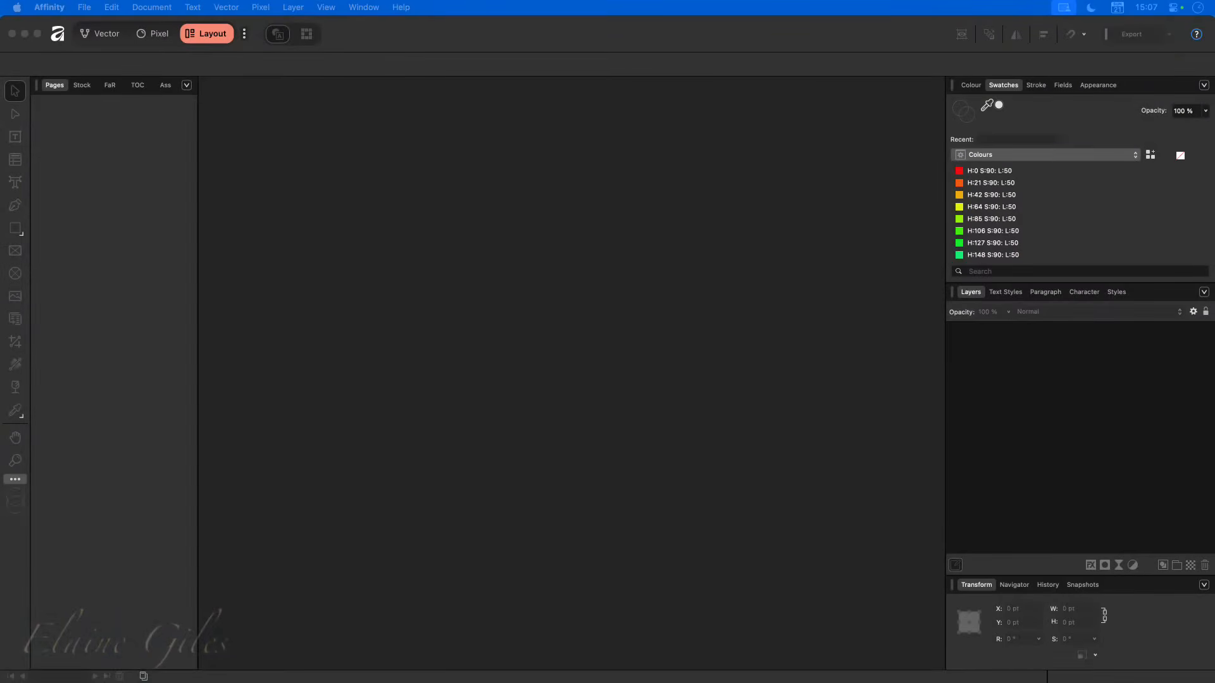
- Switch to Finder and open the 2234-photo-book-layout folder inside InDesign Photo Book Template
left_click_drag(354, 405, 540, 272)
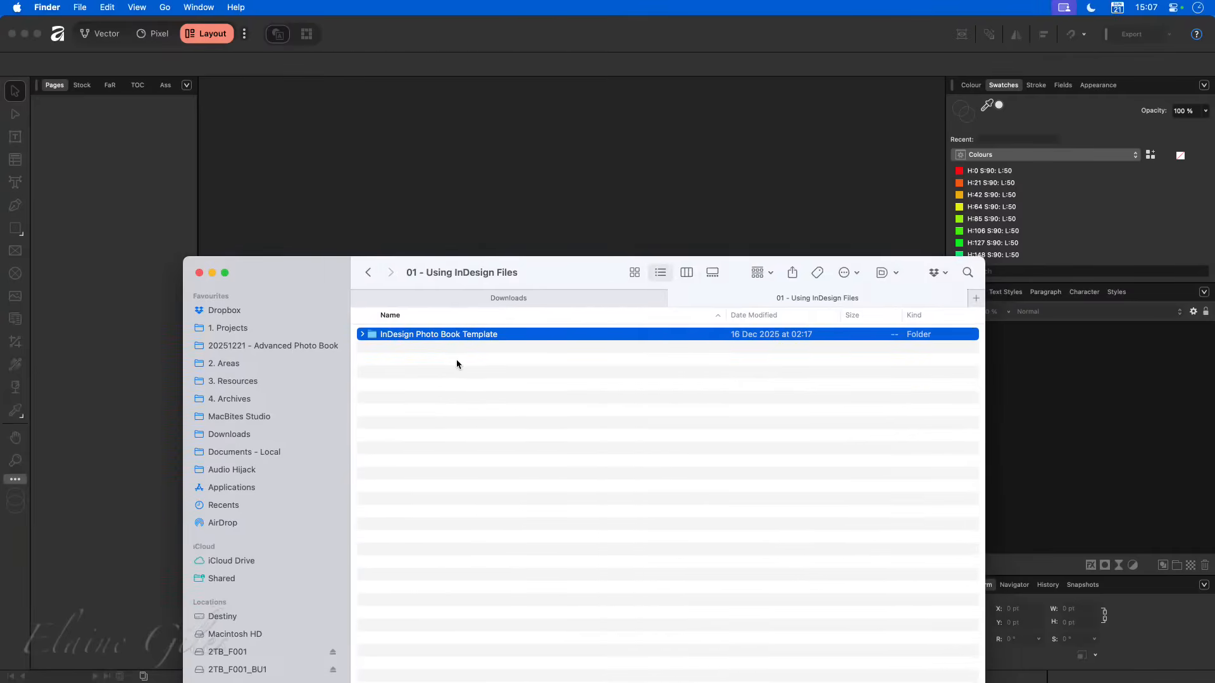
double_click(442, 335)
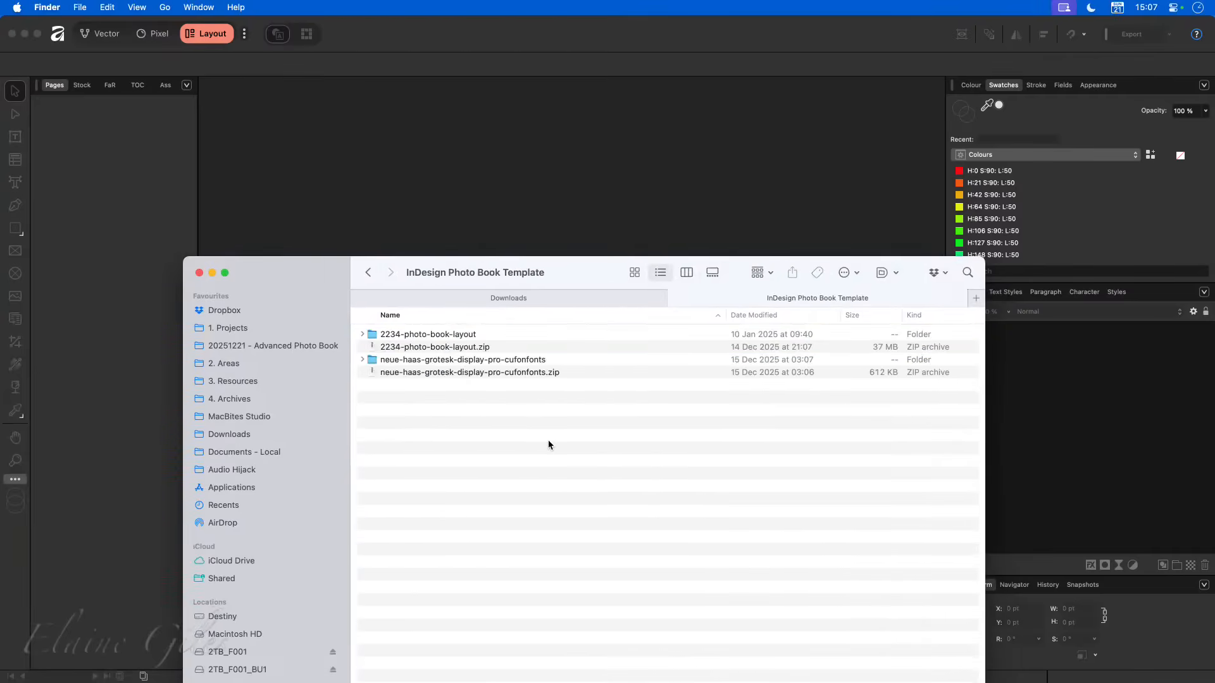
left_click(434, 347)
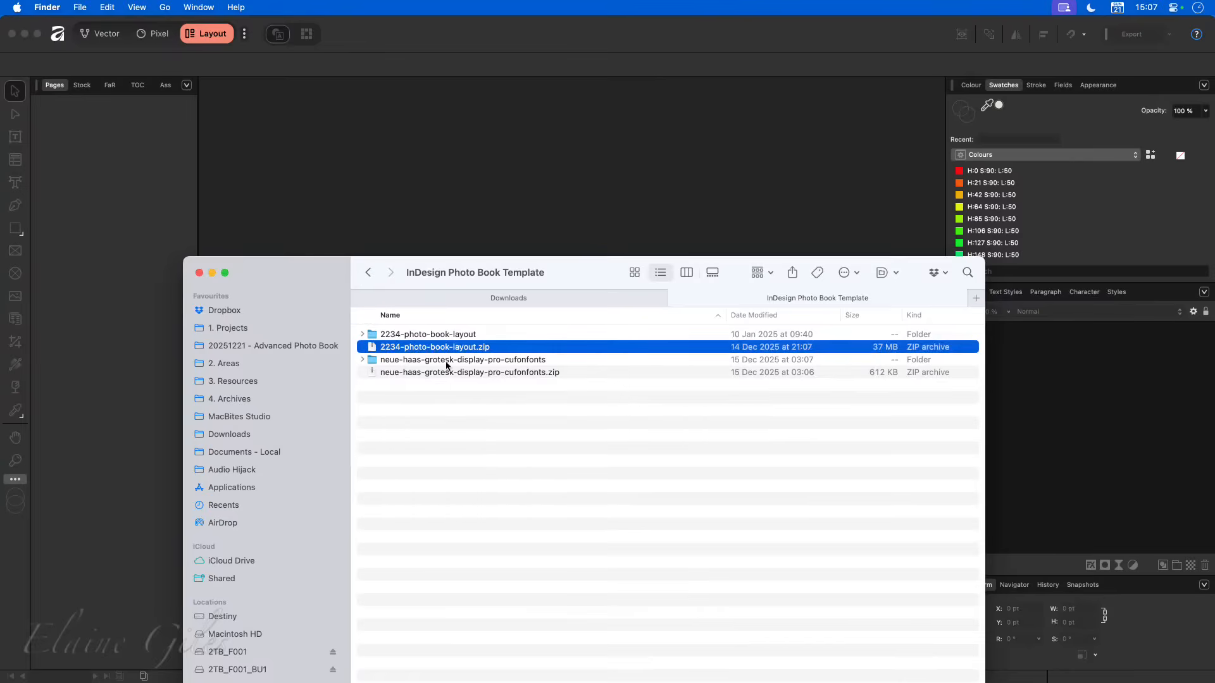
double_click(441, 335)
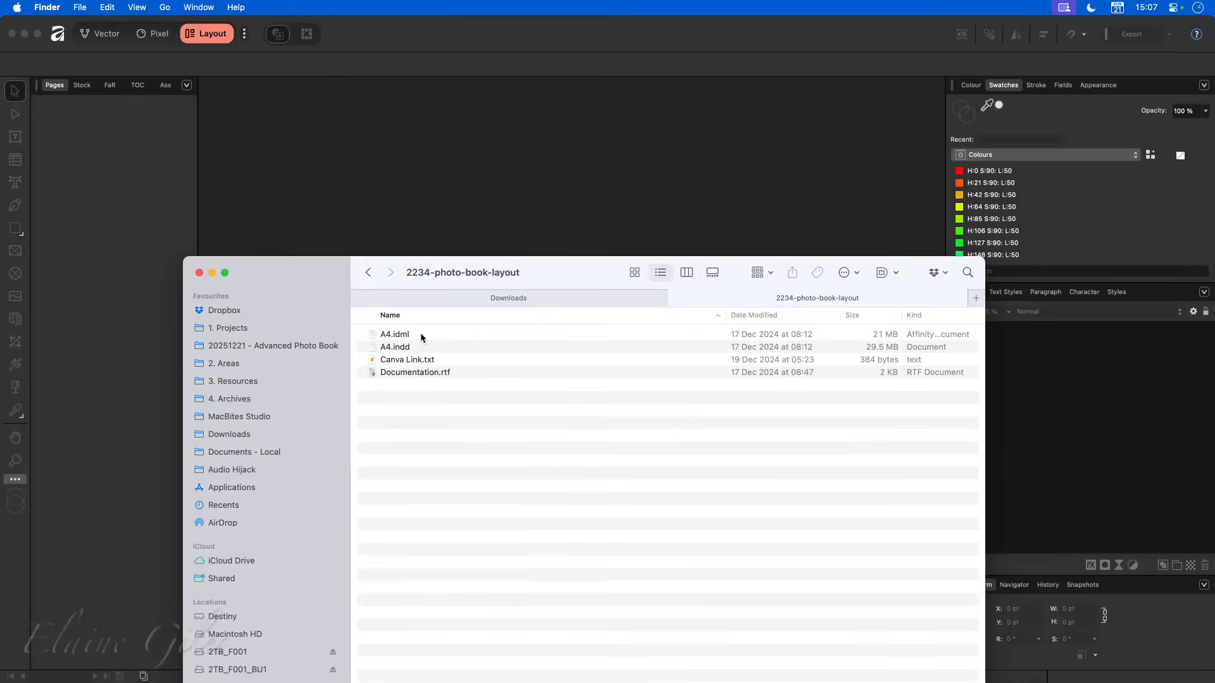
- Preview Documentation.rtf to read the template's software and font requirements
left_click(434, 375)
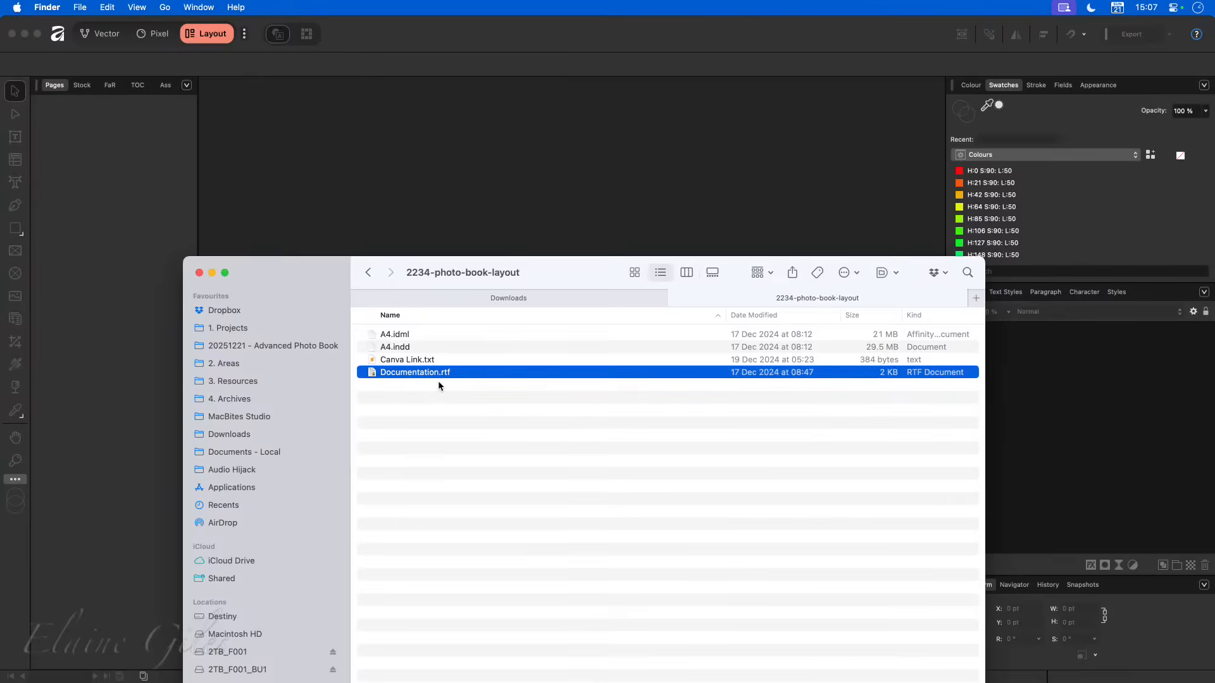
key("space")
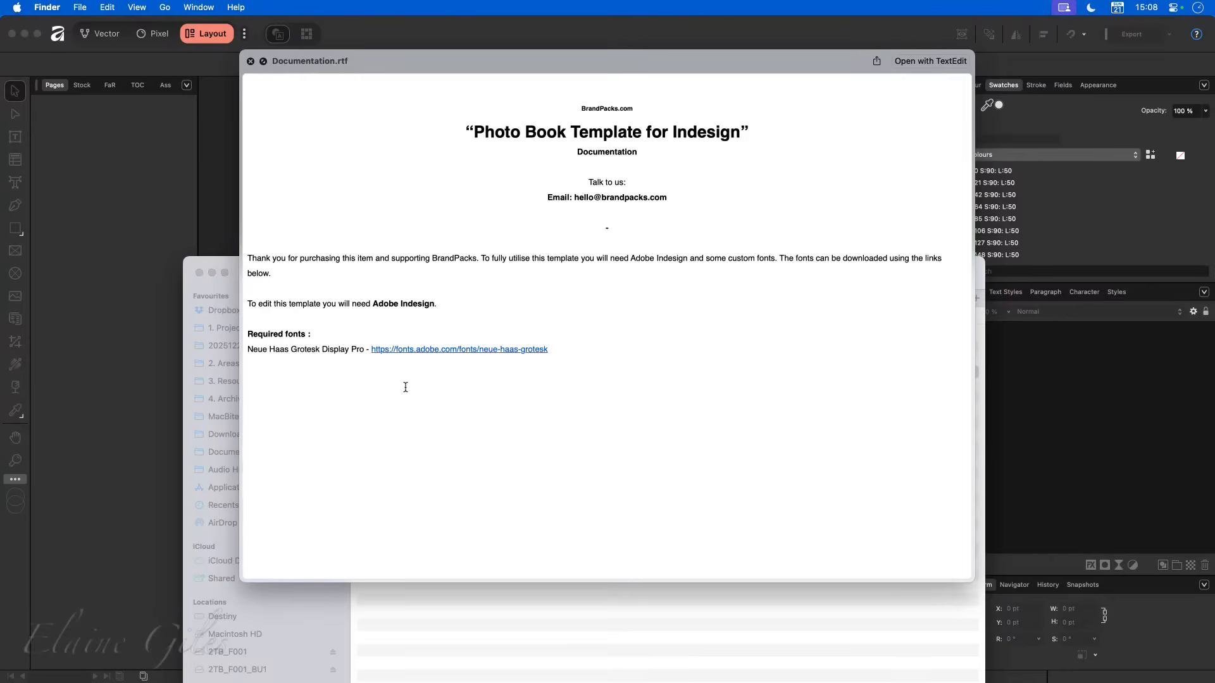
key("space")
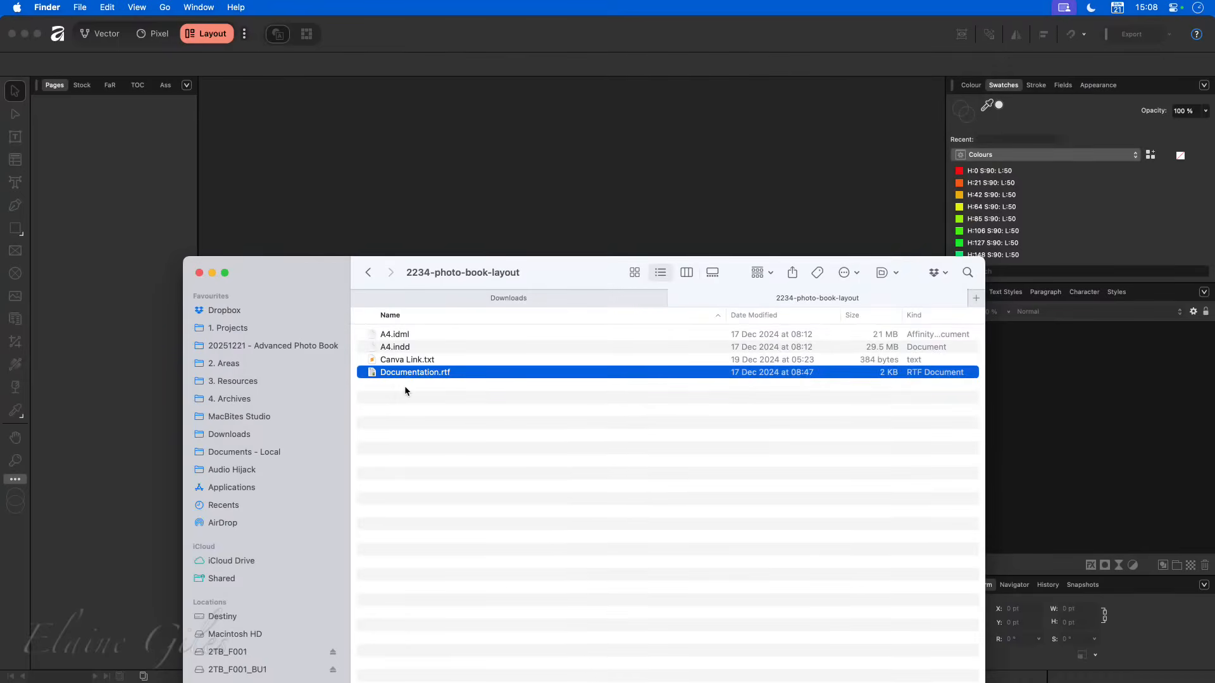
- Widen the Kind column in the file list to compare the A4 file types, and open A4.idml in Affinity
left_click(416, 350)
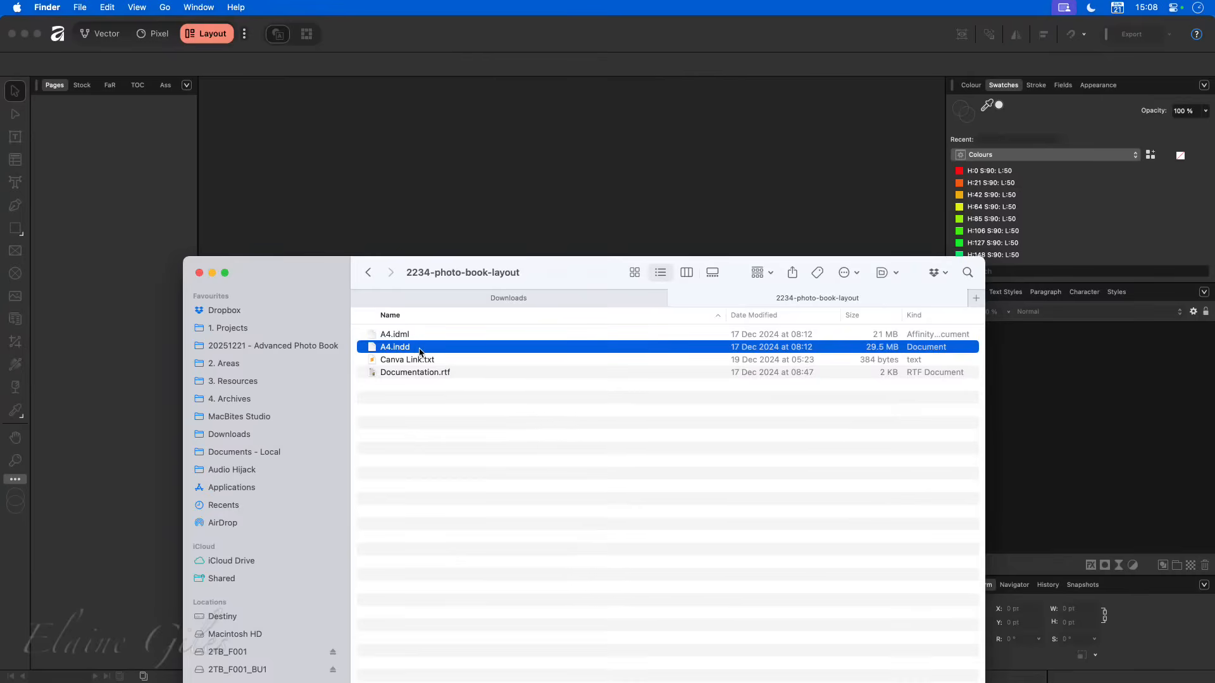
left_click_drag(725, 318, 641, 318)
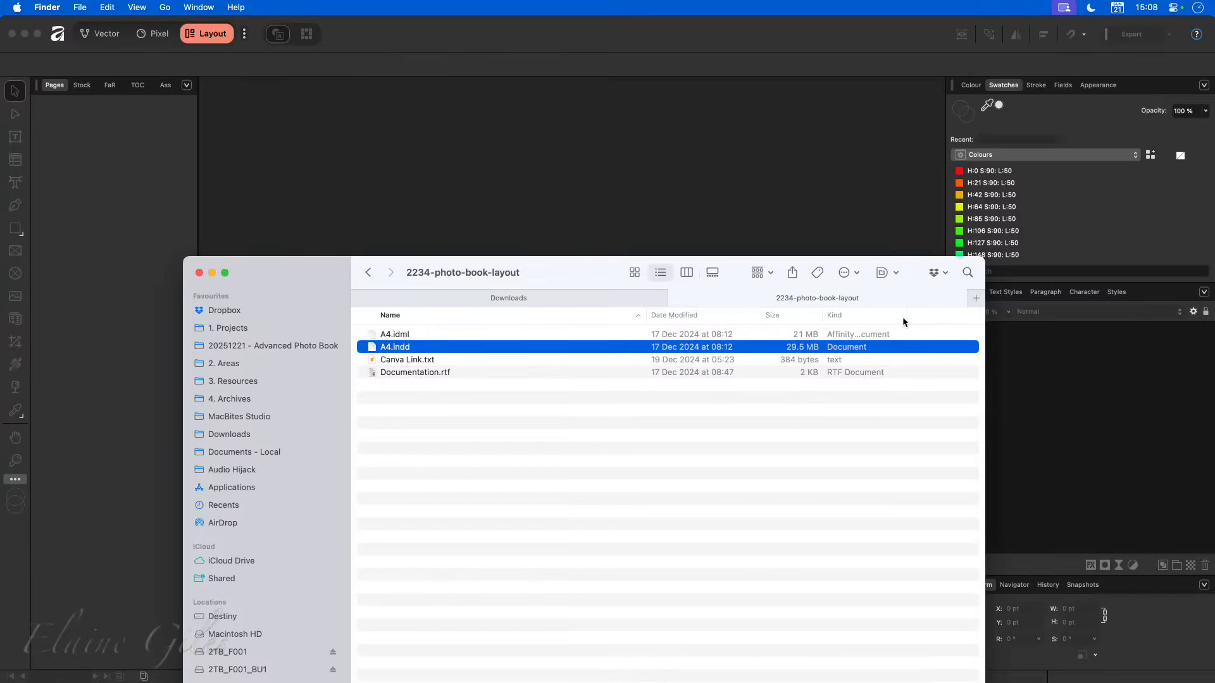
left_click_drag(904, 317, 949, 319)
left_click(905, 335)
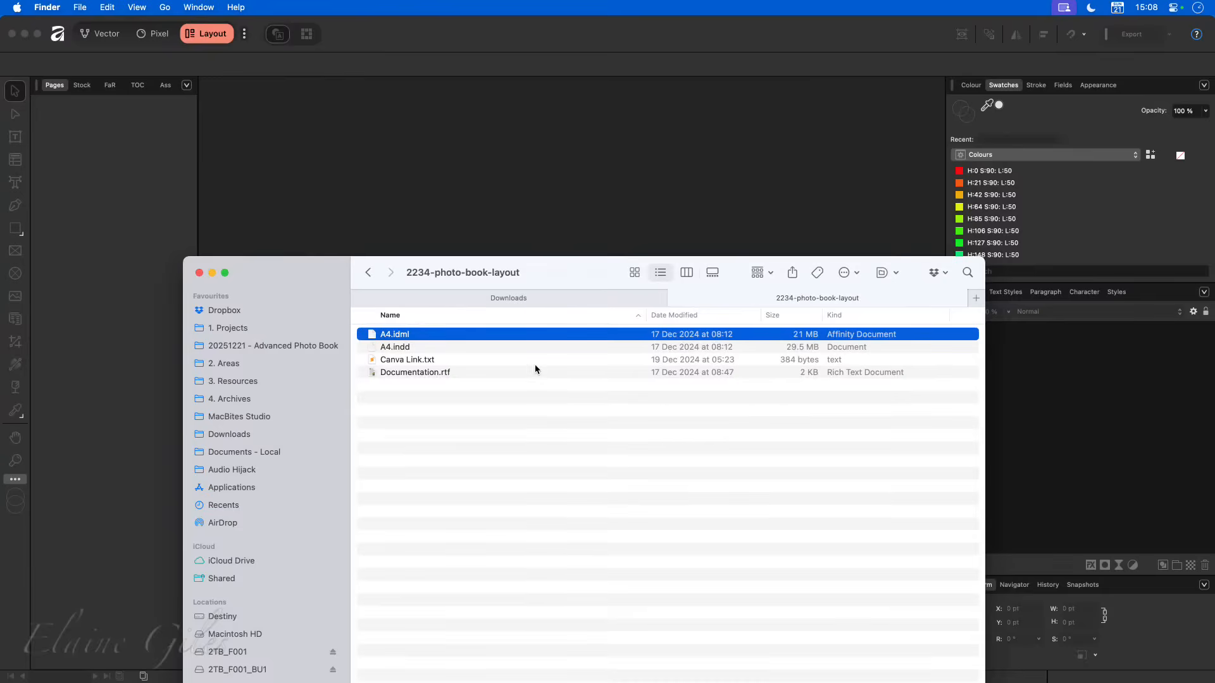
left_click(493, 347)
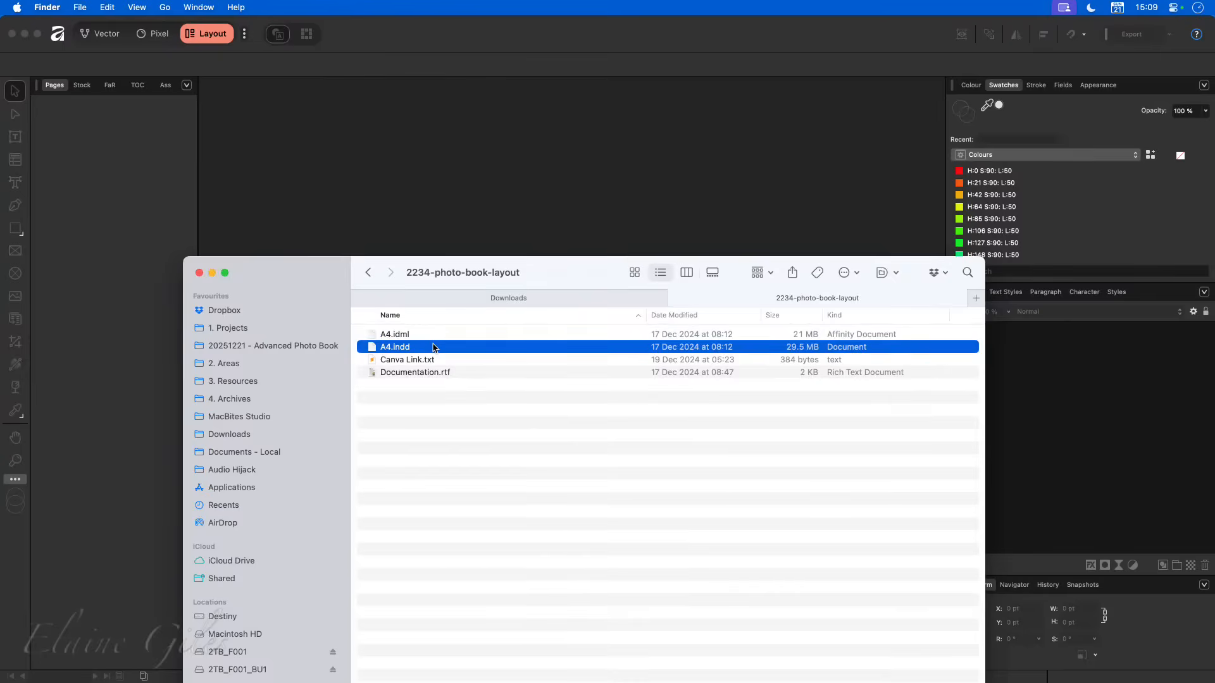
left_click(426, 338)
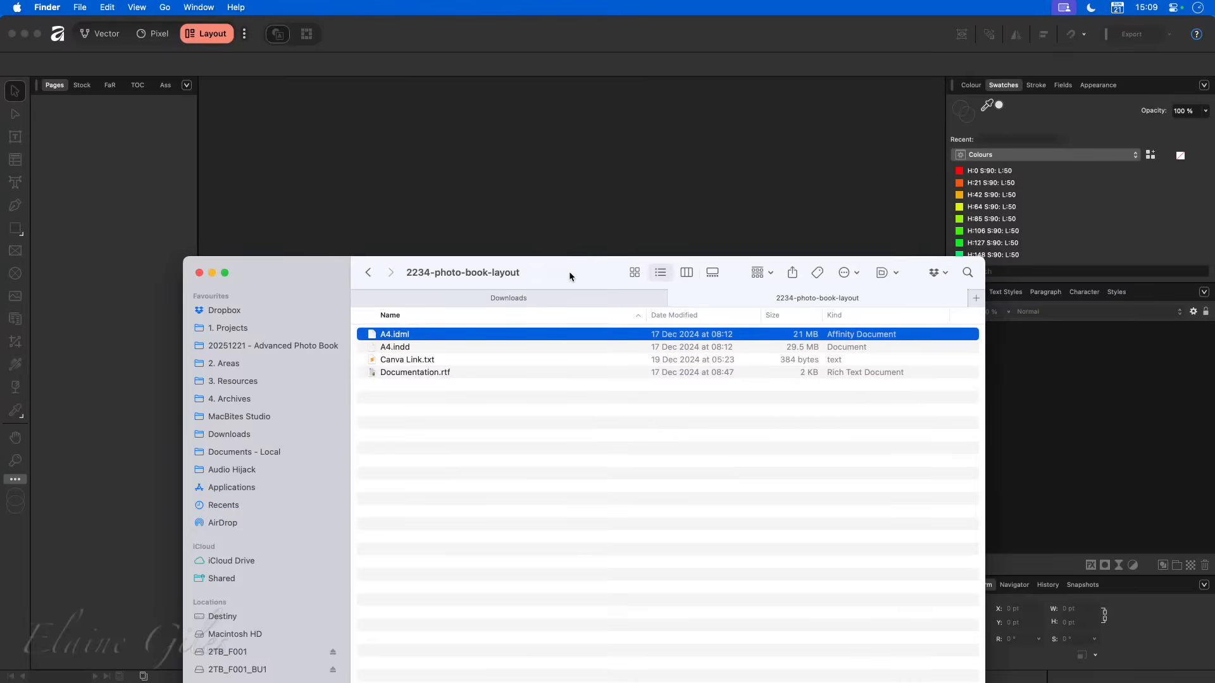
left_click_drag(569, 274, 0, 362)
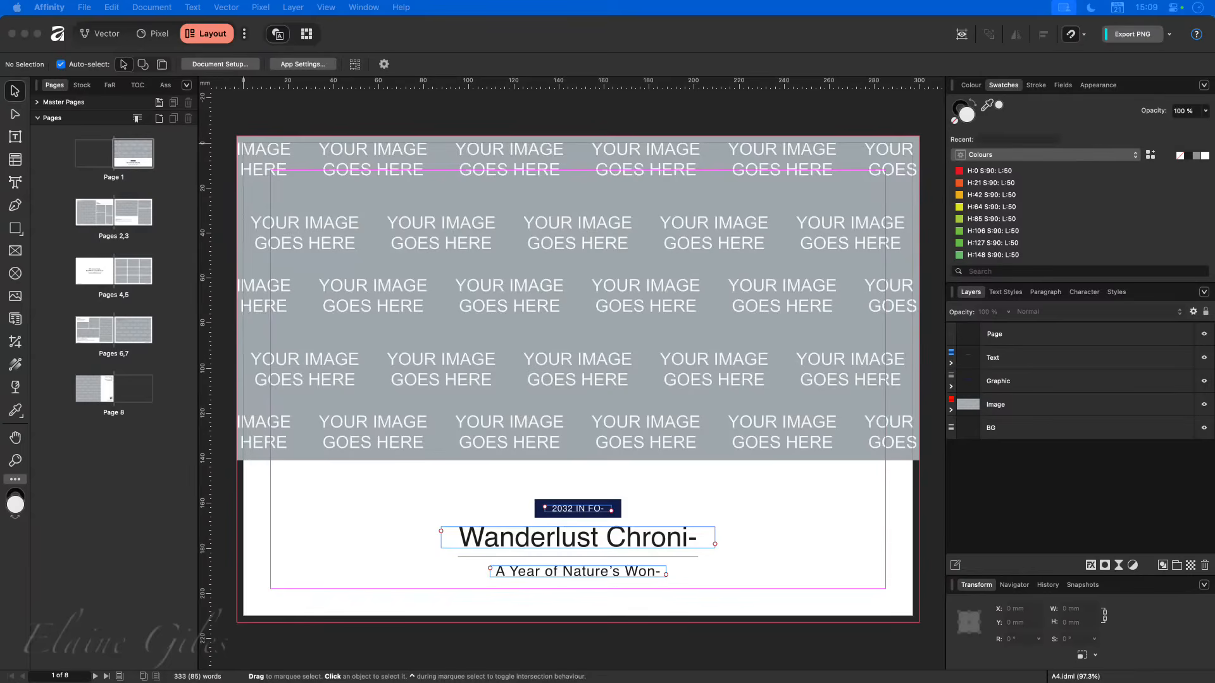
- Switch to Vivaldi, examine the Photo Book Layout template page at full window size, and return to Affinity
key("super+Tab")
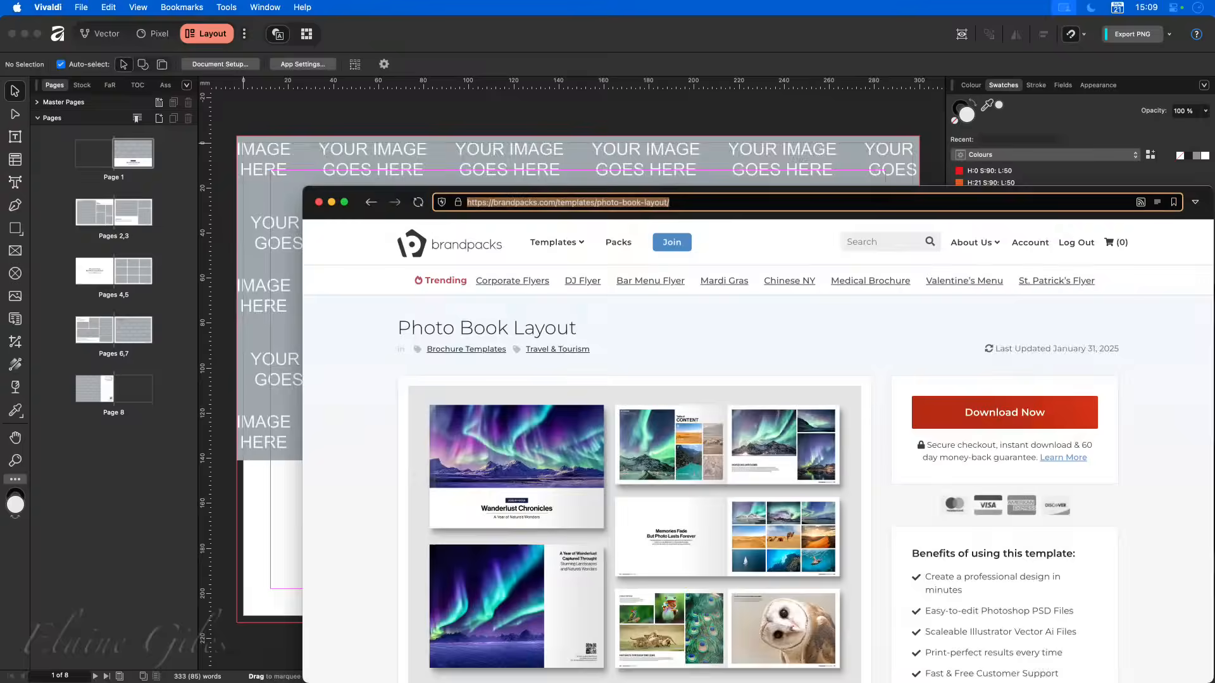
key("ctrl+alt+Return")
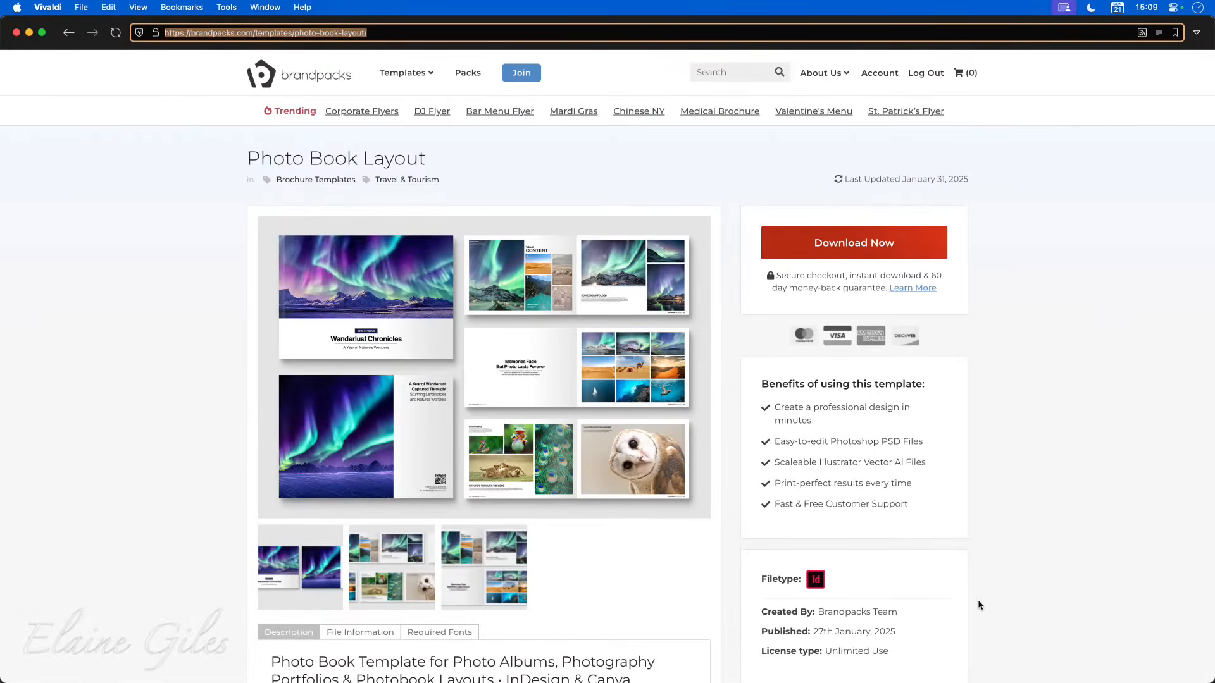
left_click(137, 519)
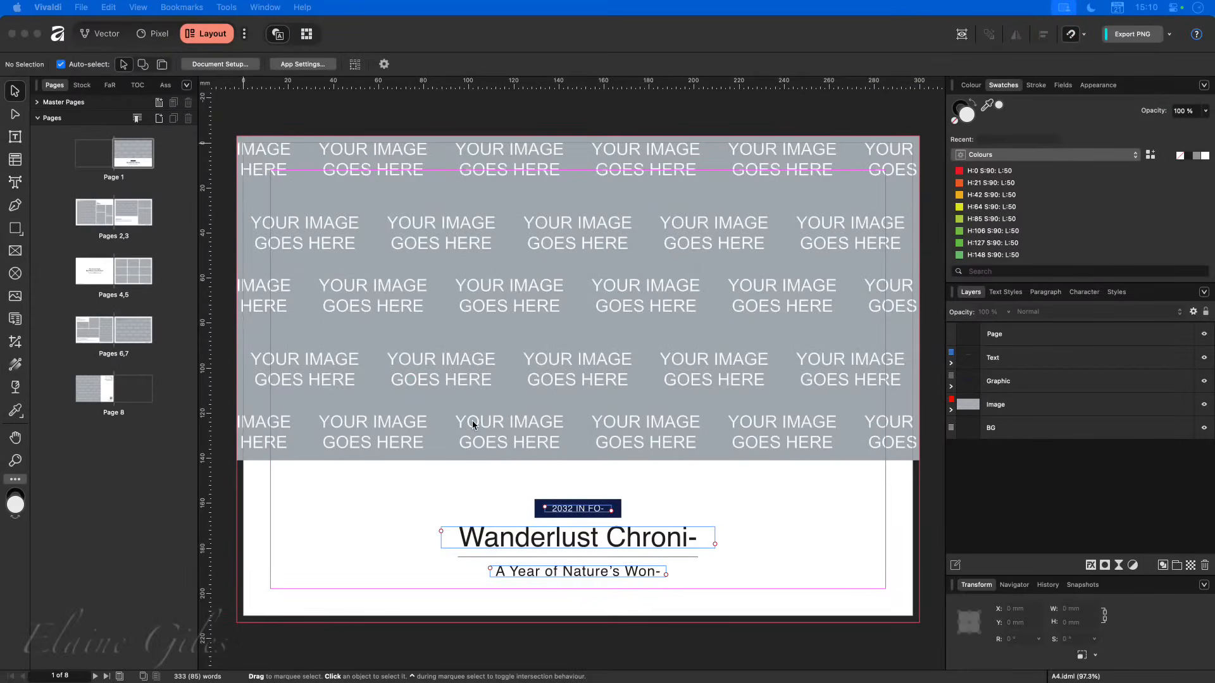
- Open the spread for pages 2 and 3 and widen the contents heading's text frame to about 90 mm so the word fits
left_click(487, 345)
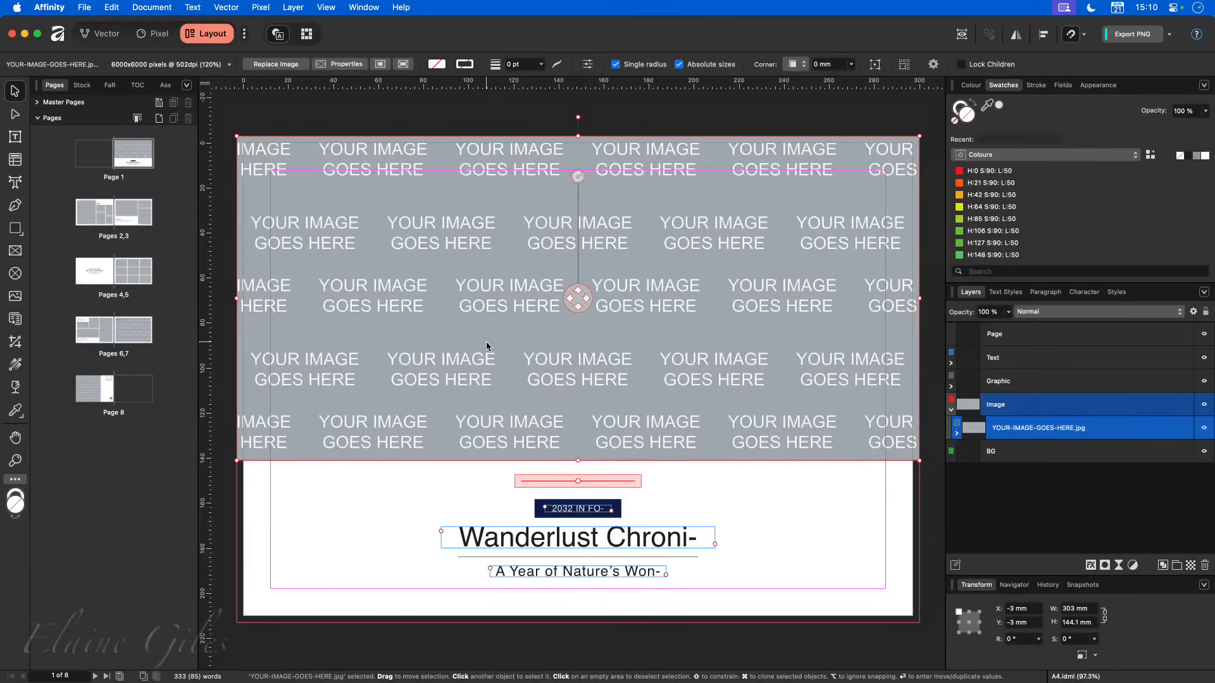
double_click(115, 219)
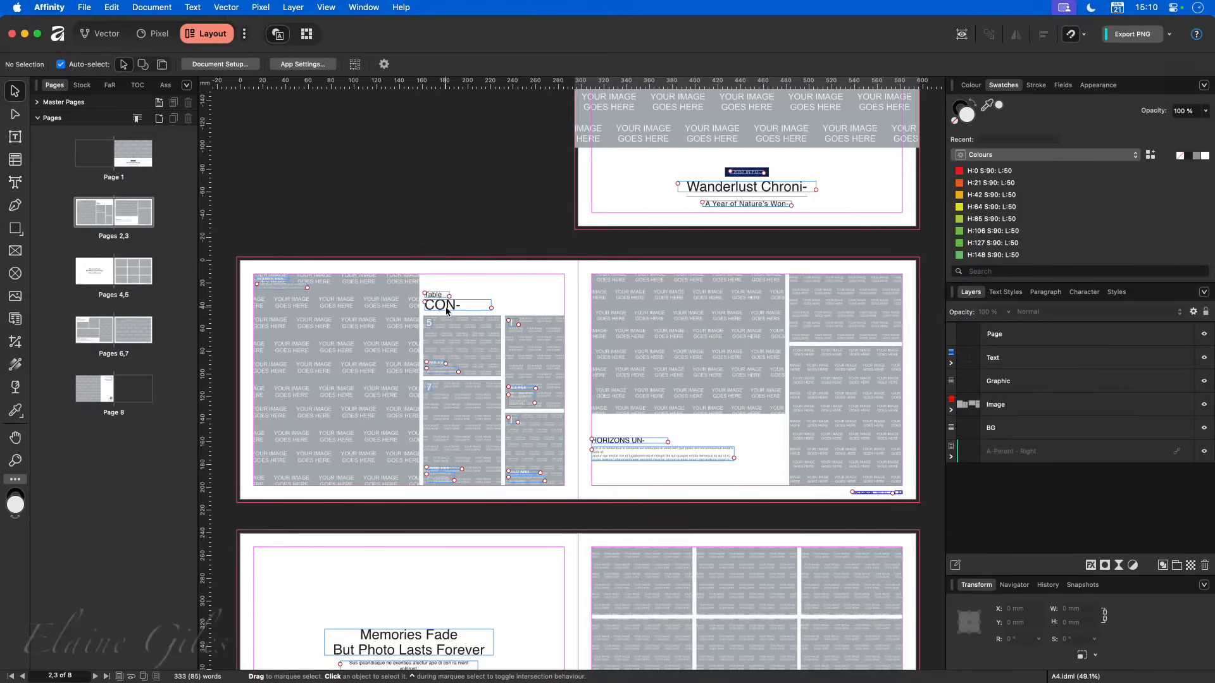
scroll(449, 310, "up", 8)
scroll(447, 310, "up", 2)
left_click(572, 300)
left_click_drag(616, 300, 746, 303)
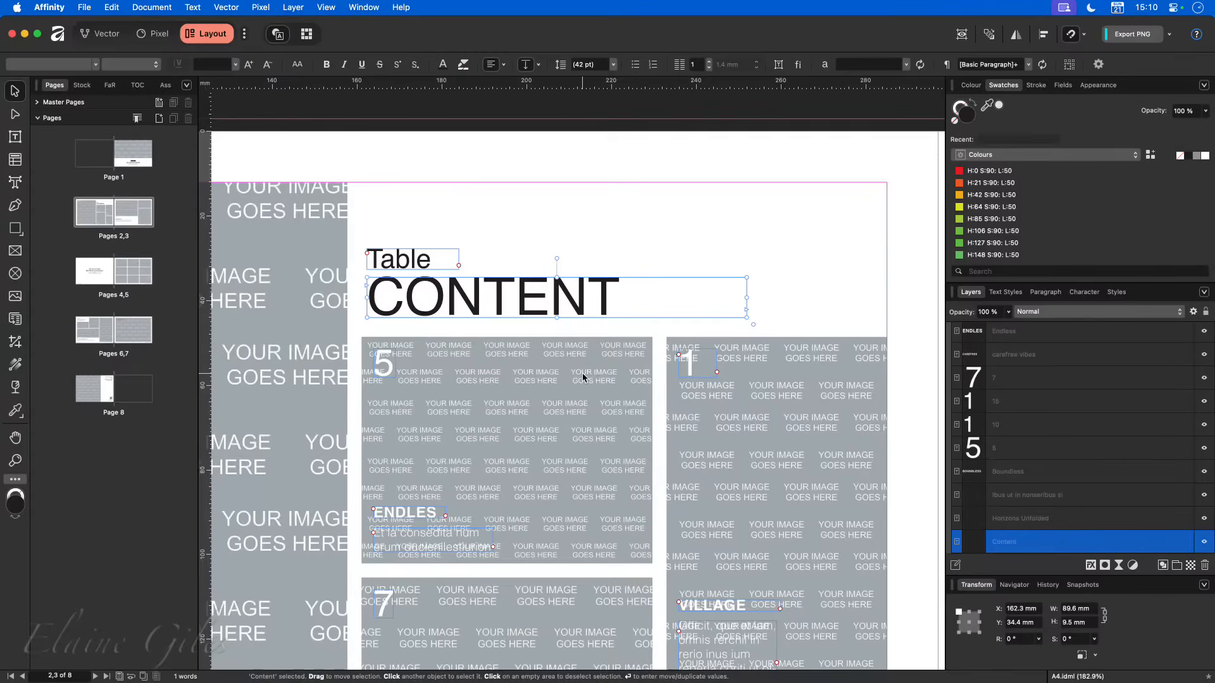
scroll(583, 377, "down", 10)
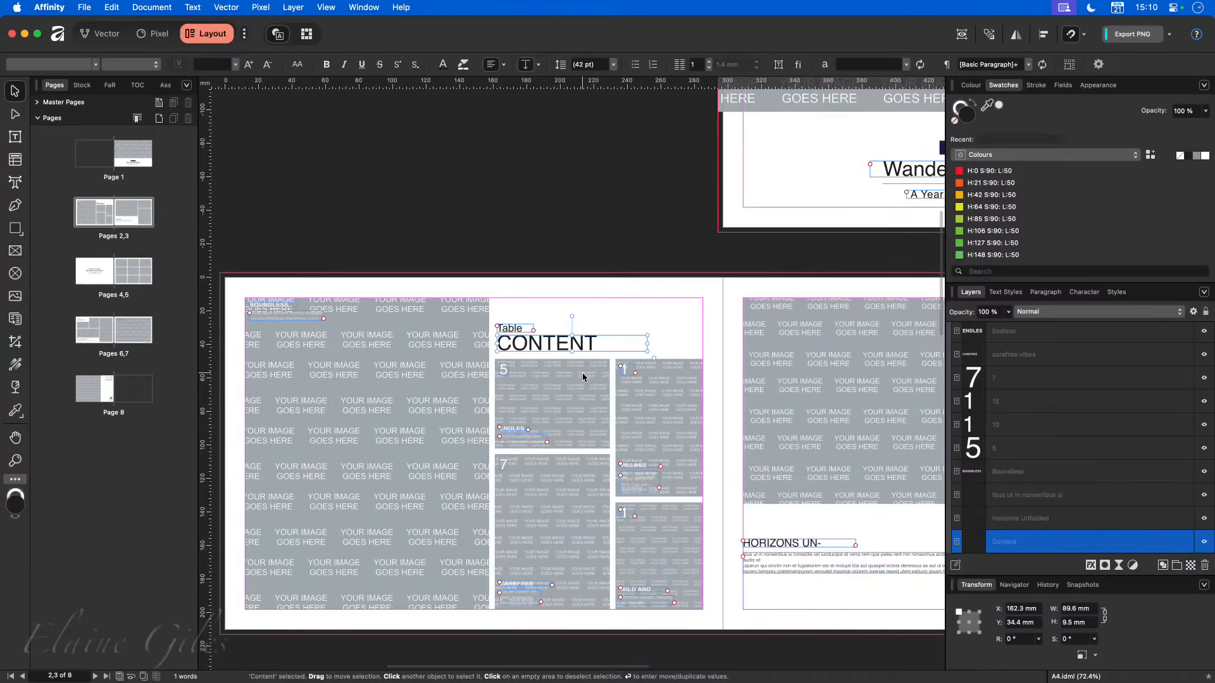
scroll(583, 377, "down", 5)
scroll(579, 446, "down", 3)
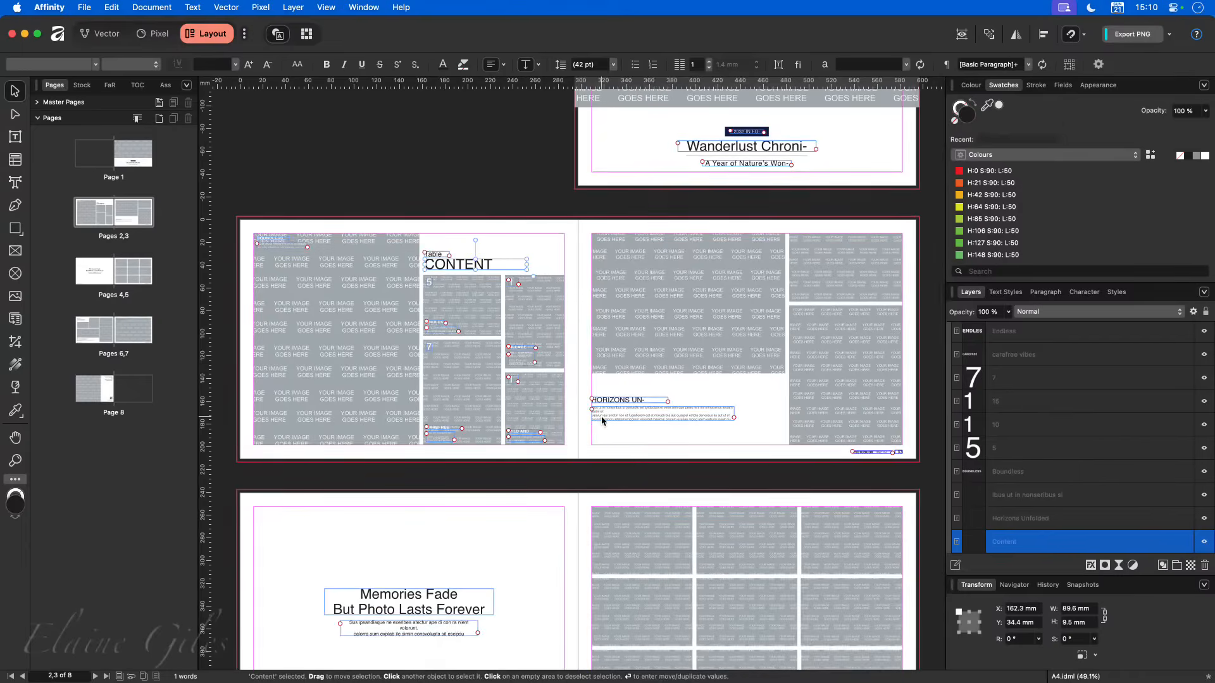
- Create a new A4 landscape document, 297 × 210 mm, with 10 mm margins enabled
key("super+n")
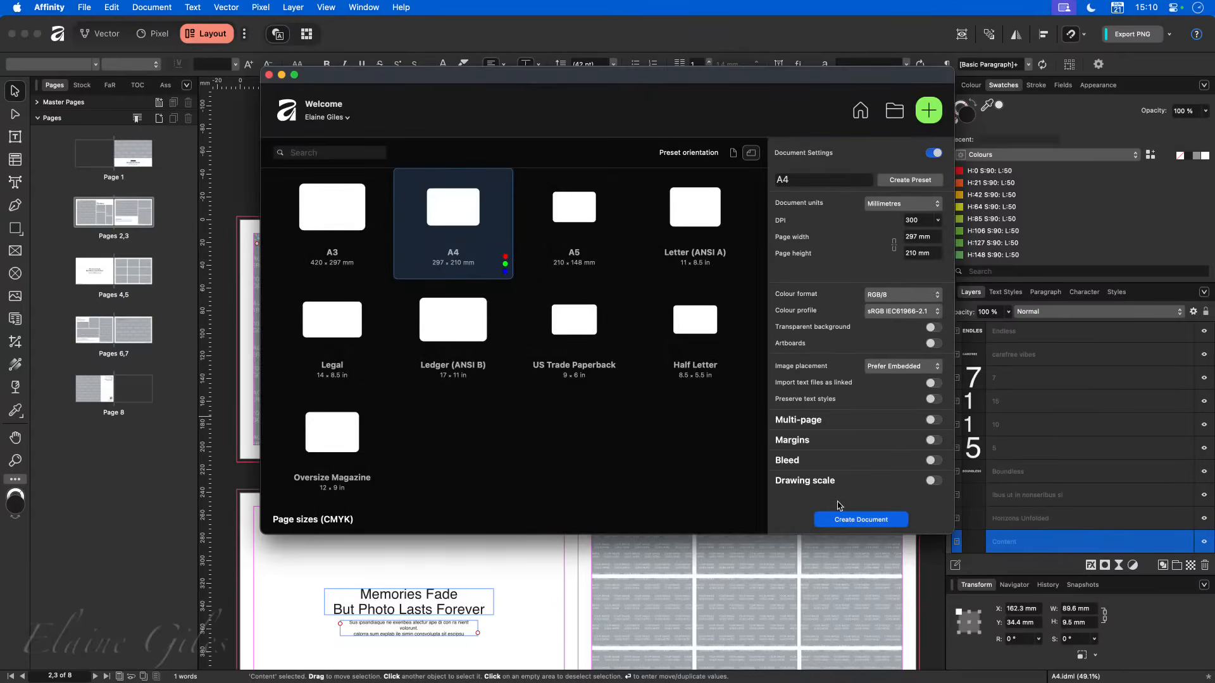
left_click(931, 441)
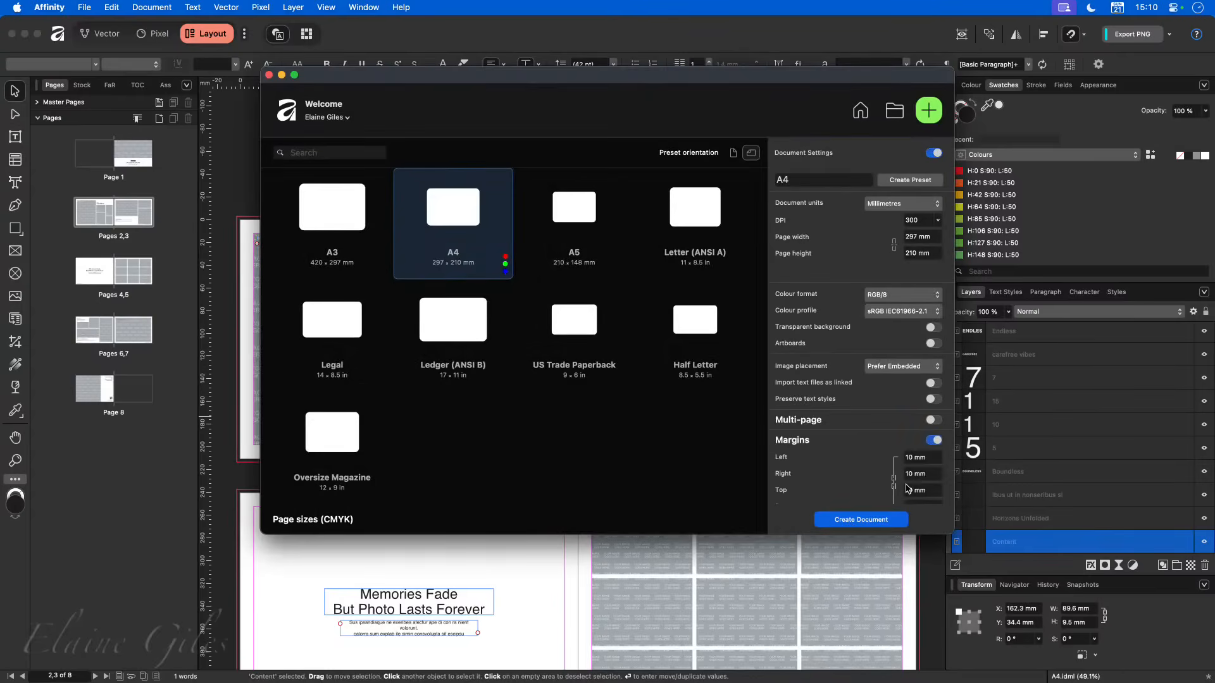
left_click(870, 520)
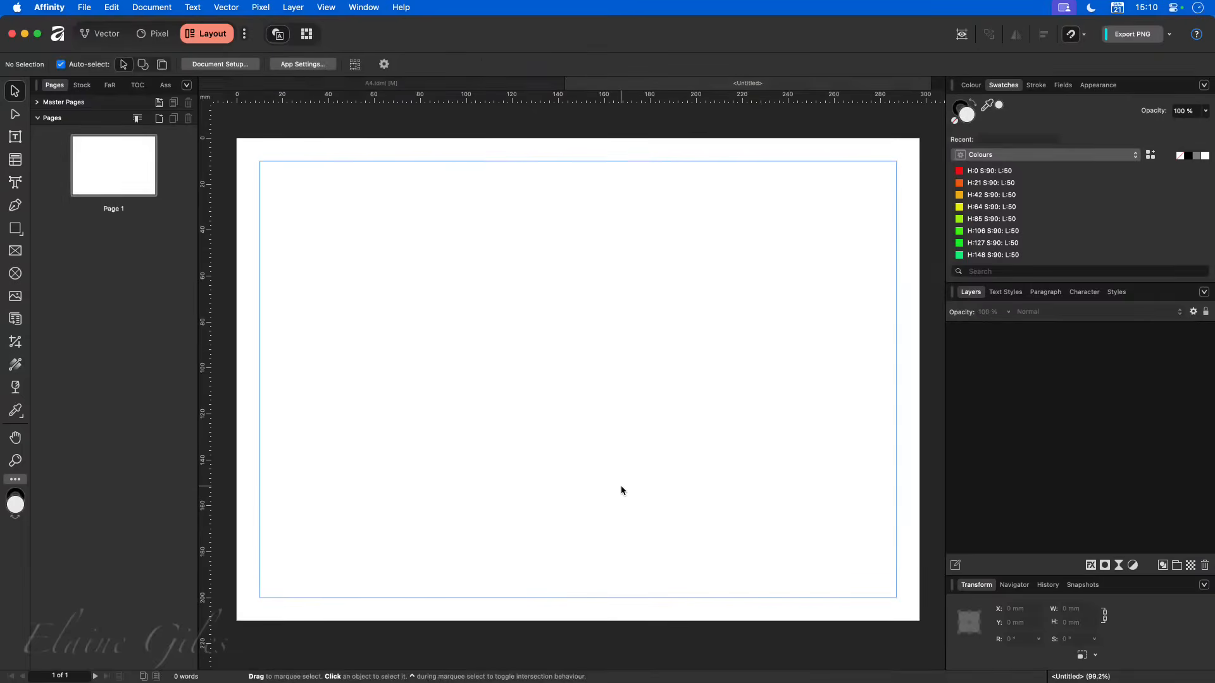
- Enable bleed in the new document's setup and set it to 3 mm
left_click(246, 63)
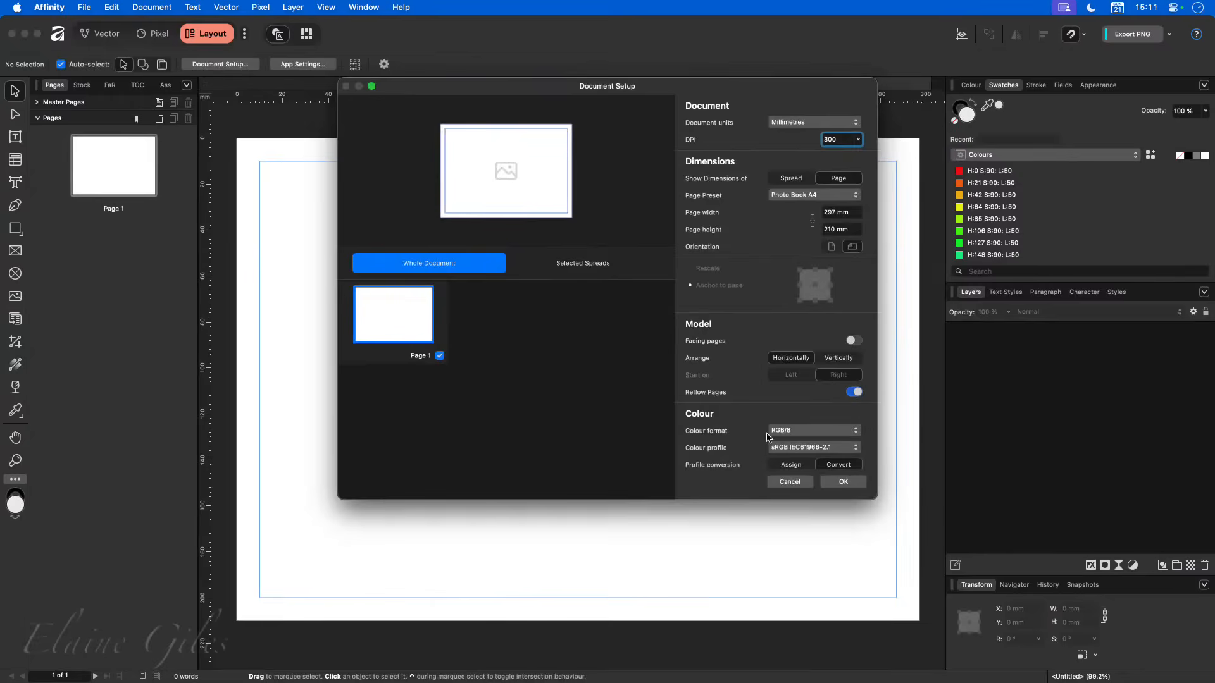
scroll(786, 428, "down", 5)
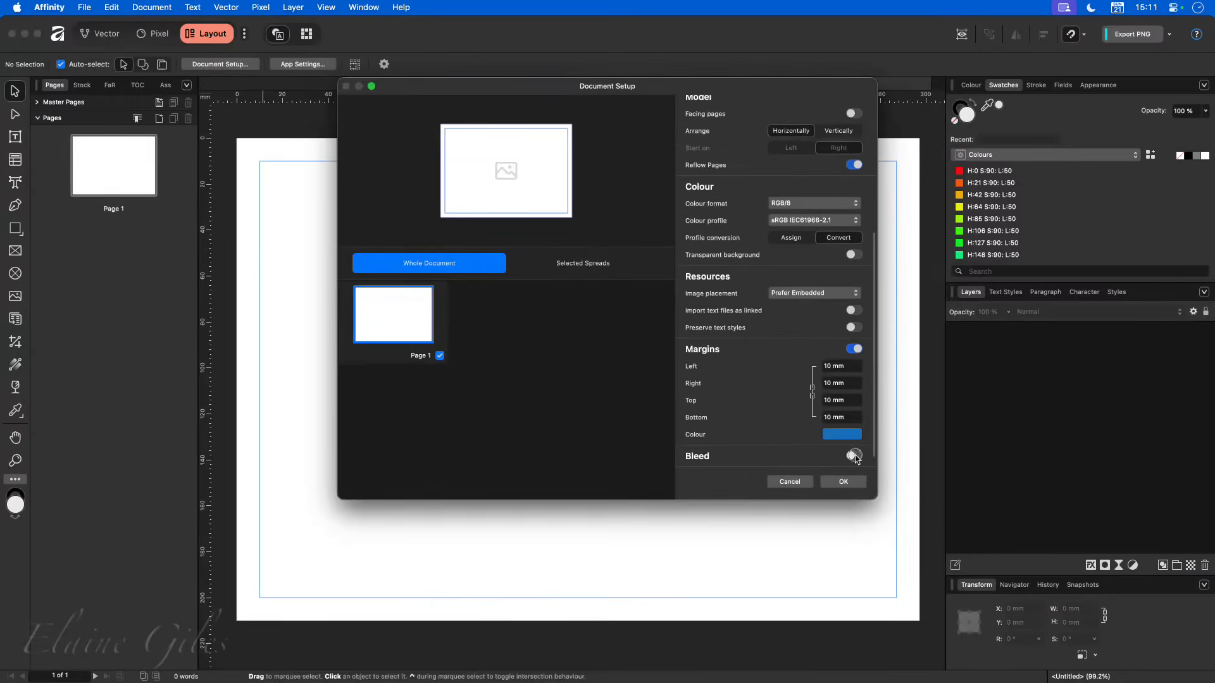
scroll(811, 447, "down", 2)
left_click(834, 434)
type("3")
key("Return")
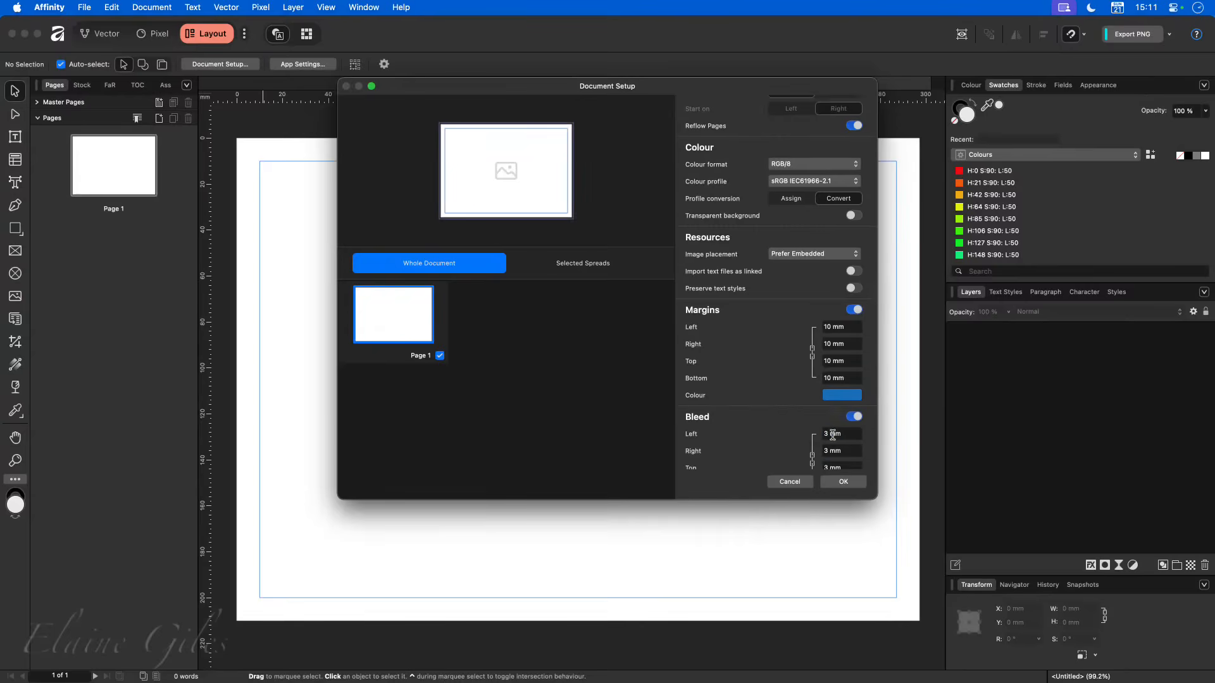
left_click(844, 482)
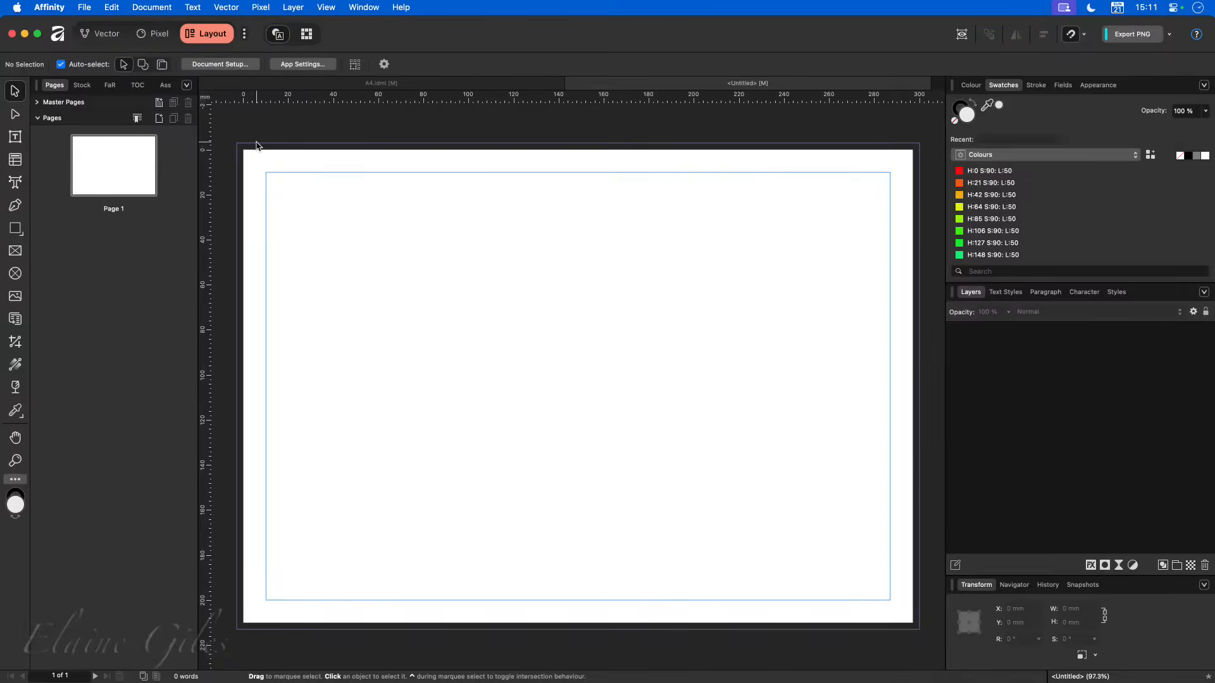
- Compare the margin and bleed guides at the new document's page corner with those on pages 2 and 3 of A4.idml
scroll(221, 138, "up", 3)
scroll(222, 138, "up", 5)
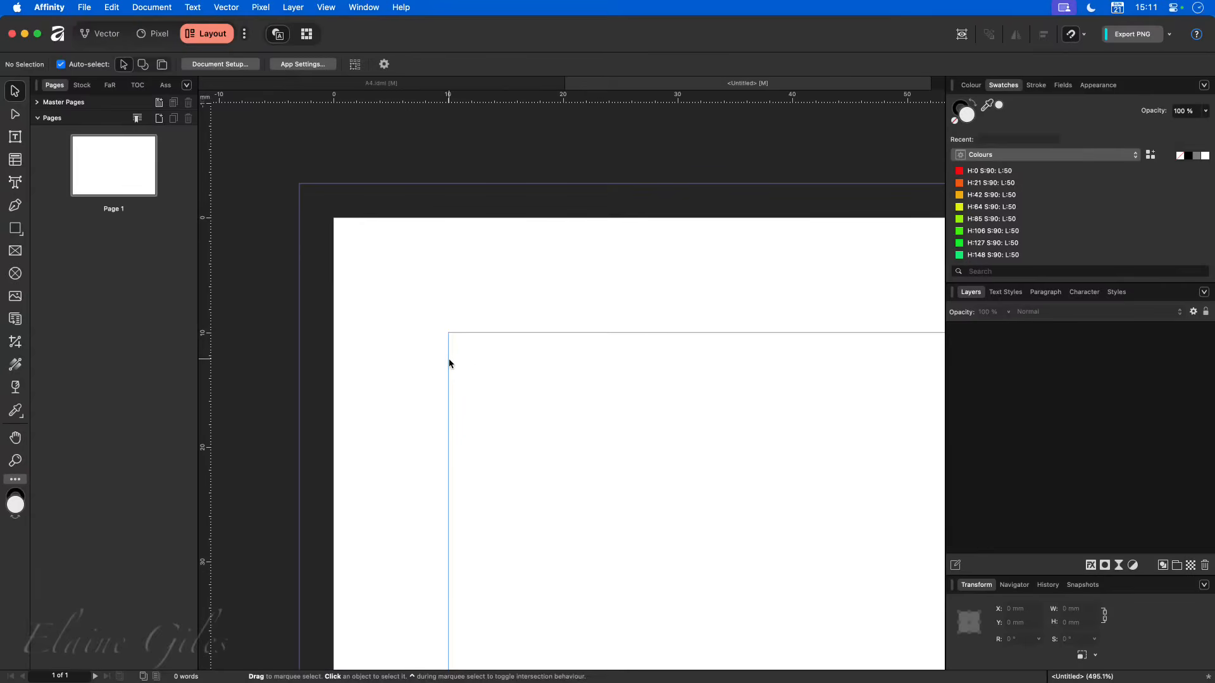
left_click(432, 84)
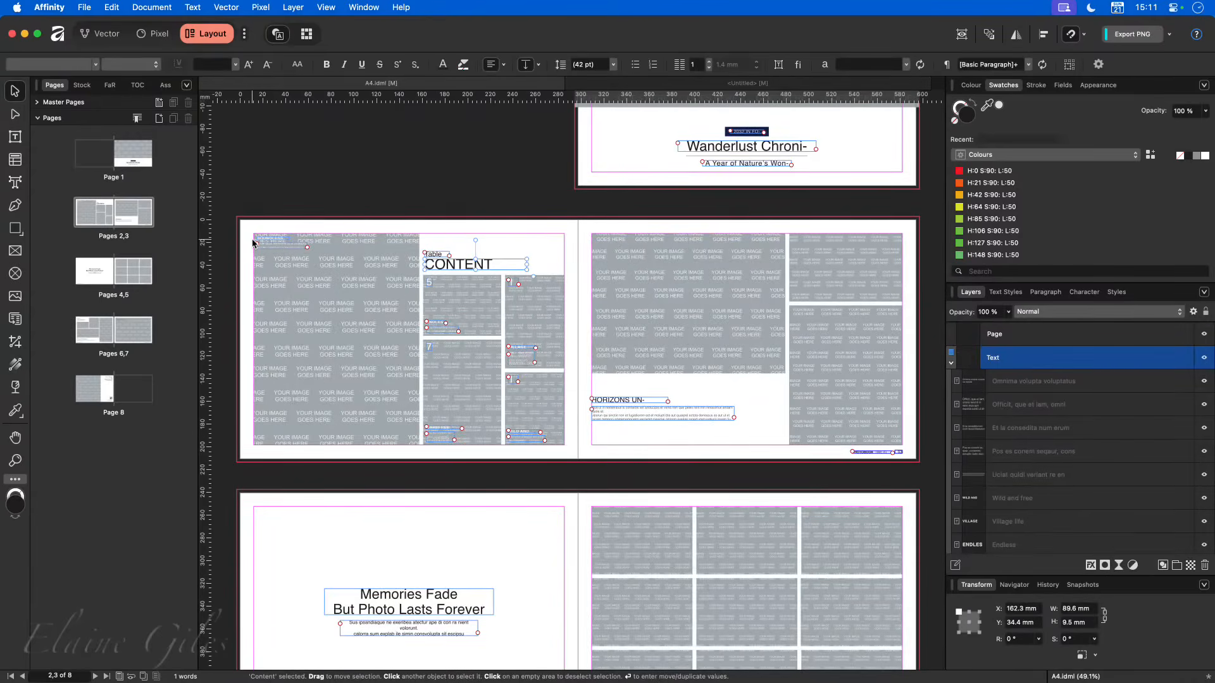
scroll(240, 239, "up", 10)
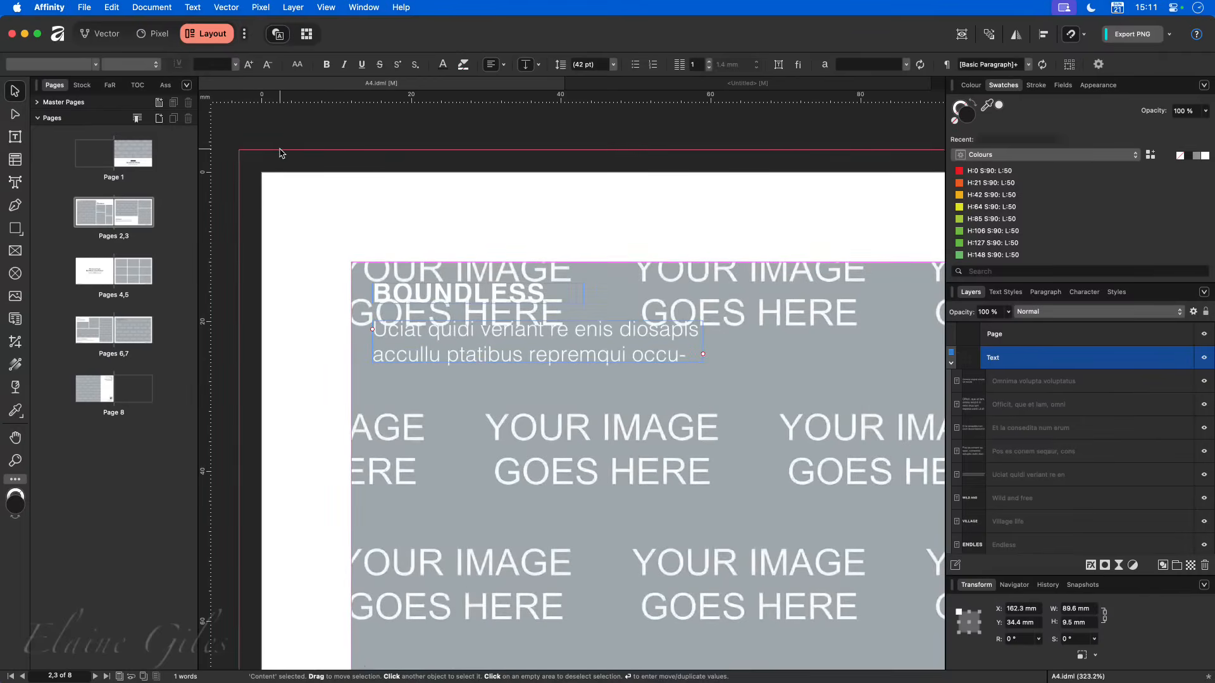
left_click(280, 153)
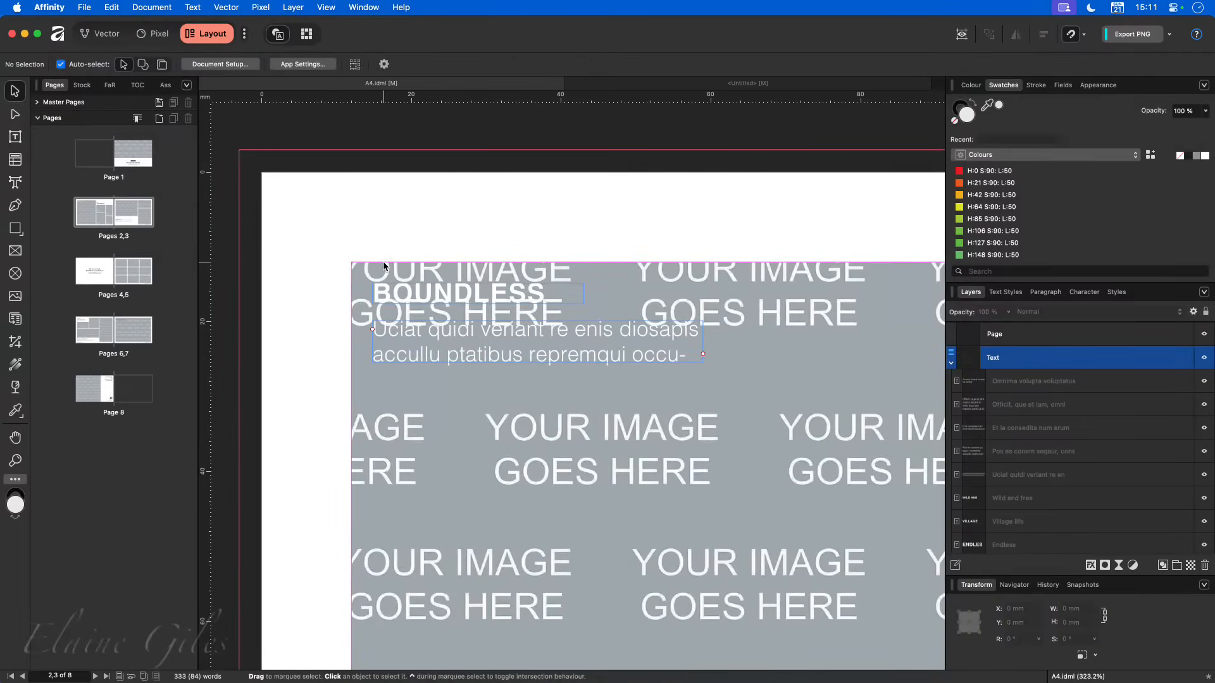
scroll(305, 292, "down", 5)
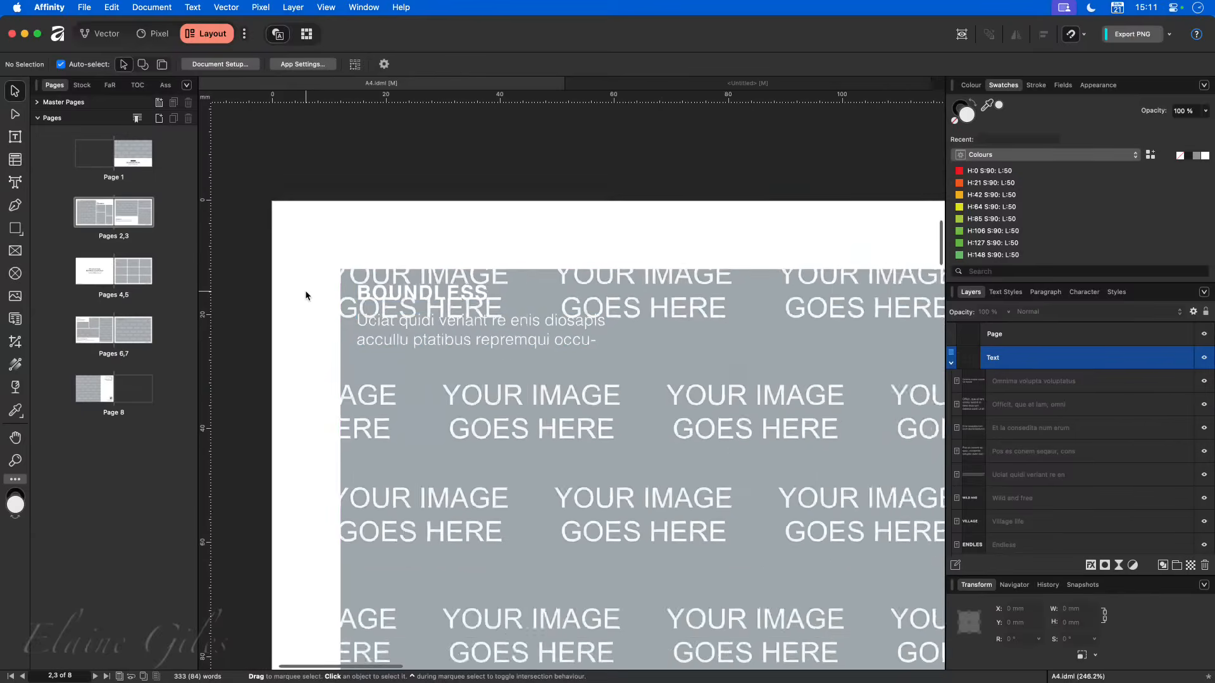
scroll(305, 295, "down", 4)
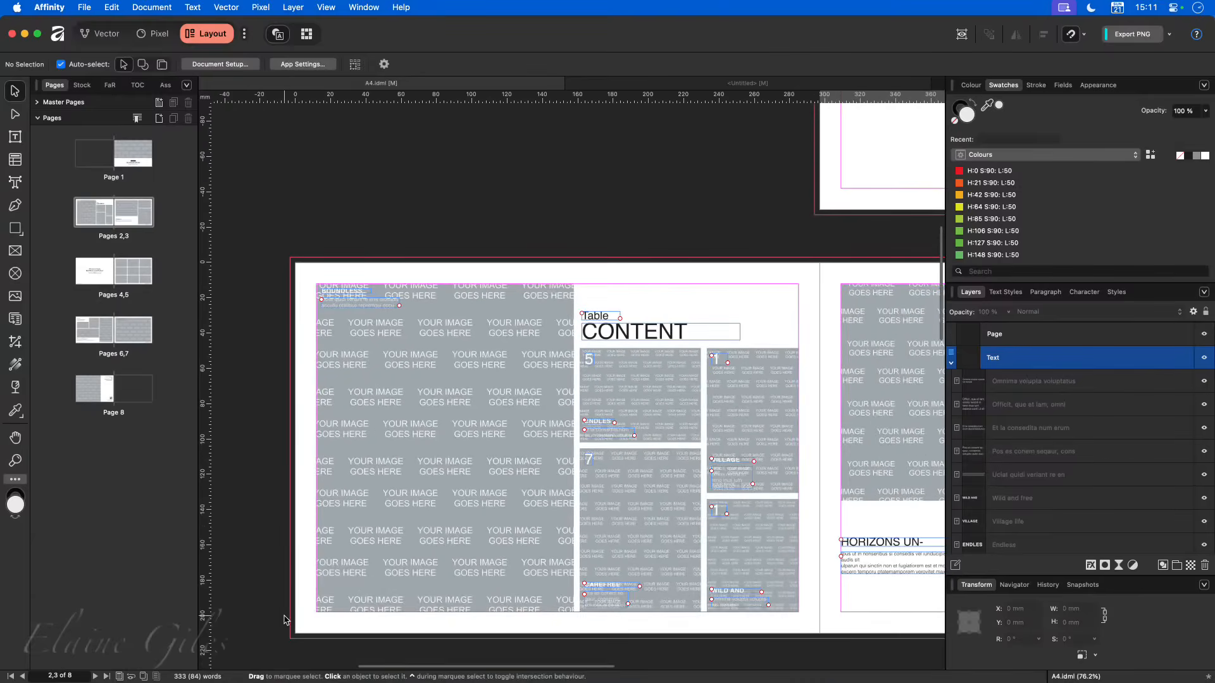
- Move the large image placeholder on page 2 clear of the margin corner, to about X 20.6 mm, Y 43.6 mm
left_click_drag(472, 388, 497, 470)
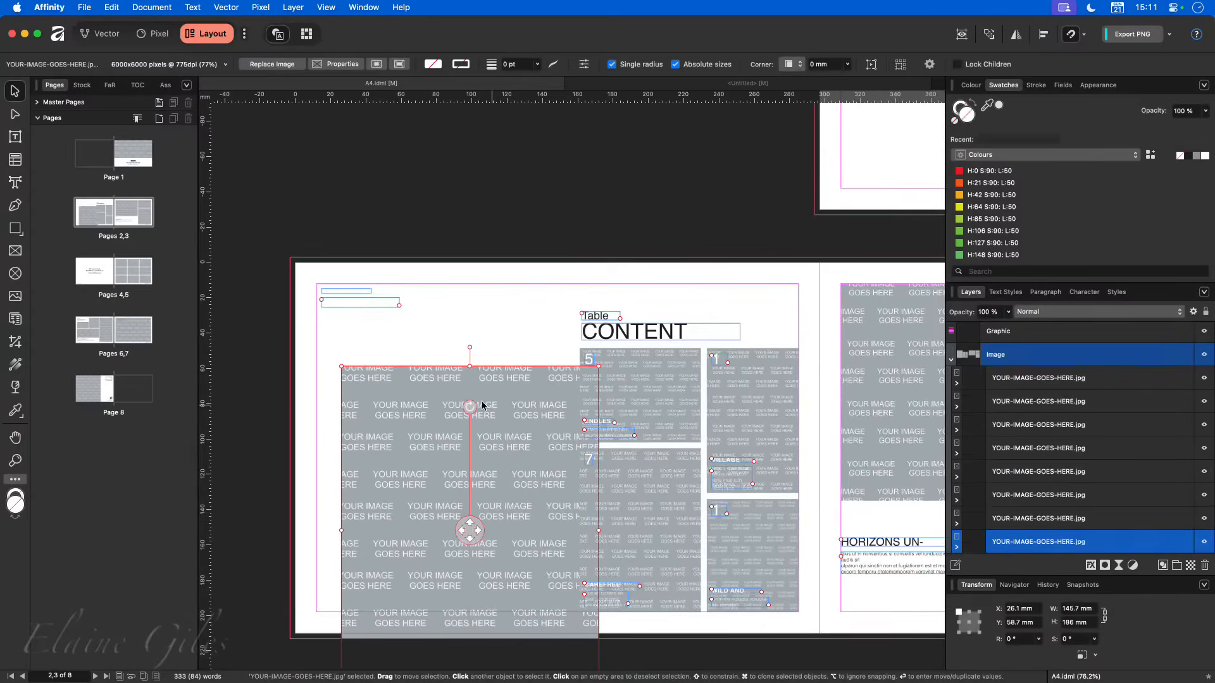
scroll(321, 303, "up", 5)
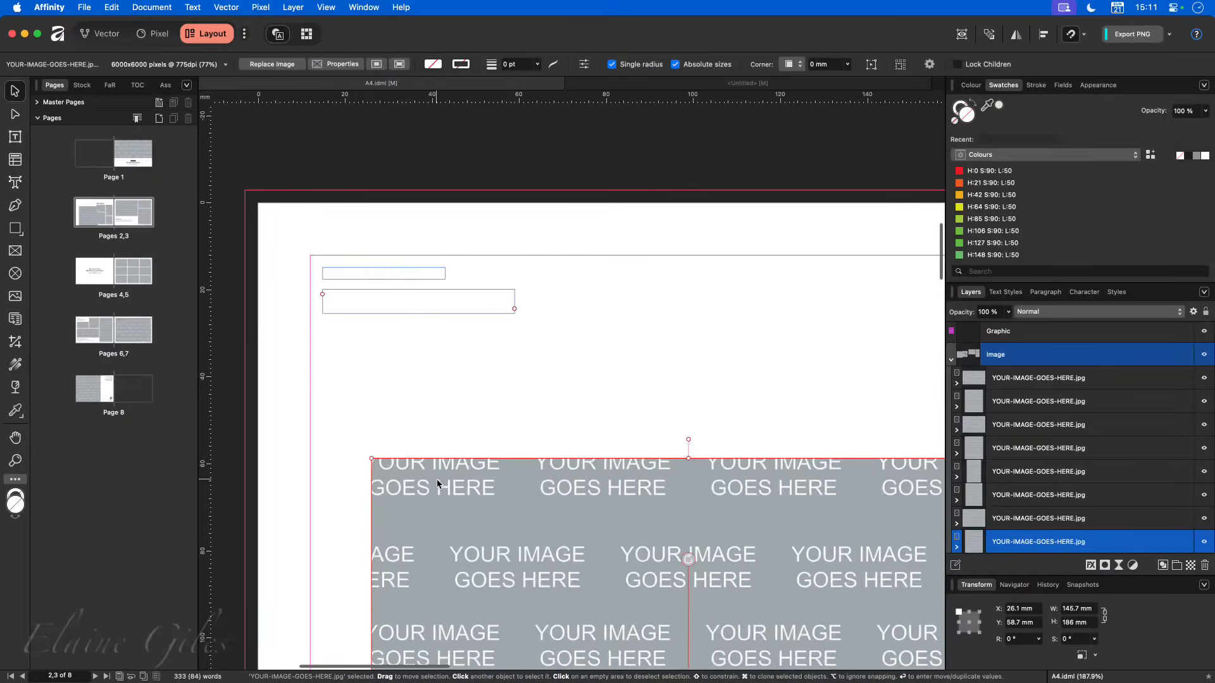
left_click_drag(439, 482, 416, 422)
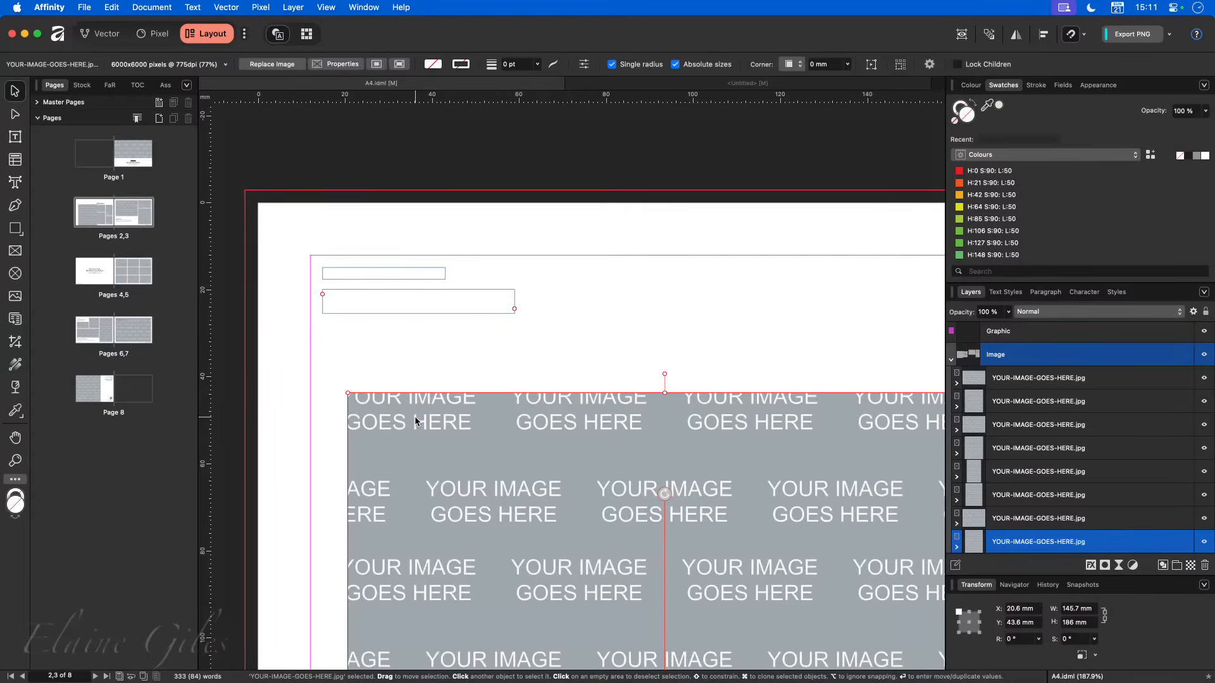
- Check the document's margin values and margin guide colour in the Guides settings
left_click(327, 7)
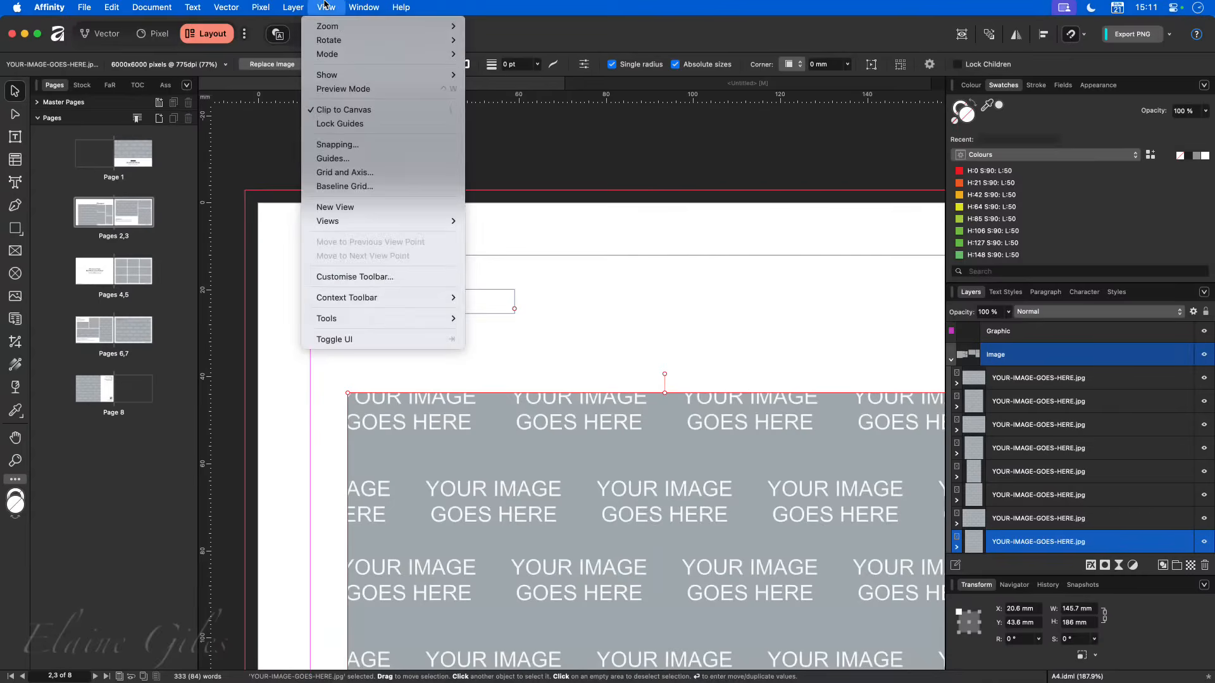
left_click(348, 165)
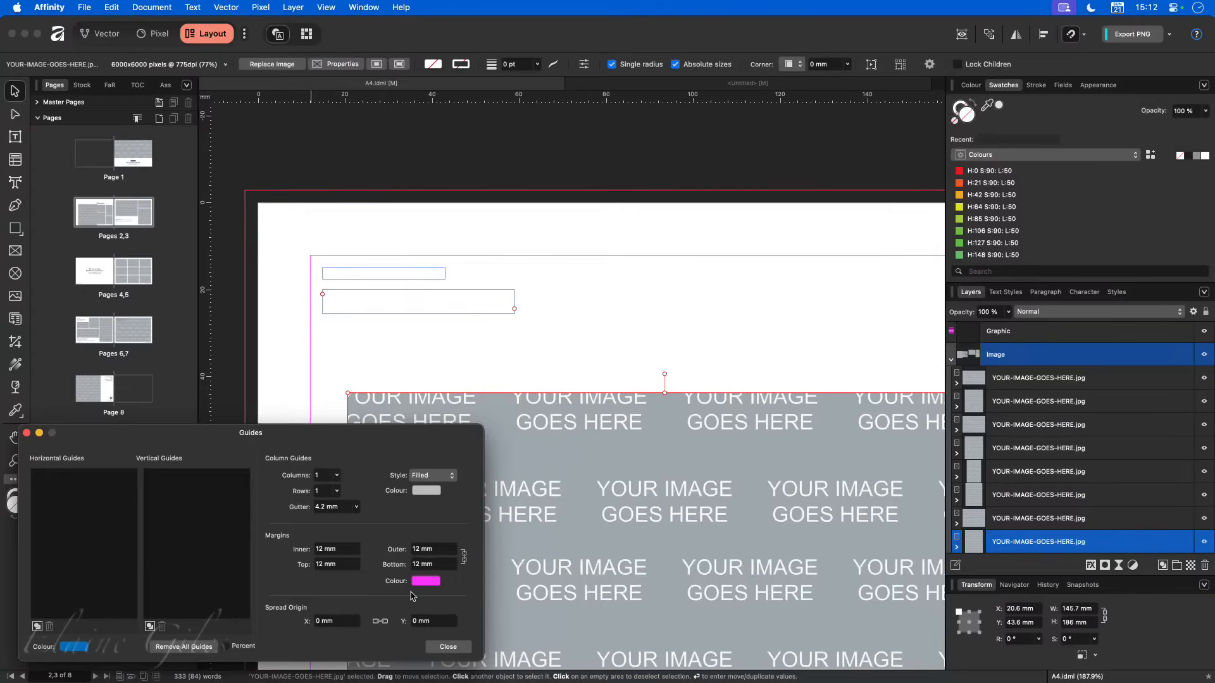
left_click(445, 647)
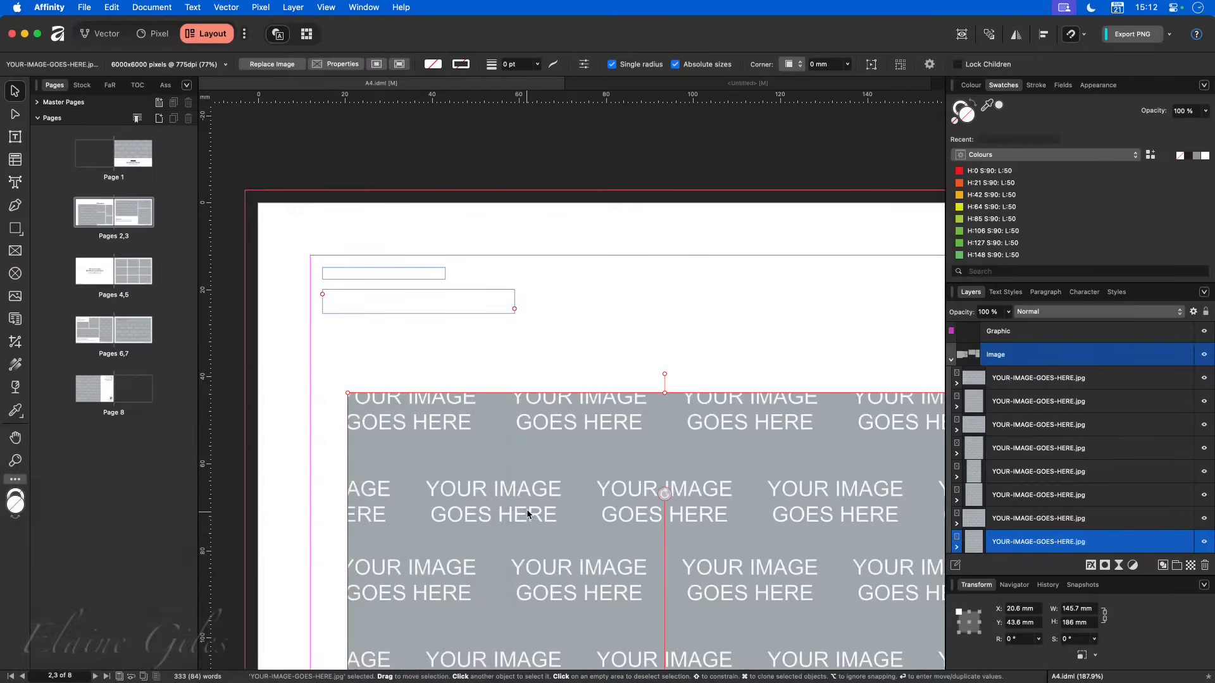
- Snap the large image placeholder on page 2 back to the margin corner at X 12 mm, Y 12 mm
left_click_drag(529, 500, 490, 395)
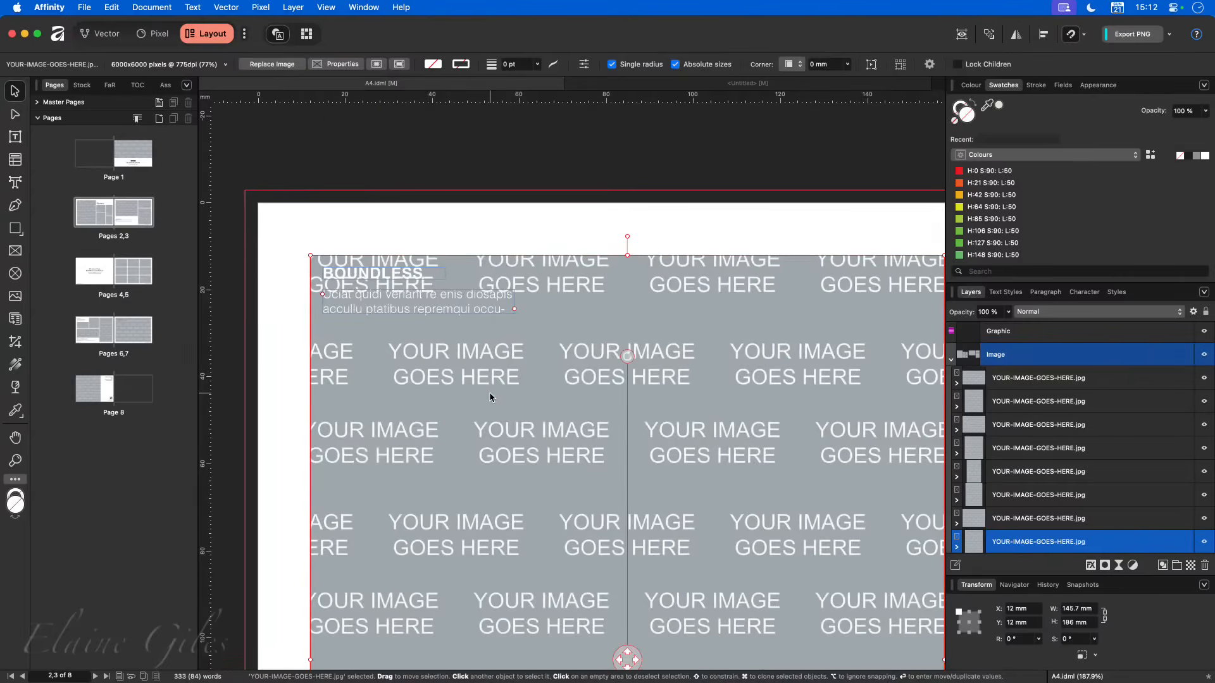
key("super+0")
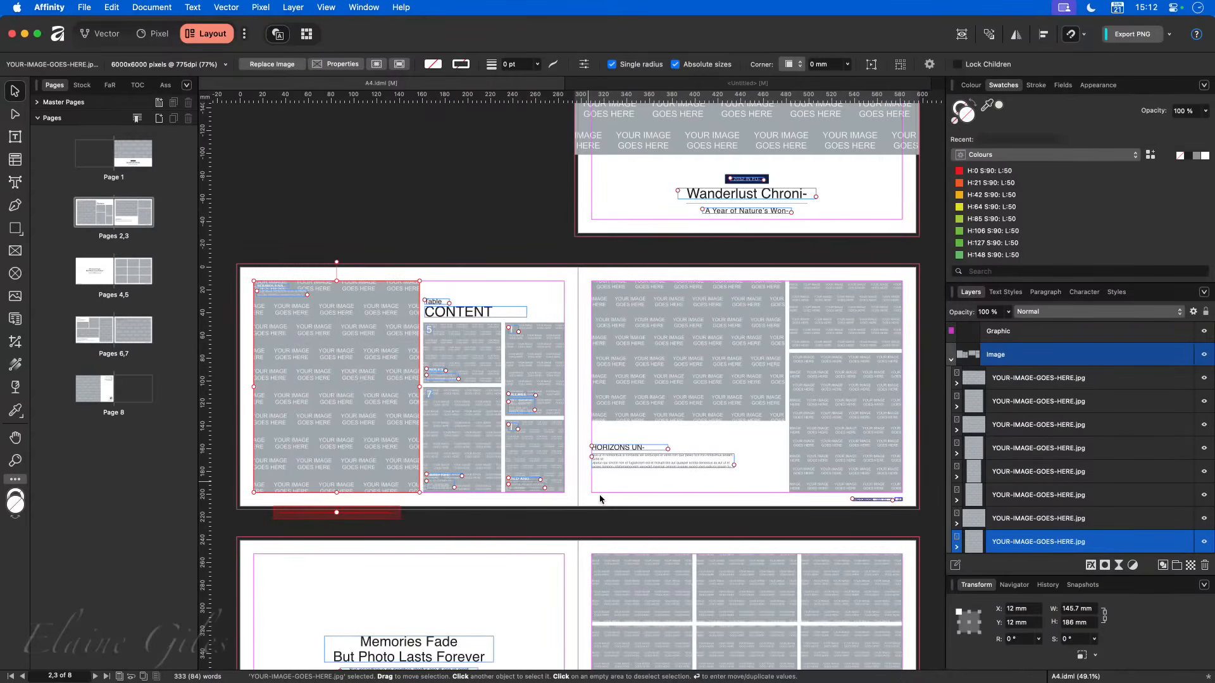
- Collapse the Image and Text layers of the spread and select the BG layer
left_click(950, 358)
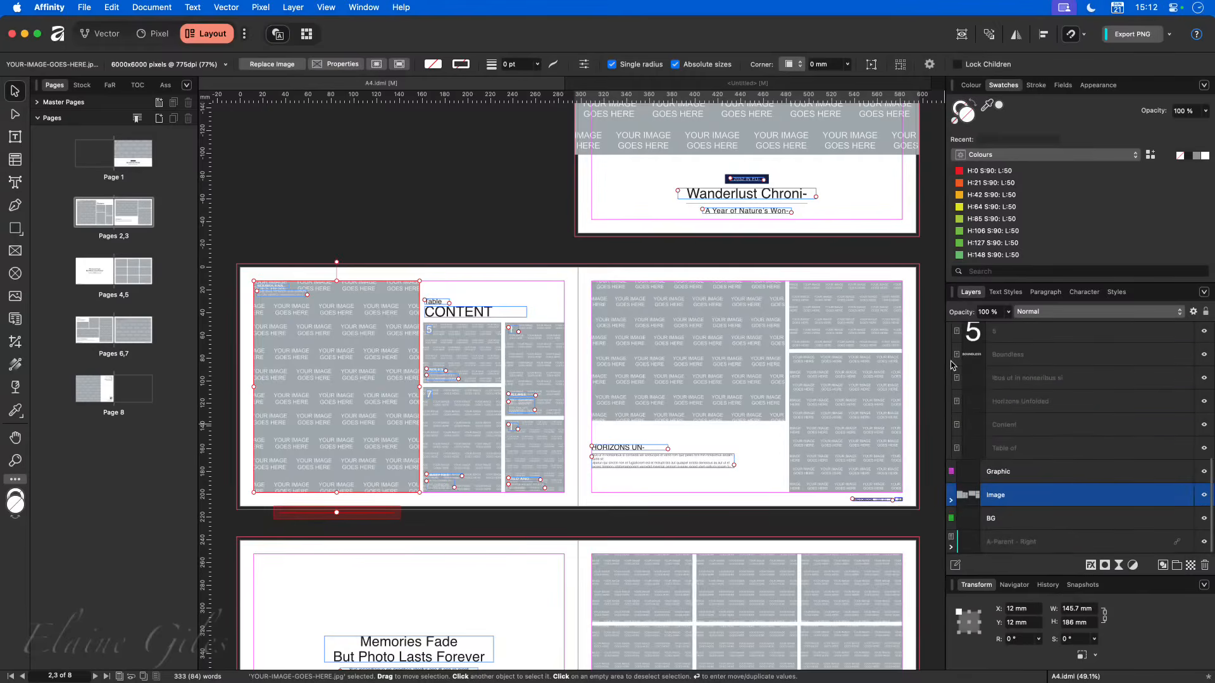
scroll(981, 449, "up", 5)
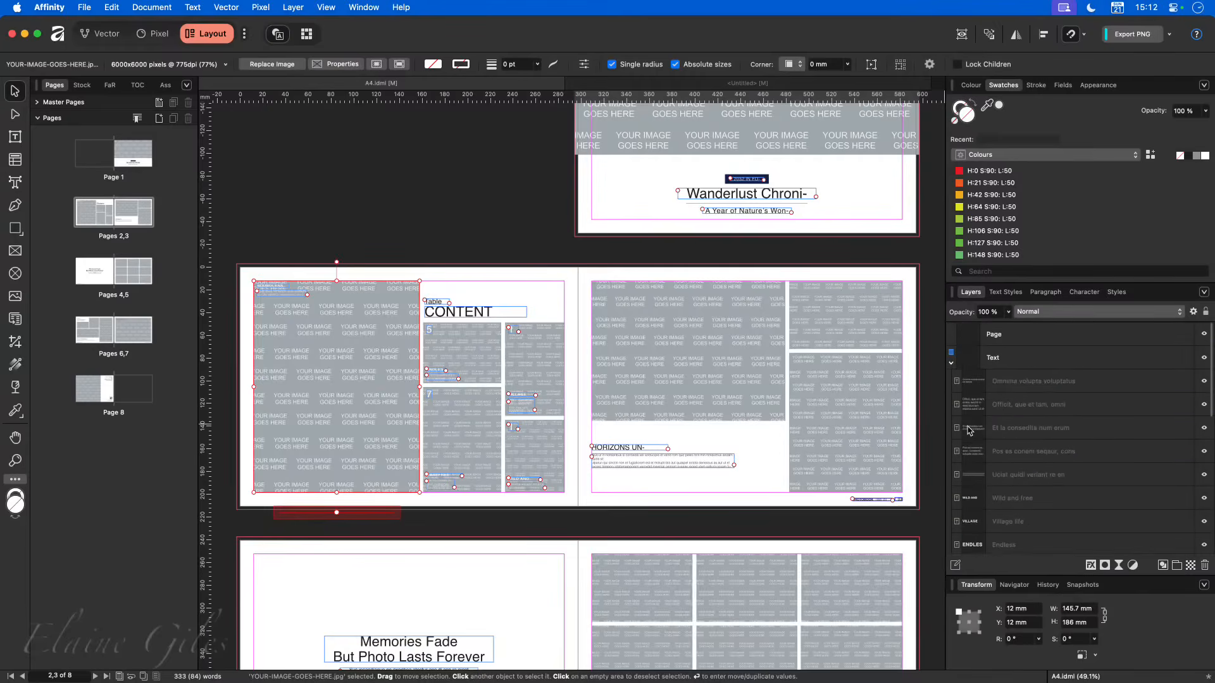
left_click(951, 363)
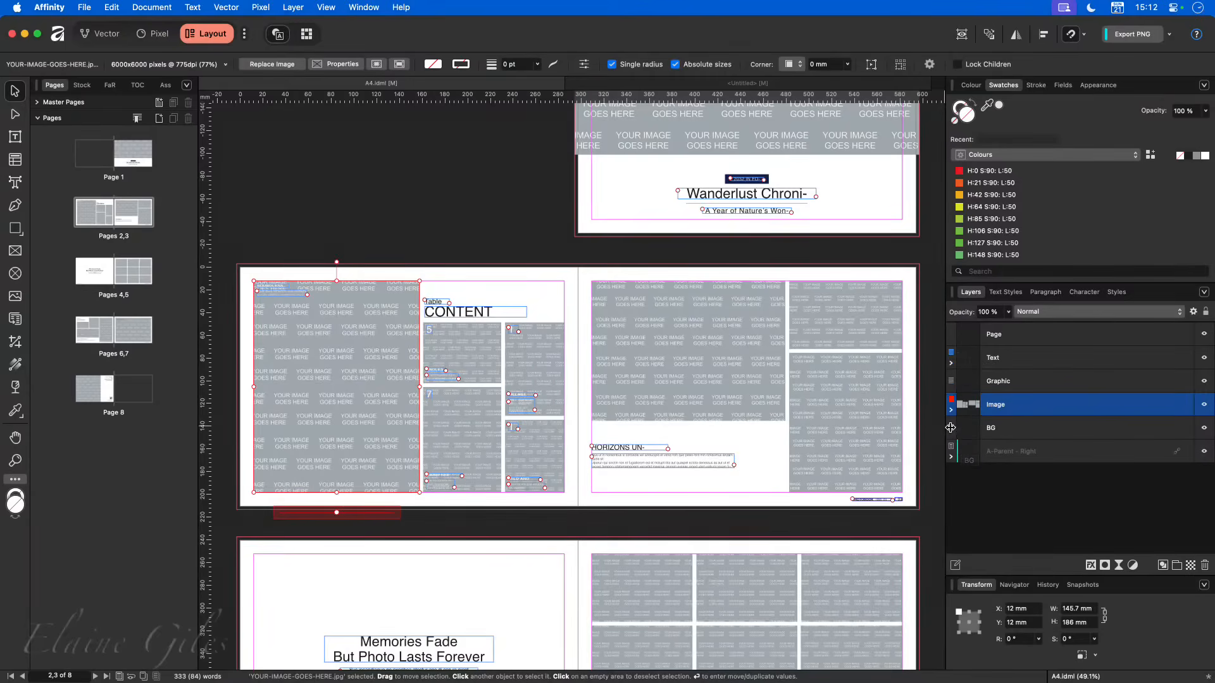
left_click(1006, 429)
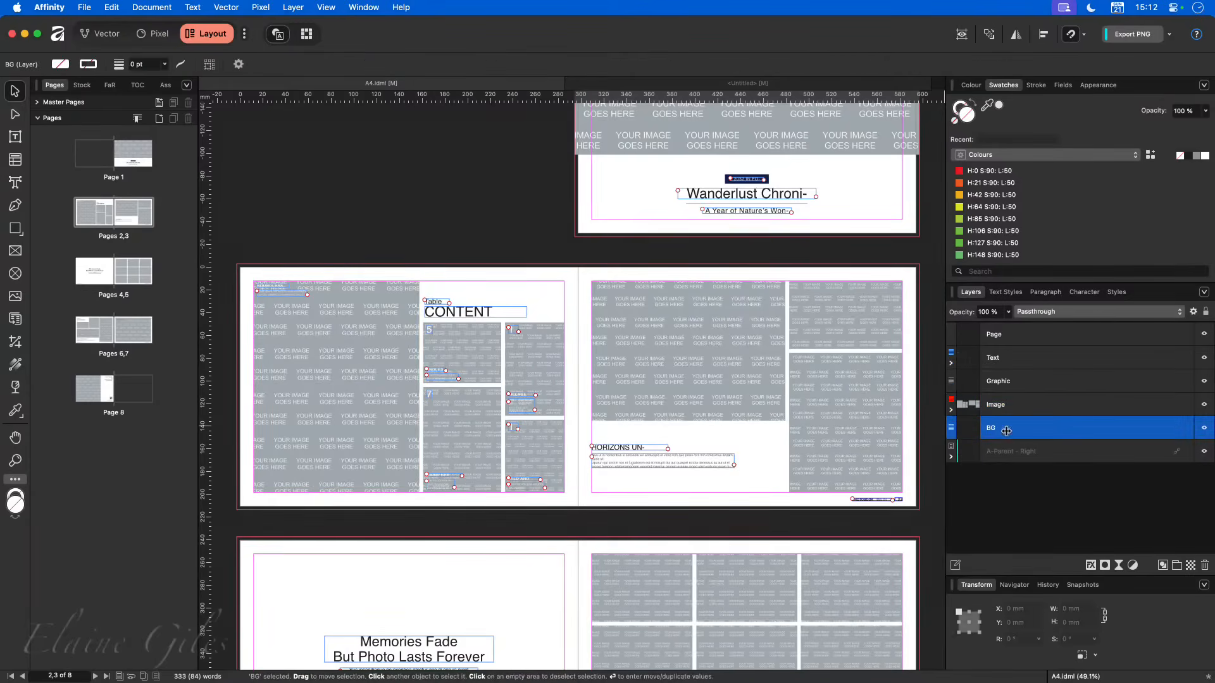
- Expand the Image layer and move the large image placeholder on page 3 inward, to about X 489 mm, Y 28.1 mm
left_click(951, 408)
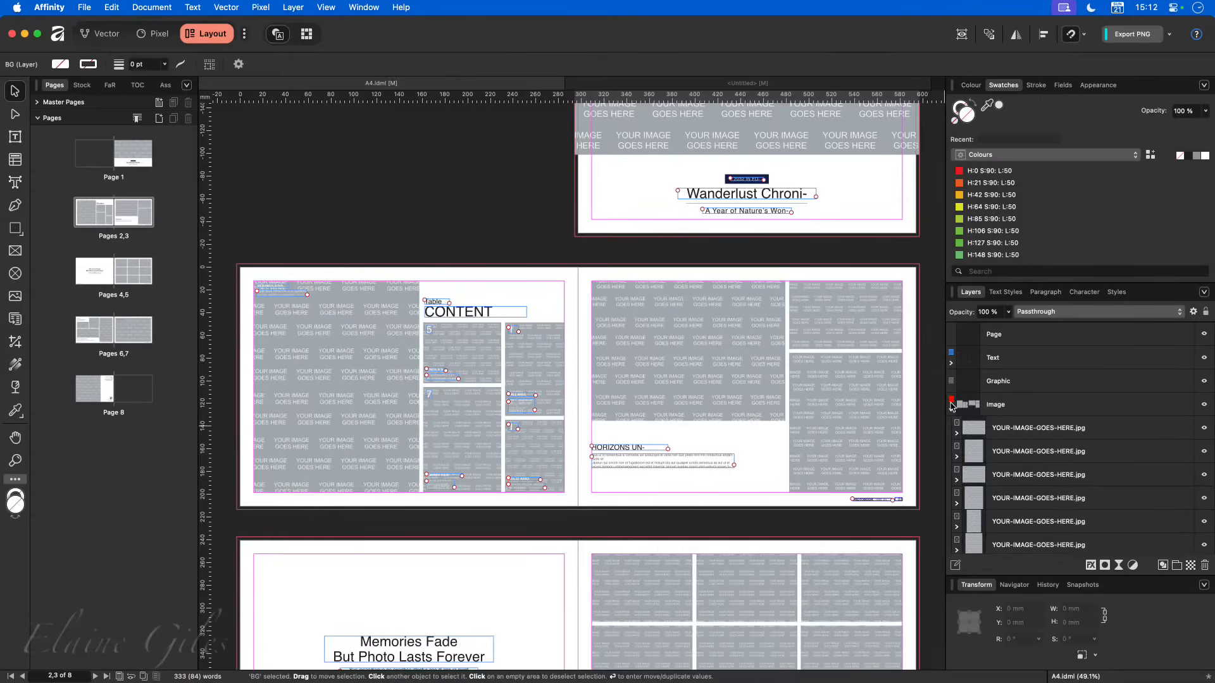
left_click(622, 332)
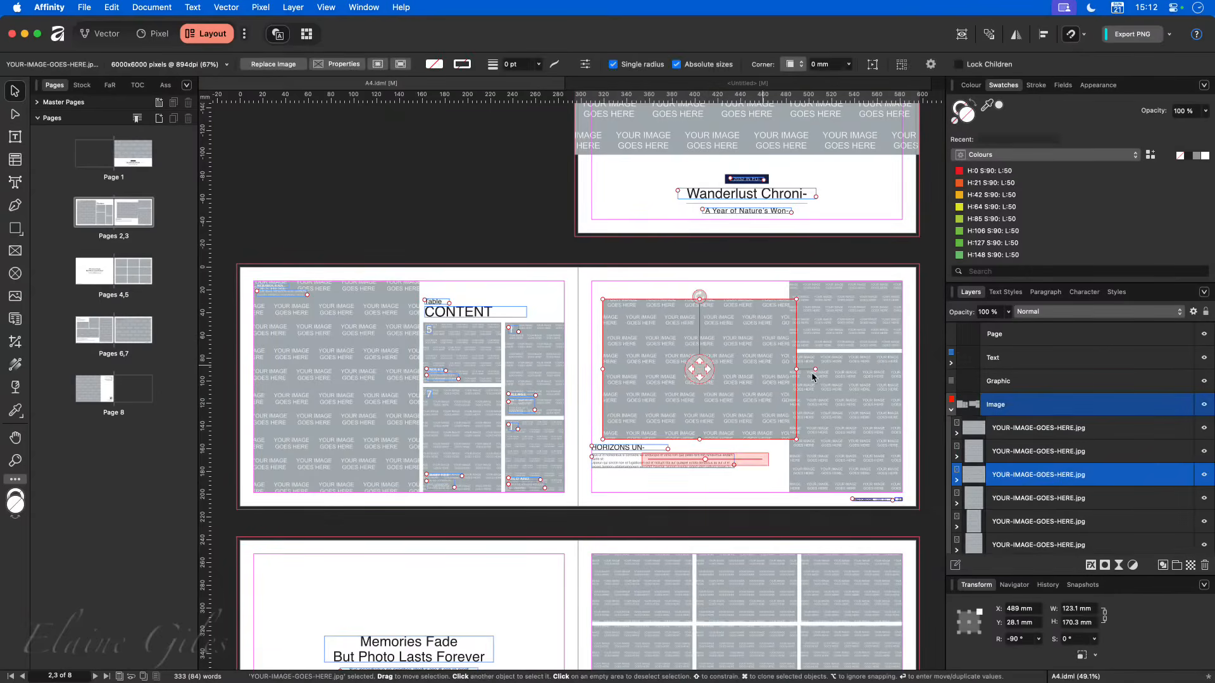
- Collapse the Image layer and examine the tag colours among its layer options
left_click(951, 409)
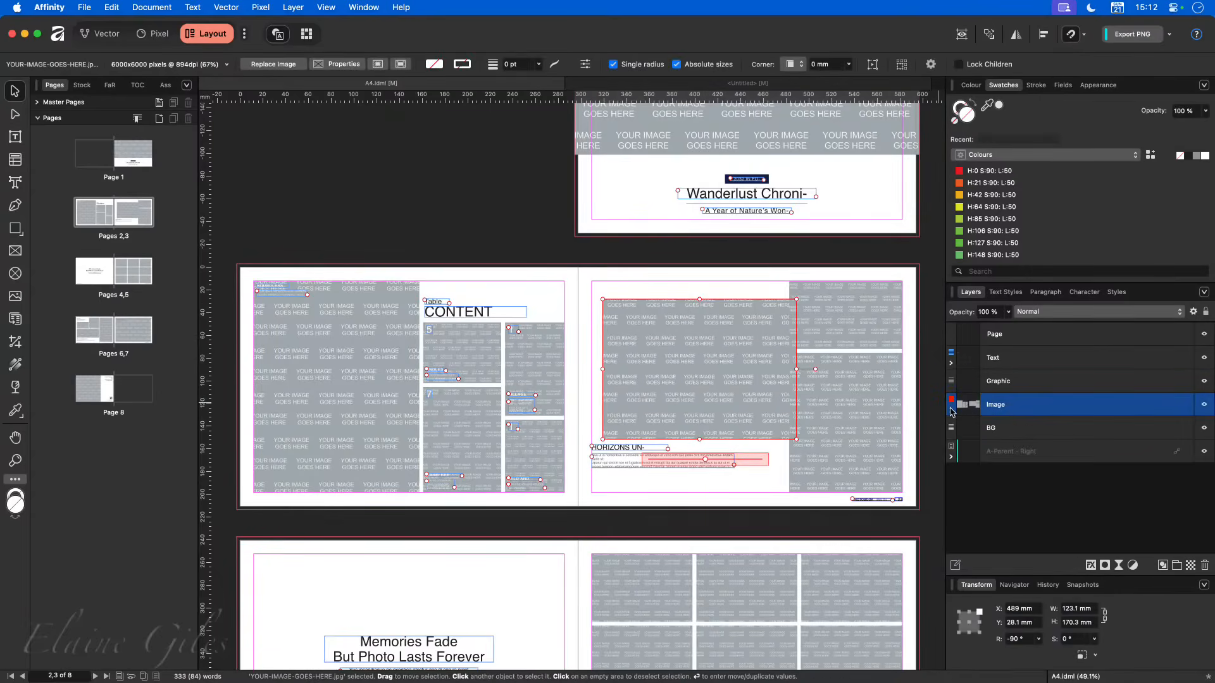
right_click(1011, 406)
mouse_move(1059, 675)
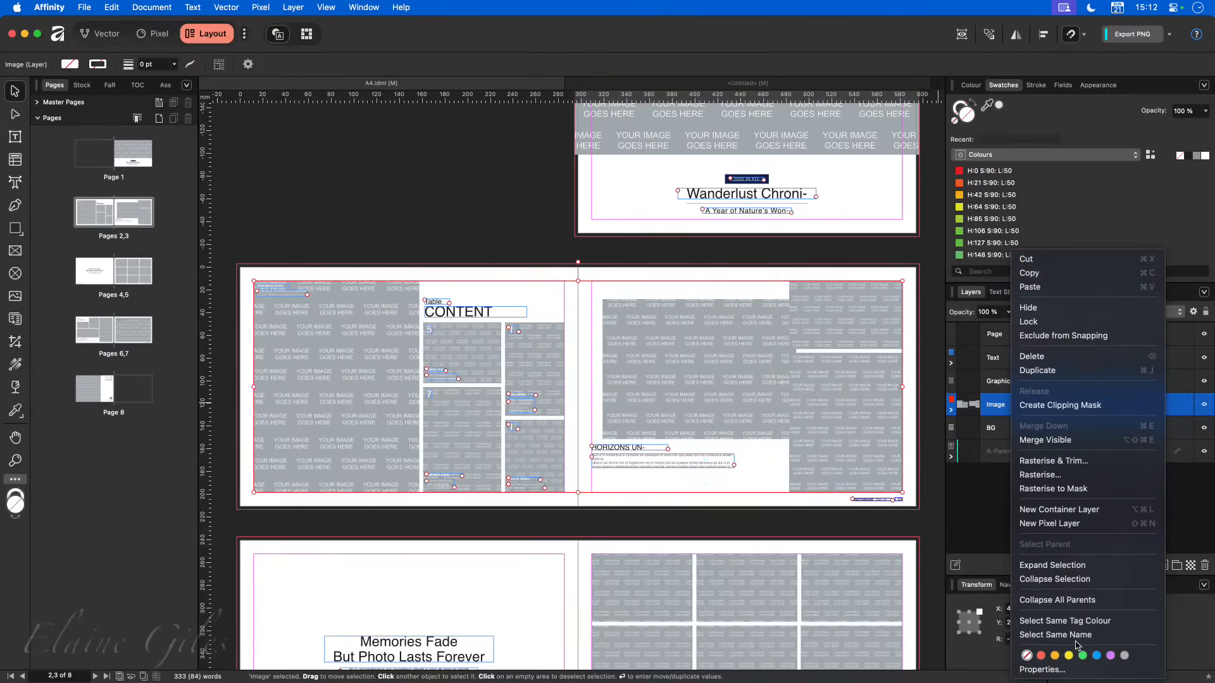
left_click(939, 488)
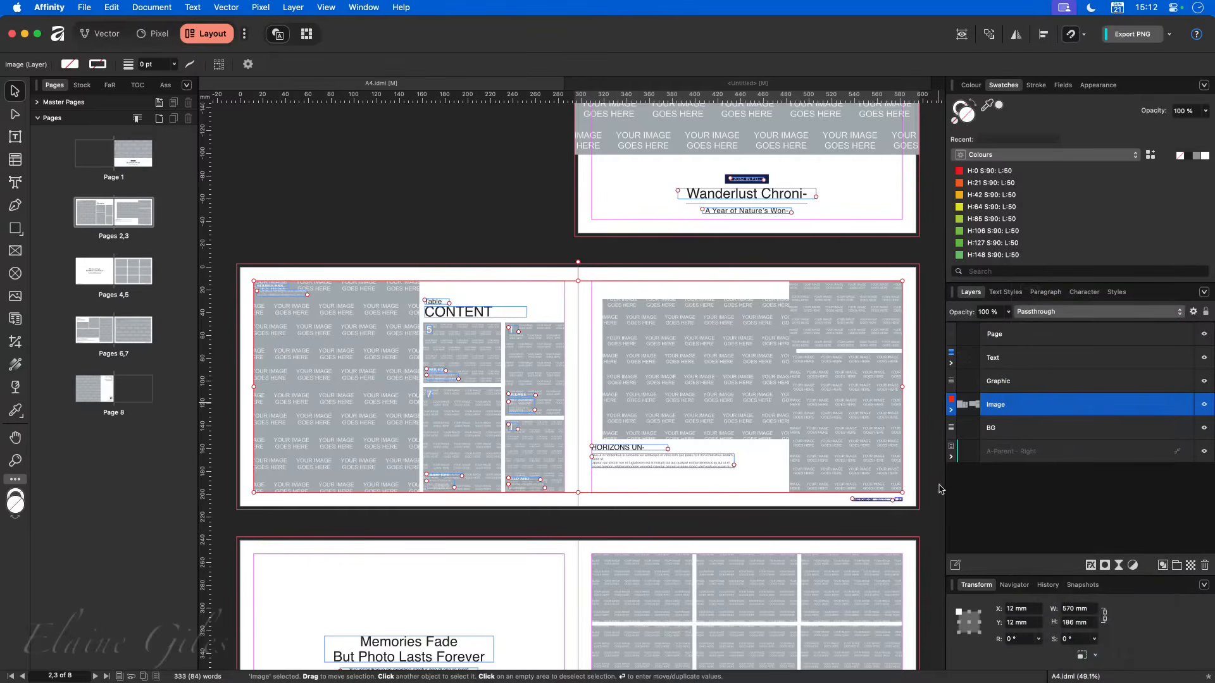
- Snap the large image placeholder on page 3 back to the margin corner at X 479.3 mm, Y 12 mm
left_click(670, 378)
left_click_drag(756, 407, 738, 389)
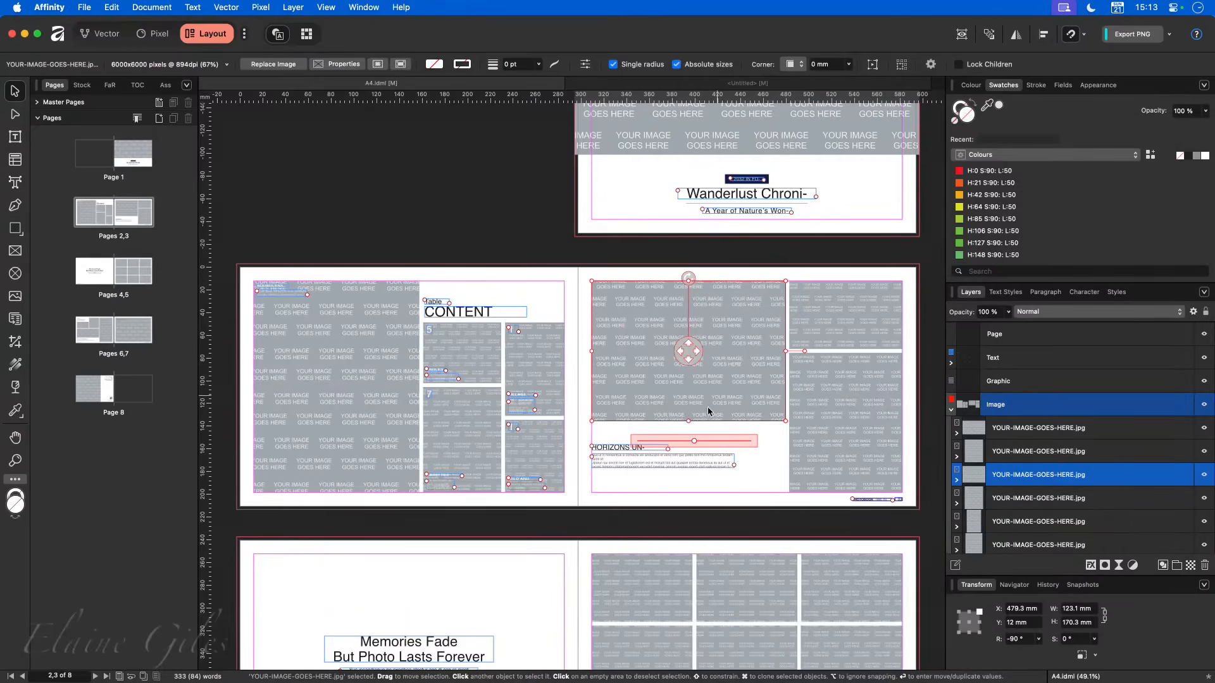
- Save the template as A4.idml in the 20251221 - Advanced Photo Book folder
key("super+s")
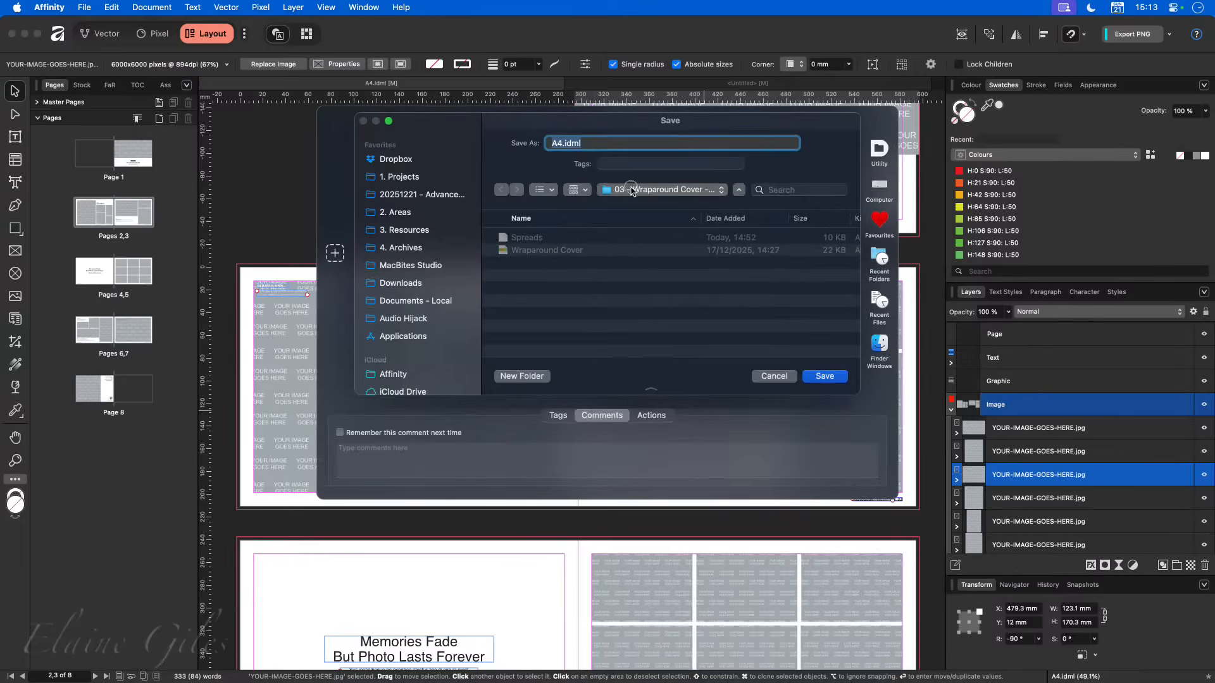
left_click(629, 188)
left_click(632, 210)
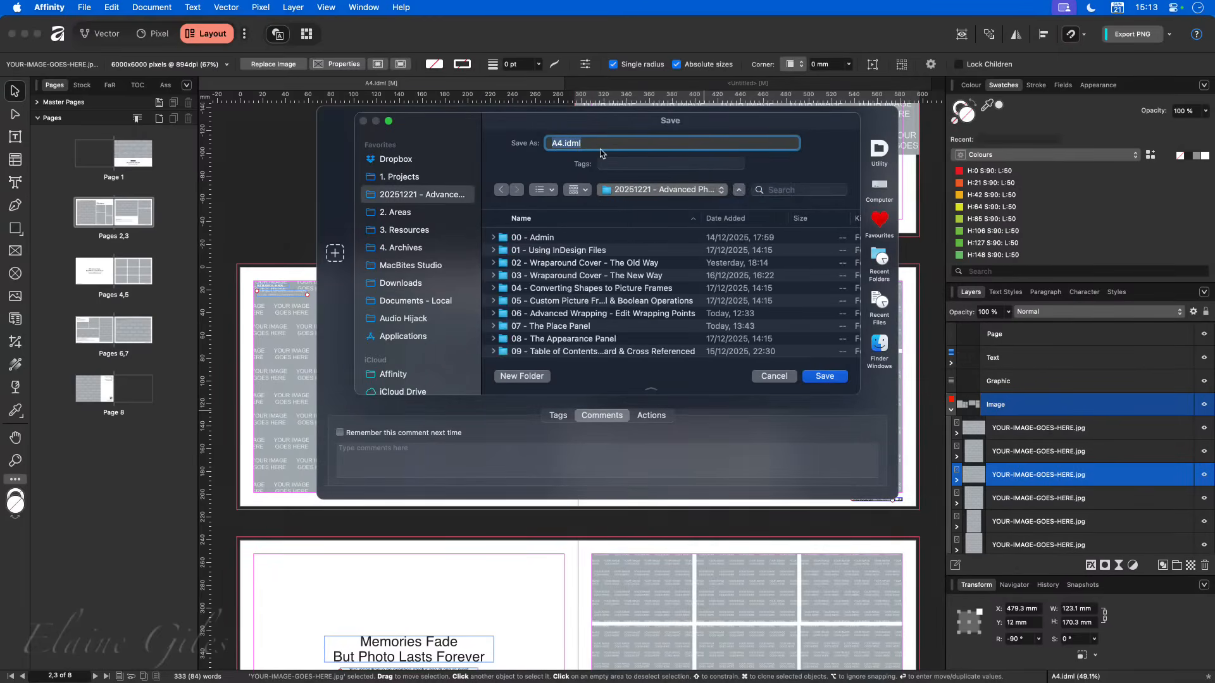
left_click(824, 376)
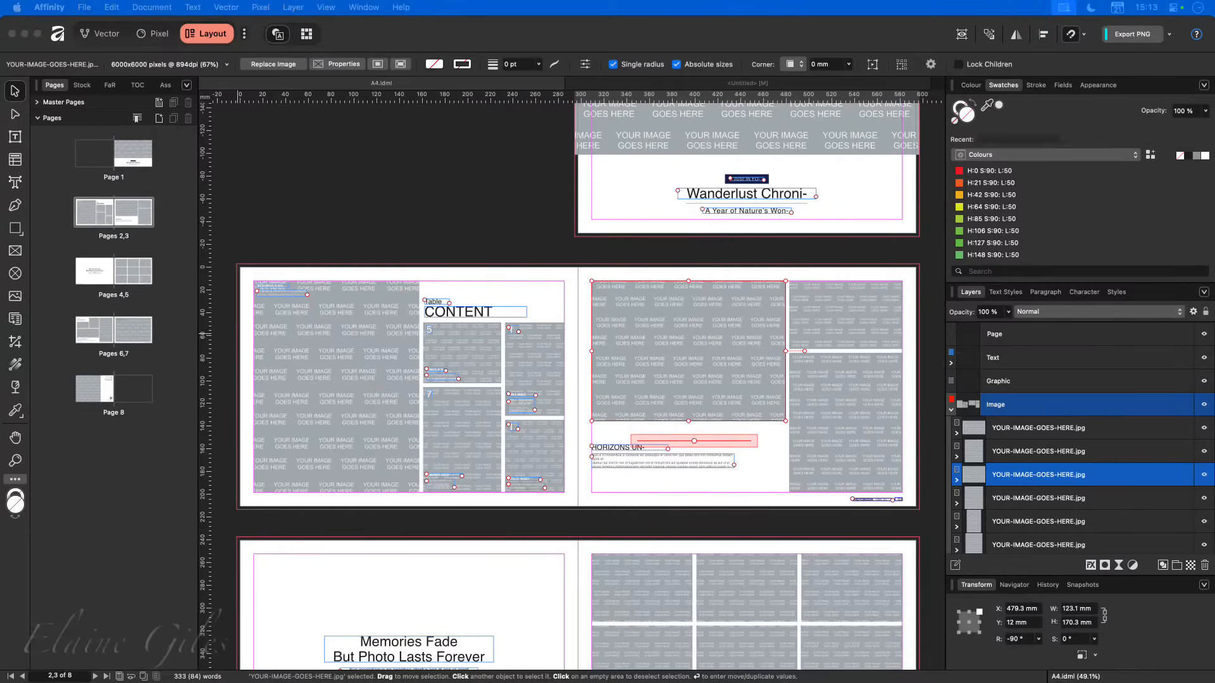
- Switch to Finder and locate the saved A4.idml.af file in the 20251221 - Advanced Photo Book folder
left_click_drag(355, 680, 499, 201)
left_click(318, 424)
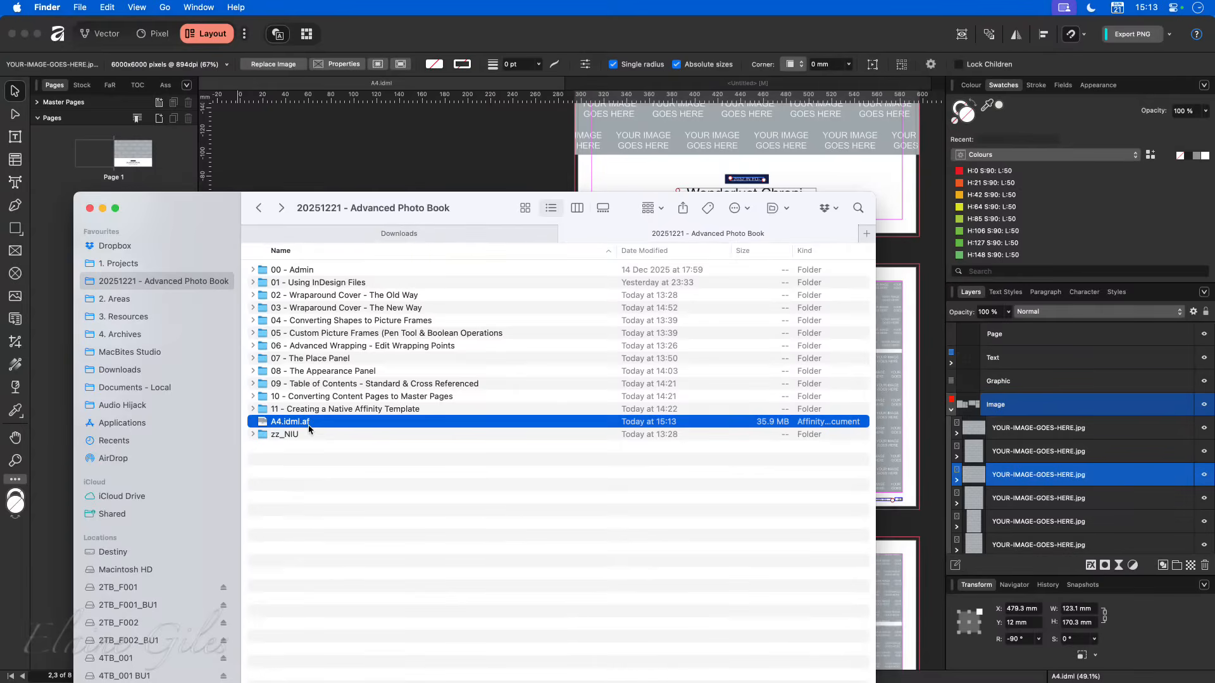
left_click_drag(497, 207, 0, 183)
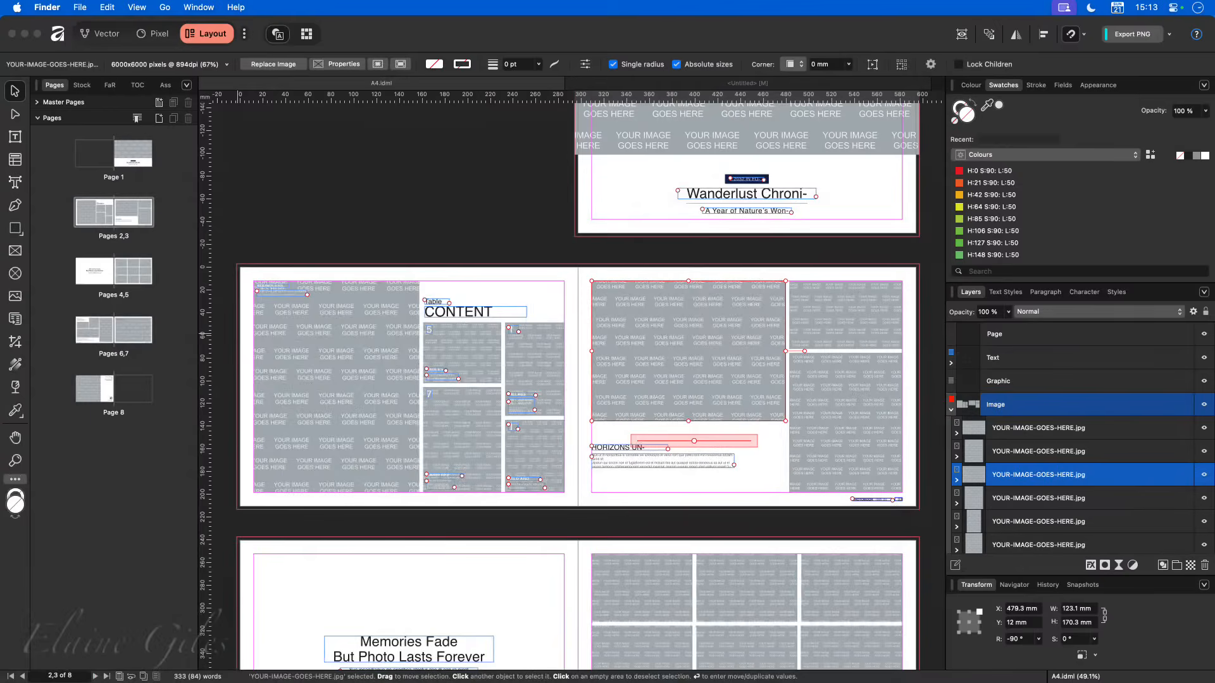
- Return to Affinity and close A4.idml and the untitled document, discarding the untitled document's changes
left_click(413, 163)
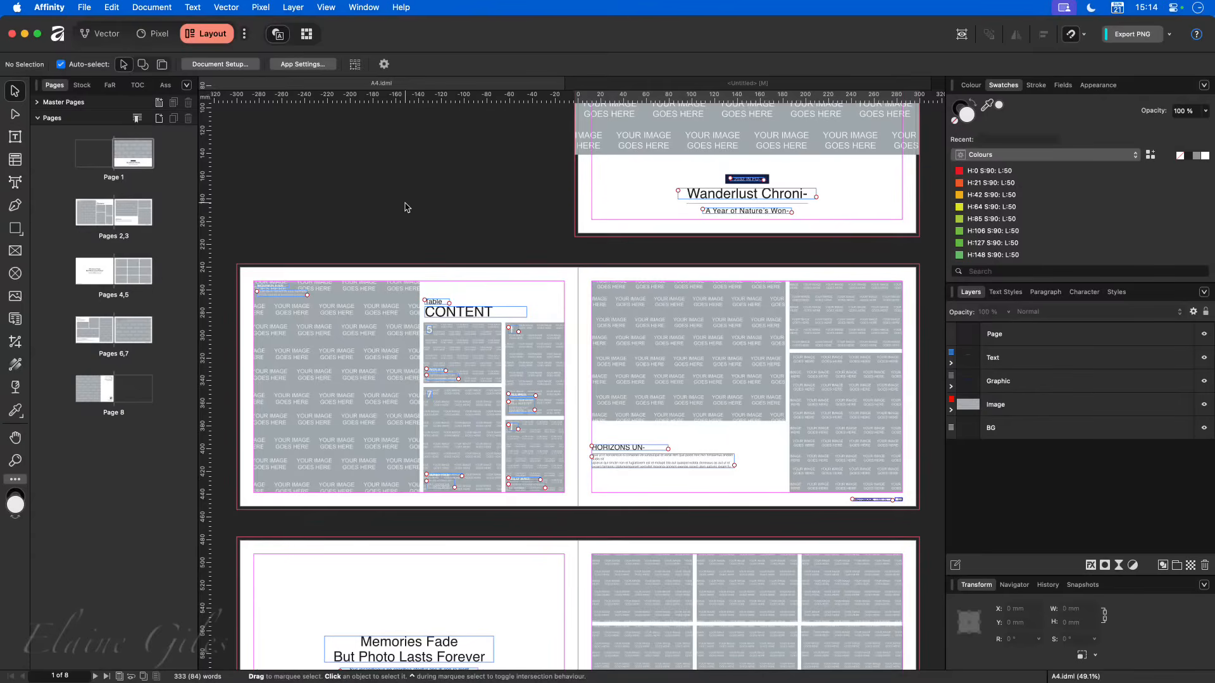
scroll(405, 207, "up", 2)
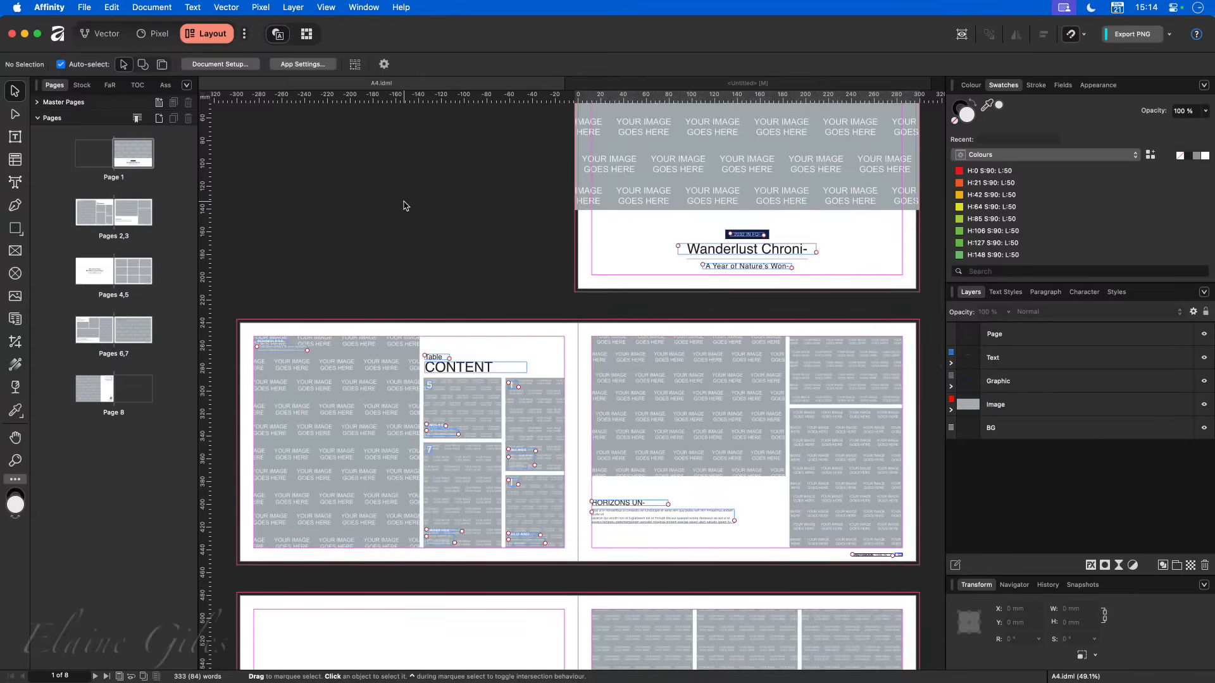
key("super+w")
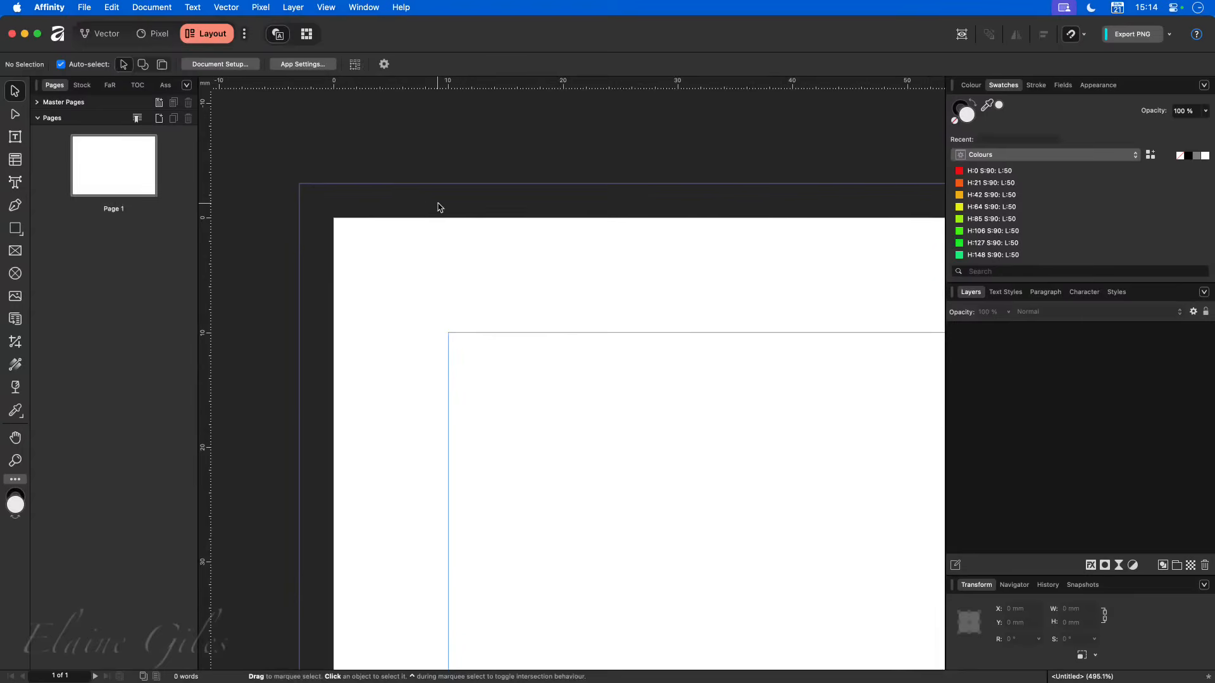
key("super+w")
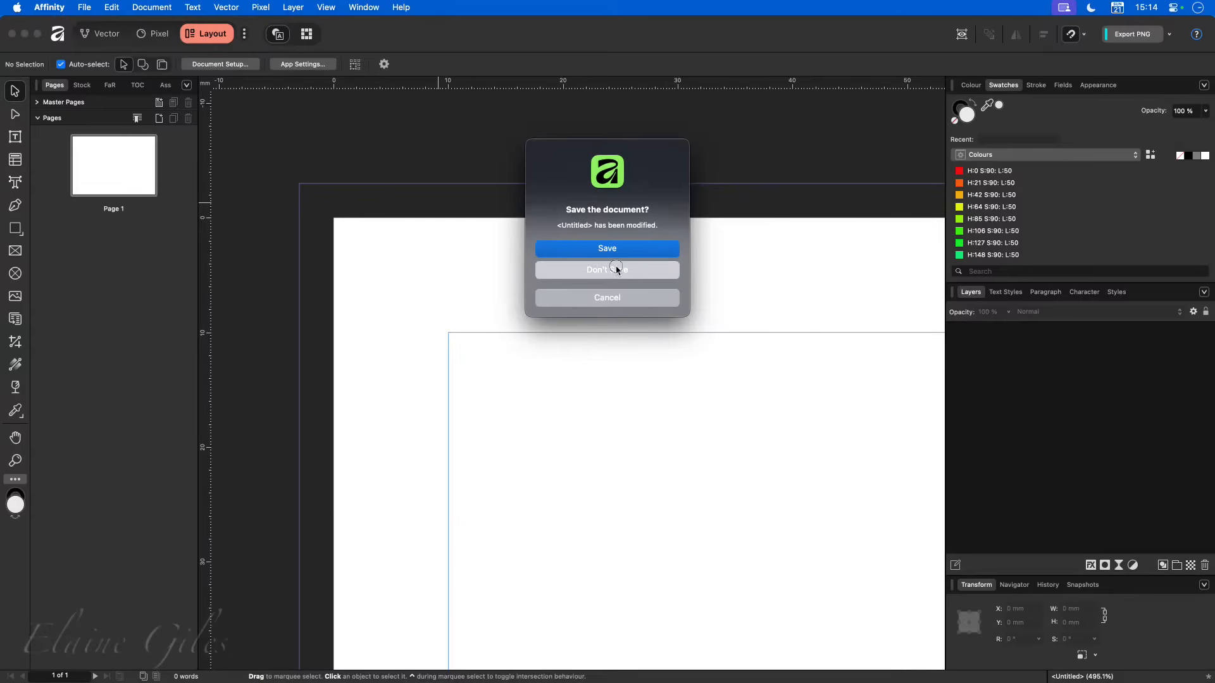
left_click(617, 271)
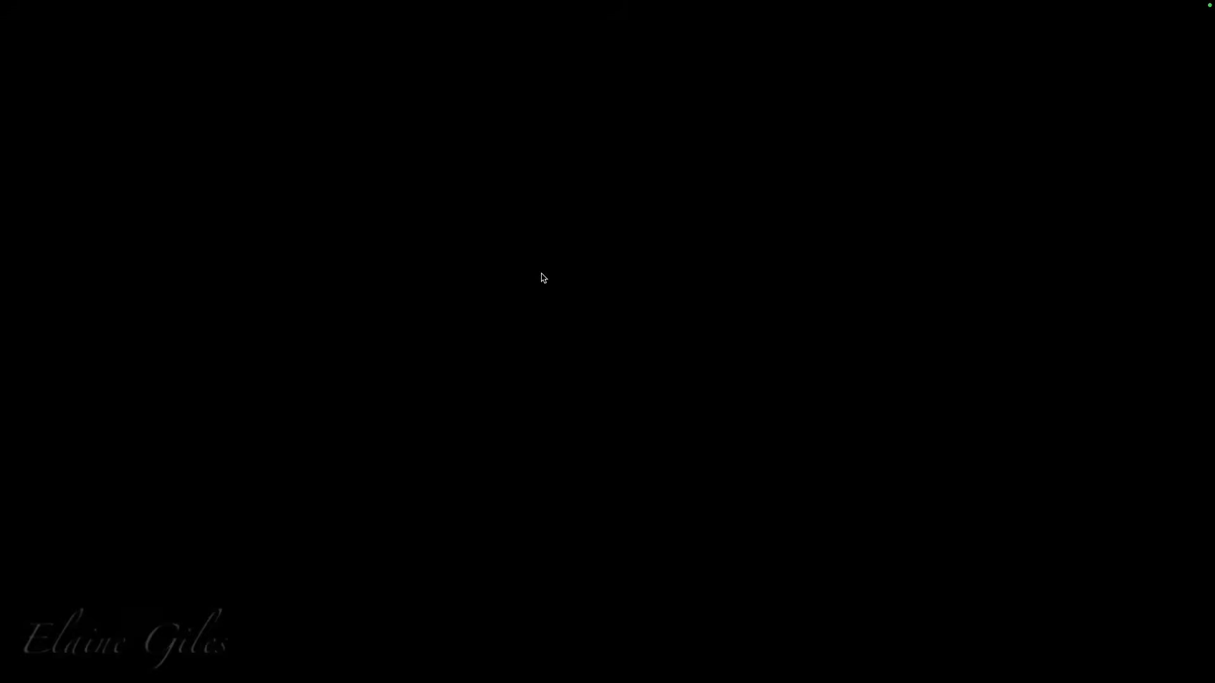
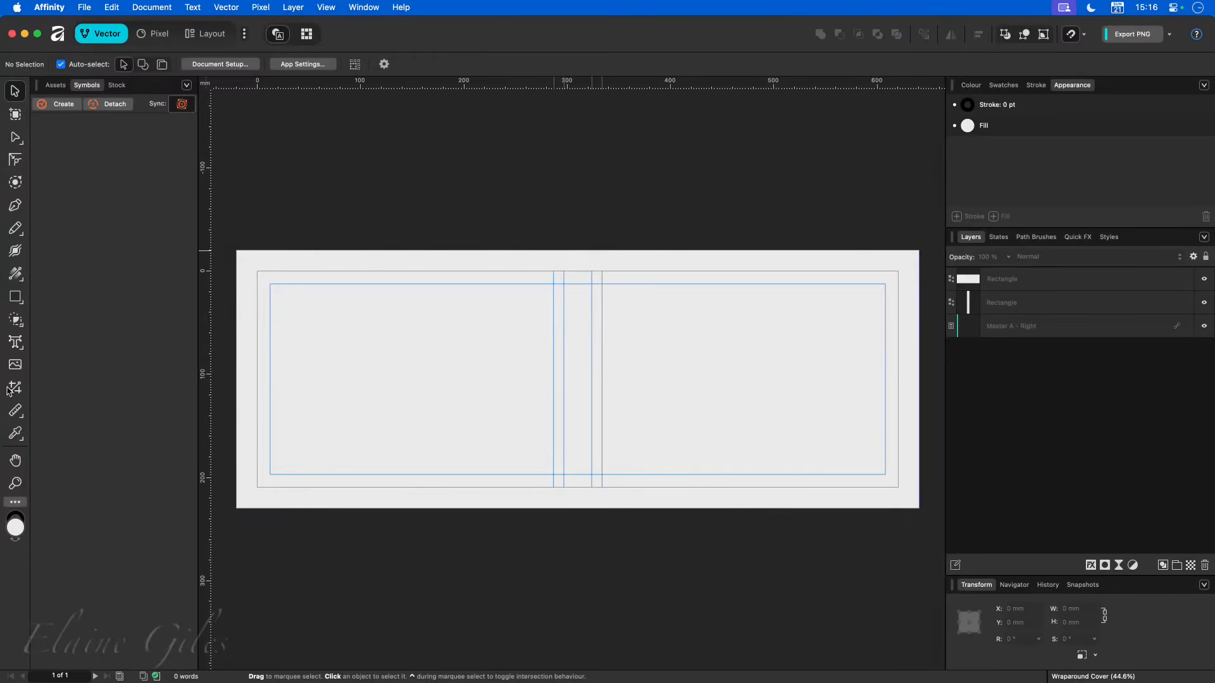
- Add the artistic text "Spine of Photo Book" near the upper part of the spine on the wraparound cover
left_click(16, 343)
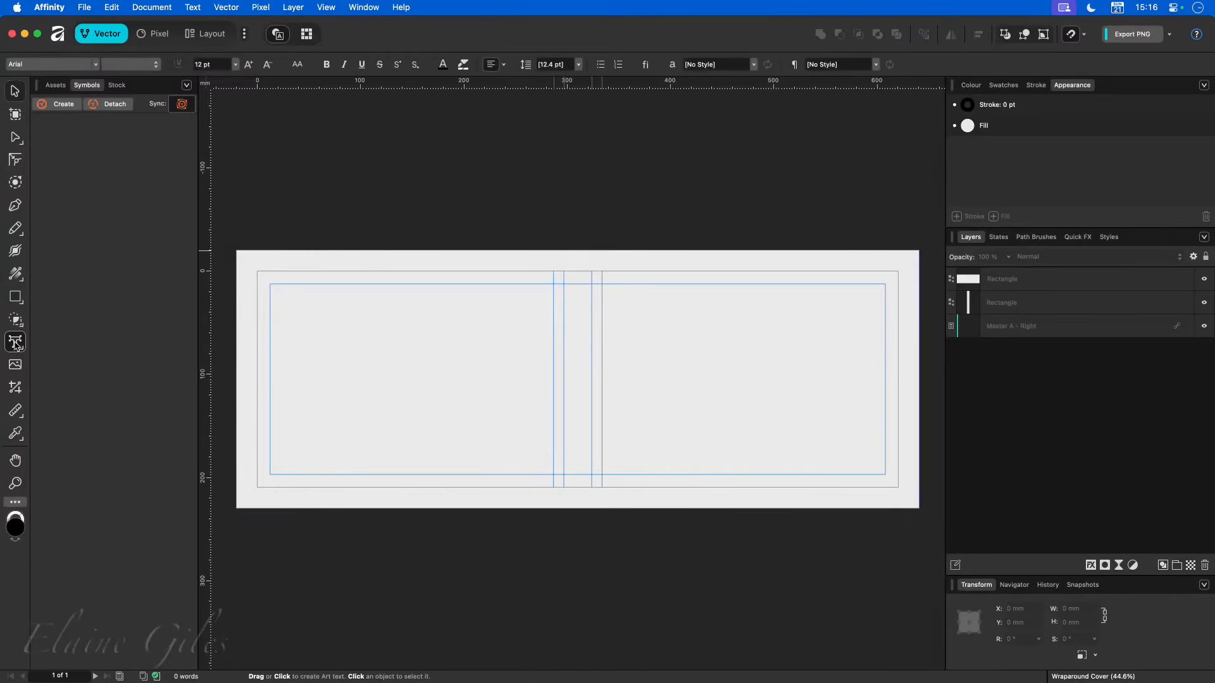
left_click(521, 315)
type("S")
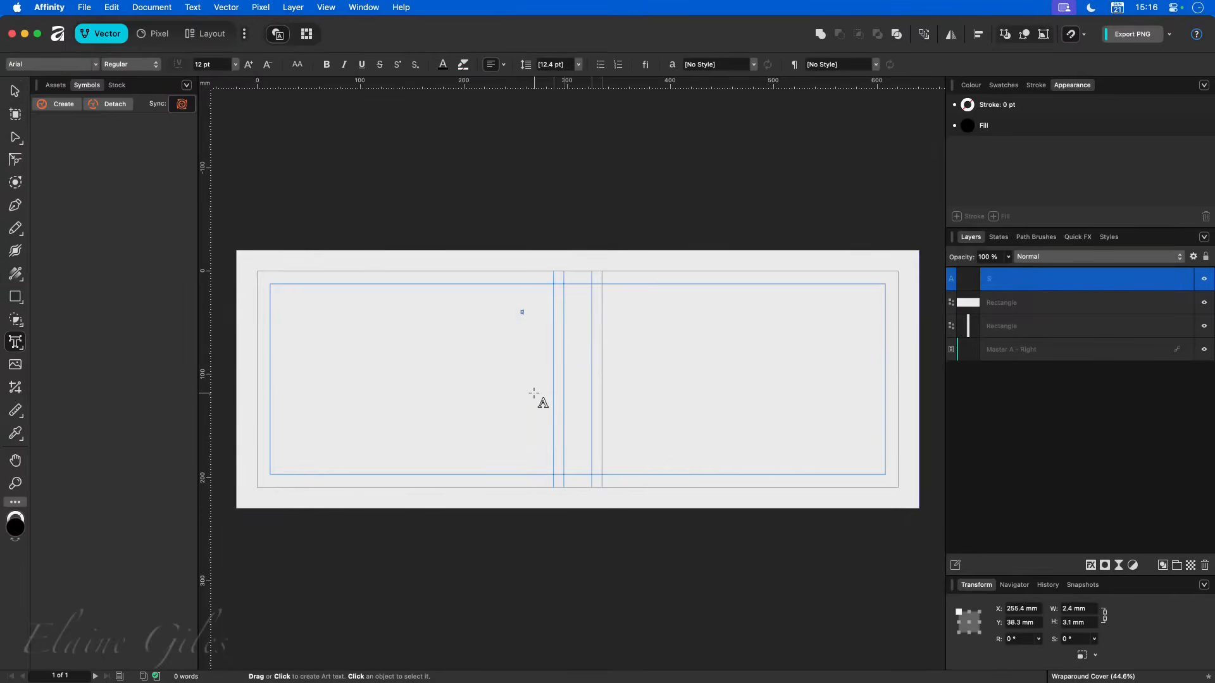
type("pine of Photo Book")
key("Escape")
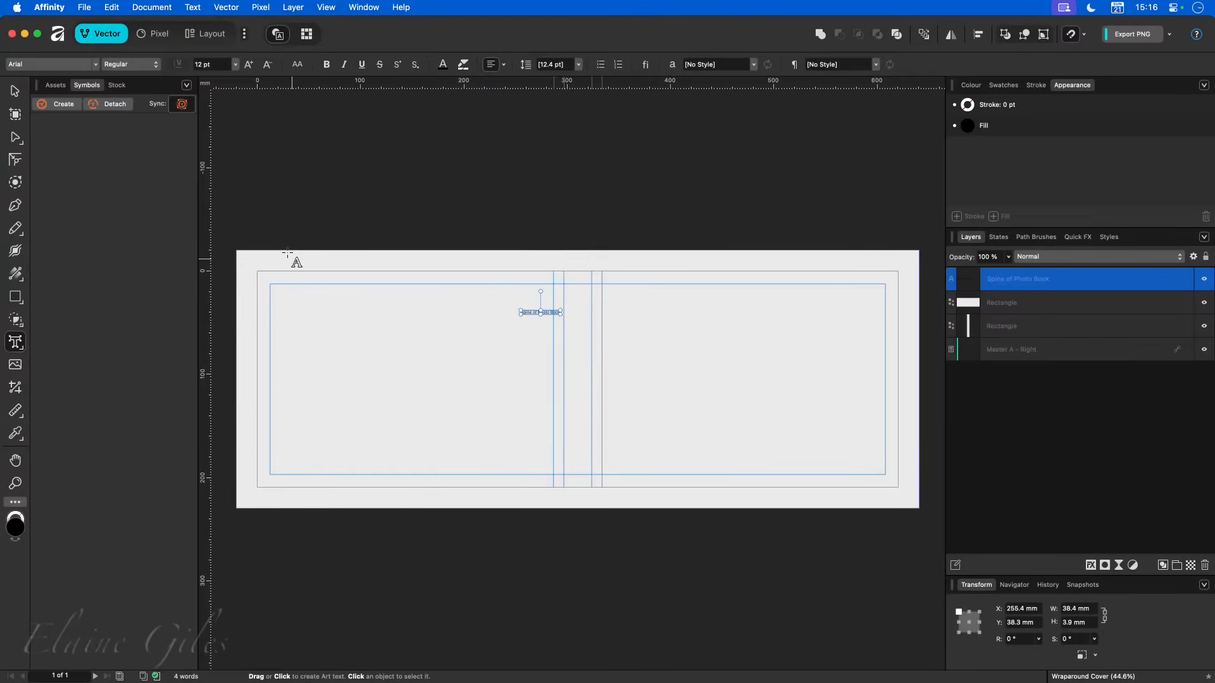
- Enlarge the "Spine of Photo Book" text to 52 pt
left_click(249, 64)
left_click(248, 64)
left_click(249, 65)
left_click(249, 65)
left_click(249, 64)
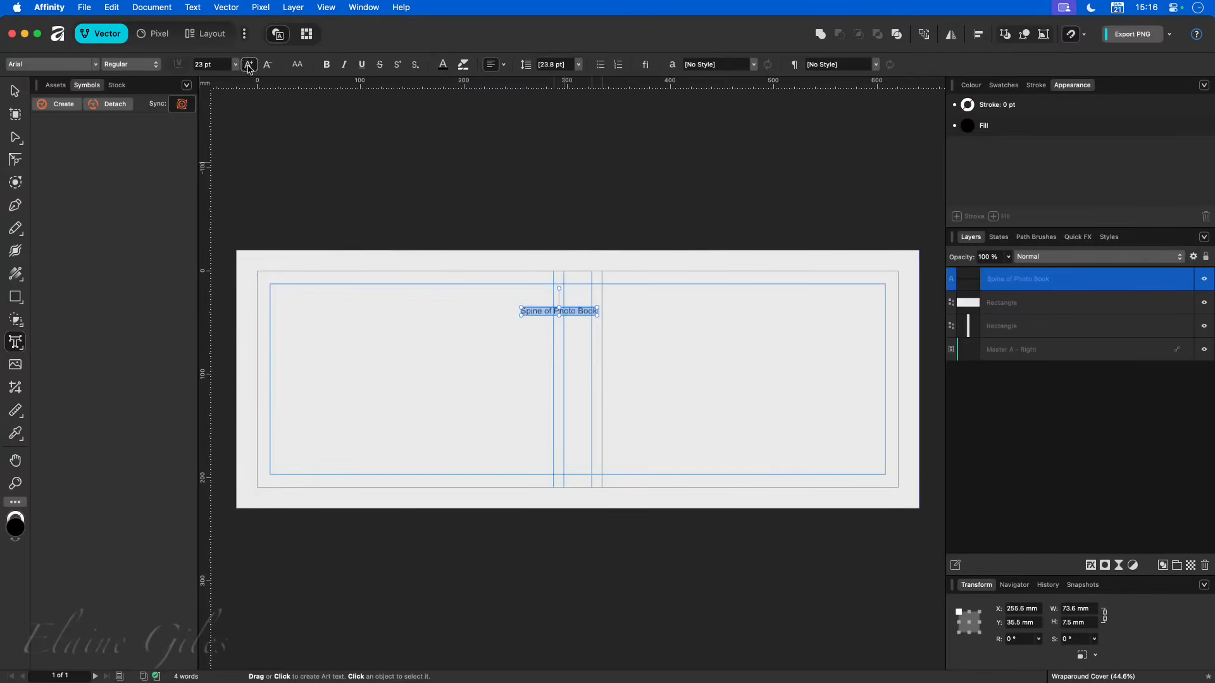
left_click(248, 64)
left_click(249, 66)
left_click(250, 67)
left_click(249, 65)
left_click(249, 66)
left_click(249, 66)
left_click(249, 65)
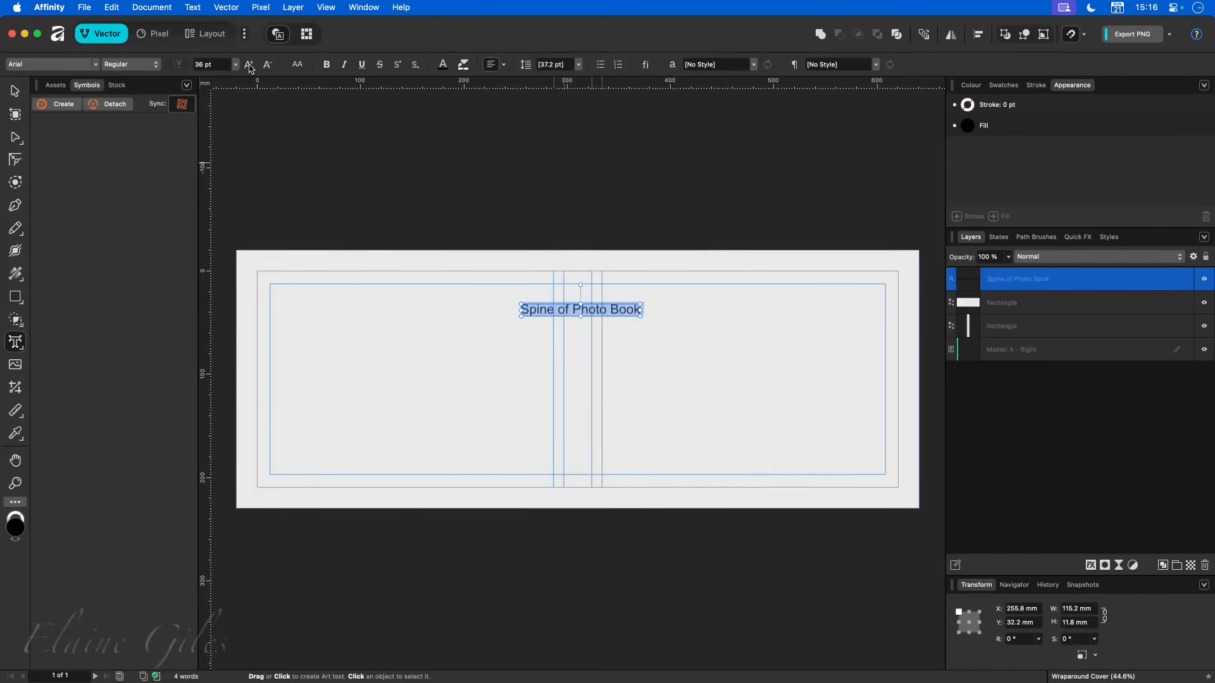
left_click(249, 65)
left_click(250, 65)
left_click(249, 66)
left_click(249, 65)
left_click(249, 65)
left_click(249, 65)
left_click(249, 65)
left_click(249, 65)
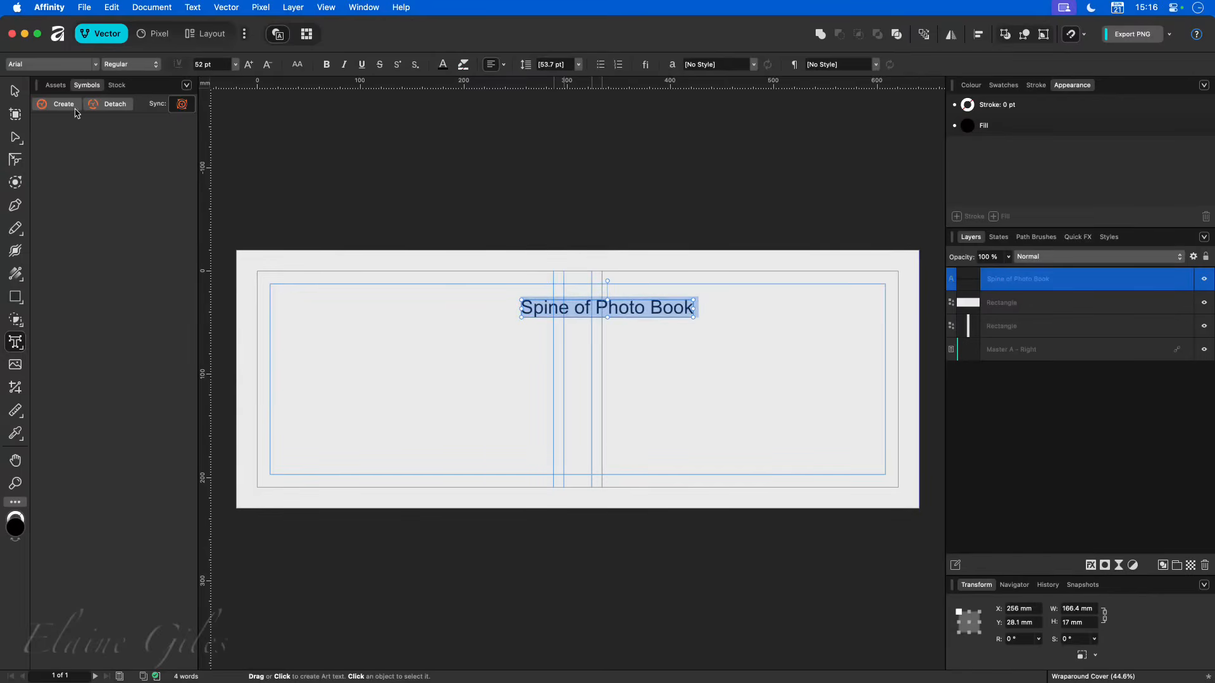
- Rotate the spine text to -90° so it reads downwards and centre it between the spine guides
left_click(14, 91)
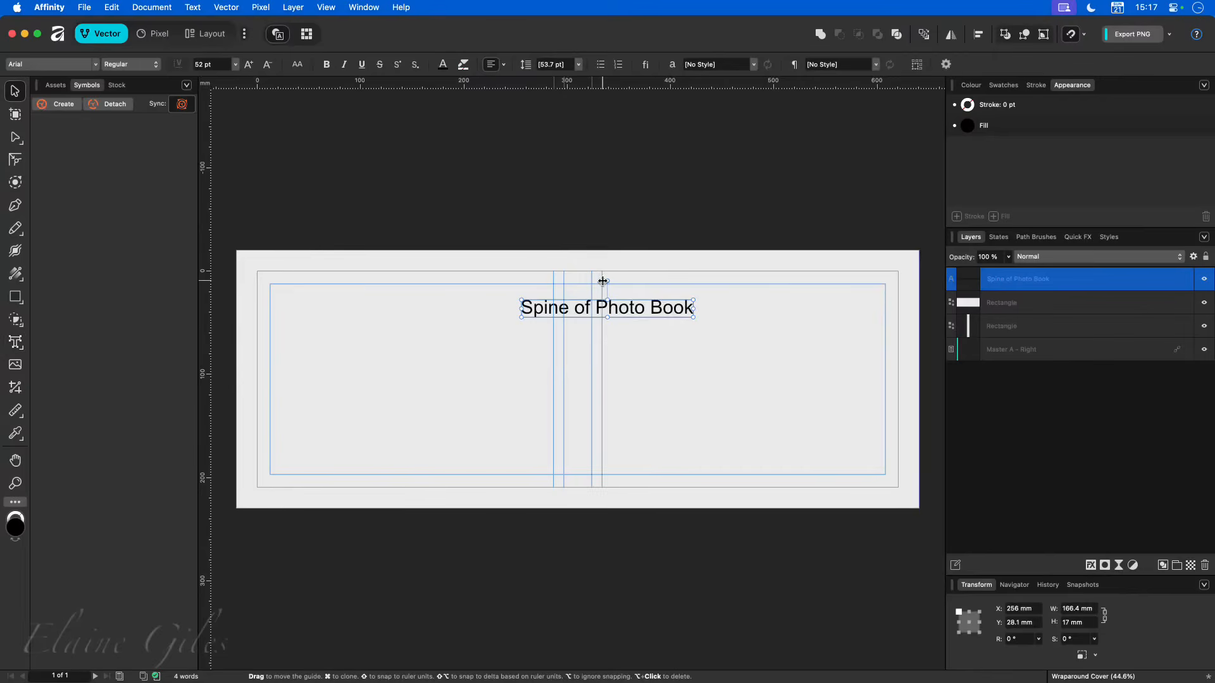
left_click_drag(608, 281, 580, 398)
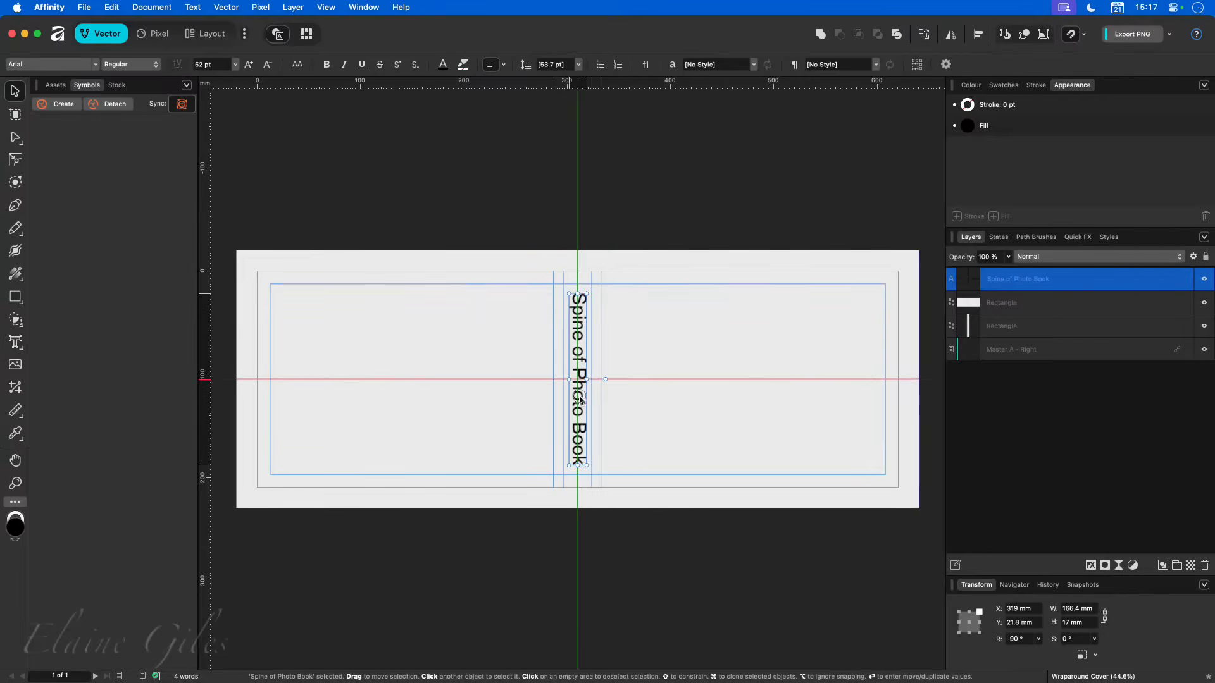
left_click(676, 197)
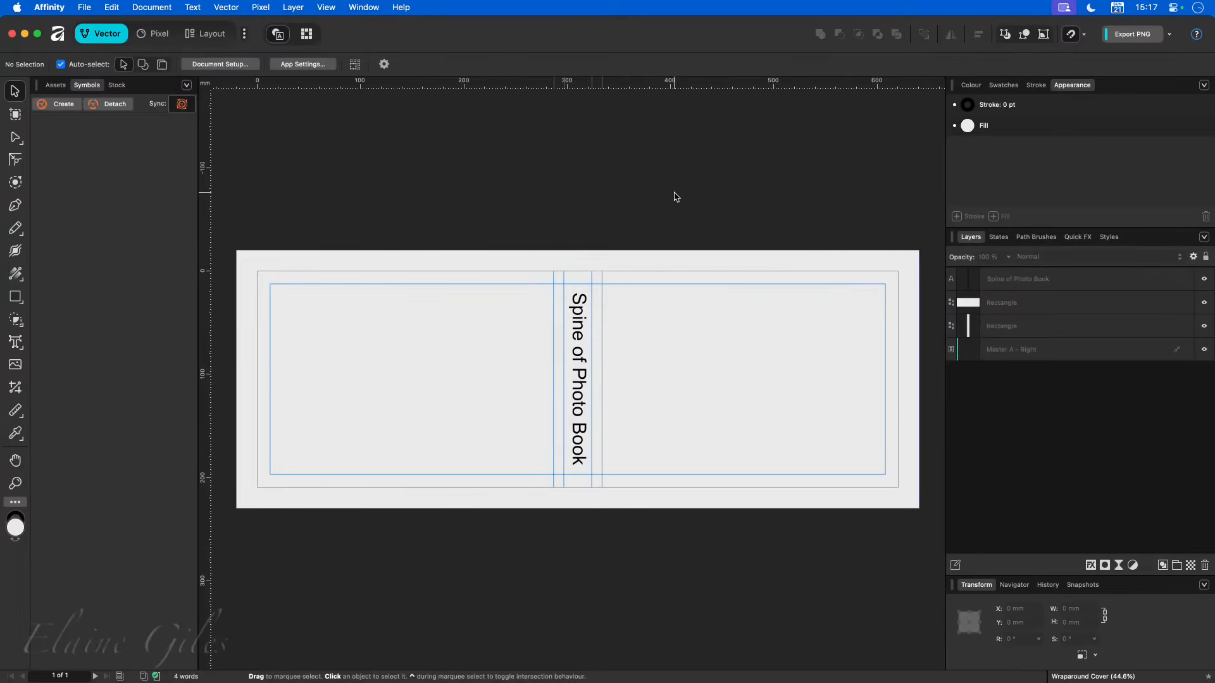
- Rotate the spine text to 90° so it reads upwards along the spine
left_click(578, 313)
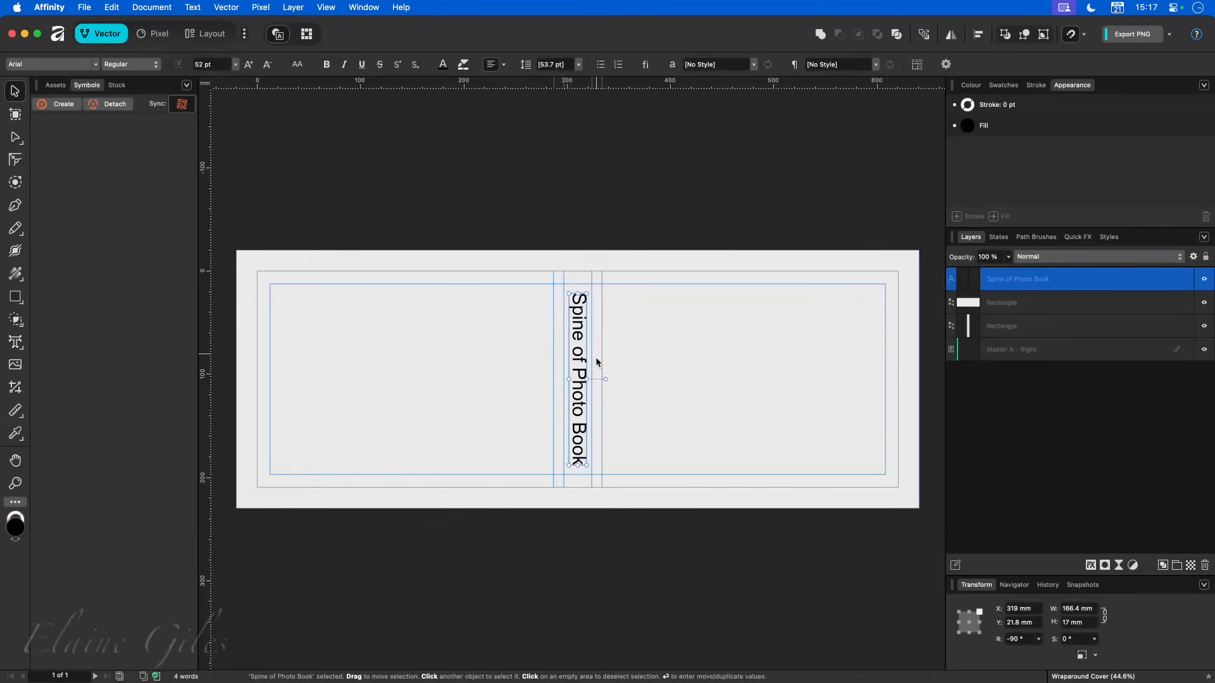
left_click_drag(601, 380, 450, 369)
left_click(637, 190)
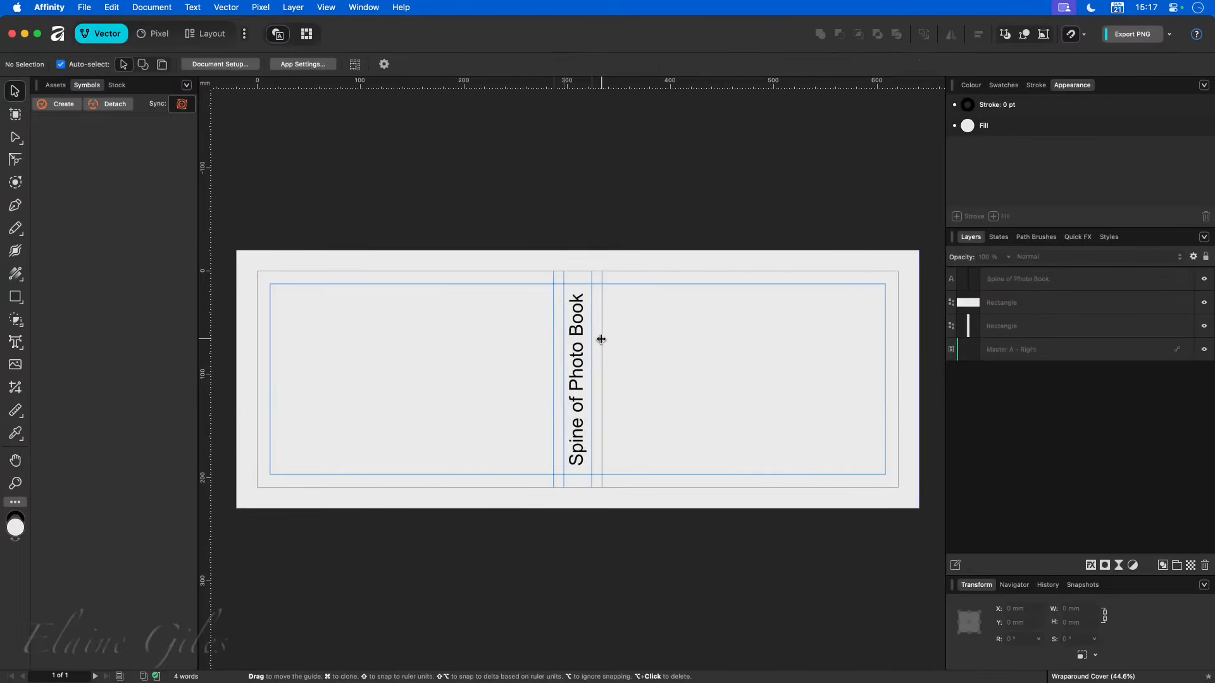
- Delete the spine text and close the Wraparound Cover document without saving its changes
left_click(580, 401)
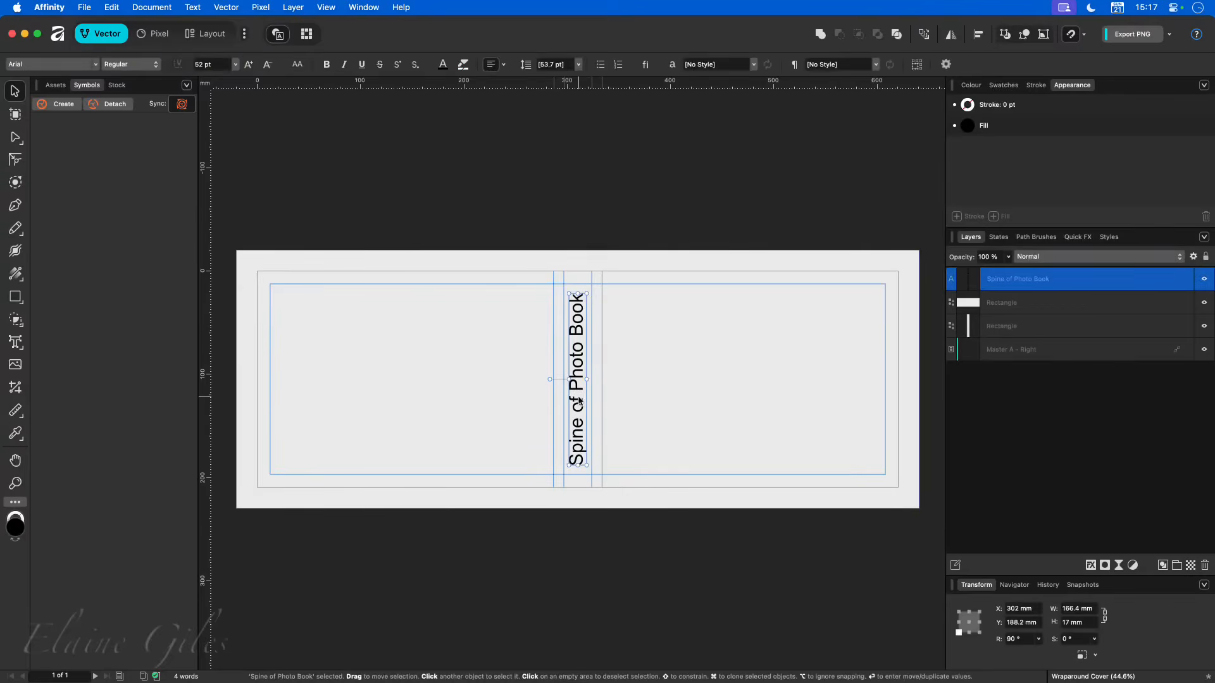
key("Delete")
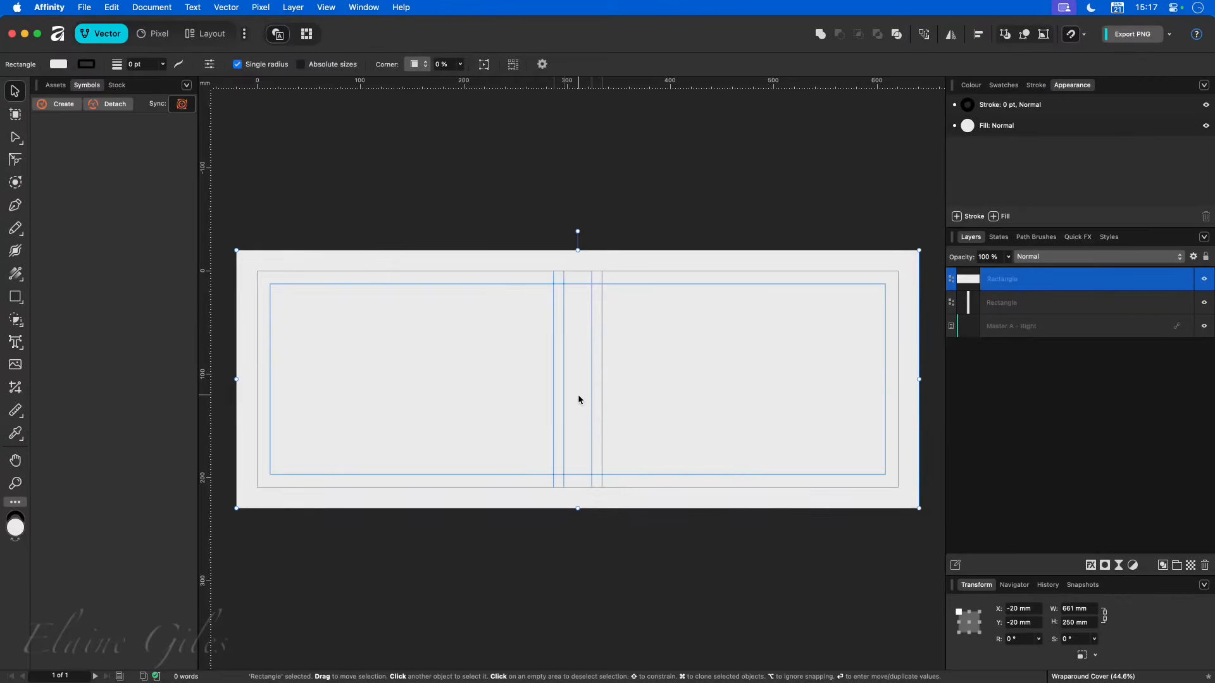
key("super+w")
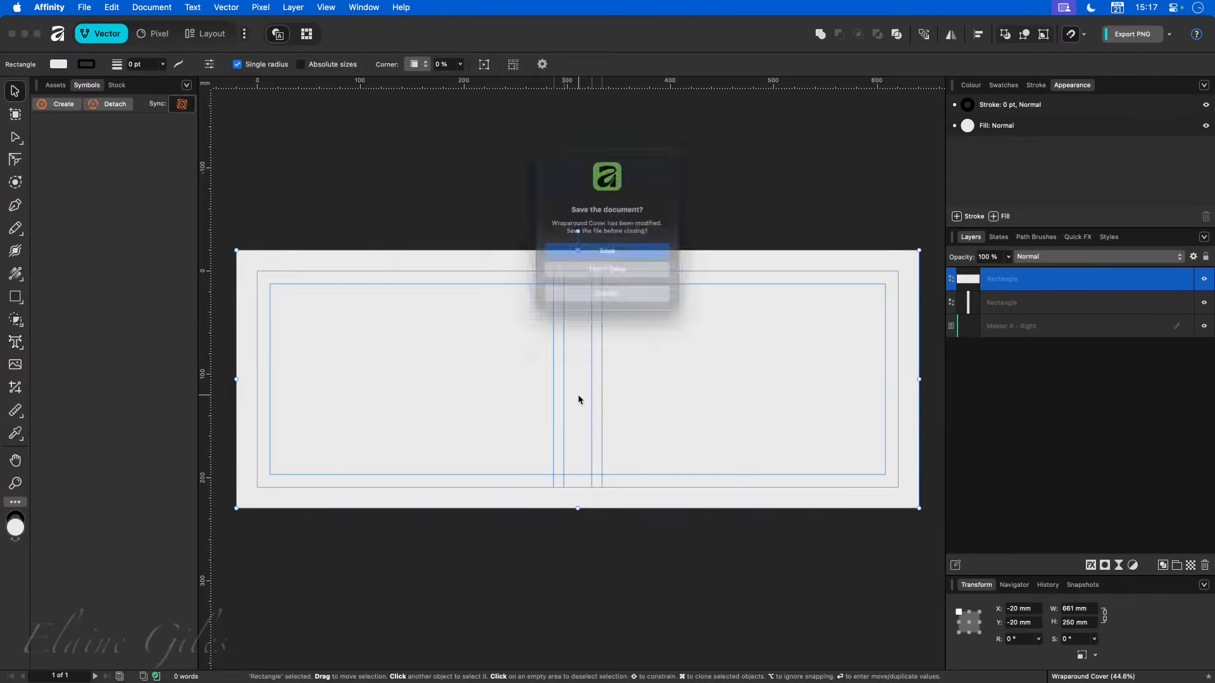
left_click(571, 274)
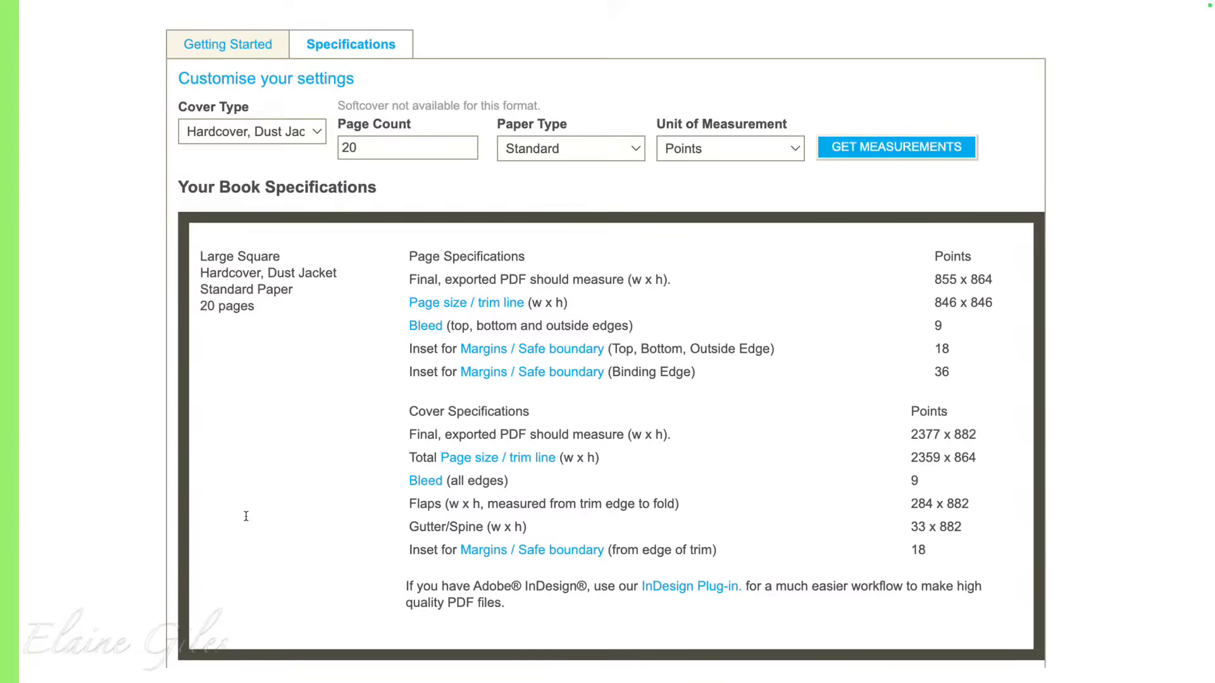
- Examine the cover specifications for the 20-page Large Square hardcover book with dust jacket
mouse_move(377, 395)
left_mouse_down()
mouse_move(762, 516)
mouse_move(880, 581)
mouse_move(1019, 571)
left_mouse_up()
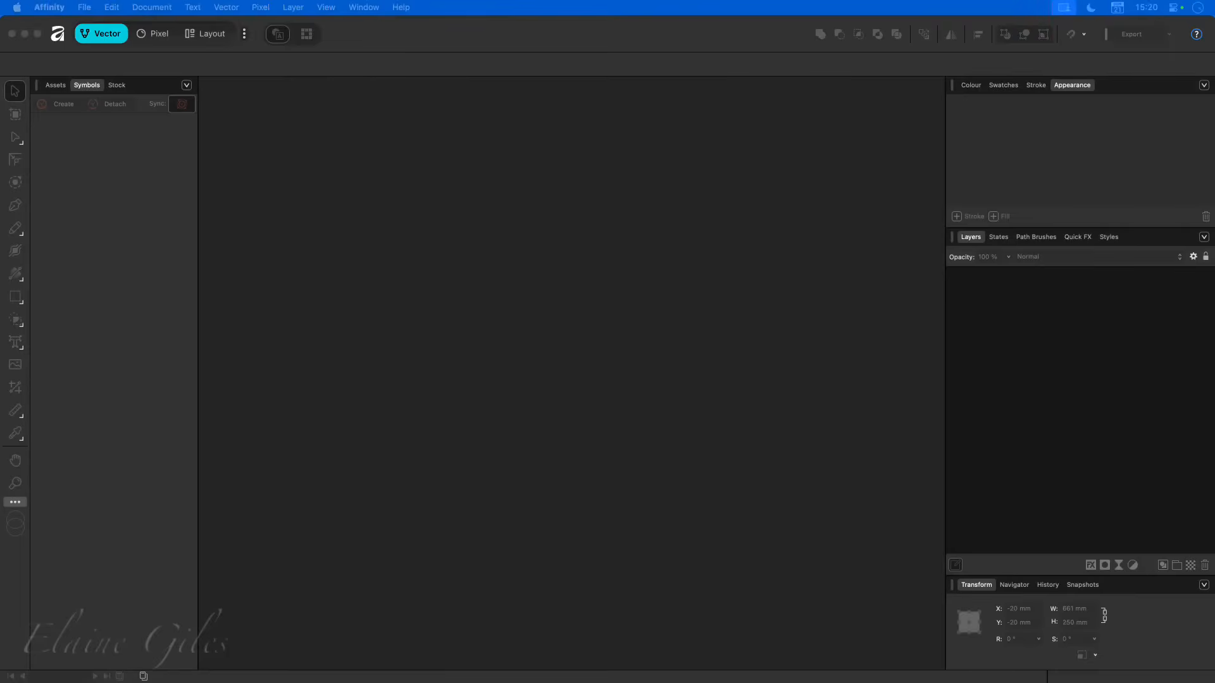
- Switch to Affinity's Layout workspace and create a landscape A4 document, 297 × 210 mm at 300 DPI, with margins turned off
left_click(557, 308)
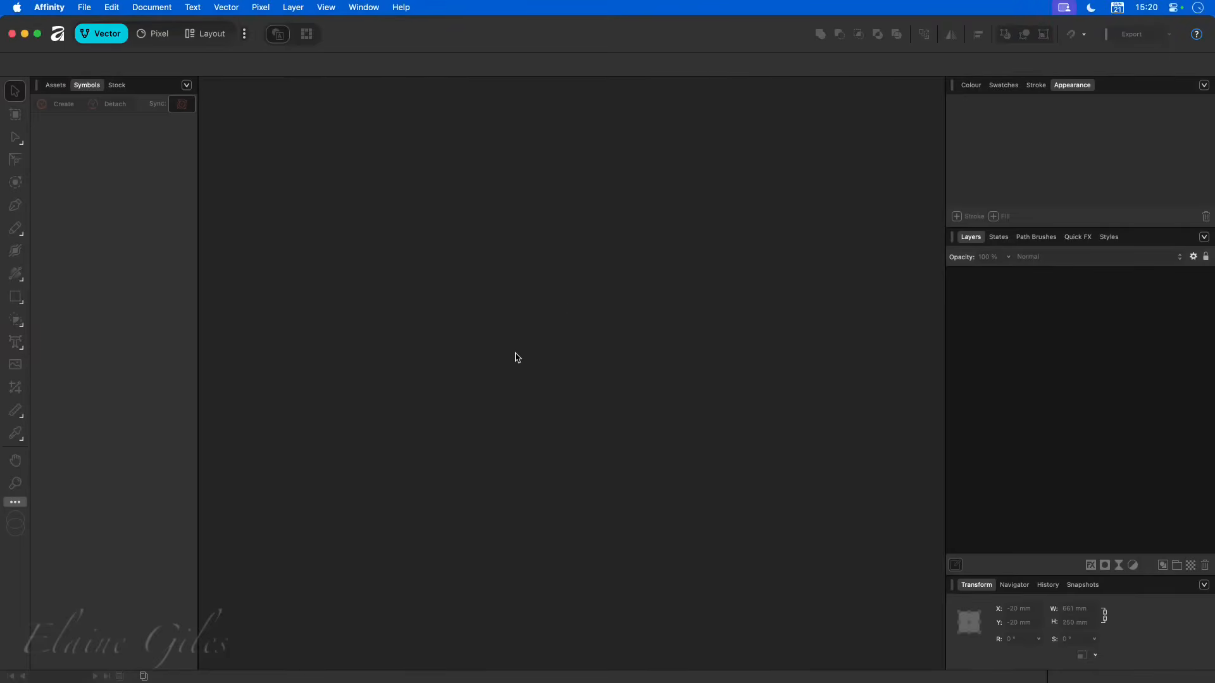
left_click(232, 36)
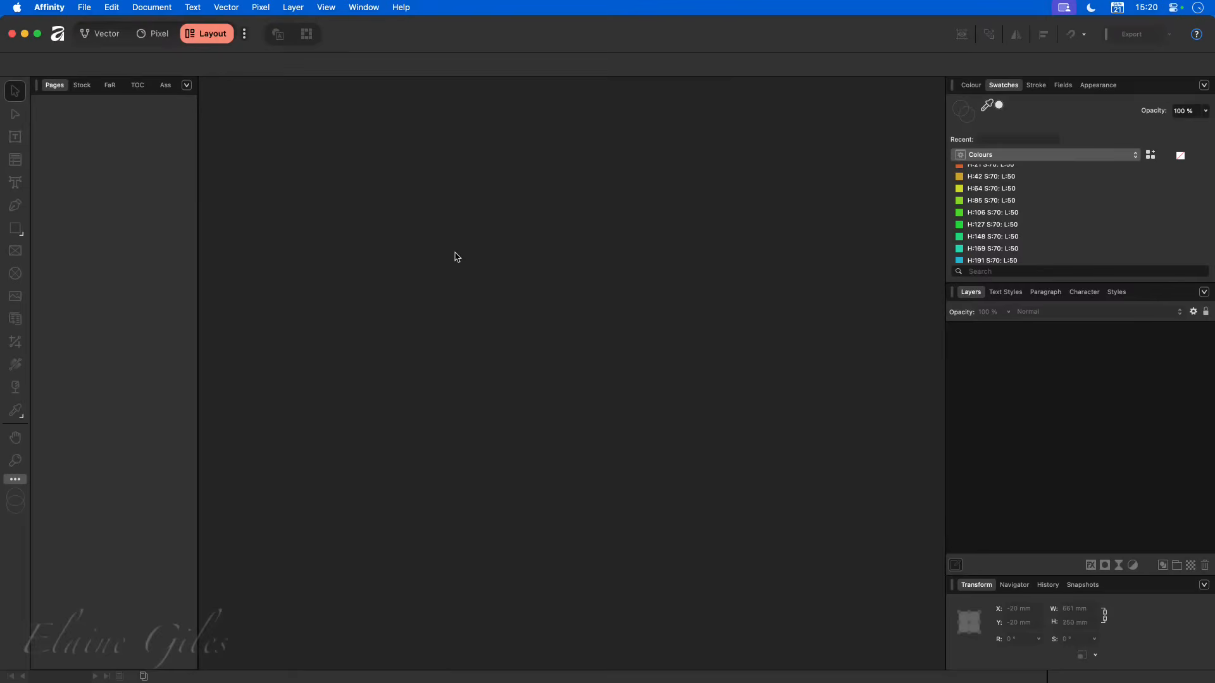
key("super+n")
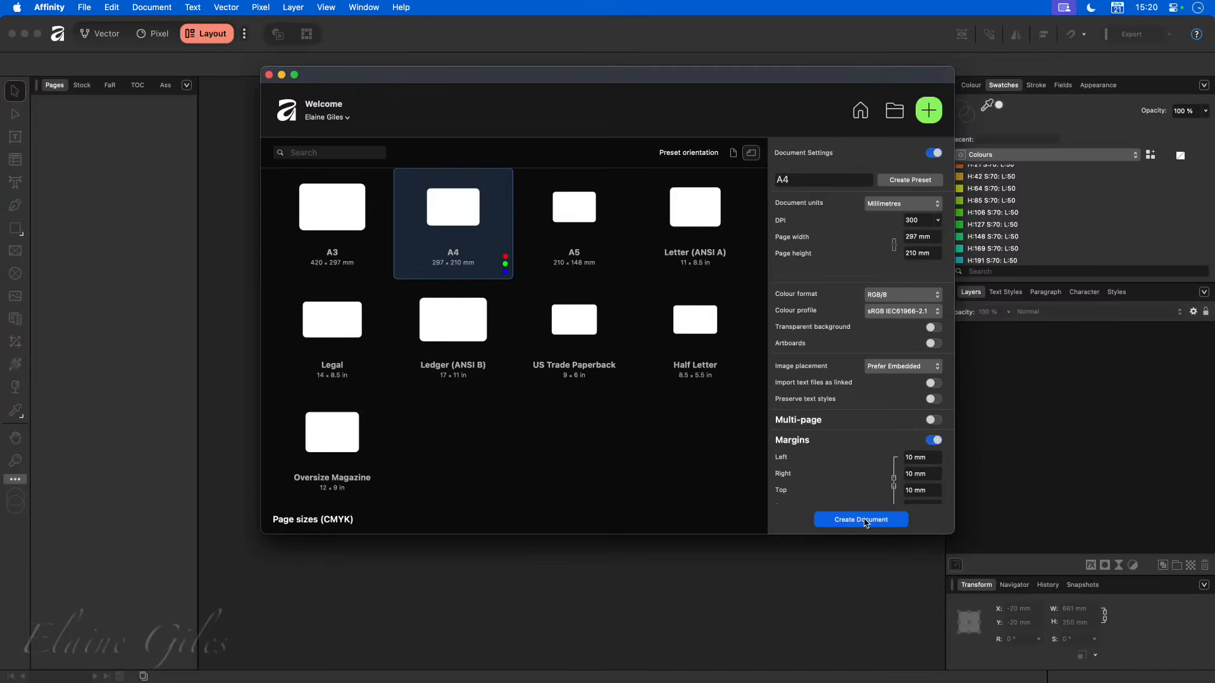
left_click(934, 441)
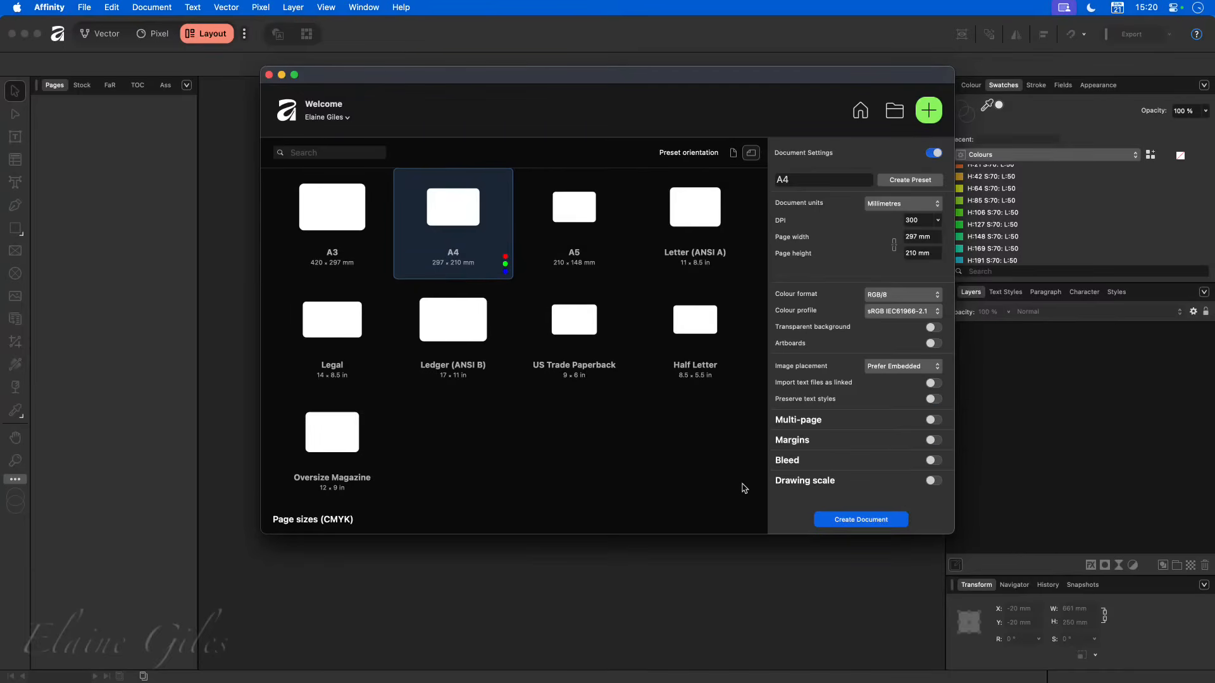
left_click(848, 522)
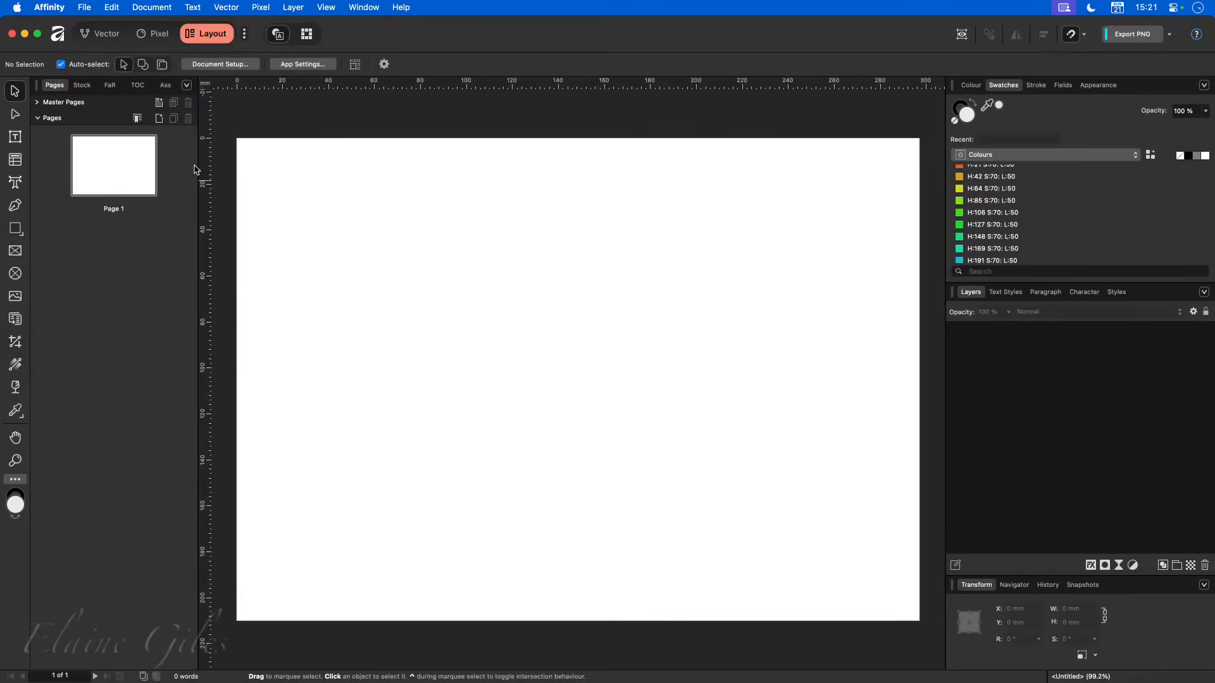
- Add nine pages after page 1 with no master page and look through the page list
left_click(159, 121)
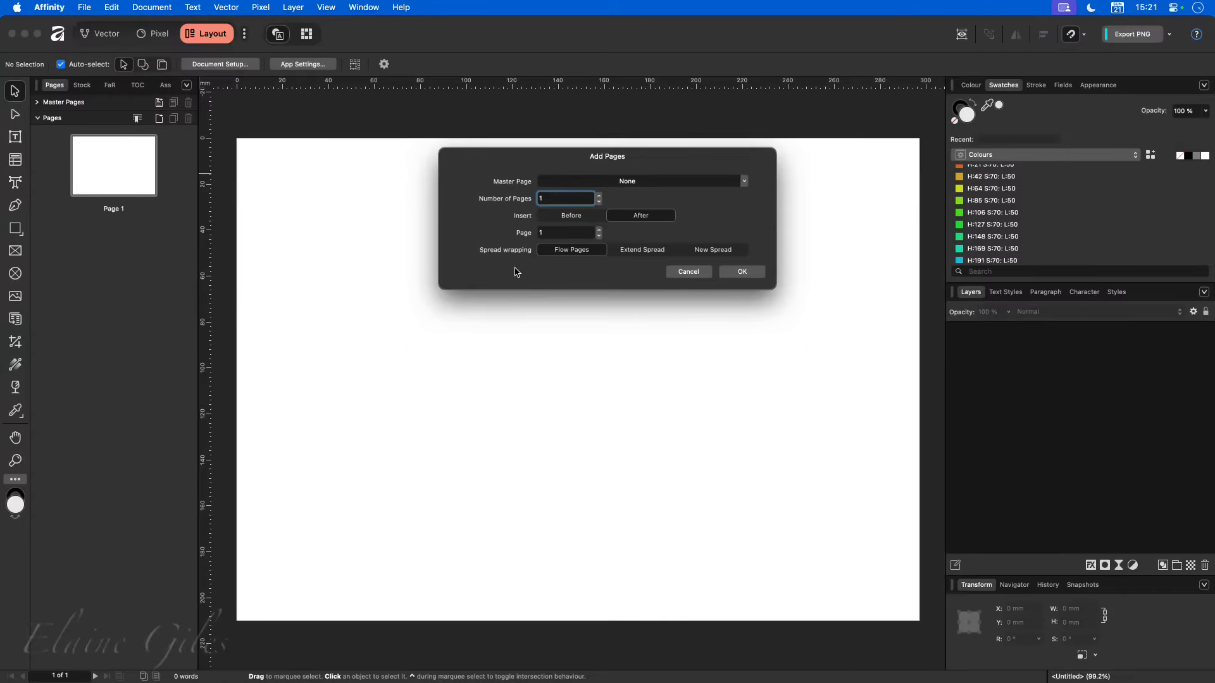
left_click(598, 196)
left_click(599, 196)
left_click(598, 196)
left_click(598, 197)
left_click(599, 196)
left_click(599, 196)
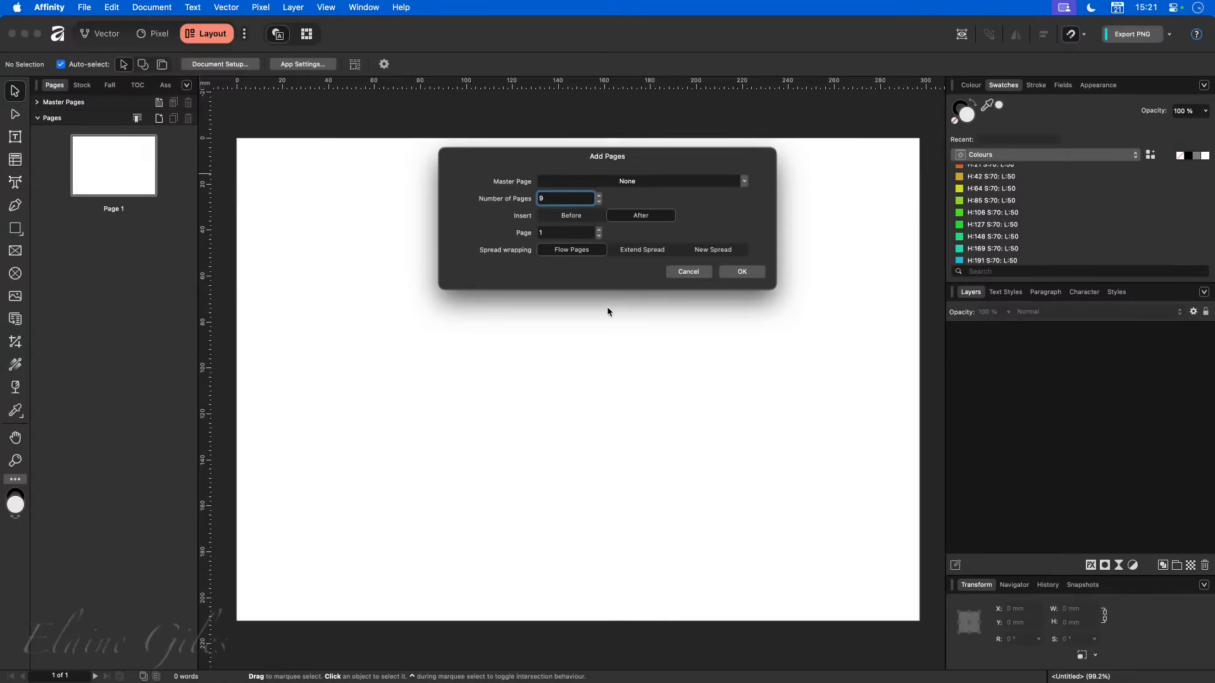
left_click(743, 272)
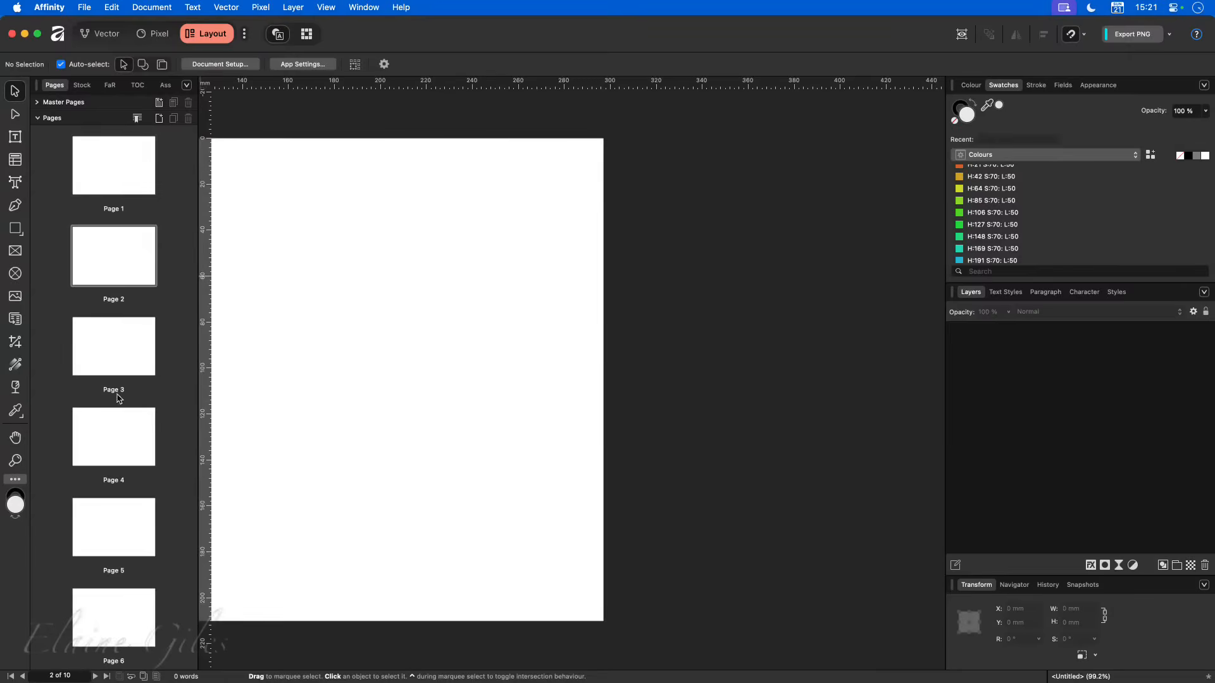
scroll(136, 482, "down", 3)
scroll(136, 481, "down", 3)
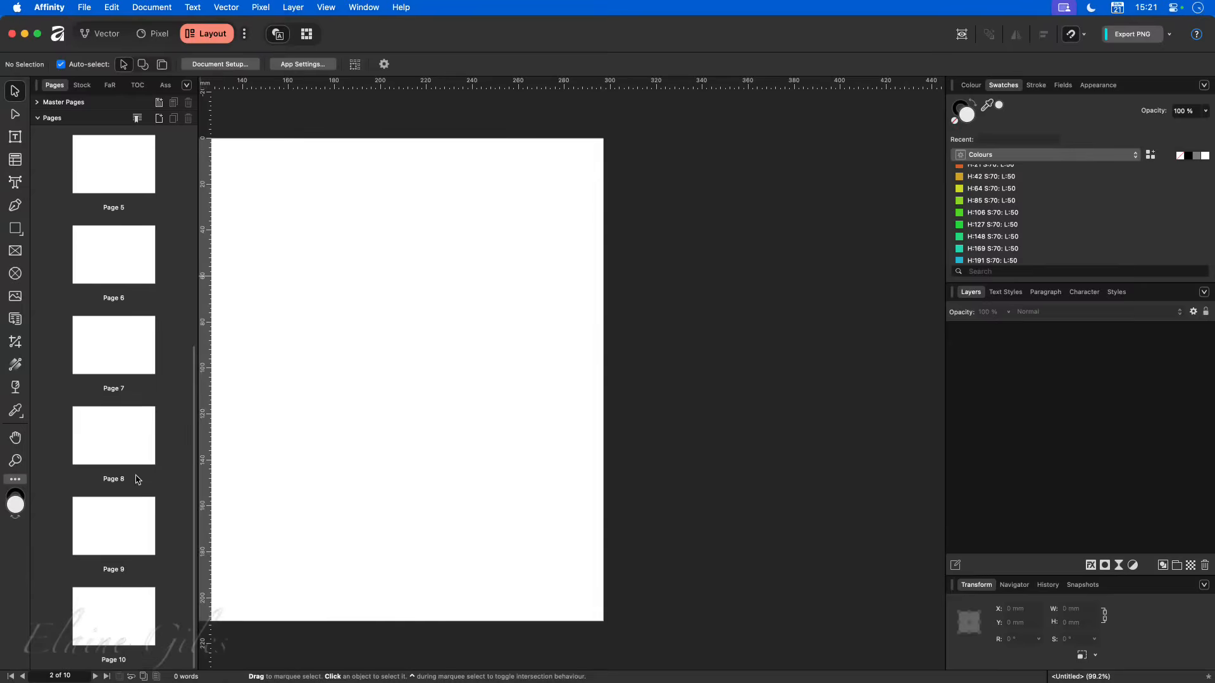
scroll(137, 480, "up", 5)
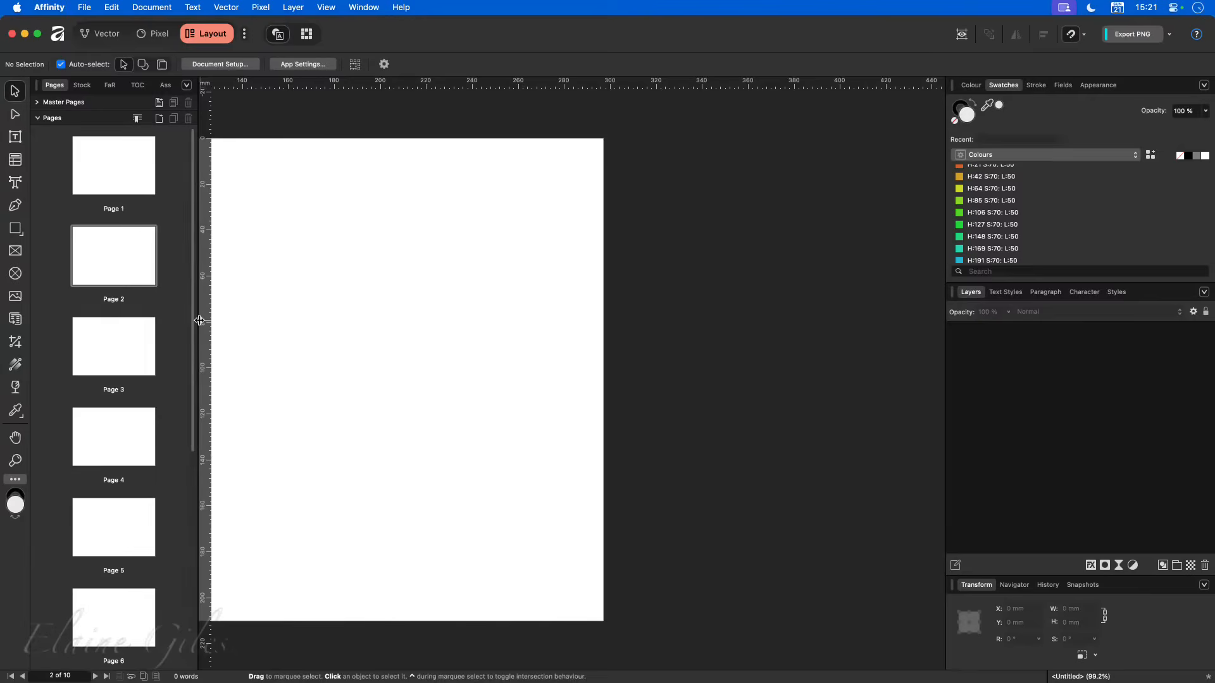
- Turn on horizontally arranged facing pages starting on the right for the whole document, and check the resulting pages and spreads
left_click(235, 63)
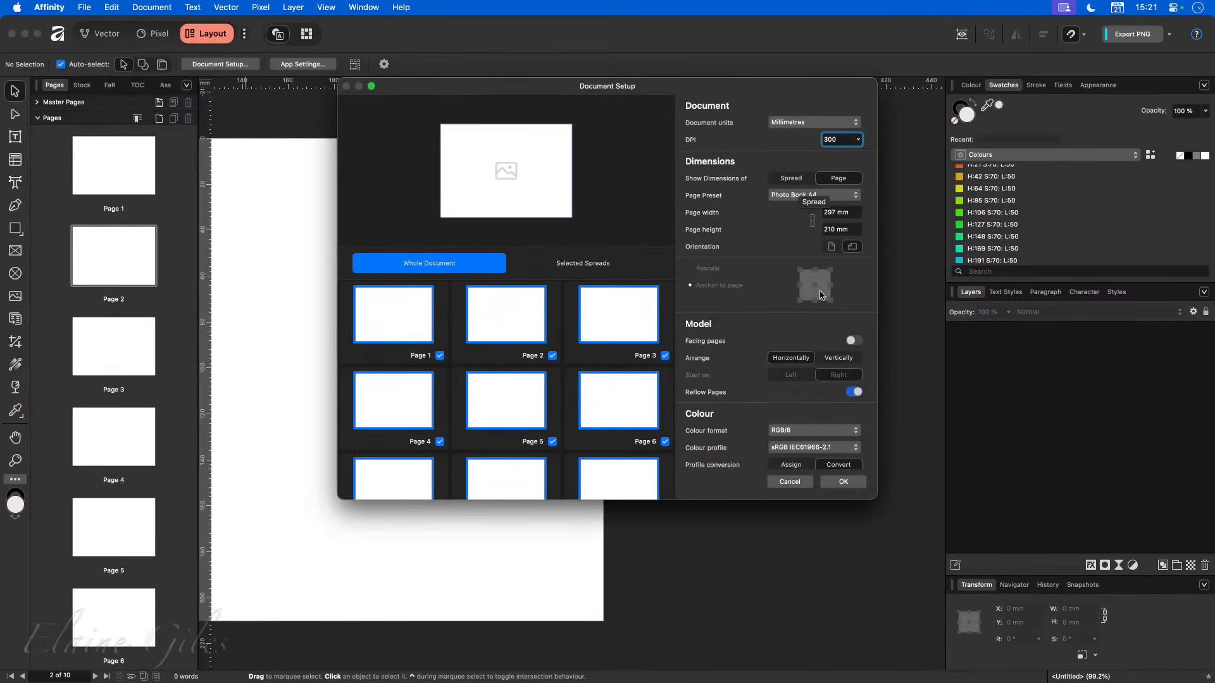
scroll(838, 383, "down", 2)
scroll(837, 383, "down", 5)
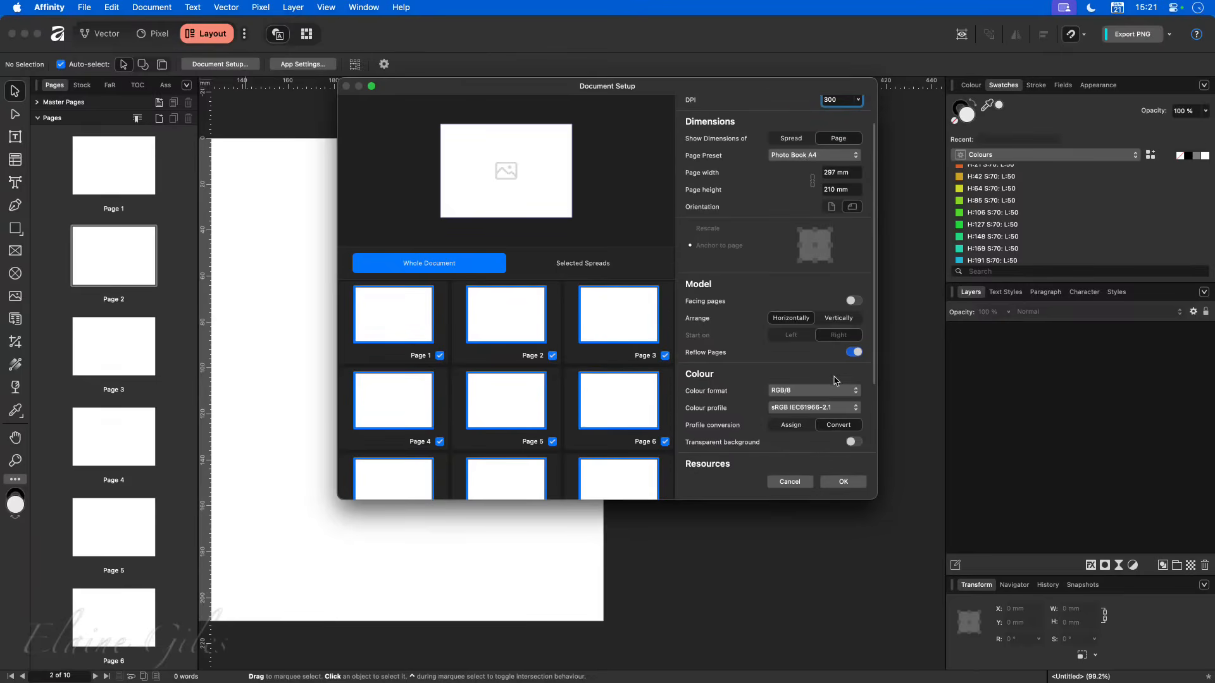
scroll(835, 380, "down", 2)
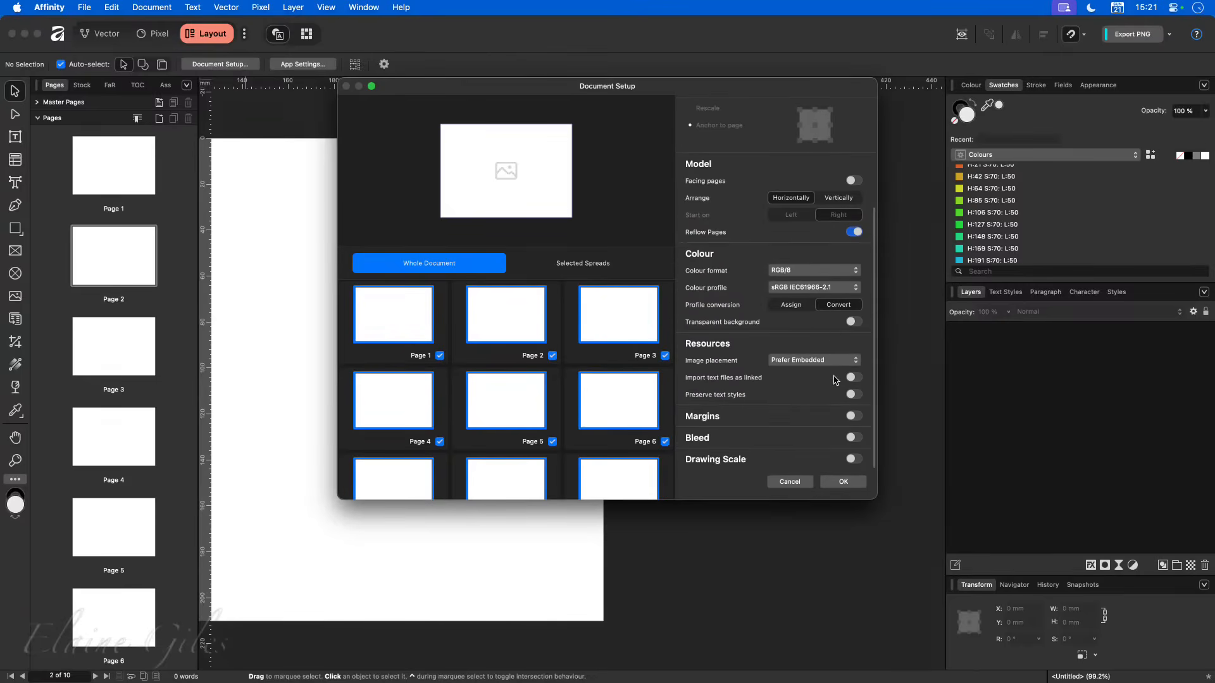
scroll(836, 380, "up", 9)
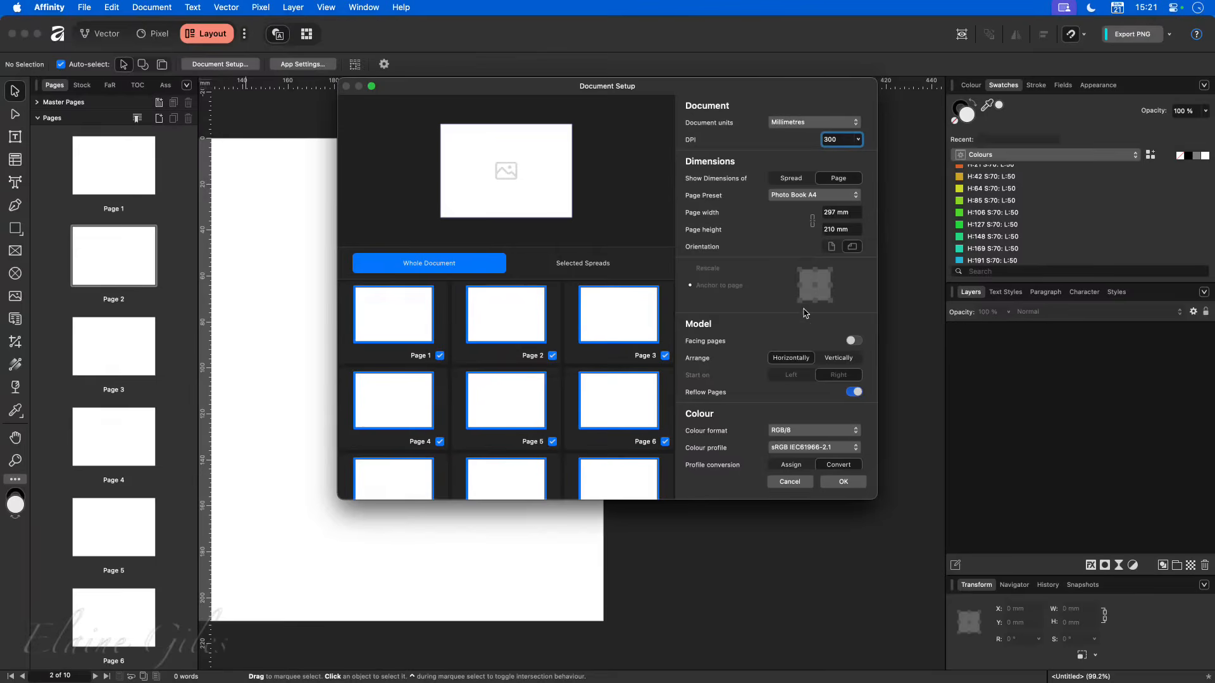
left_click(854, 341)
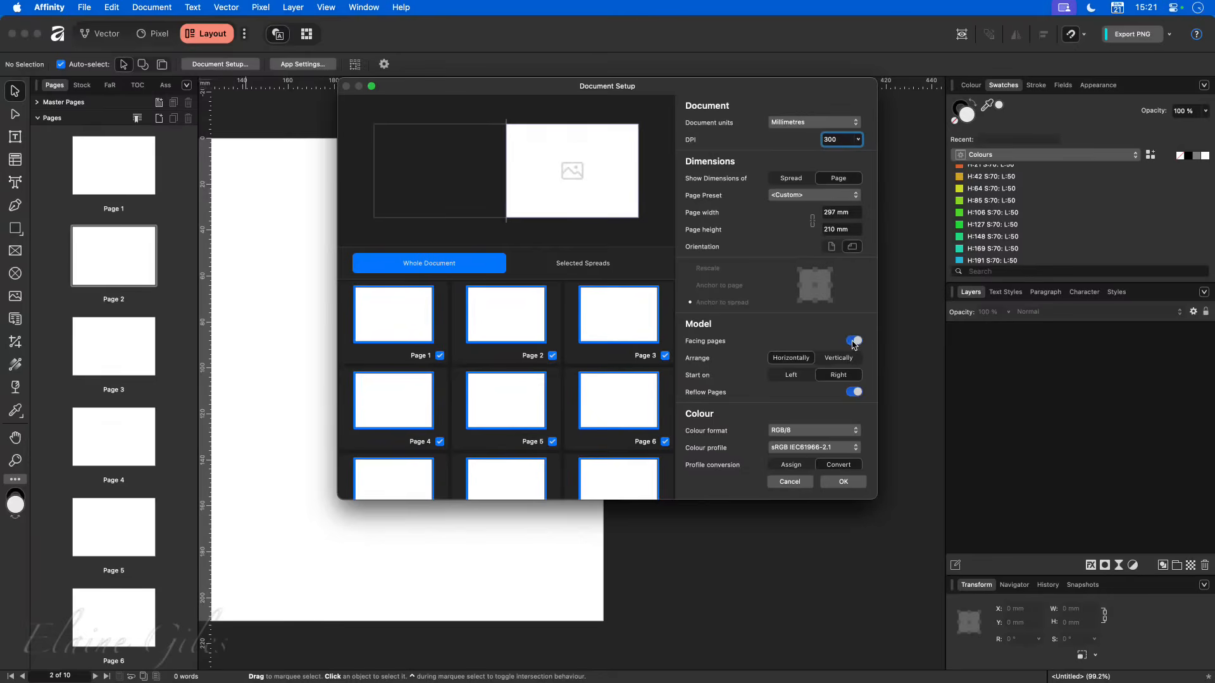
left_click(843, 482)
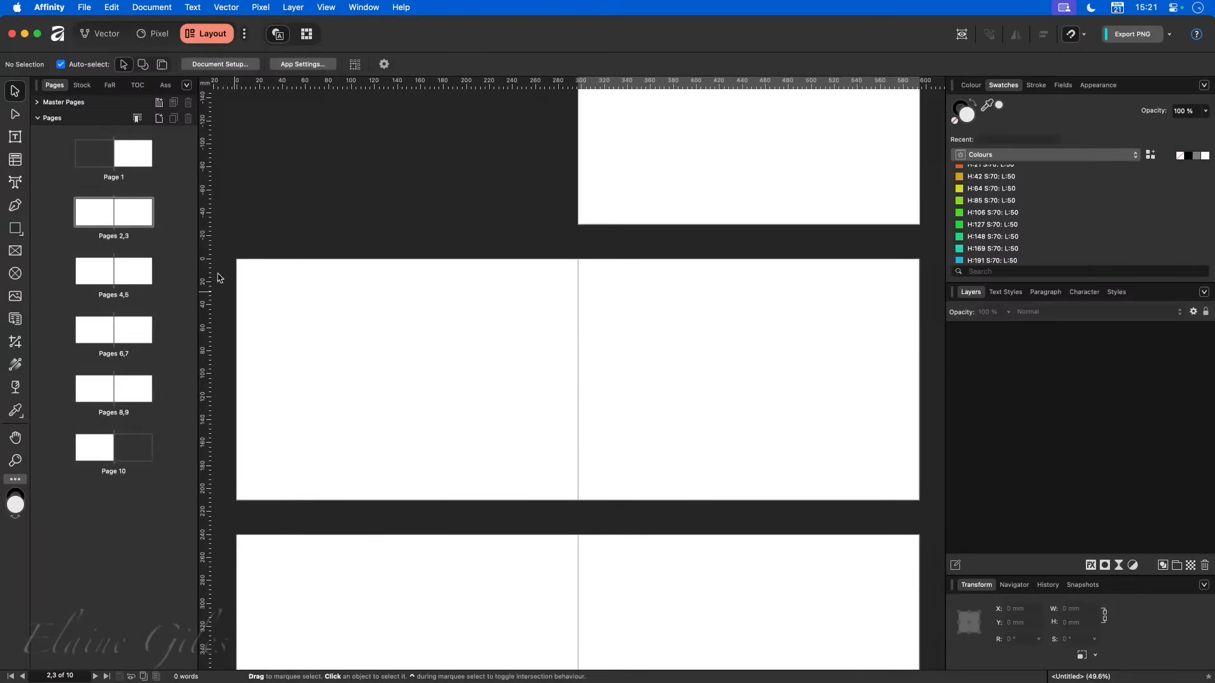
left_click(127, 159)
left_click(107, 452)
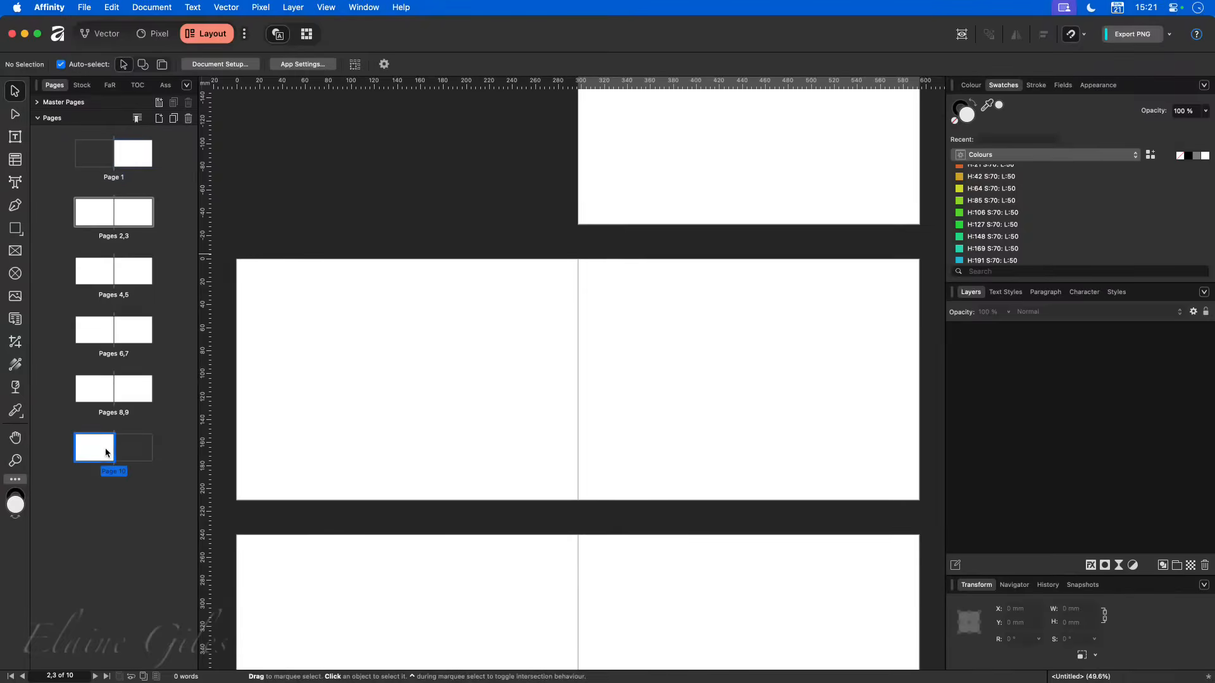
left_click(116, 390)
left_click(114, 326)
left_click(114, 219)
- Undo the facing pages setup and the added pages, leaving the single A4 page in view
key("super+z")
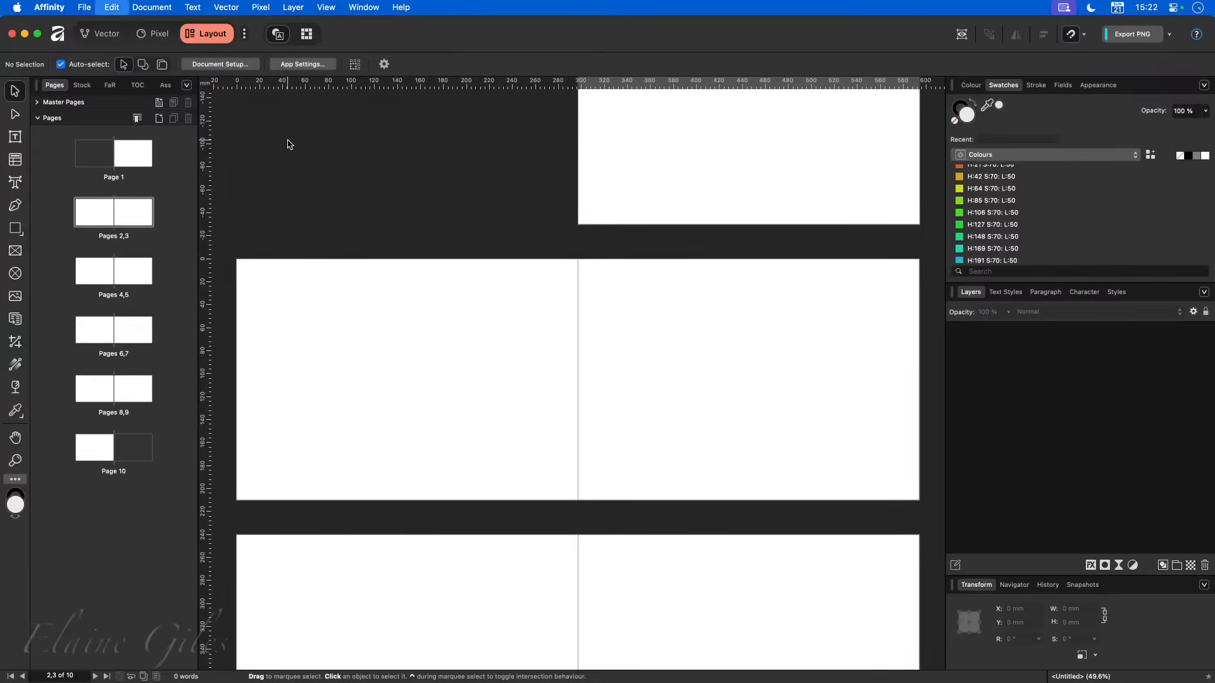
key("super+z")
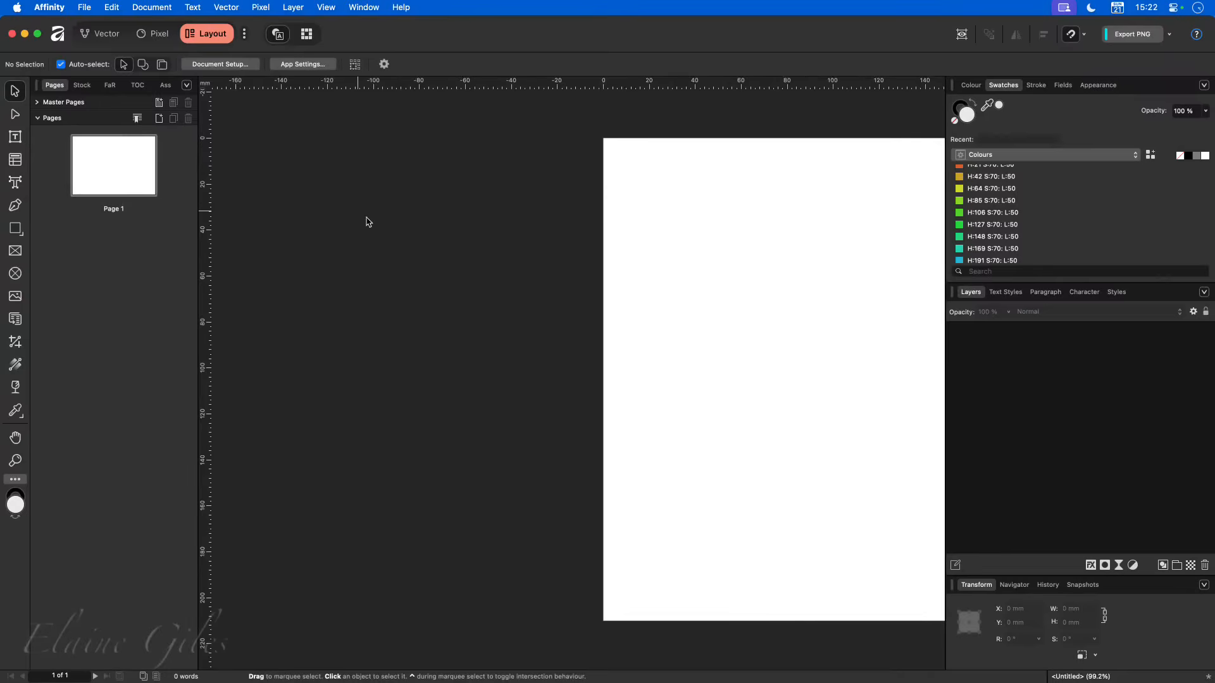
scroll(366, 220, "right", 10)
scroll(366, 219, "left", 1)
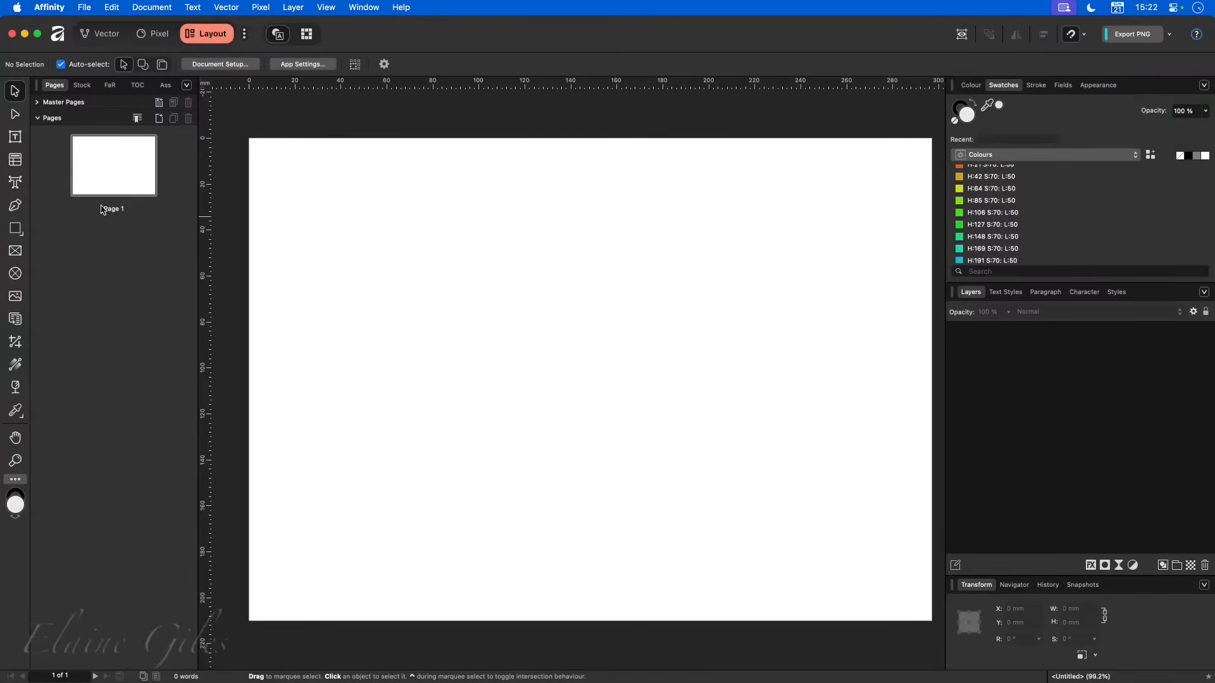
- Add four pages after page 1 with no master page, using Extend Spread wrapping so they join the same spread
left_click(113, 160)
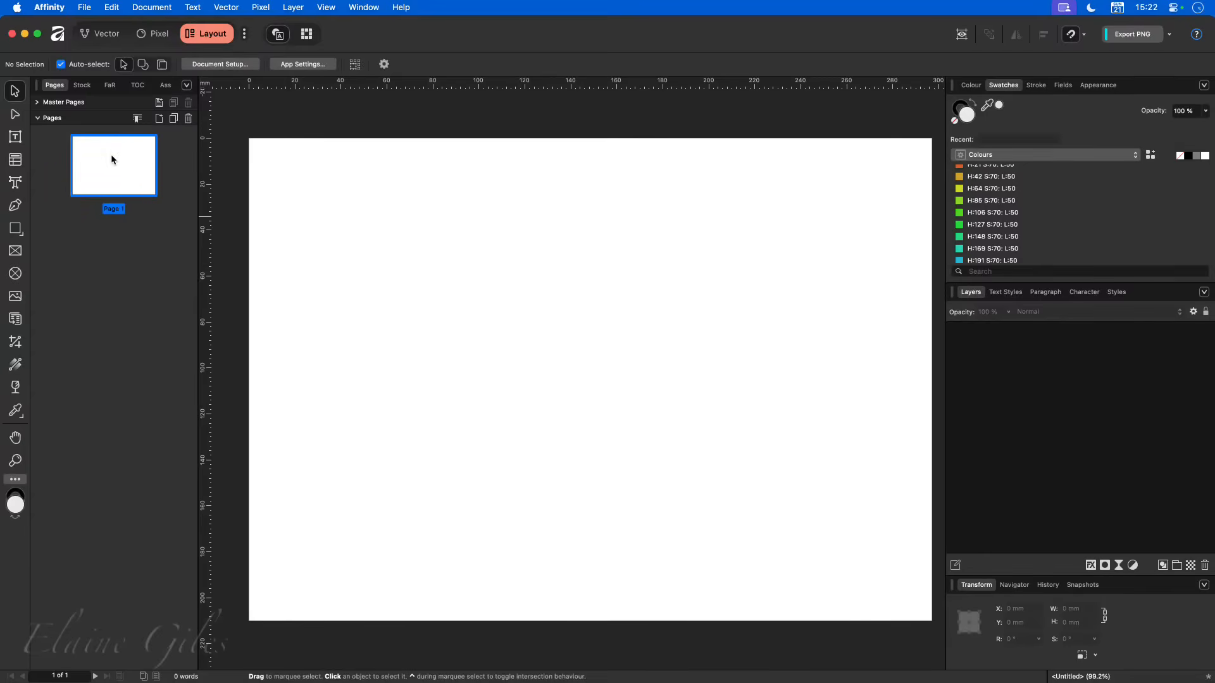
left_click(159, 119)
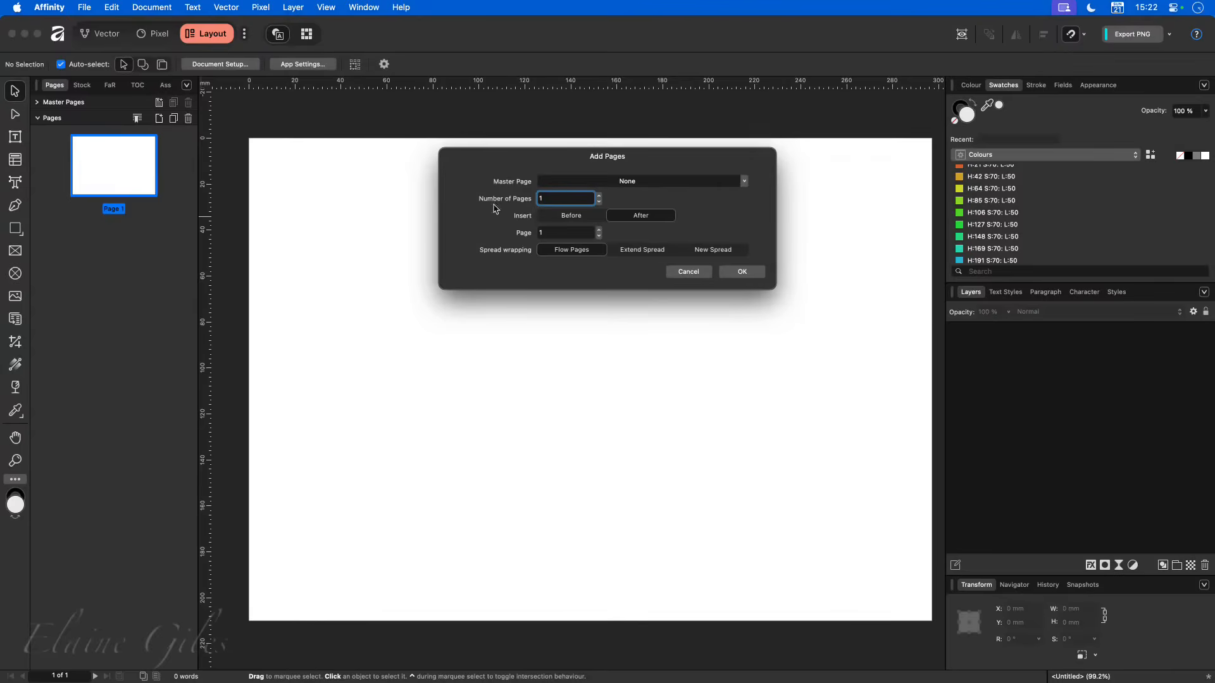
left_click(599, 196)
left_click(599, 196)
left_click(598, 196)
left_click(626, 251)
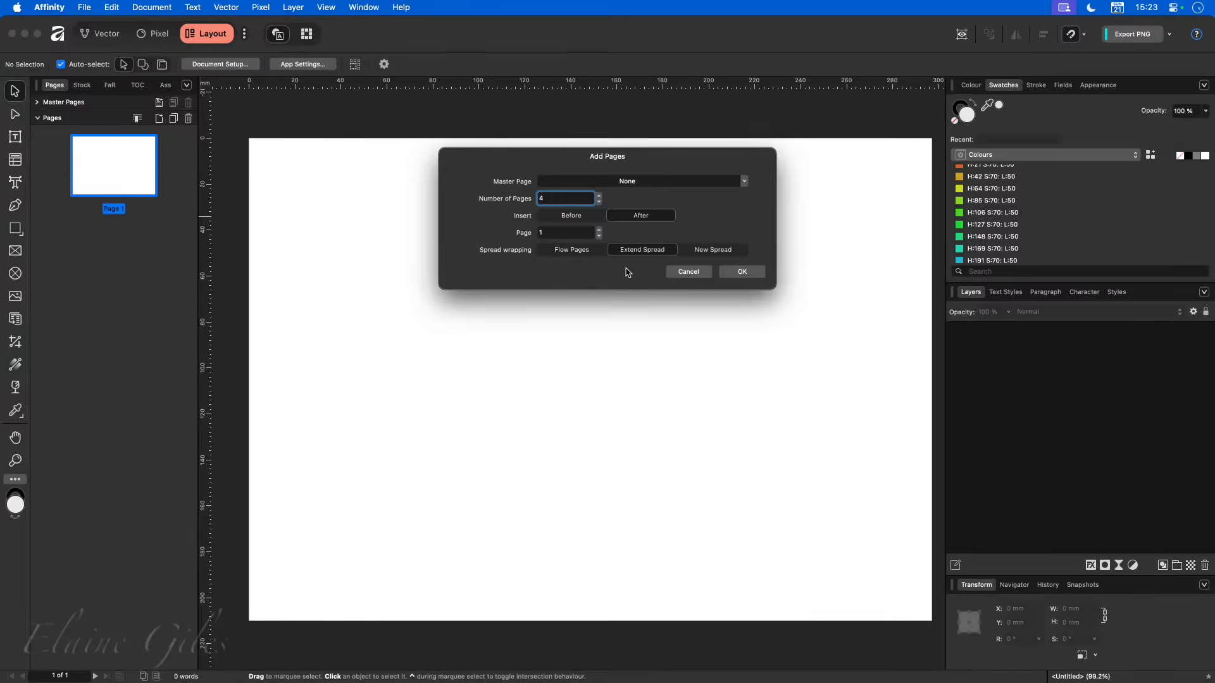
left_click(752, 272)
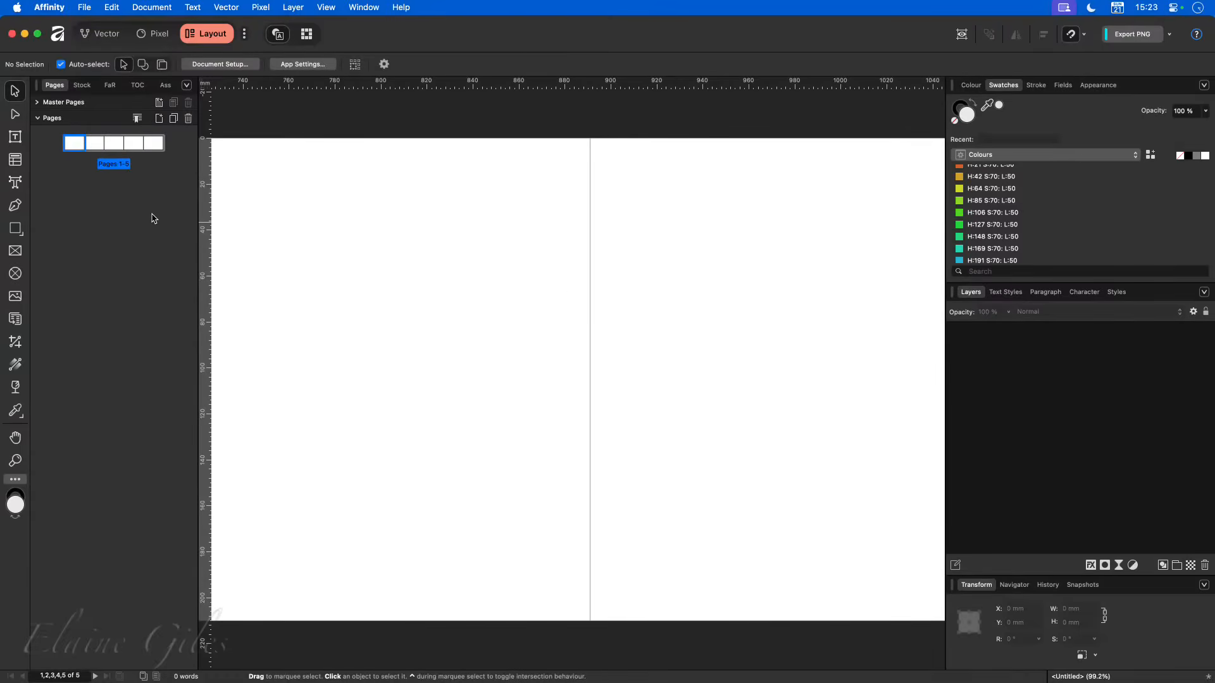
key("super+0")
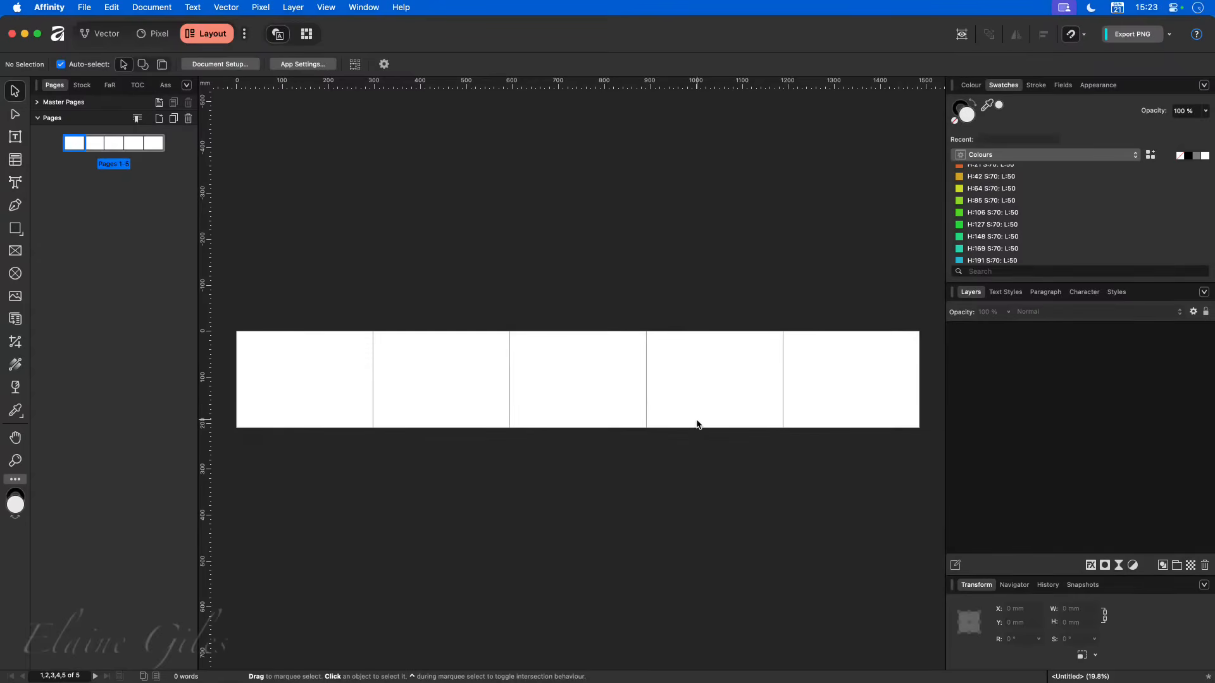
right_click(115, 147)
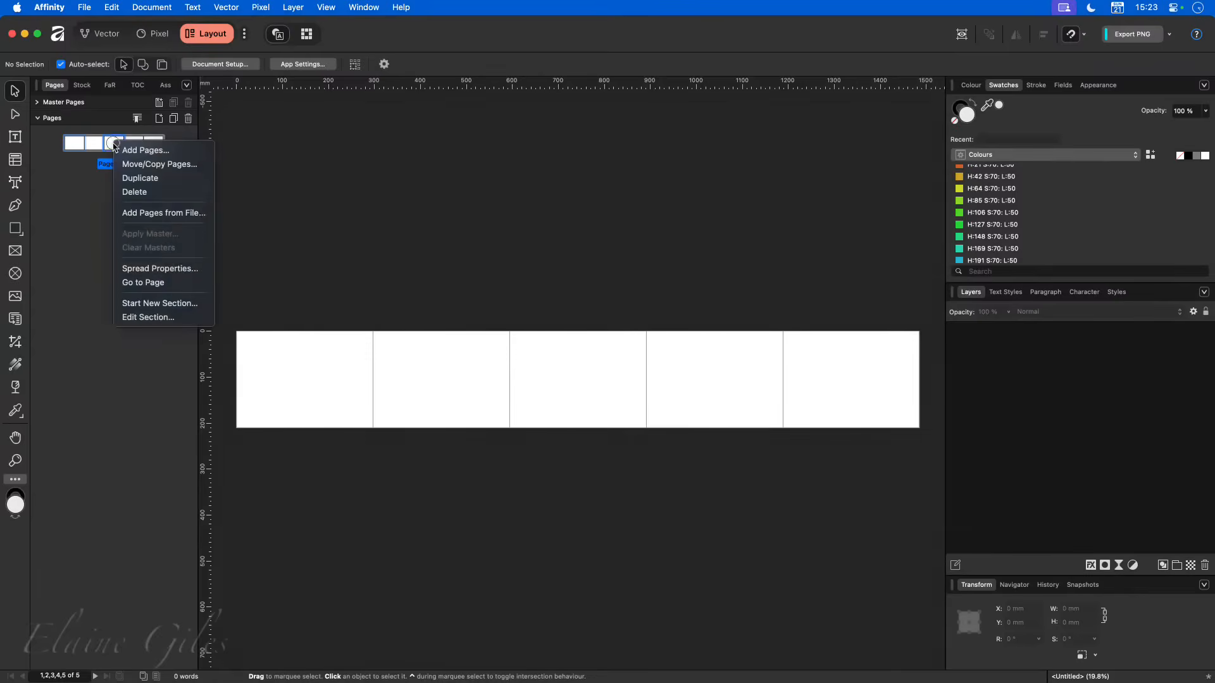
left_click(142, 268)
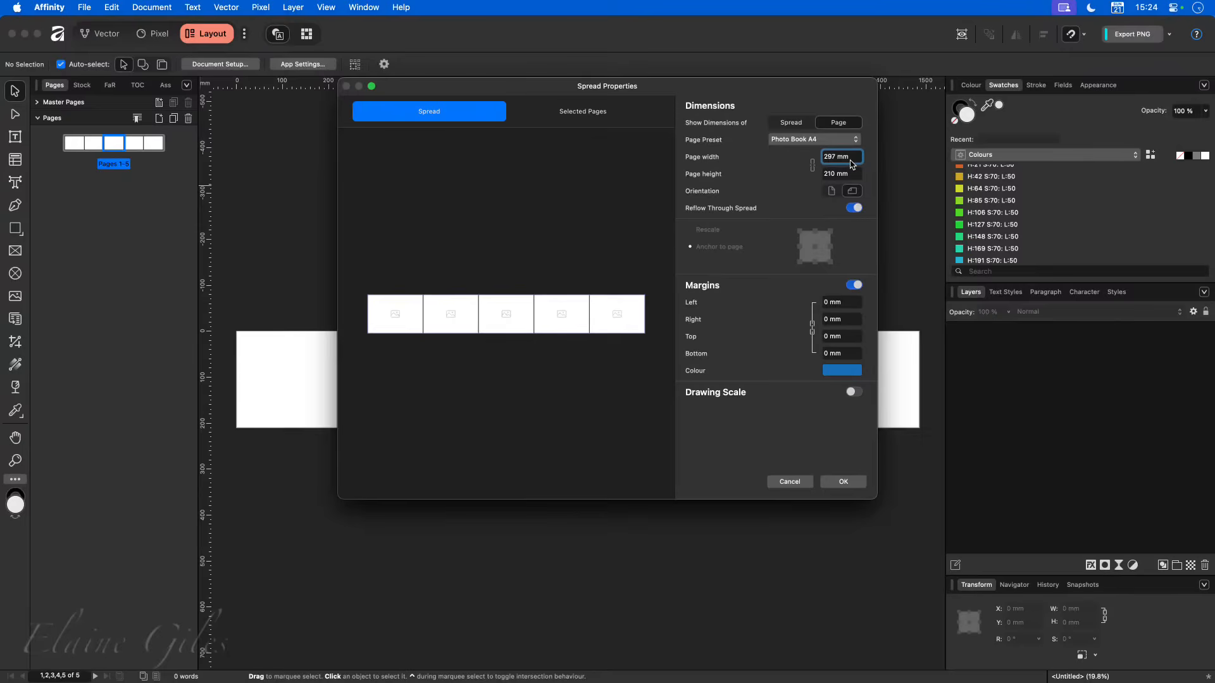
left_click(802, 483)
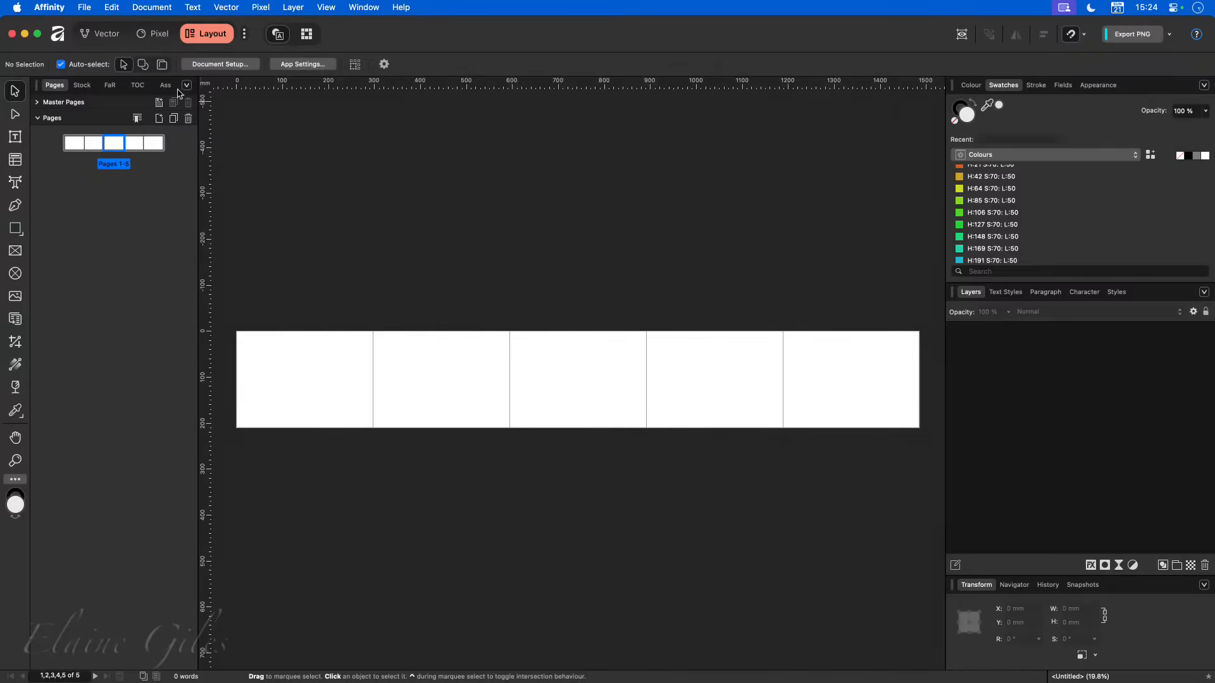
- Change the document units from millimetres to points, keeping 300 DPI
left_click(226, 66)
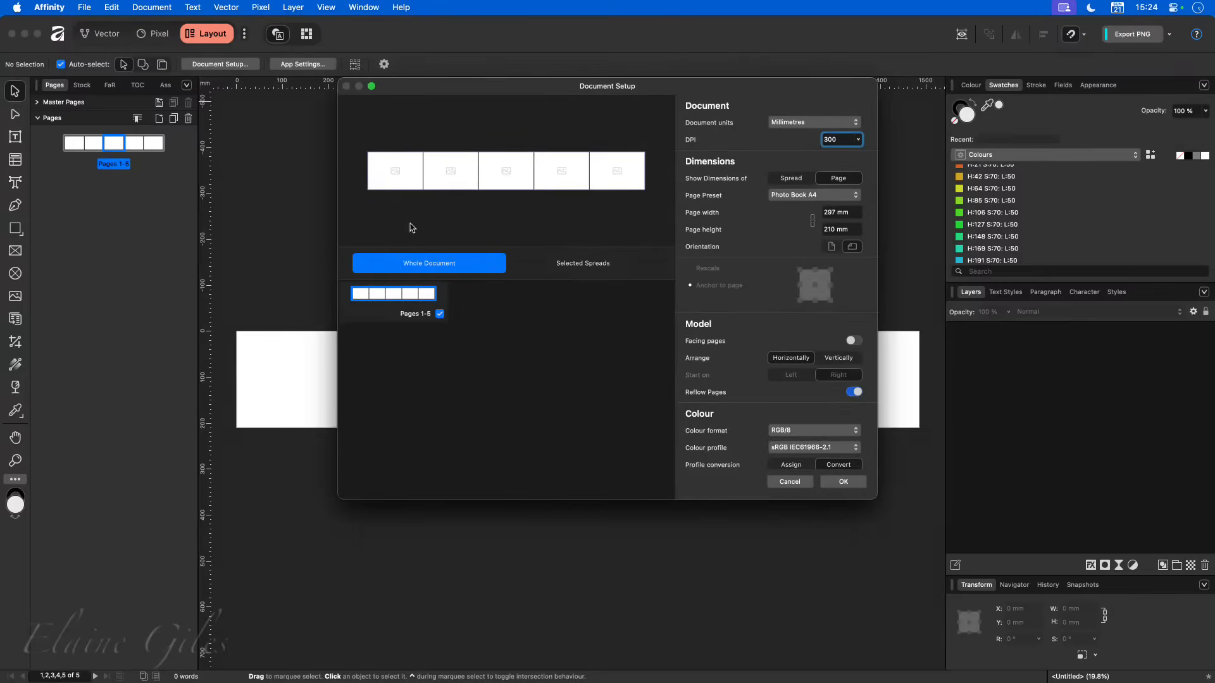
left_click(787, 126)
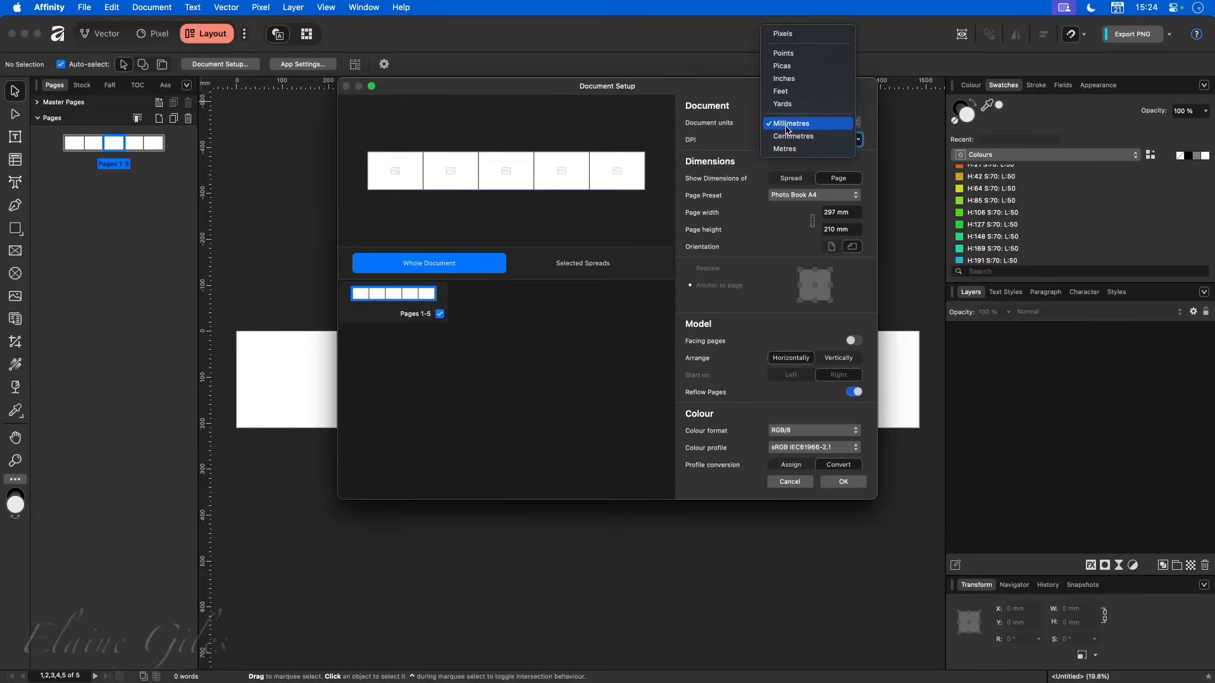
left_click(784, 53)
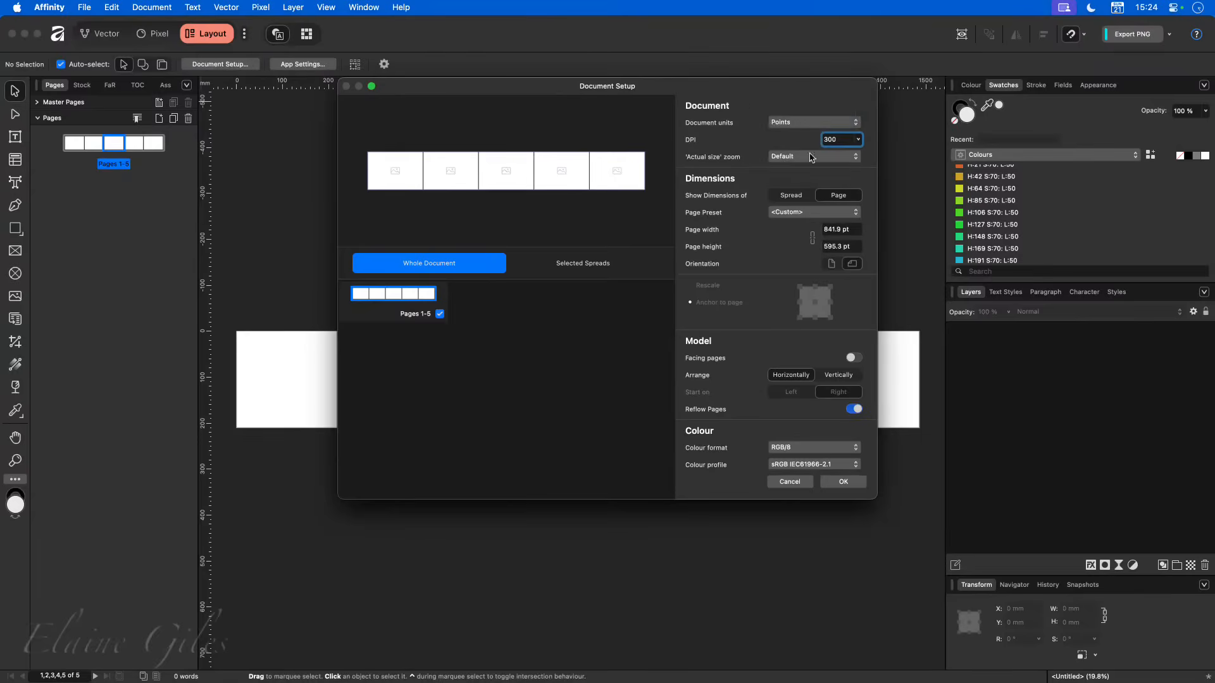
left_click(843, 482)
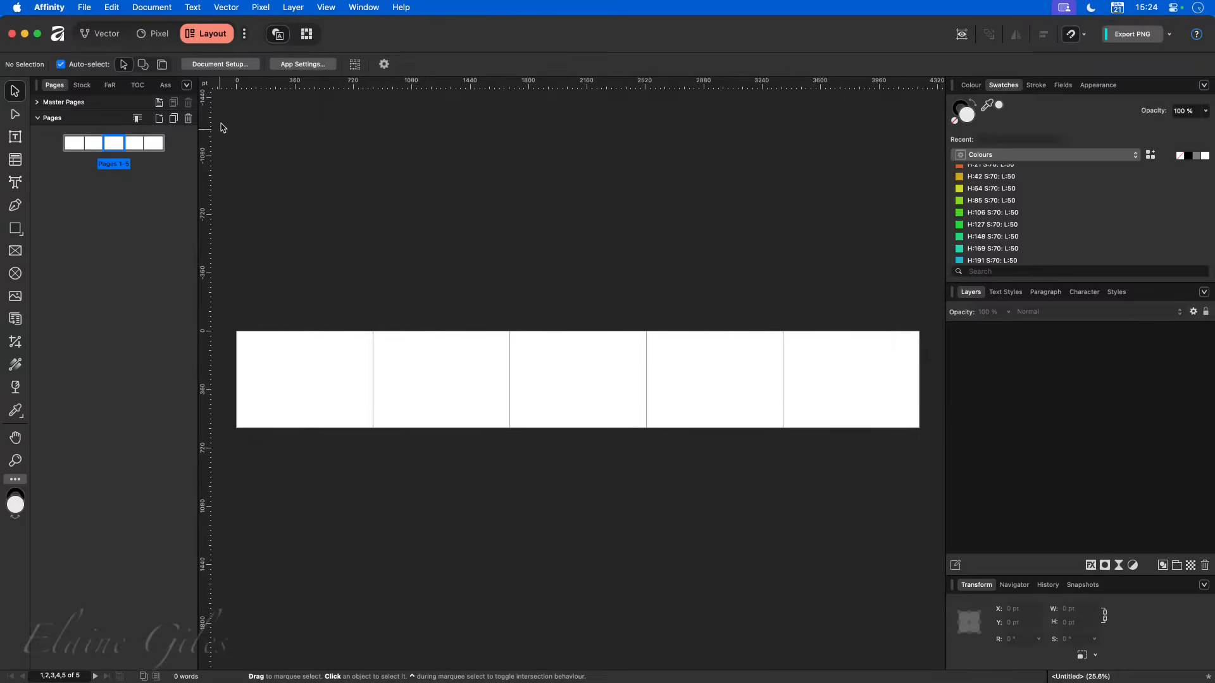
- Set the page height to 882 pt for all pages of the five-page spread in Spread Properties
right_click(107, 143)
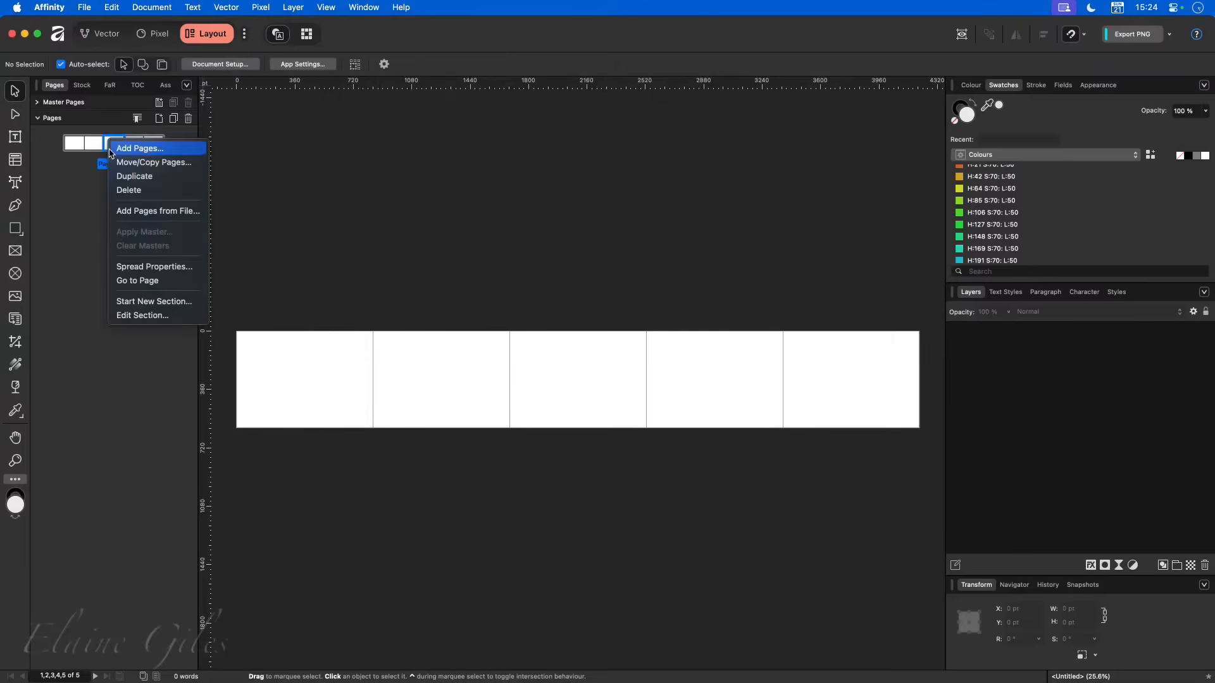
left_click(159, 268)
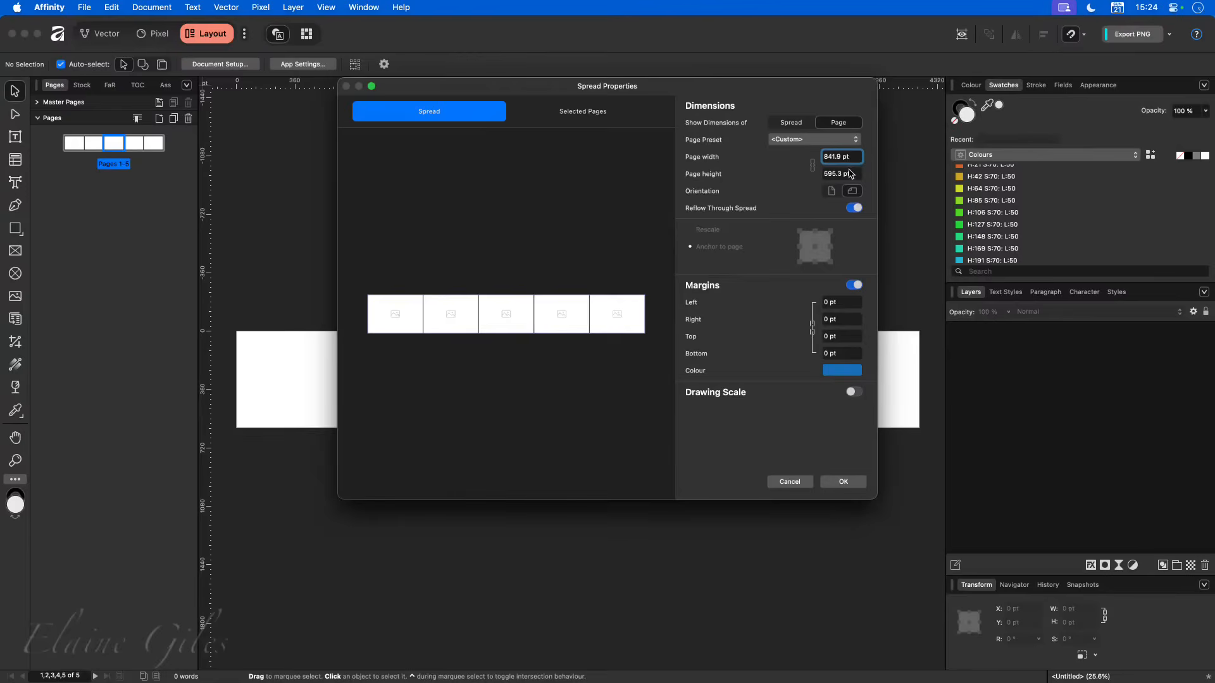
left_click(850, 173)
type("882")
key("Tab")
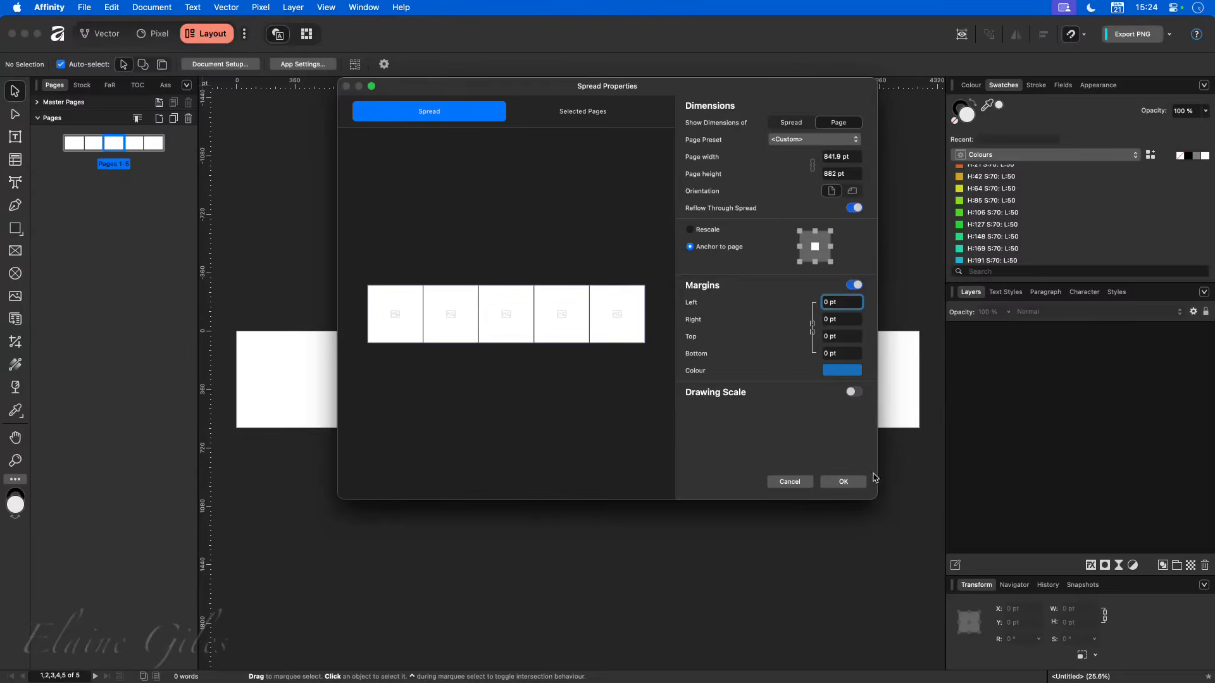
left_click(855, 480)
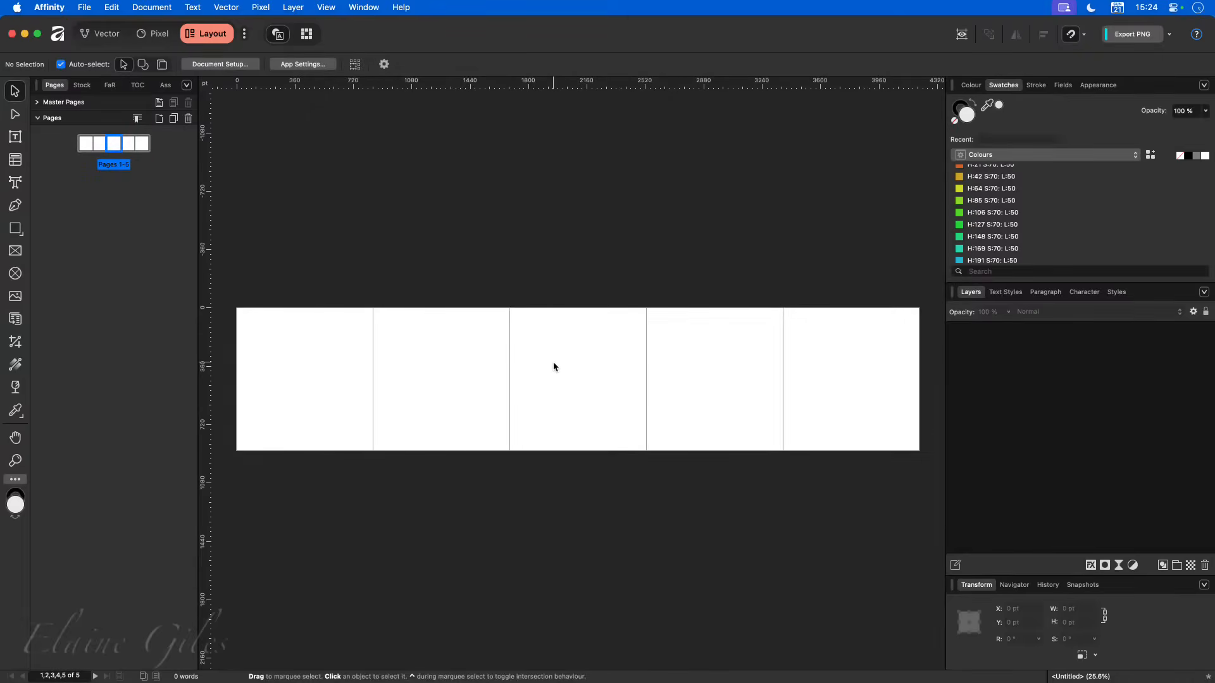
- Set the width of only the middle page of the spread to 33 pt to form the spine
right_click(115, 148)
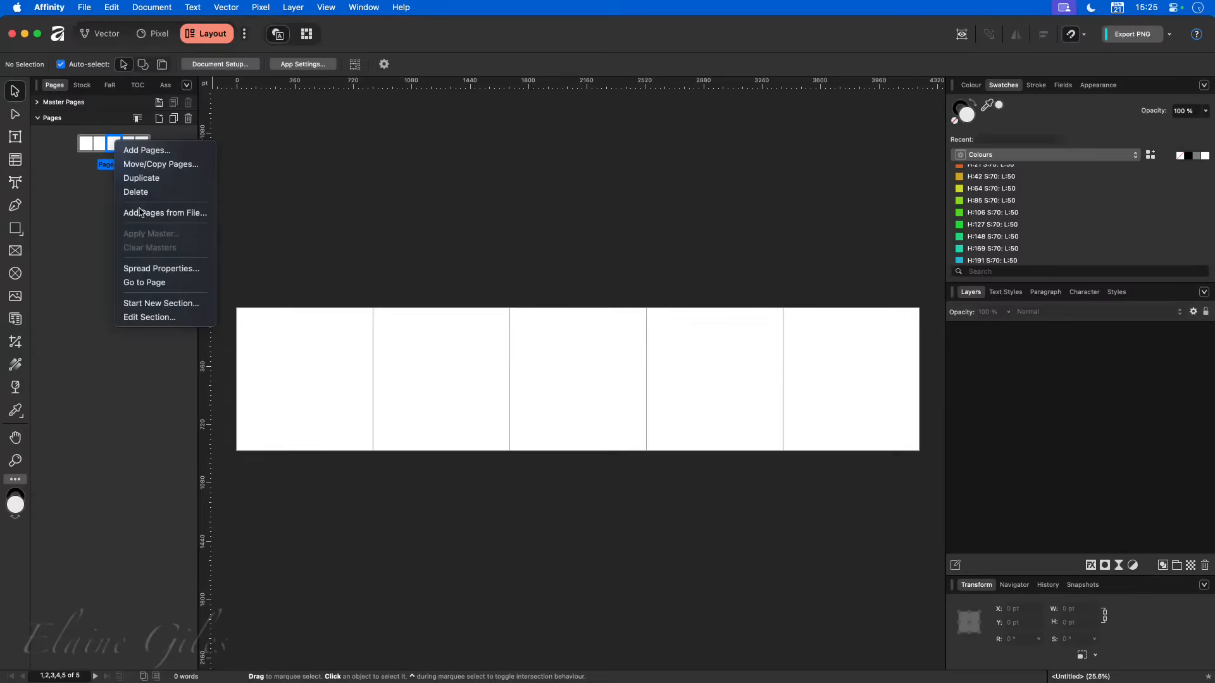
left_click(163, 270)
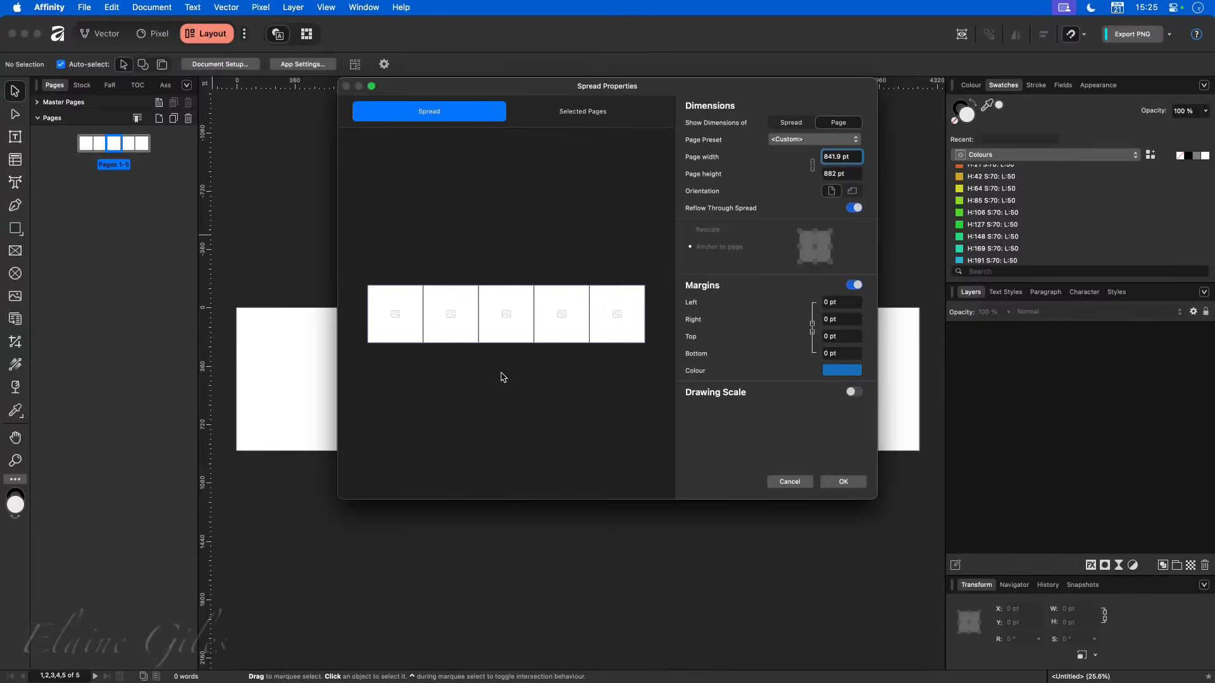
left_click(507, 321)
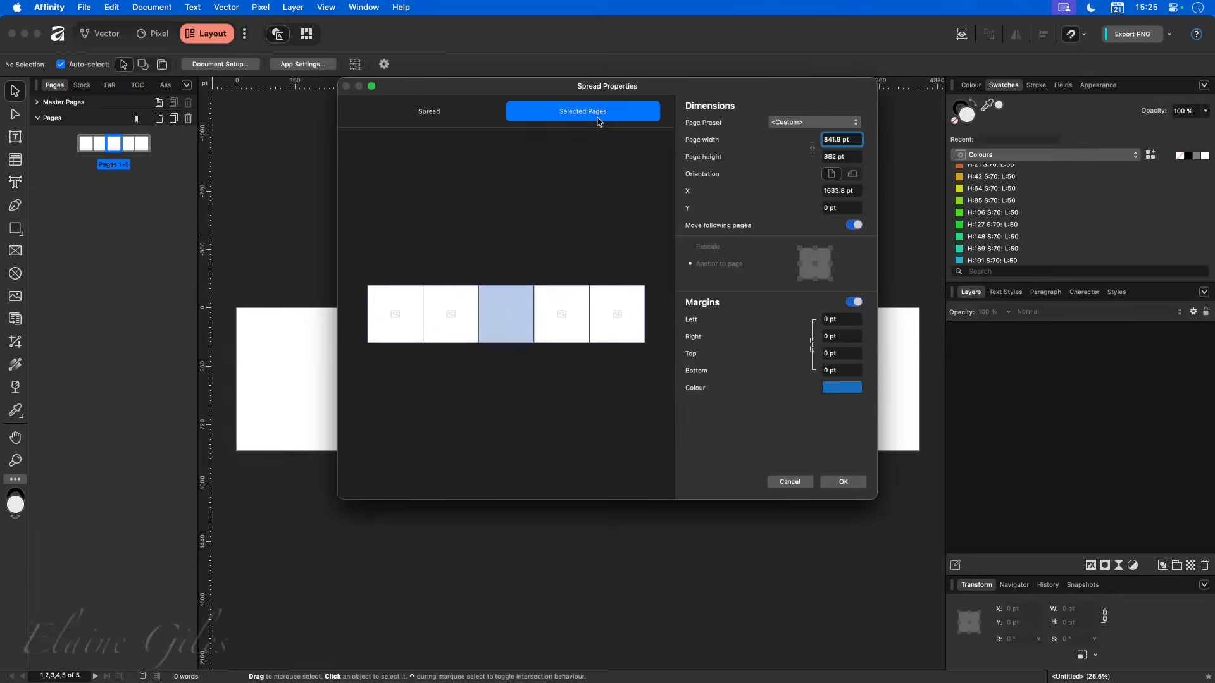
left_click(442, 121)
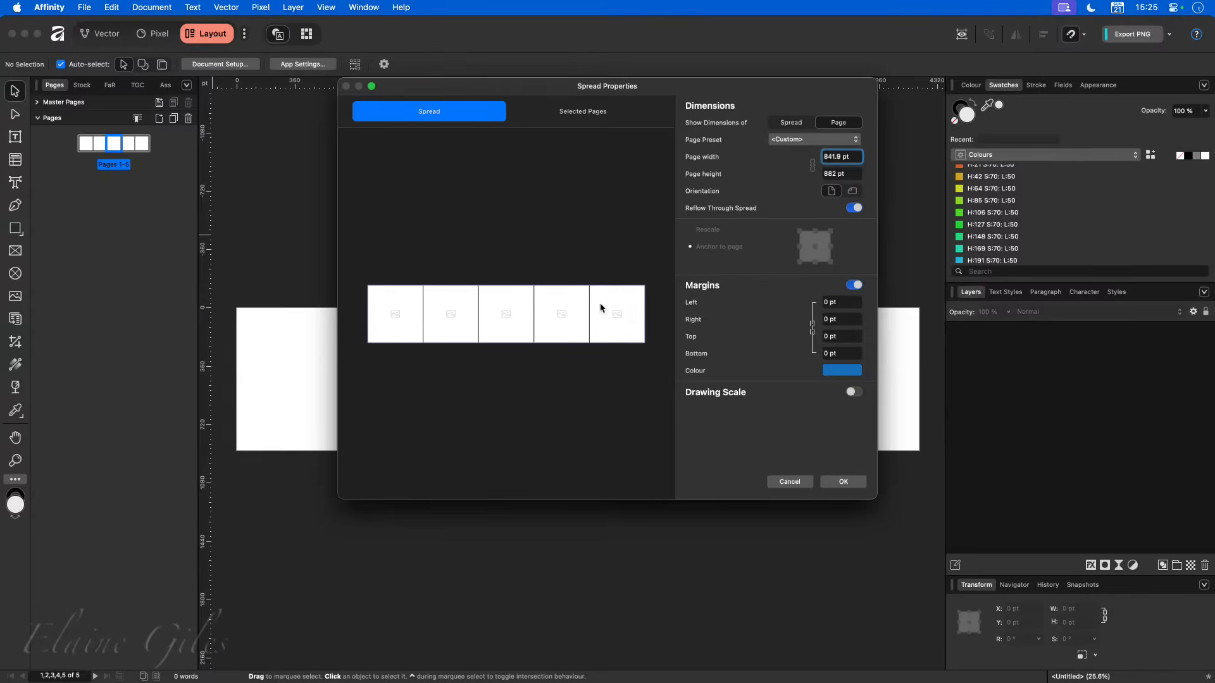
left_click(490, 310)
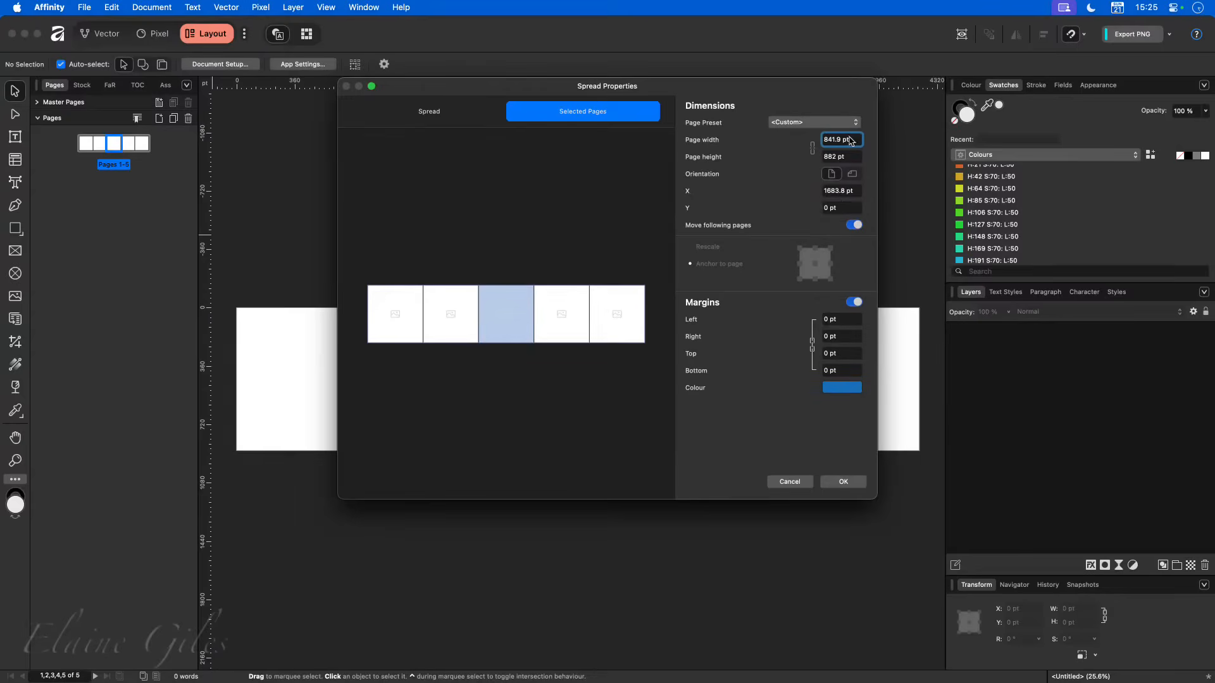
triple_click(851, 139)
type("33")
key("Tab")
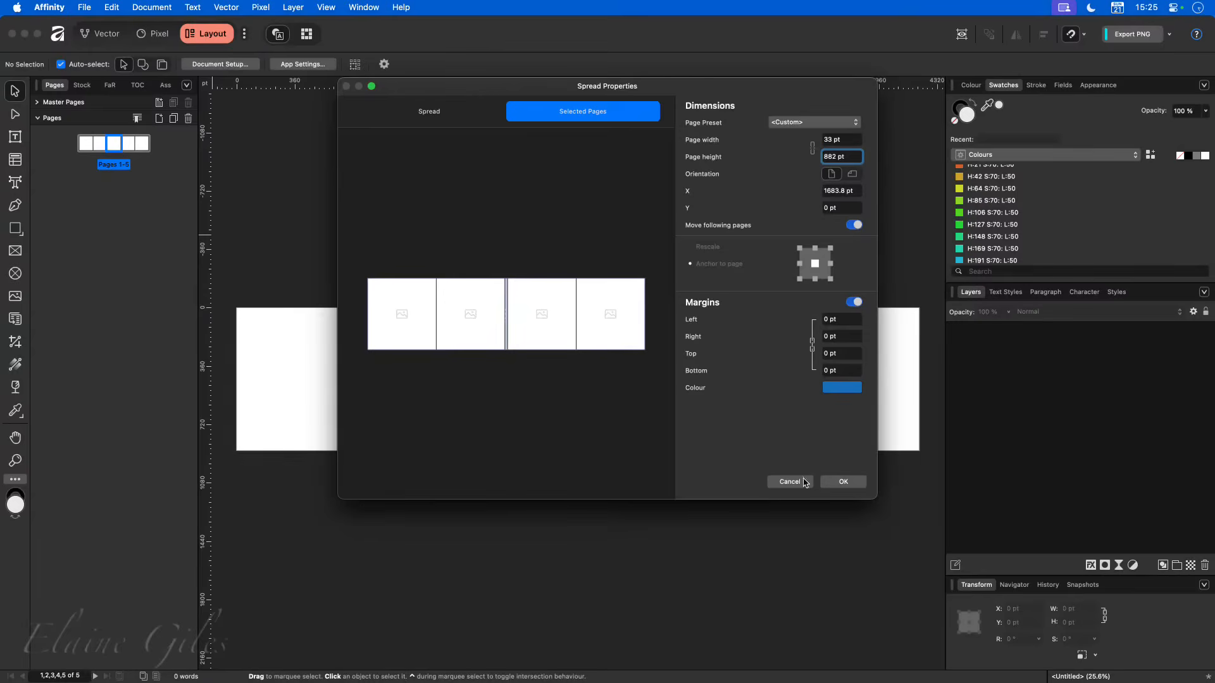
left_click(851, 480)
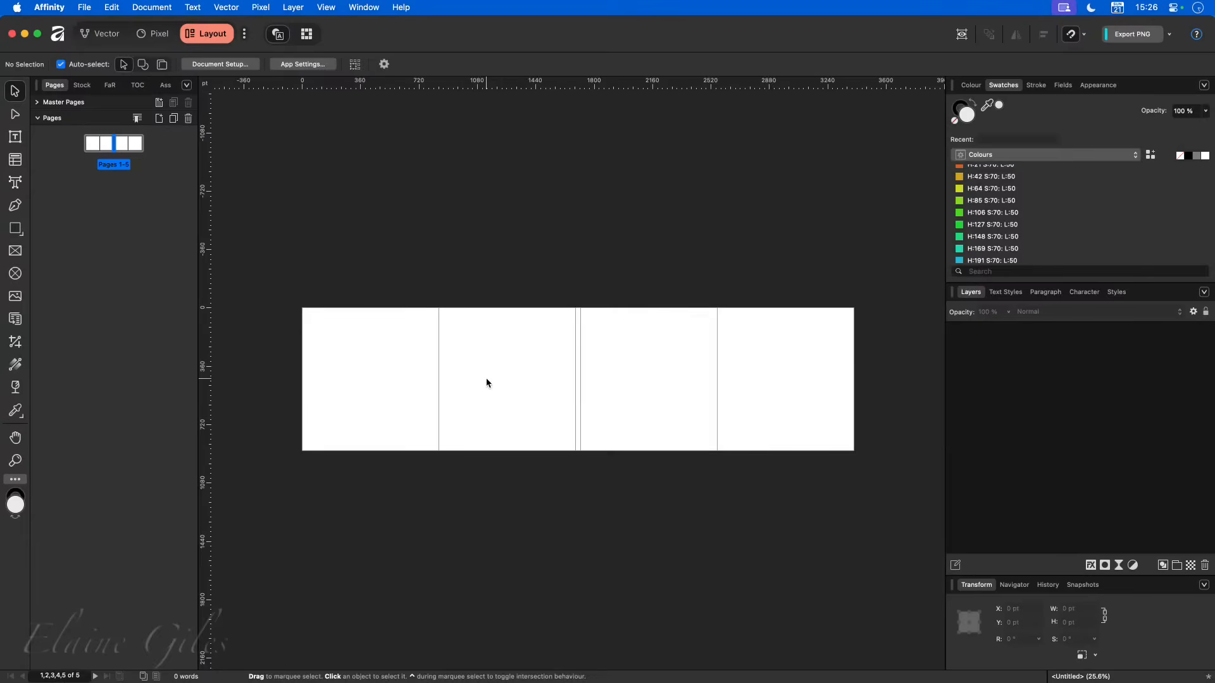
- Set the width of the two outermost pages of the spread to 284 pt to form the jacket flaps
right_click(114, 148)
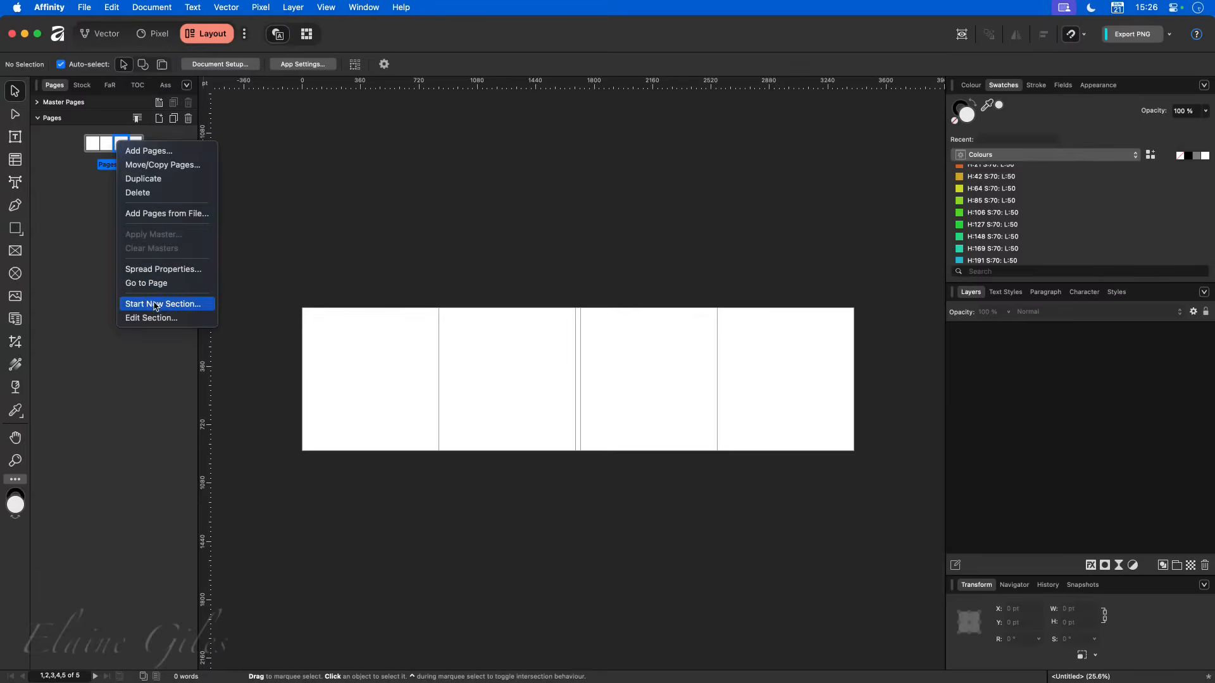
left_click(163, 269)
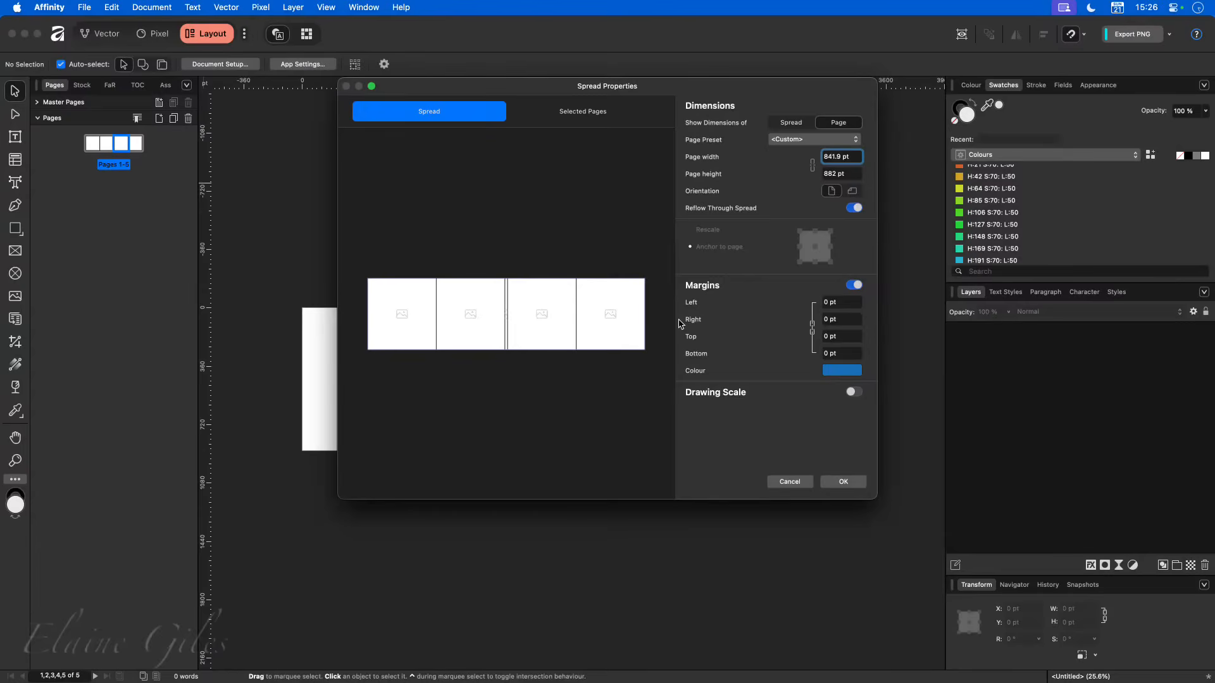
left_click(414, 329)
left_click(625, 336, "super")
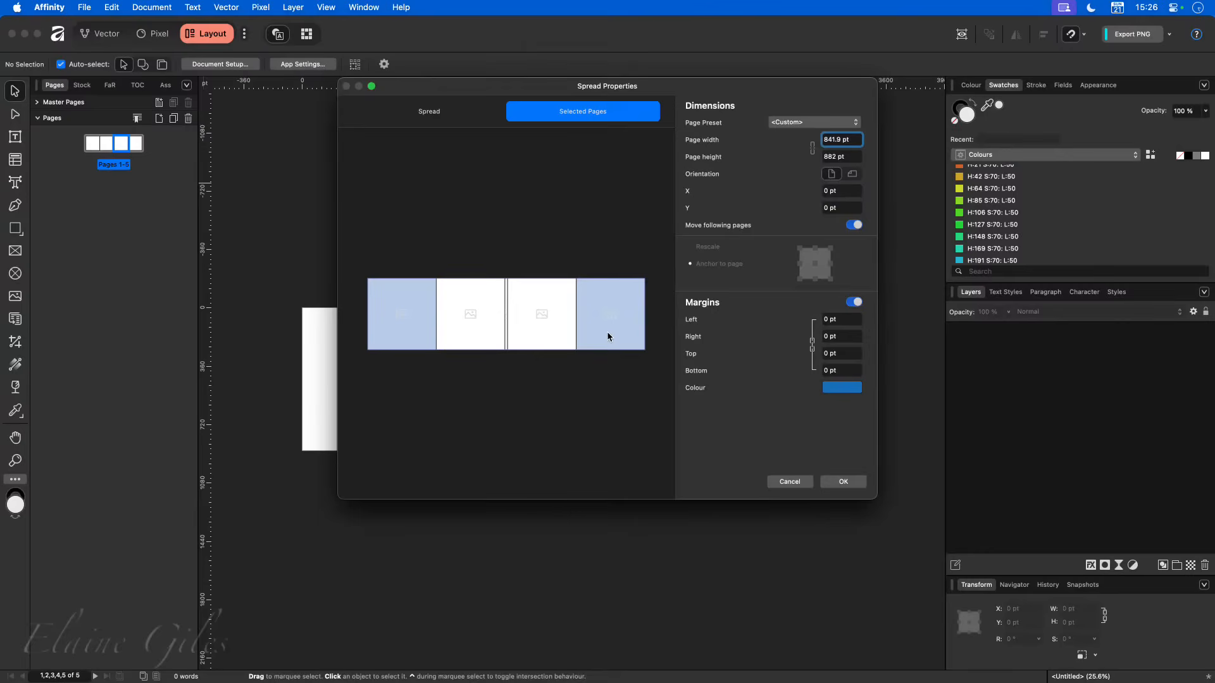
left_click(471, 320)
left_click(400, 320)
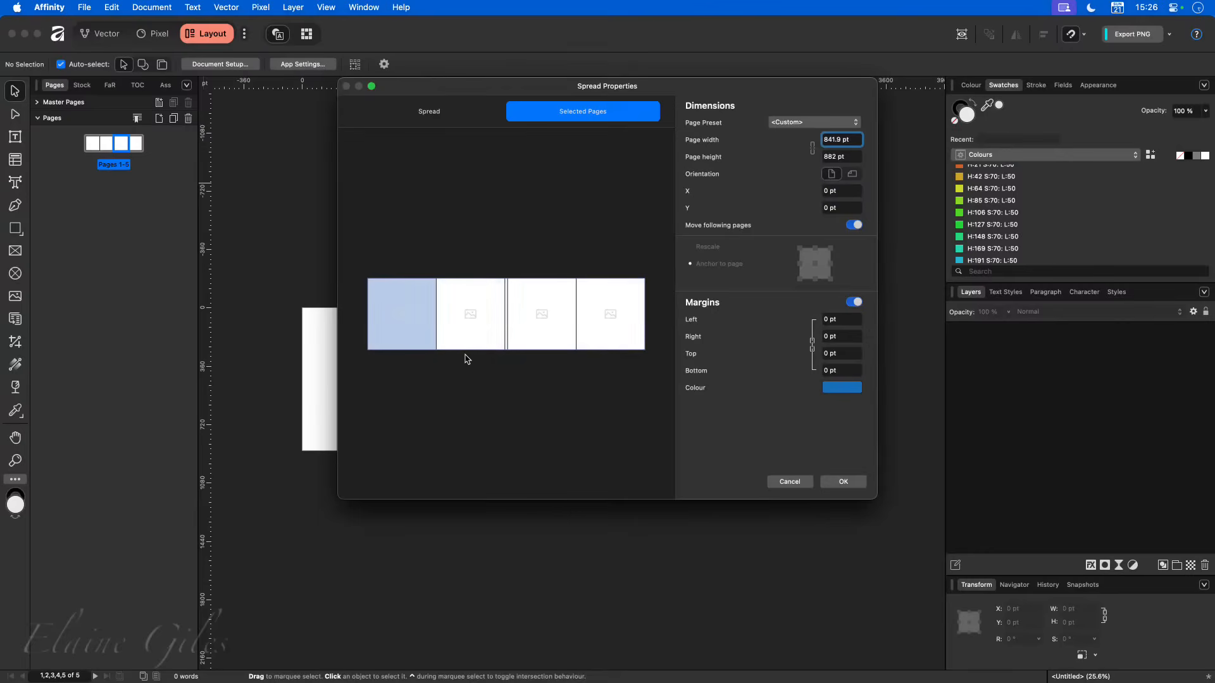
left_click(601, 321, "super")
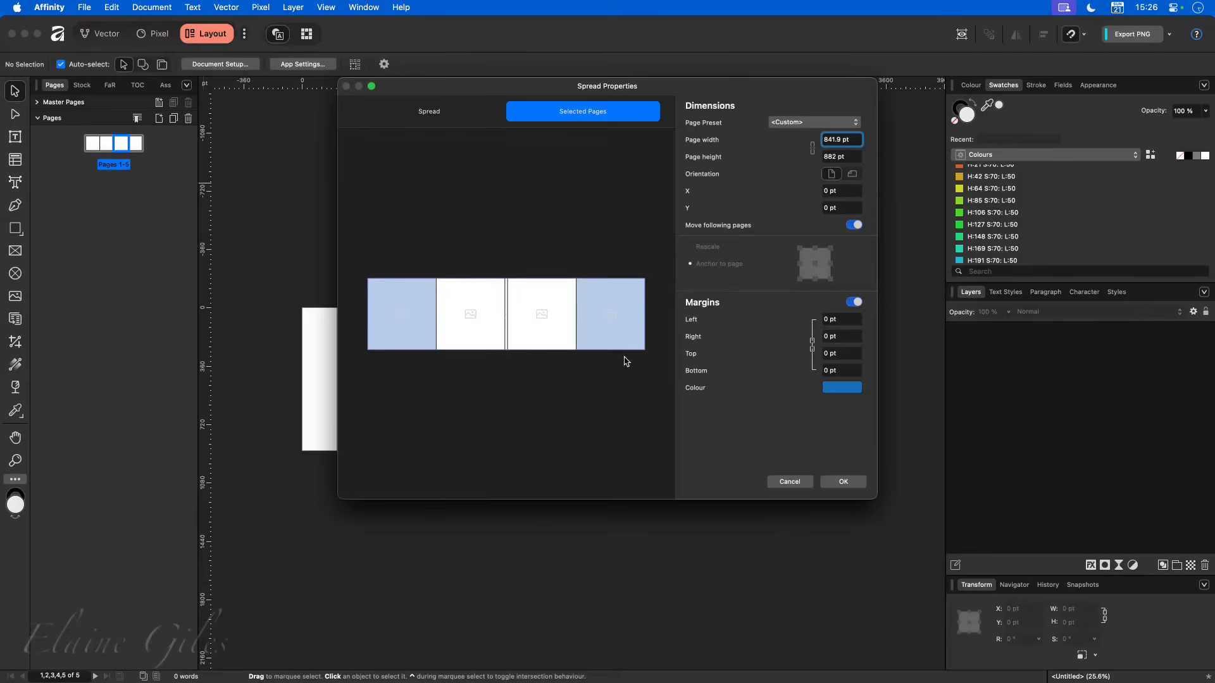
left_click(840, 140)
type("284")
key("Tab")
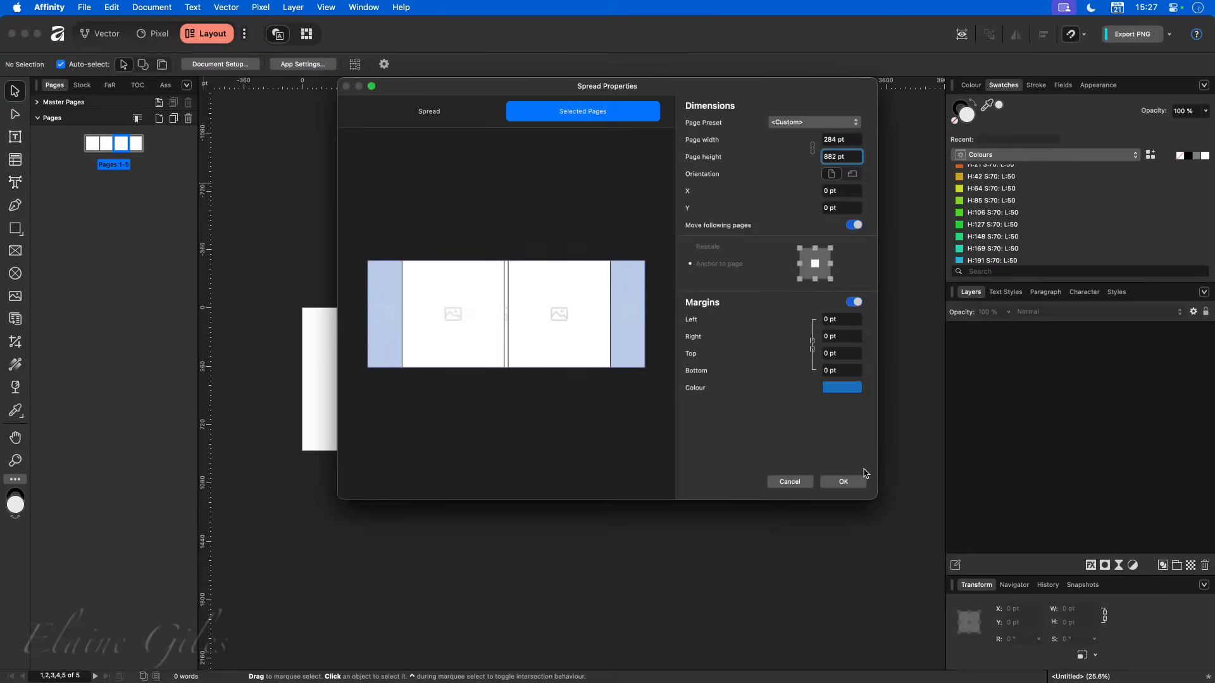
left_click(844, 482)
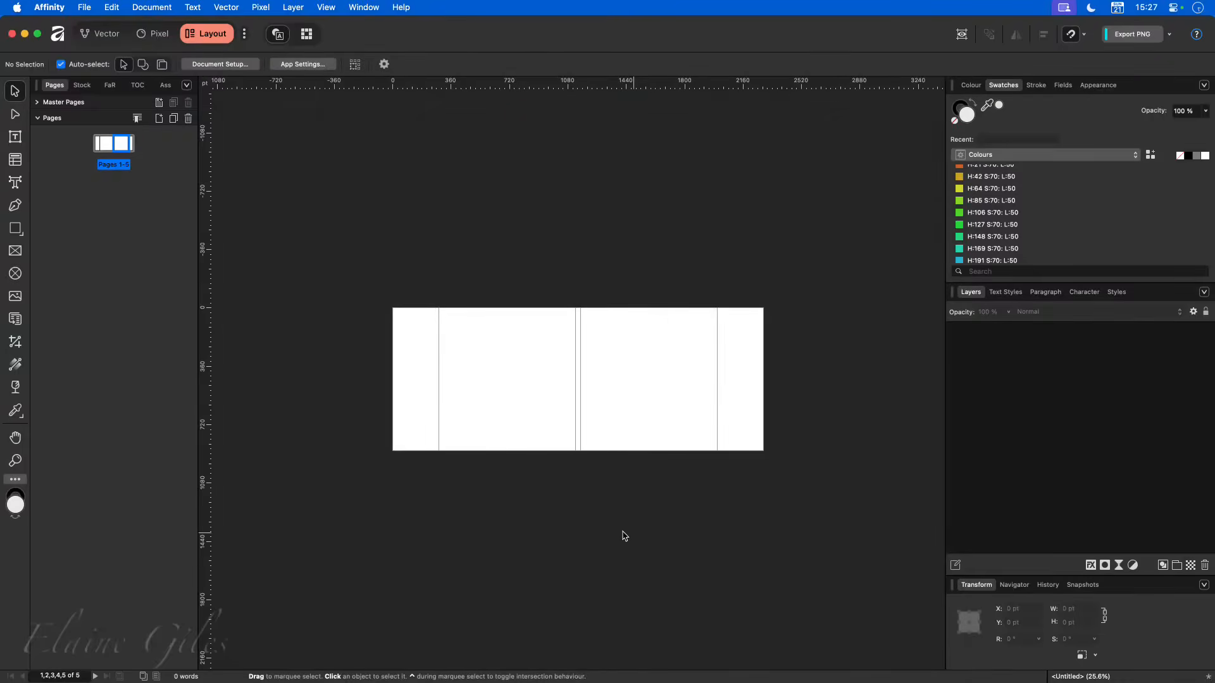
- Set the width of the two cover pages on either side of the spine to 879 pt
scroll(590, 511, "up", 1)
scroll(577, 500, "up", 3)
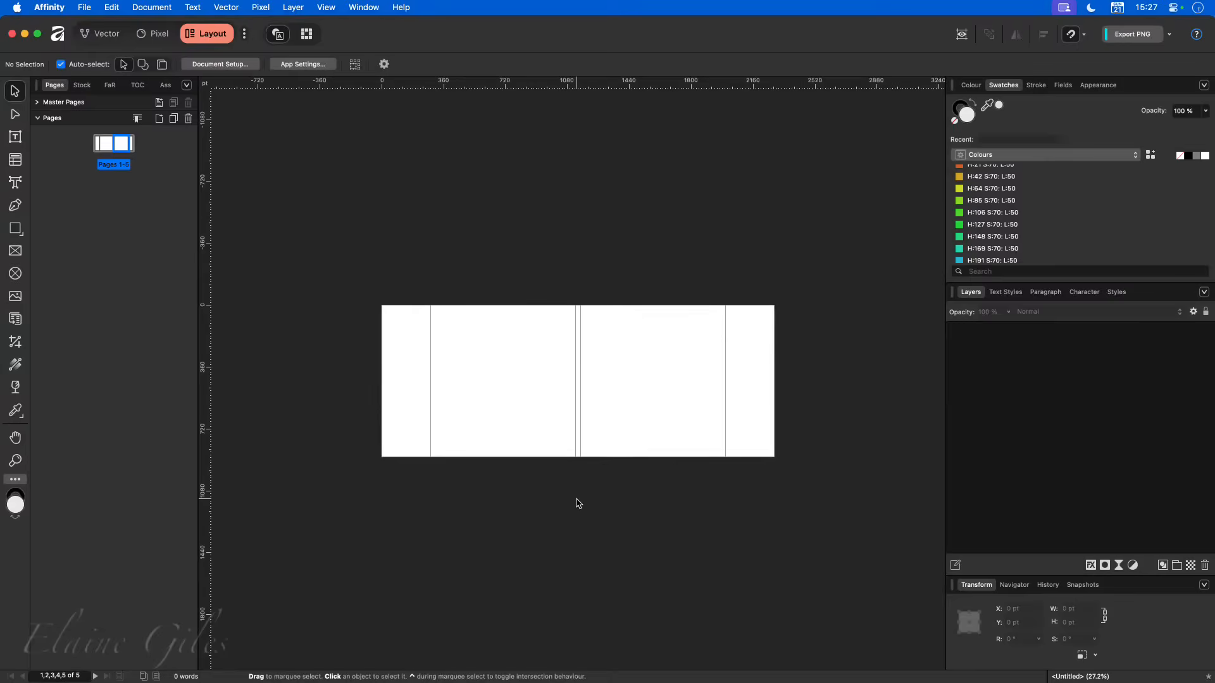
scroll(577, 500, "up", 2)
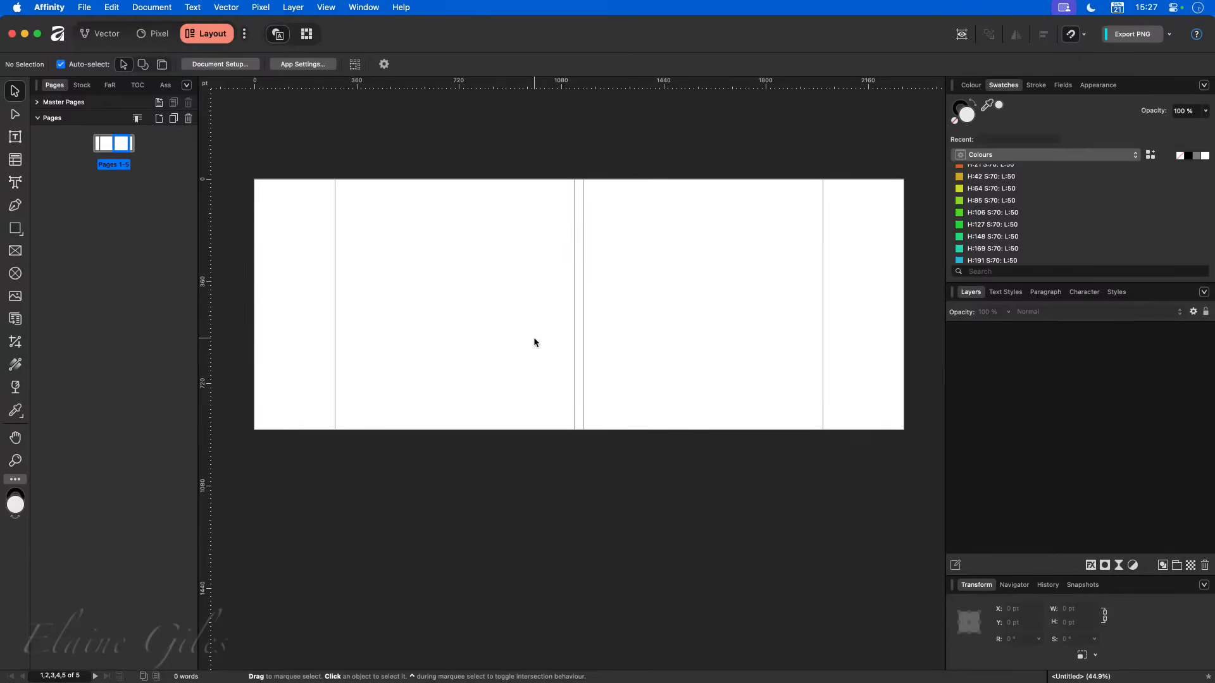
right_click(118, 142)
left_click(176, 273)
left_click(429, 314)
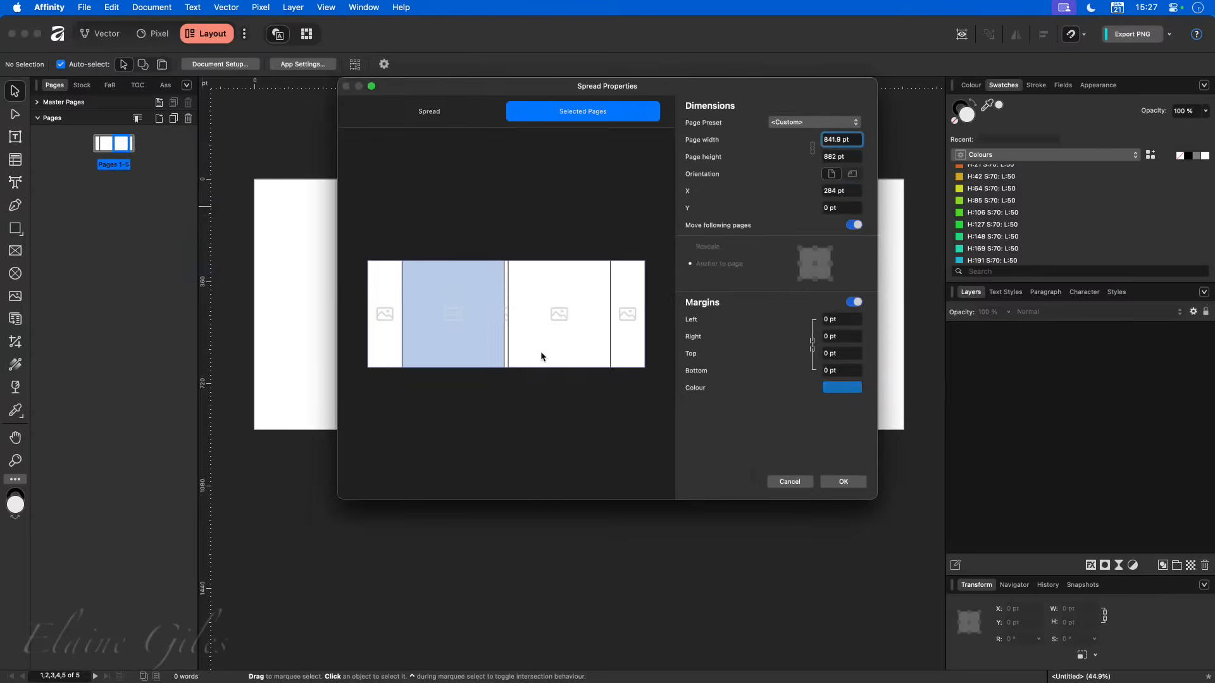
left_click(565, 325, "shift")
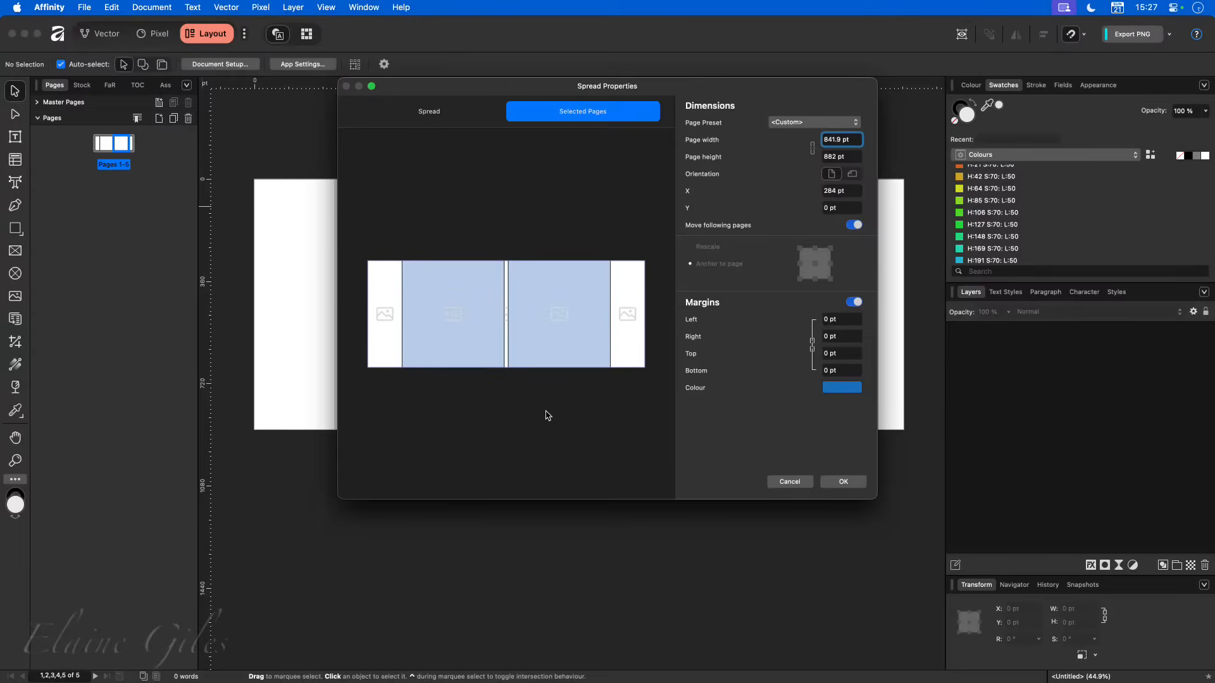
left_click(853, 139)
type("879")
key("Tab")
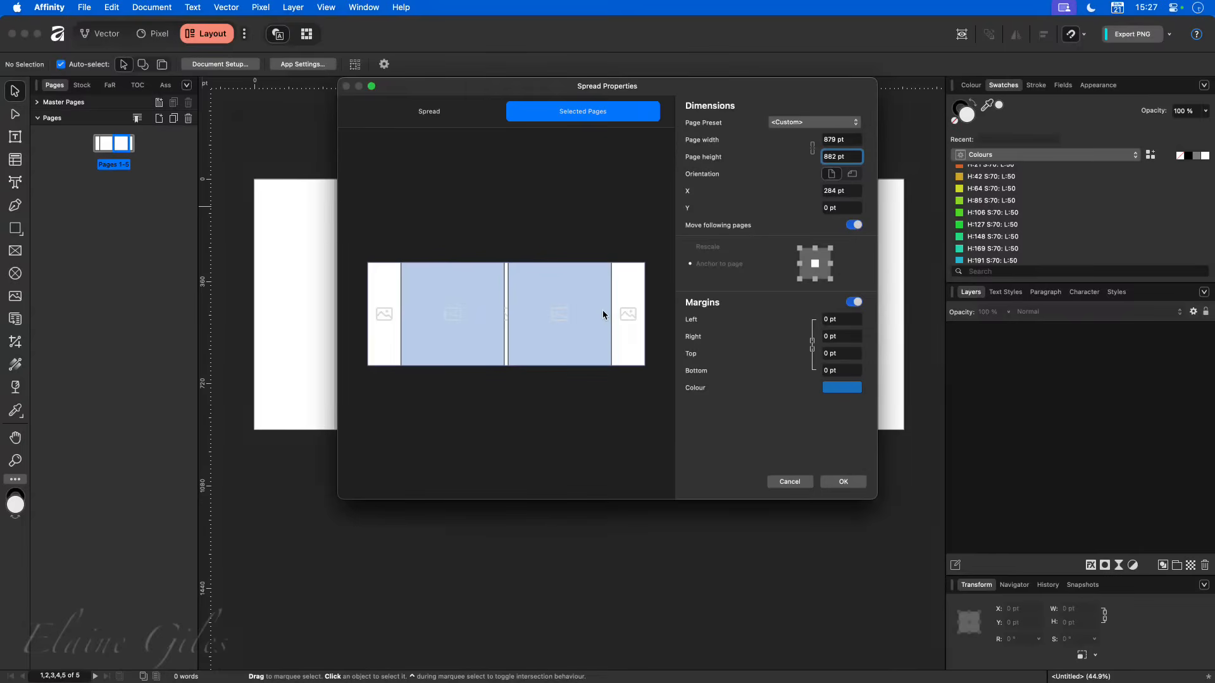
left_click(842, 482)
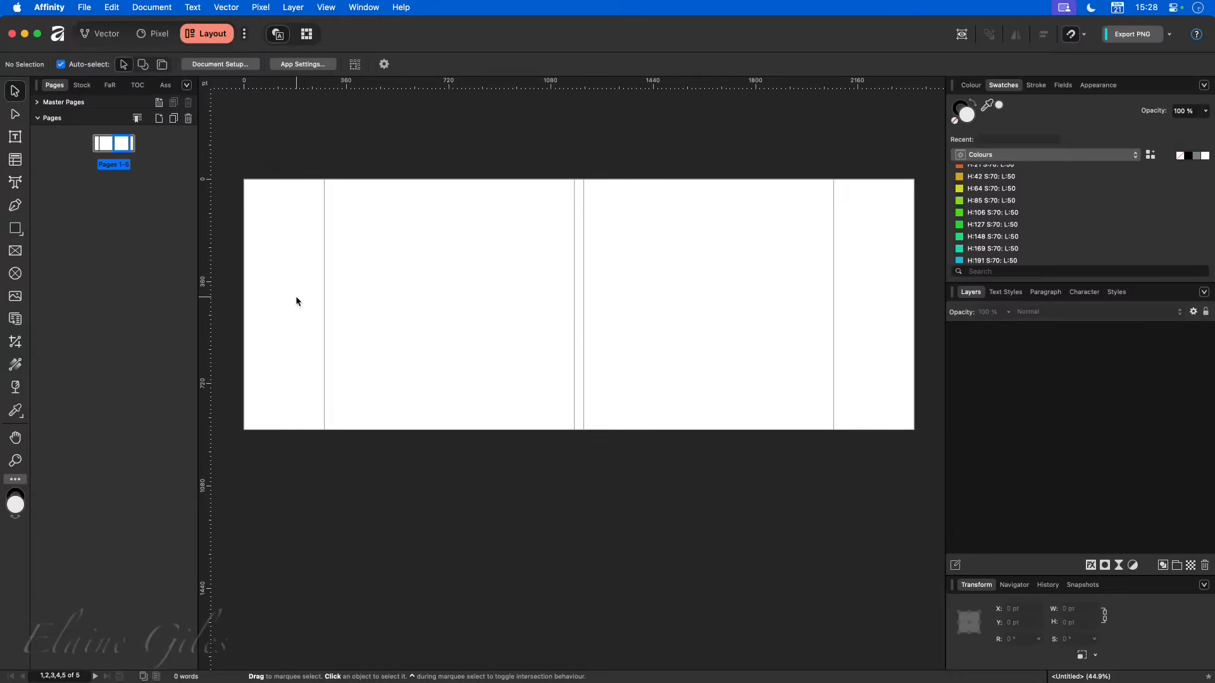
- Examine the coloured layout group in the Wraparound Cover example document, and return to the untitled five-page jacket document
left_click(488, 319)
scroll(576, 358, "up", 3)
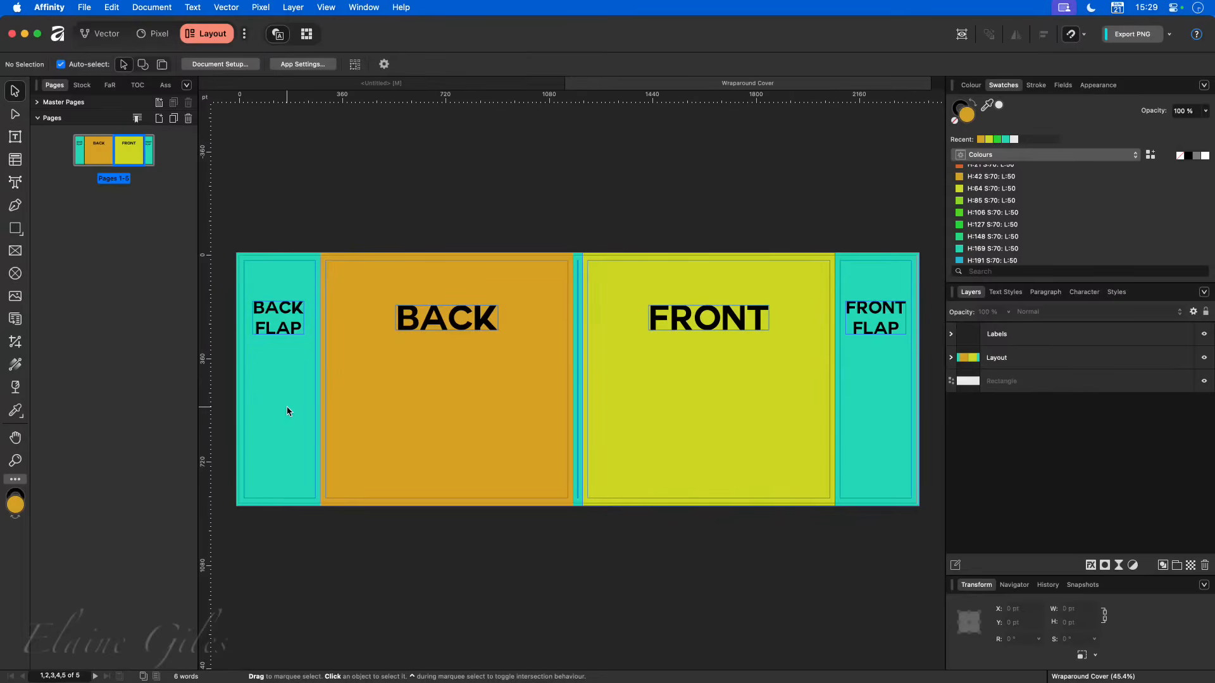
left_click(276, 365)
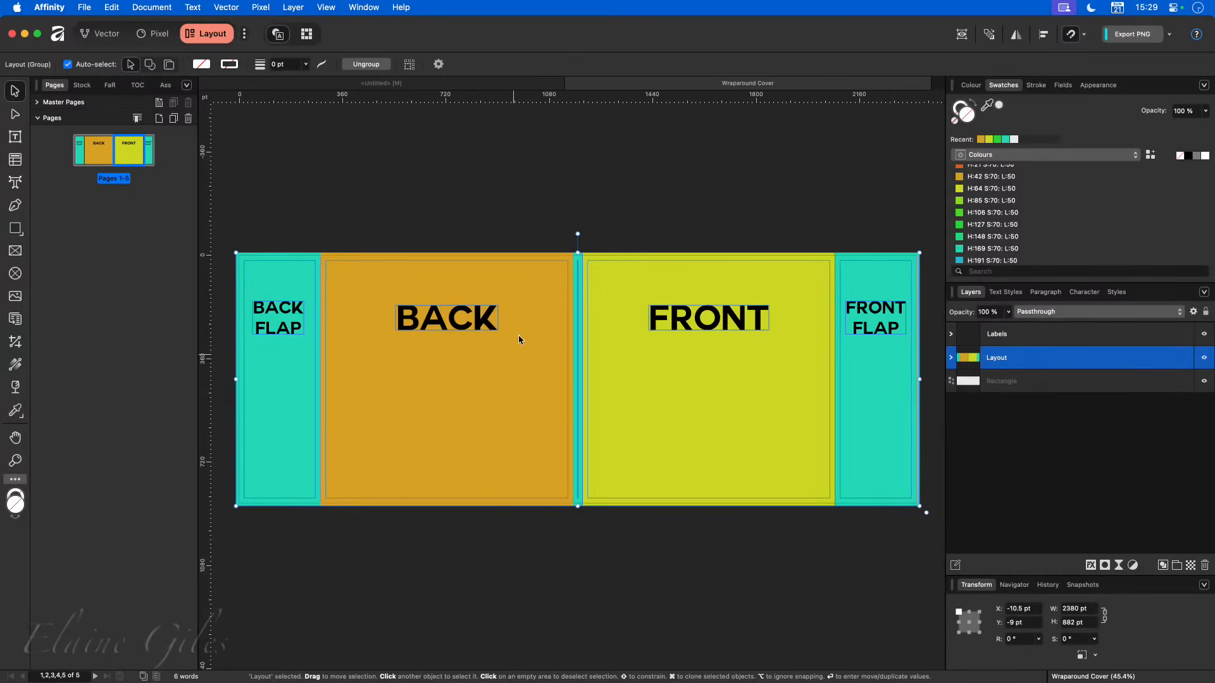
left_click(457, 83)
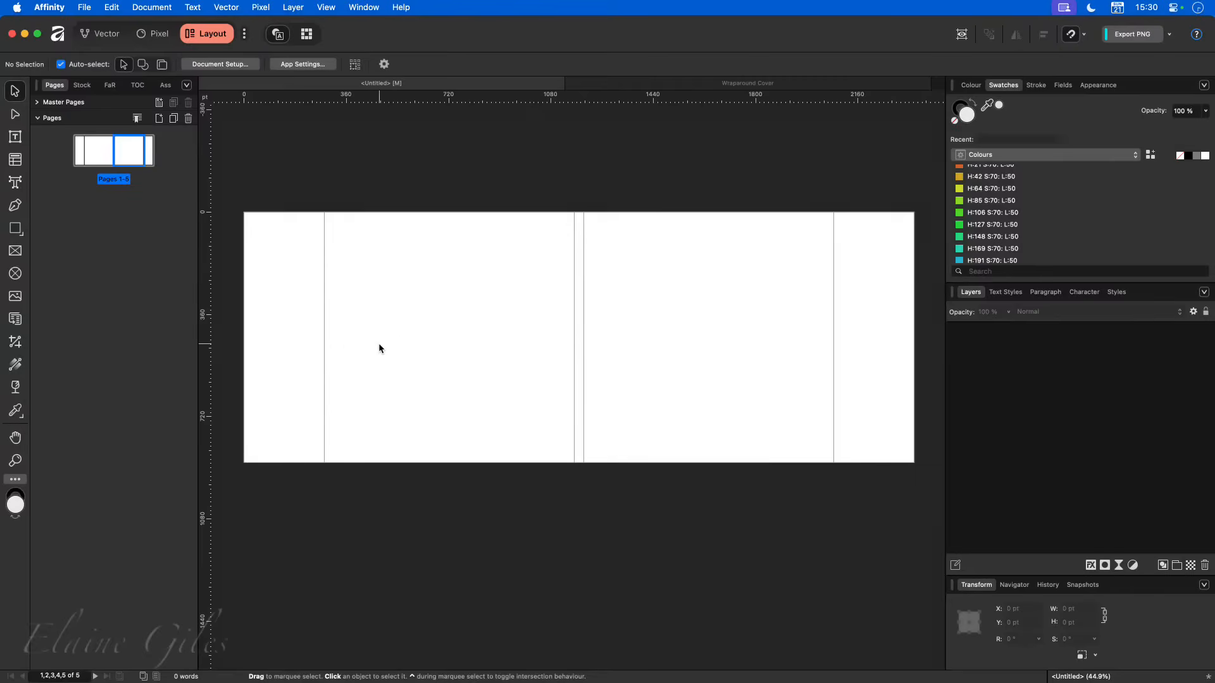
- Save the untitled five-page jacket document as Wrap, and close both it and the Wraparound Cover document
key("super+s")
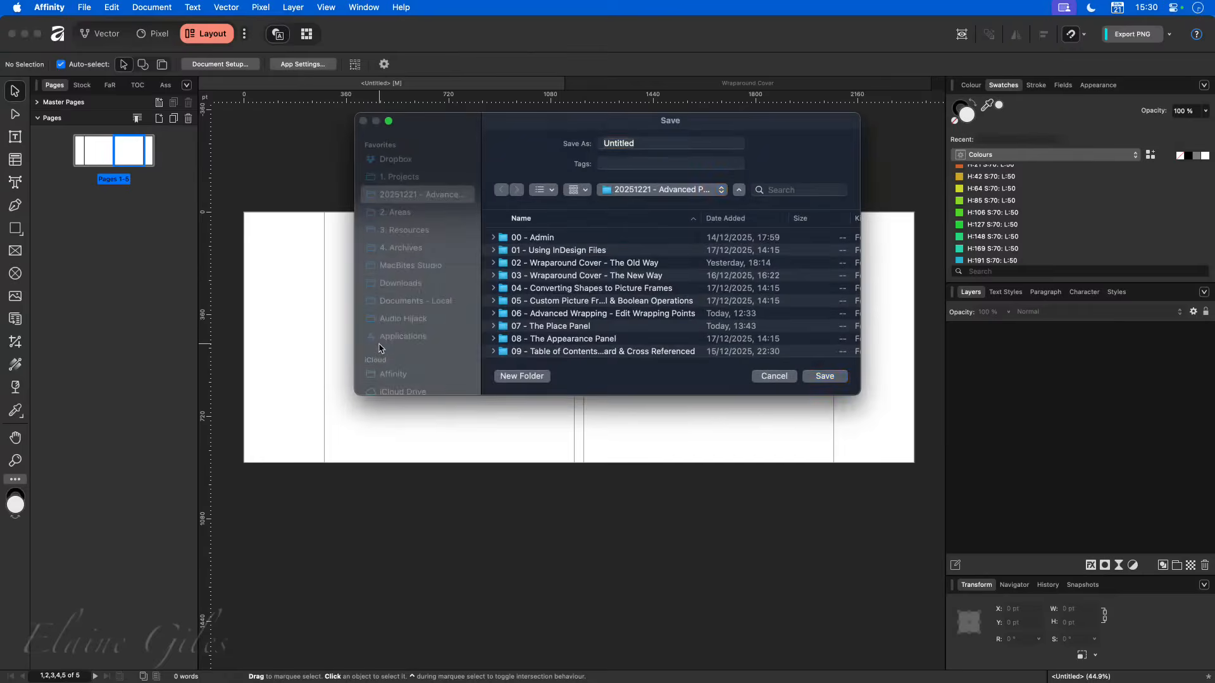
type("Wrap")
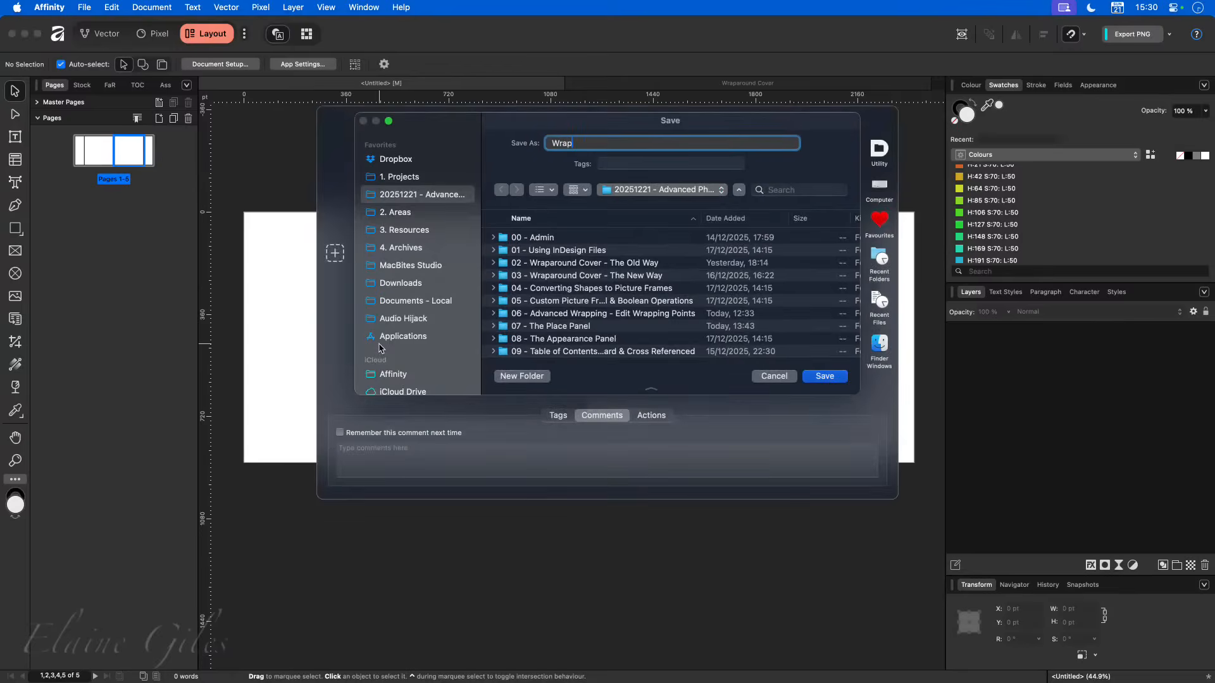
key("Return")
key("super+w")
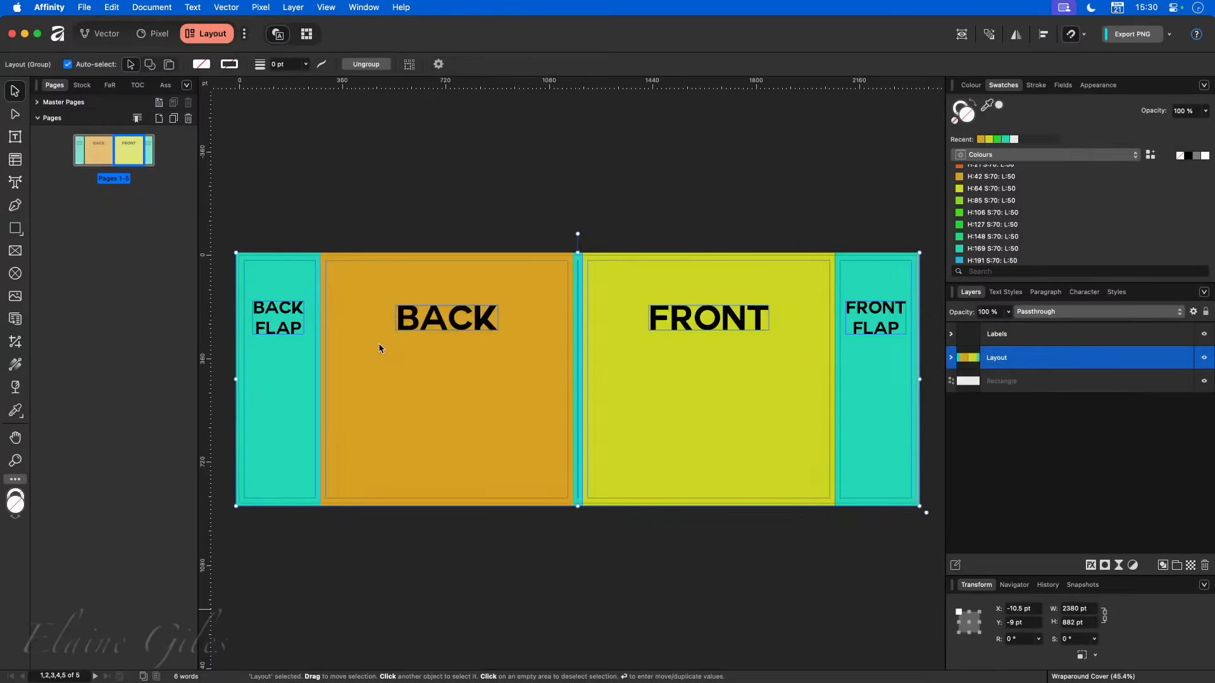
key("super+w")
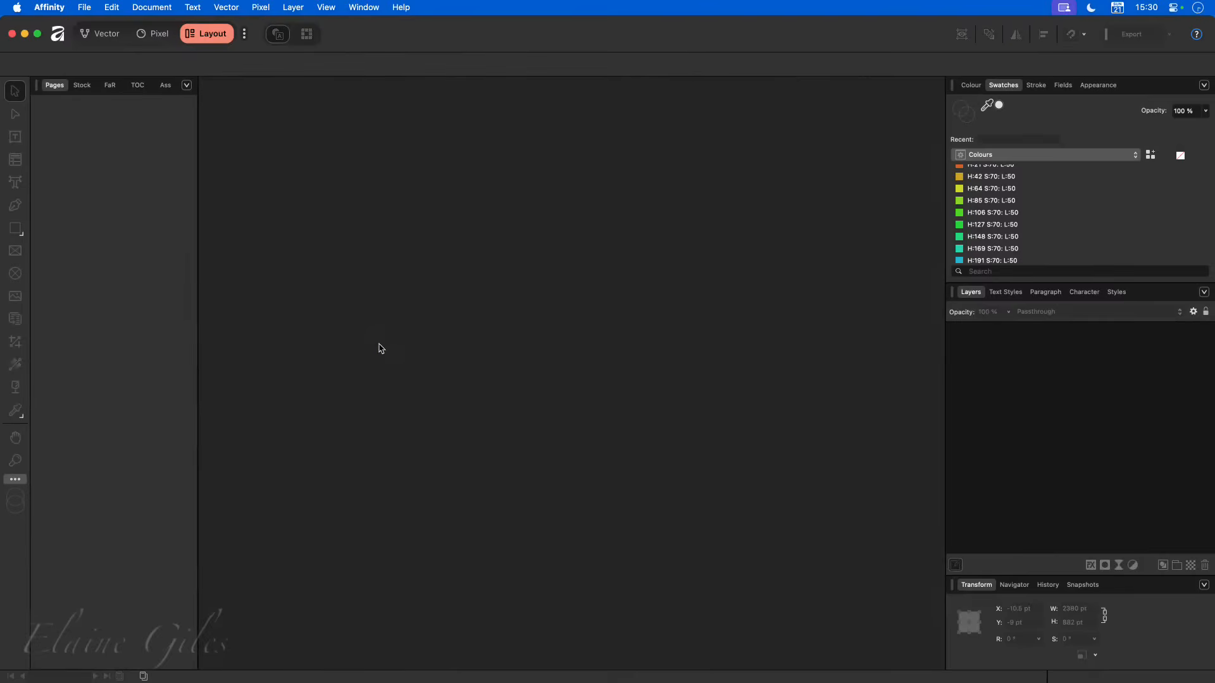
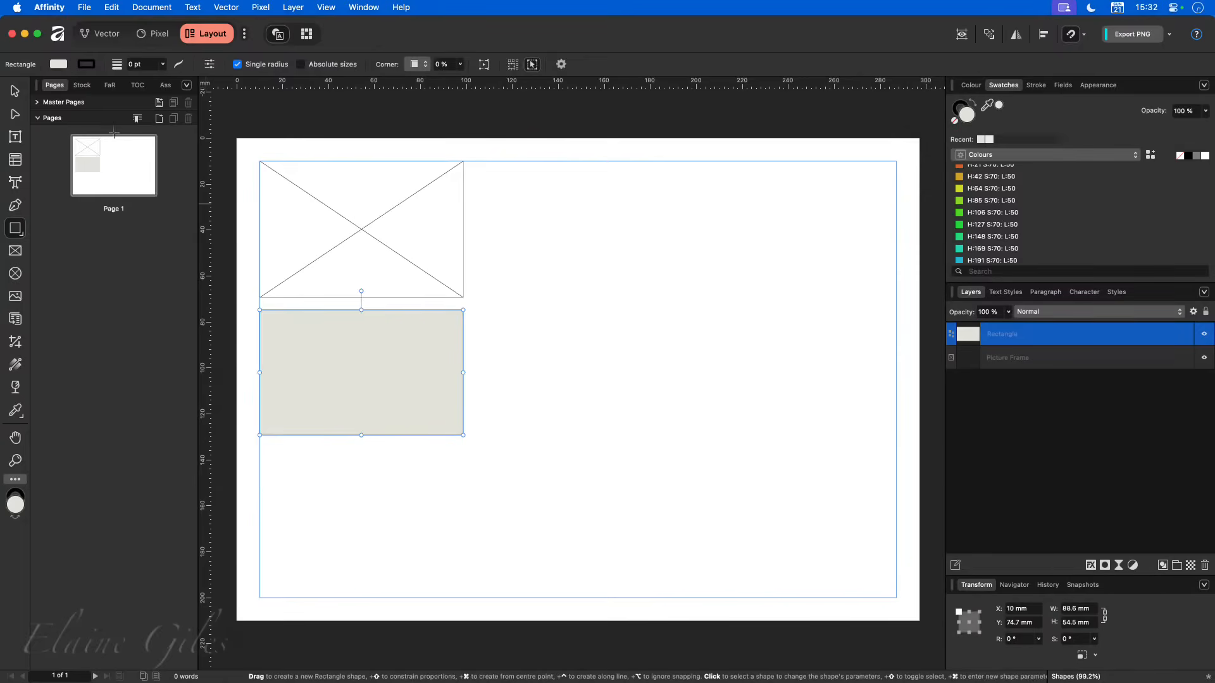
- Place the red rose stock photo on the page and nest it inside the Picture Frame layer
left_click(85, 90)
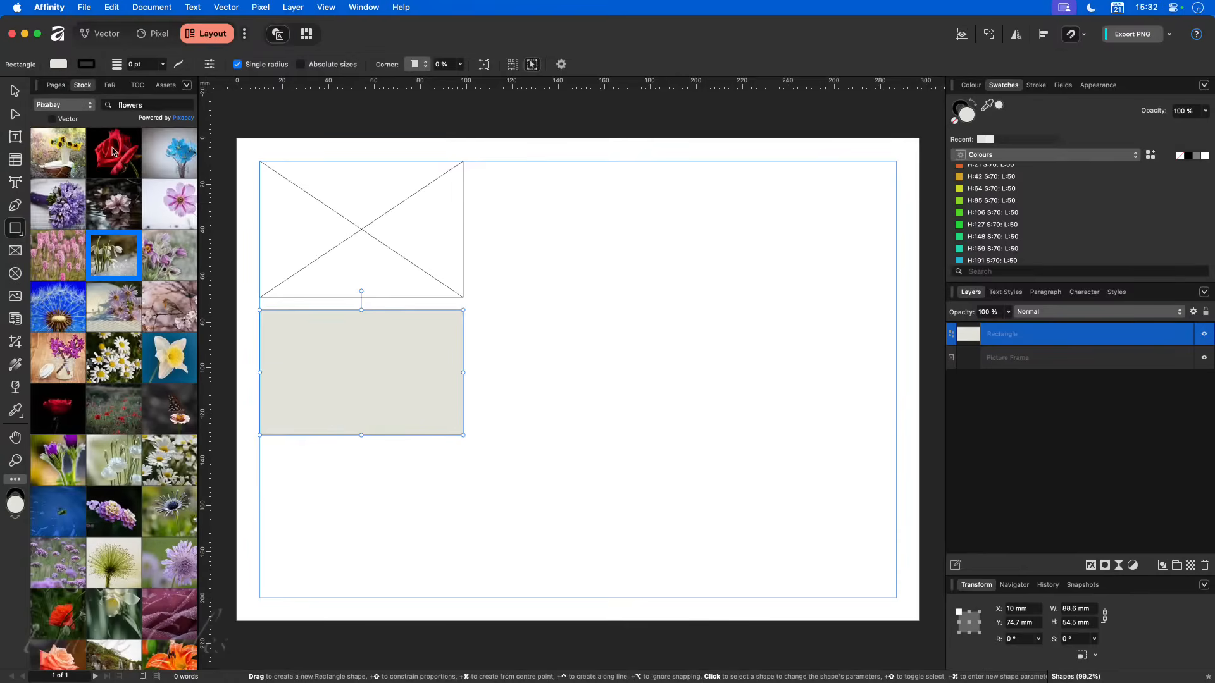
left_click_drag(112, 152, 666, 428)
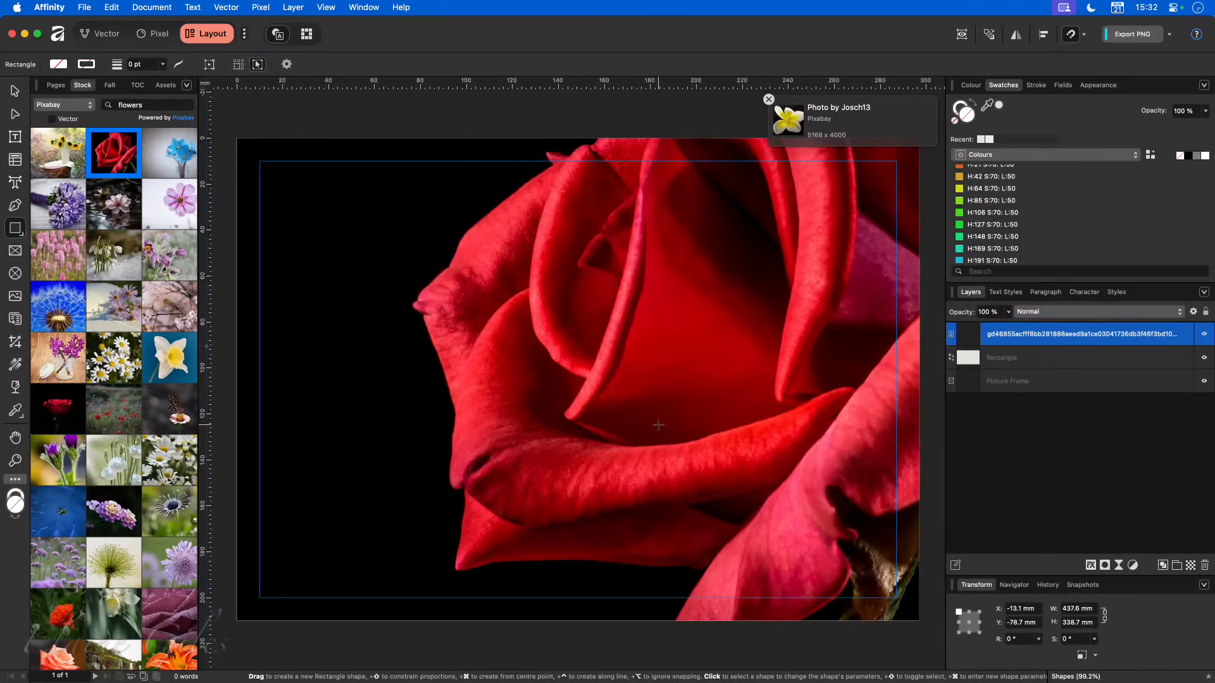
key("v")
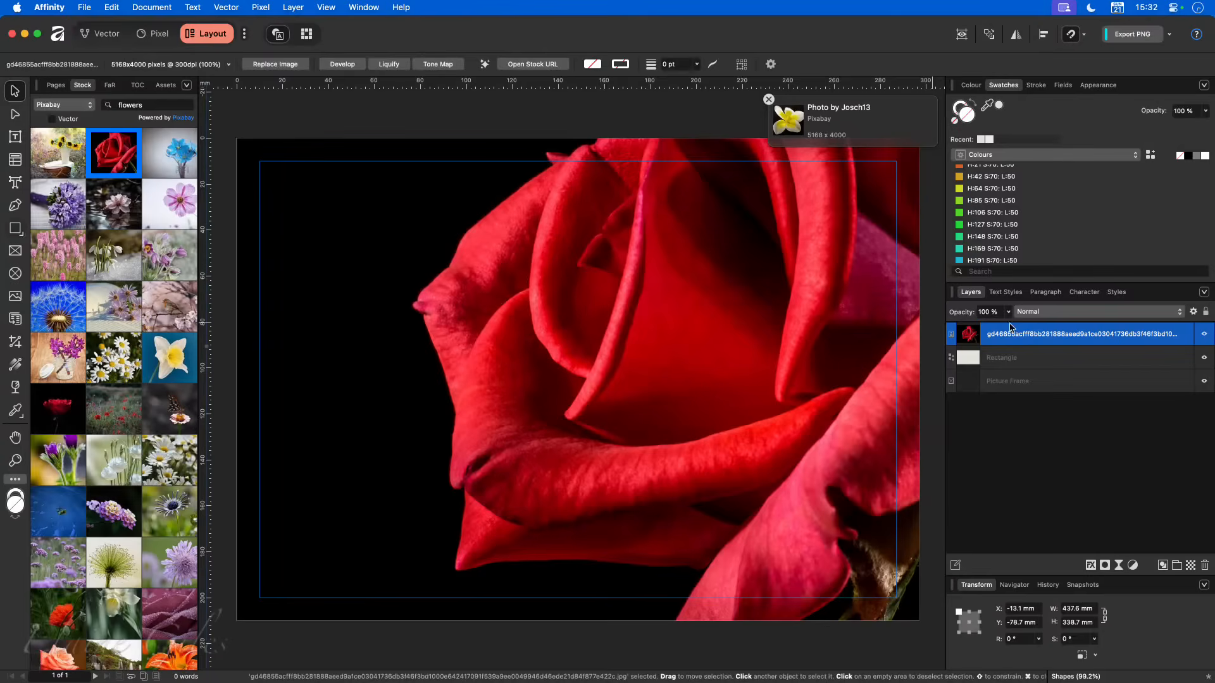
left_click_drag(675, 337, 689, 501)
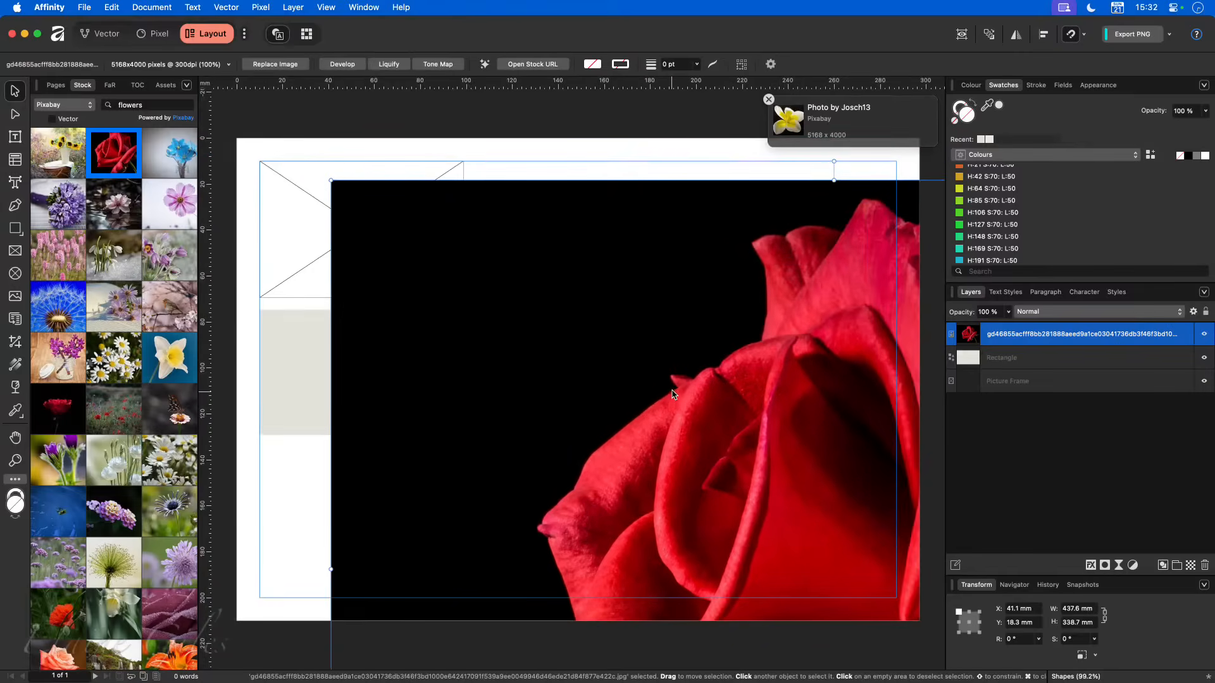
left_click_drag(1010, 336, 1016, 384)
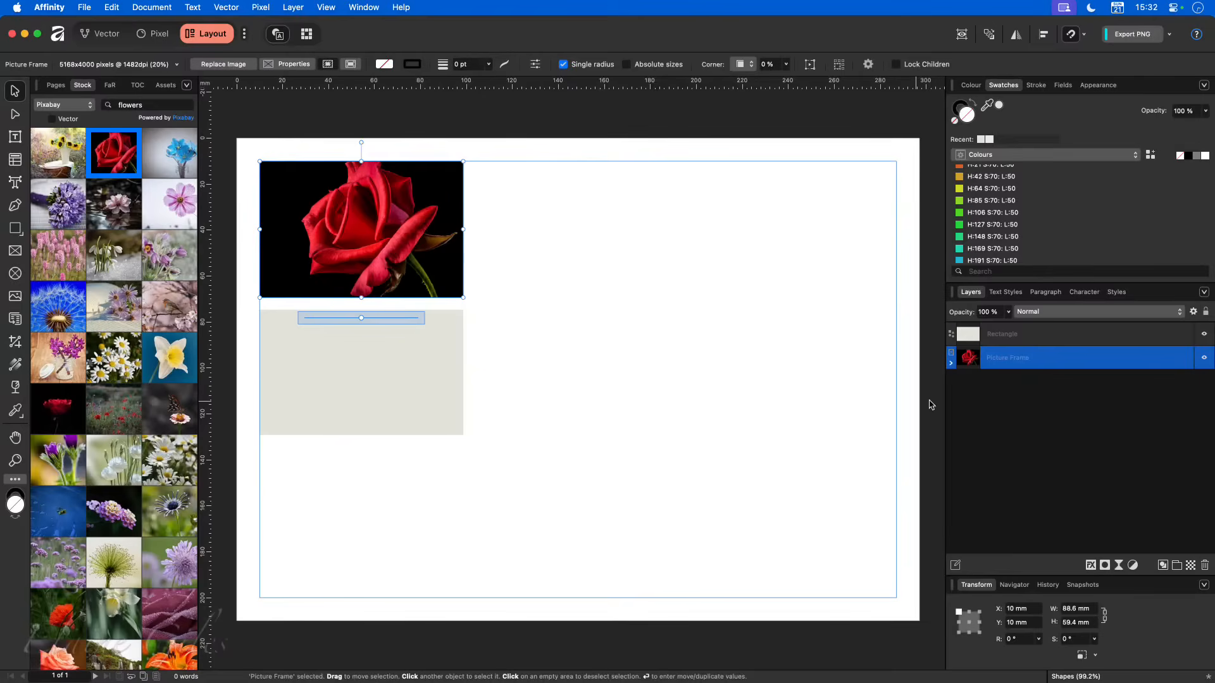
- Copy the rose image nested in the picture frame and paste it as a separate, unframed image
left_click(951, 362)
left_click(983, 382)
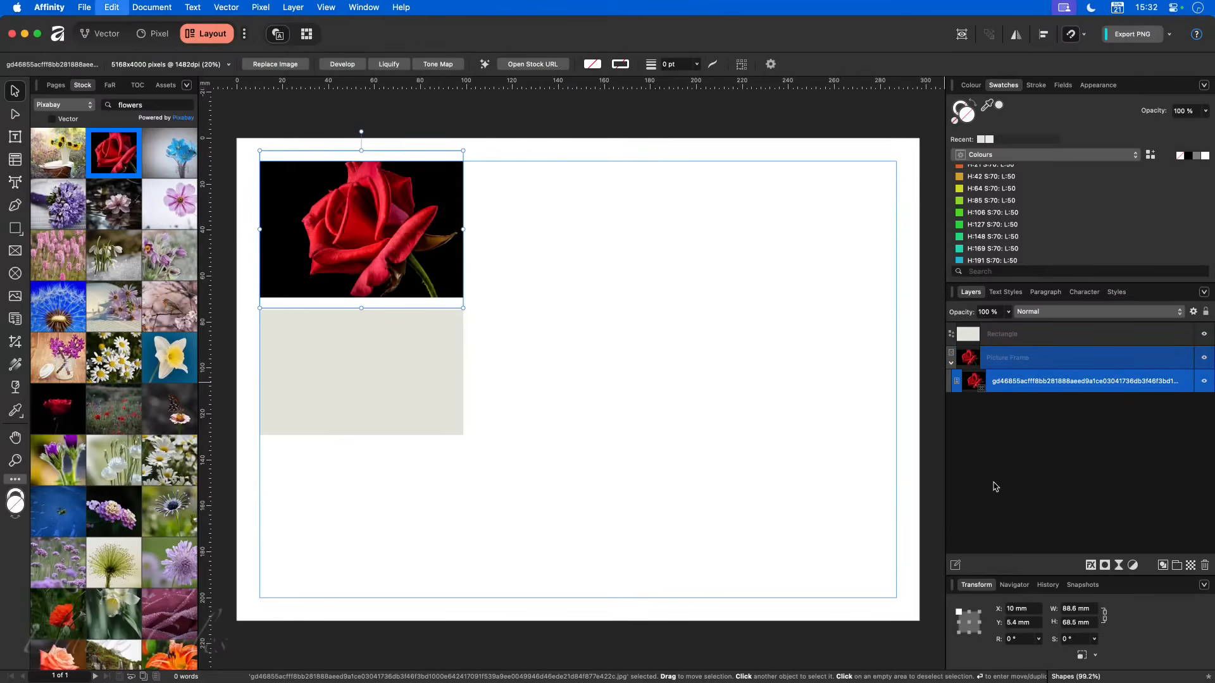
left_click(950, 364)
left_click(682, 317)
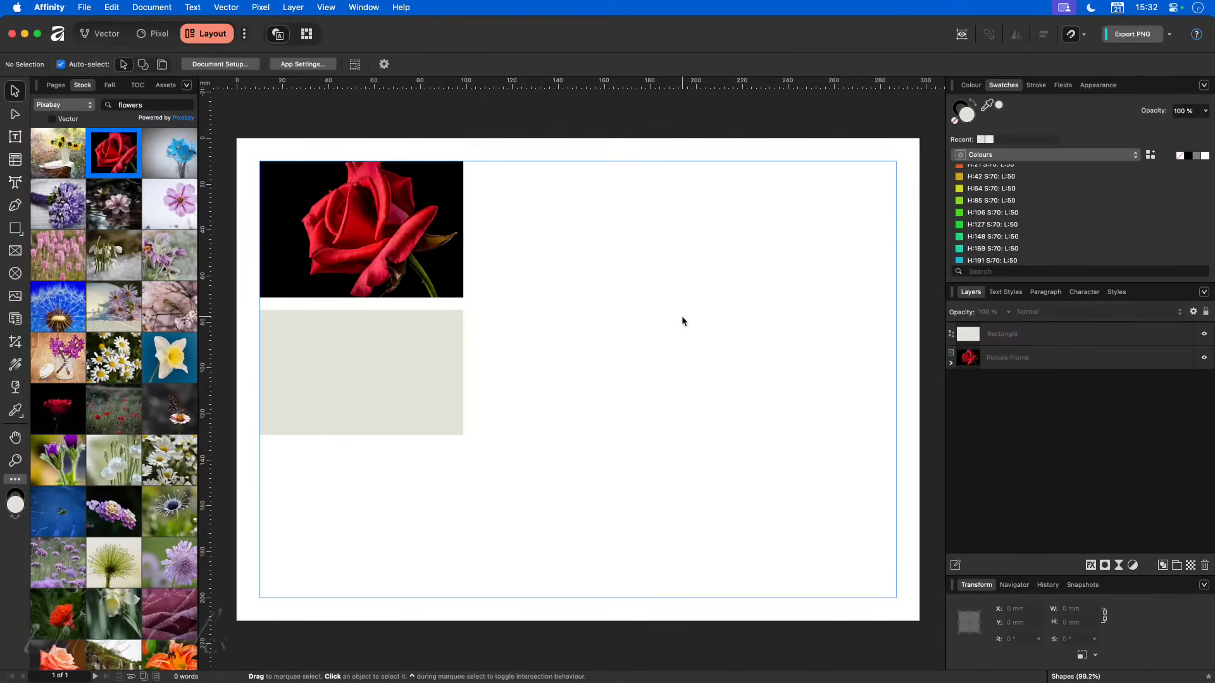
key("super+v")
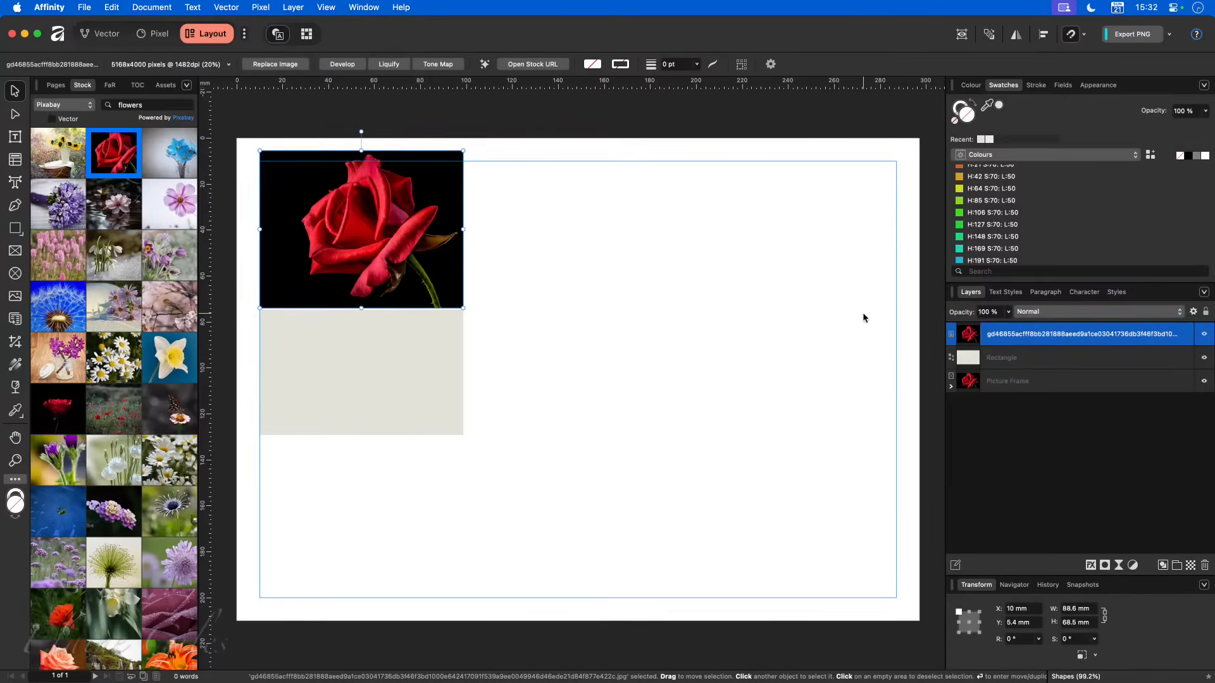
- Move the pasted rose image into the empty area beside the two frames and enlarge it to about 176 mm wide
left_click_drag(403, 230, 684, 308)
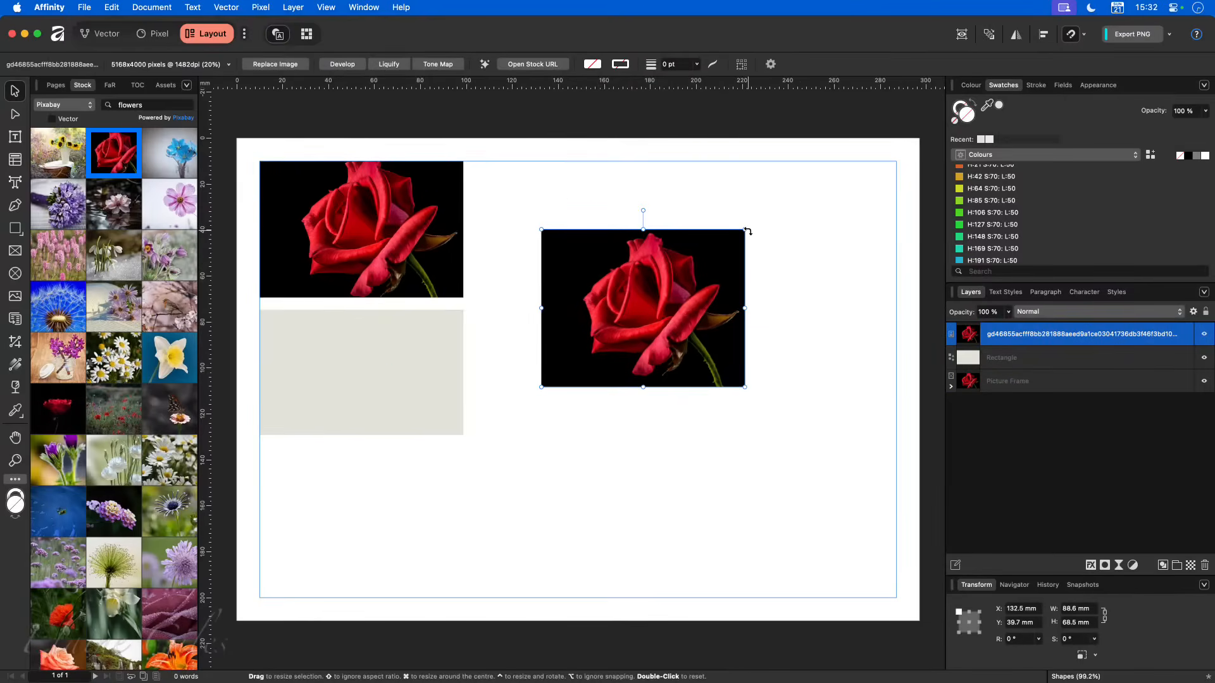
left_click_drag(745, 229, 839, 210)
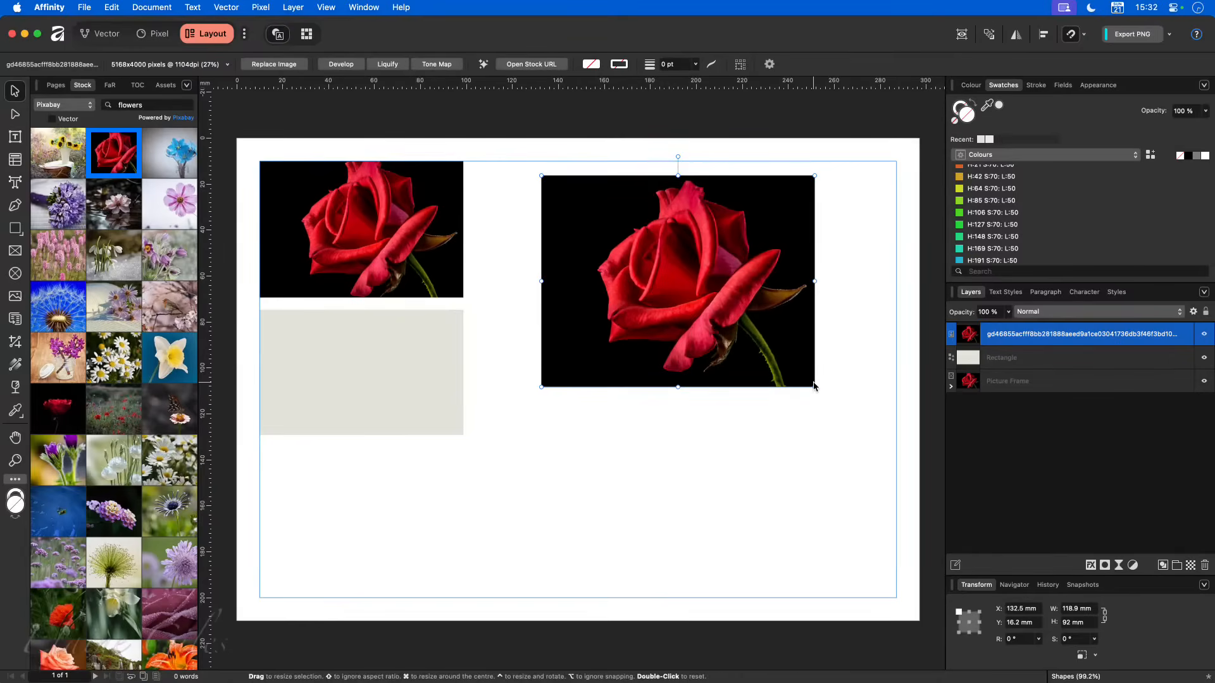
left_click_drag(815, 387, 946, 494)
left_click_drag(719, 417, 647, 484)
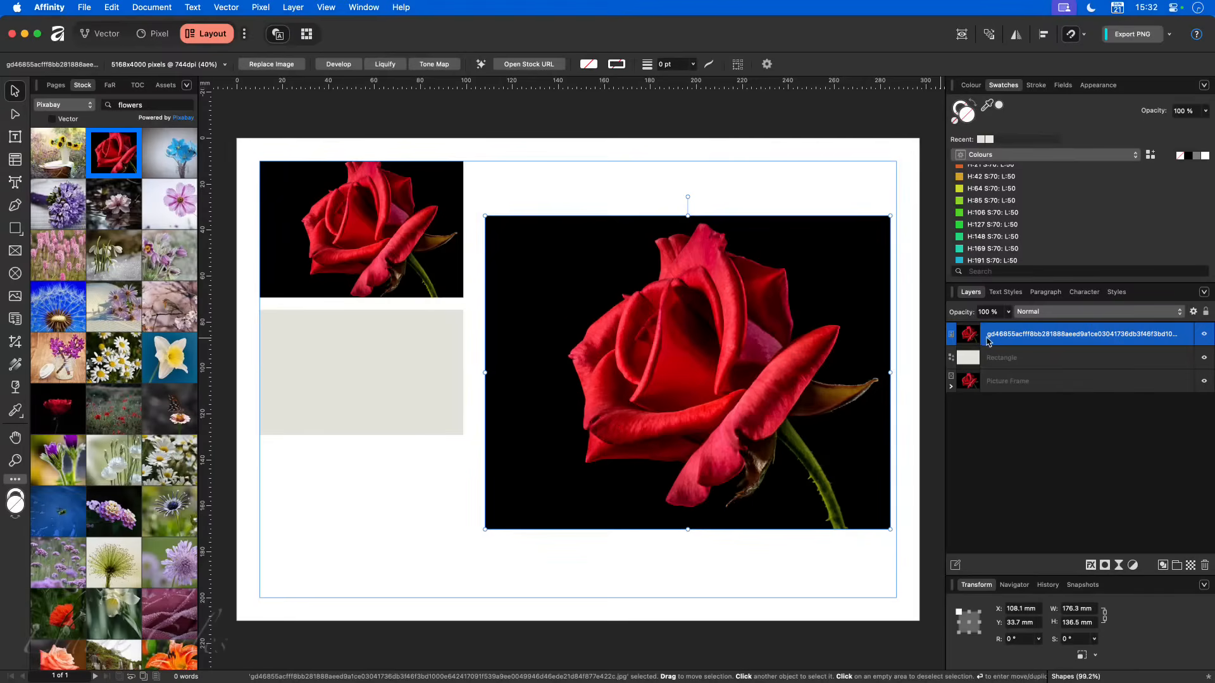
- Nest the enlarged rose image inside the Rectangle layer and move the rectangle slightly down, to about Y 77.7 mm
left_click_drag(992, 337, 1000, 362)
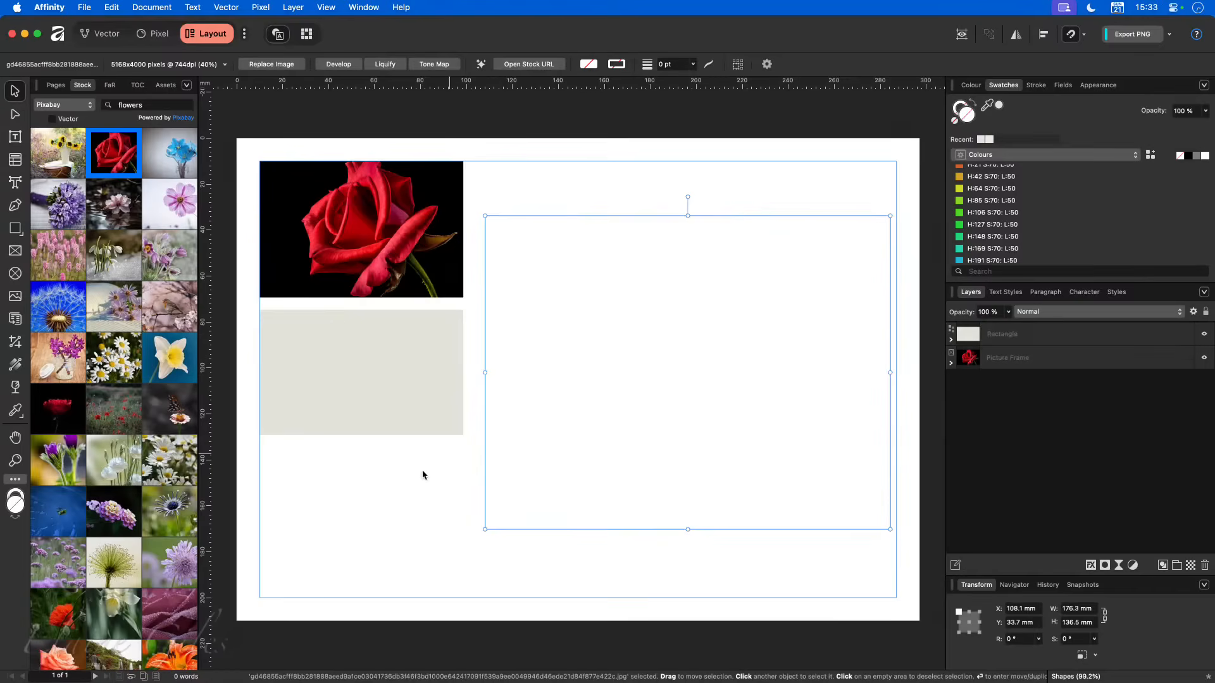
left_click(344, 454)
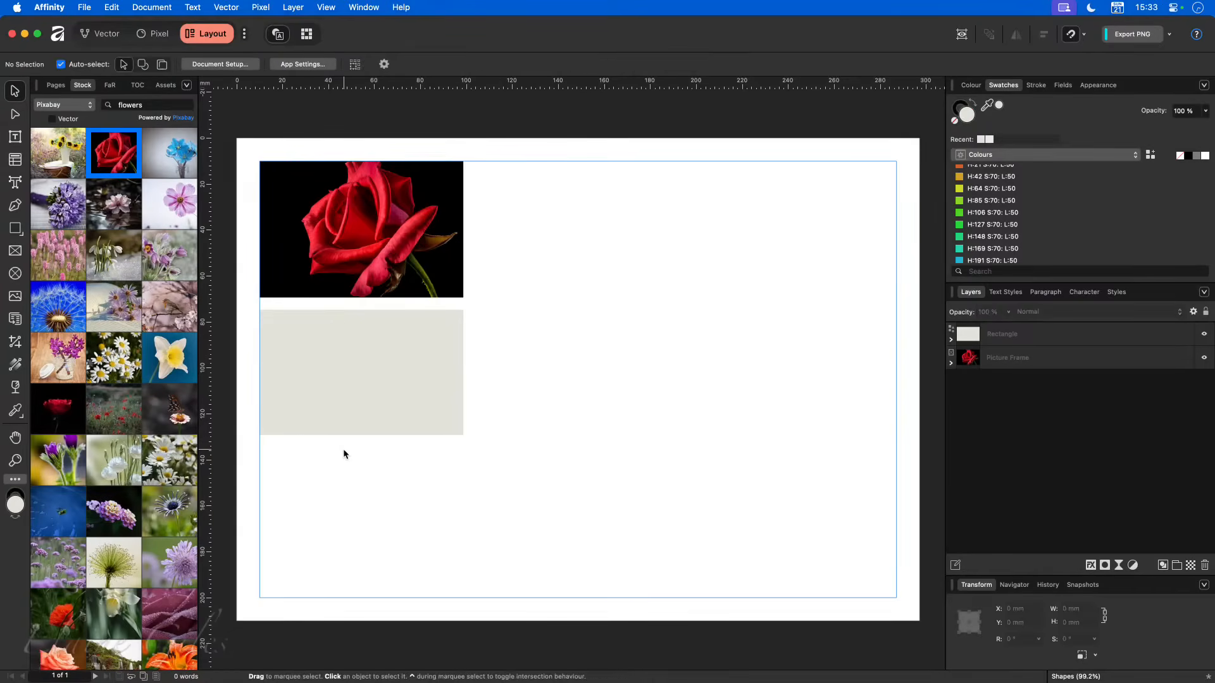
left_click(345, 416)
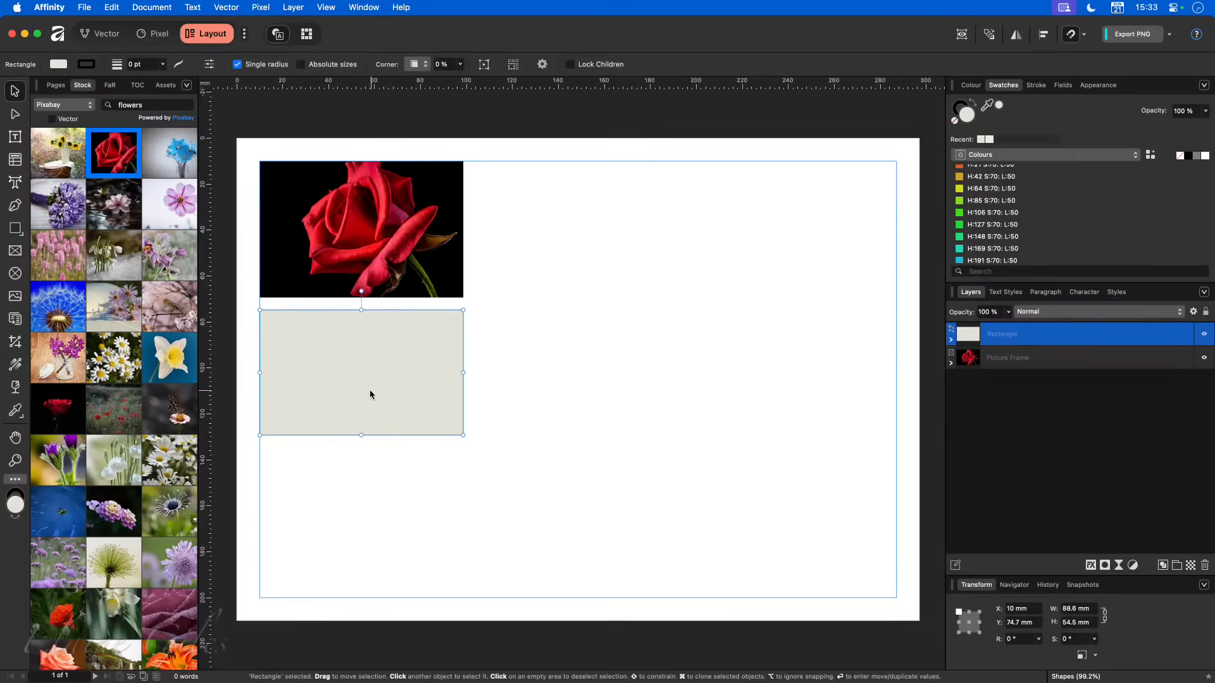
mouse_move(370, 394)
left_mouse_down()
mouse_move(489, 415)
mouse_move(707, 410)
mouse_move(724, 309)
mouse_move(732, 436)
mouse_move(361, 392)
left_mouse_up()
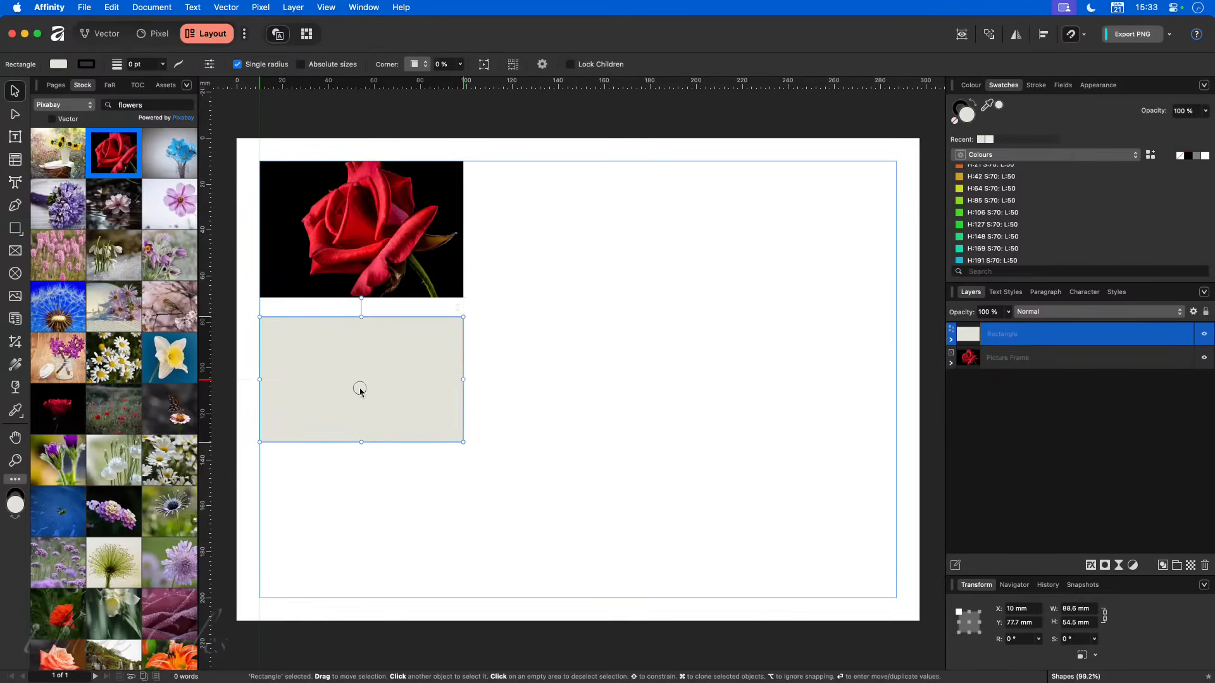
- Reposition and shrink the rose image nested in the rectangle so that it matches the rectangle's width
left_click(950, 339)
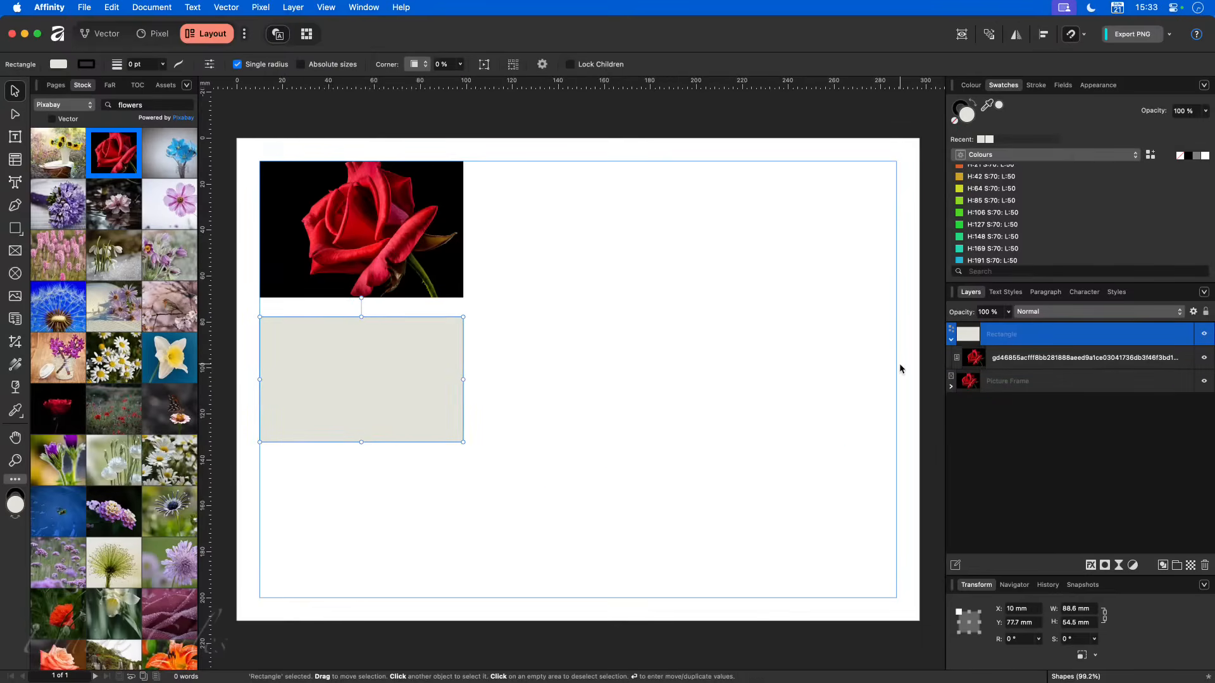
left_click(1057, 356)
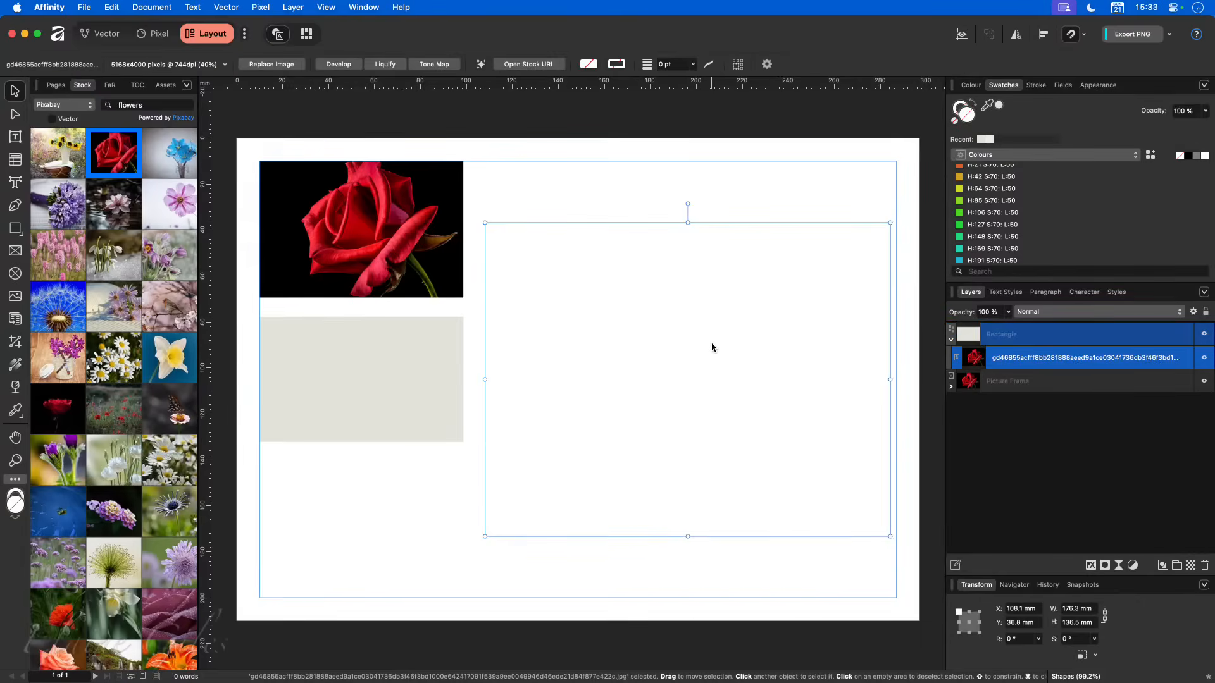
left_click_drag(713, 345, 400, 373)
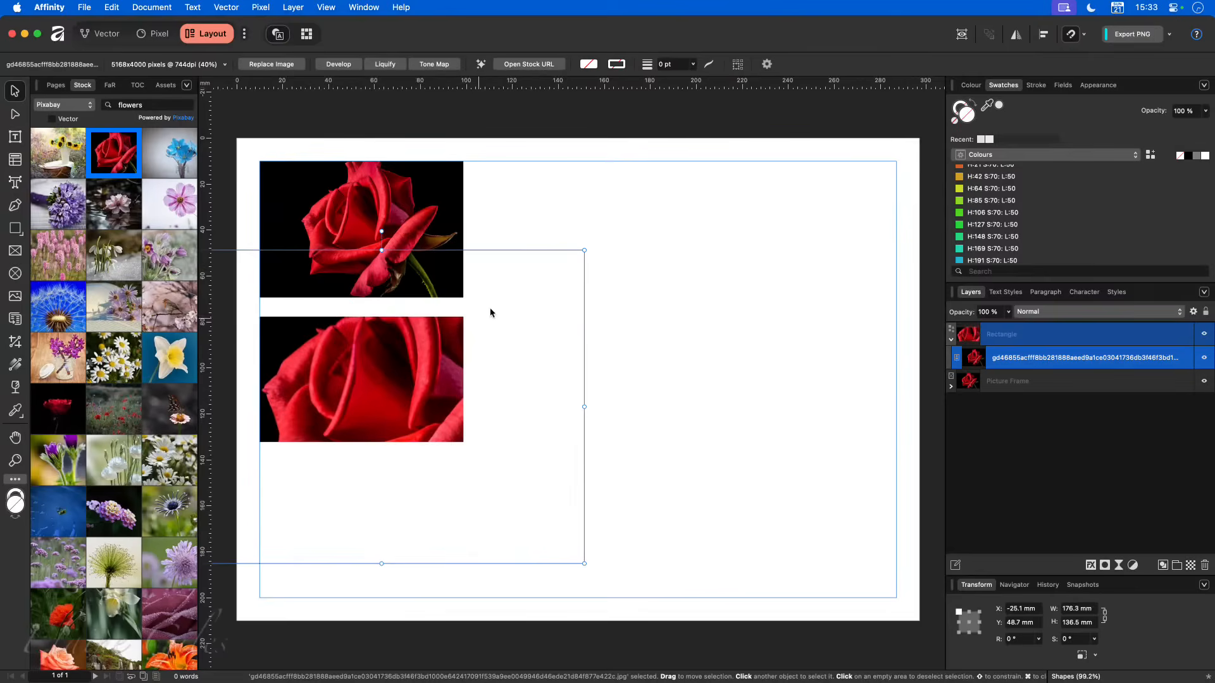
left_click_drag(584, 250, 489, 303)
left_click_drag(324, 410, 394, 389)
left_click_drag(574, 566, 463, 475)
left_click_drag(387, 412, 387, 389)
left_click(624, 418)
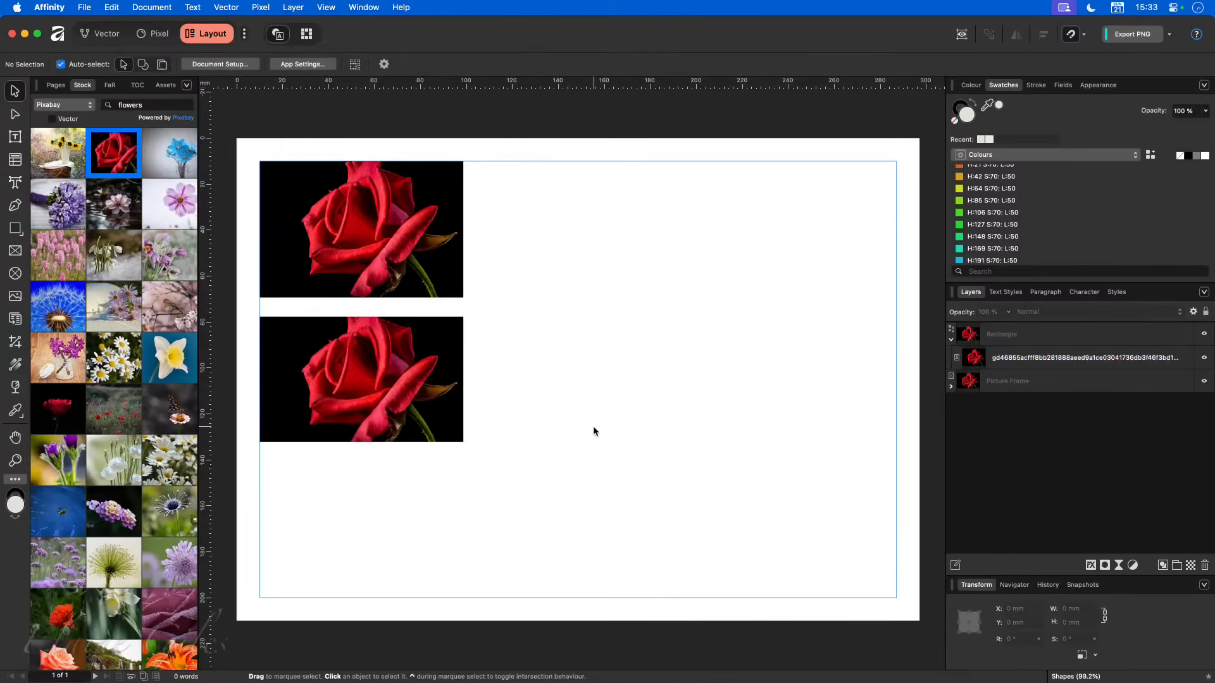
- Enlarge the rose image inside the rectangle to about 98 × 76 mm, and move the rectangle up beside the picture frame
left_click(451, 410)
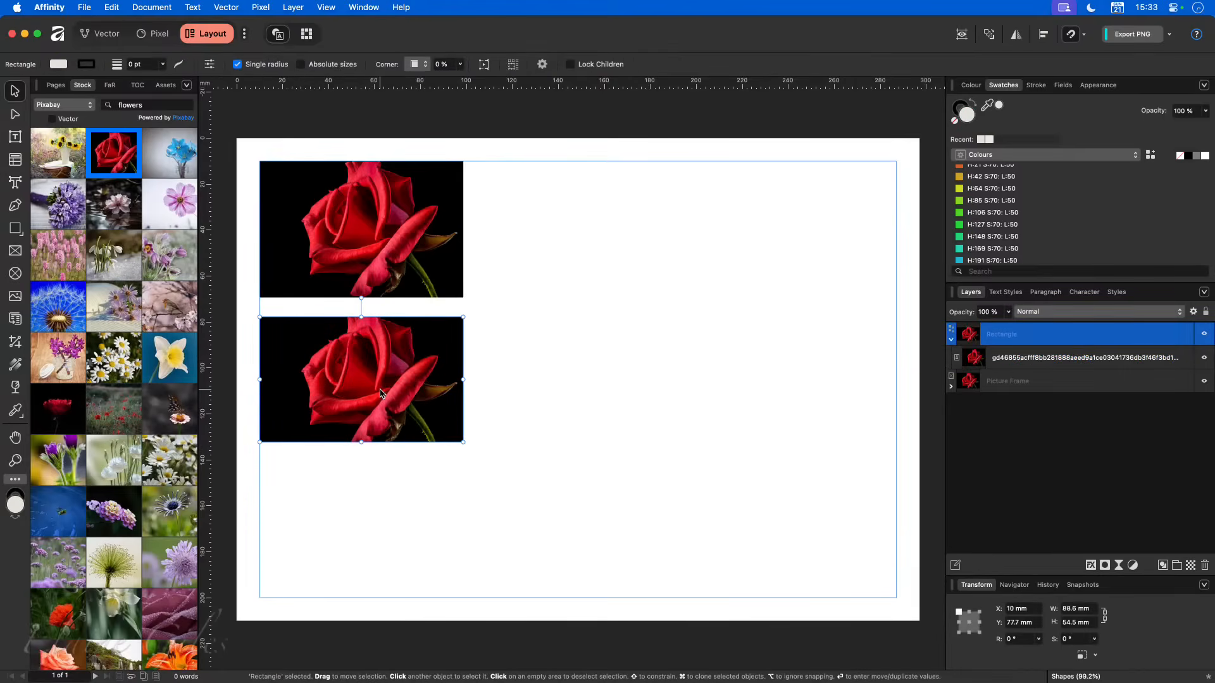
left_click(952, 341)
left_click(1073, 359)
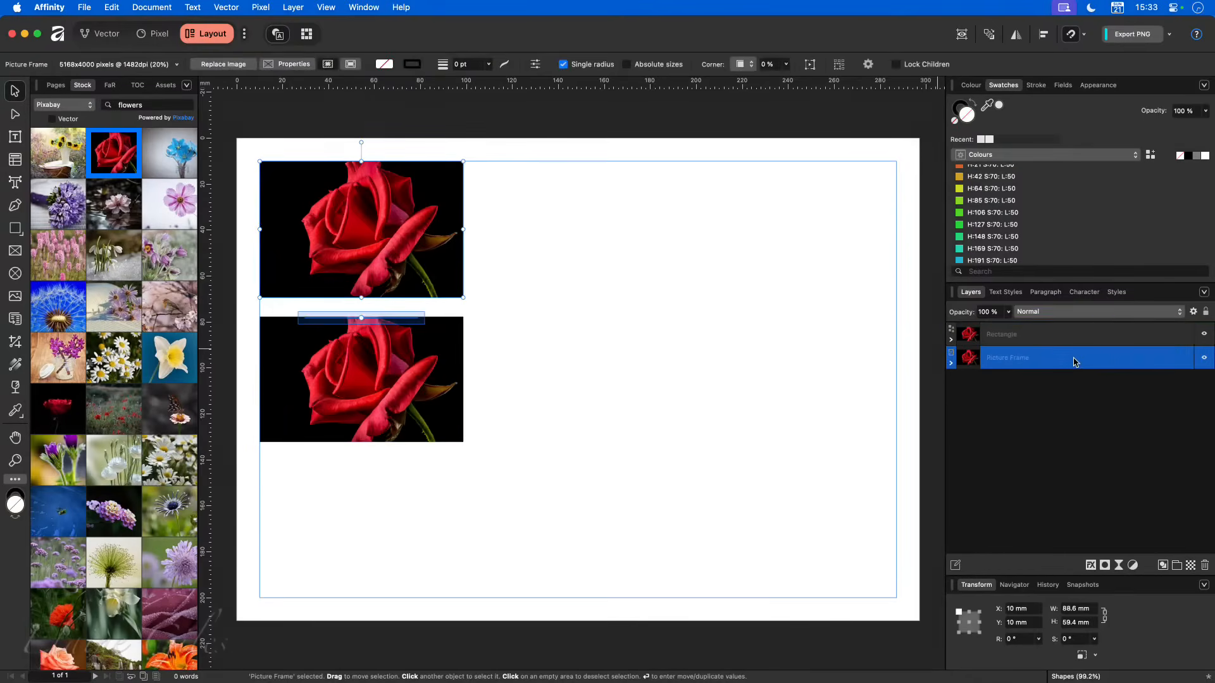
left_click(951, 340)
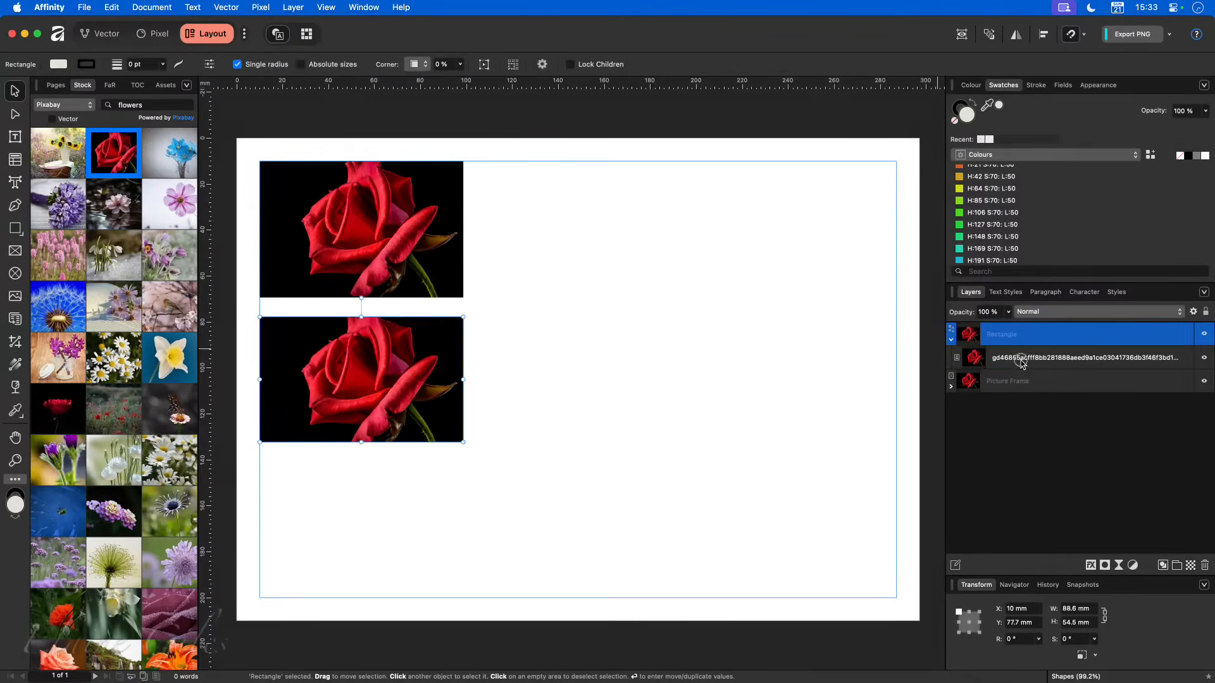
left_click(1006, 360)
left_click_drag(462, 458, 488, 479)
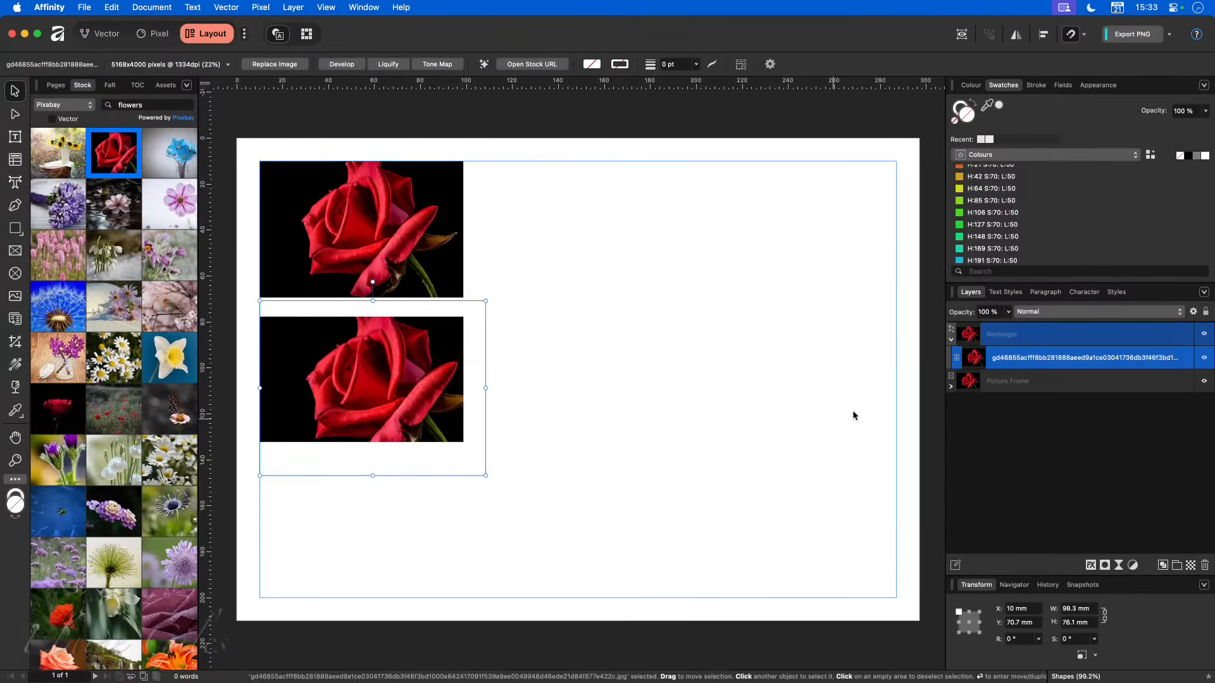
left_click(1043, 379)
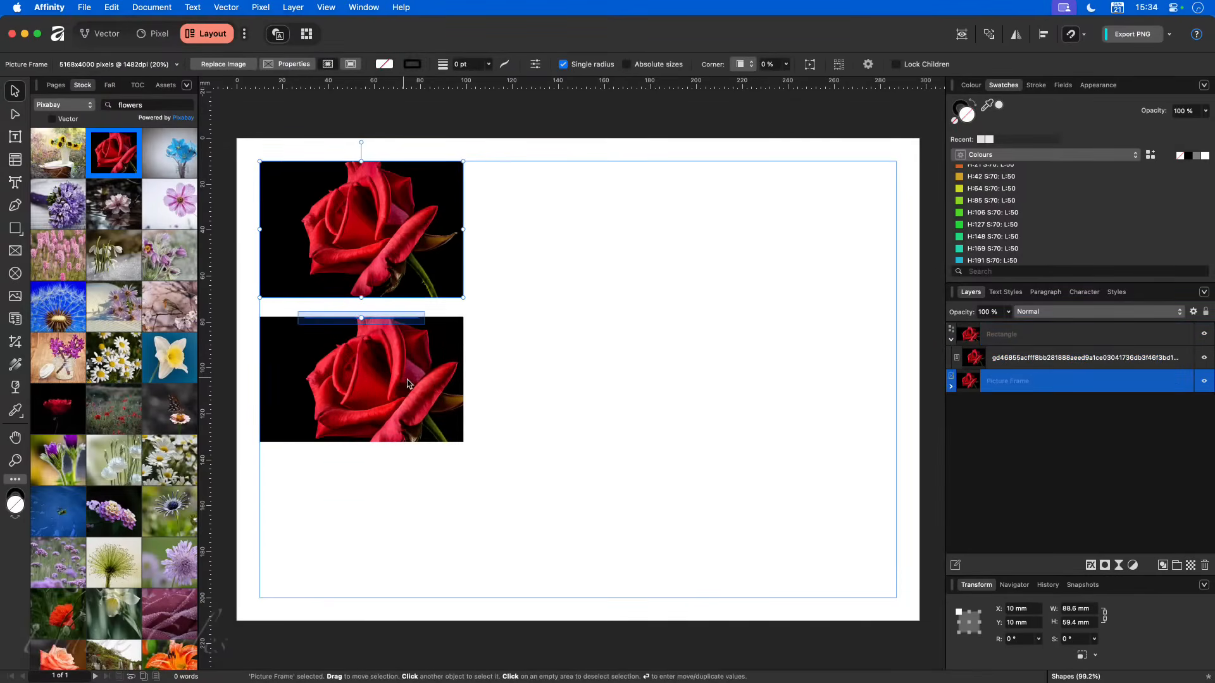
left_click_drag(404, 392, 681, 235)
- Try out scaling and rotating on the picture frame that holds the rose
left_click(355, 222)
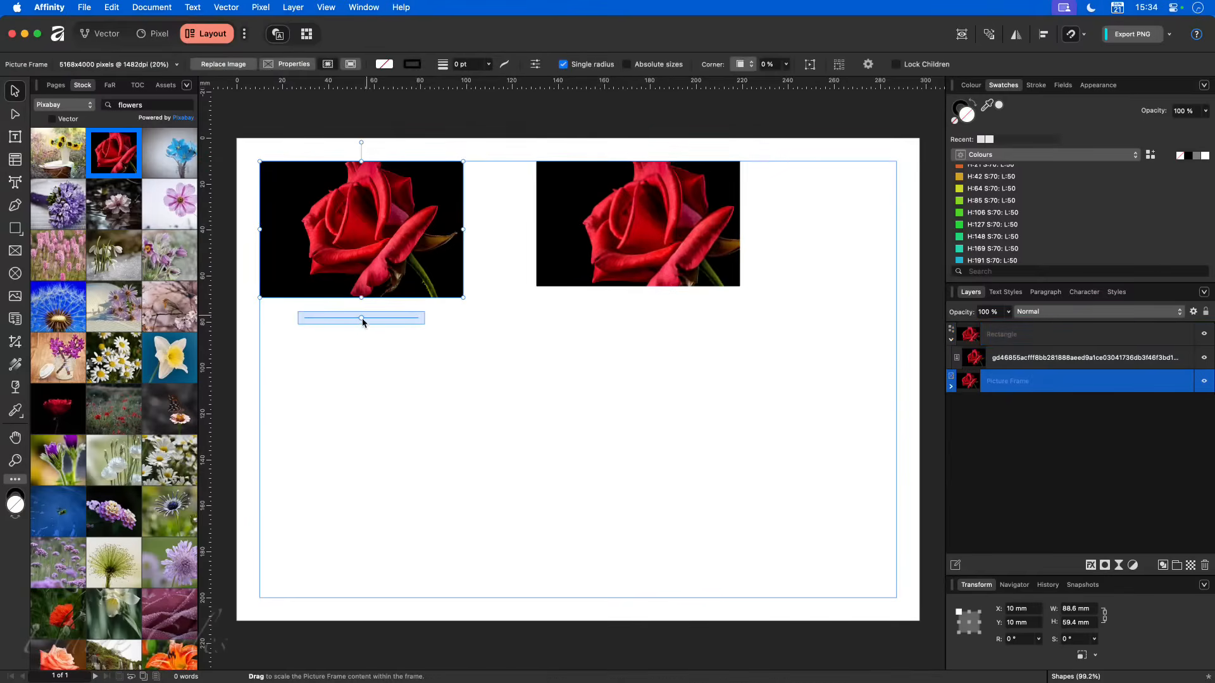
mouse_move(361, 321)
left_mouse_down()
mouse_move(396, 326)
mouse_move(364, 328)
left_mouse_up()
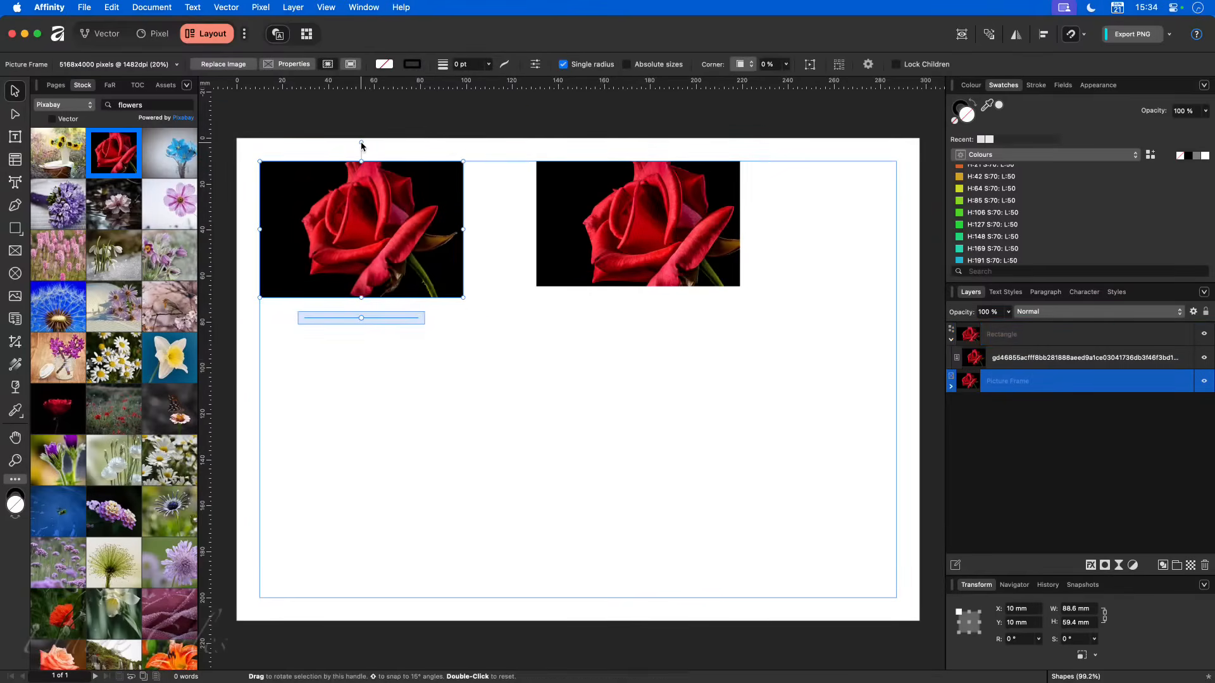
left_click_drag(361, 144, 364, 202)
left_click(515, 375)
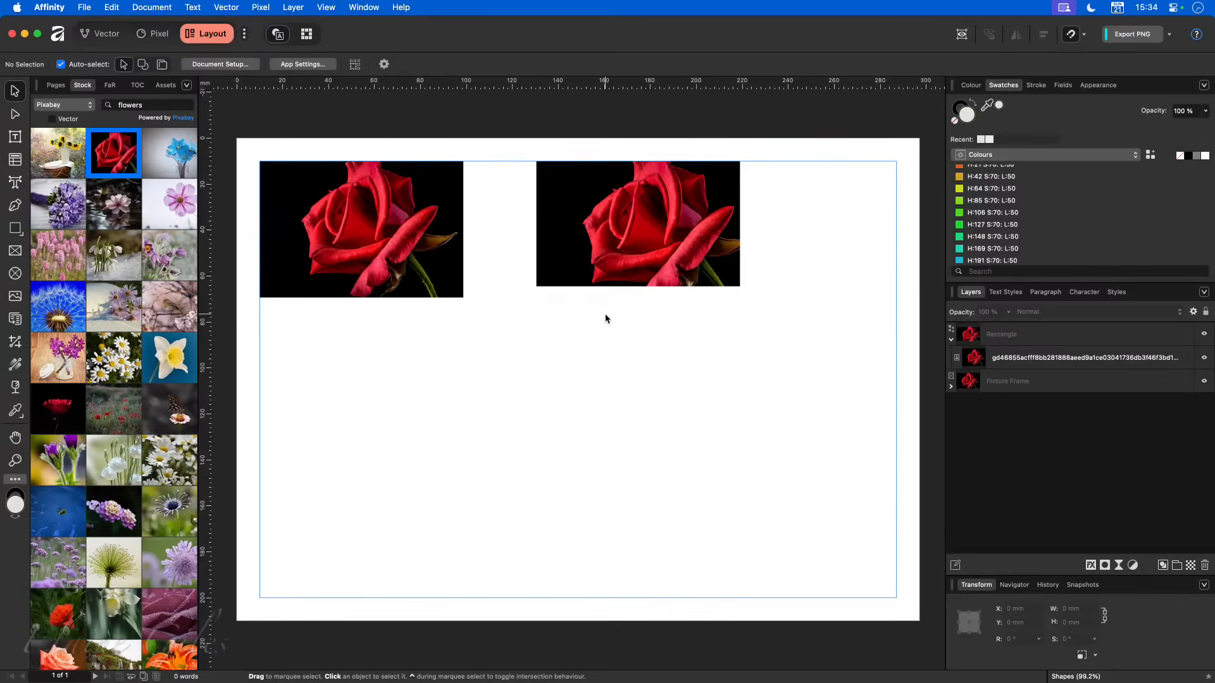
- Try a circular picture frame about 70 mm across below the roses, filled with the blue dandelion stock photo, and delete it again
left_click(16, 274)
left_click_drag(347, 337, 529, 475)
left_click_drag(57, 307, 435, 427)
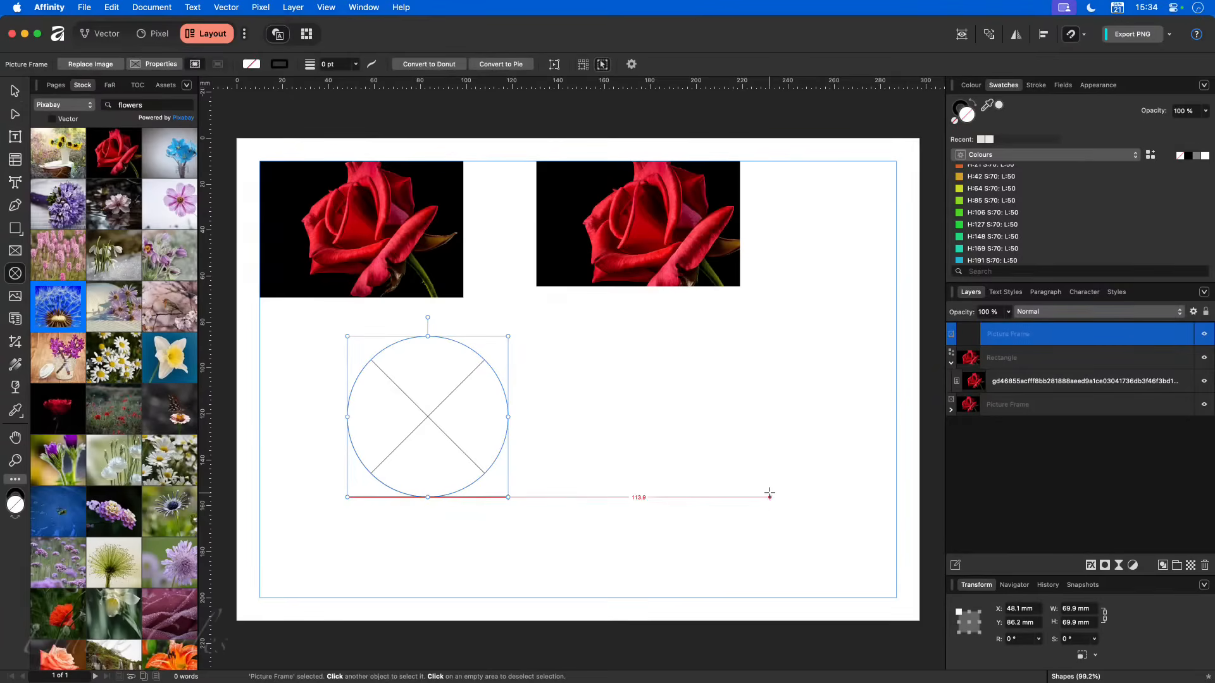
left_click(677, 442)
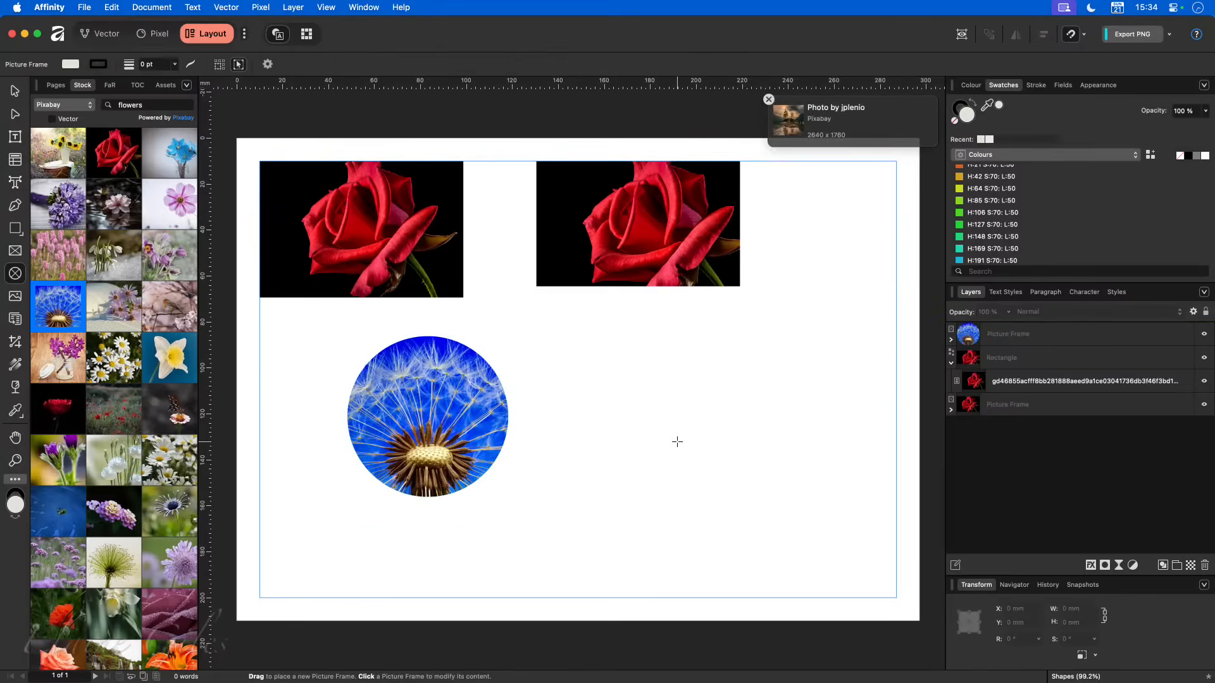
left_click(14, 92)
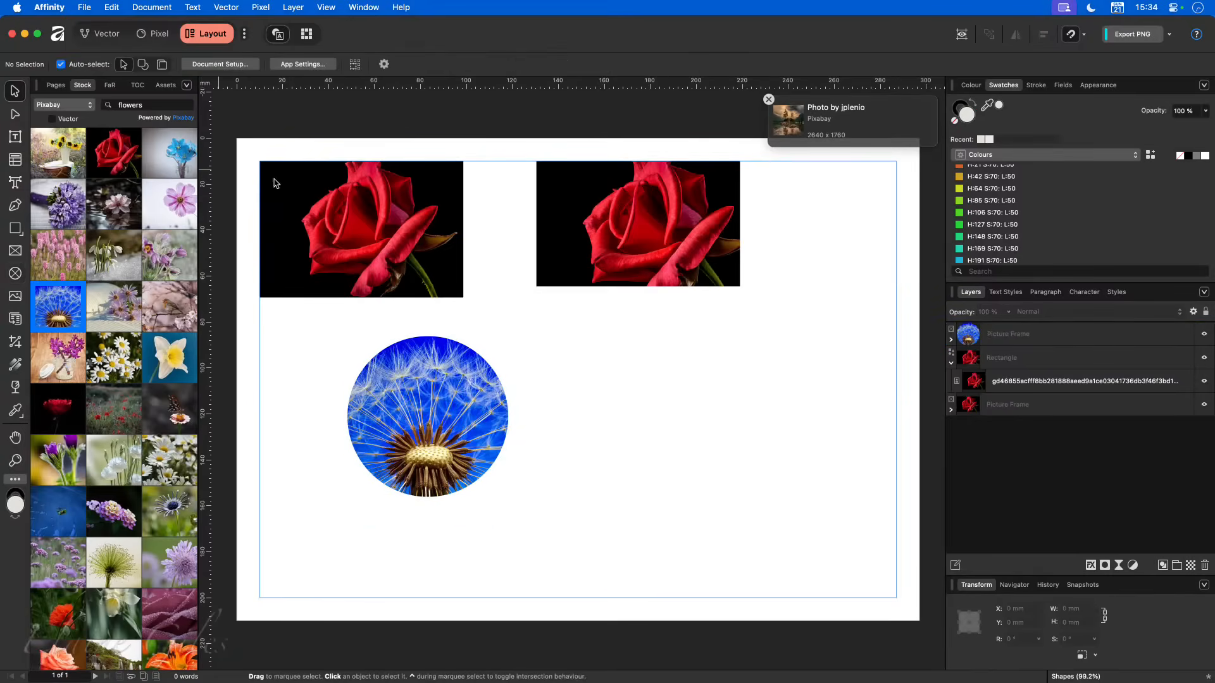
left_click(408, 410)
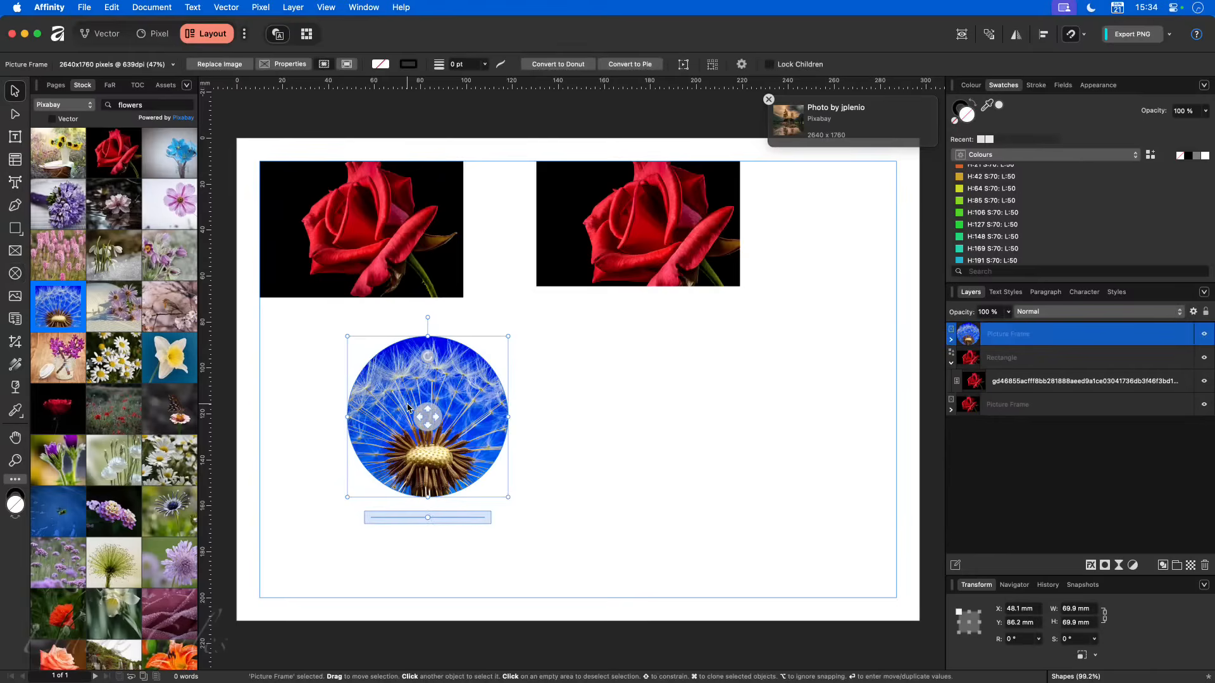
key("Delete")
- Move the rose-filled rectangle closer to the picture frame, to about X 104.2 mm along the upper margin
left_click_drag(620, 227, 560, 228)
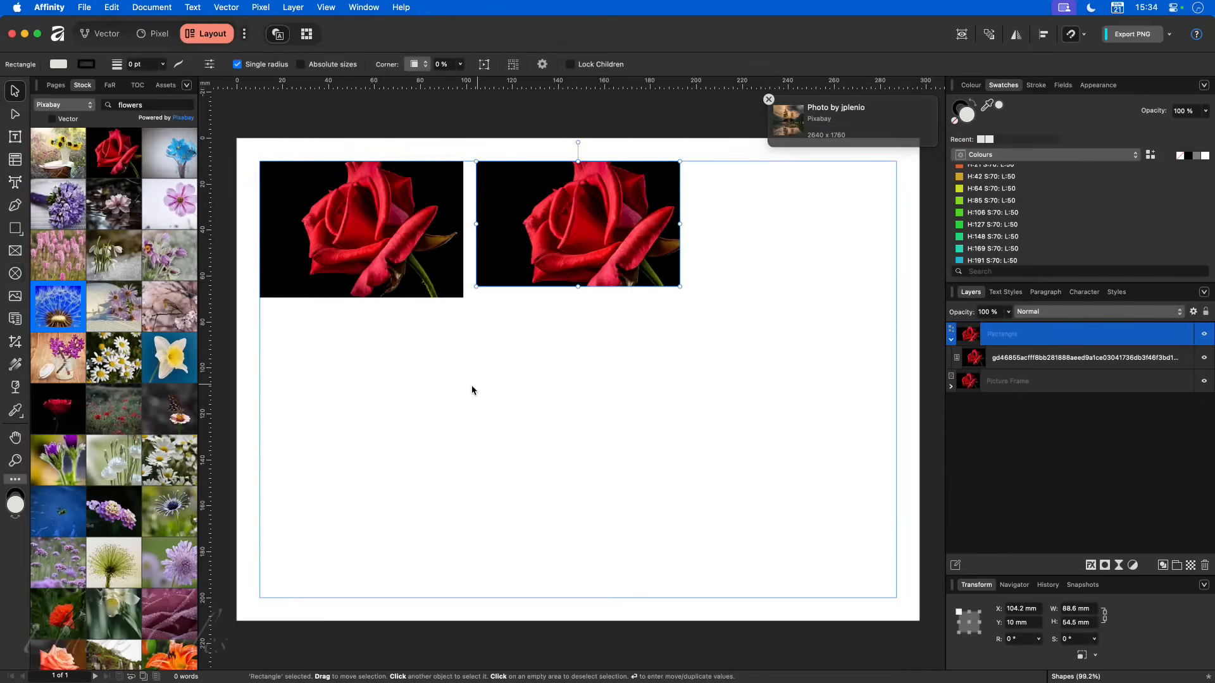
left_click(434, 400)
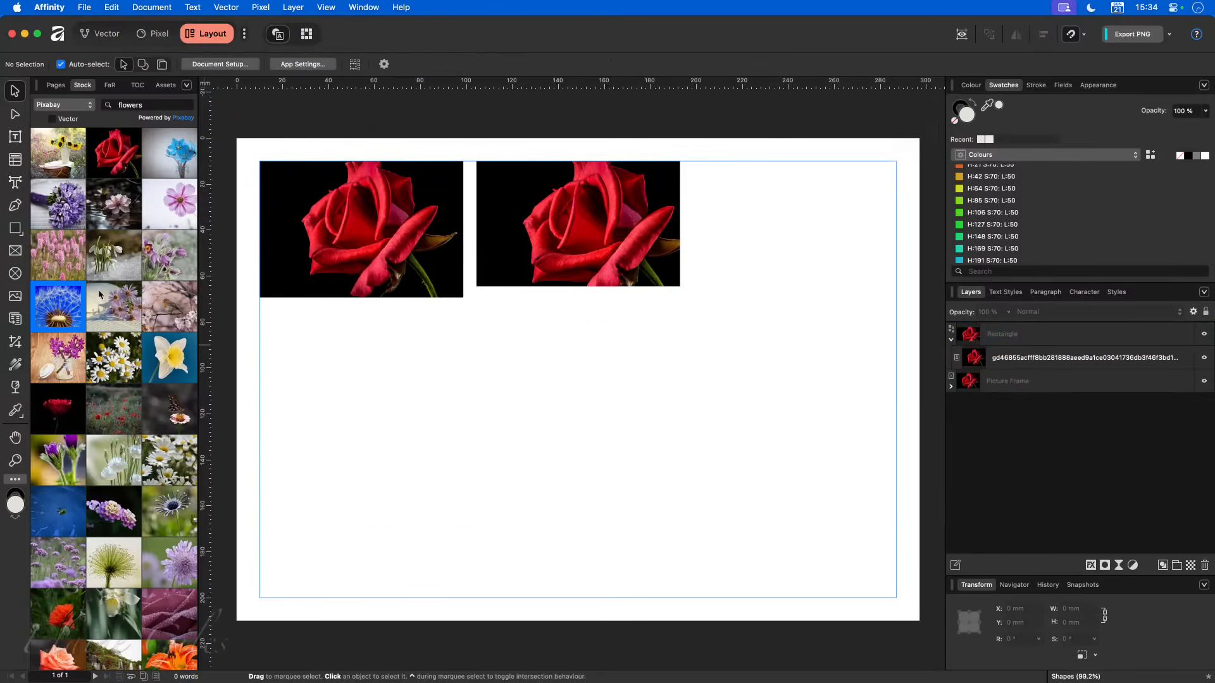
- Draw a rounded rectangle about 74 mm square below the first rose, with a single corner radius of 21%
left_click(21, 234)
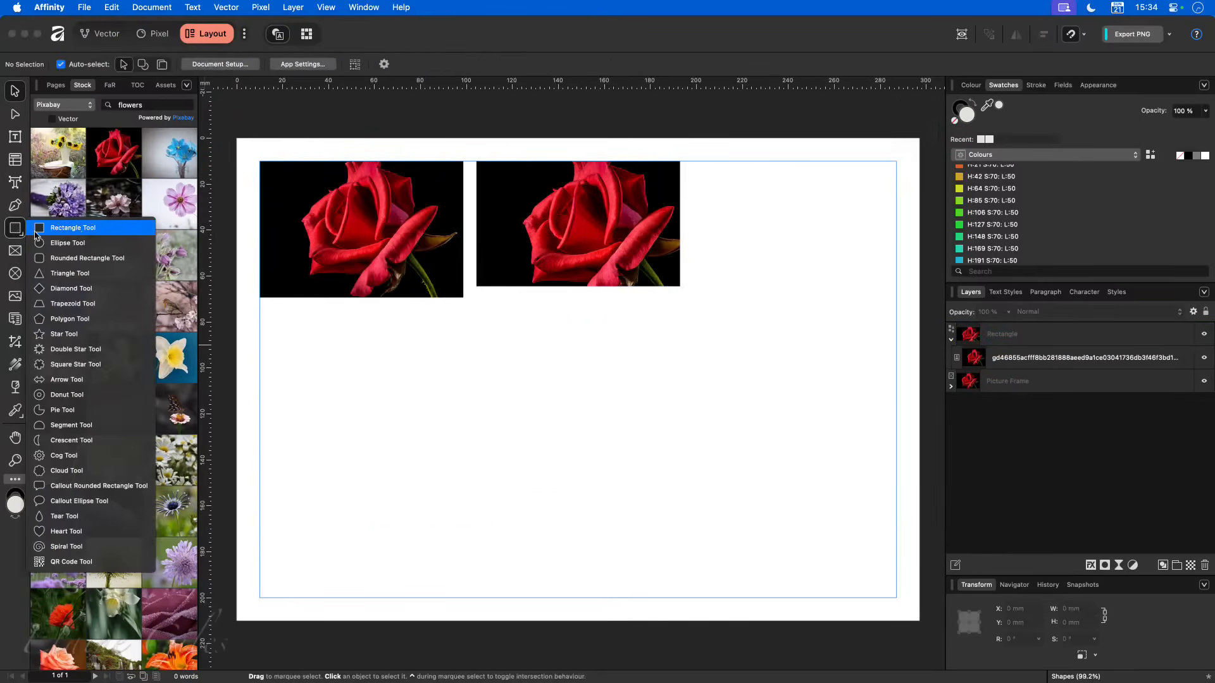
left_click(98, 258)
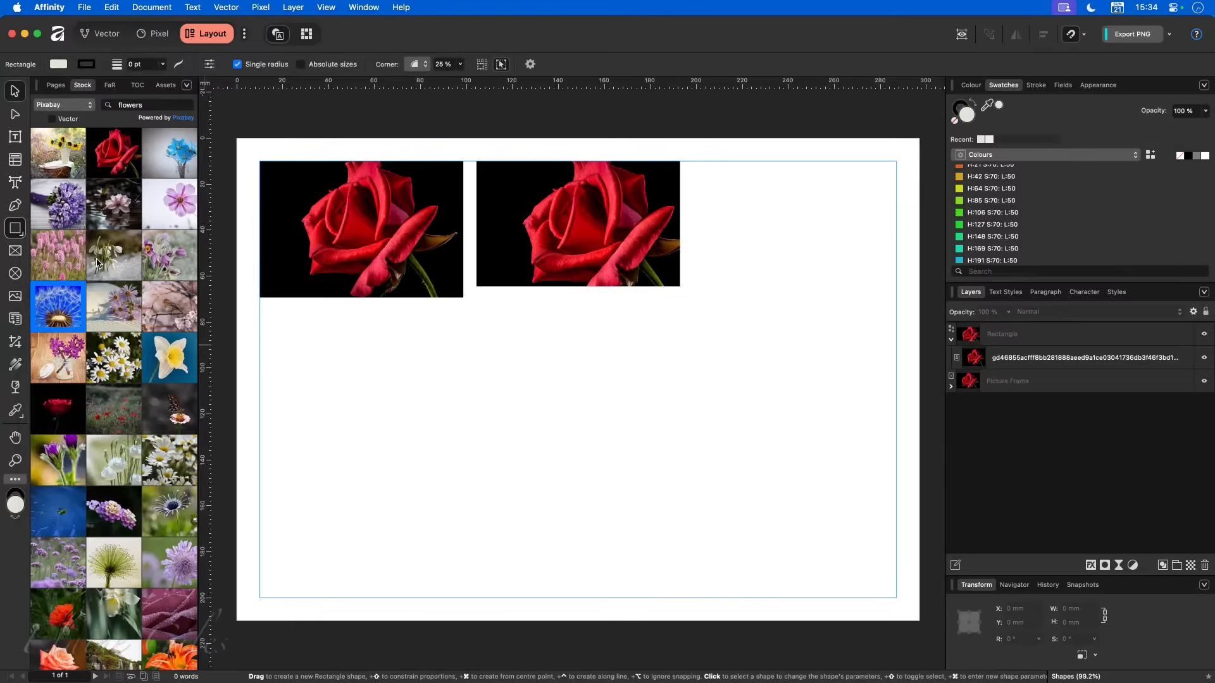
left_click_drag(294, 328, 510, 450)
mouse_move(306, 339)
left_mouse_down()
mouse_move(344, 369)
mouse_move(275, 329)
mouse_move(300, 343)
left_mouse_up()
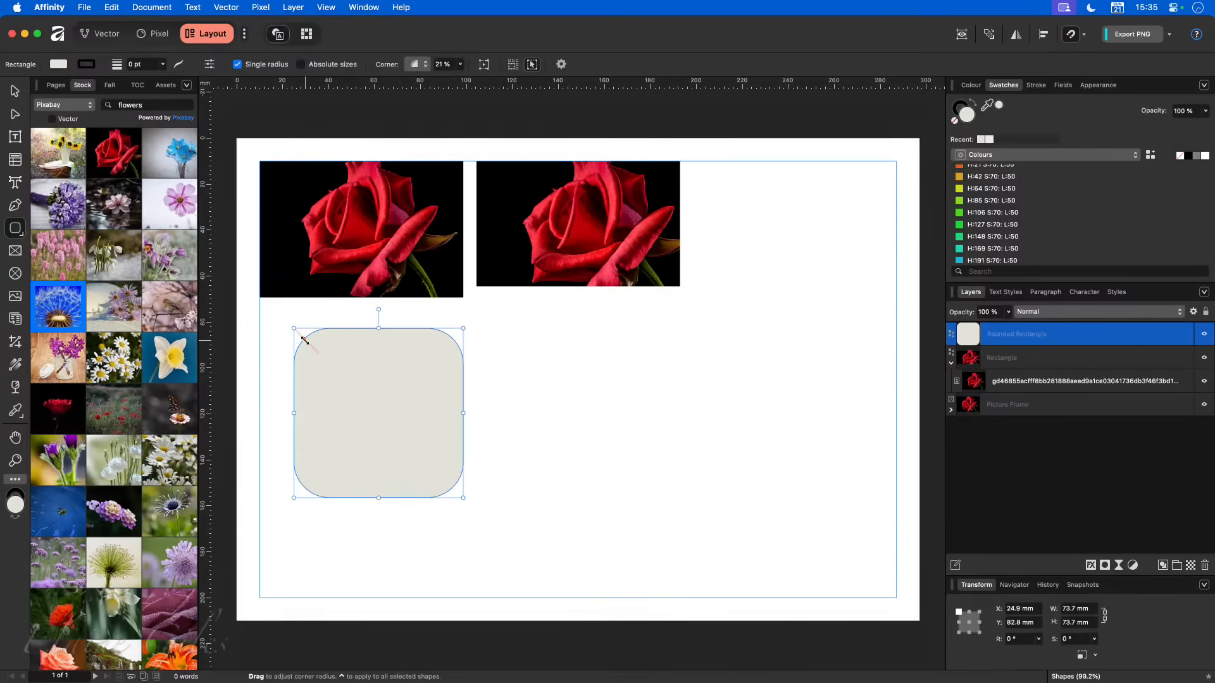
- Unlink the rounded rectangle's corner radii and set its bottom-left corner to 79% and its top-right corner to 0%
left_click(238, 64)
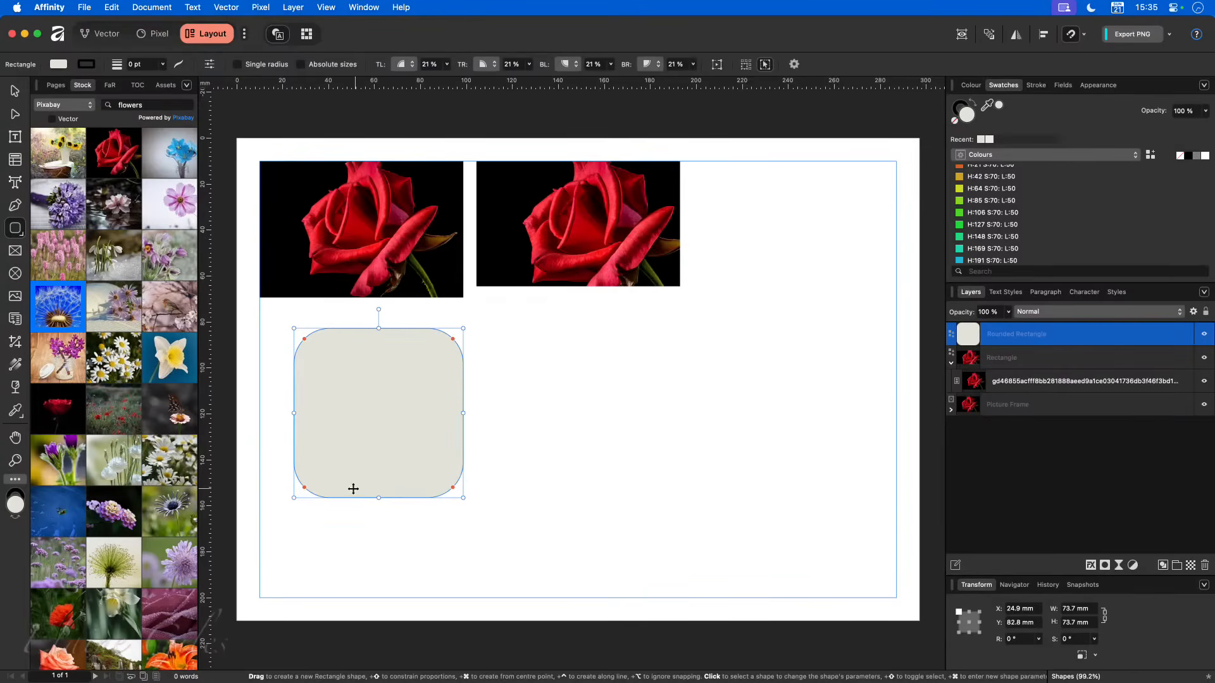
left_click_drag(304, 487, 355, 443)
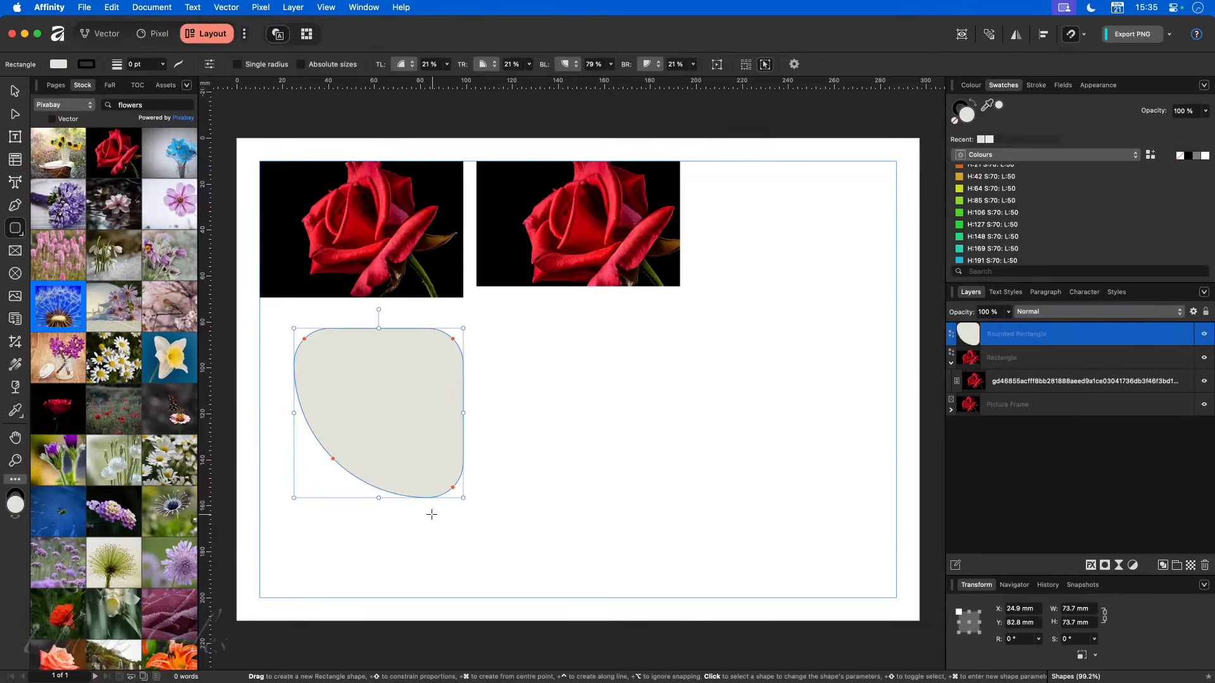
left_click_drag(453, 339, 468, 328)
- Move the asymmetrically rounded rectangle into the upper-right corner of the page margins
left_click(507, 455)
key("v")
left_click(376, 403)
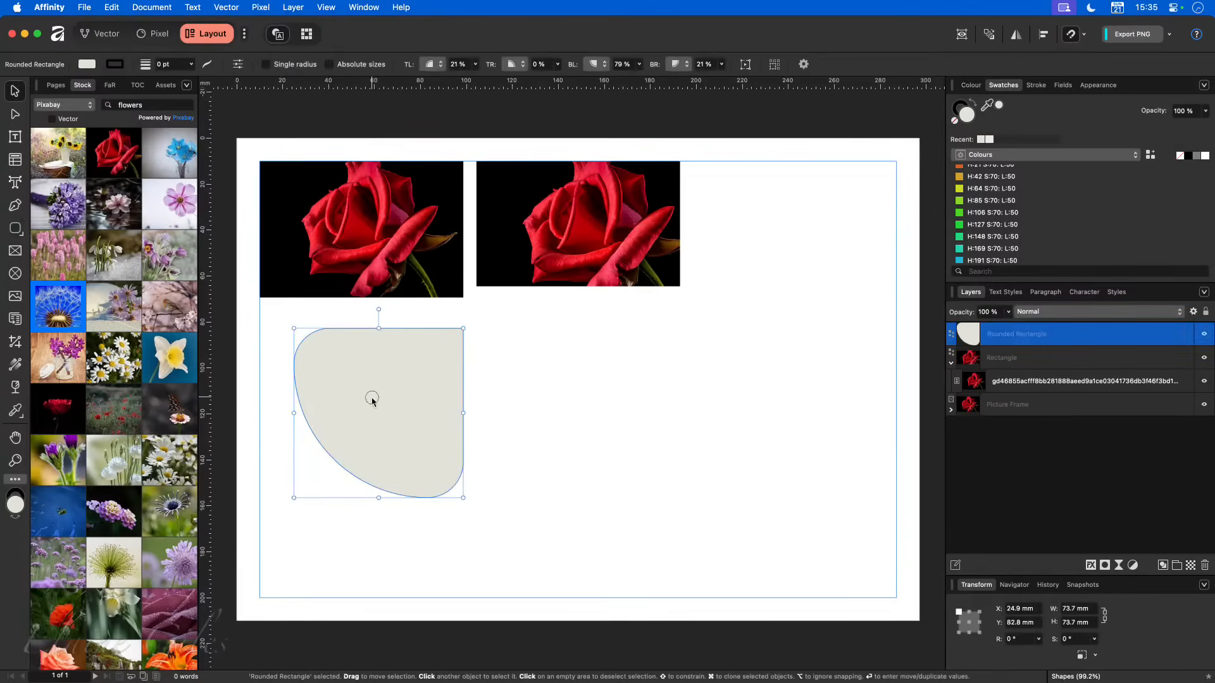
left_click_drag(373, 402, 806, 233)
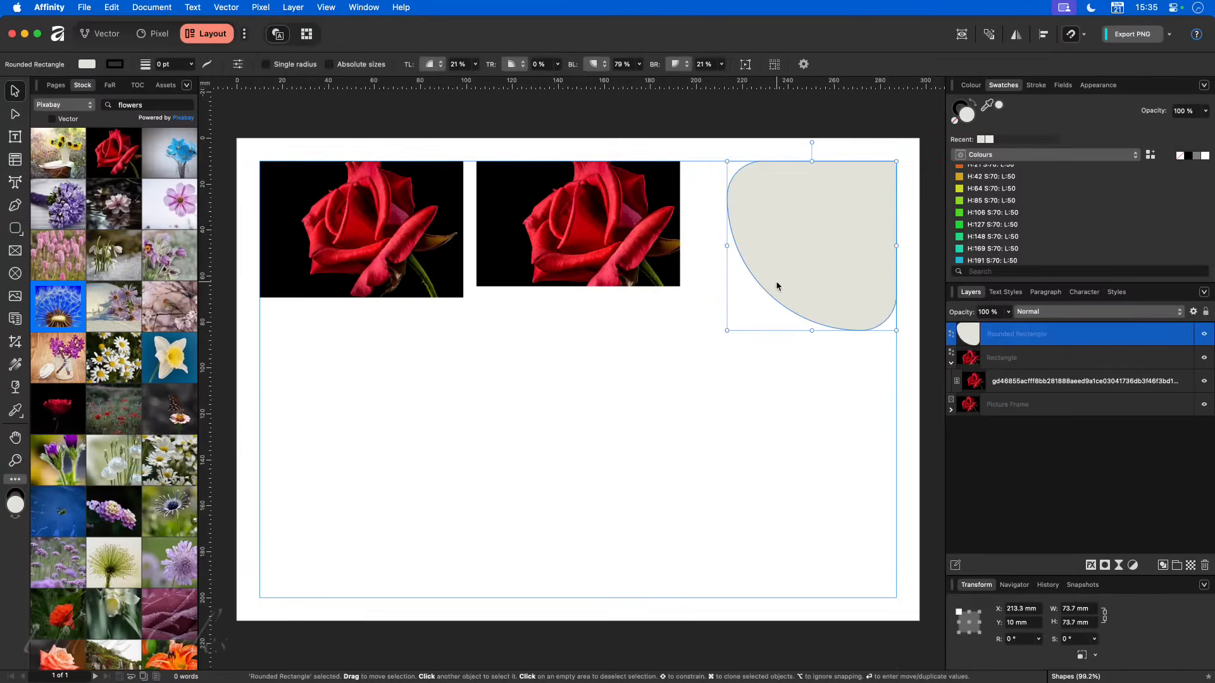
- Draw a second rounded rectangle about 125 × 66 mm with a single 50% corner radius, and place it in the margins' lower-right corner
left_click(15, 228)
left_click_drag(333, 353, 619, 503)
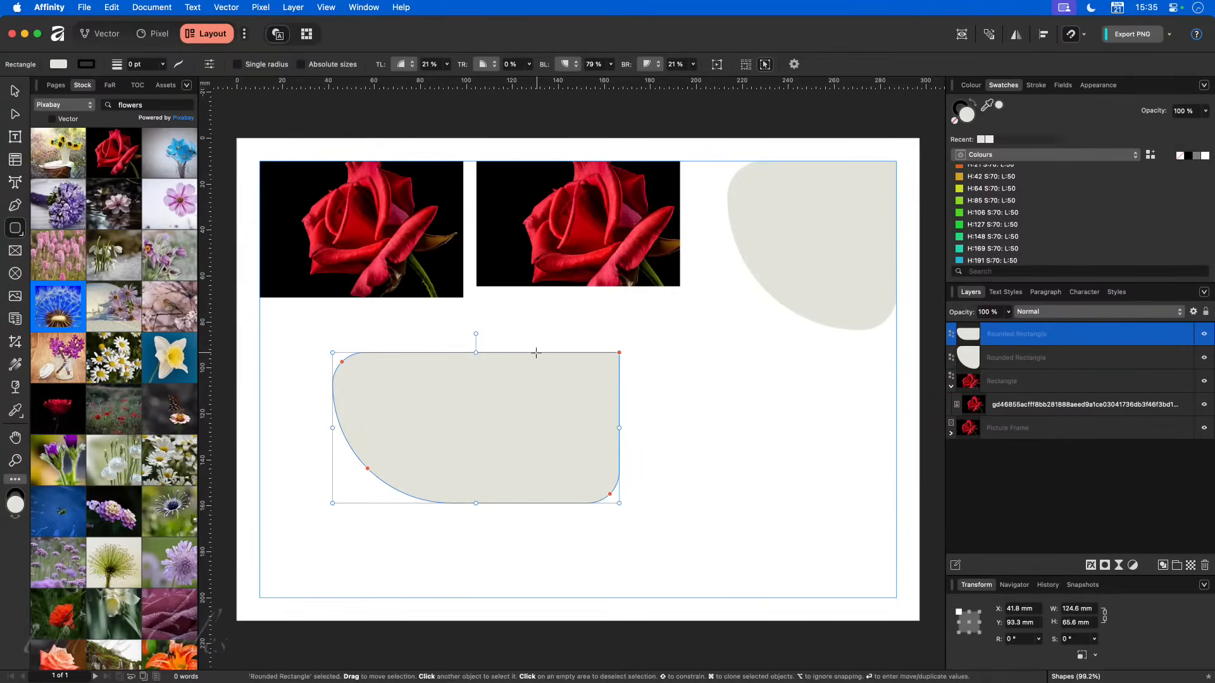
left_click_drag(366, 469, 338, 495)
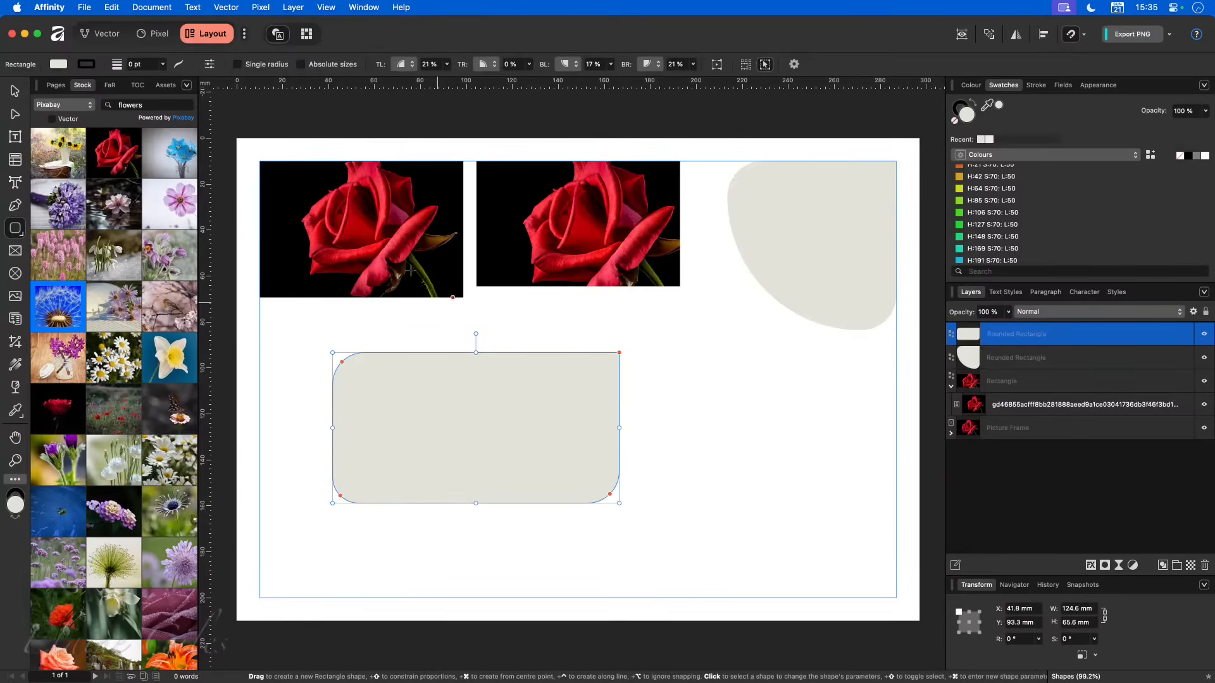
left_click(238, 64)
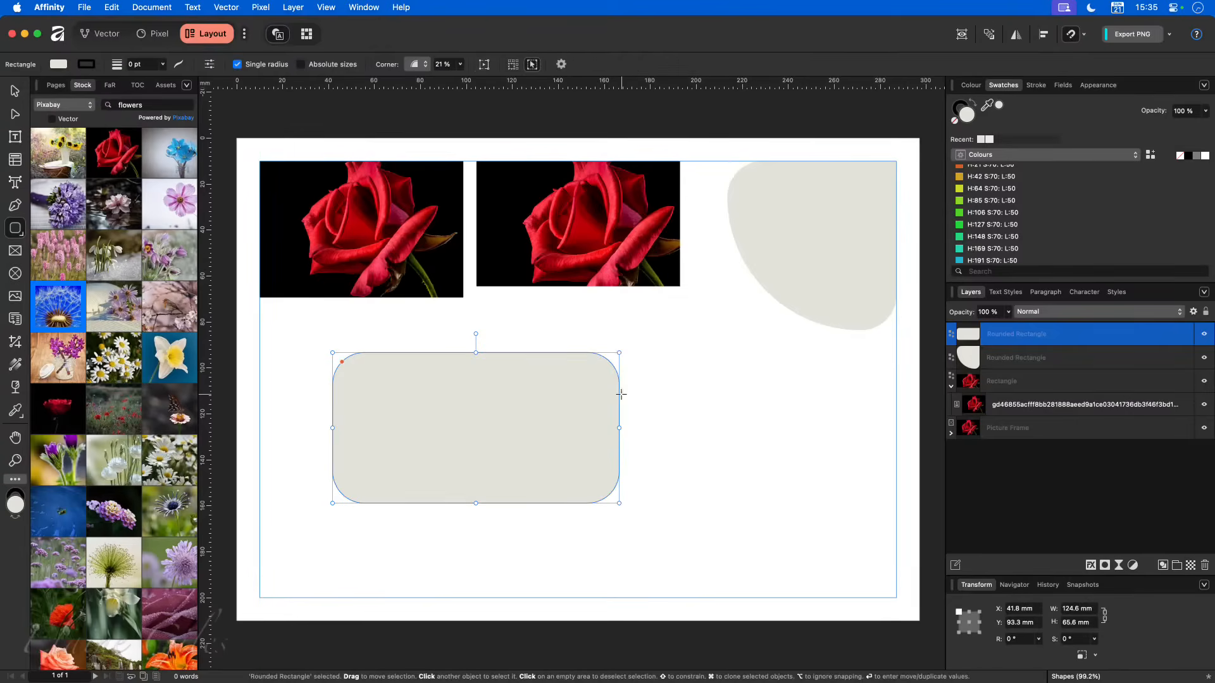
left_click_drag(342, 362, 348, 379)
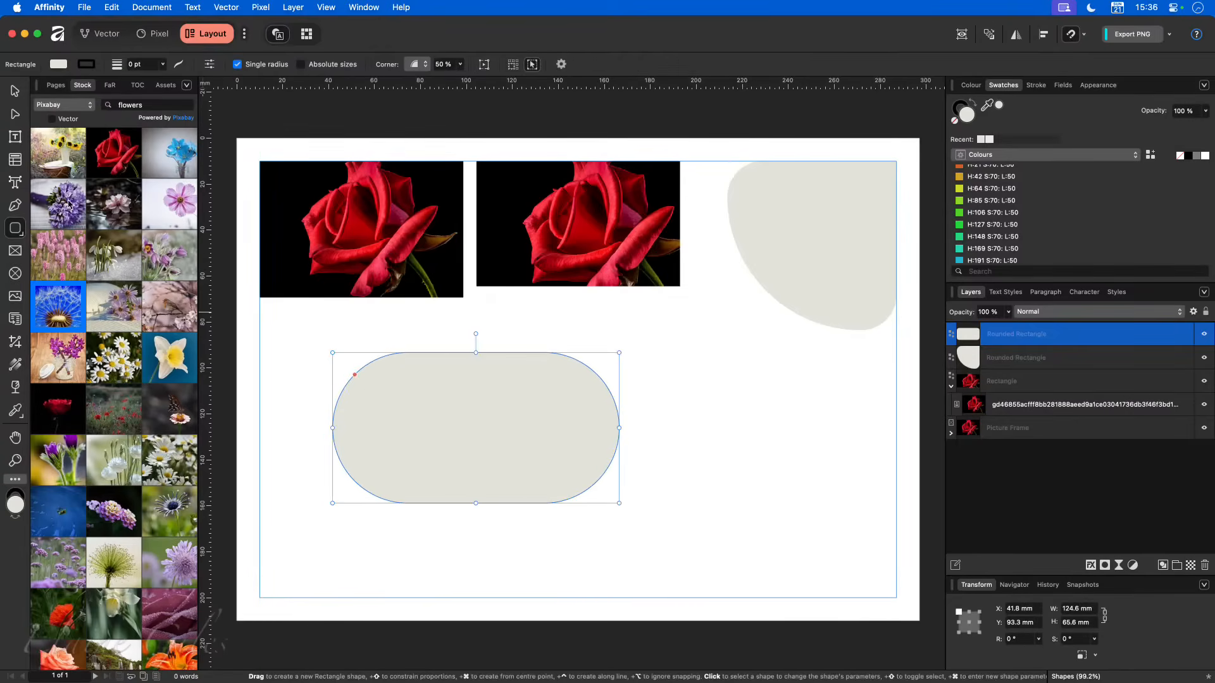
left_click(15, 90)
left_click_drag(486, 404, 760, 495)
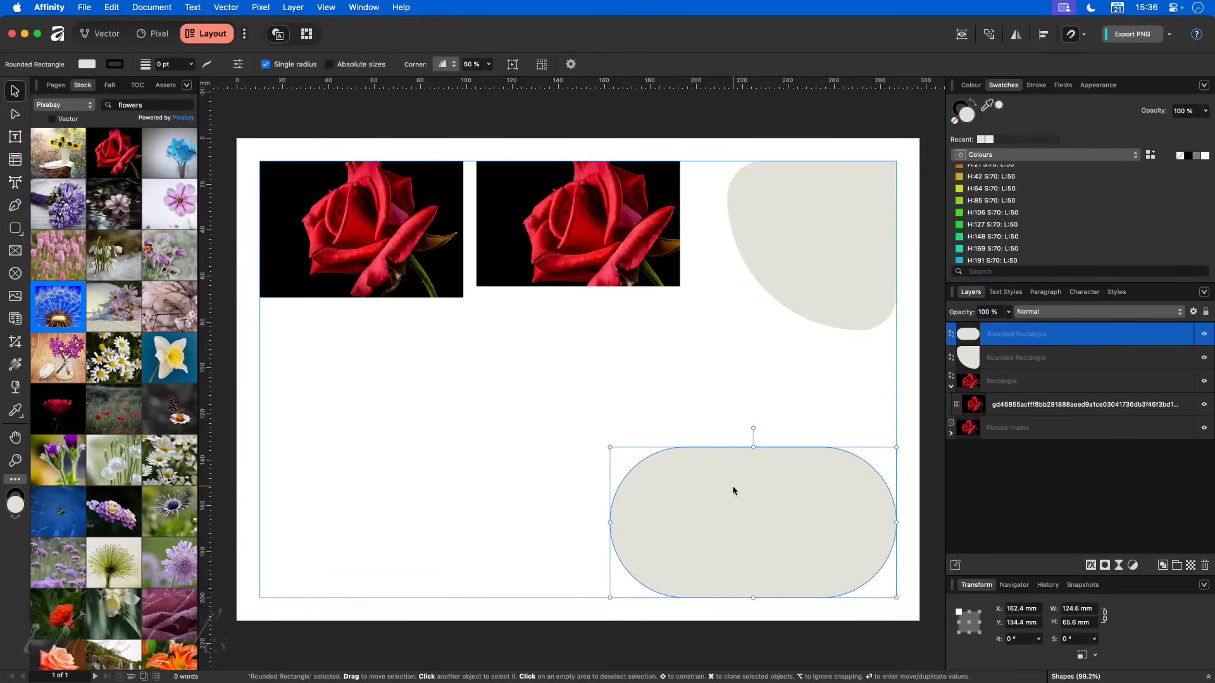
- Draw a five-sided polygon about 100 × 100 mm and align it to the lower-left corner of the page margins
left_click(22, 234)
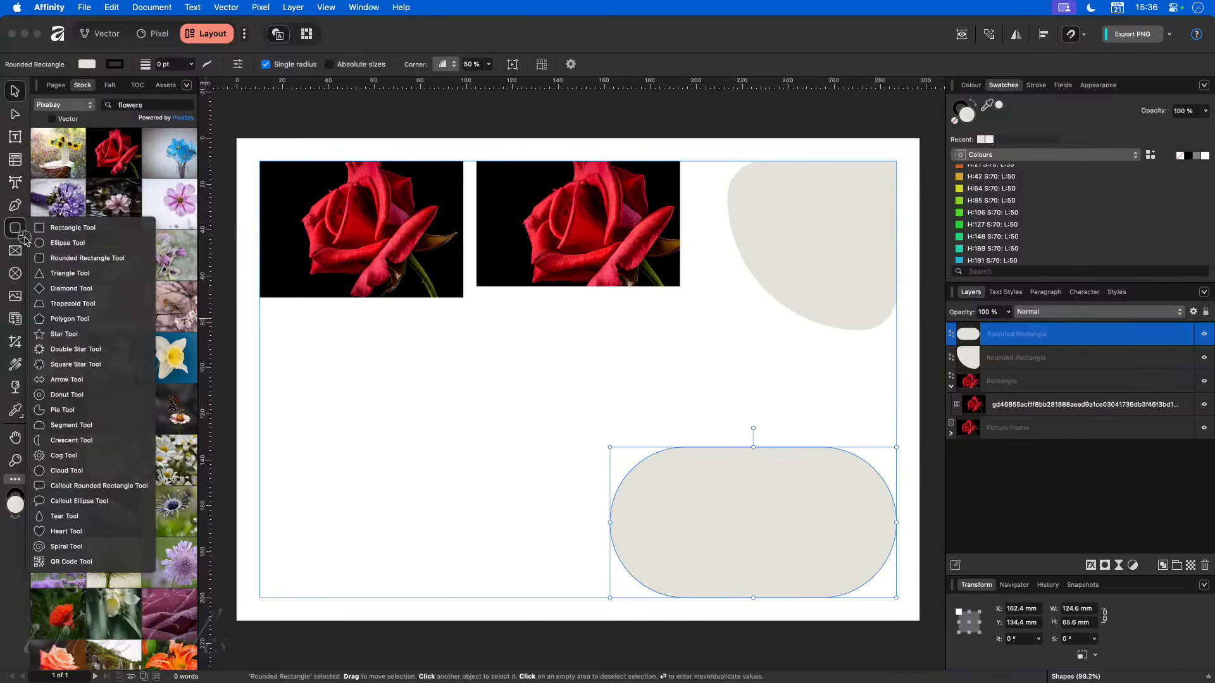
left_click(70, 319)
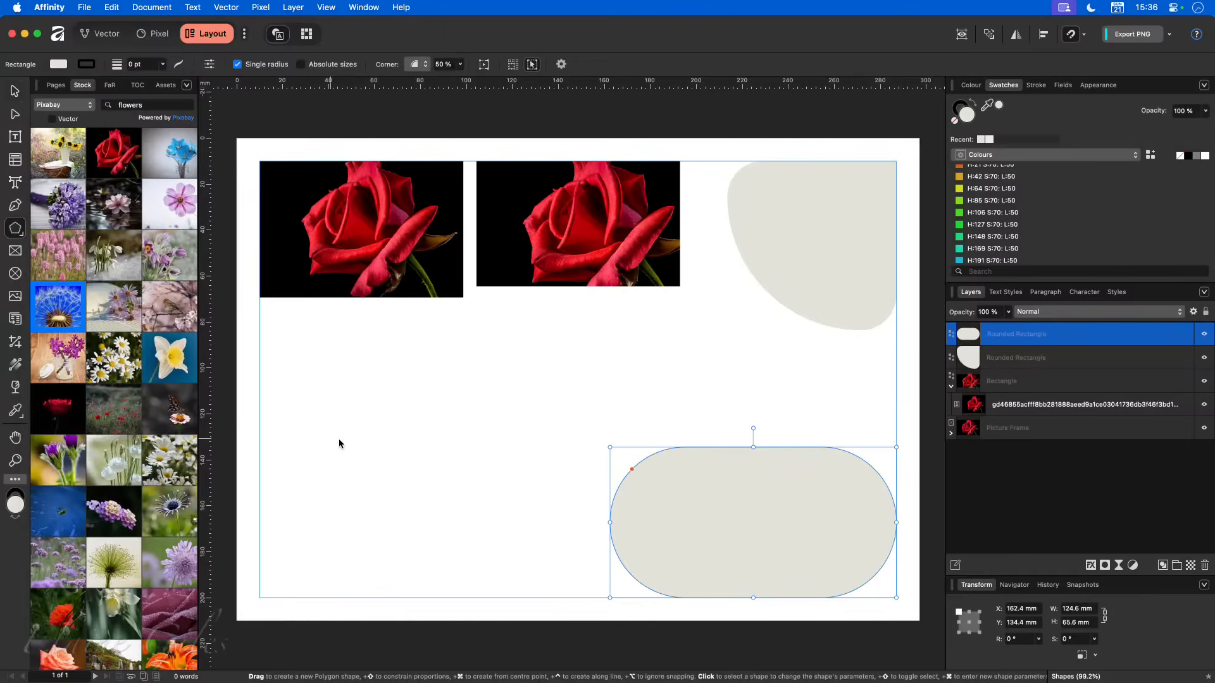
left_click_drag(321, 391, 552, 621)
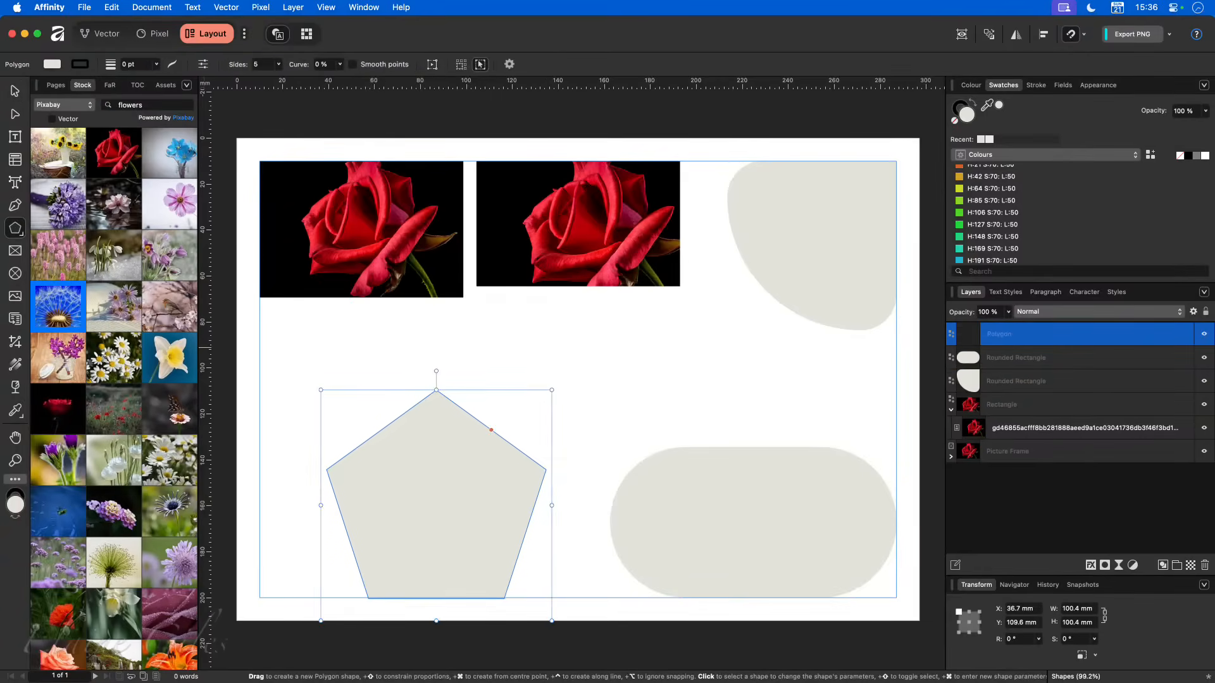
left_click(15, 93)
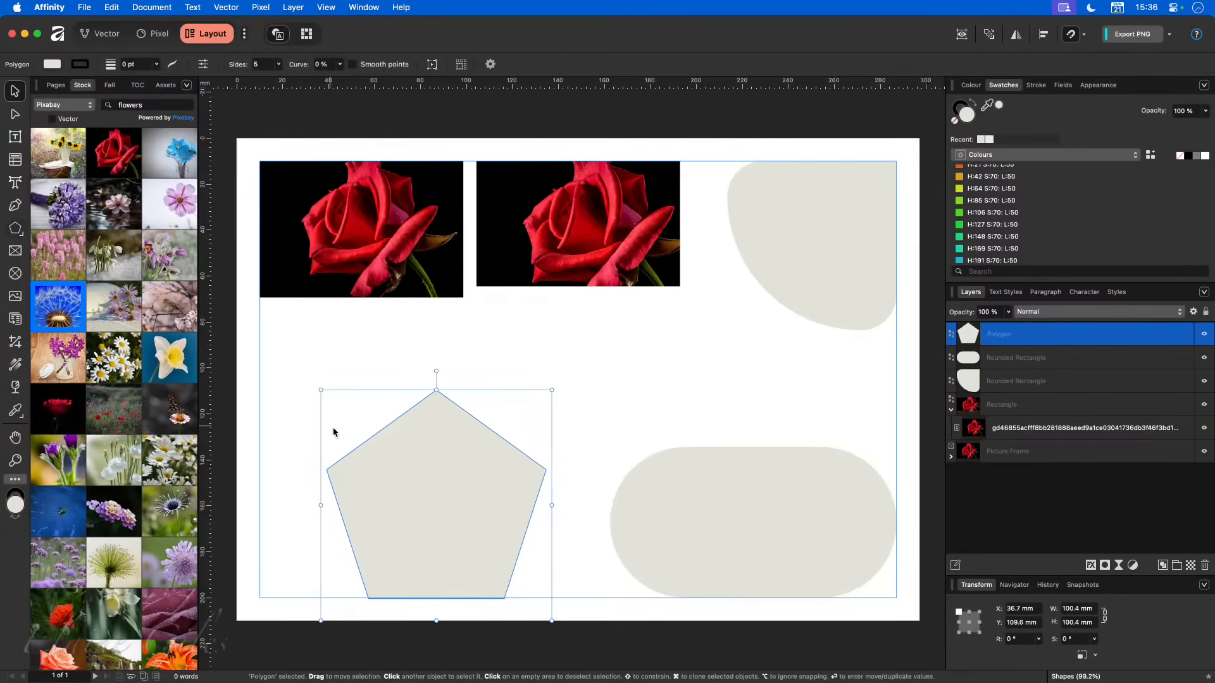
left_click_drag(433, 471, 366, 475)
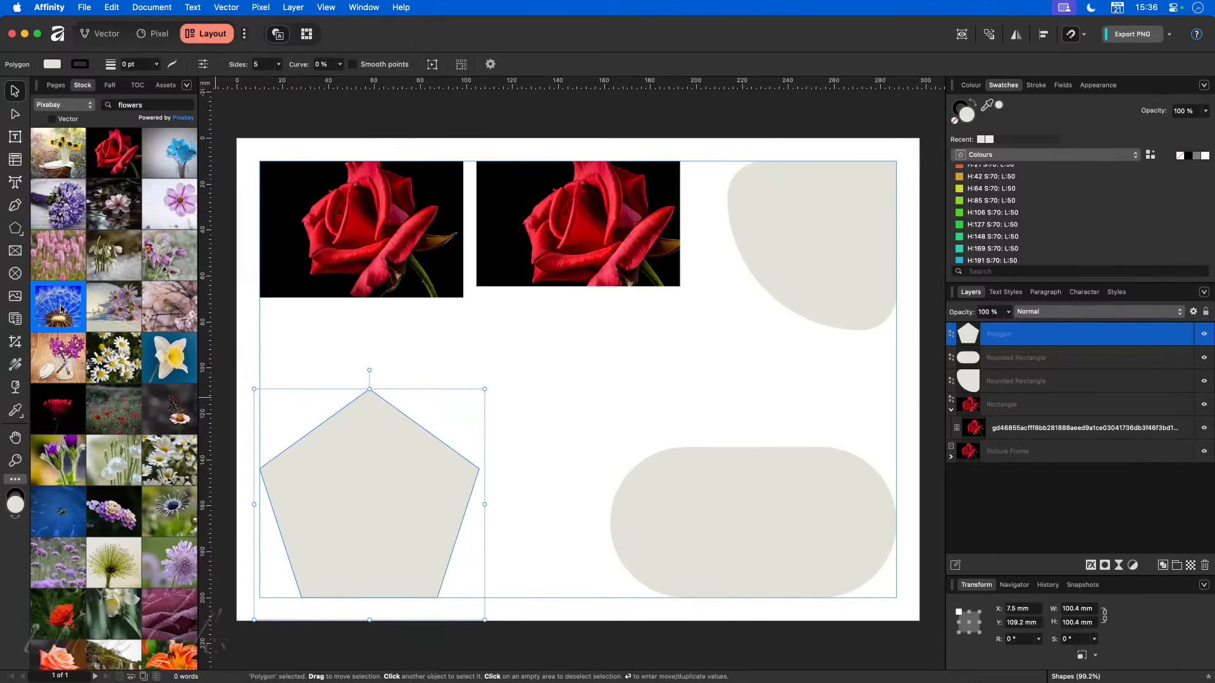
- Try nesting the blue dandelion stock photo in the pentagon, scaled to about 141 × 94 mm, and delete the photo again
left_click_drag(60, 308, 538, 480)
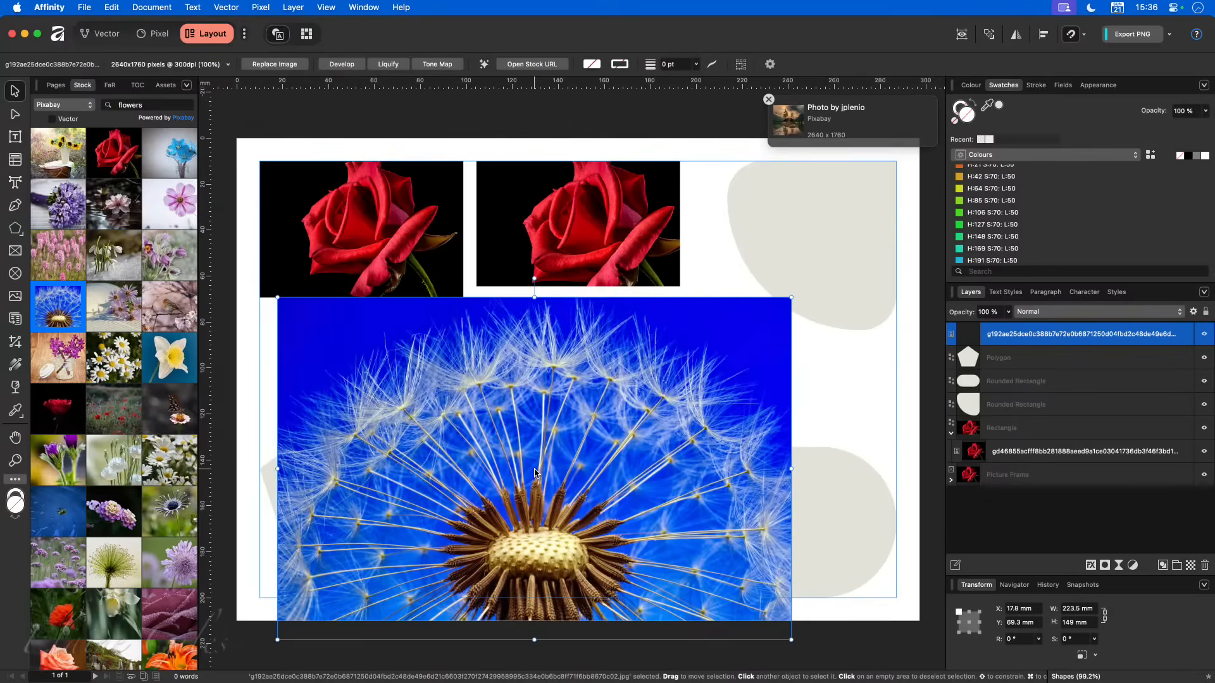
left_click_drag(1015, 335, 1001, 357)
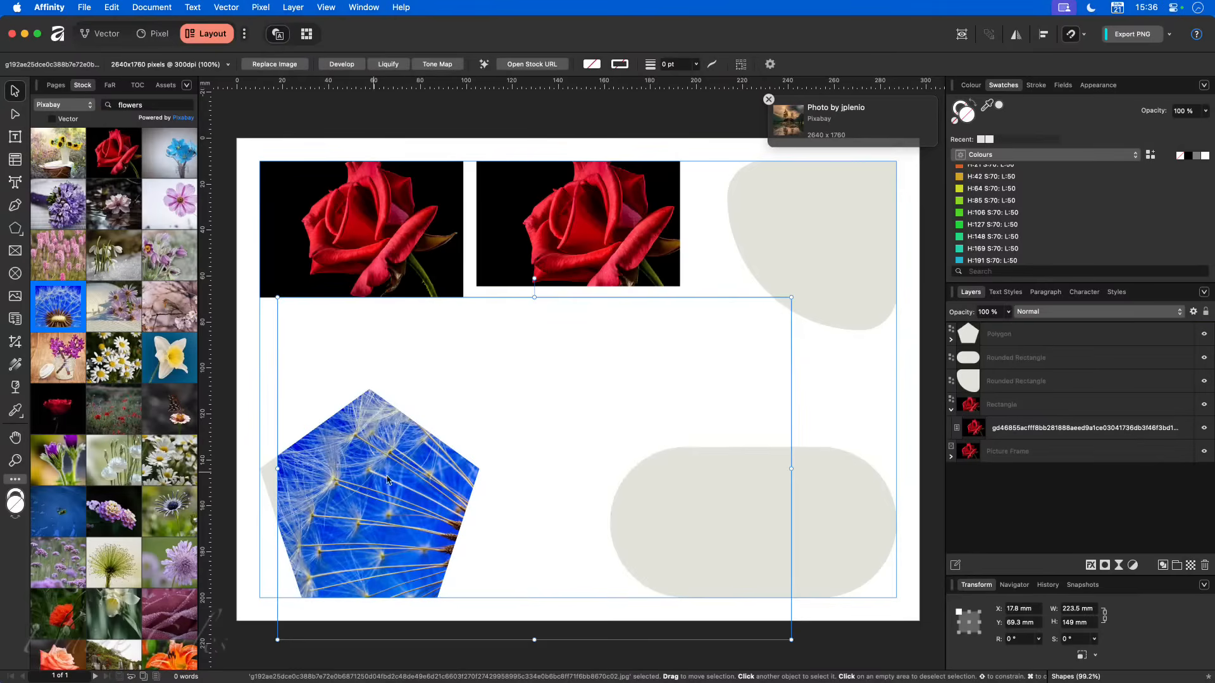
left_click_drag(390, 480, 226, 445)
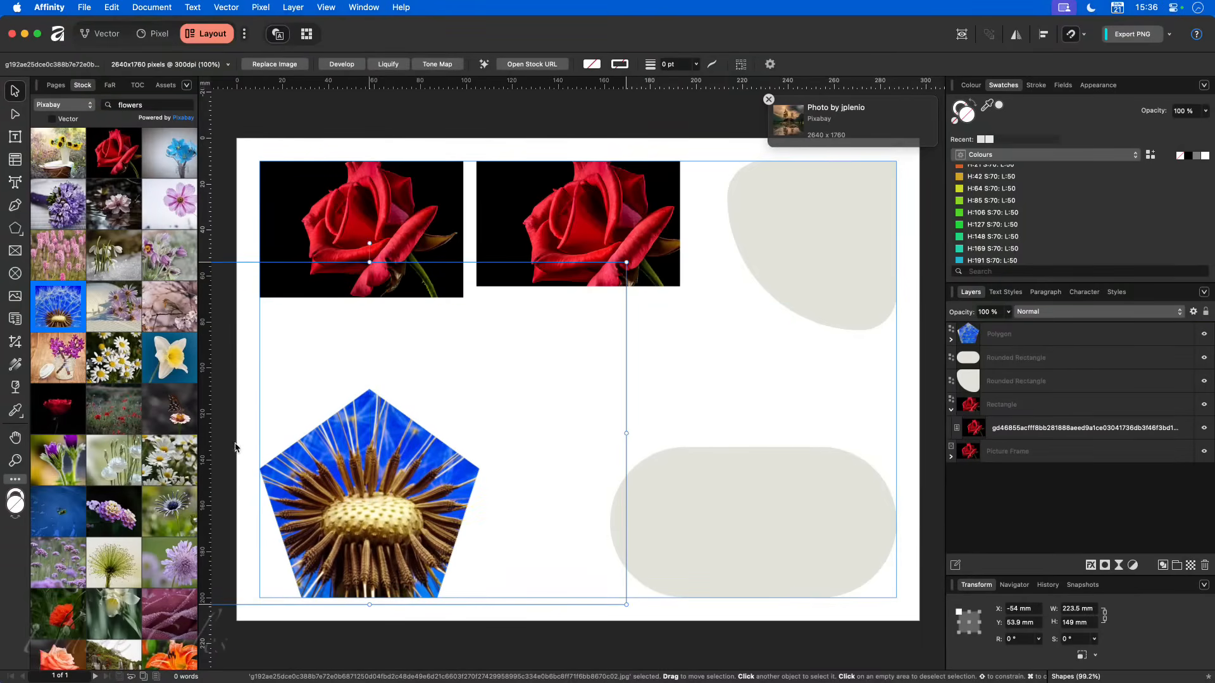
left_click_drag(626, 260, 450, 390)
left_click_drag(364, 464, 437, 465)
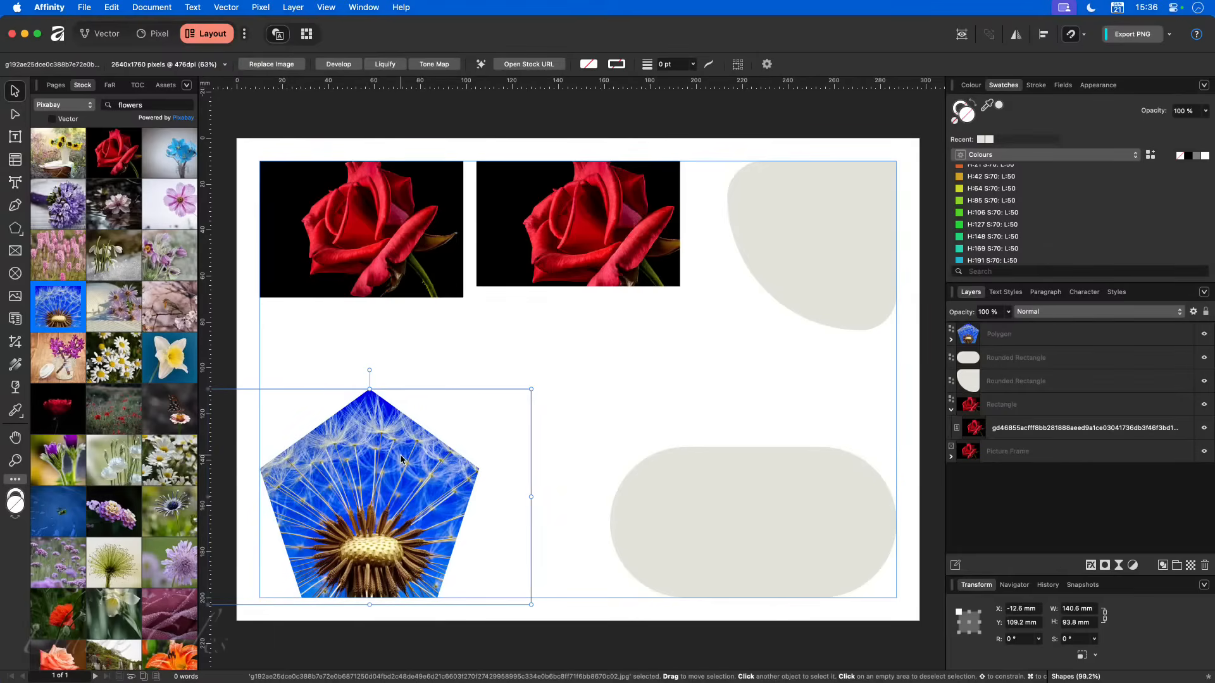
left_click(951, 339)
key("Delete")
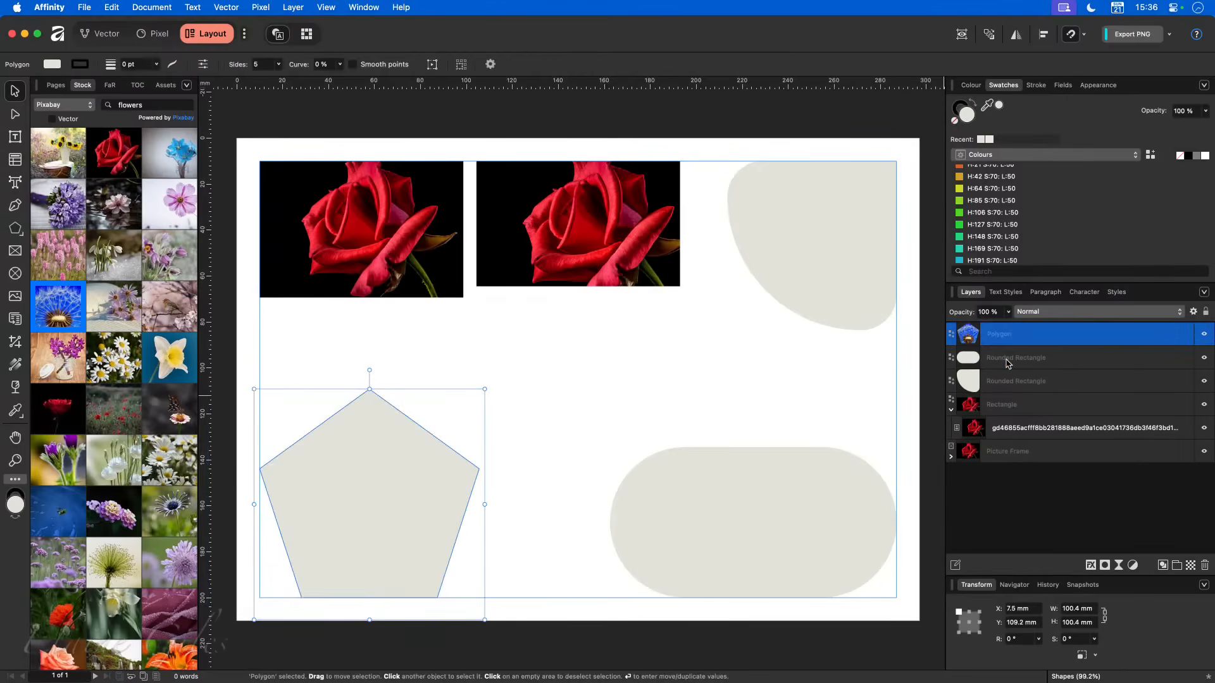
- Convert the pentagon to a picture frame
left_click(532, 420)
left_click(816, 291)
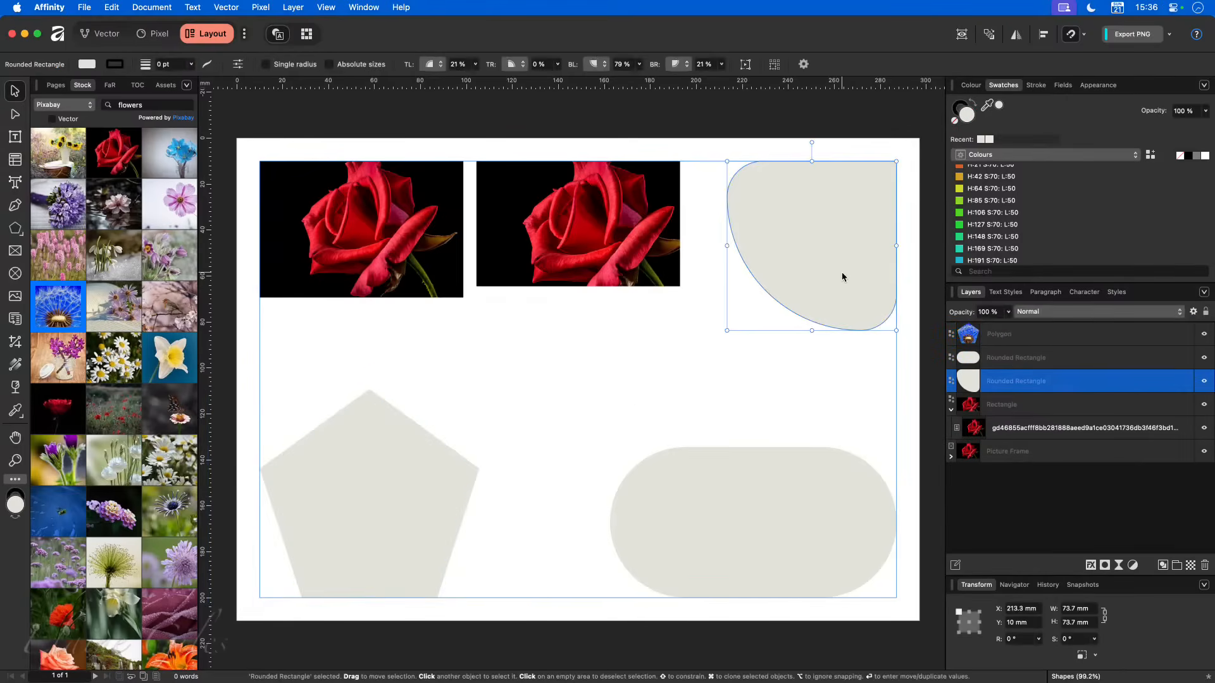
left_click(798, 492)
left_click(395, 513)
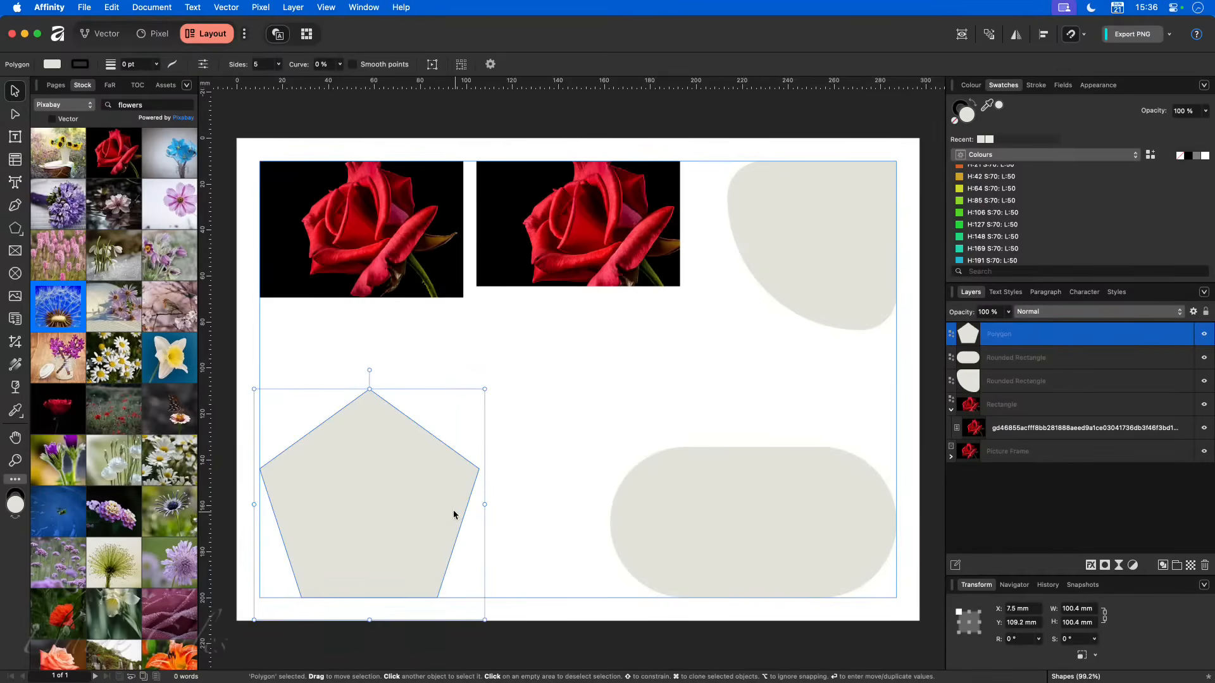
right_click(357, 416)
scroll(447, 649, "down", 5)
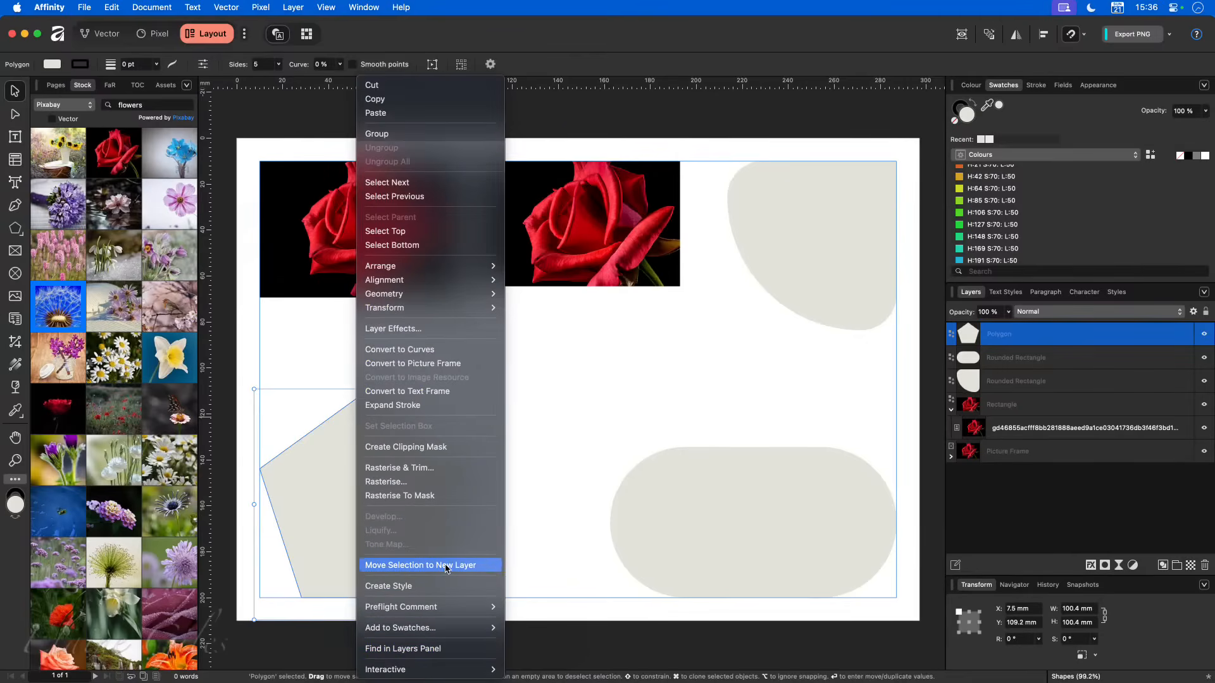
left_click(464, 364)
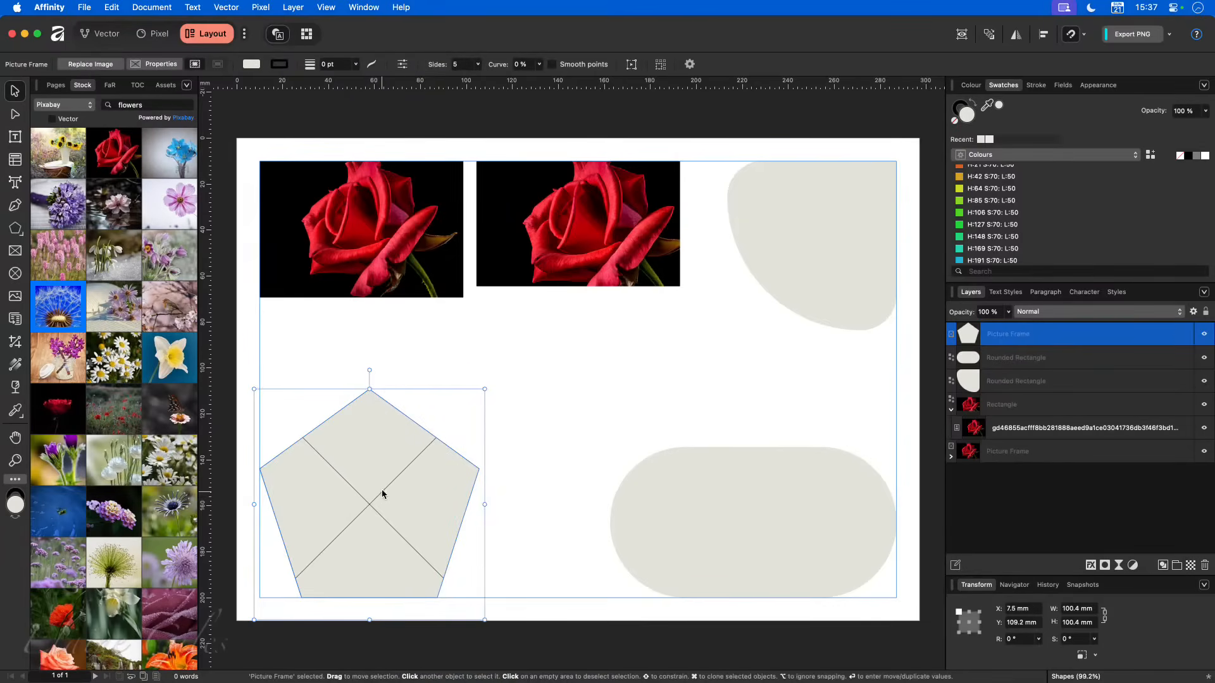
- Remove the fill colour from the asymmetrically rounded rectangle in the page's upper-right corner
left_click(658, 507)
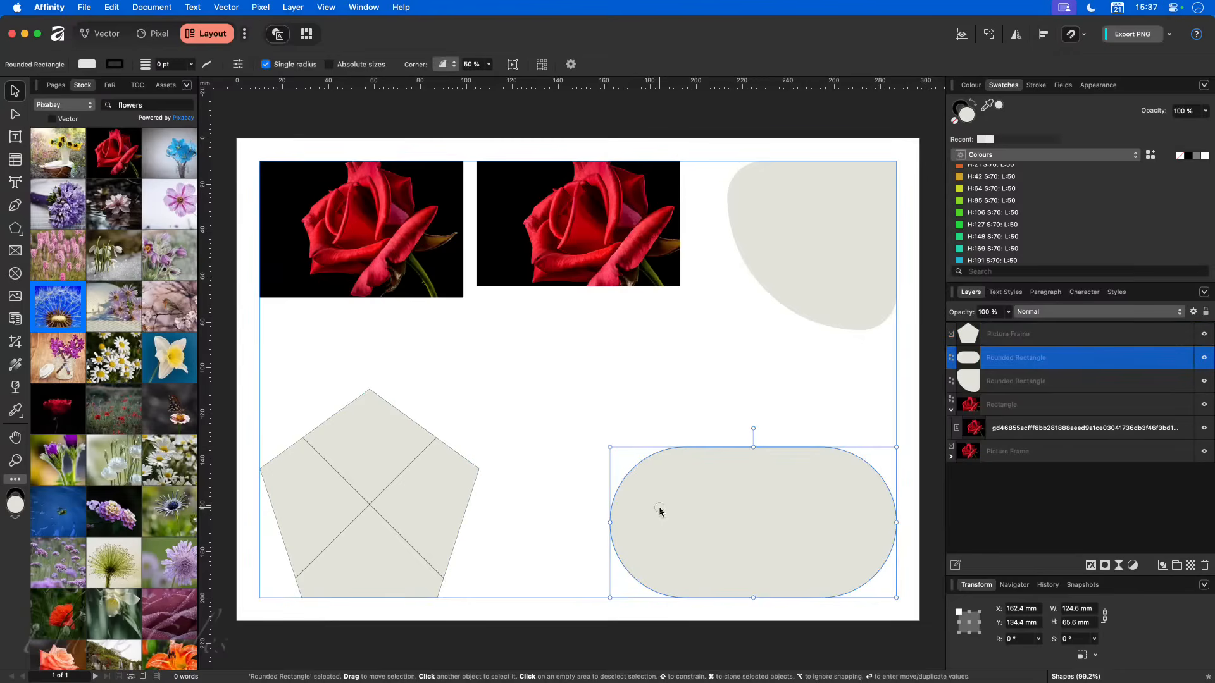
left_click(814, 271)
left_click(786, 489)
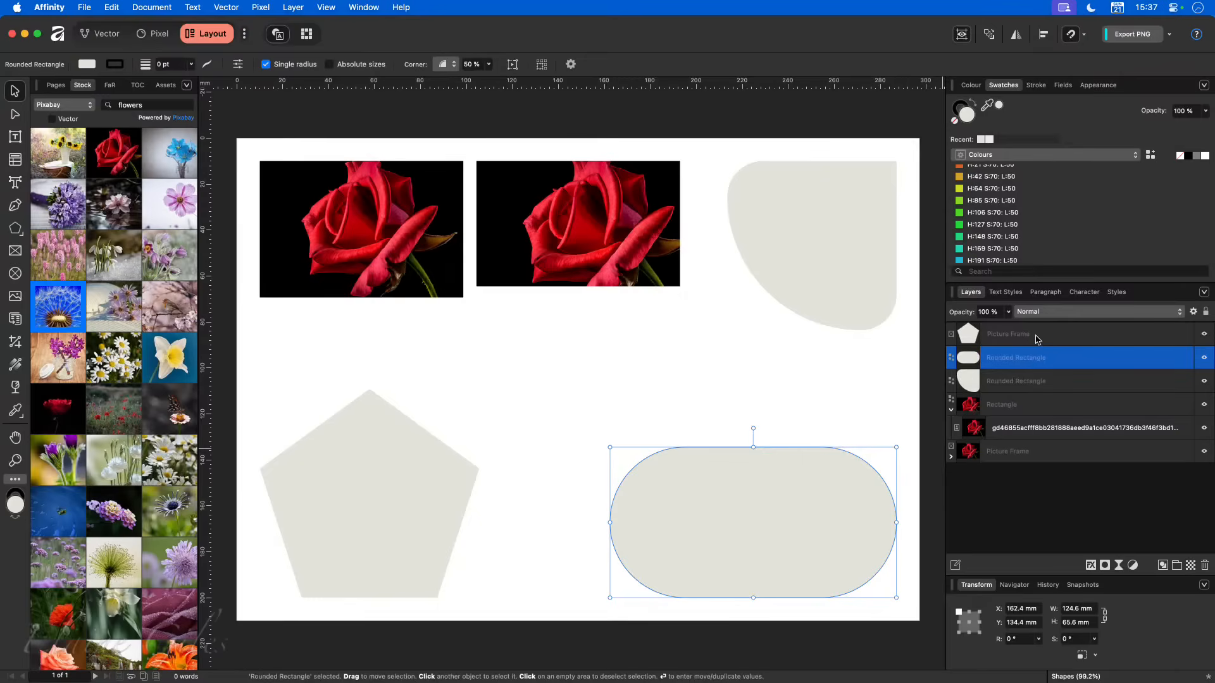
left_click(806, 252)
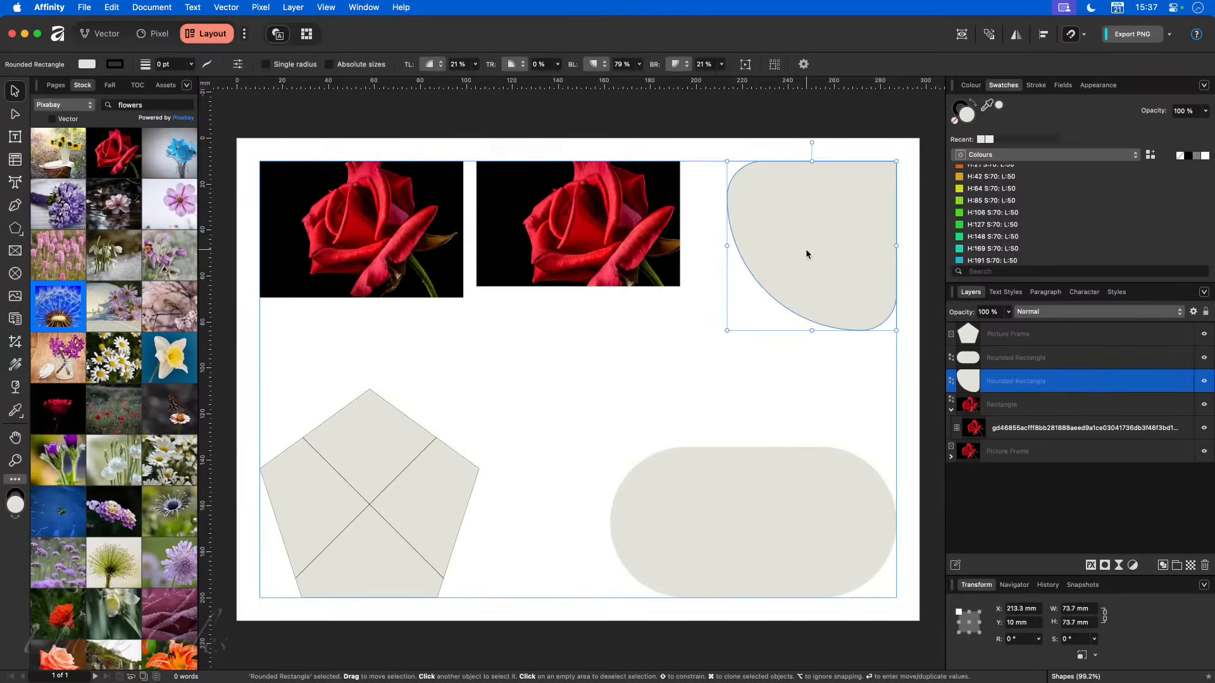
left_click(955, 121)
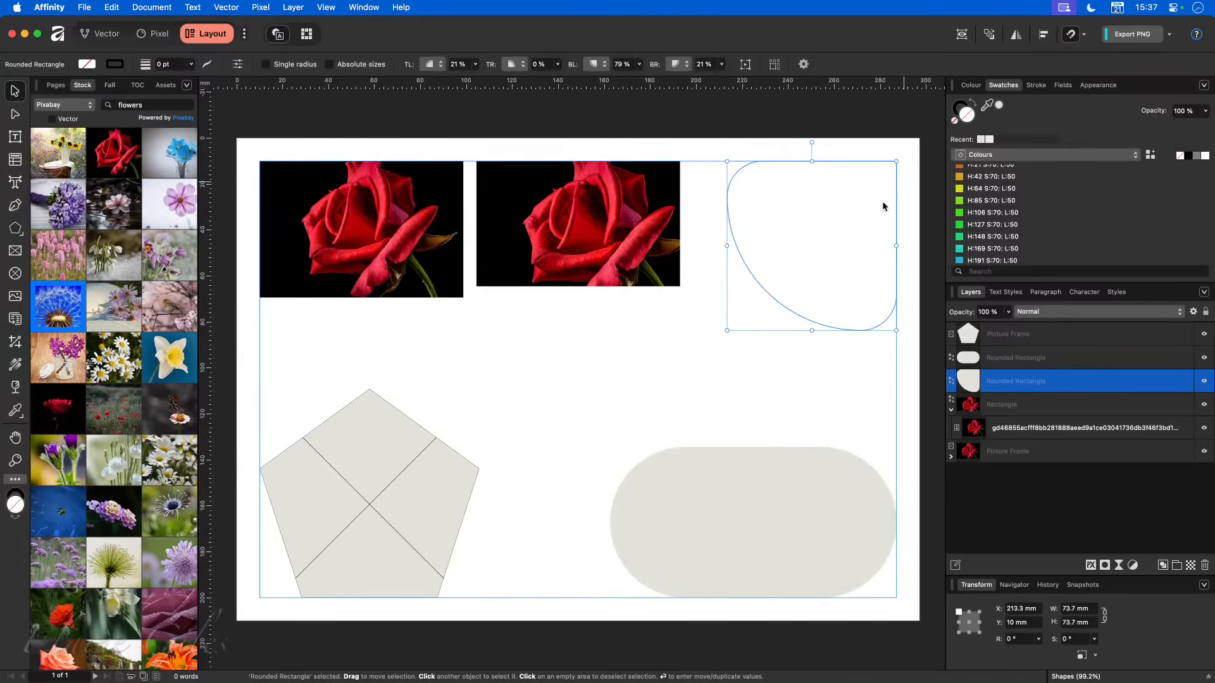
left_click(772, 371)
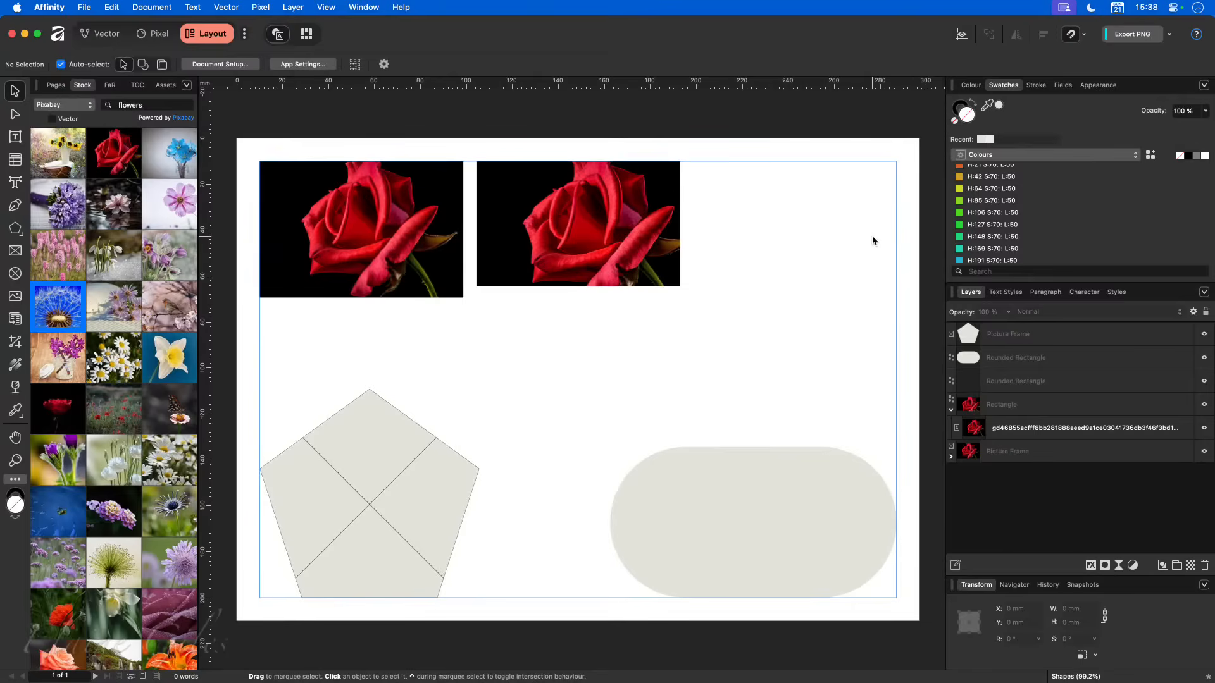
- Convert the unfilled rounded rectangle to a picture frame, and select the pentagon frame
left_click(980, 384)
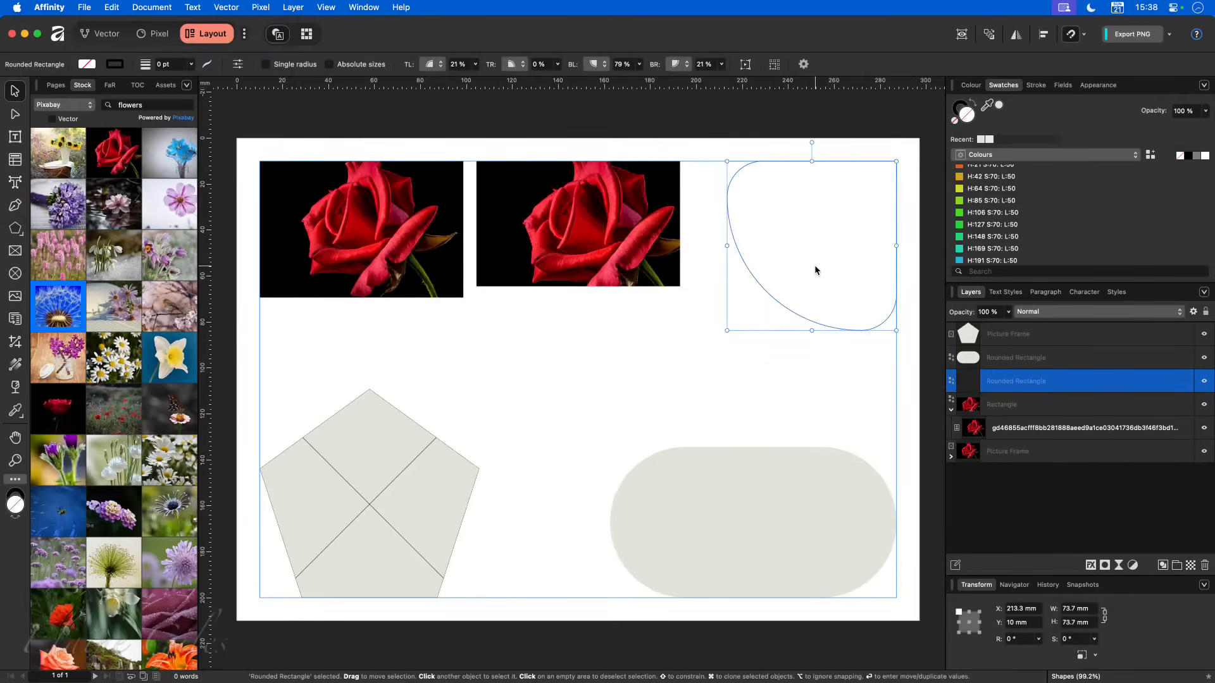
right_click(863, 227)
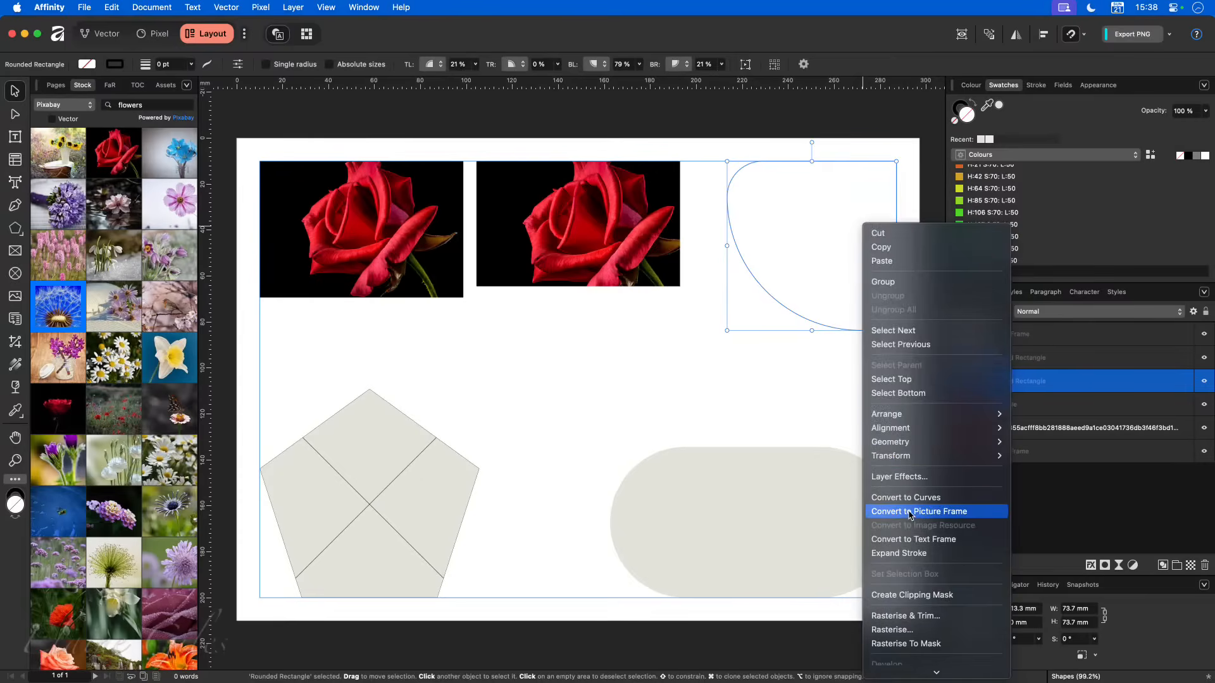
left_click(764, 472)
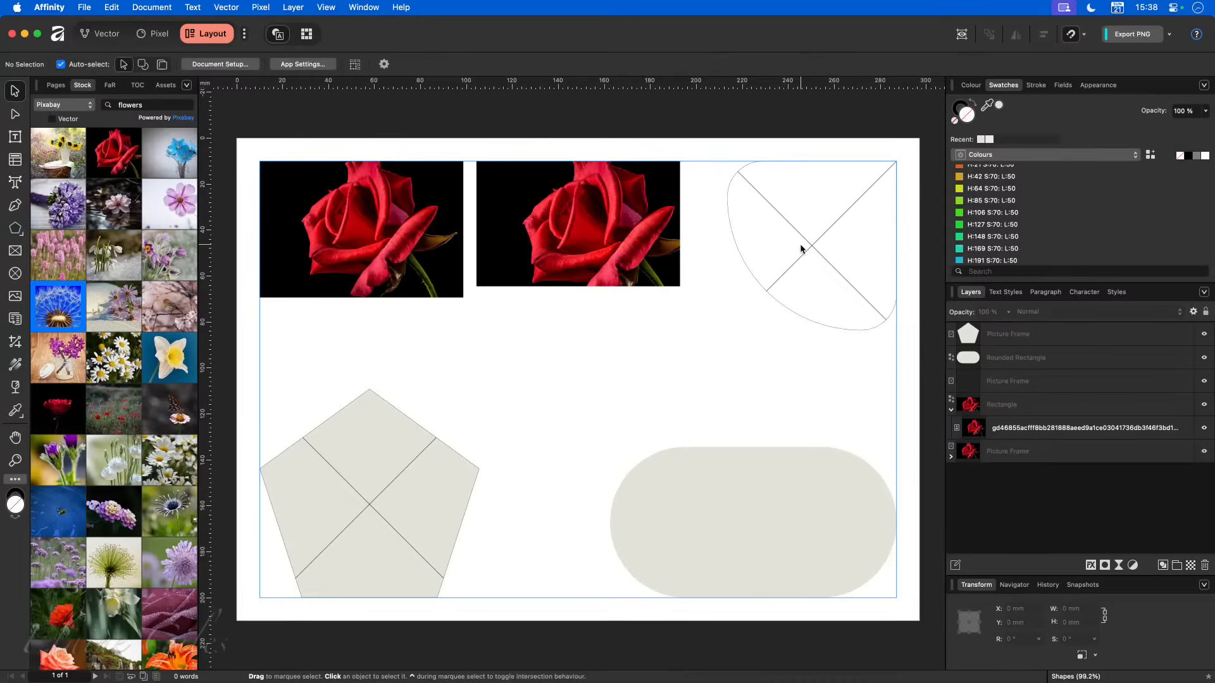
left_click(372, 460)
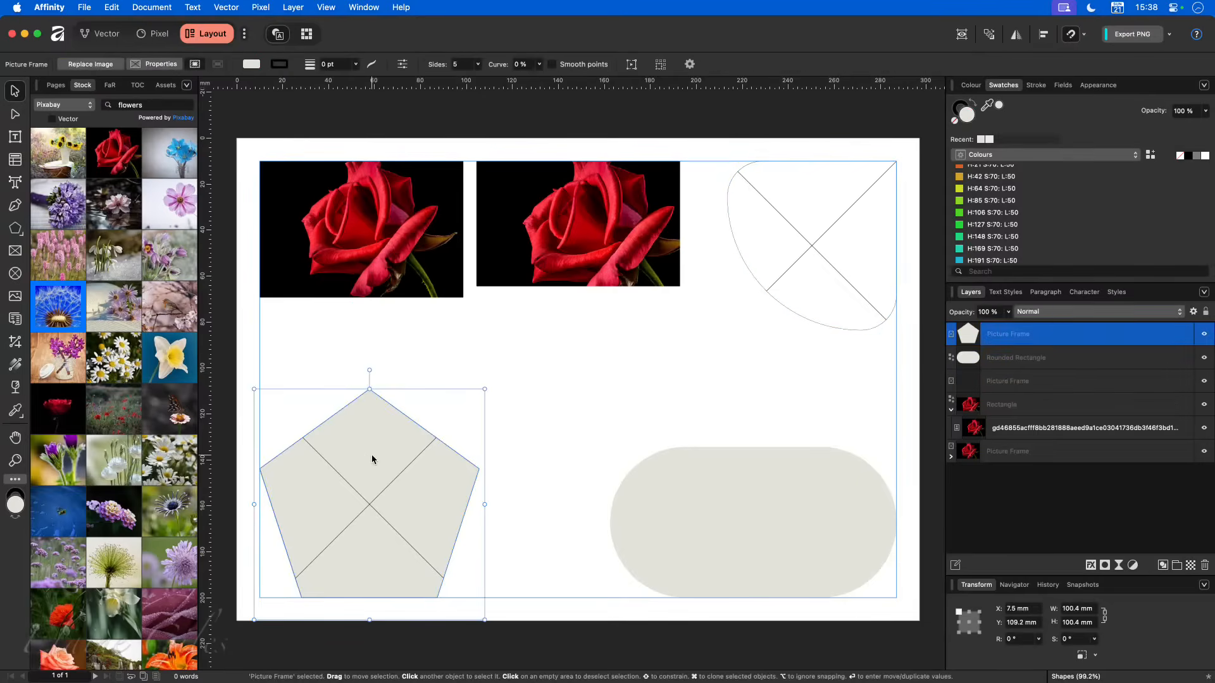
- Preview the page without margins and frame outlines, return to the normal view and select the pentagon frame
left_click(629, 397)
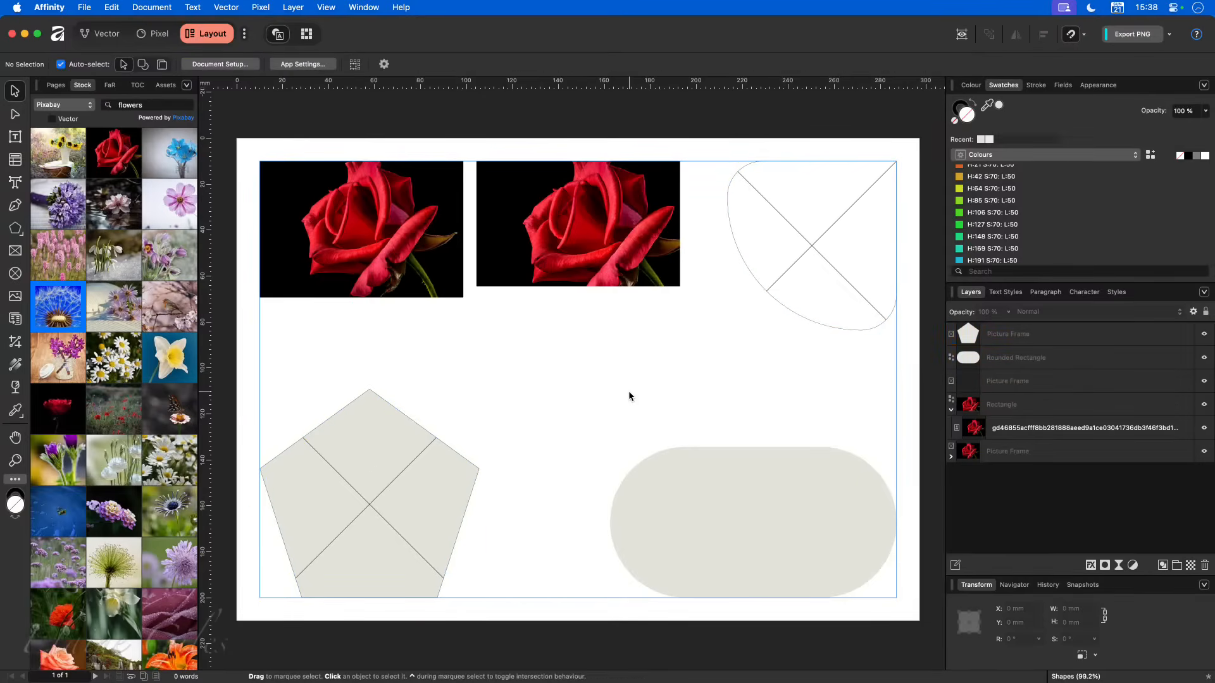
key("w")
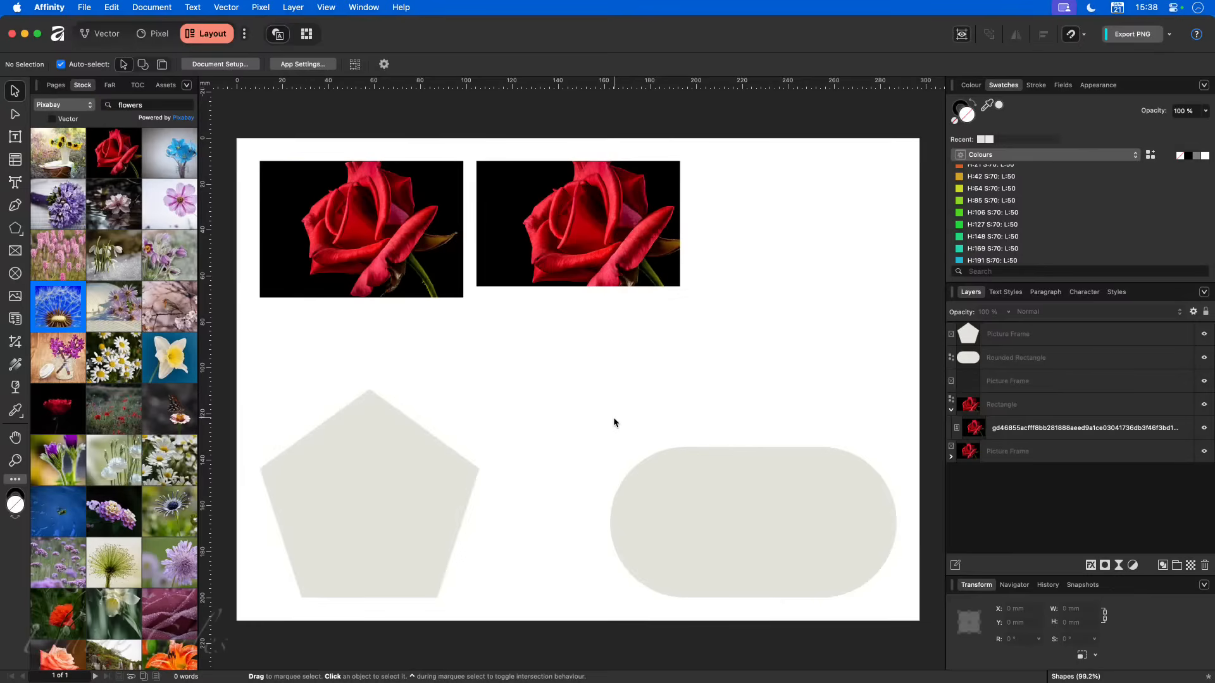
left_click(381, 469)
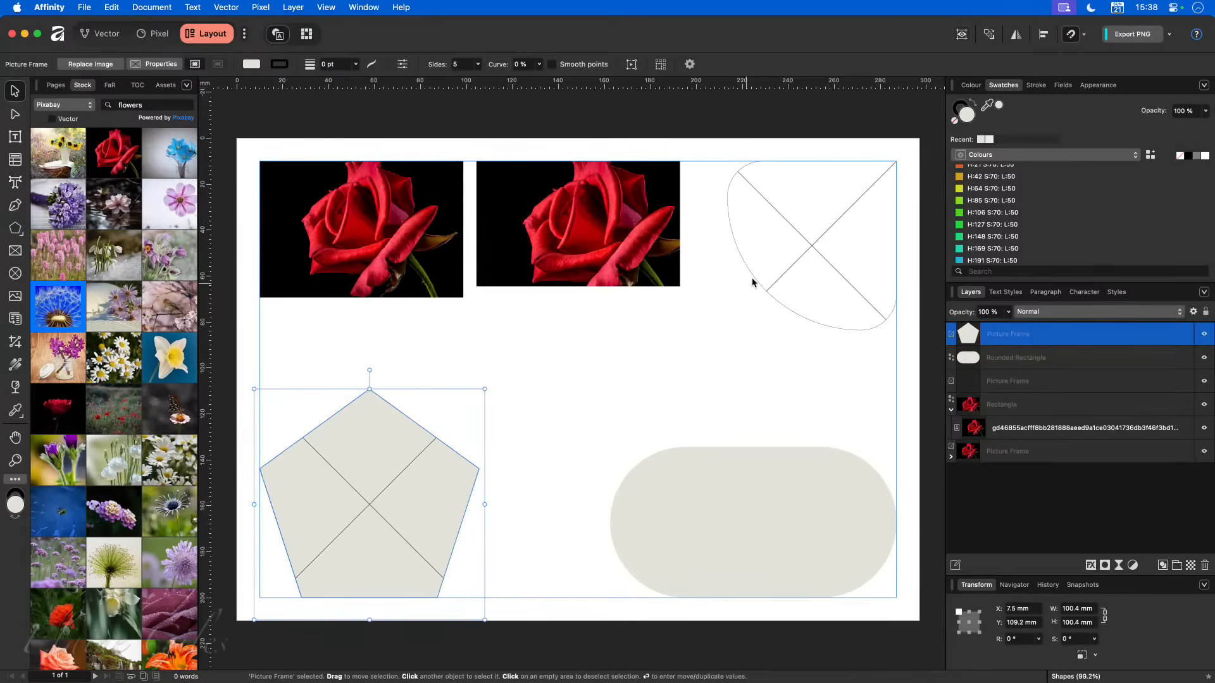
- With the unfilled rounded frame selected, add a global colour named "Picture Frame" with the hex value FFC000
left_click(795, 245)
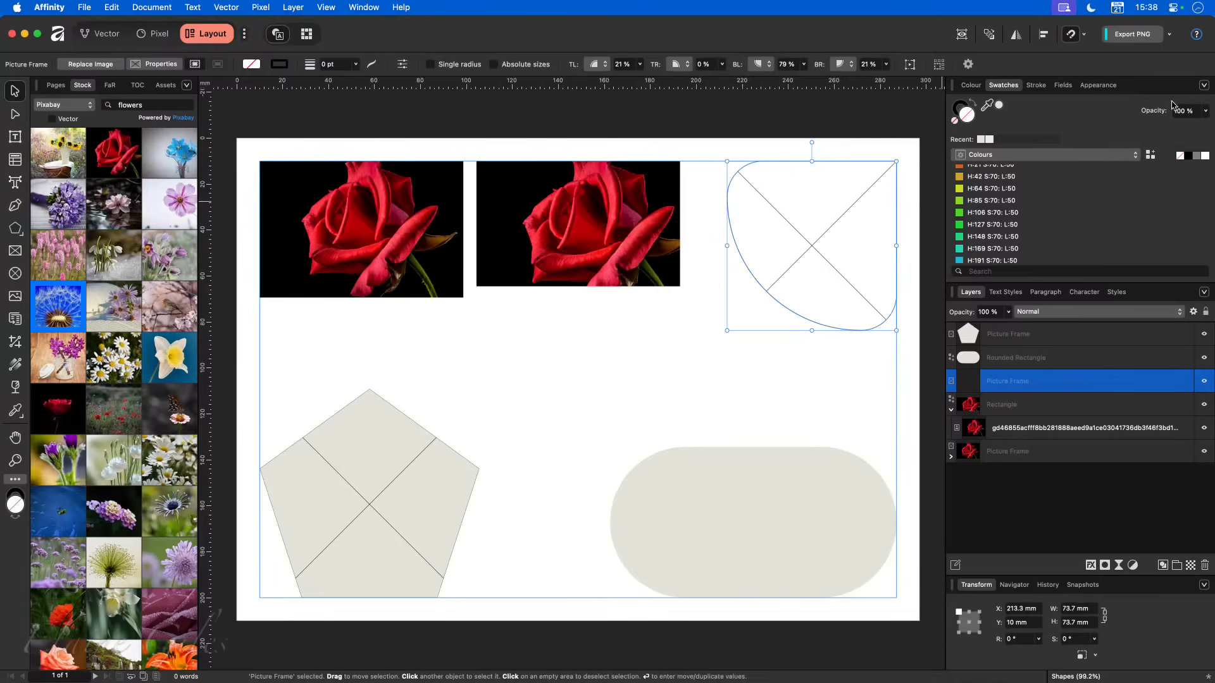
left_click(1201, 89)
left_click(1139, 101)
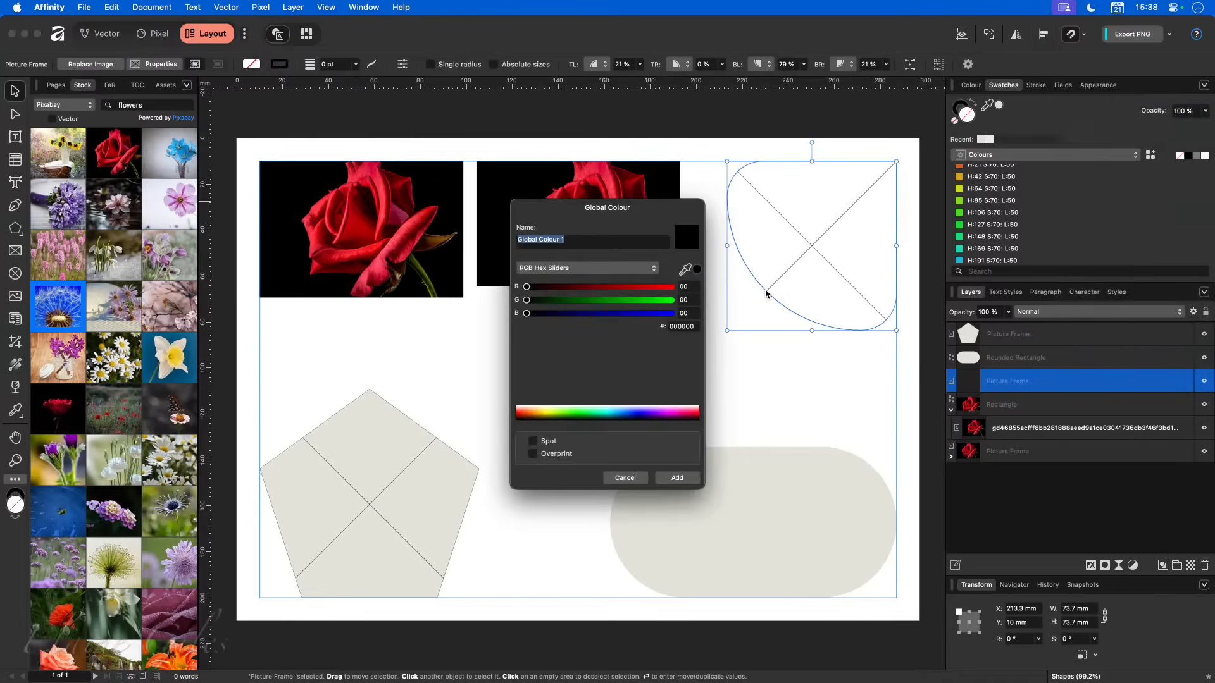
type("Picture Frame")
left_click(671, 288)
left_click_drag(635, 303, 637, 304)
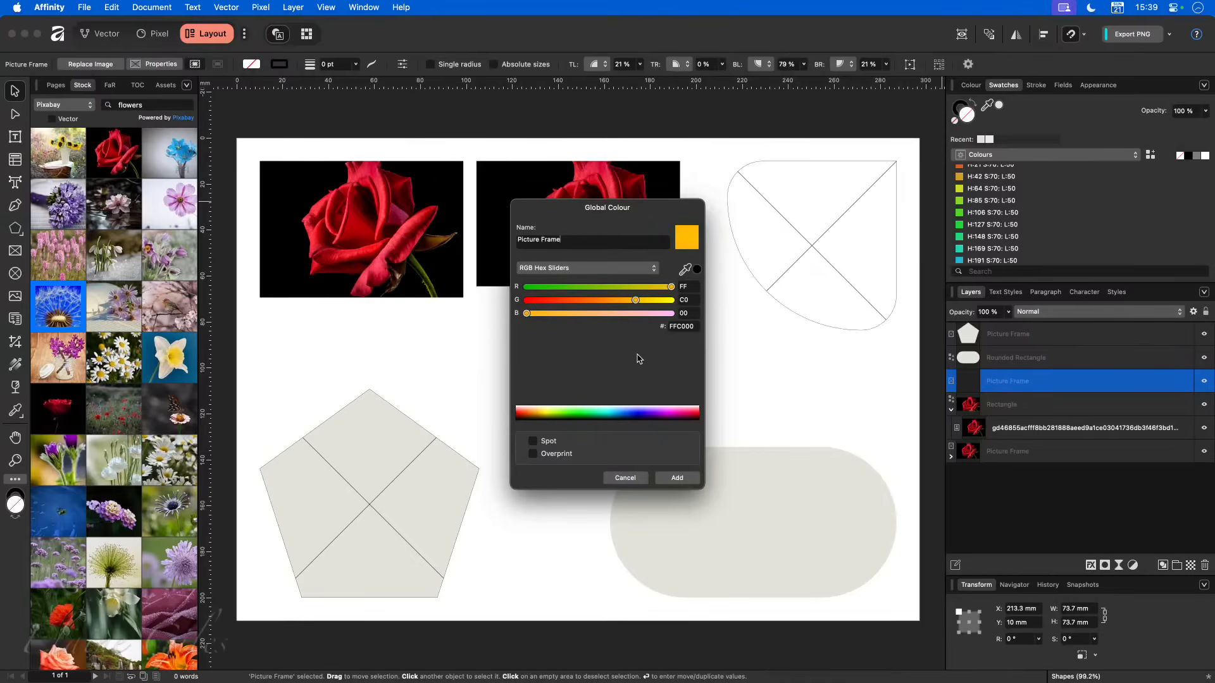
left_click(674, 478)
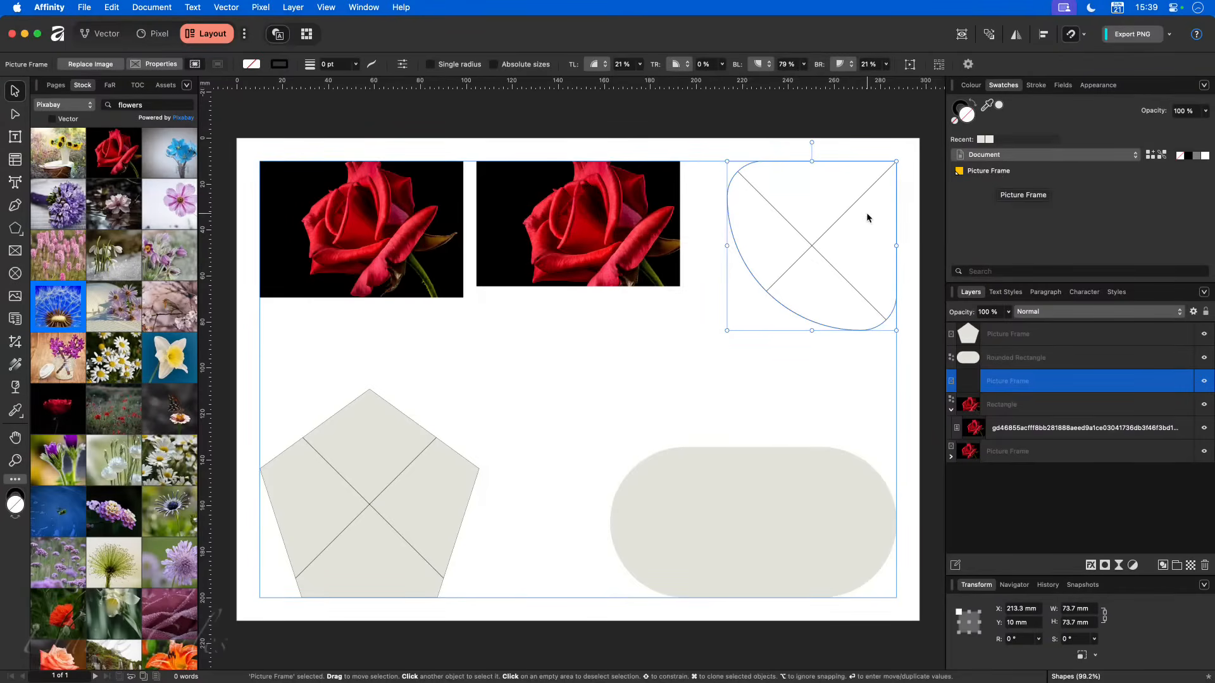
- Fill the asymmetric rounded frame, the pentagon frame and the pill-shaped rounded rectangle with the Picture Frame global colour
left_click(965, 174)
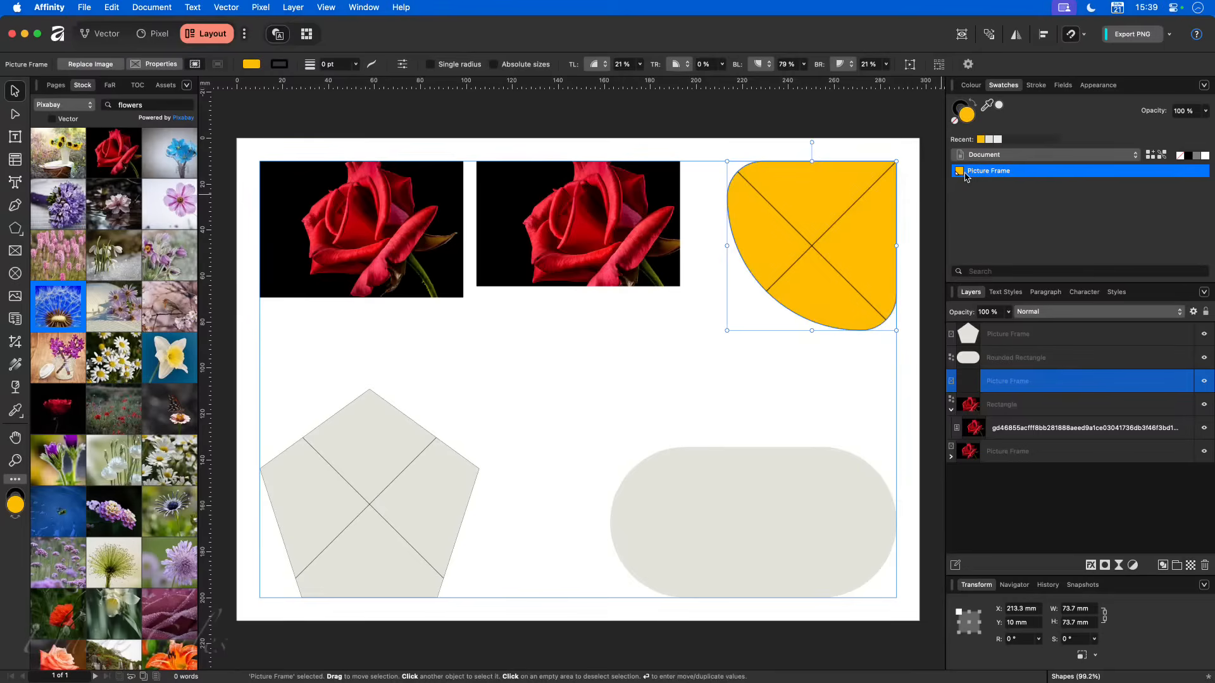
left_click(375, 485)
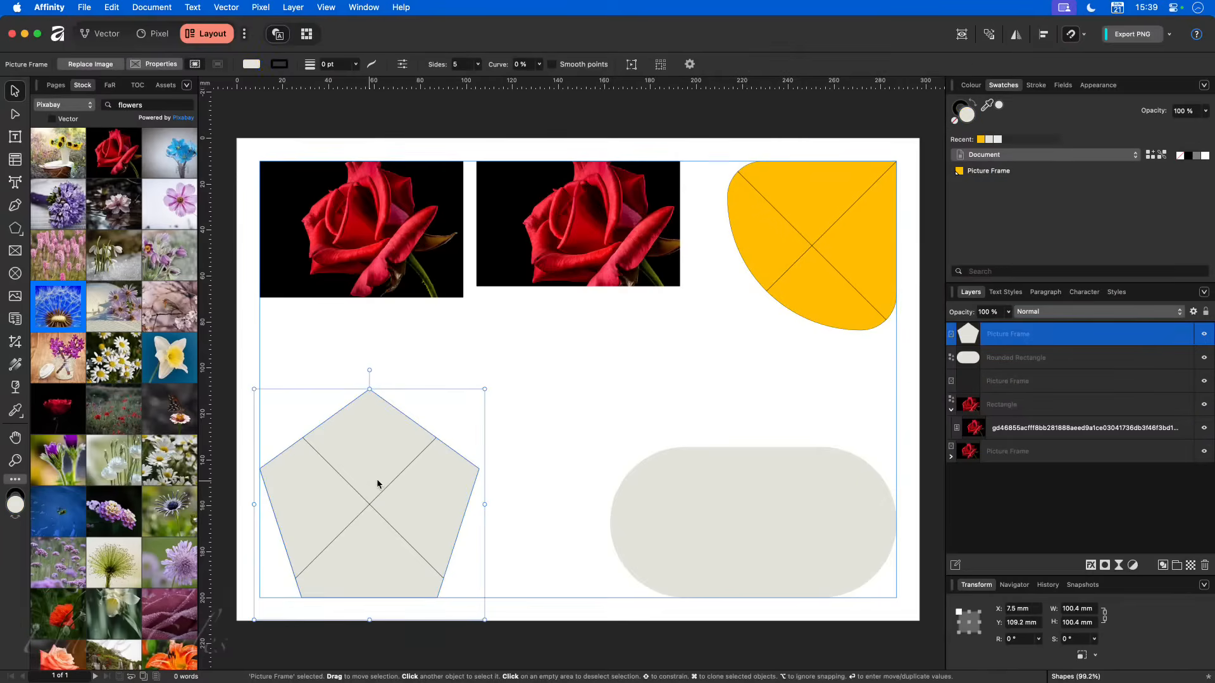
left_click(977, 176)
left_click(739, 491)
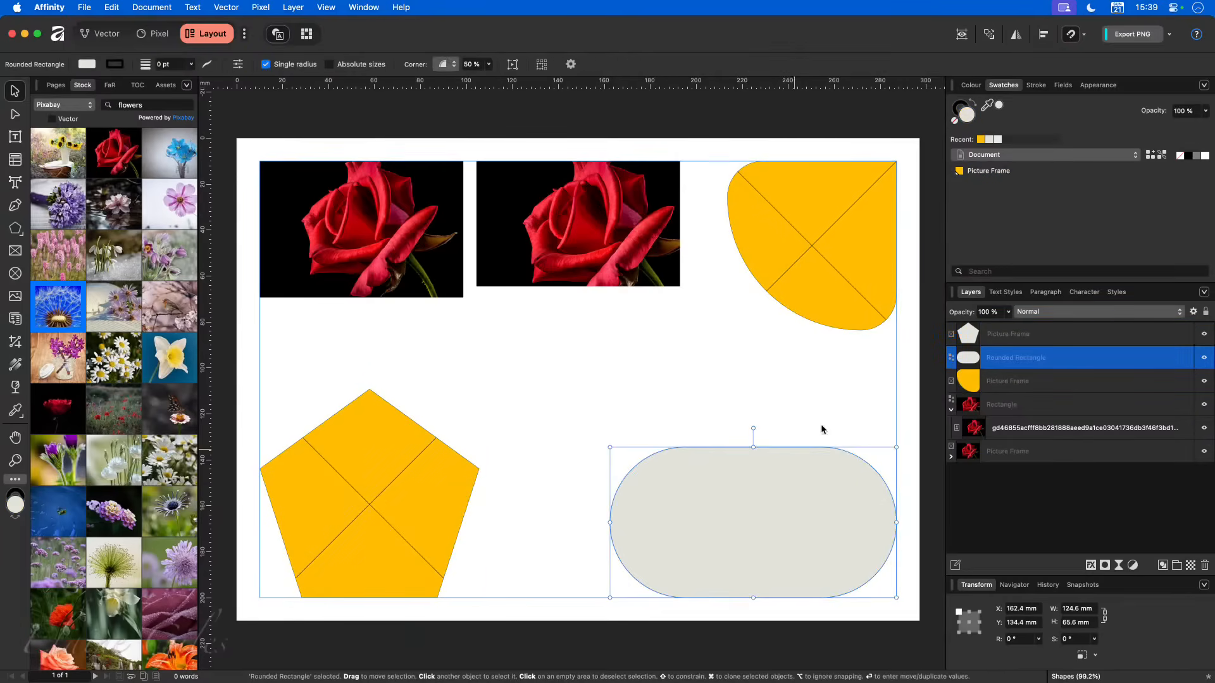
left_click(978, 175)
left_click(696, 378)
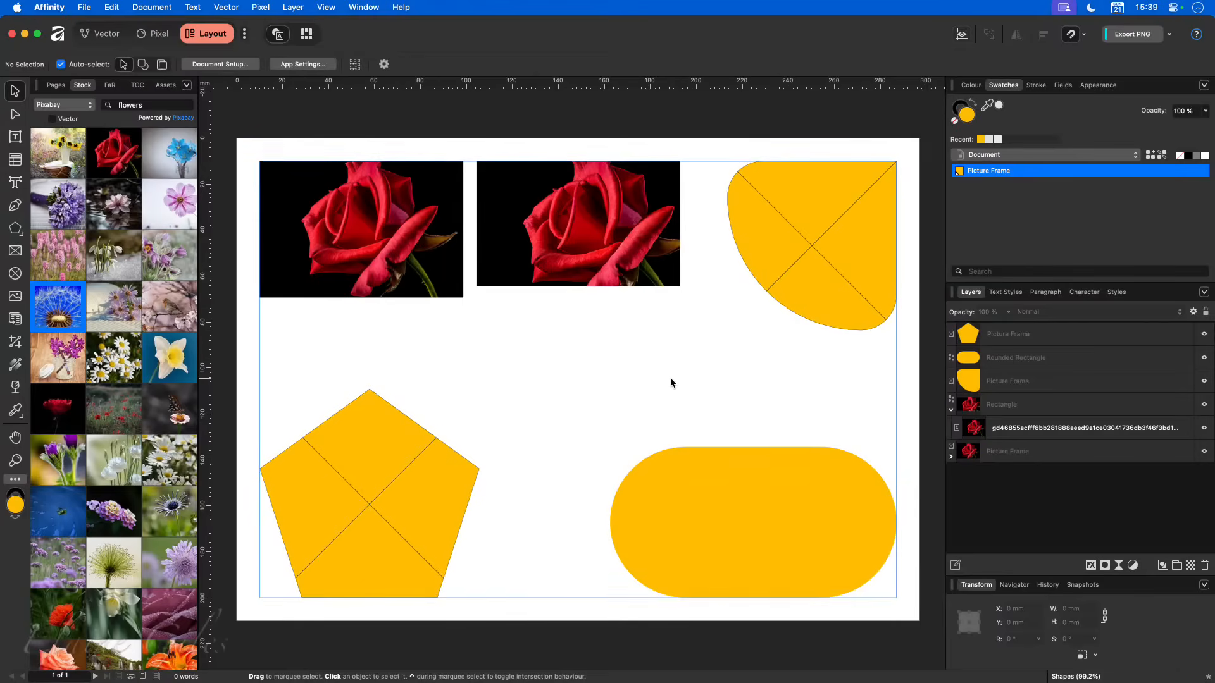
- Change the fill of the Picture Frame global colour to the pale pink FFEEFF
right_click(1014, 176)
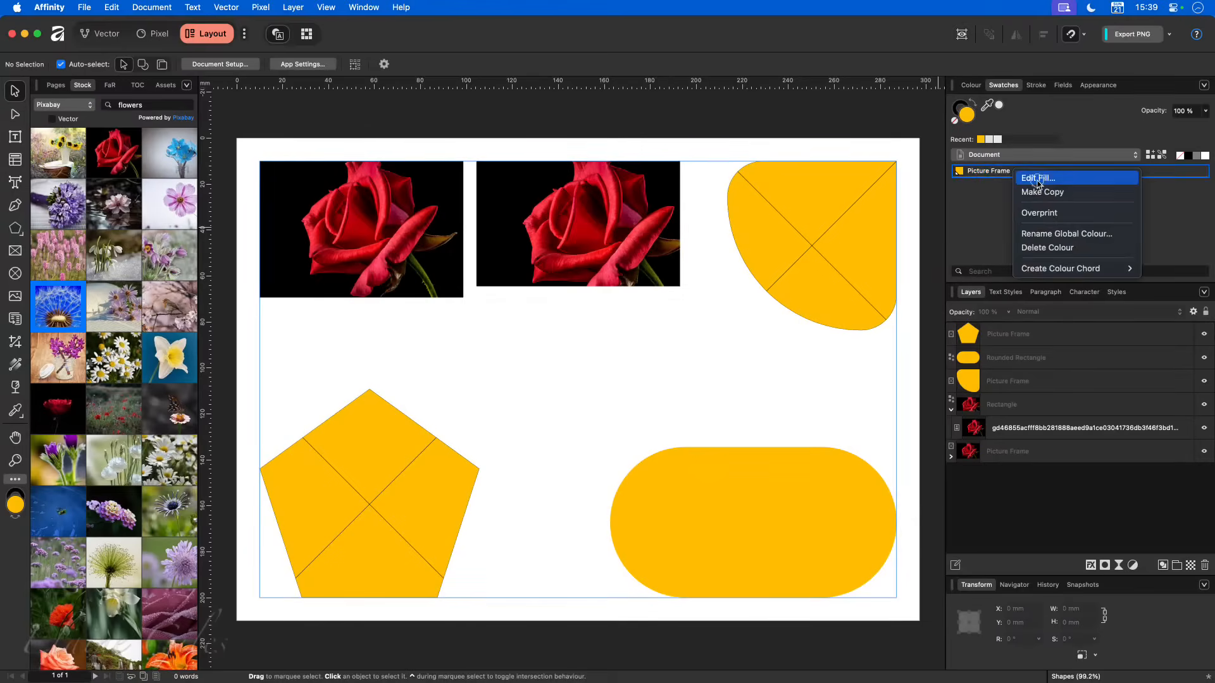
left_click(907, 291)
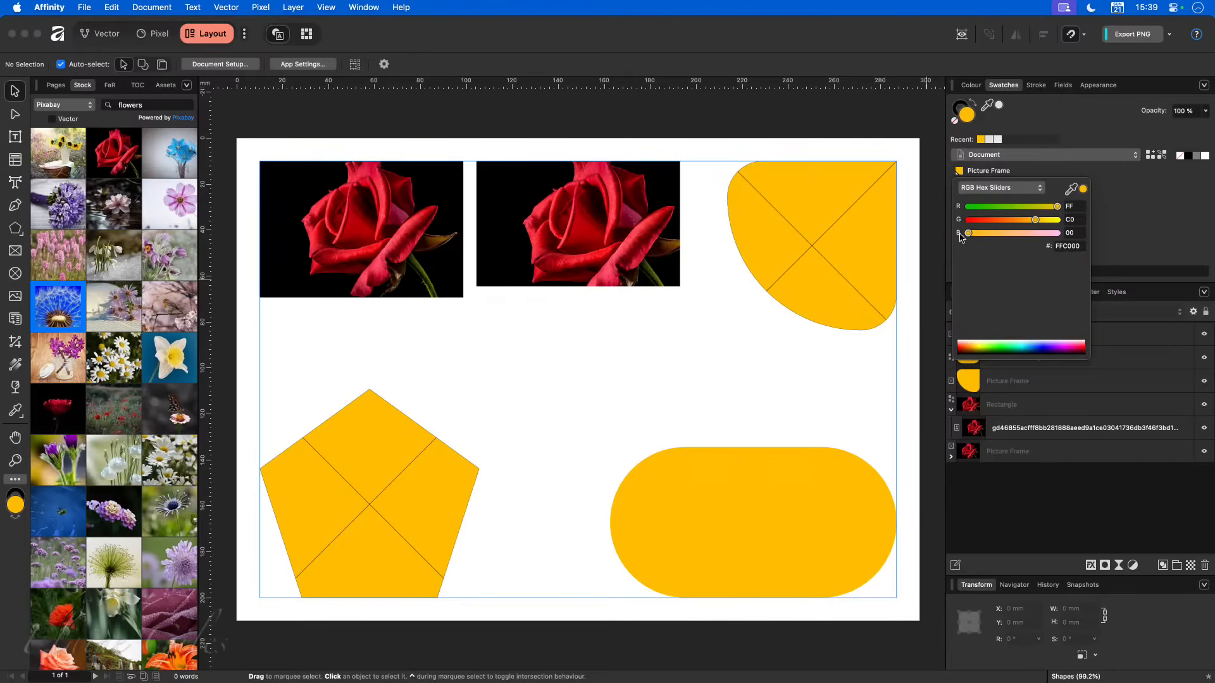
left_click_drag(967, 233, 1051, 220)
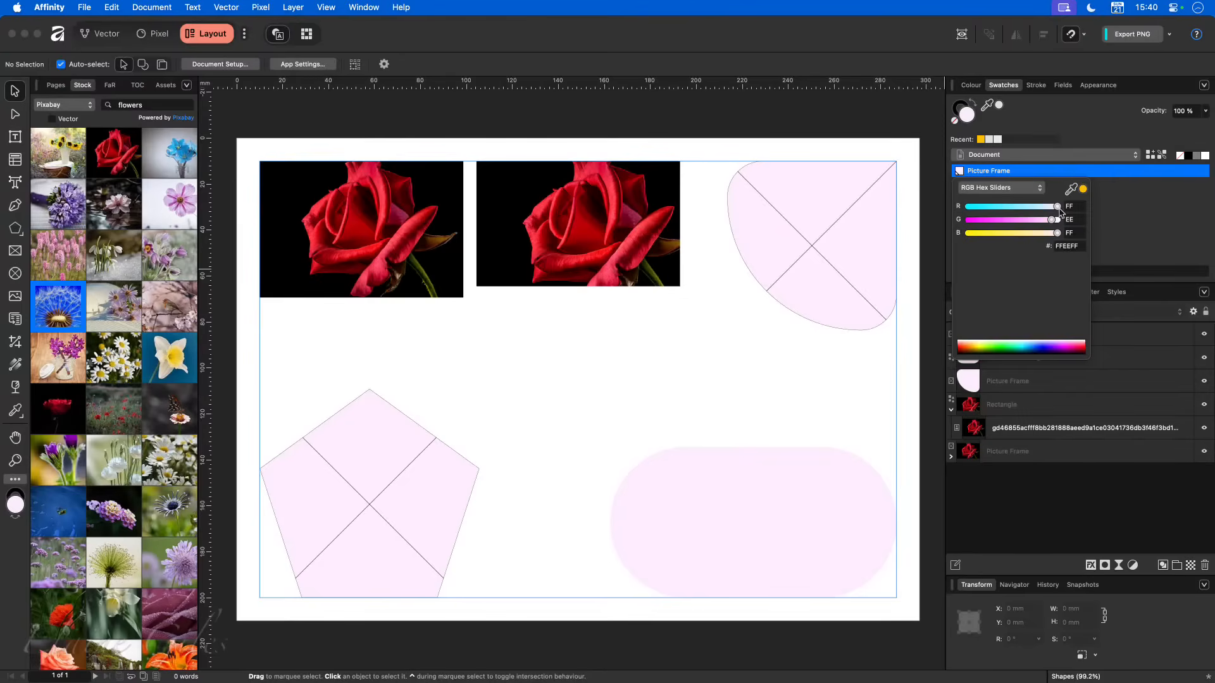
left_click(1126, 213)
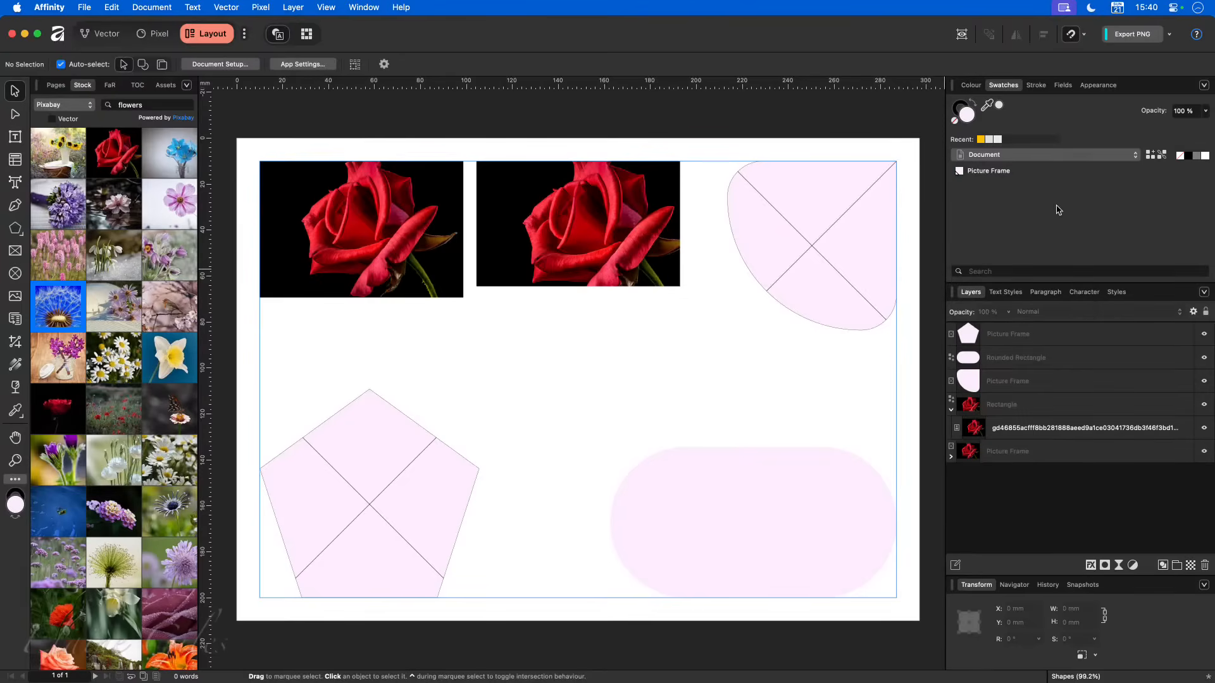
- Convert the pill-shaped rounded rectangle in the page's lower-right corner to a picture frame and deselect it
left_click(670, 501)
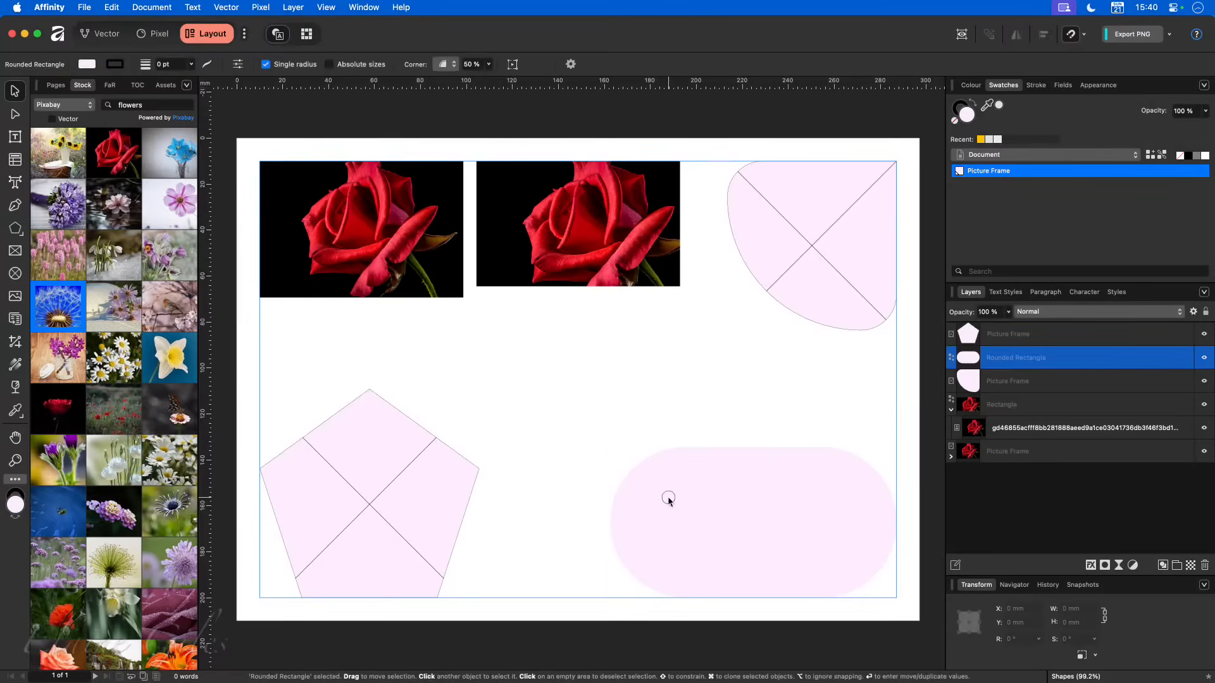
right_click(675, 459)
scroll(696, 506, "down", 5)
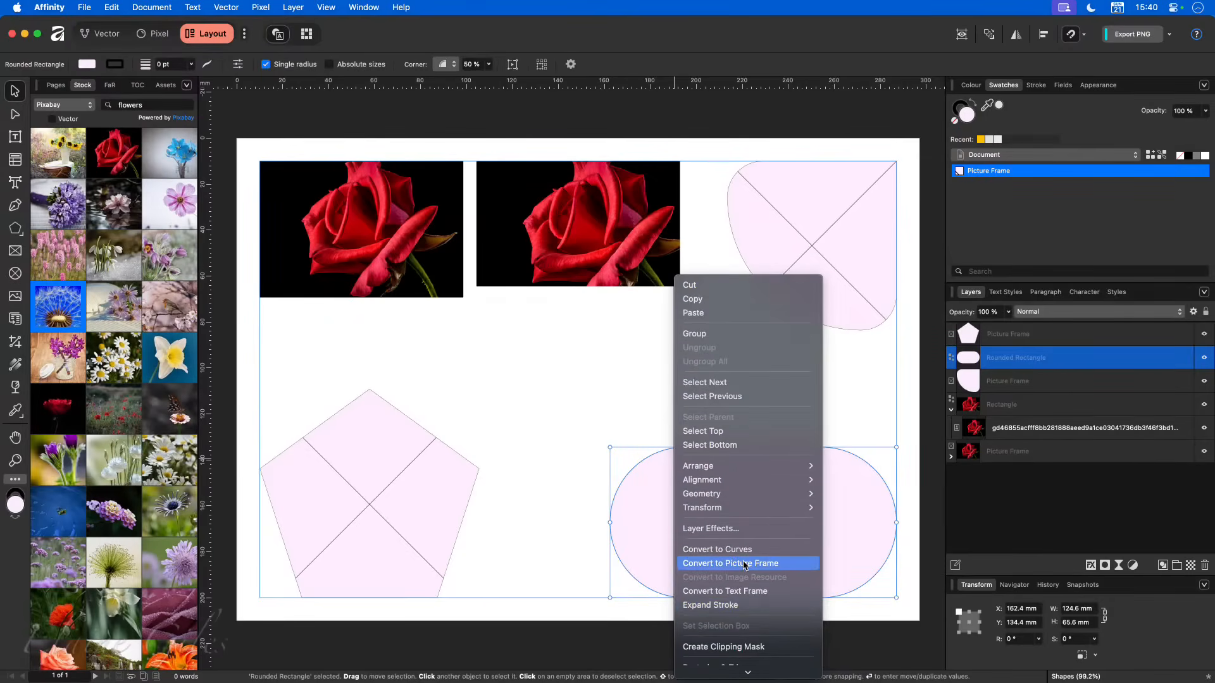
left_click(745, 565)
left_click(501, 438)
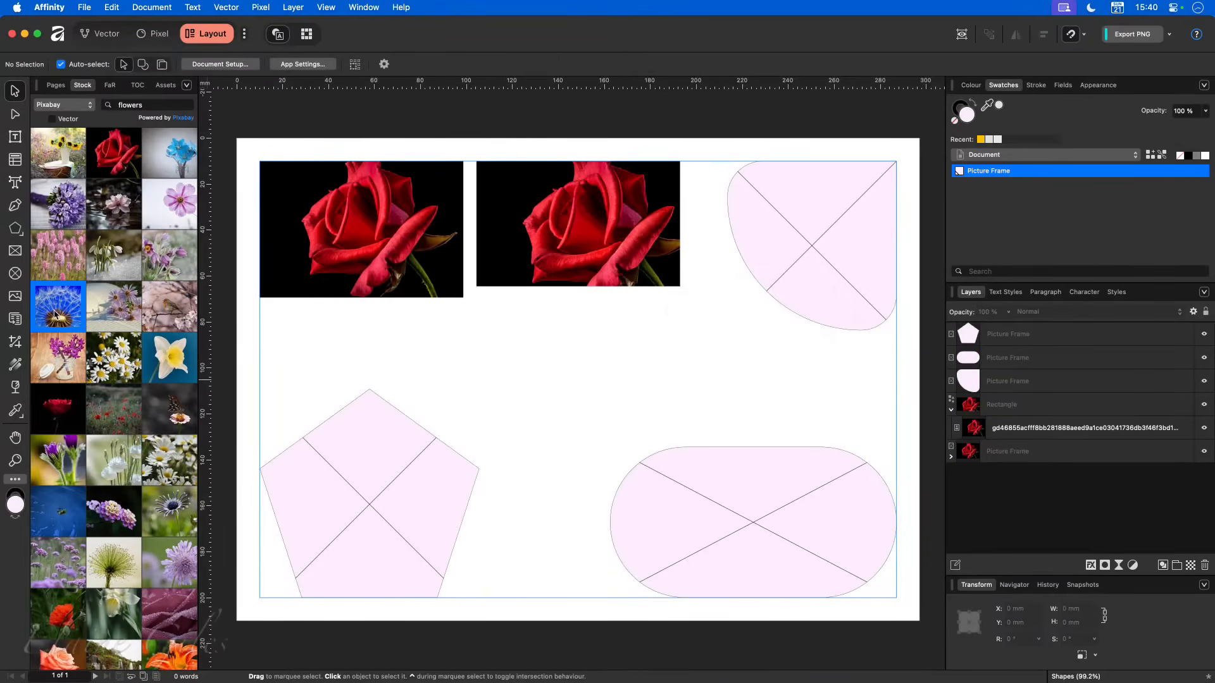
- Place stock photos in the frames: the blue dandelion in the pentagon, the daffodil in the asymmetric frame, the green seed head in the pill shape
left_click_drag(56, 314, 369, 508)
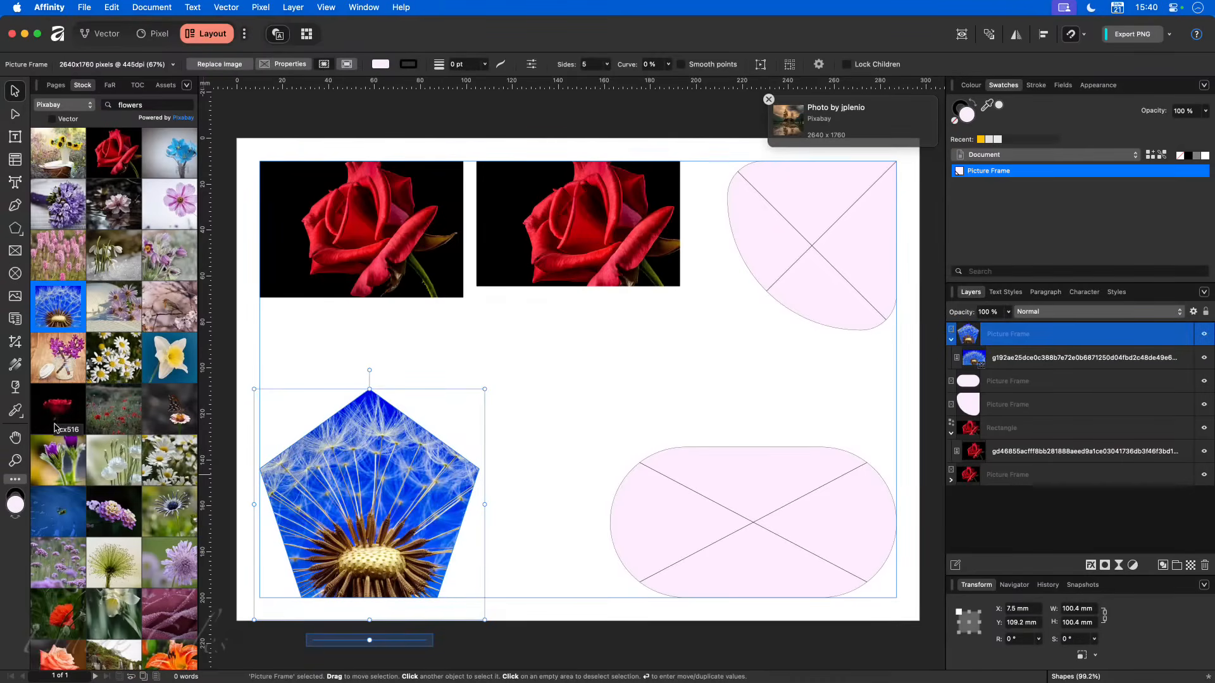
left_click_drag(170, 357, 803, 252)
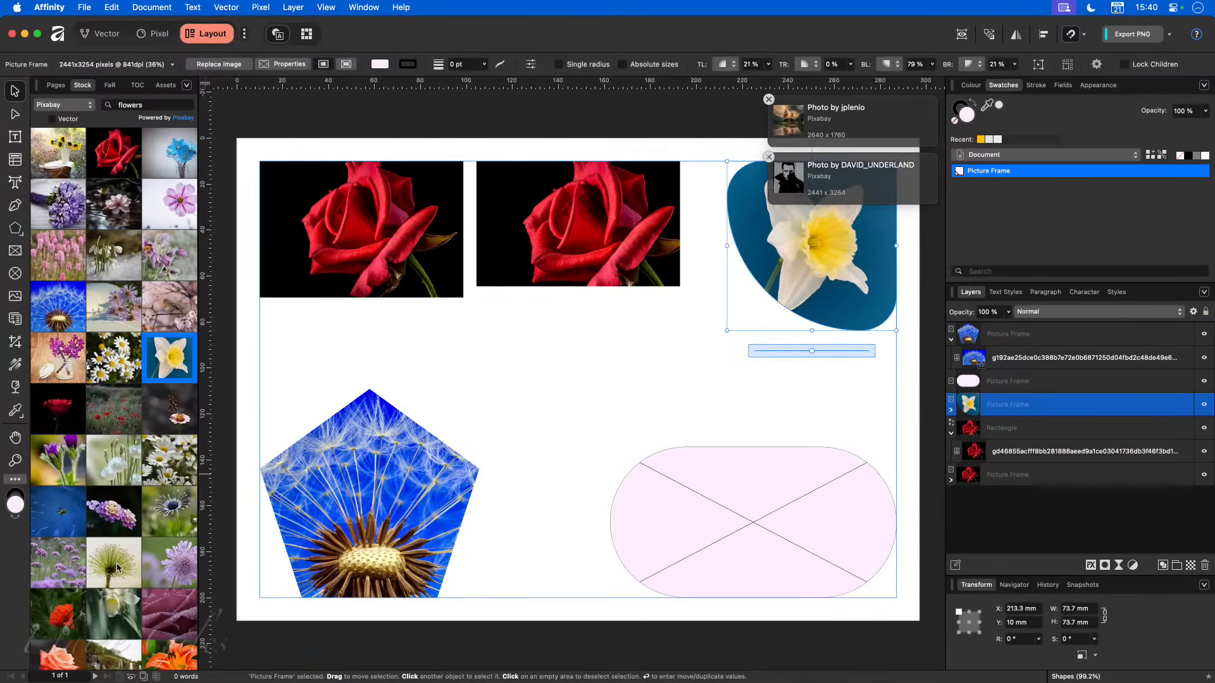
left_click_drag(130, 570, 732, 534)
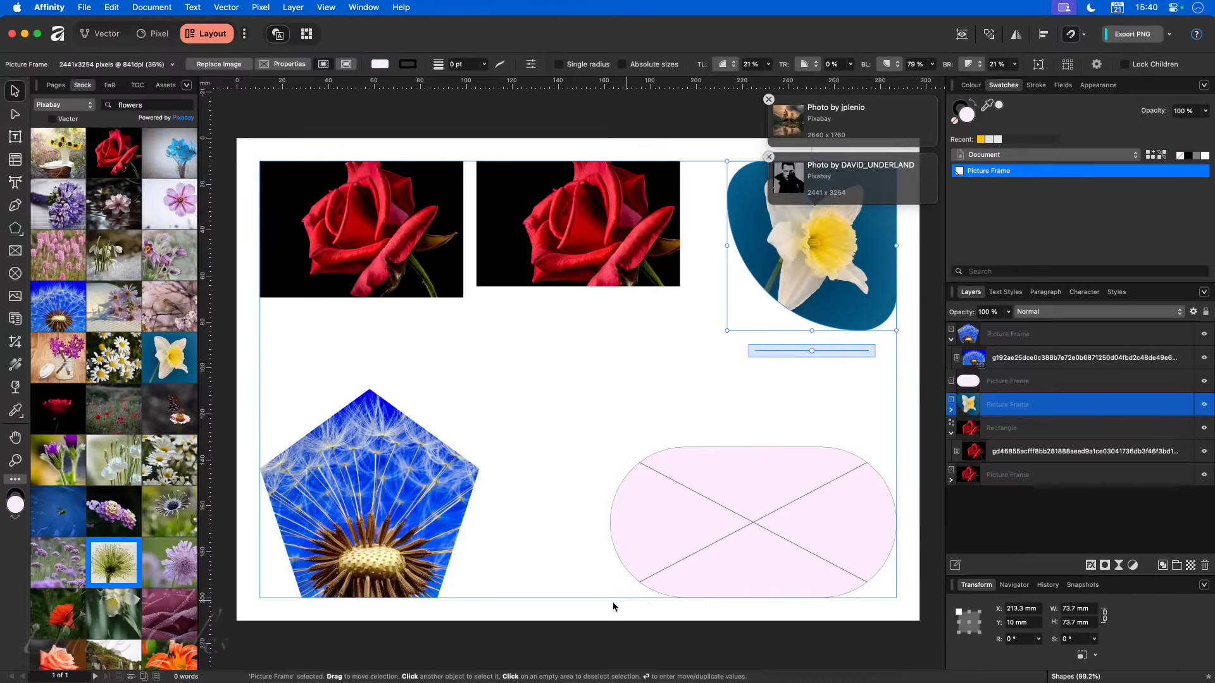
left_click(594, 602)
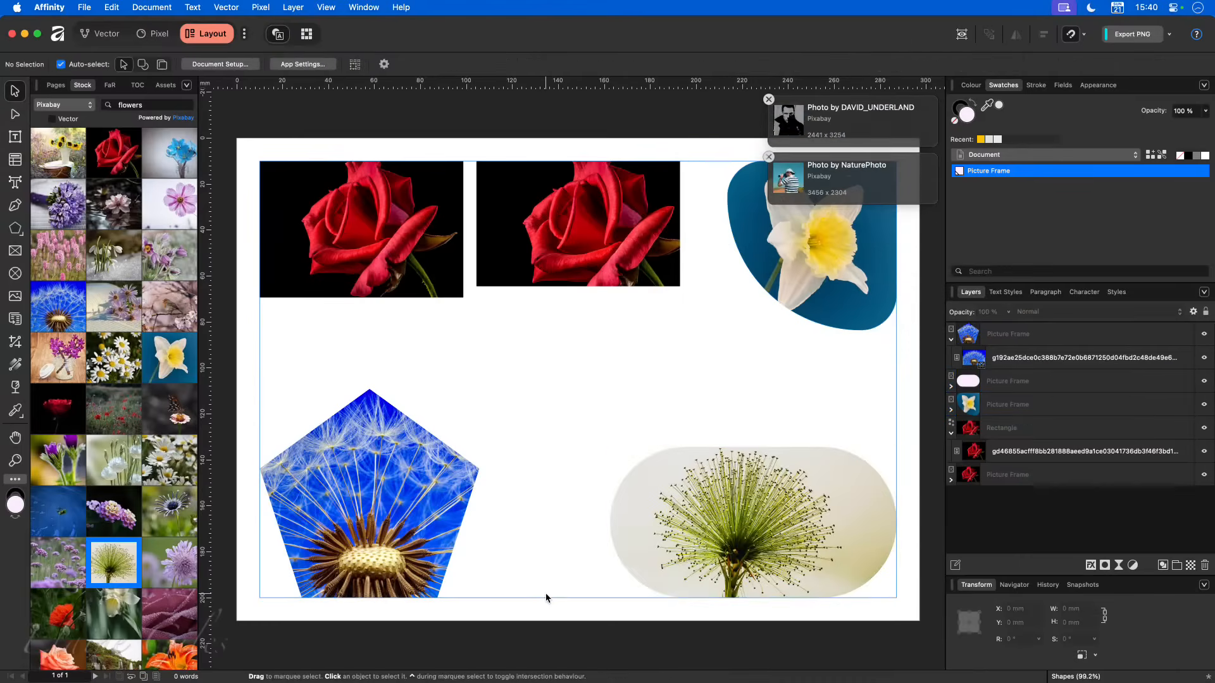
left_click(665, 505)
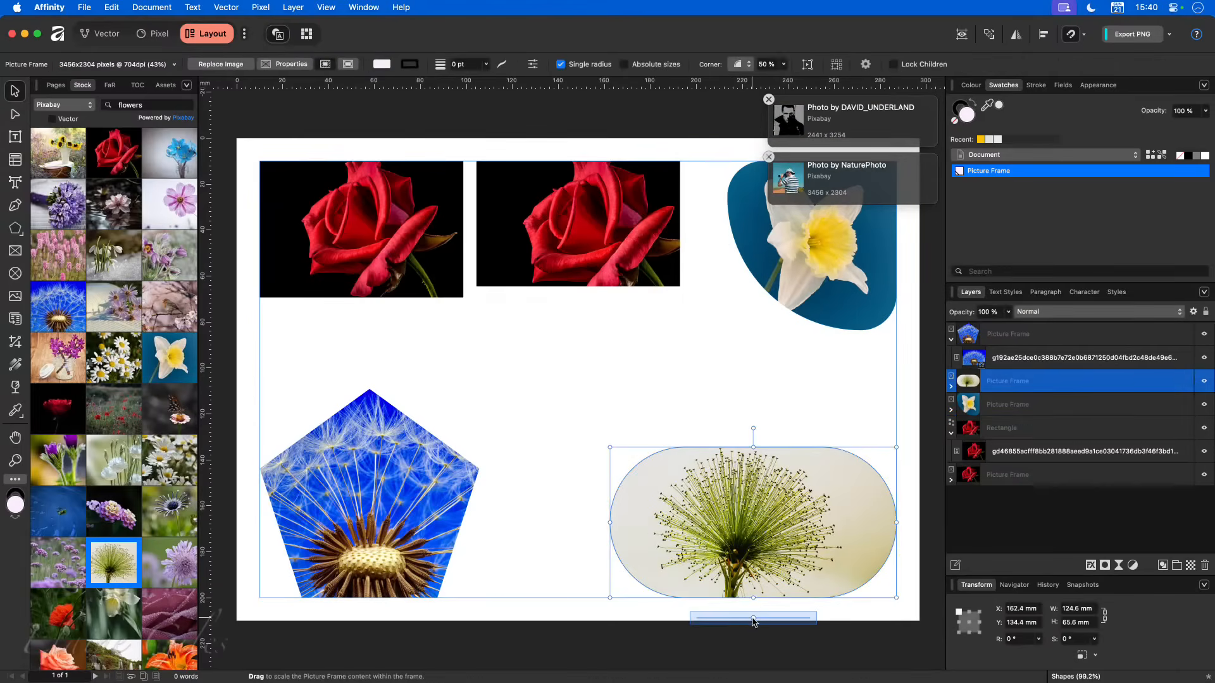
left_click(563, 518)
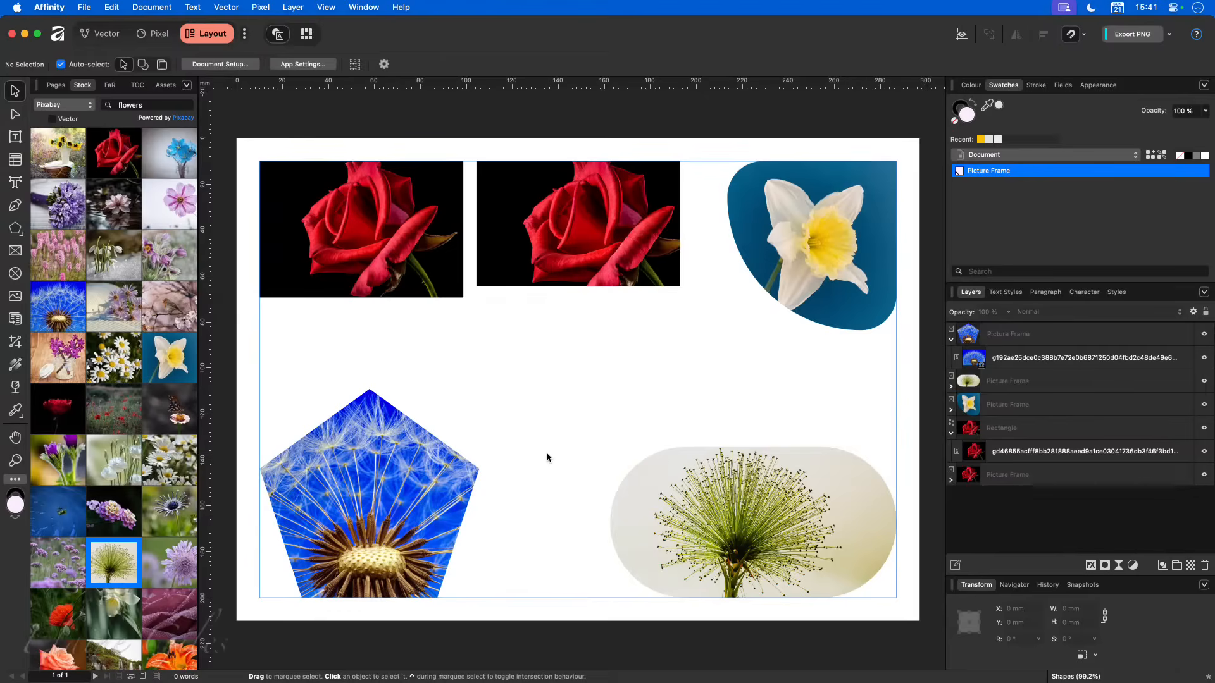
- Add one page after page 1 without a master page, using the Flow Pages spread wrapping
left_click(57, 86)
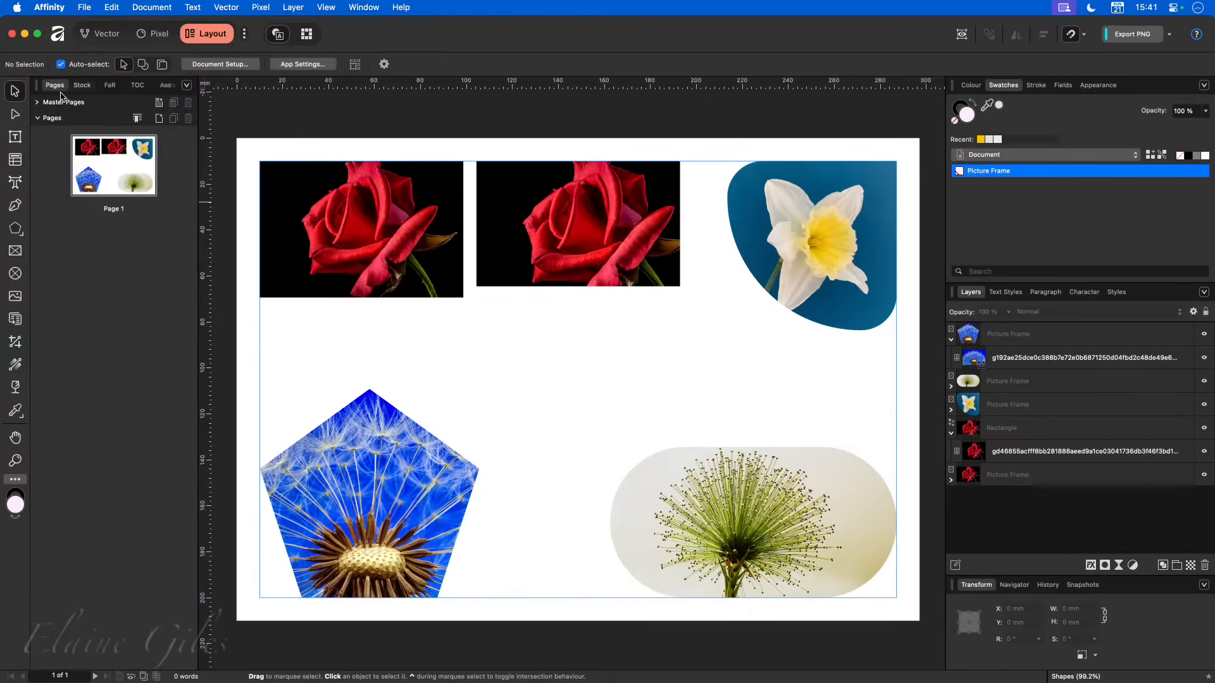
left_click(159, 120)
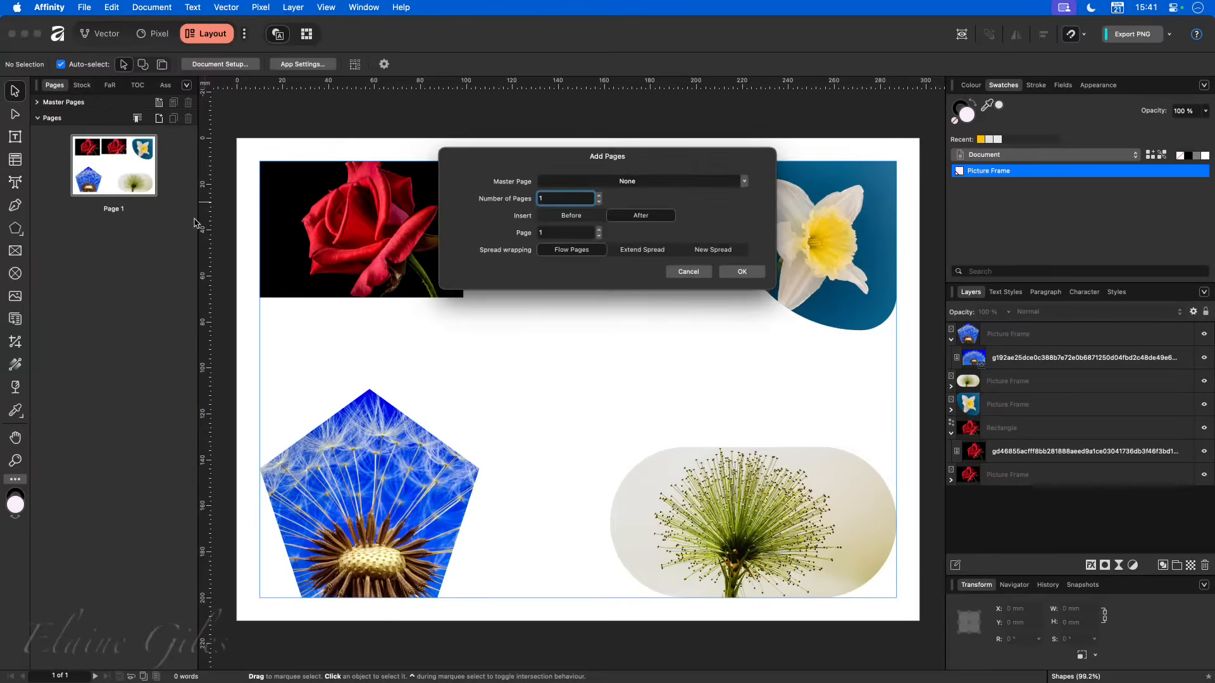
left_click(745, 270)
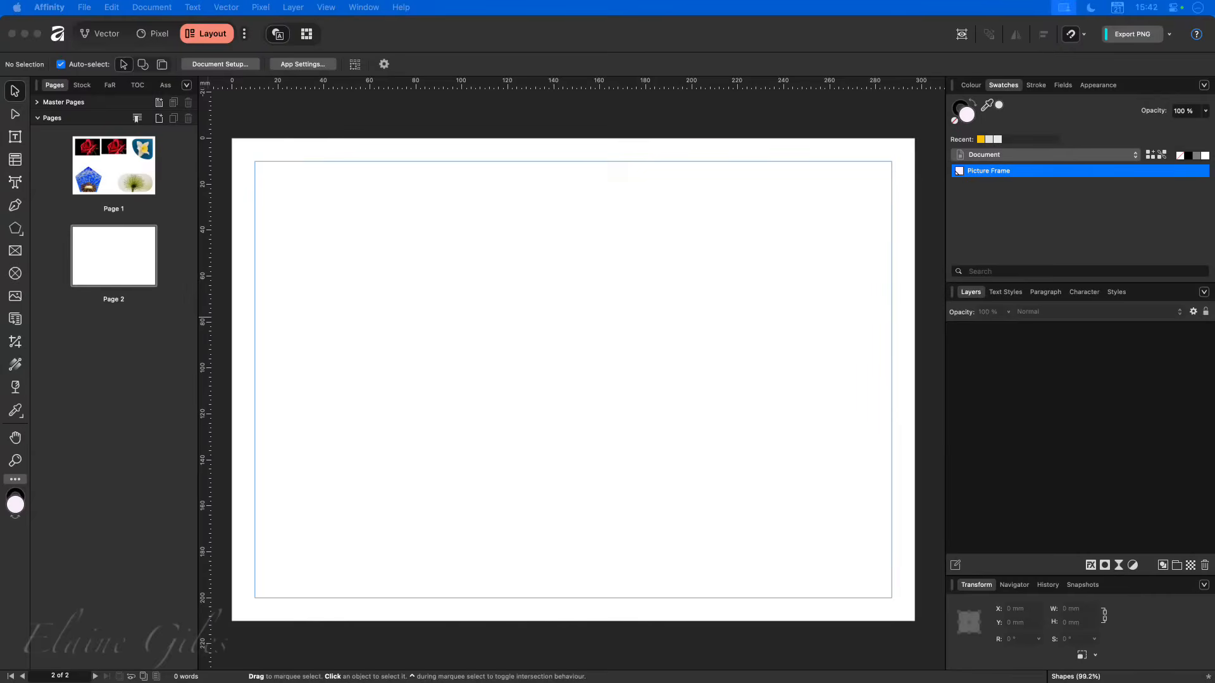
left_click(338, 357)
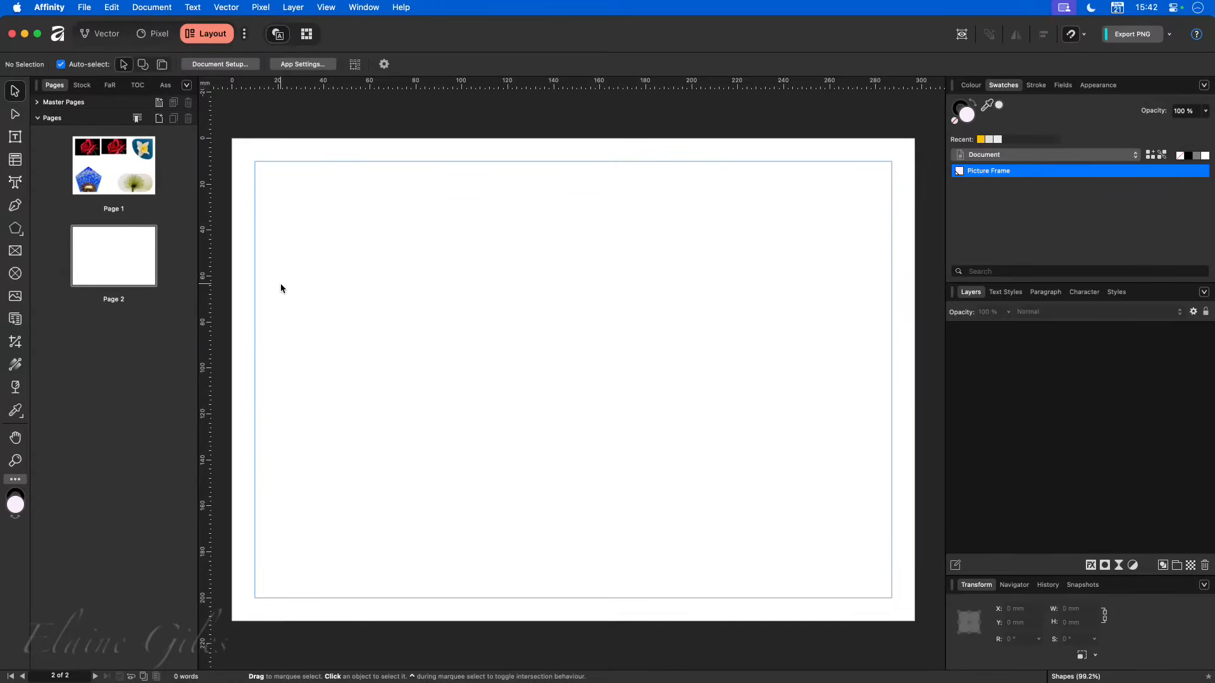
- Draw a closed straight-sided shape about 277 × 190 mm on page 2 with the Pen tool, snapped to the margins, with four upward notches along the bottom margin
left_click(15, 207)
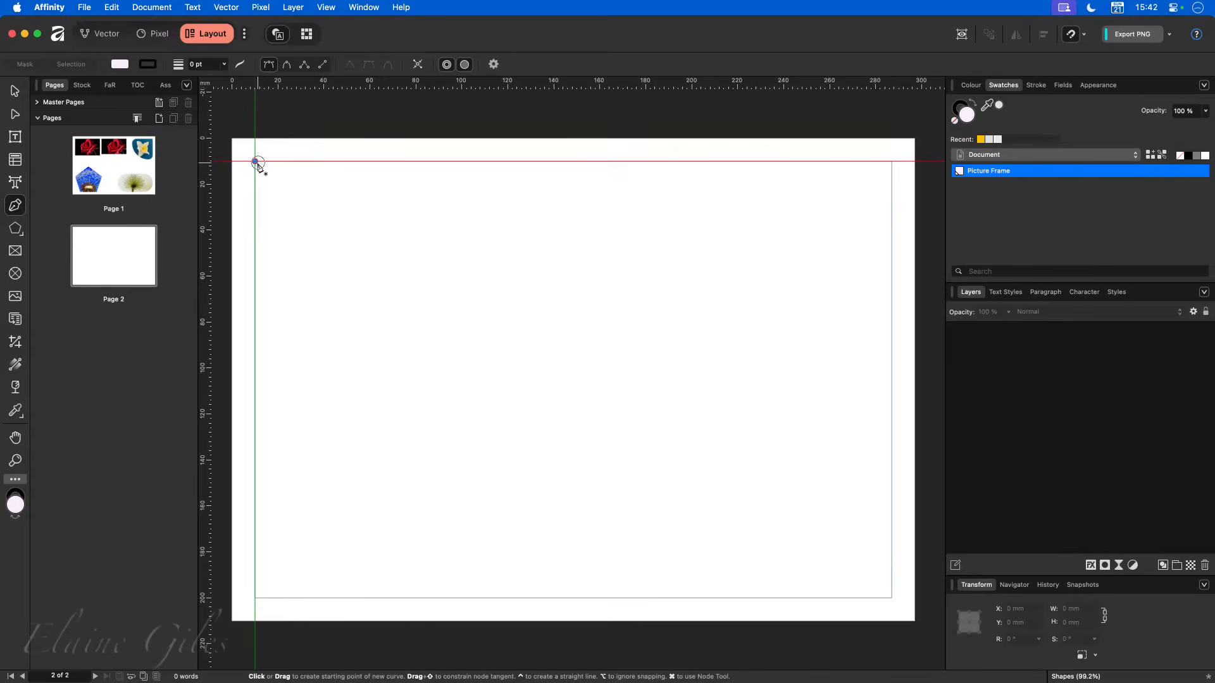
left_click(256, 162)
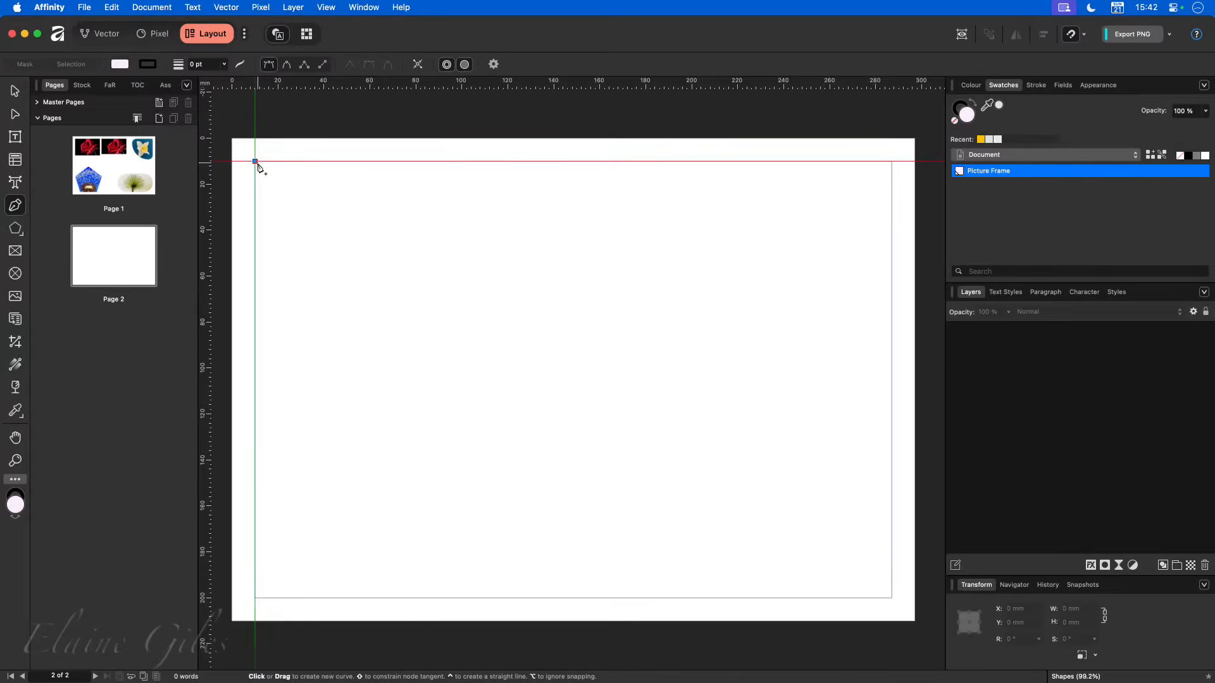
left_click(336, 598)
left_click(417, 401)
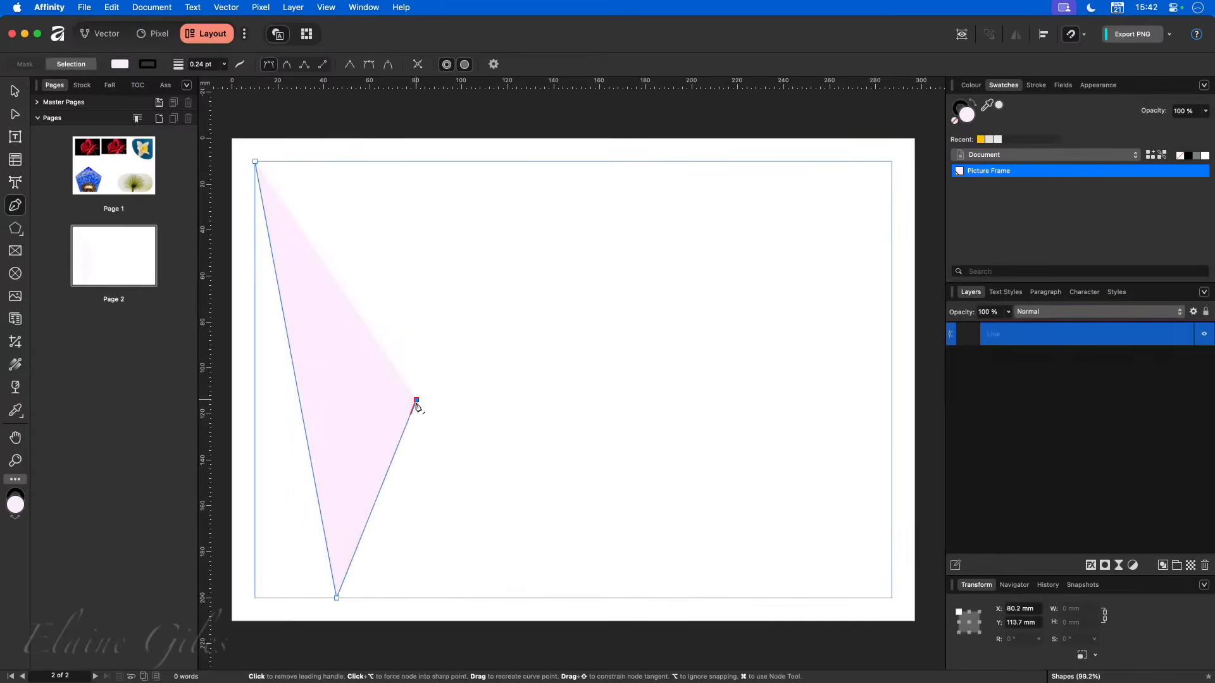
left_click(468, 598)
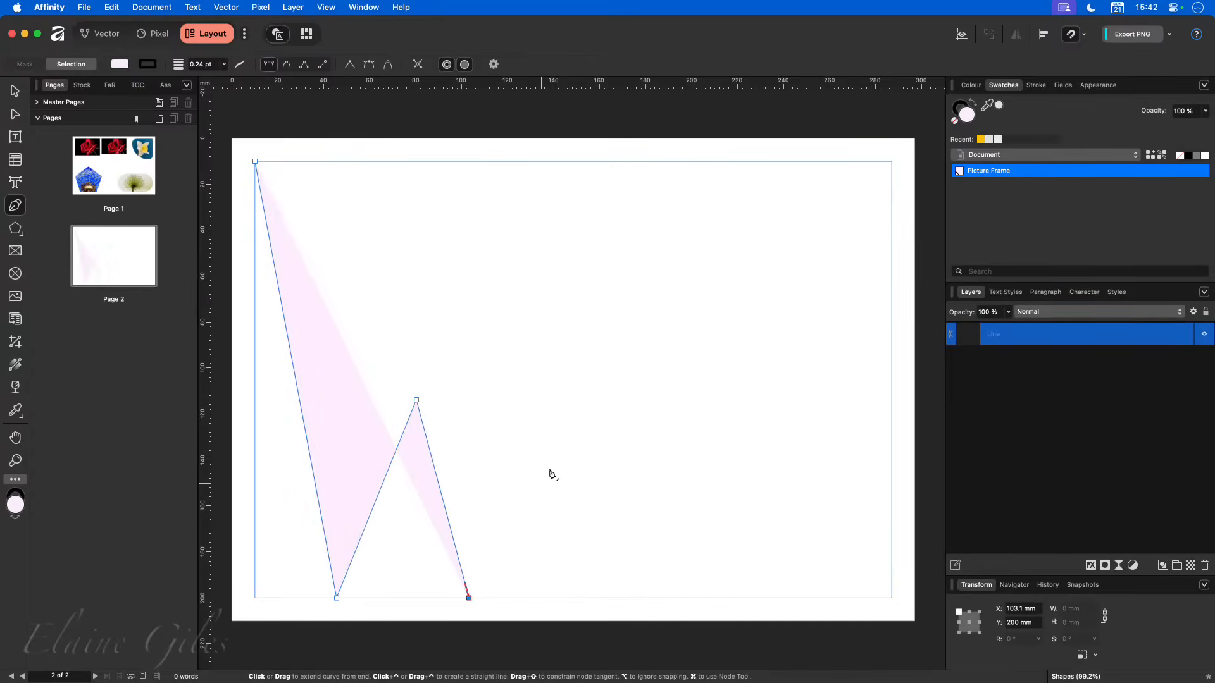
left_click(559, 400)
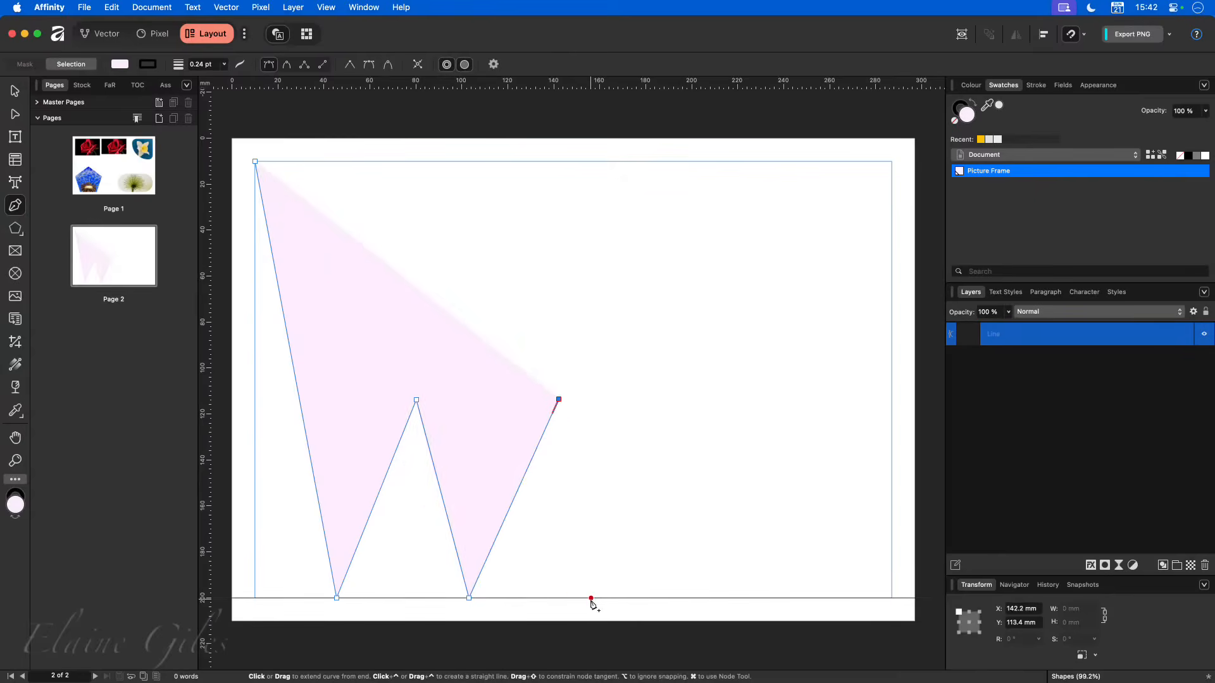
left_click(612, 598)
left_click(673, 417)
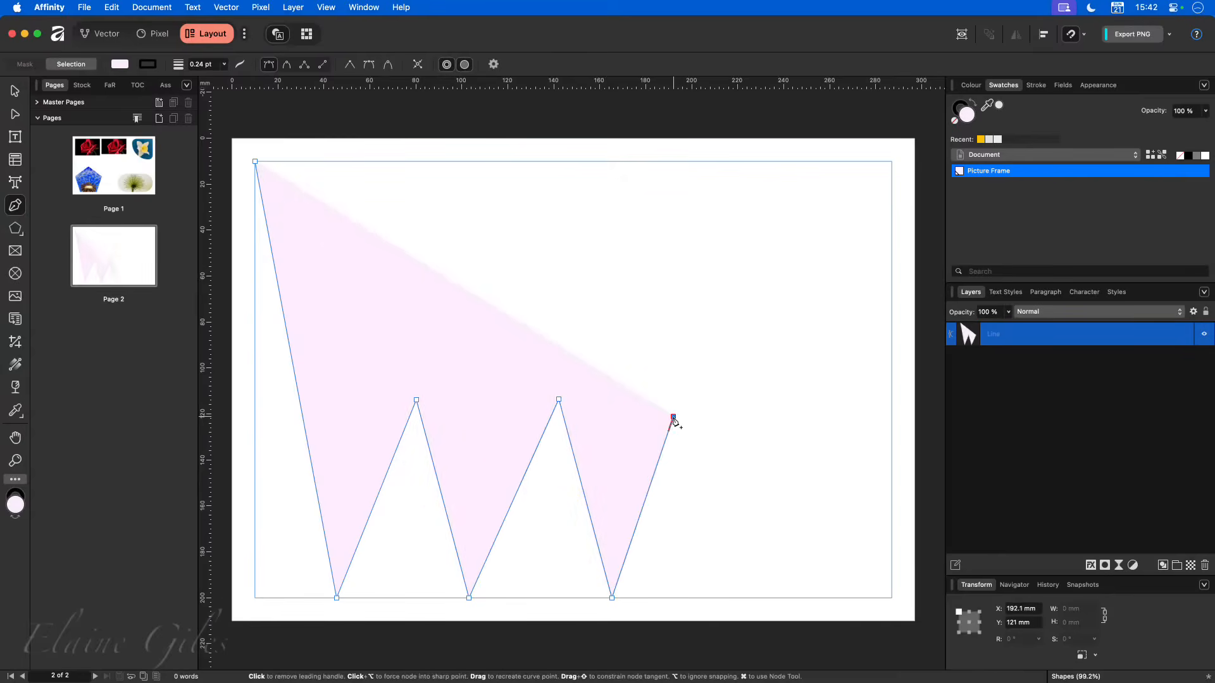
left_click(731, 598)
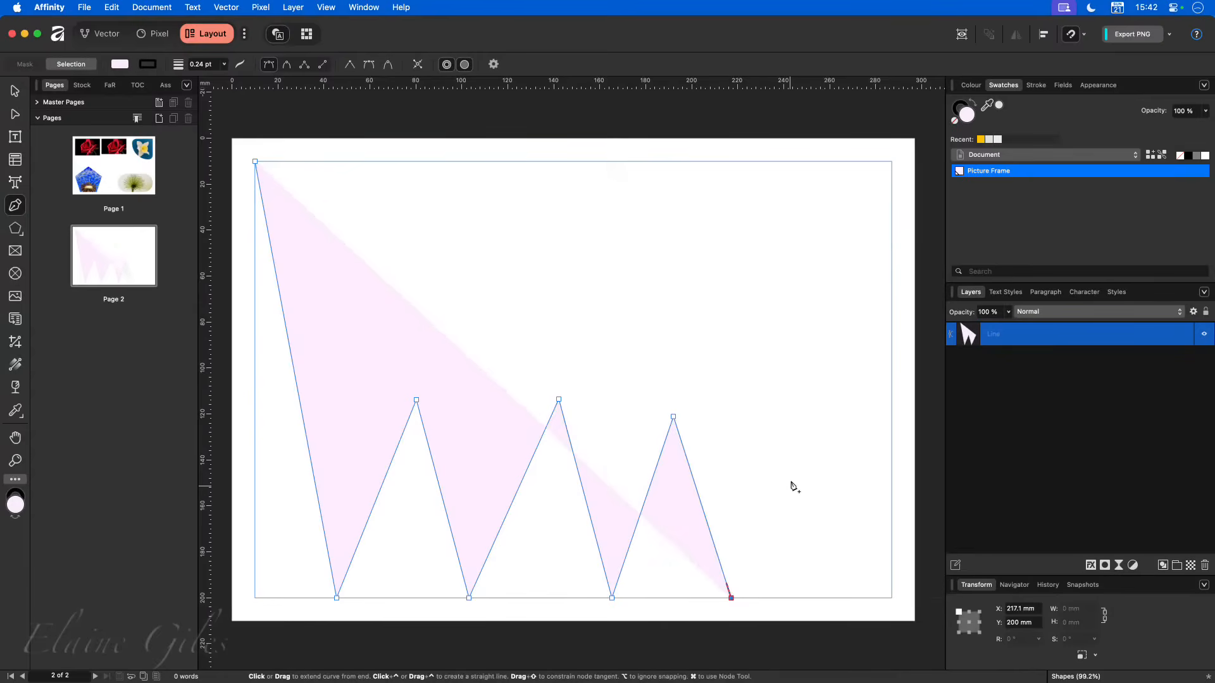
left_click(790, 459)
left_click(859, 598)
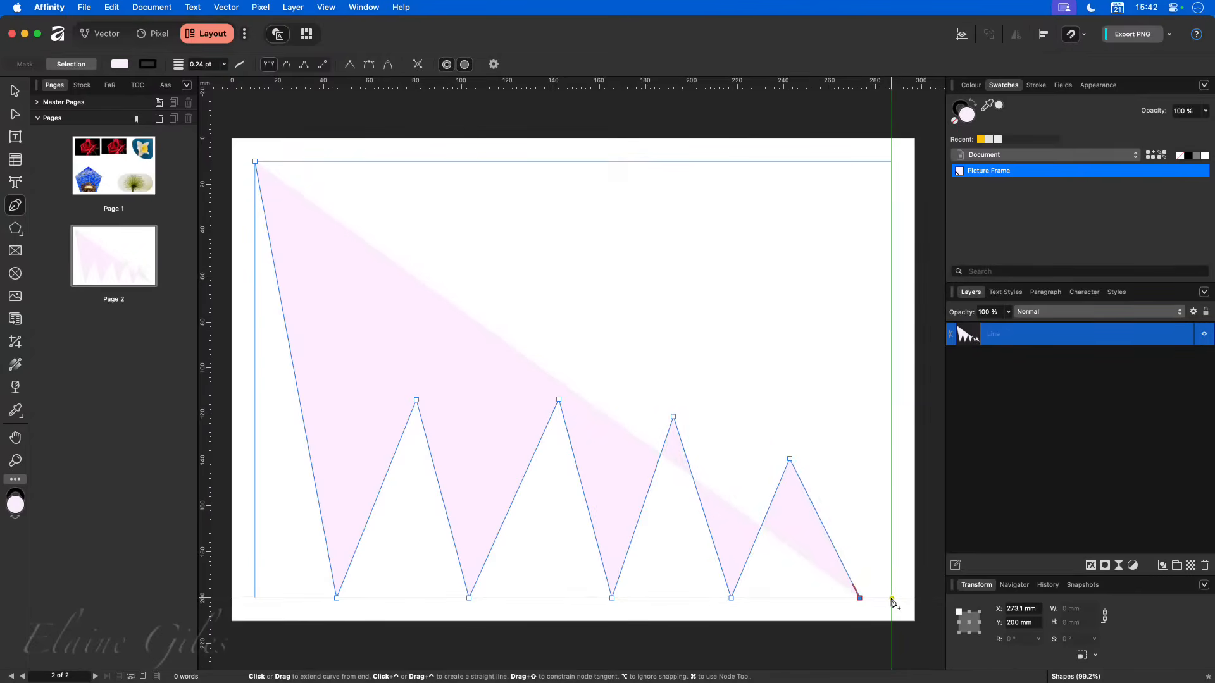
left_click(891, 598)
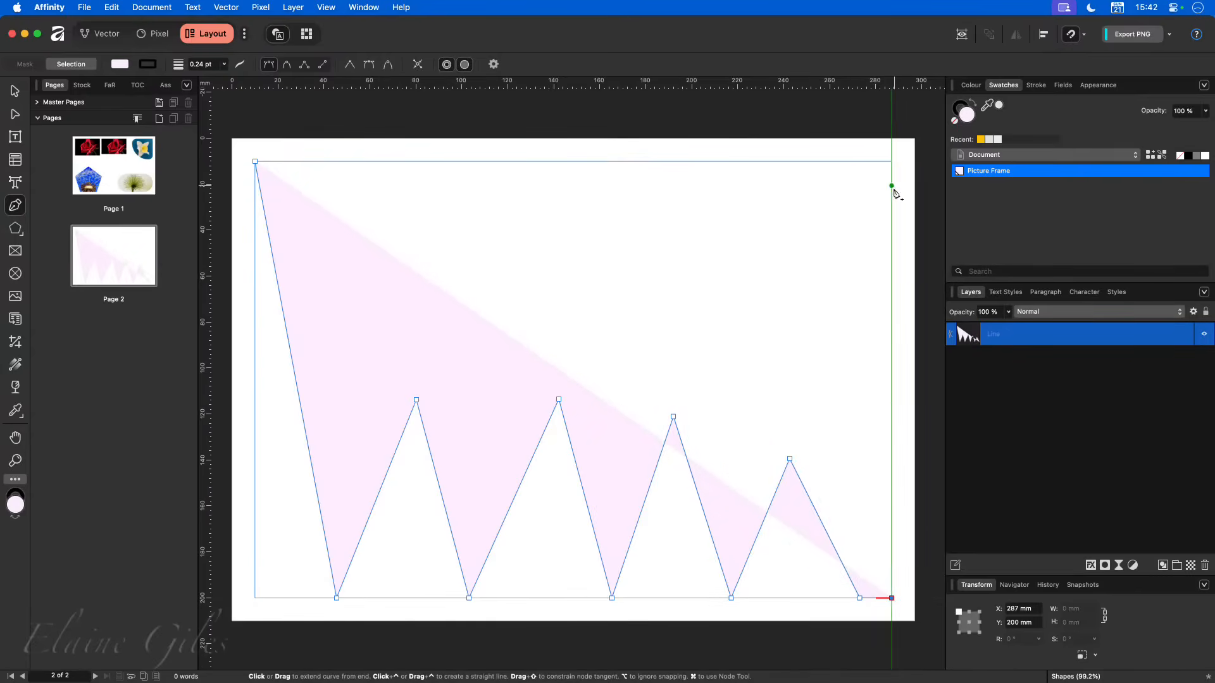
left_click(892, 221)
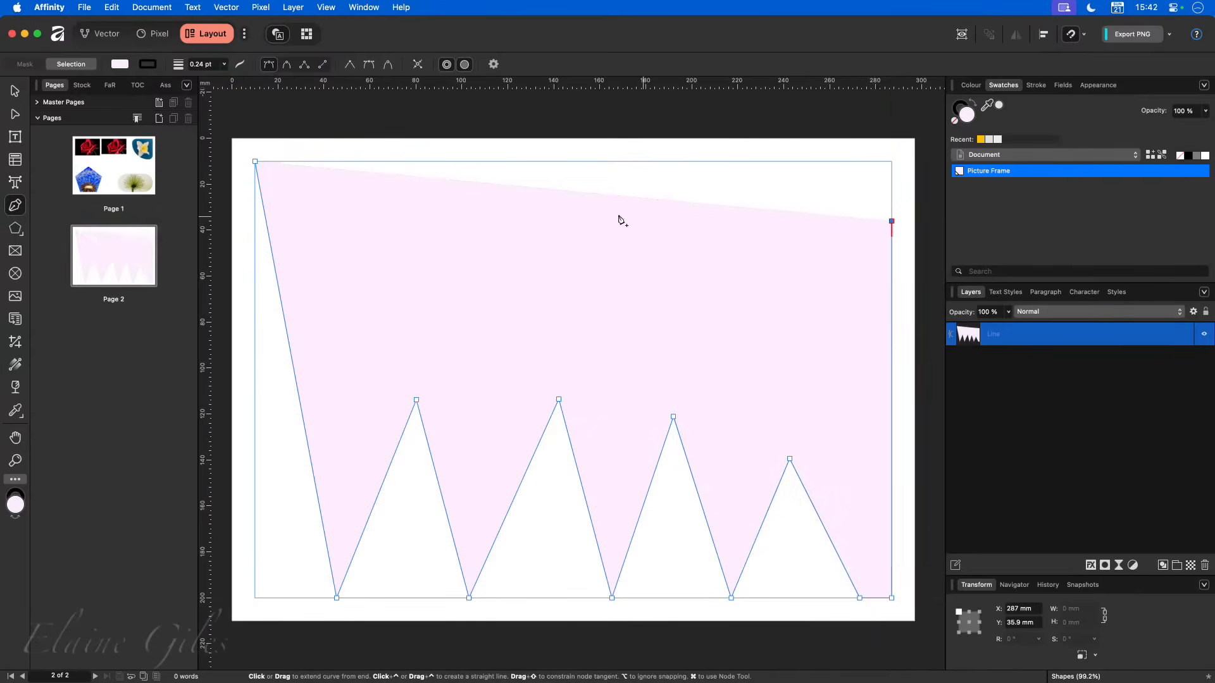
left_click(255, 162)
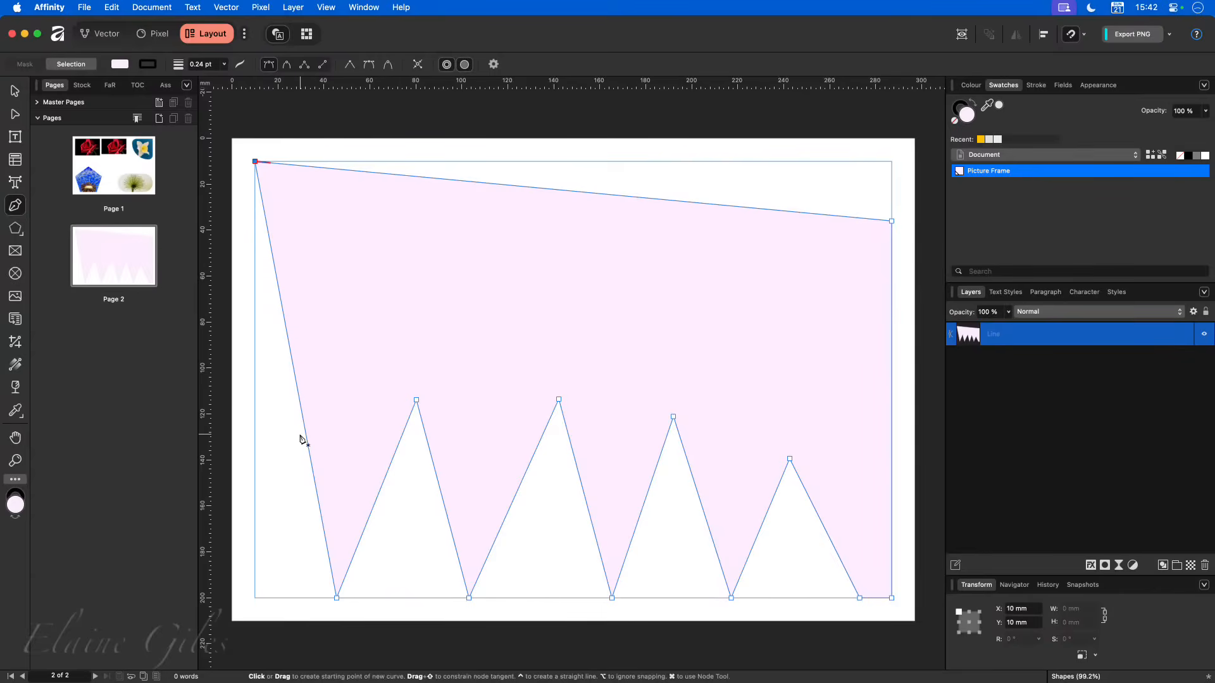
- Convert the pen-drawn zigzag shape on page 2 to a picture frame
left_click(15, 91)
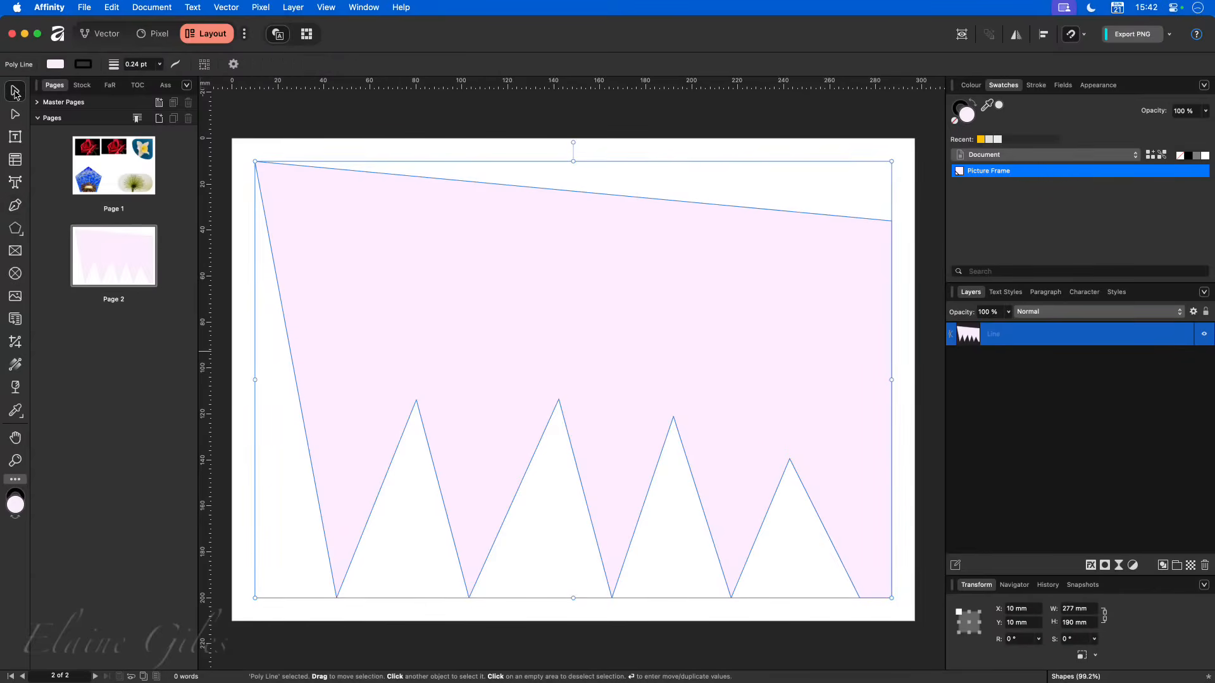
right_click(380, 227)
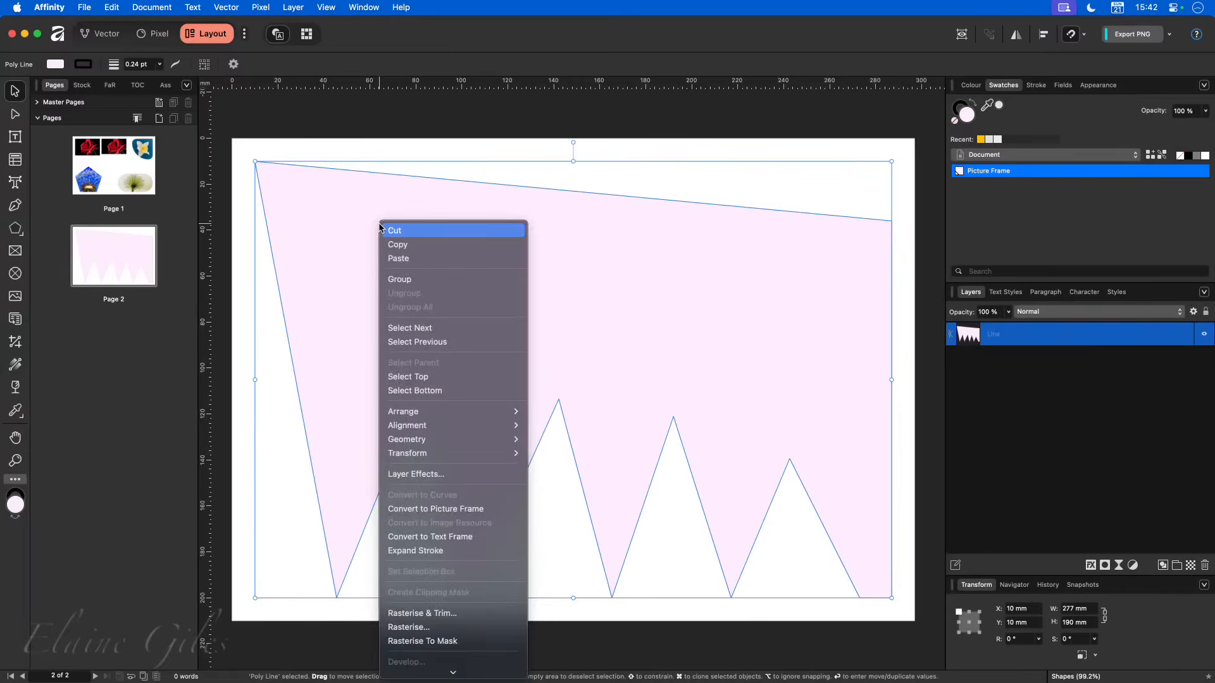
left_click(426, 510)
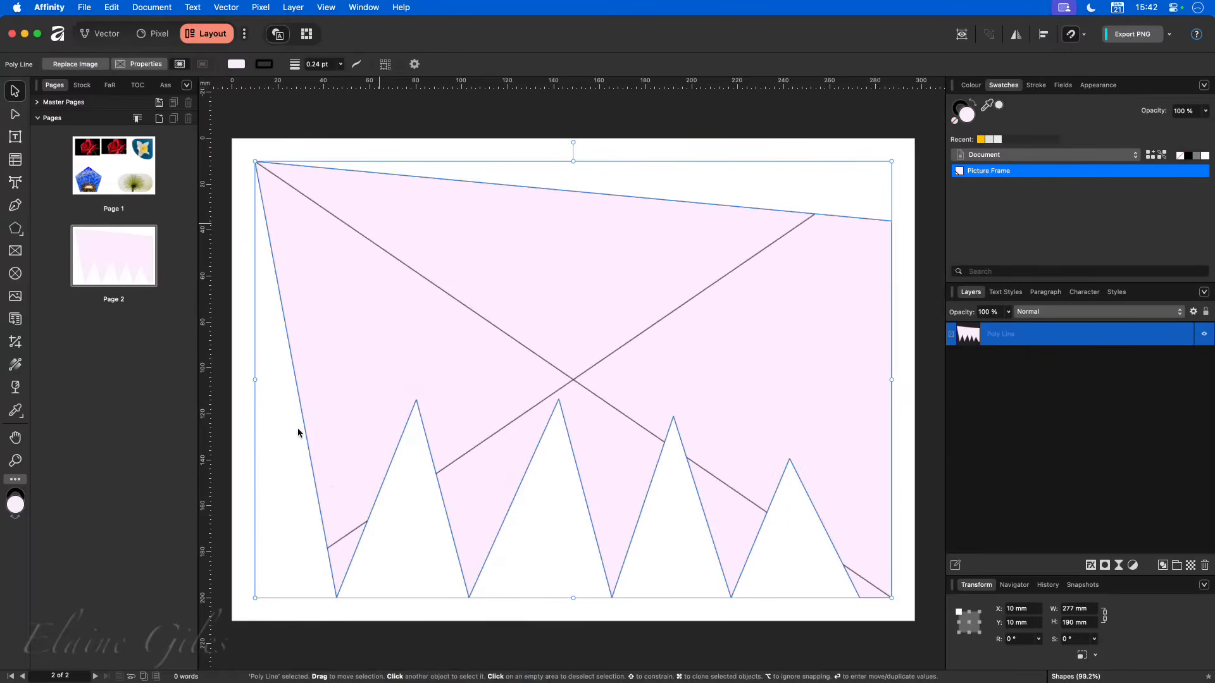
- Place the stock photo of the purple and white flower cluster on a dark background in the zigzag frame and deselect it
left_click(81, 85)
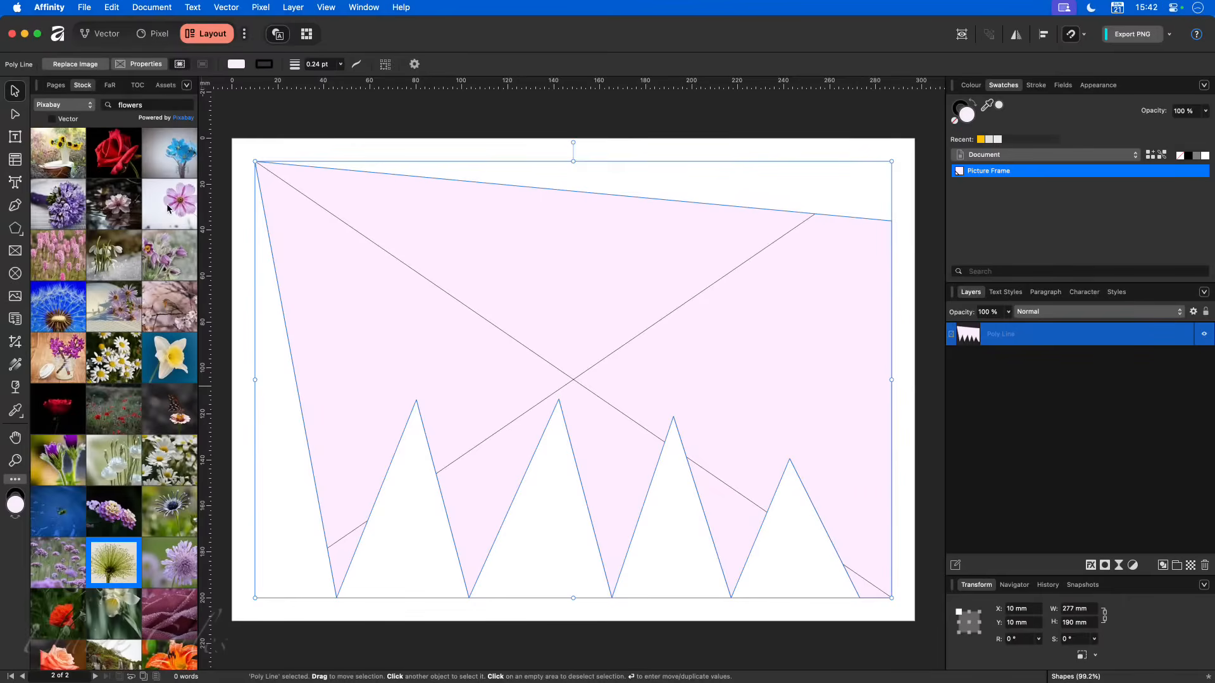
scroll(138, 370, "down", 5)
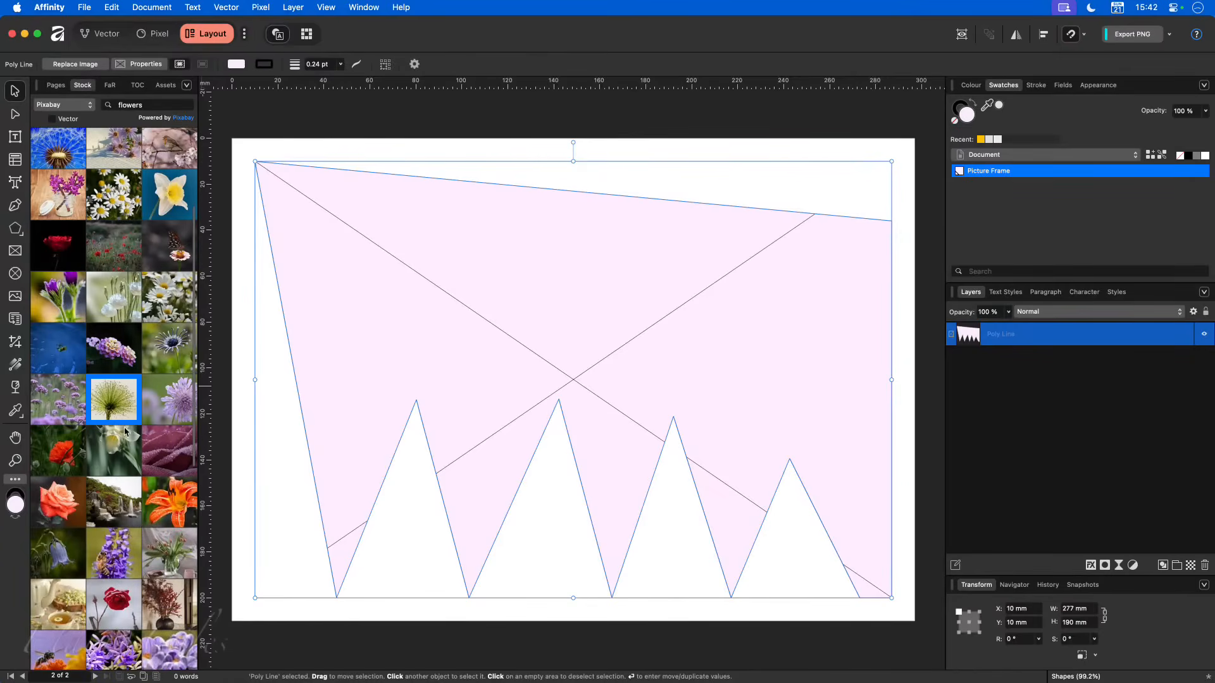
left_click_drag(114, 349, 406, 521)
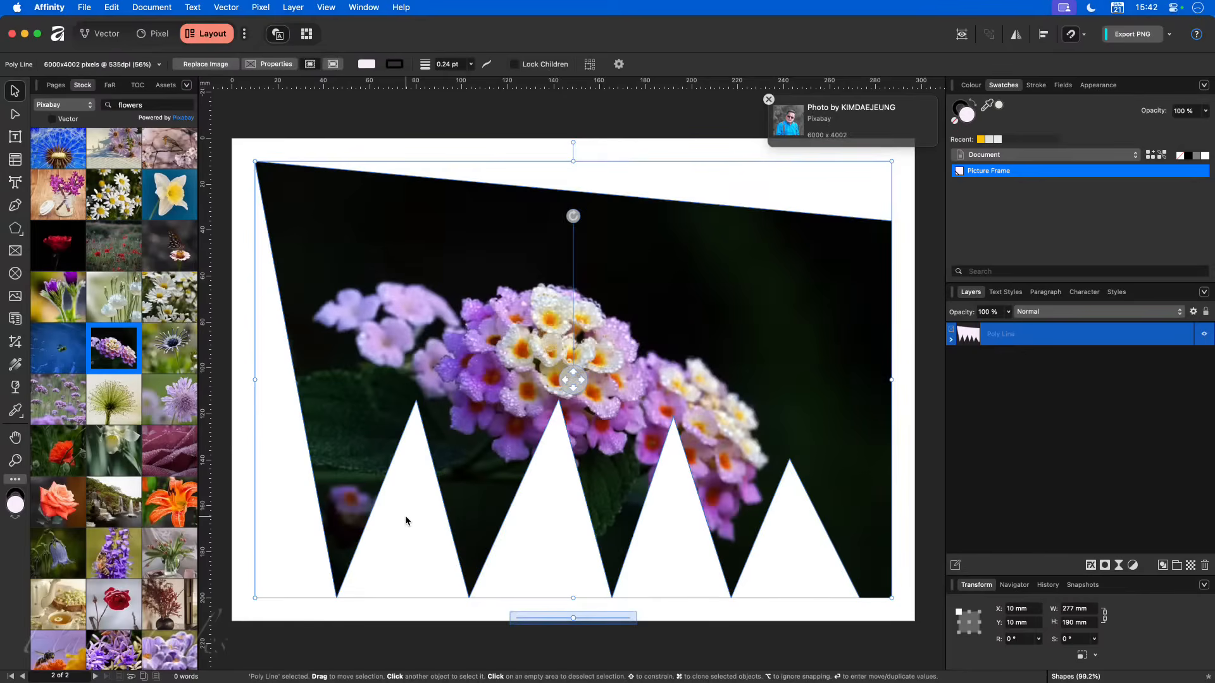
left_click(899, 553)
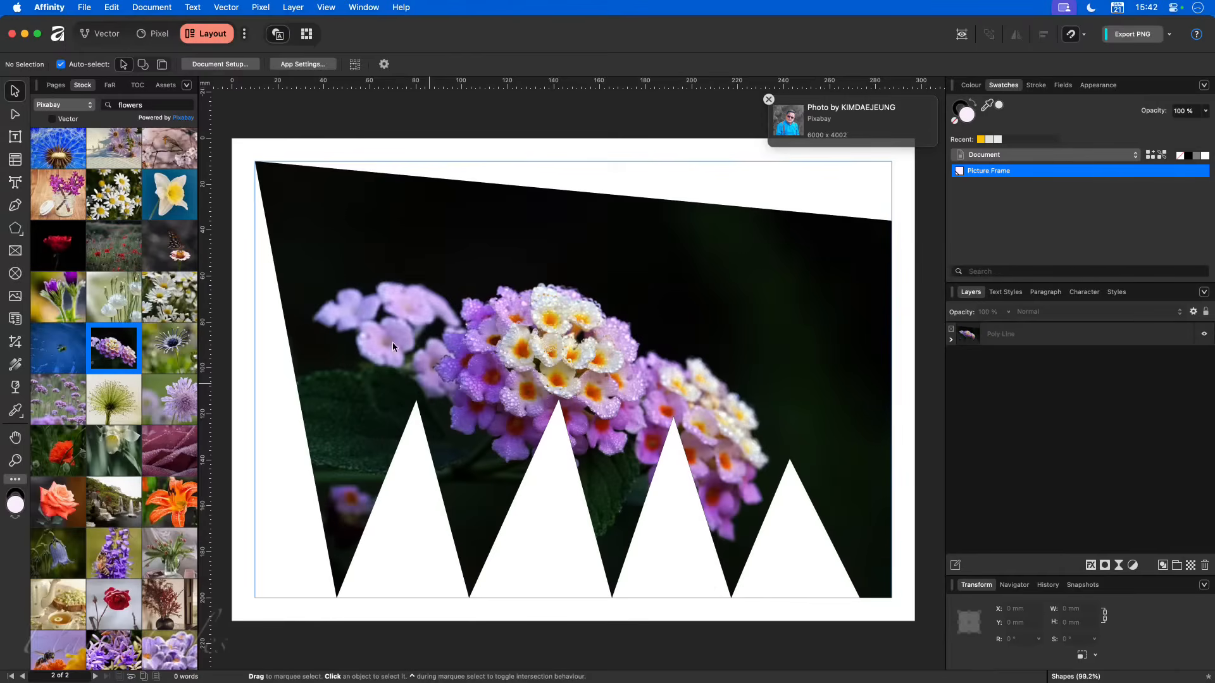
- Reshape the zigzag frame with the Node tool, moving its upper-right and lower-left corner nodes to the matching margin corners at 287, 10 mm and 10, 200 mm
left_click(55, 85)
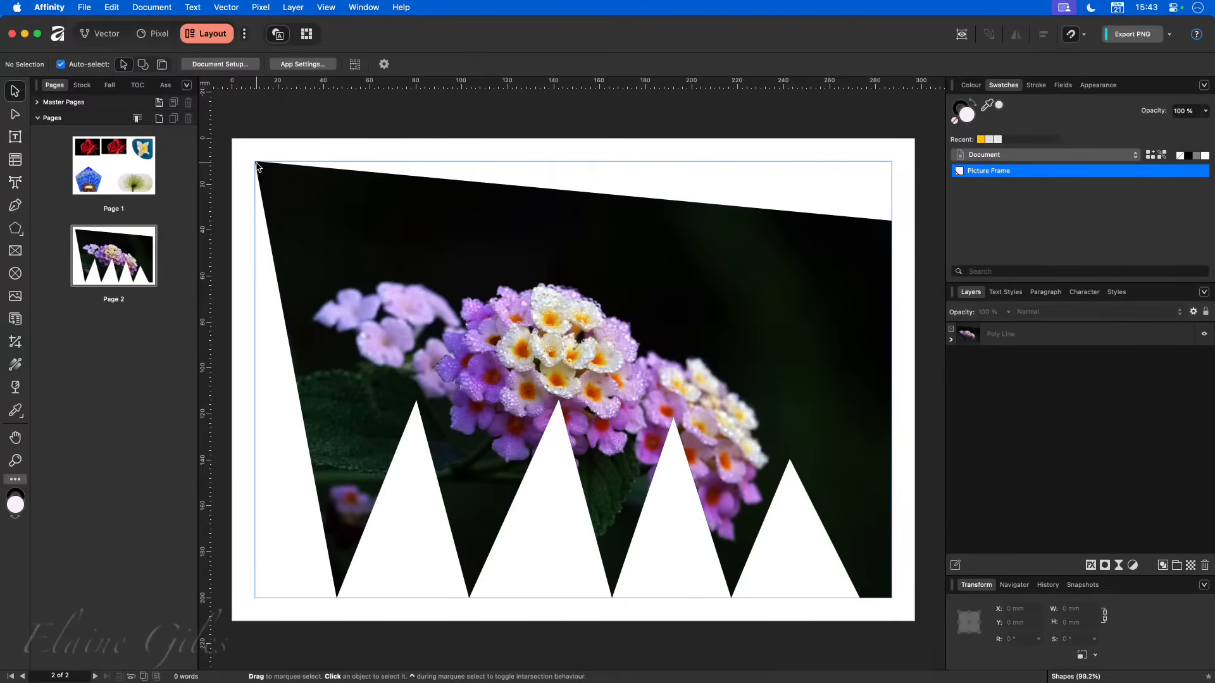
left_click(299, 192)
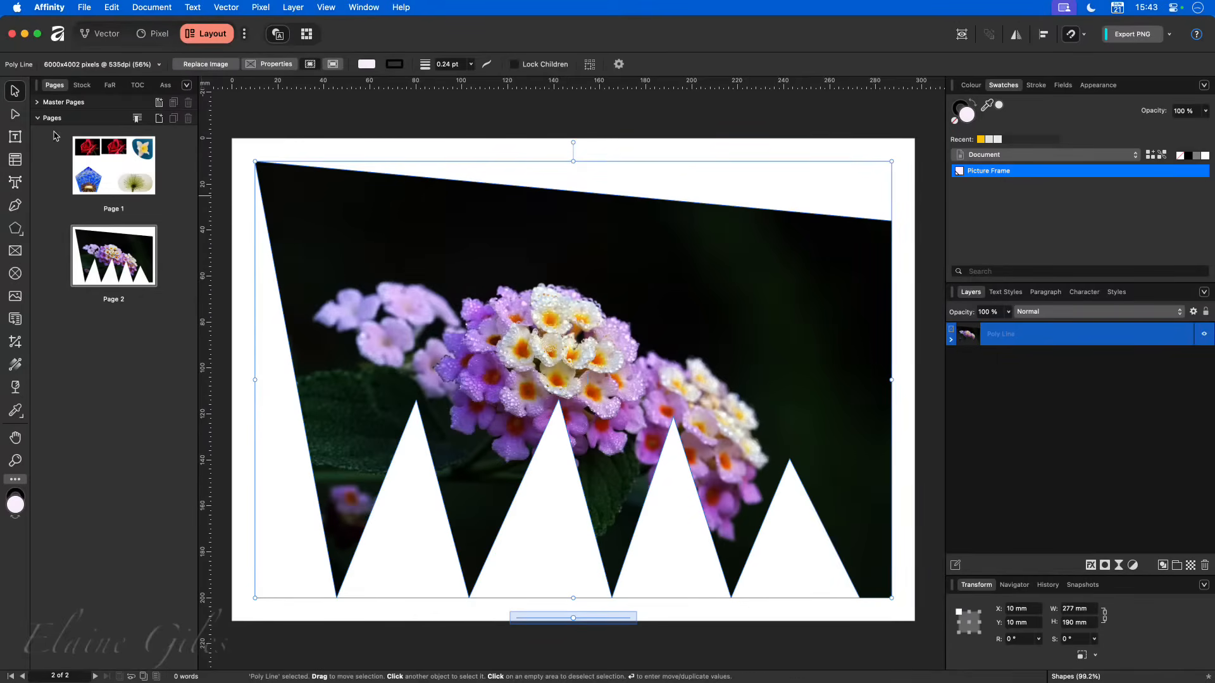
left_click(15, 115)
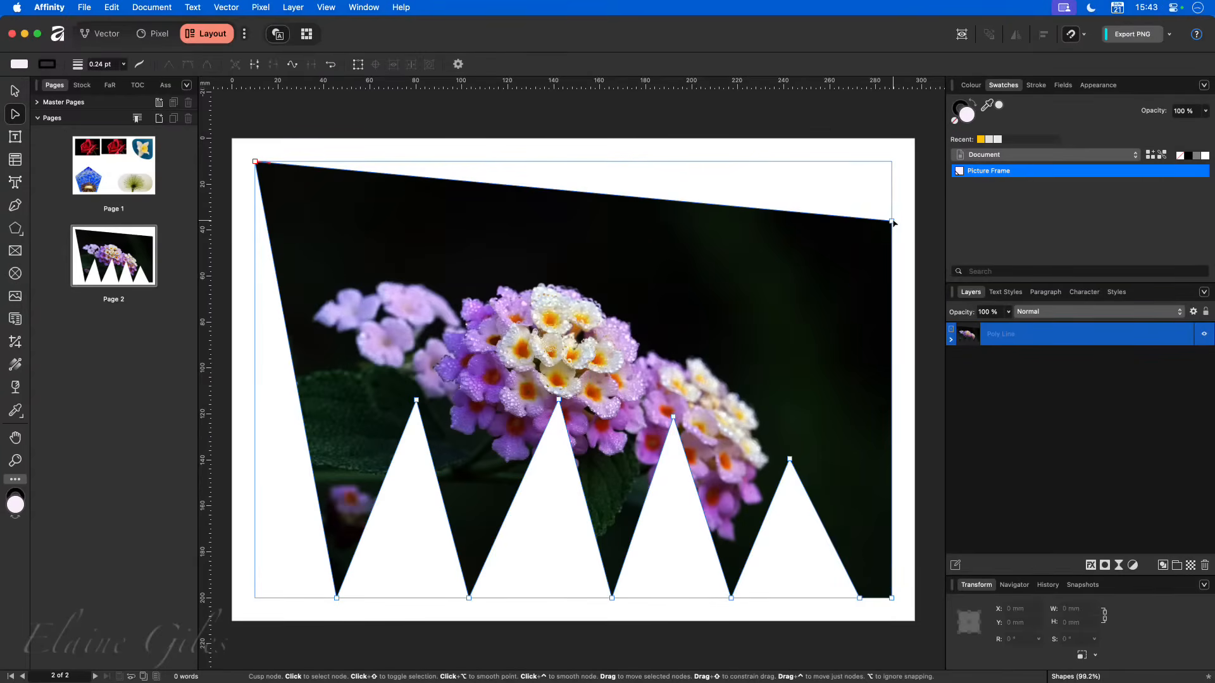
left_click_drag(893, 220, 724, 216)
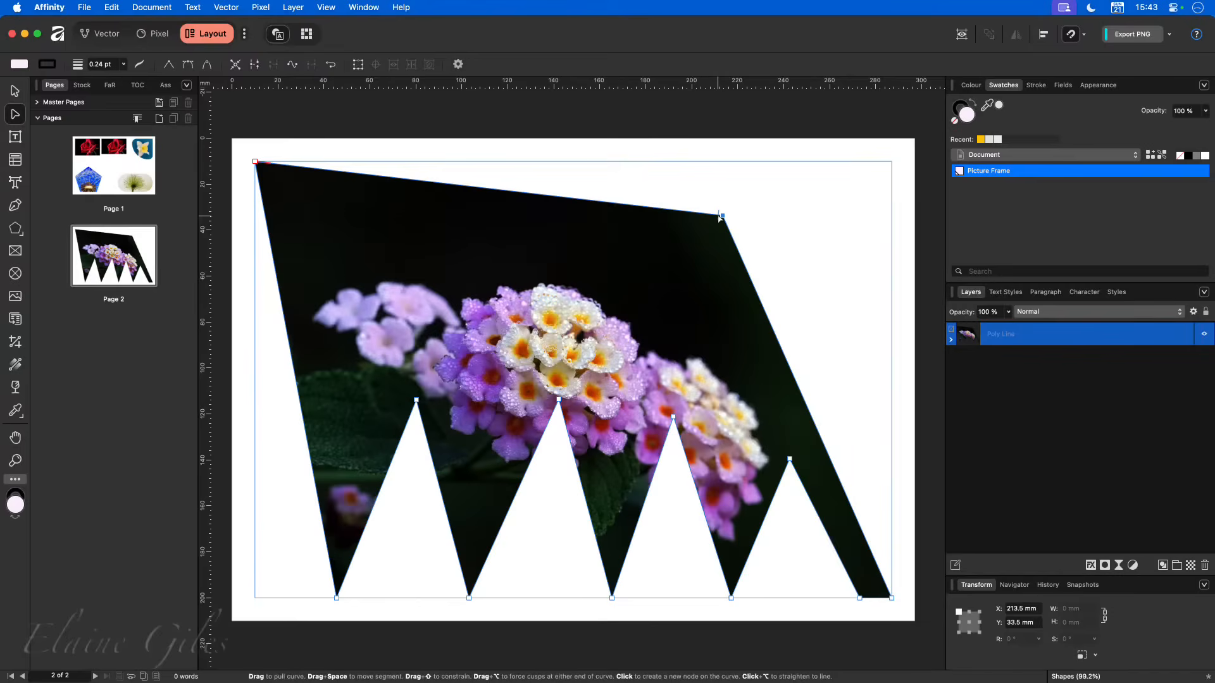
left_click_drag(723, 216, 891, 162)
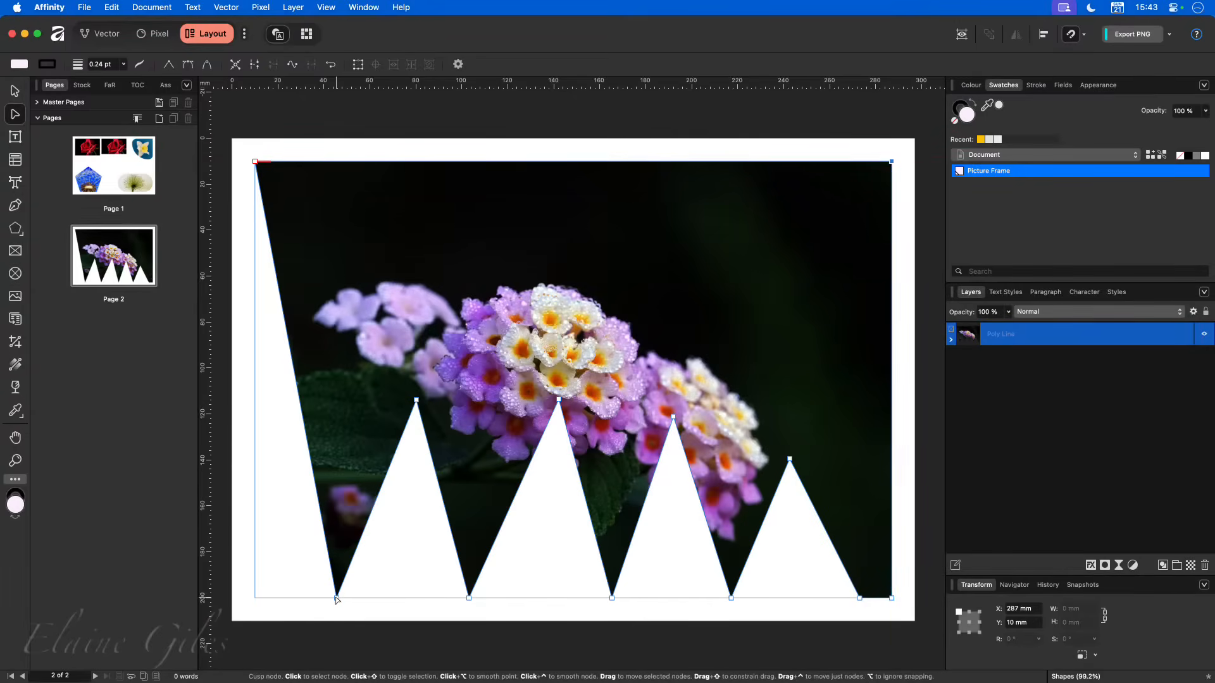
left_click_drag(336, 597, 255, 598)
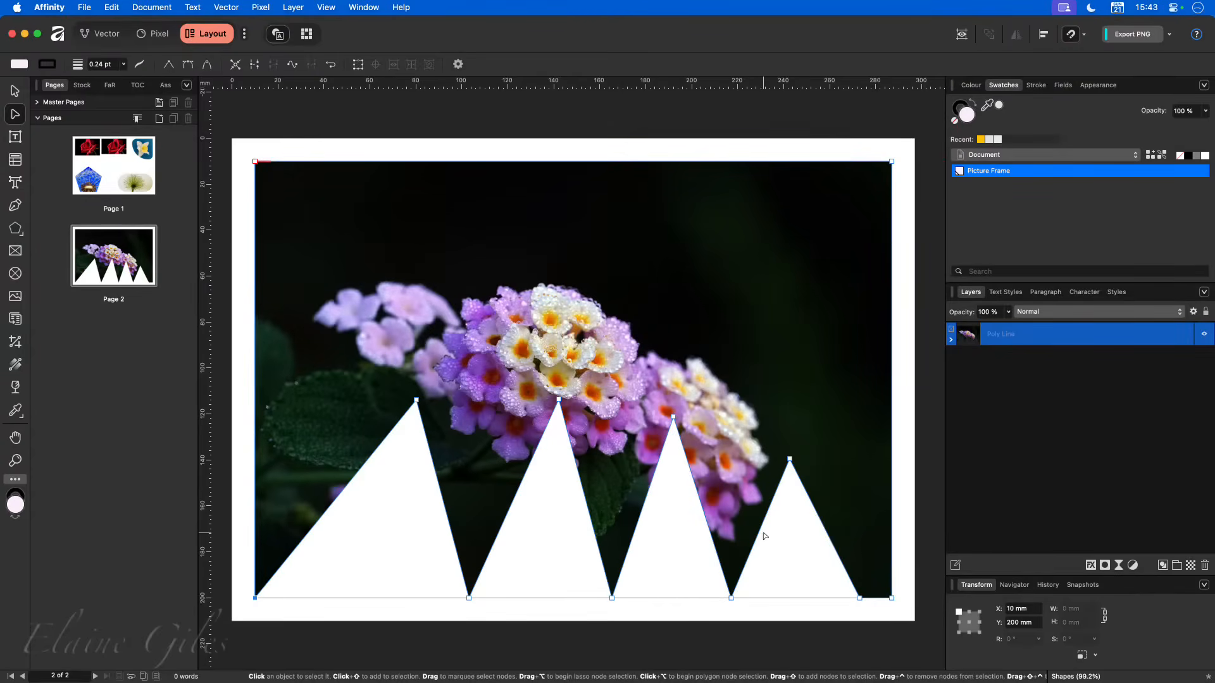
- Move the four notch peaks individually, left to right, to about 48, 90 mm; 108, 132 mm; 175, 152 mm; and 267, 110 mm
left_click_drag(790, 458, 846, 393)
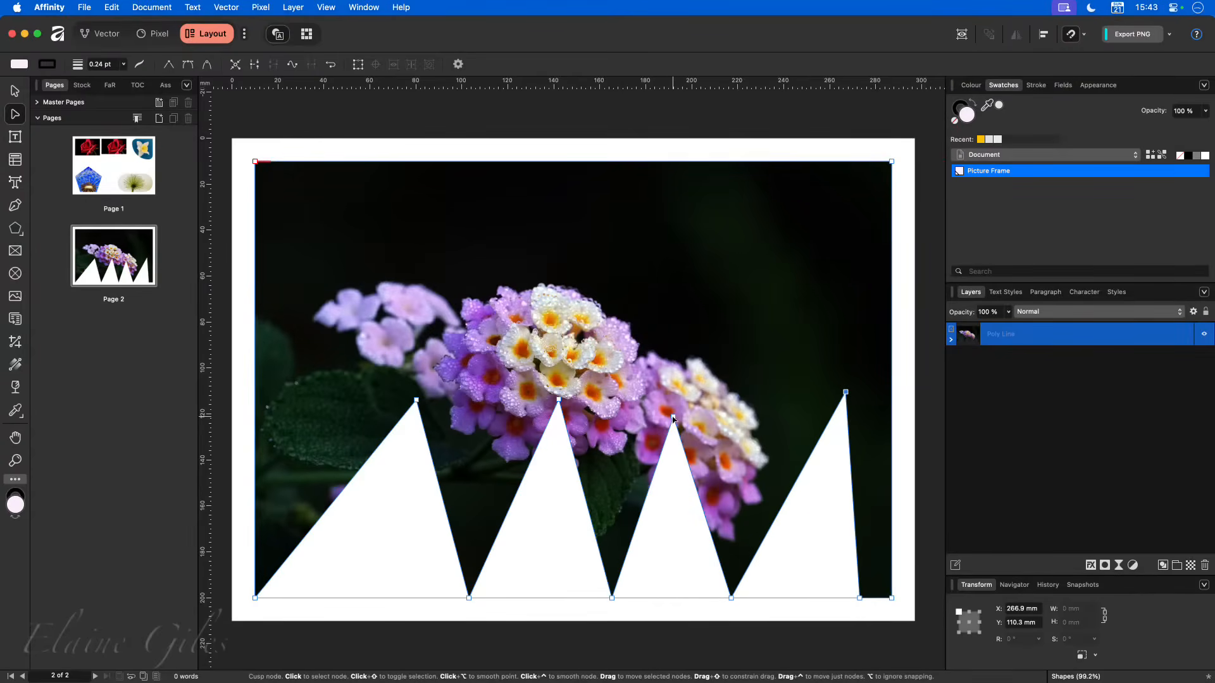
left_click_drag(673, 417, 635, 488)
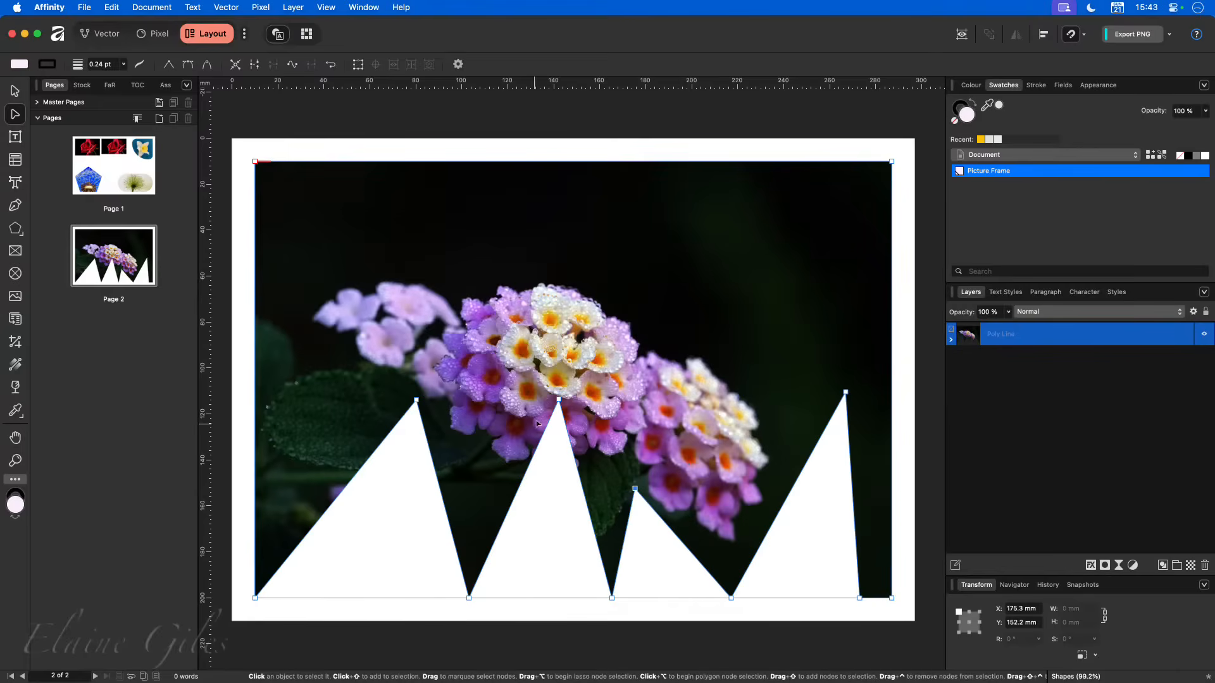
left_click_drag(558, 401, 478, 445)
left_click_drag(416, 400, 342, 346)
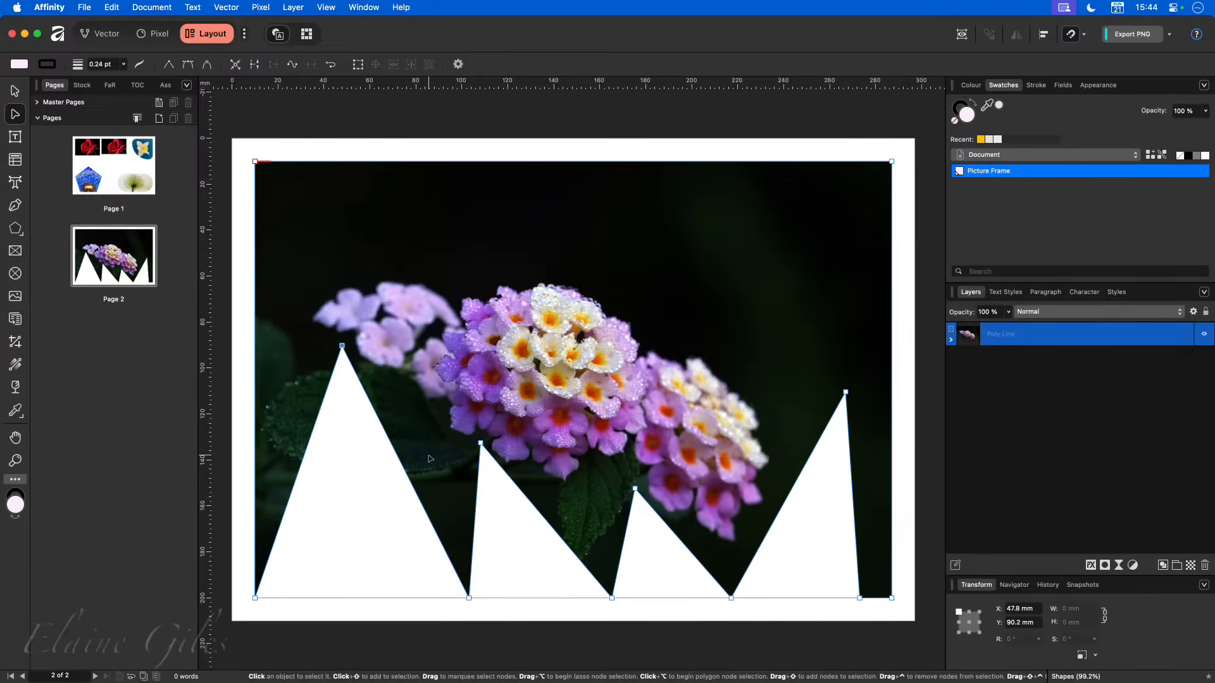
- Select all four notch peak nodes and move them together about 10 mm left and 2 mm up
left_click(481, 443, "shift")
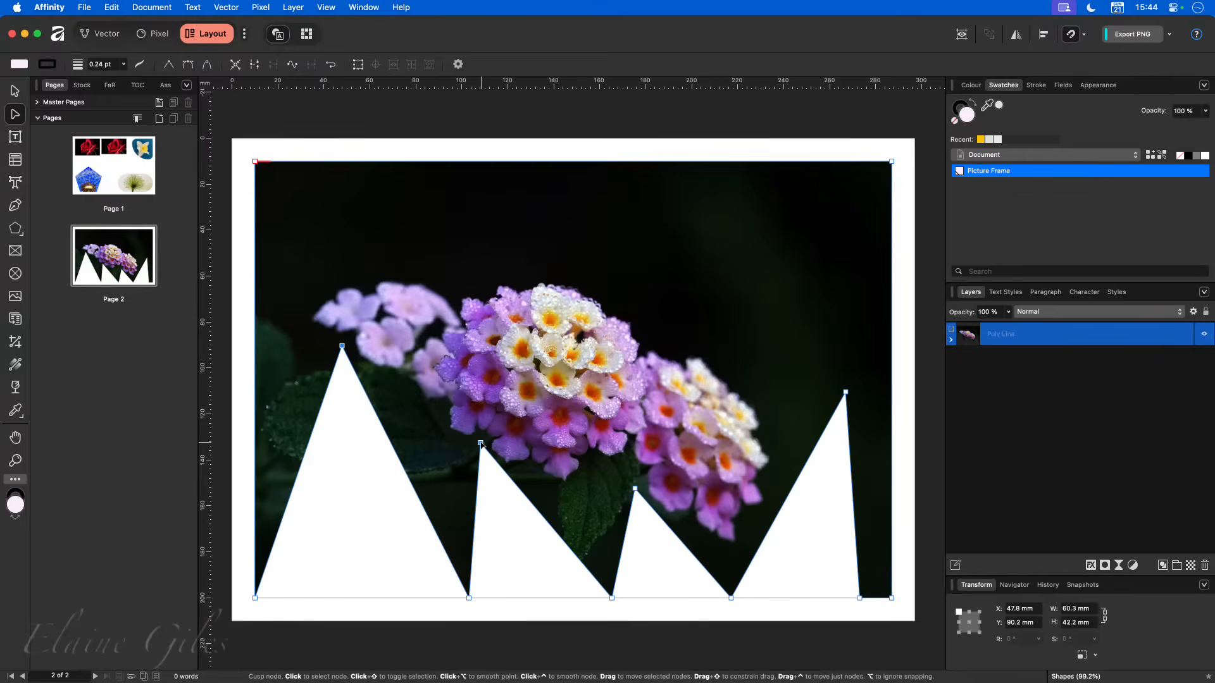
left_click(635, 490, "shift")
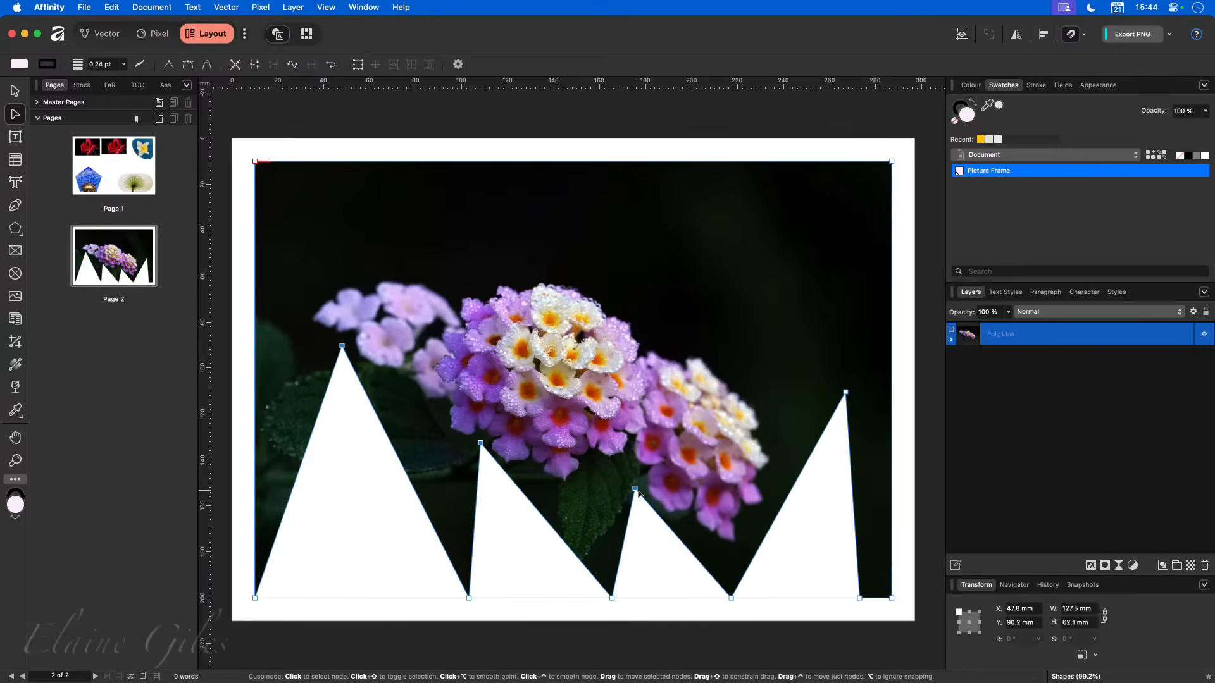
left_click(846, 392, "shift")
mouse_move(343, 348)
left_mouse_down()
mouse_move(352, 461)
mouse_move(339, 401)
mouse_move(429, 425)
mouse_move(256, 400)
mouse_move(244, 411)
mouse_move(385, 421)
mouse_move(290, 396)
mouse_move(332, 400)
mouse_move(320, 342)
left_mouse_up()
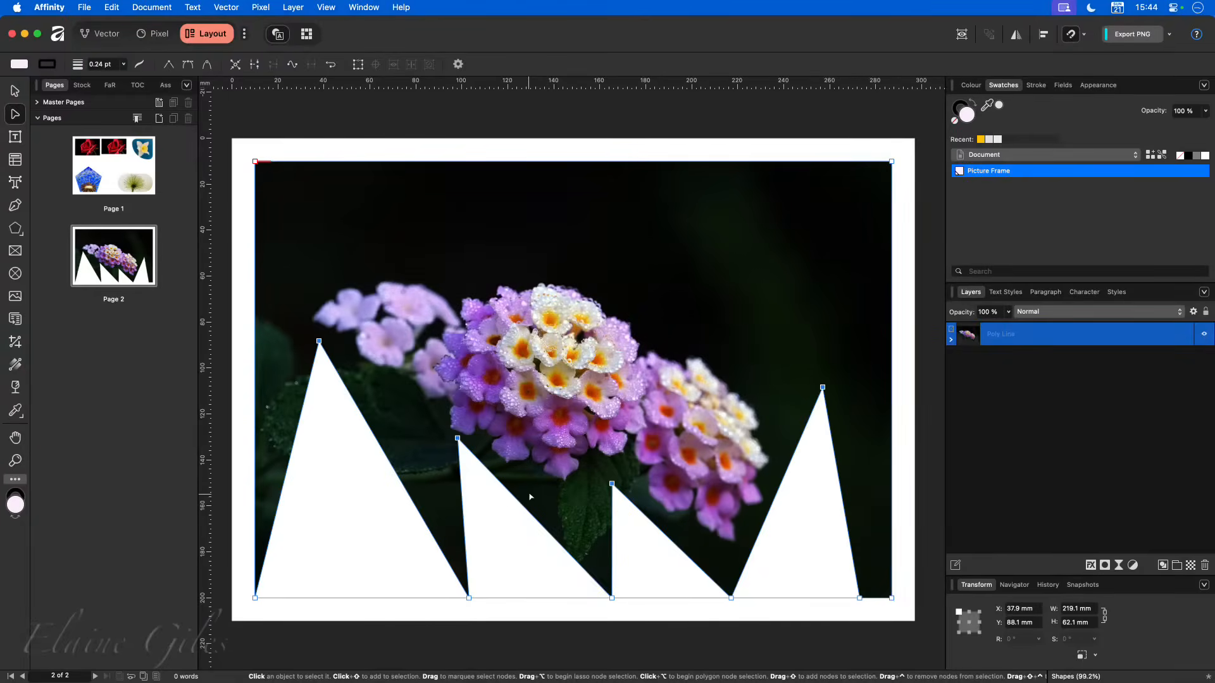
- Scale the photo inside the zigzag frame to 70% and shift it up and slightly right within the frame
left_click(19, 93)
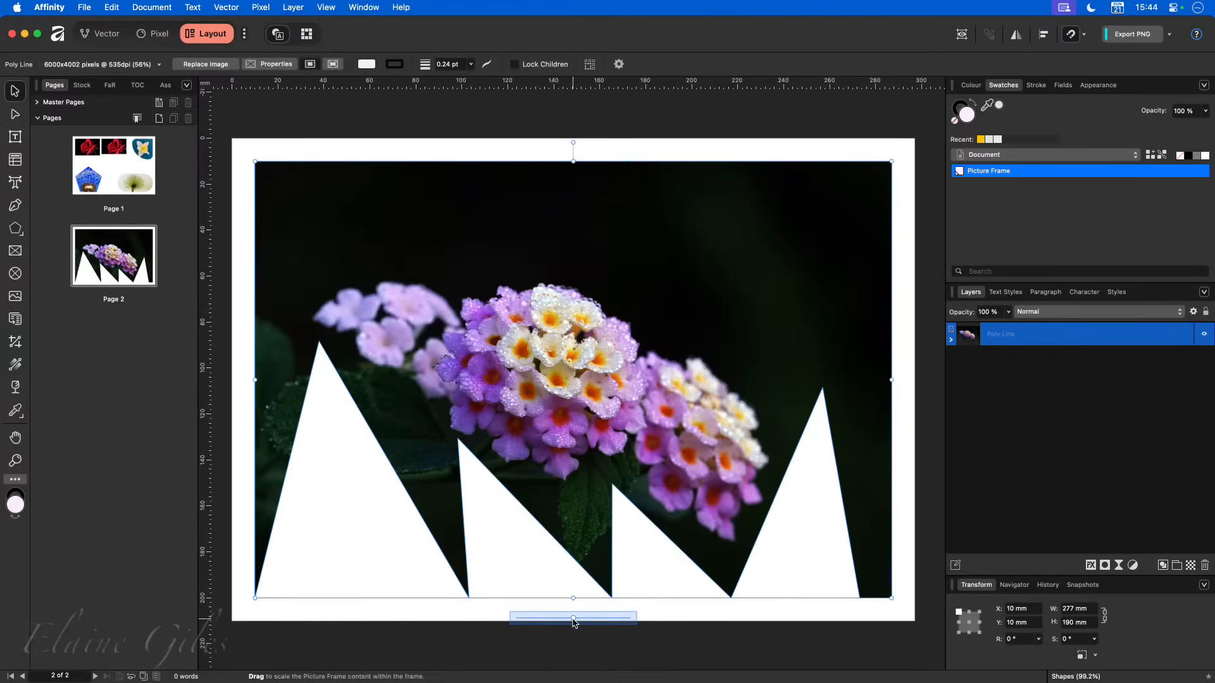
mouse_move(574, 618)
left_mouse_down()
mouse_move(604, 623)
mouse_move(570, 639)
left_mouse_up()
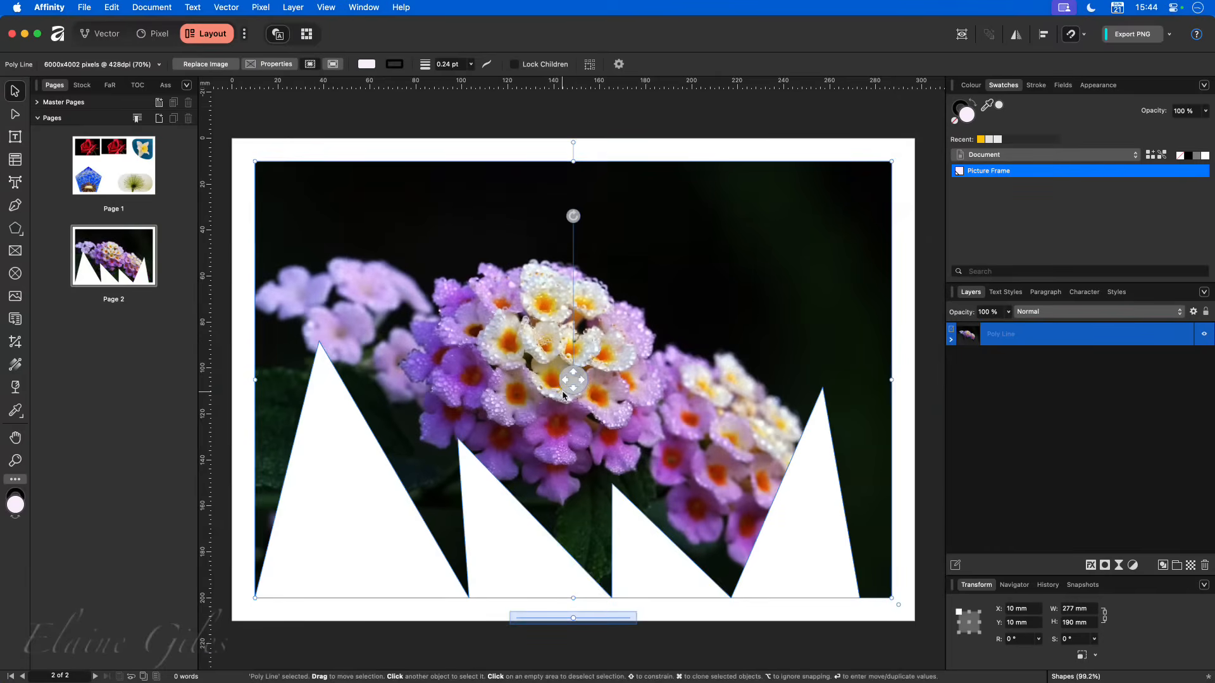
left_click_drag(581, 369, 572, 323)
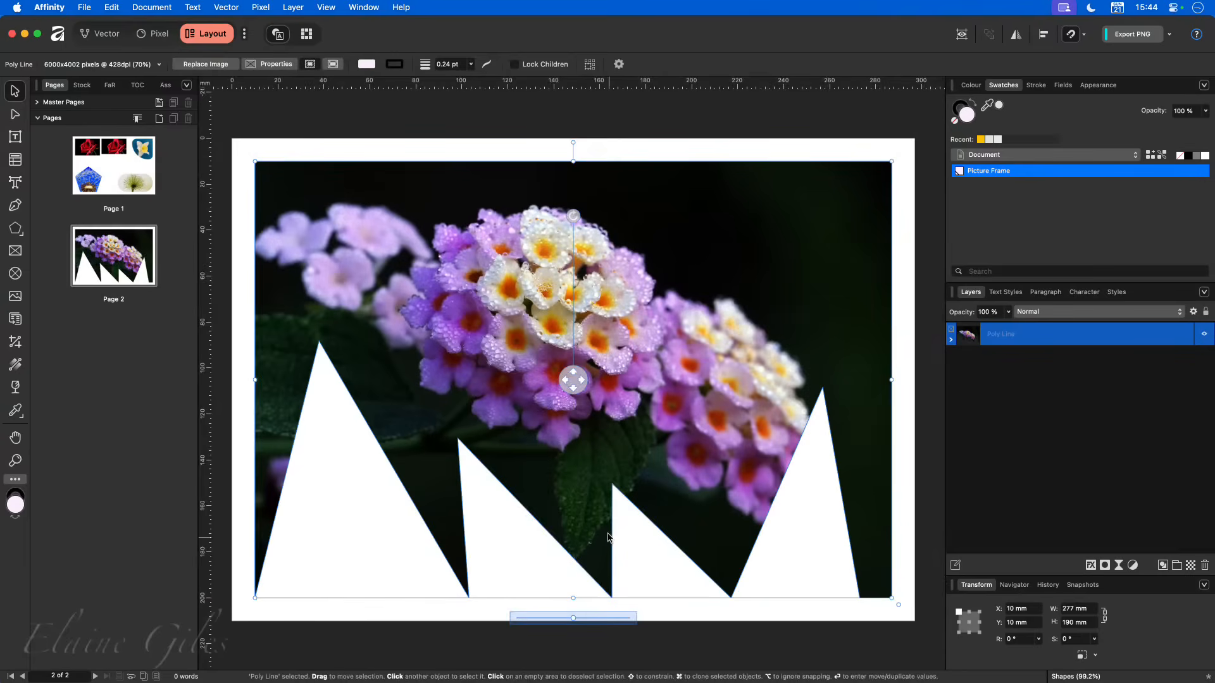
left_click_drag(573, 379, 588, 379)
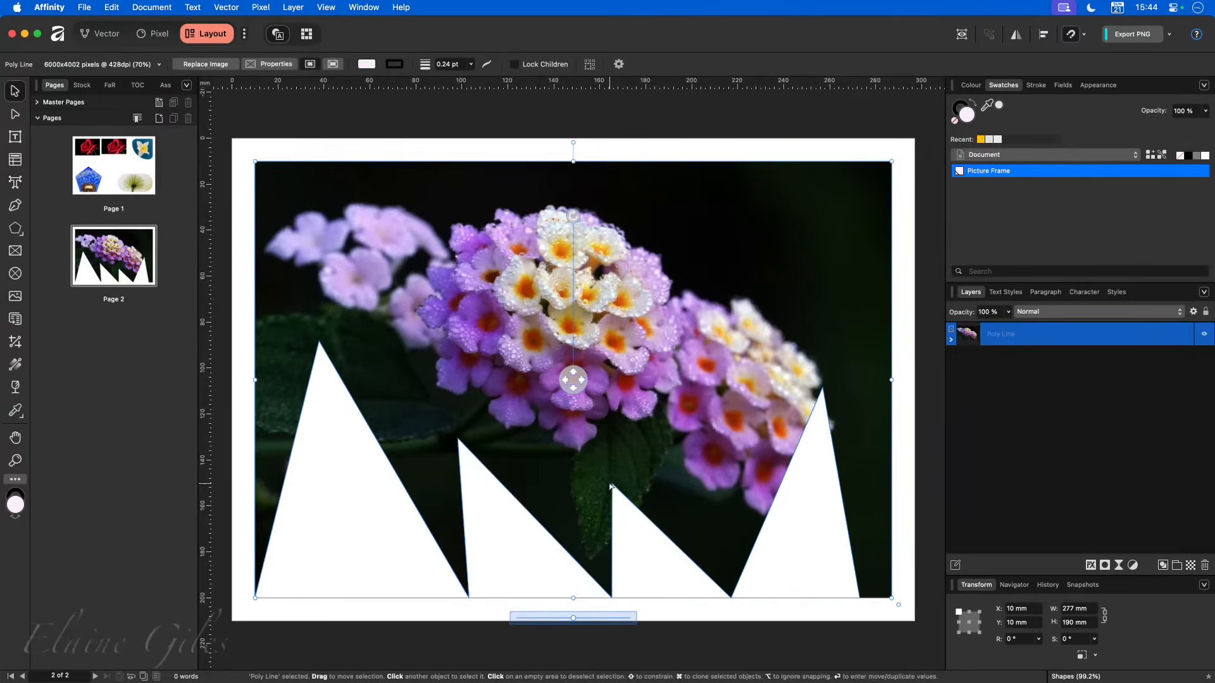
- Add one new page after page 2 with no master page and flowing spreads
left_click(672, 623)
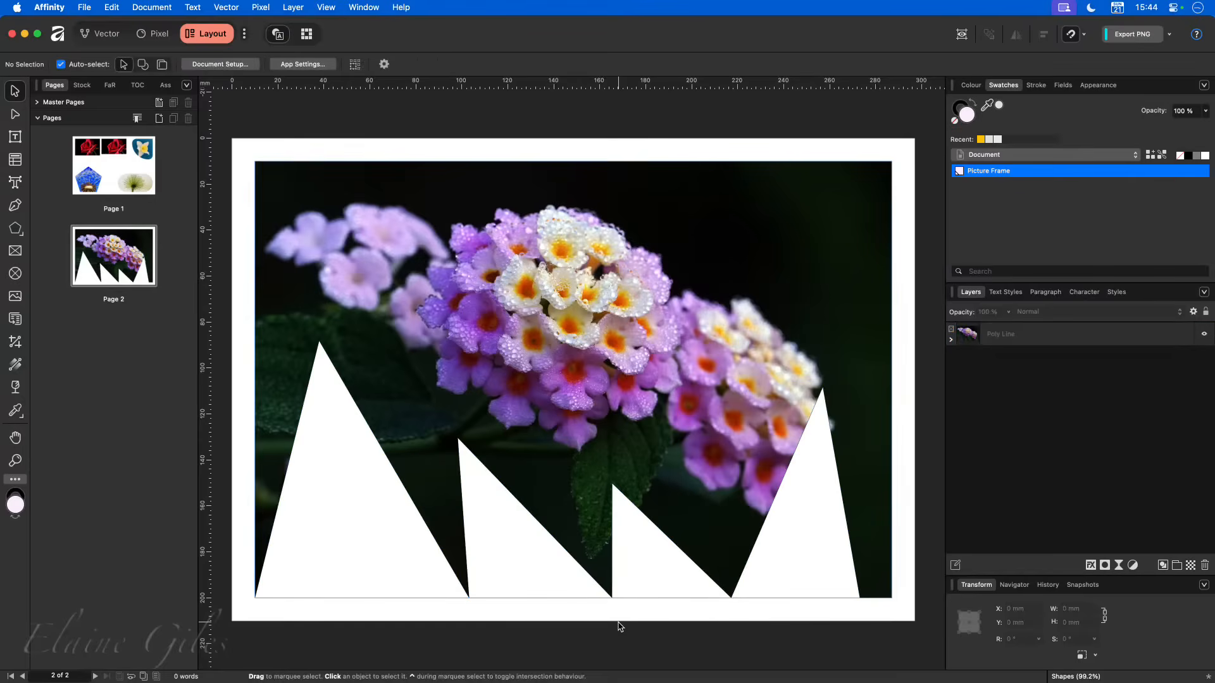
left_click(158, 119)
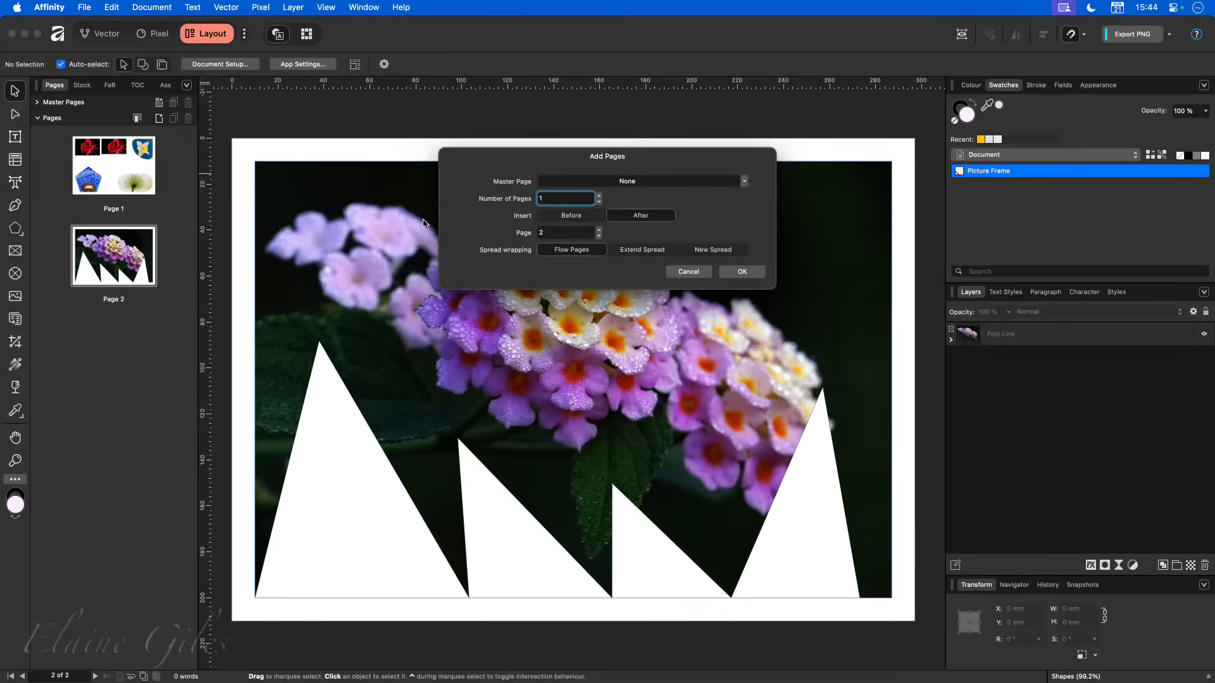
left_click(738, 271)
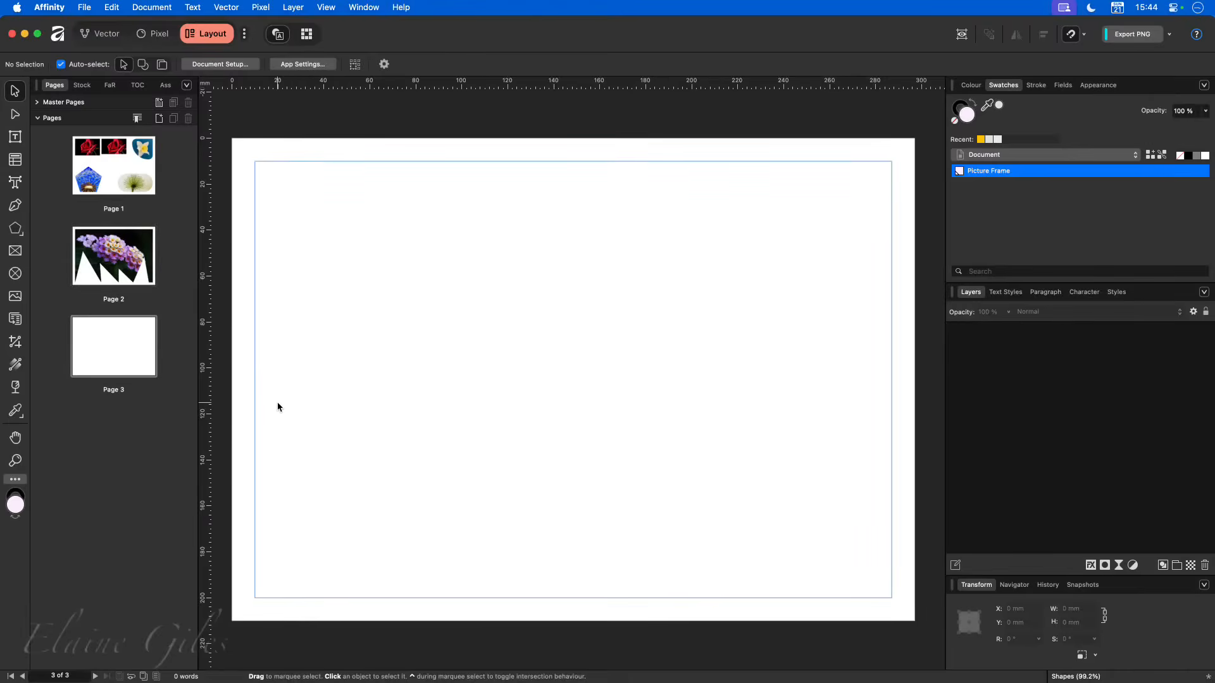
- Create a trapezoid about 192 × 95 mm on page 3 and place it horizontally centred on the bottom margin
left_click(21, 237)
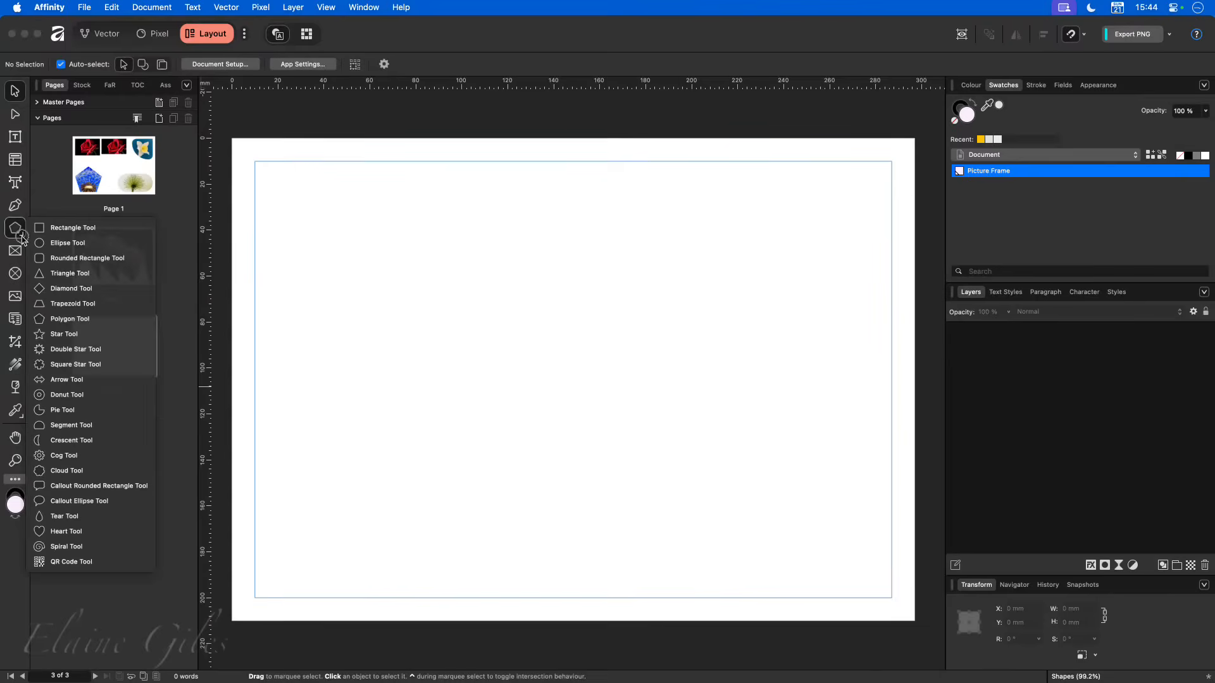
left_click(89, 305)
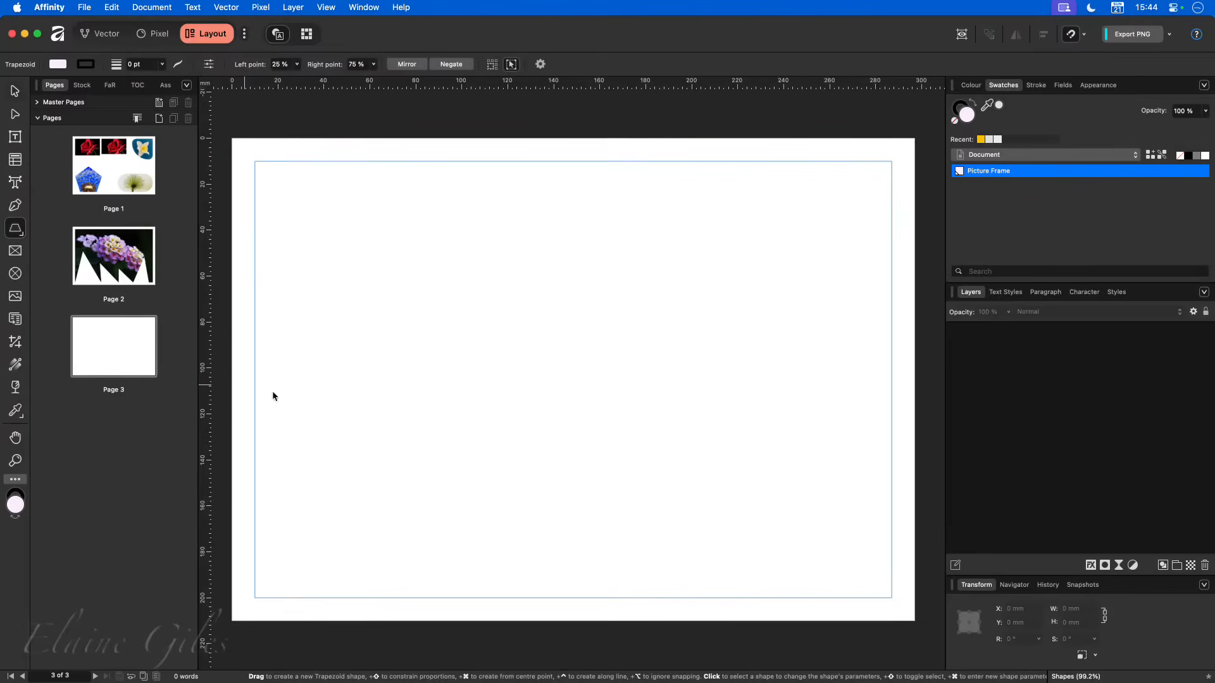
left_click_drag(360, 262, 802, 481)
left_click(335, 252)
key("v")
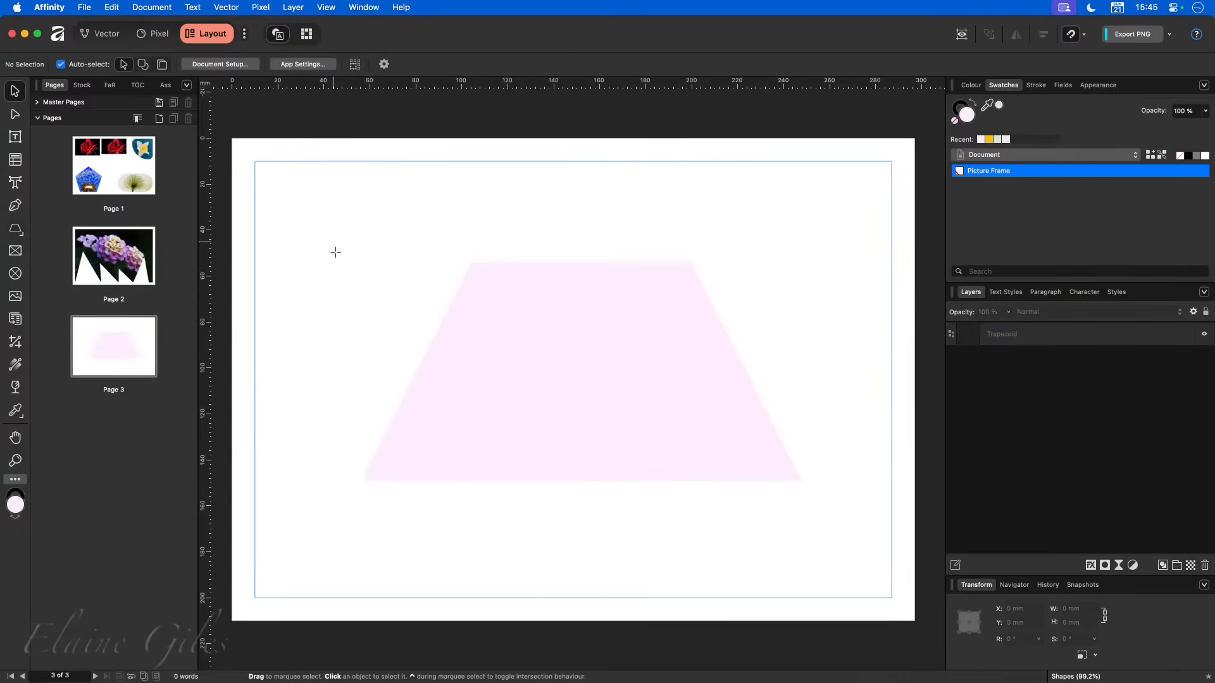
left_click(527, 318)
left_click_drag(539, 341, 530, 456)
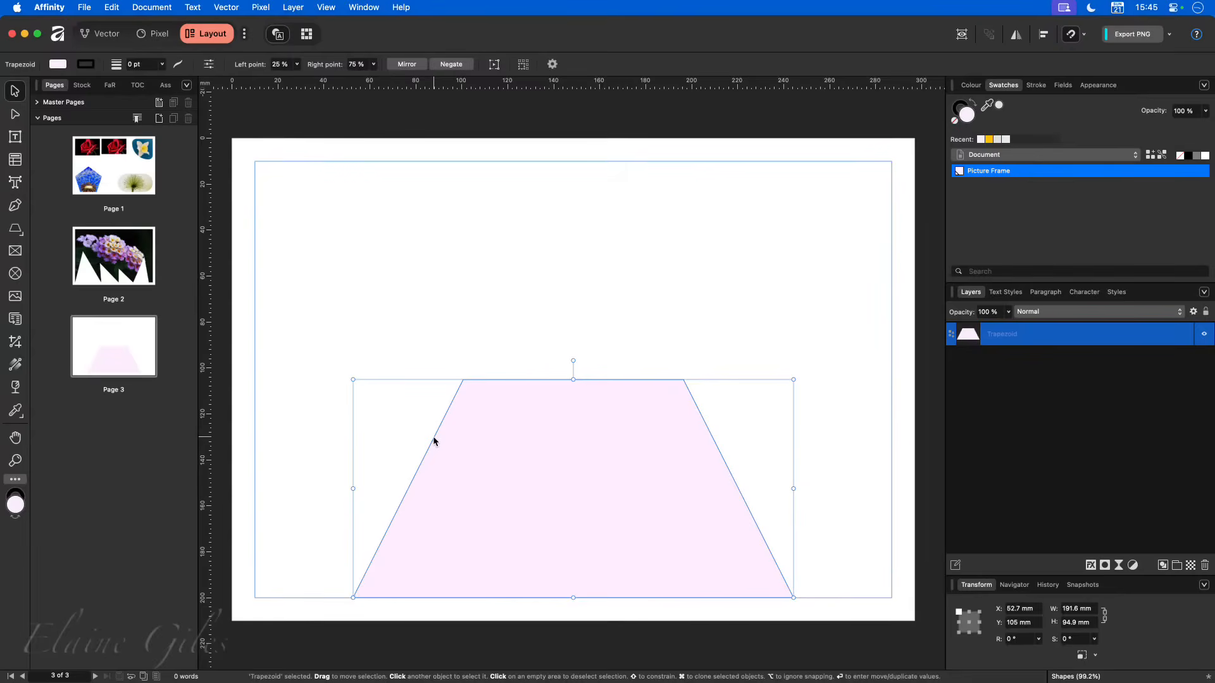
- Draw a double-headed arrow about 215 × 62 mm above the trapezoid, with both inner offsets at -12% and thickness at 50%
left_click(22, 239)
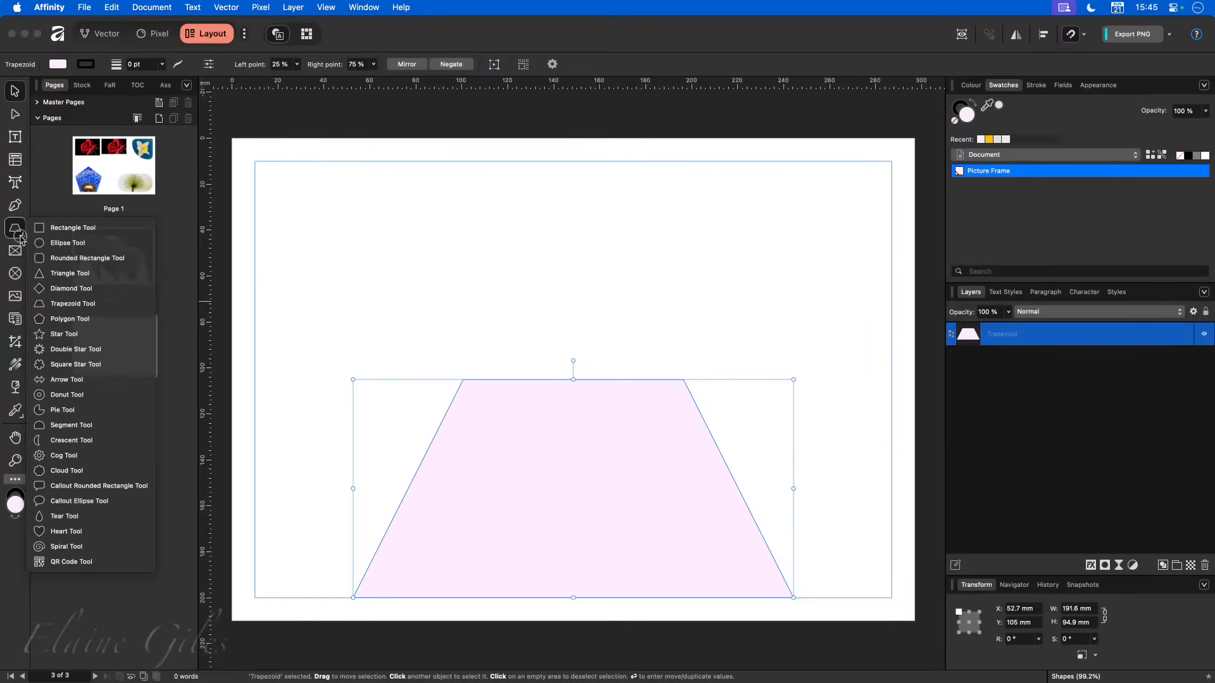
left_click(85, 384)
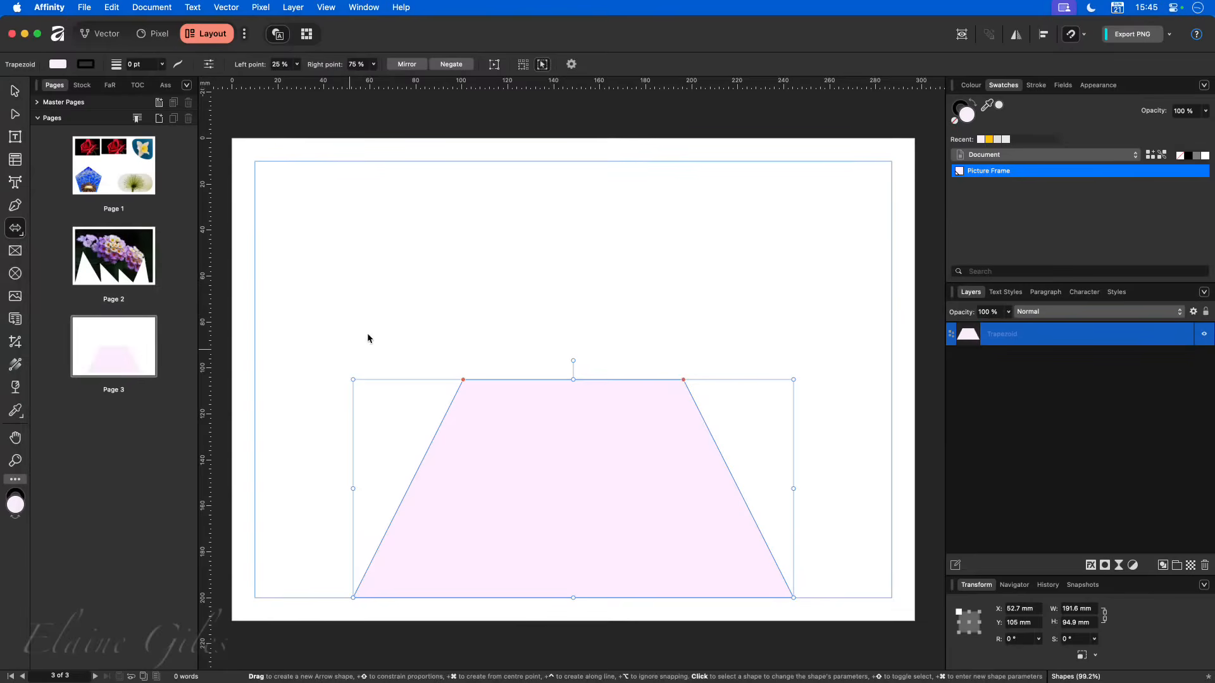
left_click_drag(353, 187, 847, 329)
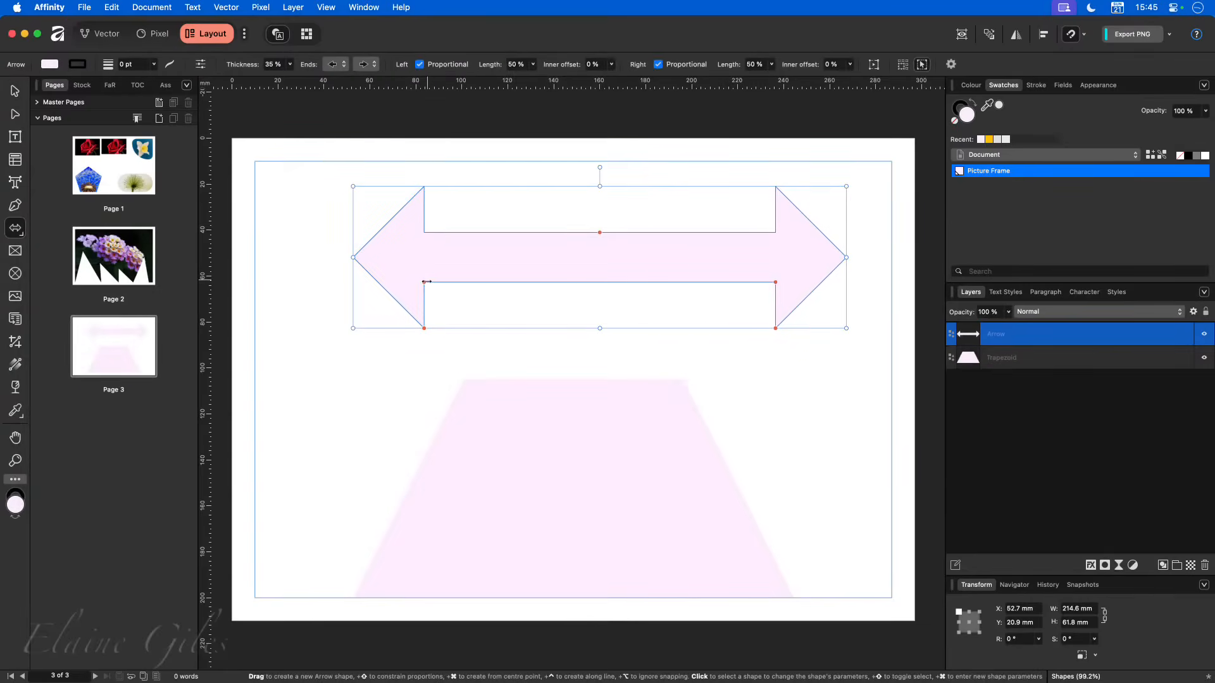
left_click_drag(424, 282, 406, 282)
mouse_move(777, 284)
left_mouse_down()
mouse_move(803, 282)
mouse_move(792, 283)
left_mouse_up()
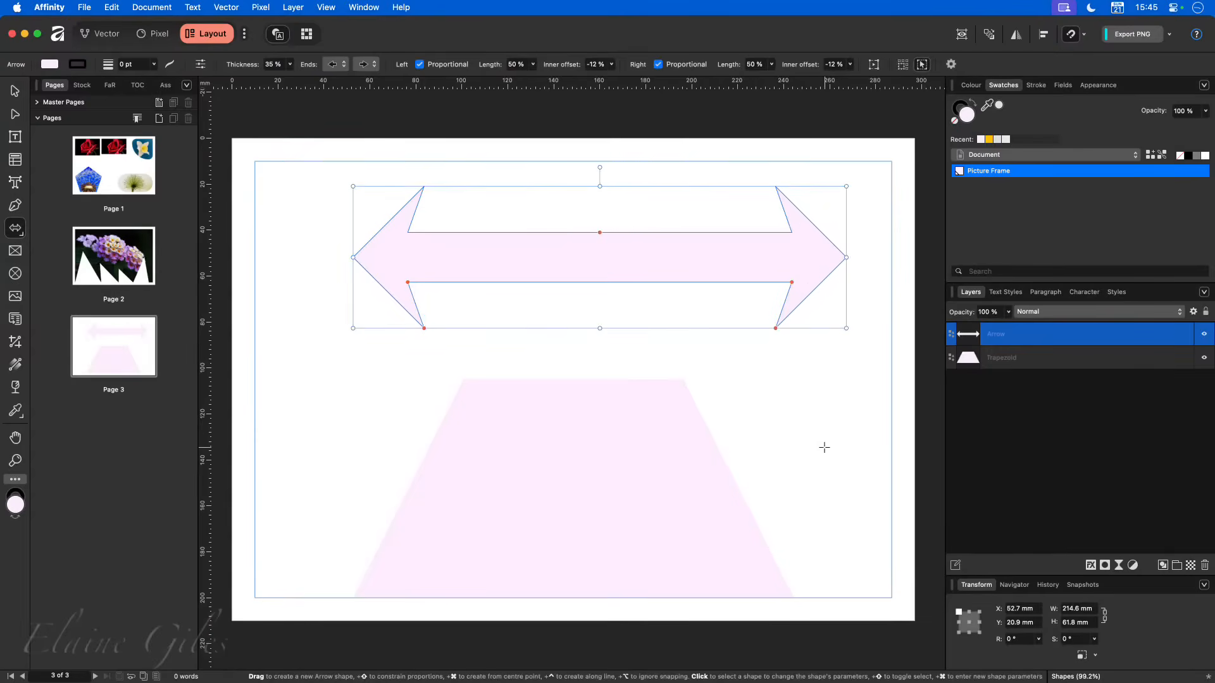
mouse_move(599, 233)
left_mouse_down()
mouse_move(603, 251)
mouse_move(610, 215)
left_mouse_up()
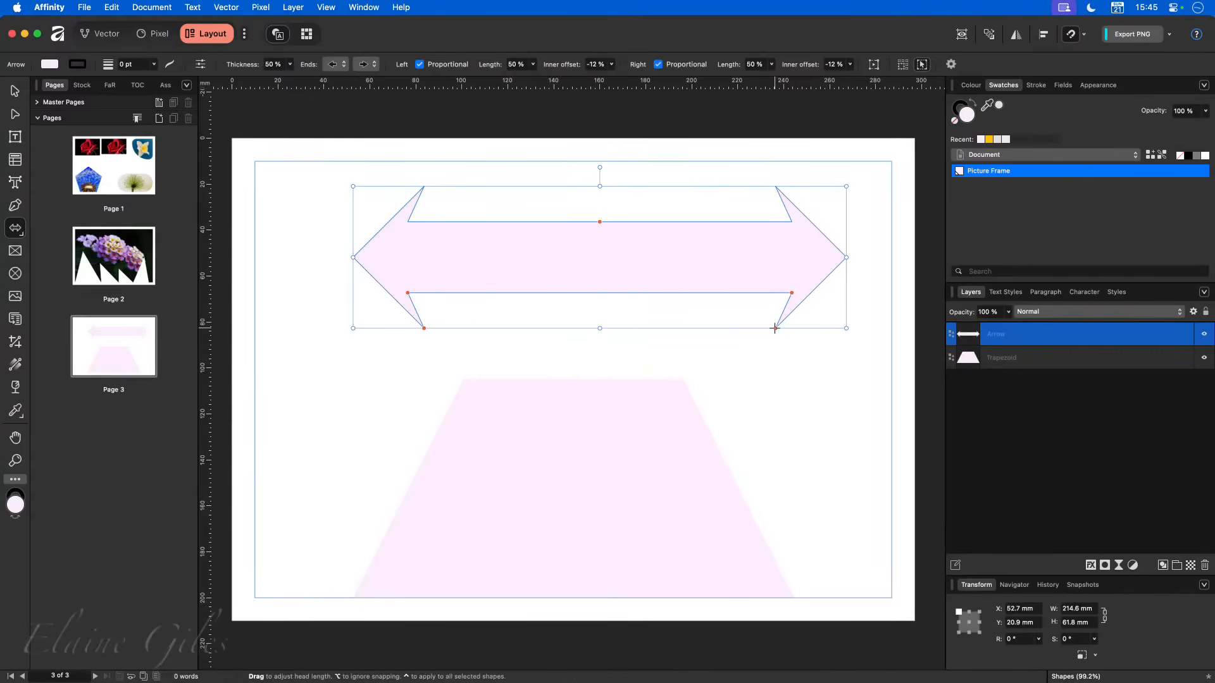
- Check how the arrow's head-length handle snaps and review the page and object snapping options
mouse_move(776, 328)
left_mouse_down()
mouse_move(810, 328)
mouse_move(759, 326)
mouse_move(896, 335)
mouse_move(772, 325)
left_mouse_up()
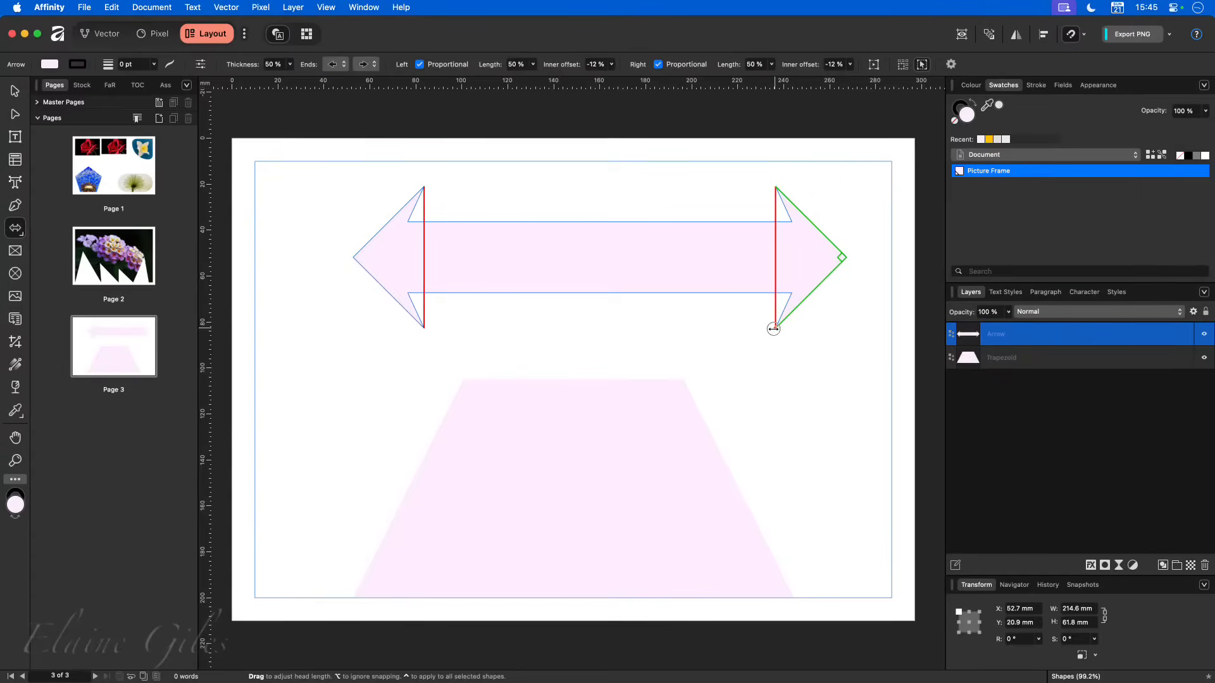
left_click_drag(774, 329, 773, 329)
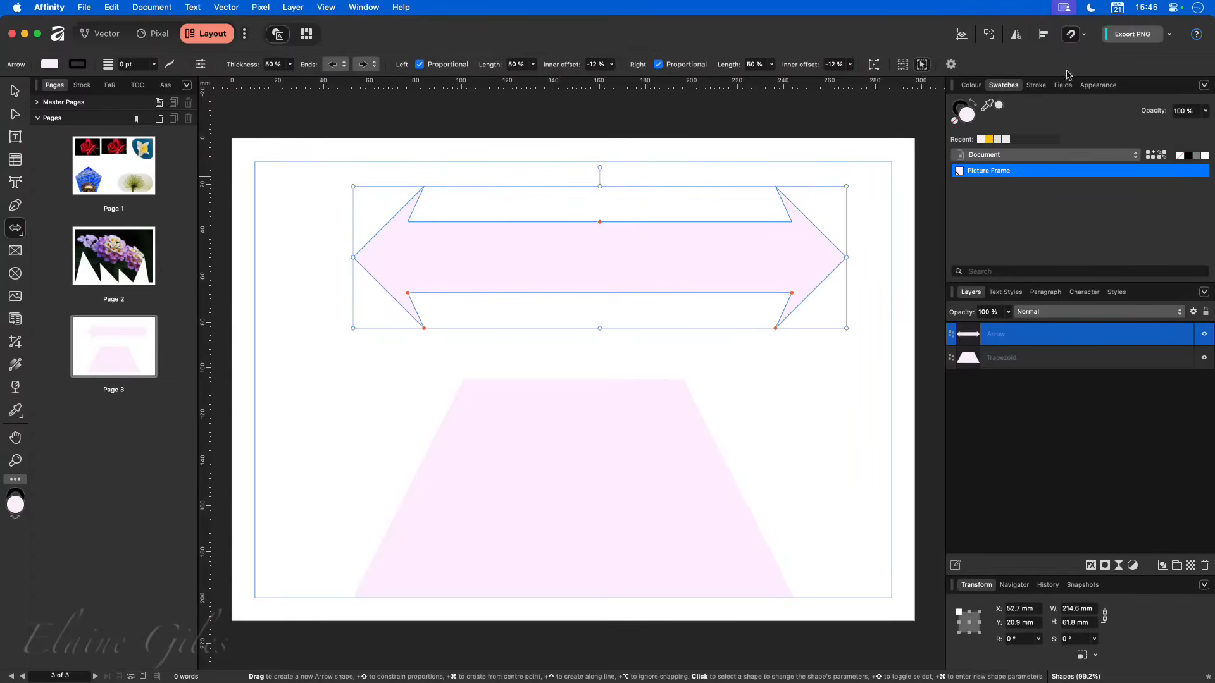
left_click(1083, 35)
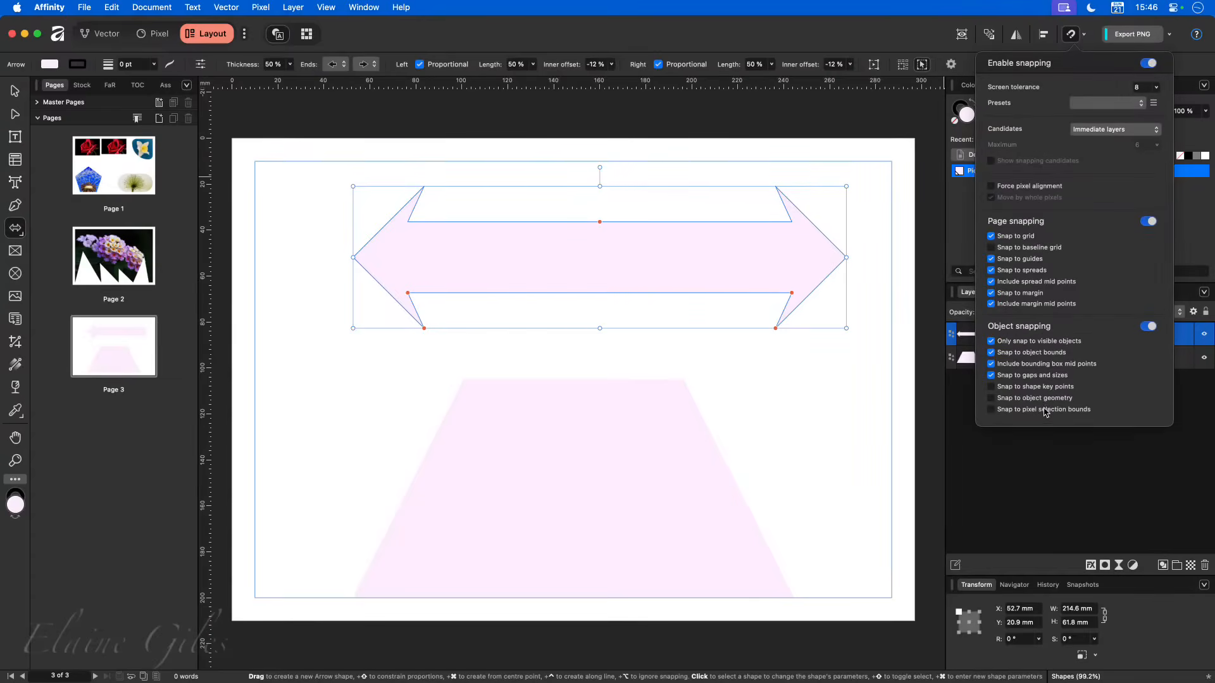
left_click(717, 166)
- Move the arrow over the trapezoid, level with its top edge at 105 mm, and stretch it to both side margins, 277 mm wide
key("v")
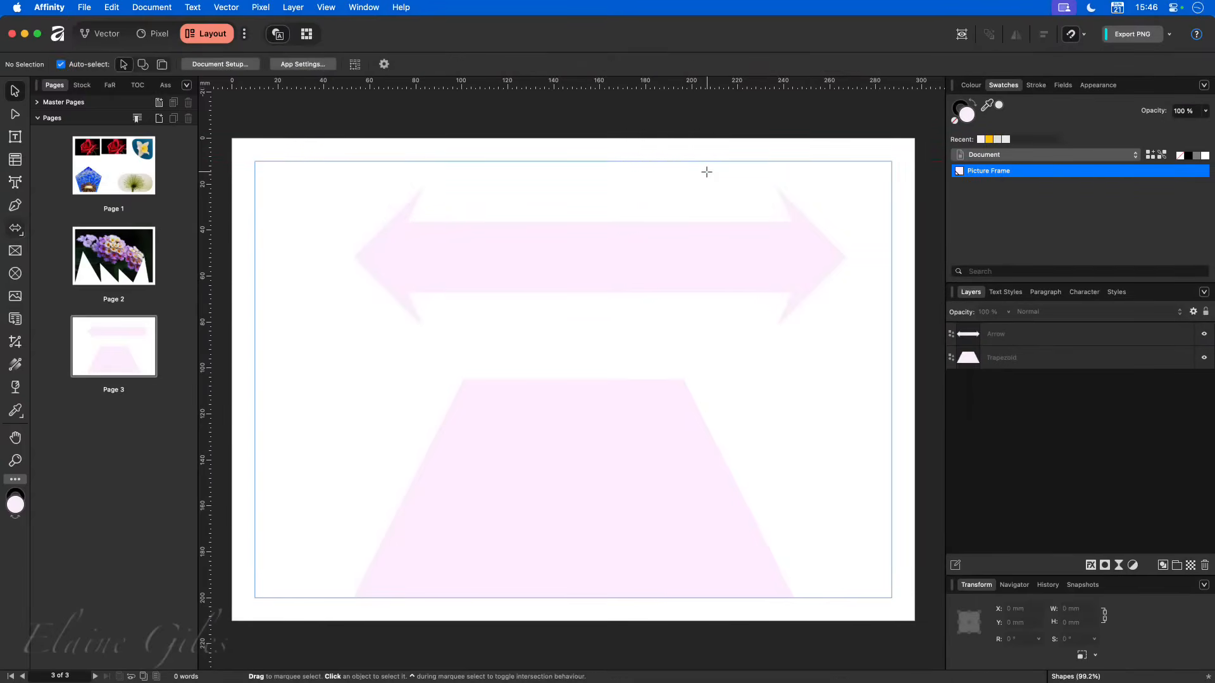
left_click(561, 259)
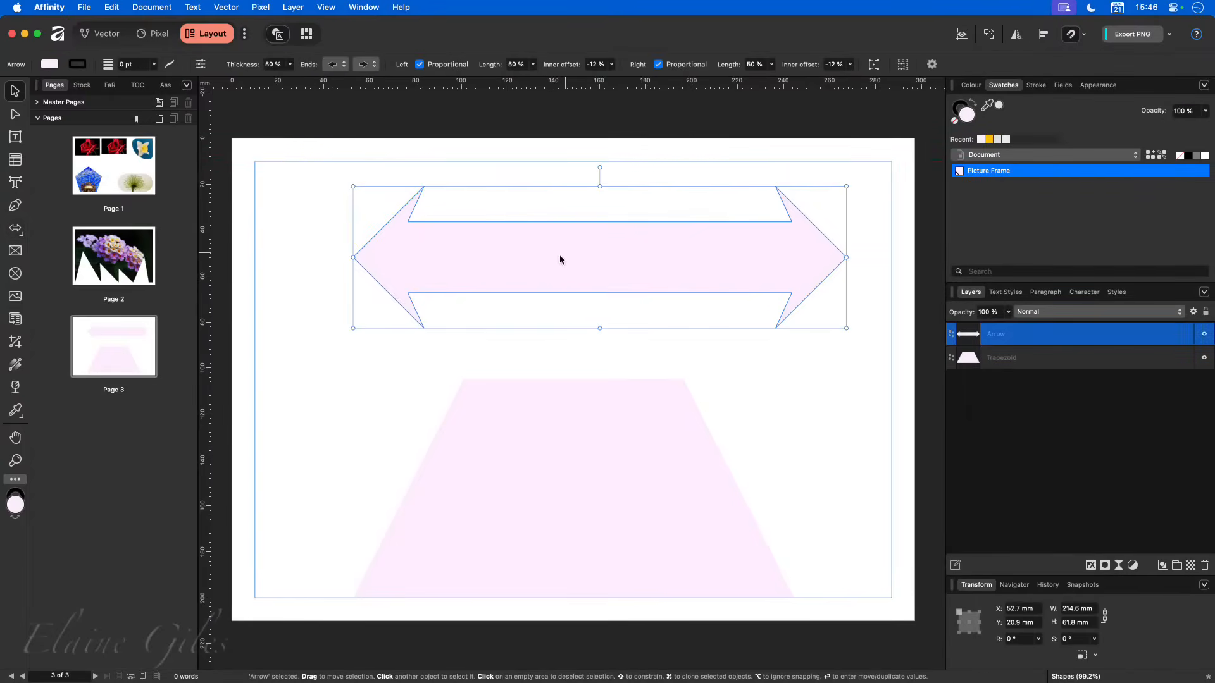
left_click_drag(619, 253, 604, 447)
left_click_drag(833, 450, 891, 448)
left_click_drag(340, 451, 258, 456)
left_click(626, 220)
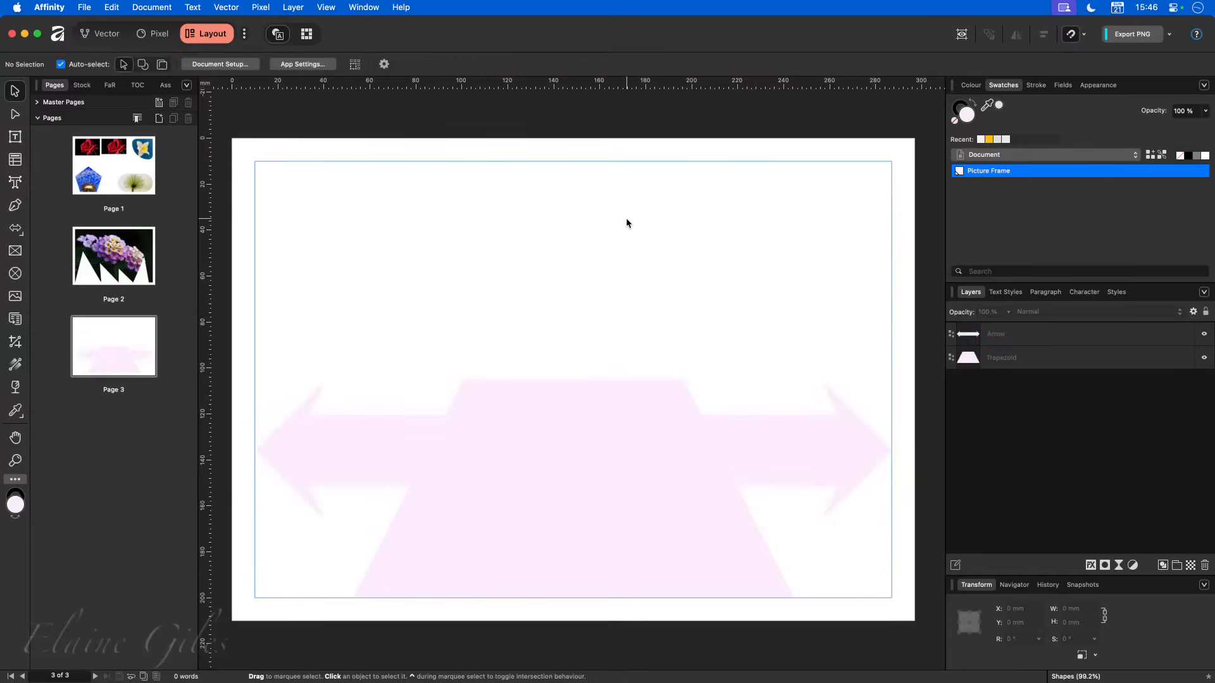
left_click(610, 447)
left_click(652, 524)
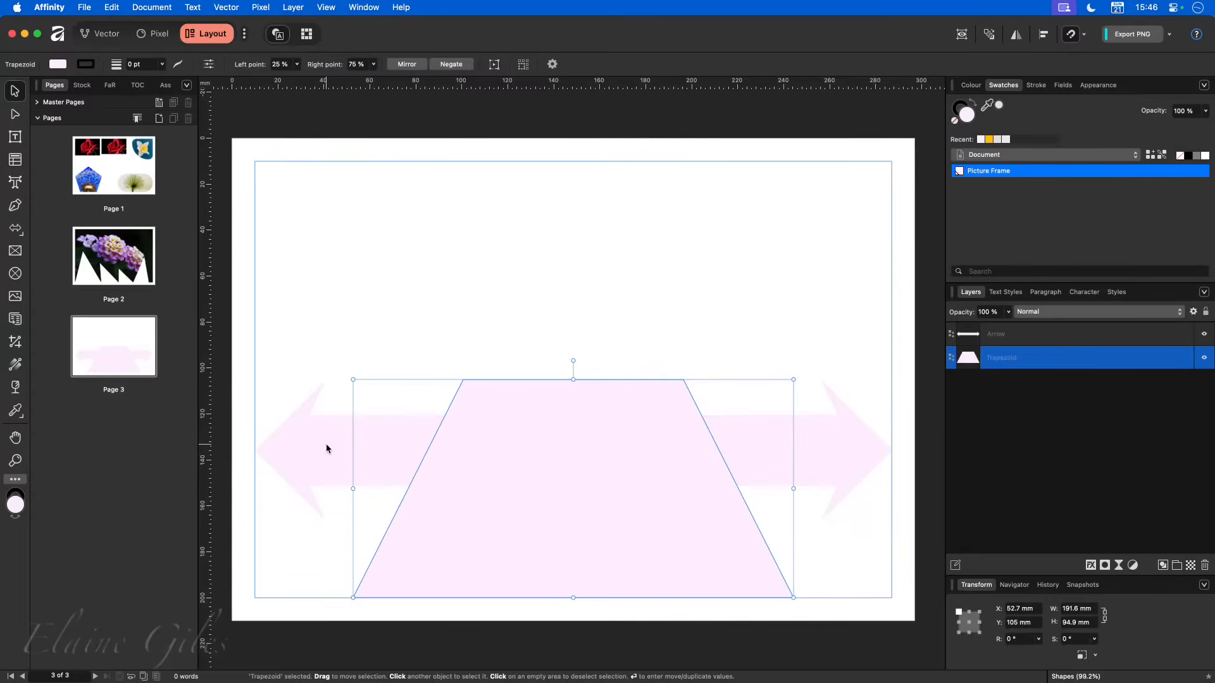
left_click(408, 328)
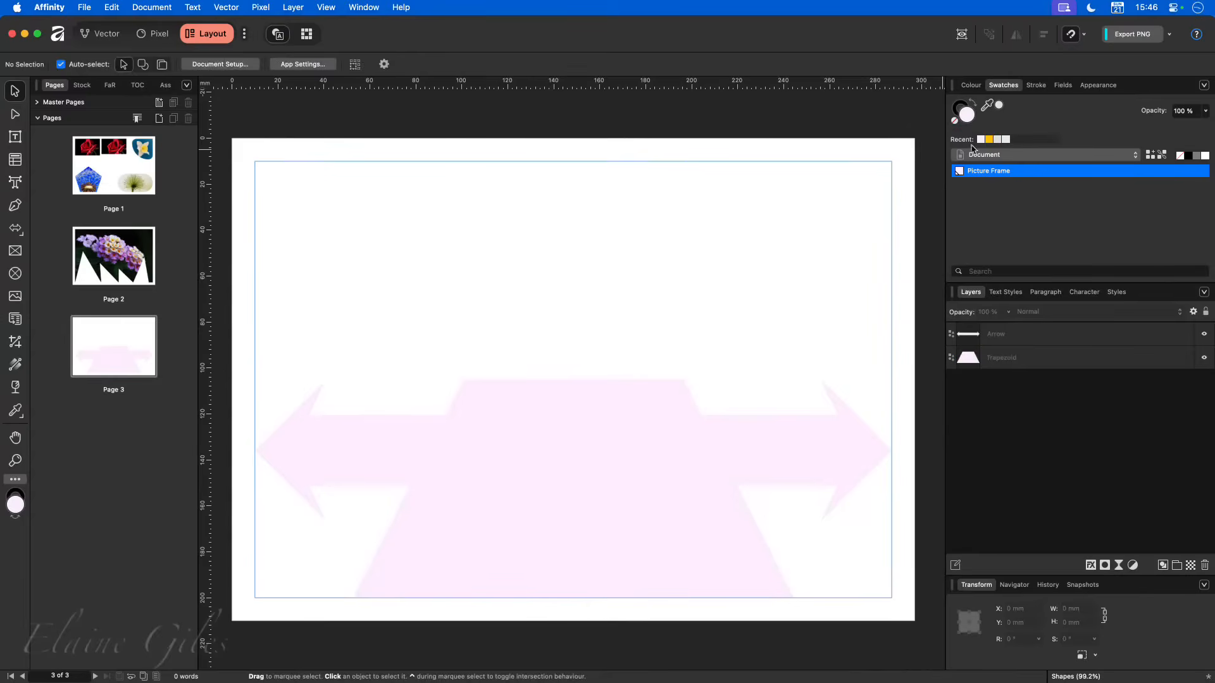
- Edit the Picture Frame global swatch to a stronger pink by lowering its green value
right_click(981, 171)
left_click(1001, 176)
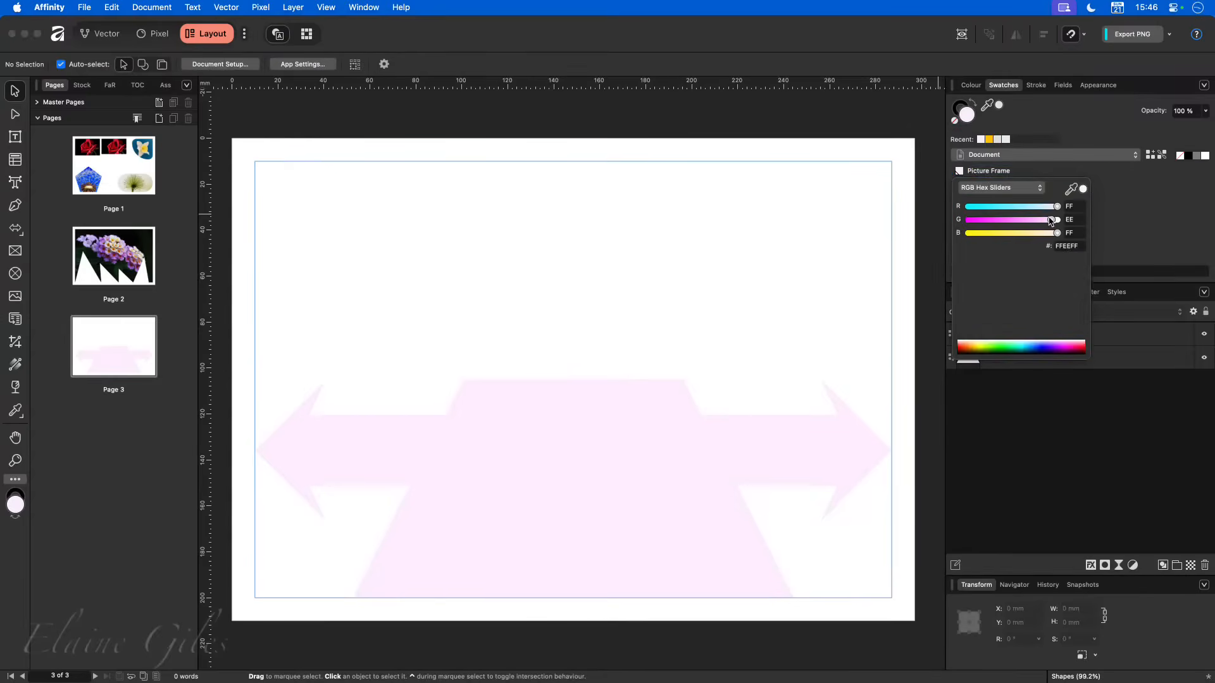
left_click_drag(1050, 219, 1018, 220)
left_click(906, 264)
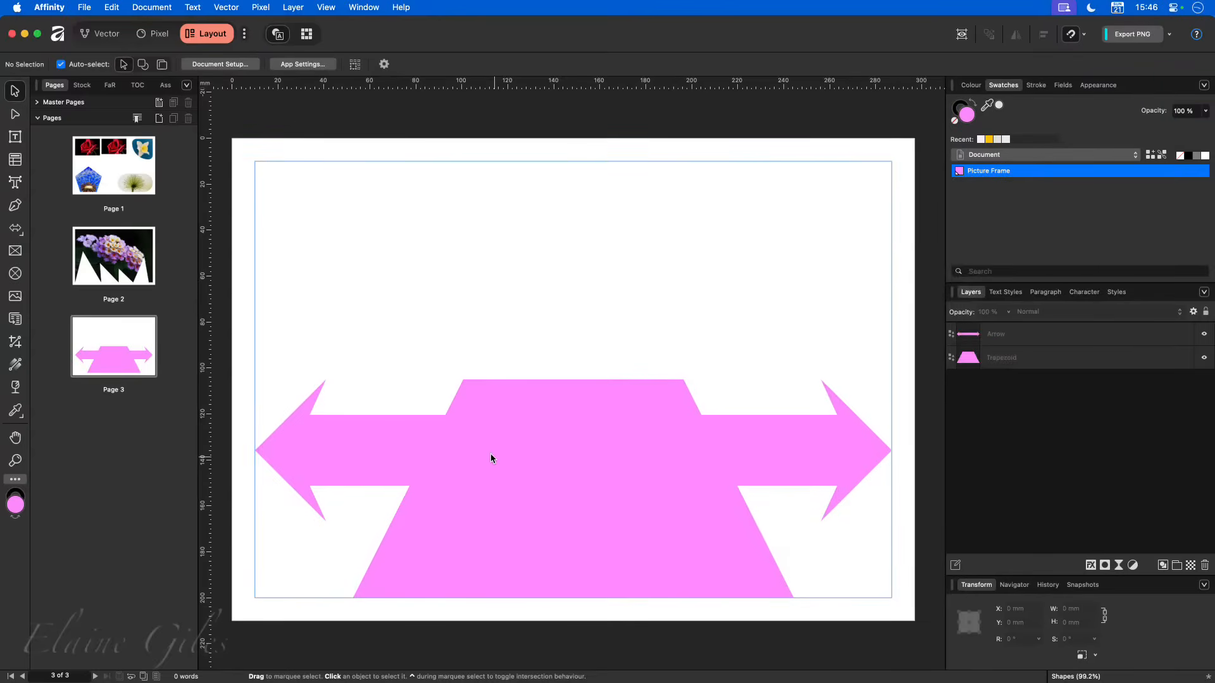
left_click(400, 449)
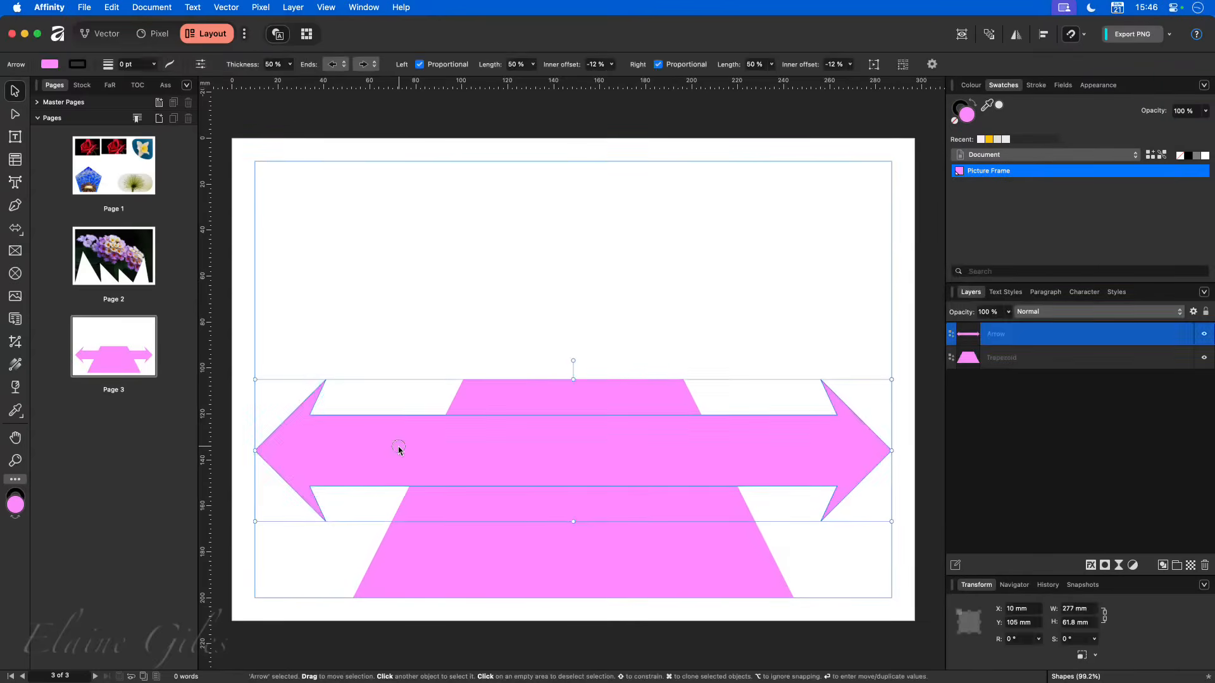
left_click(488, 545)
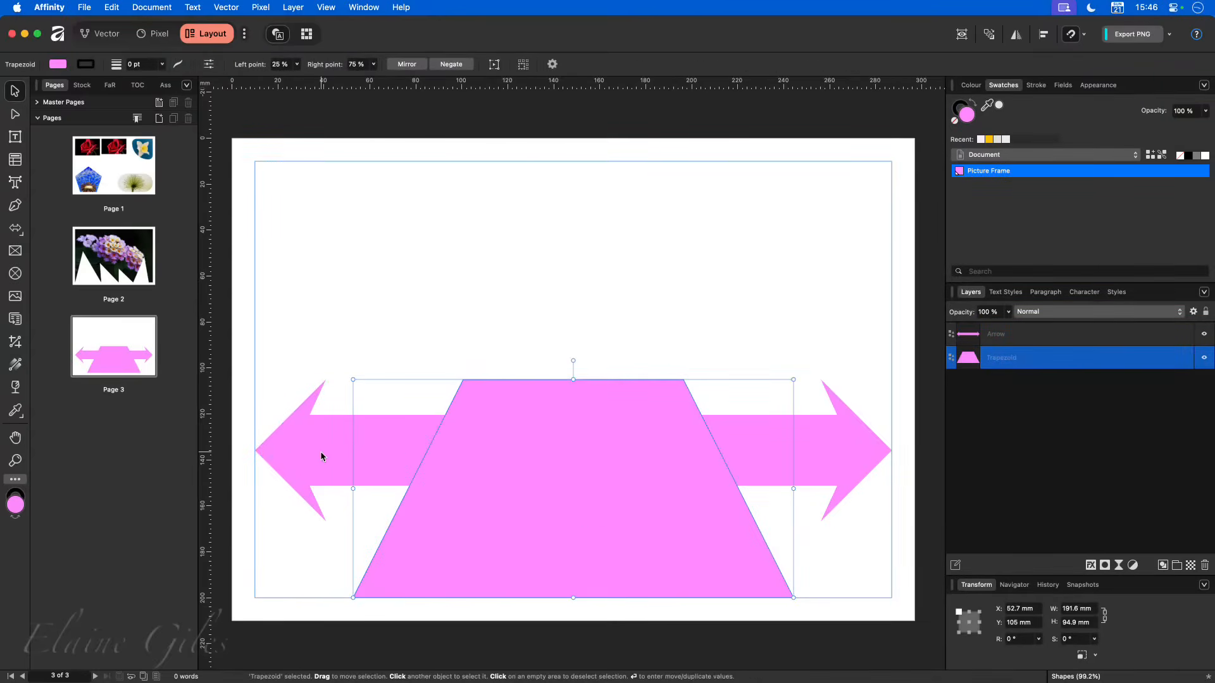
left_click(284, 453, "shift")
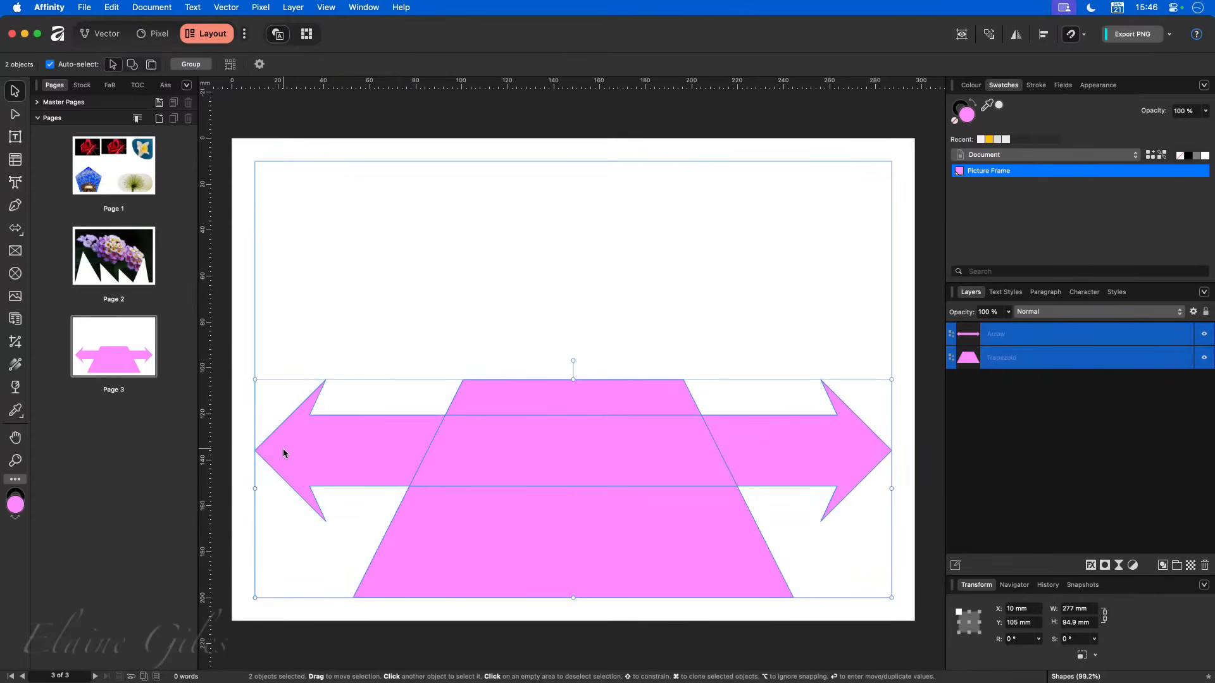
left_click(784, 376)
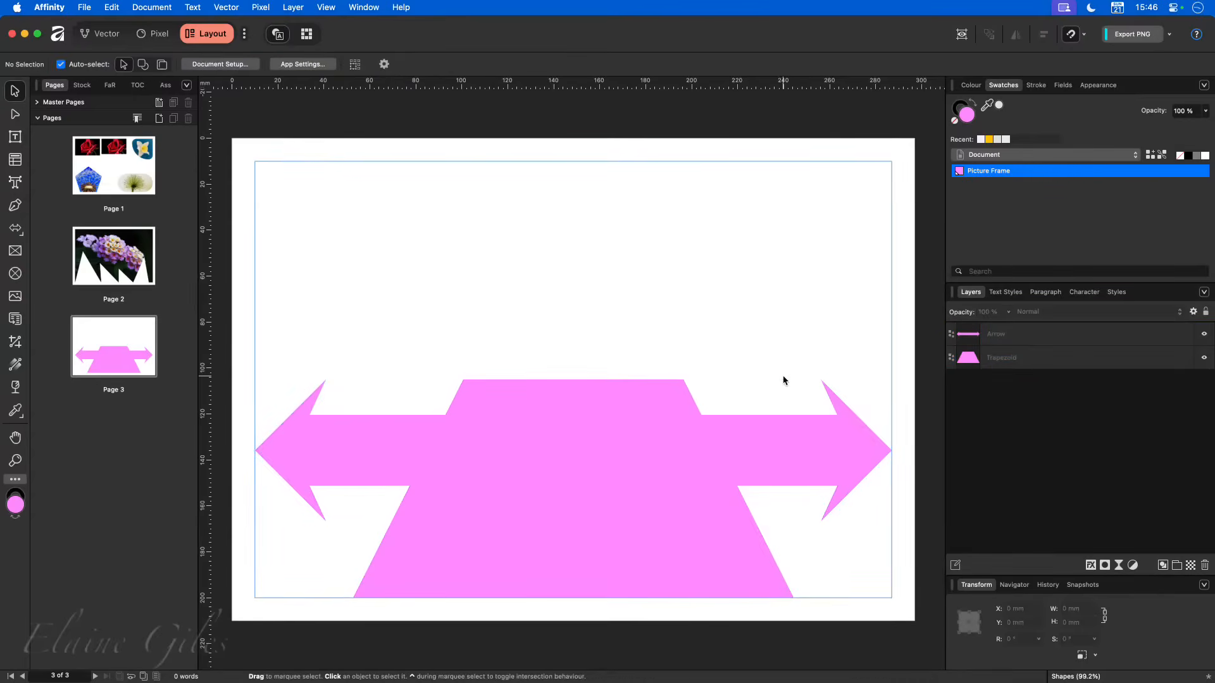
- Select both the trapezoid and the arrow and merge them into one shape with the Vector studio's Add operation
left_click(1034, 357)
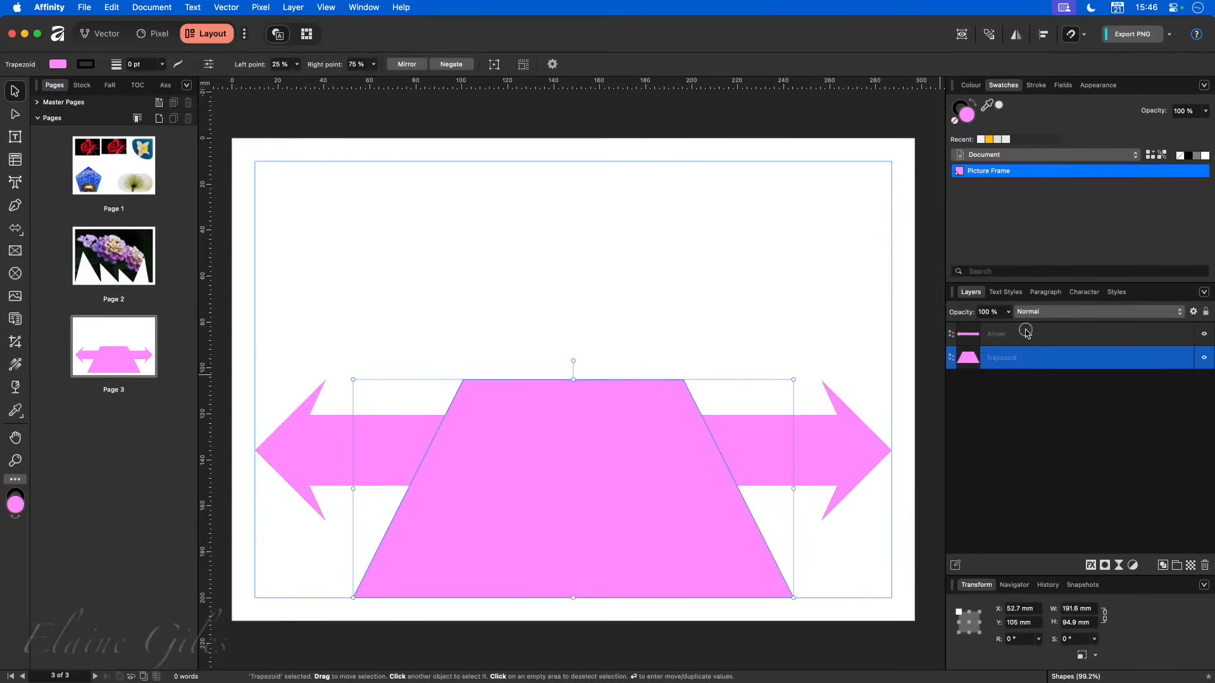
left_click(1029, 335, "shift")
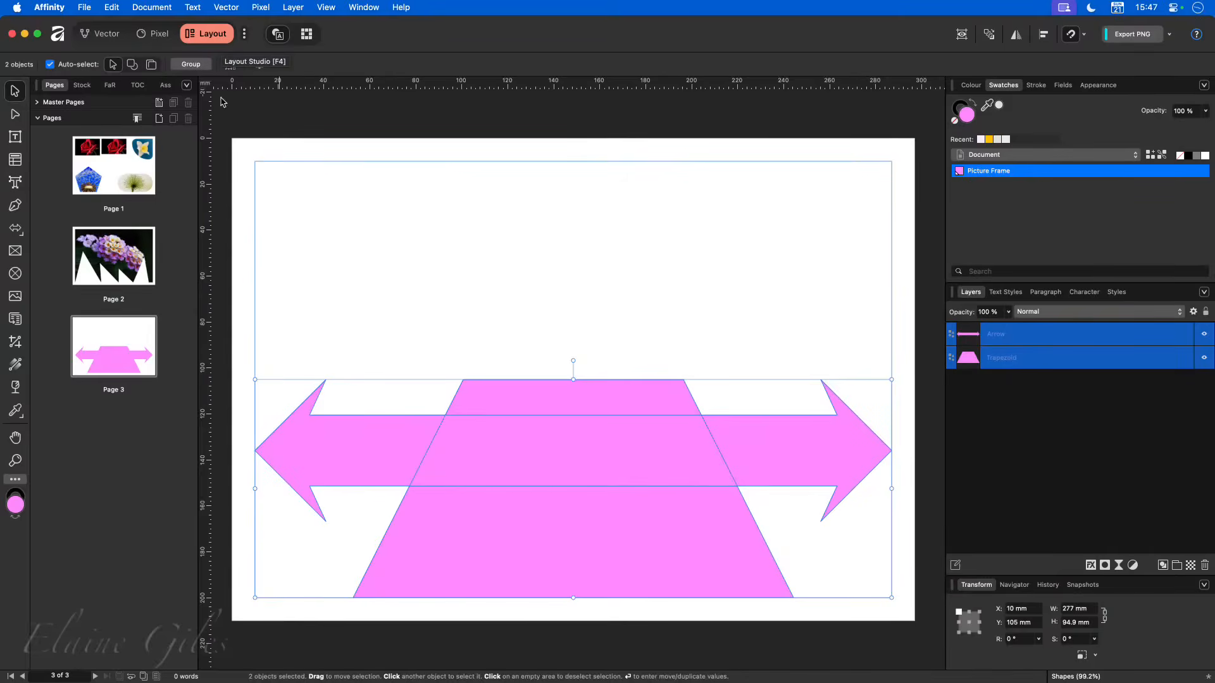
left_click(98, 33)
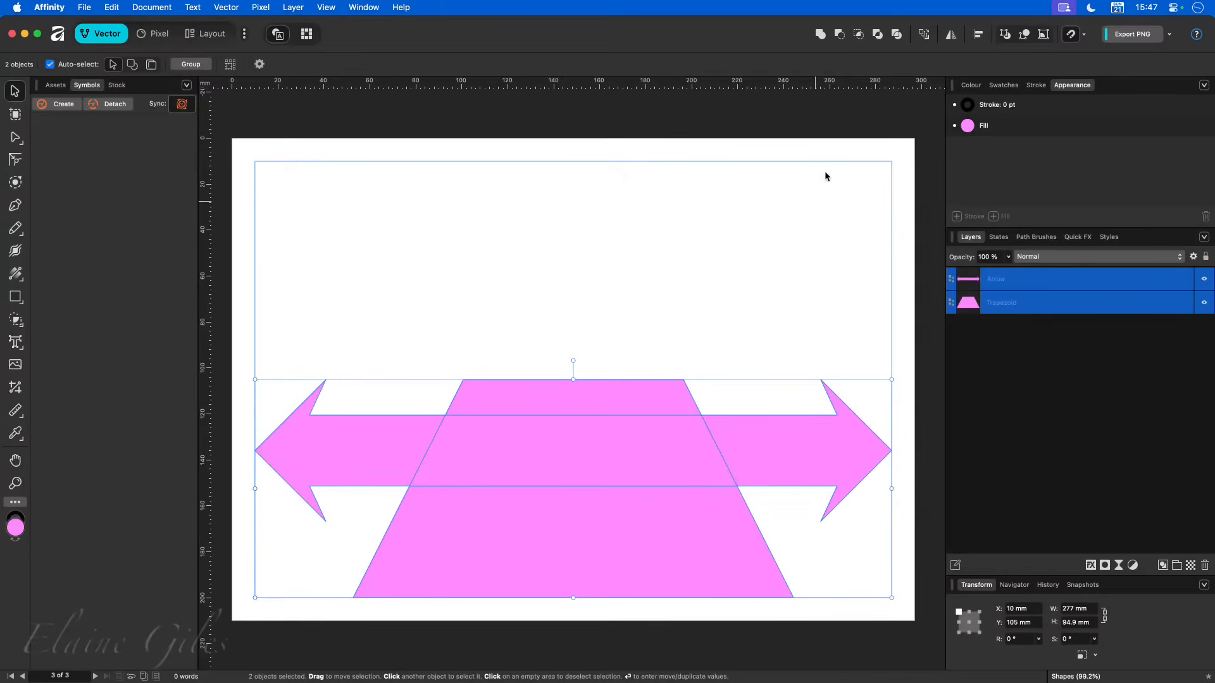
left_click(820, 34)
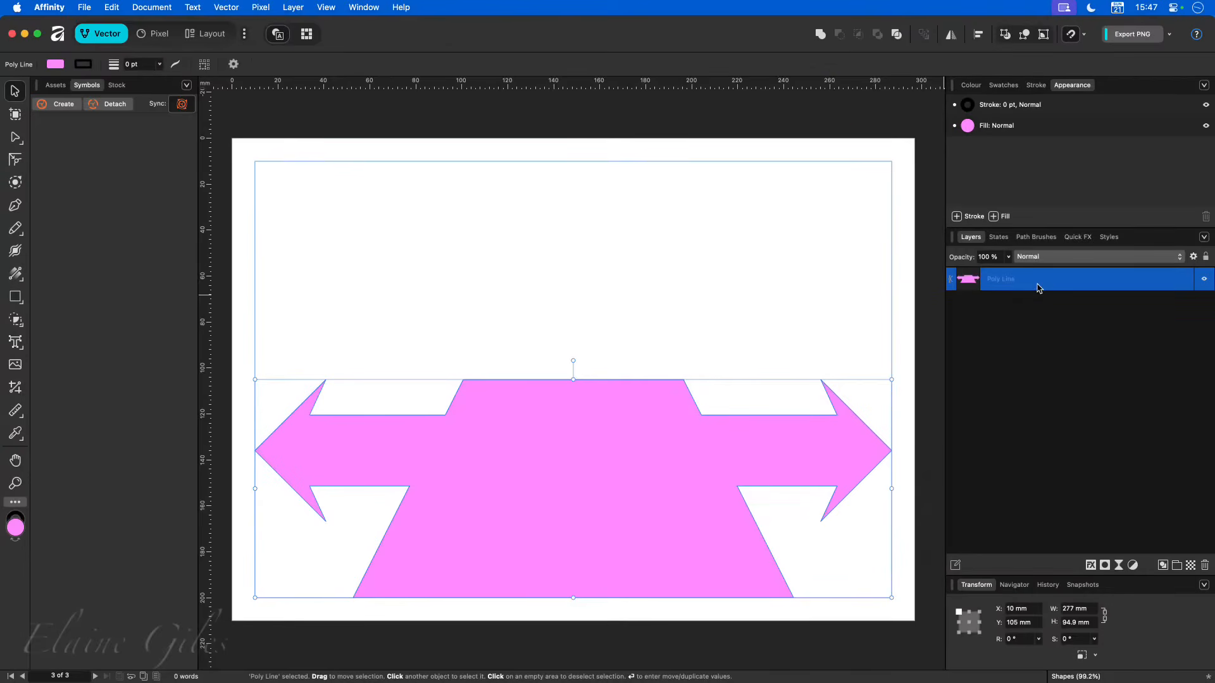
left_click(633, 306)
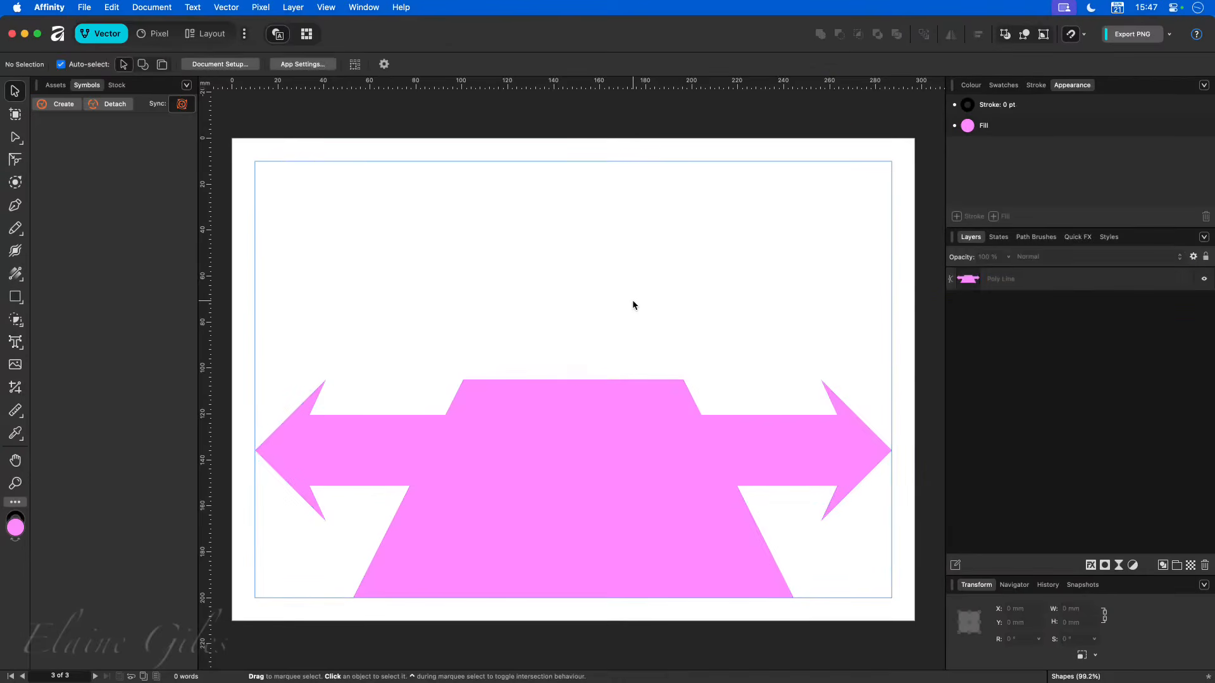
- Return to the Layout studio and convert the merged arrow-trapezoid shape to a picture frame
left_click(539, 453)
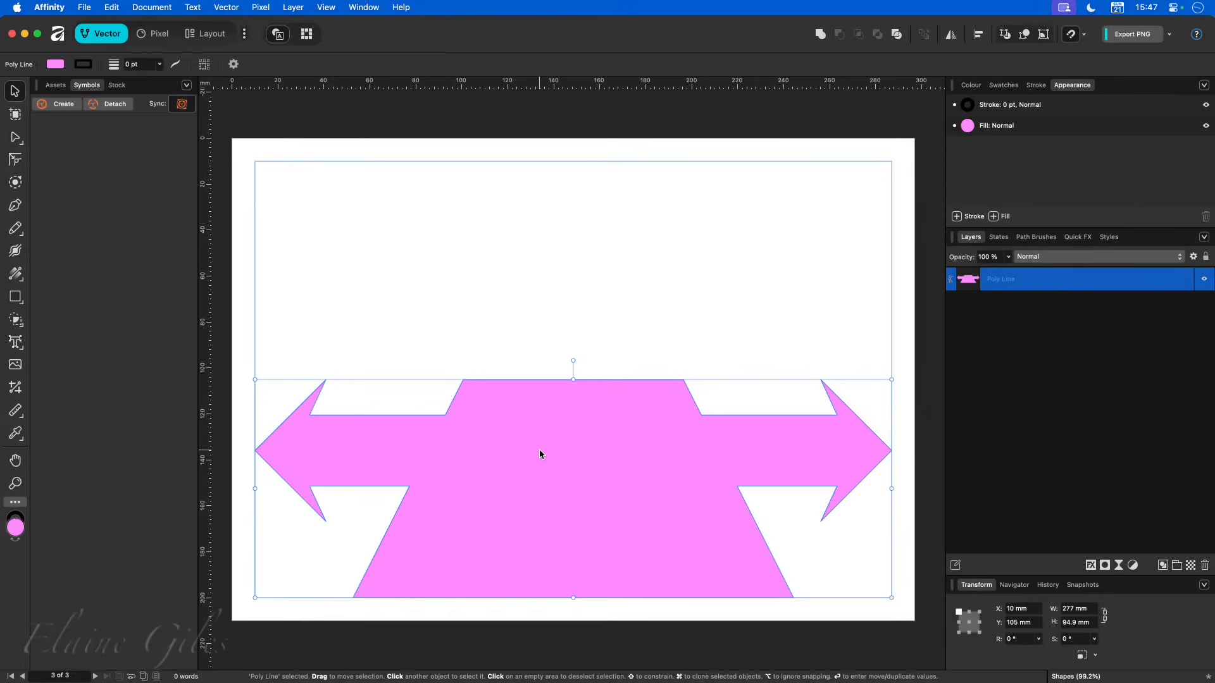
left_click(209, 35)
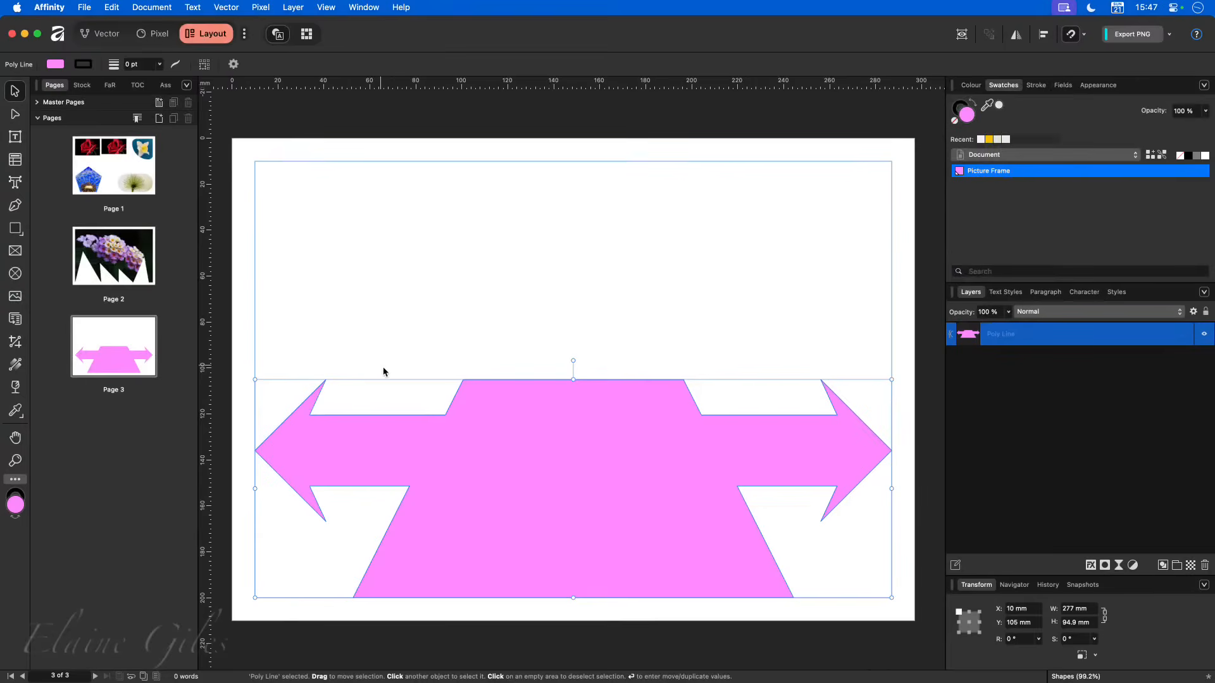
right_click(482, 385)
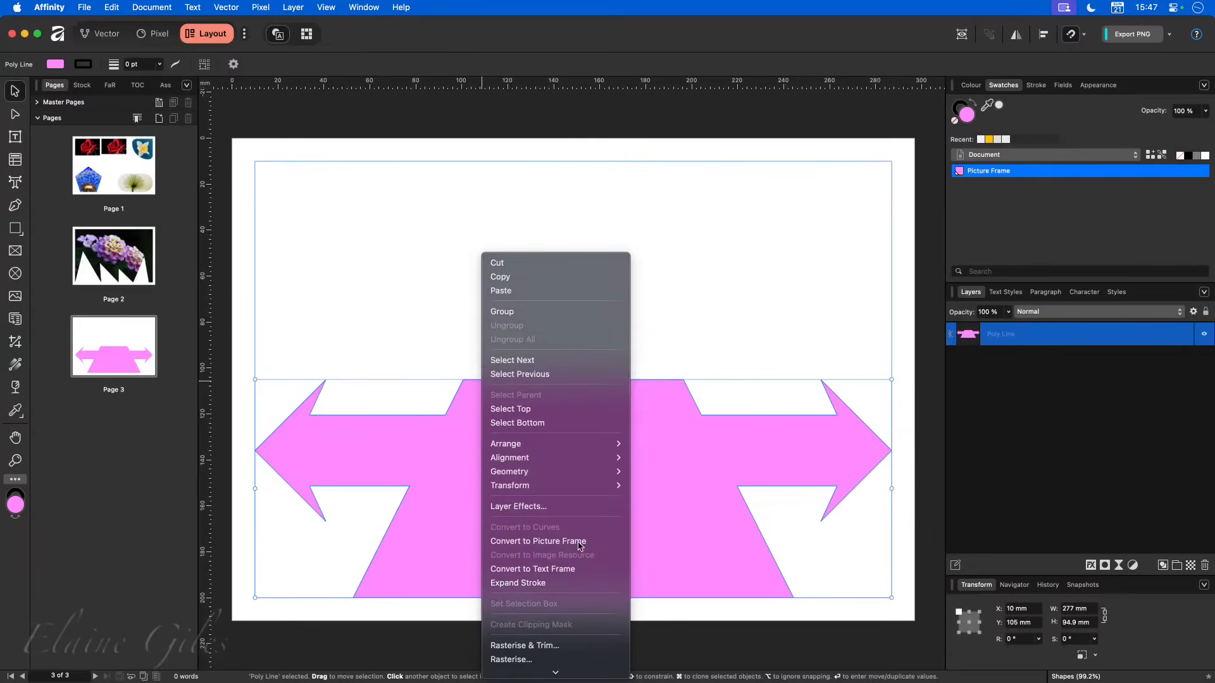
left_click(579, 542)
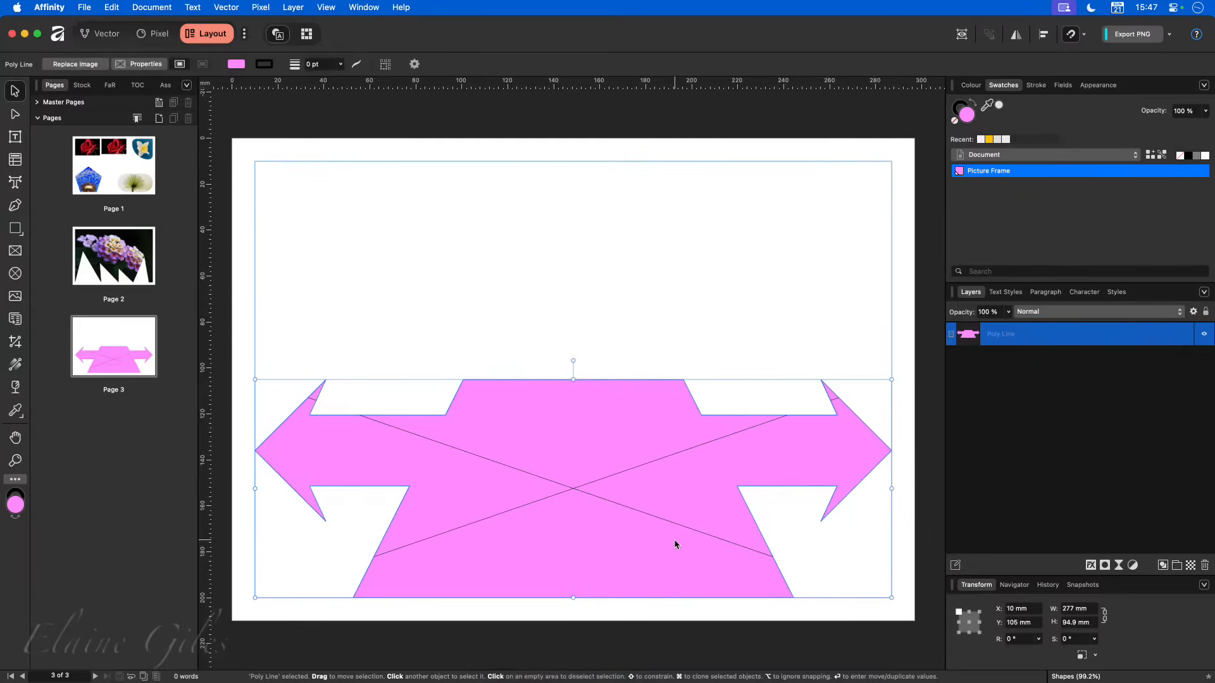
- Fill the merged arrow-trapezoid frame with the purple-and-white flower cluster photo from the Pixabay flowers results in Stock
left_click(82, 84)
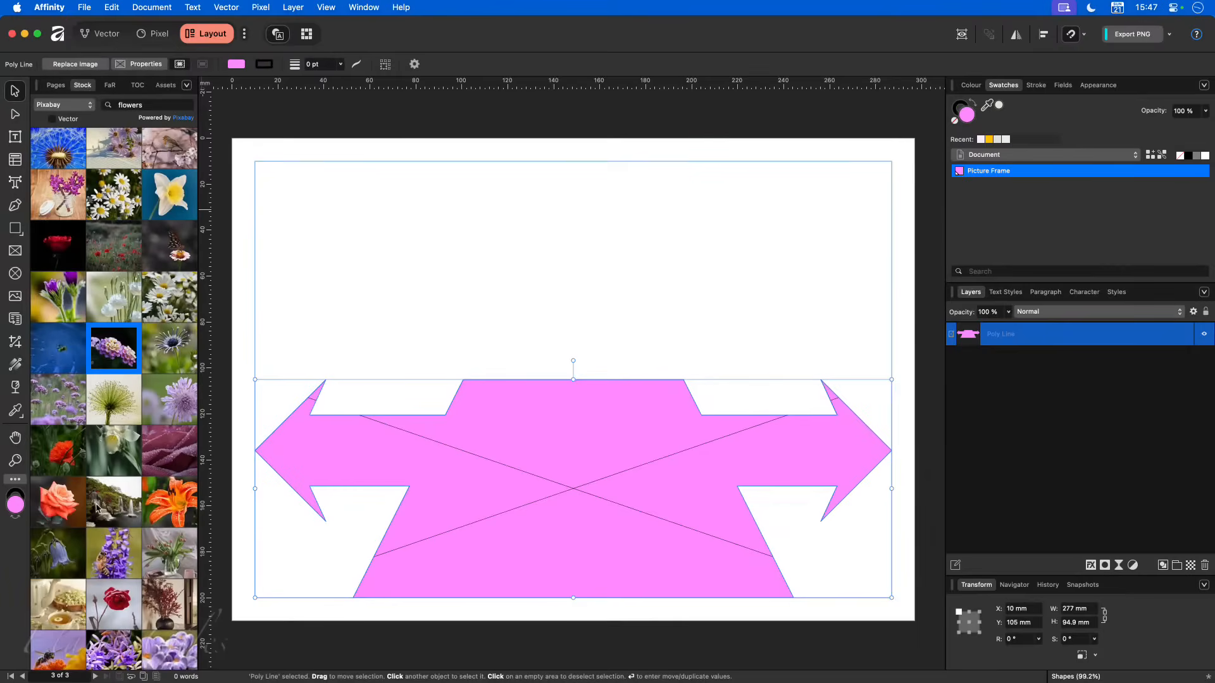
scroll(56, 504, "down", 3)
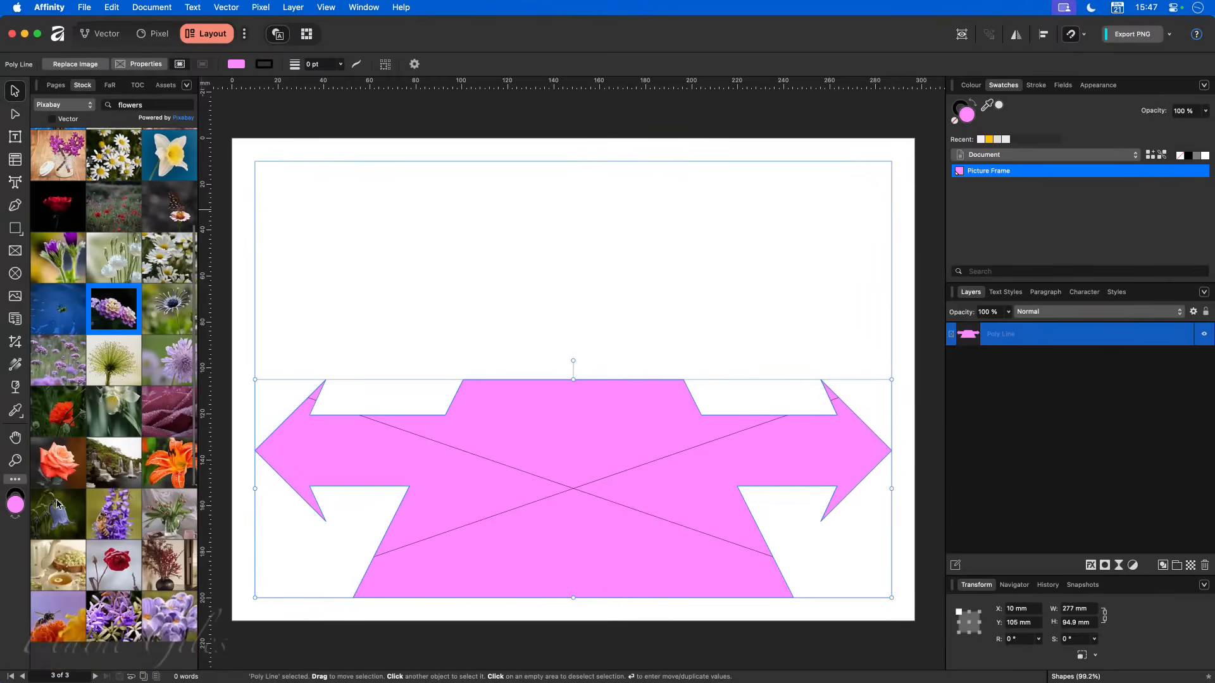
scroll(57, 504, "down", 5)
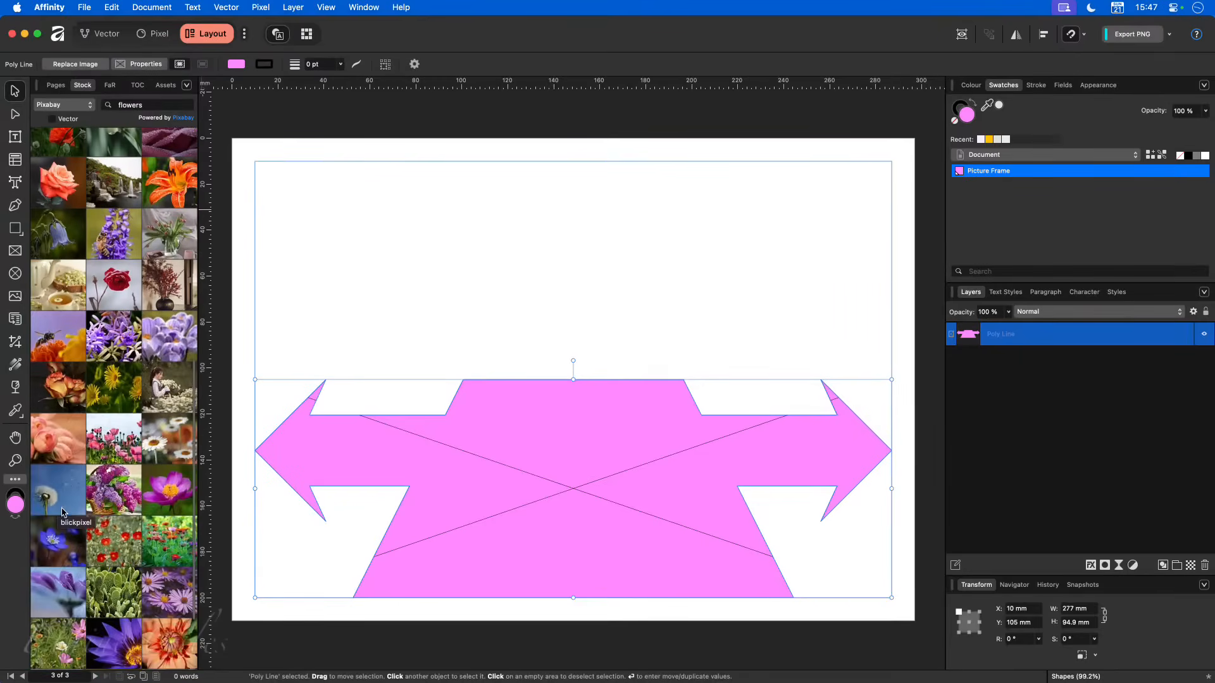
scroll(134, 534, "down", 5)
scroll(133, 533, "up", 10)
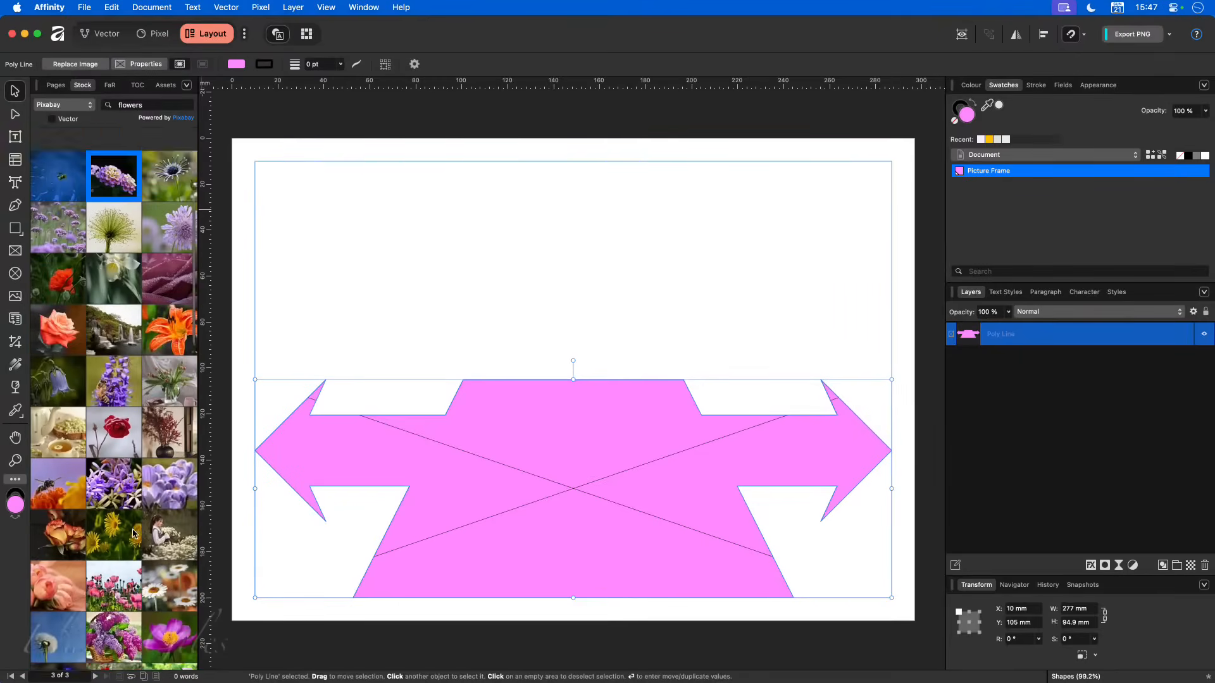
left_click_drag(120, 264, 565, 438)
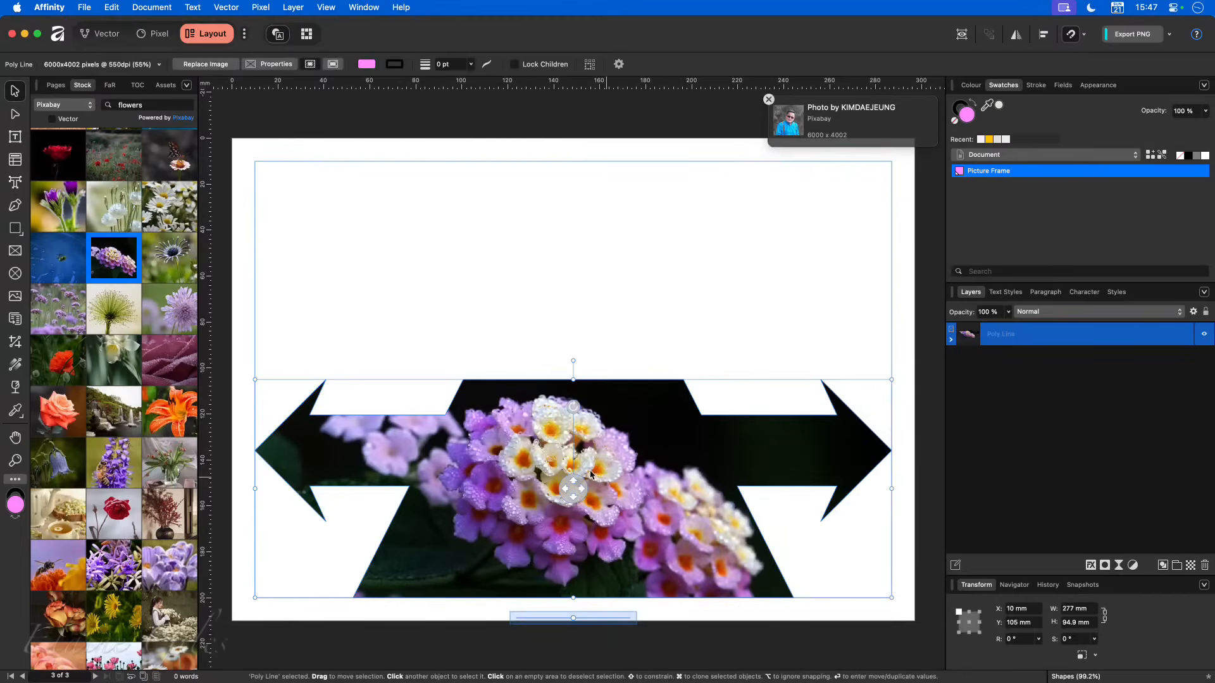
- With the Node tool, select the two nodes of the shape's central top edge and raise them to about 79 mm
left_click(14, 115)
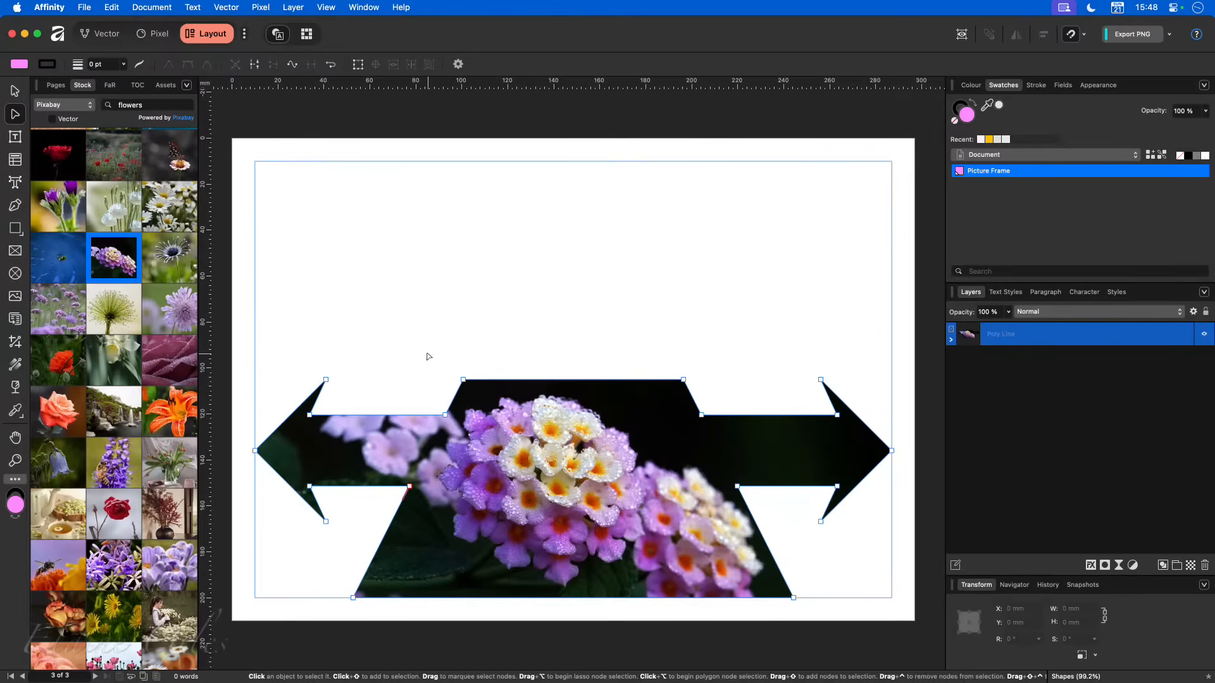
left_click_drag(423, 351, 708, 394)
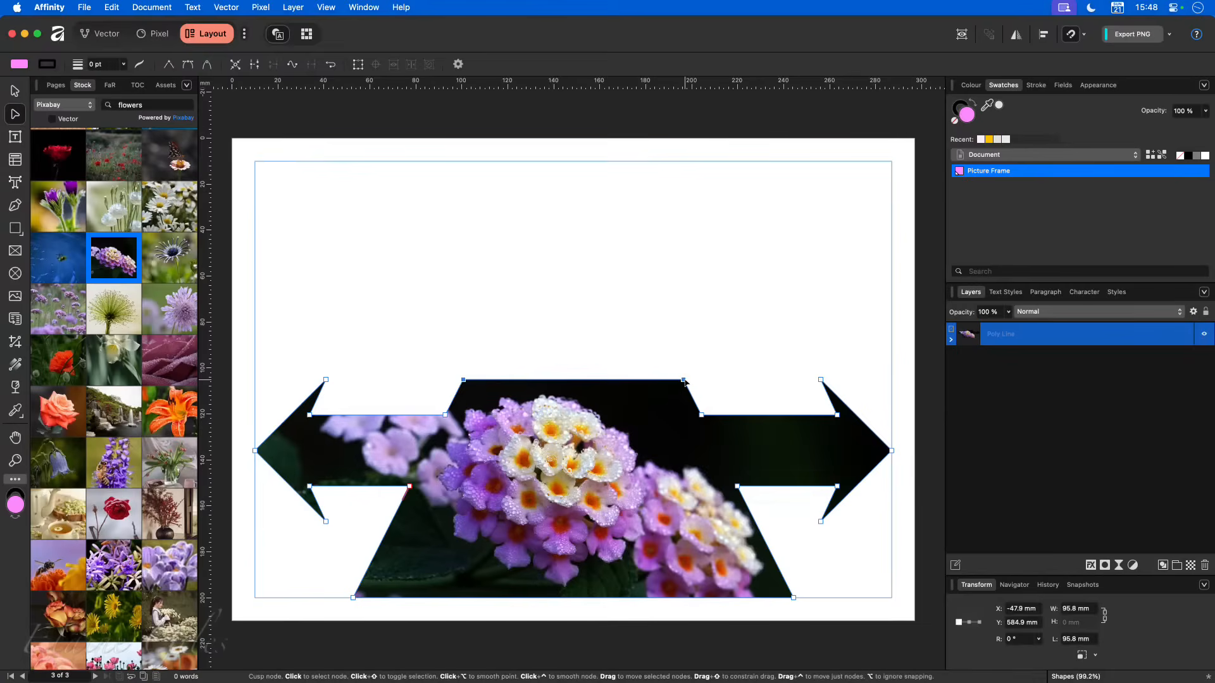
left_click_drag(683, 381, 679, 320)
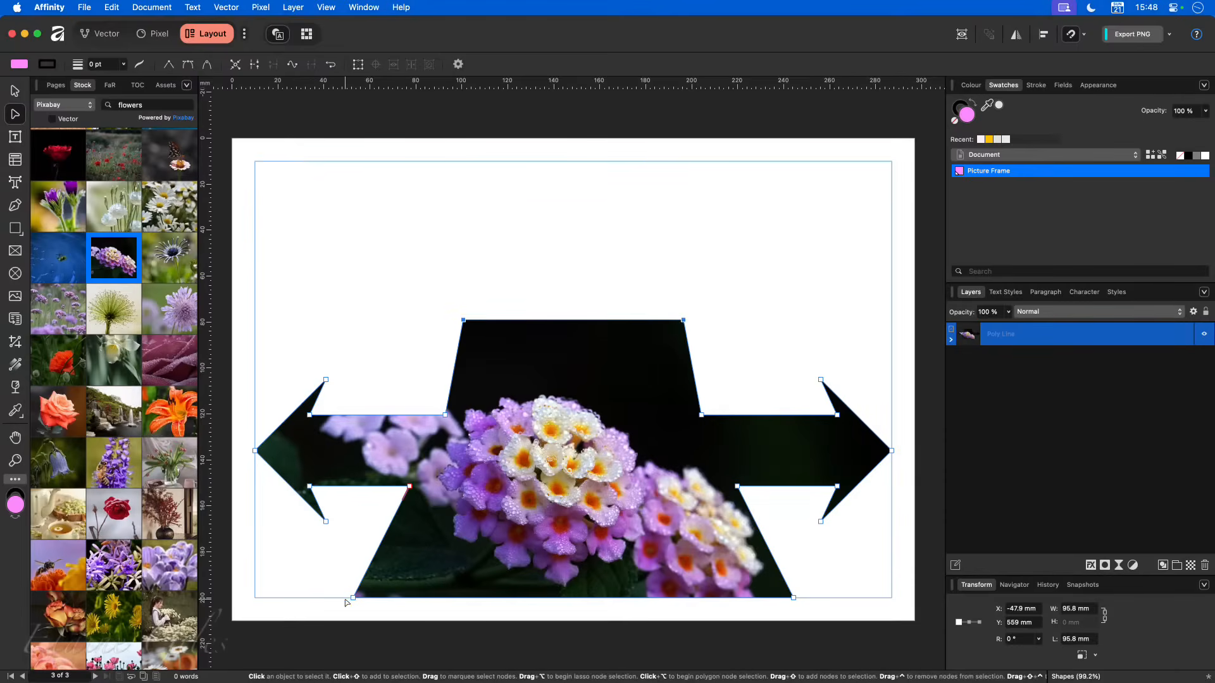
- Pull the shape's two bottom corner nodes outward to the side margins, at 10 mm and 287 mm, and return to the Move tool
left_click_drag(353, 598, 256, 598)
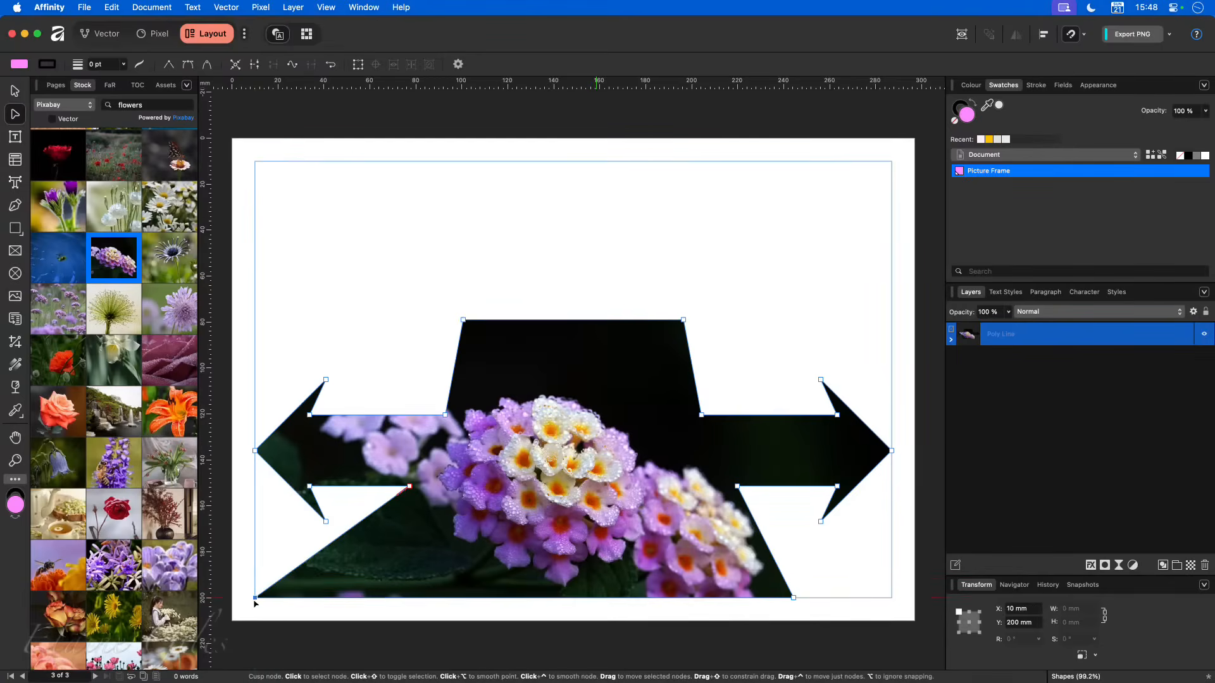
left_click_drag(794, 598, 892, 597)
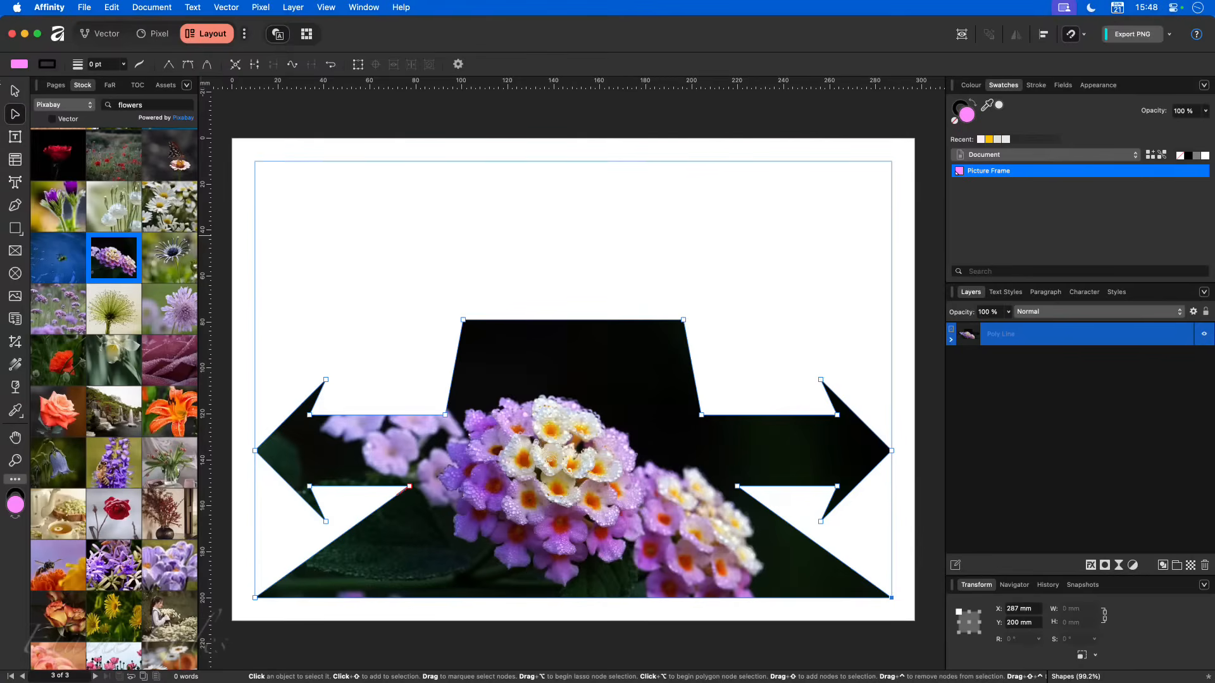
left_click(15, 90)
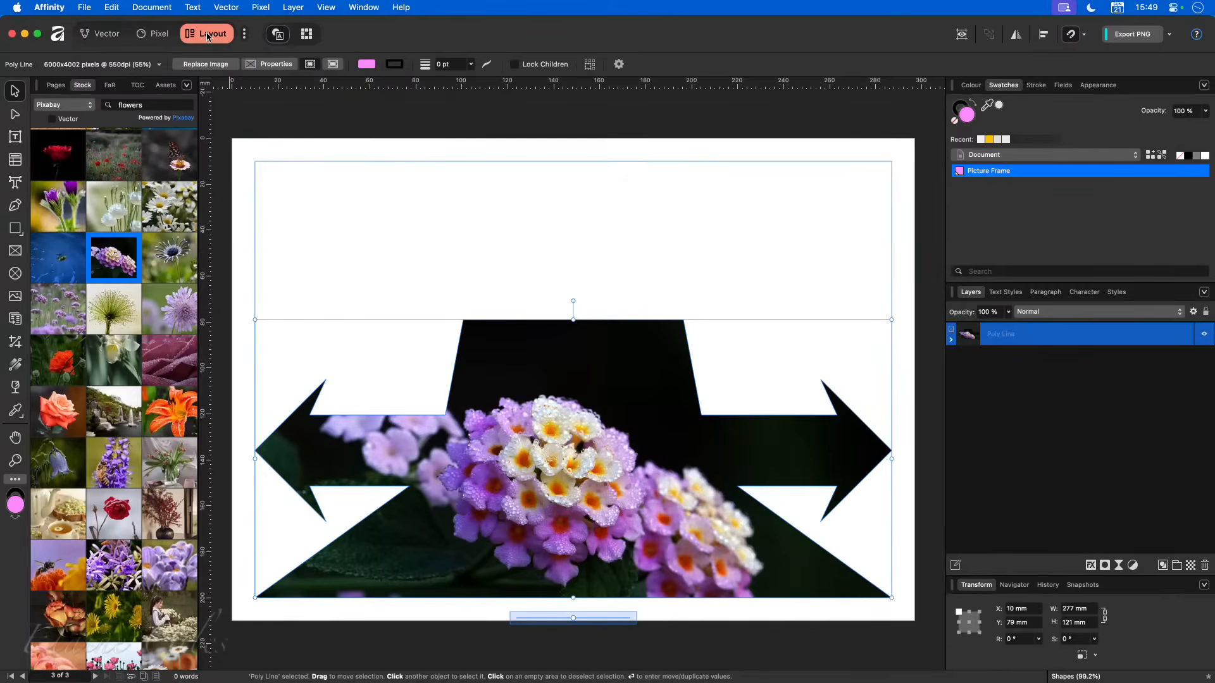
- In the Layout studio, deselect the photo-filled shape and close the Shapes document to bring up the Penguin Wrap document
left_click(105, 33)
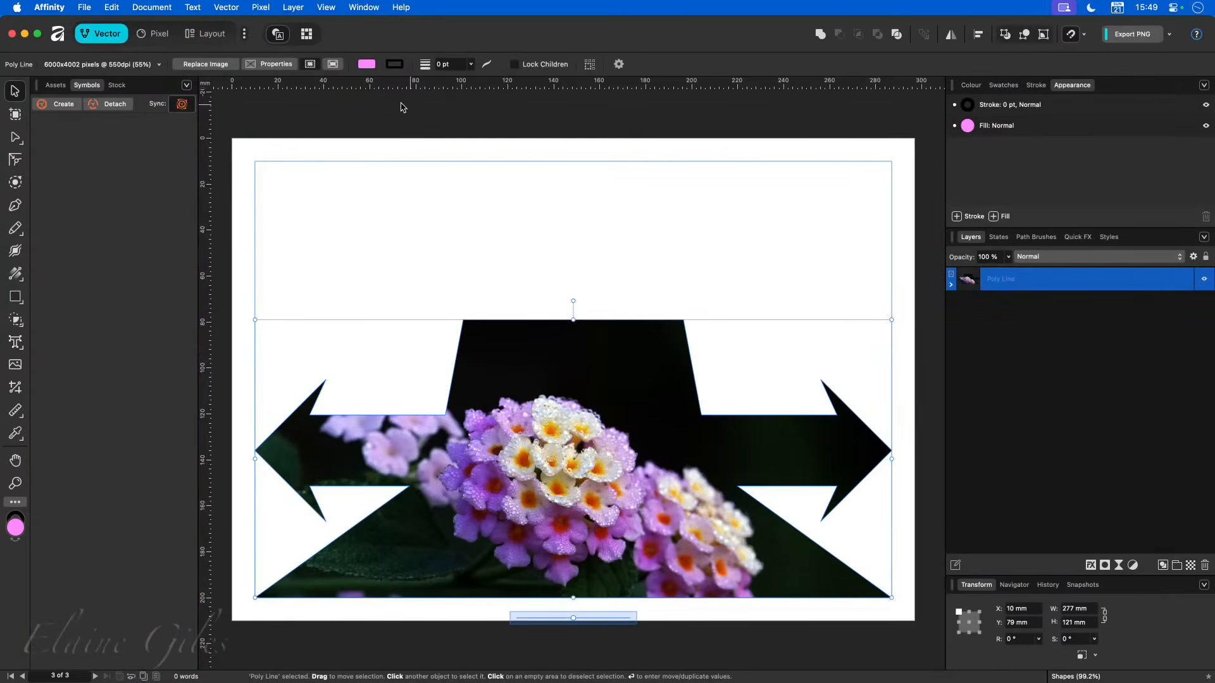
left_click(203, 38)
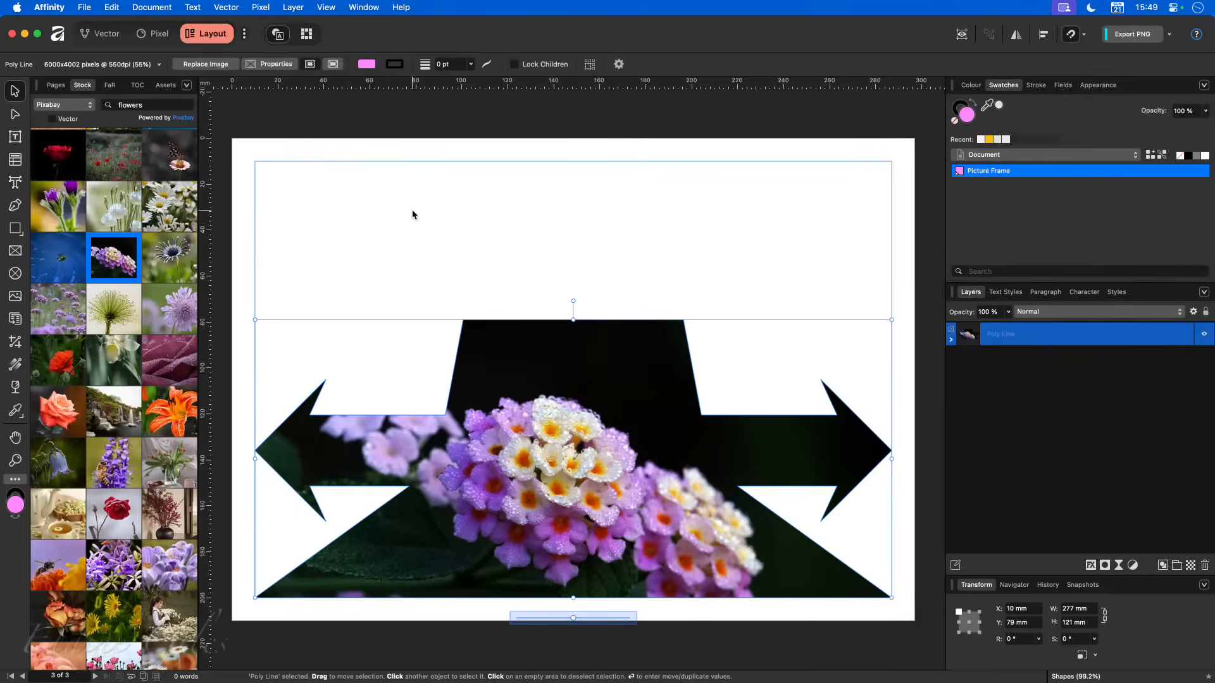
left_click(410, 245)
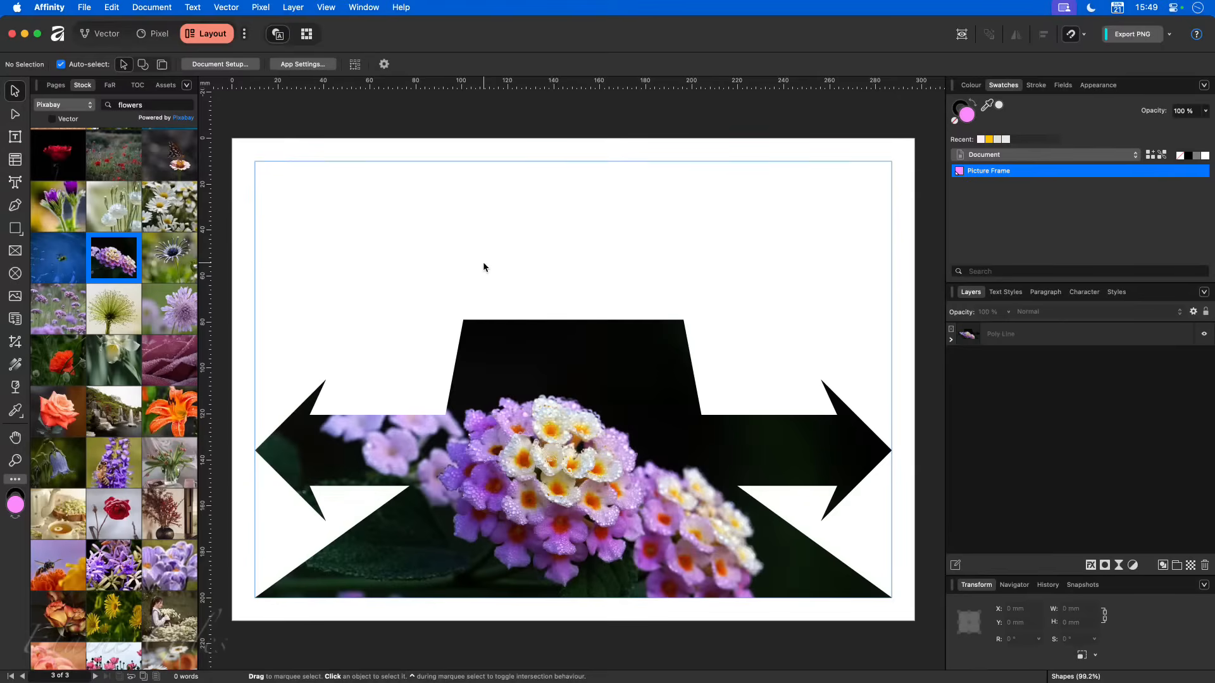
key("super+w")
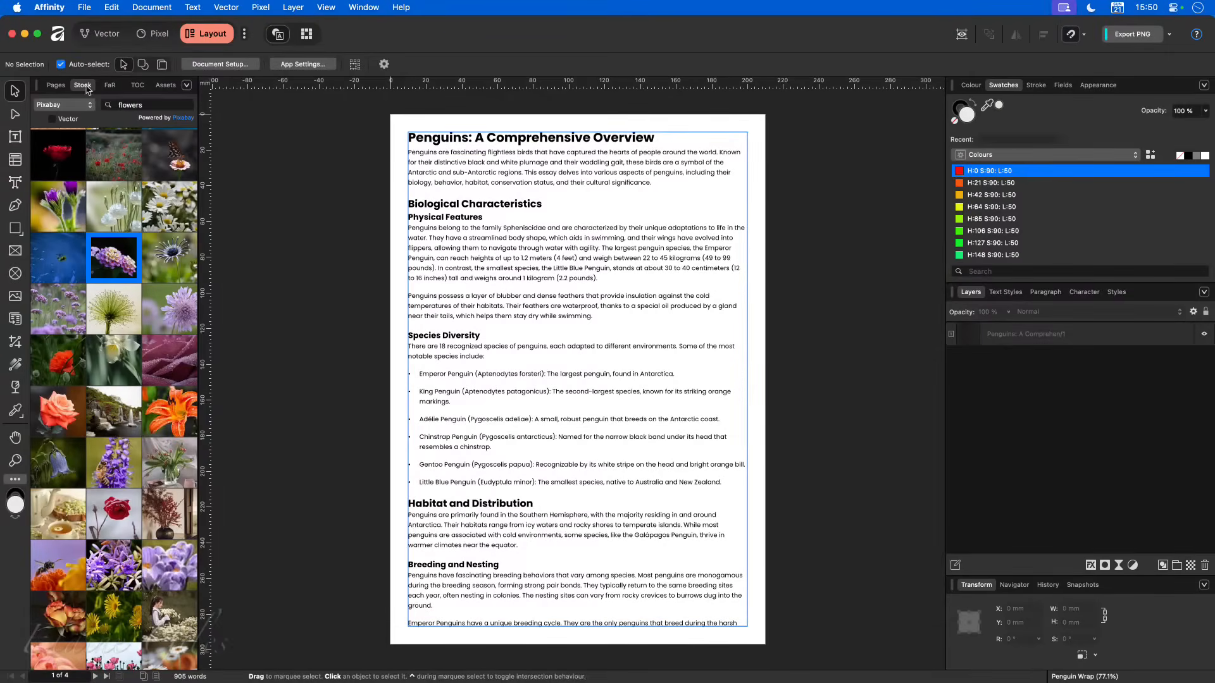
- Show the page thumbnails of the Penguin Wrap document and look through pages 2 to 4
left_click(55, 84)
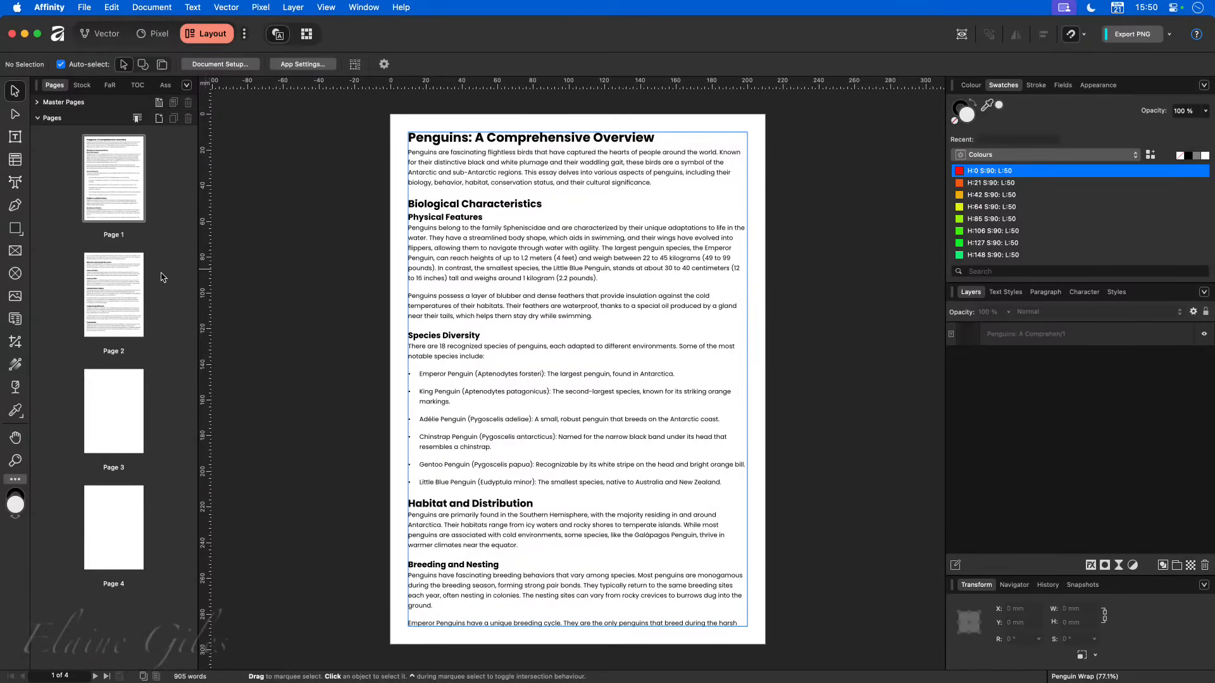
left_click(103, 295)
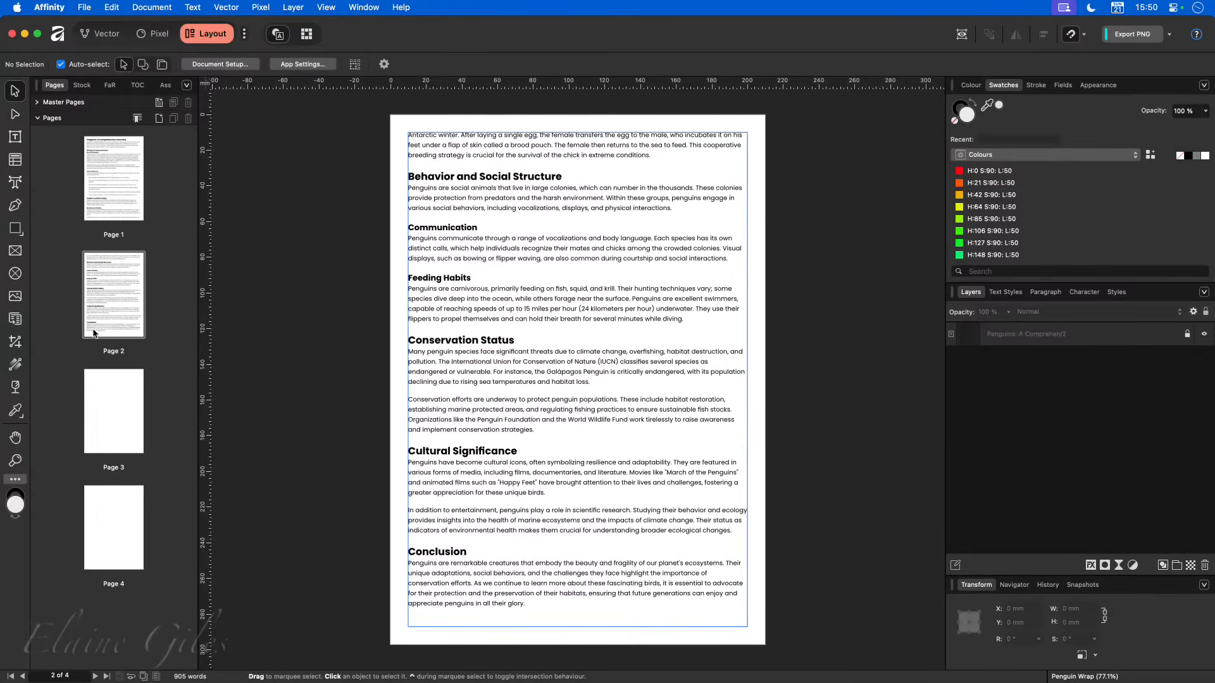
left_click(103, 411)
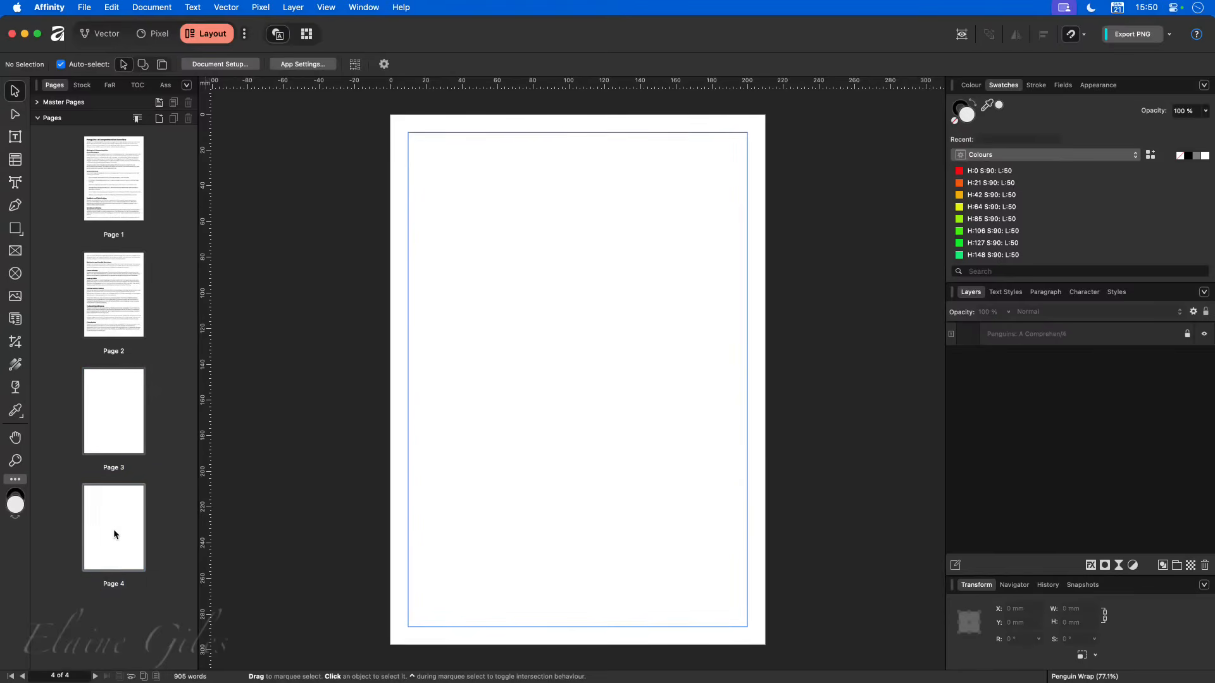
left_click(108, 433)
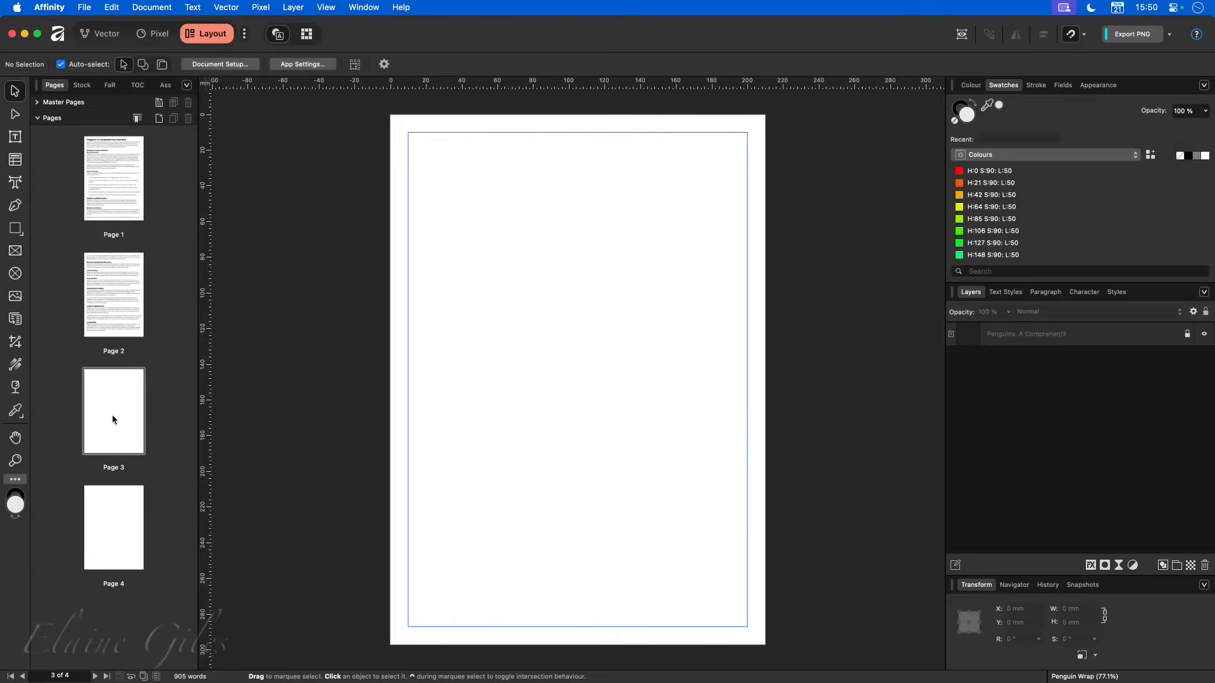
- Select the text frame on page 1, examine how it links to the frames on the following pages, and return to page 1
left_click(97, 159)
left_click(486, 313)
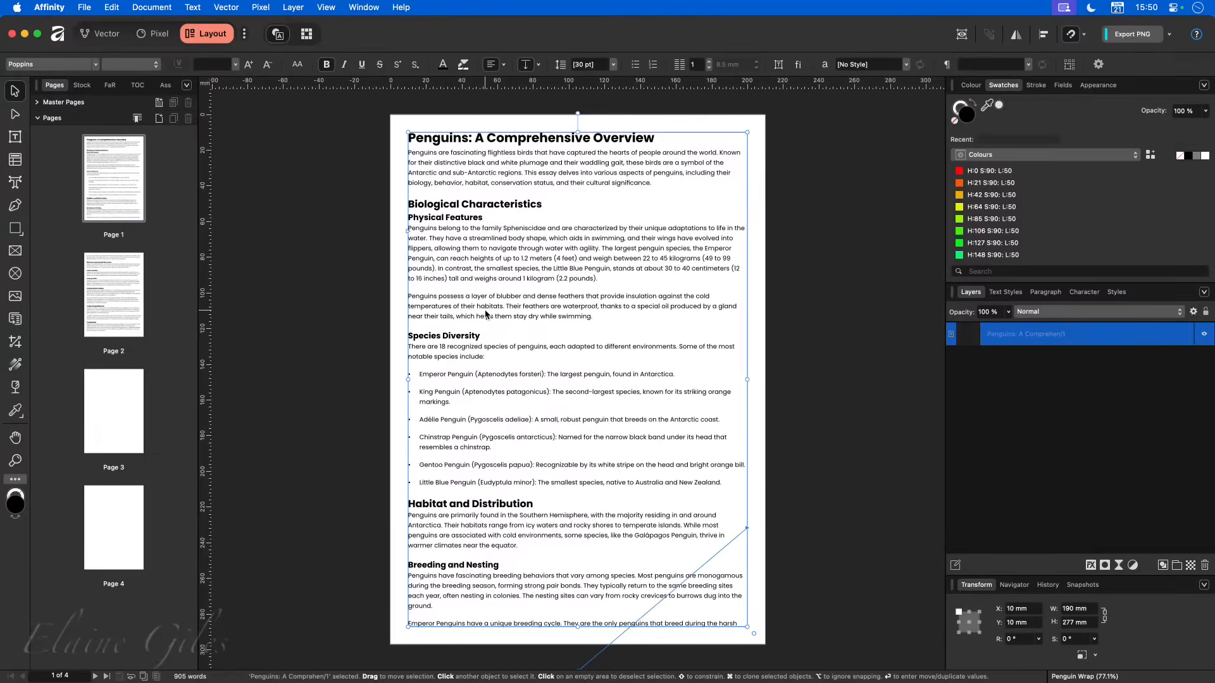
scroll(692, 578, "down", 3)
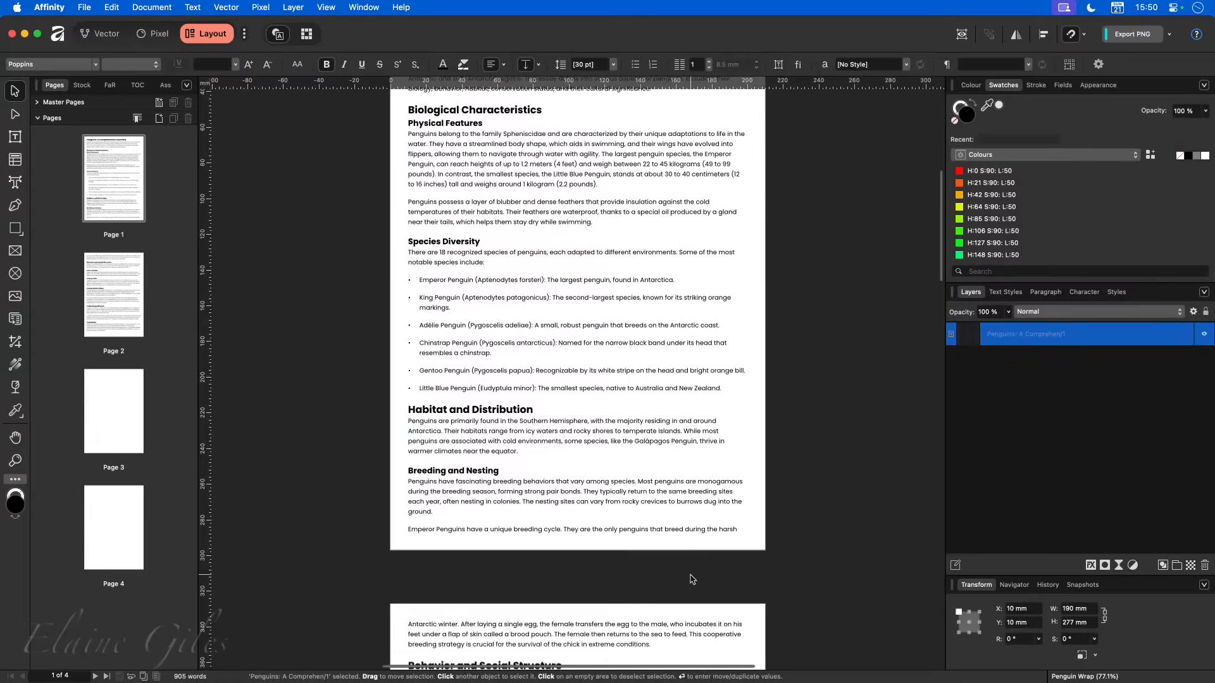
scroll(691, 578, "down", 9)
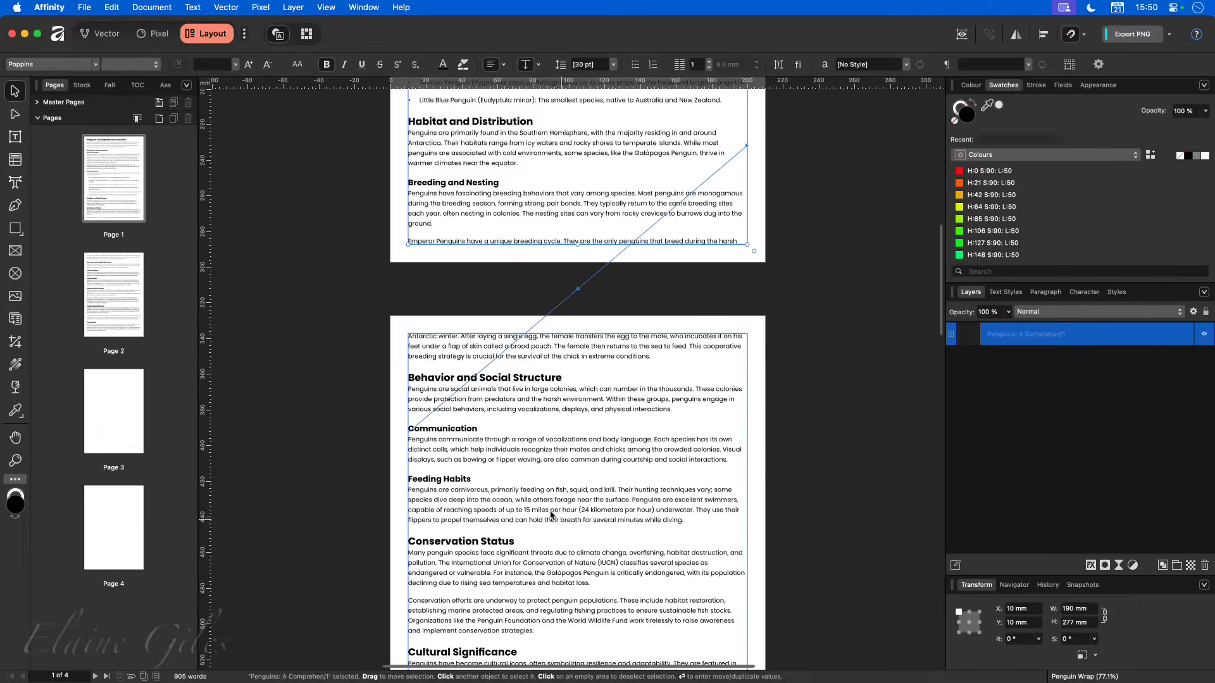
scroll(581, 403, "down", 10)
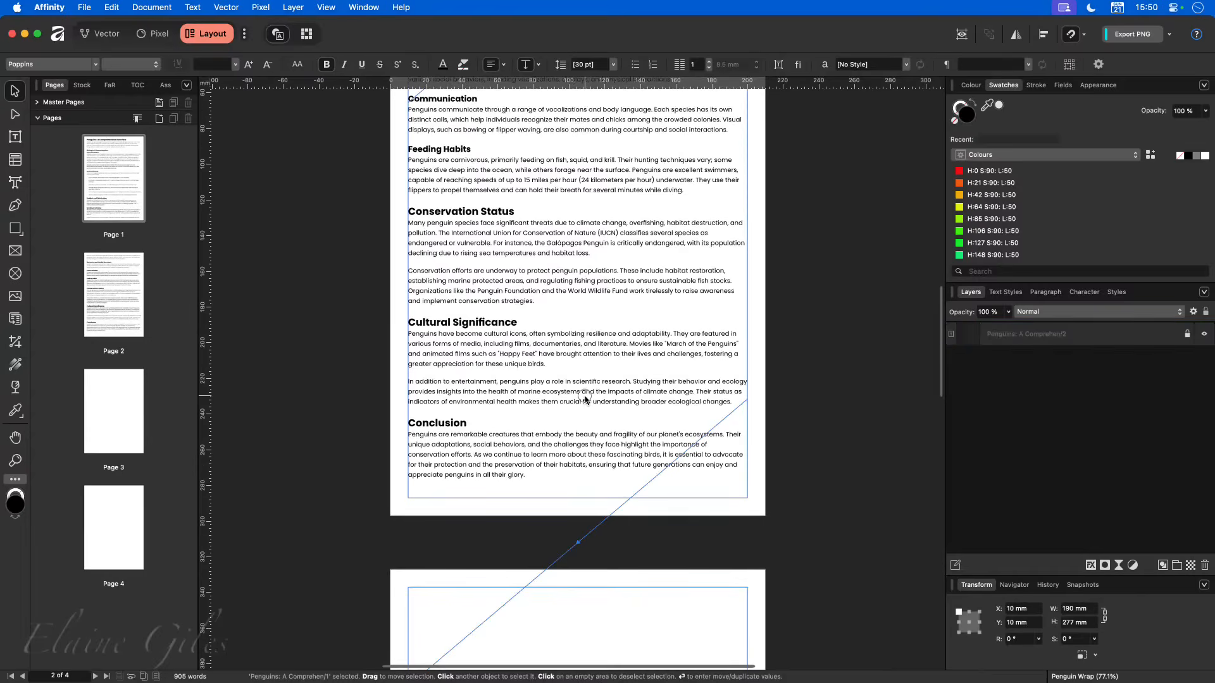
key("t")
scroll(623, 600, "down", 9)
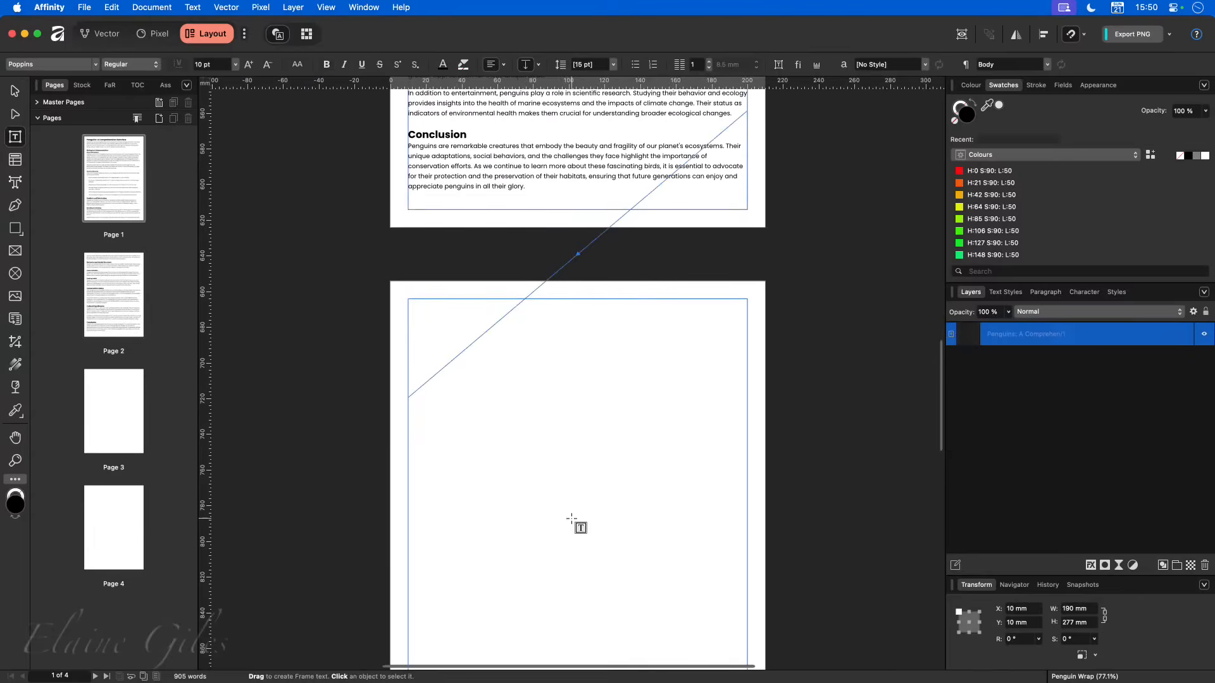
scroll(572, 519, "down", 9)
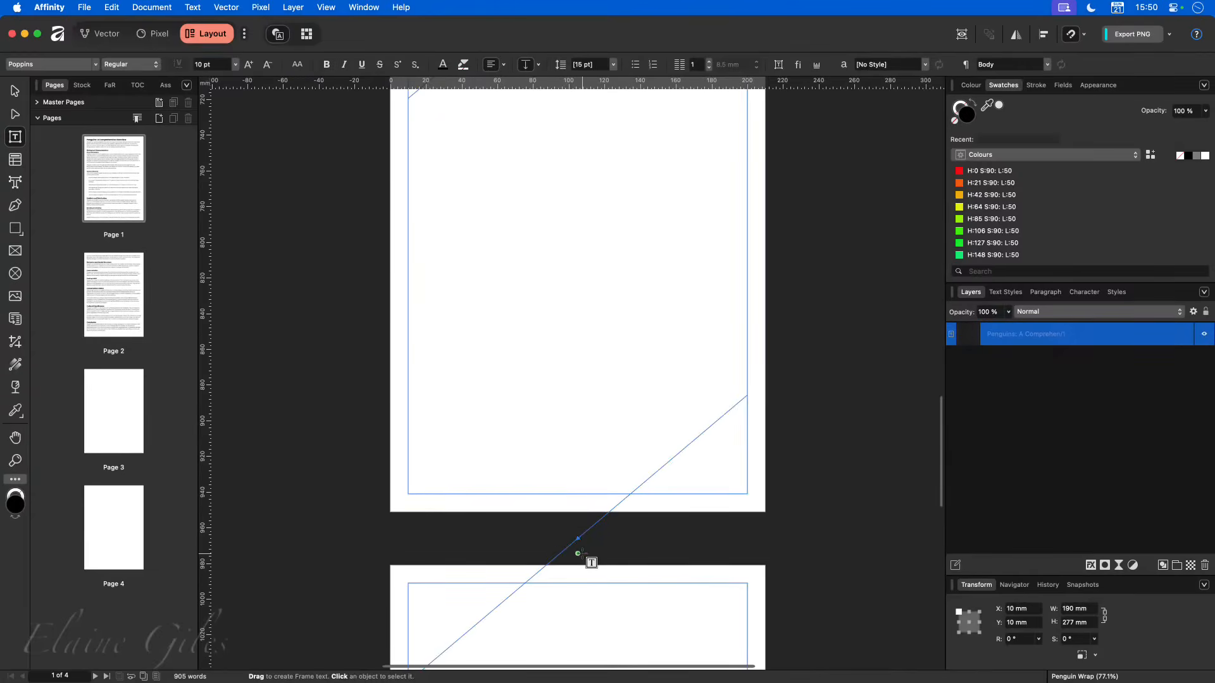
scroll(580, 552, "down", 7)
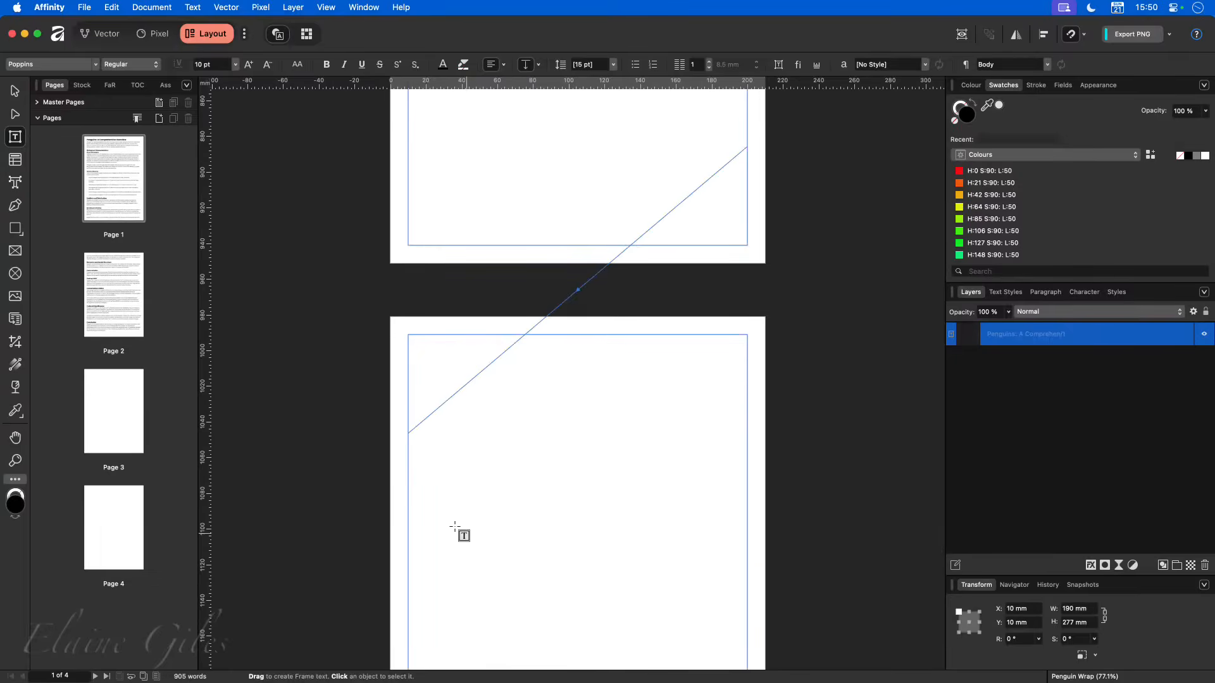
left_click(113, 178)
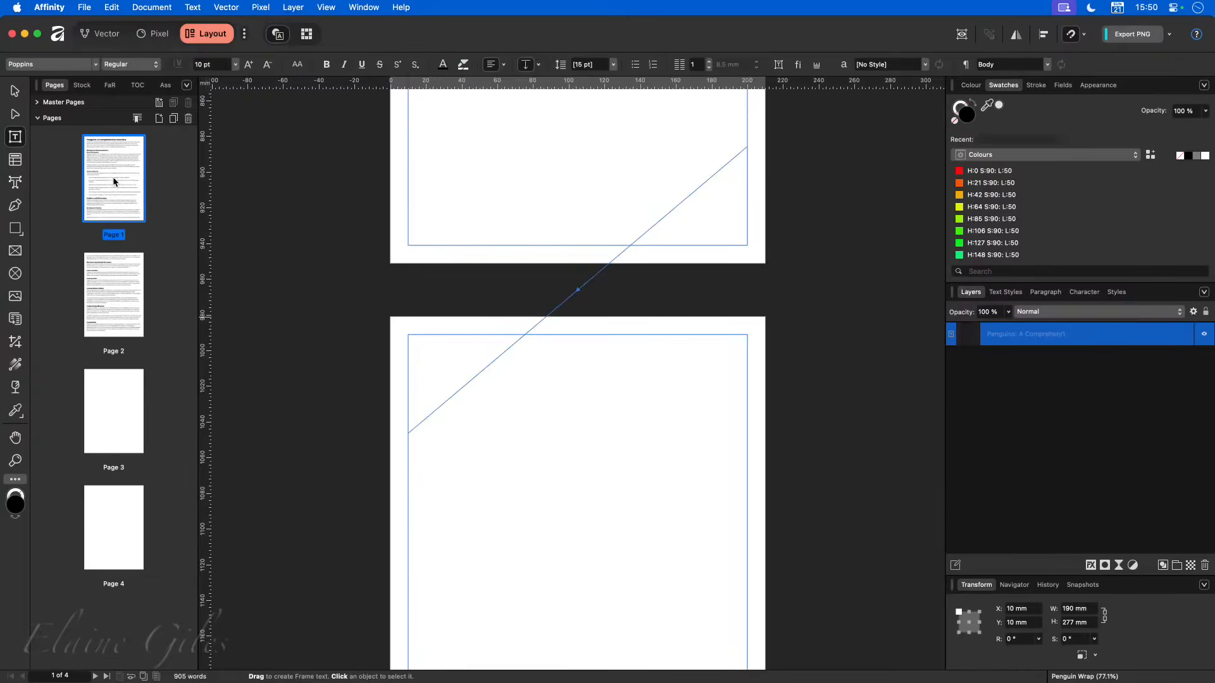
double_click(113, 178)
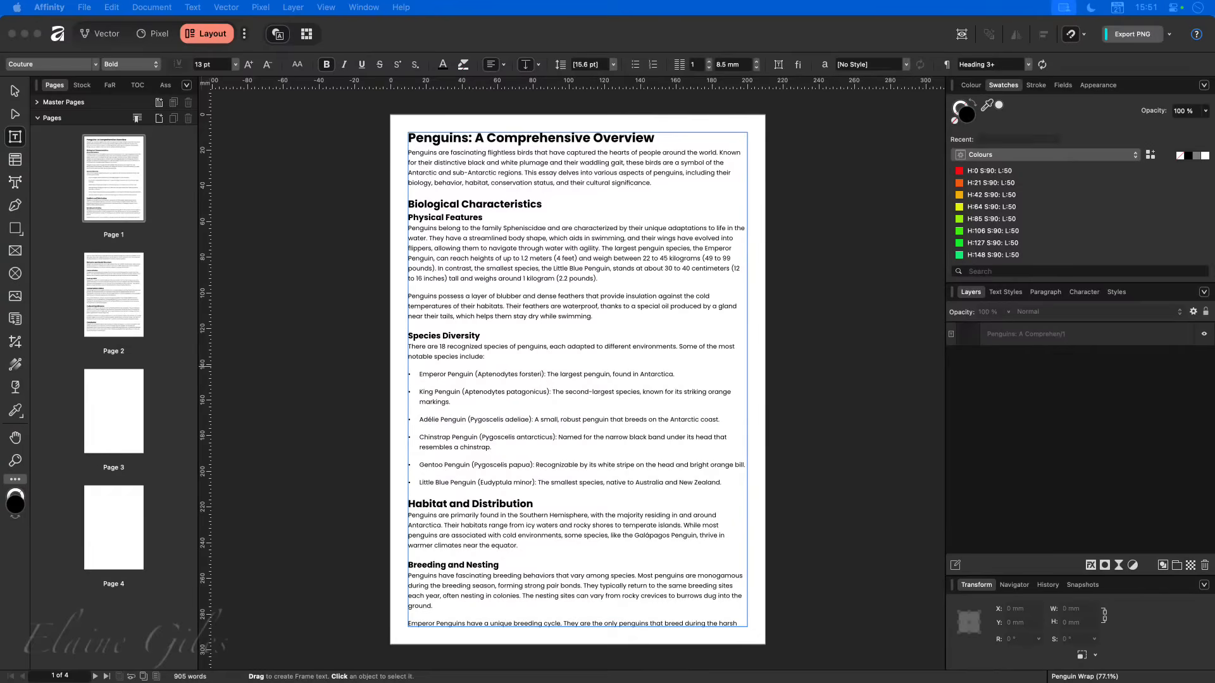
- In Finder, preview tux-1531289_1280.png and move the 02 - Penguin folder window over the document
key("space")
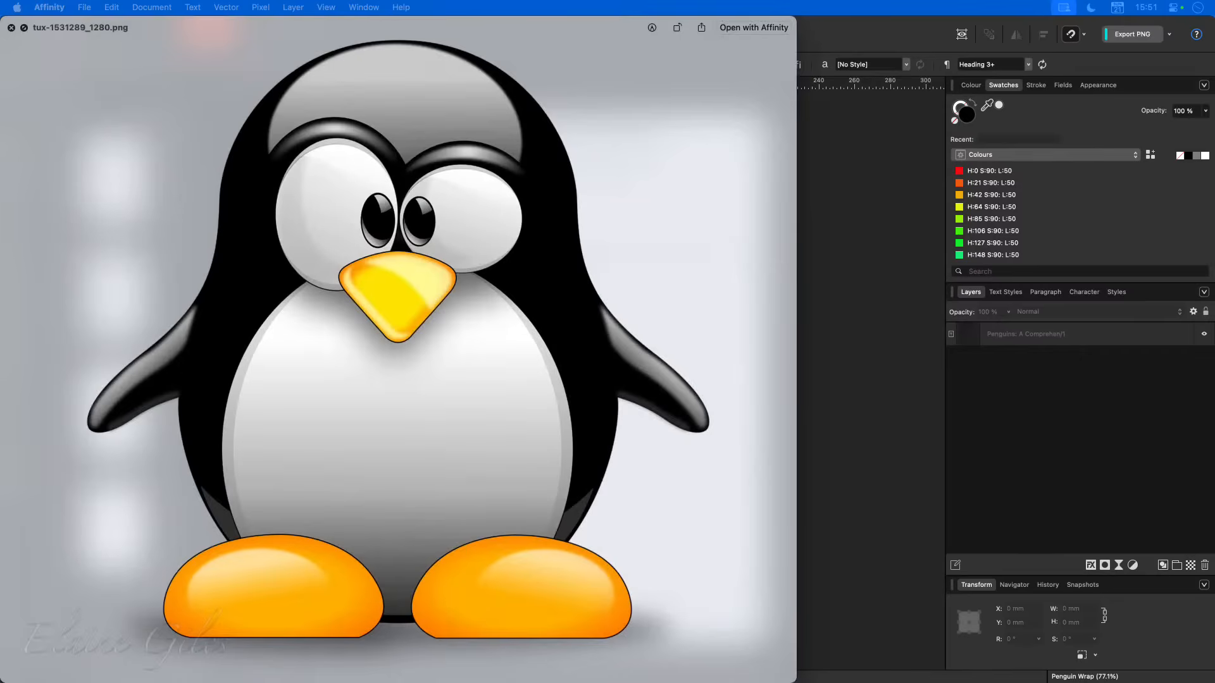
key("space")
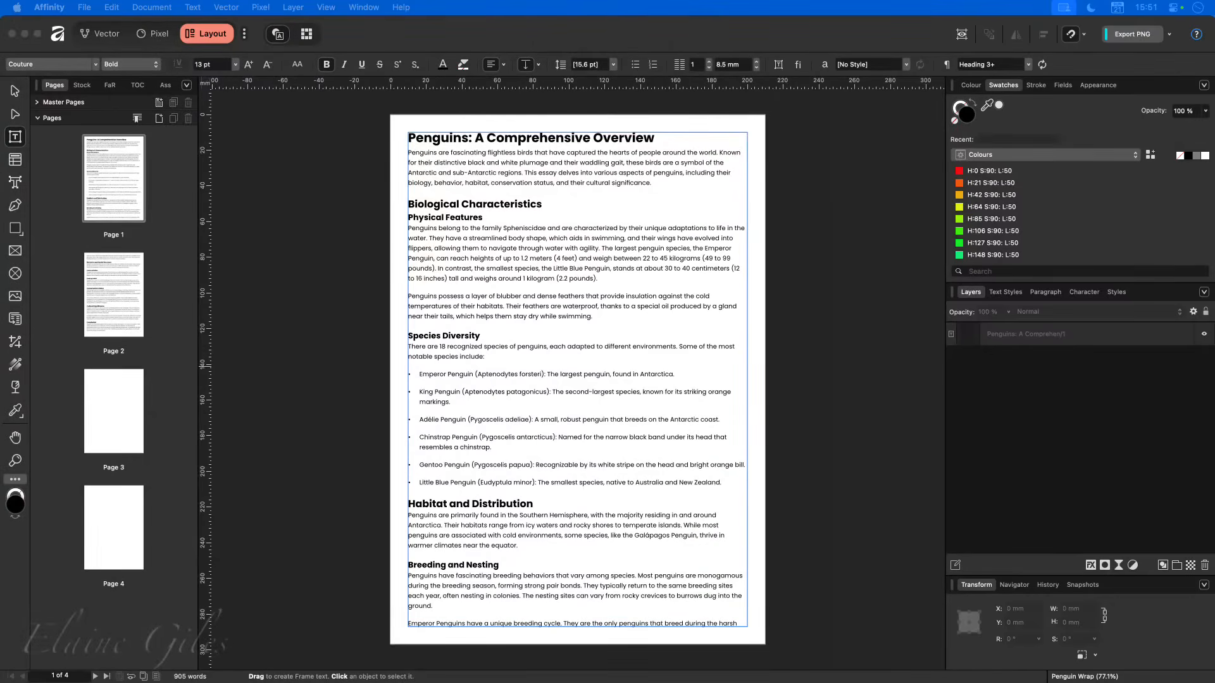
left_click_drag(2, 248, 467, 202)
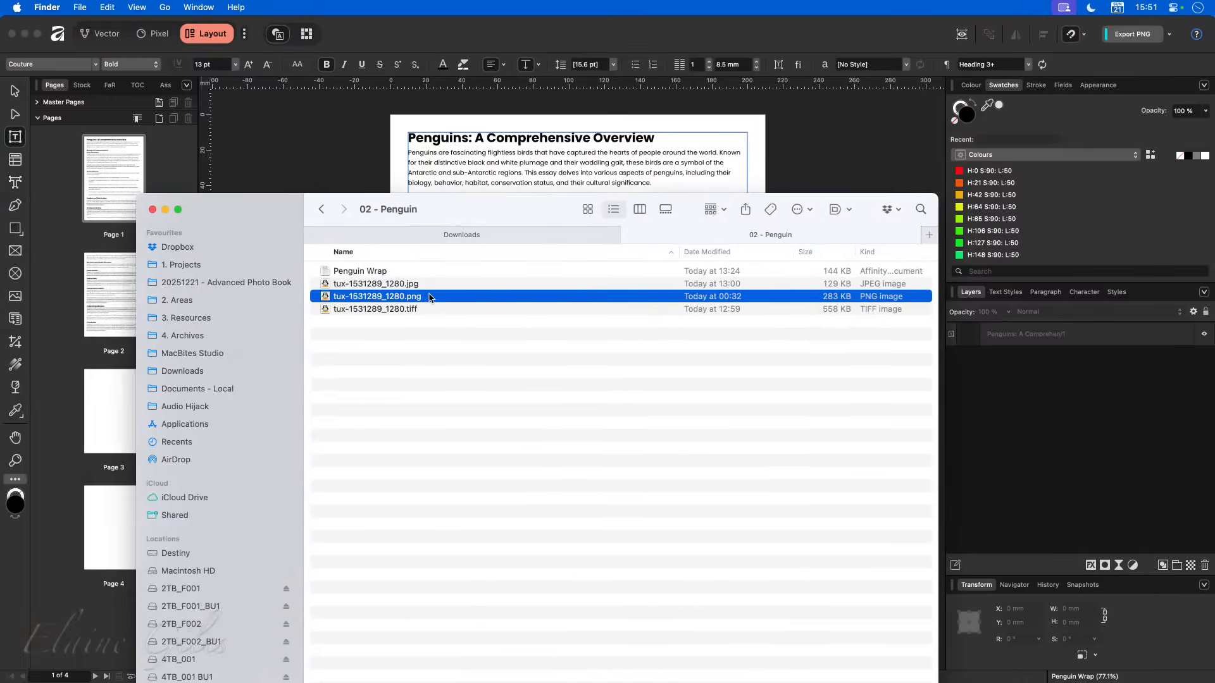
- Preview the JPG version of the tux penguin image, check the TIFF version, and select tux-1531289_1280.png in the folder
left_click(427, 307)
left_click(435, 288)
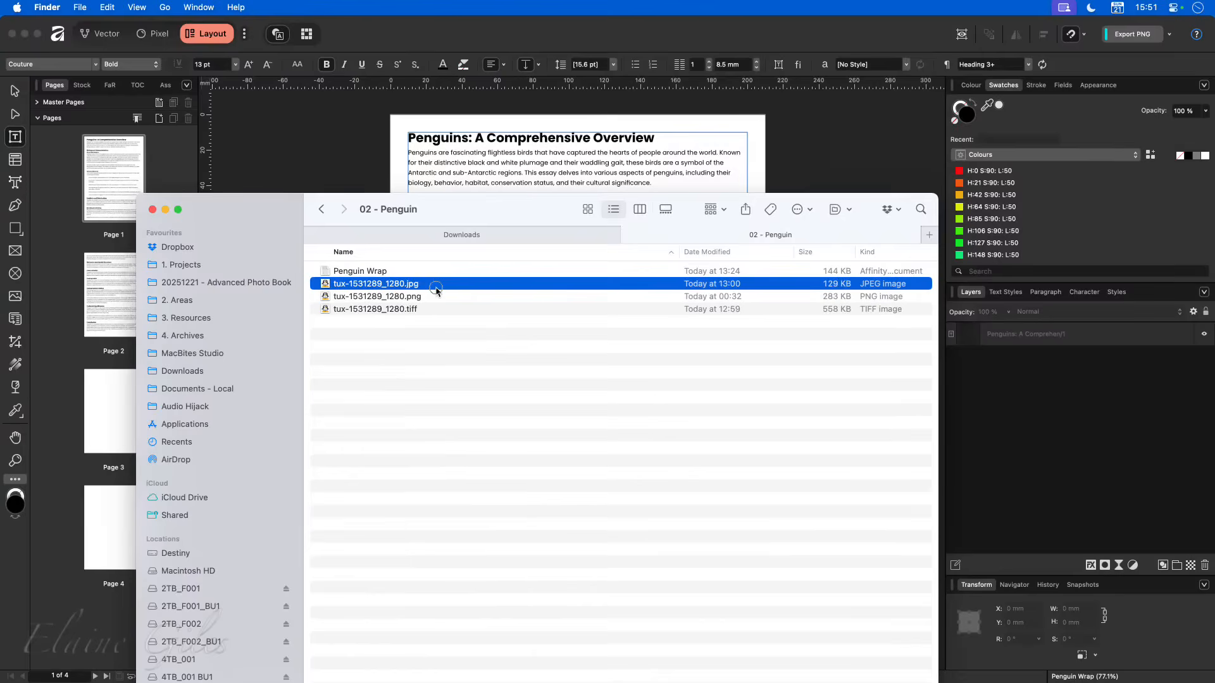
key("space")
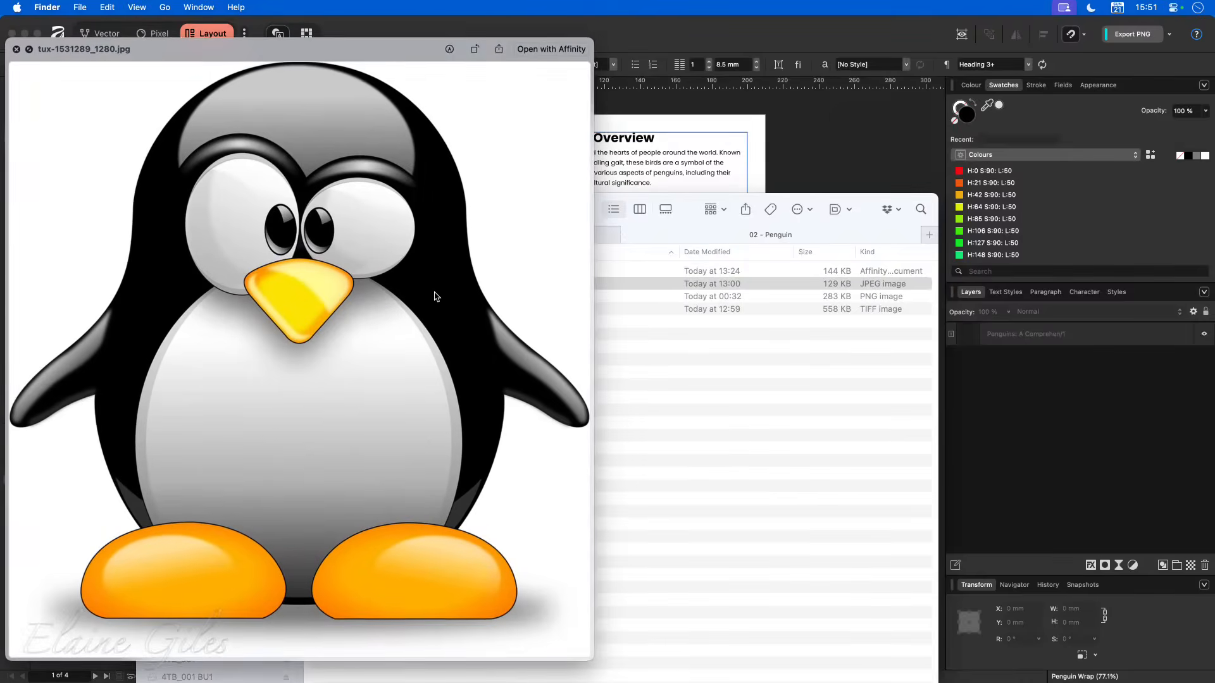
key("Down")
key("Down")
key("space")
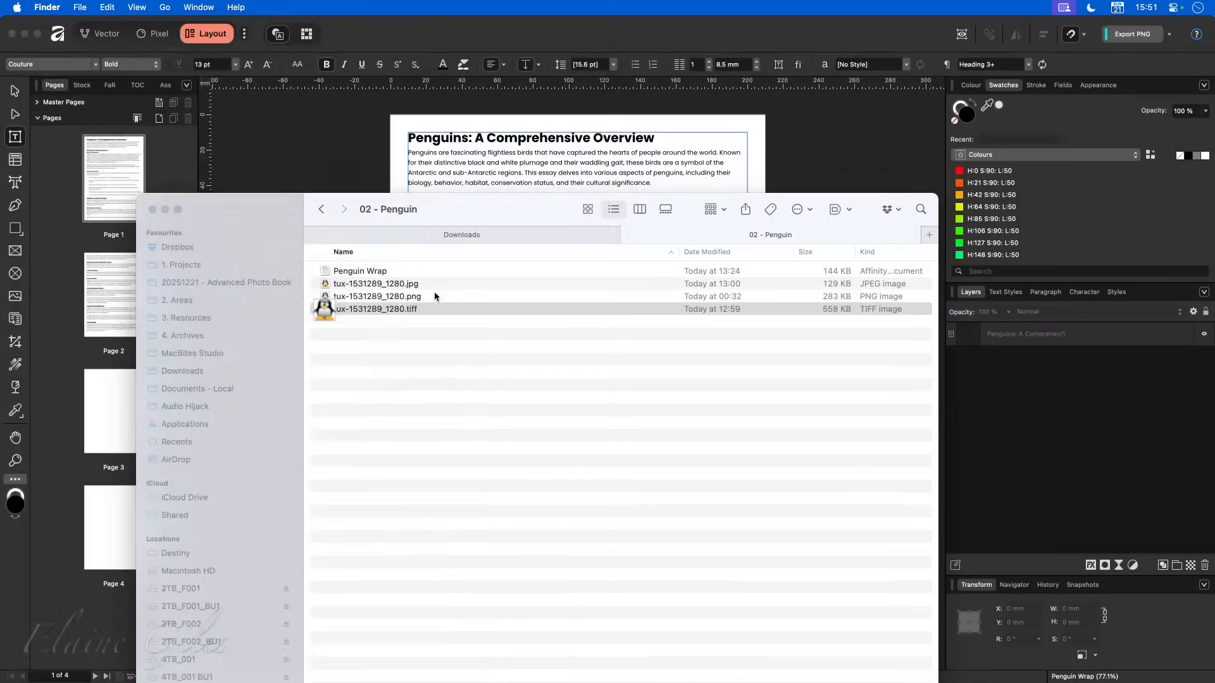
left_click(430, 295)
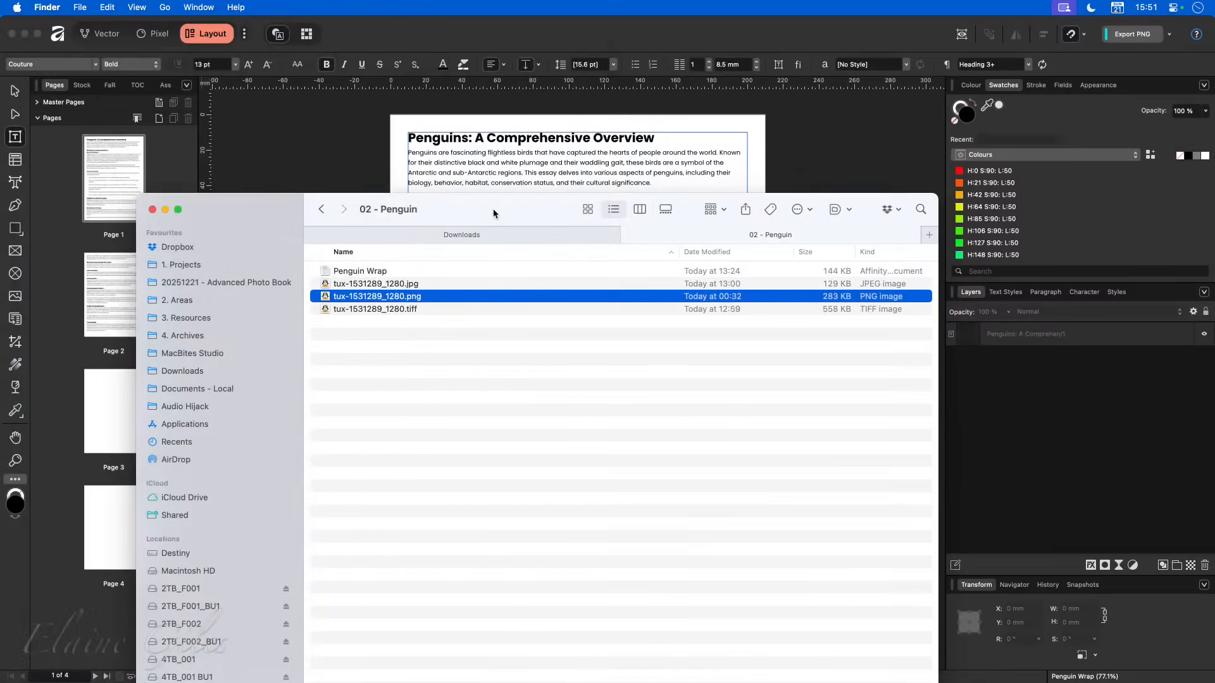
- Place tux-1531289_1280.png from the Finder folder onto page 1 of the Penguin Wrap document, over the Biological Characteristics text
left_click_drag(493, 212, 0, 285)
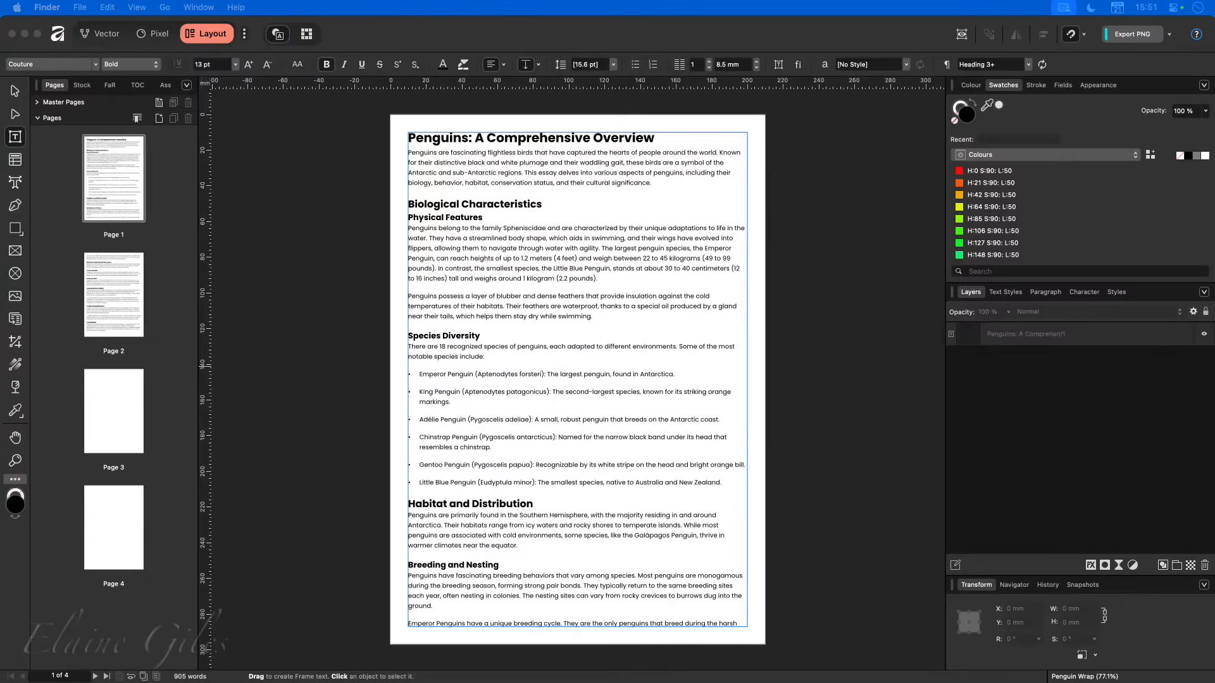
left_click(271, 329)
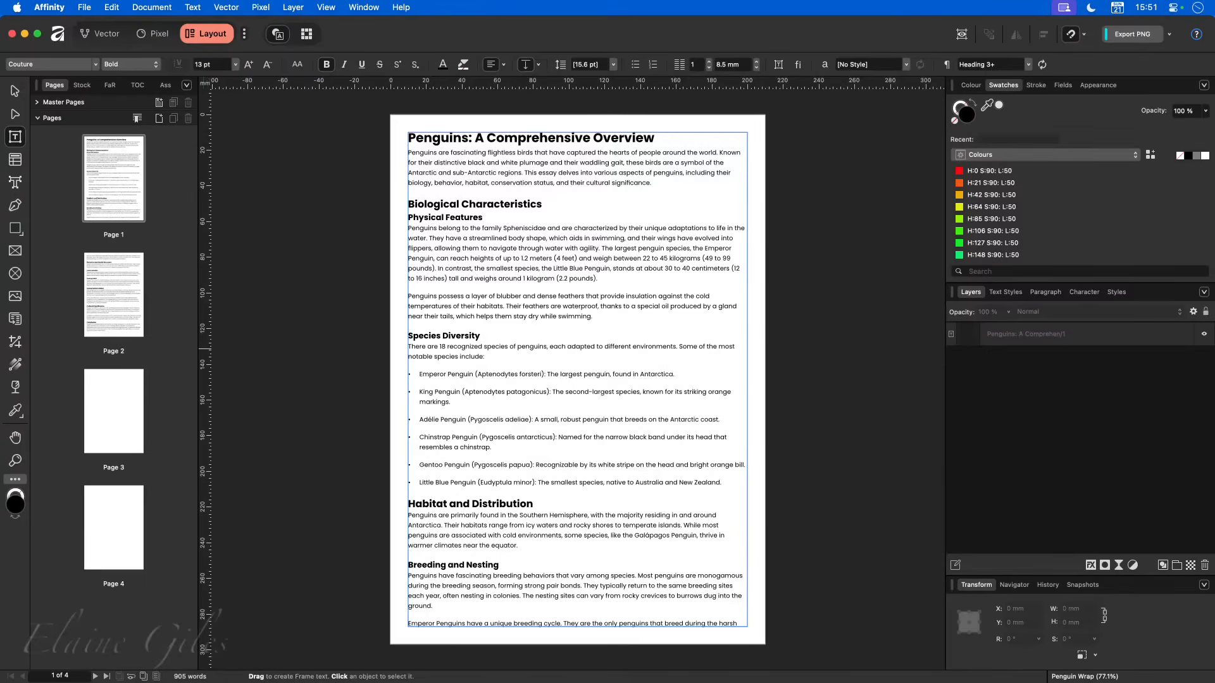
left_click_drag(0, 443, 625, 283)
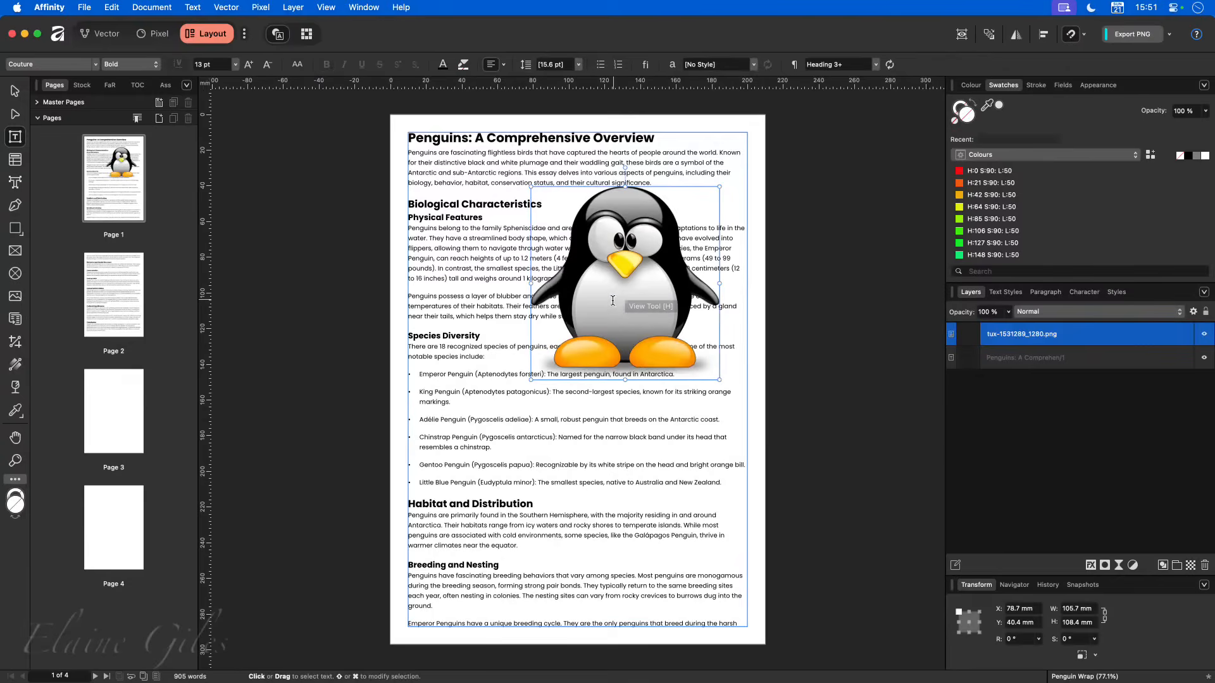
- Move the penguin image to the right edge of the text frame, at about X 94.3 mm, Y 47.1 mm
left_click(15, 93)
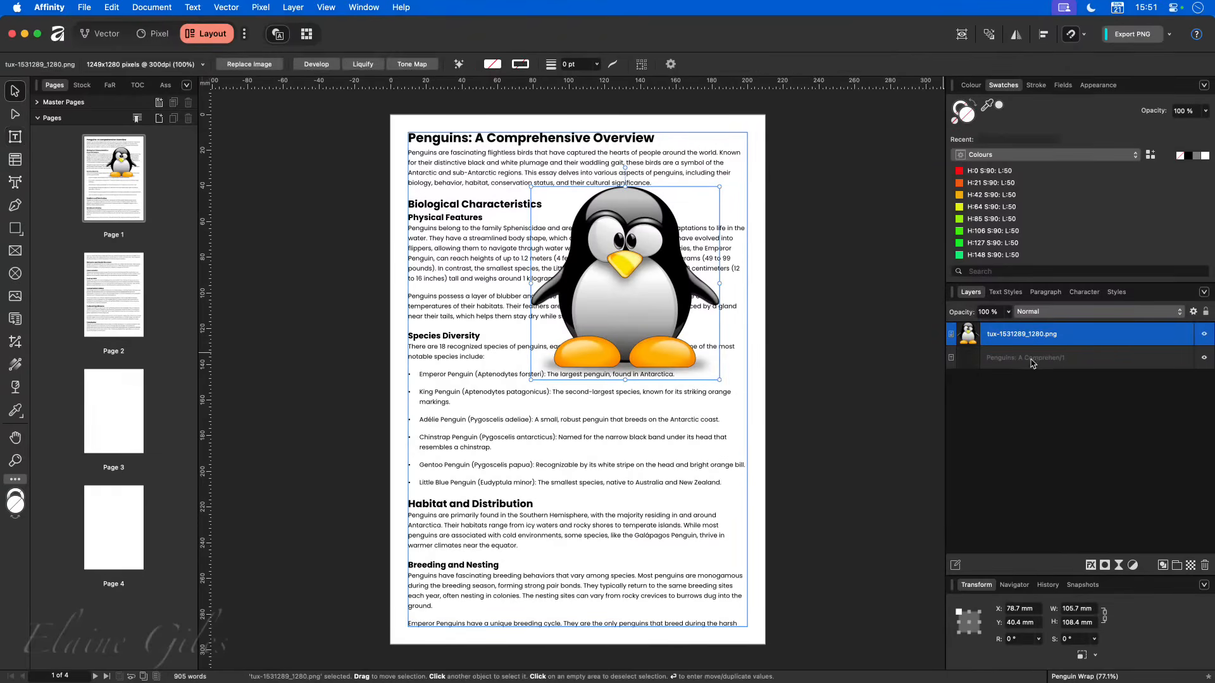
left_click_drag(615, 286, 638, 347)
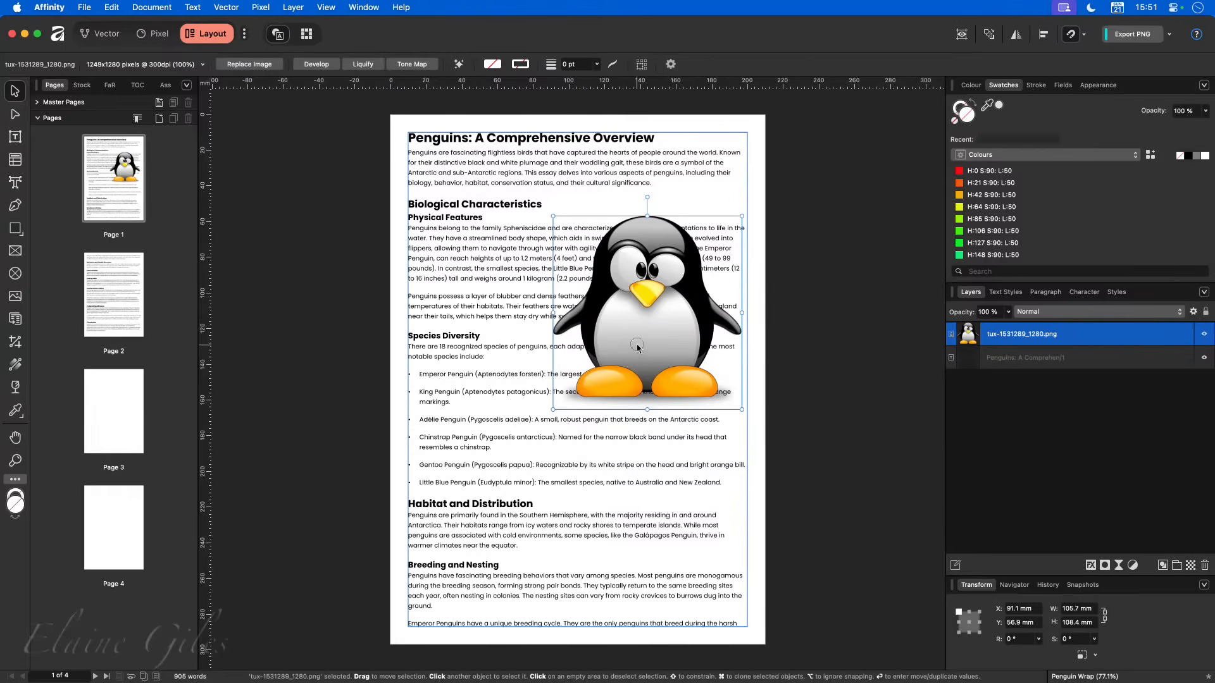
left_click_drag(636, 345, 641, 328)
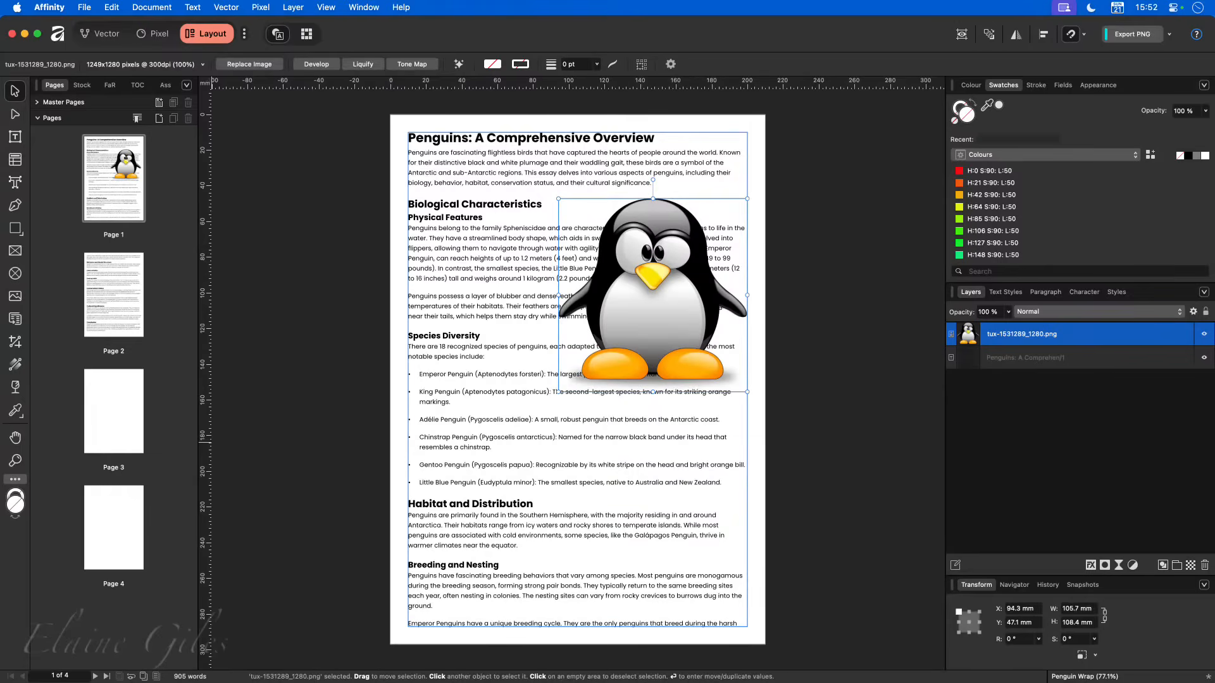
- Apply a Tight text wrap to the penguin image and shift the image down to about Y 55.6 mm
left_click(189, 7)
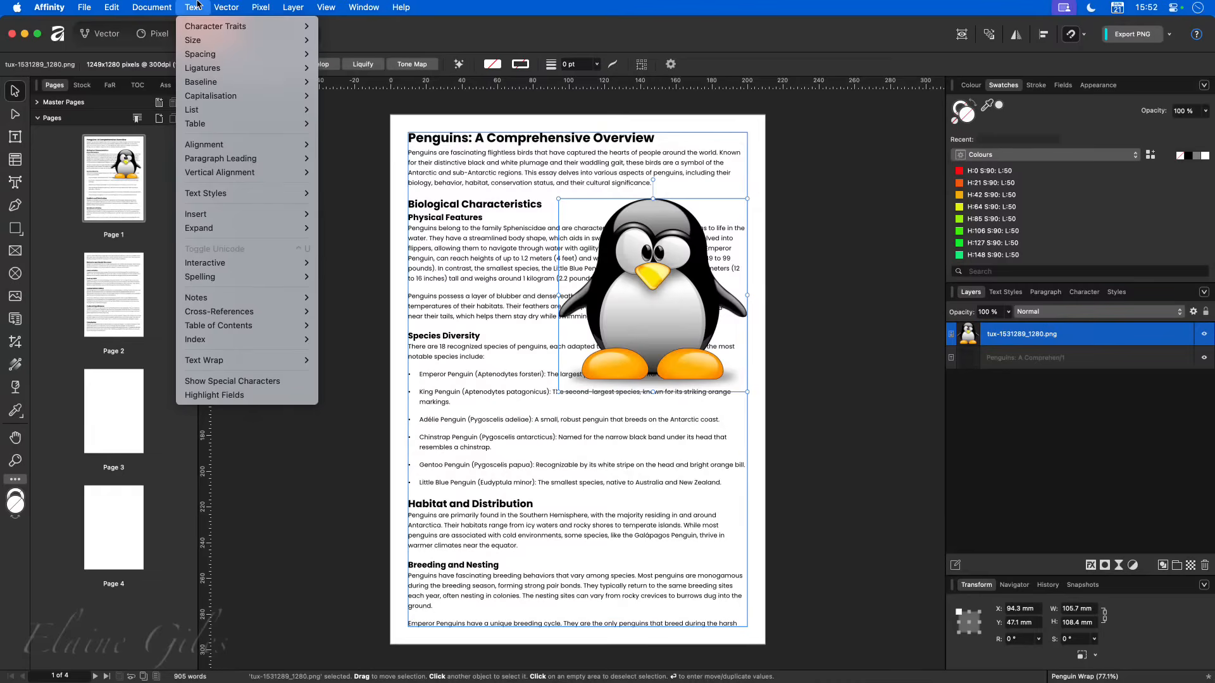
mouse_move(254, 362)
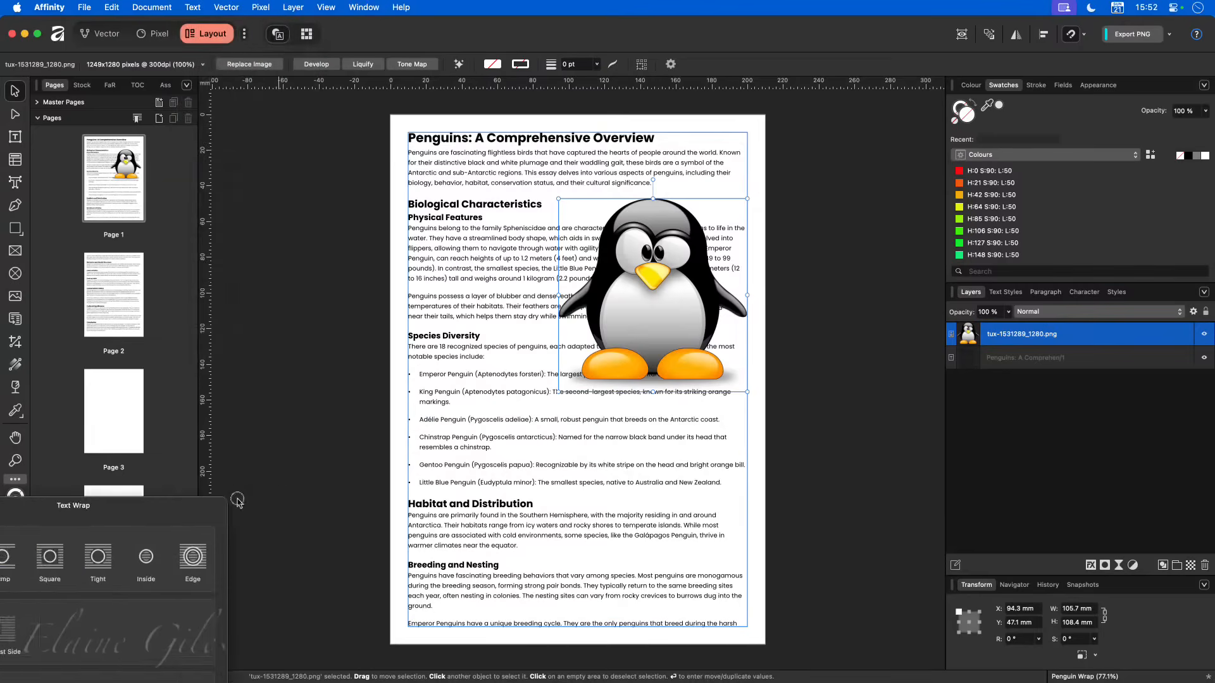
left_click_drag(151, 505, 458, 333)
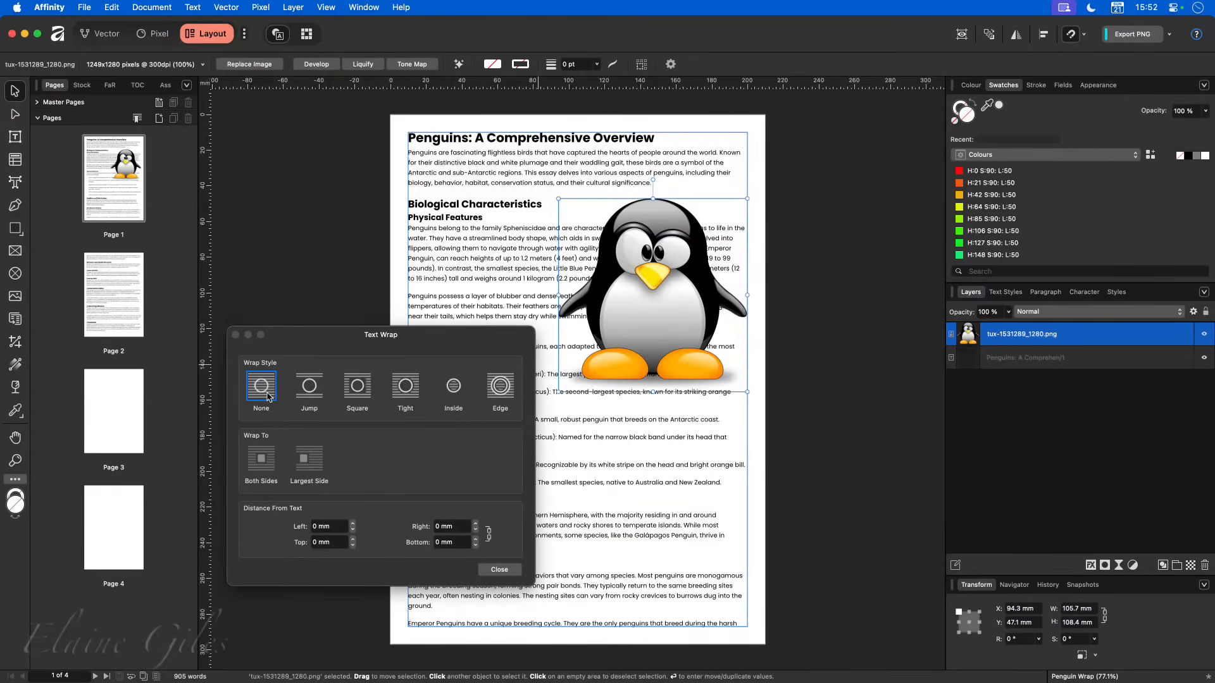
left_click(402, 393)
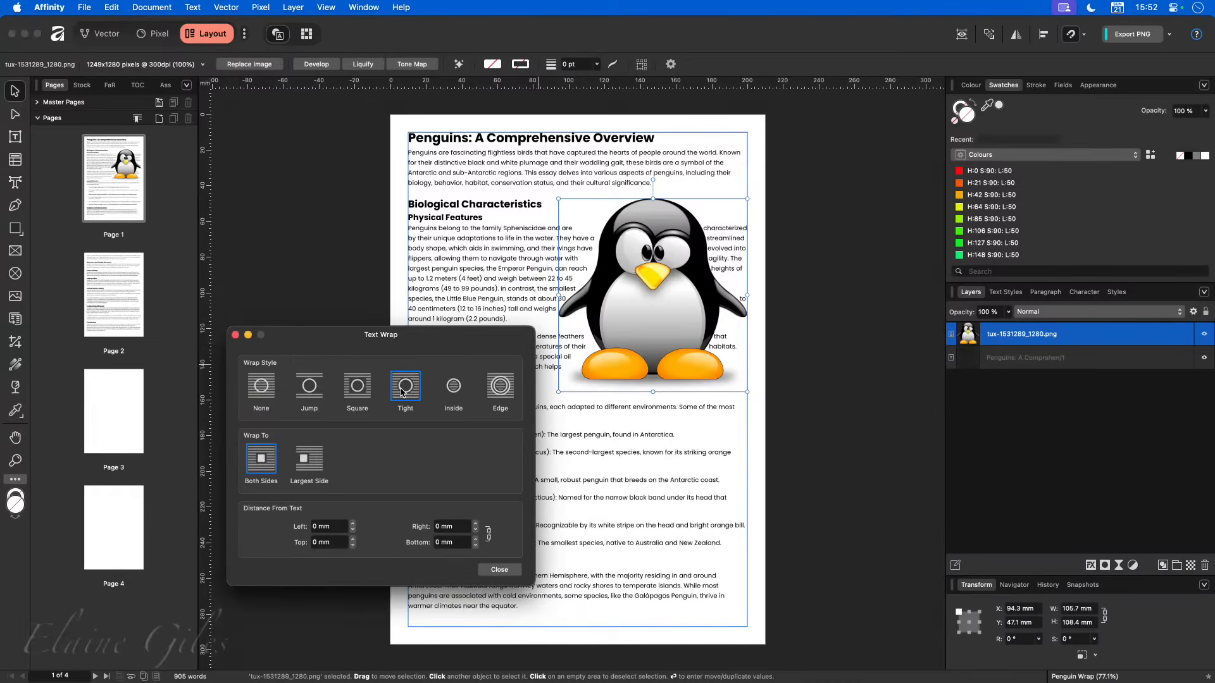
left_click_drag(425, 335, 241, 317)
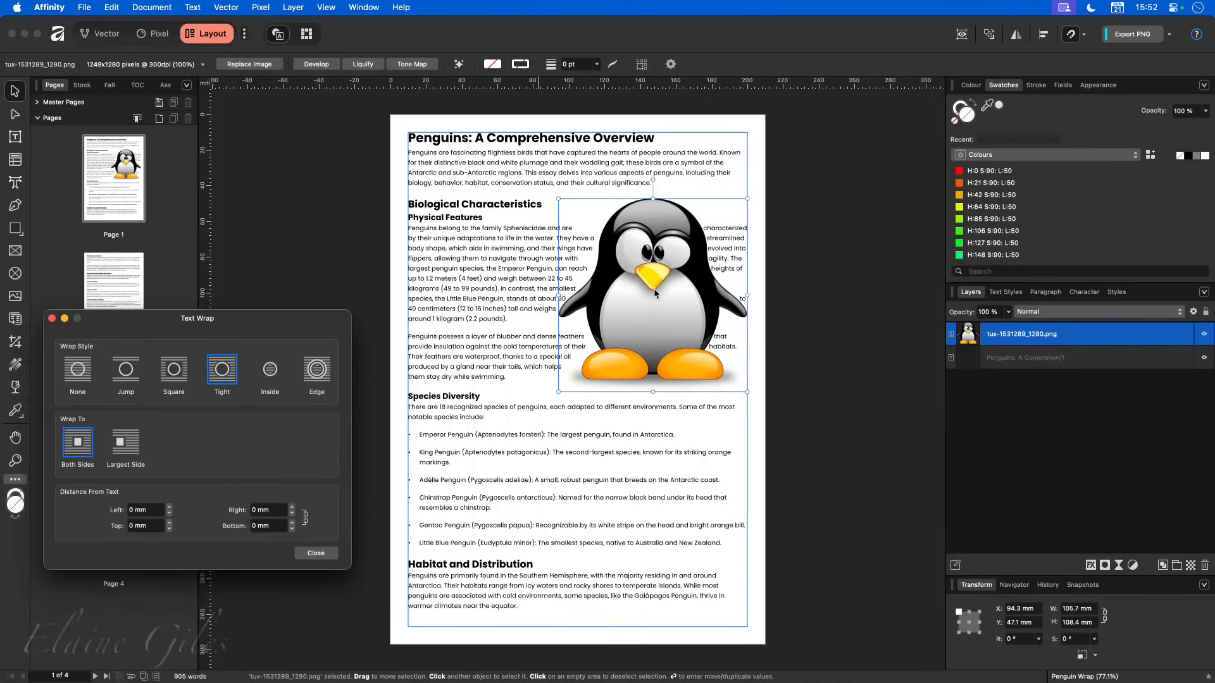
mouse_move(655, 293)
left_mouse_down()
mouse_move(642, 319)
mouse_move(655, 308)
left_mouse_up()
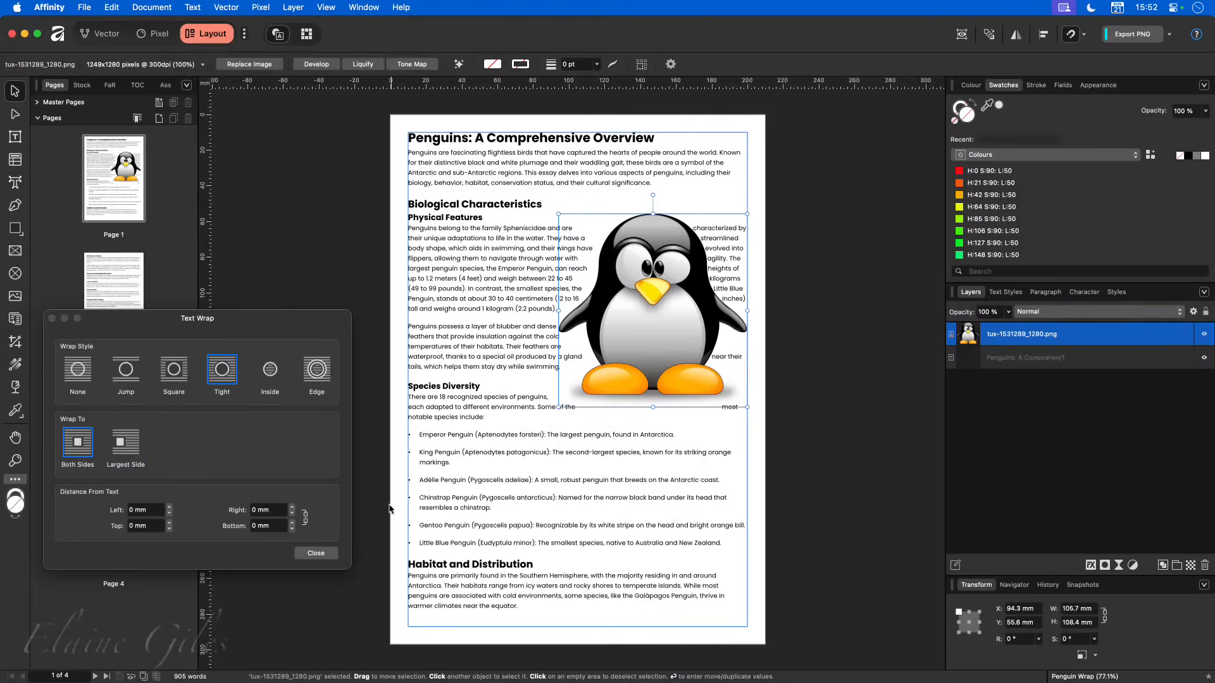
- Try a 4 mm distance from text on all sides of the penguin, and reset the distances to 0 mm
left_click(168, 507)
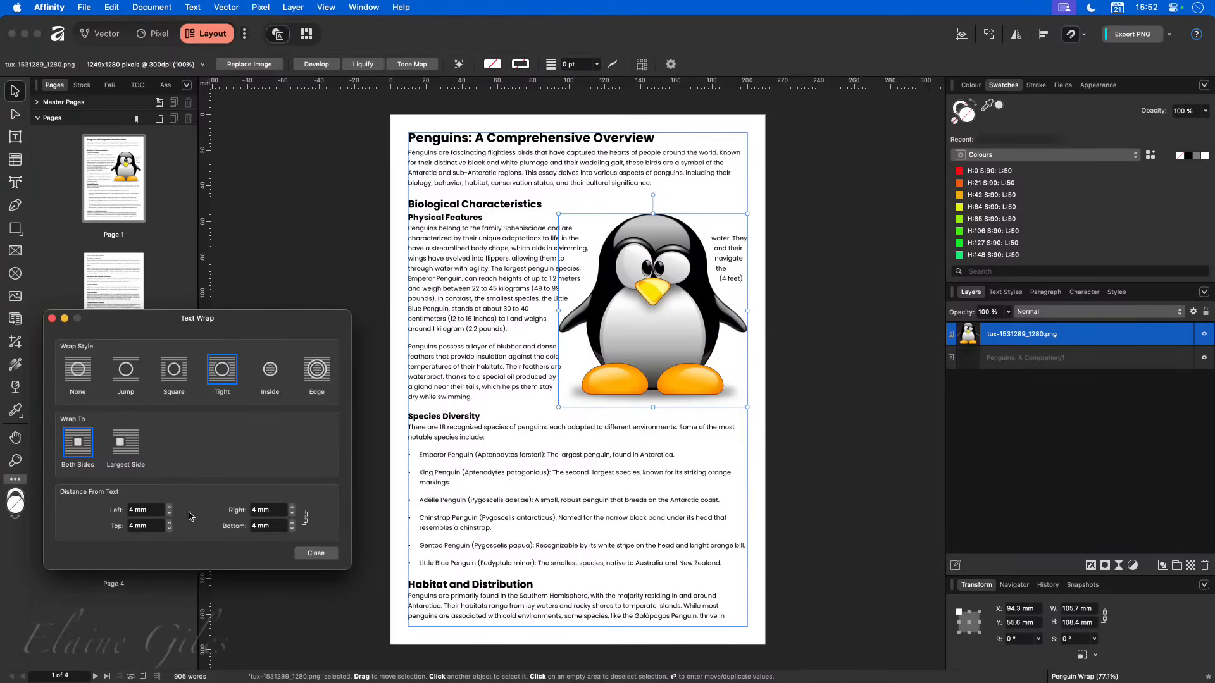
left_click(142, 515)
type("0")
key("Return")
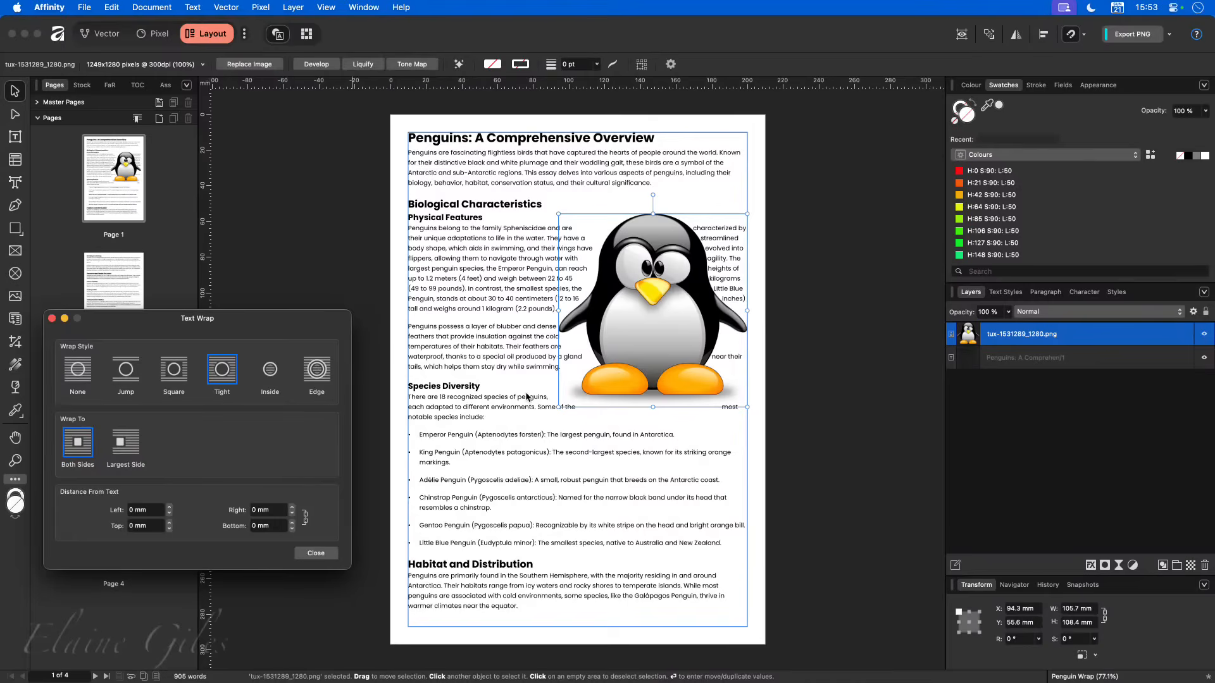
- Wrap the text to the largest side of the penguin only, with a 2 mm distance from text on all sides
left_click(131, 450)
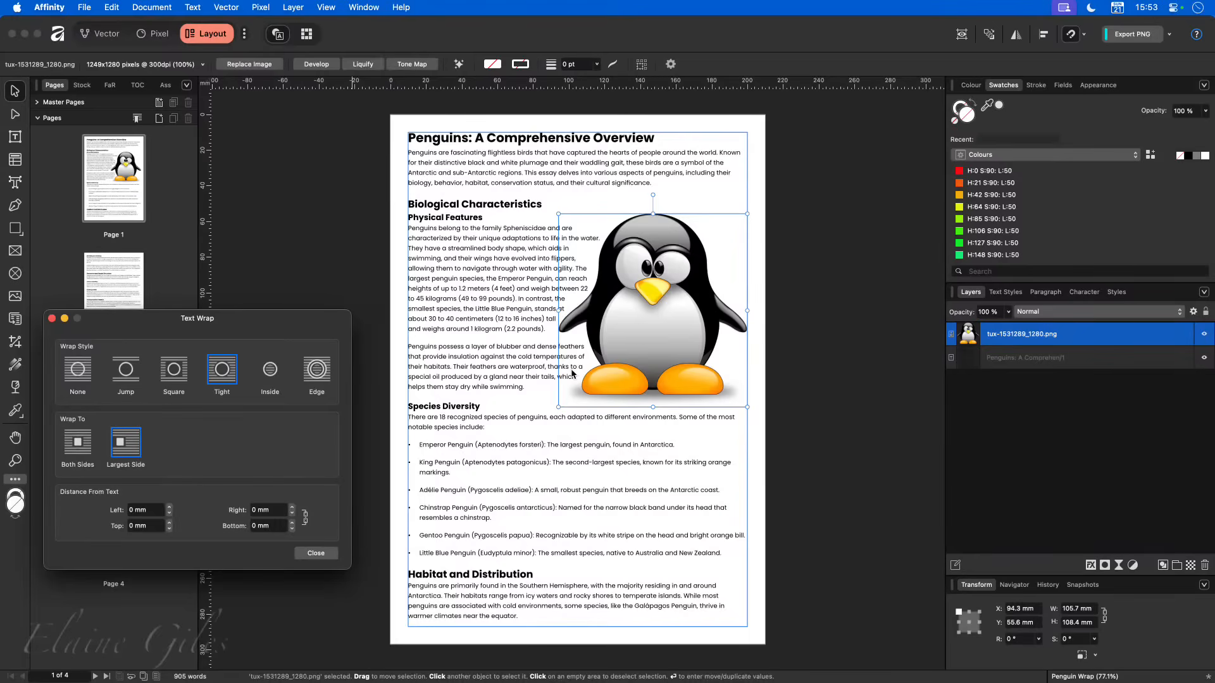
left_click(293, 507)
left_click(292, 508)
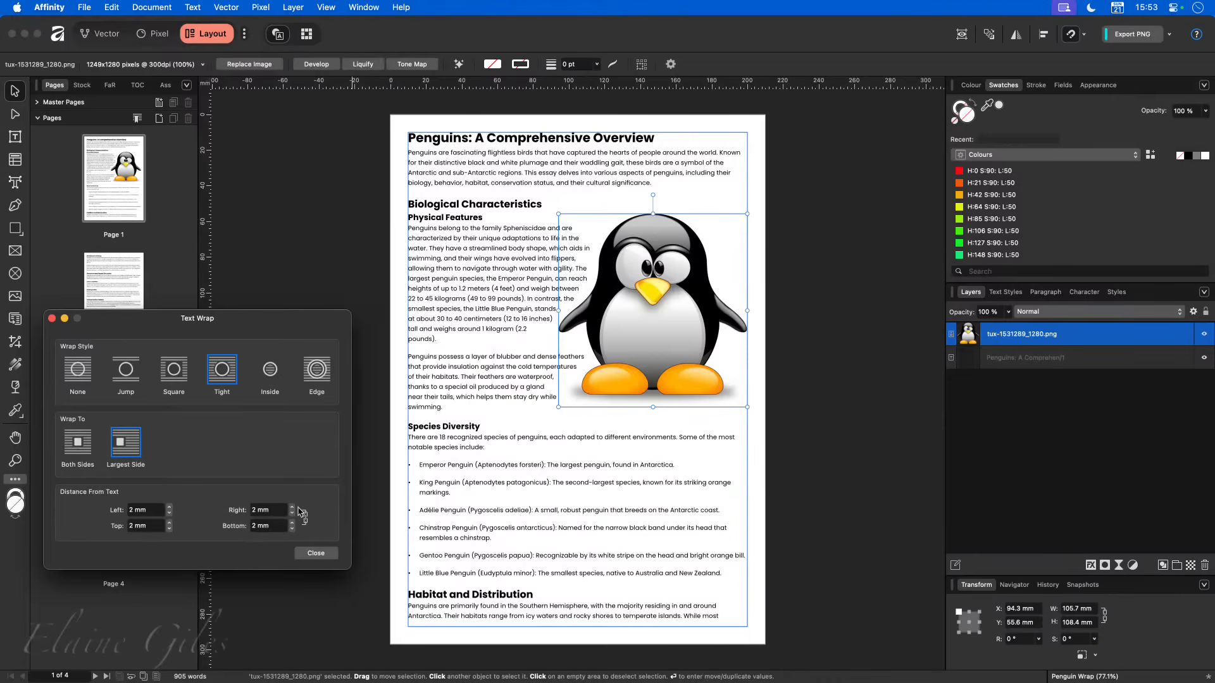
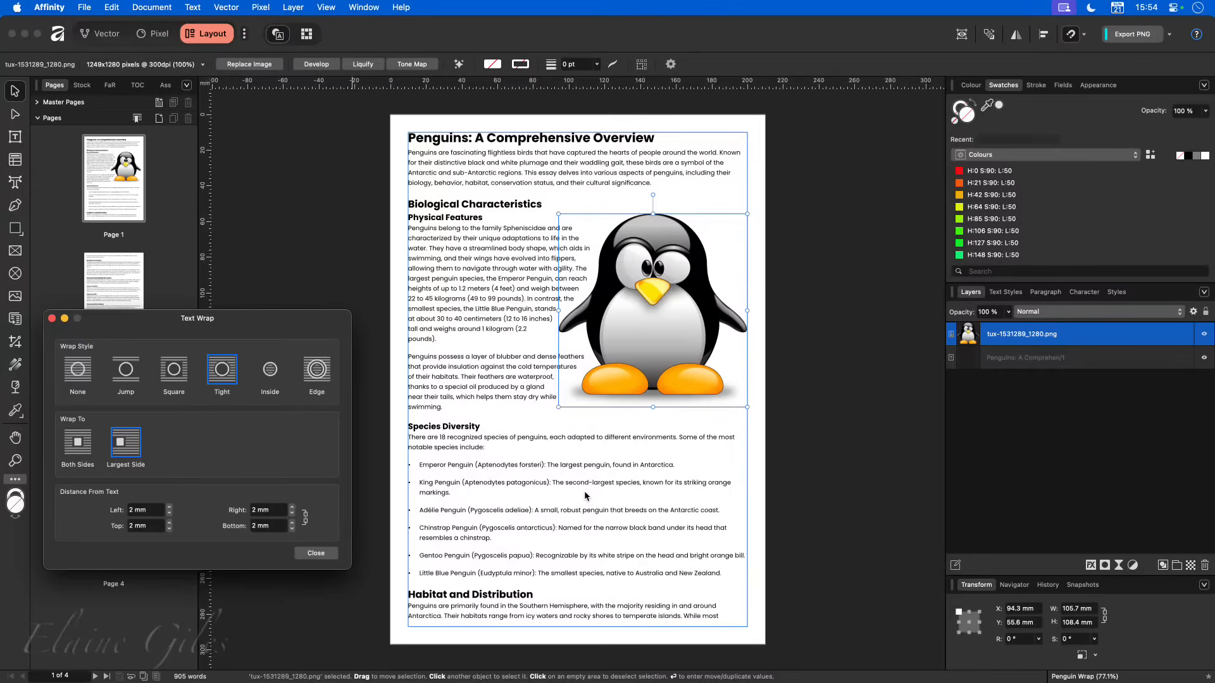
- Move the PNG penguin up to the top-right corner of the text frame, at X 94.3 mm, Y 10 mm
left_click(646, 342)
left_click_drag(648, 342, 653, 260)
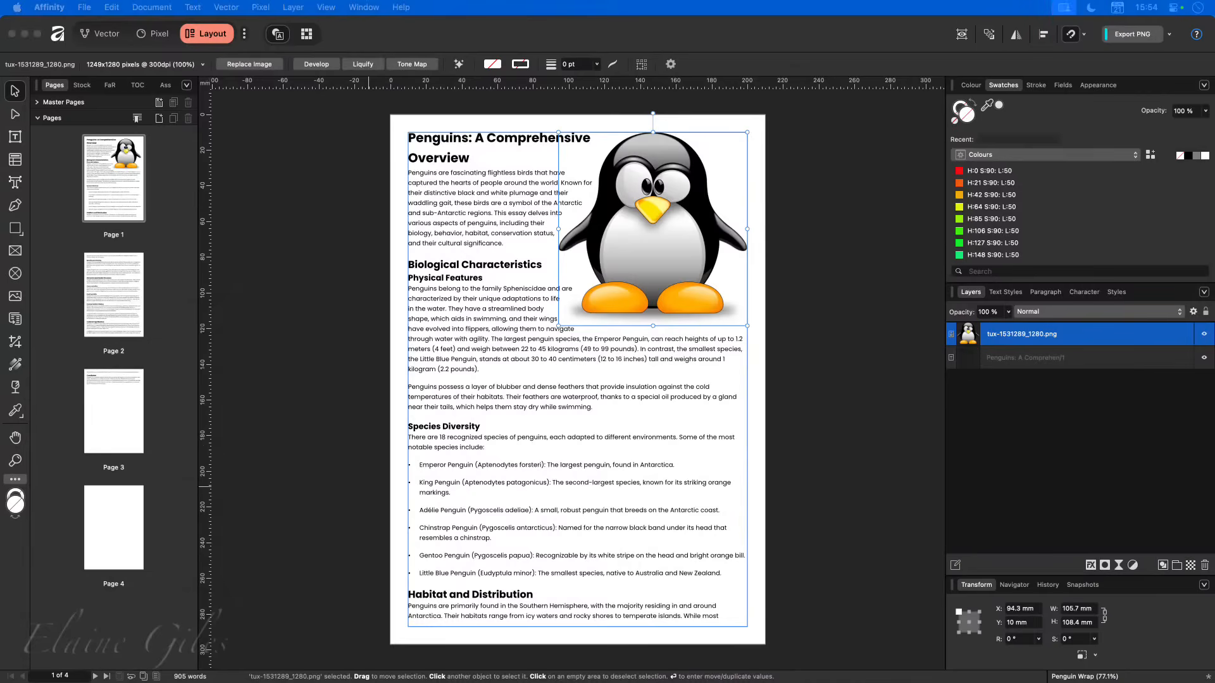
- Place tux-1531289_1280.tiff on page 1 and align it to the text frame's bottom-right corner, at X 94.3 mm, Y 178.6 mm
left_click_drag(0, 549, 602, 491)
left_click(631, 498)
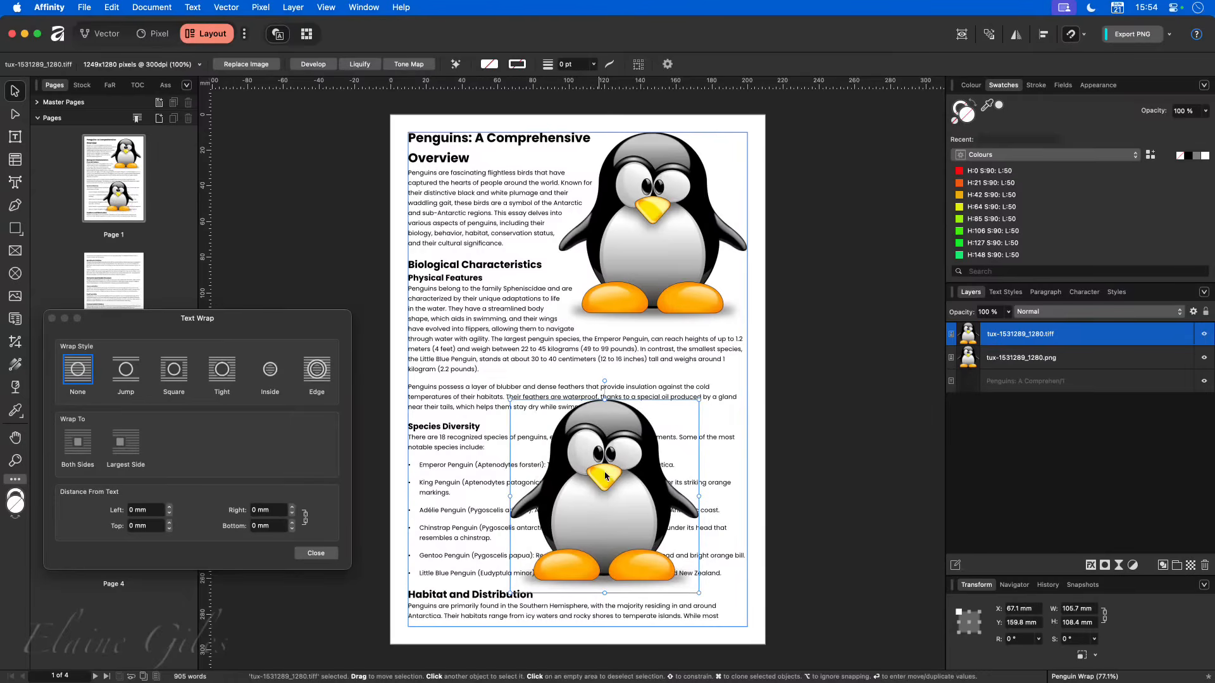
left_click_drag(606, 476, 653, 510)
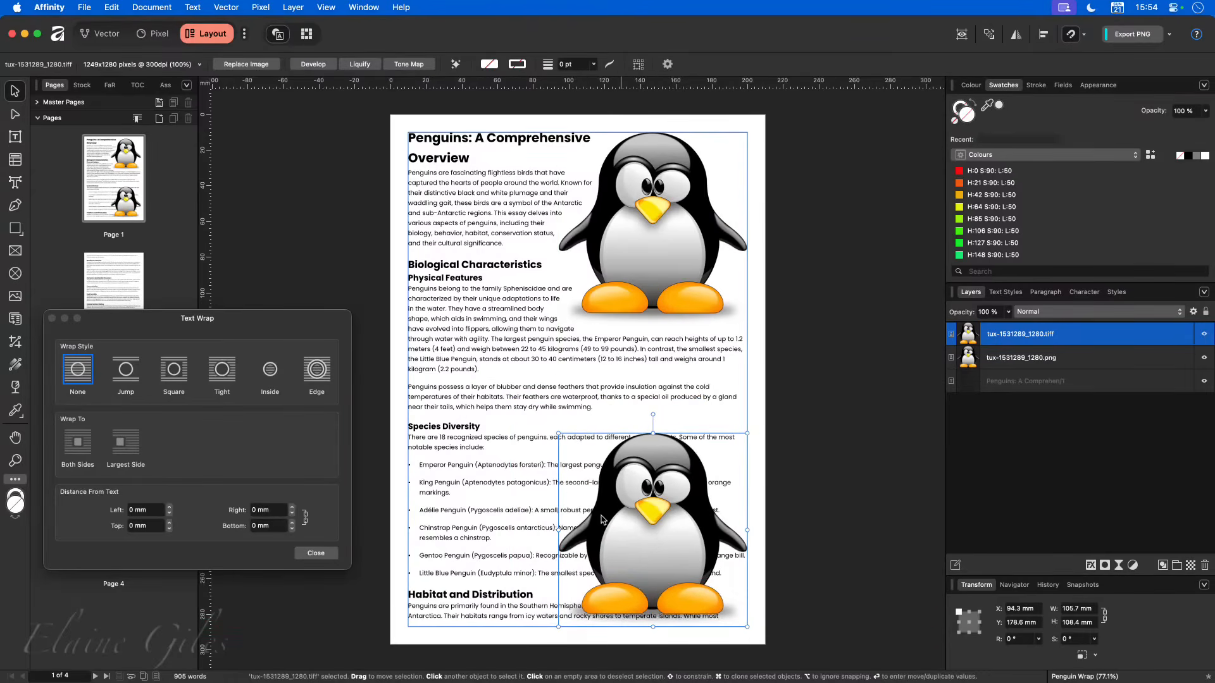
- Apply a Tight text wrap to the TIFF penguin, to the largest side only, with a 2 mm distance from text on all sides
left_click(224, 376)
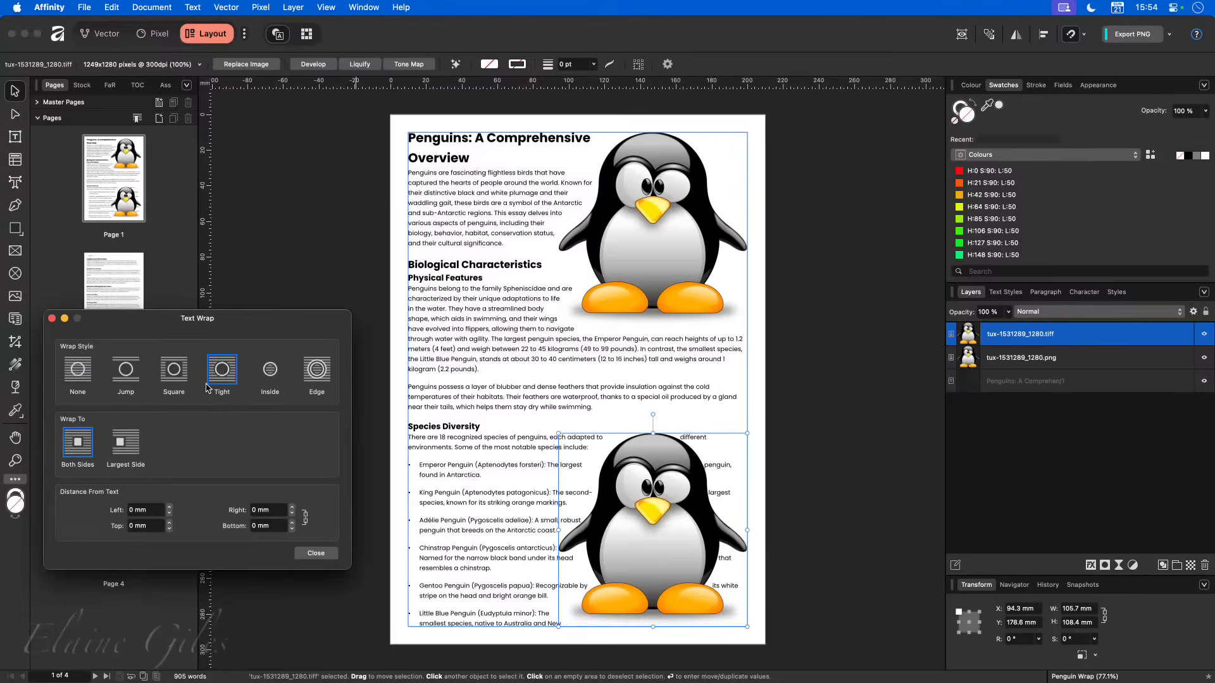
left_click(134, 444)
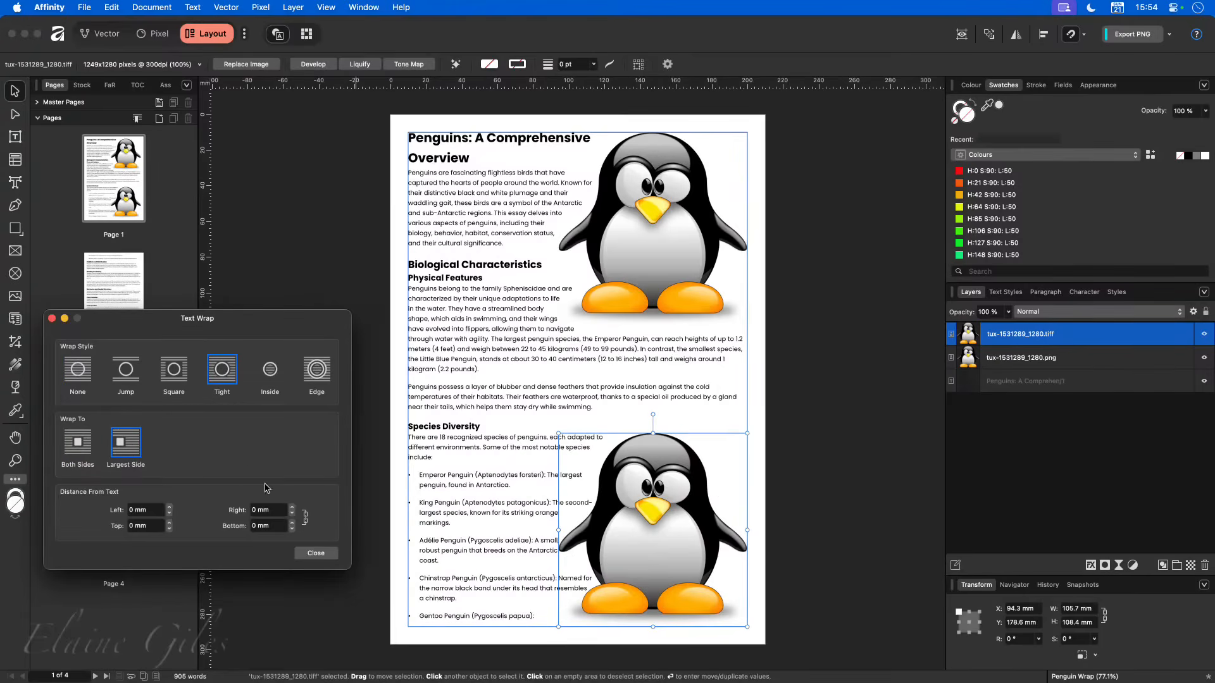
left_click(292, 506)
left_click(292, 506)
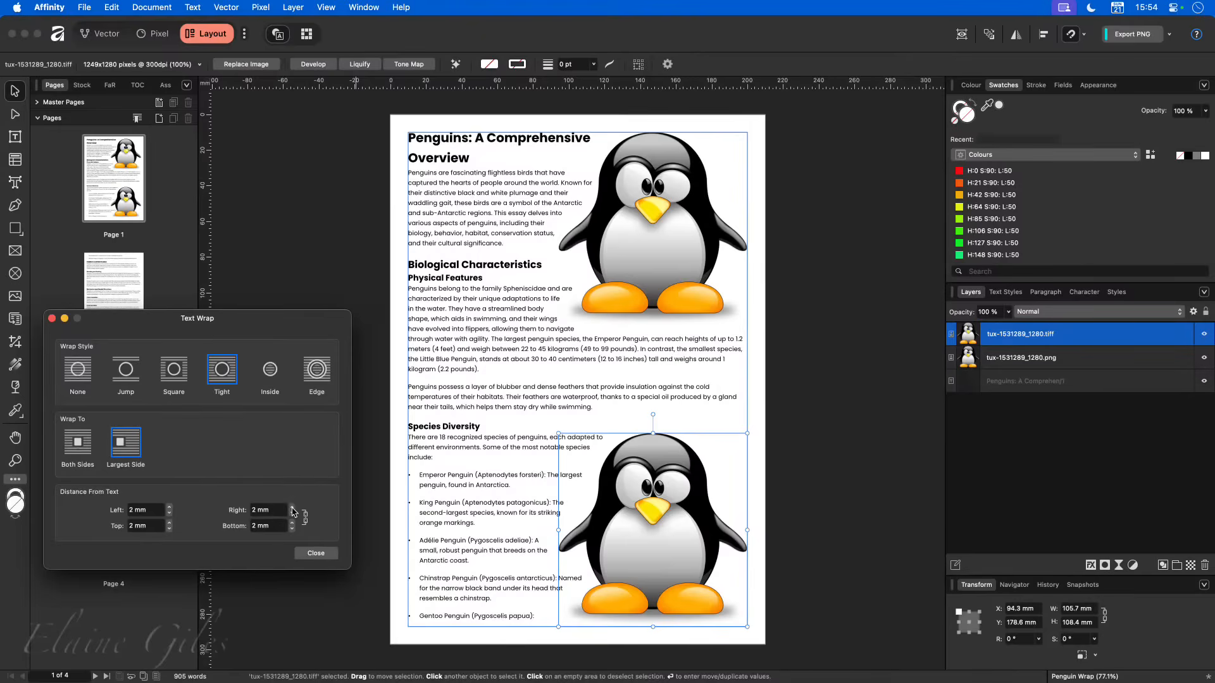
left_click(811, 571)
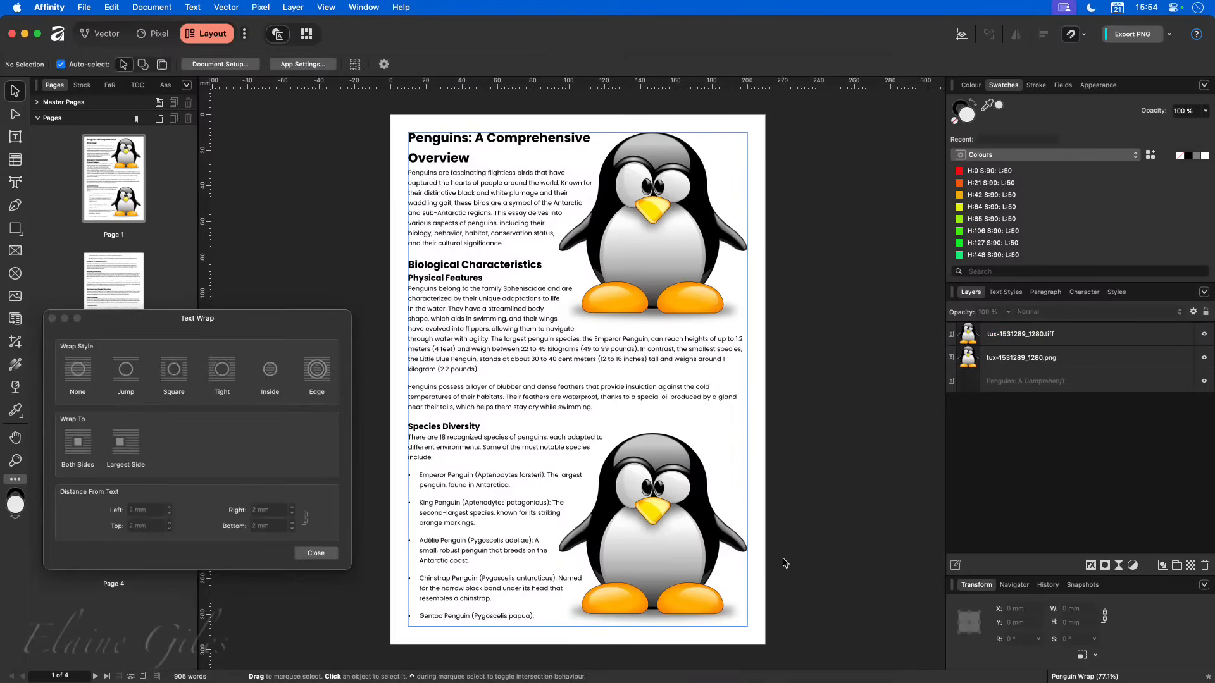
left_click(737, 554)
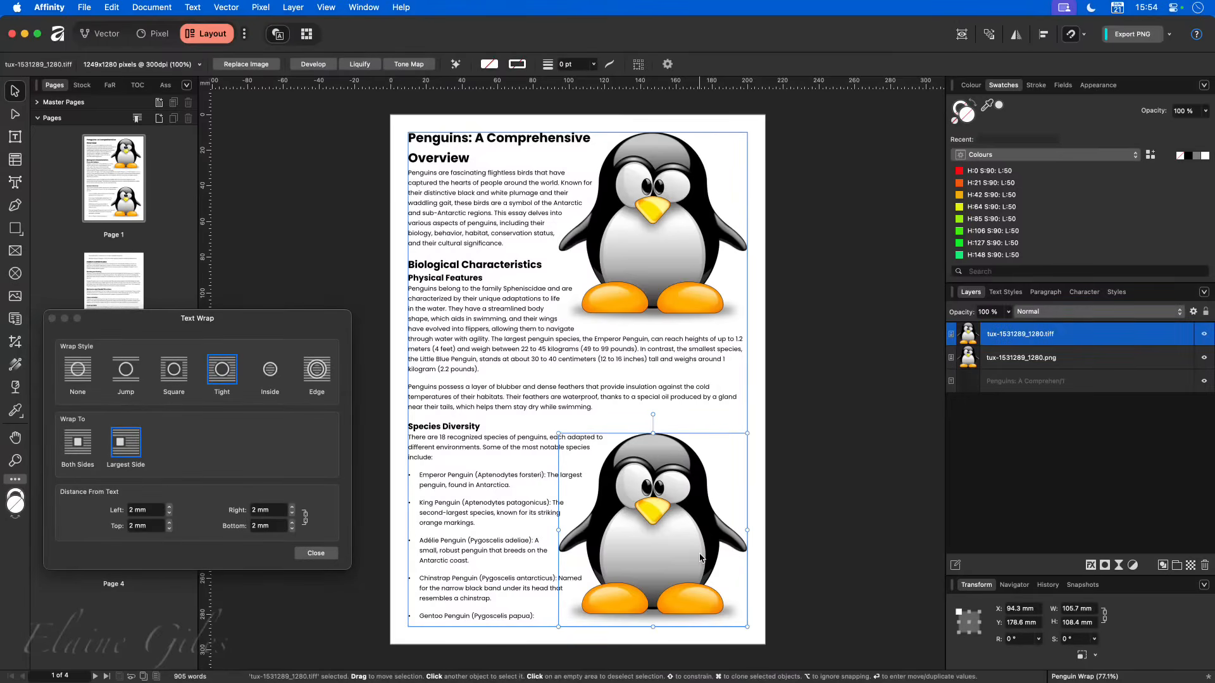
- Place tux-1531289_1280.jpg on page 2 against the text frame's right edge, at about X 94.3 mm, Y 155.6 mm
left_click_drag(236, 319, 381, 447)
left_click(108, 401)
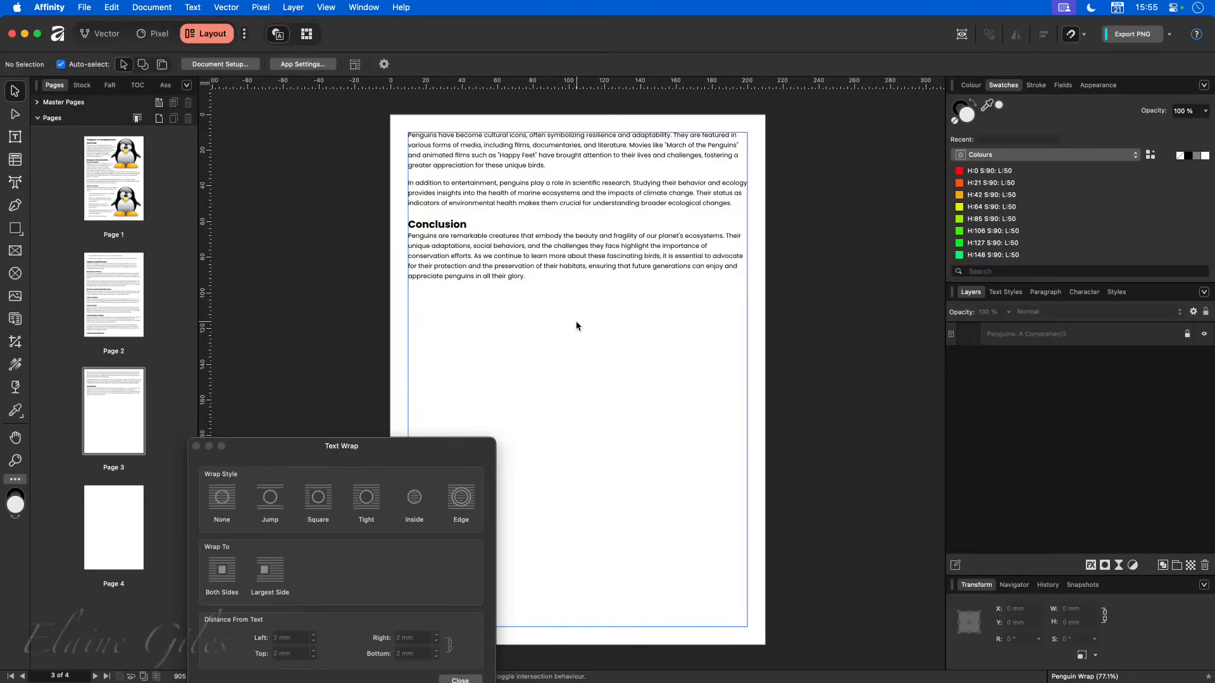
left_click(117, 281)
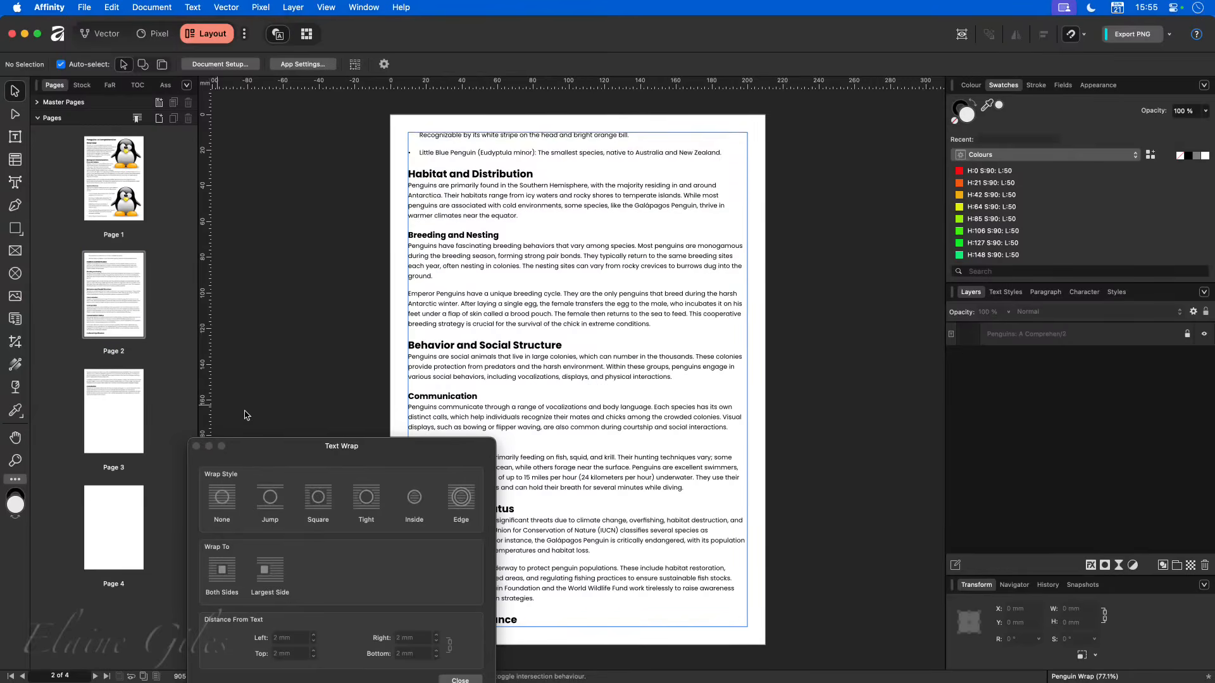
left_click_drag(429, 442, 286, 248)
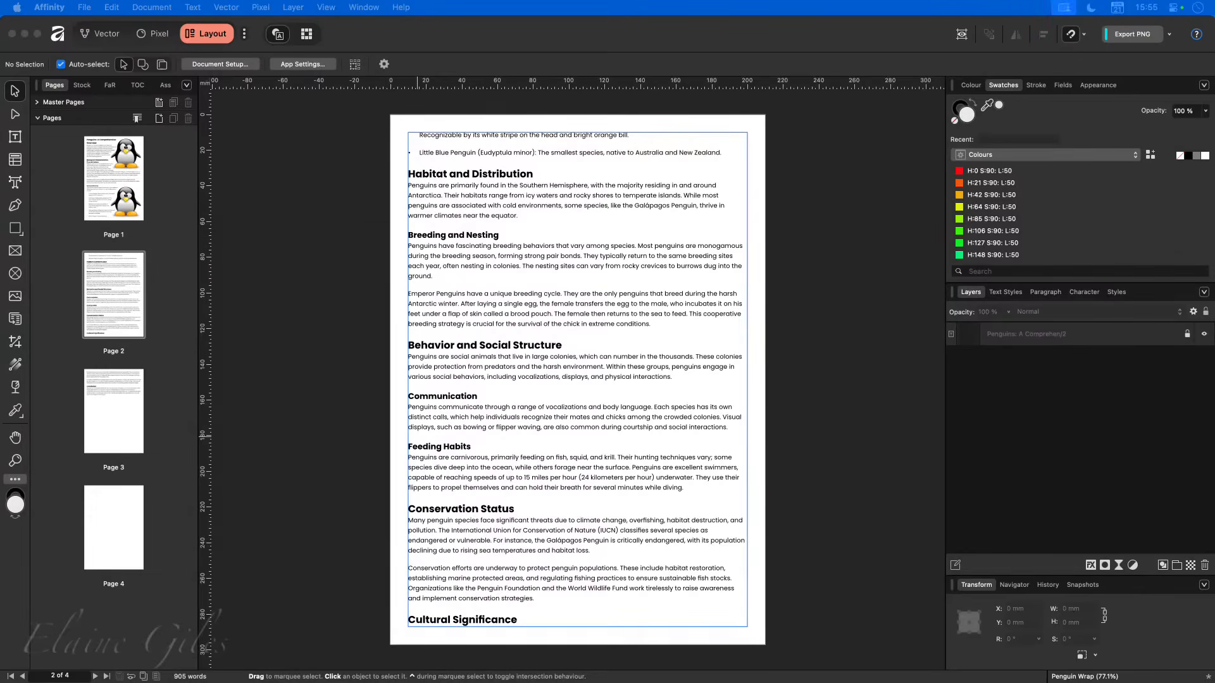
left_click_drag(2, 443, 667, 503)
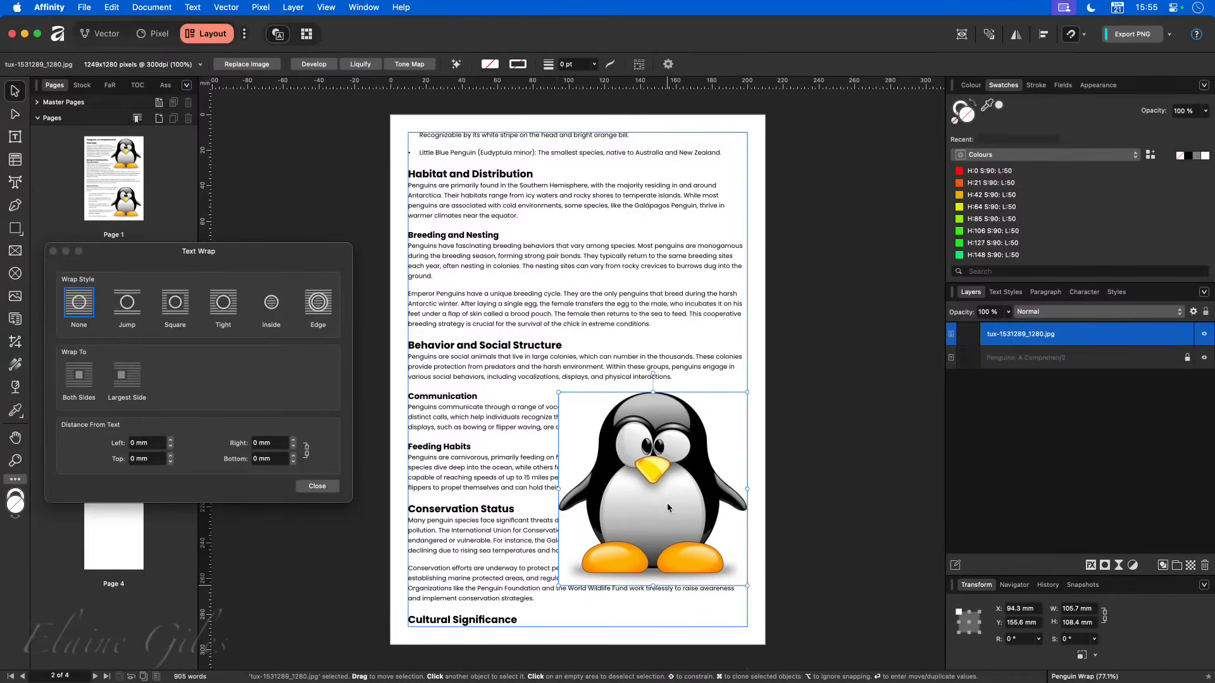
- Apply a Tight text wrap to the JPG penguin on page 2 and check how the text flows around it
left_click(223, 305)
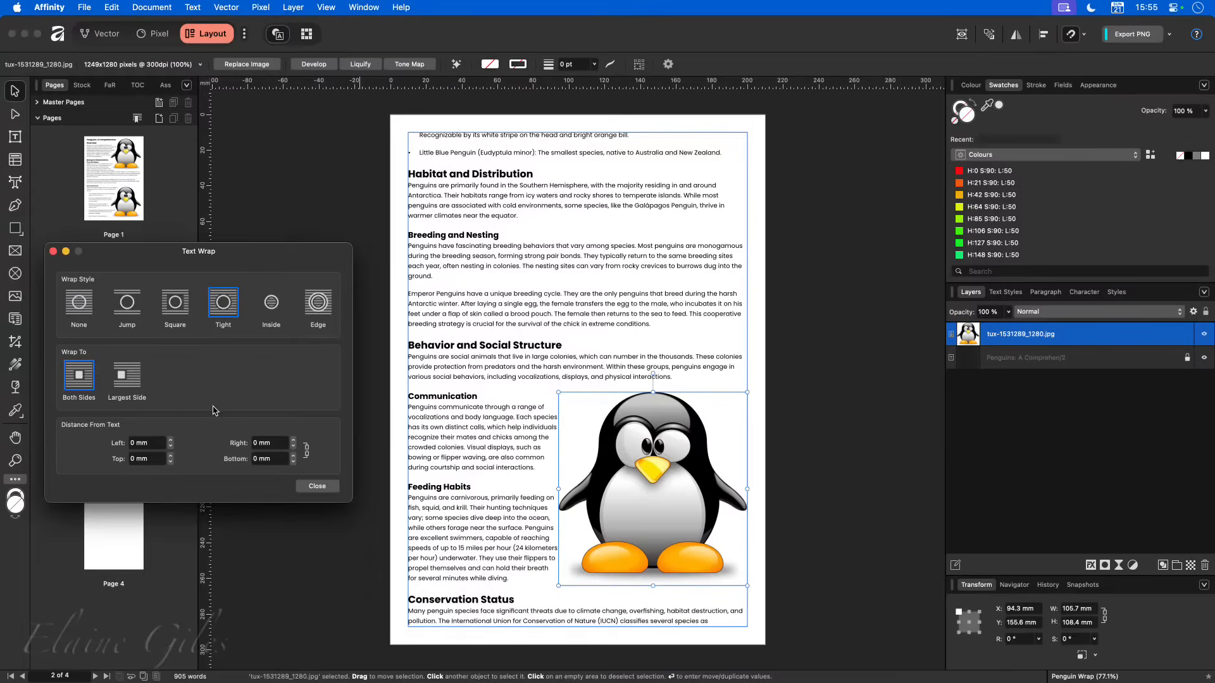
left_click(815, 423)
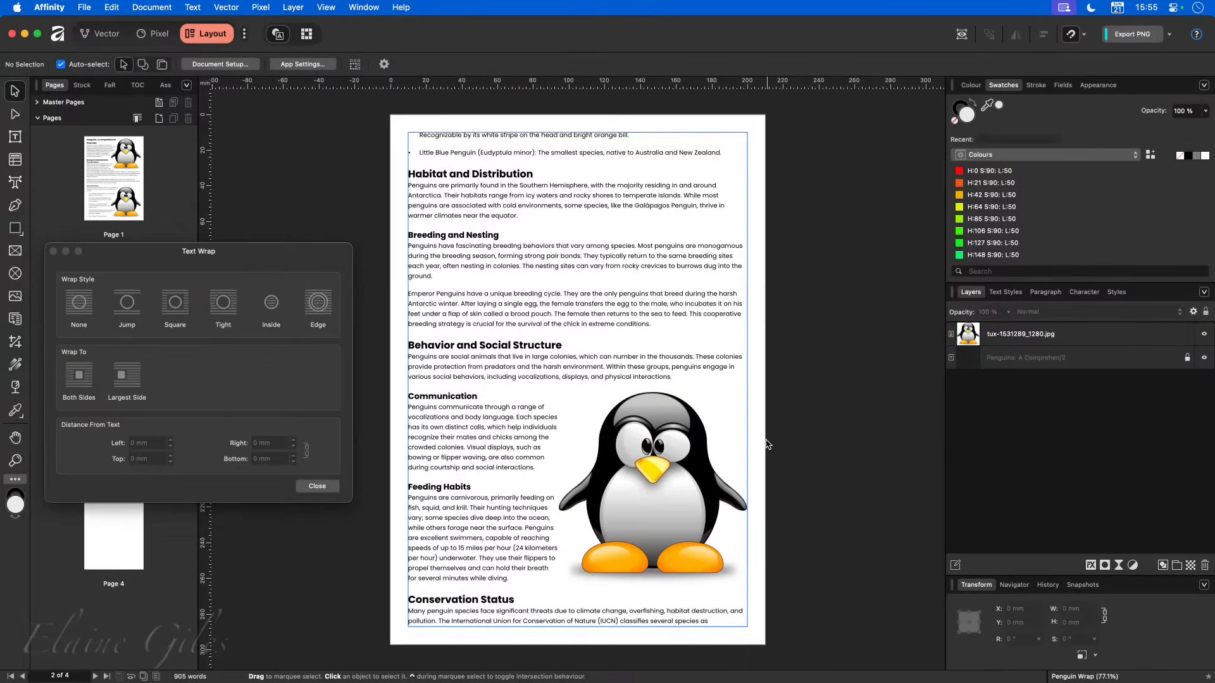
left_click(634, 433)
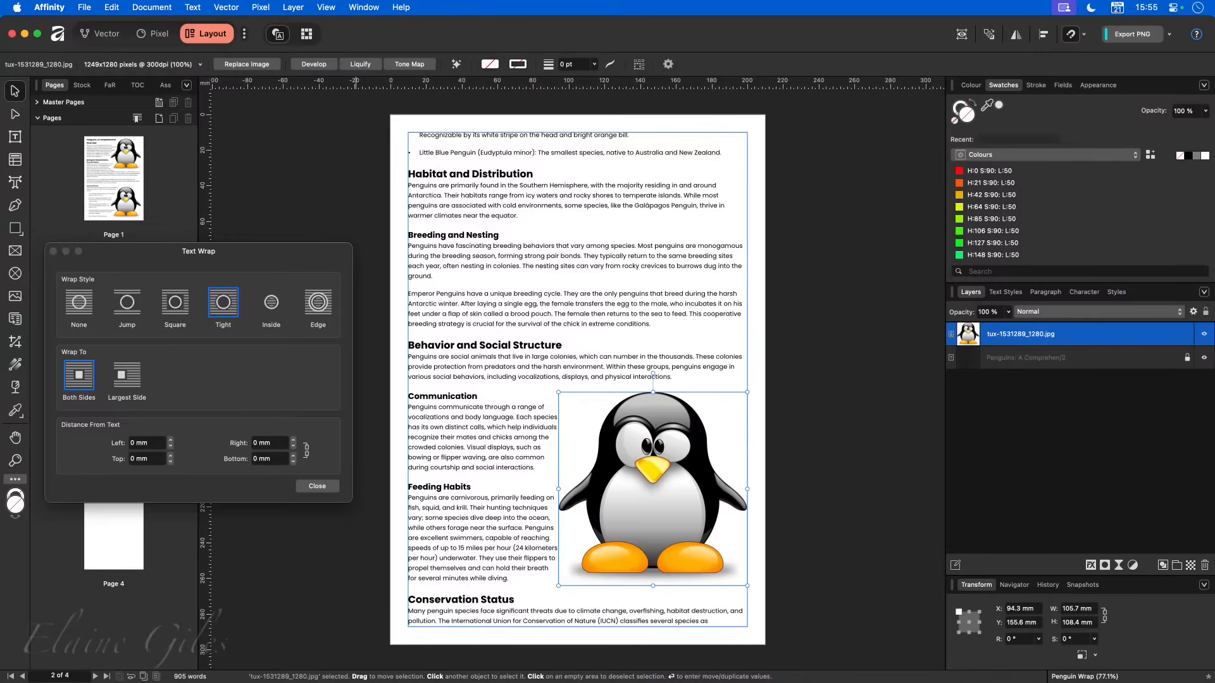
- Switch to Finder and preview the penguin's PNG and JPG files to compare their backgrounds
key("super+Tab")
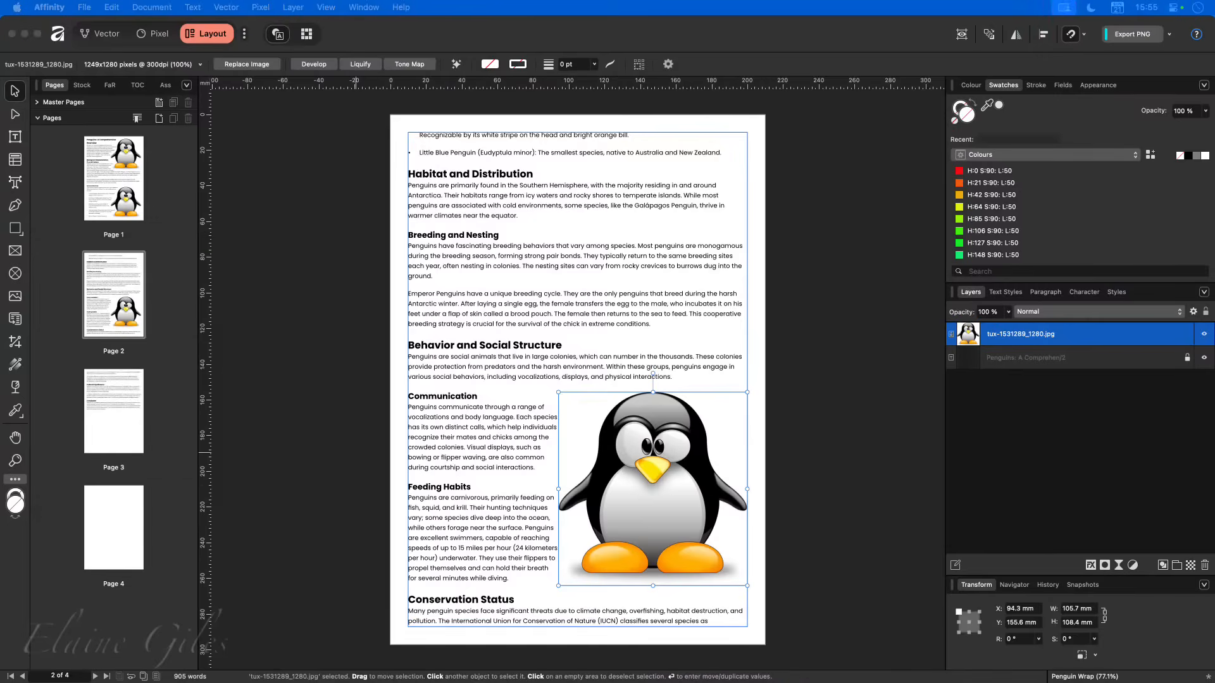
key("space")
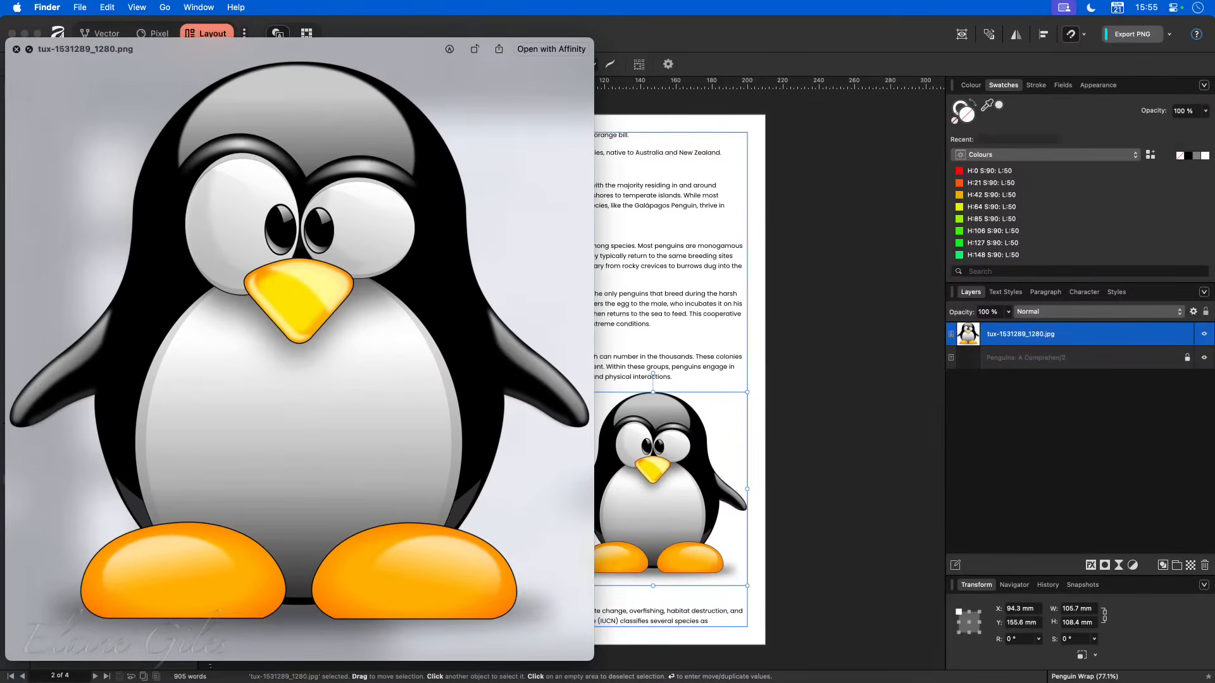
key("ctrl+alt+c")
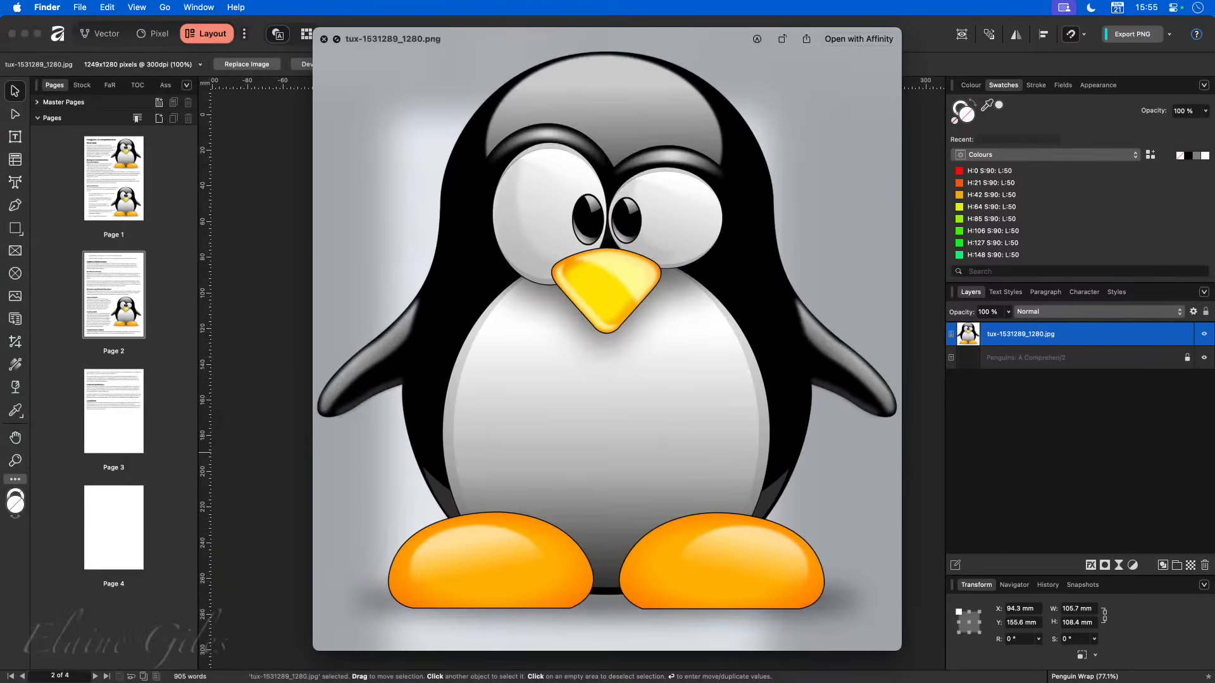
key("Down")
key("Down")
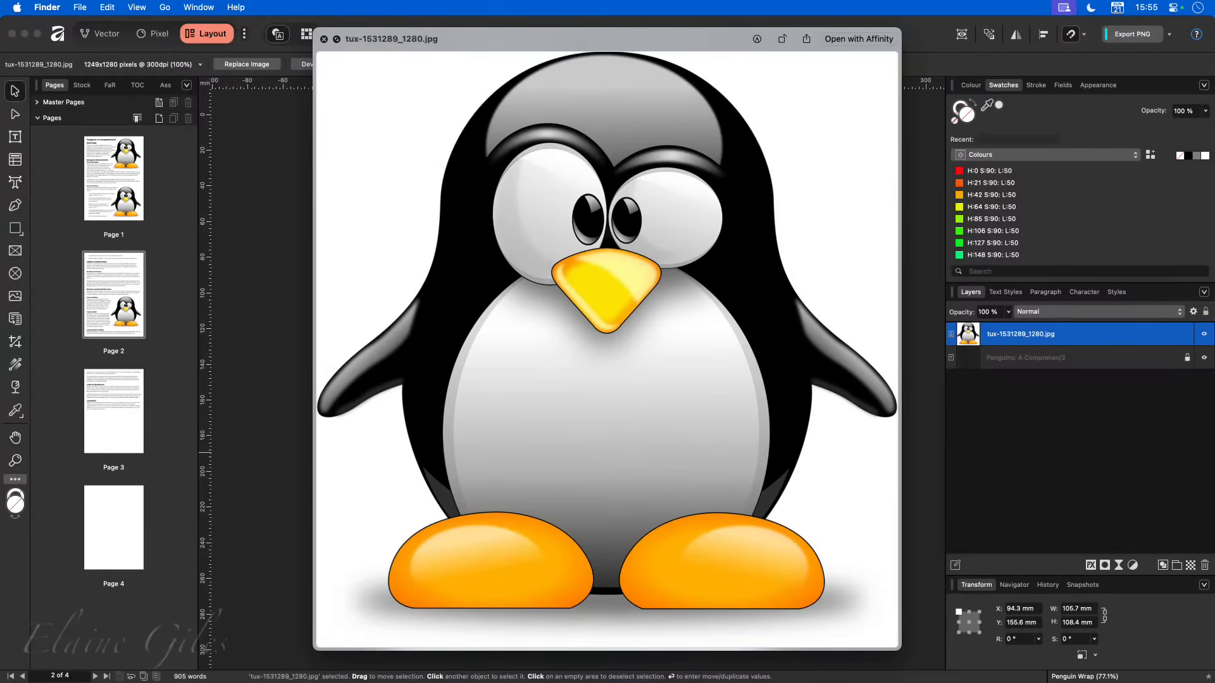
key("space")
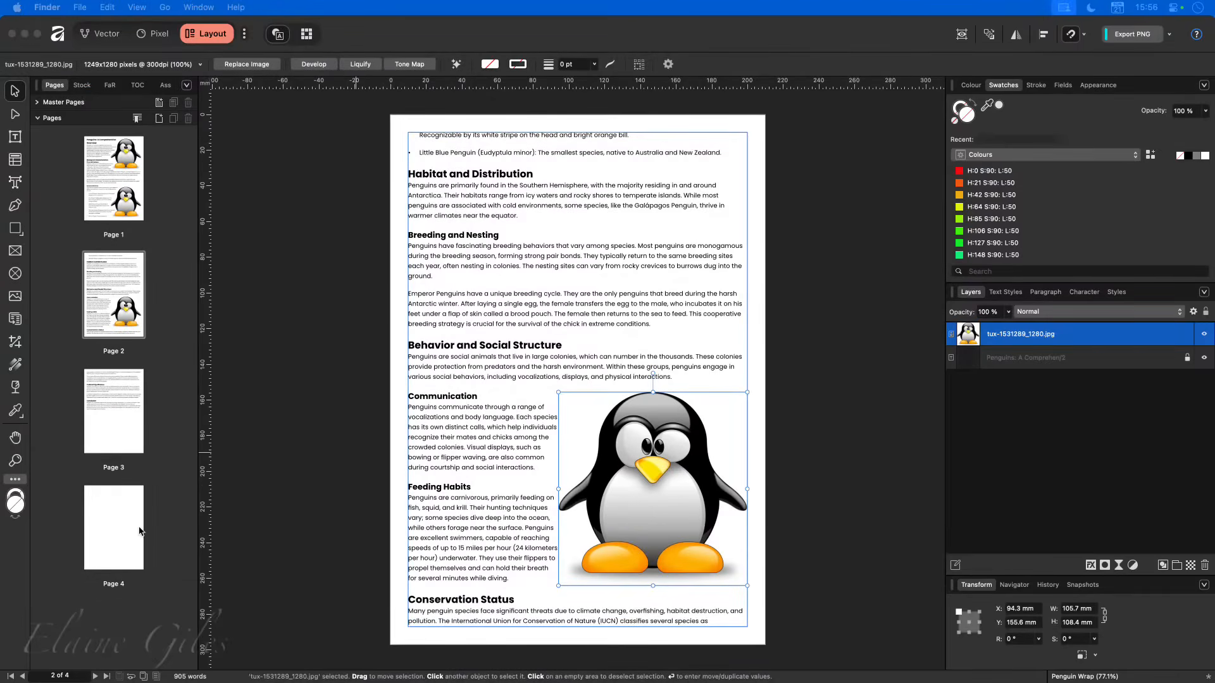
- Return to Affinity and open the JPG penguin's wrap outline for editing
left_click(583, 469)
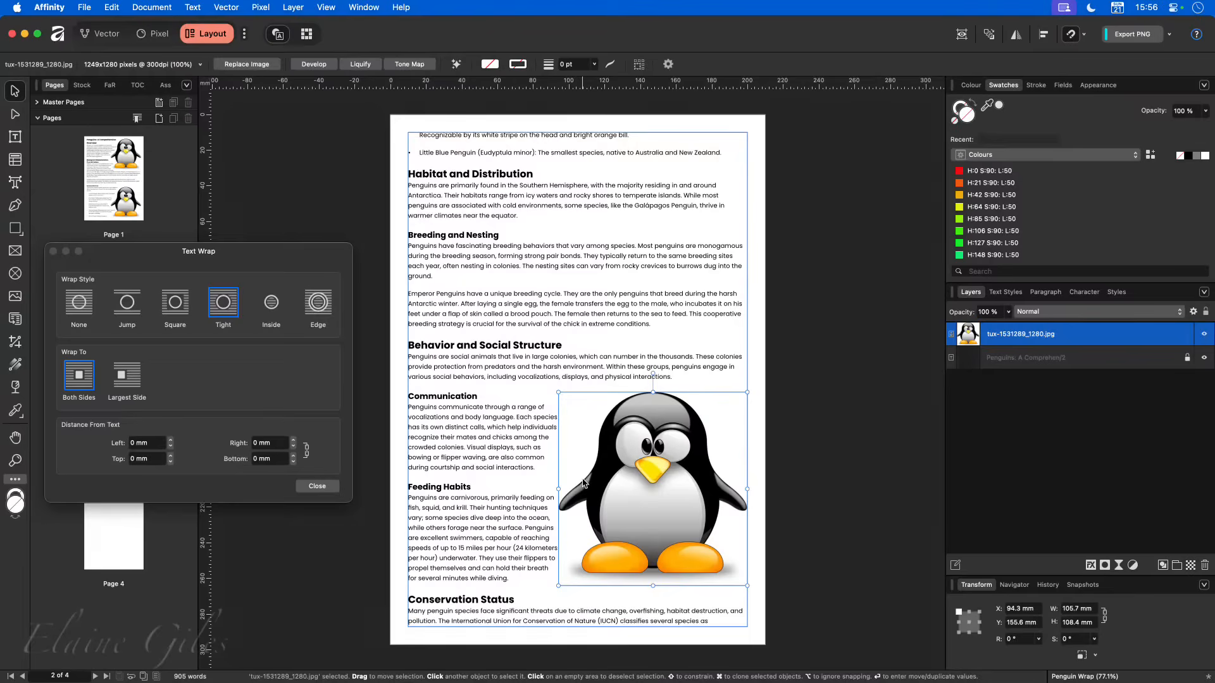
left_click(192, 7)
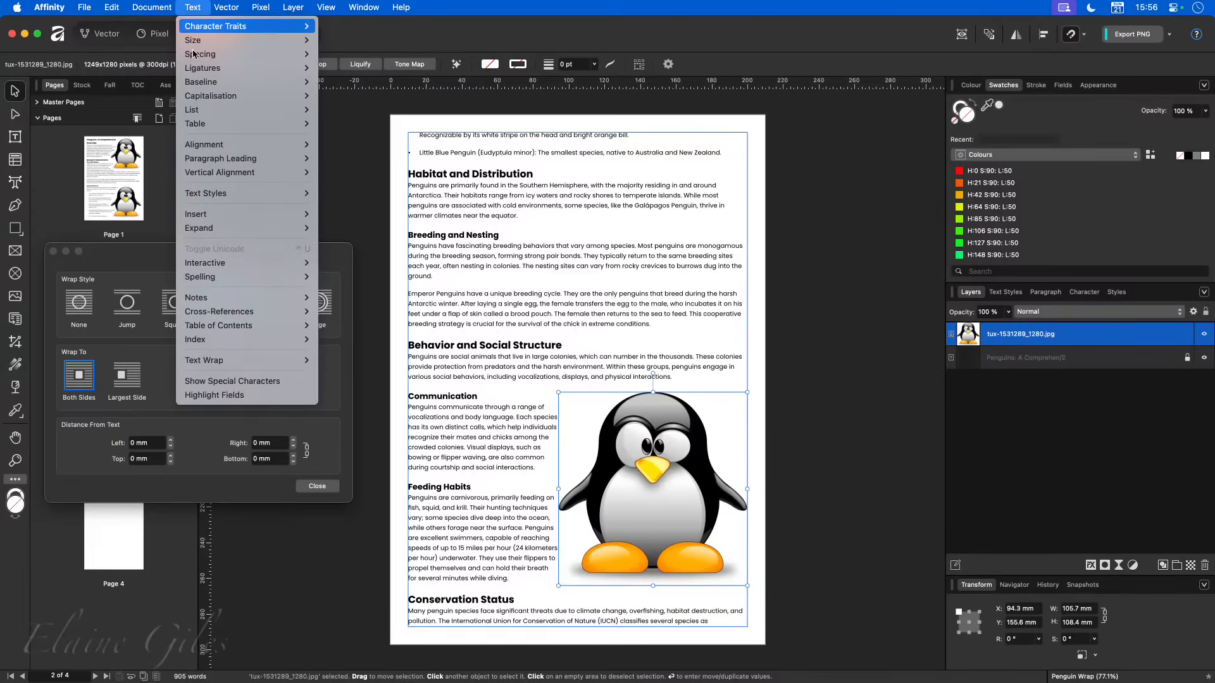
mouse_move(227, 365)
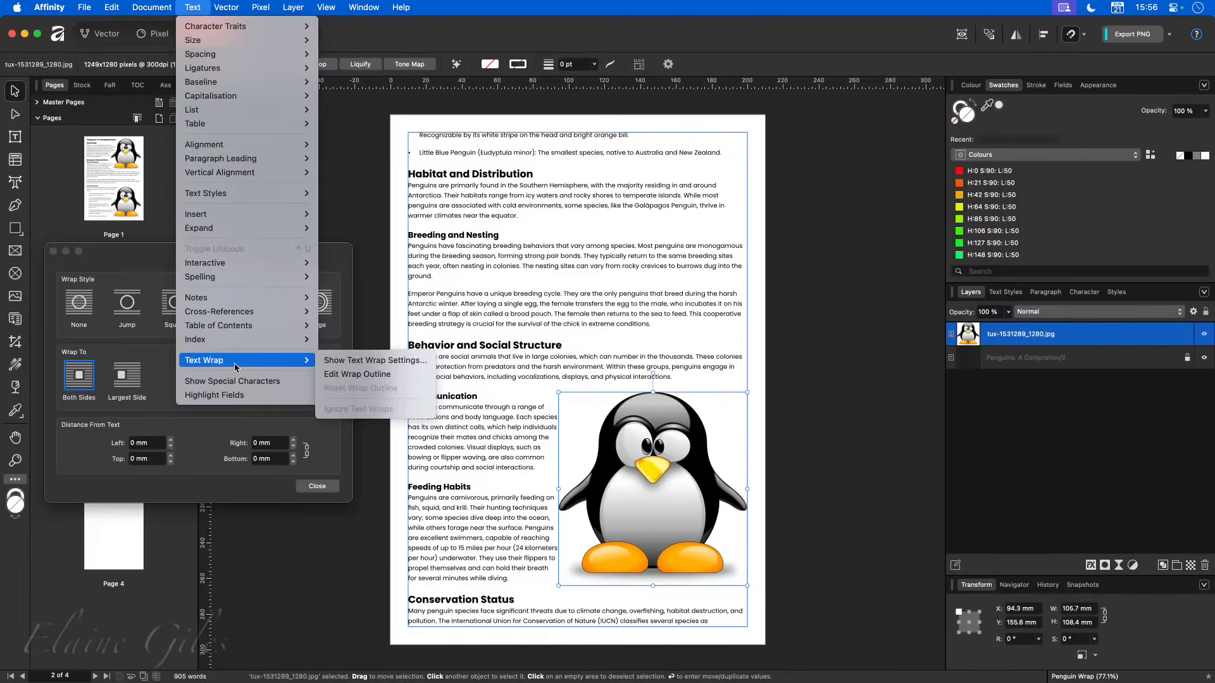
left_click(388, 375)
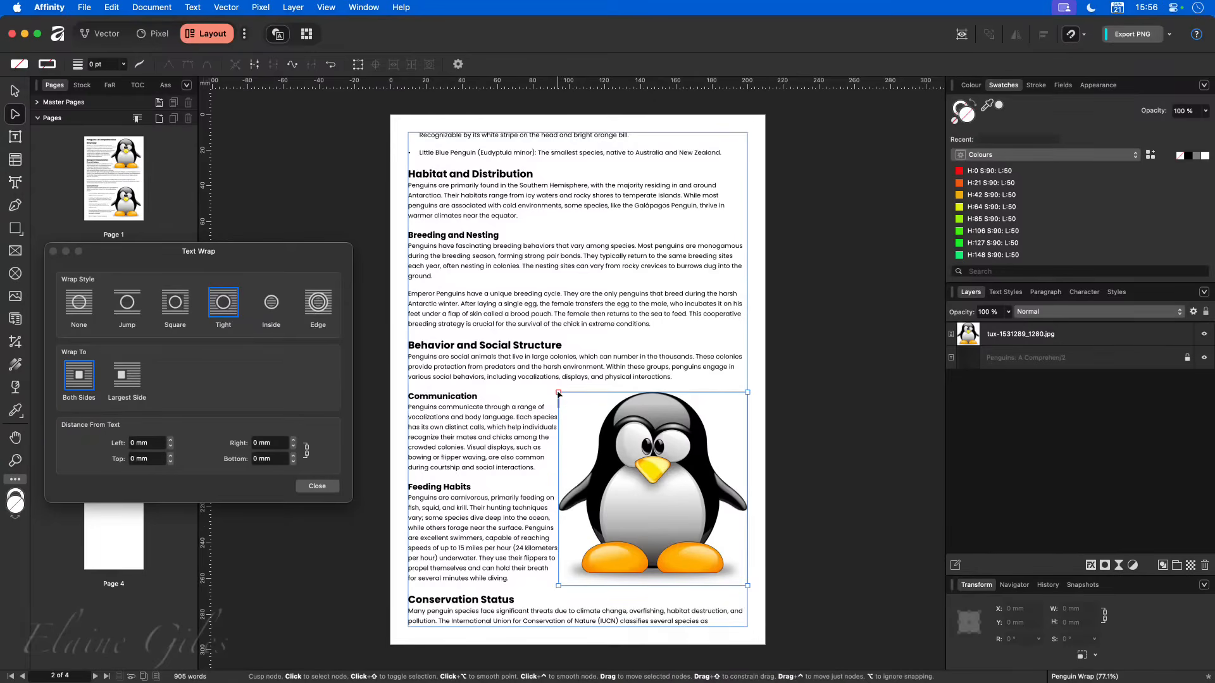
- Try several positions for the wrap outline's upper-left corner node, from far out in the text to close against the penguin's head
left_click_drag(558, 392, 460, 297)
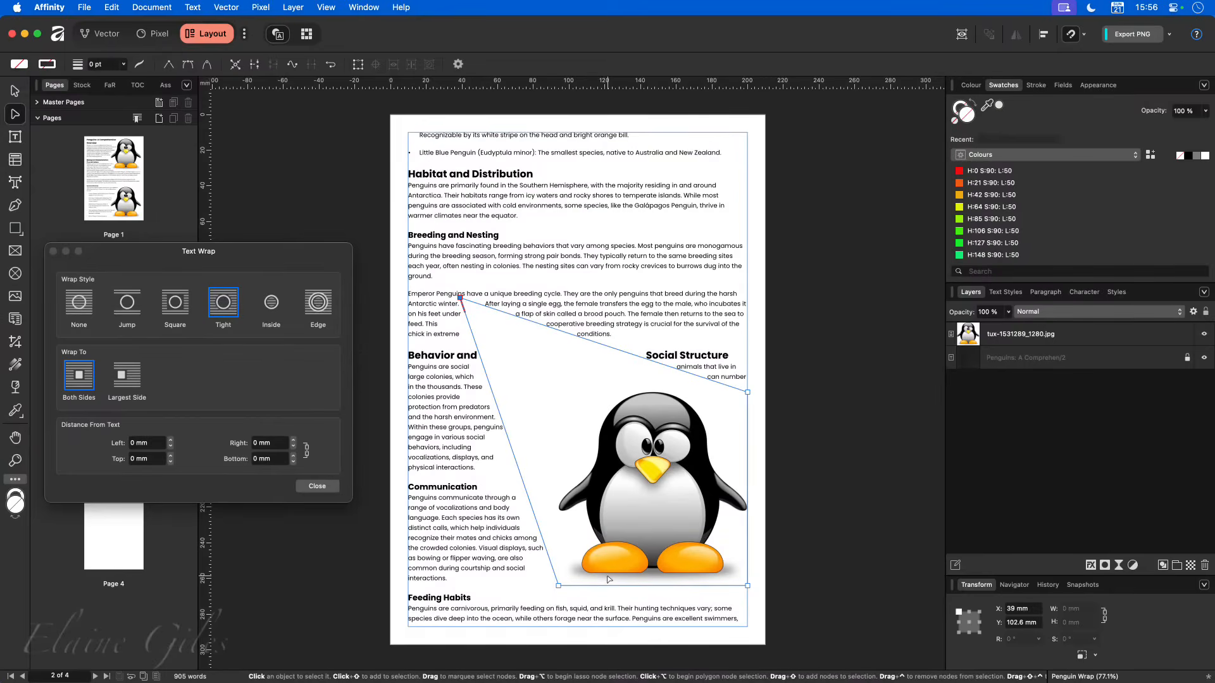
left_click_drag(460, 298, 551, 388)
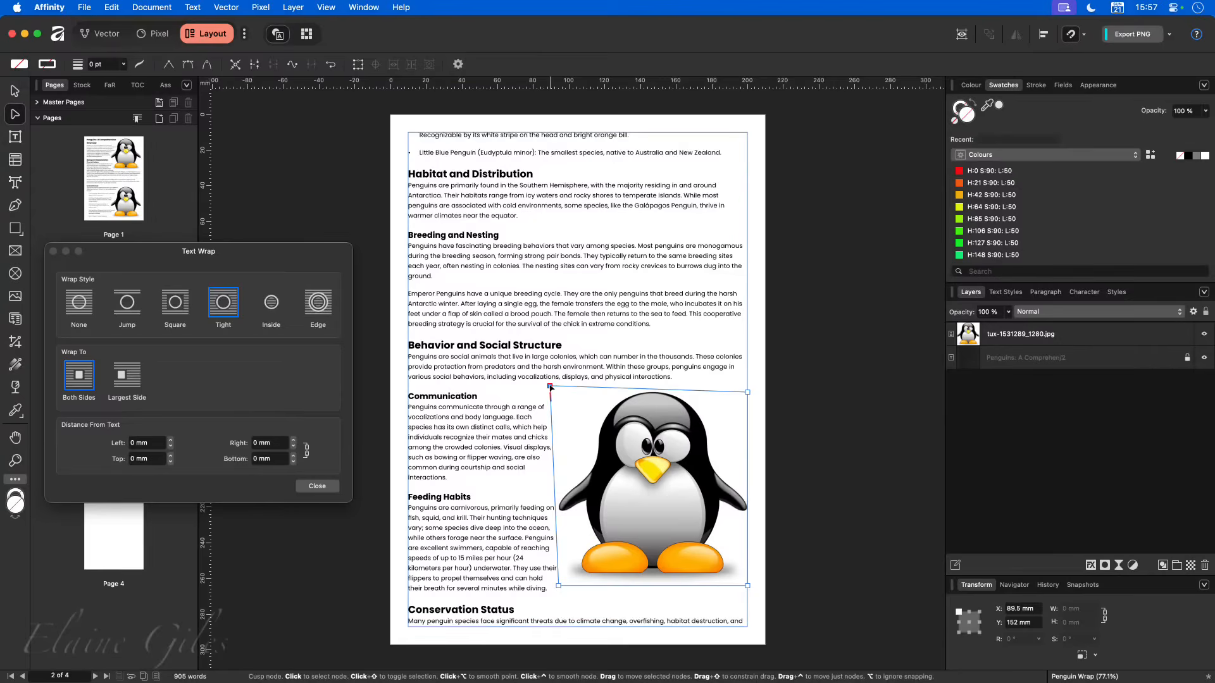
left_click_drag(550, 387, 601, 392)
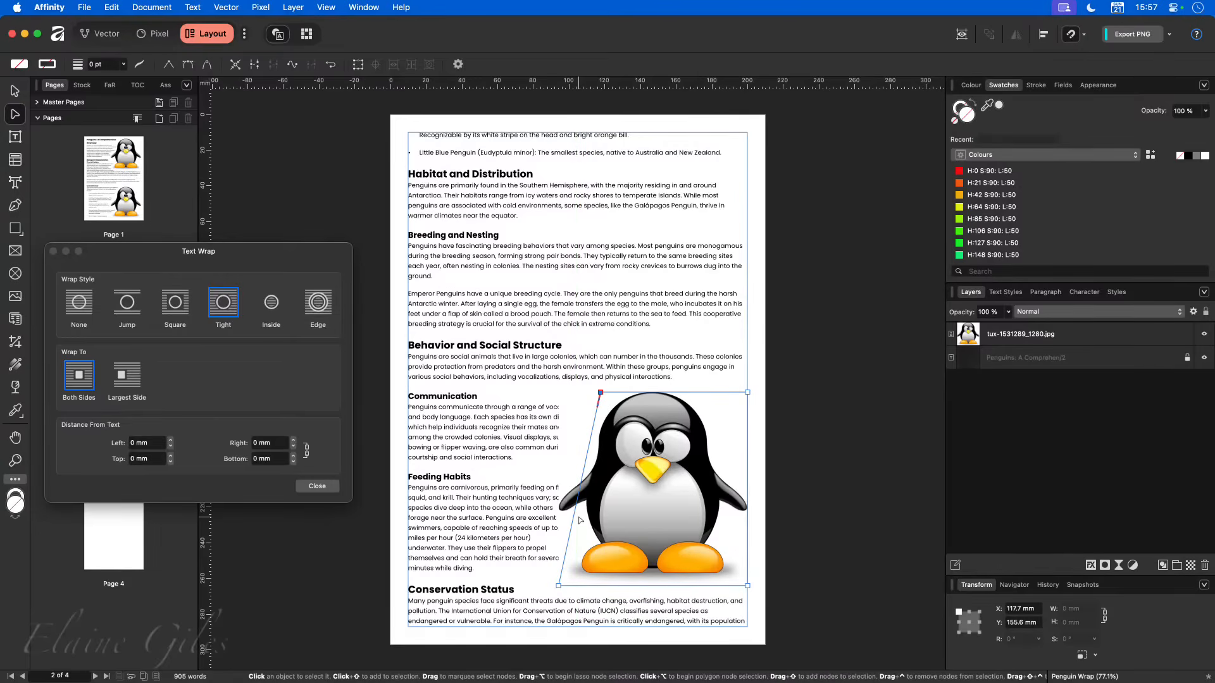
left_click_drag(601, 392, 558, 386)
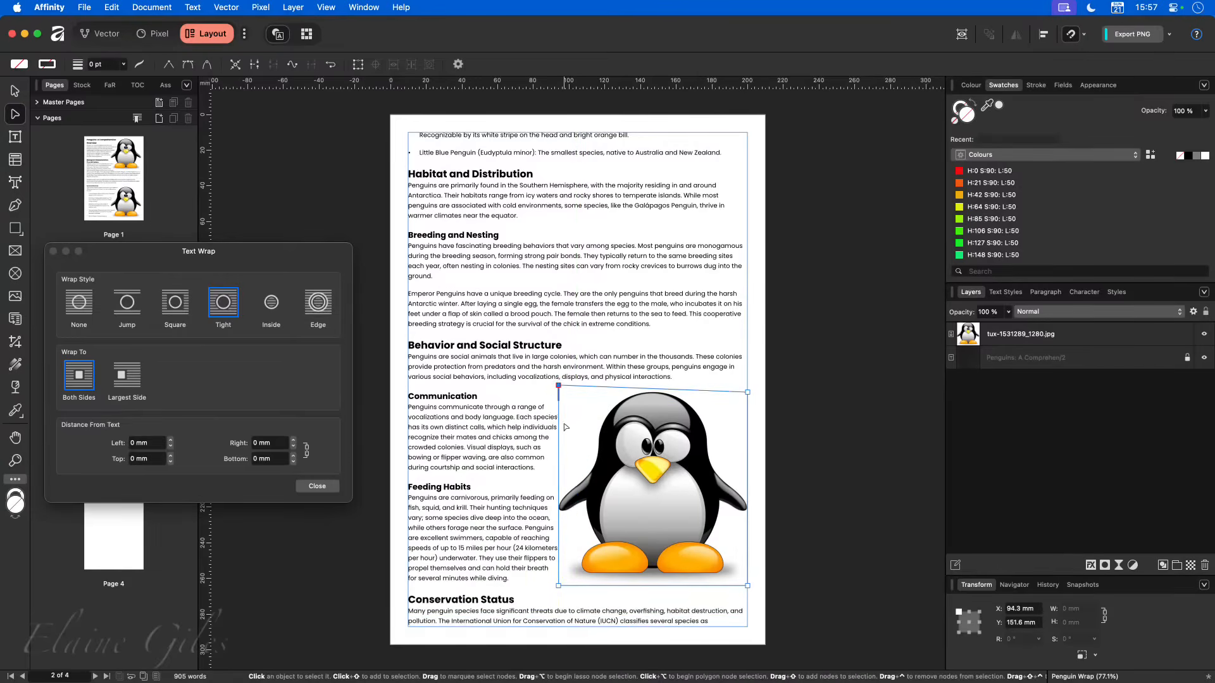
- Make the wrap outline's two upper nodes smooth and move them beside the head, to about X 122.2, Y 160 mm and X 177.4, Y 167.2 mm
double_click(559, 386)
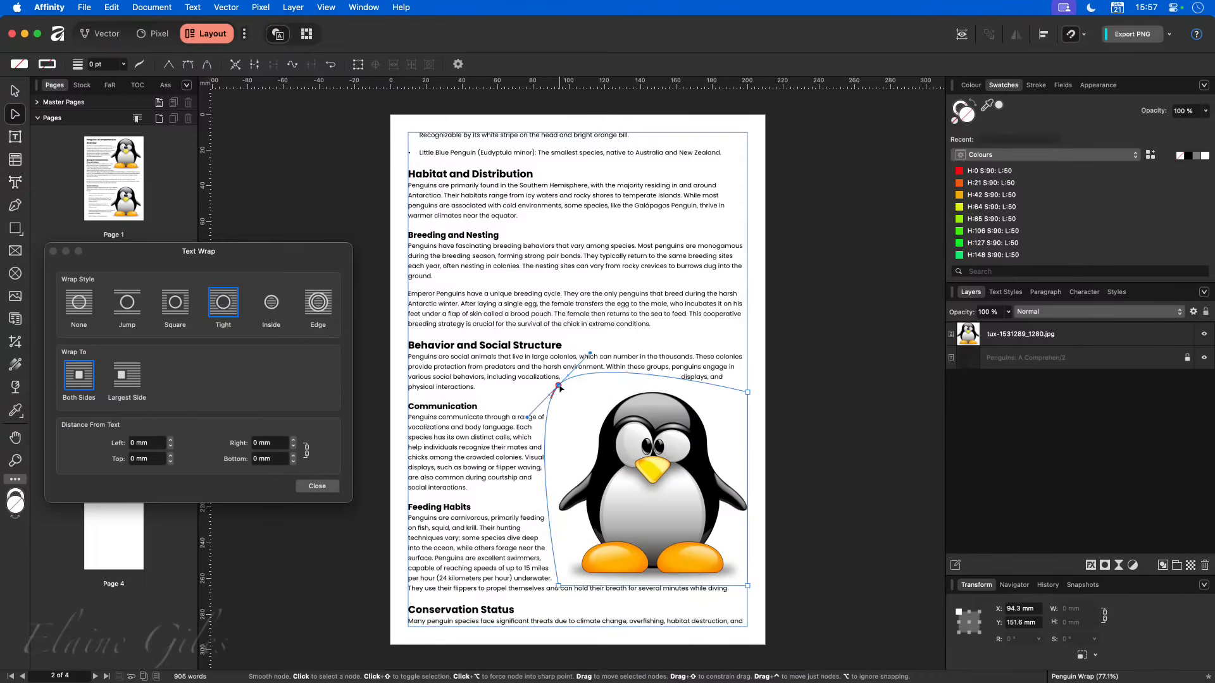
left_click_drag(560, 389, 609, 401)
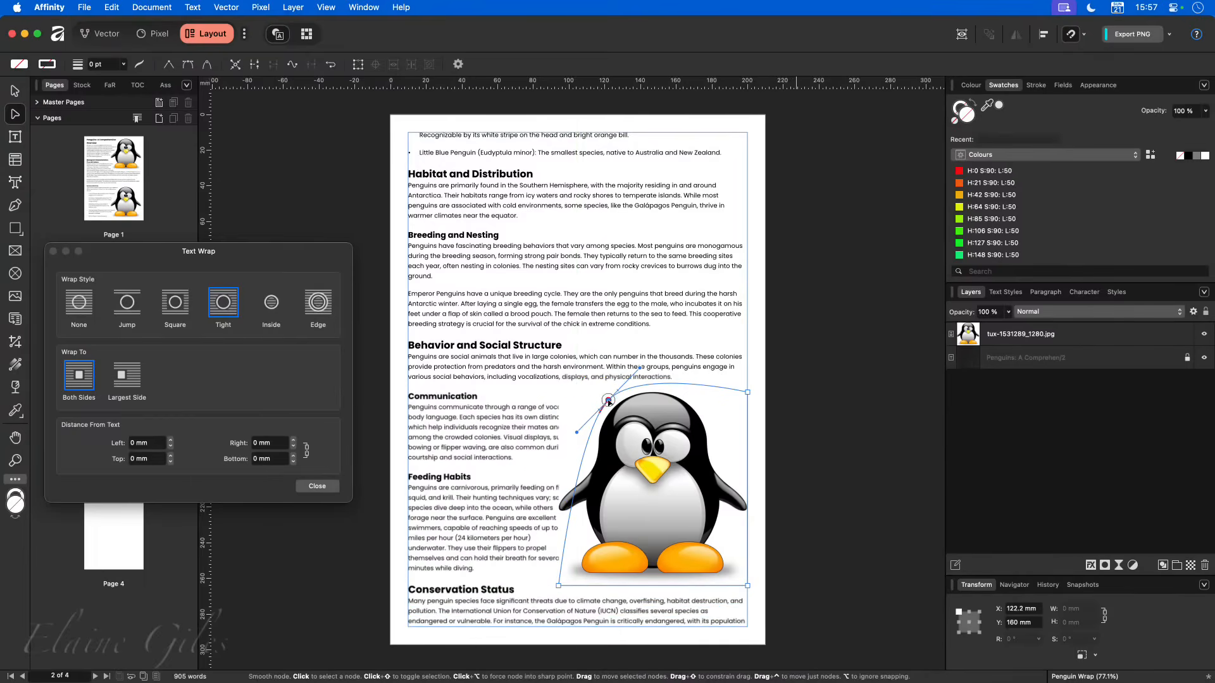
double_click(748, 392)
left_click_drag(748, 393, 707, 415)
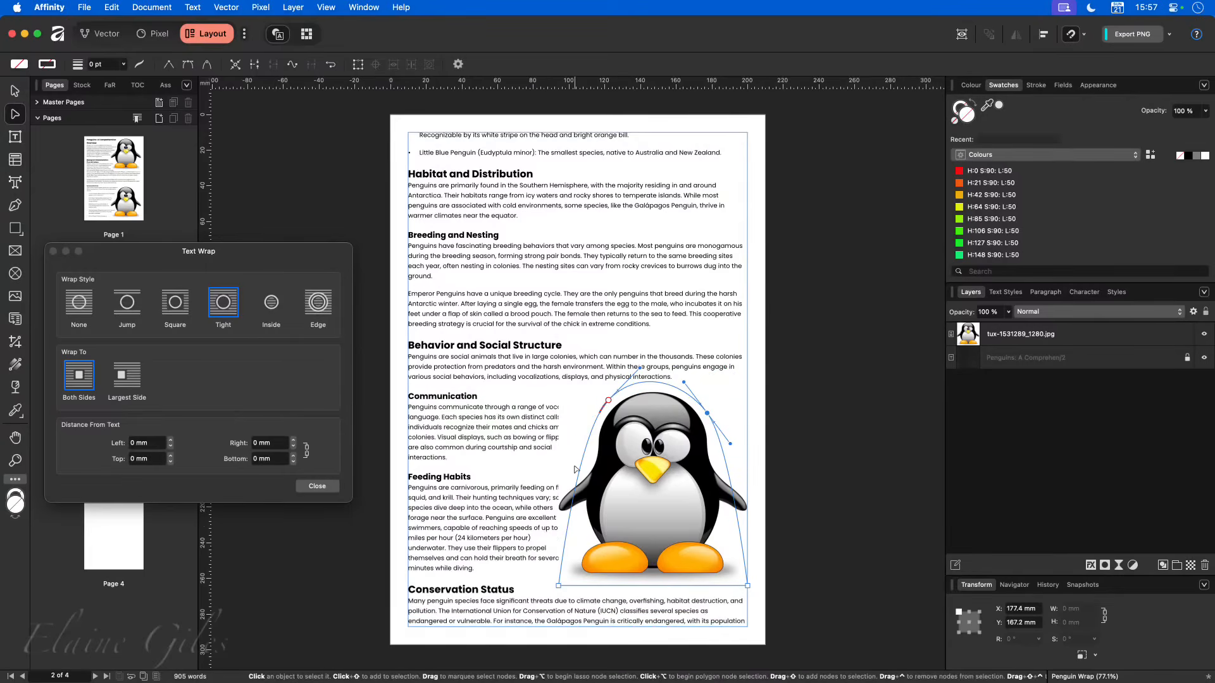
- Reopen the wrap outline, add a node on its lower left side and move it in to about X 107.8 mm, Y 237.1 mm
left_click(568, 545)
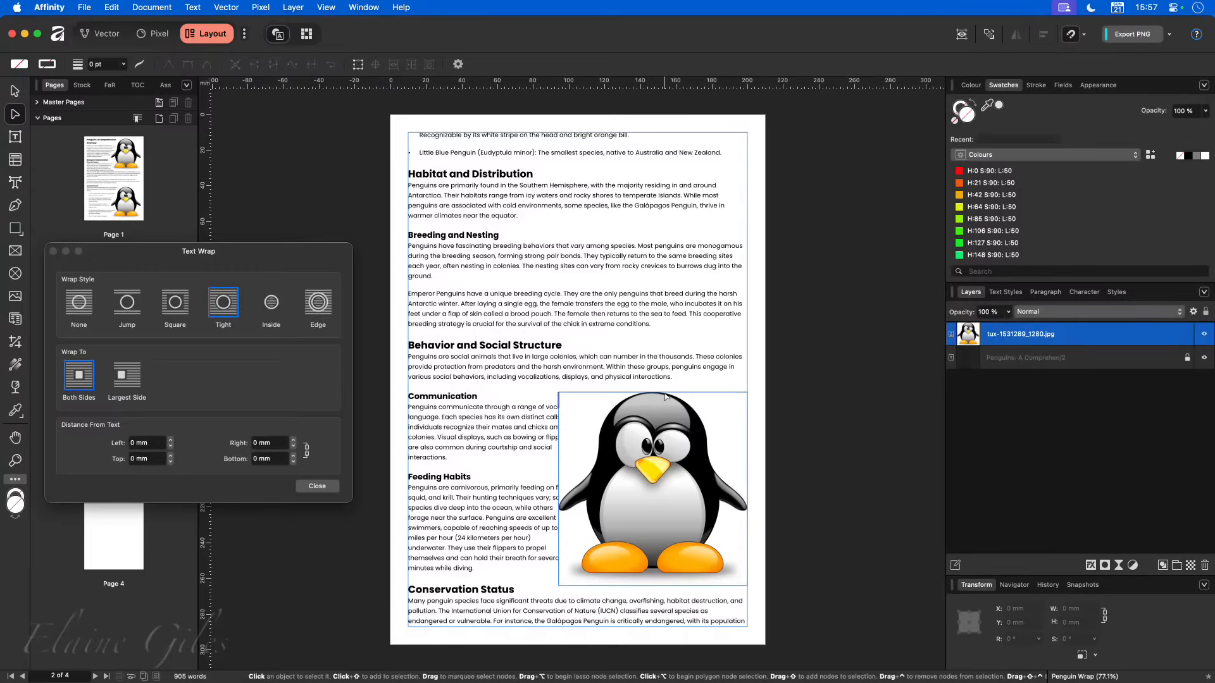
left_click(201, 6)
mouse_move(272, 361)
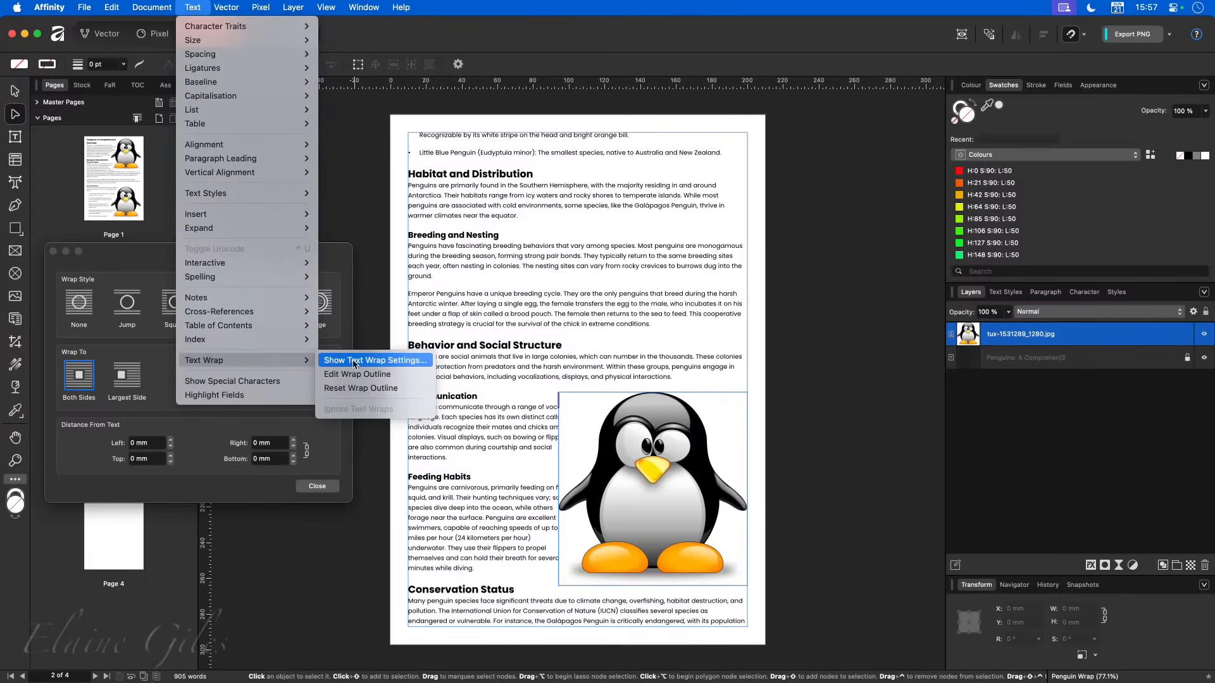
left_click(364, 378)
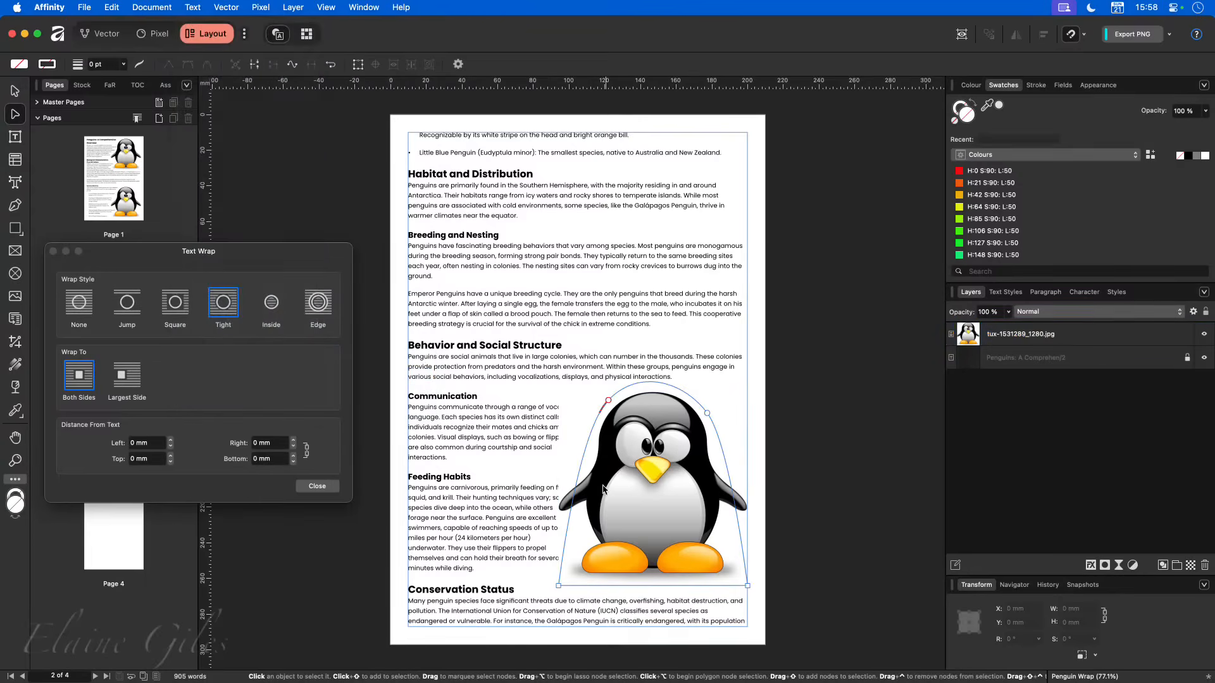
left_click(564, 543)
left_click_drag(564, 543, 582, 537)
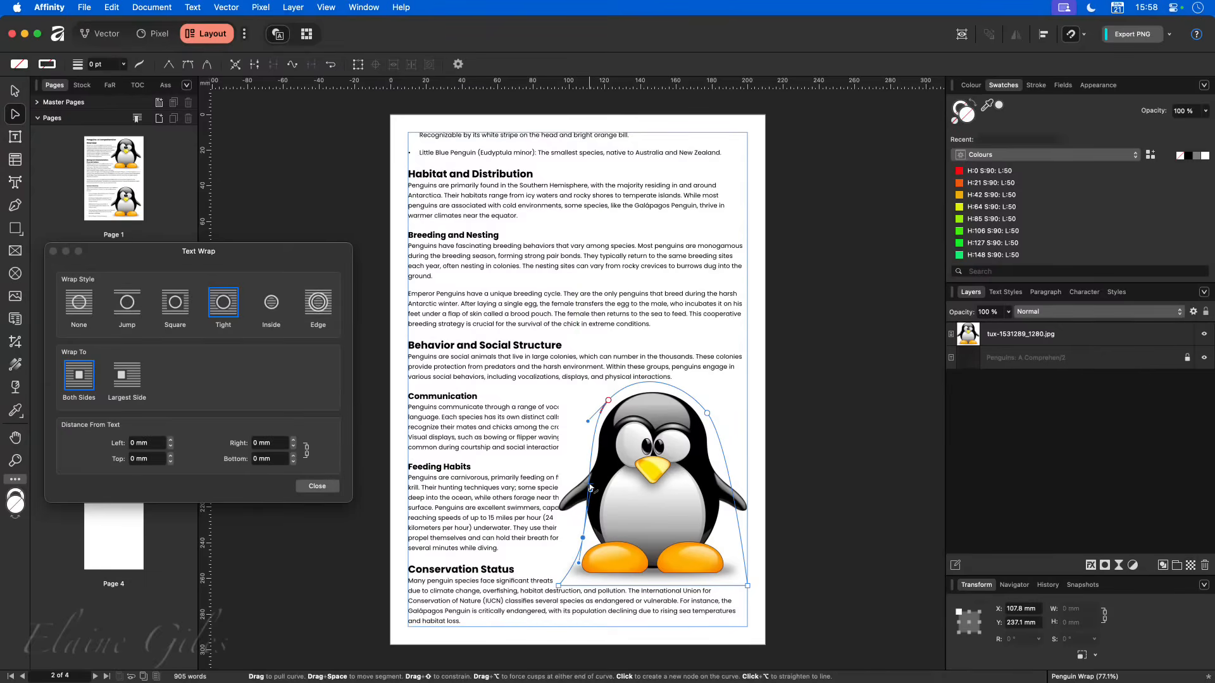
- Add two nodes on the wrap outline's left side, one beside the flipper tip at about X 91, Y 221.3 mm, one above at X 108.2, Y 196.5 mm
left_click(590, 487)
left_click_drag(590, 487, 553, 510)
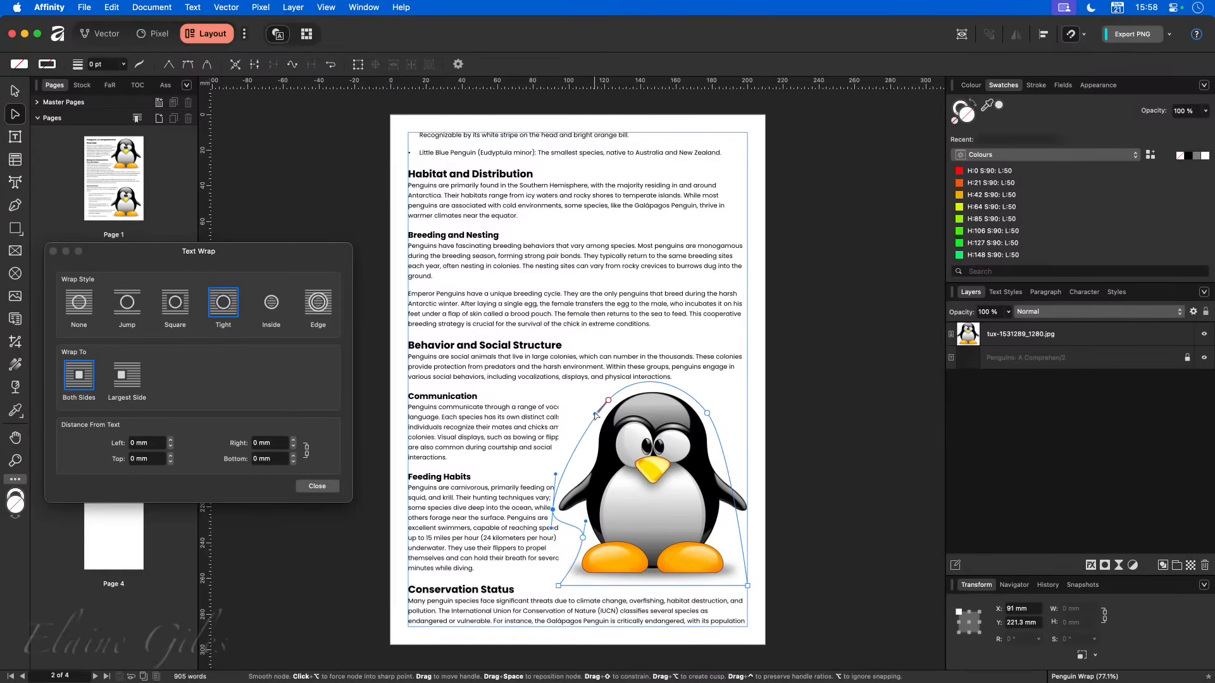
left_click_drag(596, 415, 584, 466)
left_click(588, 467)
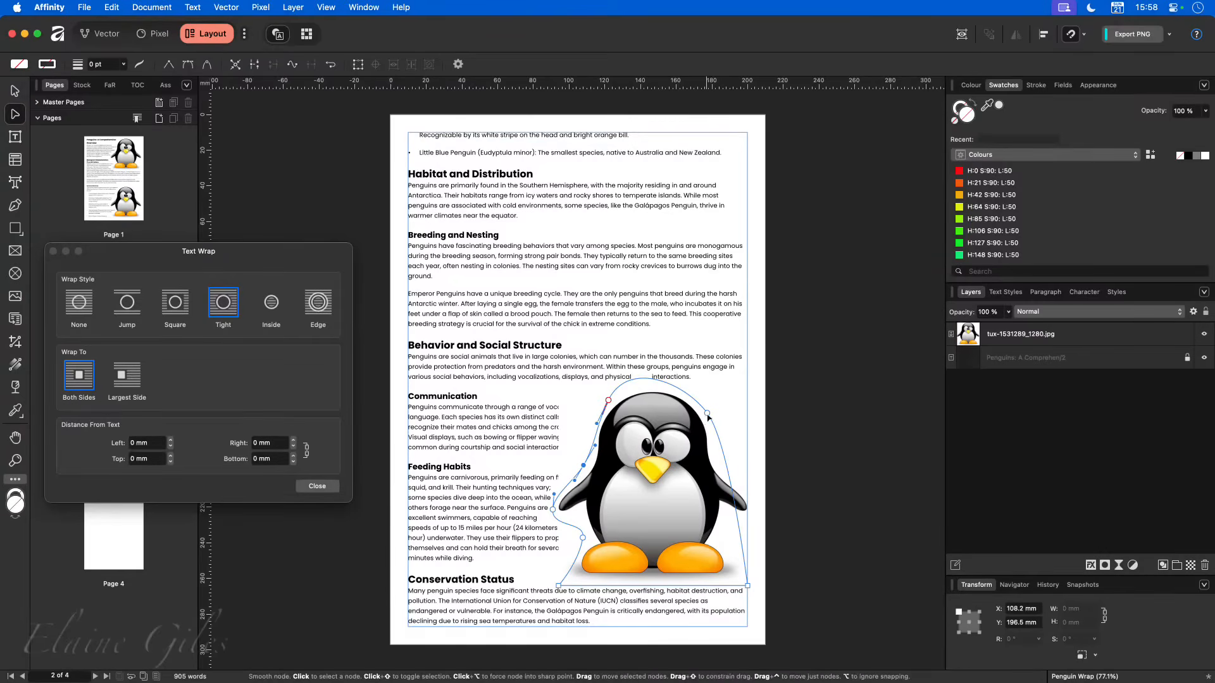
- Add three nodes down the wrap outline's right side to fit it around body and flipper, the lowest at about X 186.6, Y 233.4 mm
left_click(724, 455)
left_click_drag(723, 454, 717, 459)
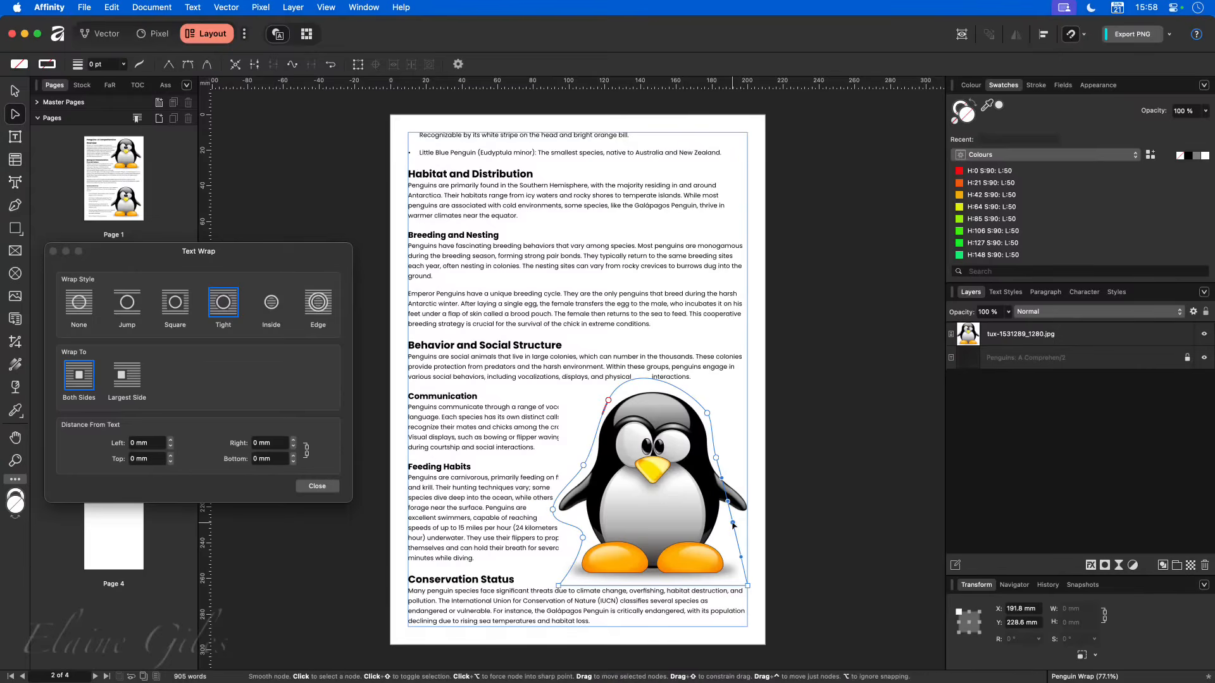
left_click(740, 515)
left_click_drag(740, 515, 753, 502)
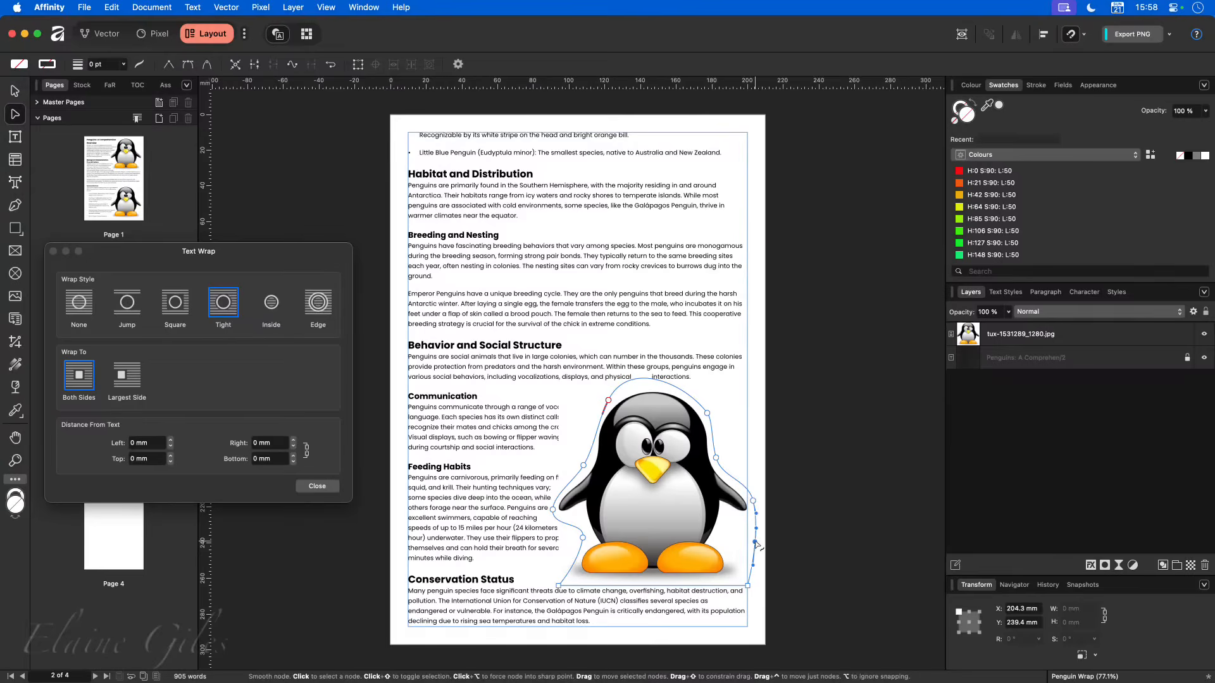
mouse_move(755, 543)
left_mouse_down()
mouse_move(723, 530)
mouse_move(757, 529)
left_mouse_up()
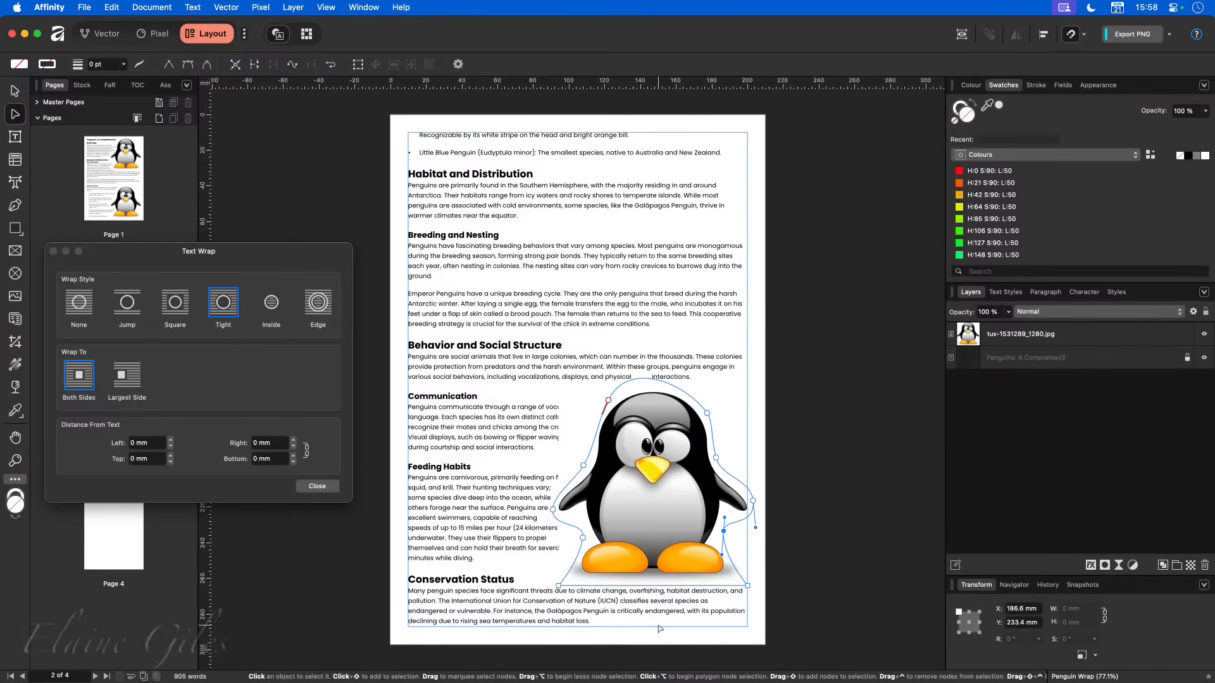
left_click(15, 91)
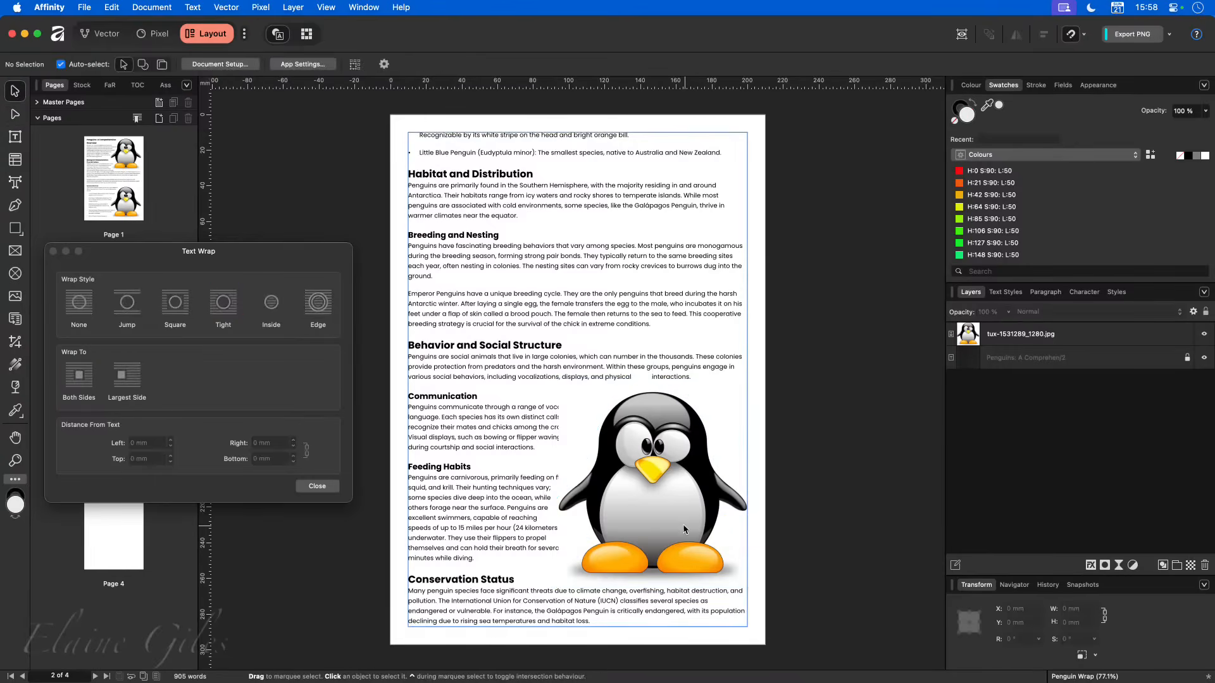
- Nudge the JPG penguin up to about Y 152 mm and place its layer beneath the text frame's layer
left_click(659, 468)
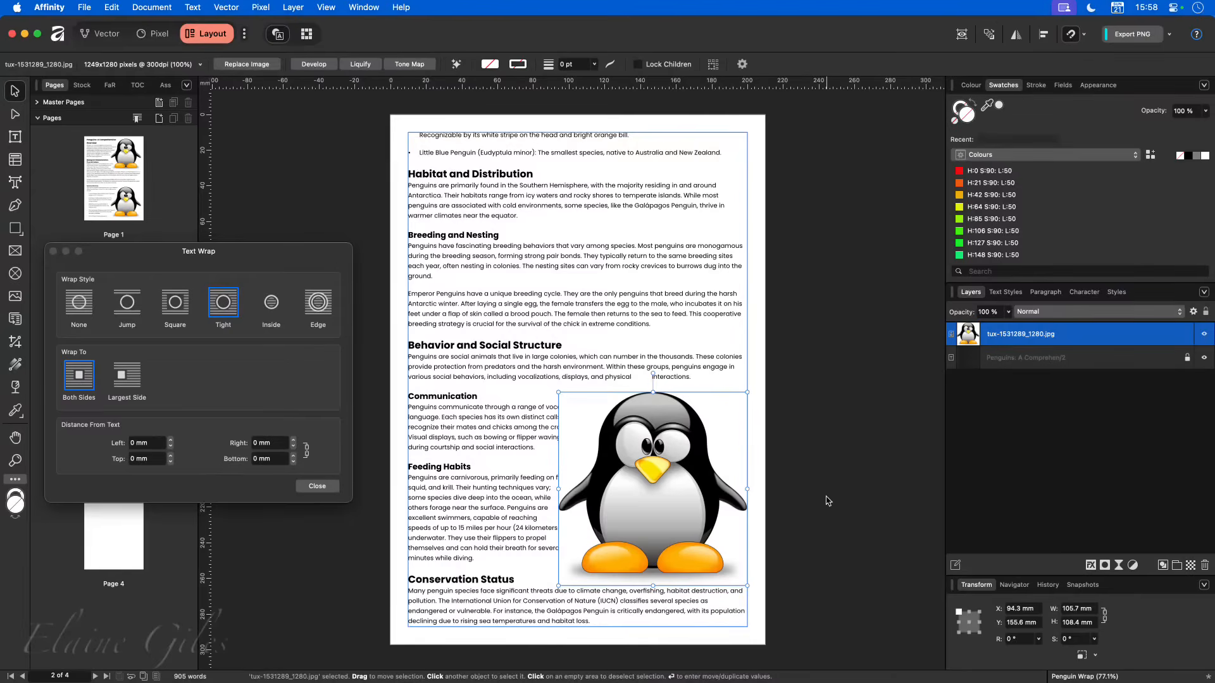
left_click(808, 474)
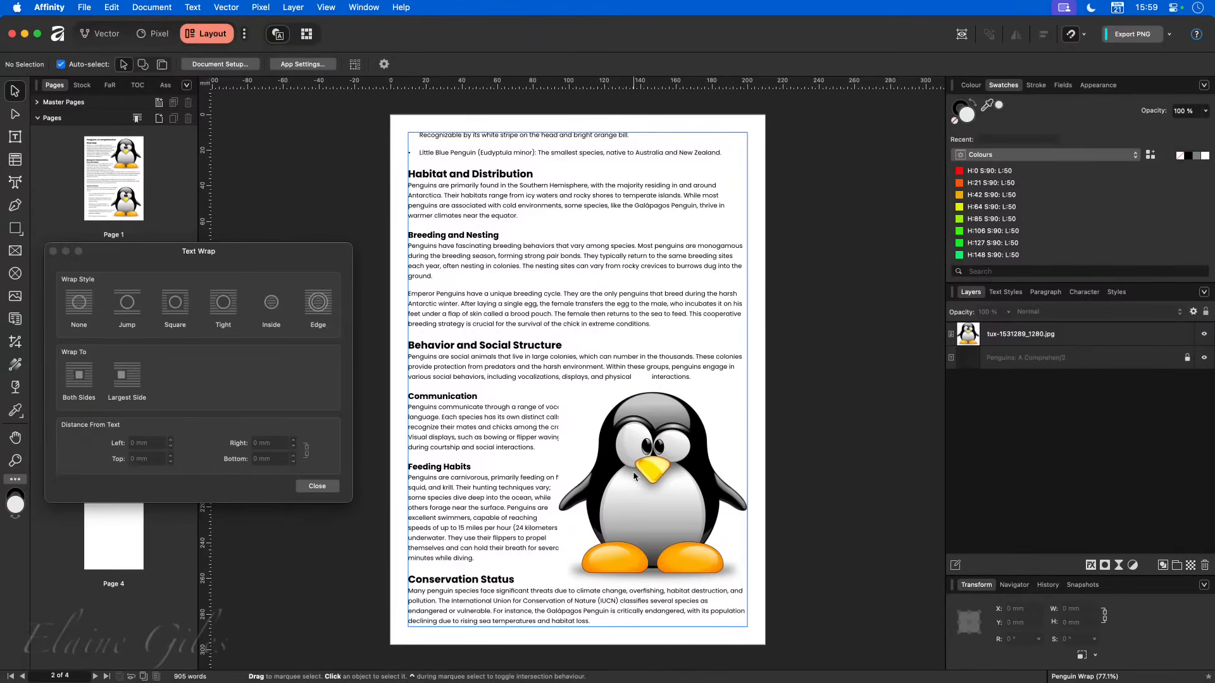
mouse_move(642, 417)
left_mouse_down()
mouse_move(664, 440)
mouse_move(639, 411)
mouse_move(648, 392)
mouse_move(690, 418)
mouse_move(643, 413)
left_mouse_up()
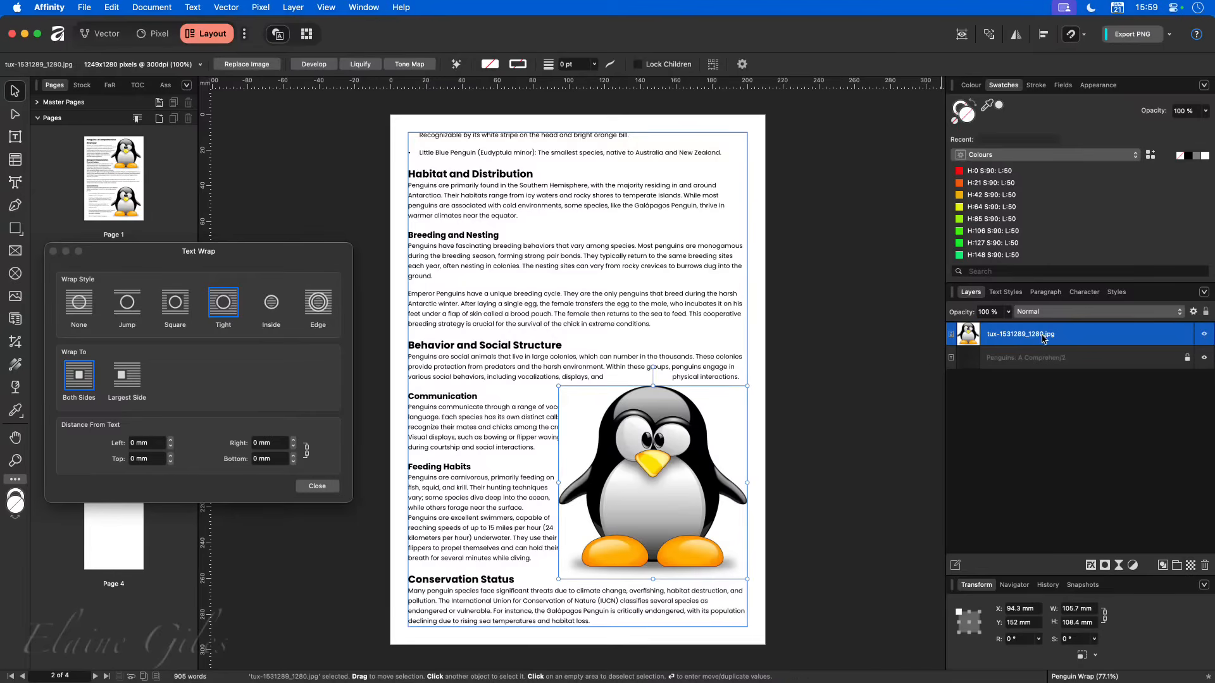
left_click_drag(1094, 336, 1080, 370)
left_click(841, 471)
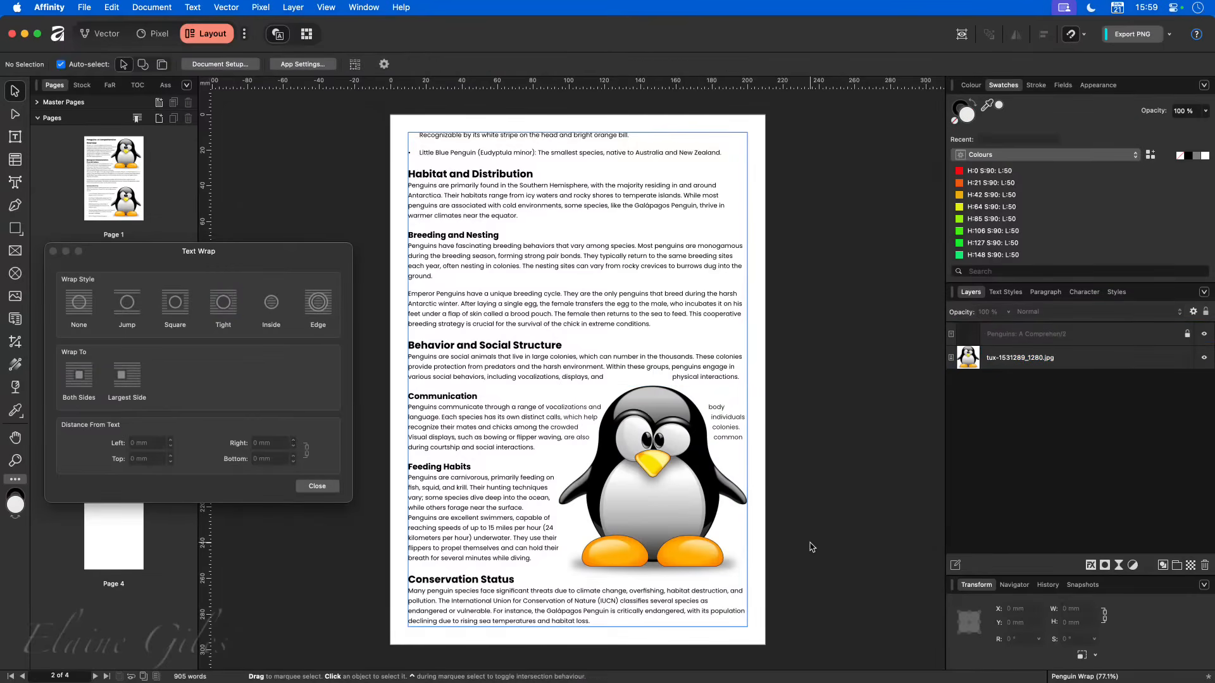
- Move the JPG penguin down to about Y 155 mm and wrap the text to its largest side only
left_click_drag(626, 506, 625, 511)
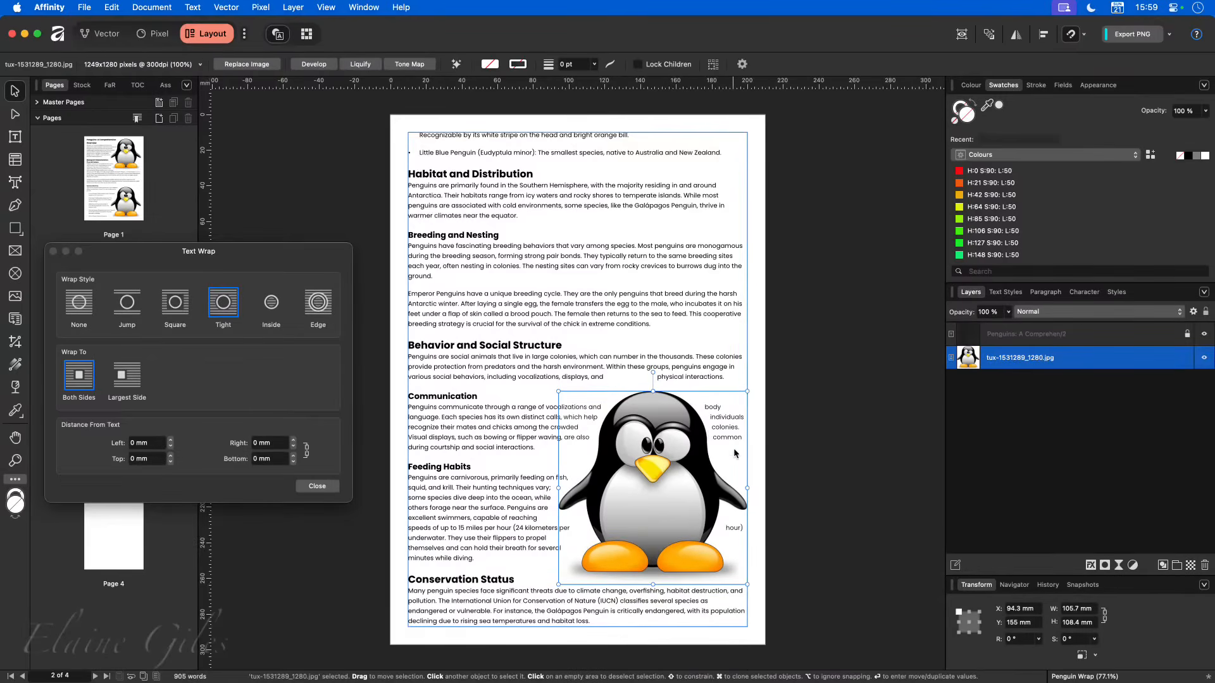
left_click(123, 382)
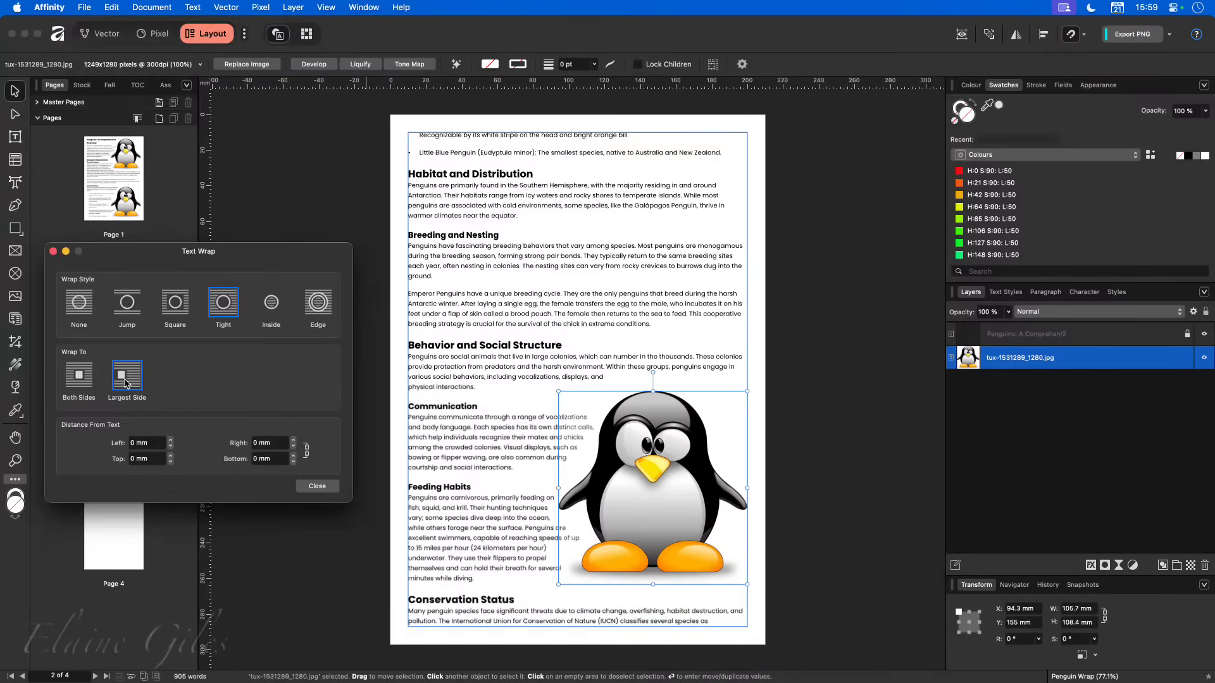
left_click(796, 501)
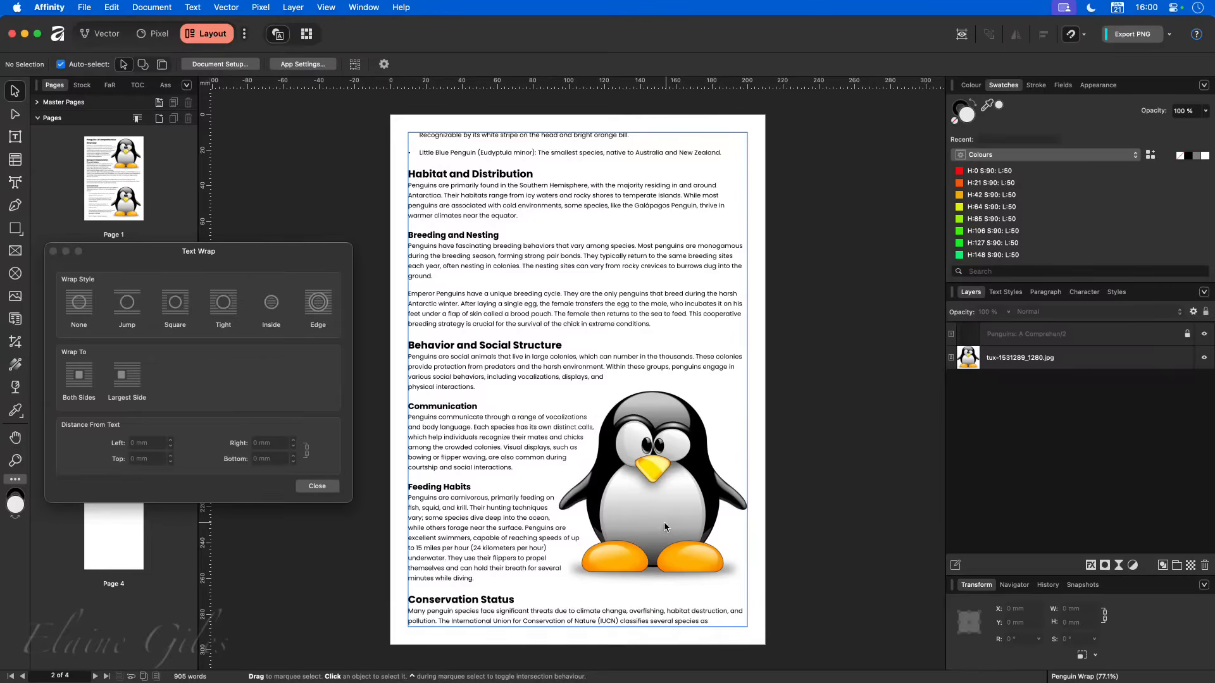
- Close the penguin document, bring up the London Eye document and move the text wrap settings window off the page
key("super+w")
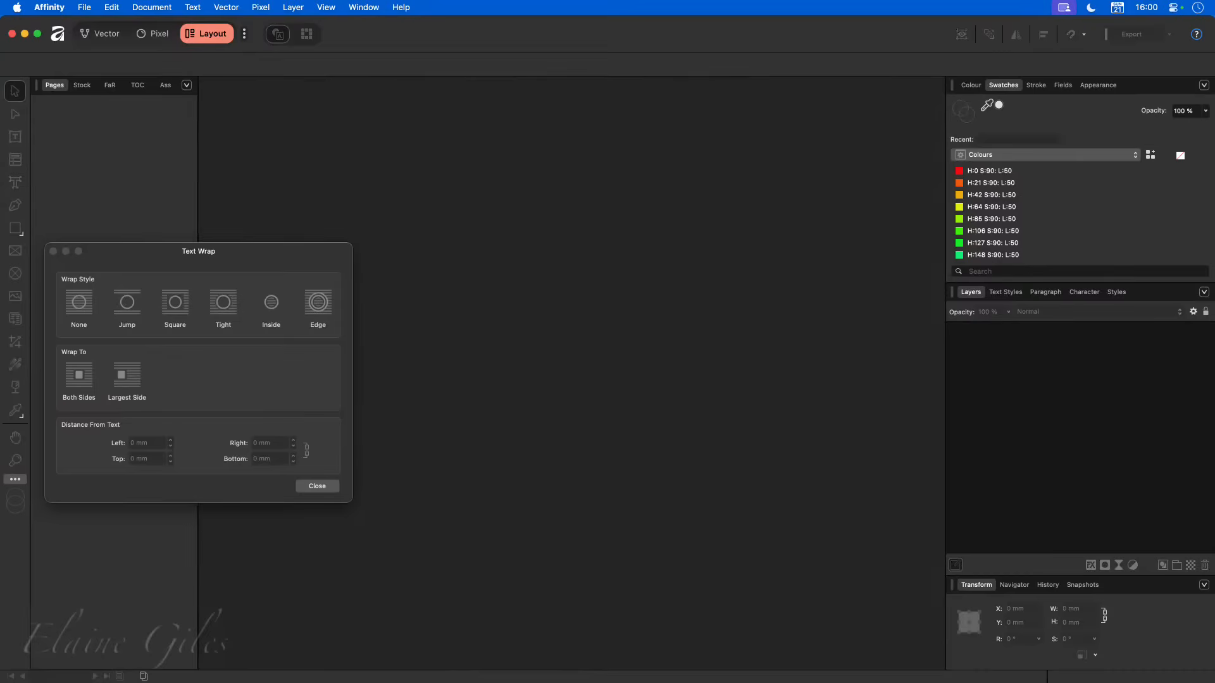
key("super+Tab")
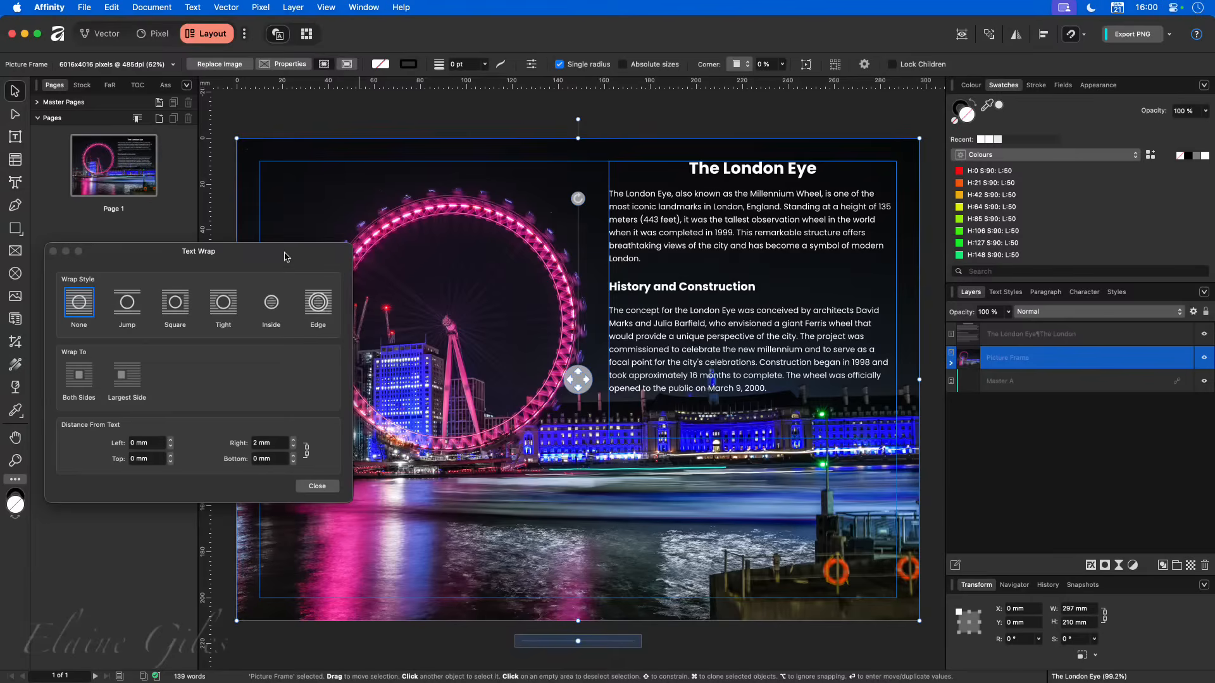
left_click_drag(253, 278, 0, 447)
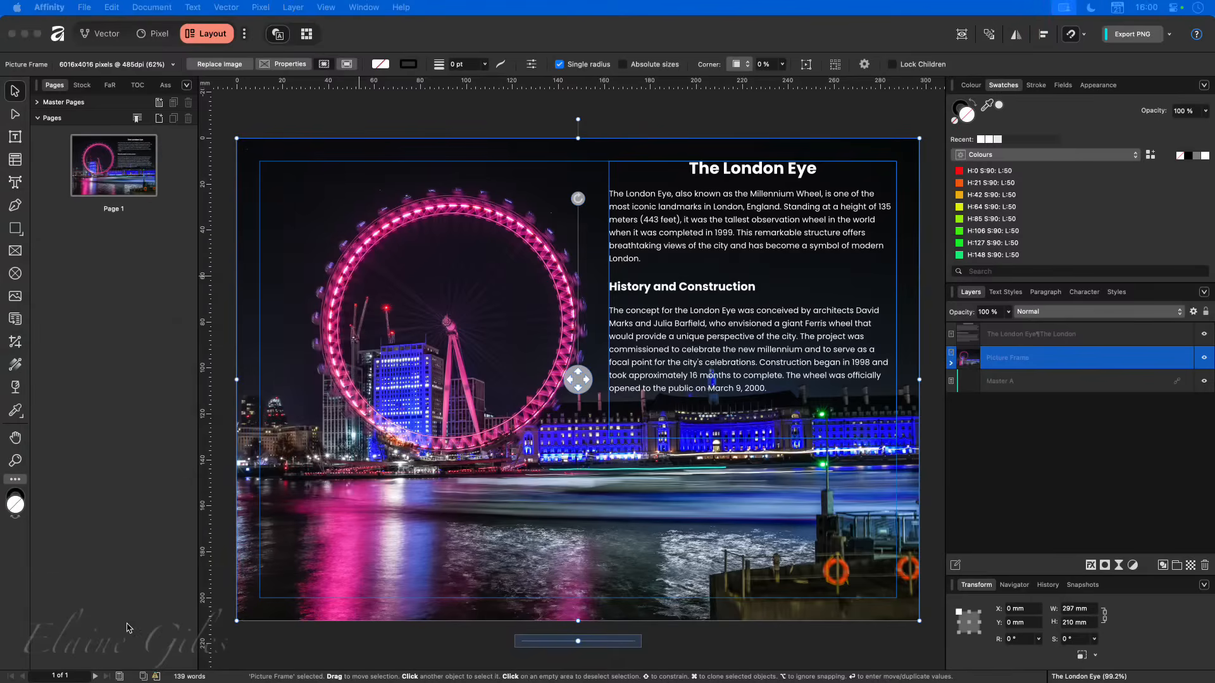
left_click(389, 642)
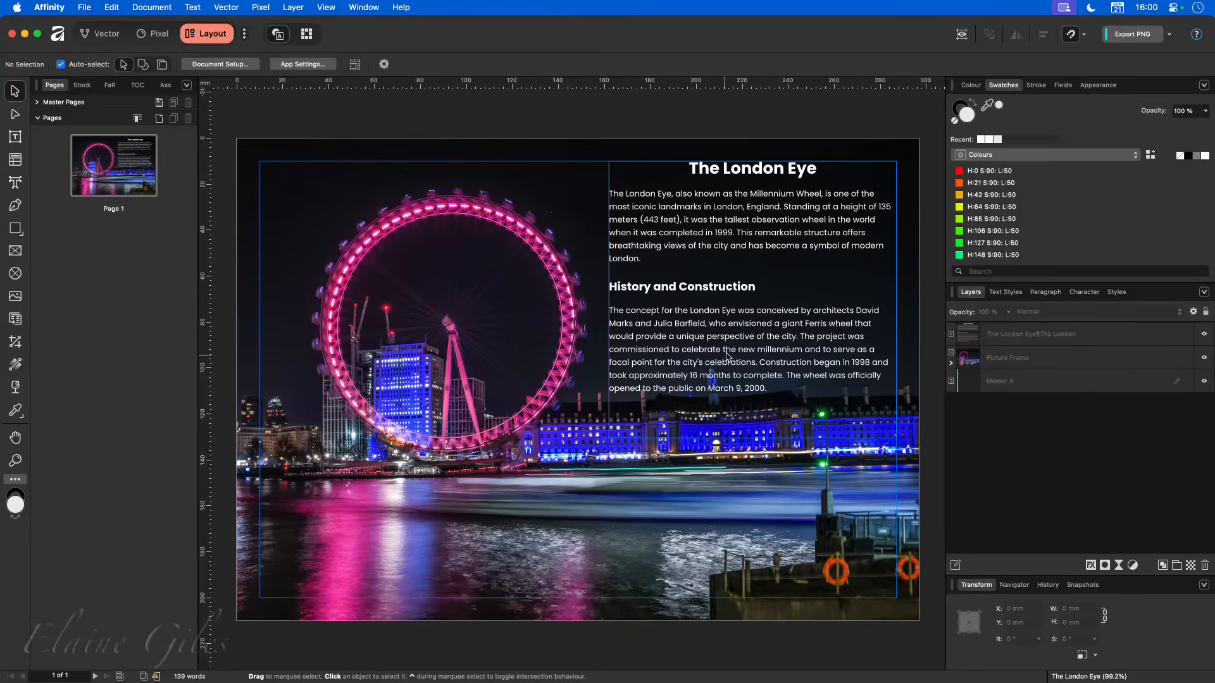
- Select the full-page London Eye picture frame and open its text wrap outline for editing
left_click(750, 312)
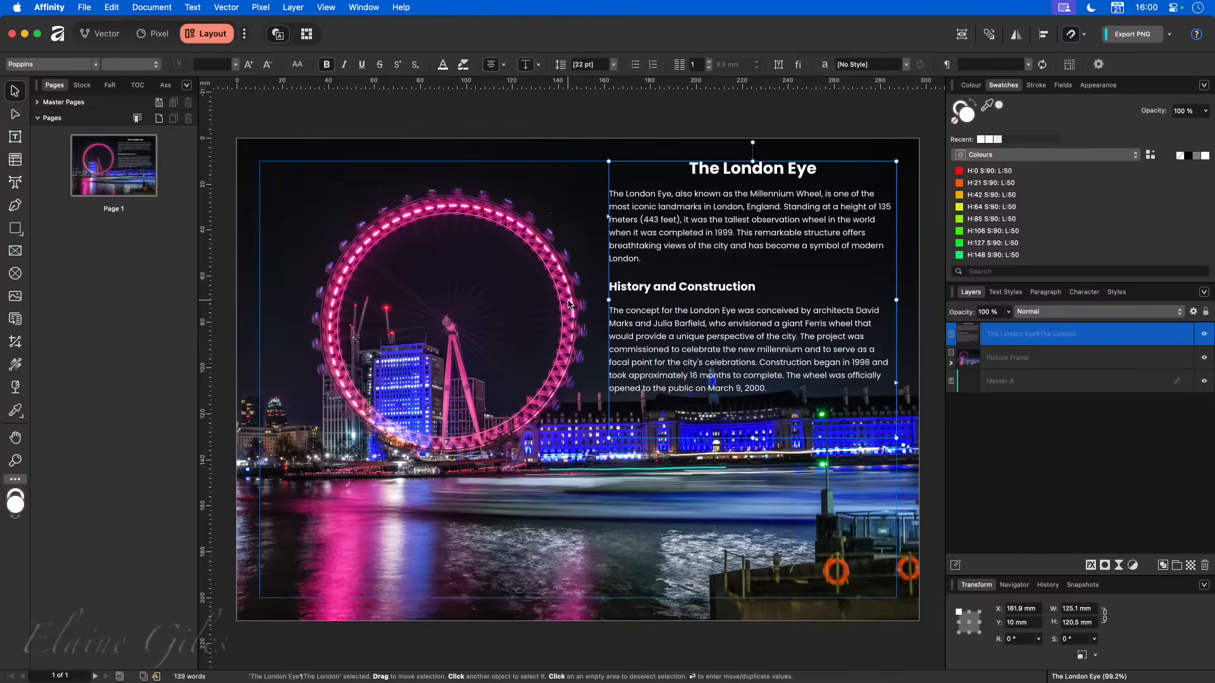
left_click(541, 391)
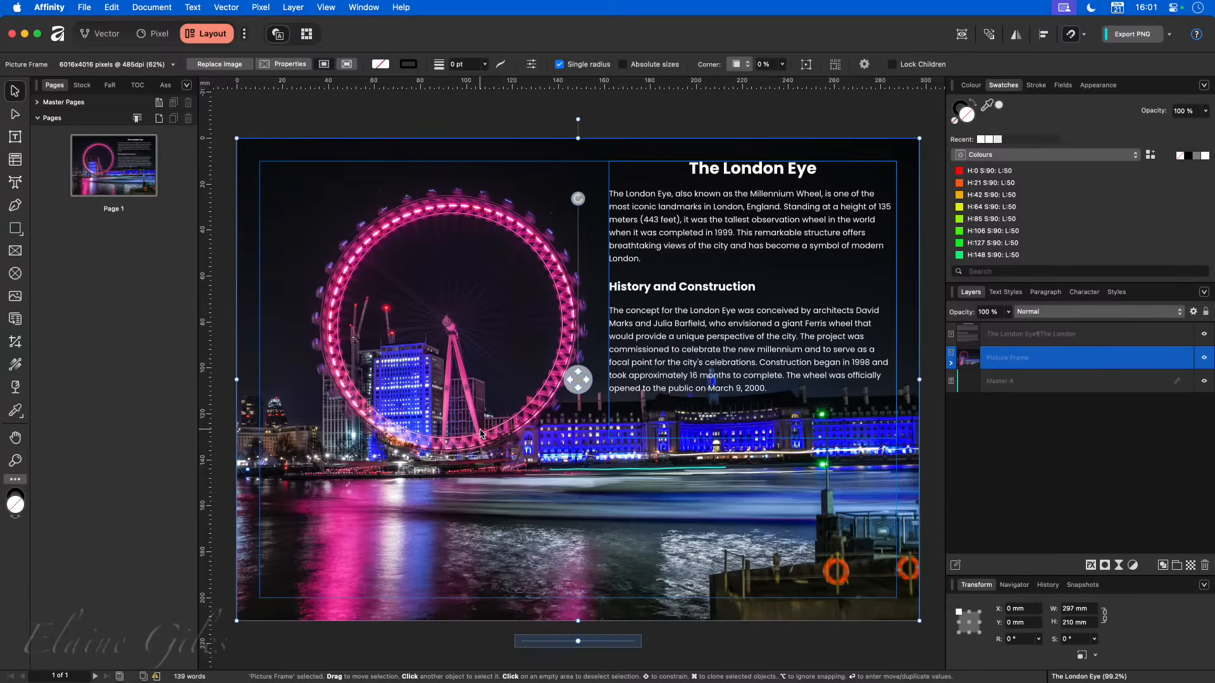
left_click(690, 292)
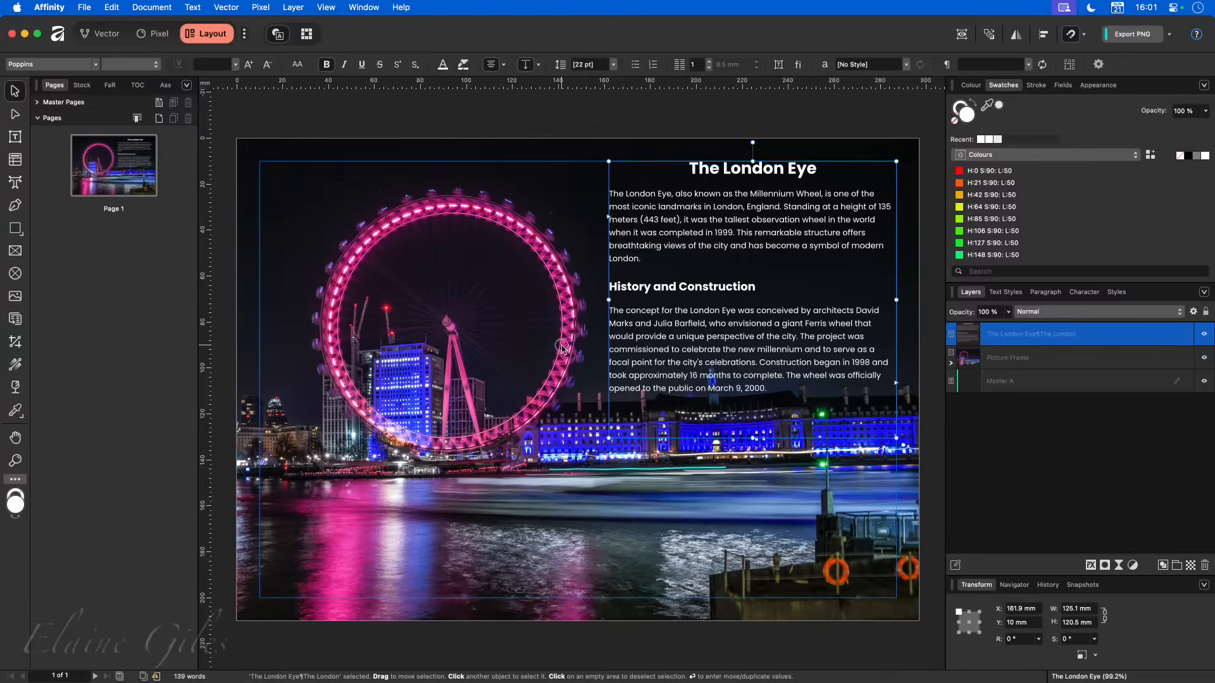
left_click(562, 349)
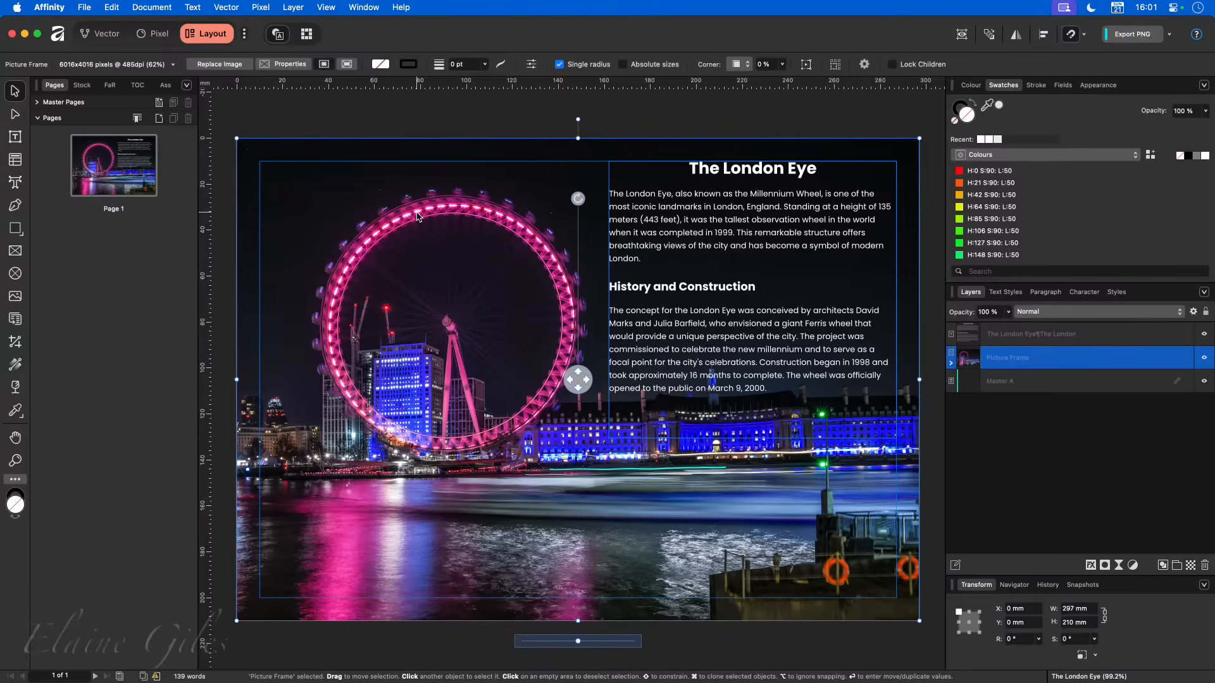
left_click(193, 7)
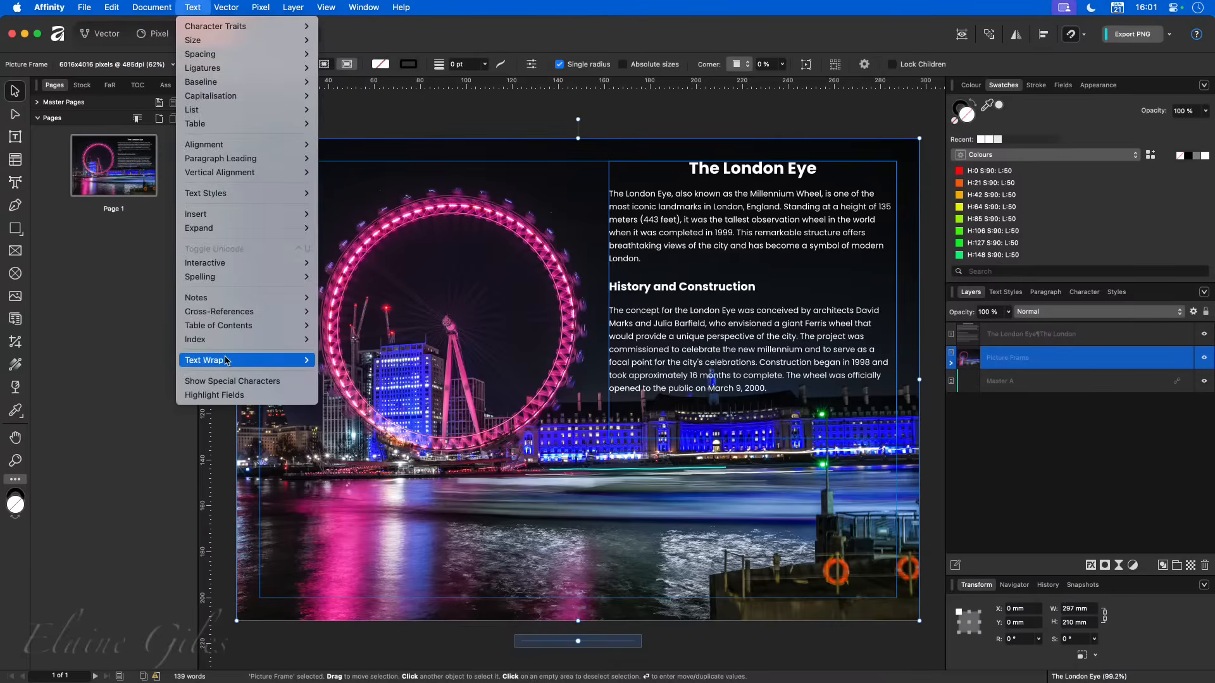
mouse_move(227, 360)
left_click(372, 375)
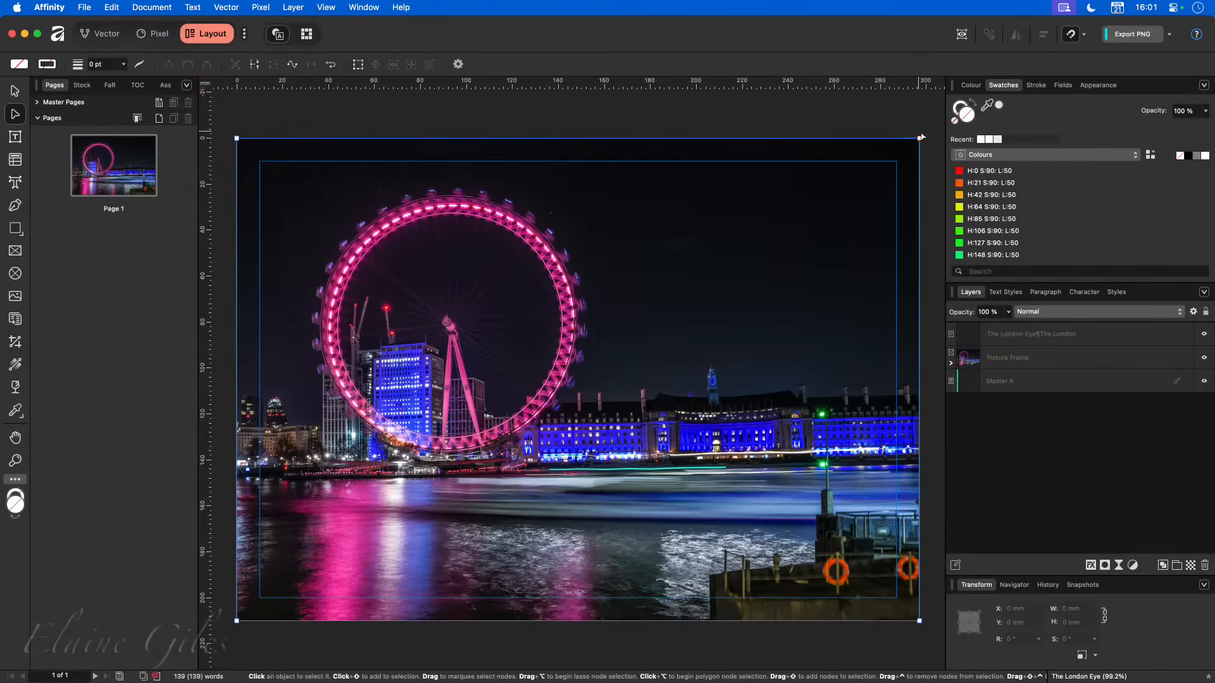
- Pull the wrap outline's right corner nodes in to about X 113.3, Y 10 mm and X 161.1, Y 76.3 mm, making the lower one smooth
left_click_drag(921, 138, 498, 162)
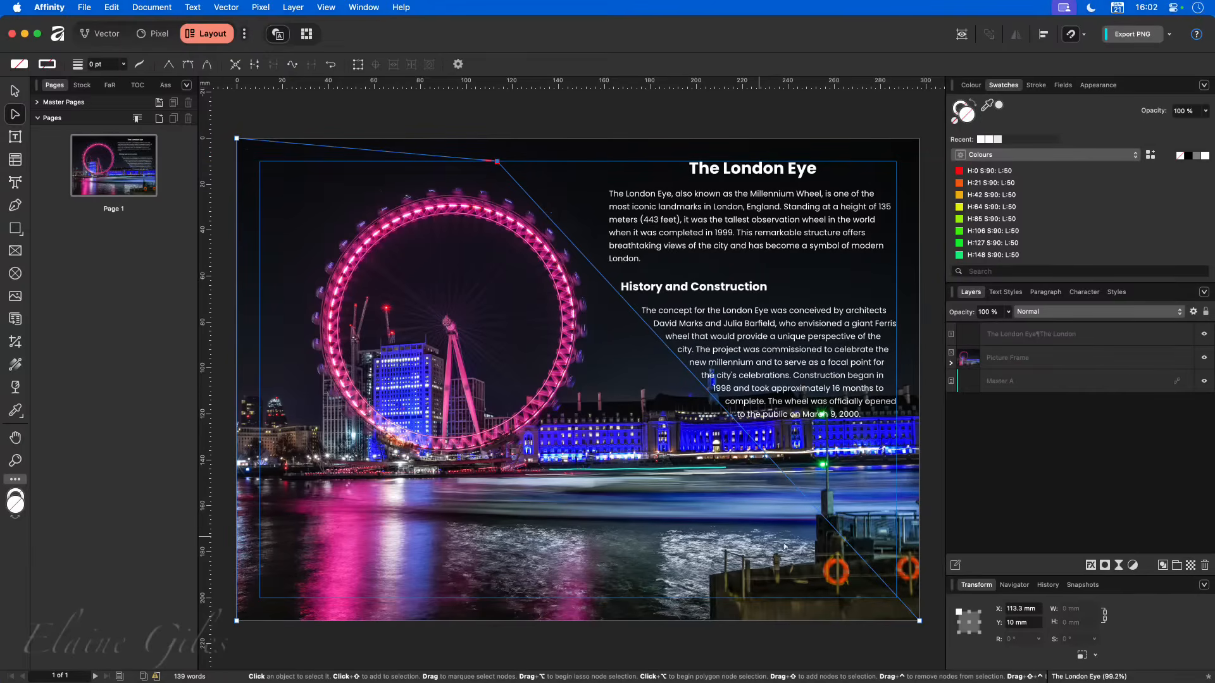
left_click_drag(920, 623, 667, 367)
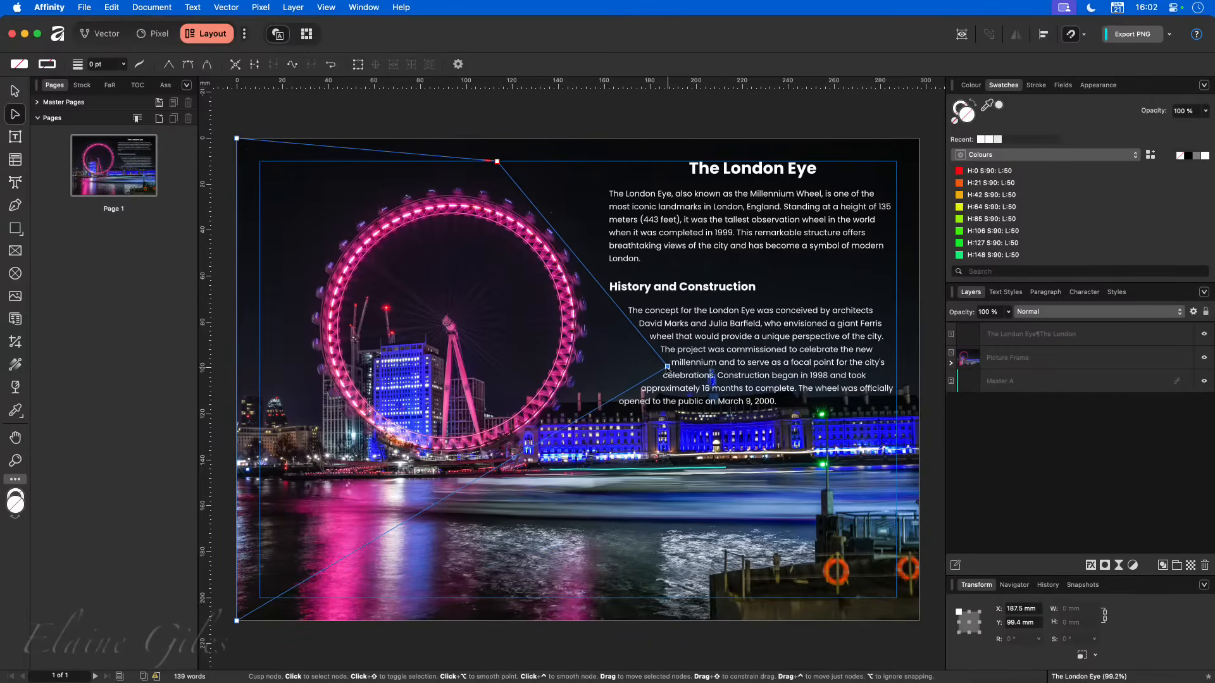
left_click(667, 367, "alt")
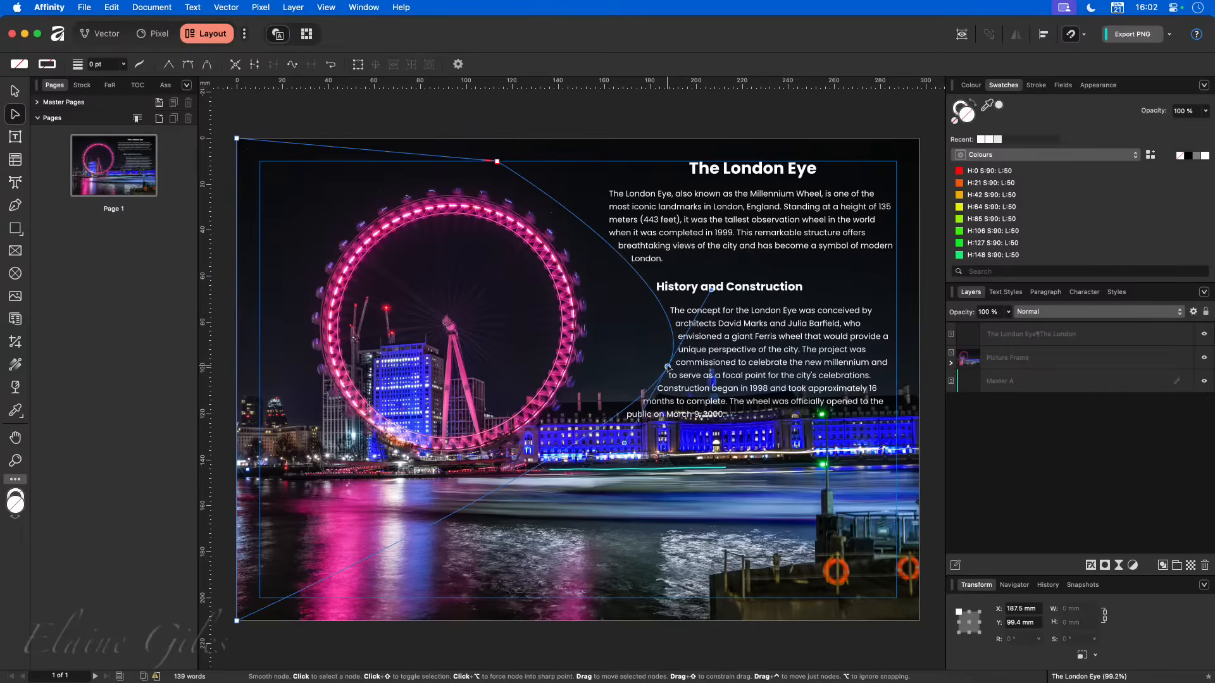
left_click_drag(711, 289, 670, 290)
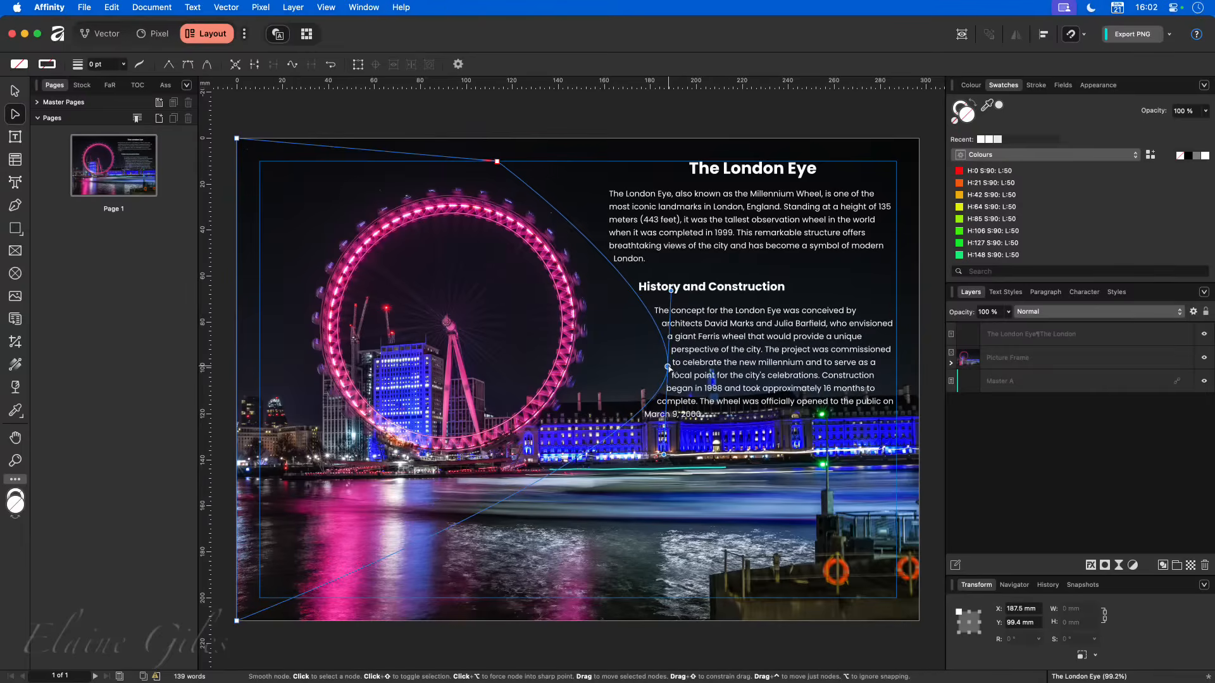
left_click_drag(669, 368, 607, 314)
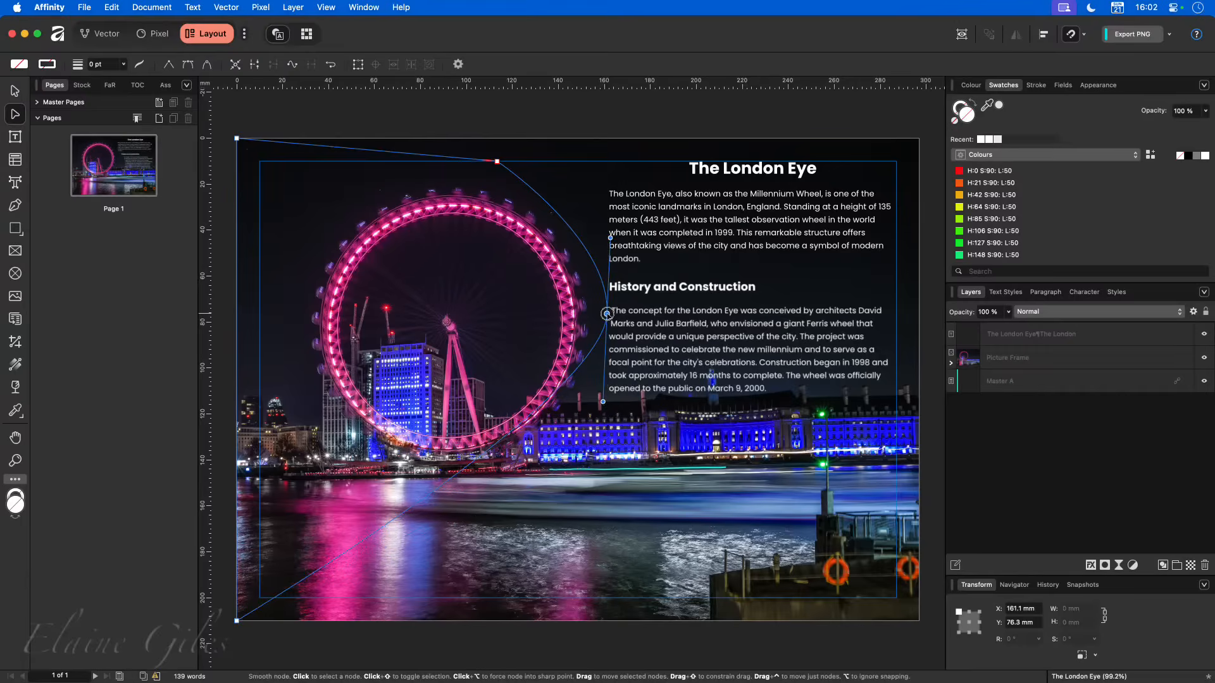
- Smooth the outline's upper node and move it to about X 99.8, Y 13.4 mm; move the node beside the wheel to about X 156.1, Y 80 mm
double_click(497, 162)
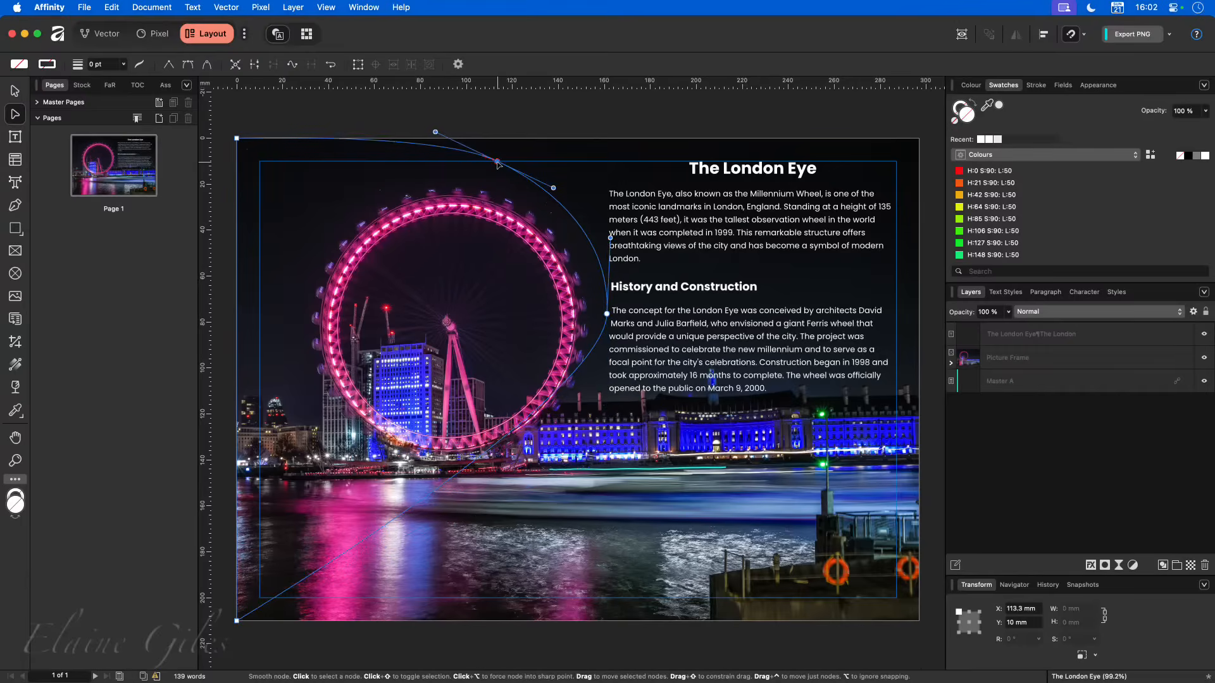
left_click_drag(497, 163, 465, 169)
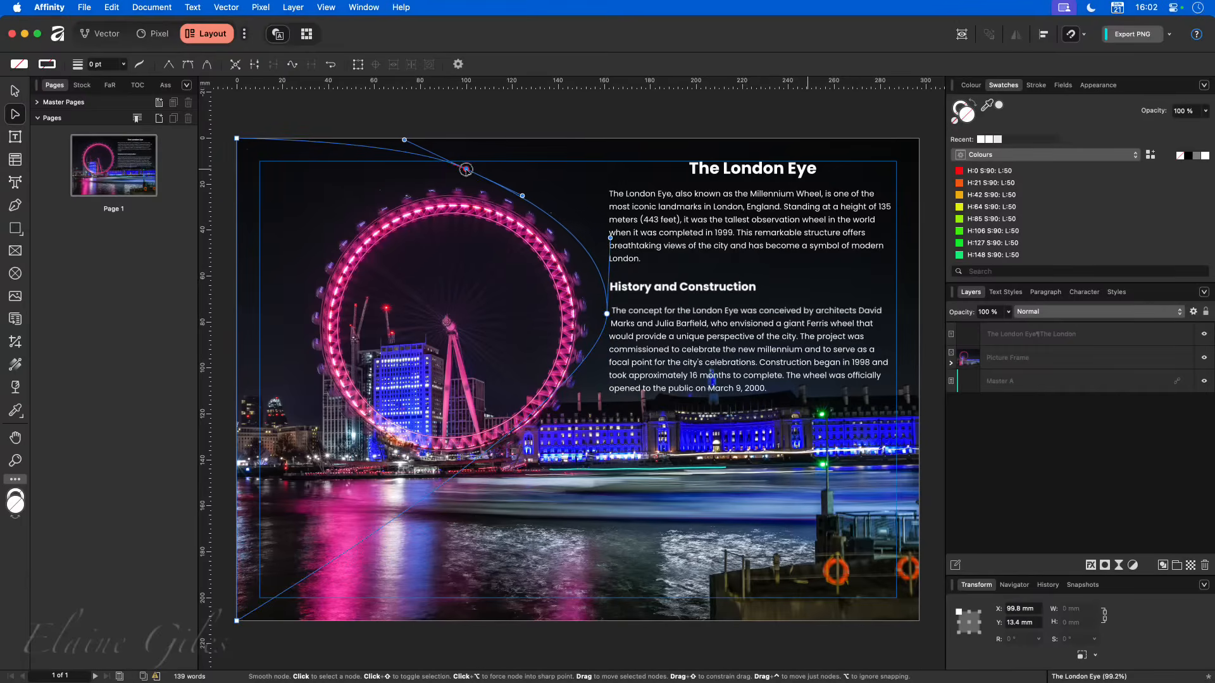
double_click(602, 317)
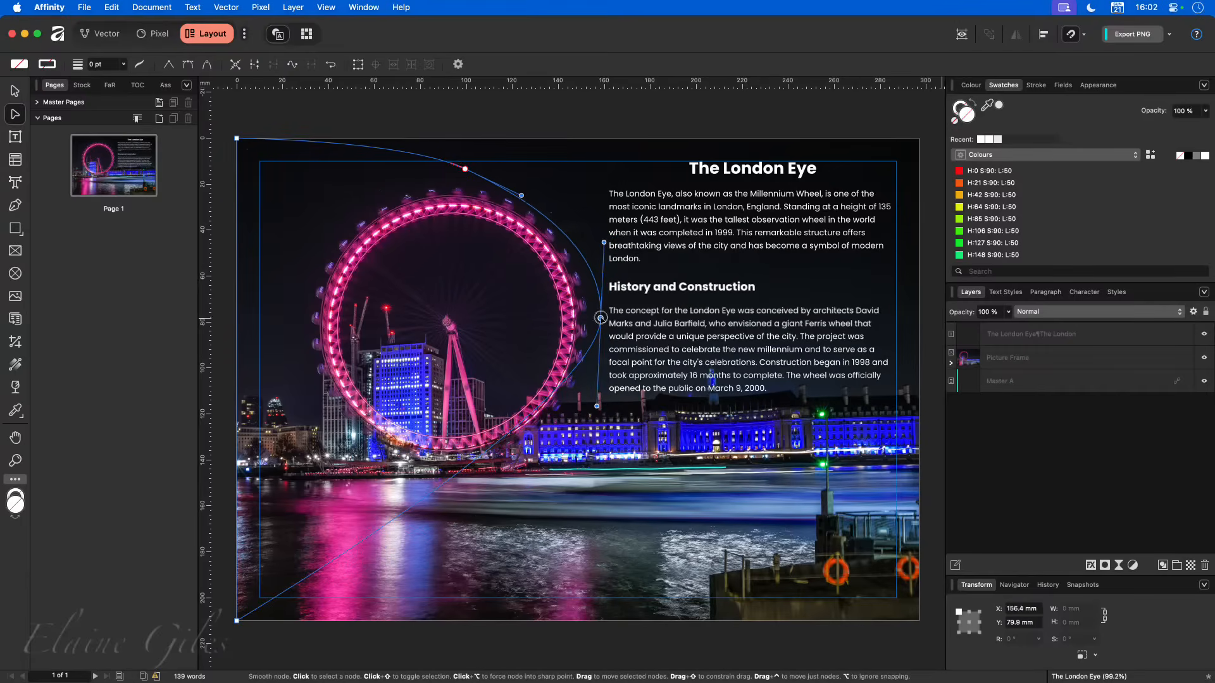
left_click_drag(602, 318, 596, 323)
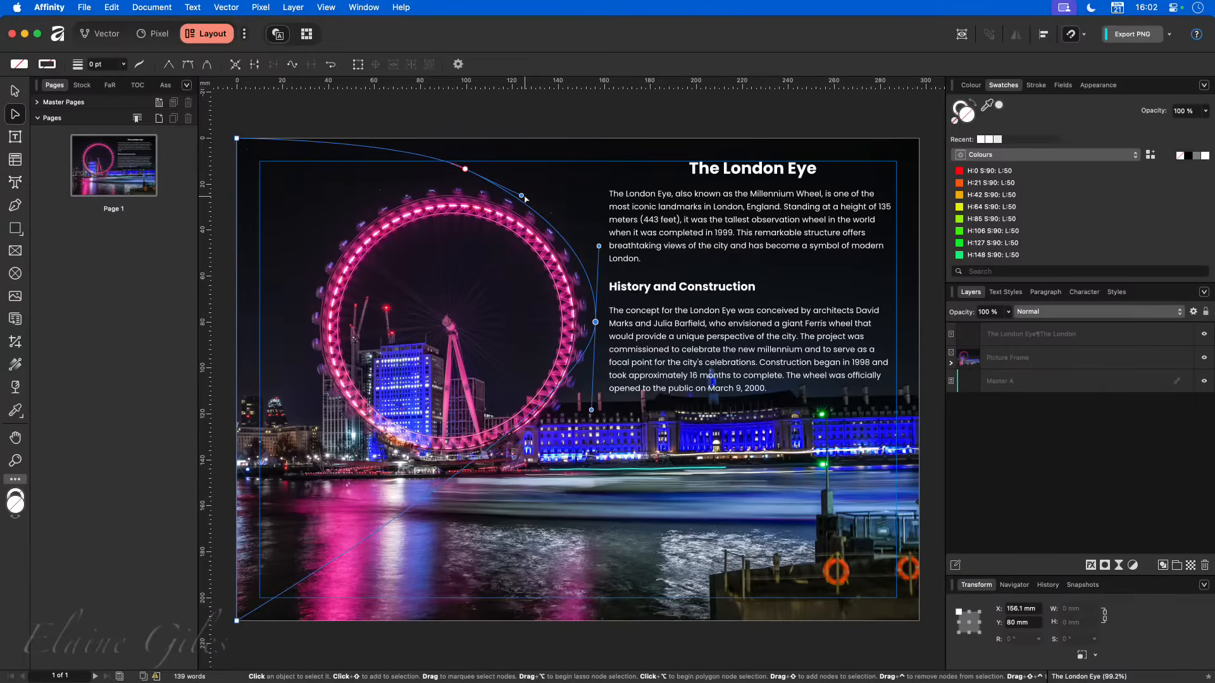
- Bend the outline around the wheel's upper right with the upper node's handle, and add a lower-right node at about X 133.7, Y 128.7 mm
left_click_drag(521, 196, 532, 186)
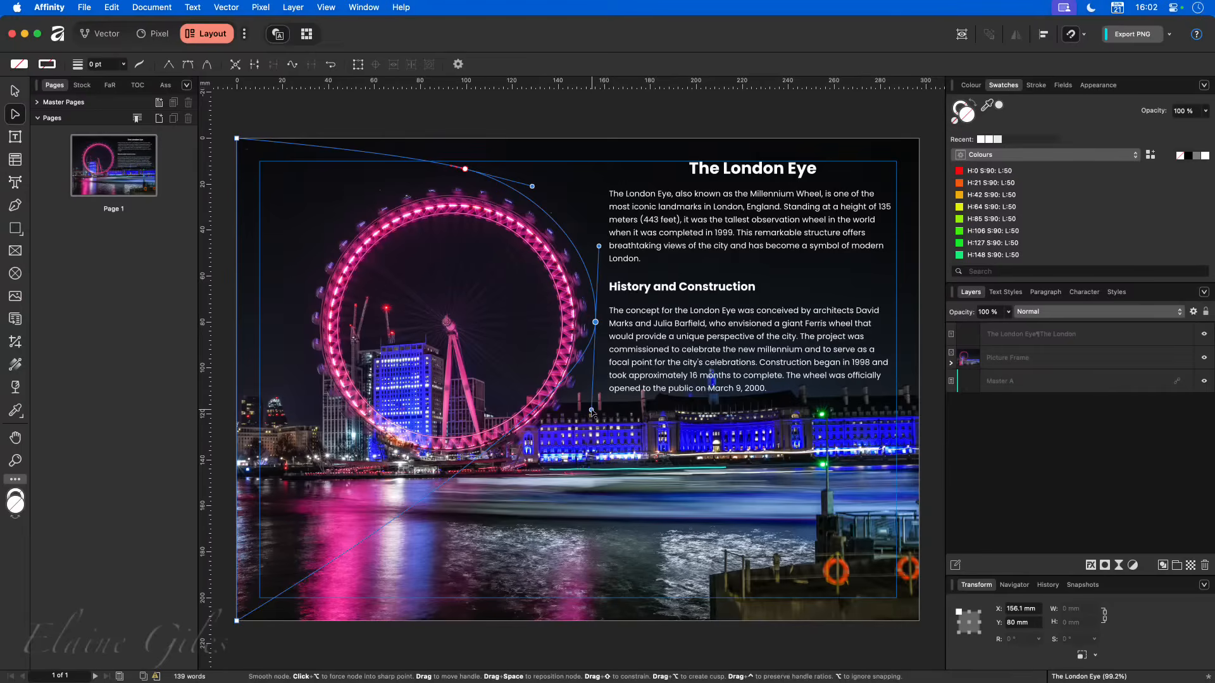
left_click_drag(591, 410, 545, 434)
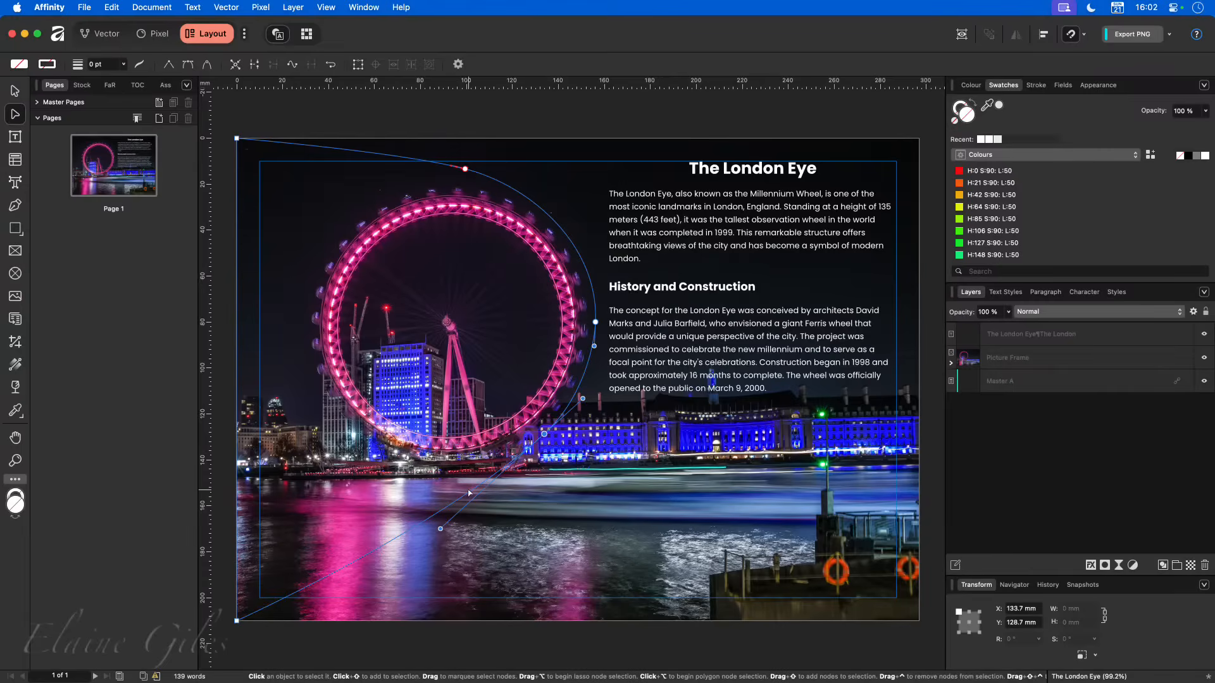
key("v")
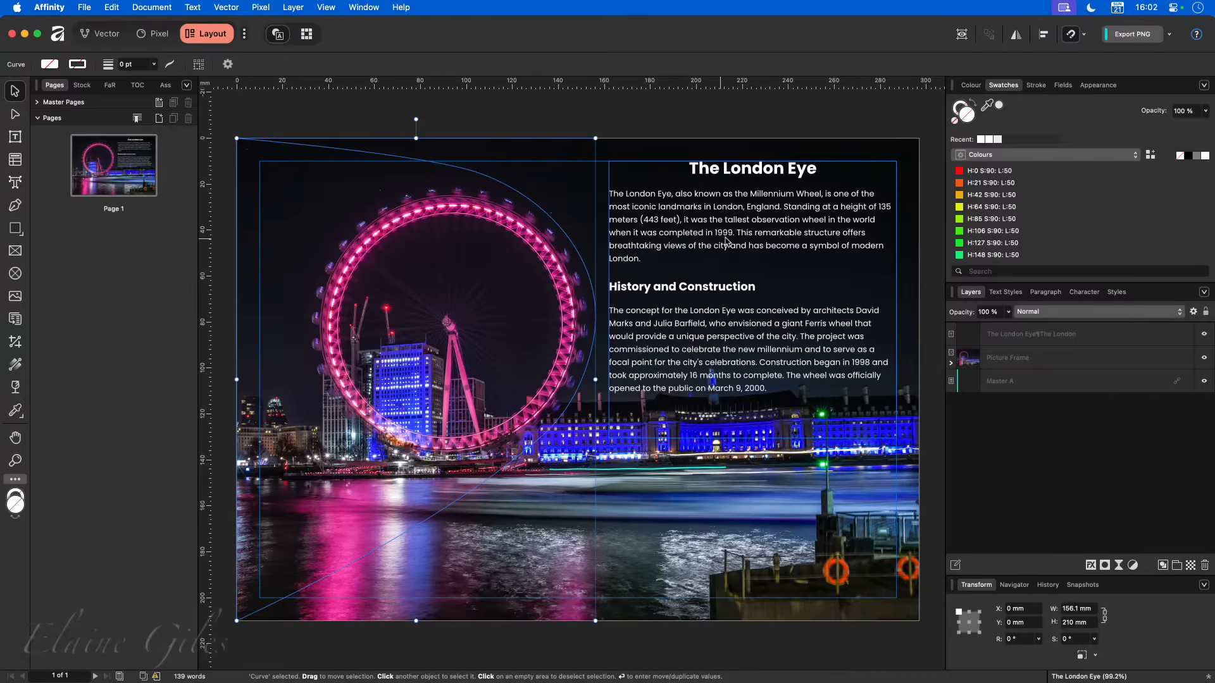
- Leave the wrap outline, check the text frame and the full-page picture frame by selecting each in turn, and clear the selection
left_click(715, 283)
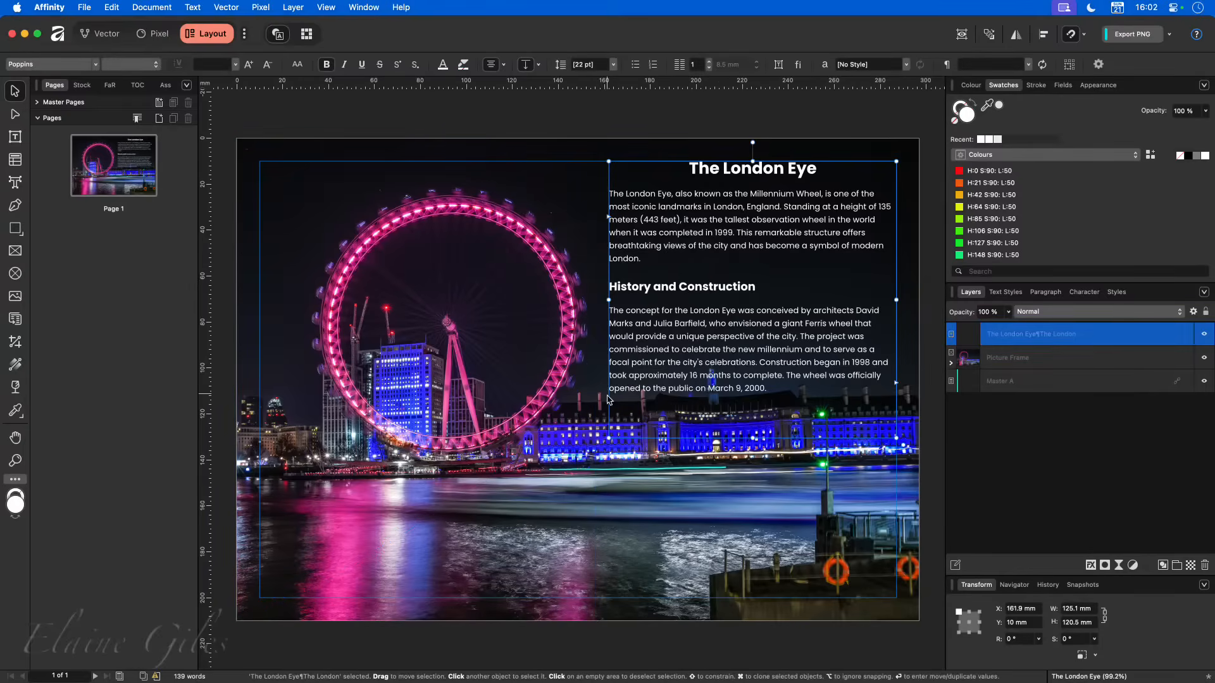
left_click(432, 516)
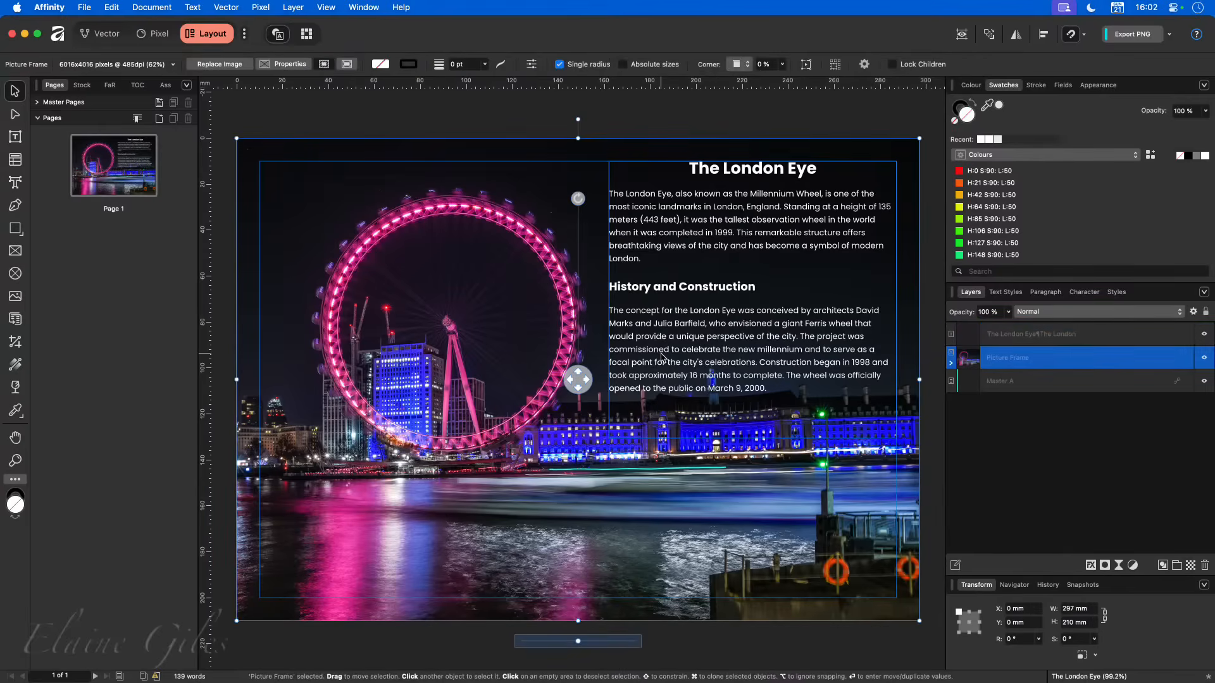
left_click(662, 357)
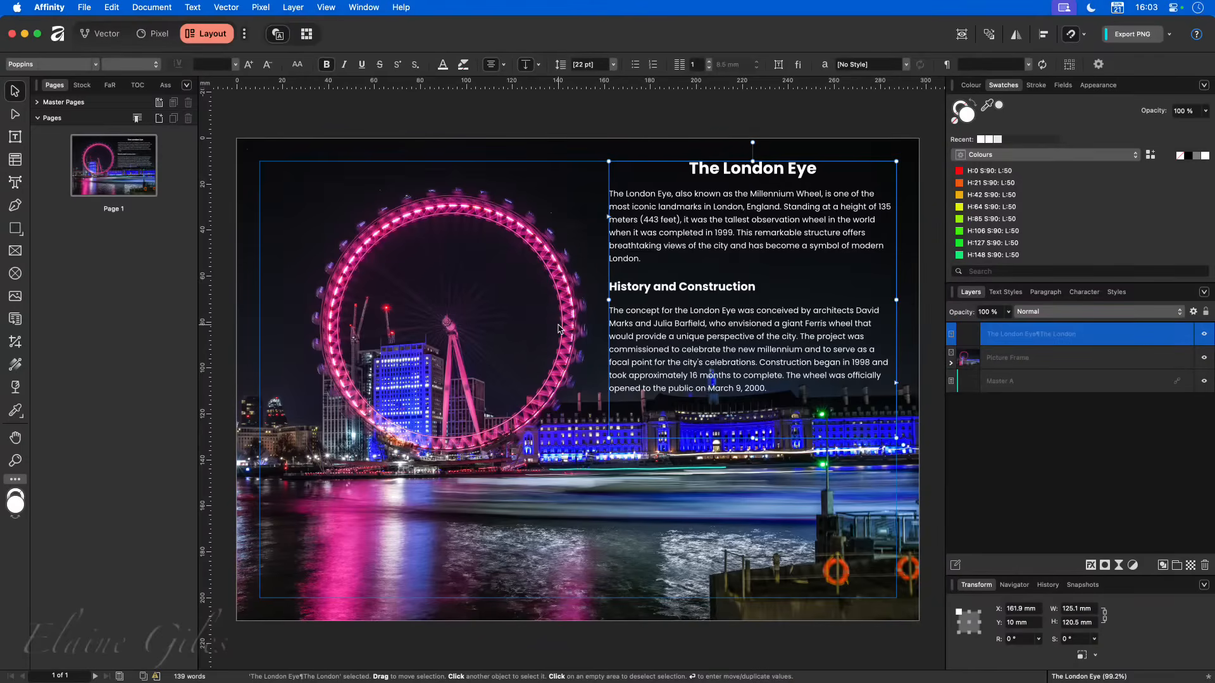
left_click(532, 475)
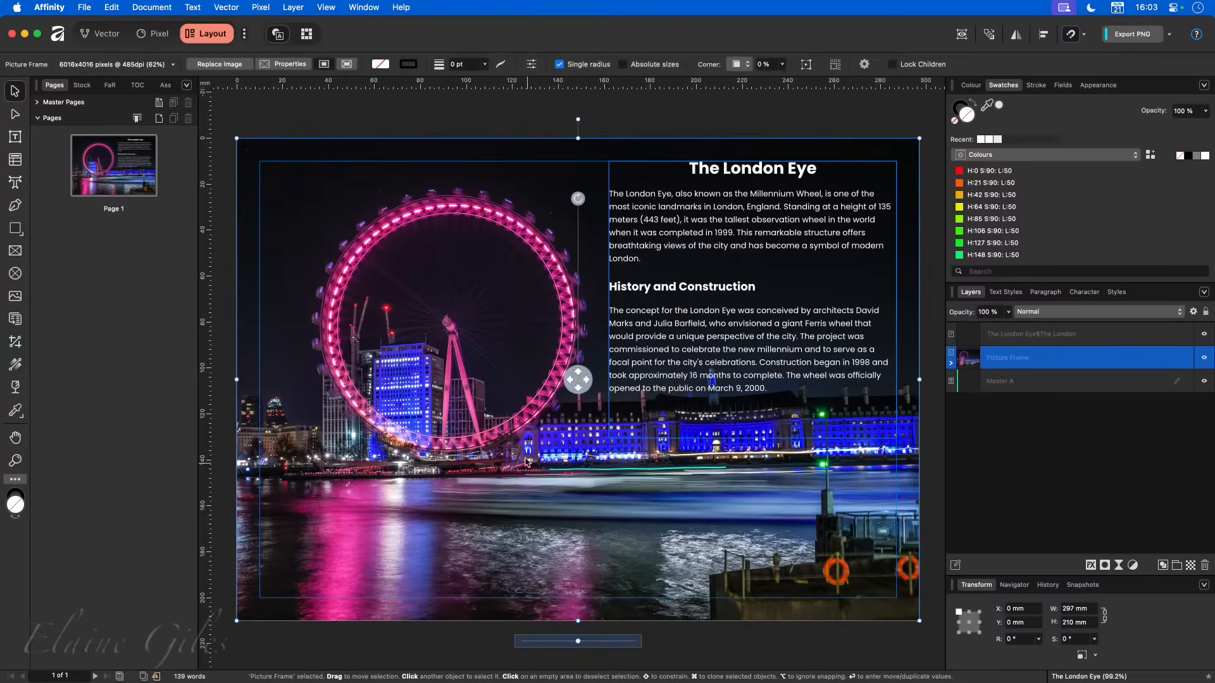
left_click(460, 119)
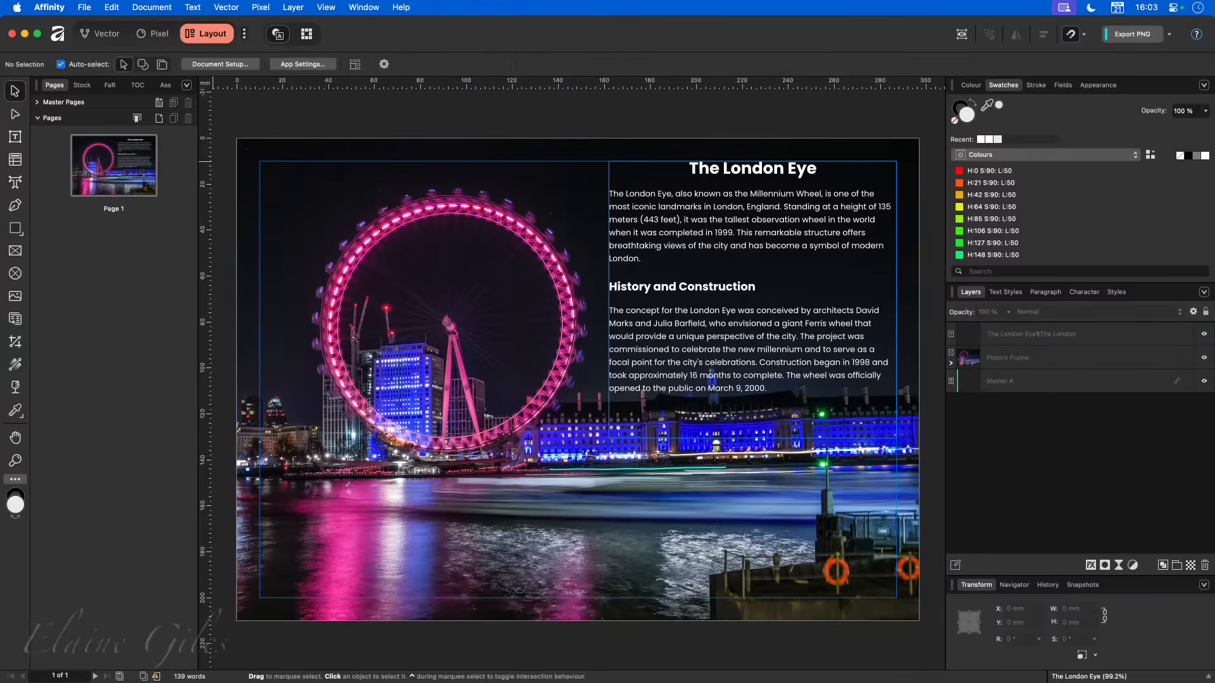
- Compare the Text Wrap settings of the text frame and the picture frame, and close the wrap settings
left_click_drag(1, 497, 427, 373)
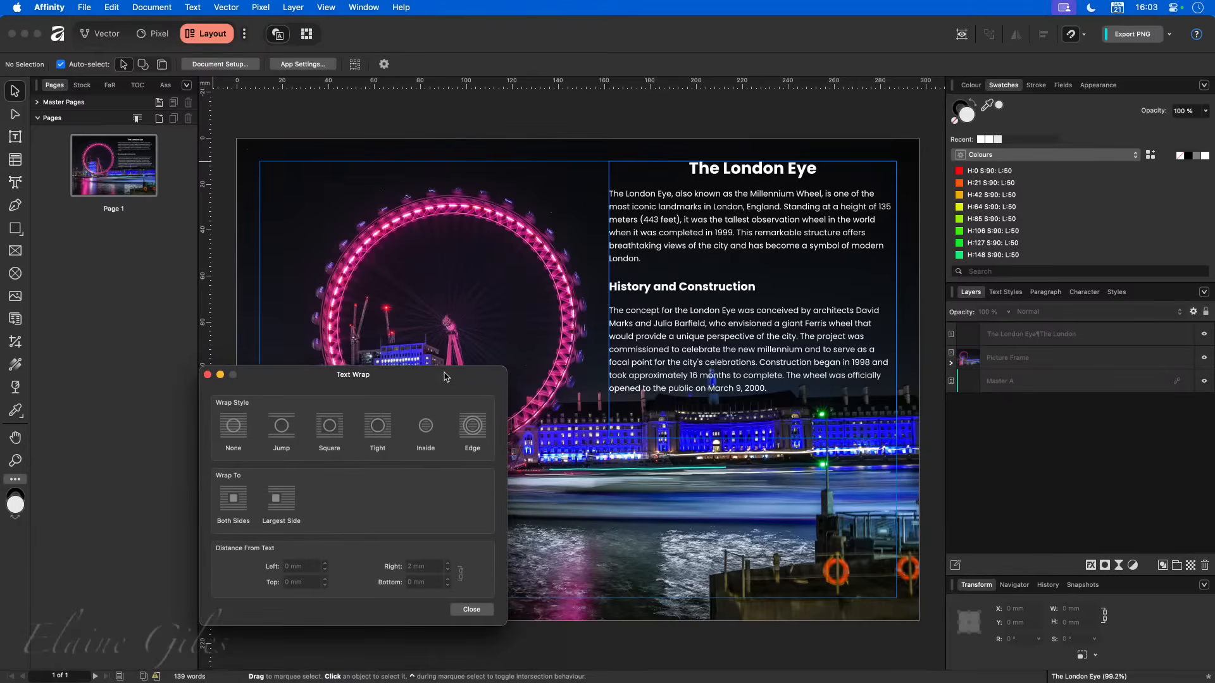
left_click_drag(446, 377, 321, 332)
left_click(747, 278)
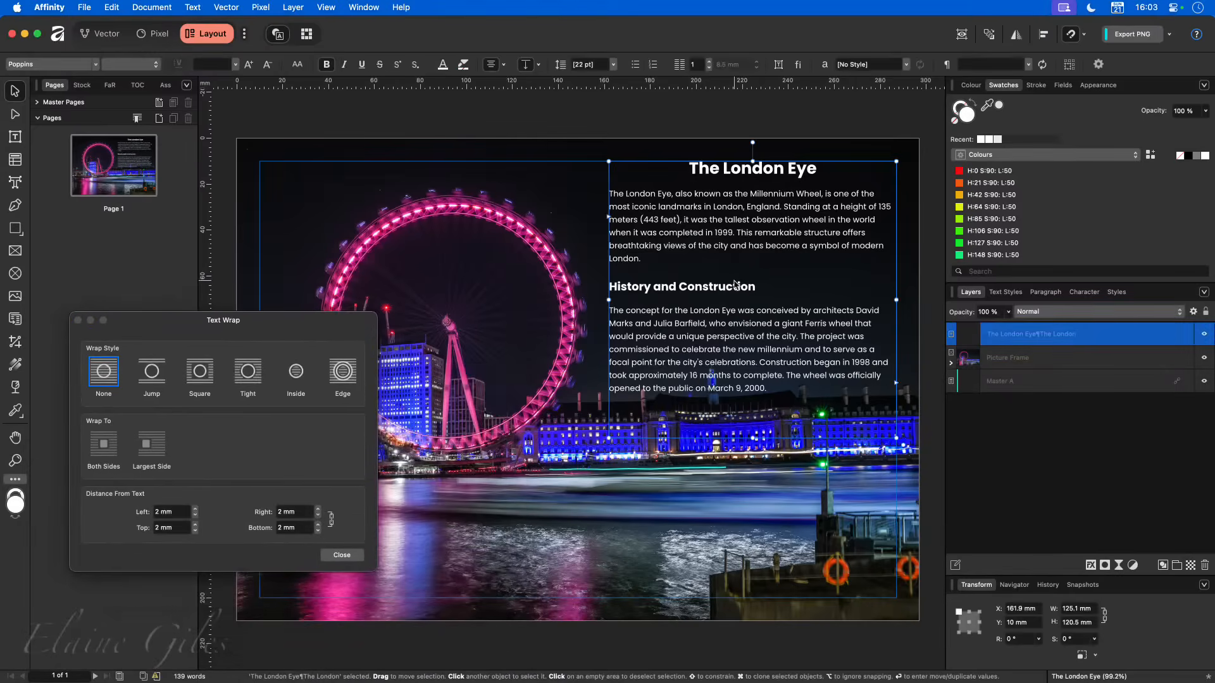
left_click(514, 147)
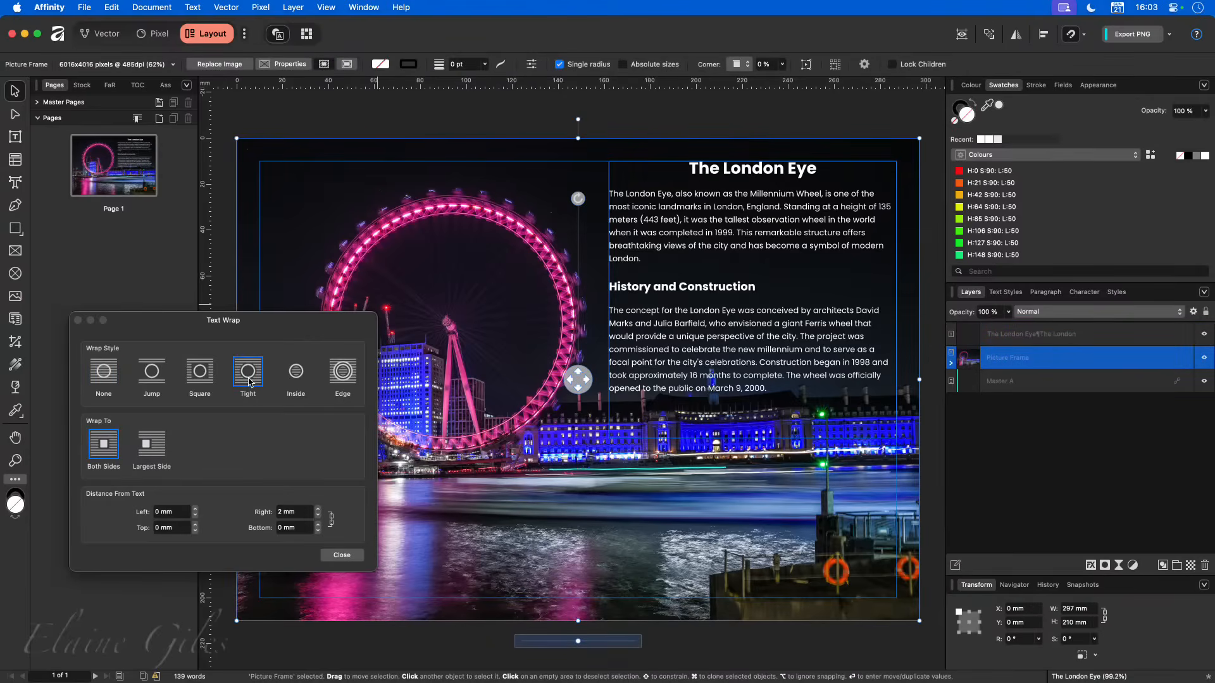
left_click(277, 321)
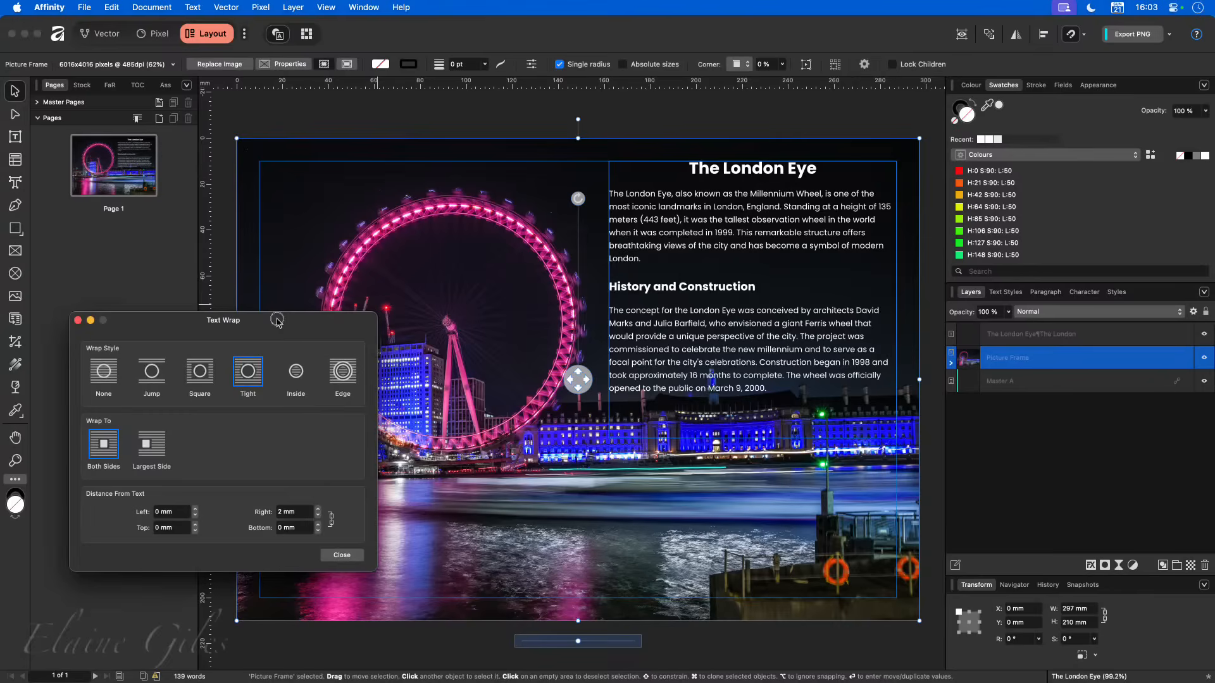
left_click_drag(277, 320, 277, 321)
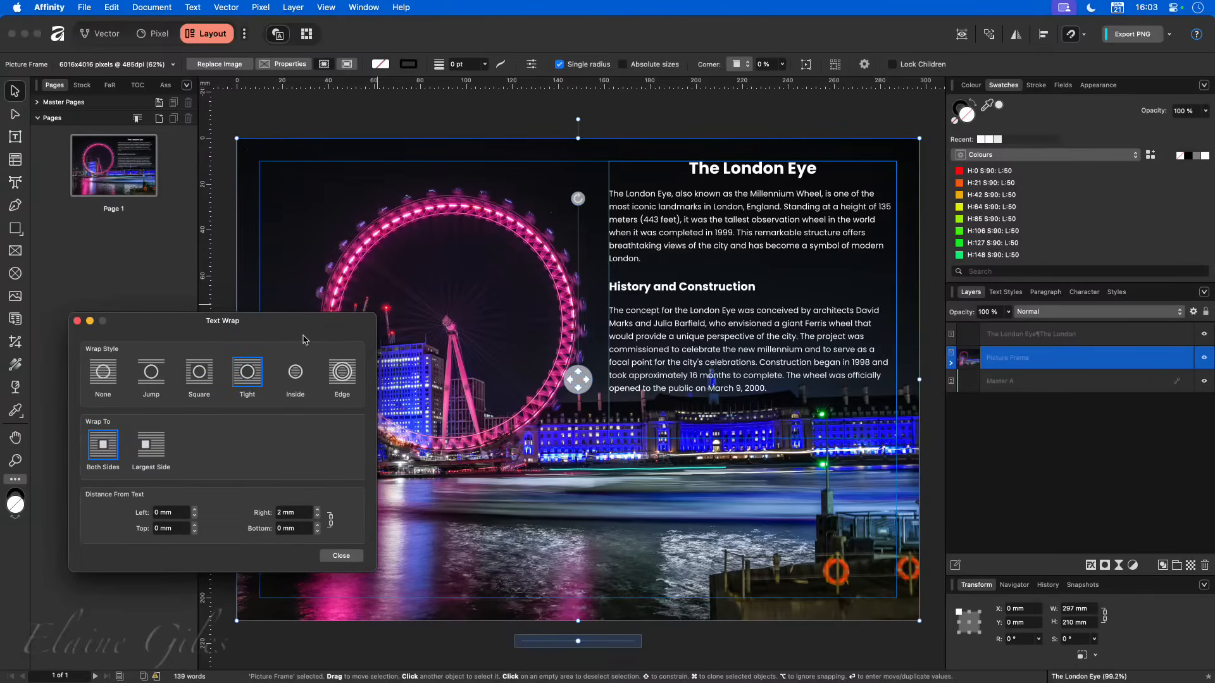
left_click(77, 321)
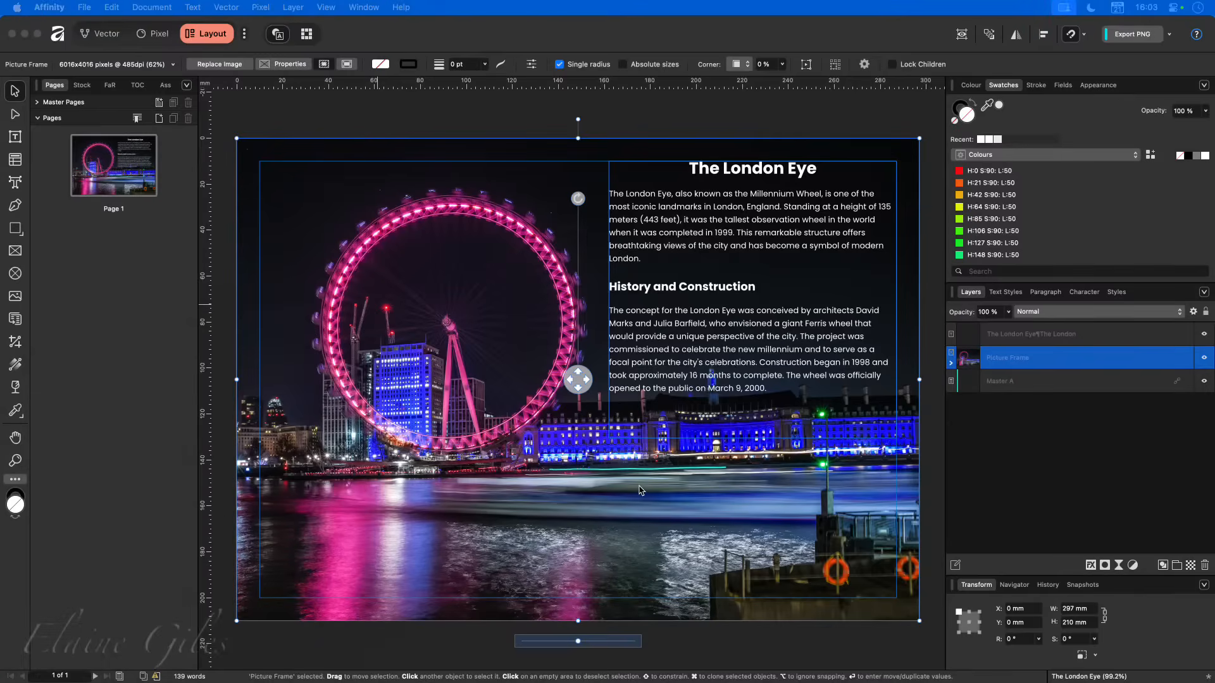
- Extend the text frame's left edge over the wheel to about X 108.4 mm, and toggle the text layer off and on to compare
left_click(695, 345)
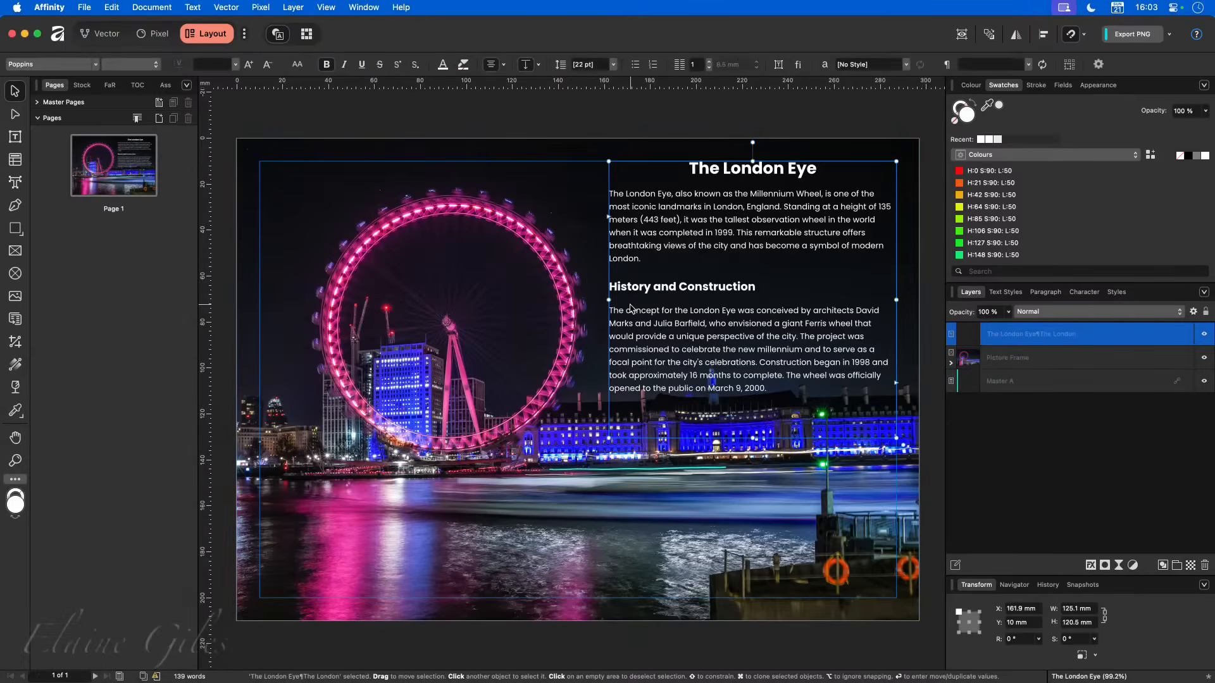
left_click_drag(609, 299, 486, 301)
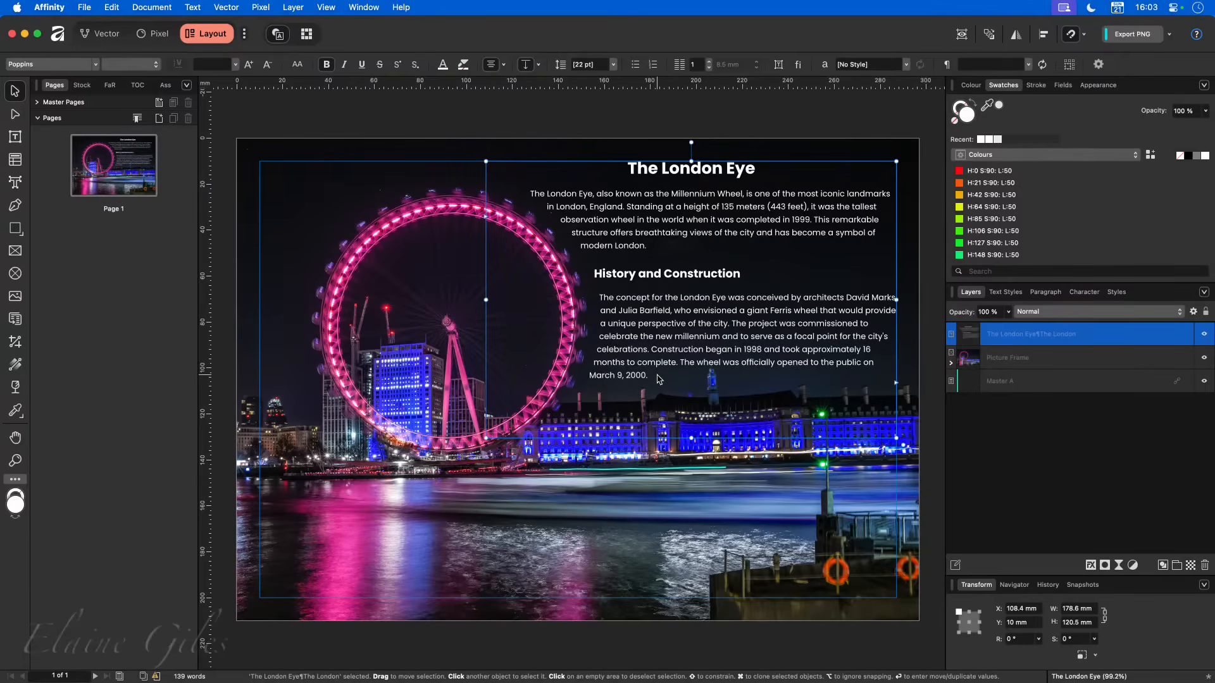
left_click(887, 647)
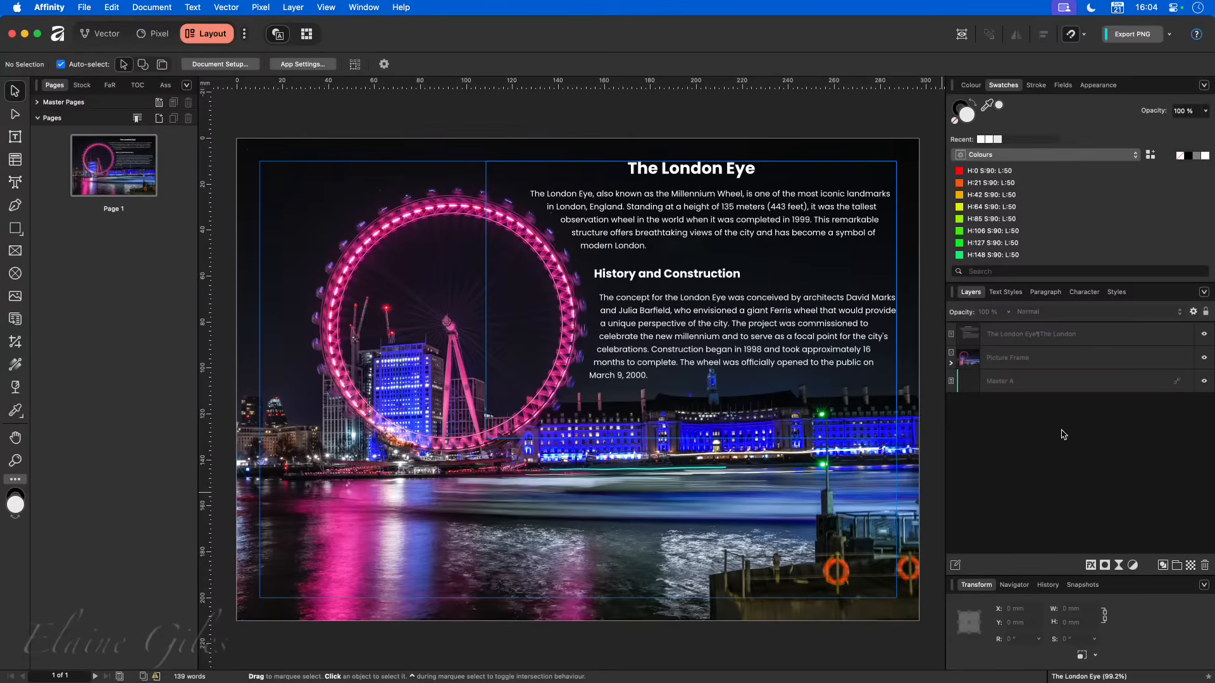
left_click(1203, 335)
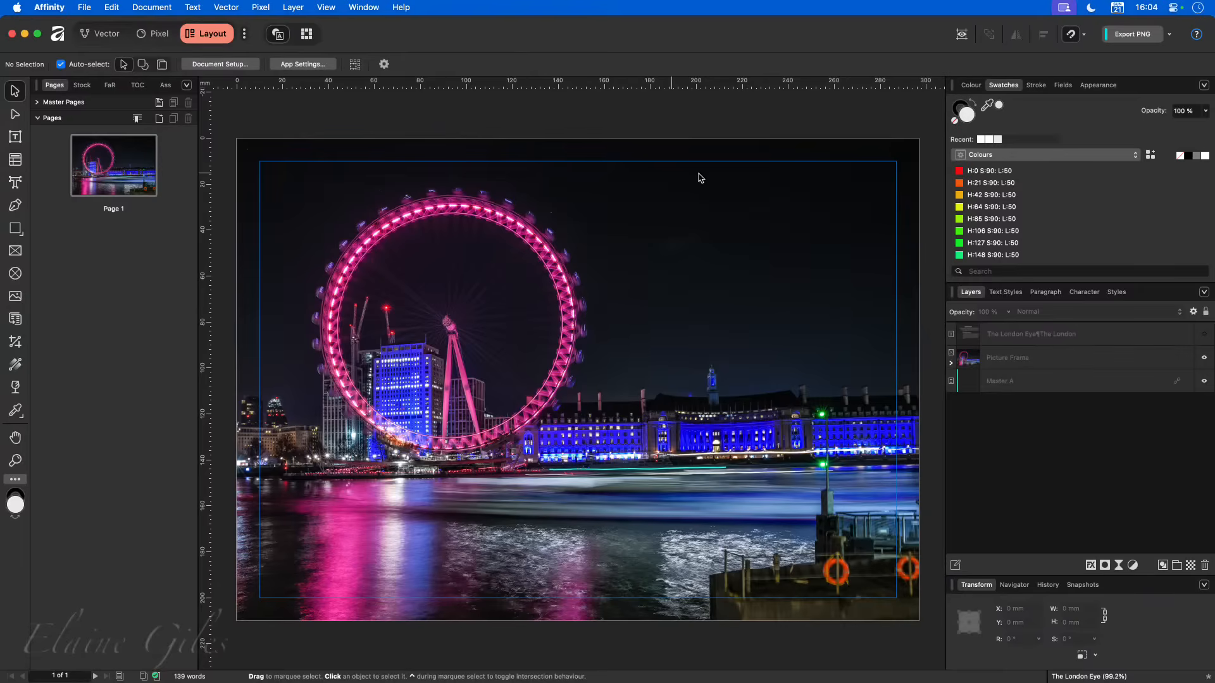
left_click(1205, 335)
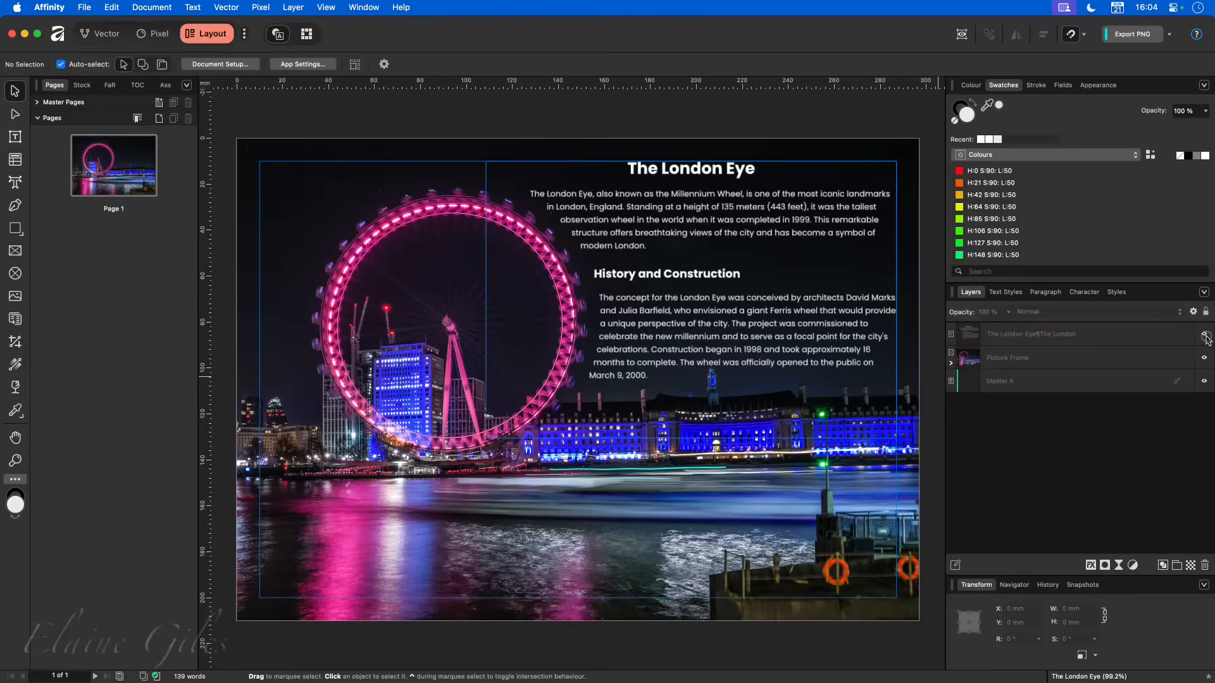
- Extend the text frame's left edge further to about X 89 mm, 198 mm wide, and close the London Eye document
left_click(625, 300)
left_click_drag(488, 303, 441, 325)
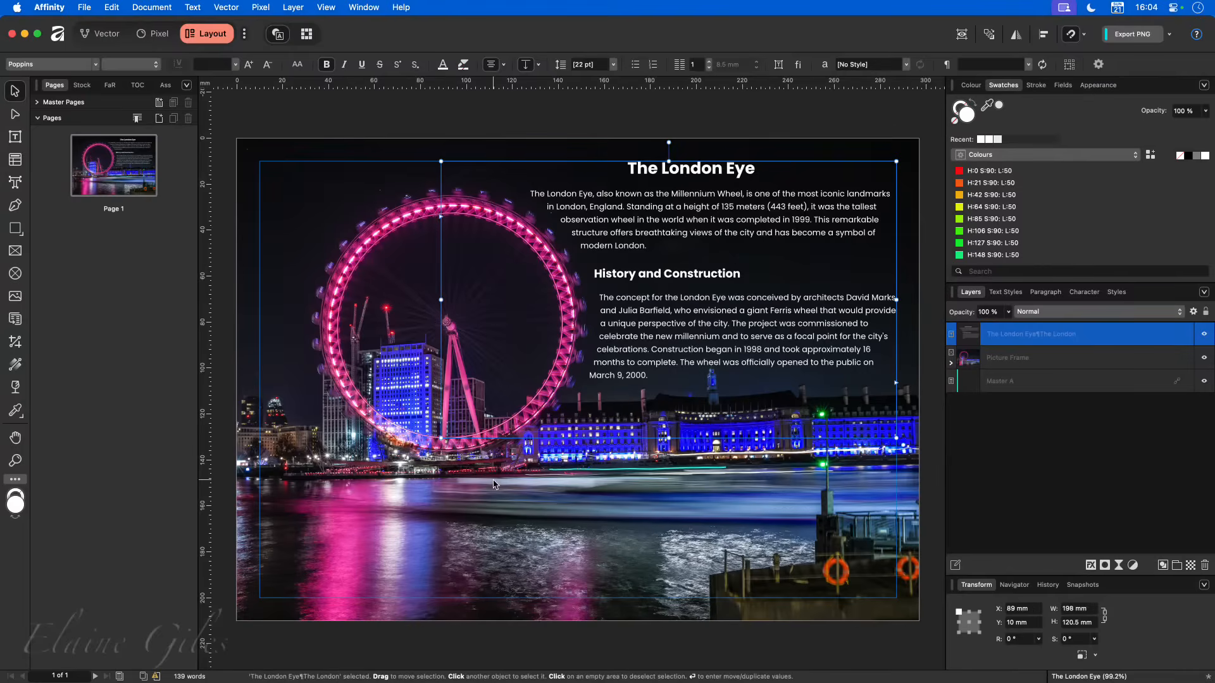
left_click(447, 648)
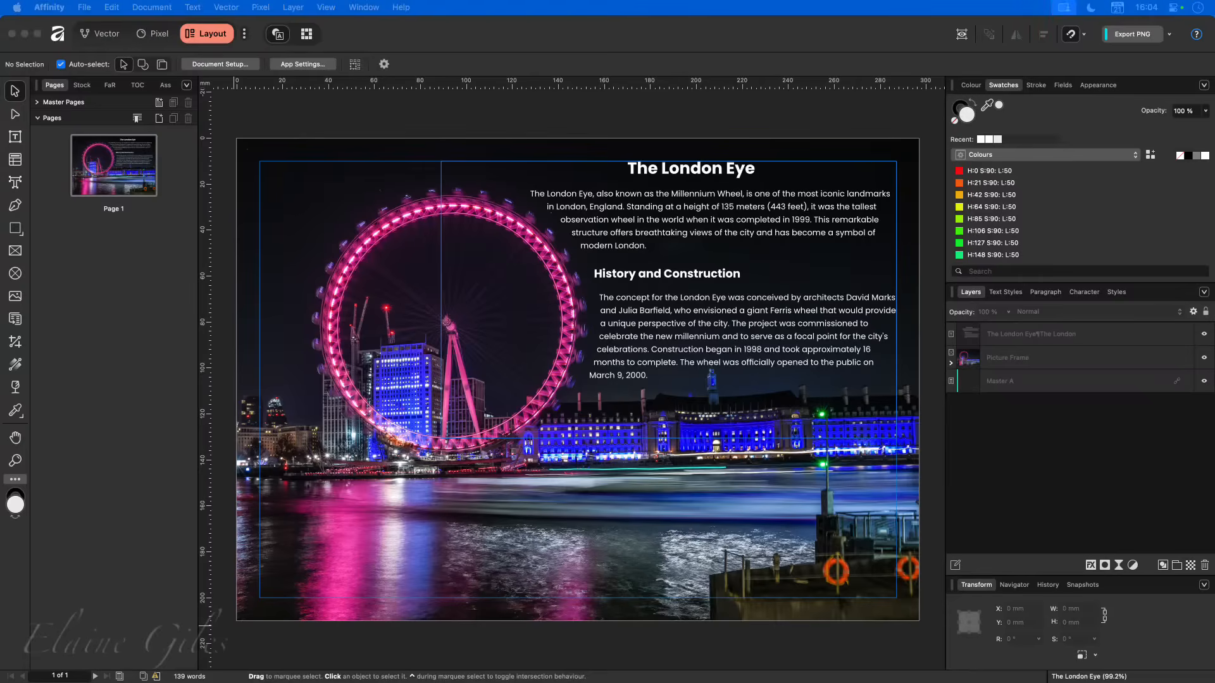
left_click(428, 131)
key("super+w")
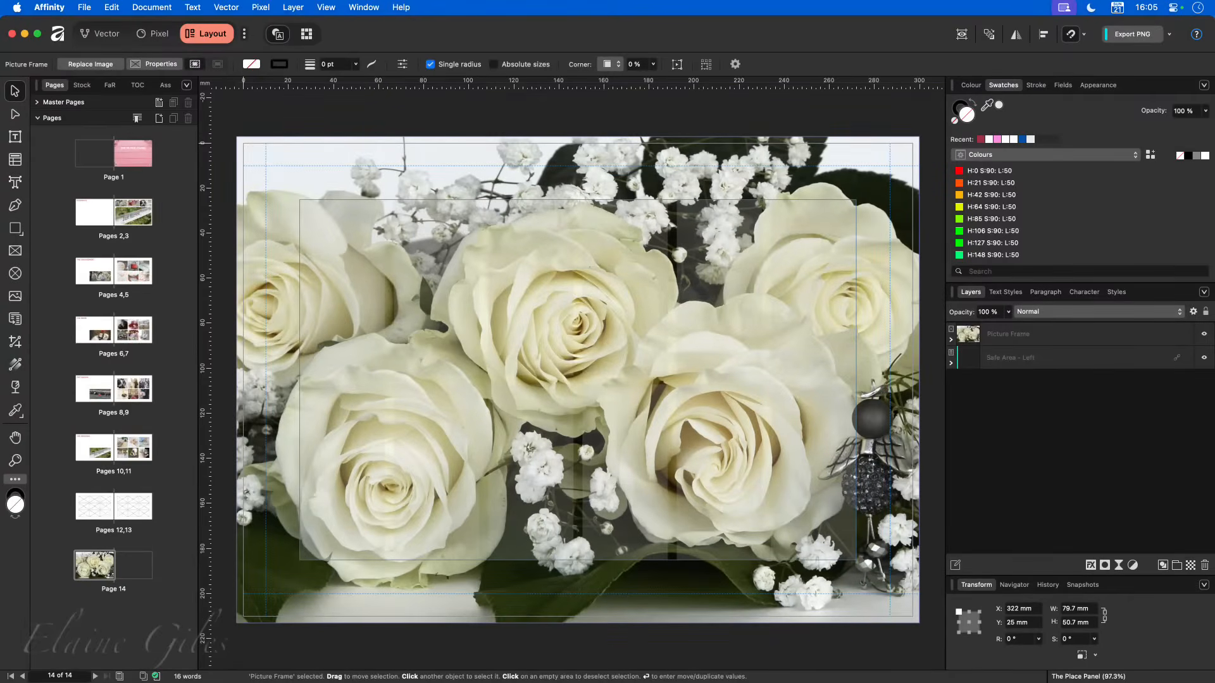
- Look through the wedding book's spreads from the Contents pages 2,3 down to the empty picture frames on pages 12,13
left_click(116, 516)
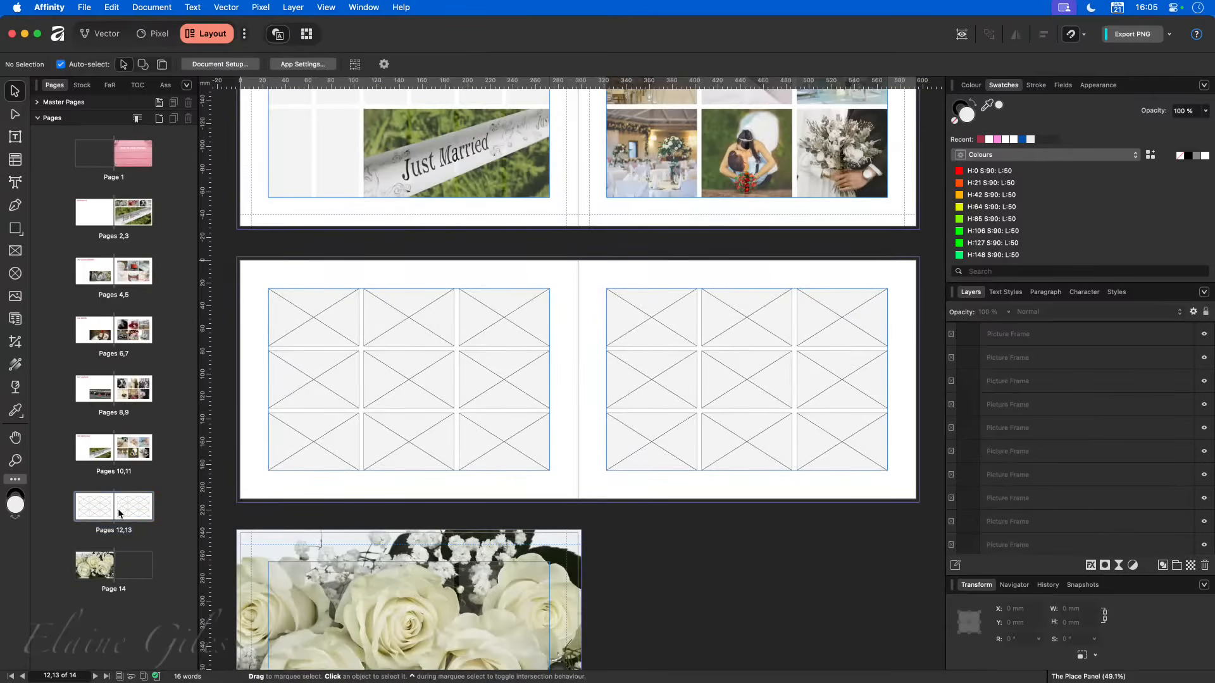
left_click(107, 220)
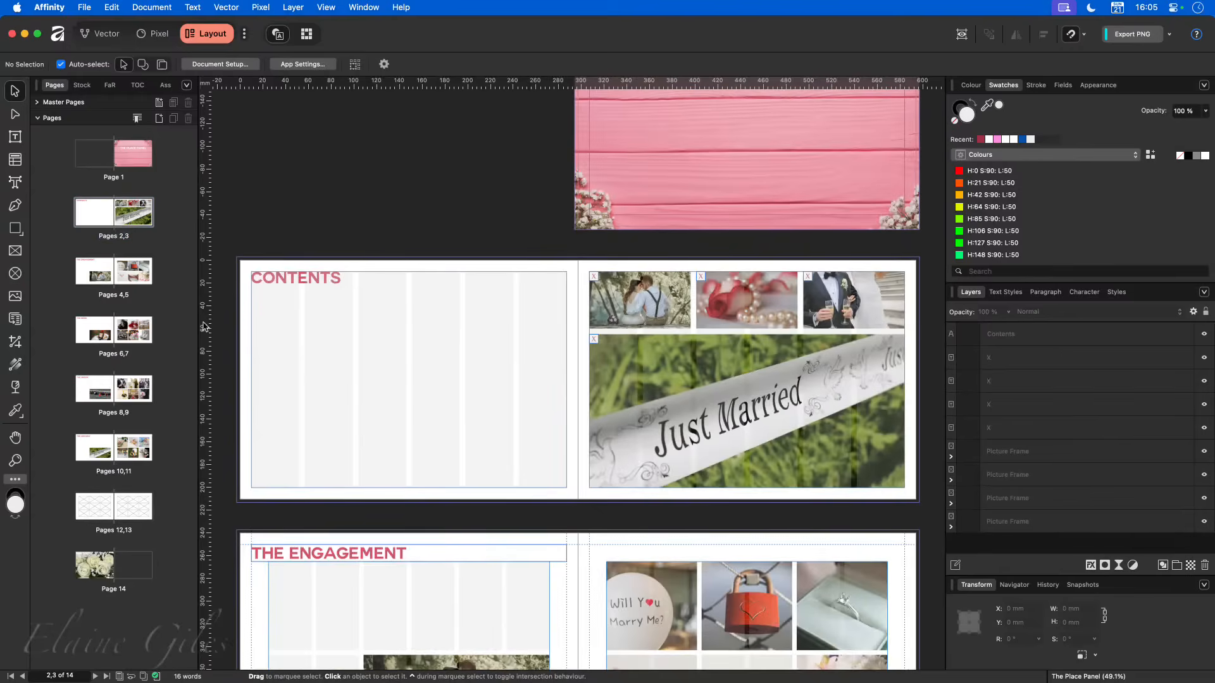
scroll(447, 426, "down", 2)
scroll(446, 429, "down", 10)
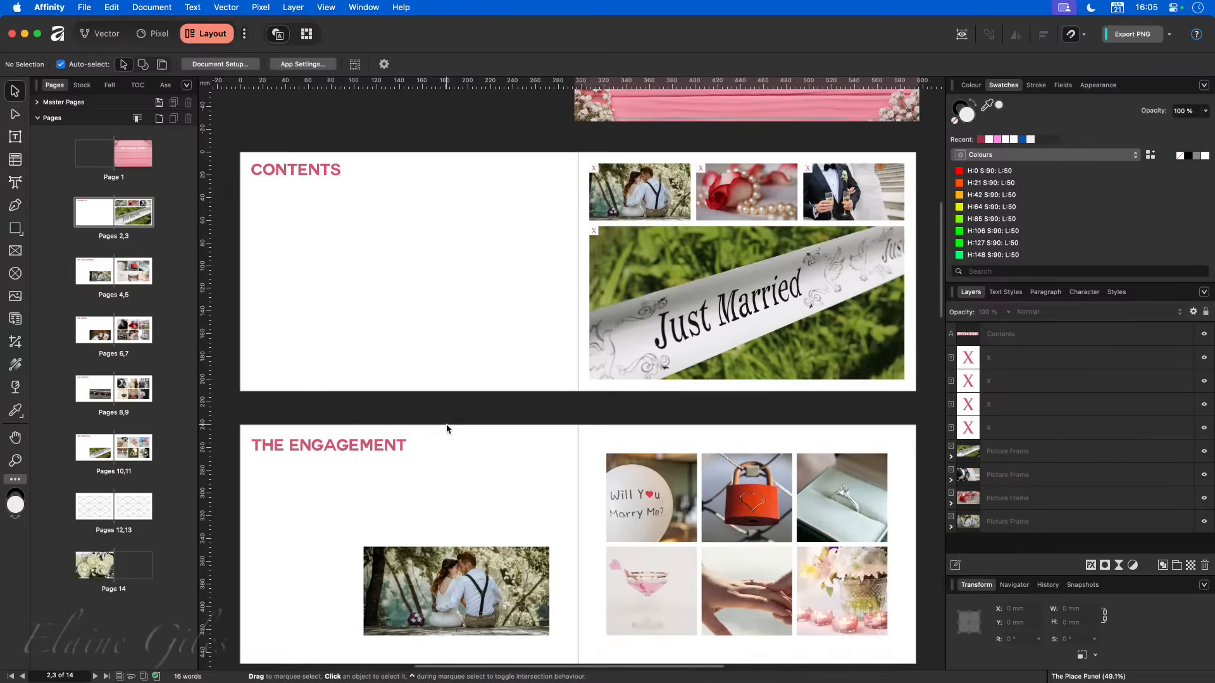
scroll(447, 429, "down", 20)
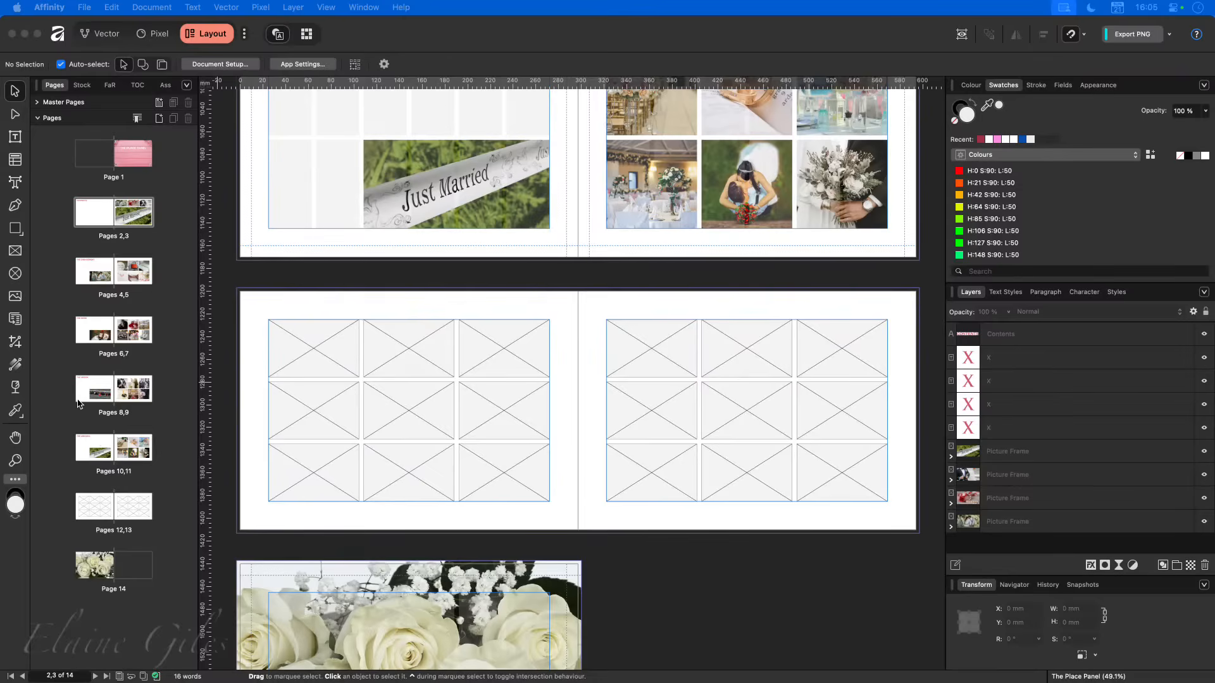
- Switch to Eagle and look through the photos in the Weddings folder
key("super+space")
type("eag")
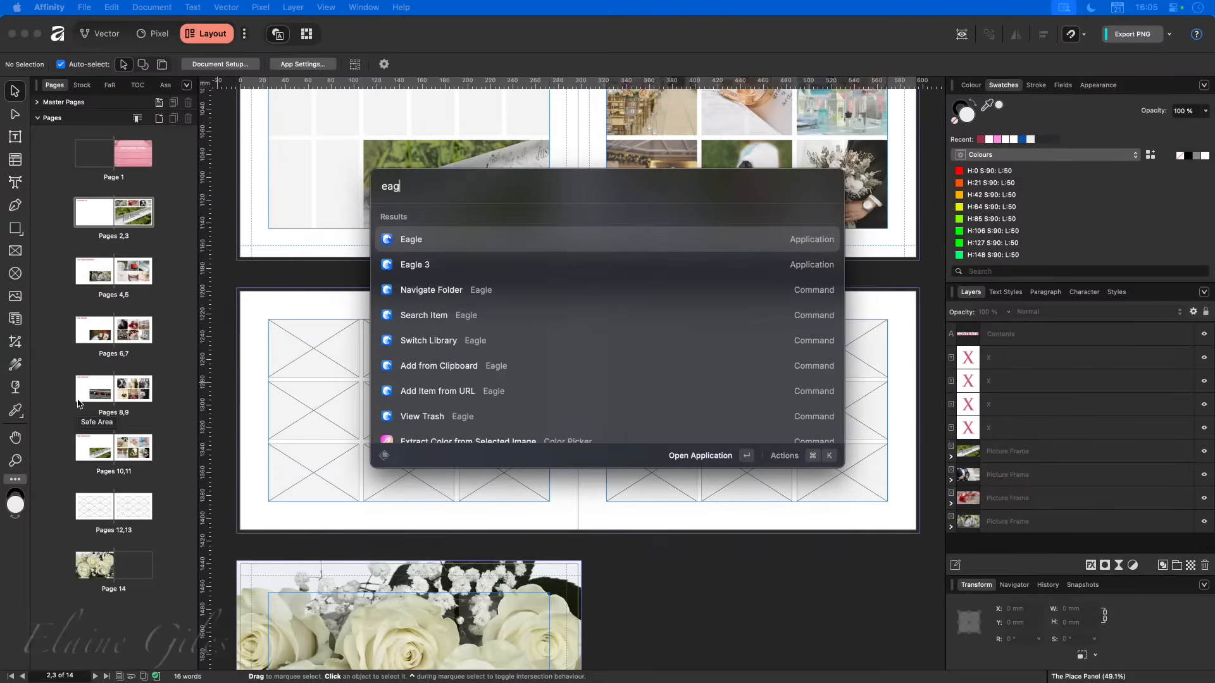
key("Return")
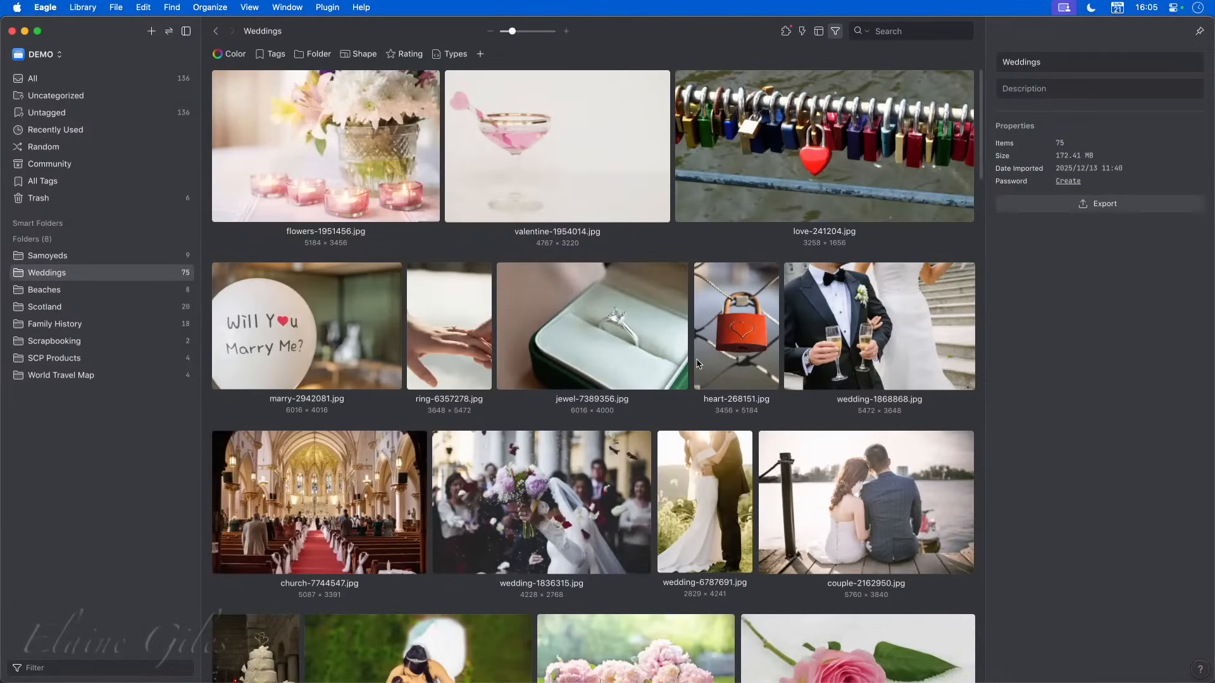
scroll(695, 340, "down", 10)
scroll(695, 340, "down", 4)
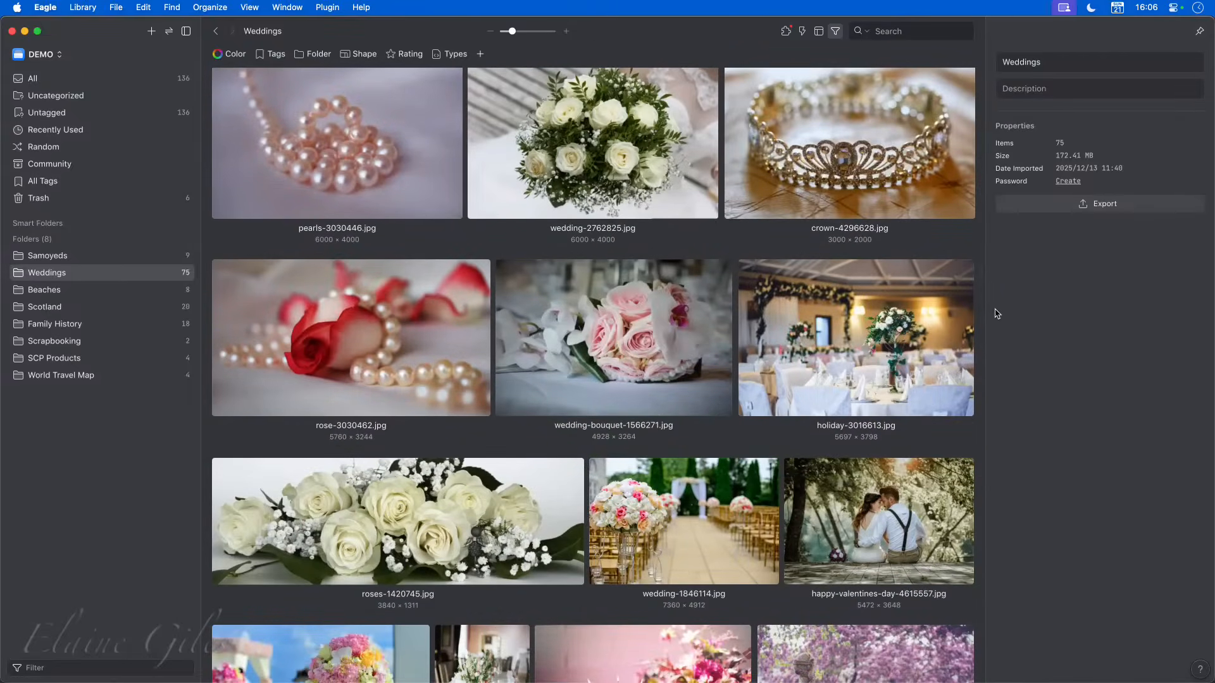
scroll(673, 352, "down", 4)
scroll(672, 351, "down", 4)
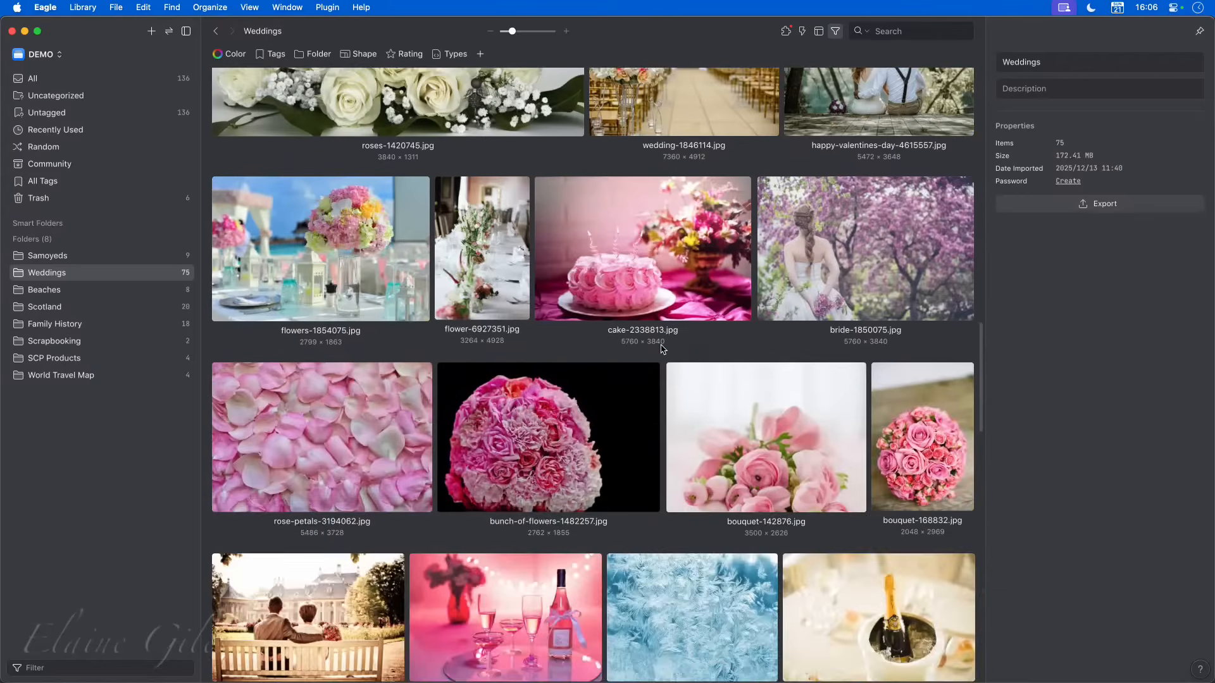
scroll(660, 346, "down", 2)
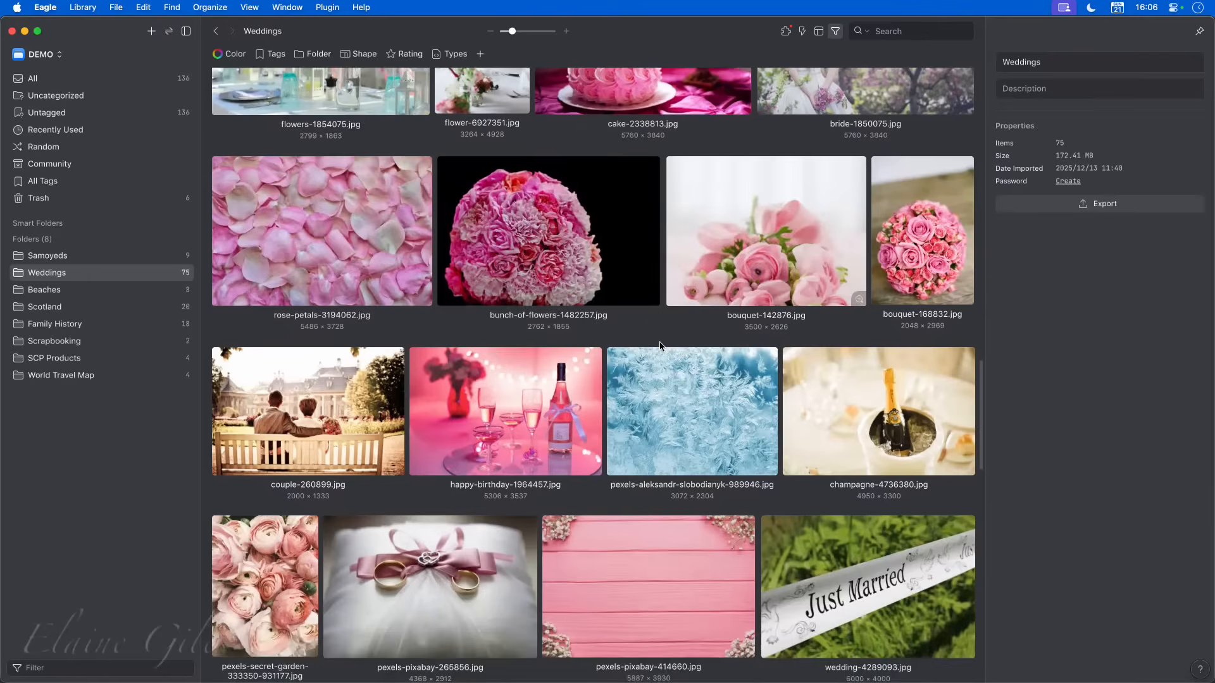
scroll(677, 358, "down", 2)
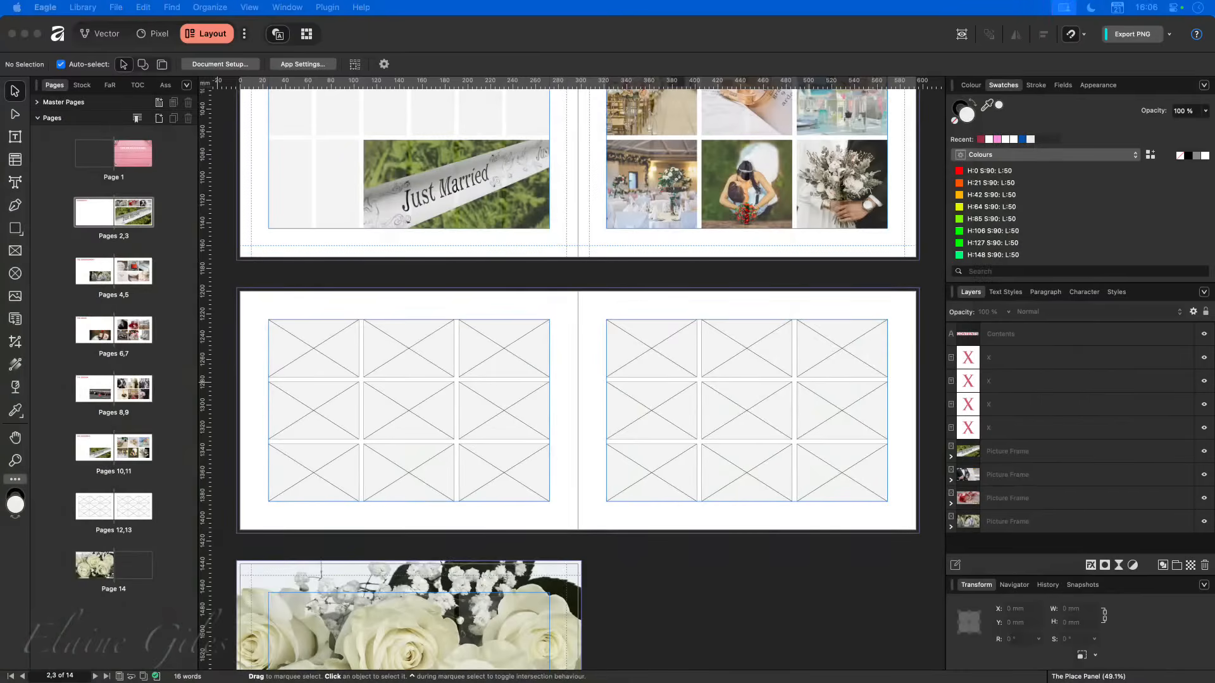
- Place a bridal bouquet photo from Eagle into the middle frame of page 12's first row
left_click_drag(152, 507, 413, 347)
scroll(413, 347, "down", 1)
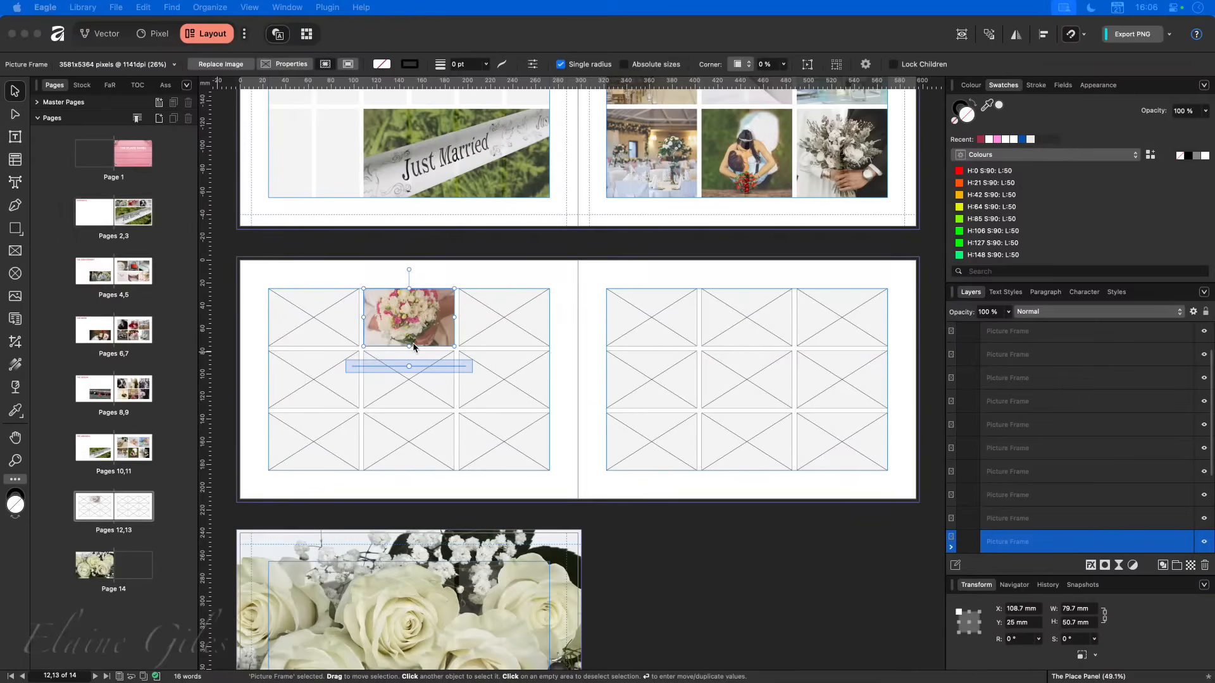
left_click(413, 315)
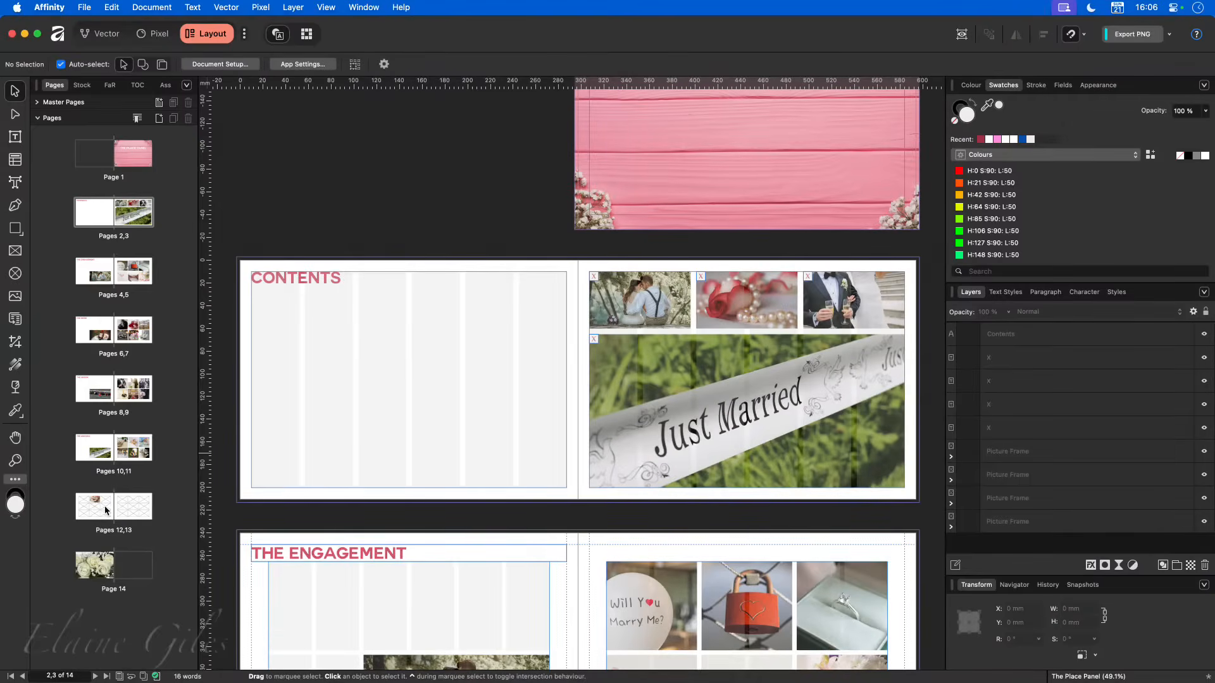
- Remove the bouquet photo from the middle frame of page 12's first row, leaving the frame in place, and deselect it
left_click(106, 510)
left_click(429, 315)
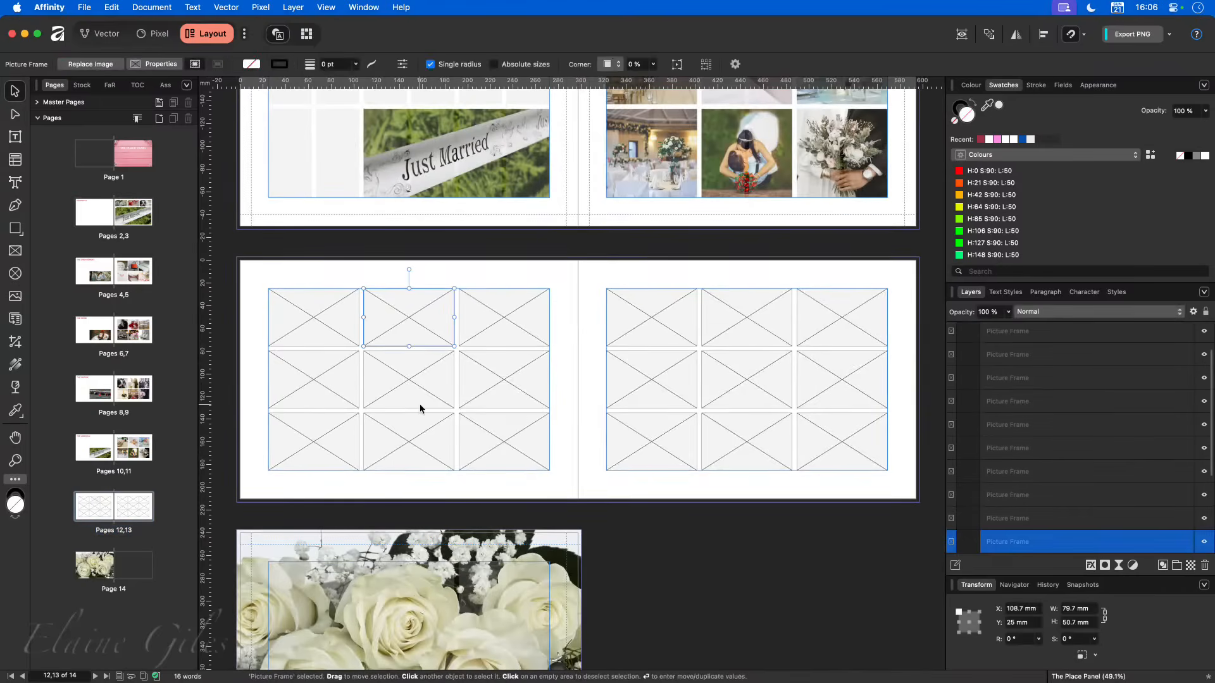
left_click(348, 269)
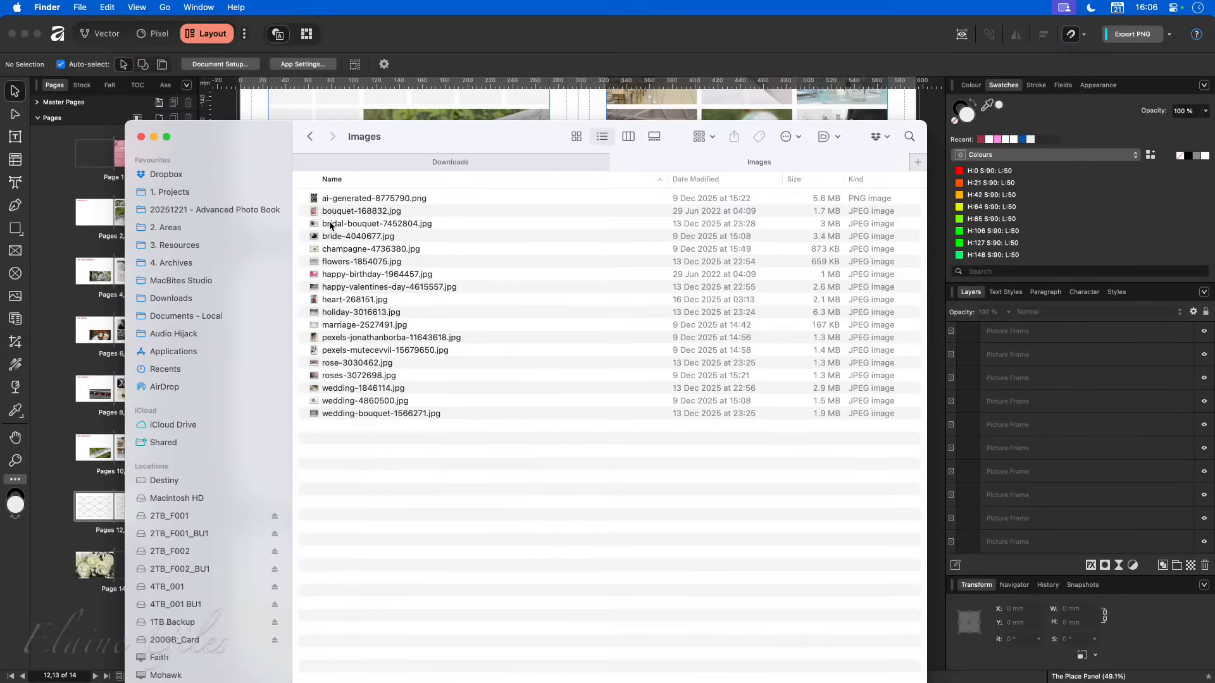
- Preview the wedding photos in the Images folder one by one from wedding-bouquet-1566271.jpg upward, then close the folder window
left_click_drag(440, 203, 452, 438)
left_click(451, 439)
key("Up")
key("space")
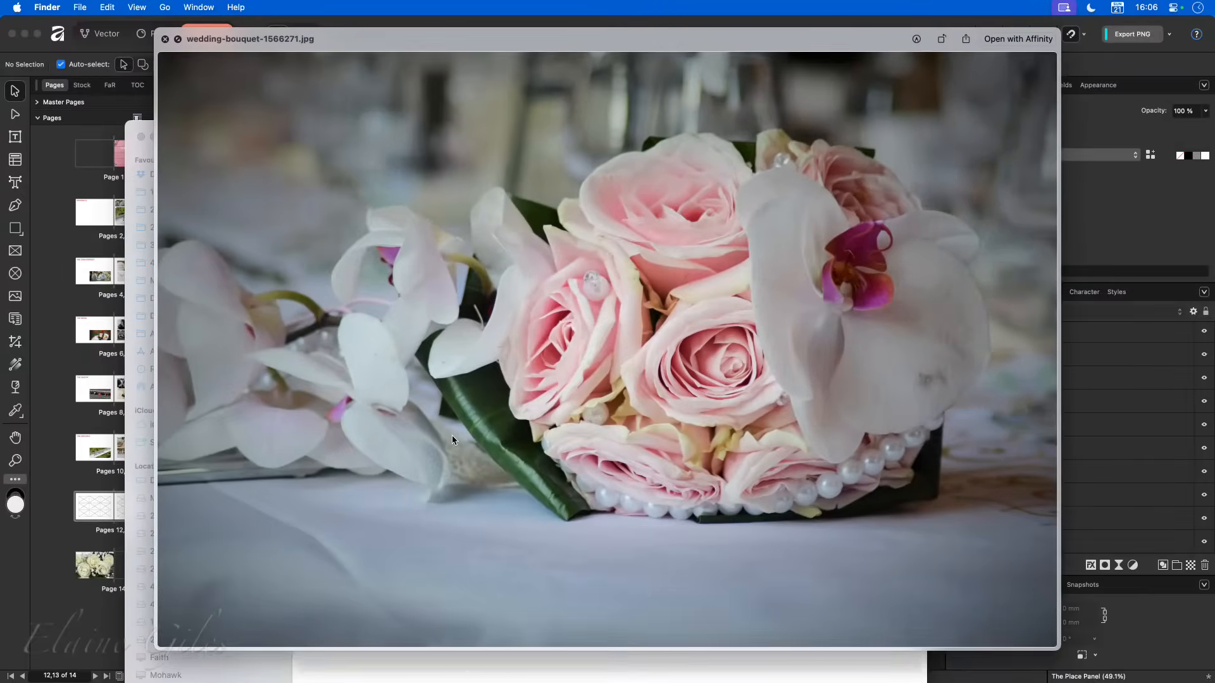
key("Up")
key("Up")
key("Up")
key("Up")
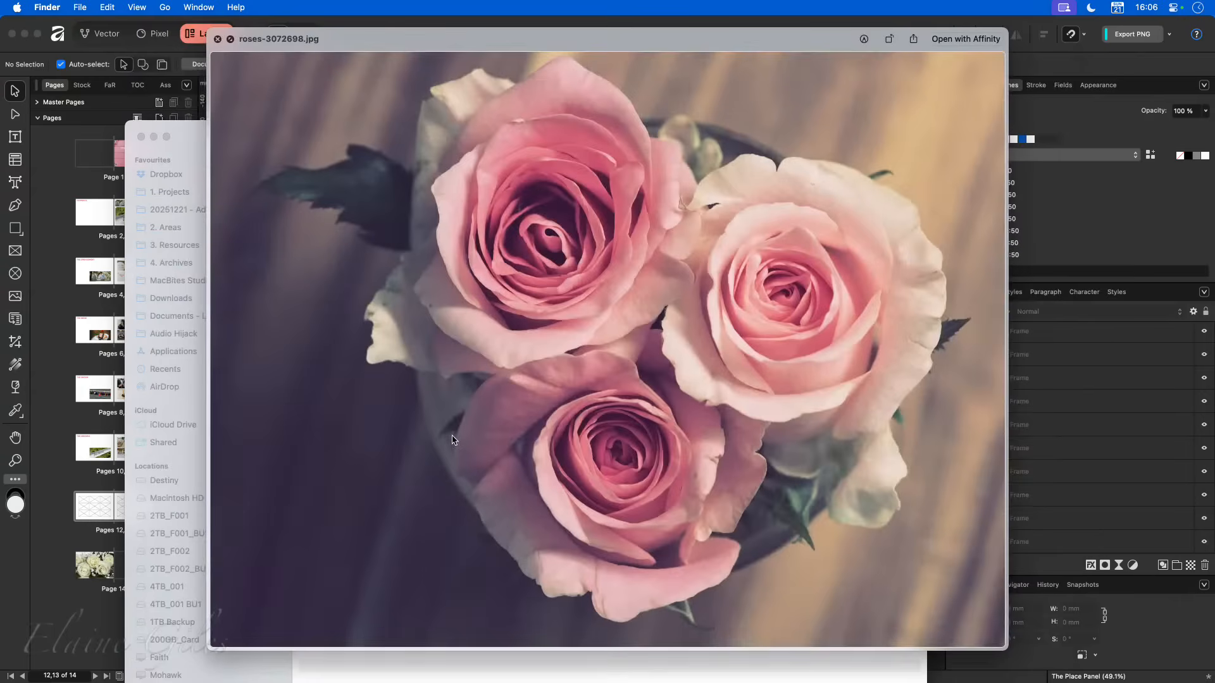
key("Up")
key("Up")
key("Up")
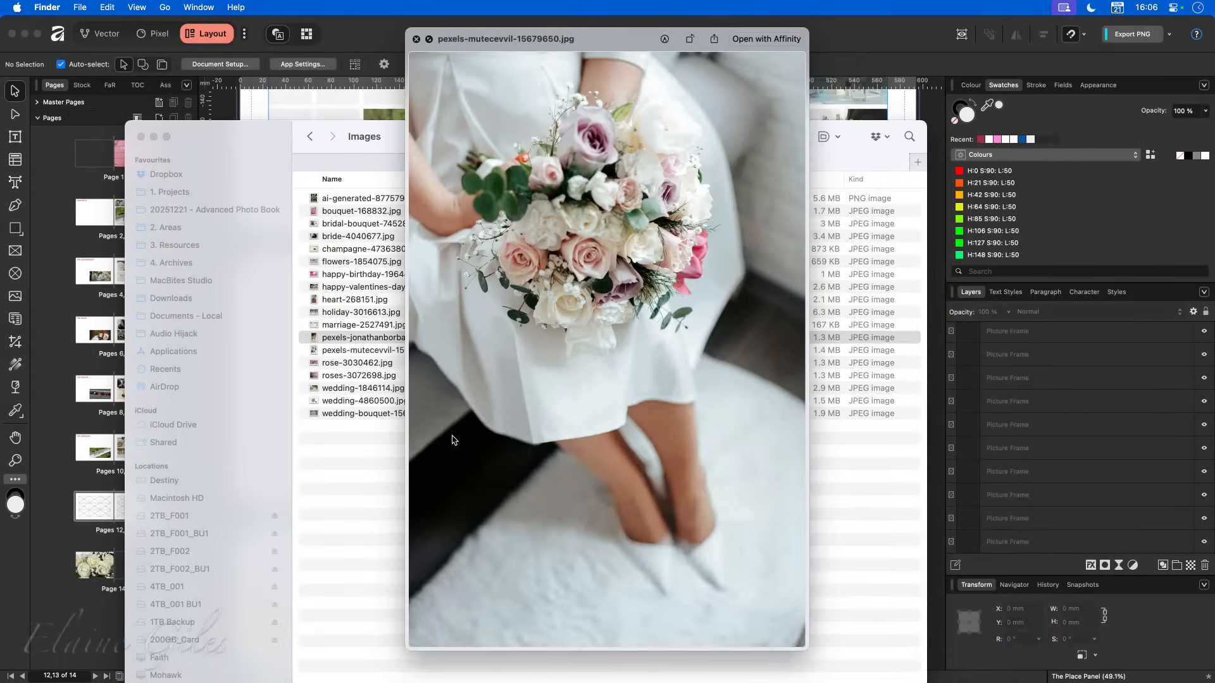
key("Up")
key("Up")
key("Up")
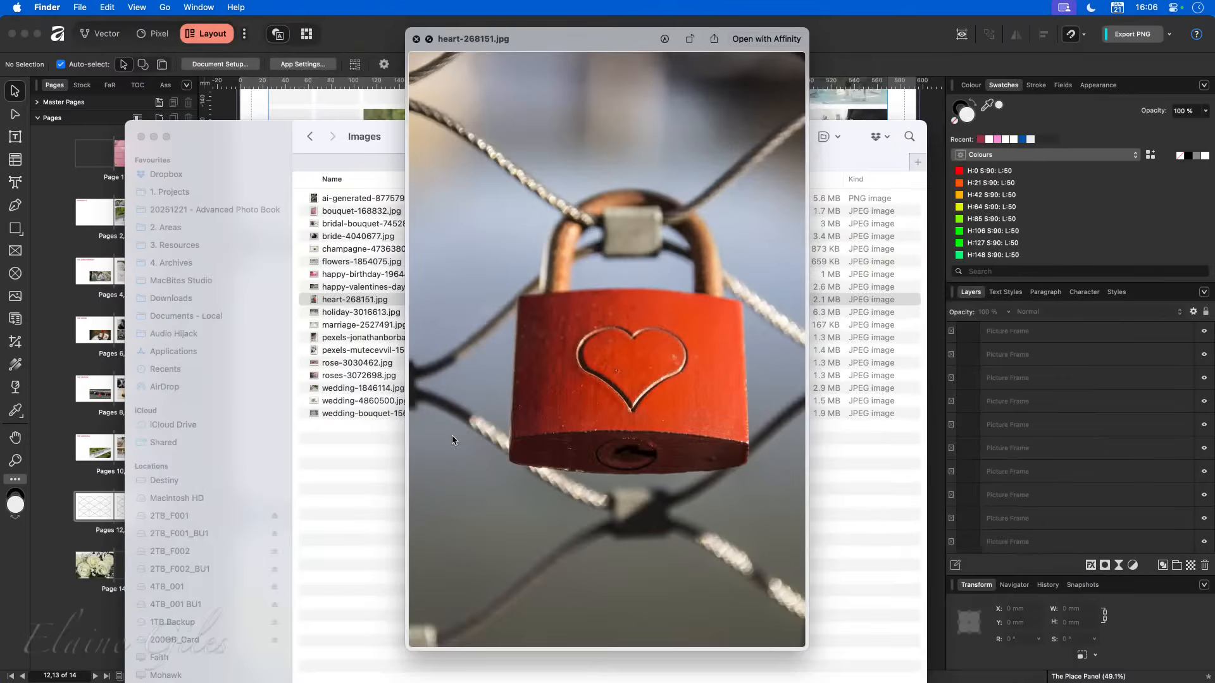
key("space")
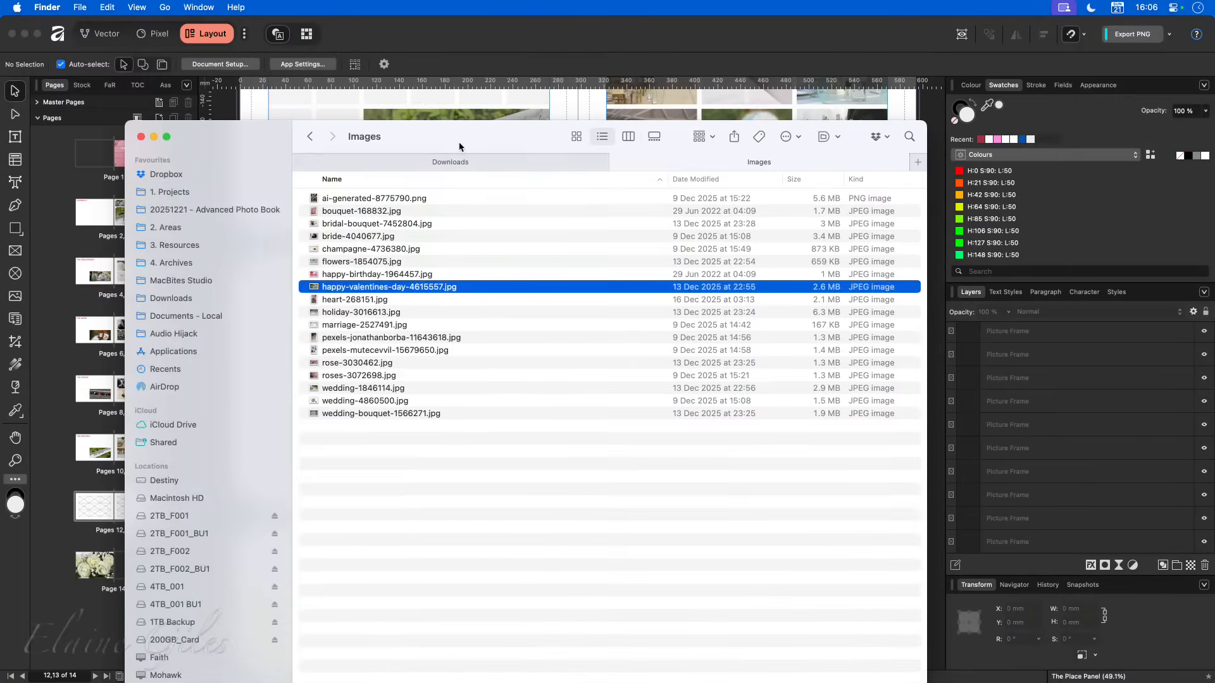
key("super+w")
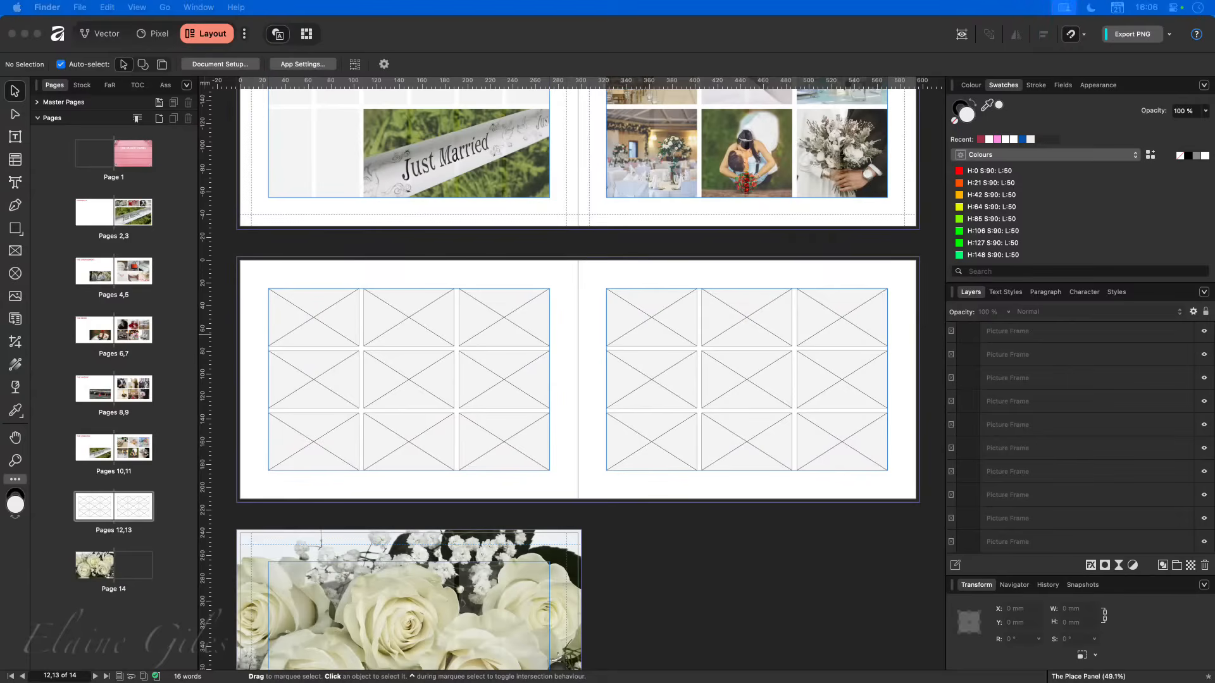
- Start placing images in Affinity and browse to the Images folder inside 07 - The Place Panel, previewing a few photos
left_click(443, 19)
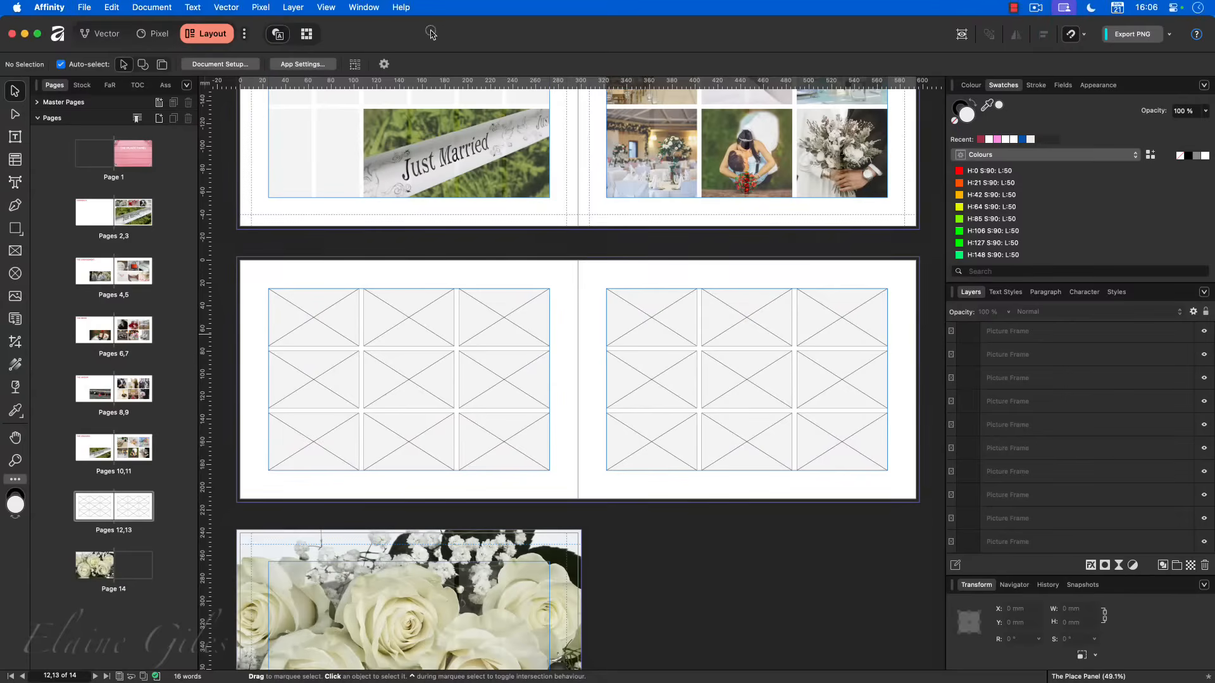
left_click(83, 7)
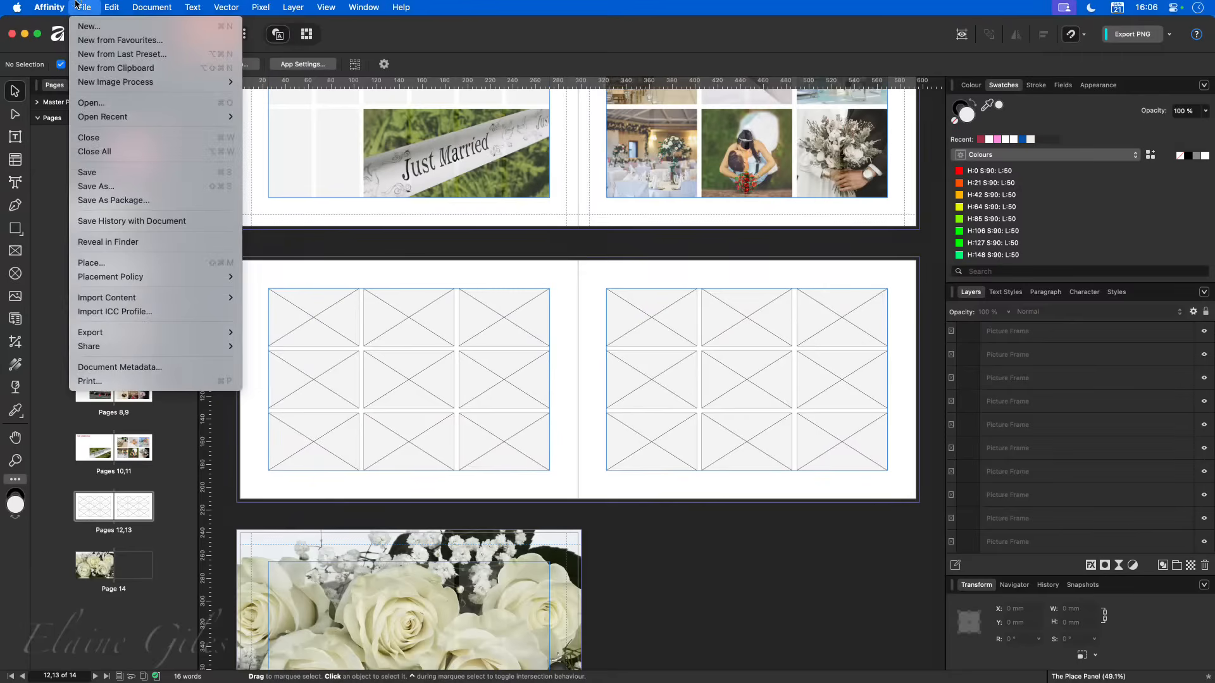
left_click(119, 261)
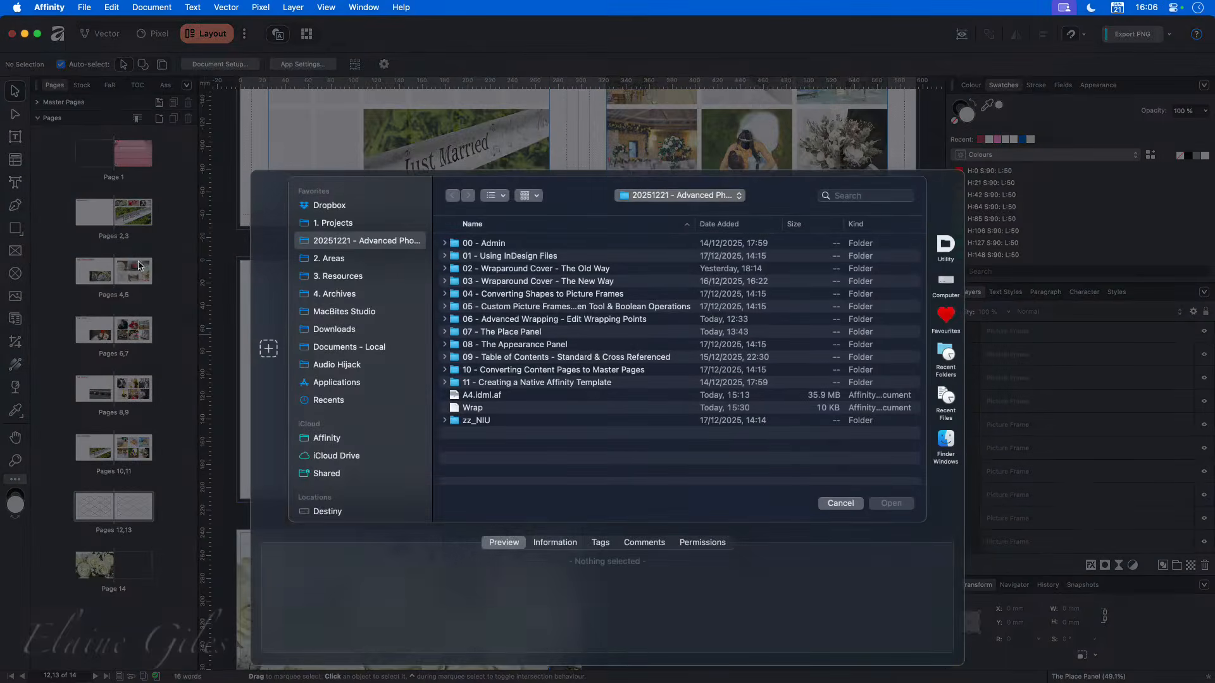
left_click(515, 332)
double_click(516, 333)
left_click(481, 244)
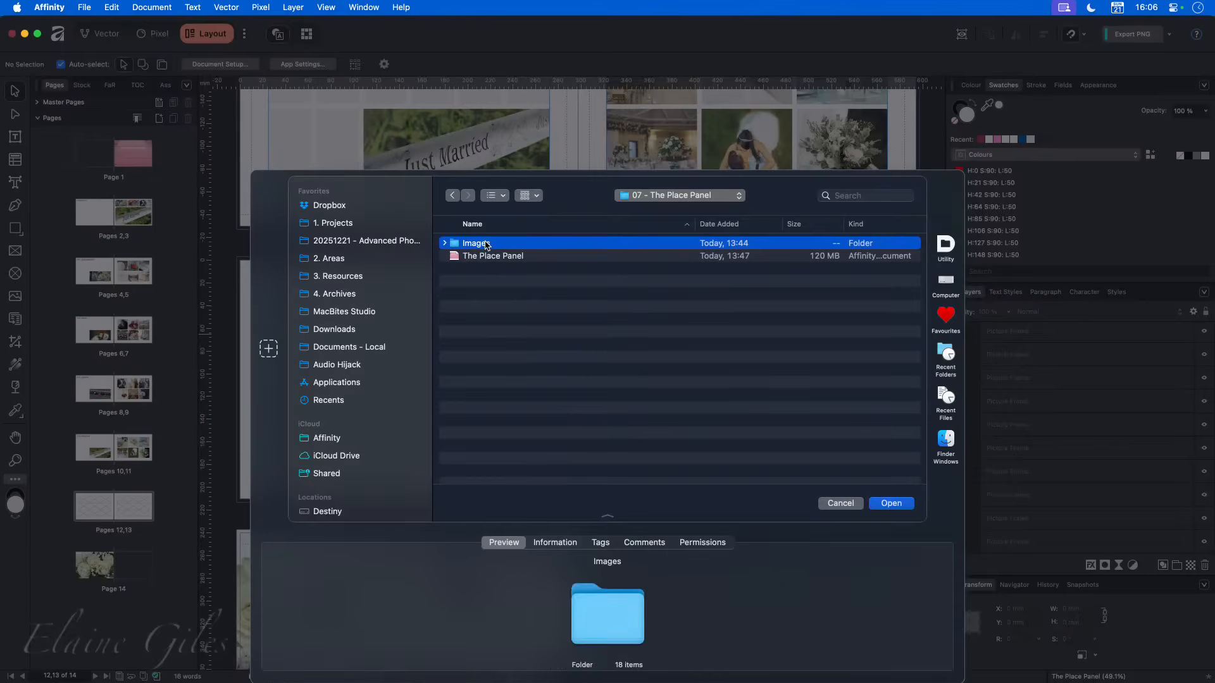
double_click(484, 244)
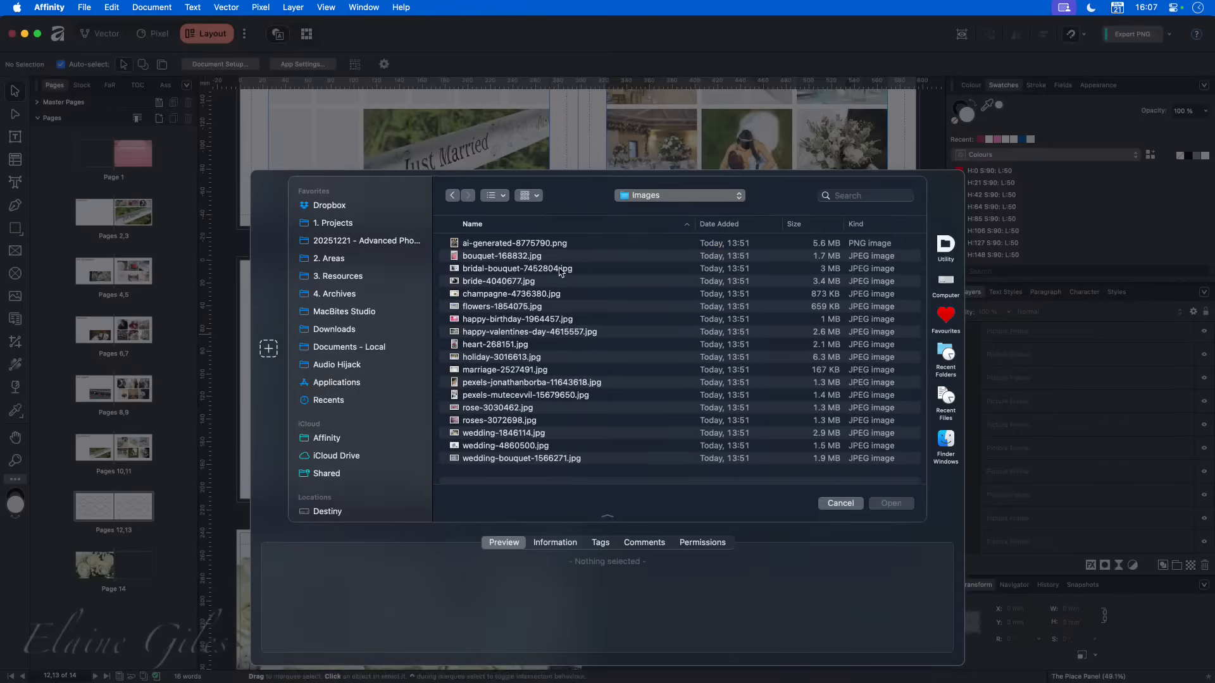
left_click(518, 281)
left_click(517, 307)
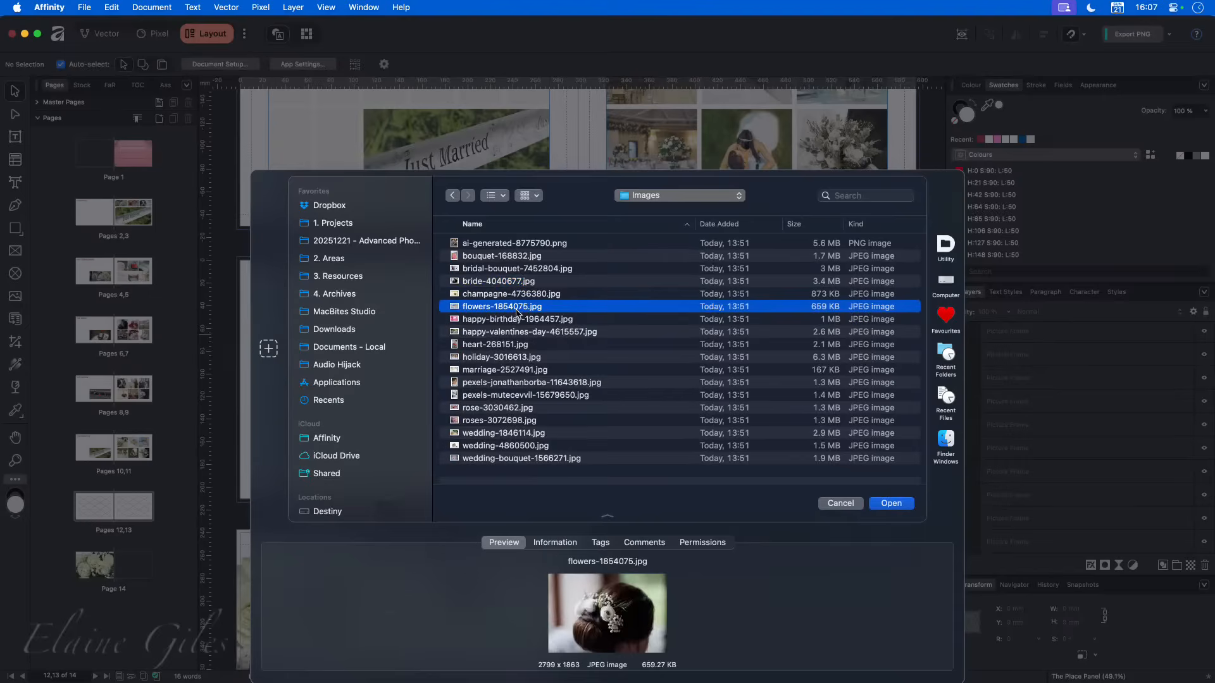
left_click(528, 333)
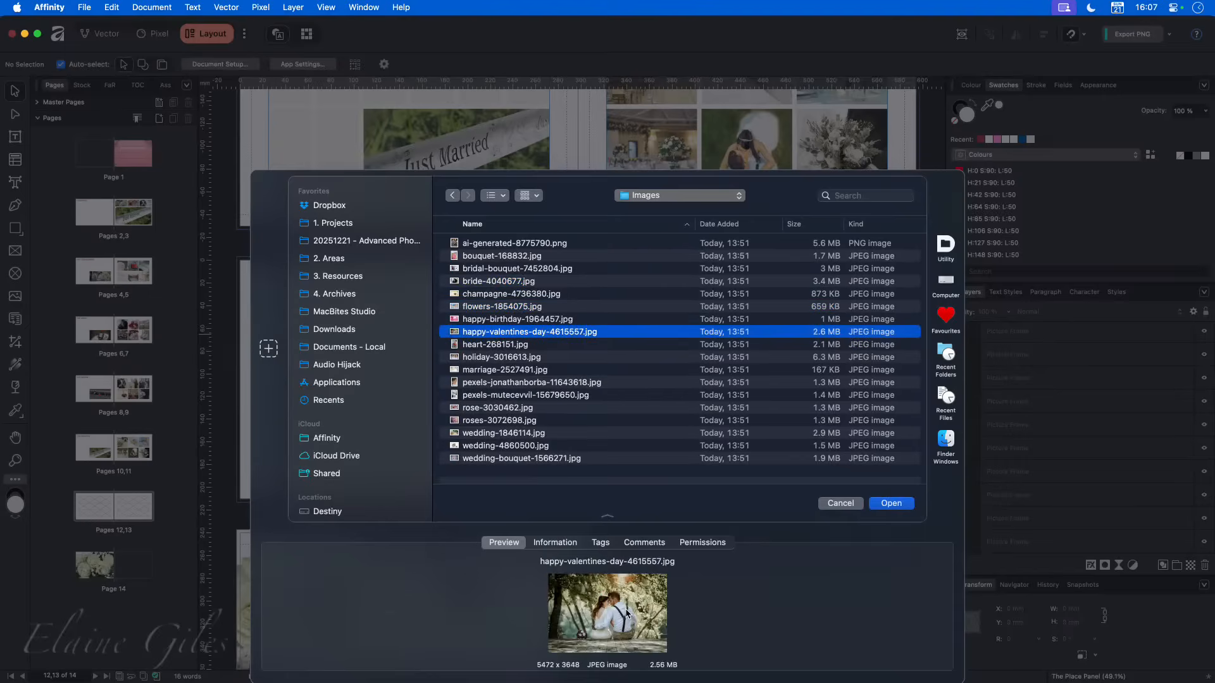
- Load every image from ai-generated-8775790.png to wedding-bouquet-1566271.jpg for placing, and decline linking the document's images
left_click(571, 245)
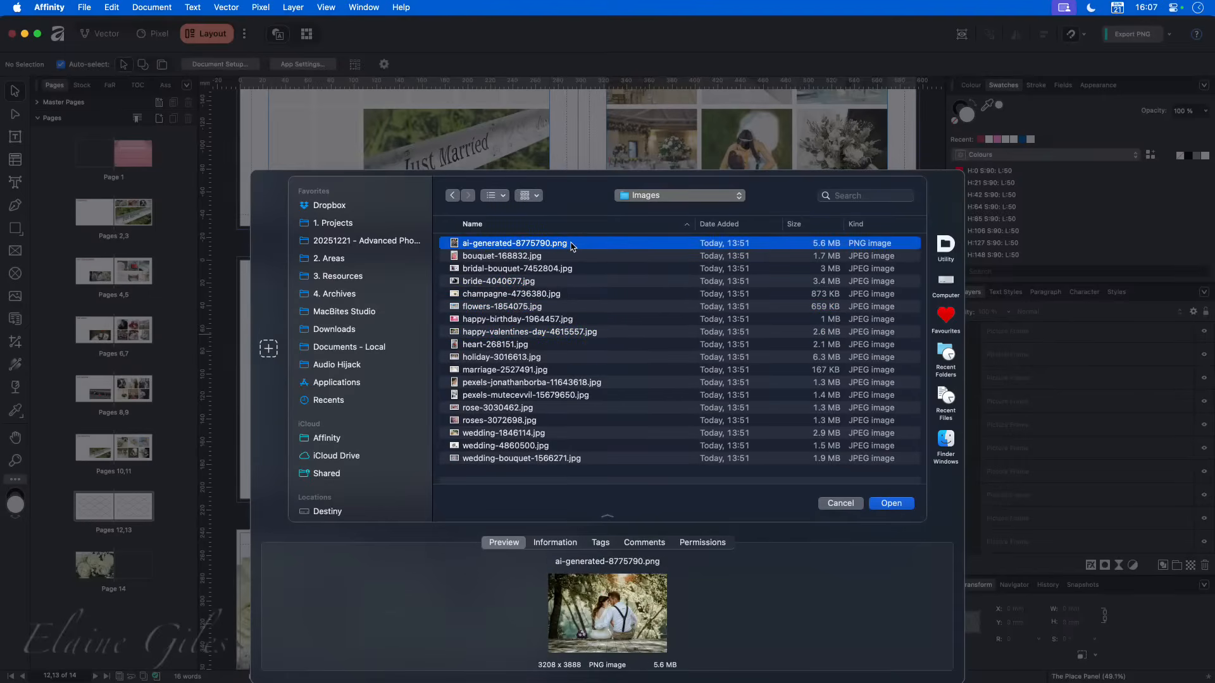
left_click(580, 460, "shift")
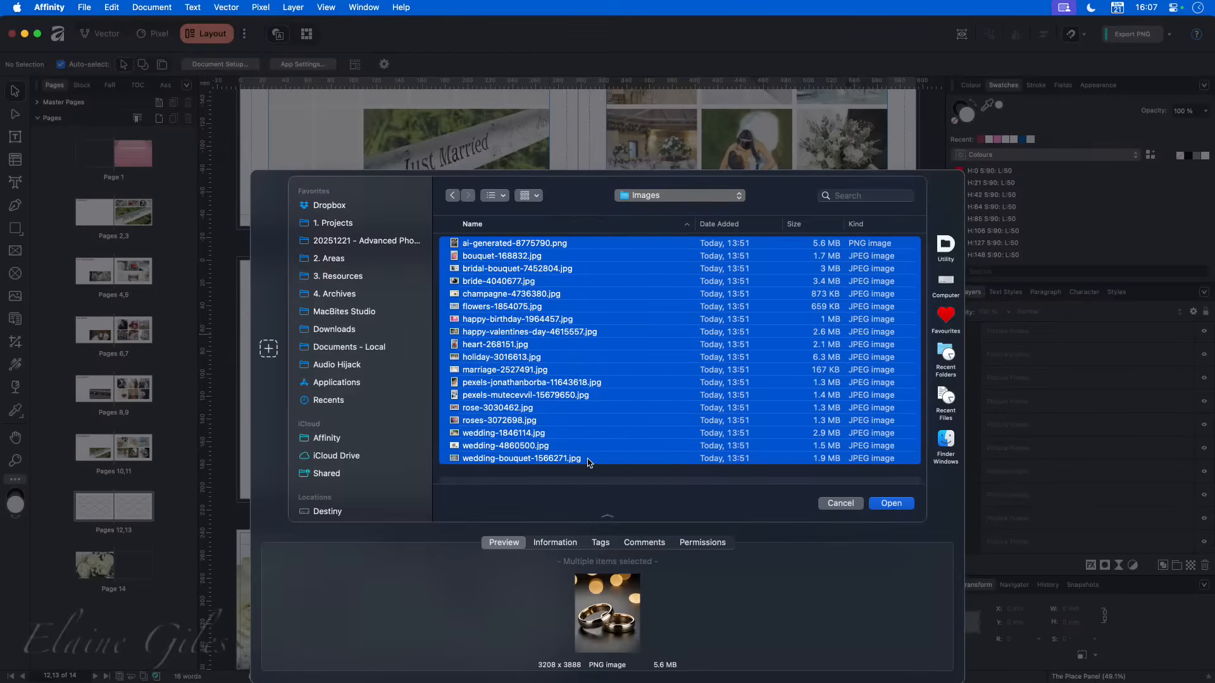
left_click(588, 459)
left_click(577, 246, "shift")
left_click(893, 503)
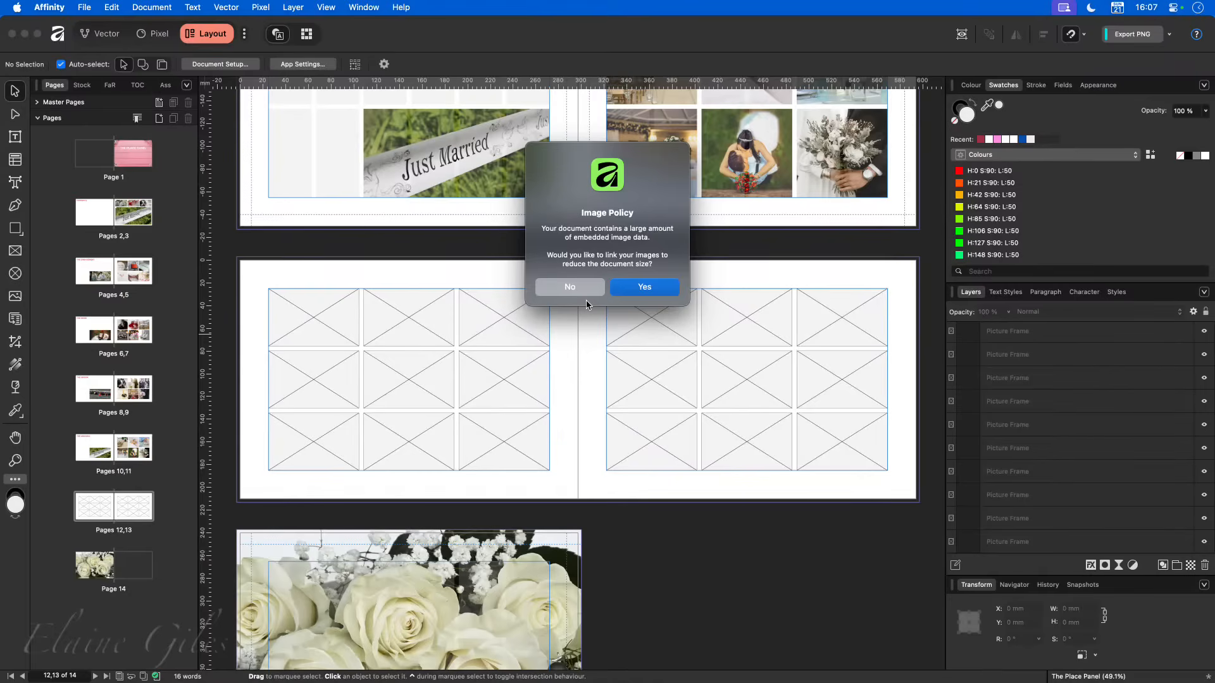
left_click(578, 286)
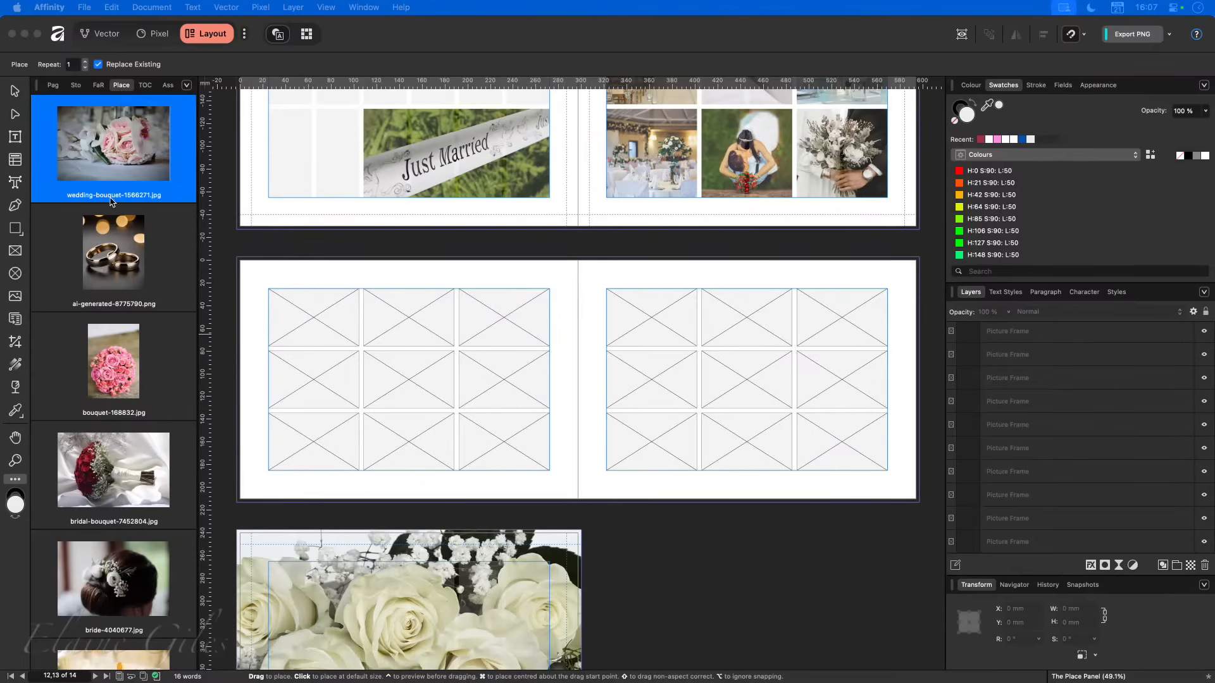
- Look through the loaded images and place wedding-bouquet-1566271.jpg in the right-hand frame of page 13's middle row
scroll(120, 253, "down", 5)
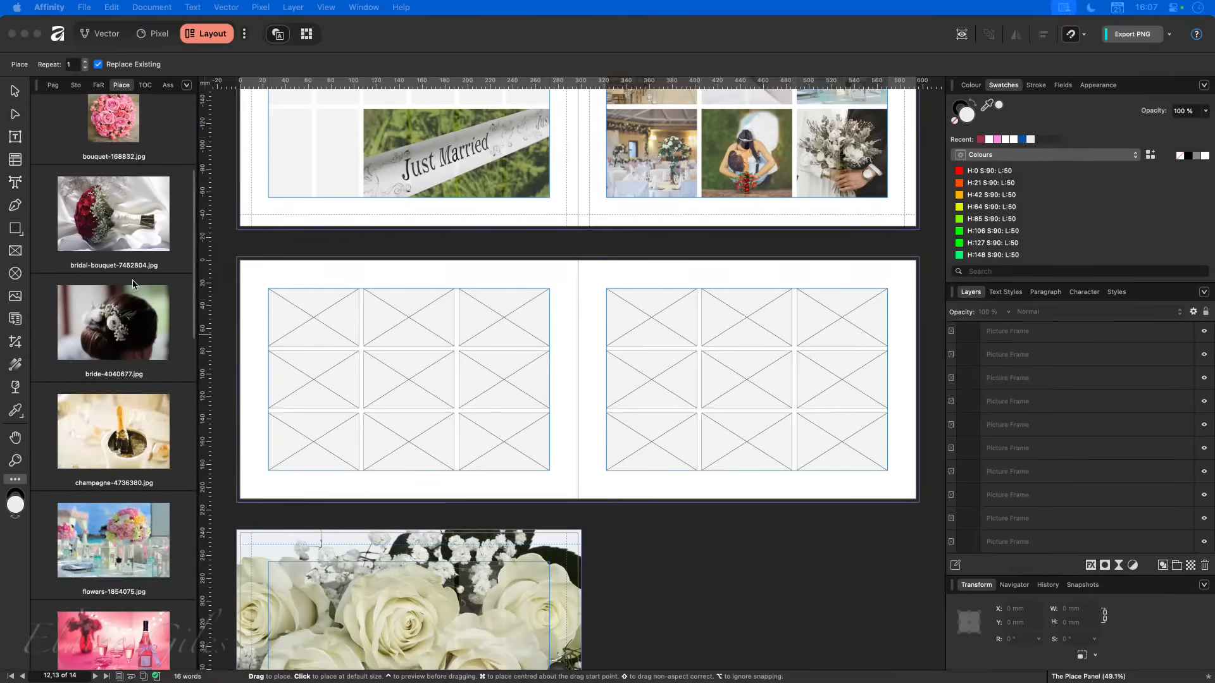
scroll(132, 285, "down", 6)
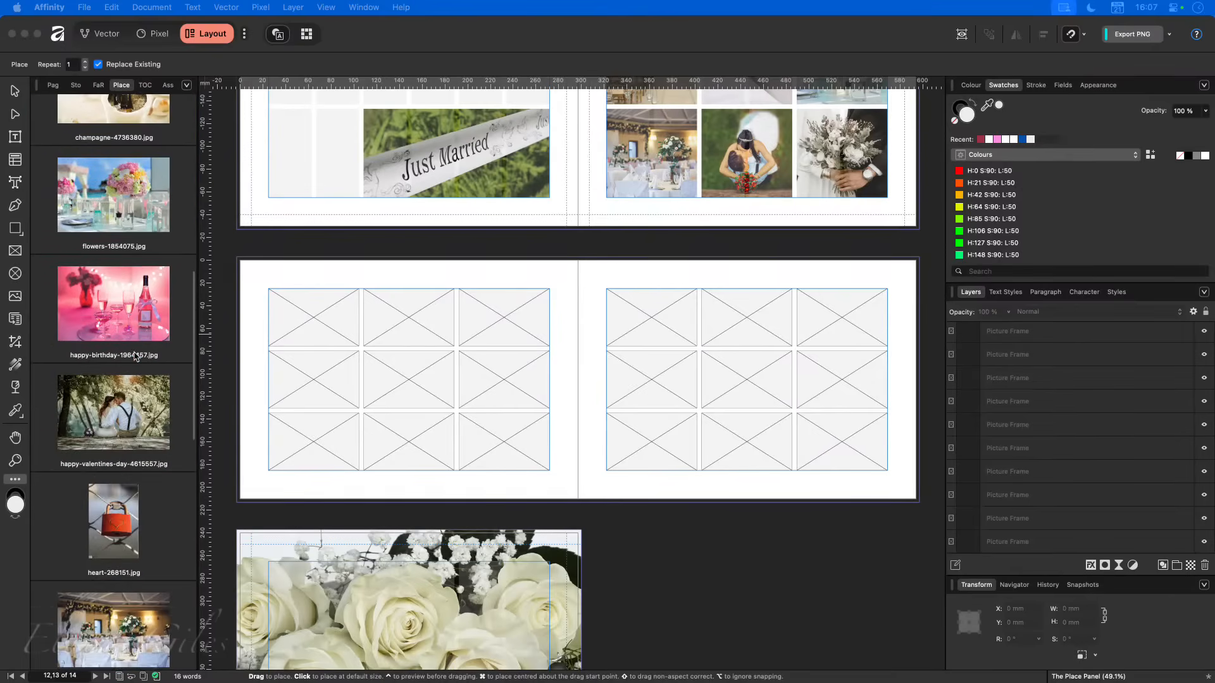
scroll(135, 366, "down", 4)
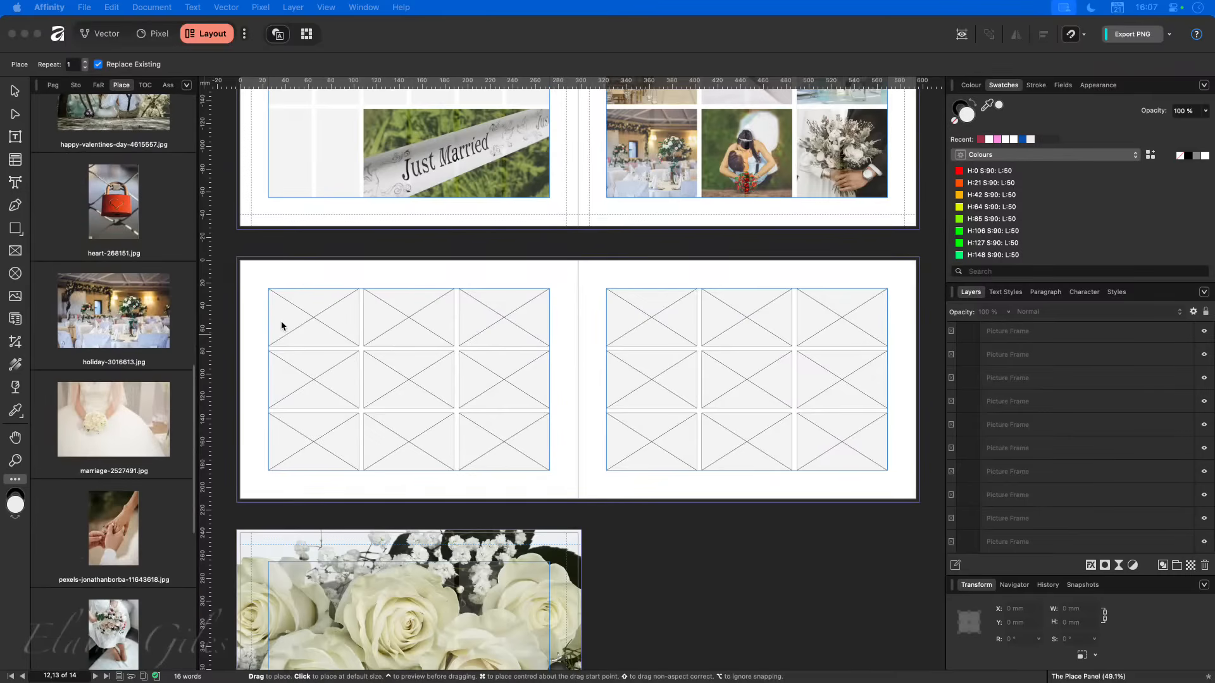
scroll(169, 194, "up", 15)
left_click(135, 161)
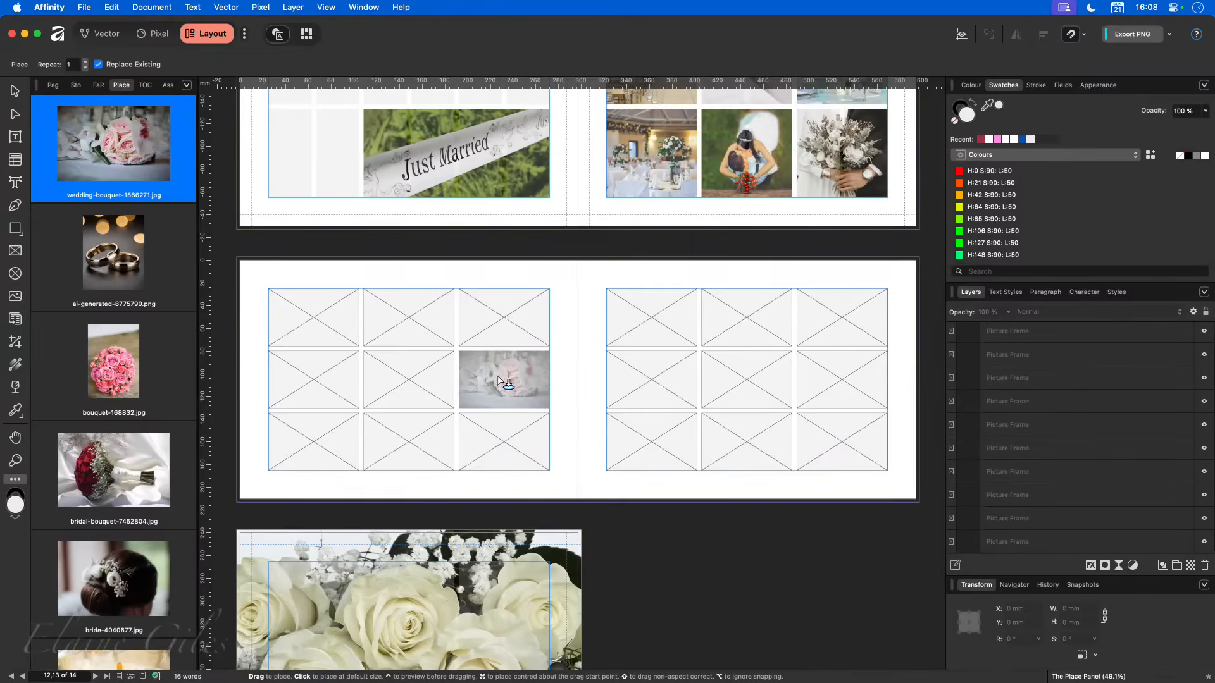
left_click(829, 401)
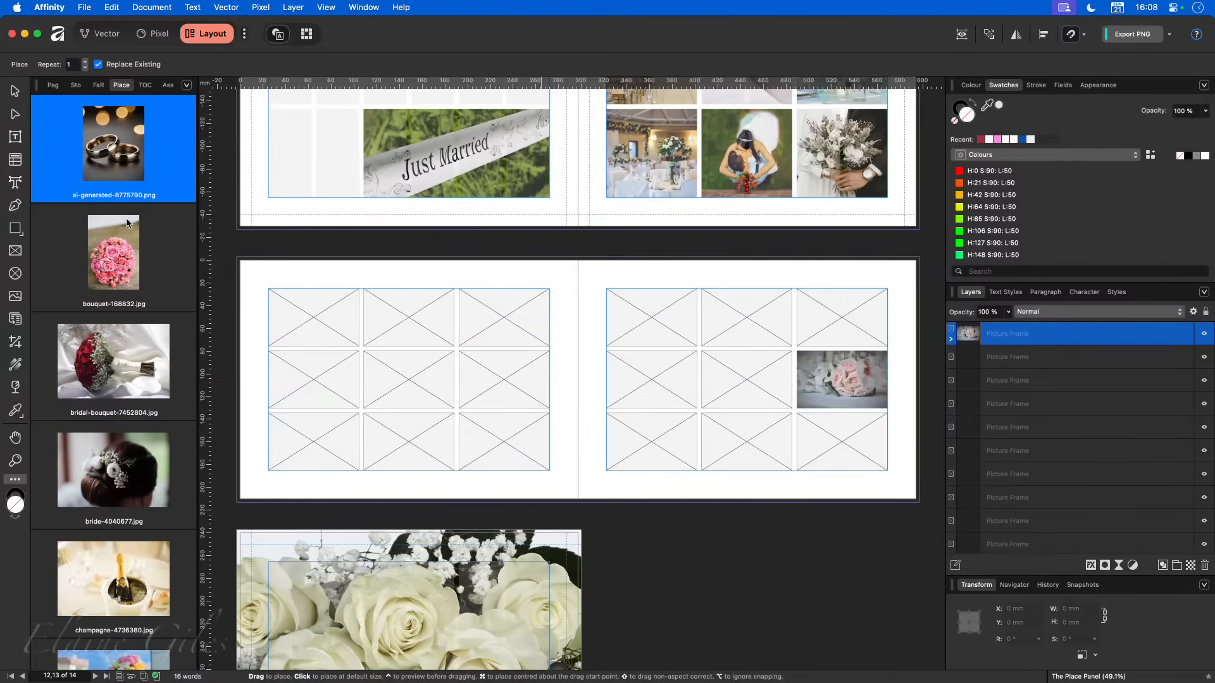
- Place bouquet-168832.jpg in page 12's top-left frame and champagne-4736380.jpg in page 13's bottom-right frame
left_click(126, 256)
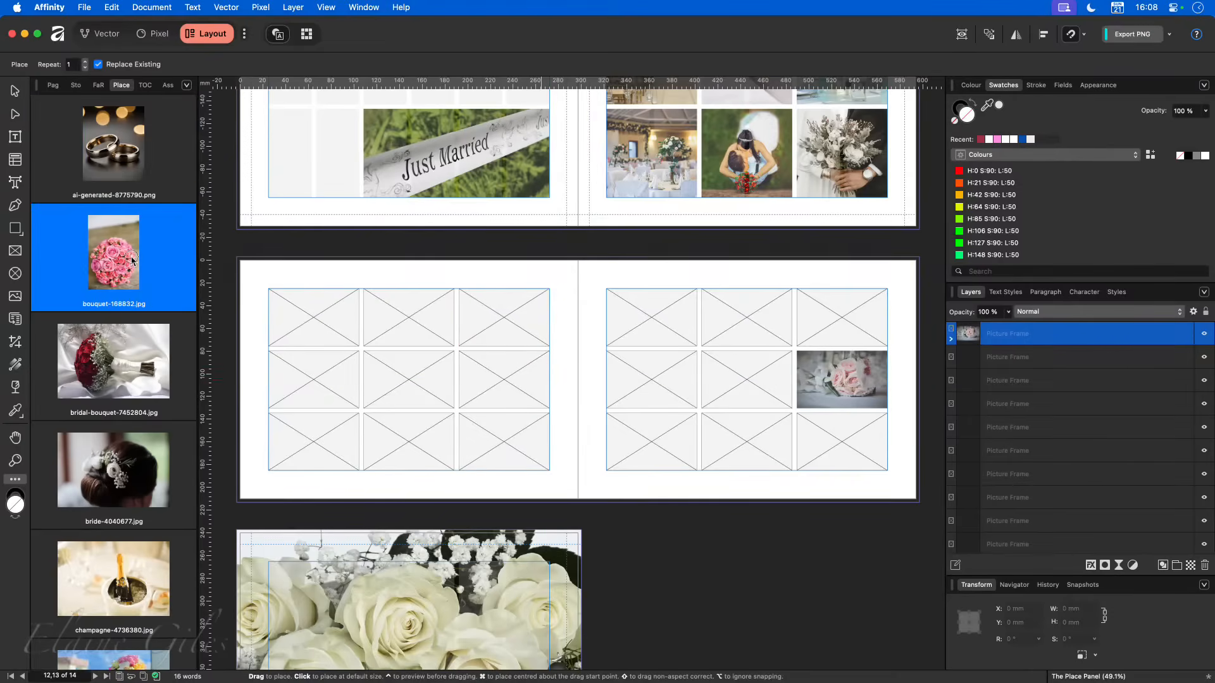
left_click(323, 334)
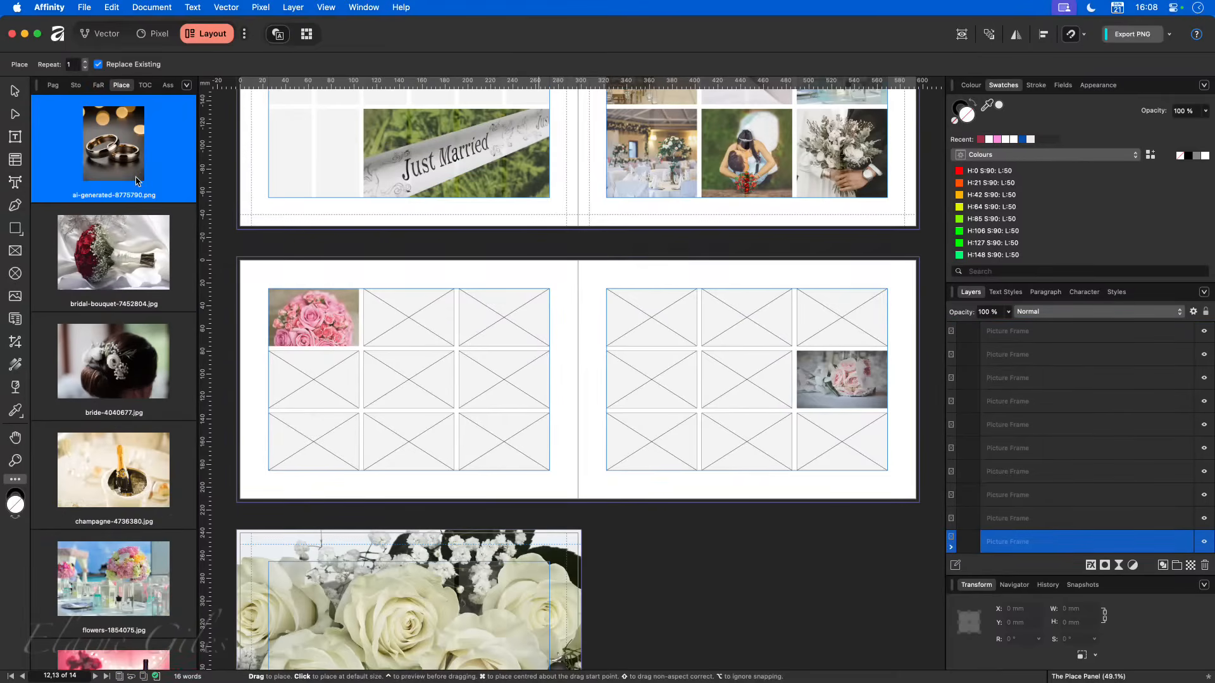
scroll(156, 491, "down", 2)
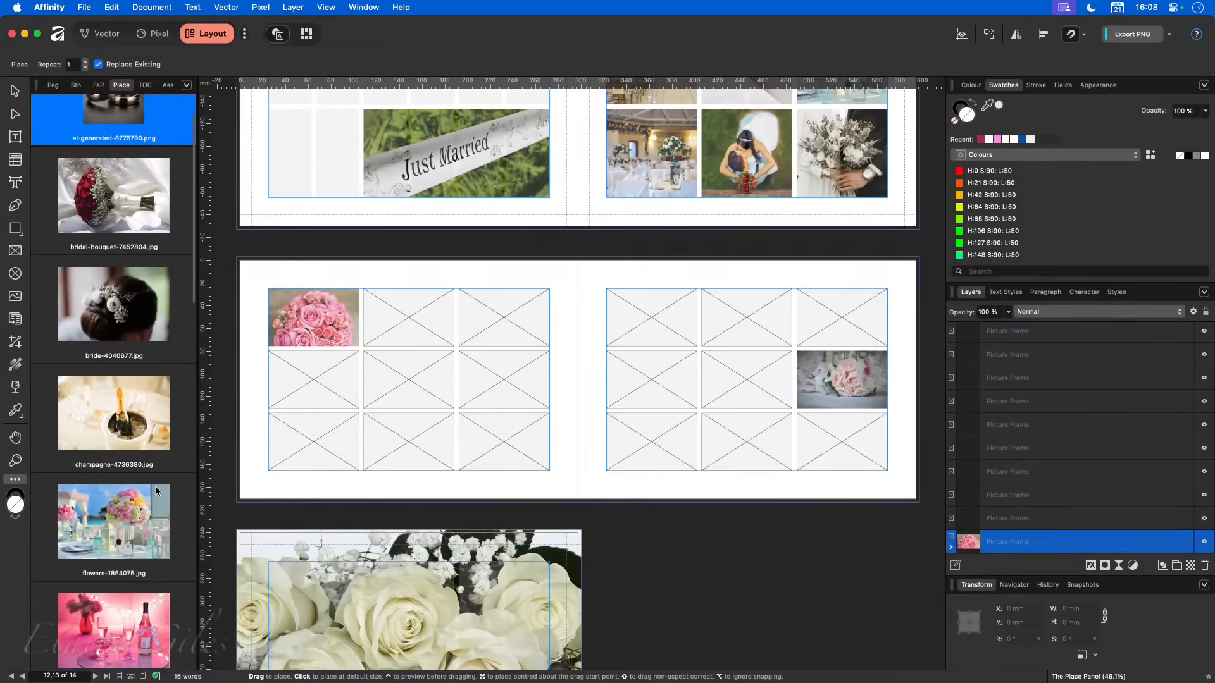
left_click(126, 421)
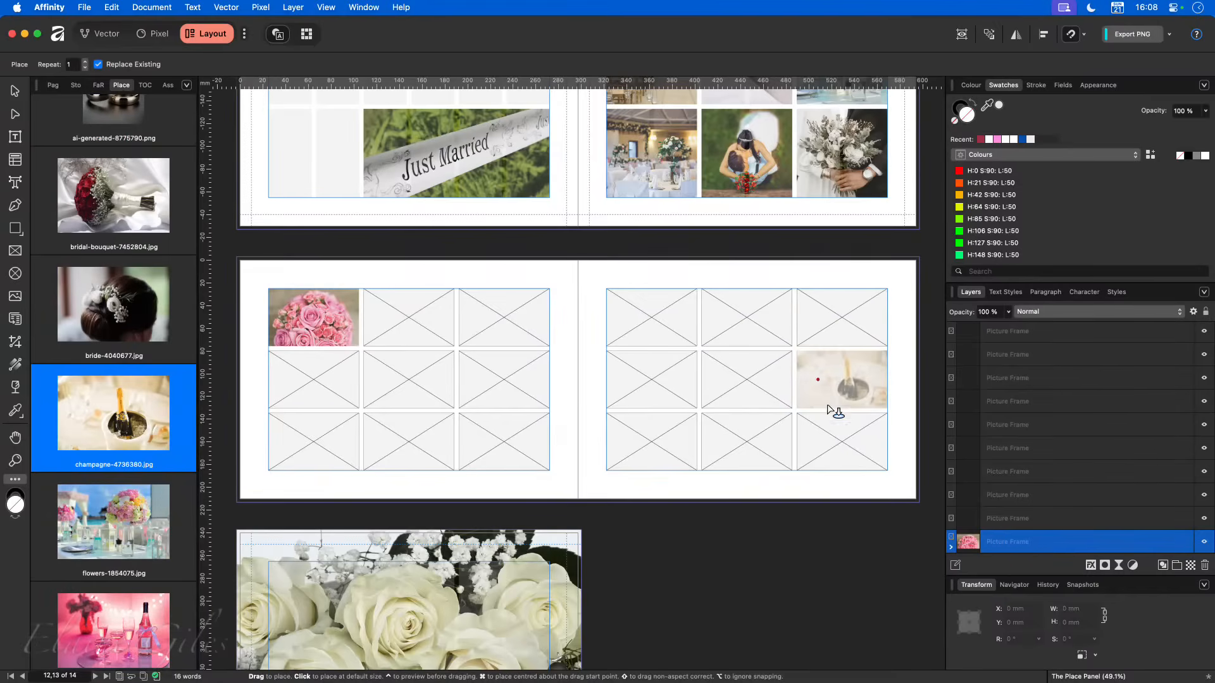
left_click(834, 437)
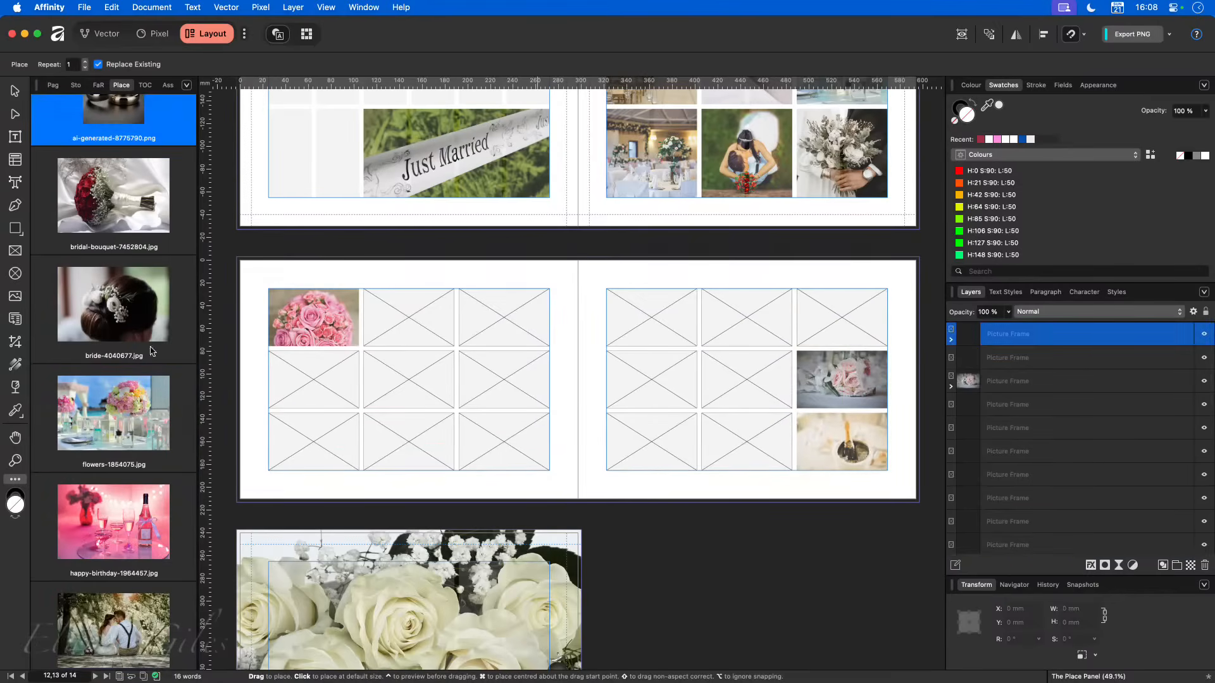
- Place happy-birthday-1964457.jpg in page 13's top-right frame
scroll(150, 352, "up", 2)
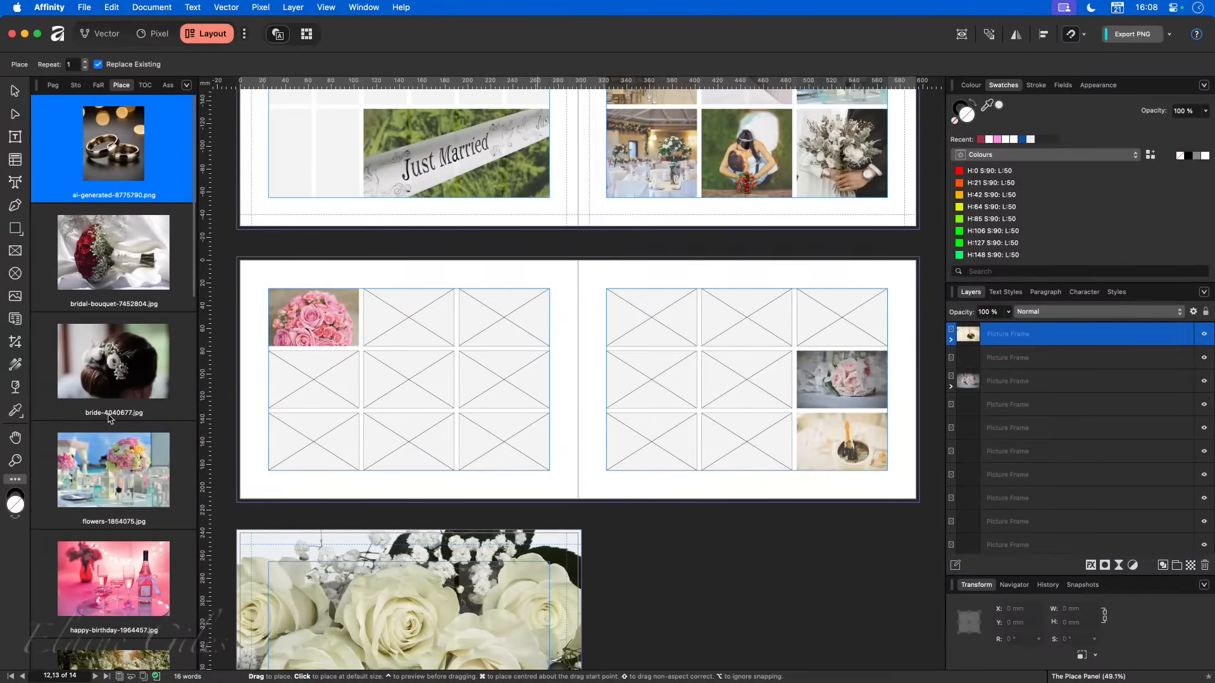
scroll(130, 545, "down", 2)
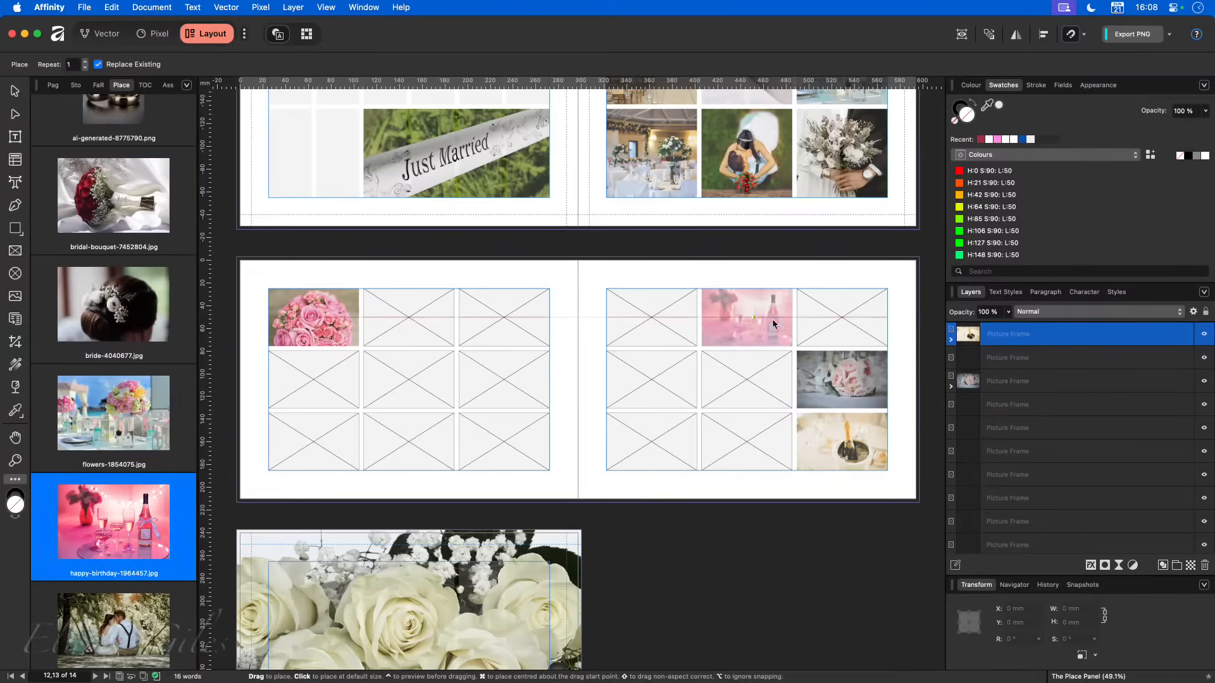
left_click(845, 322)
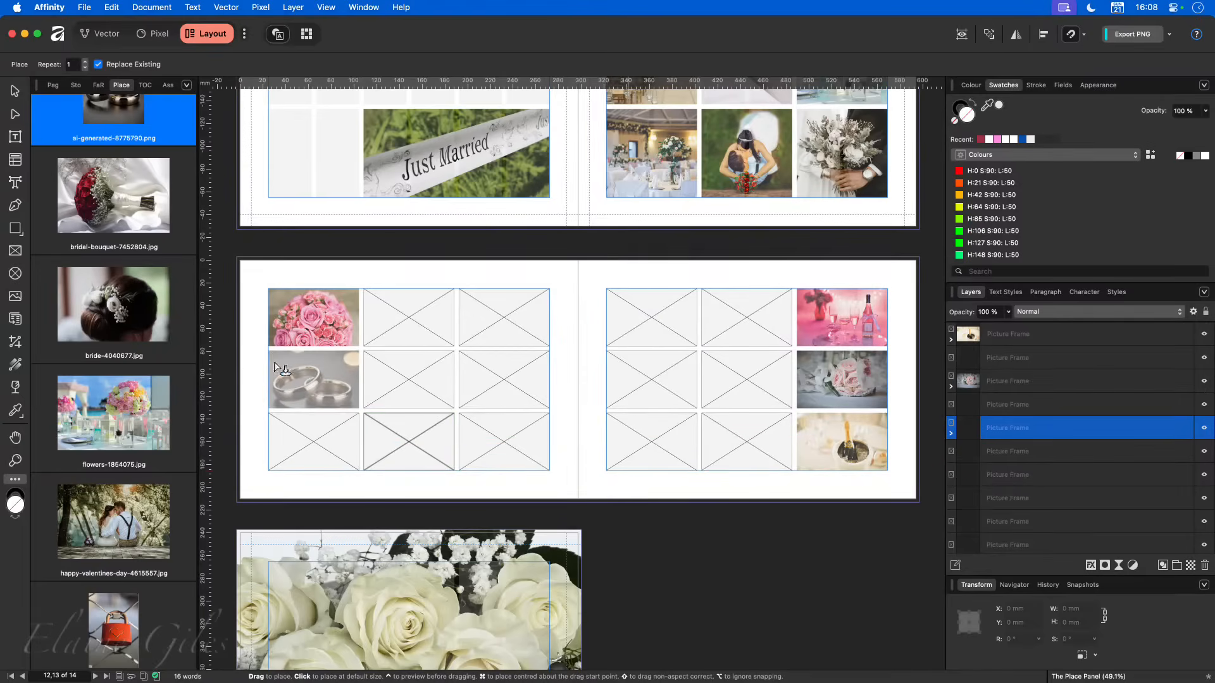
- Complete page 12's first row with ai-generated-8775790.png in the middle frame and bridal-bouquet-7452804.jpg in the right-hand frame
scroll(92, 258, "up", 1)
scroll(91, 258, "up", 2)
left_click(393, 296)
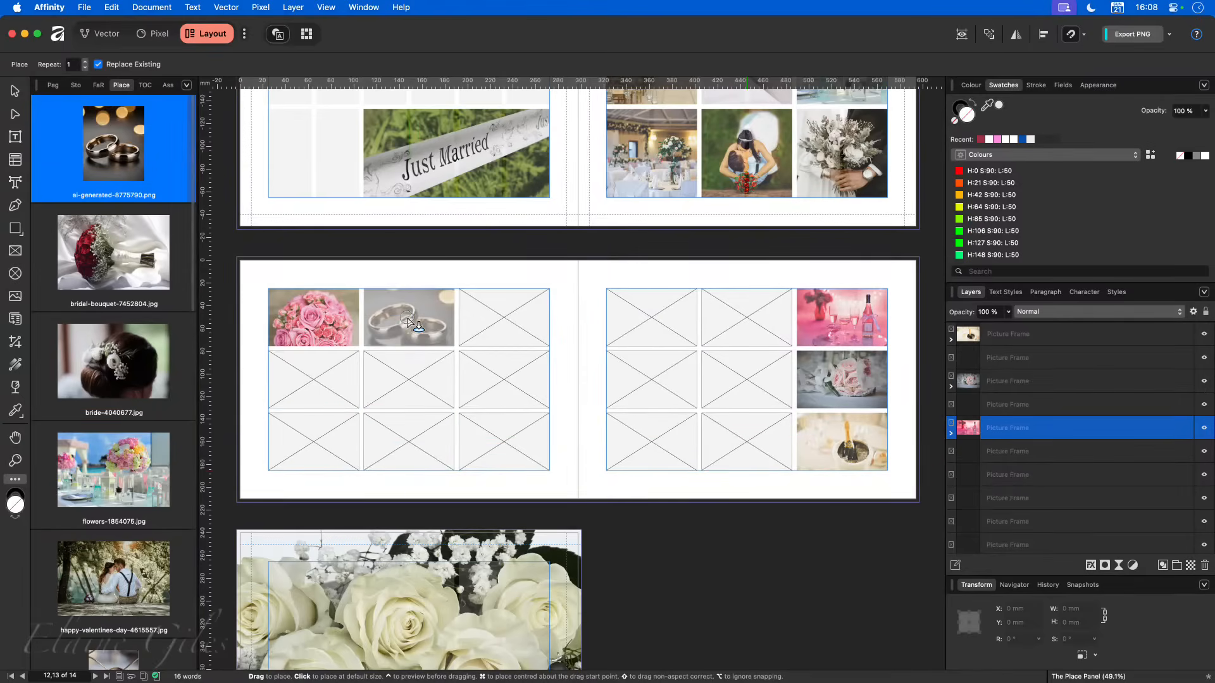
left_click(493, 325)
- Fill page 12's middle row, left to right, with bride-4040677.jpg, flowers-1854075.jpg and happy-valentines-day-4615557.jpg
left_click(313, 380)
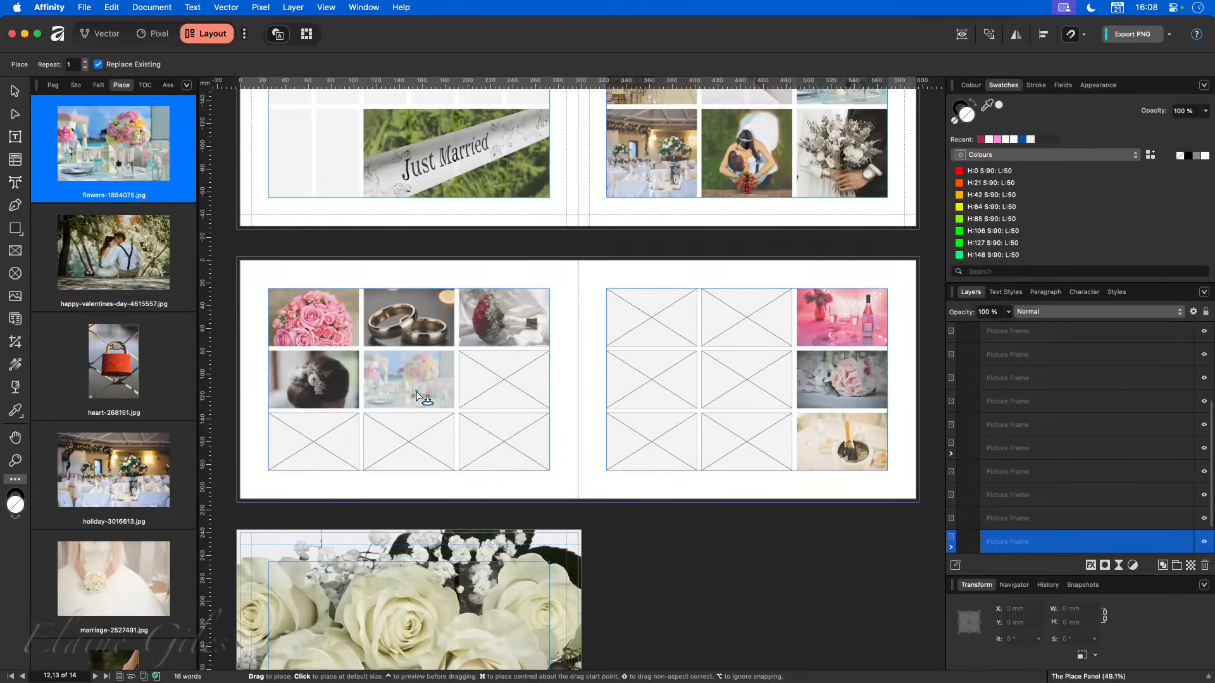
left_click(409, 380)
left_click(503, 399)
- Fill page 12's bottom row, right to left, with heart-268151.jpg, holiday-3016613.jpg and marriage-2527491.jpg
left_click(491, 440)
left_click(408, 441)
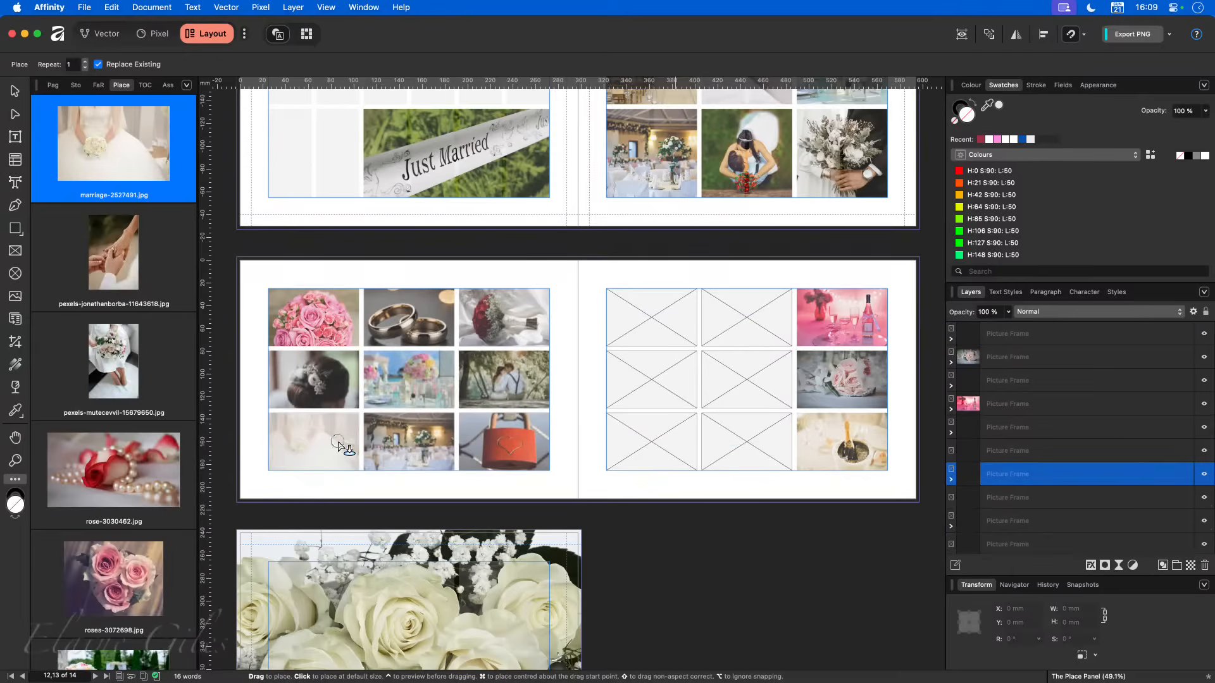
left_click(313, 441)
- Fill page 13's left column from the bottom up with the clasped-hands photo, the bride-with-bouquet photo and rose-3030462.jpg
left_click(633, 442)
left_click(646, 380)
left_click(637, 329)
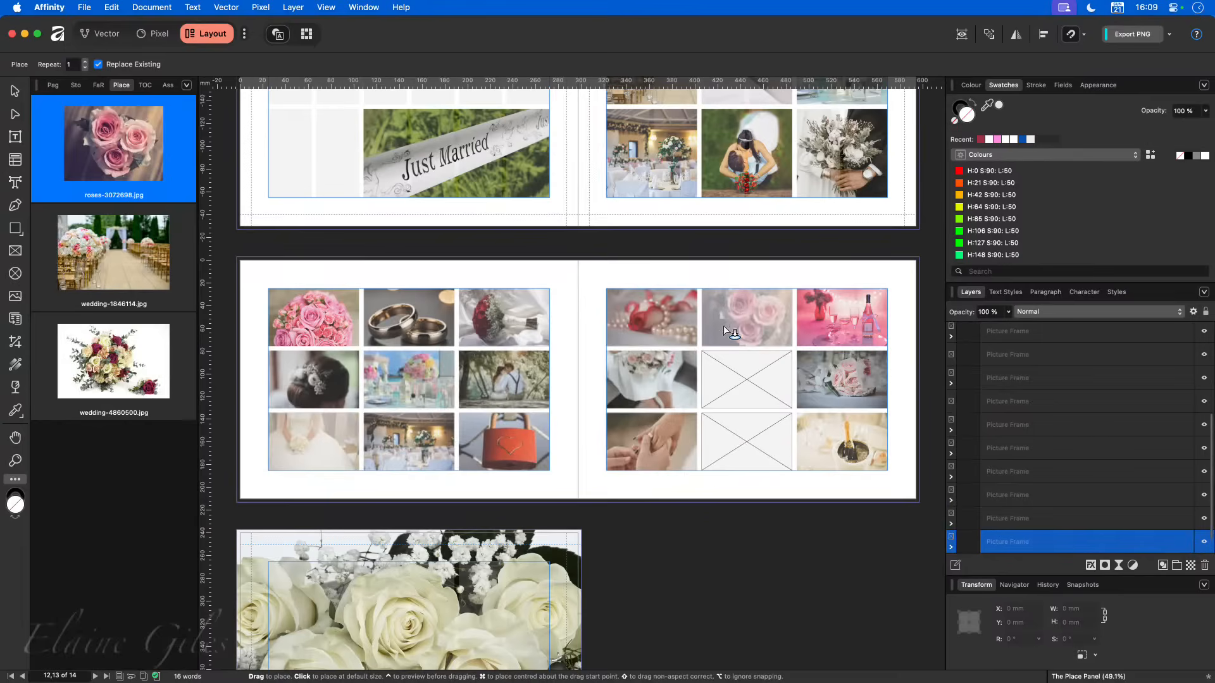
- Fill page 13's middle column from the top down with roses-3072698.jpg, wedding-1846114.jpg and wedding-4860500.jpg
left_click(723, 325)
left_click(741, 401)
left_click(745, 442)
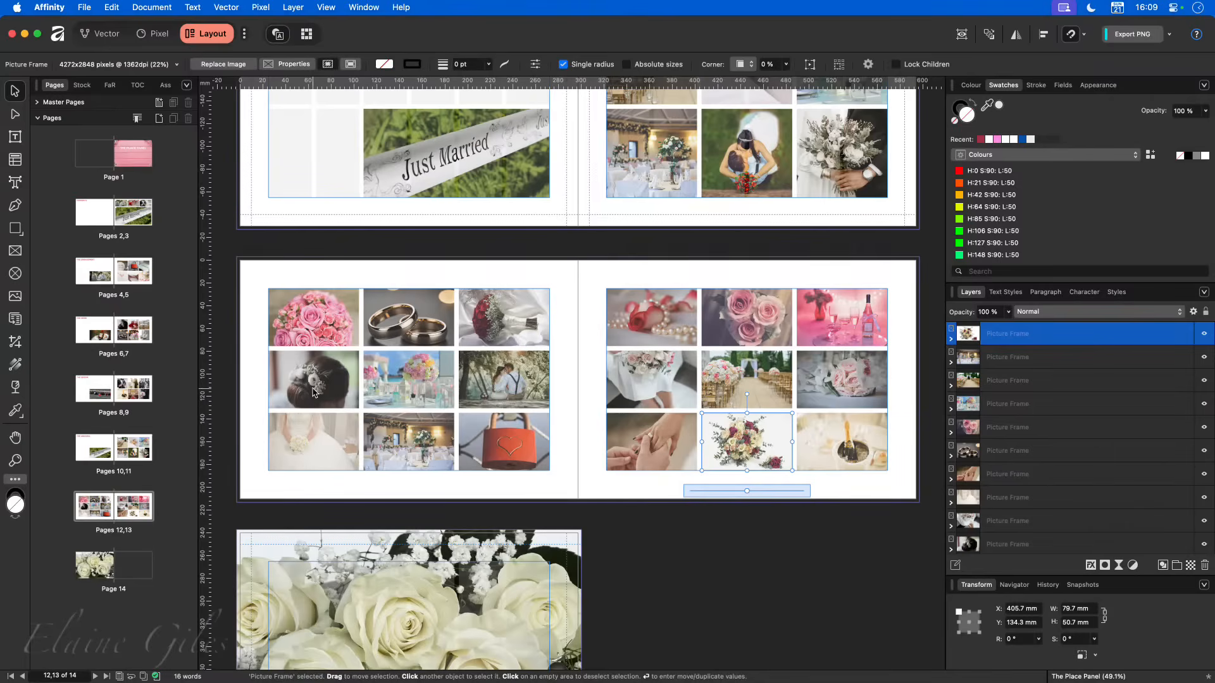
- Nudge the bride's hair photo slightly upward and move the wedding rings photo up inside their frames on page 12
scroll(278, 378, "up", 6)
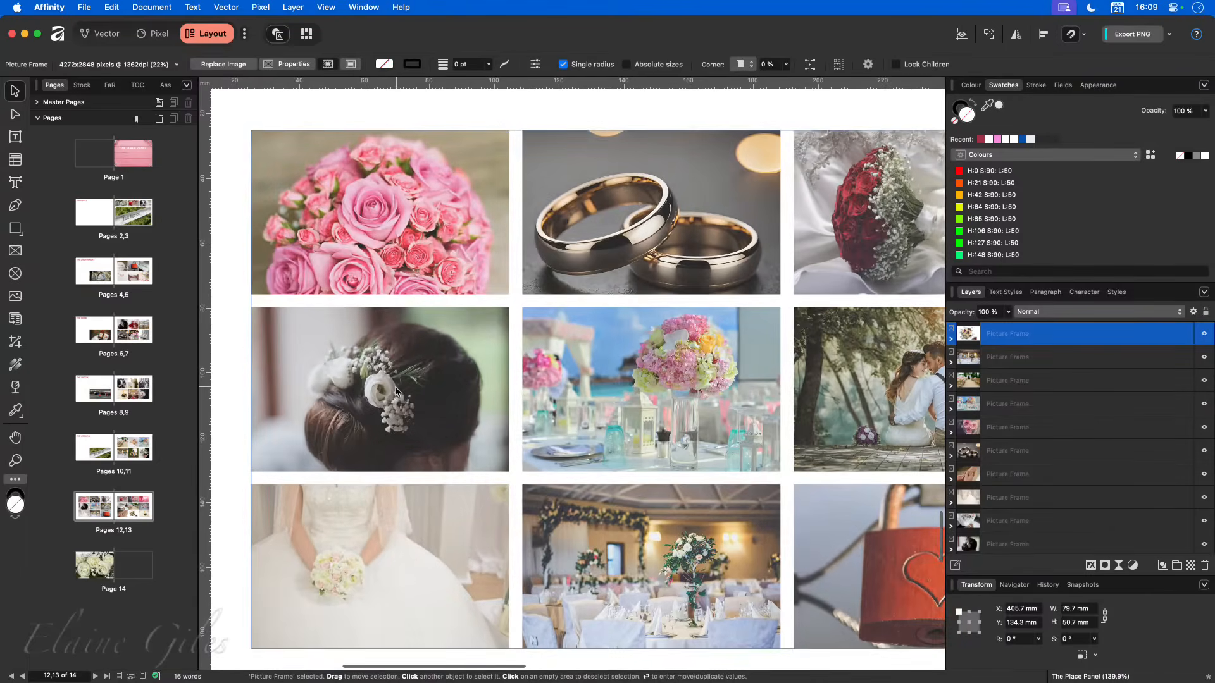
left_click(397, 391)
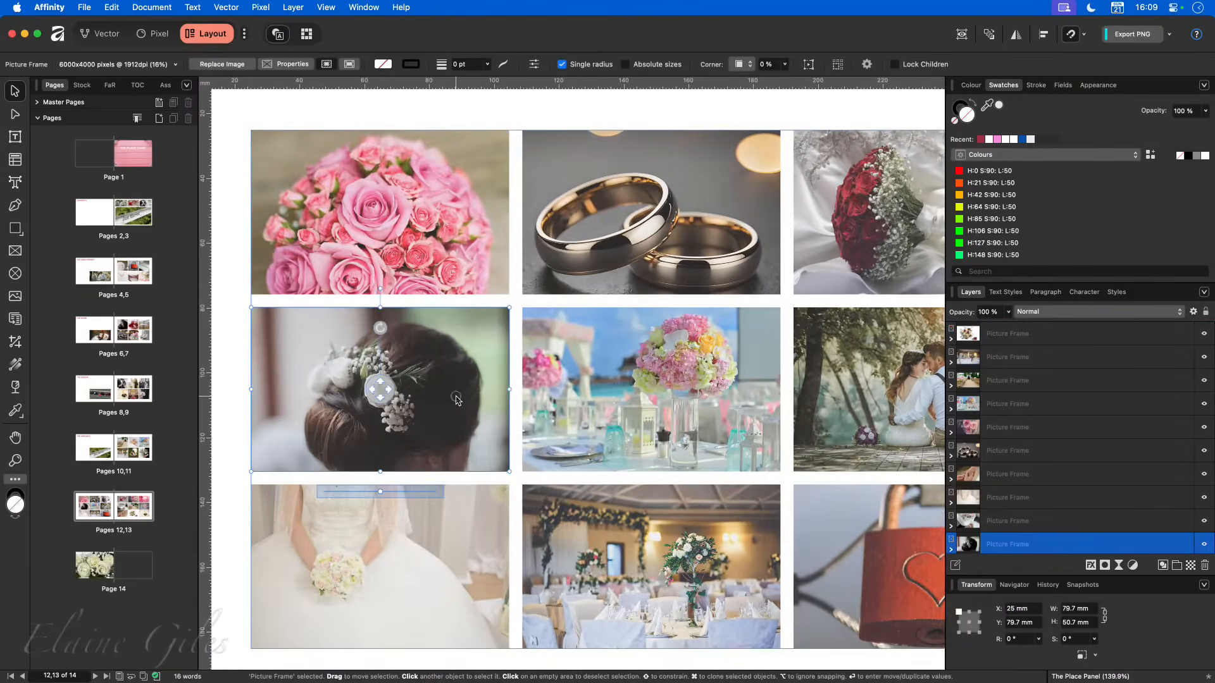
left_click_drag(382, 389, 378, 383)
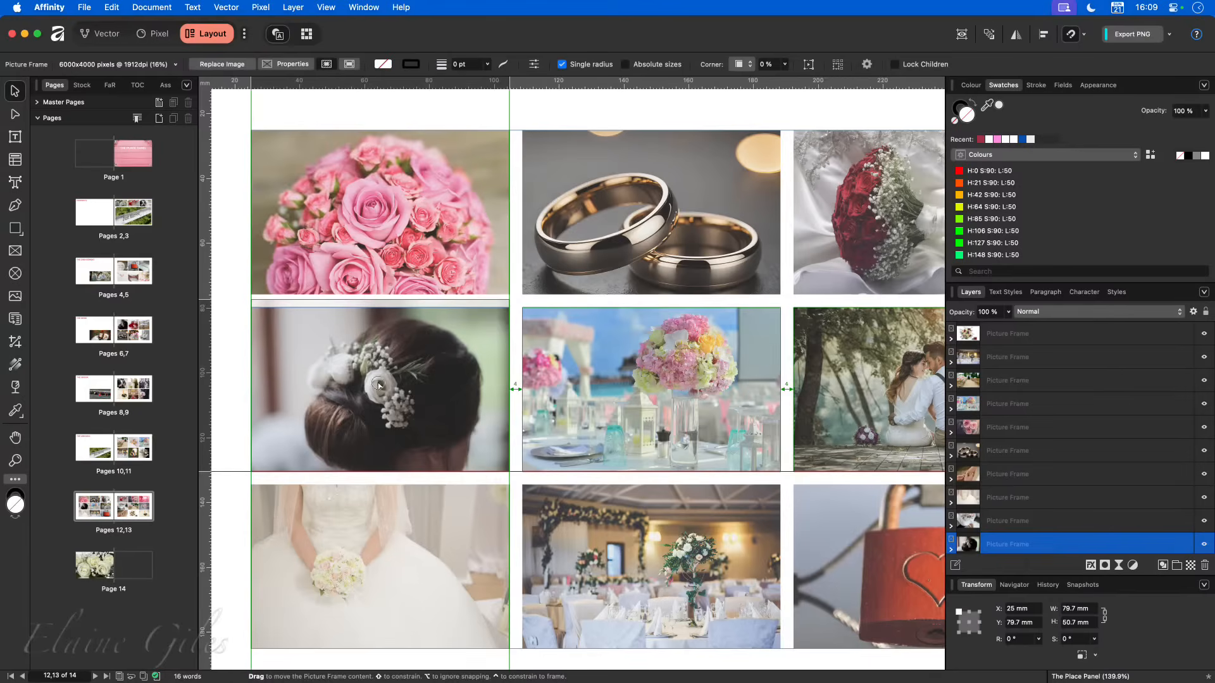
left_click(691, 249)
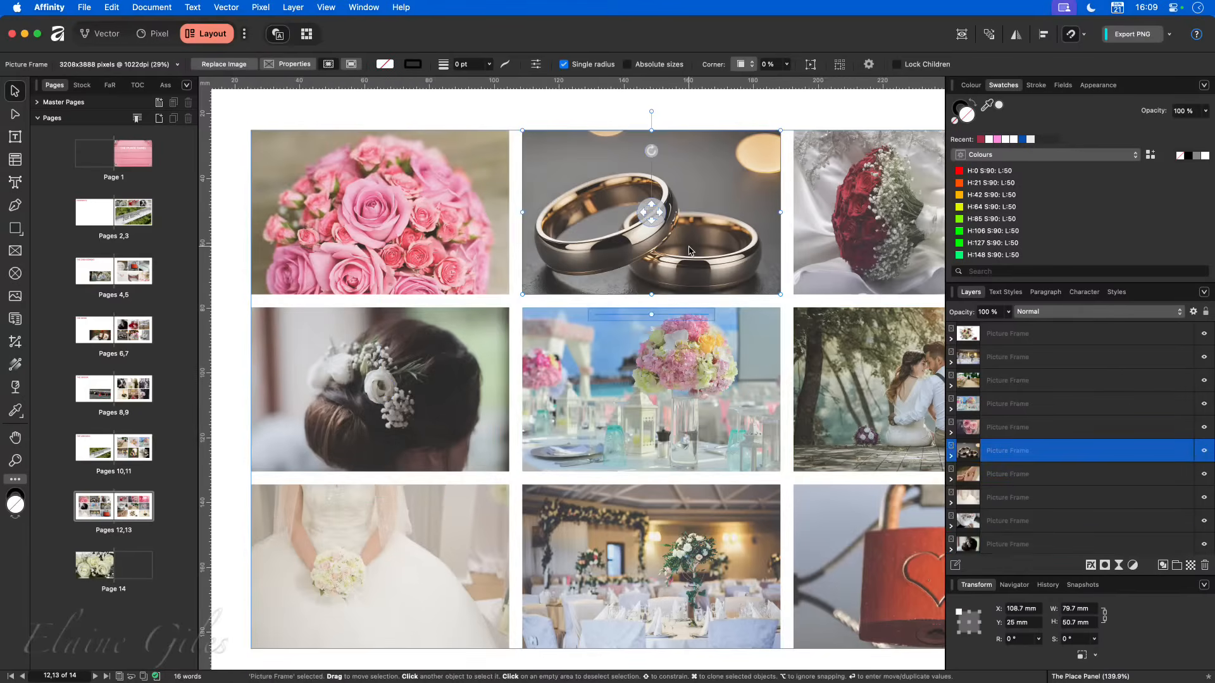
left_click_drag(652, 212, 651, 184)
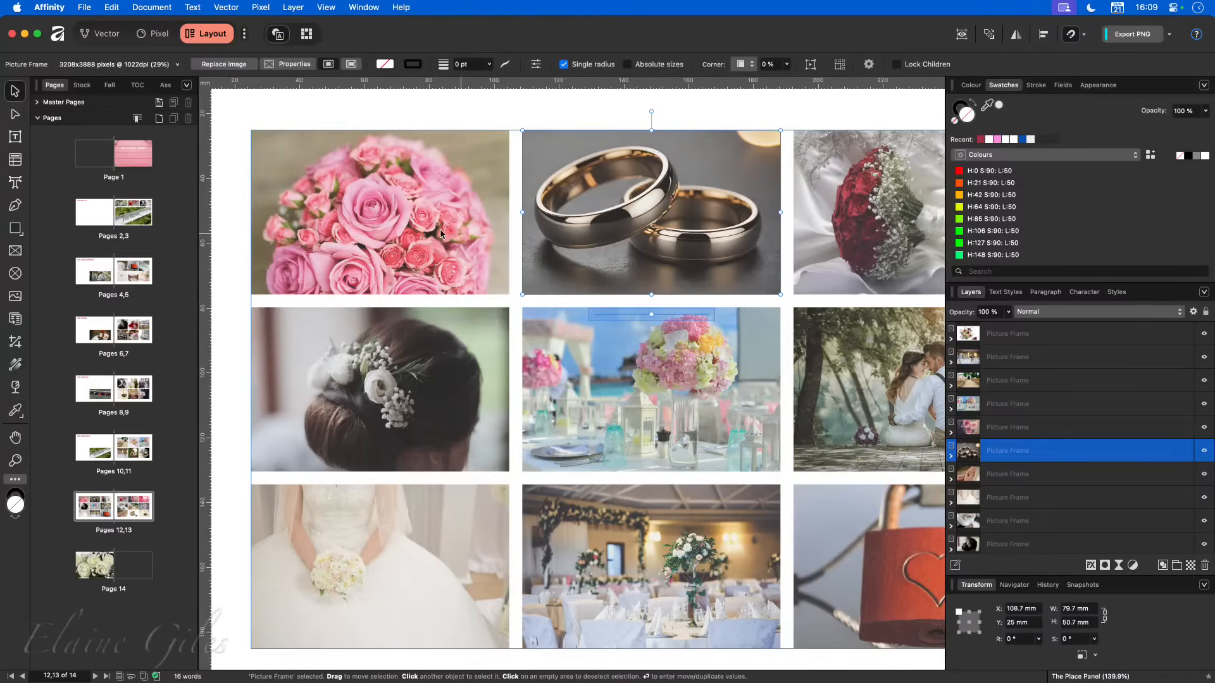
- Enlarge the bride's dress photo on page 12 to 70% and shift it rightward within its frame
scroll(461, 363, "left", 5)
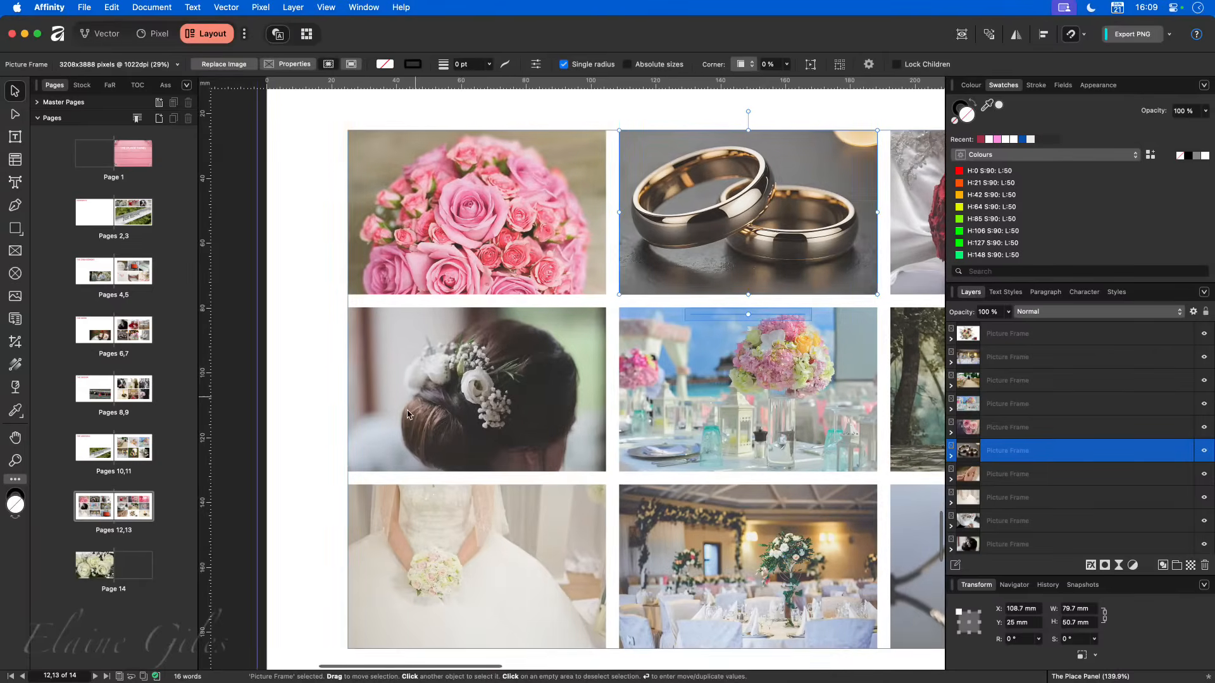
left_click(501, 570)
scroll(580, 605, "down", 2)
scroll(580, 606, "down", 1)
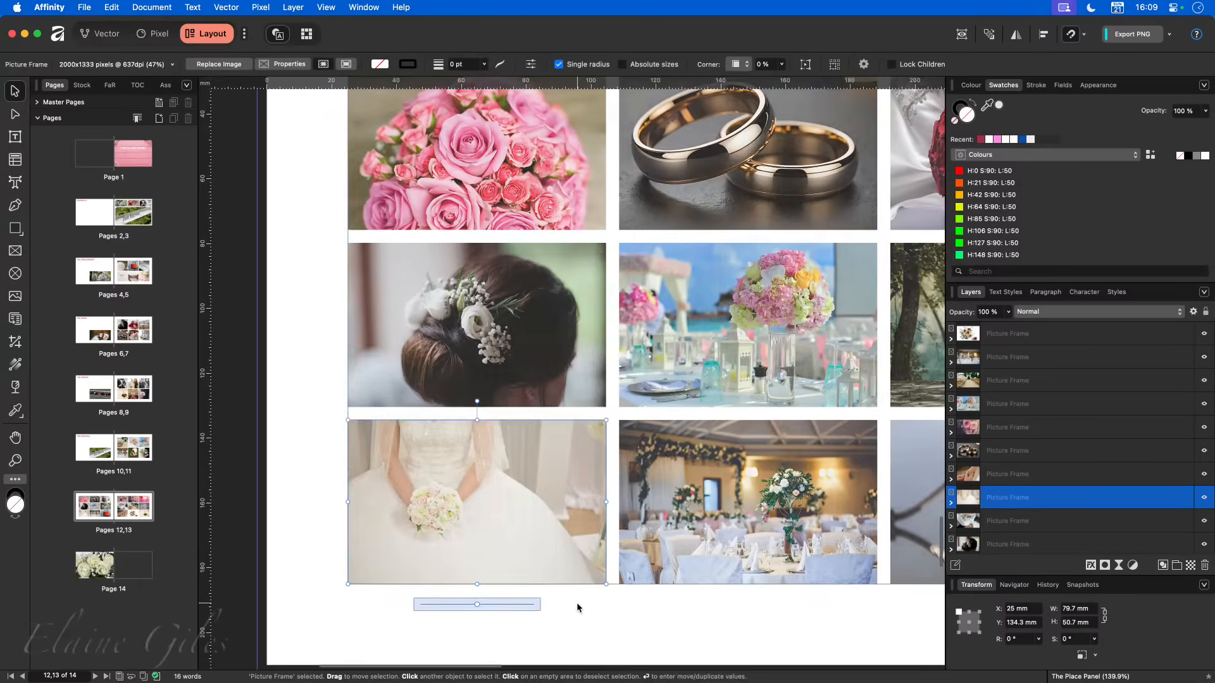
left_click_drag(479, 606, 510, 606)
left_click_drag(493, 506, 524, 505)
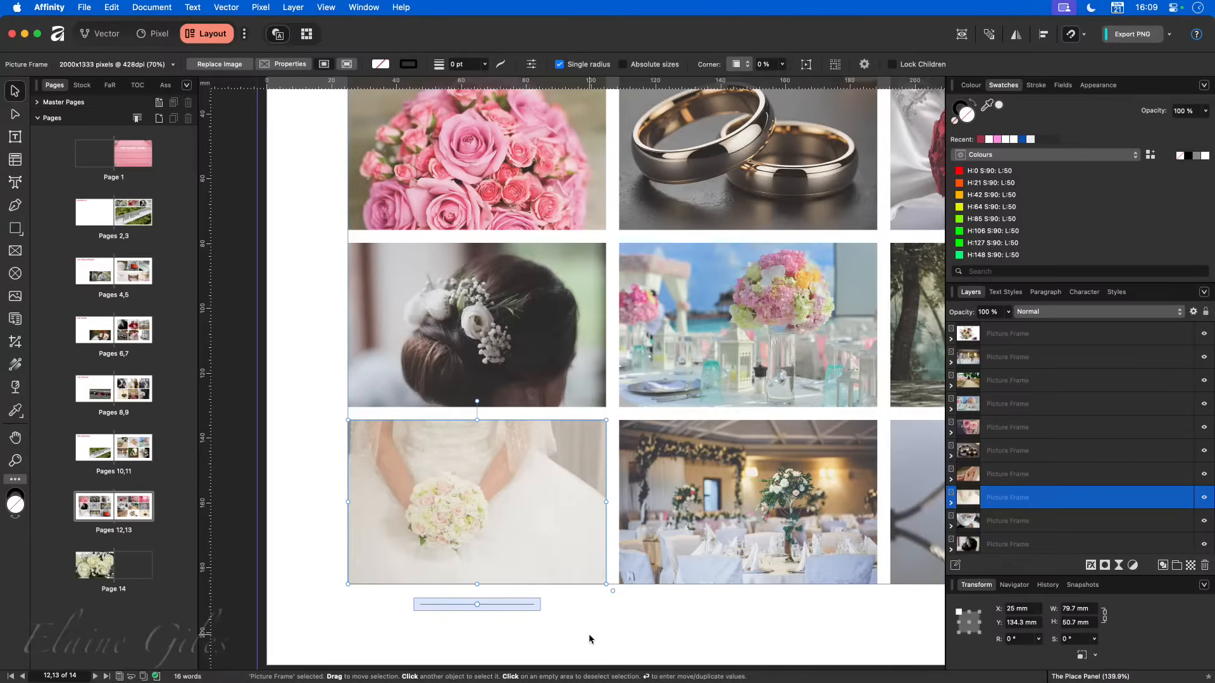
scroll(583, 625, "right", 5)
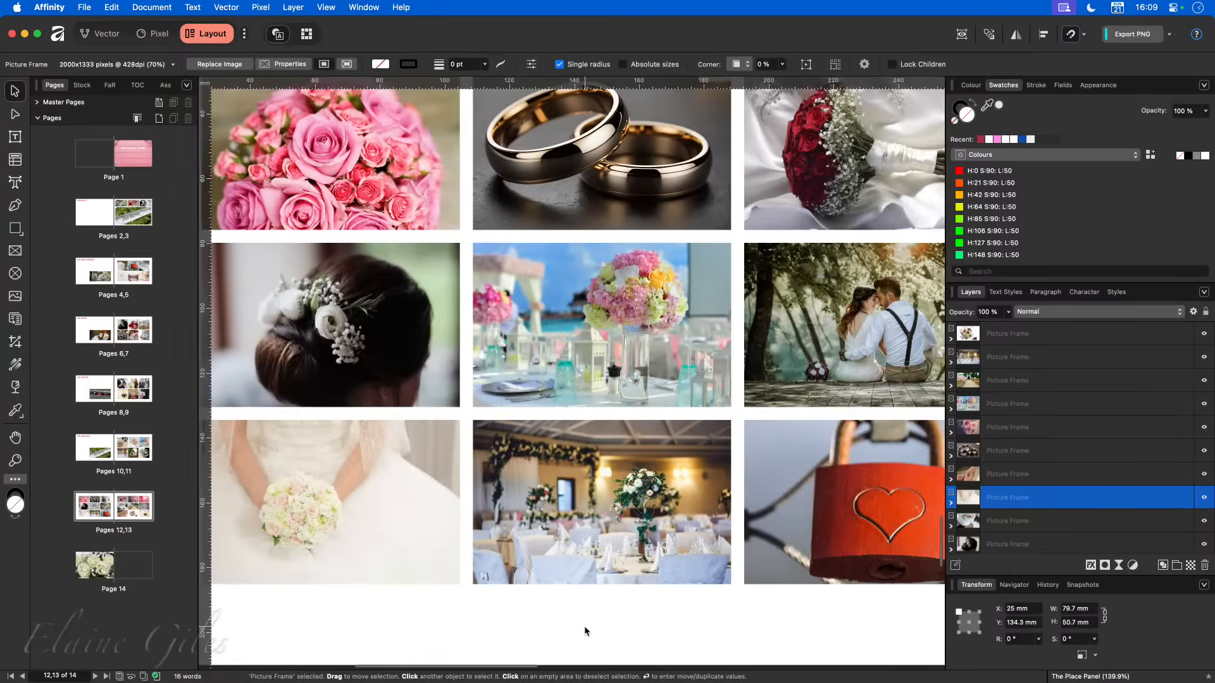
scroll(583, 625, "up", 2)
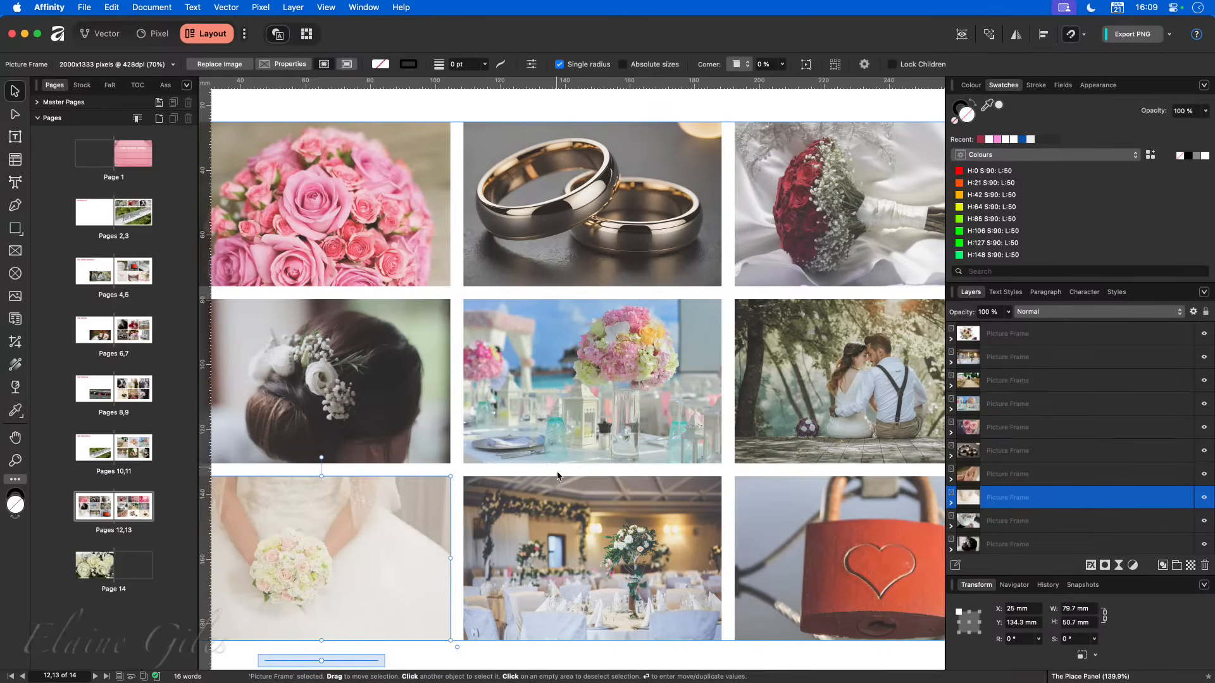
scroll(608, 505, "down", 3)
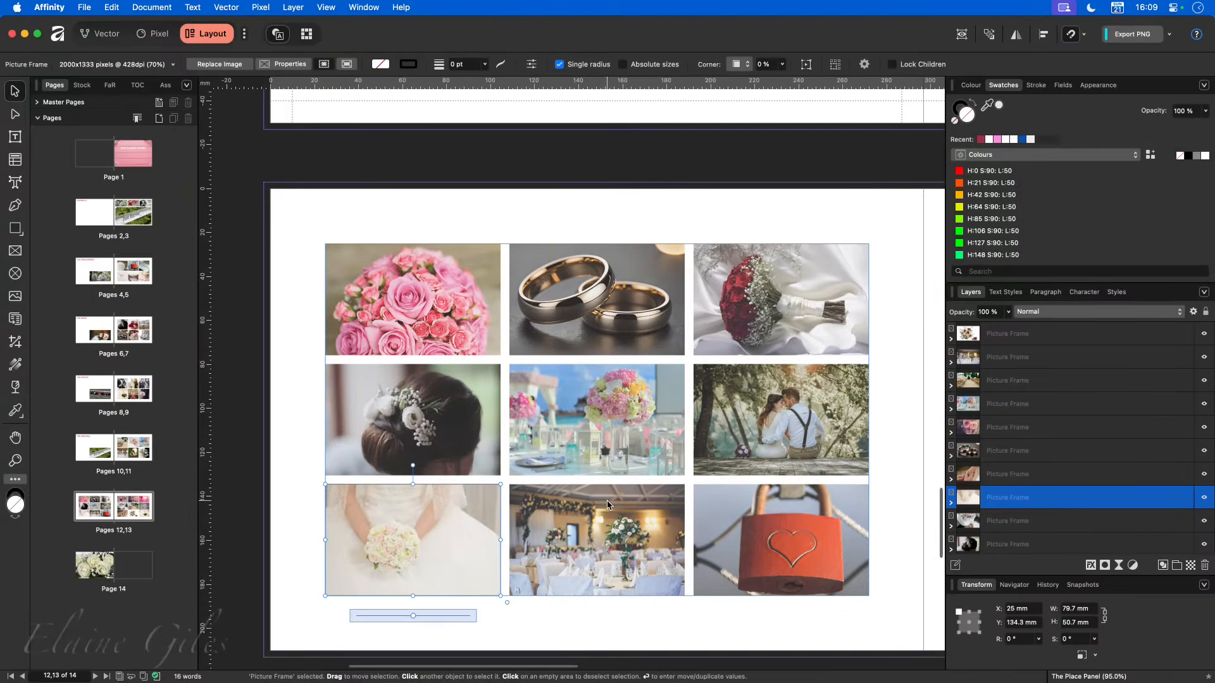
scroll(607, 505, "right", 3)
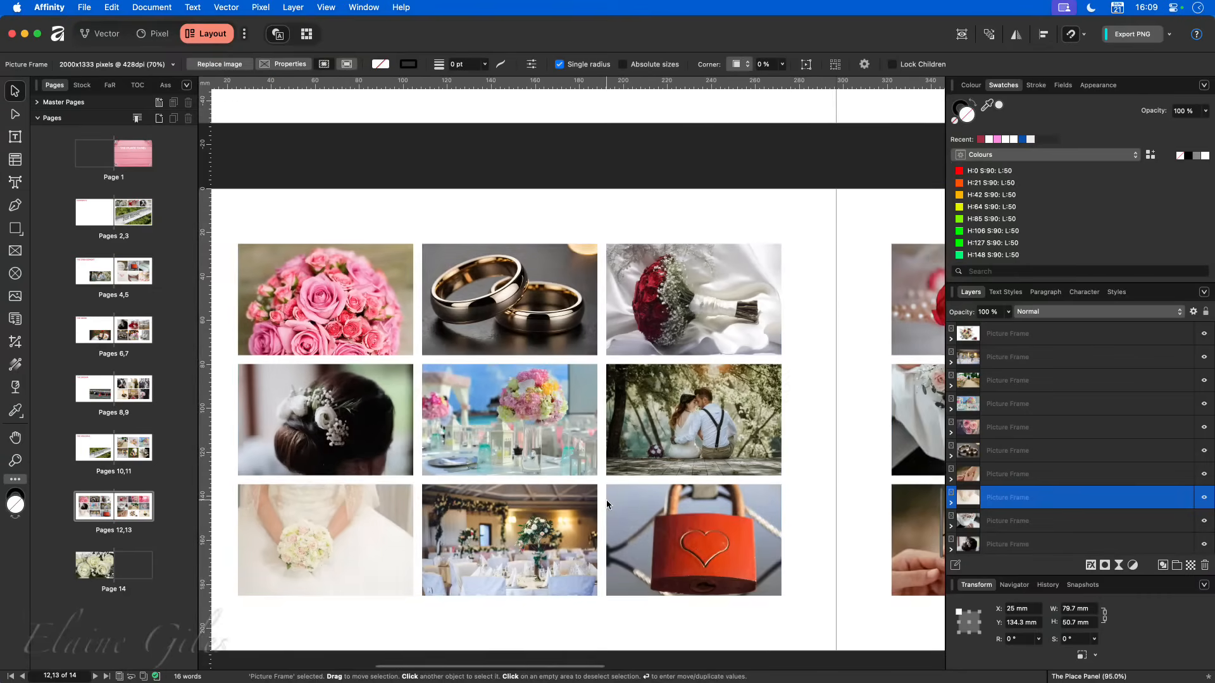
left_click(88, 8)
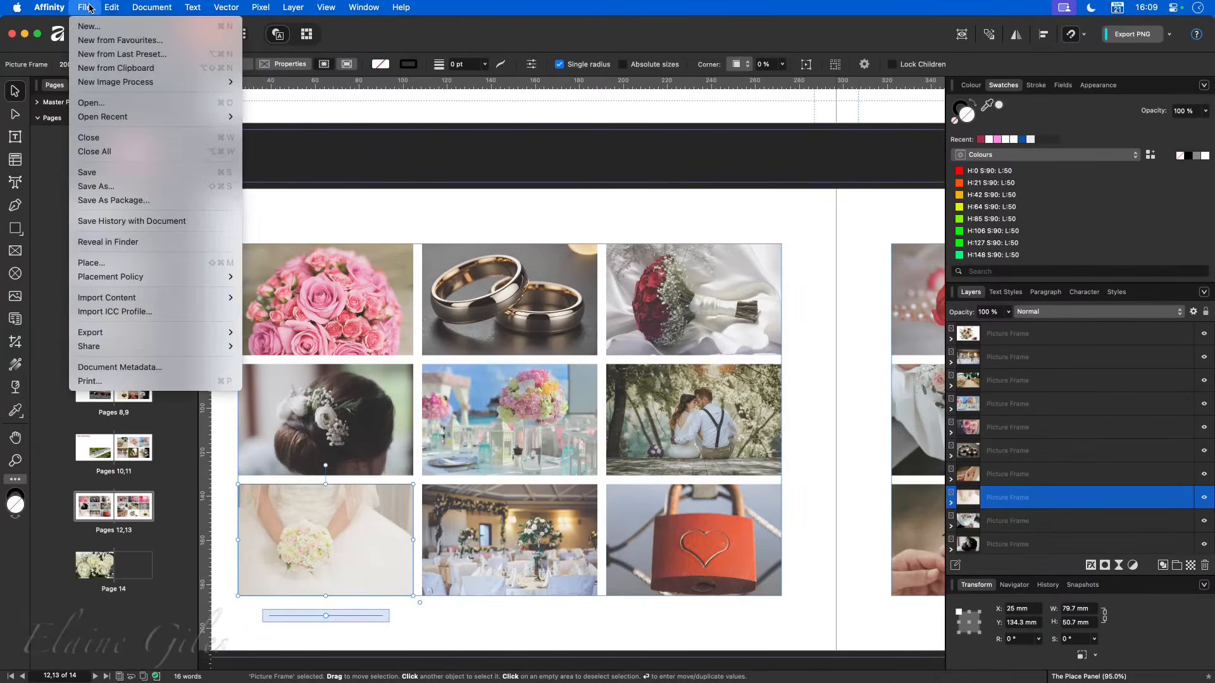
left_click(124, 262)
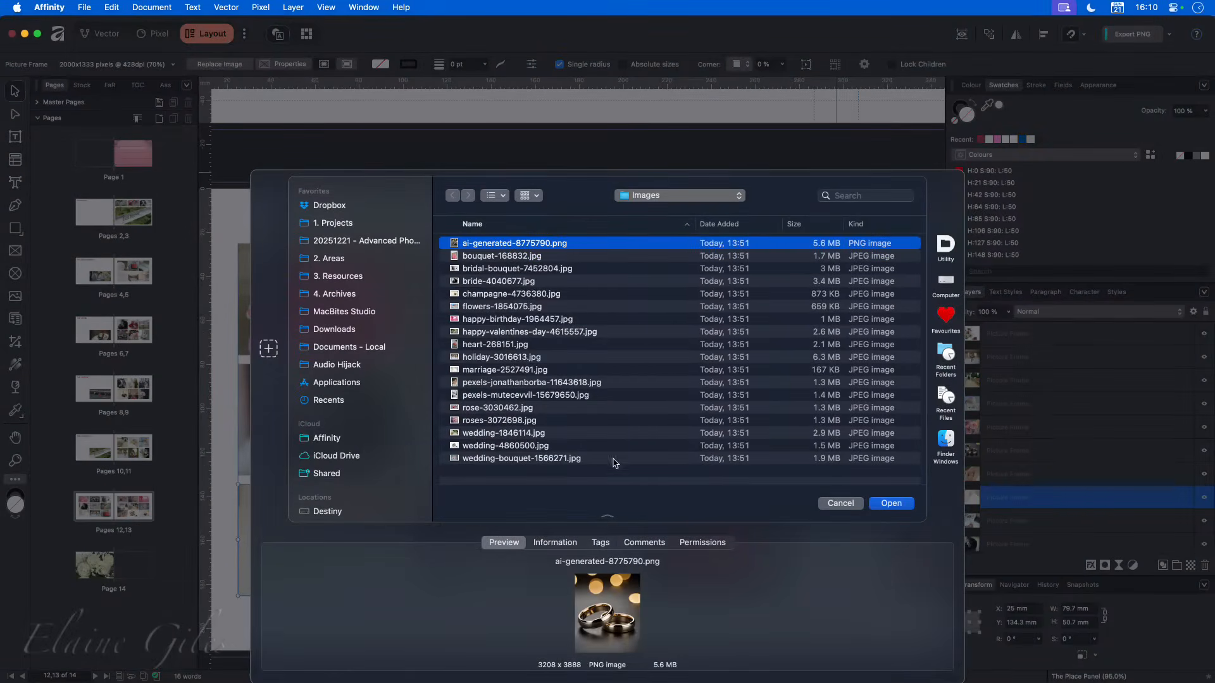
left_click(840, 504)
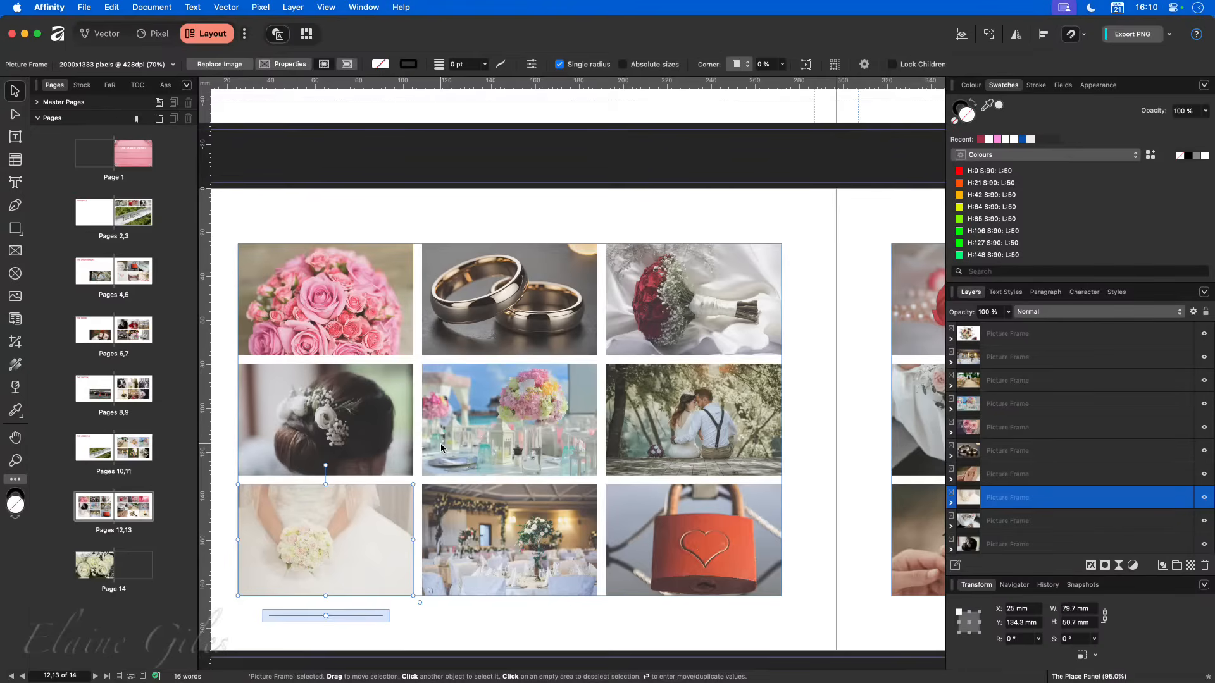
- Close the wedding photo book and switch to the Appearance Panel document
scroll(440, 445, "down", 5)
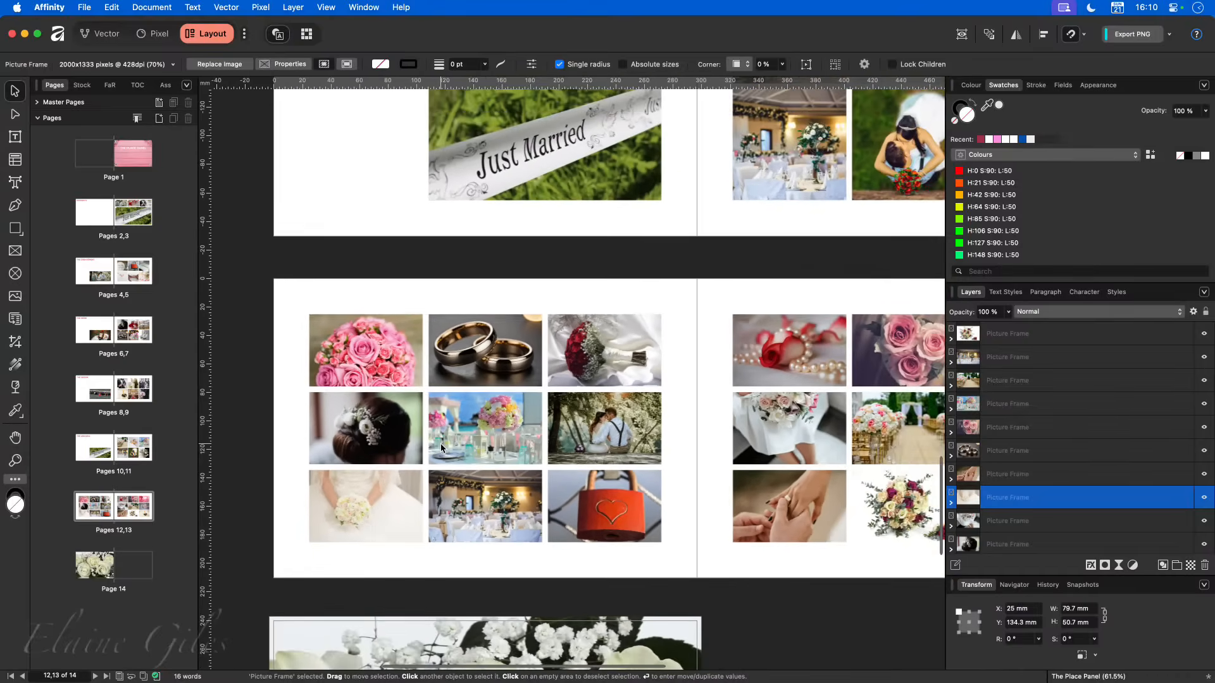
scroll(440, 446, "down", 2)
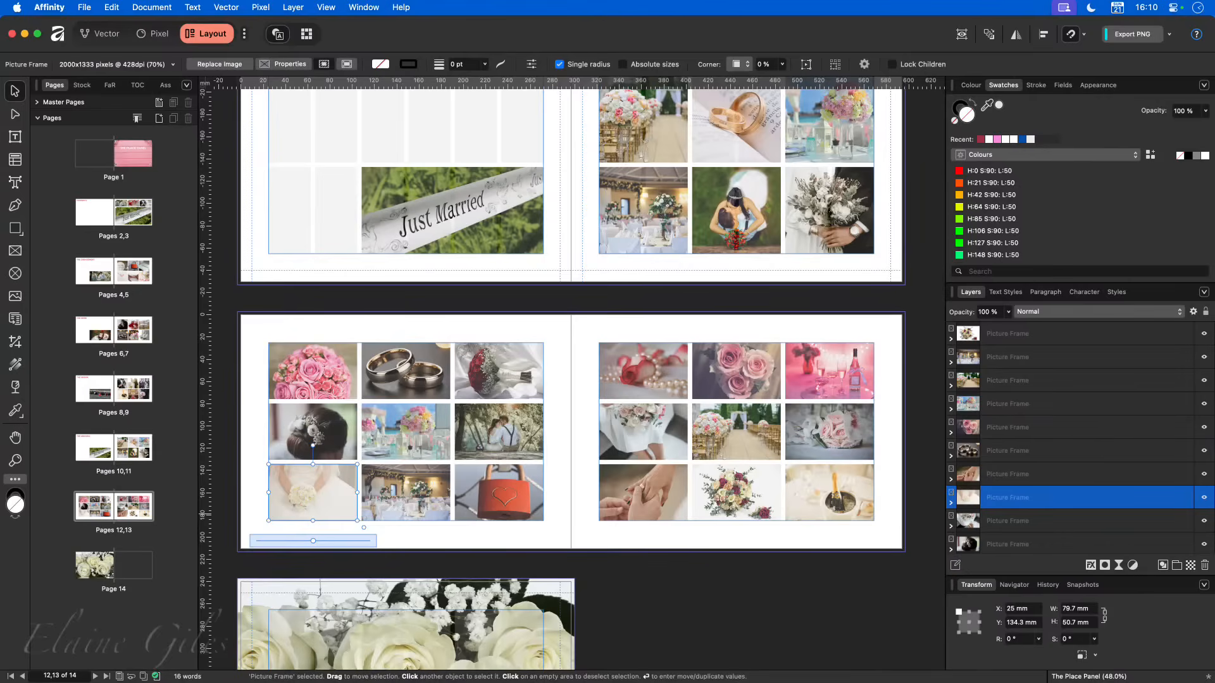
left_click(498, 436)
key("super+w")
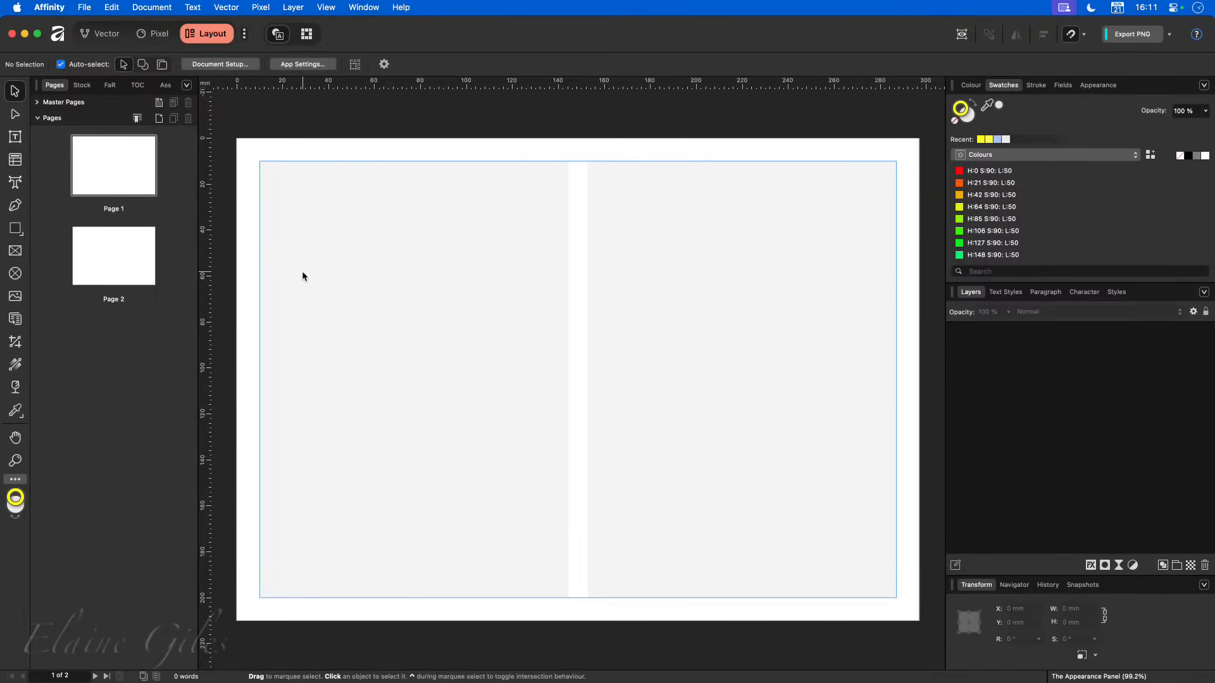
- Draw a picture frame about 134 × 190 mm over page 1's left column and clear its yellow stroke colour
left_click(15, 251)
left_click_drag(260, 162, 569, 596)
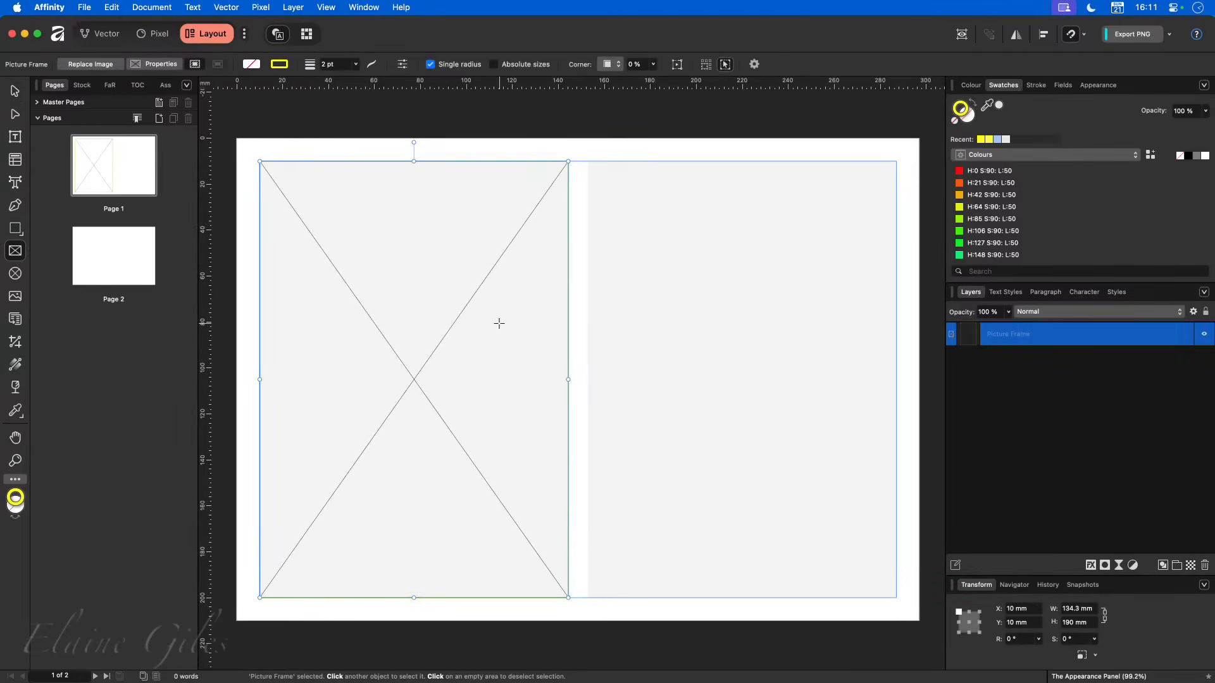
left_click(955, 121)
left_click(444, 148)
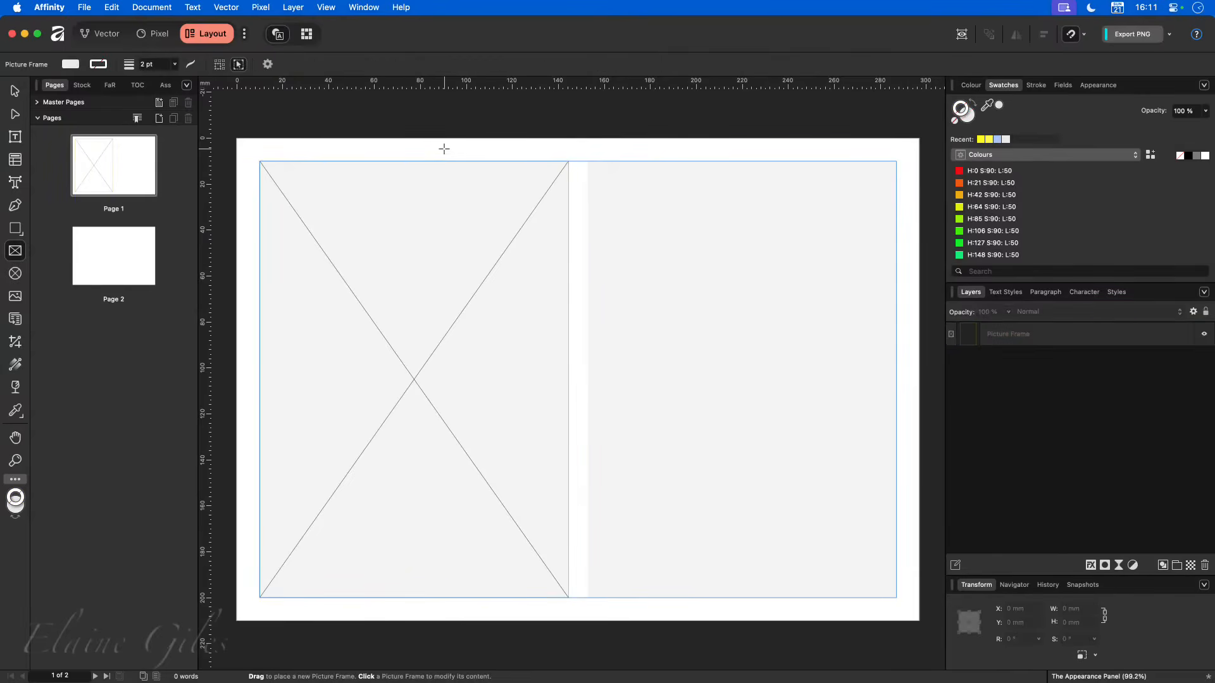
- Select the picture frame, locate the Appearance panel among the vector panels, and compare its entries with the Stroke settings
key("v")
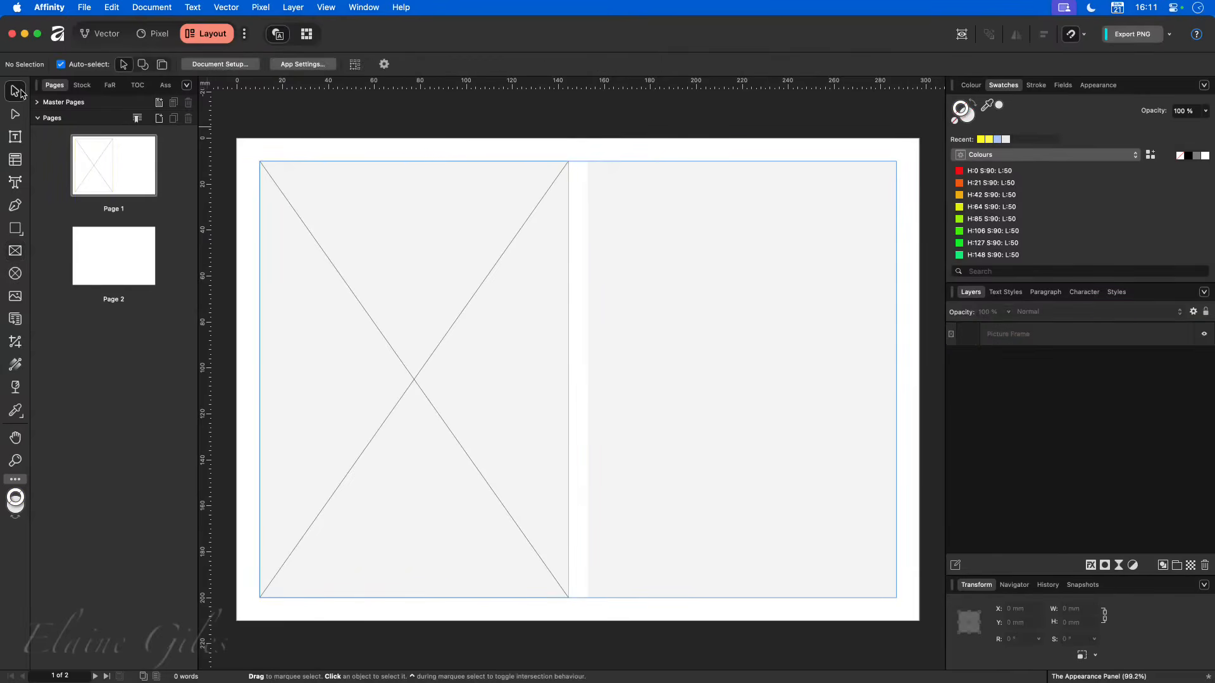
left_click(427, 199)
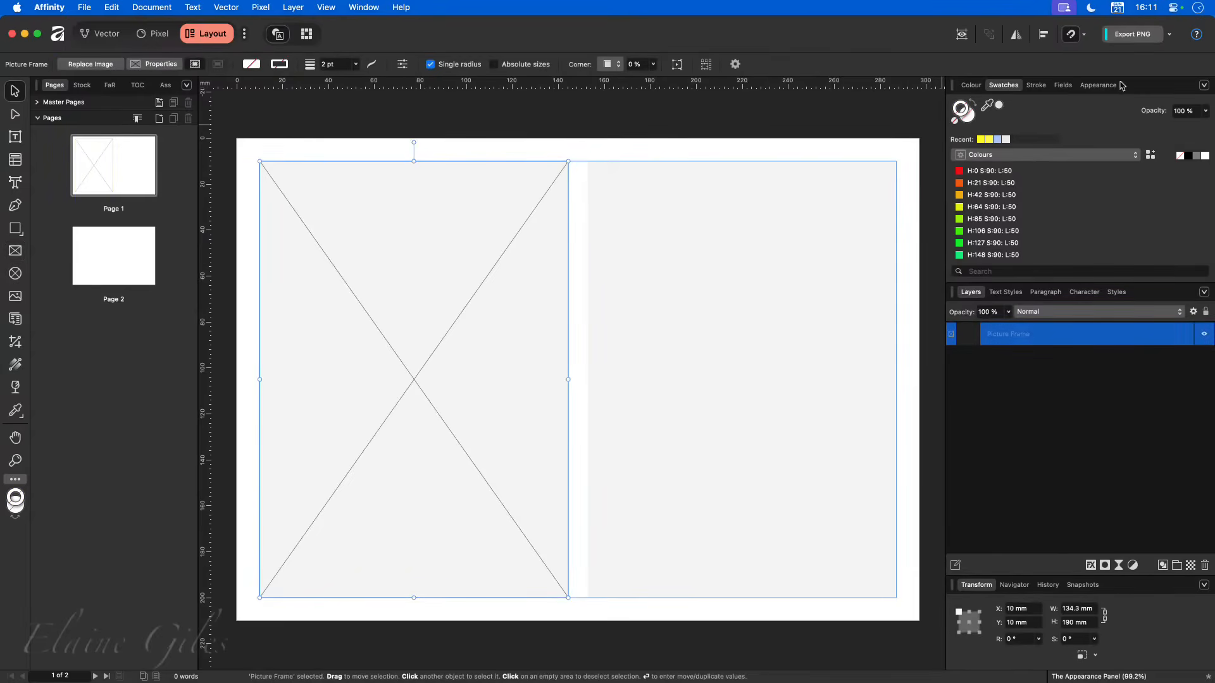
left_click(368, 5)
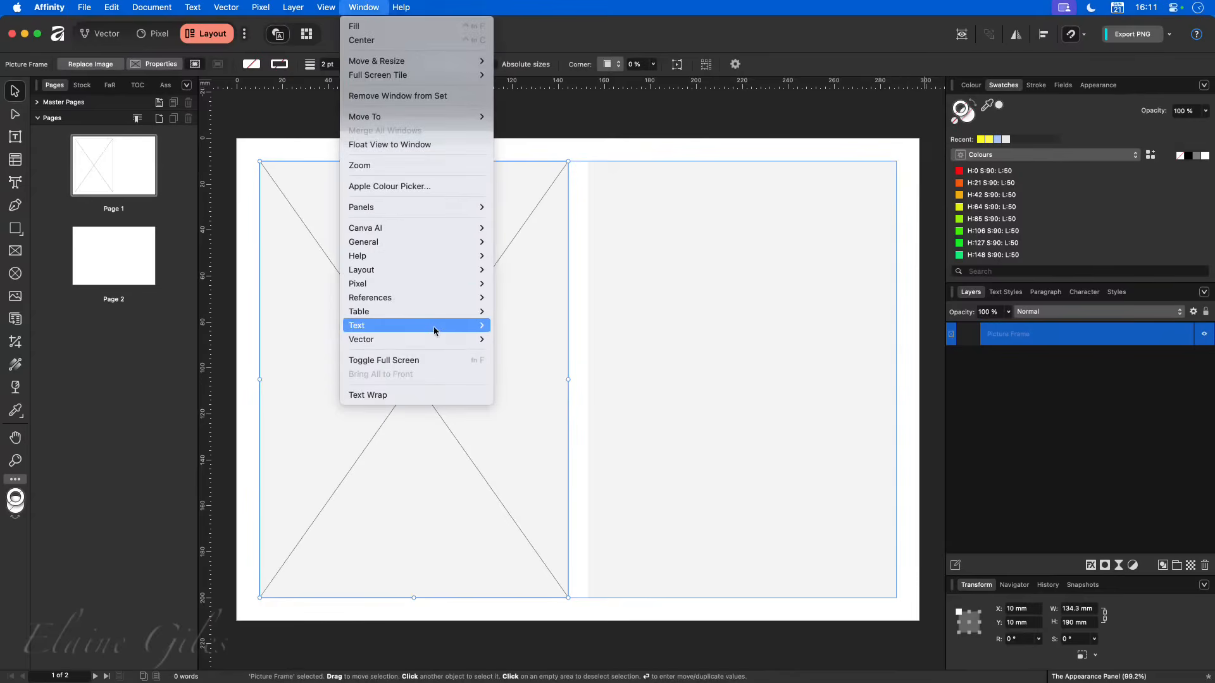
mouse_move(448, 242)
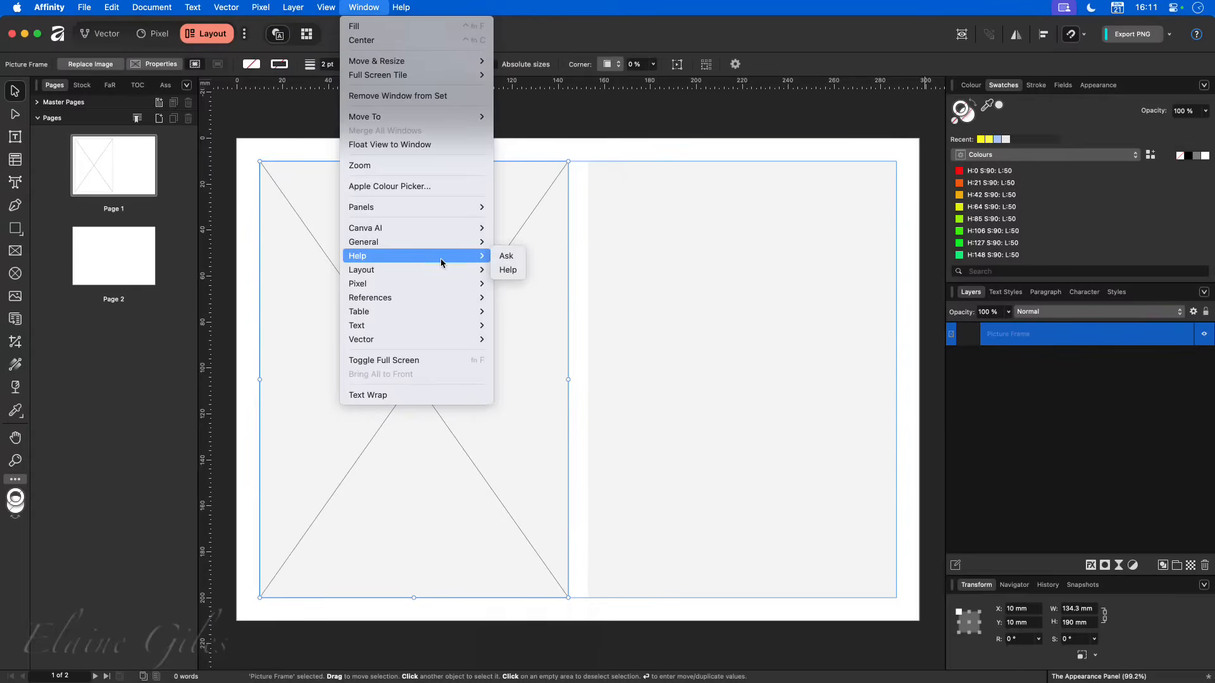
mouse_move(438, 273)
mouse_move(435, 300)
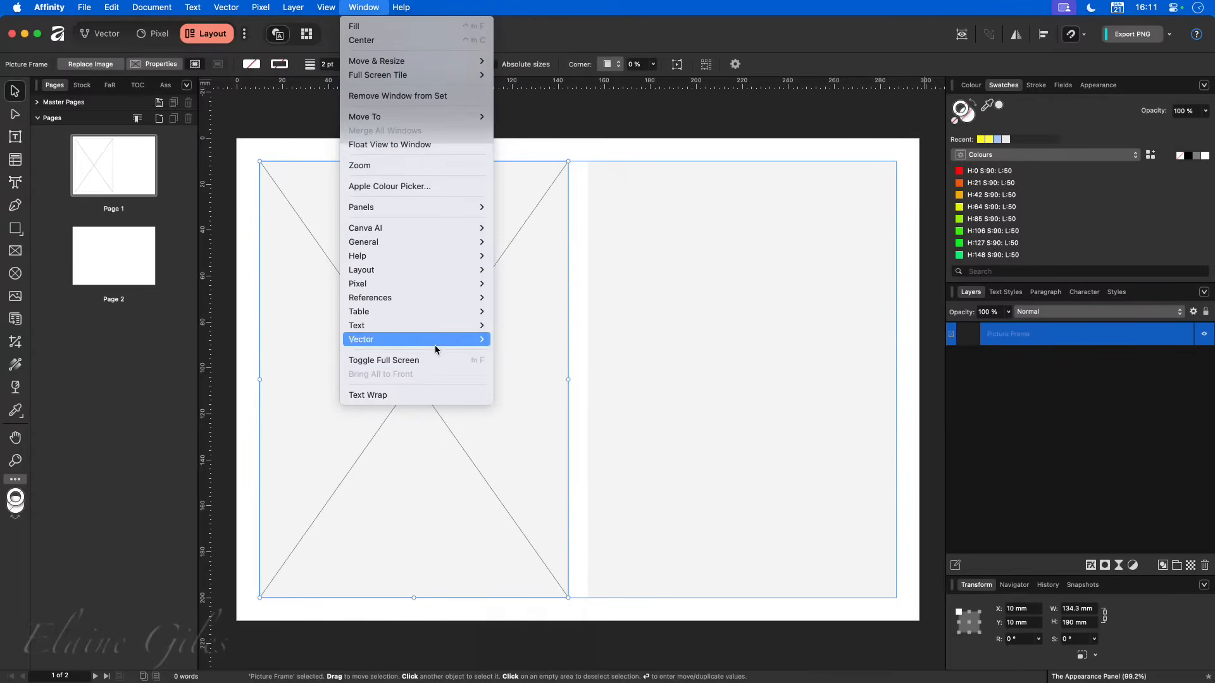
mouse_move(440, 346)
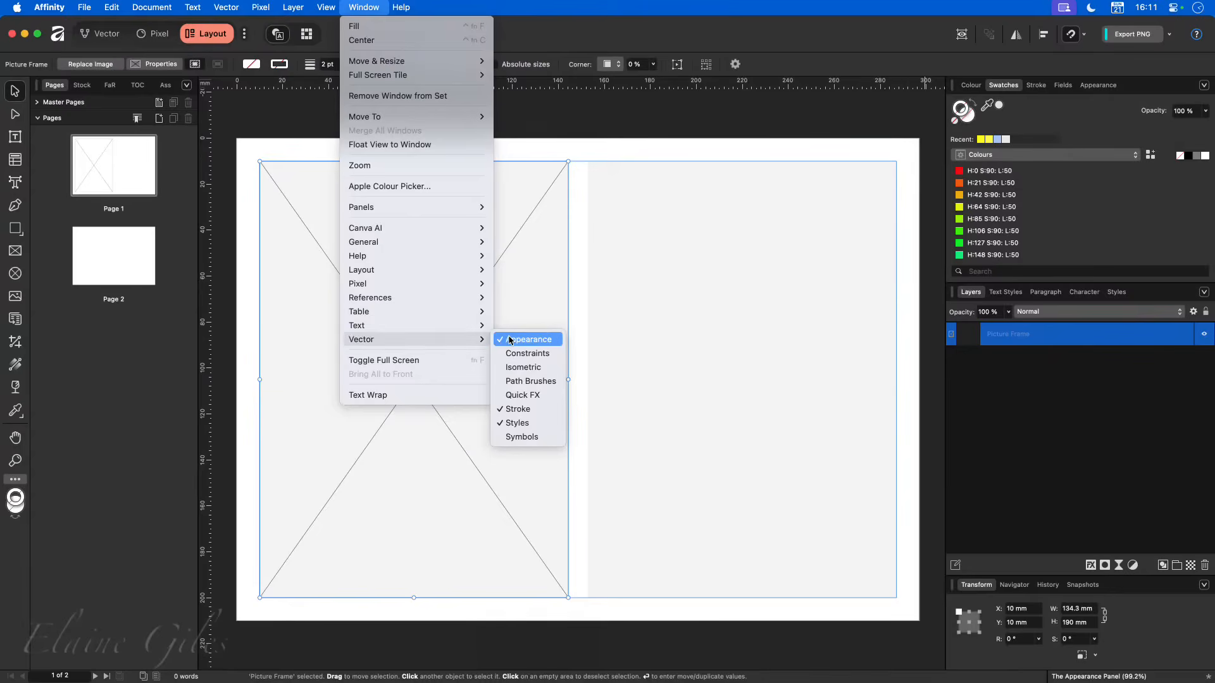
left_click(806, 117)
left_click(1099, 85)
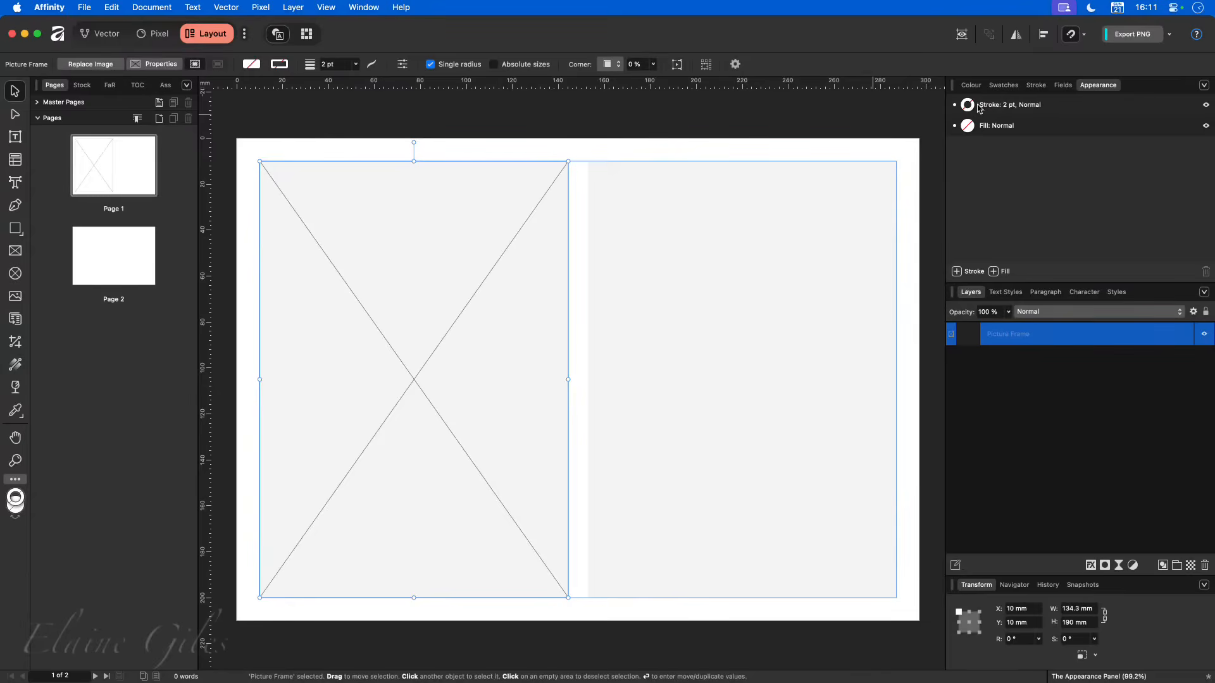
left_click(1037, 89)
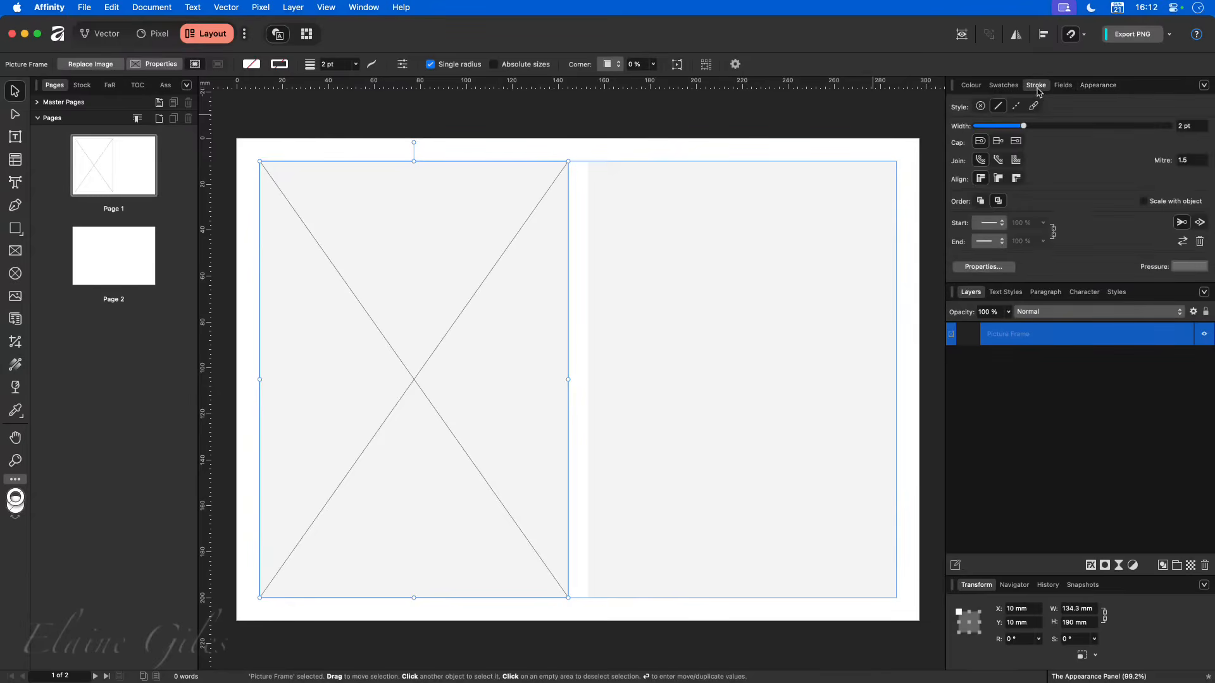
left_click(1098, 84)
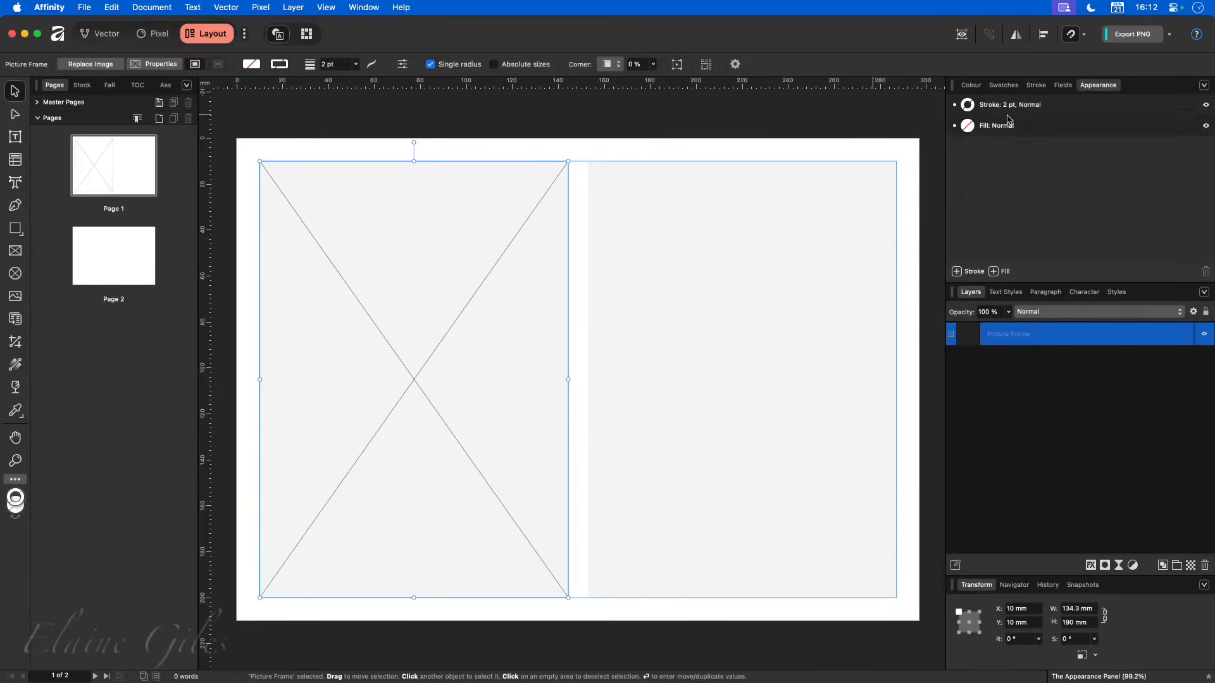
left_click(1038, 85)
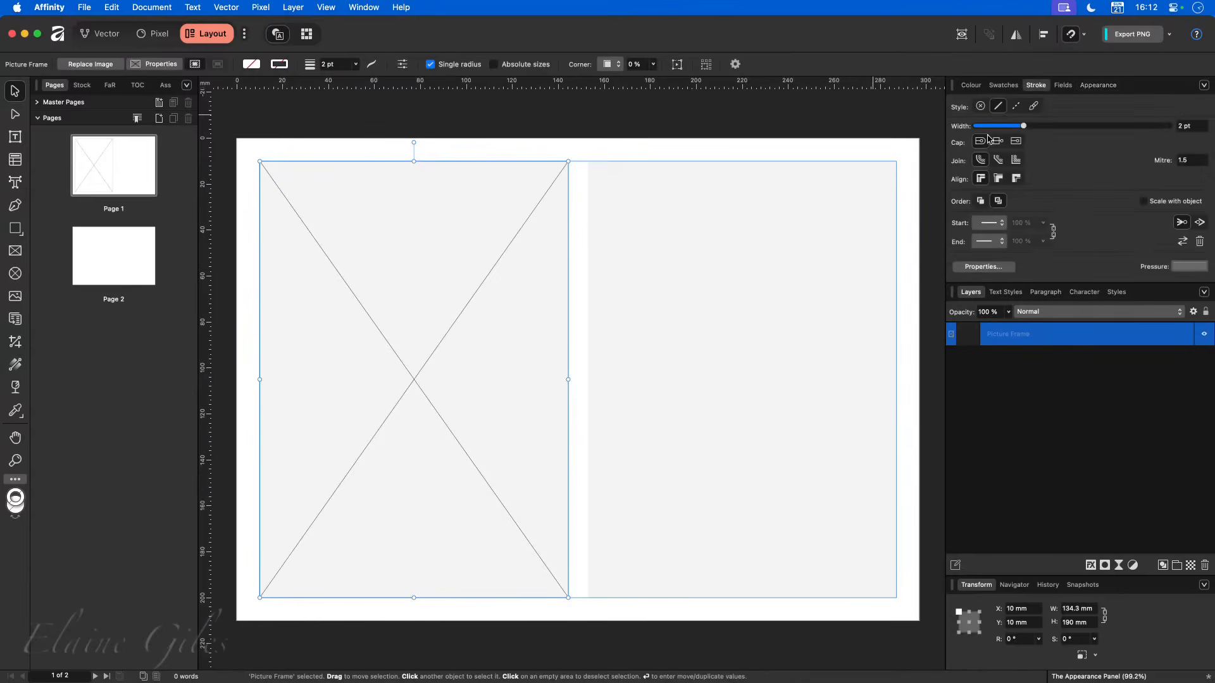
- Set the picture frame's stroke colour to black from the swatches
left_click(1002, 86)
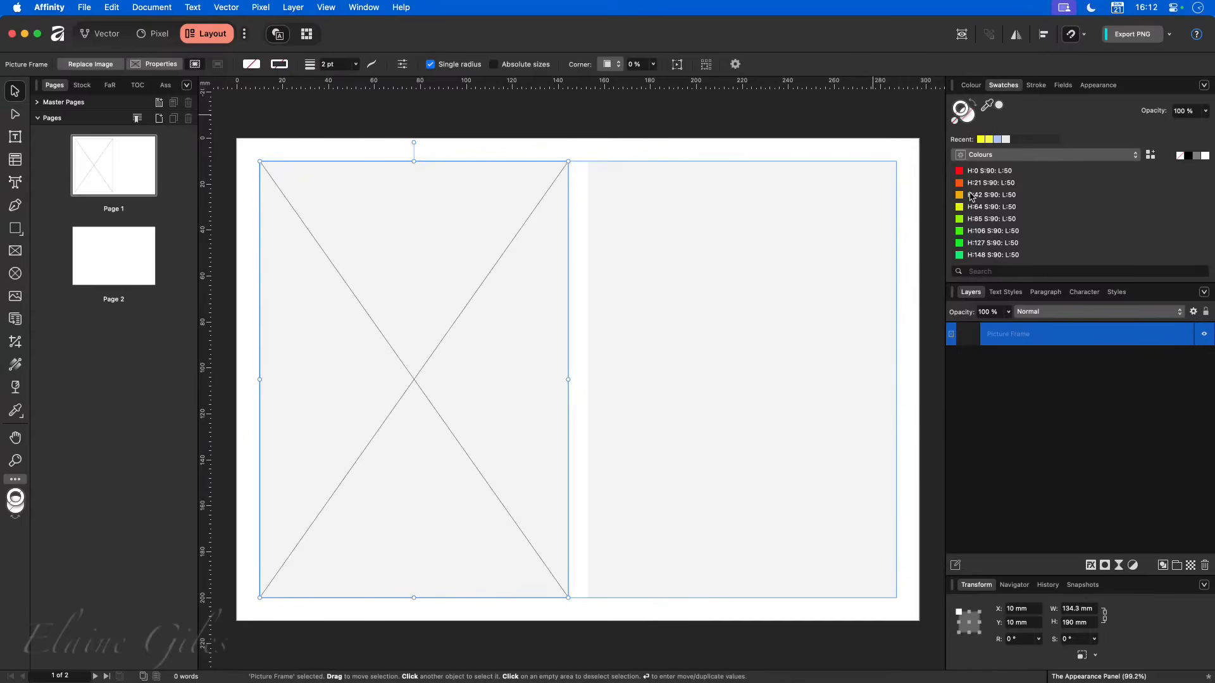
left_click(1006, 156)
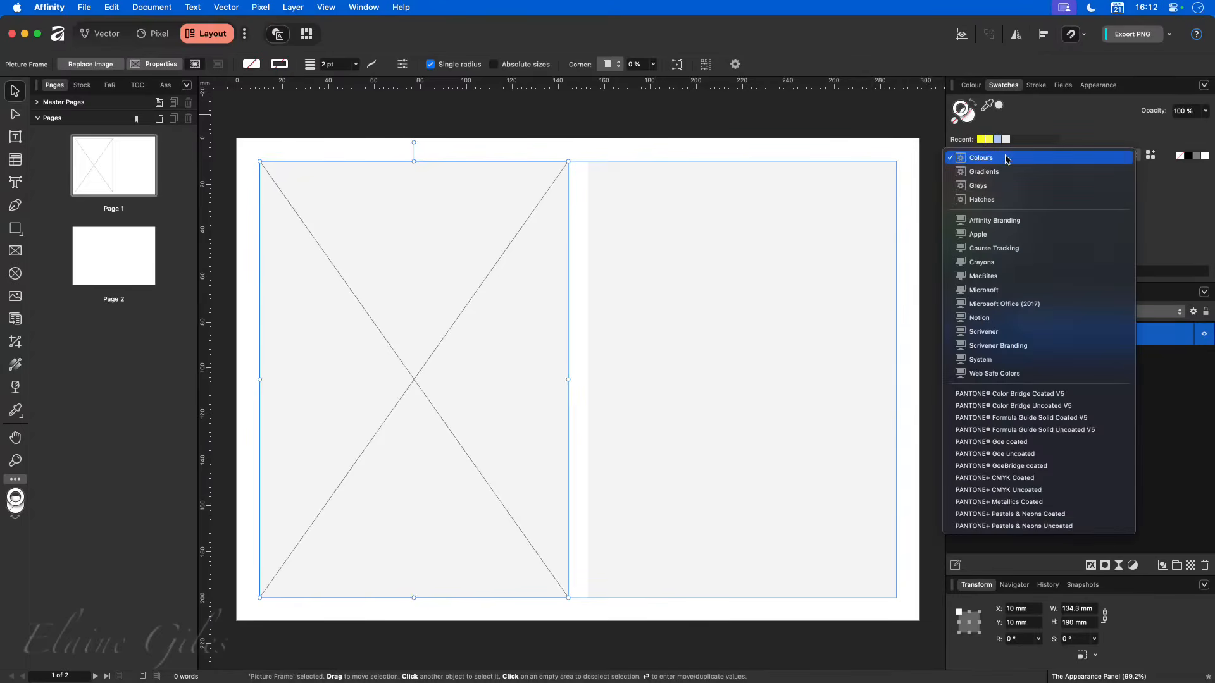
left_click(1007, 158)
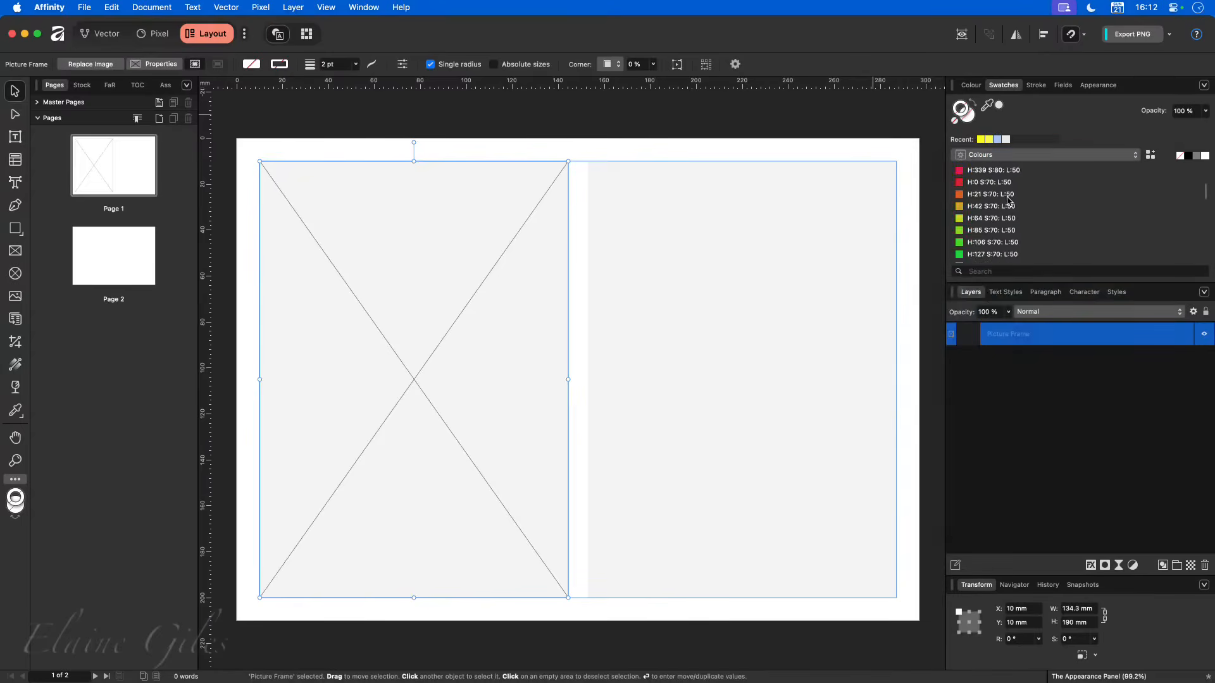
scroll(1008, 200, "down", 10)
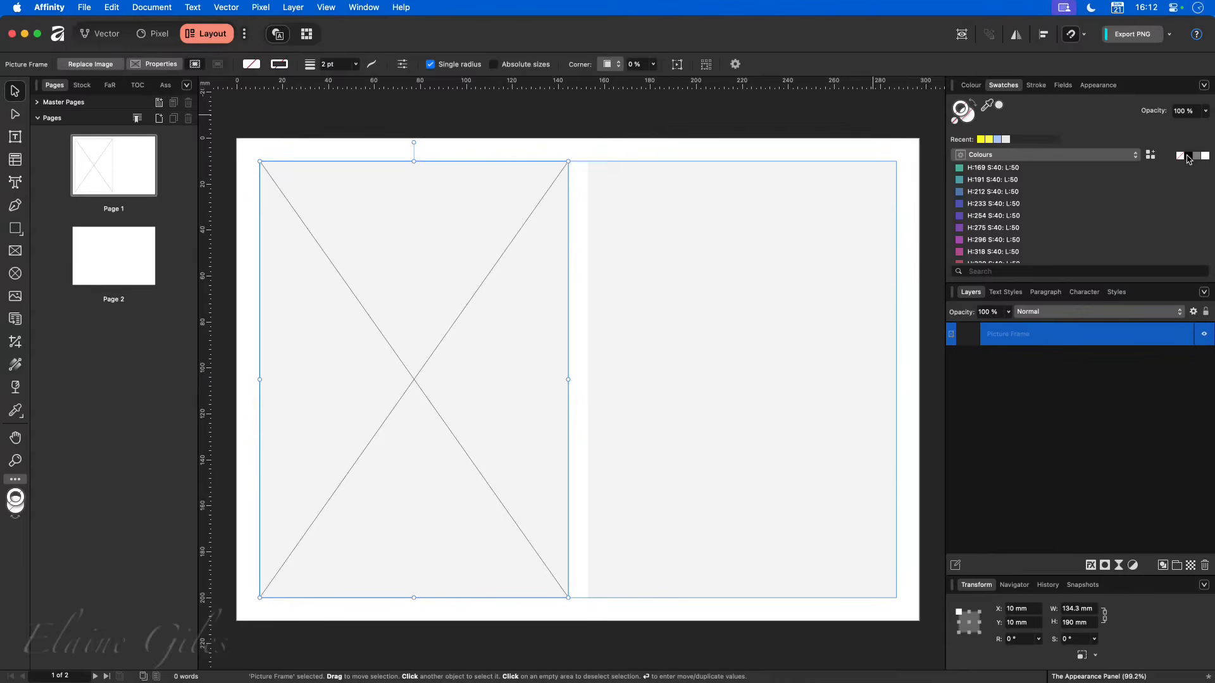
left_click(1189, 157)
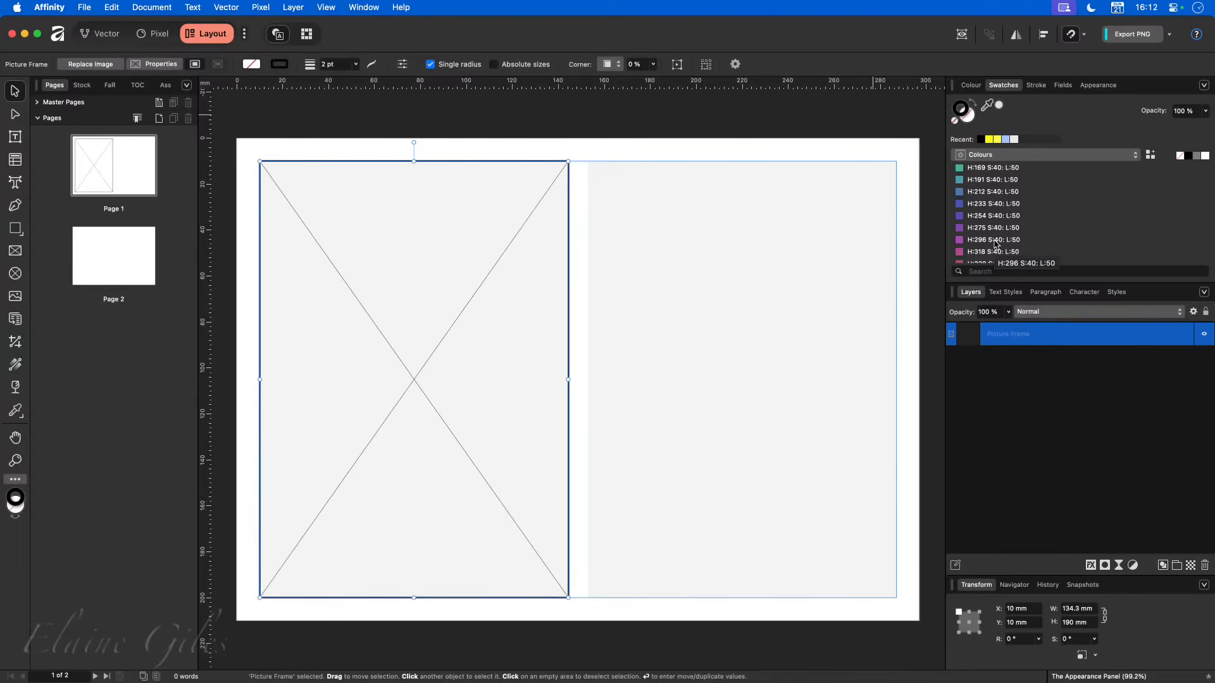
- Set the width of the picture frame's black stroke to 12 pt through its Appearance entry
left_click(1037, 86)
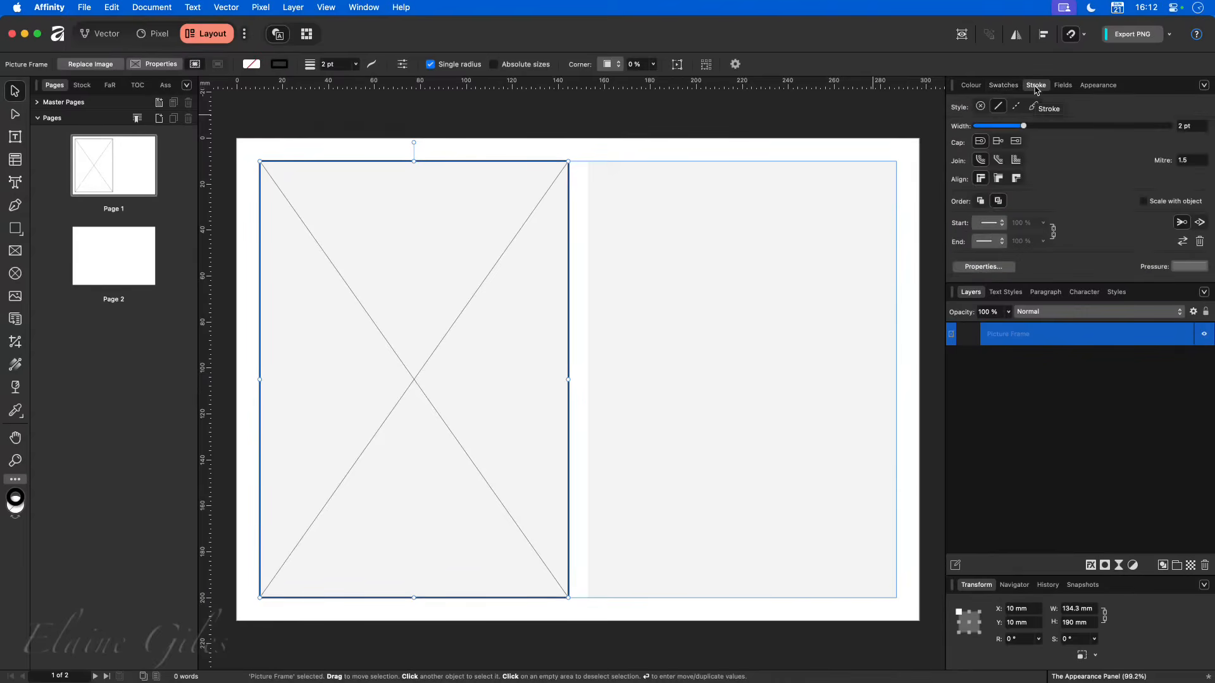
left_click(1098, 85)
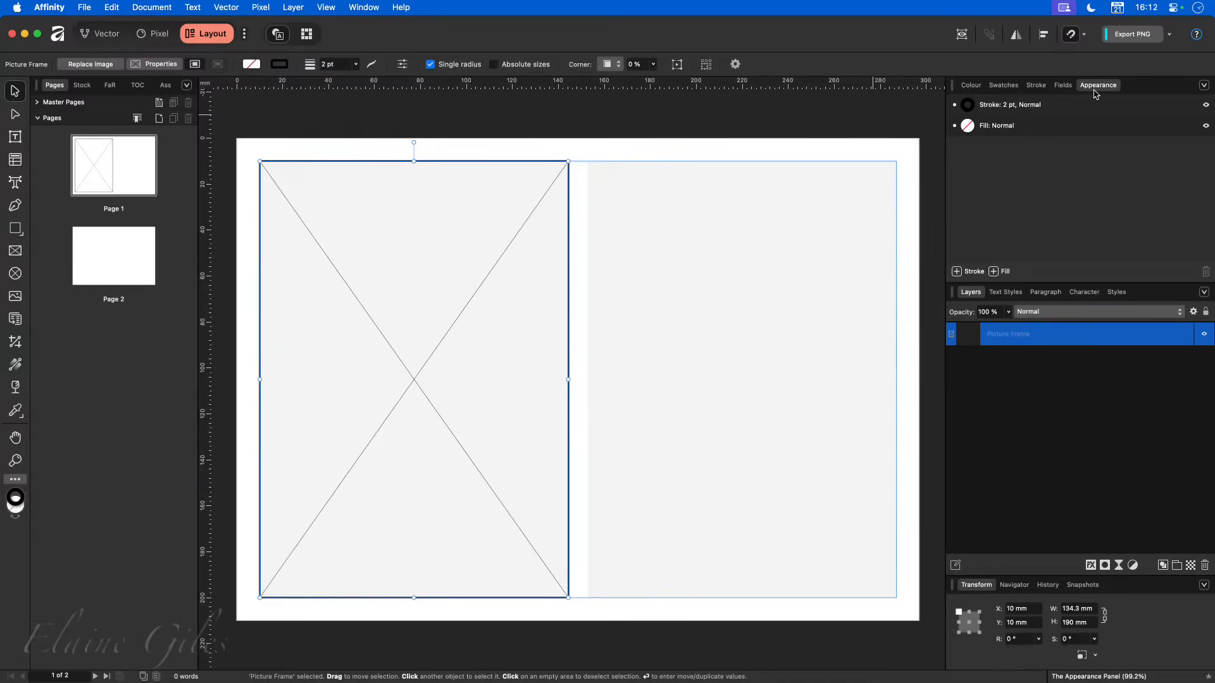
left_click(1009, 107)
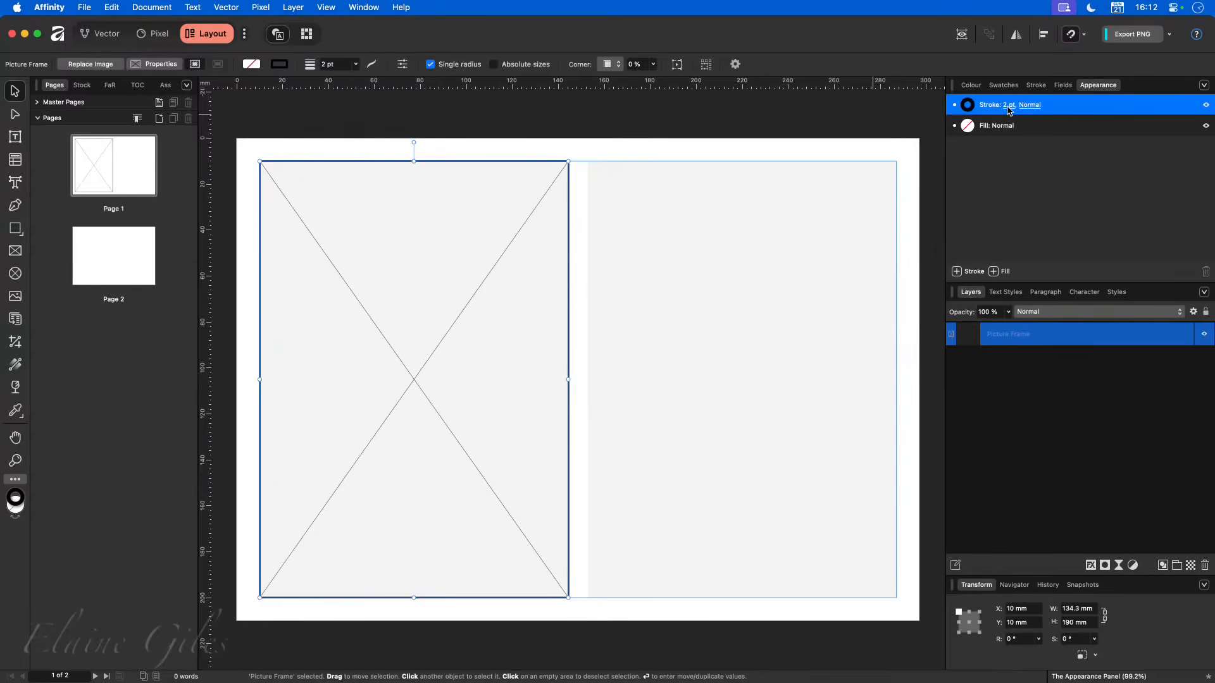
left_click(1009, 106)
left_click_drag(973, 152, 997, 155)
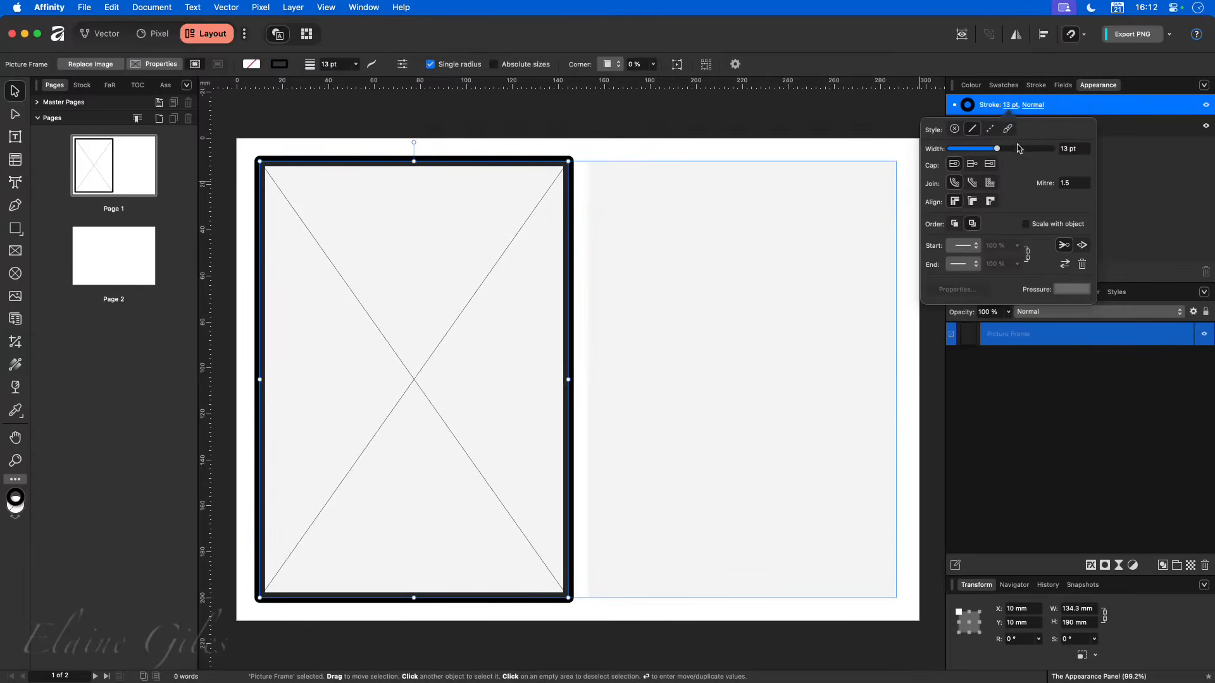
left_click(1069, 149)
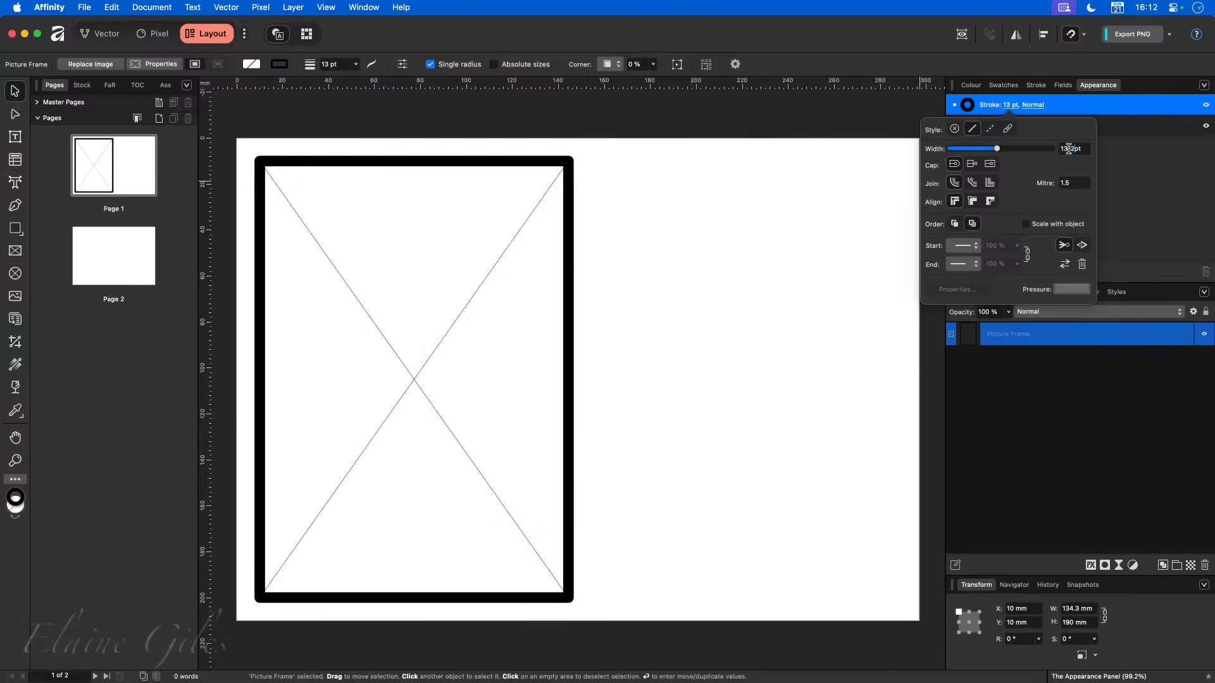
type("12")
key("Return")
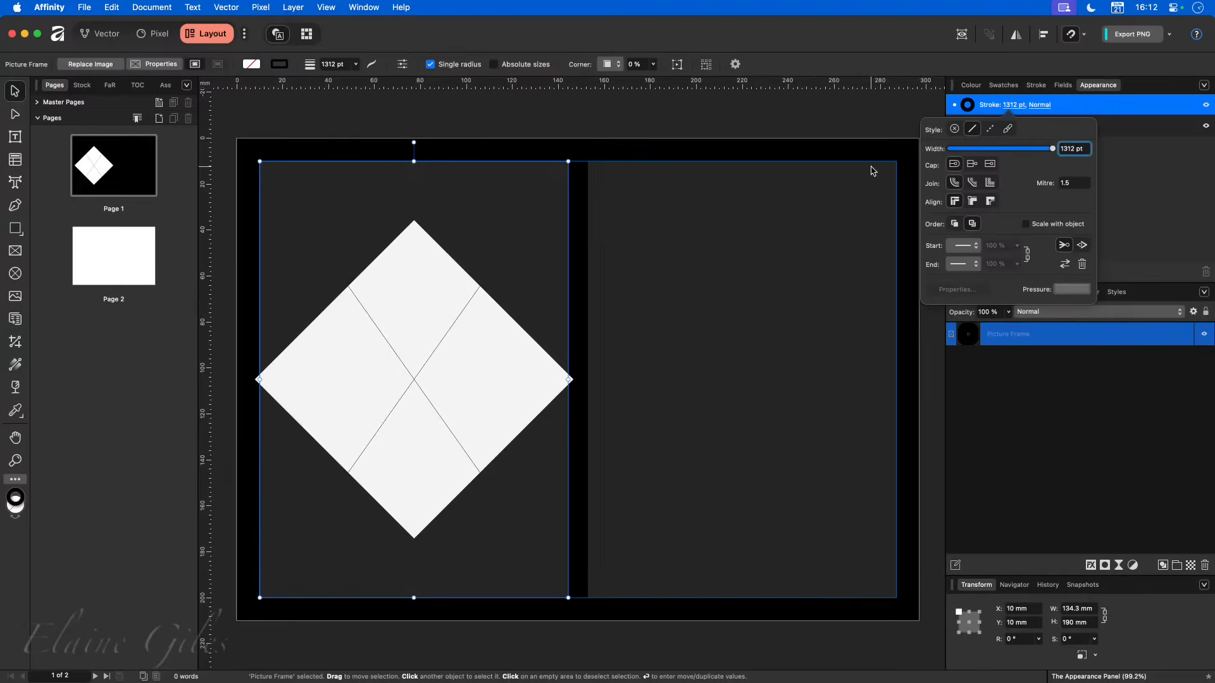
type("2")
key("BackSpace")
type("12")
key("Return")
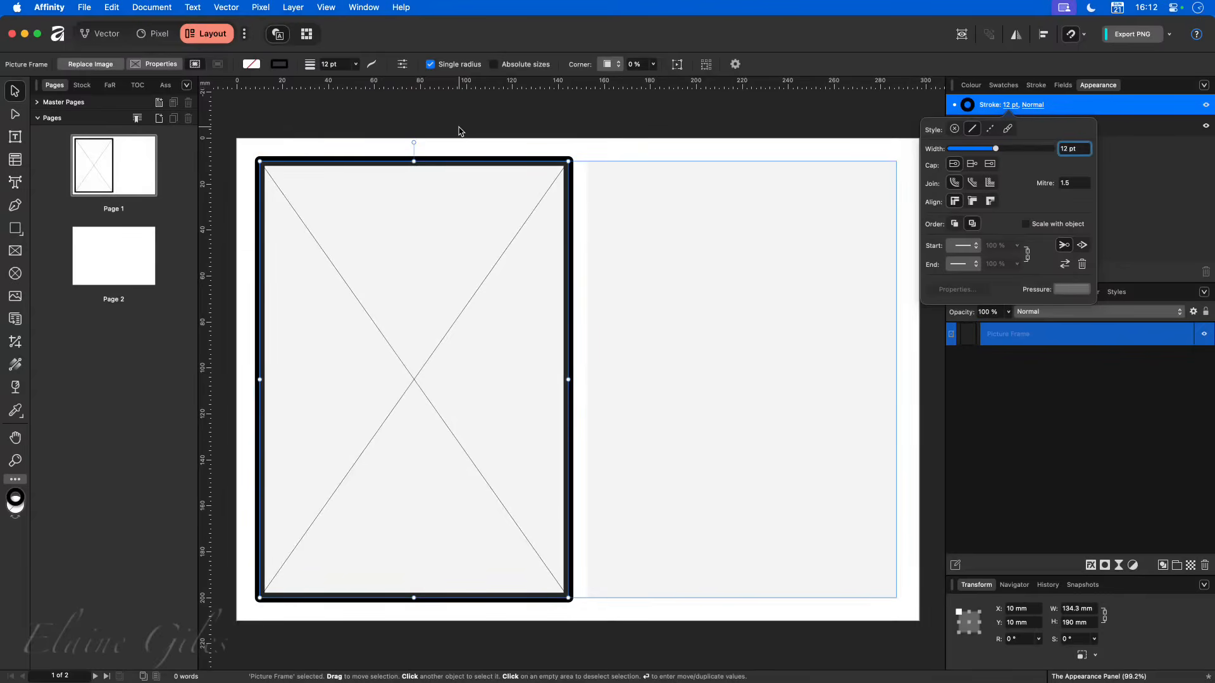
left_click(759, 133)
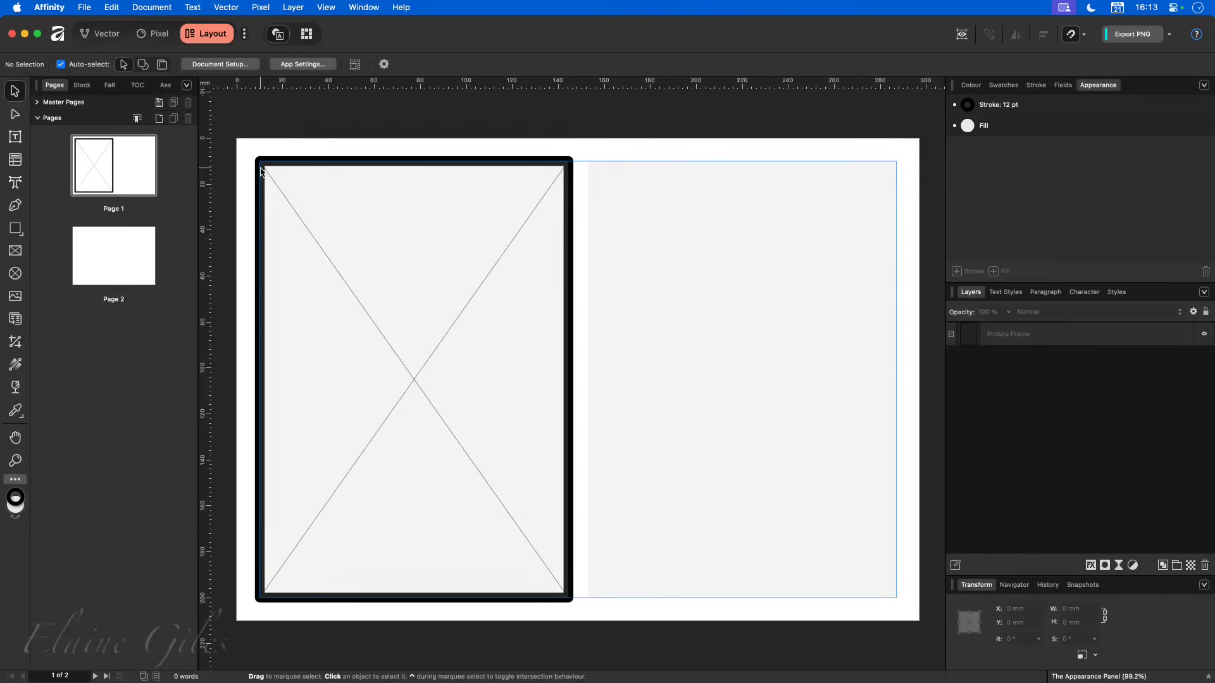
- Draw a rectangle about 104 × 120 mm over page 1's right column and give it a white 4 pt stroke
left_click(15, 228)
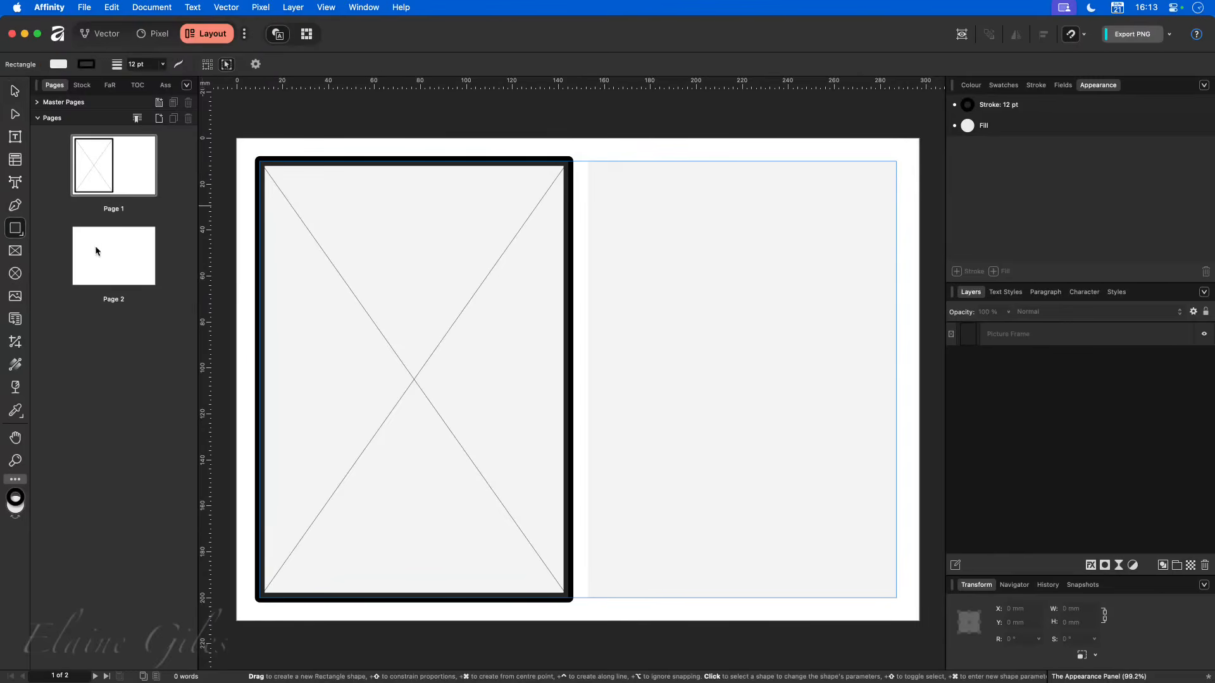
left_click_drag(604, 193, 846, 474)
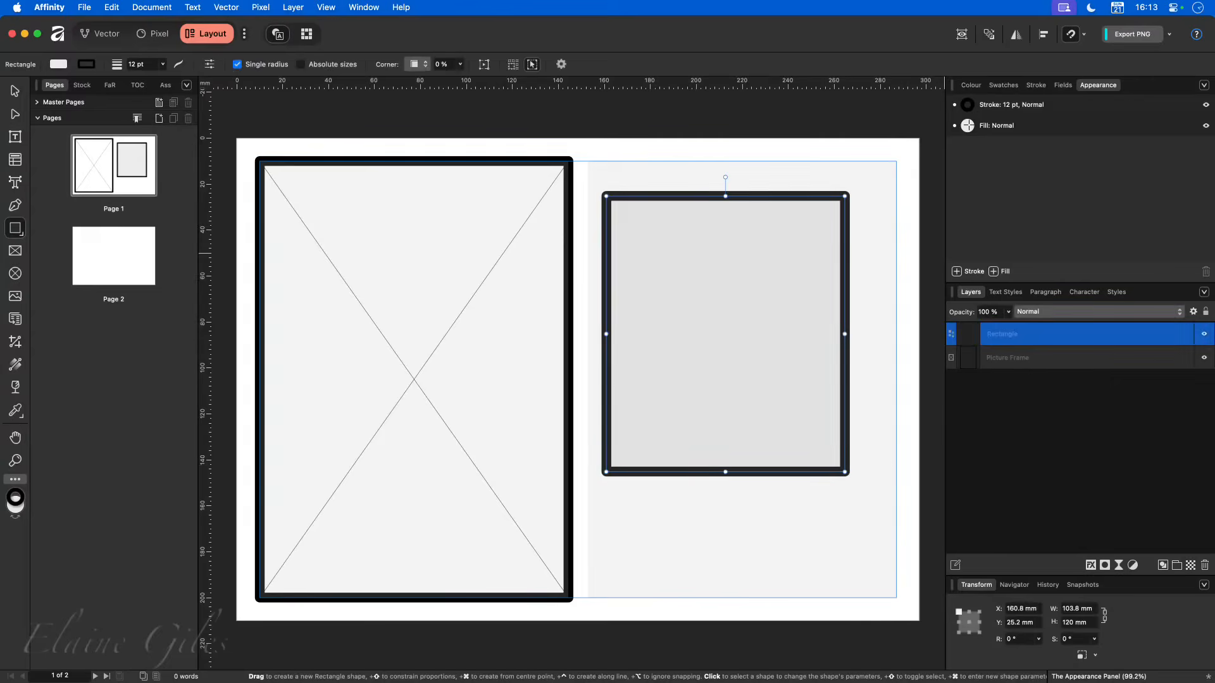
left_click(1036, 85)
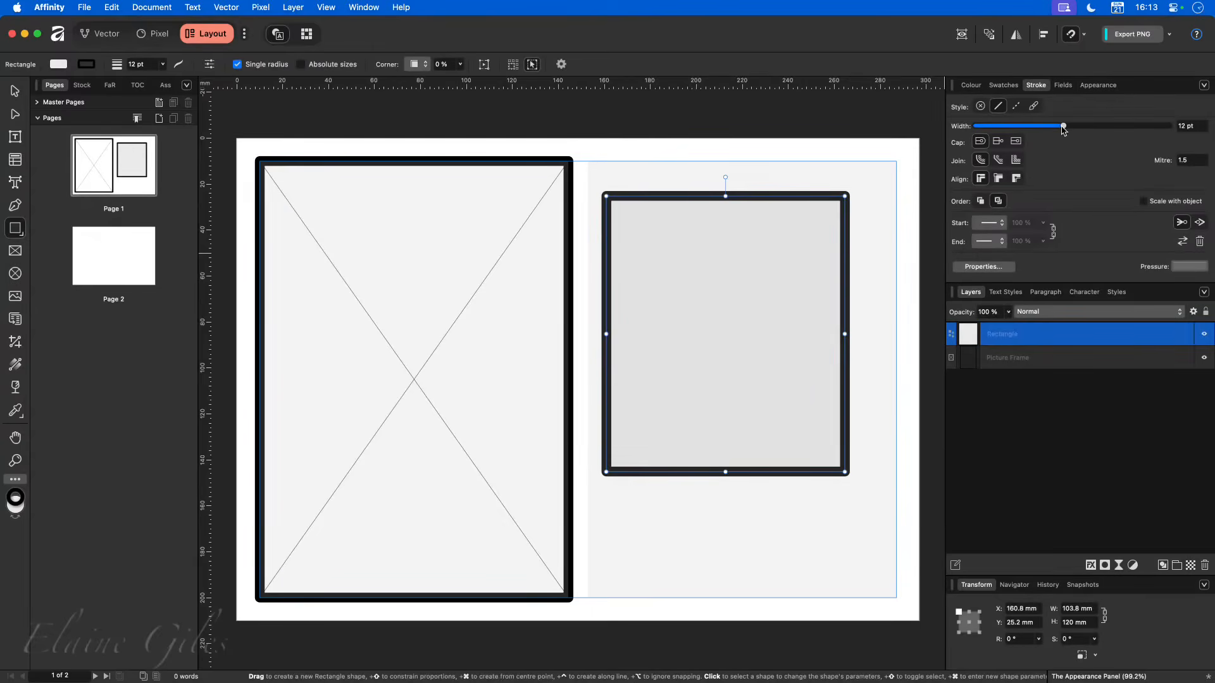
left_click_drag(1063, 130, 1032, 126)
left_click(1004, 85)
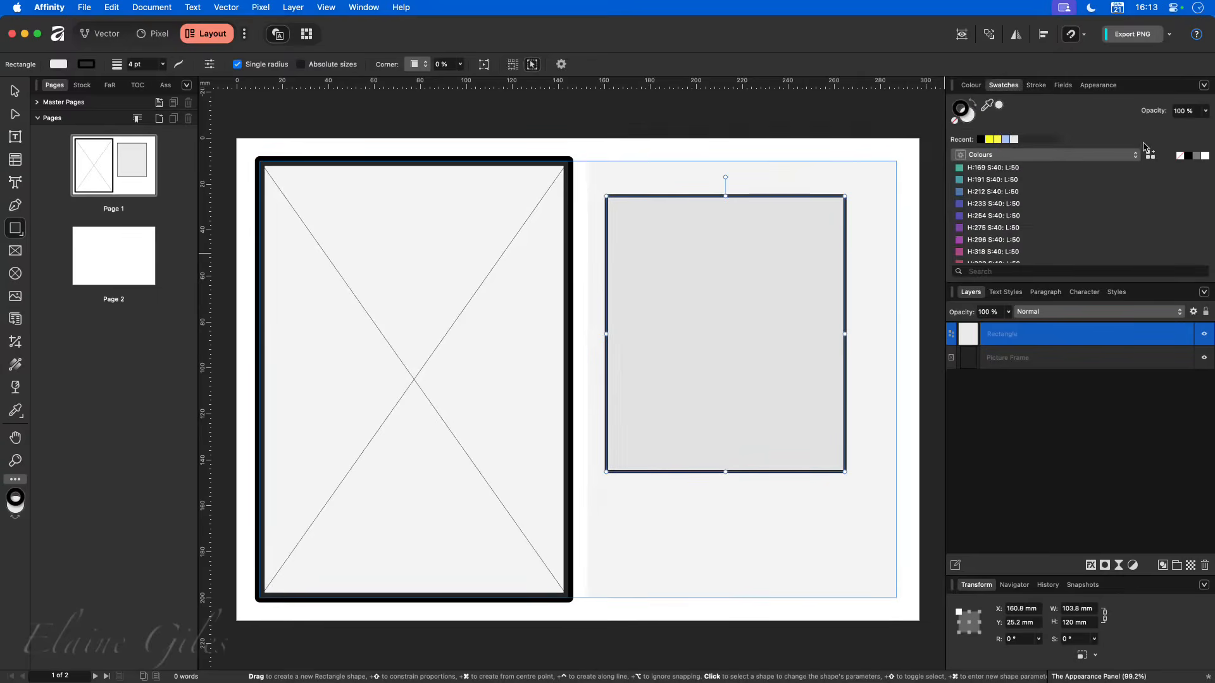
left_click(1204, 156)
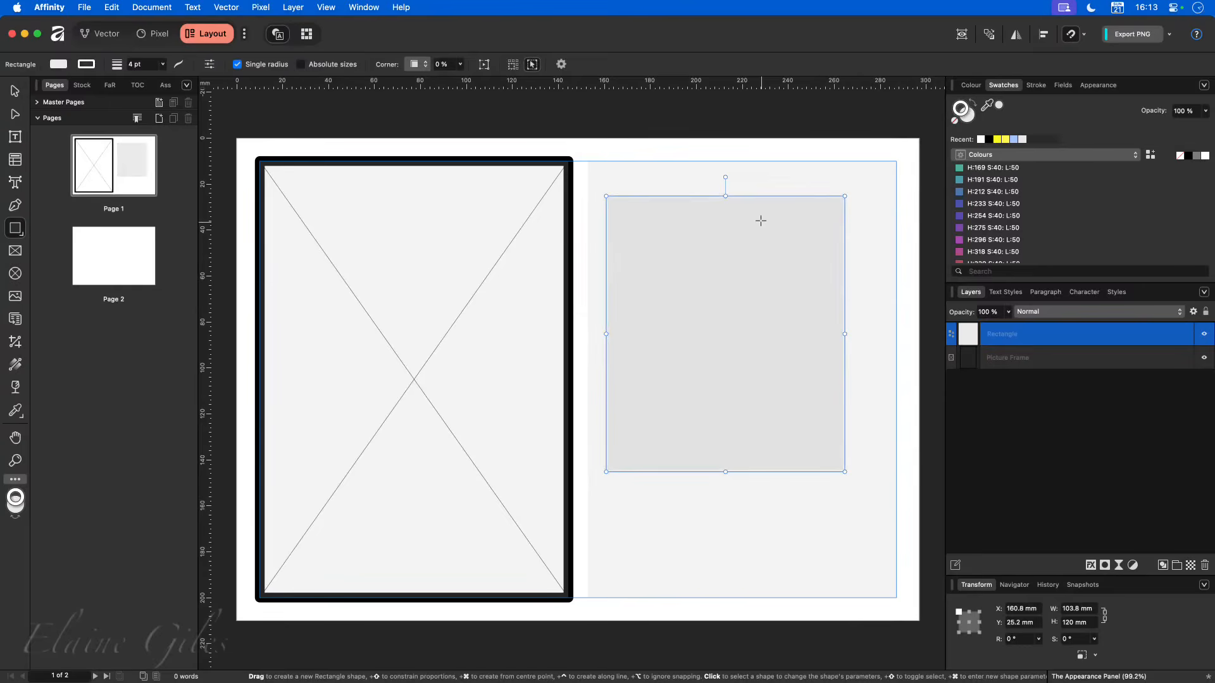
- Fit the rectangle exactly over the picture frame at 134.3 × 190 mm and remove its fill
key("v")
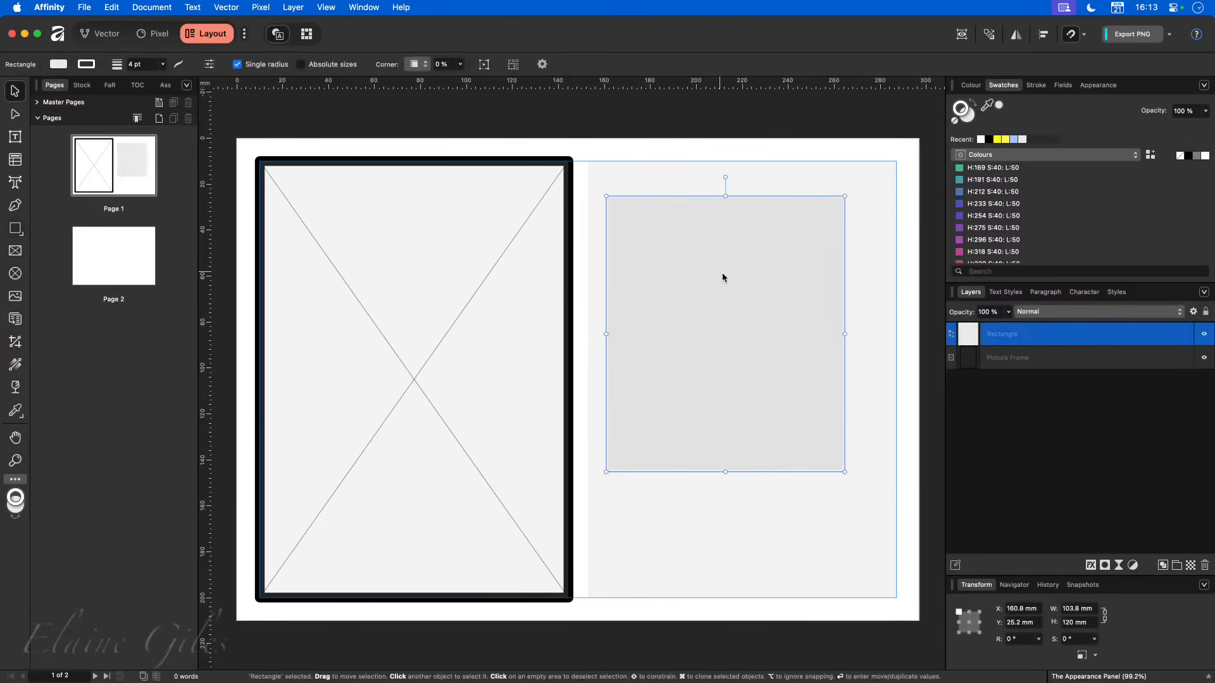
left_click_drag(722, 277, 377, 217)
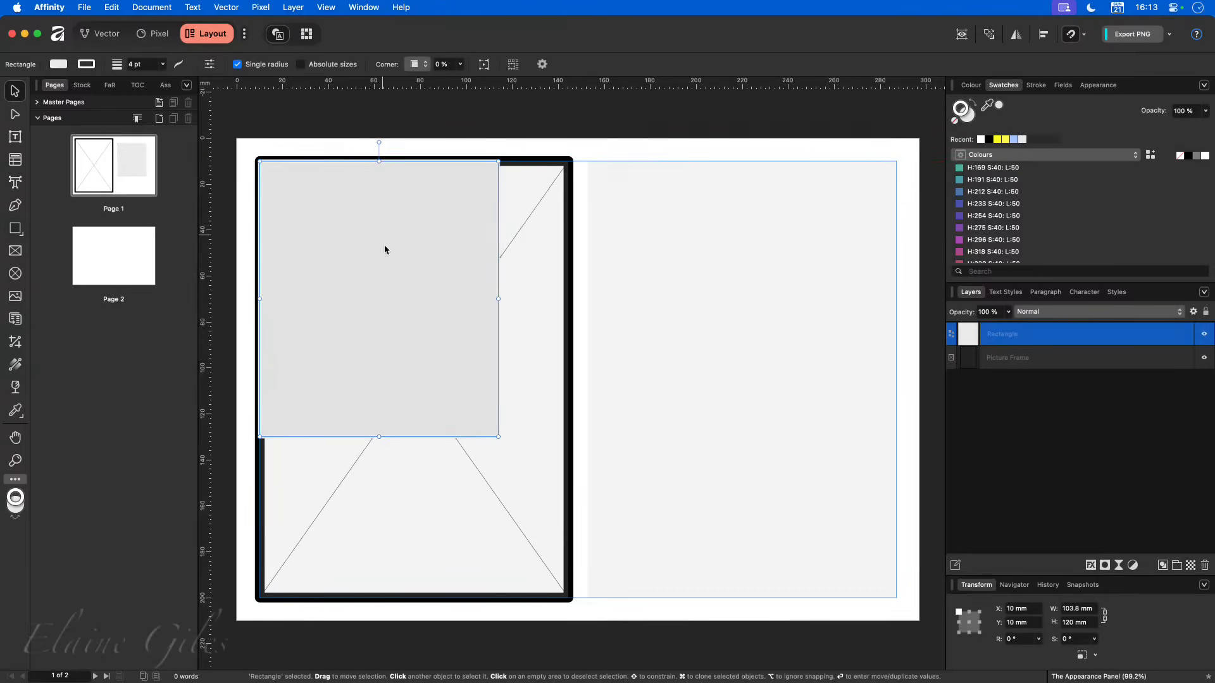
left_click_drag(494, 435, 568, 593)
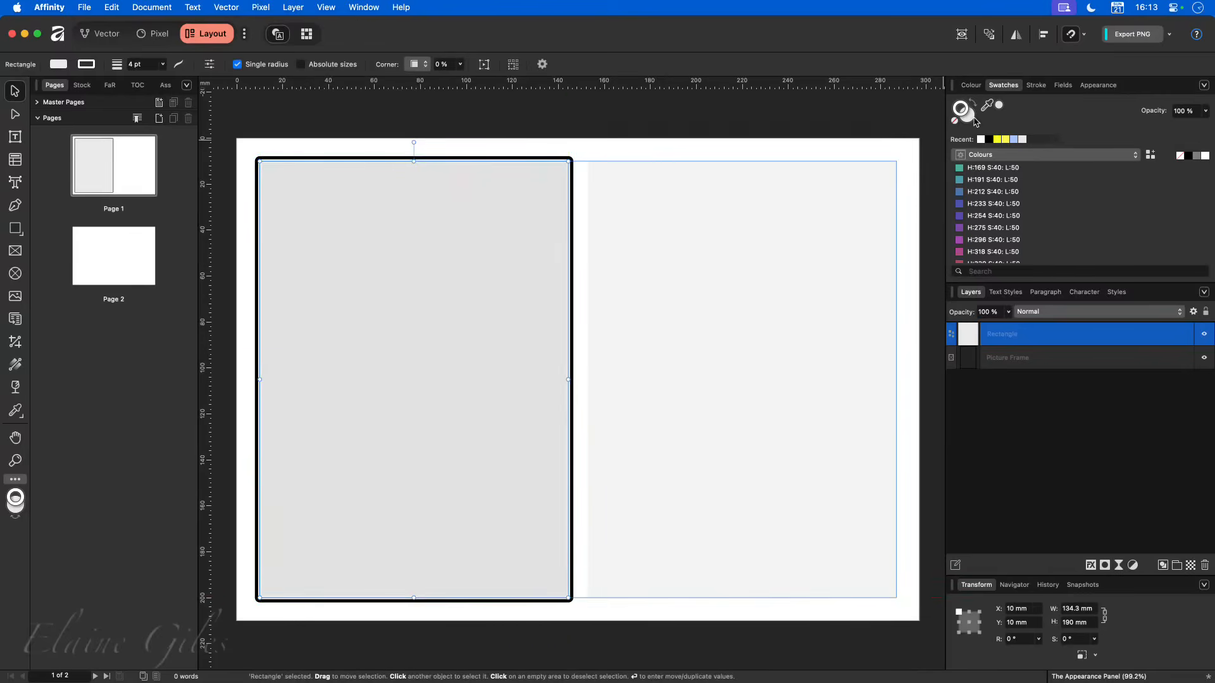
left_click(956, 125)
left_click(772, 223)
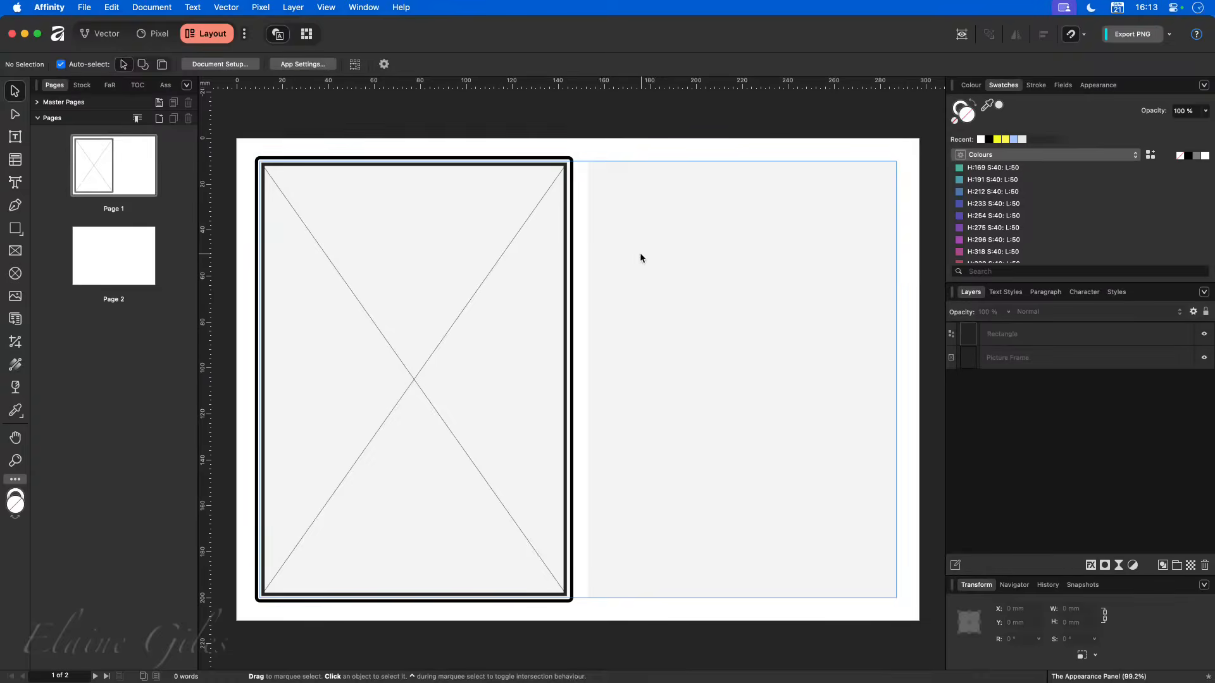
- Delete the rectangle overlaid on the picture frame
left_click(569, 241)
key("Delete")
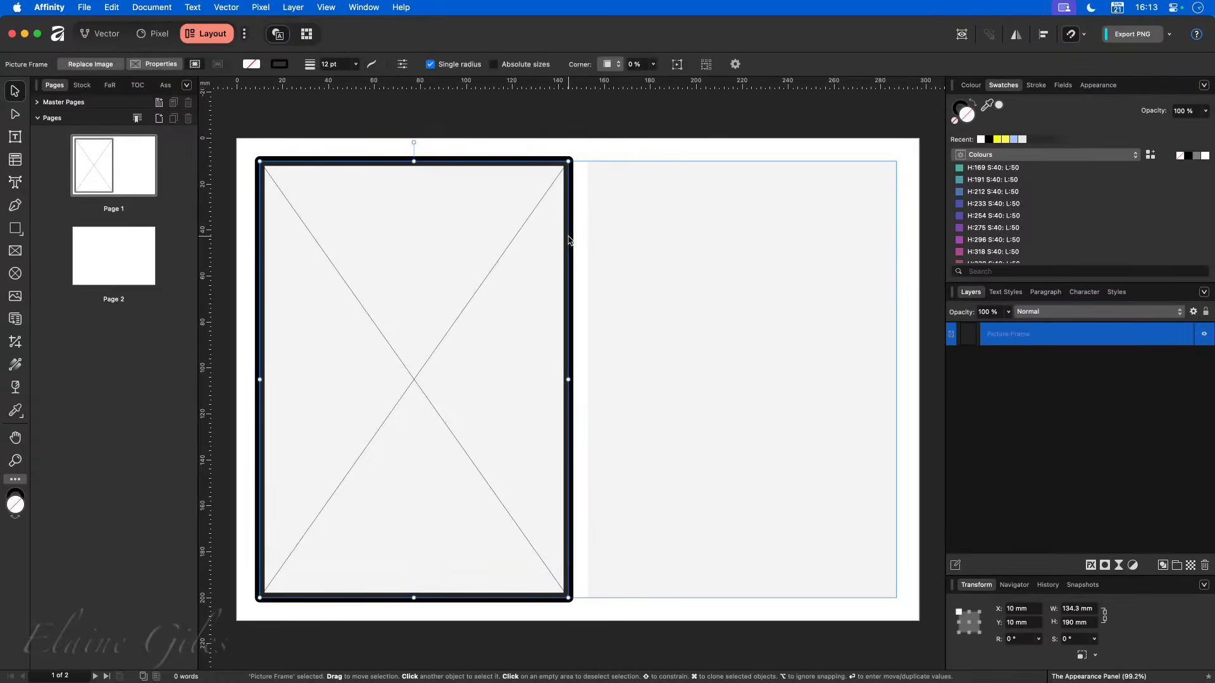
- Add a second stroke to the picture frame in its Appearance settings and set its width to 2.5 pt
left_click(1096, 85)
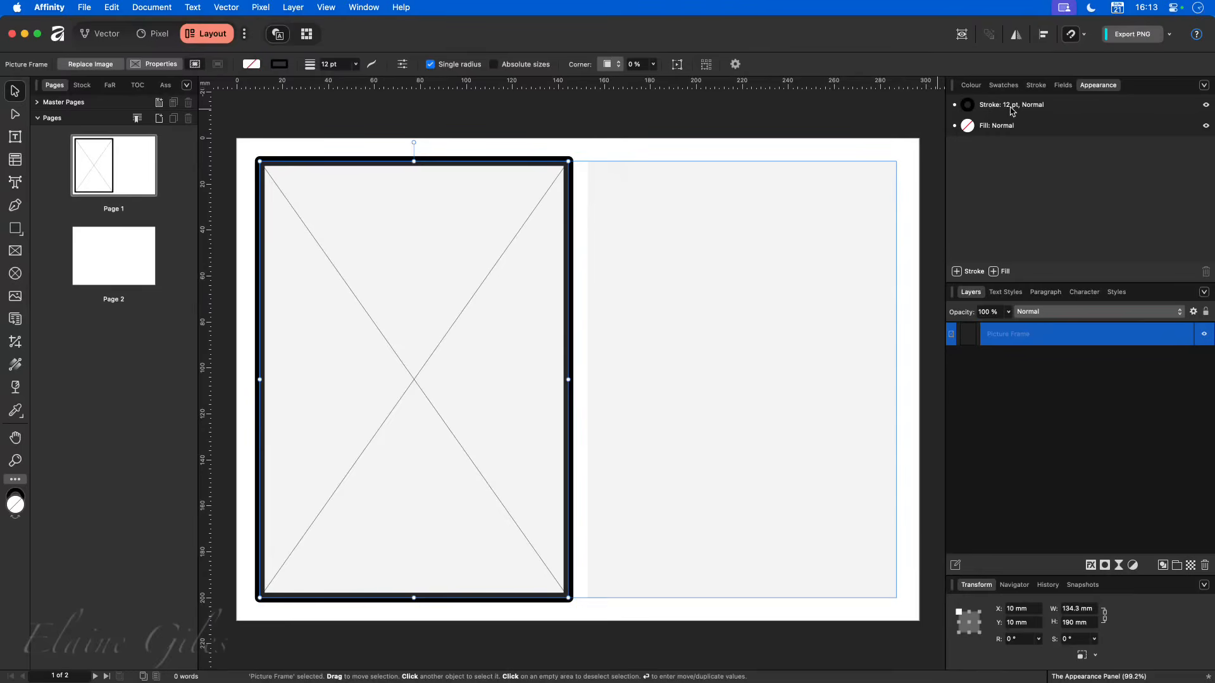
left_click(956, 271)
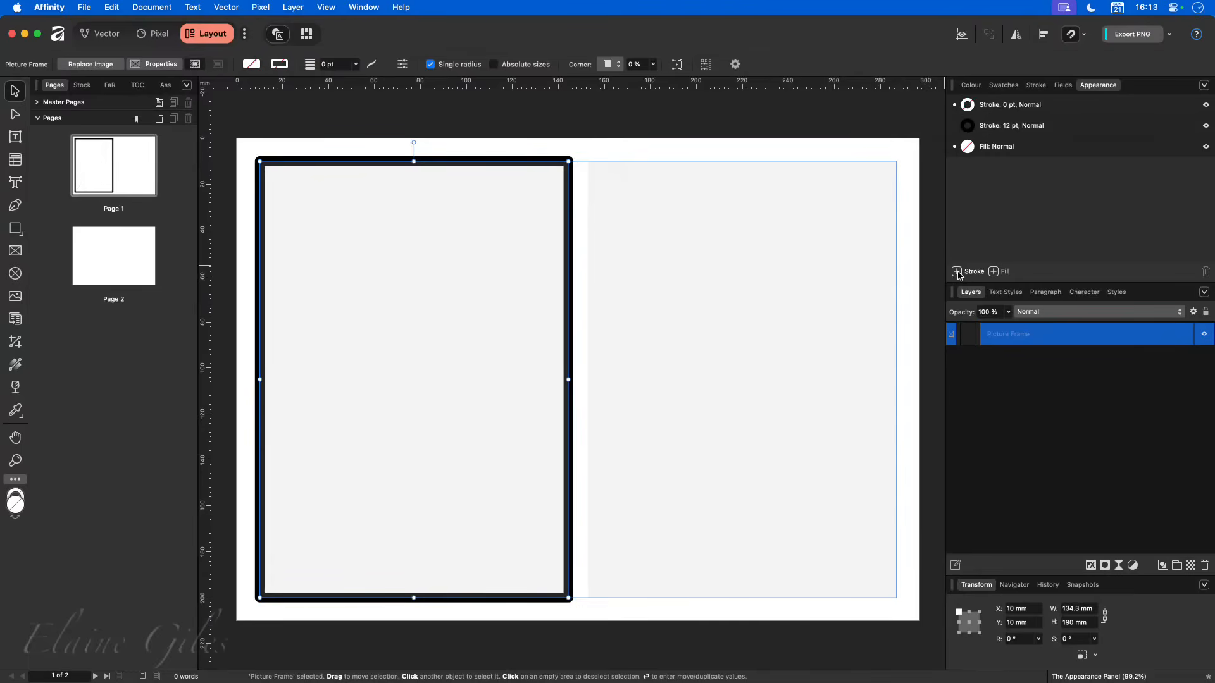
left_click(1010, 106)
left_click(1010, 106)
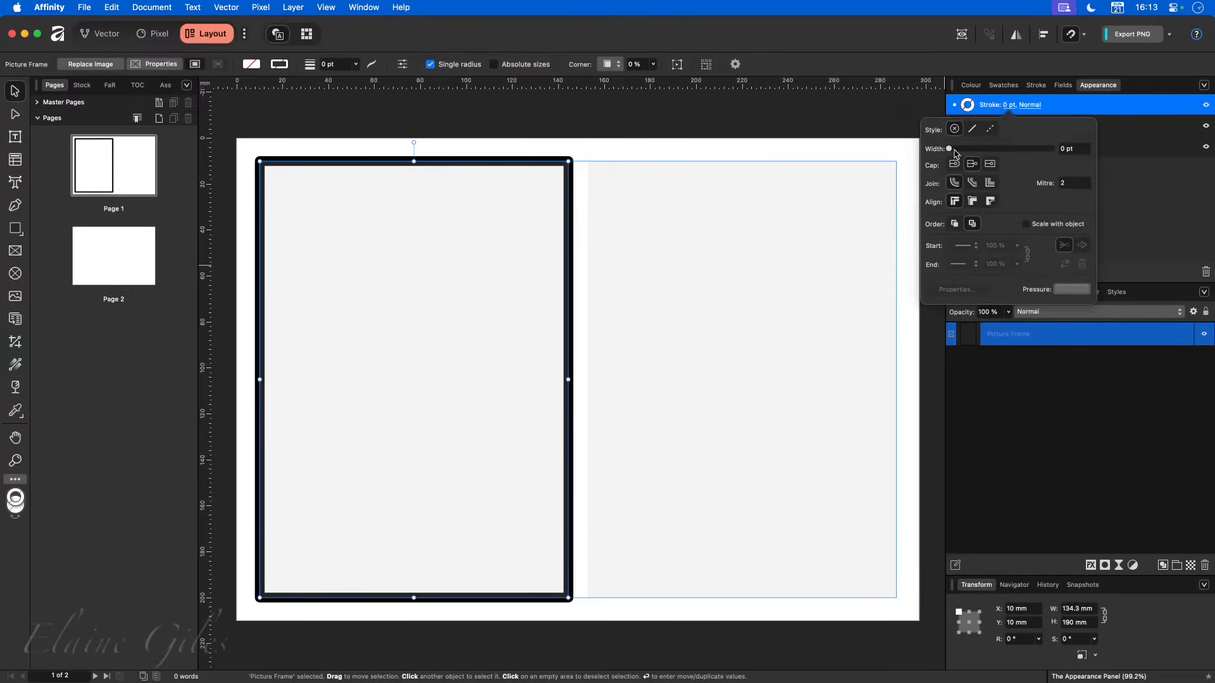
left_click_drag(951, 152, 977, 156)
left_click(1111, 174)
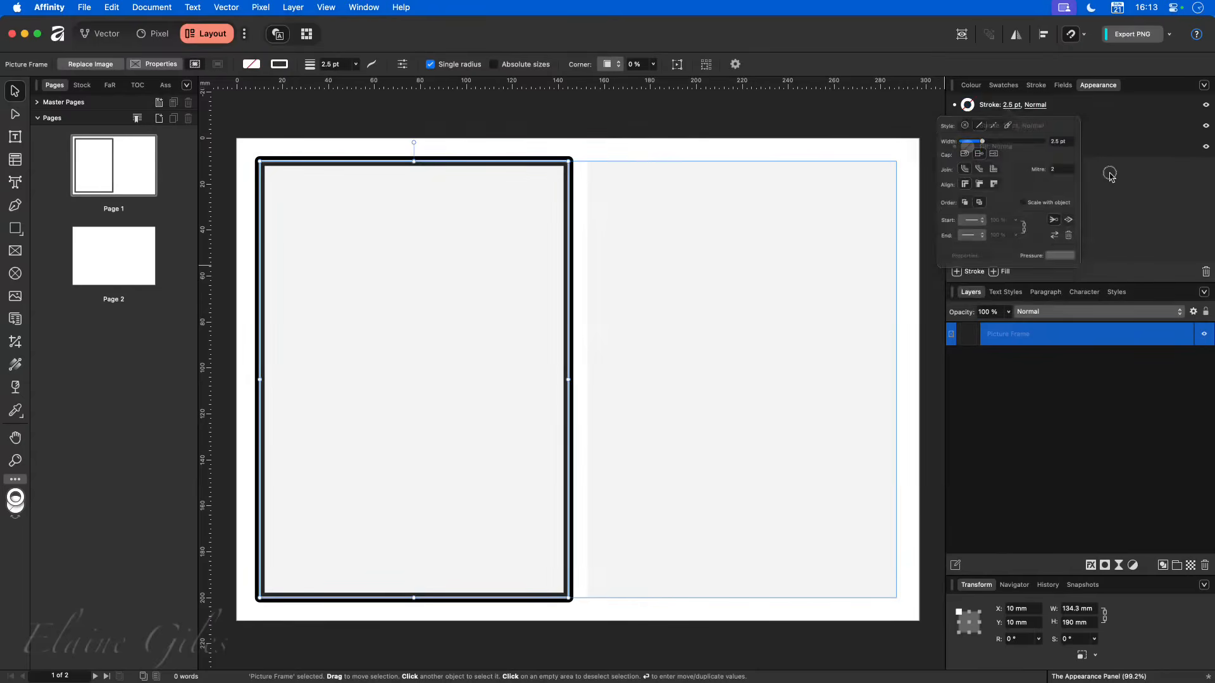
- Set the second stroke's colour to white with the colour wheel
left_click(970, 106)
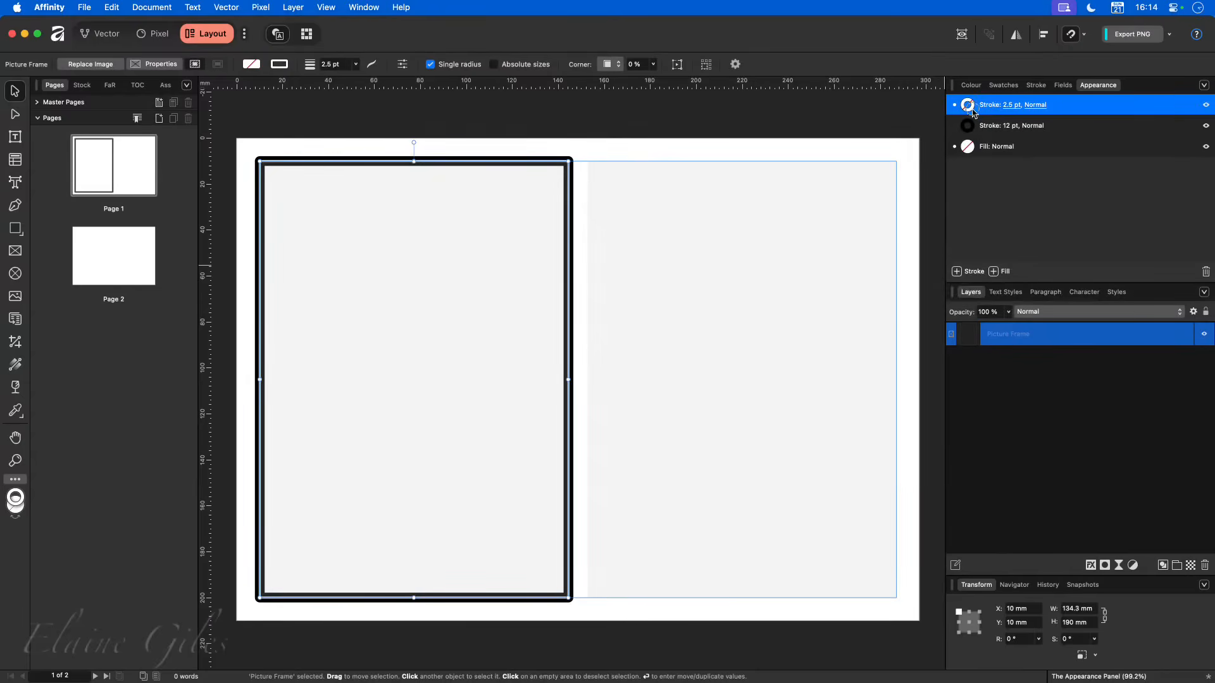
left_click(968, 105)
mouse_move(960, 214)
left_mouse_down()
mouse_move(941, 258)
mouse_move(981, 223)
mouse_move(990, 229)
mouse_move(946, 250)
left_mouse_up()
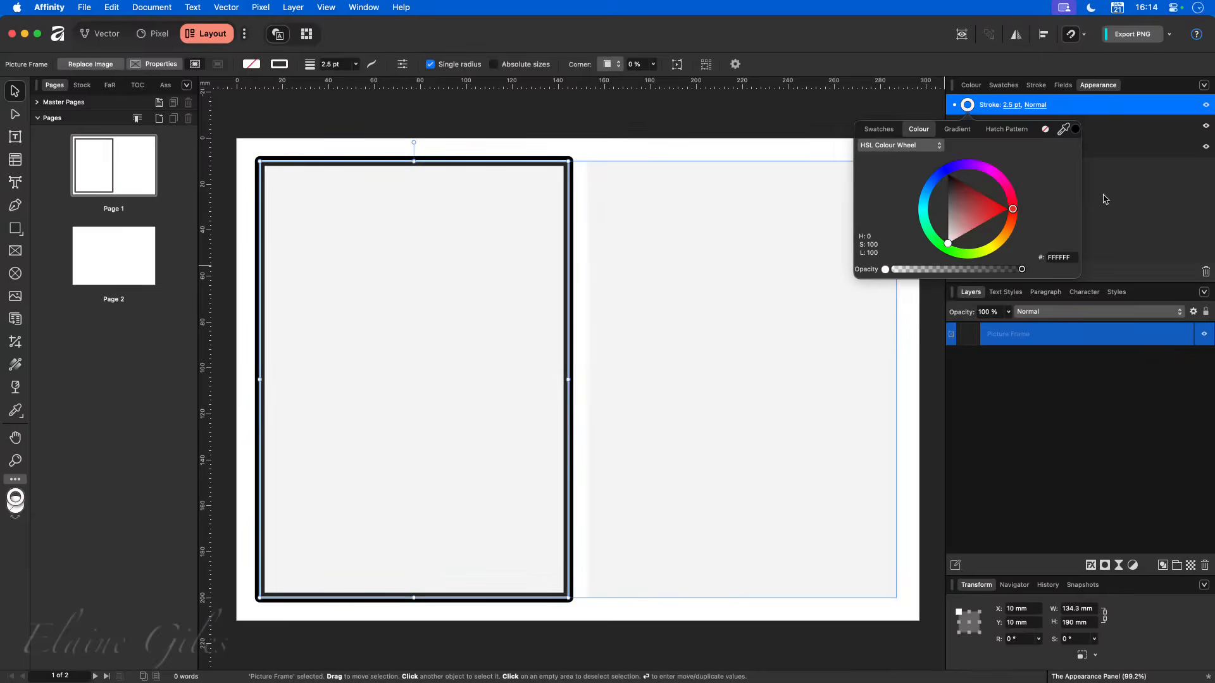
- Set the white stroke's width to 8 pt and toggle its visibility off and on to compare the effect
left_click(1014, 111)
left_click(1014, 110)
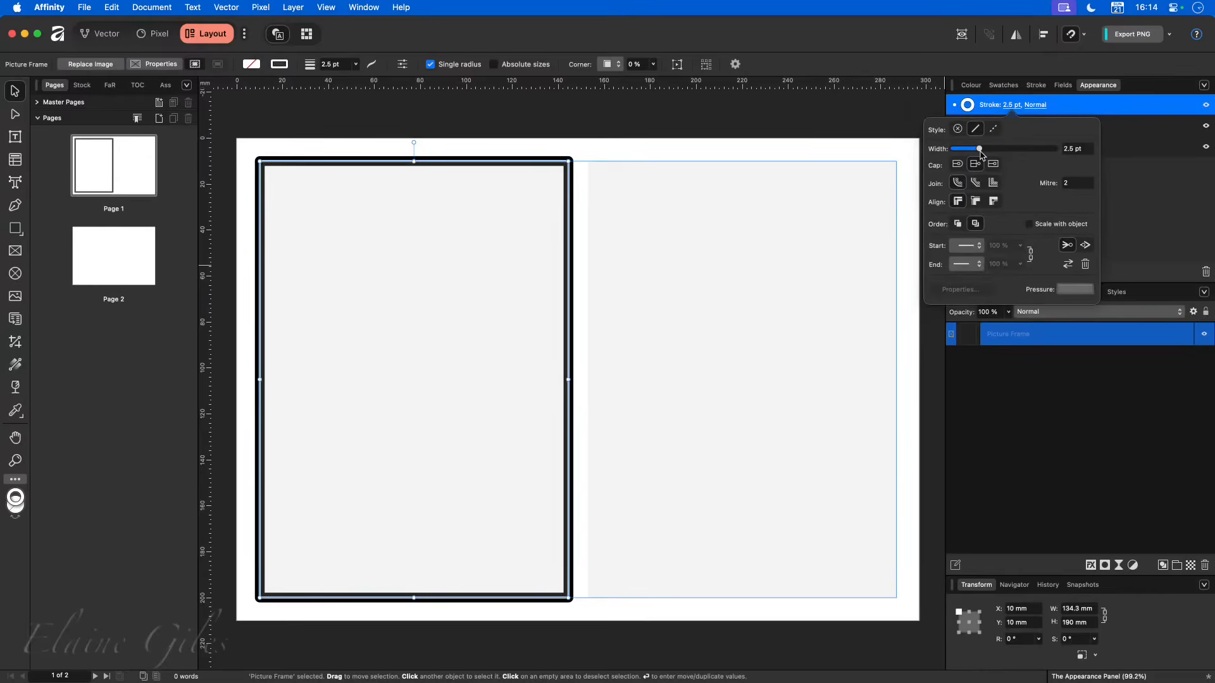
left_click_drag(981, 150, 994, 152)
left_click(1119, 188)
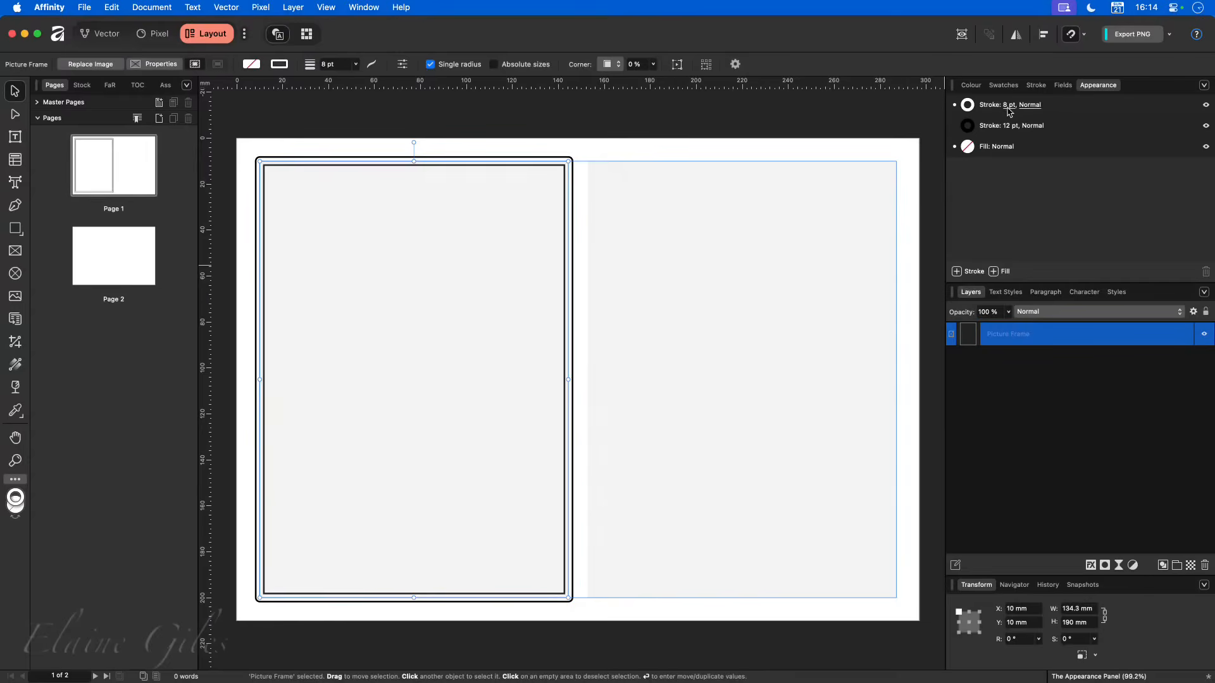
left_click(1207, 105)
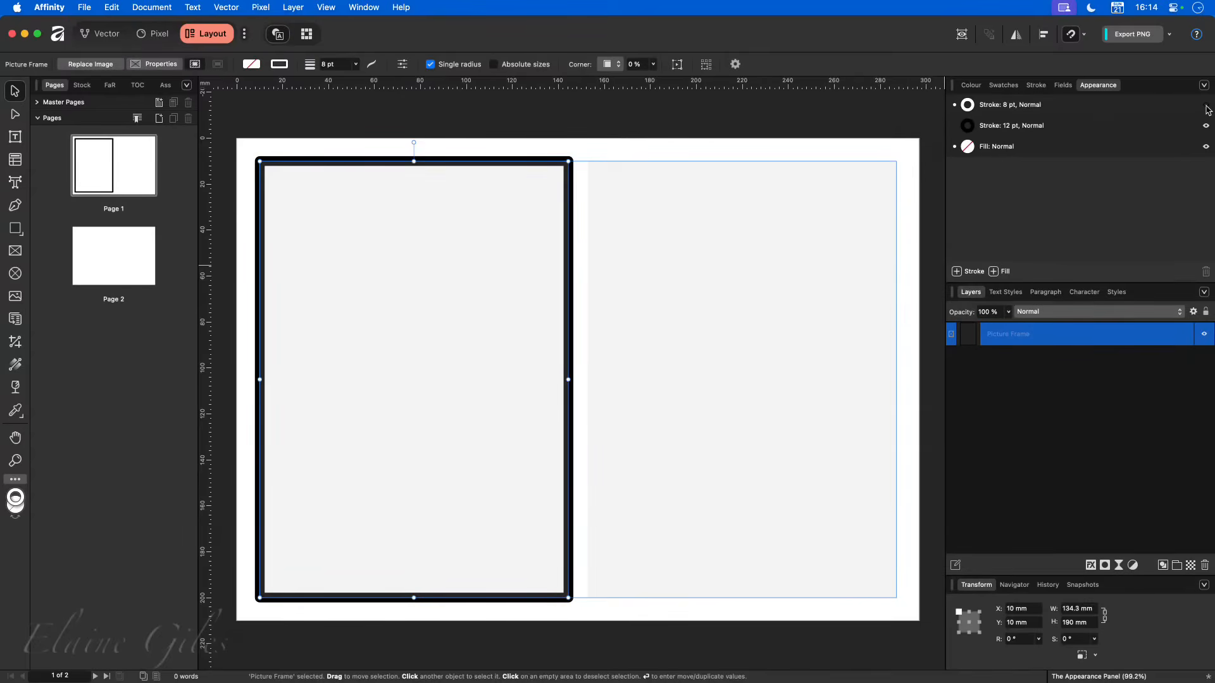
left_click(1207, 106)
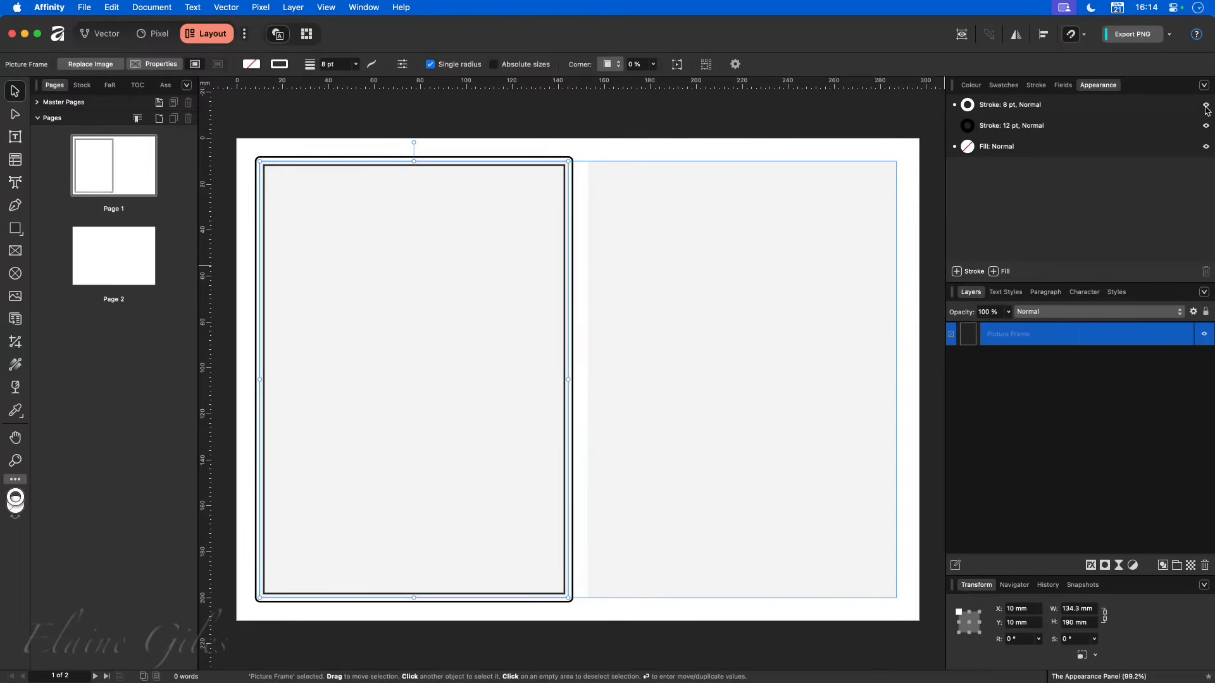
- Add a third stroke to the picture frame and set its width to 4 pt
left_click(974, 272)
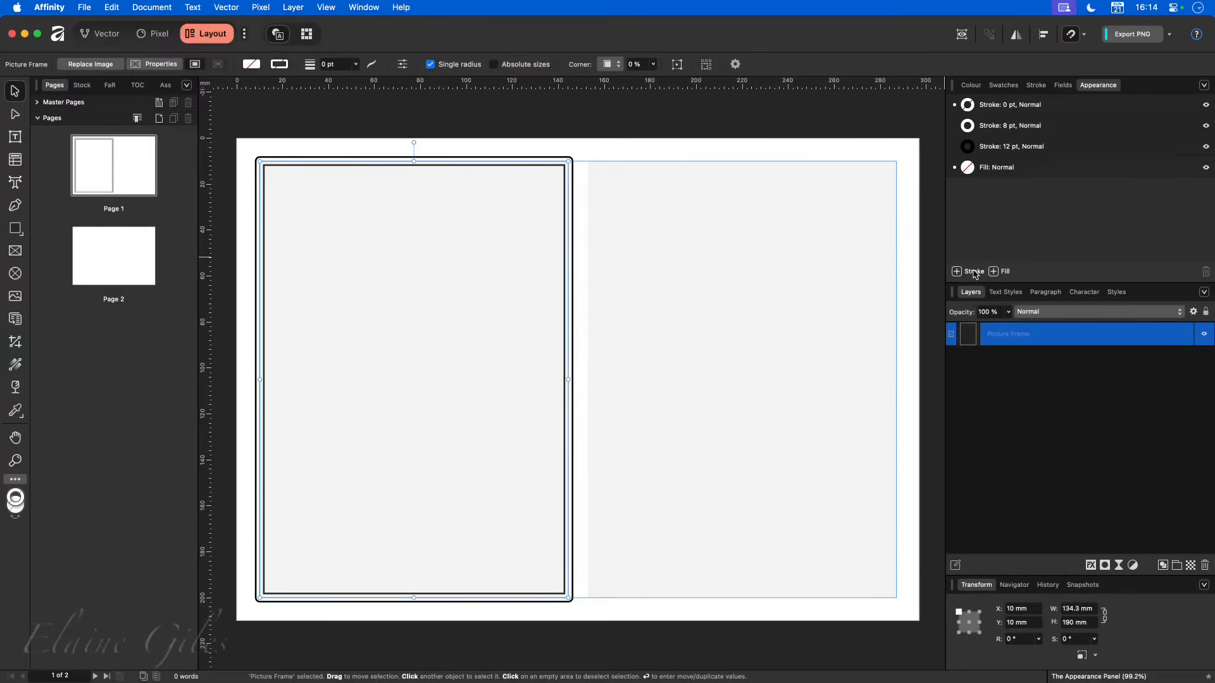
left_click(1013, 108)
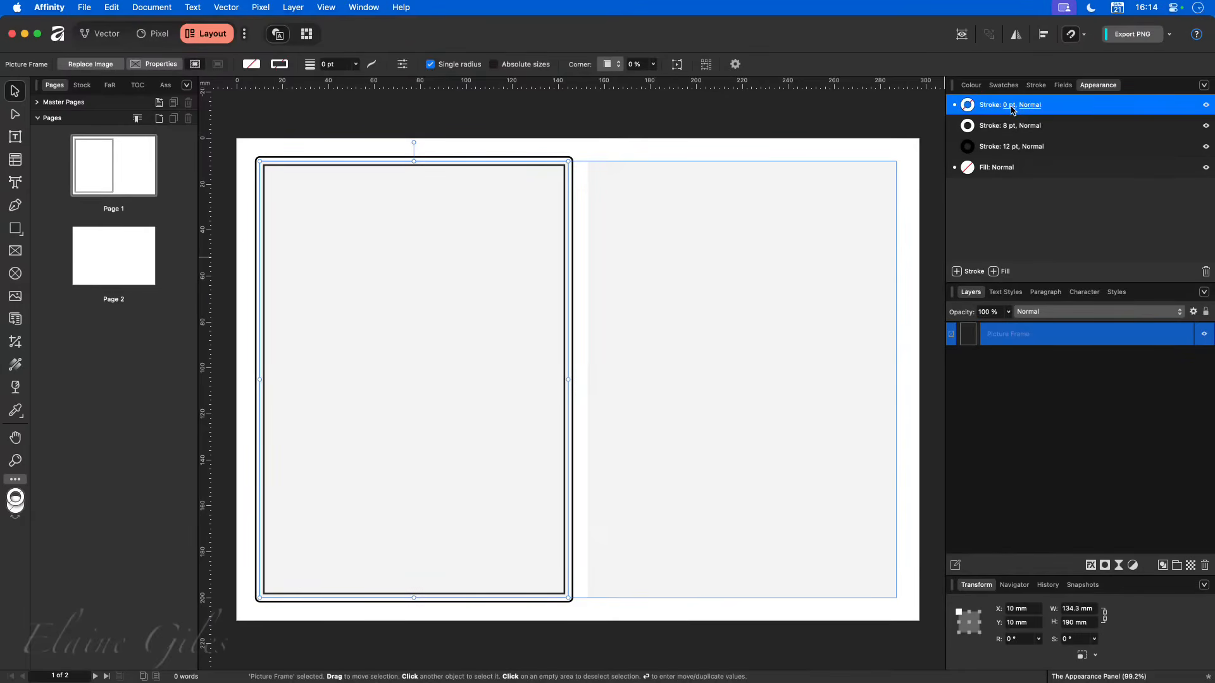
left_click(1011, 105)
left_click(1082, 151)
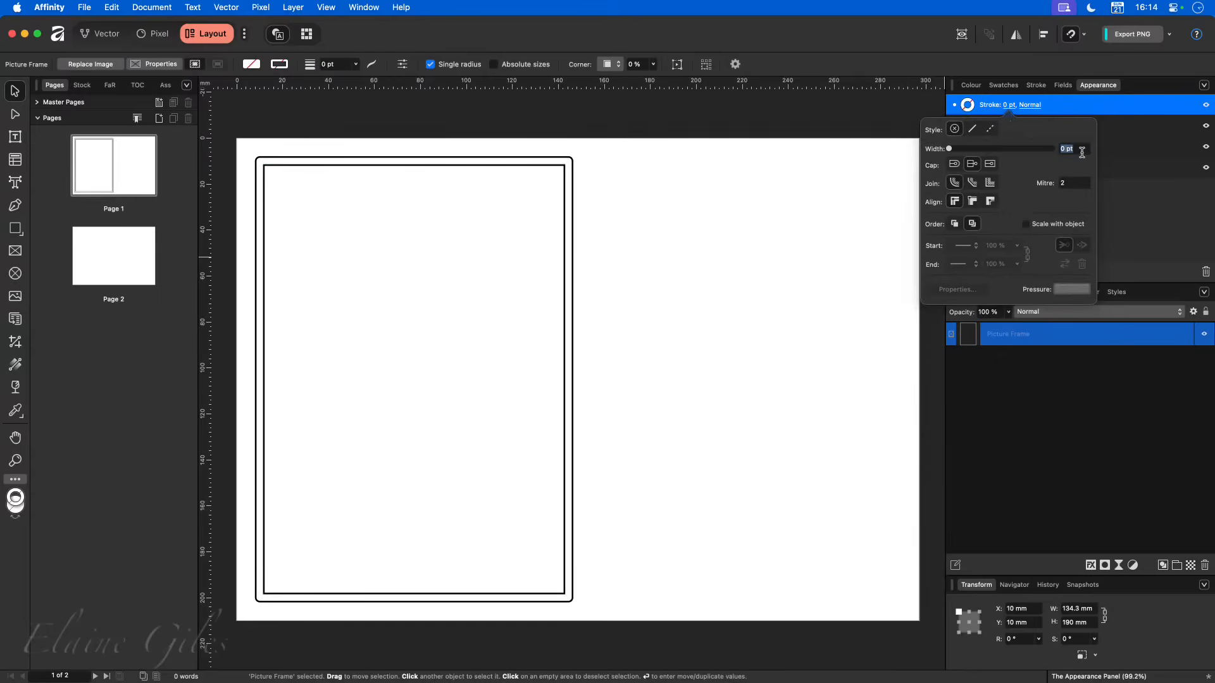
type("4")
key("Tab")
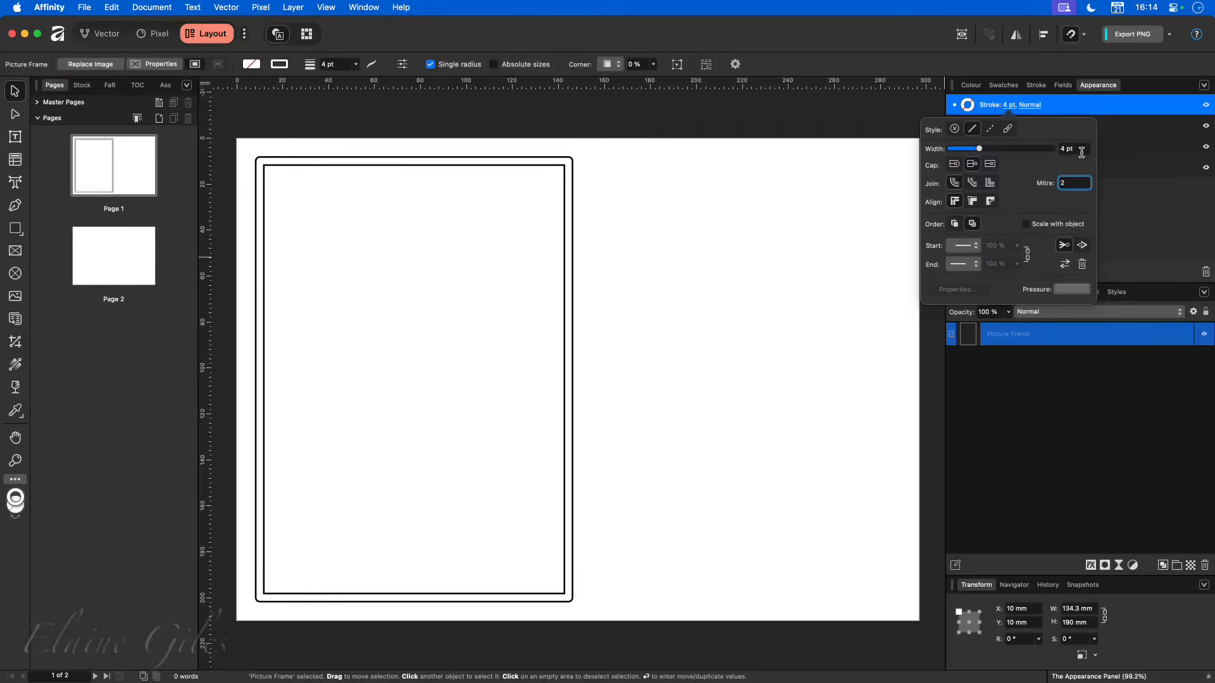
- Set the 4 pt stroke's colour to a light red with the colour wheel
left_click(987, 108)
left_click(972, 106)
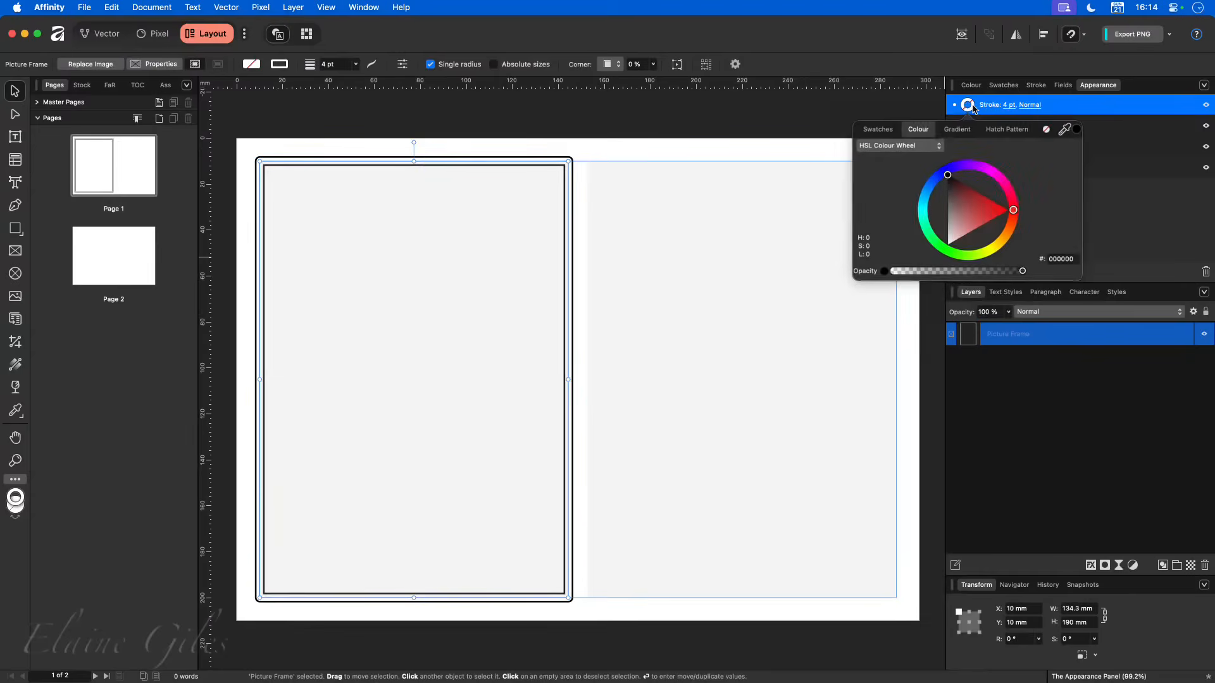
left_click(992, 218)
left_click_drag(994, 224, 991, 227)
left_click(1102, 211)
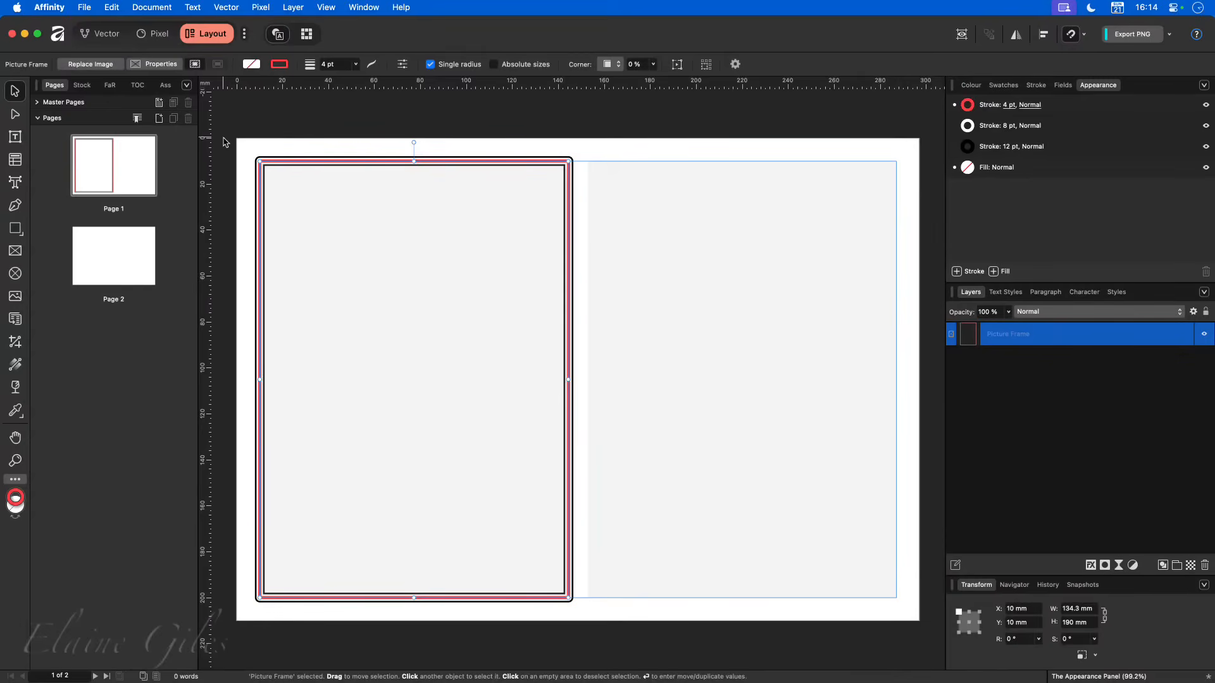
- Examine the stacked strokes up close at the picture frame's upper-left corner with the frame deselected
scroll(247, 142, "up", 3)
scroll(260, 157, "up", 7)
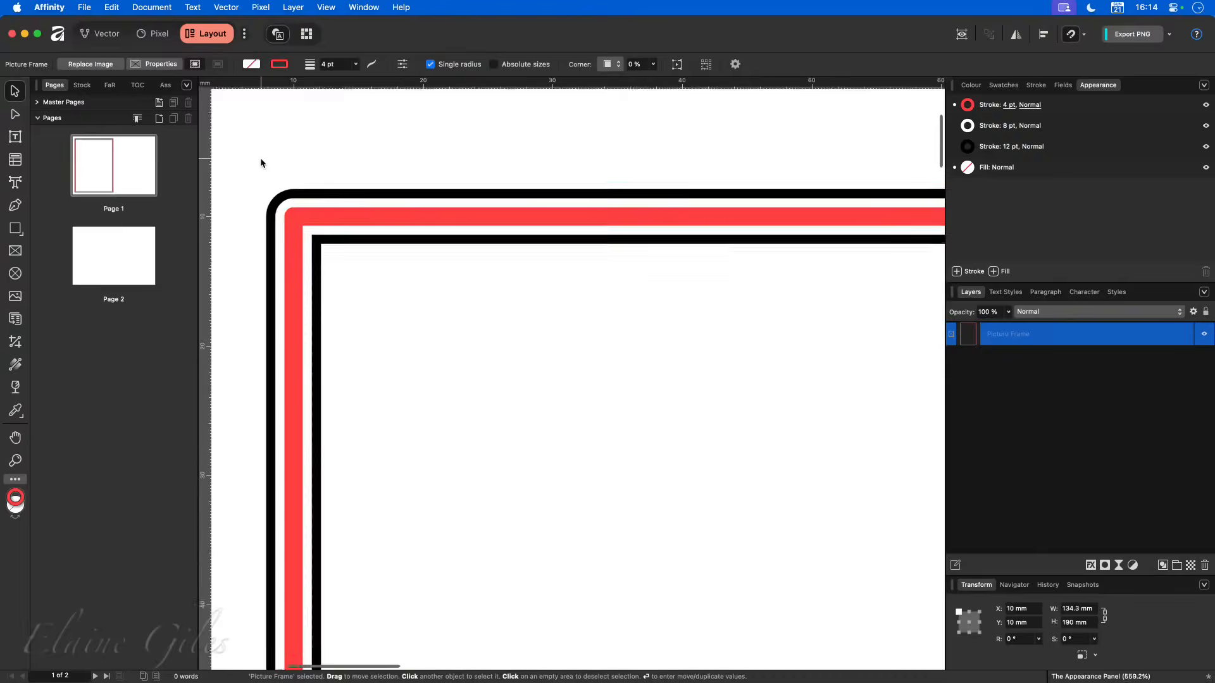
left_click(261, 158)
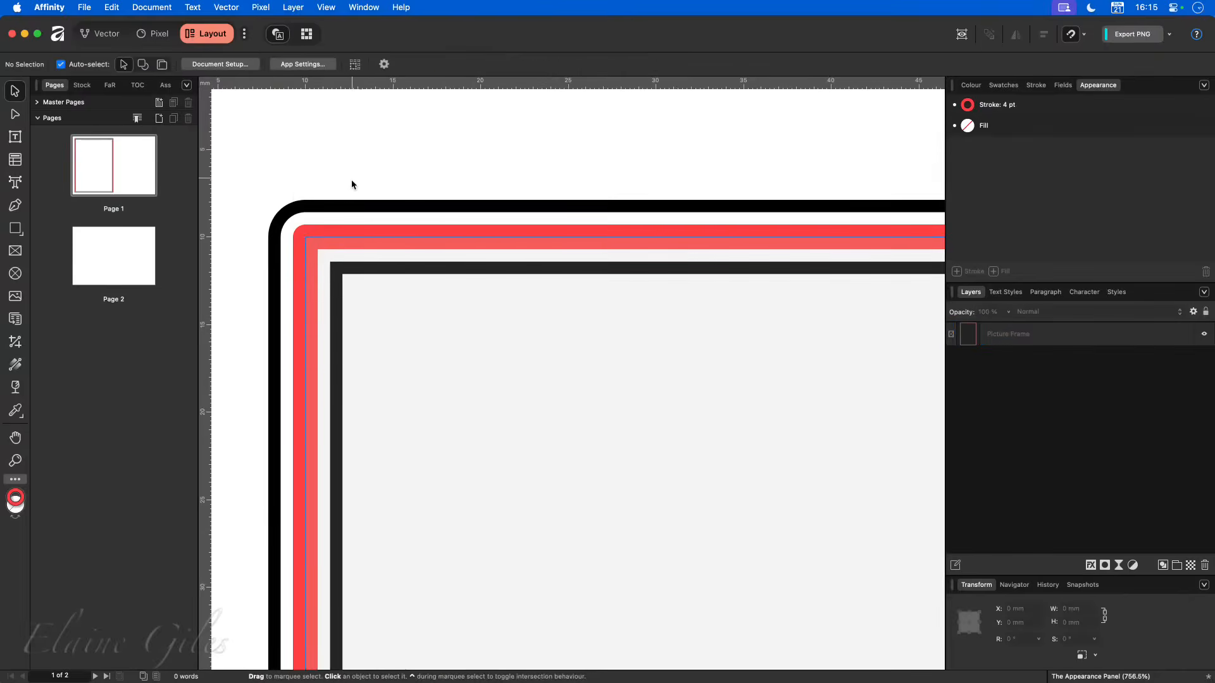
scroll(333, 268, "down", 5)
scroll(332, 267, "down", 2)
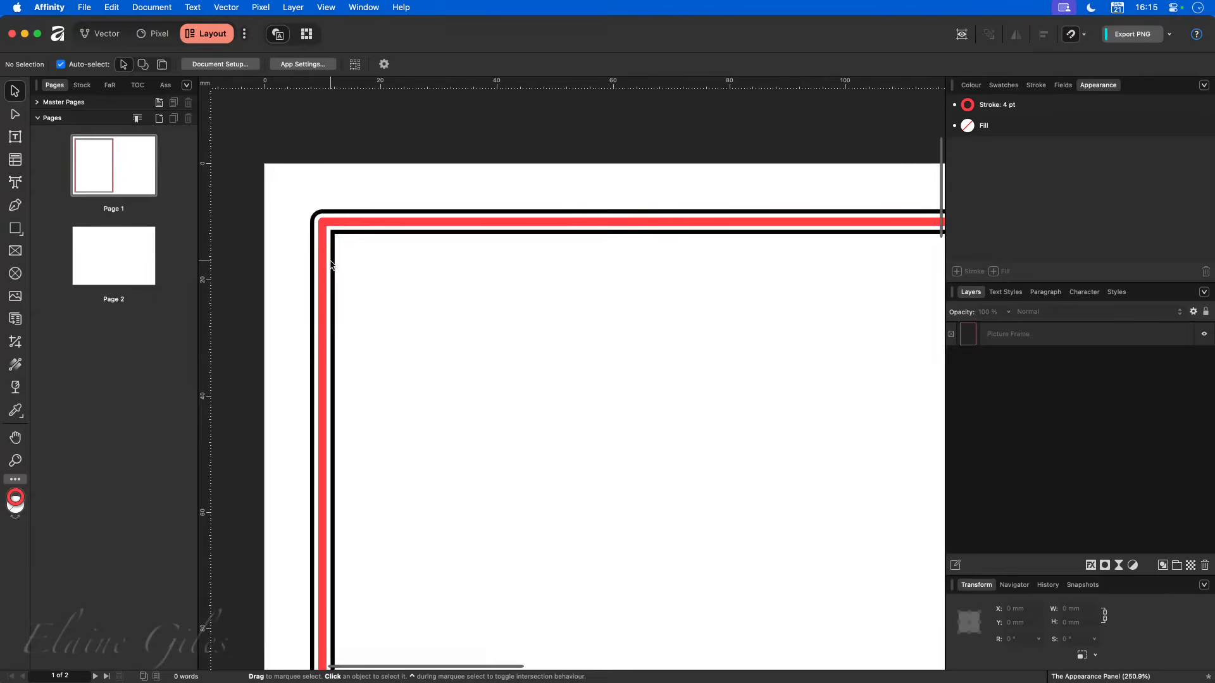
scroll(329, 262, "down", 3)
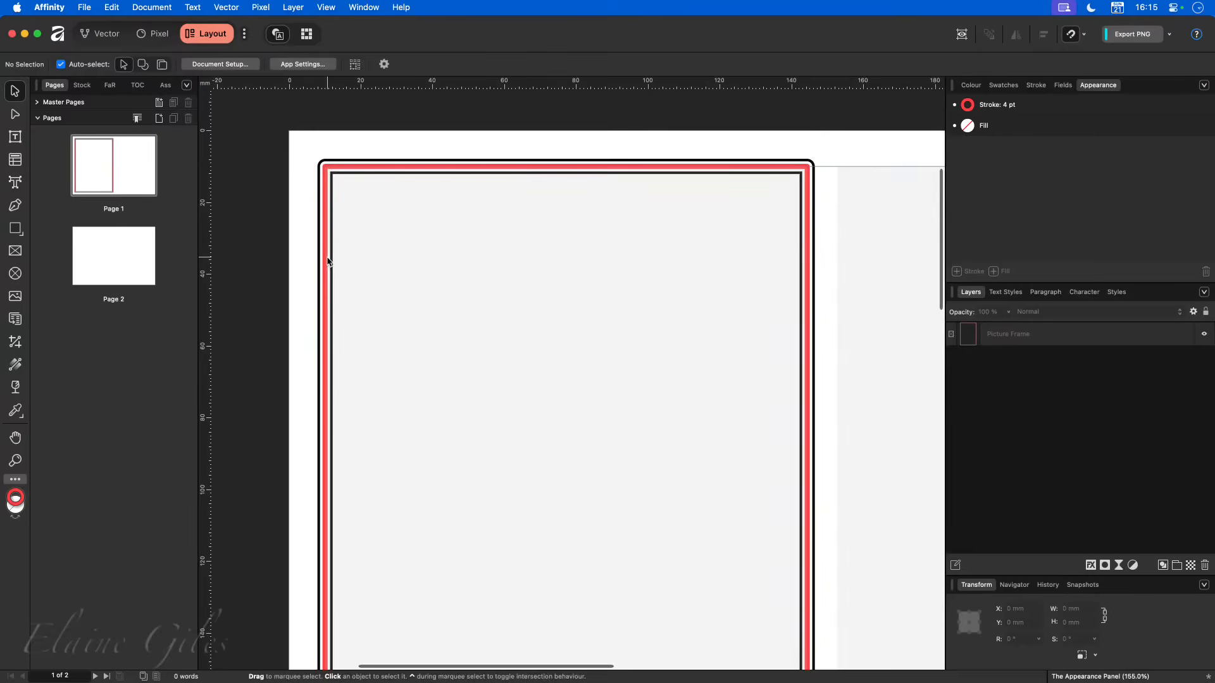
scroll(328, 260, "down", 2)
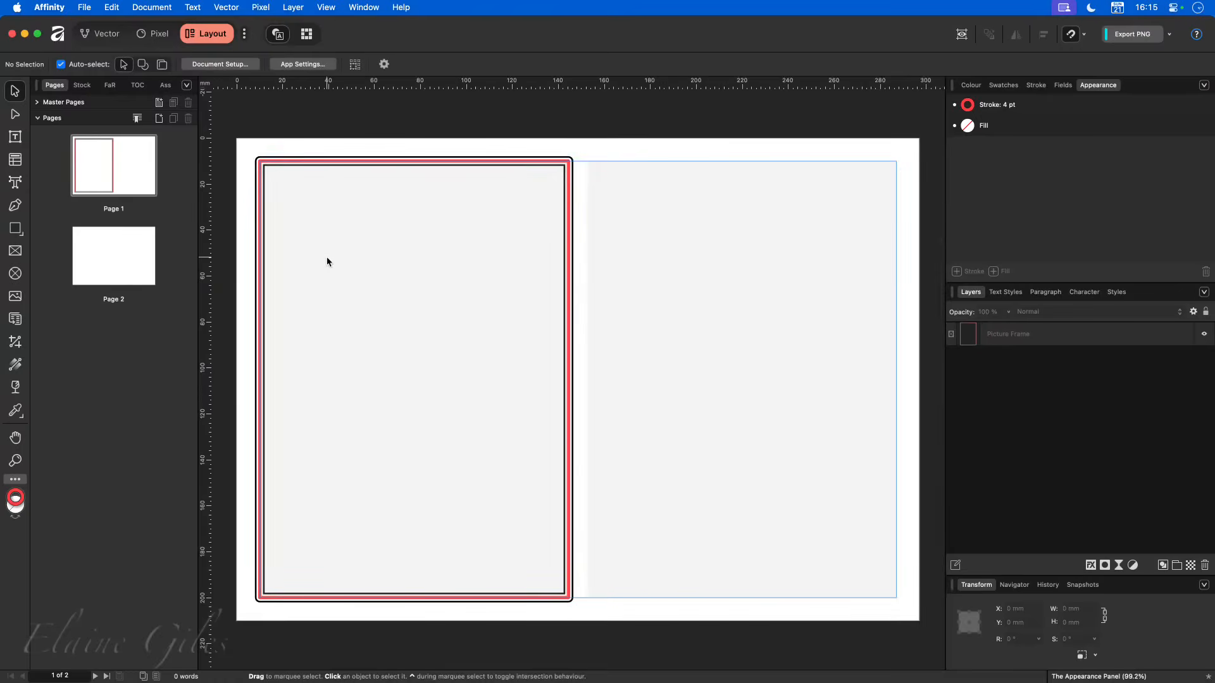
- Draw a second rectangular picture frame about 134.3 mm by 190 mm filling the page's empty right-hand column
left_click(15, 251)
left_click_drag(587, 161, 897, 597)
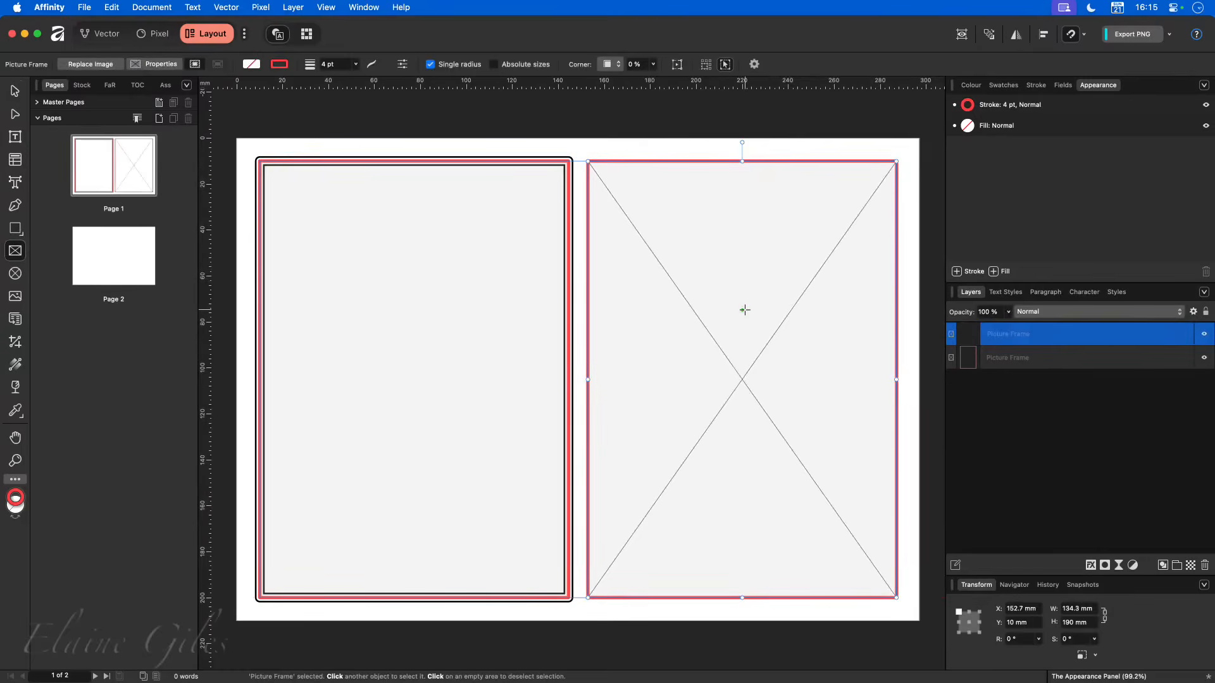
left_click(818, 155)
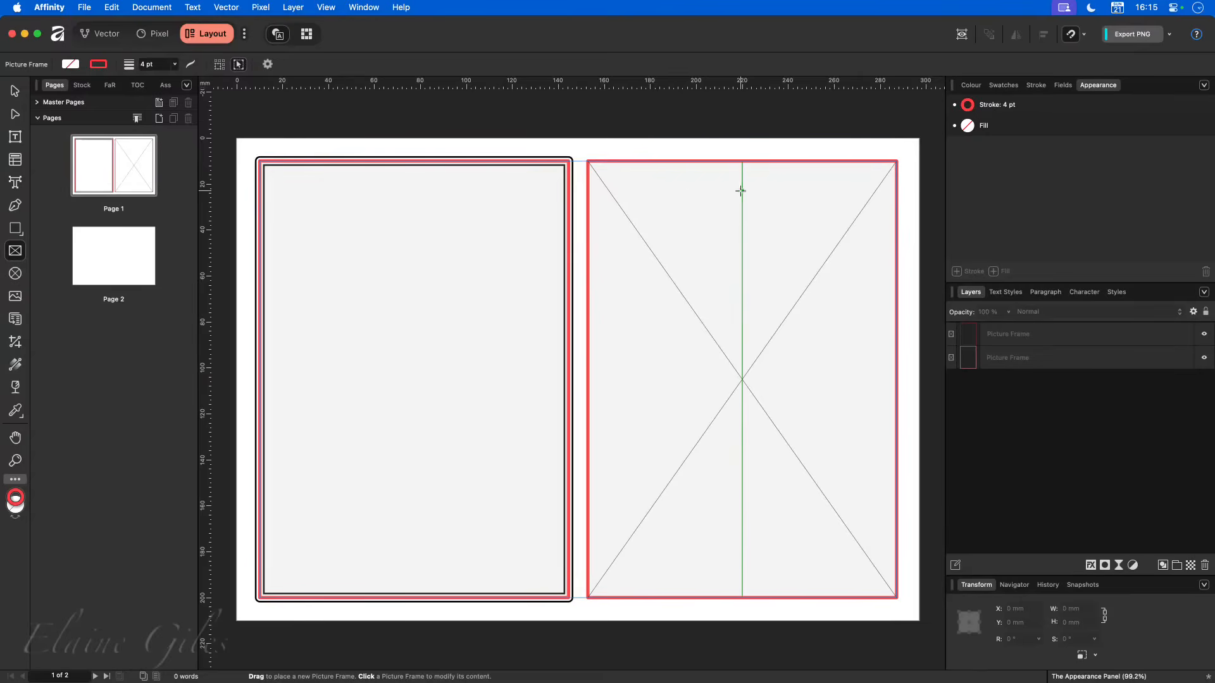
key("v")
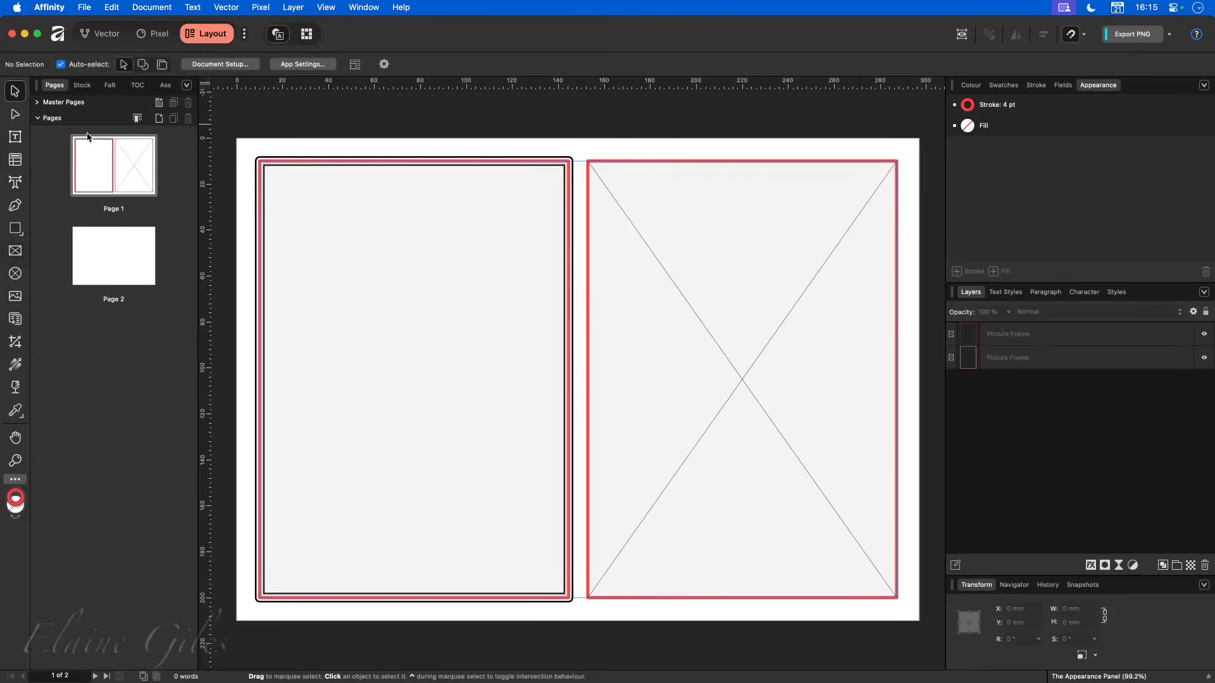
- Copy the multi-stroke frame on the left and paste only its style onto the right frame
left_click(330, 209)
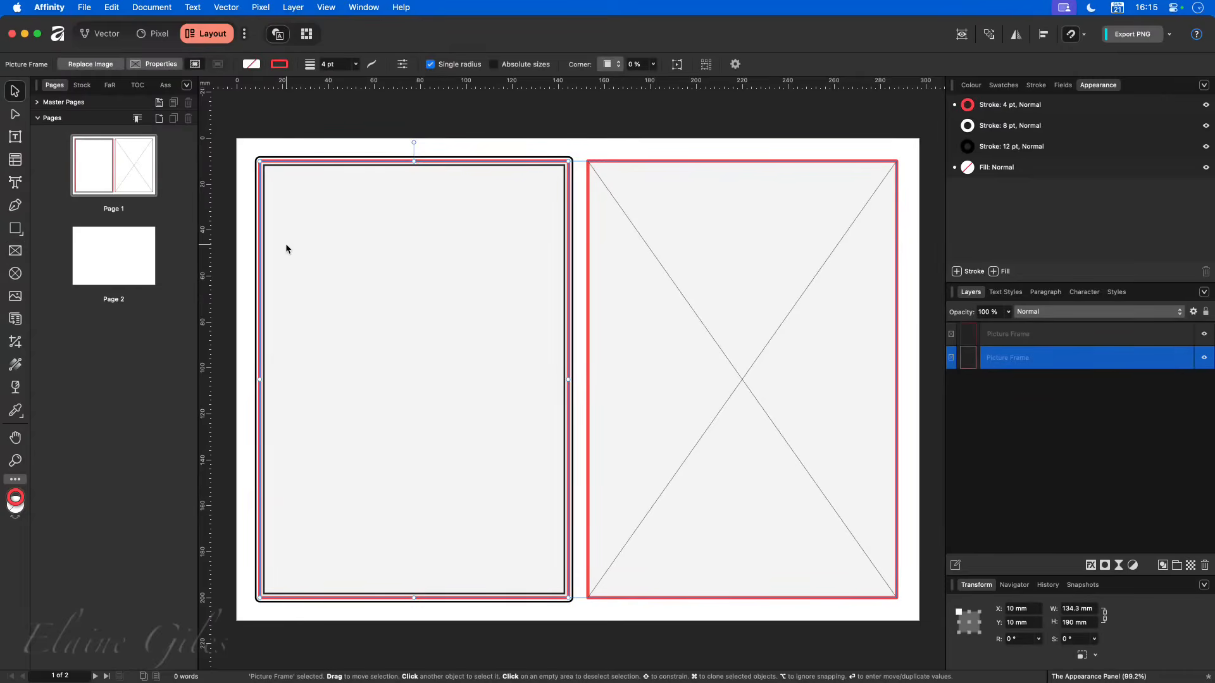
left_click(112, 7)
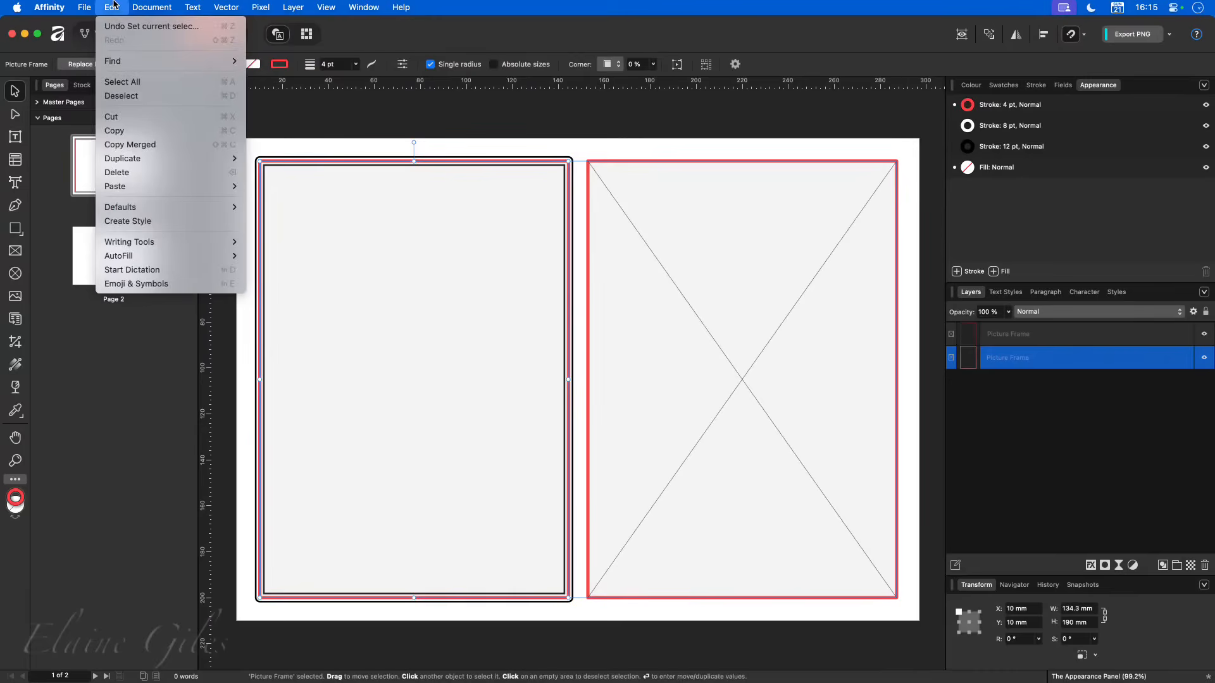
left_click(117, 130)
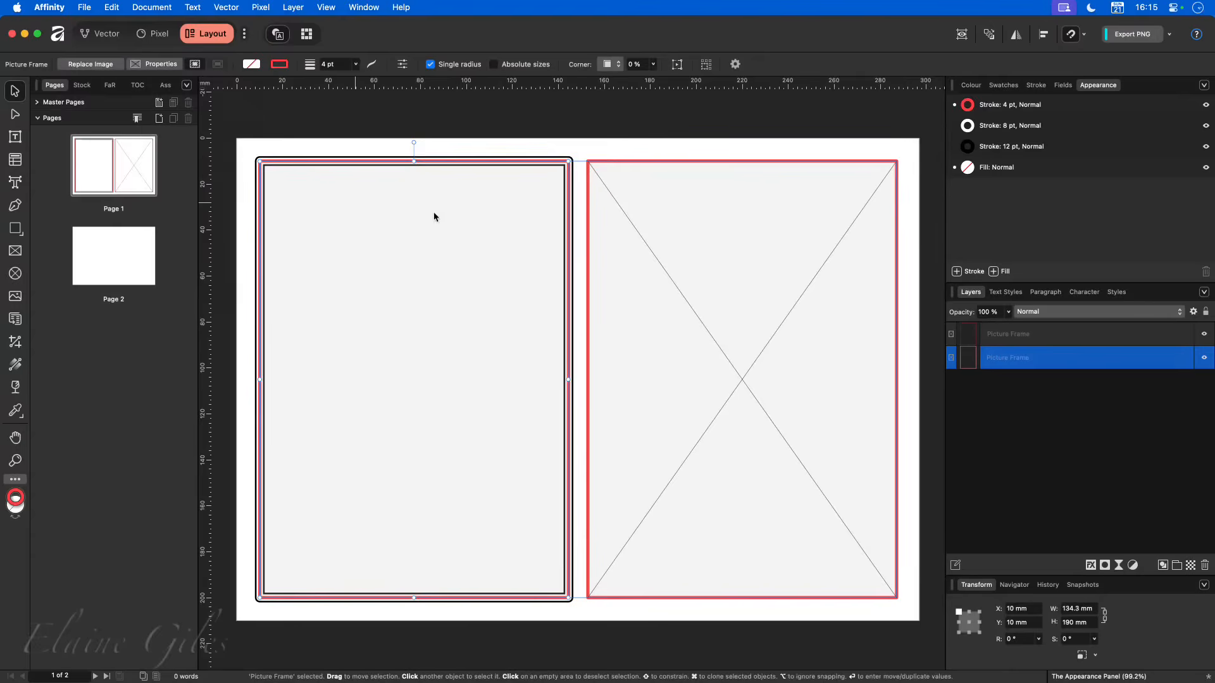
left_click(662, 179)
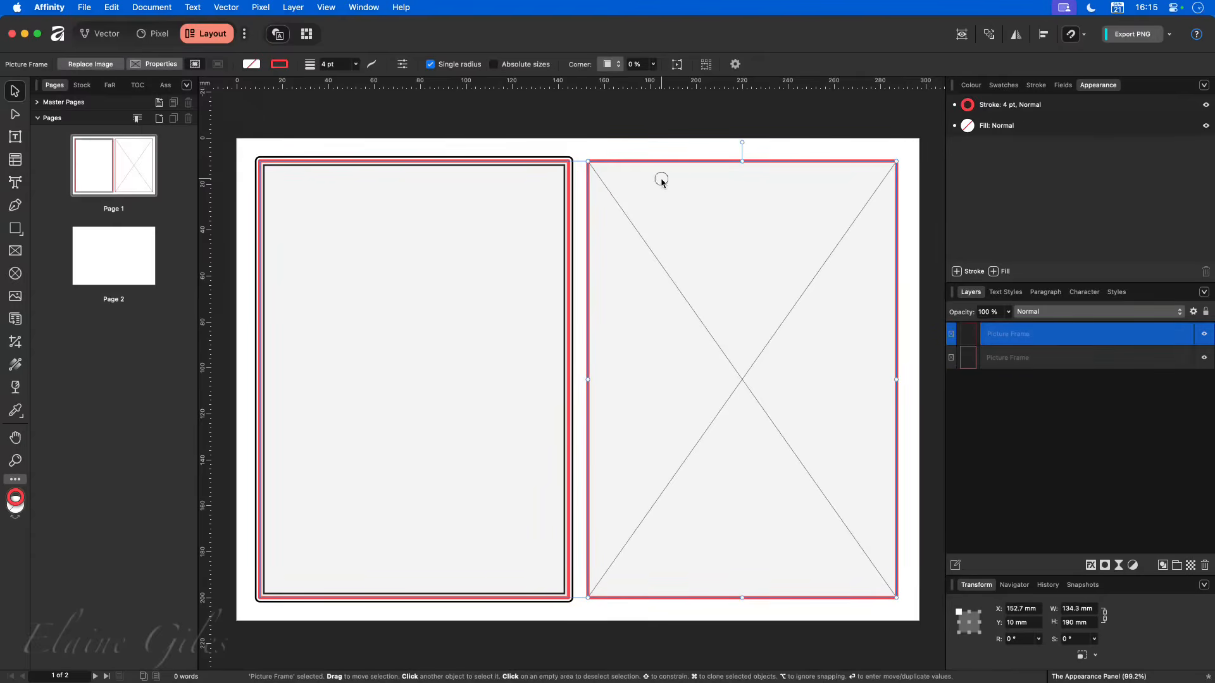
left_click(112, 7)
mouse_move(158, 190)
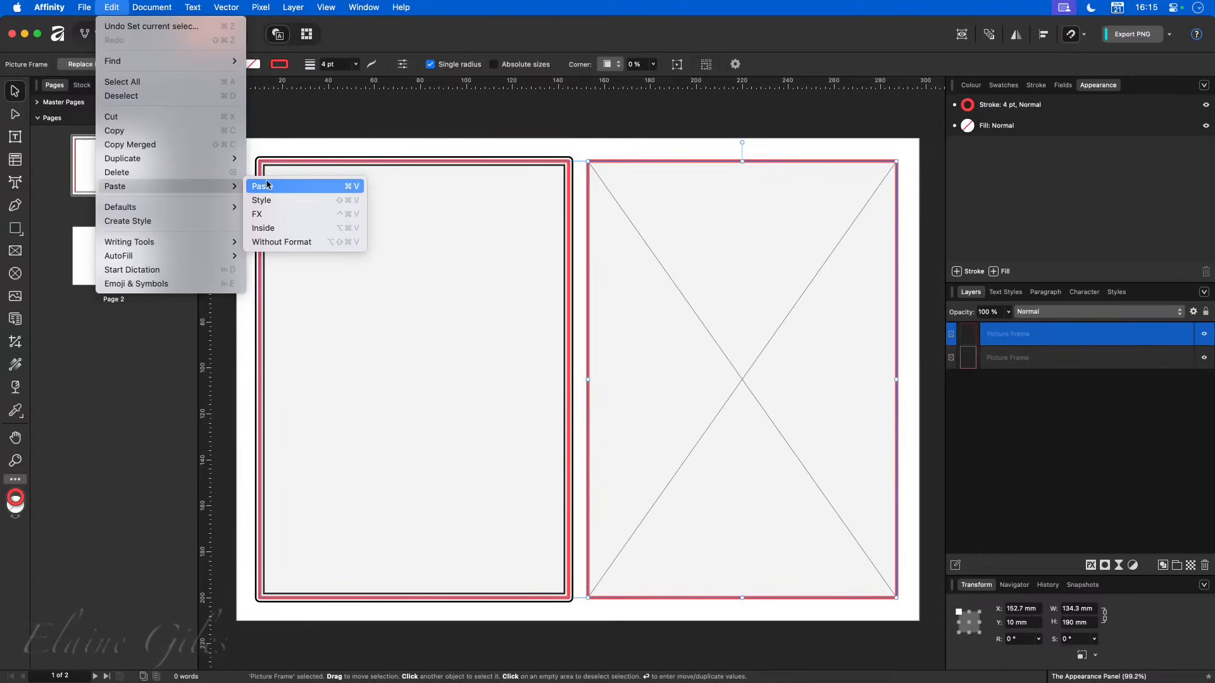
left_click(296, 200)
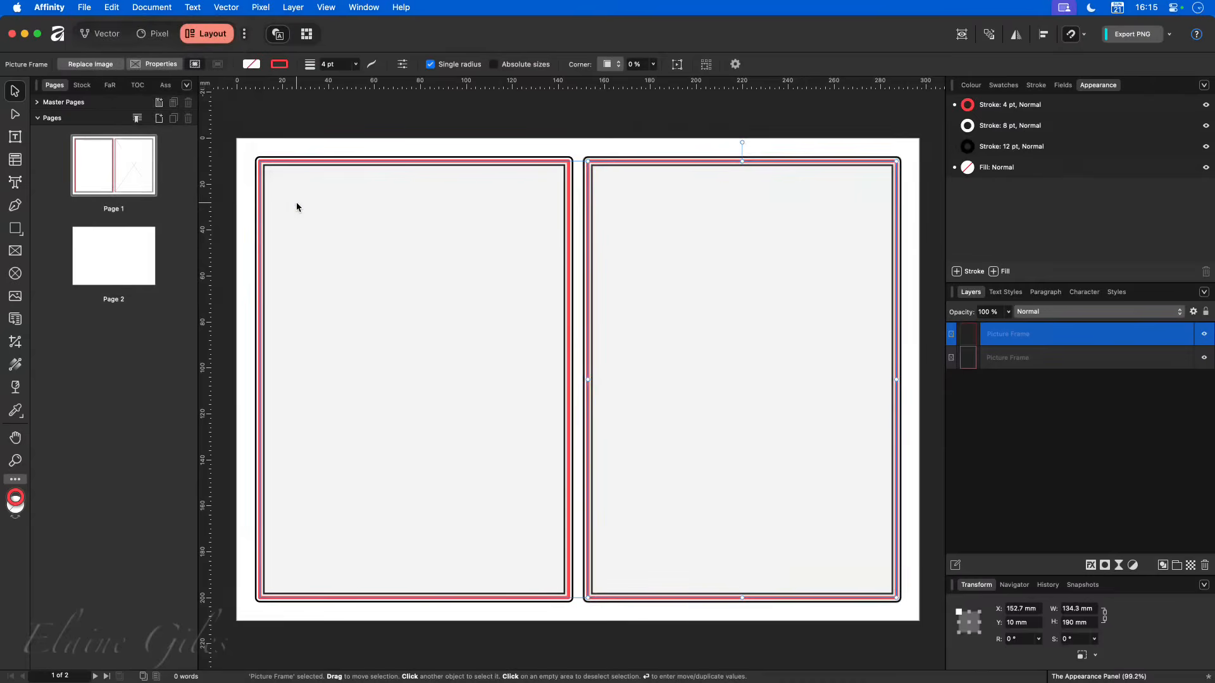
left_click(657, 124)
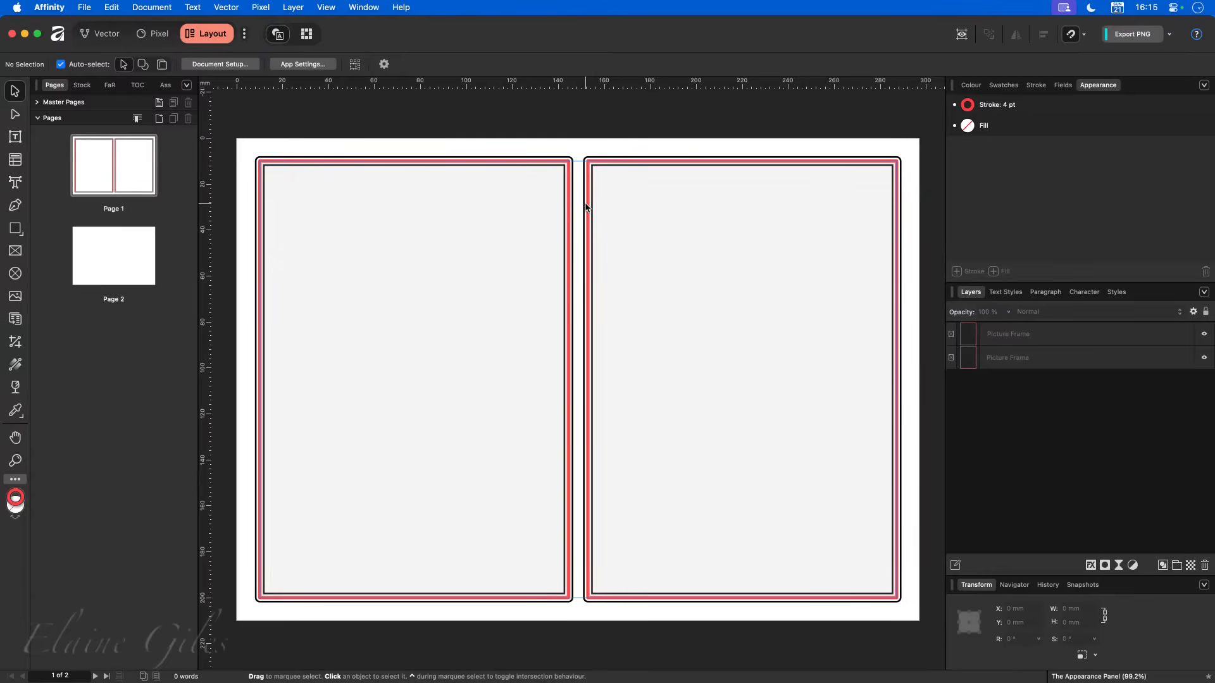
- Shorten the right picture frame from its lower edge to about 35 mm high
left_click(747, 601)
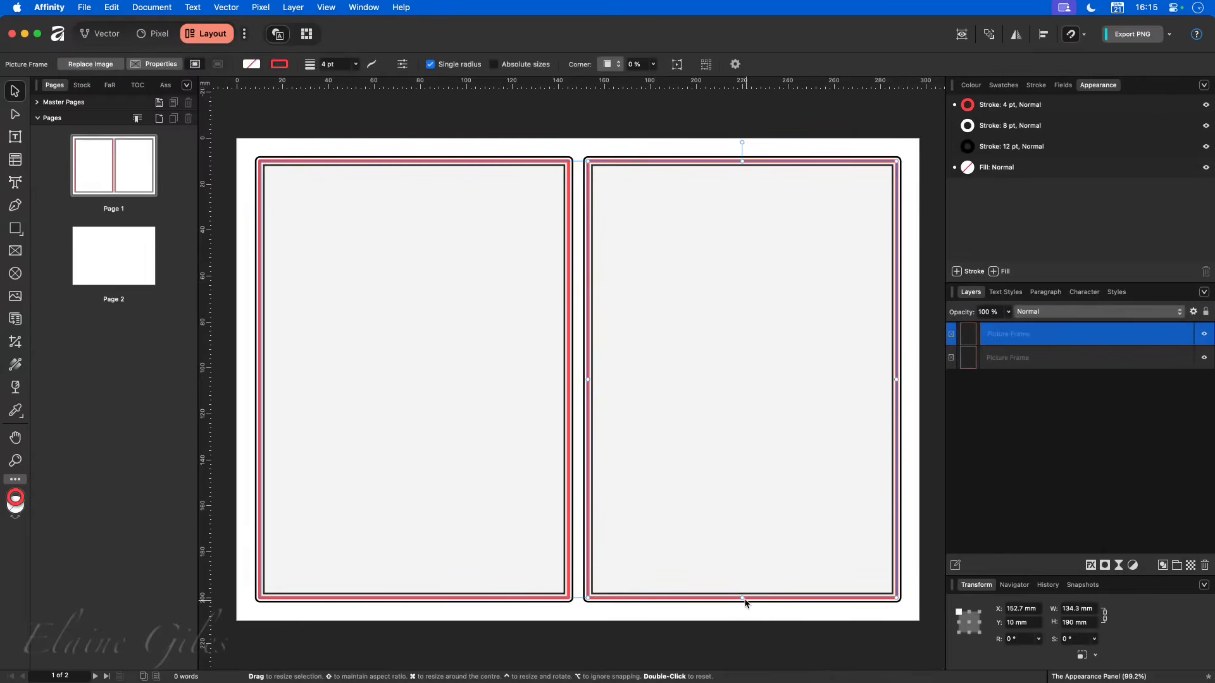
left_click_drag(743, 598, 761, 244)
left_click(719, 326)
- Draw a rectangular picture frame about 134 mm by 36 mm across the right column below the shortened frame
left_click(15, 251)
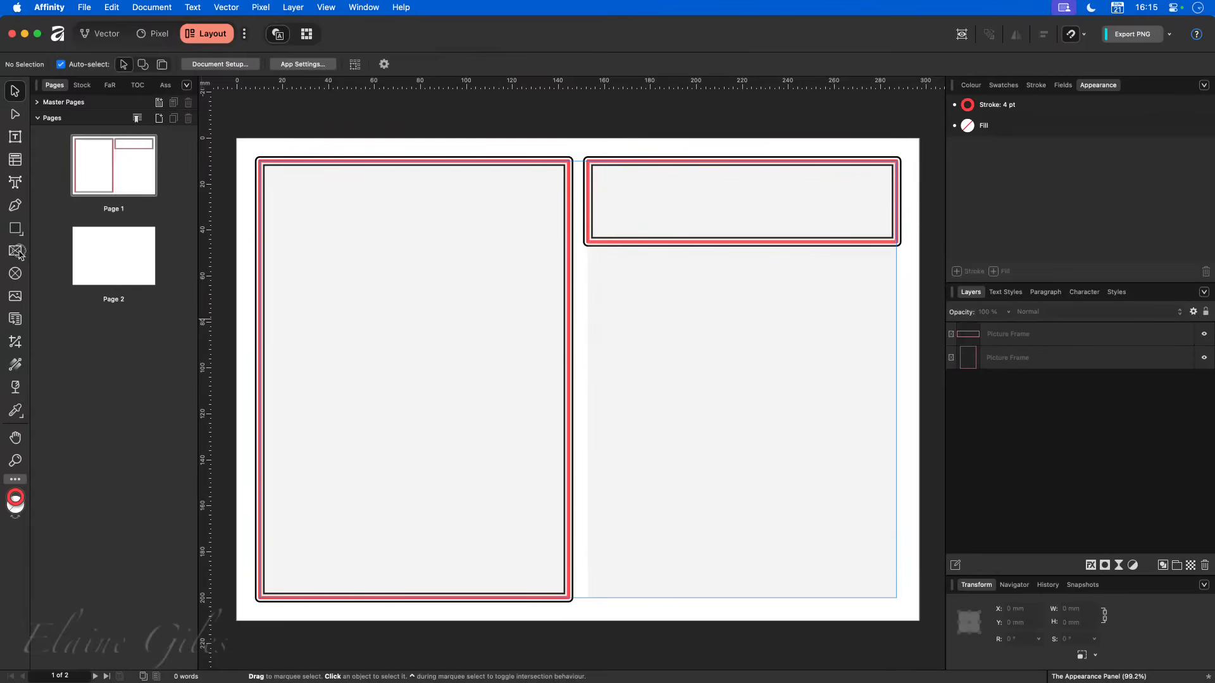
left_click_drag(587, 269, 896, 352)
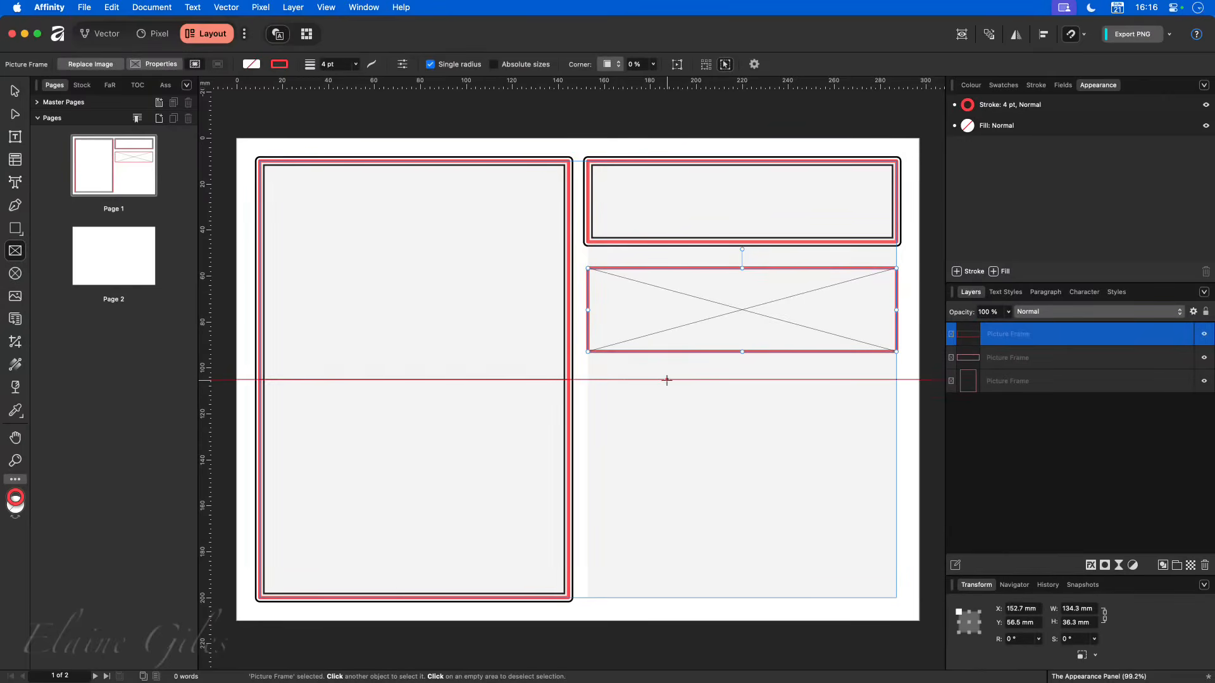
left_click(15, 92)
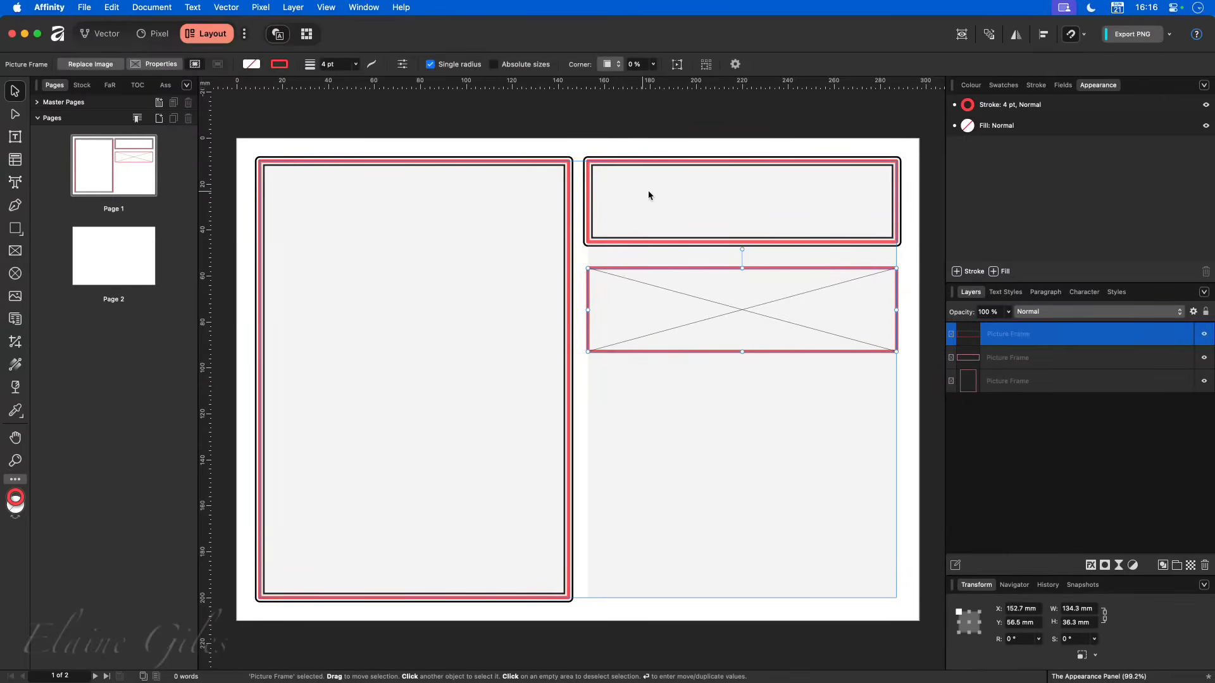
- Select the shortened multi-stroke frame in the right column and show the Demo category of object styles
left_click(681, 158)
left_click(679, 162)
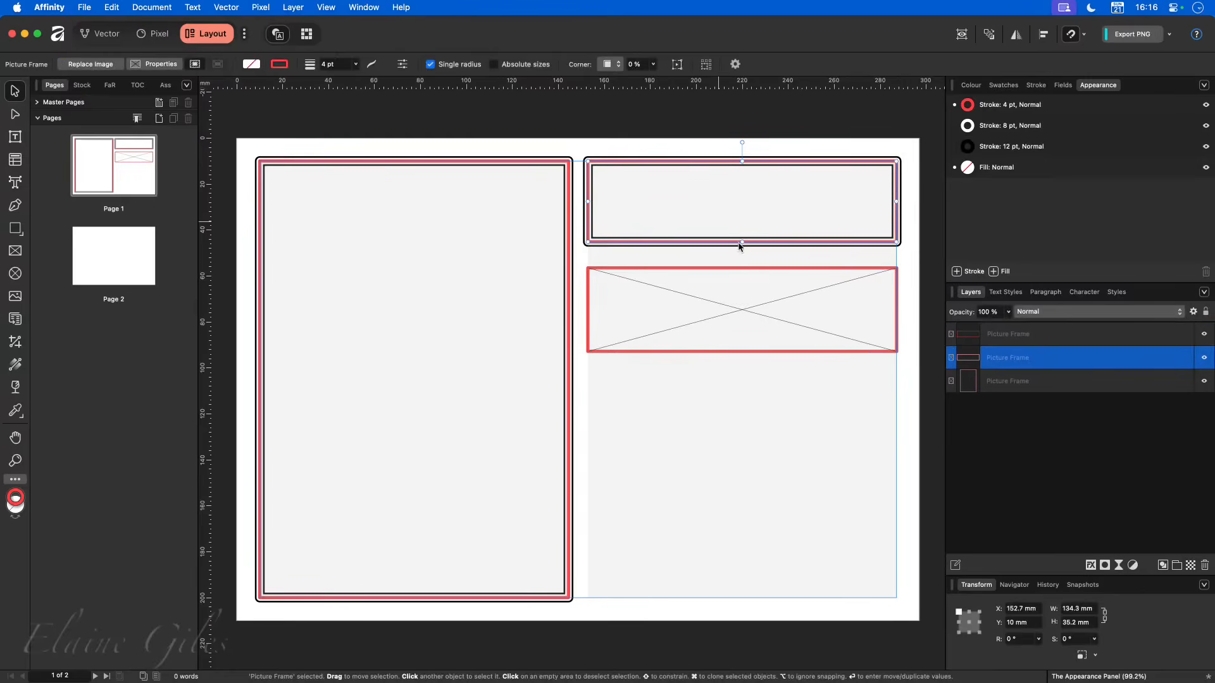
left_click(1116, 293)
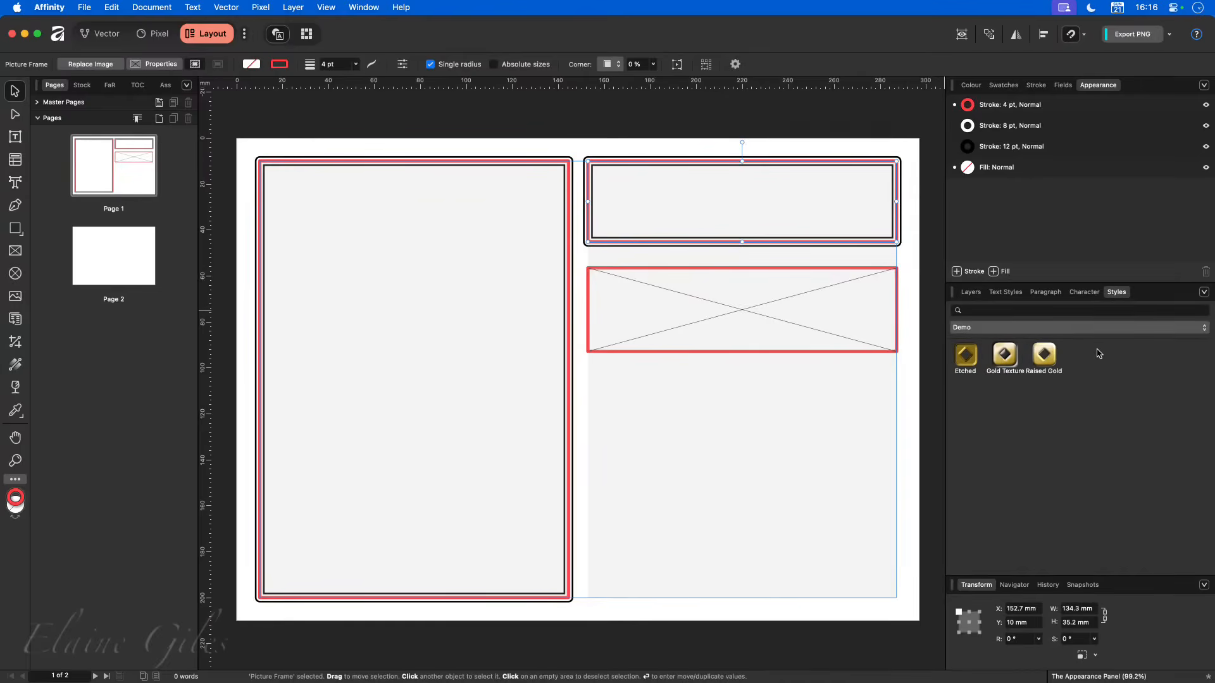
- Try the Gold Texture style on the shortened frame and undo it
left_click(1004, 356)
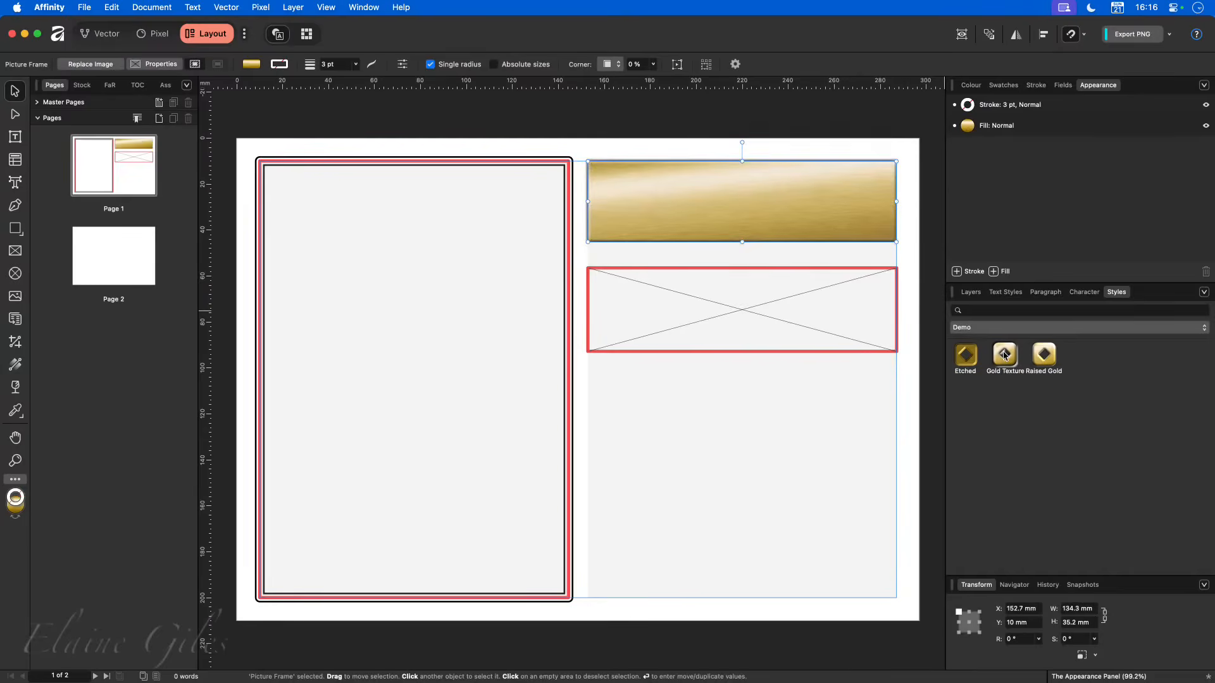
key("super+z")
key("super+shift+z")
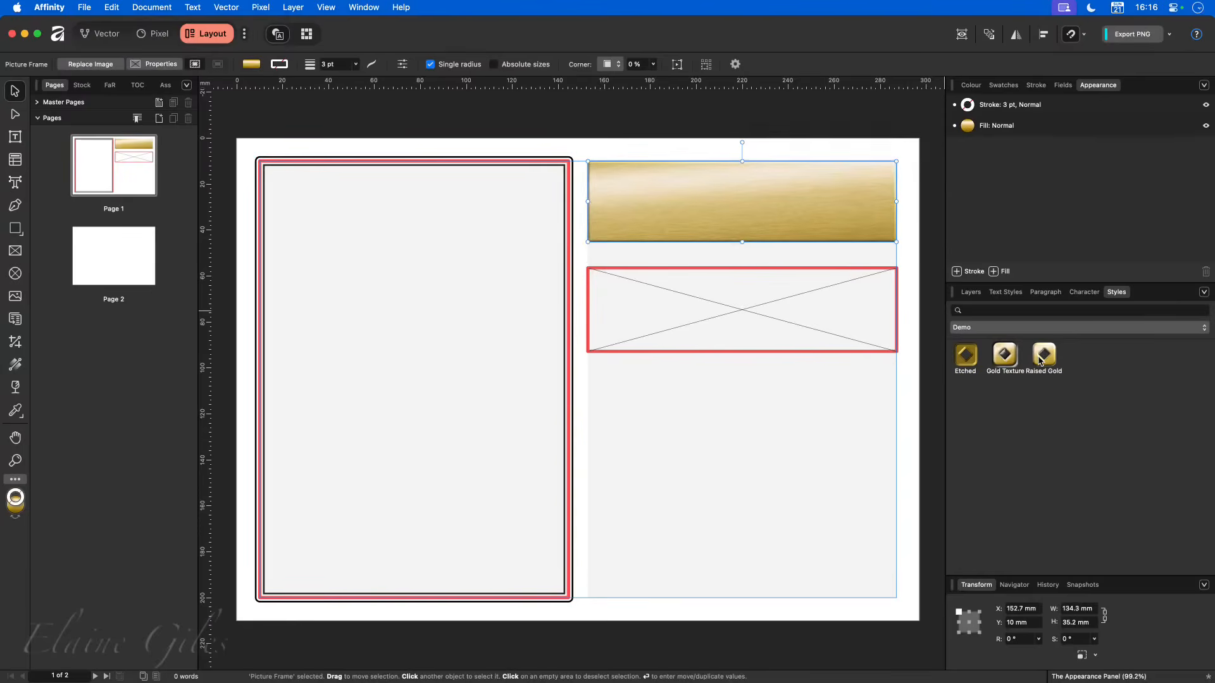
key("super+z")
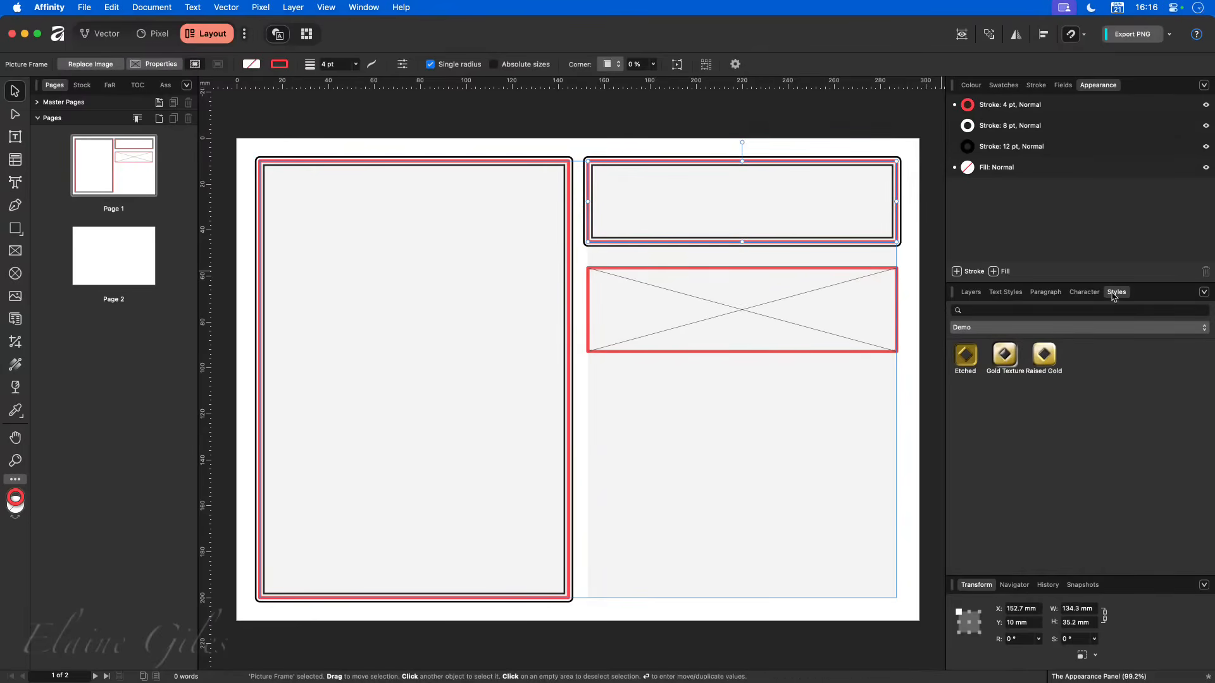
- Save the selected frame's appearance as a new style in the Demo category and apply it to the frame below
left_click(1203, 292)
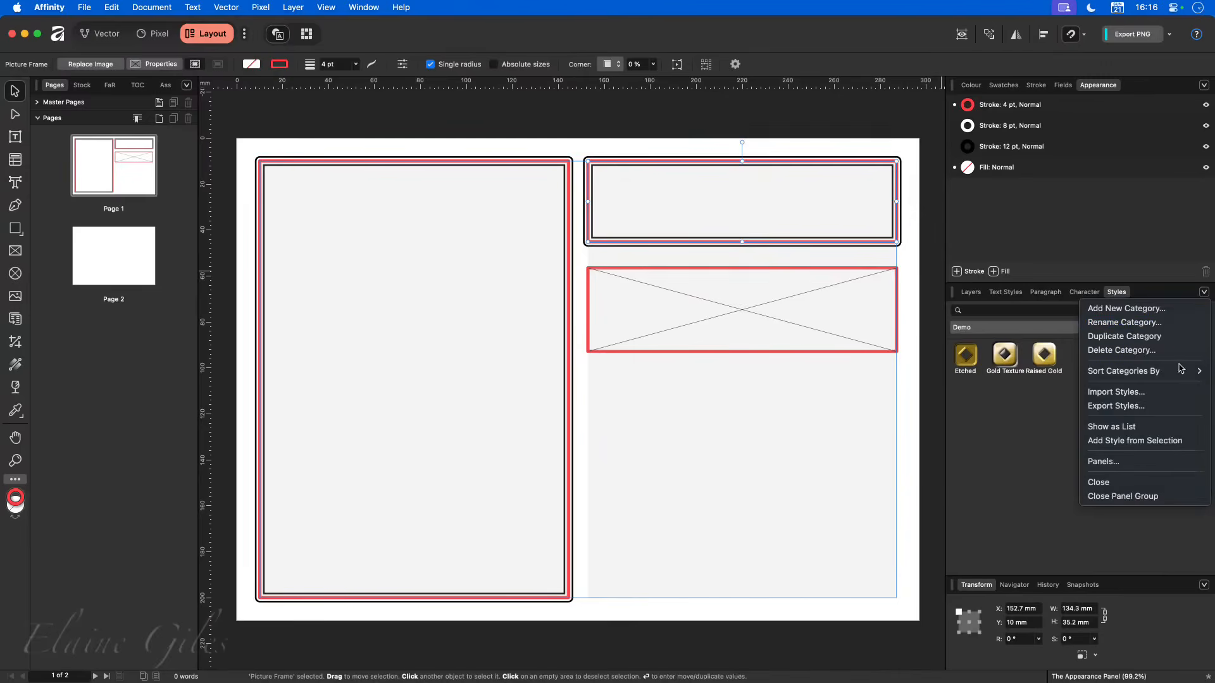
left_click(1149, 445)
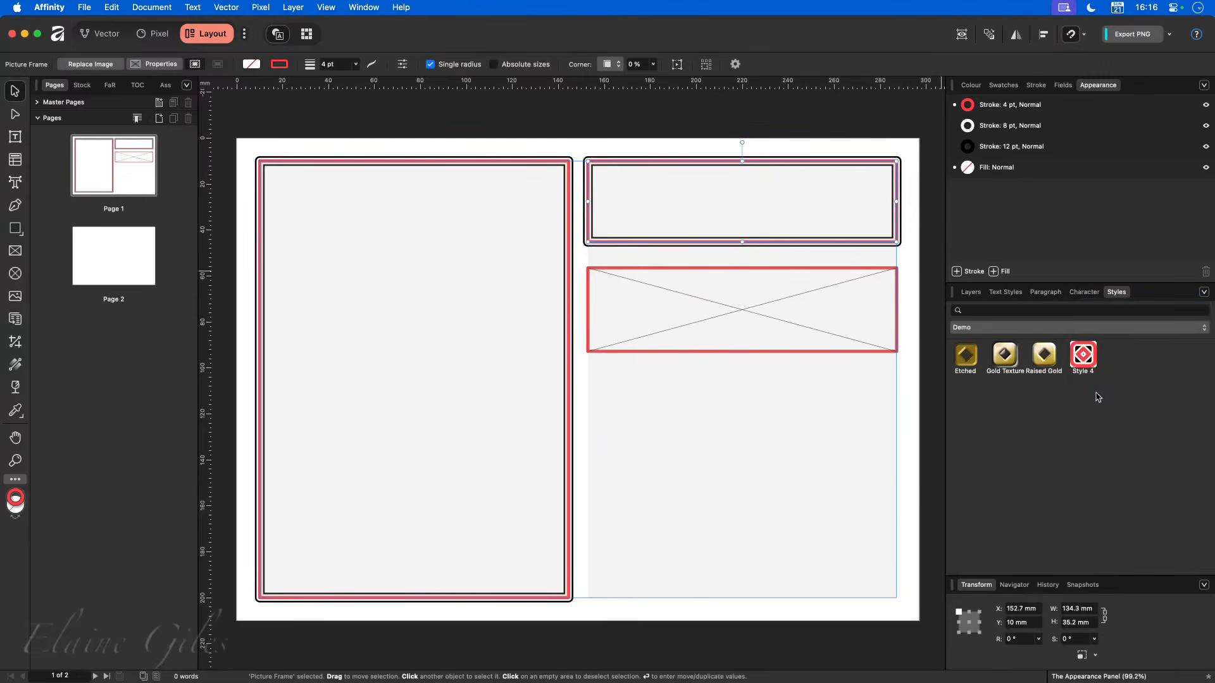
left_click(770, 316)
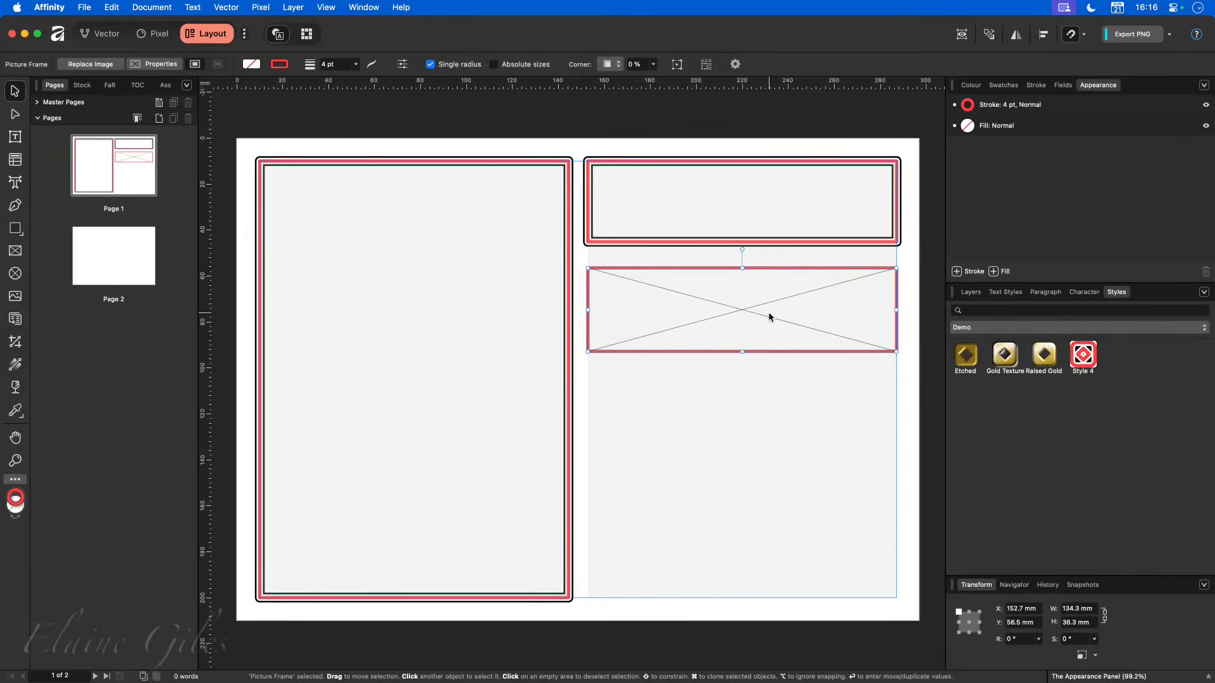
left_click(1084, 355)
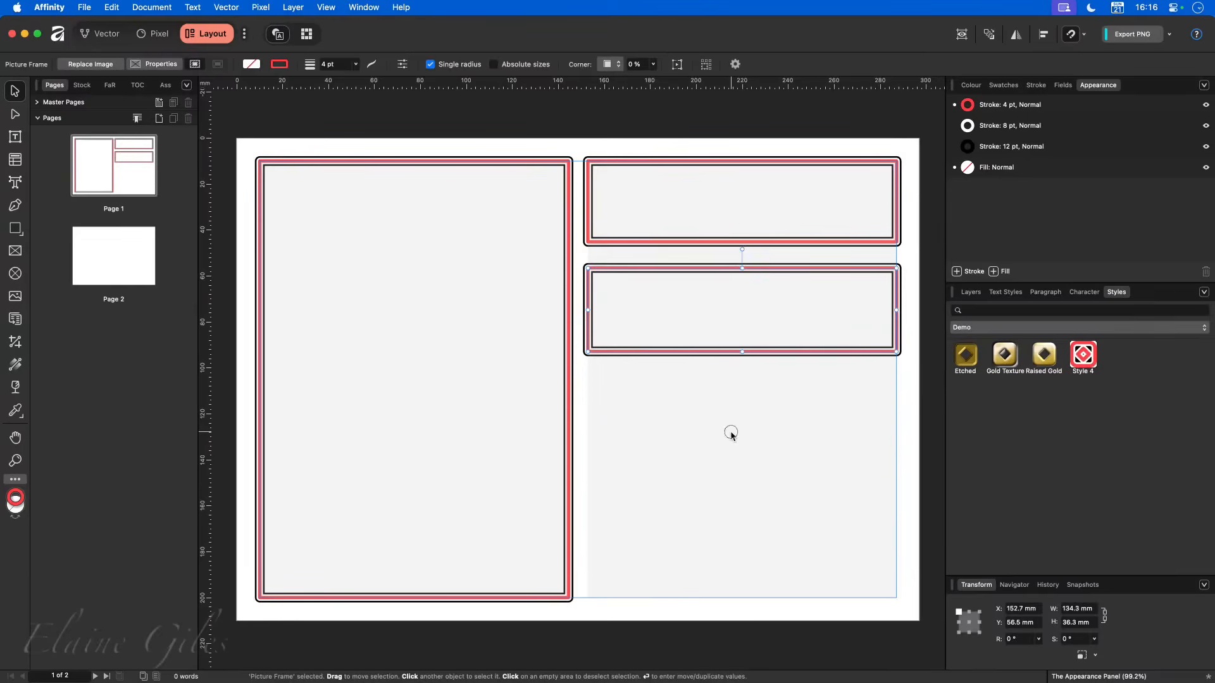
left_click(730, 433)
left_click(868, 310)
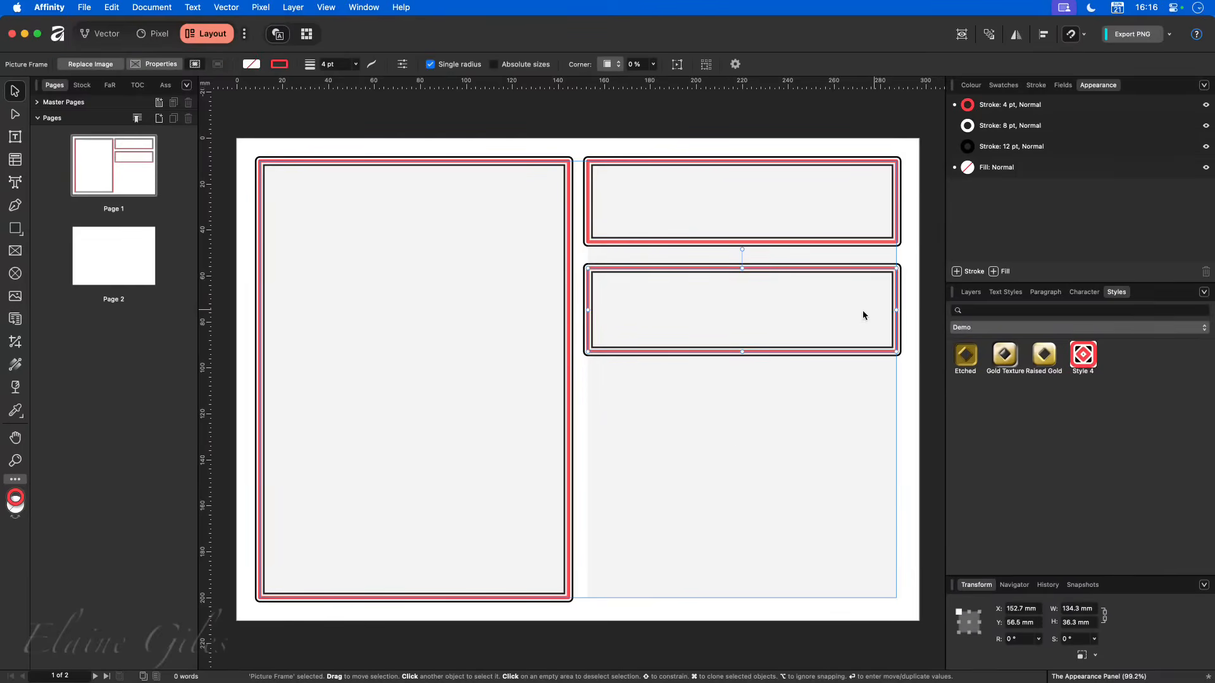
- Draw a circular picture frame about 51 mm across, place it over the large frame's lower-right corner and apply Style 4
left_click(15, 273)
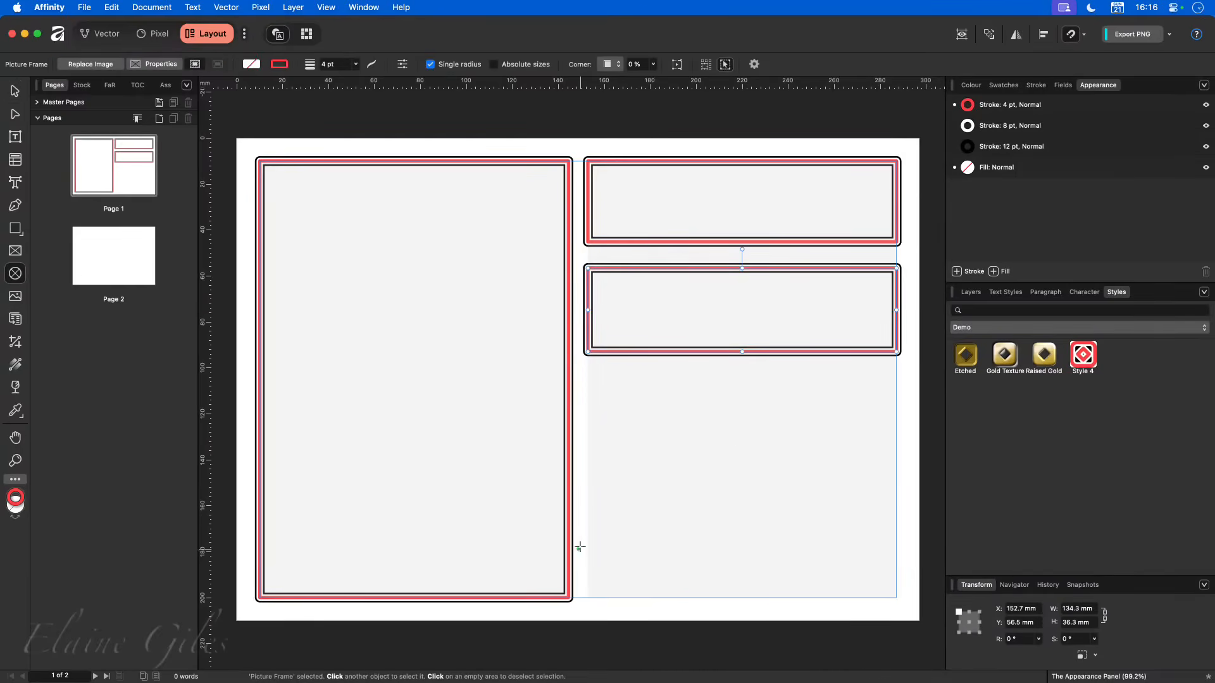
left_click_drag(577, 542, 461, 659)
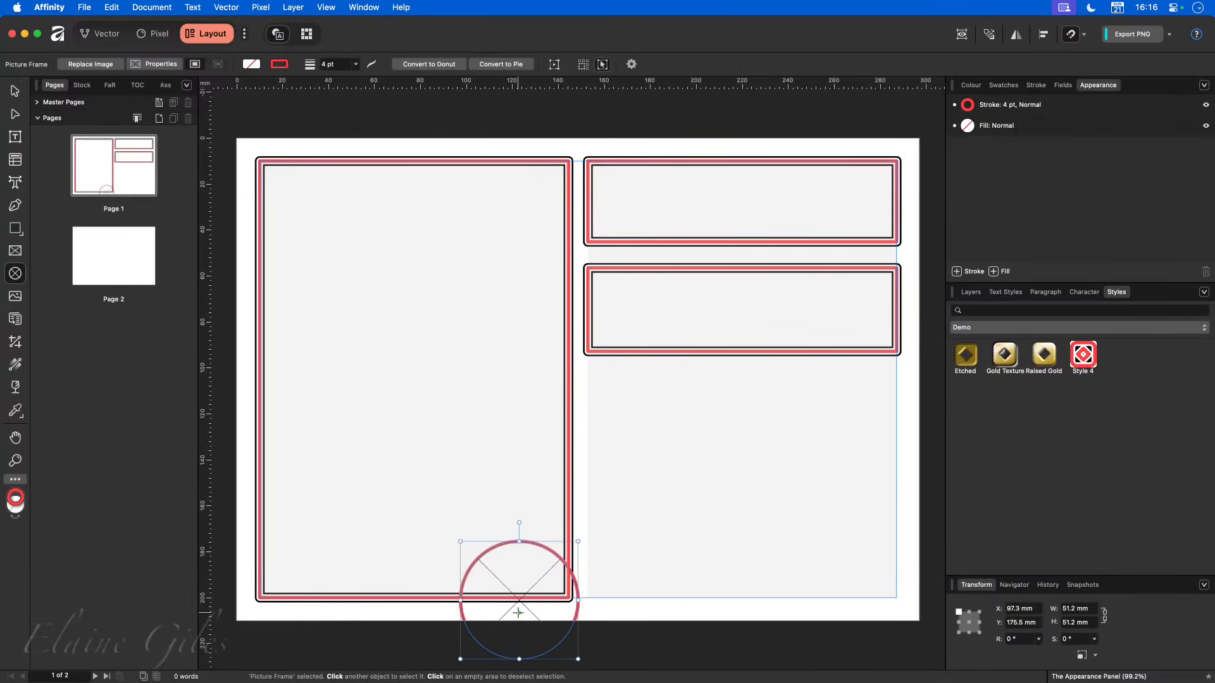
key("v")
mouse_move(550, 605)
left_mouse_down()
mouse_move(545, 553)
mouse_move(572, 565)
left_mouse_up()
left_click(1093, 358)
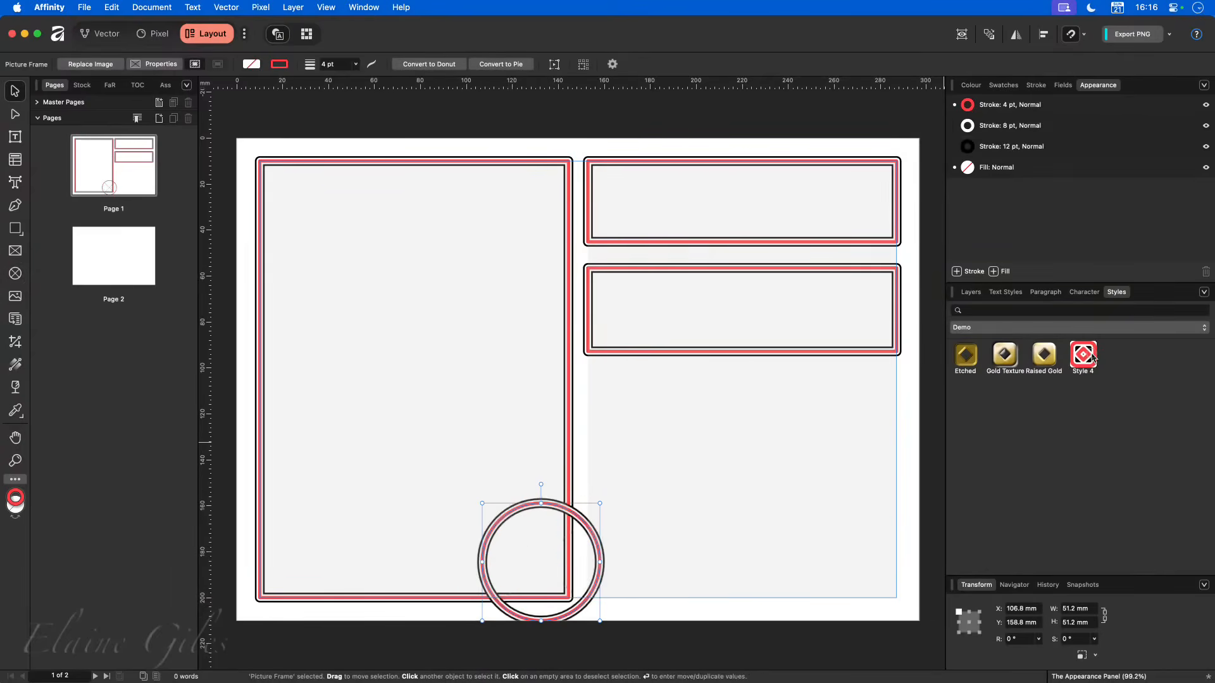
left_click(877, 468)
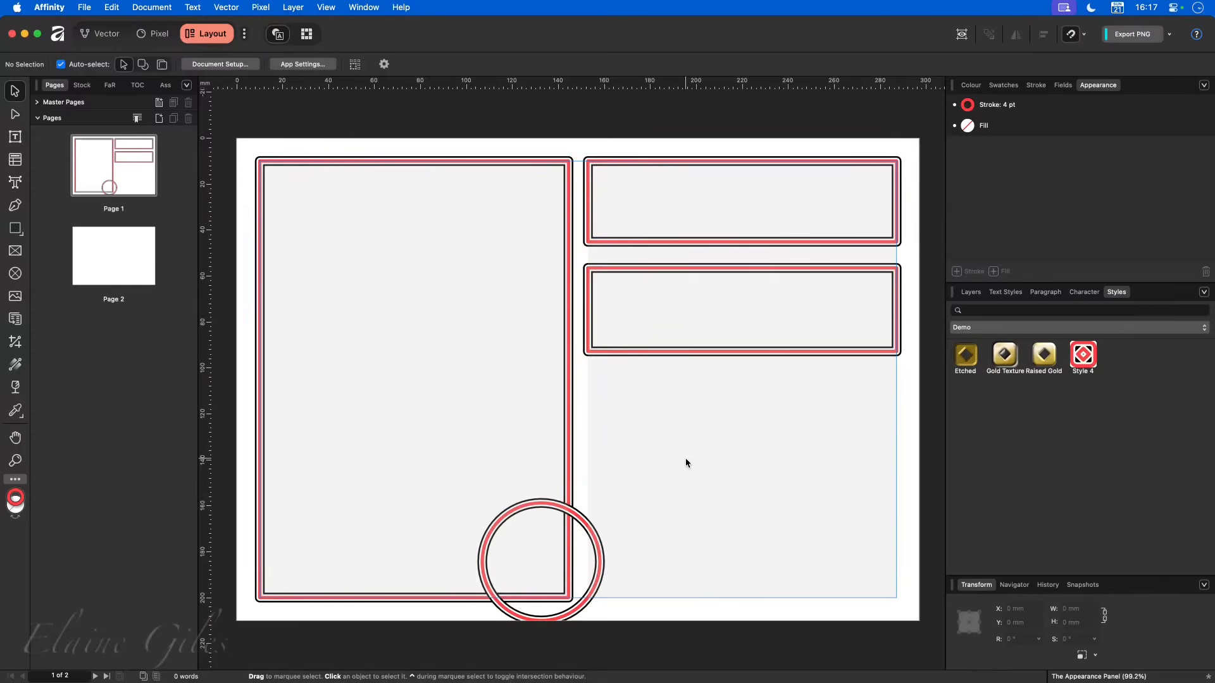
- Narrow the second frame in the right column, then enter 50 mm for its width and 40 mm for its height
left_click(597, 355)
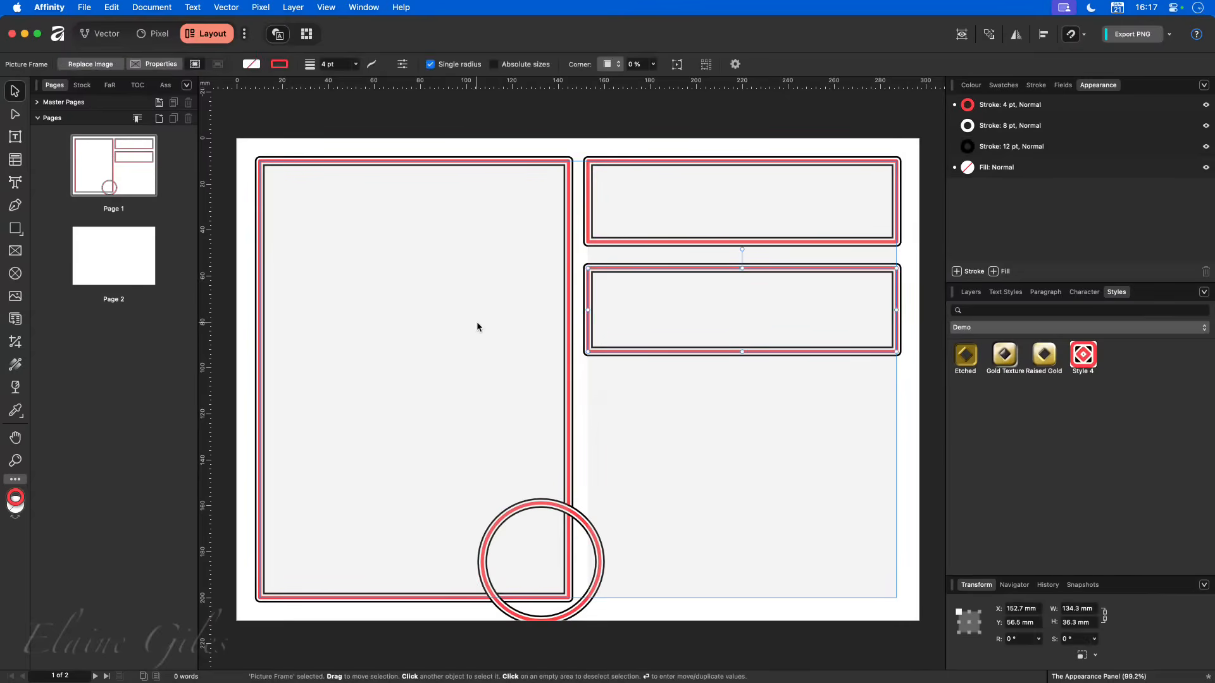
left_click_drag(896, 310, 711, 310)
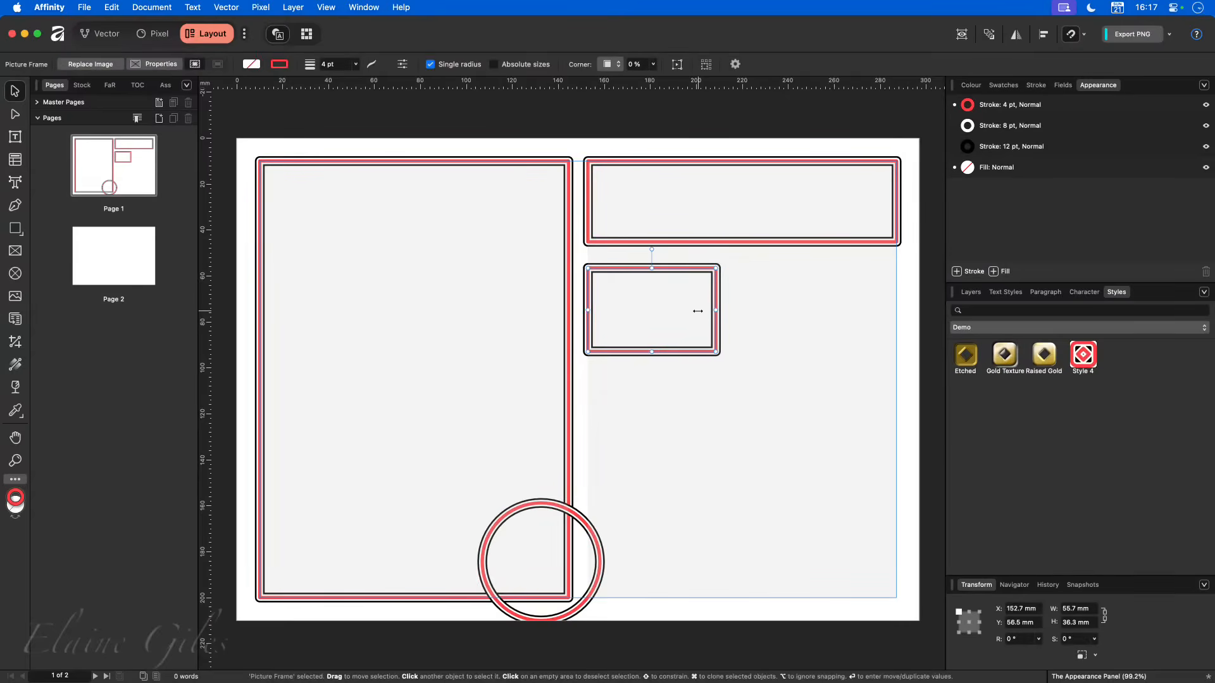
left_click(1073, 609)
type("5")
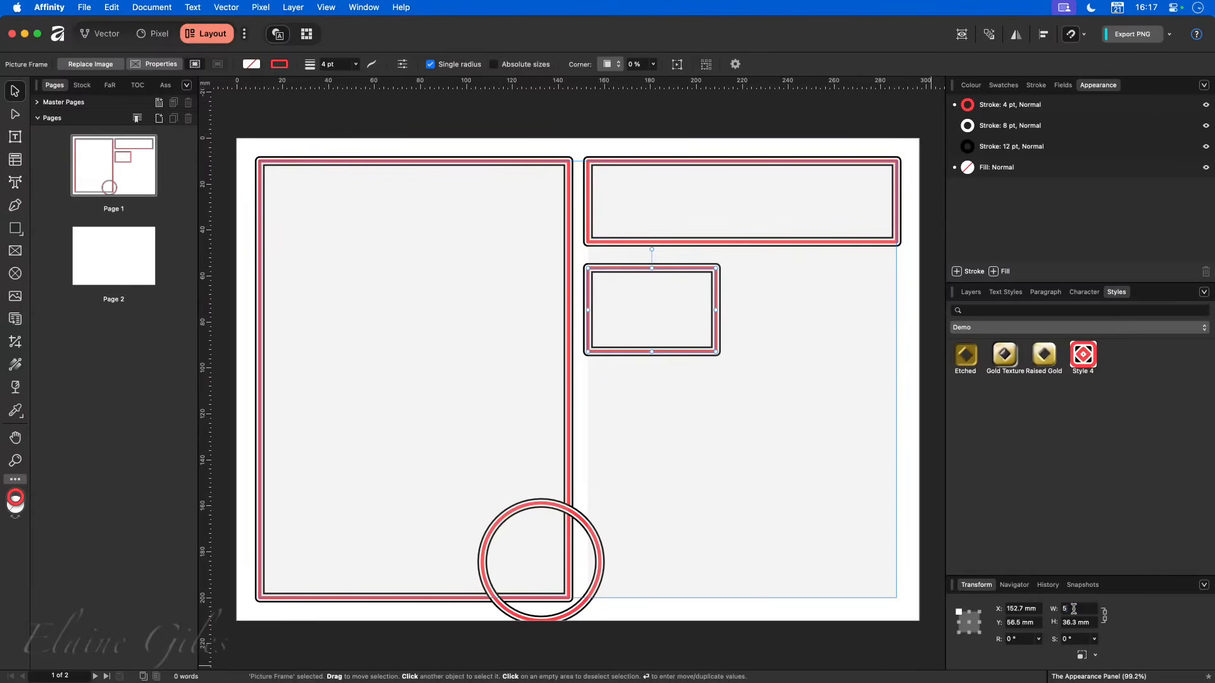
type("0")
key("Tab")
type("40")
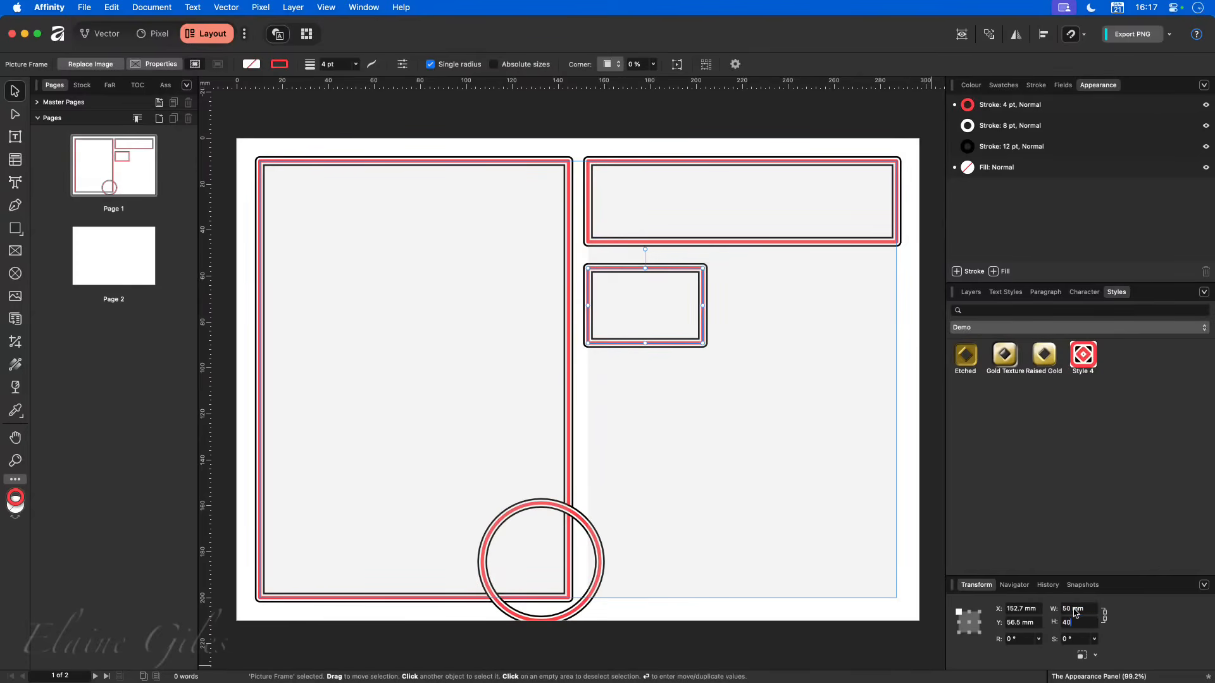
key("Tab")
left_click(630, 374)
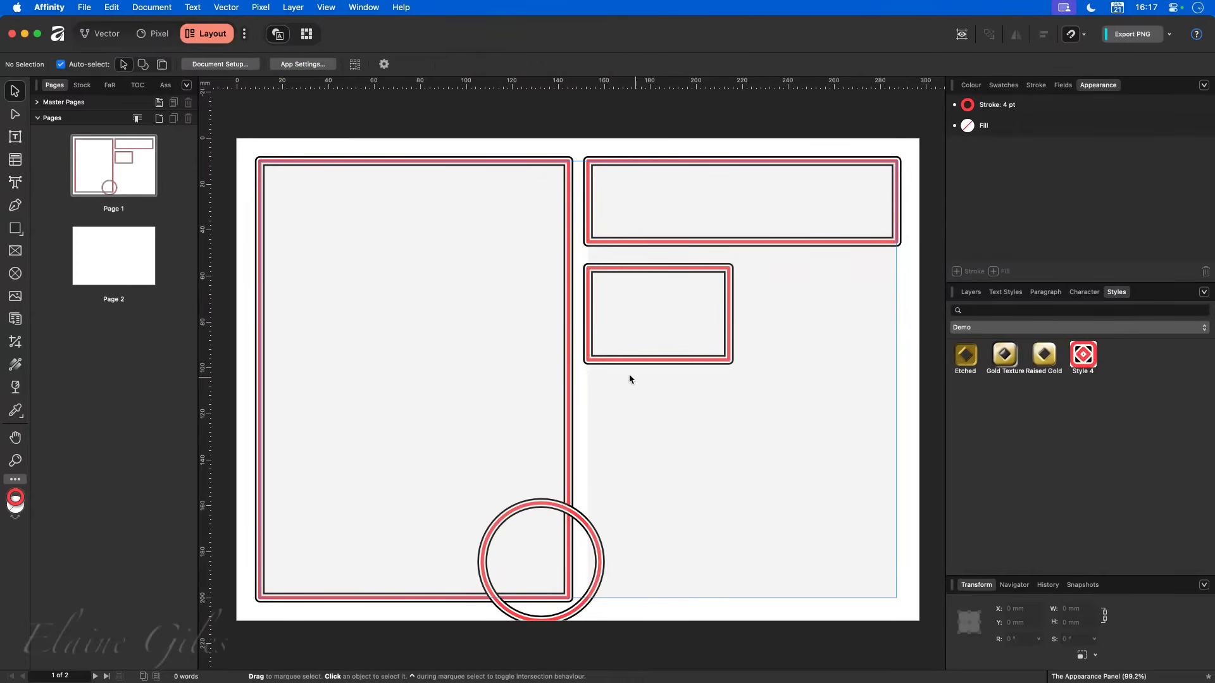
- Add the resized frame to the DEMO assets and place a copy across the right column below it, about 134 × 40 mm
left_click(613, 362)
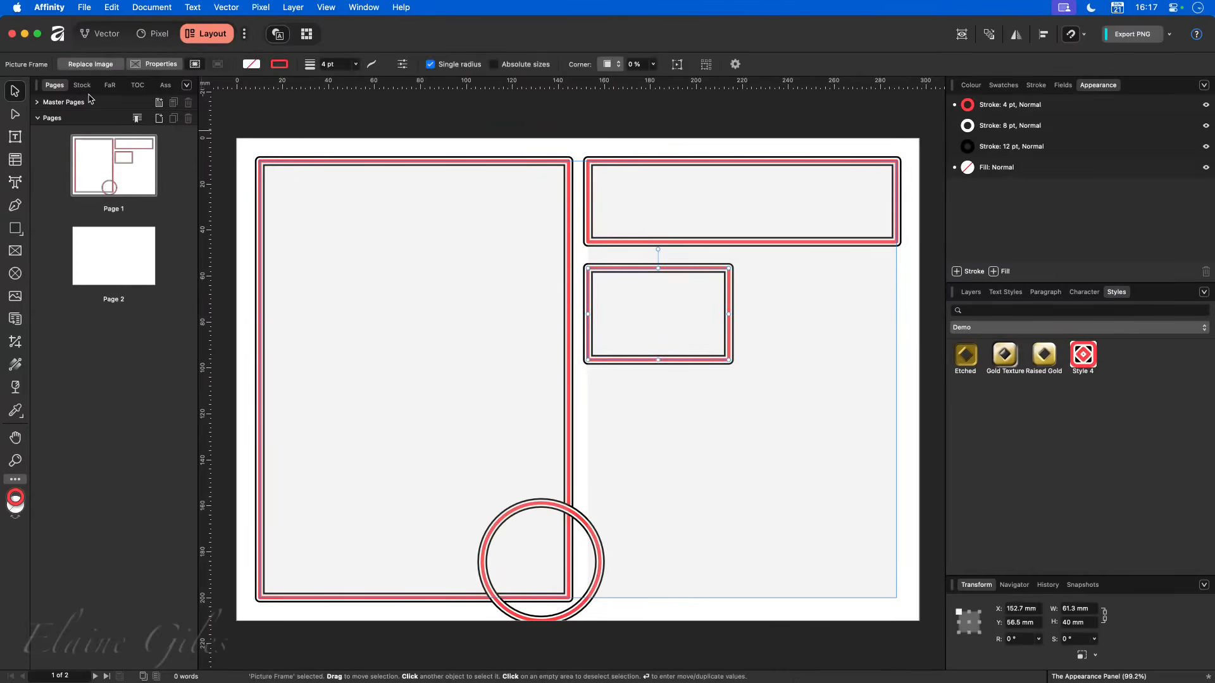
left_click(163, 85)
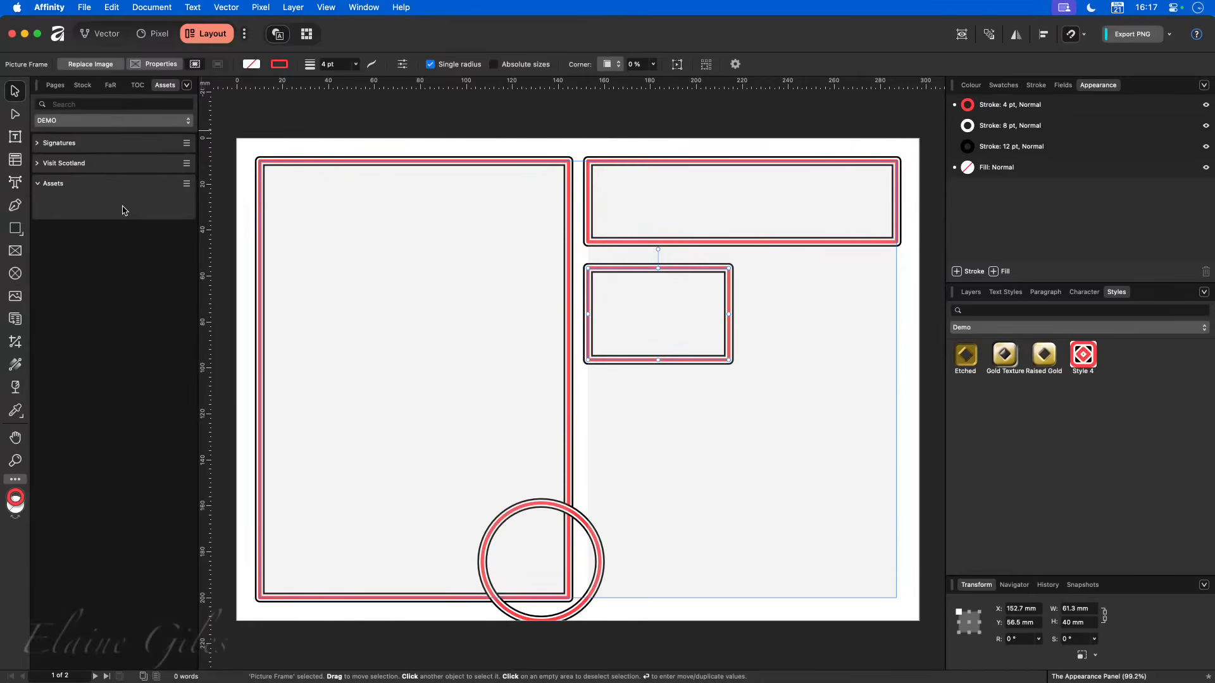
left_click(188, 85)
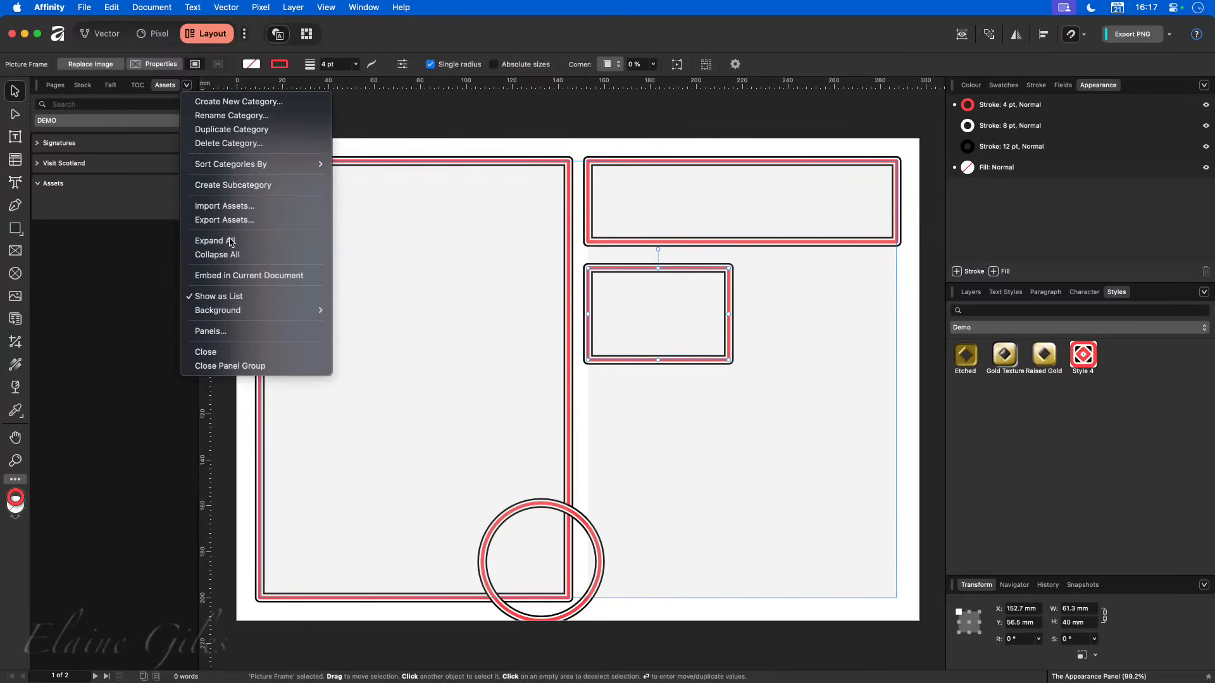
left_click(156, 262)
left_click(187, 184)
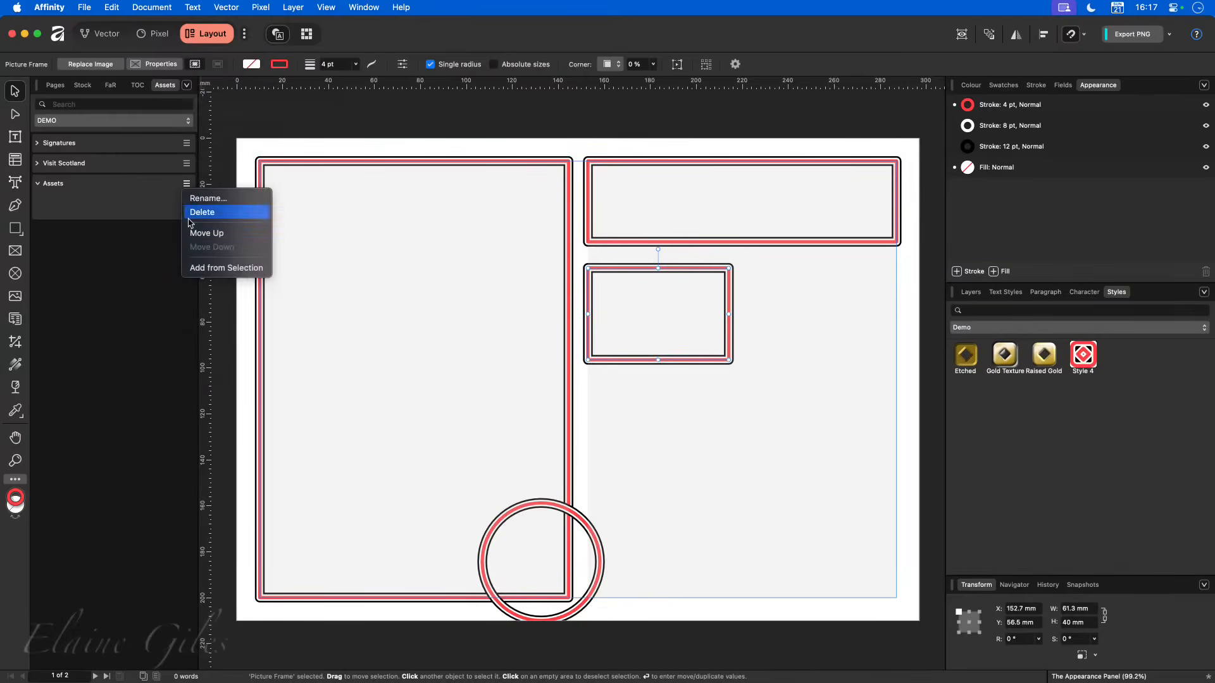
left_click(221, 268)
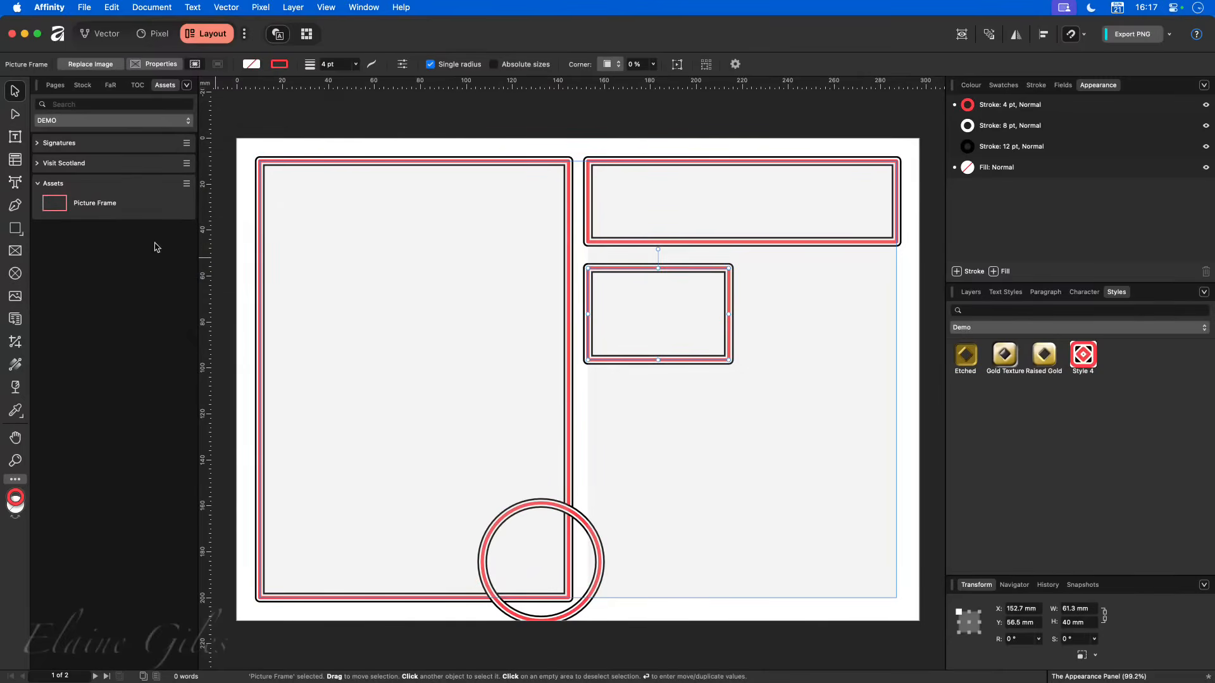
left_click_drag(58, 205, 897, 443)
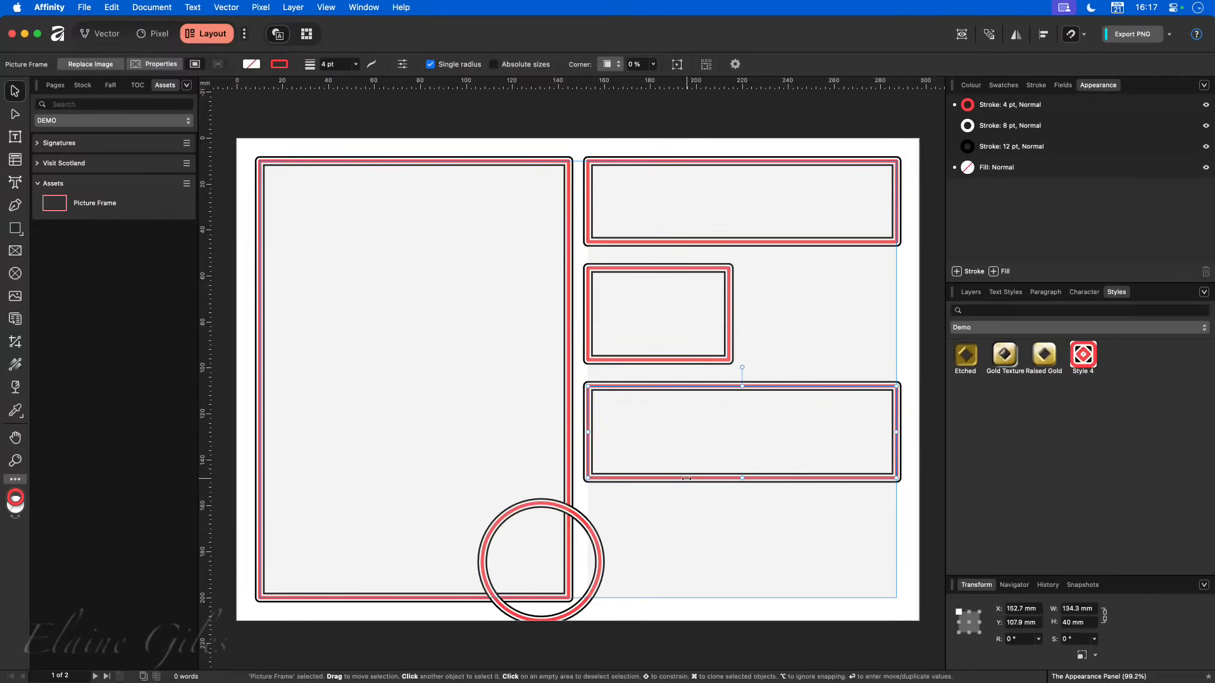
- Try the 1 Column and 2 Column frames from the MacBites assets, undo both placements and return to the DEMO assets
left_click(100, 122)
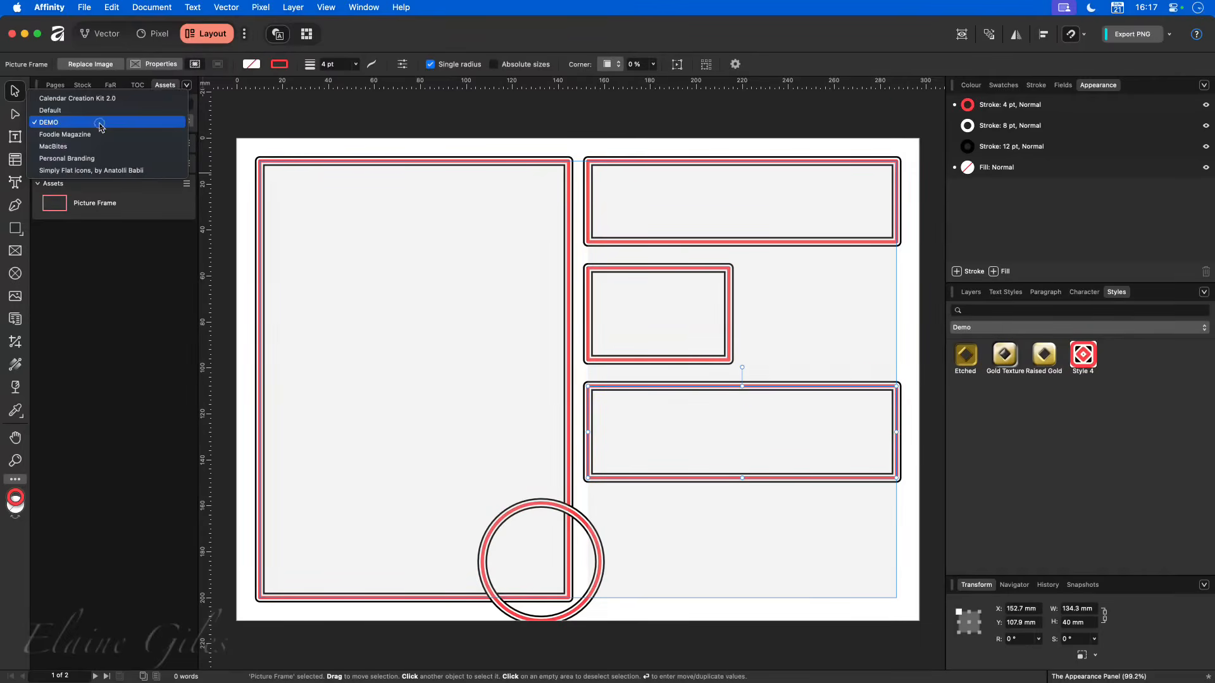
left_click(91, 148)
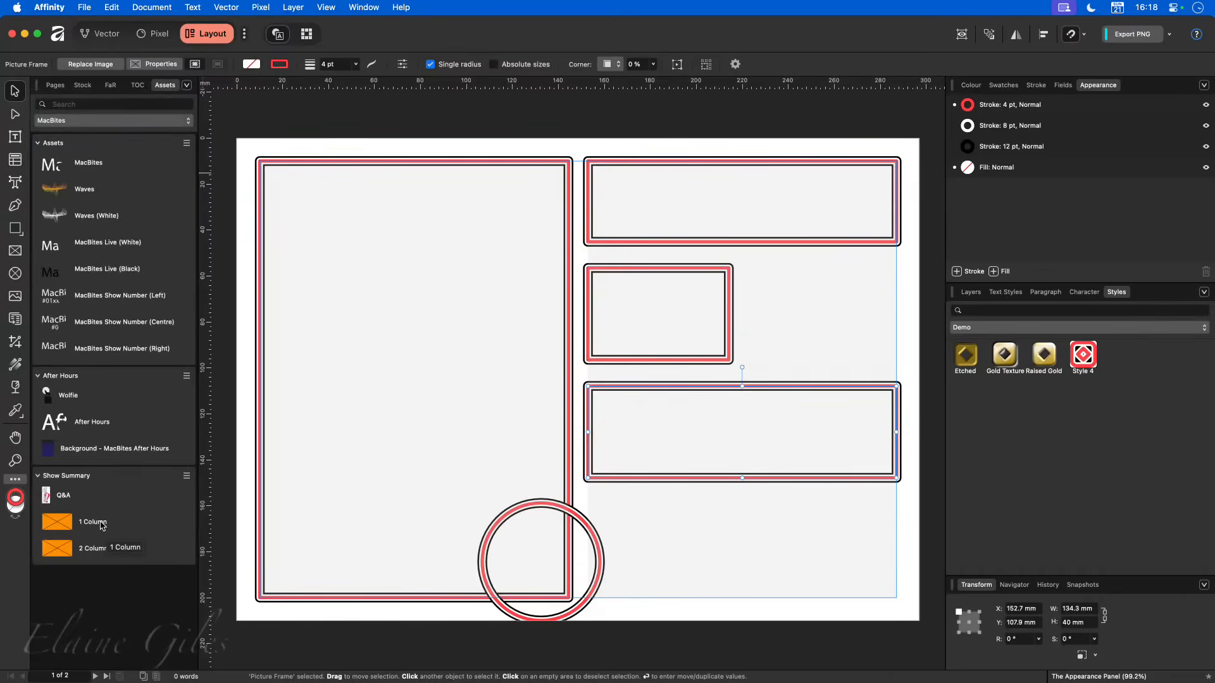
left_click_drag(106, 528, 347, 291)
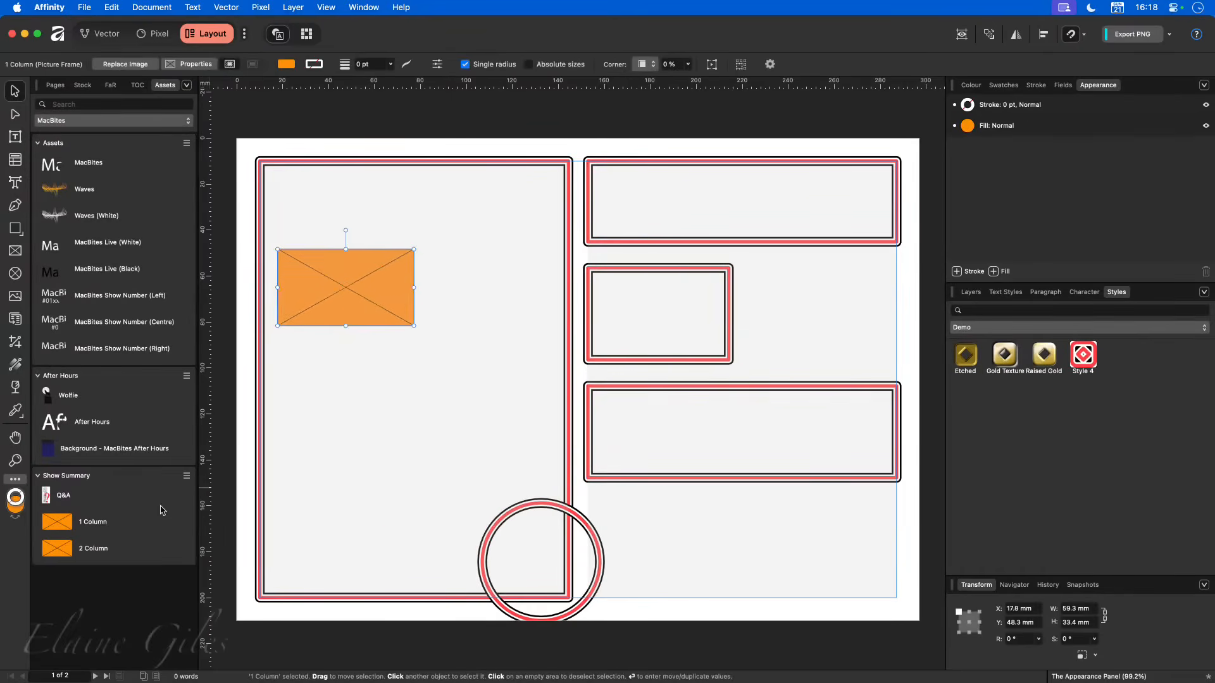
left_click_drag(60, 549, 419, 420)
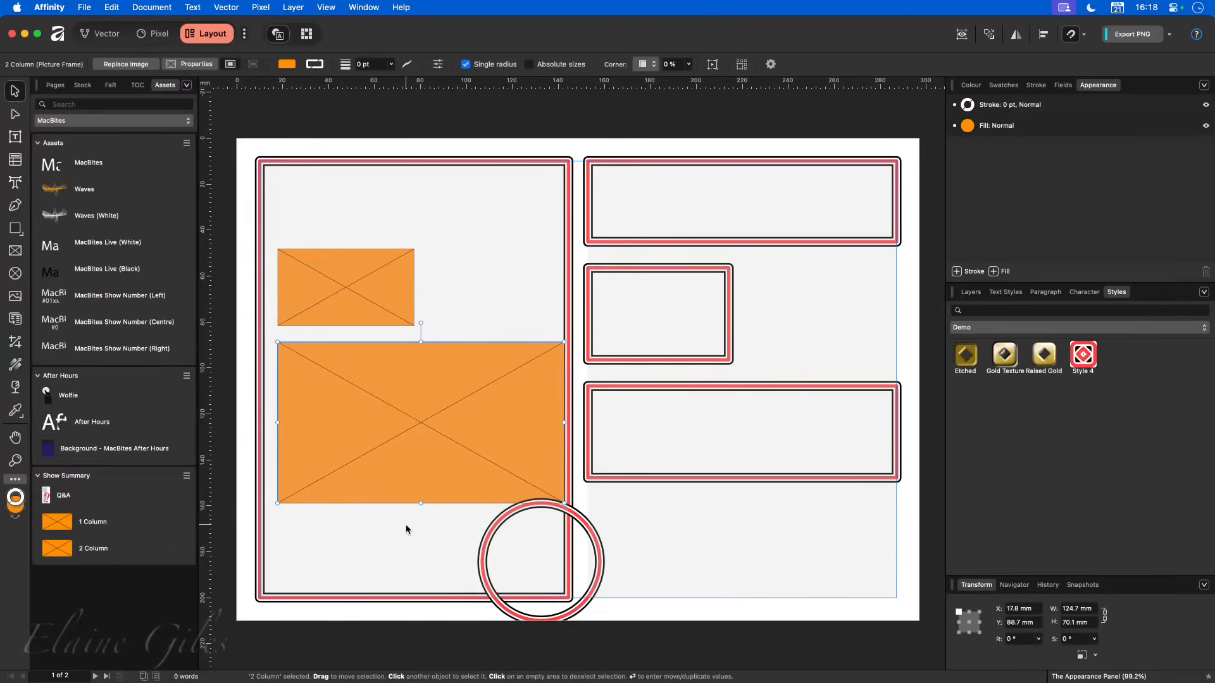
key("super+z")
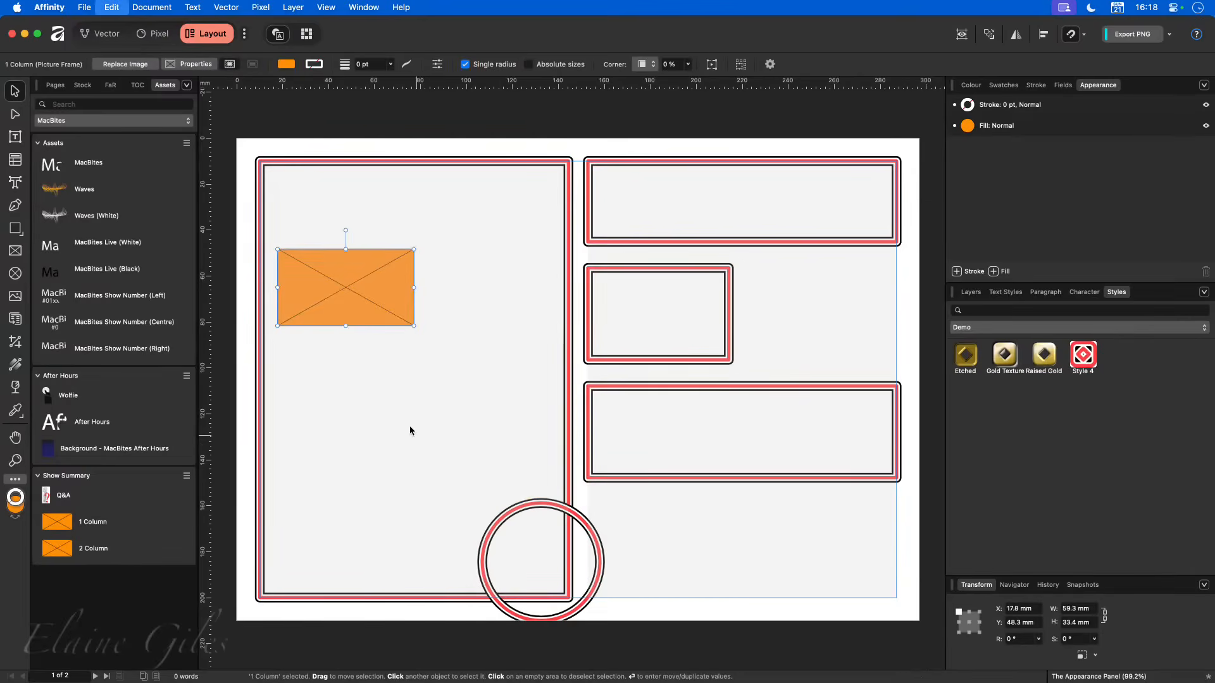
key("super+z")
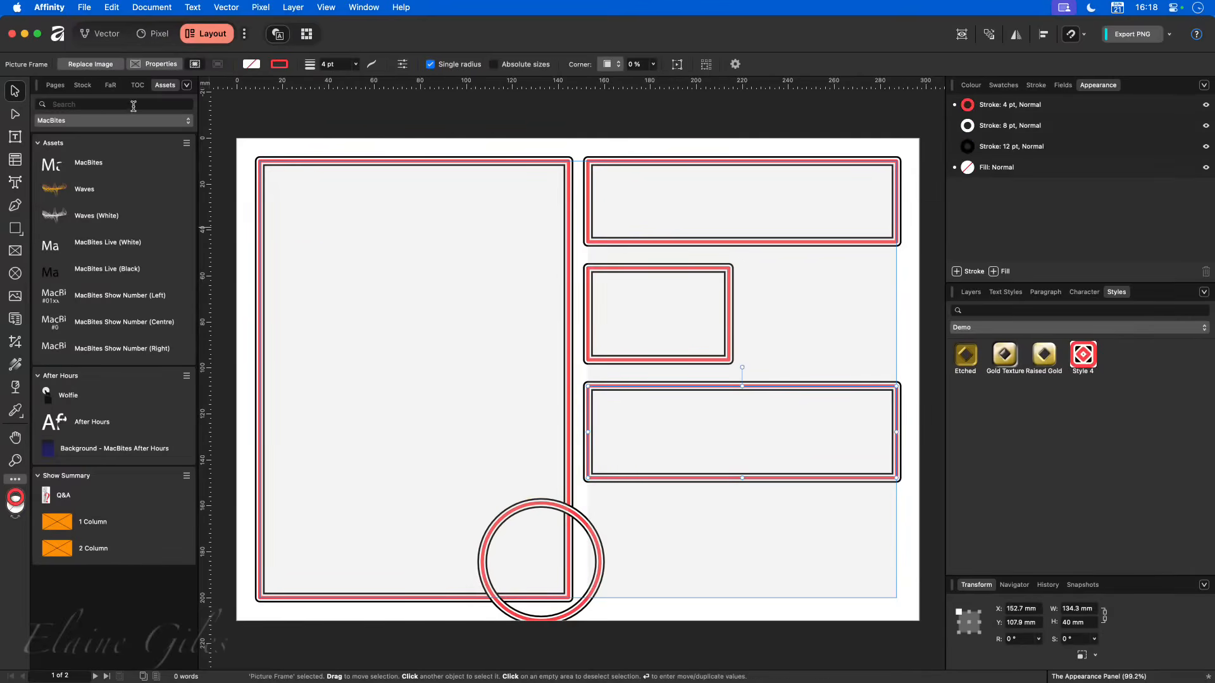
left_click(85, 121)
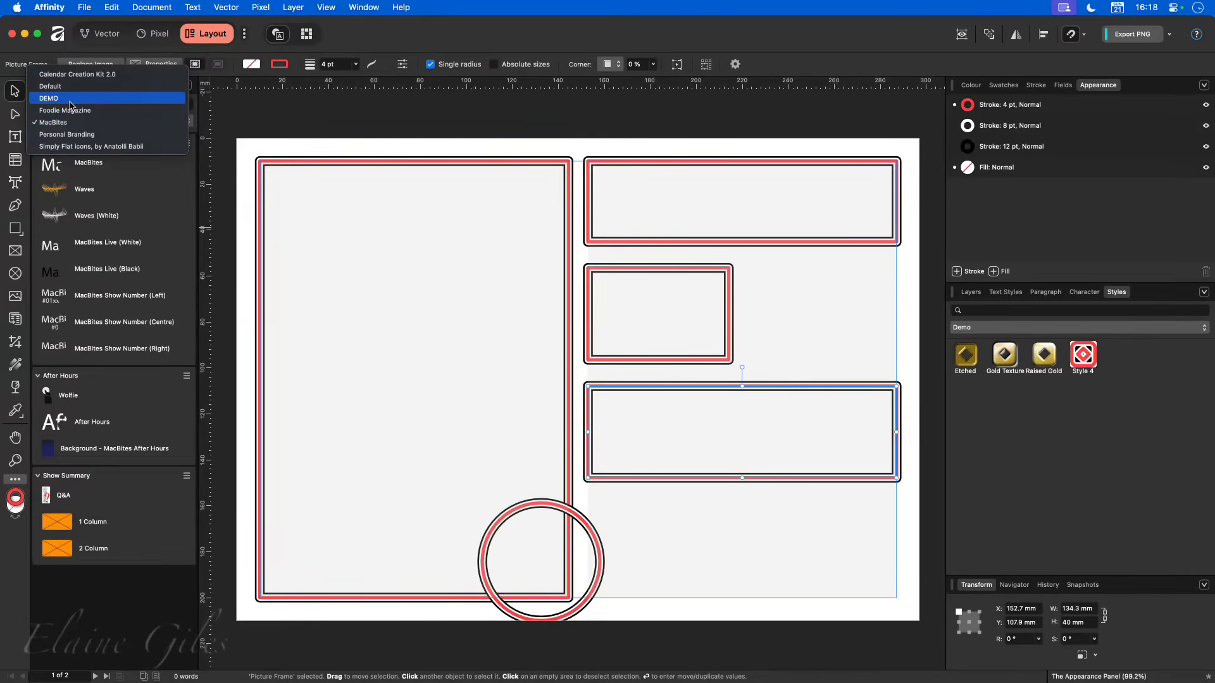
left_click(49, 98)
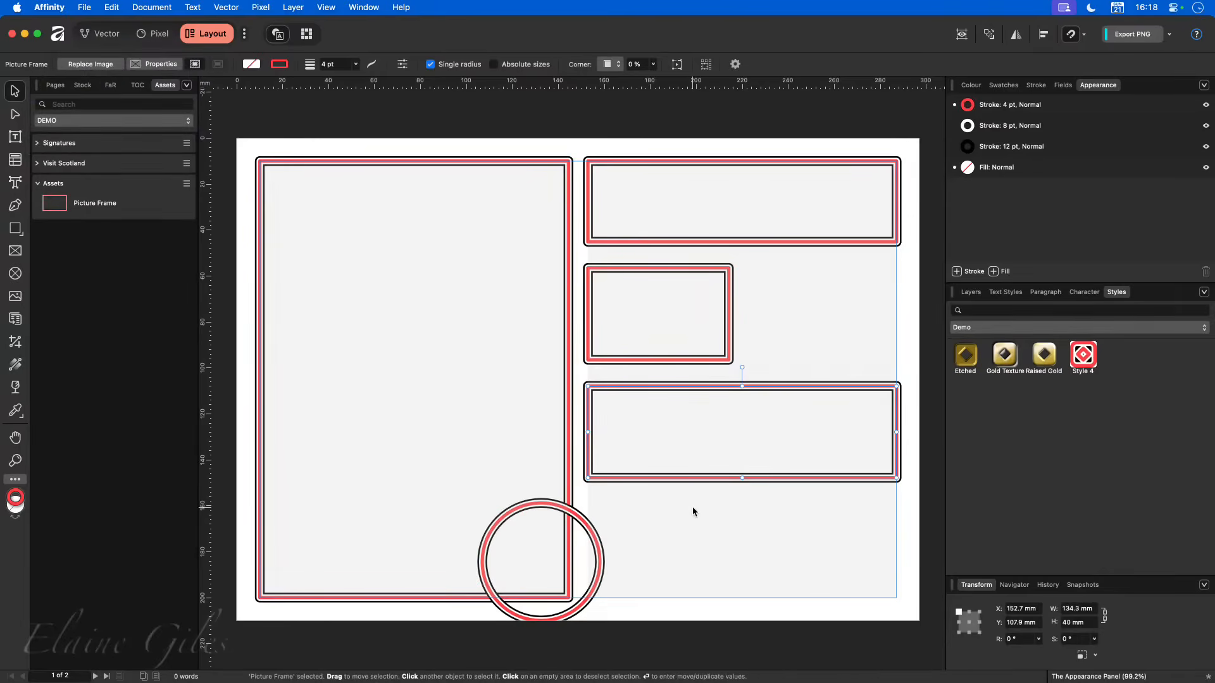
- Narrow the placed frame to about 61 mm, matching the one above, and recolour its 4 pt stroke blue (44B1FF)
left_click_drag(896, 431, 734, 429)
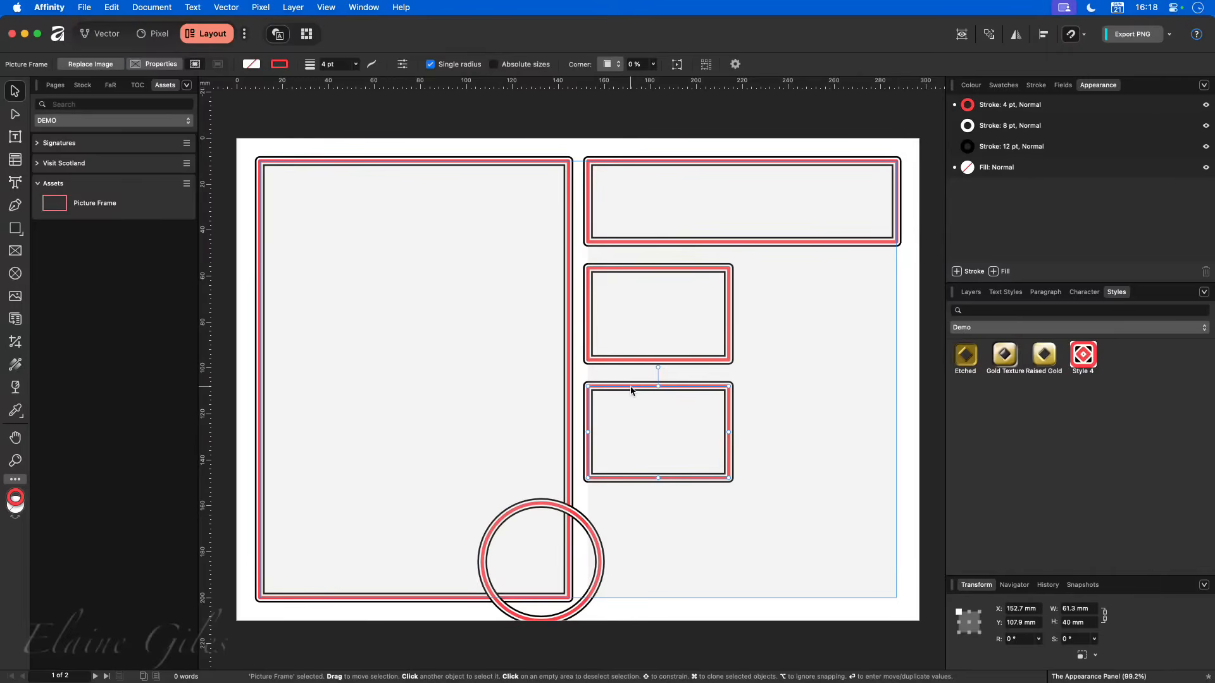
left_click(968, 105)
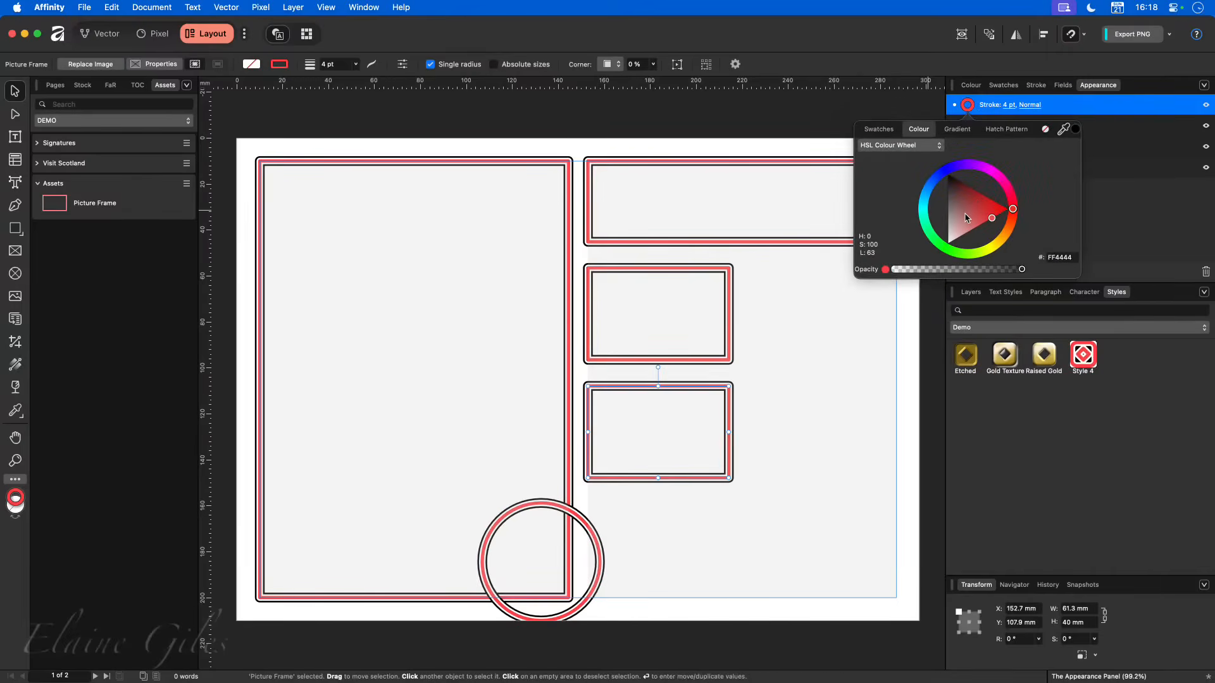
left_click(928, 205)
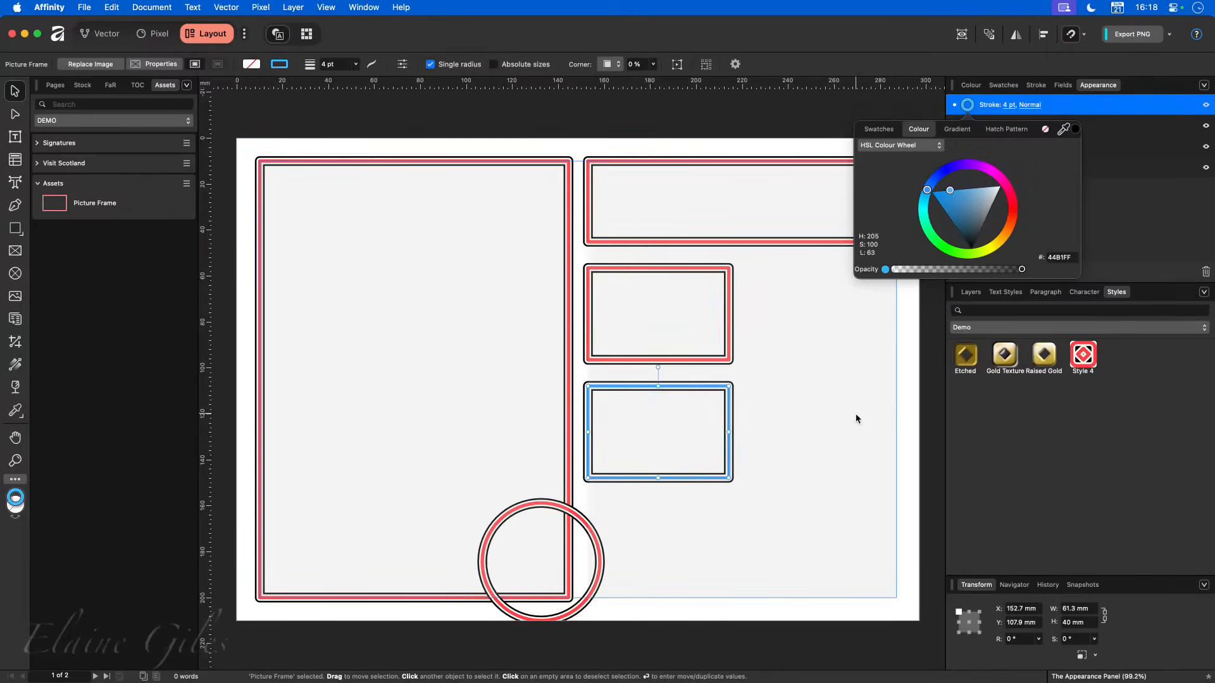
left_click(923, 474)
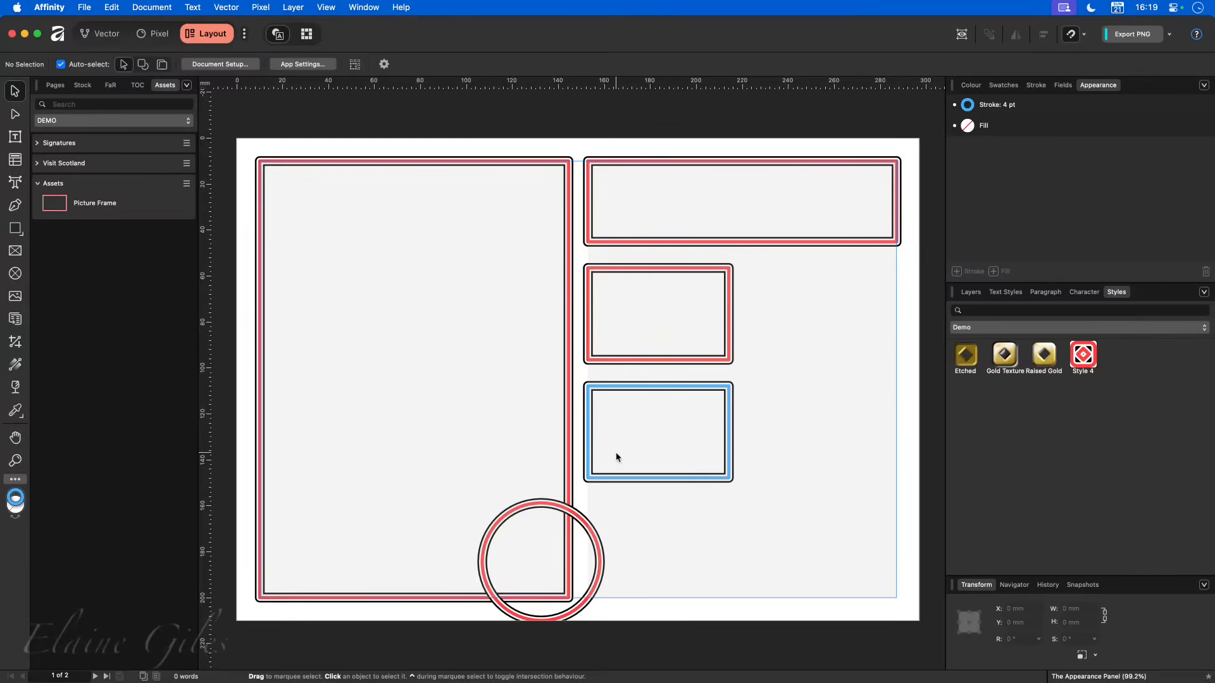
- Delete the blue-stroked frame from the right column
left_click(611, 388)
key("Delete")
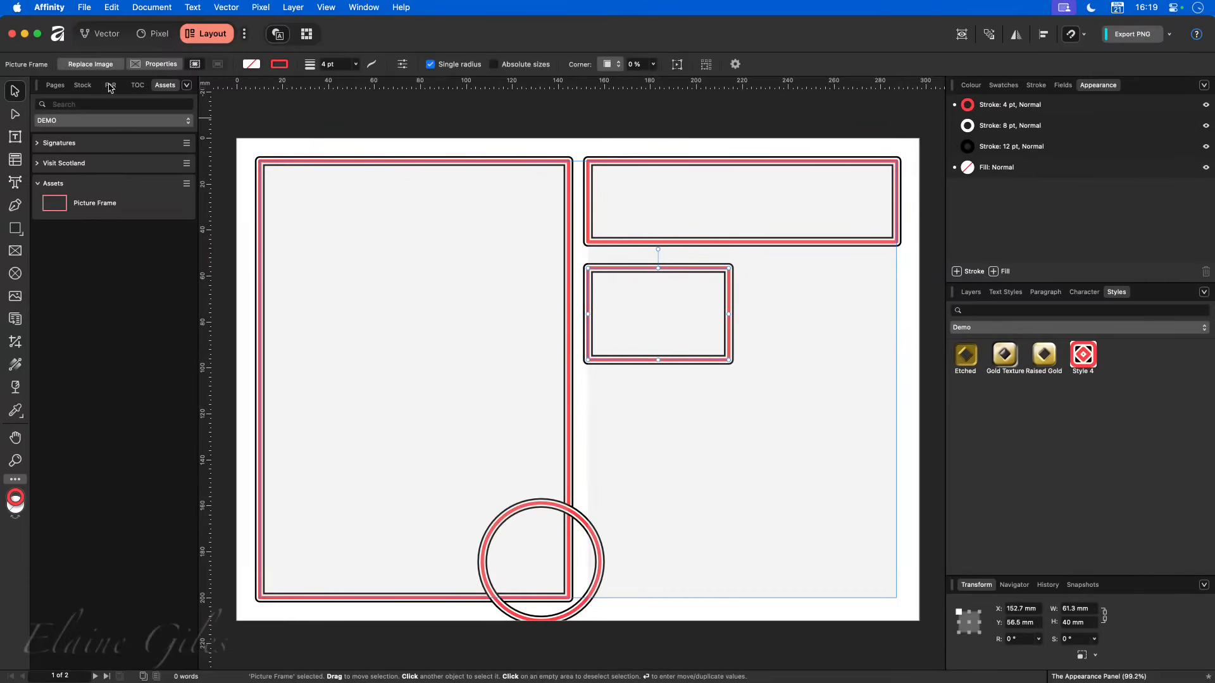
- Switch to the vector workspace, turn the selected frame into a symbol and place another instance of it below
left_click(95, 37)
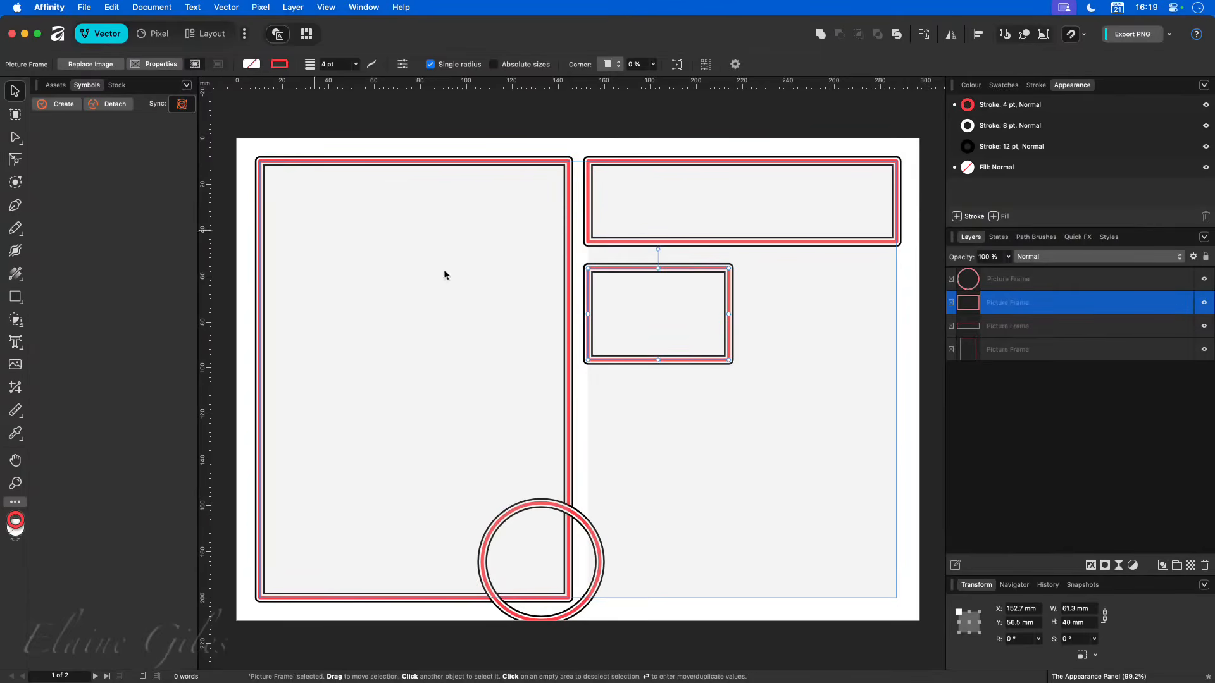
left_click(61, 104)
left_click_drag(49, 134, 667, 437)
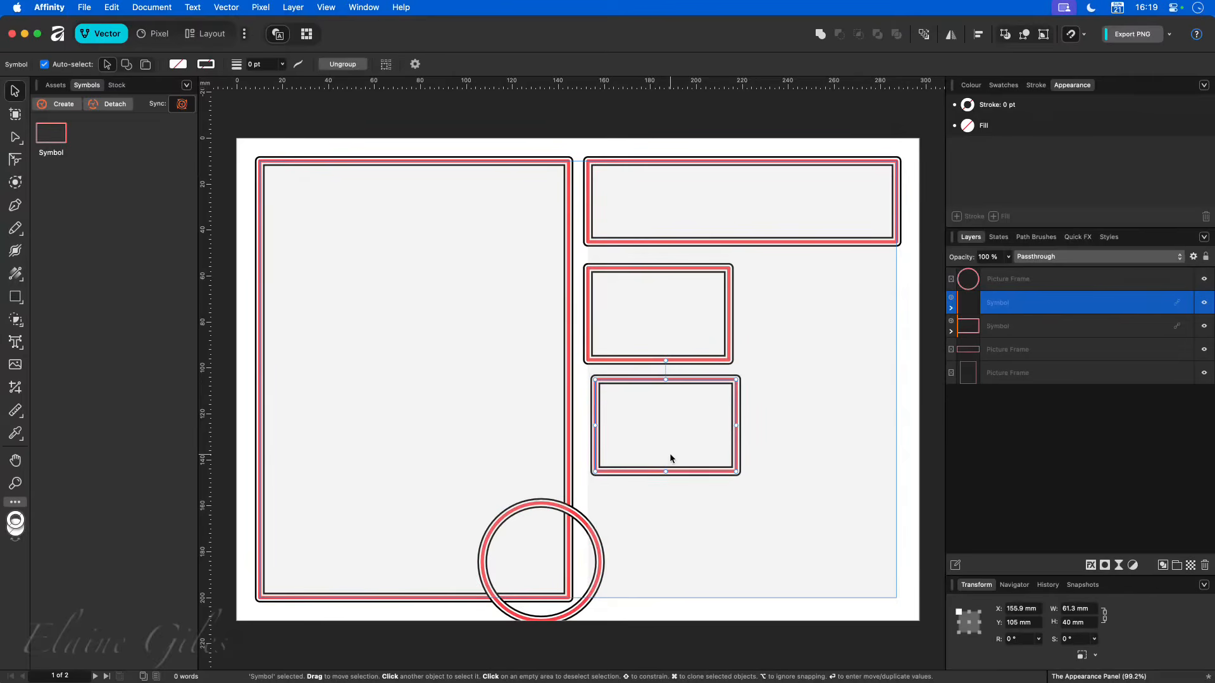
- Delete the circular frame, the large frame in the left column and the wide frame above the symbols
left_click(543, 507)
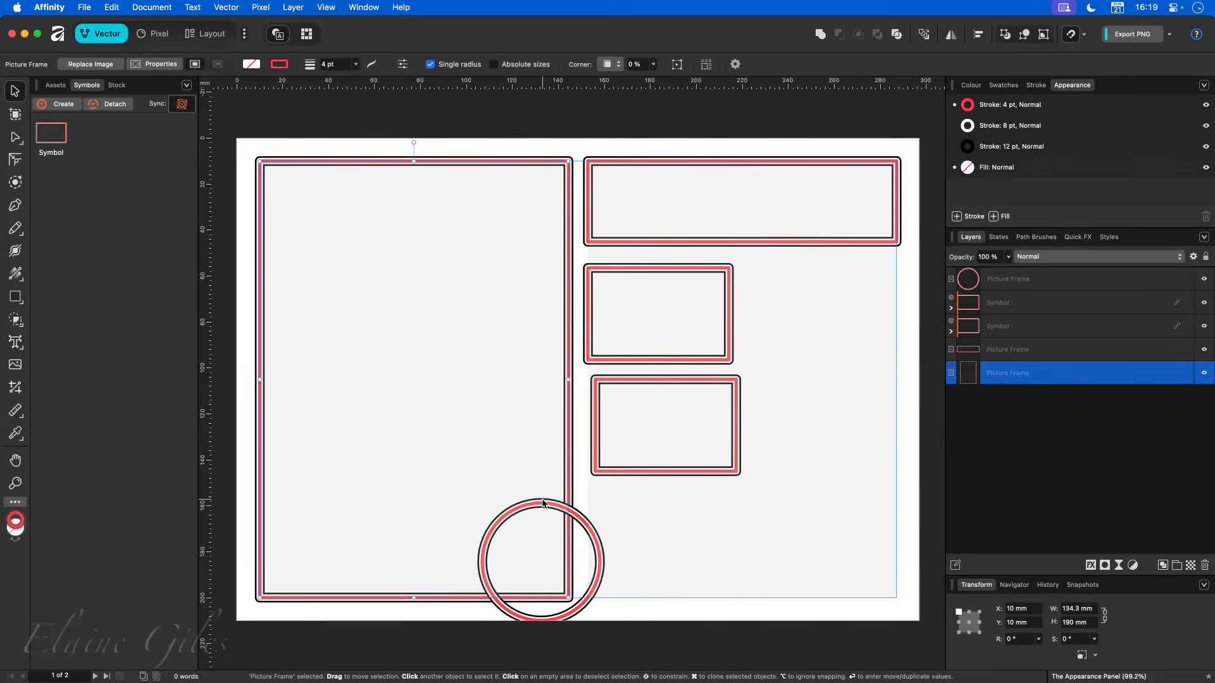
left_click(541, 505)
key("Delete")
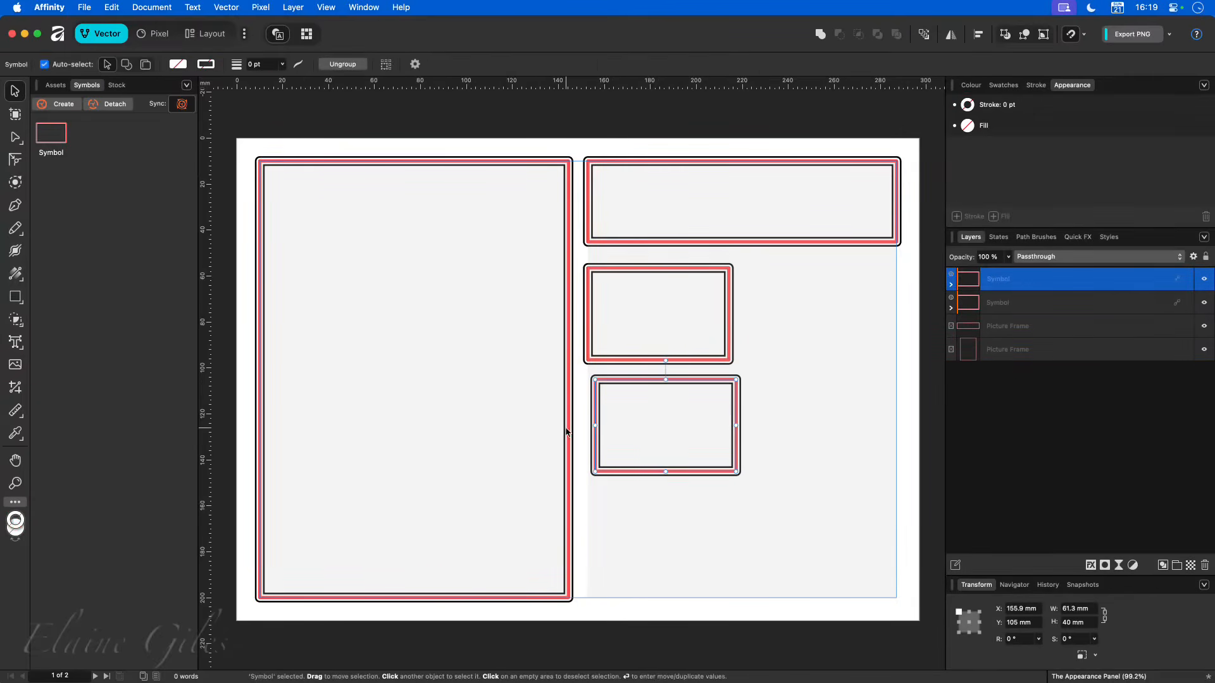
left_click(567, 429)
key("Delete")
key("Delete")
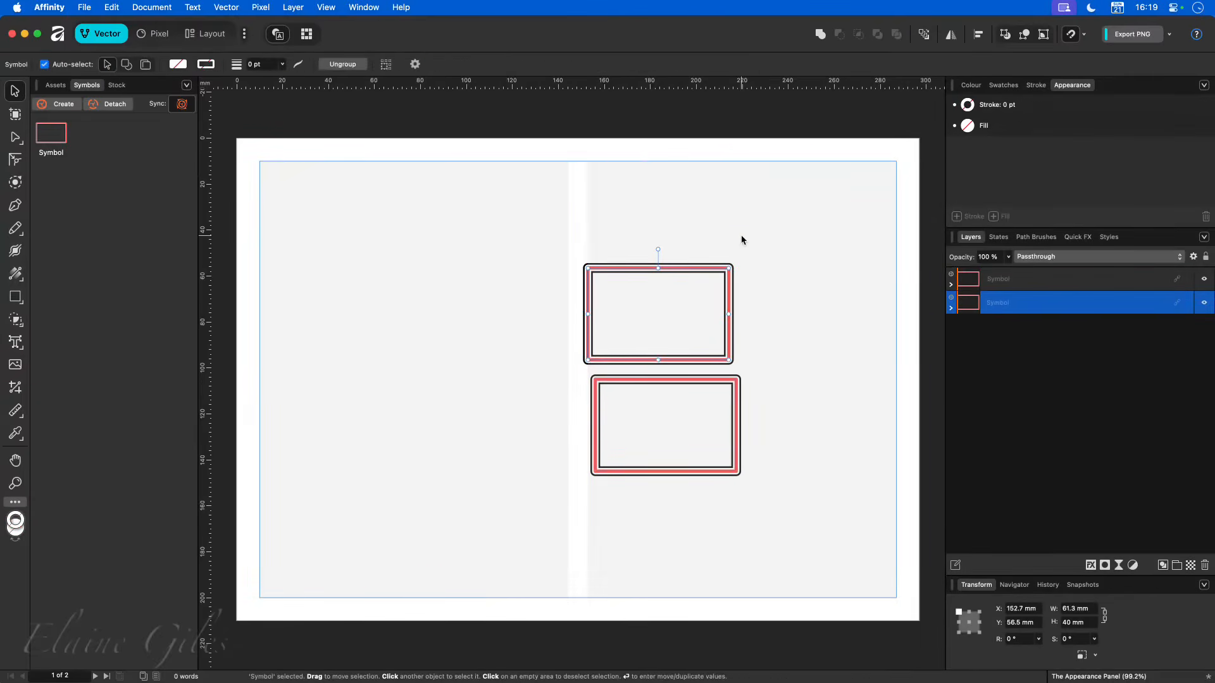
- Align the lower symbol instance directly beneath the upper one and check the picture frame nested in its layer
left_click(620, 411)
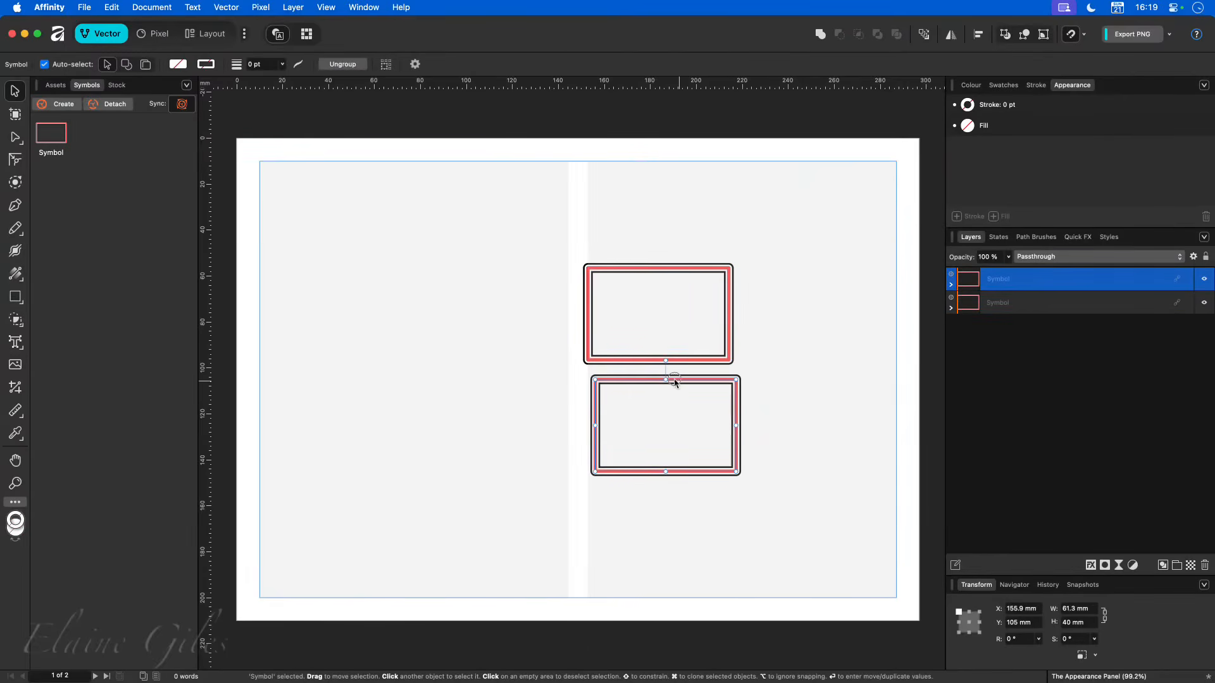
left_click_drag(673, 381, 665, 374)
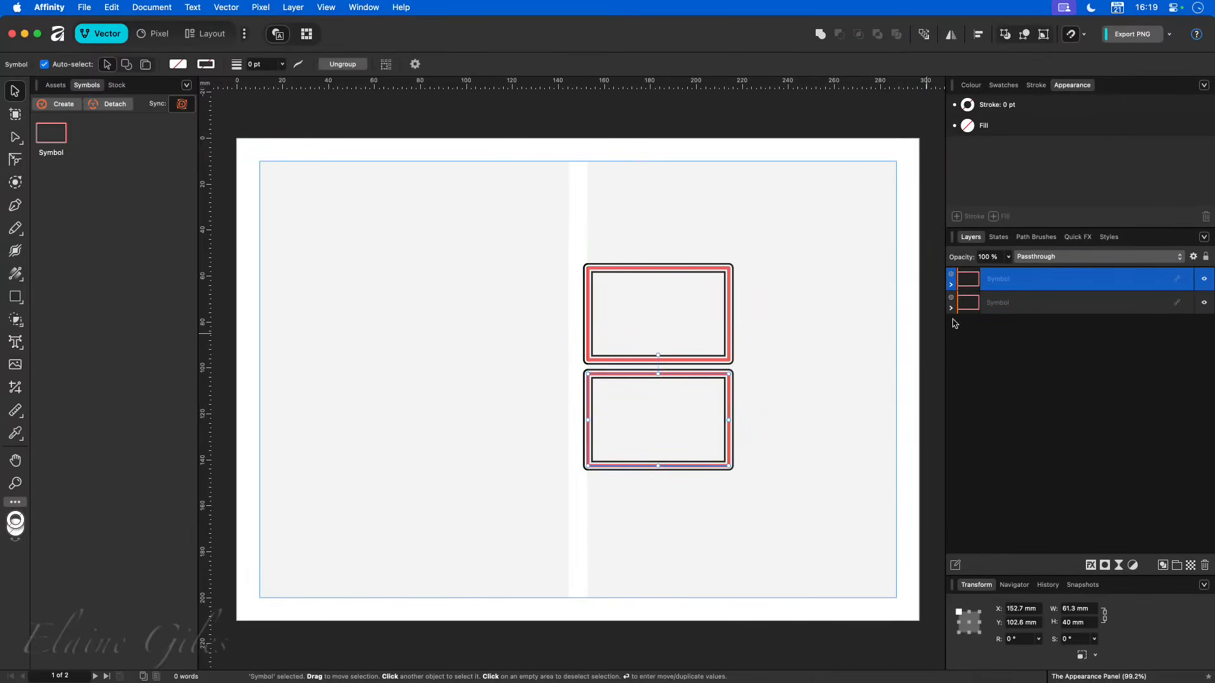
left_click(950, 285)
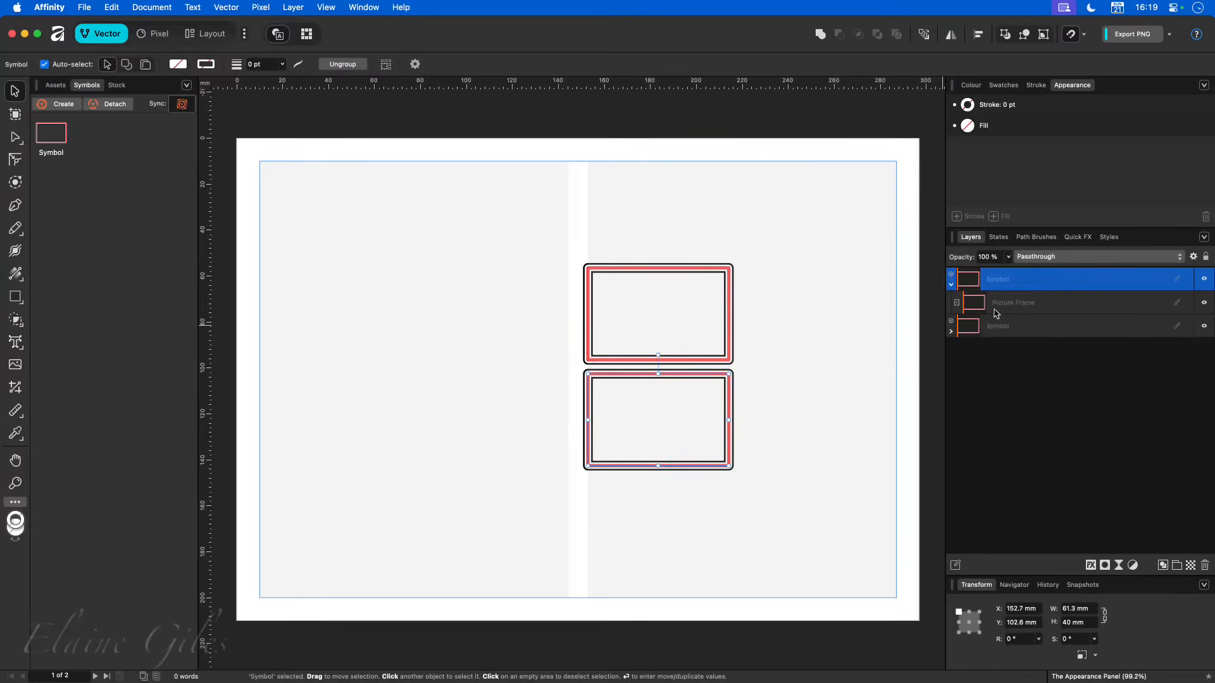
left_click(951, 285)
left_click(828, 409)
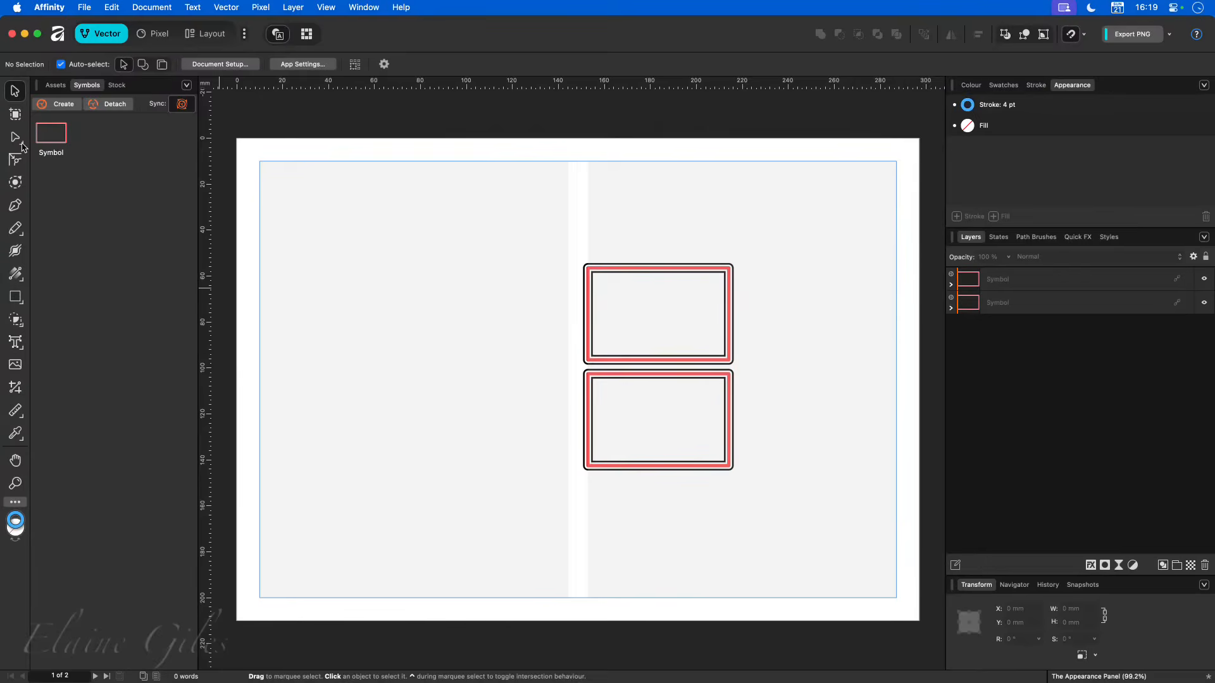
- Place a third symbol instance at the top of the left column, enlarged to span the column's full width
left_click(52, 134)
left_click_drag(283, 237, 331, 214)
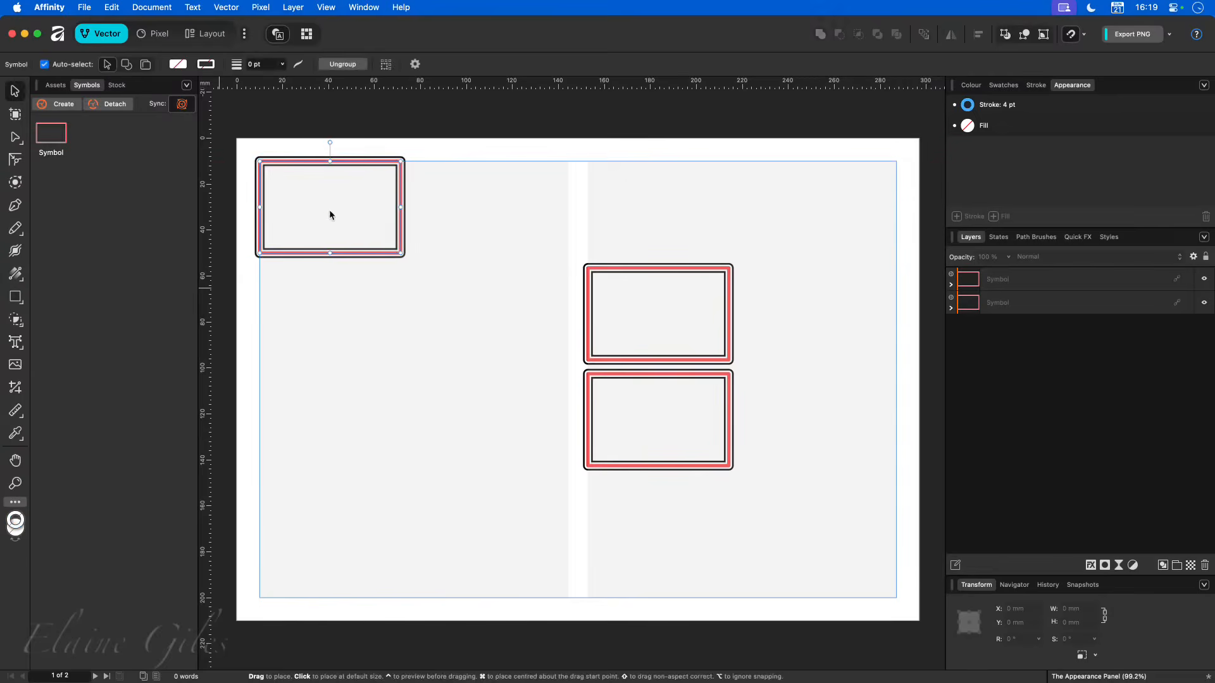
left_click_drag(404, 253, 454, 535)
left_click(791, 408)
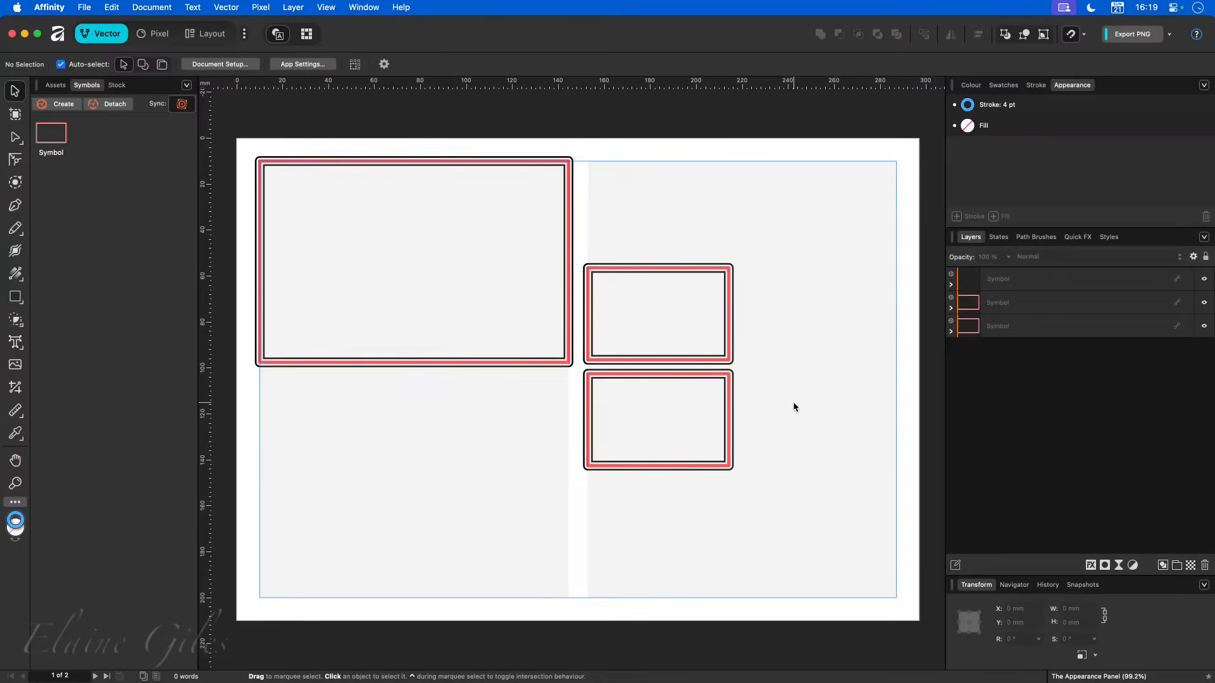
- Recolour the 4 pt stroke light blue on the picture frame nested in the lower small symbol instance, and deselect it
left_click(952, 308)
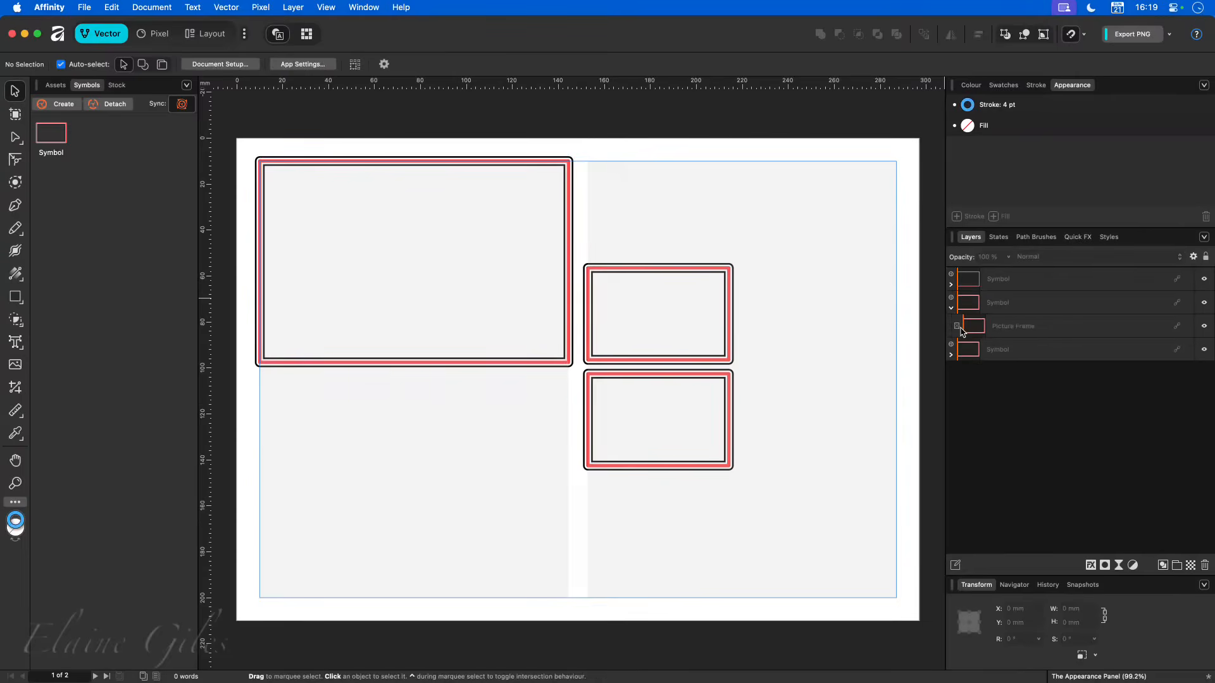
left_click(973, 328)
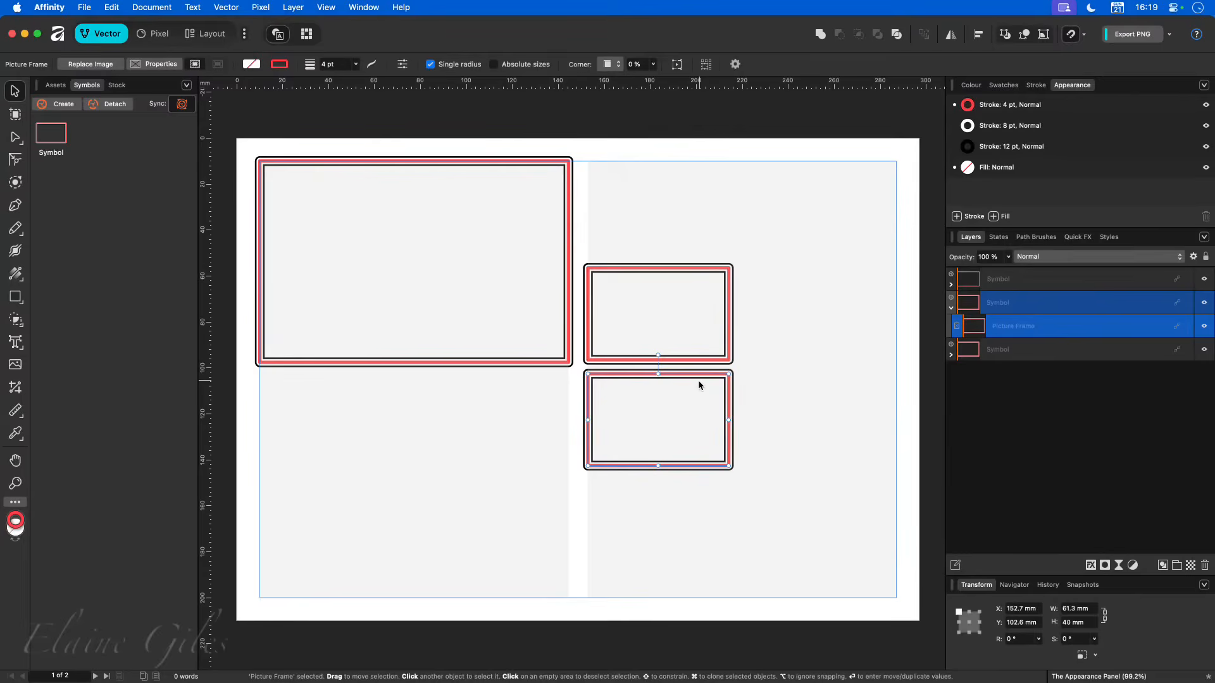
left_click(972, 111)
left_click(968, 106)
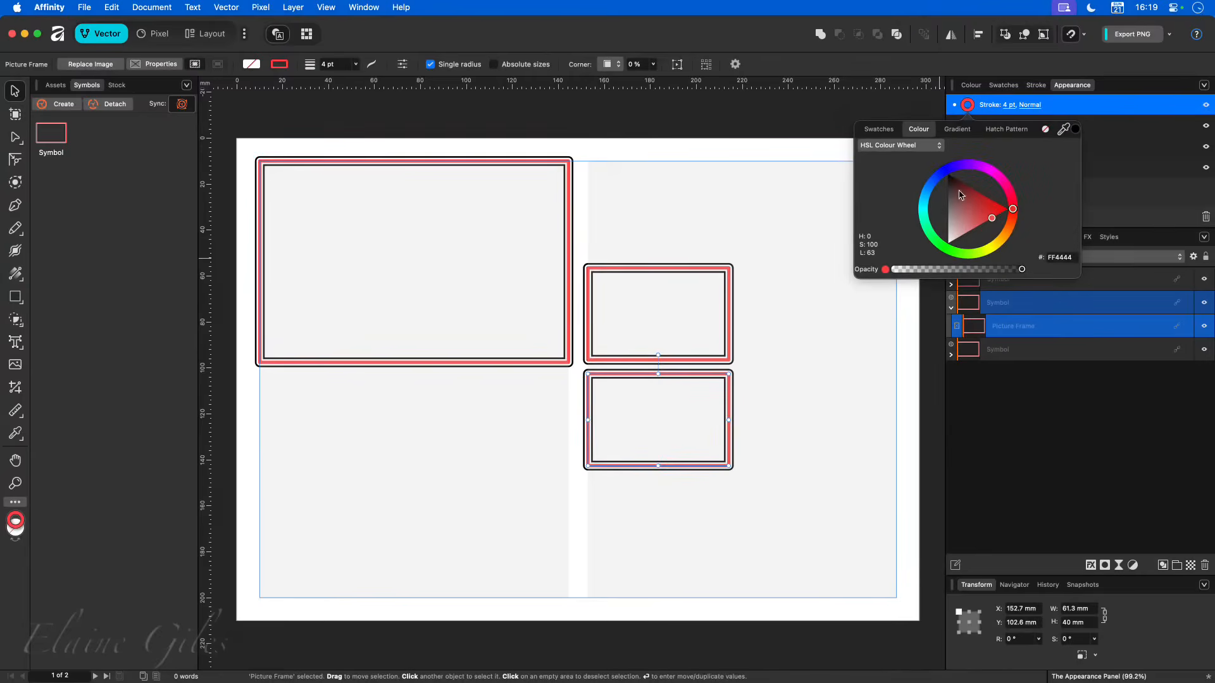
left_click(925, 203)
left_click_drag(925, 203, 926, 193)
left_click(732, 474)
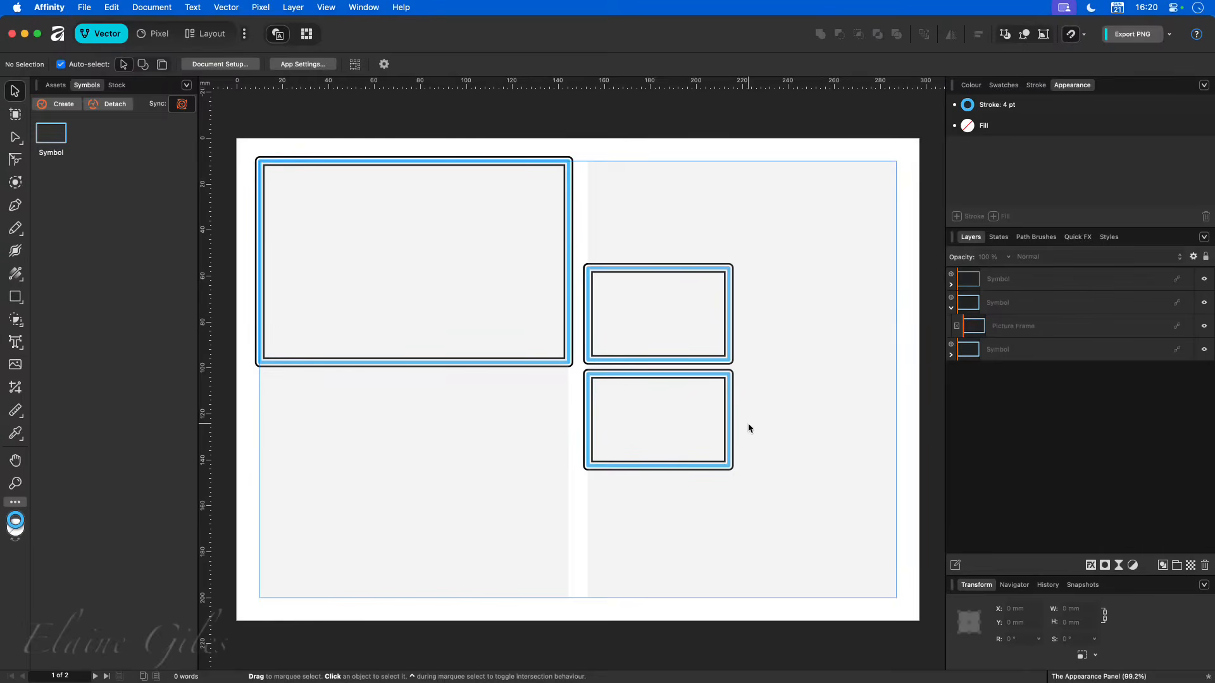
- Show the saved styles in the Demo category, switch to the layout workspace and close the document
left_click(1112, 238)
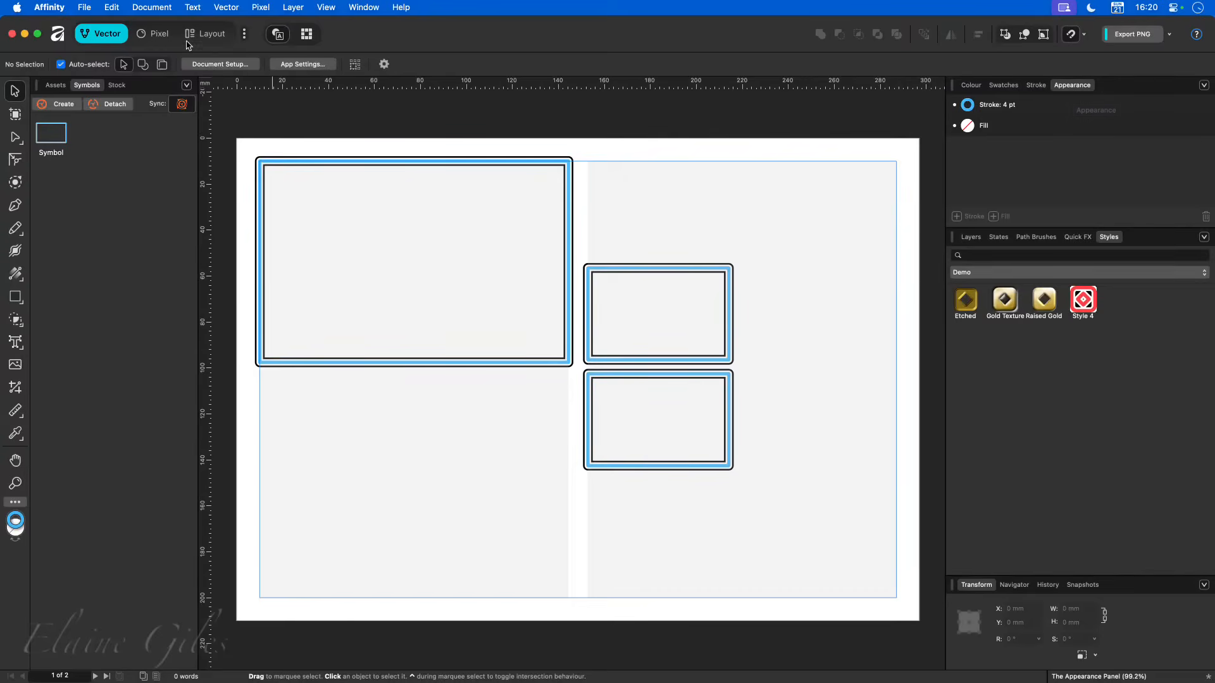
left_click(208, 34)
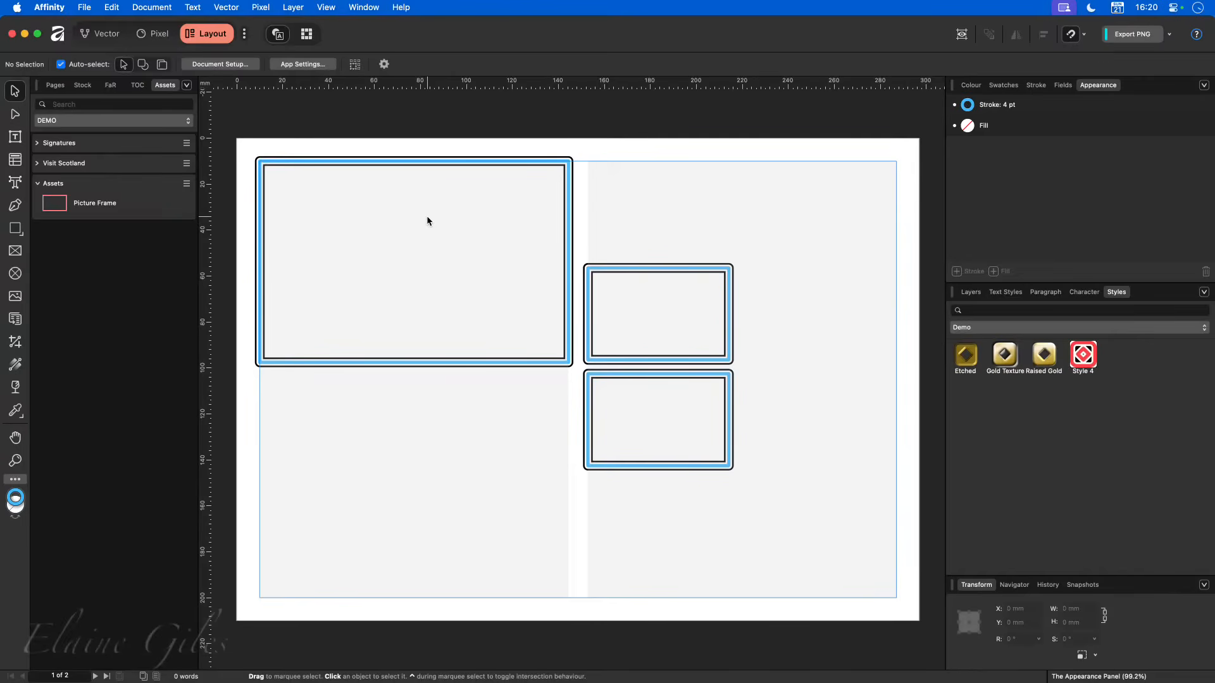
key("super+w")
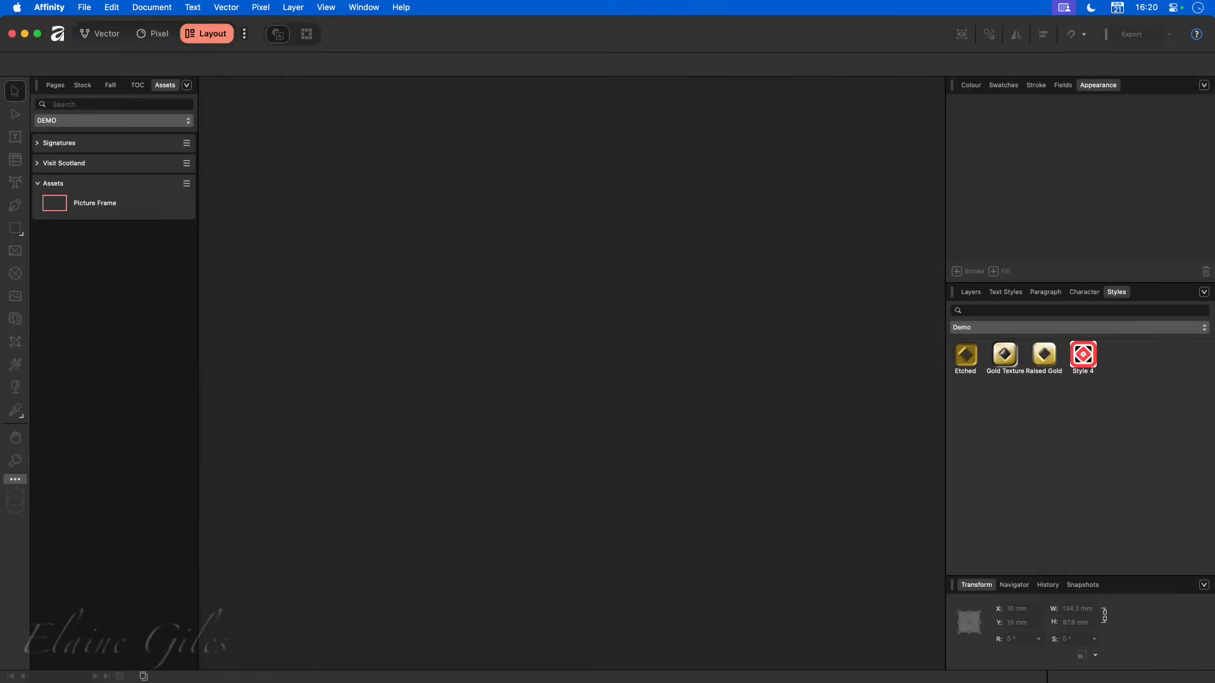
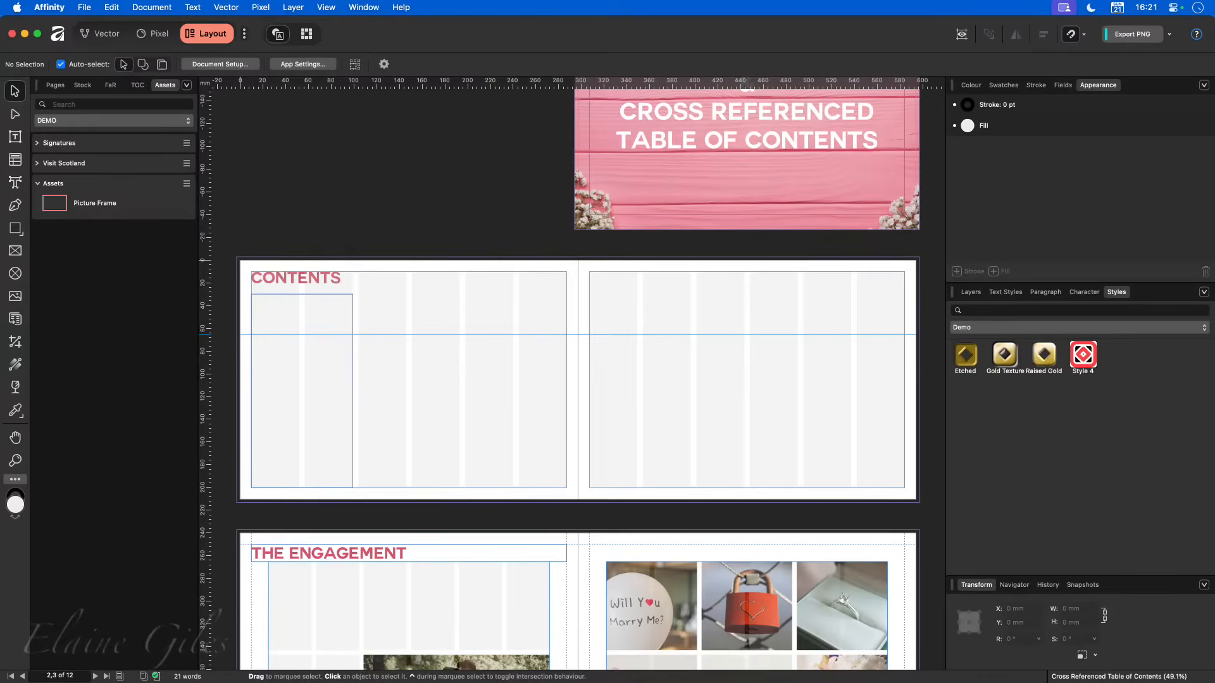
- Look over the Contents, Engagement, Bride, Groom and Wedding spreads, with preview mode on and off, including the empty contents text frame
scroll(439, 339, "up", 3)
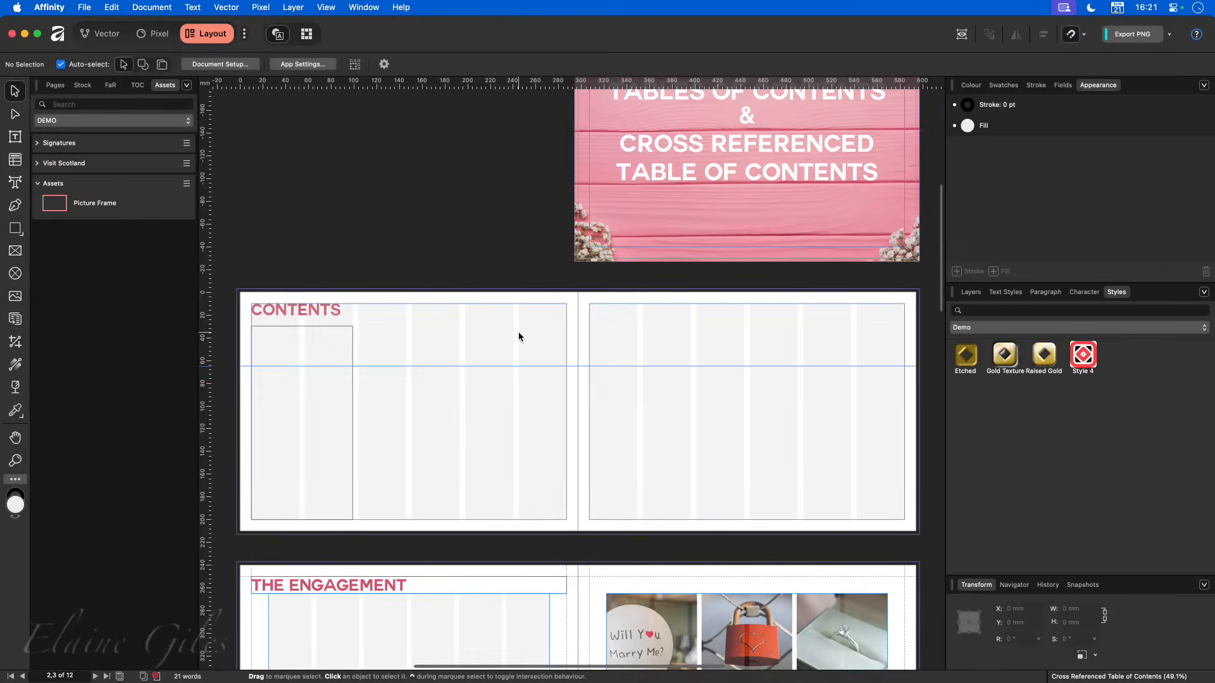
key("w")
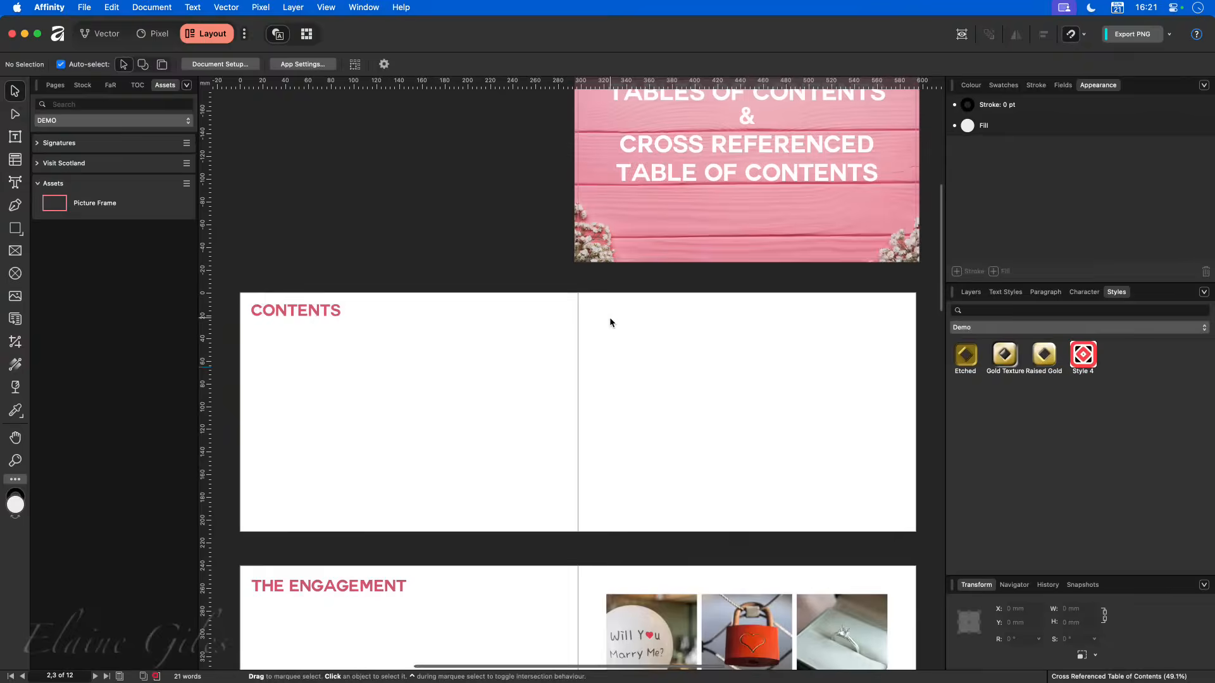
scroll(609, 317, "down", 2)
key("w")
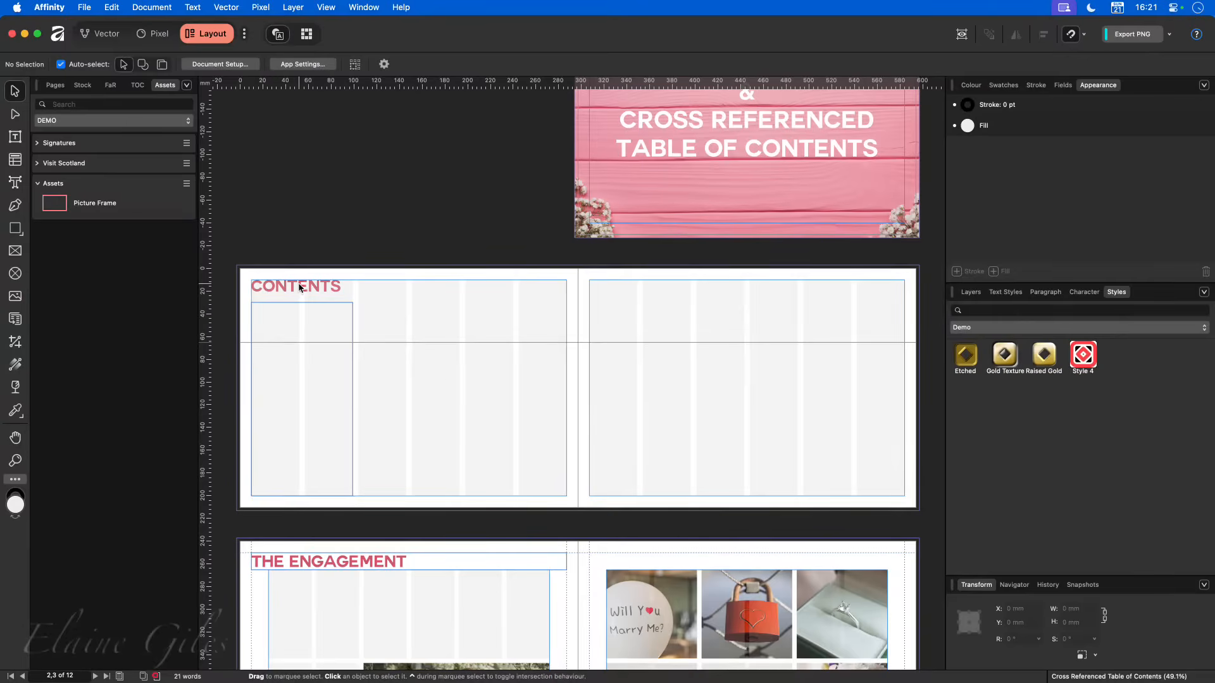
left_click(311, 374)
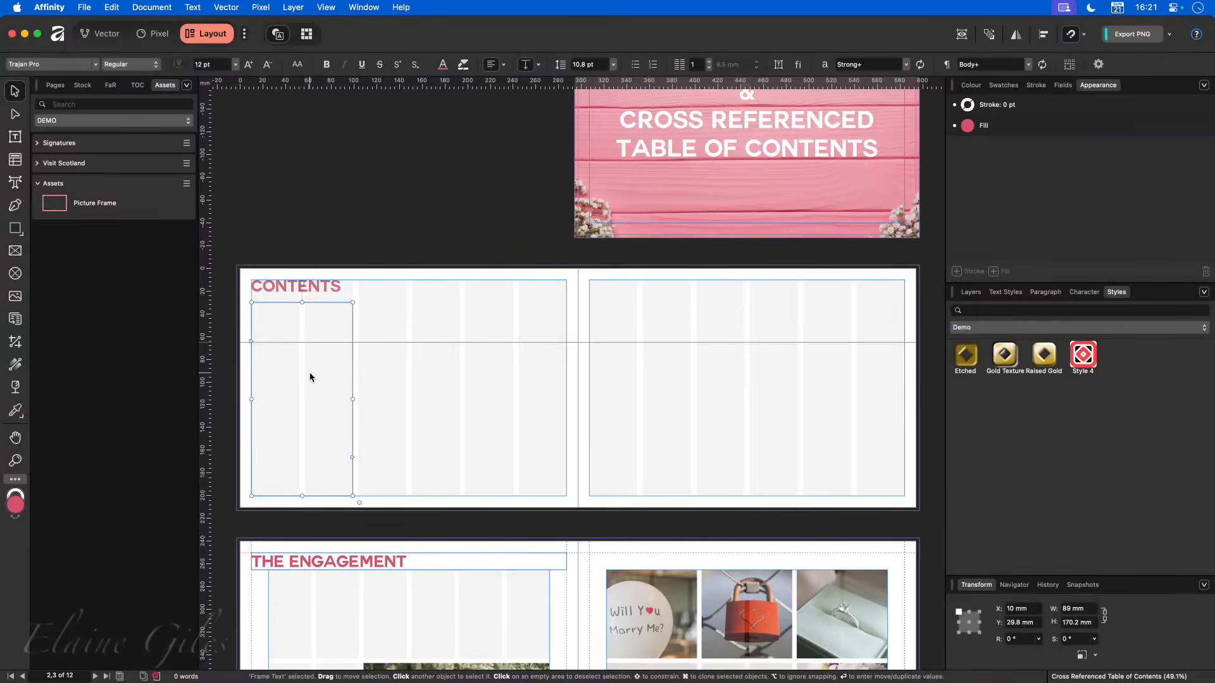
scroll(467, 423, "down", 6)
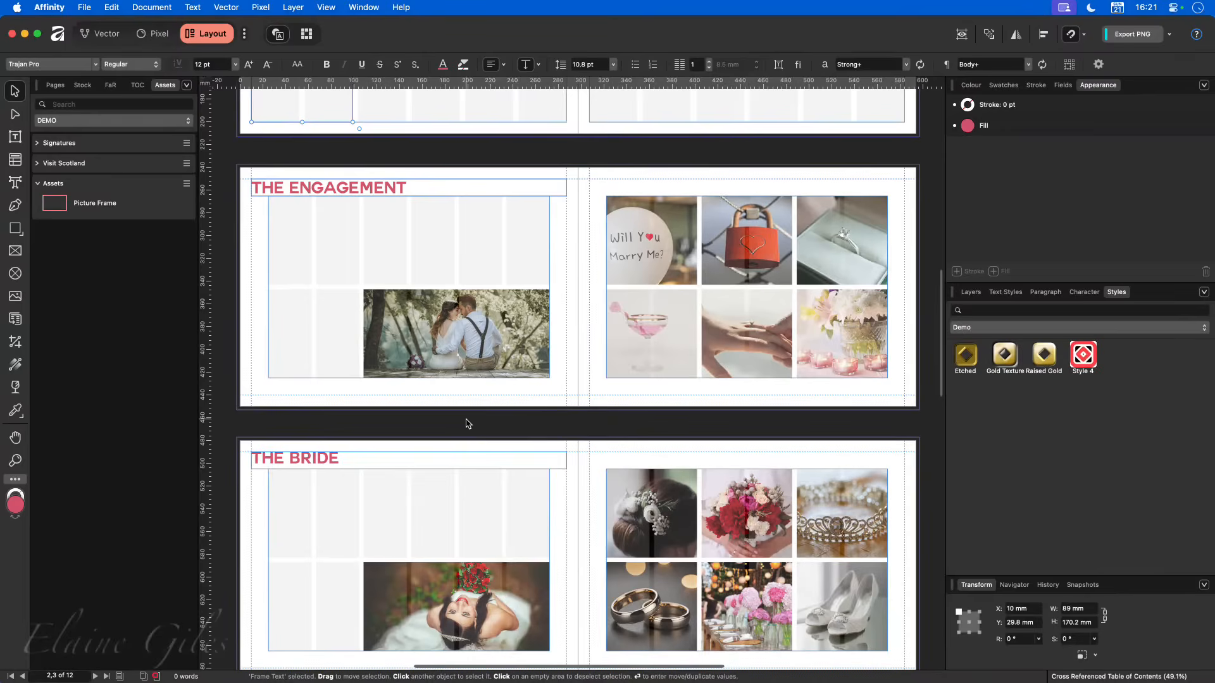
scroll(466, 423, "down", 4)
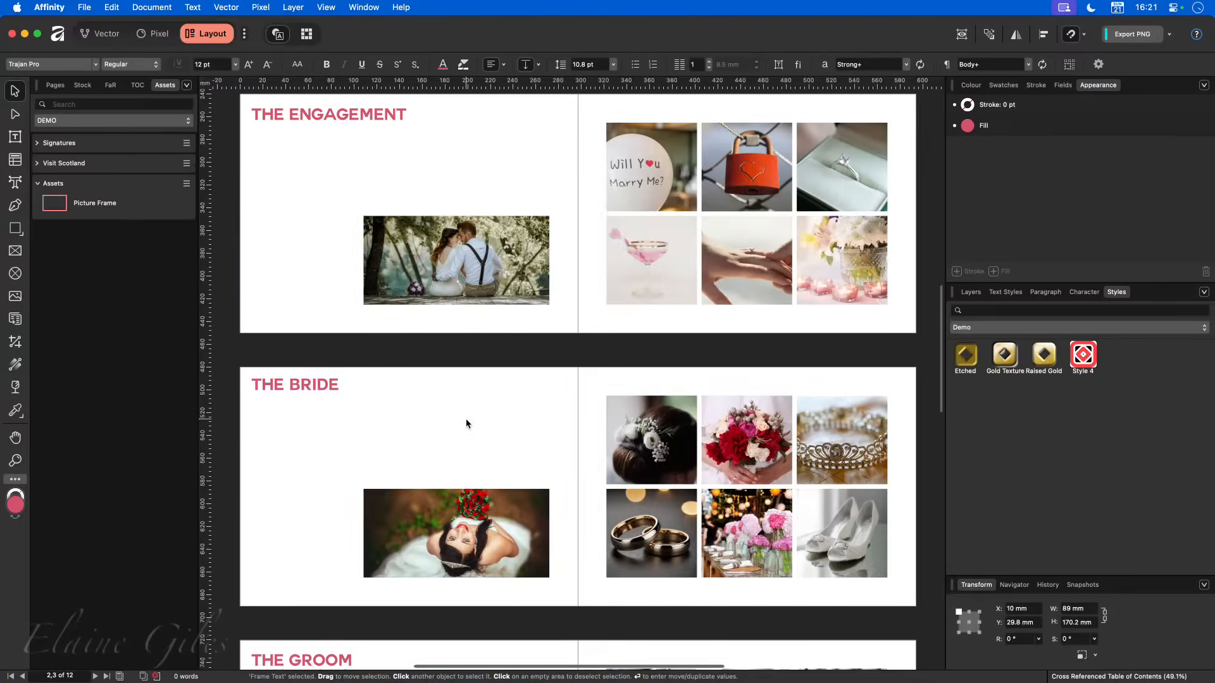
scroll(466, 423, "down", 2)
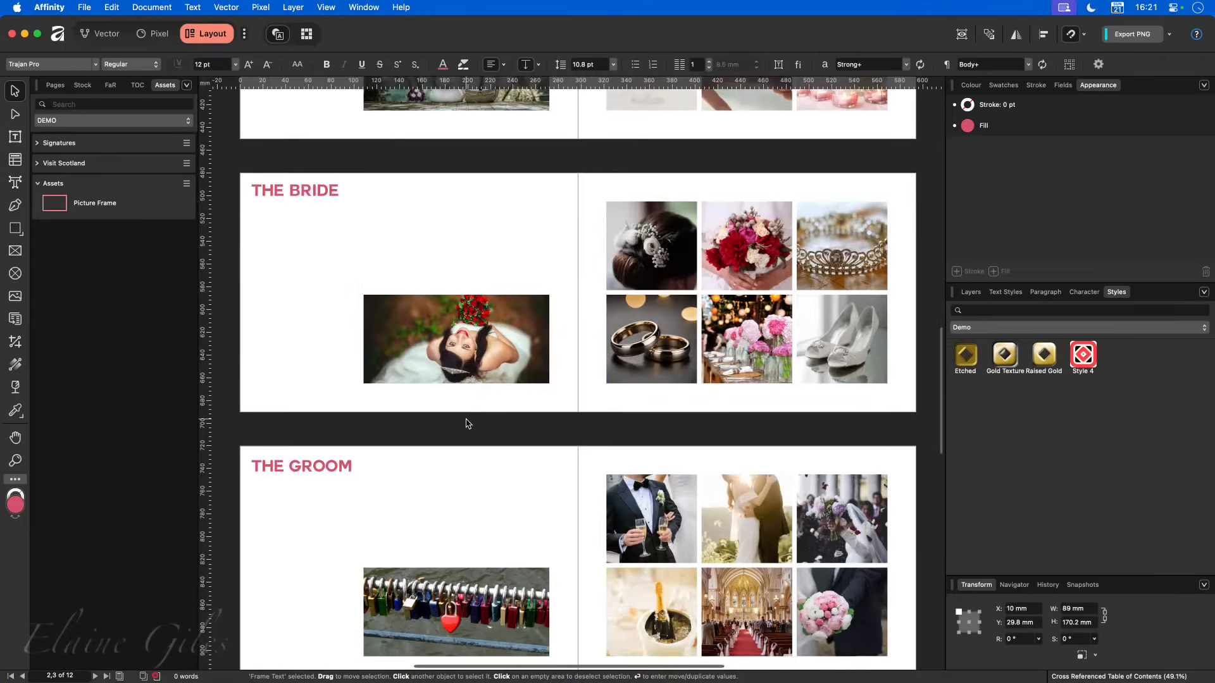
scroll(466, 424, "down", 1)
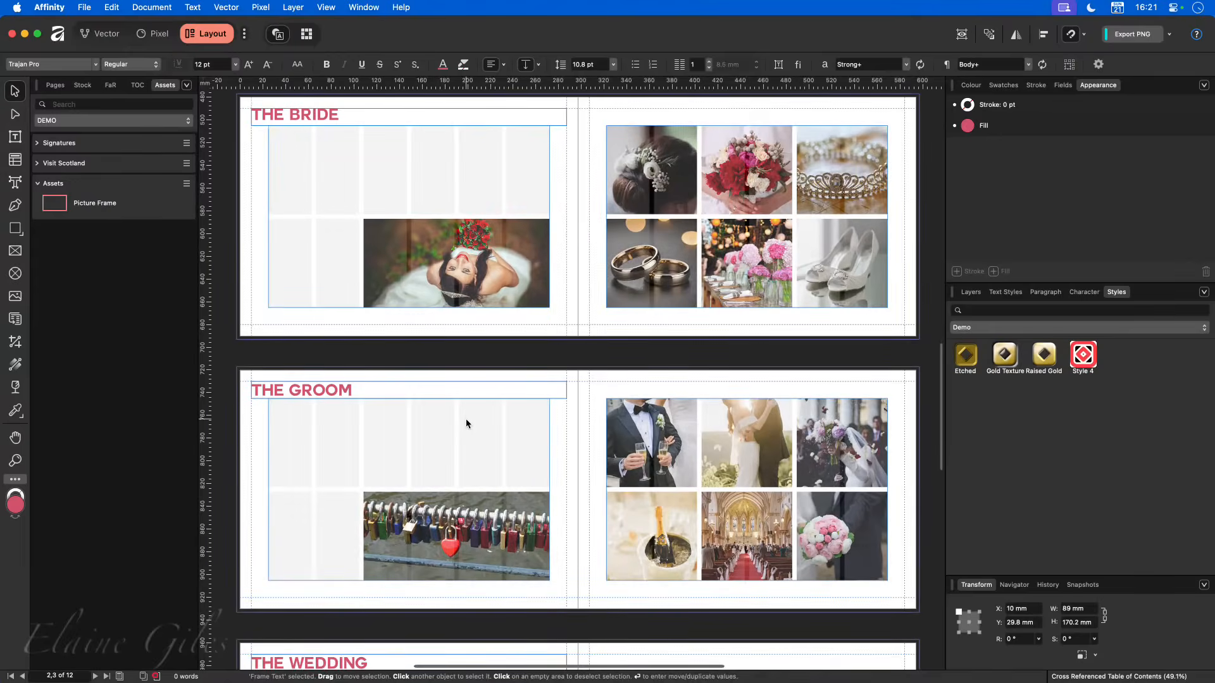
scroll(467, 423, "down", 2)
scroll(467, 423, "down", 2)
scroll(466, 424, "up", 1)
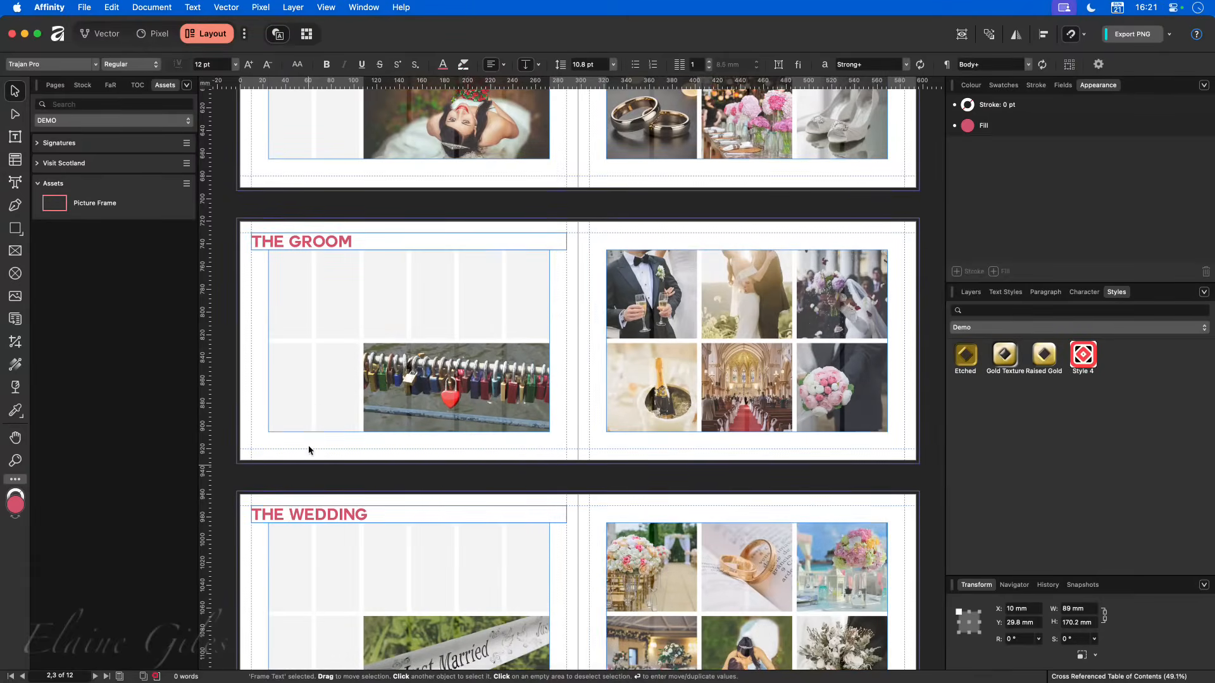
scroll(317, 410, "up", 4)
scroll(317, 408, "up", 7)
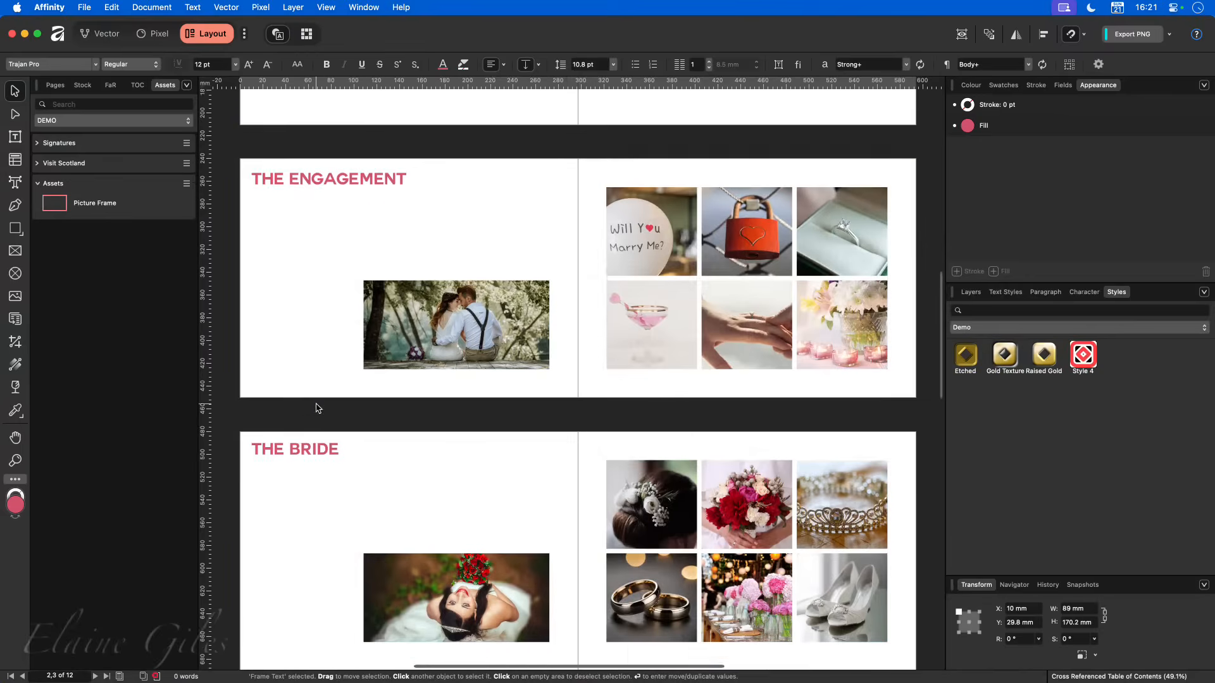
- Check which text styles are applied to the THE ENGAGEMENT heading
double_click(339, 212)
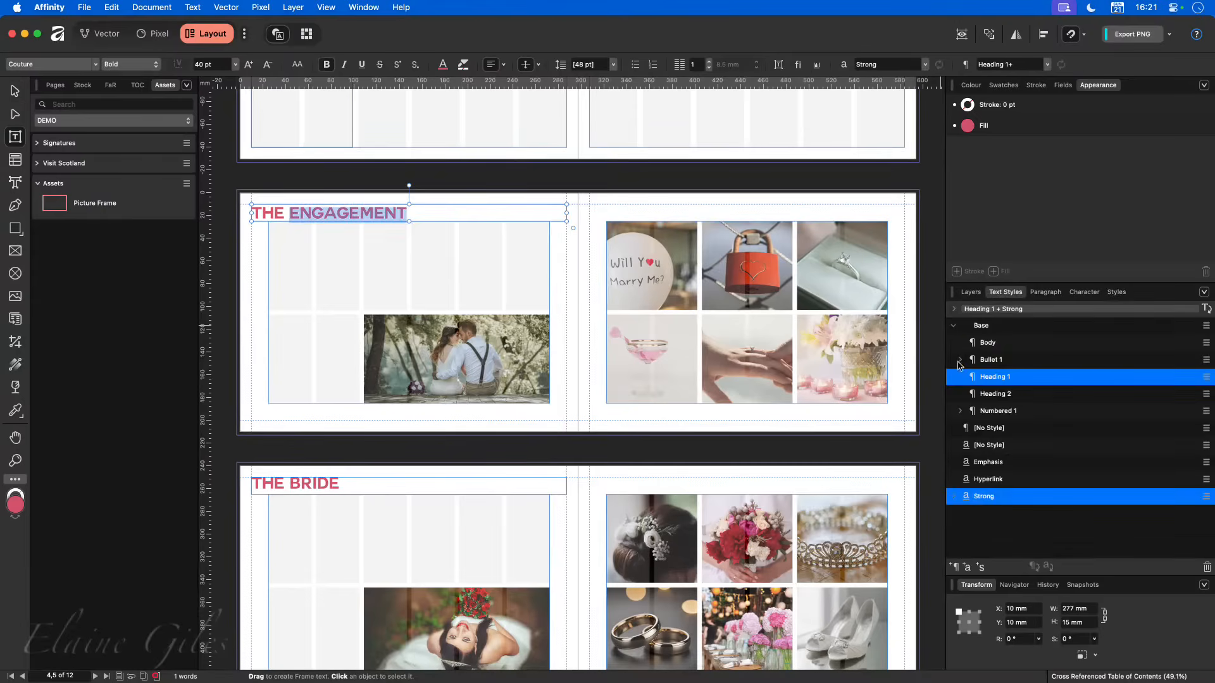
left_click(1005, 291)
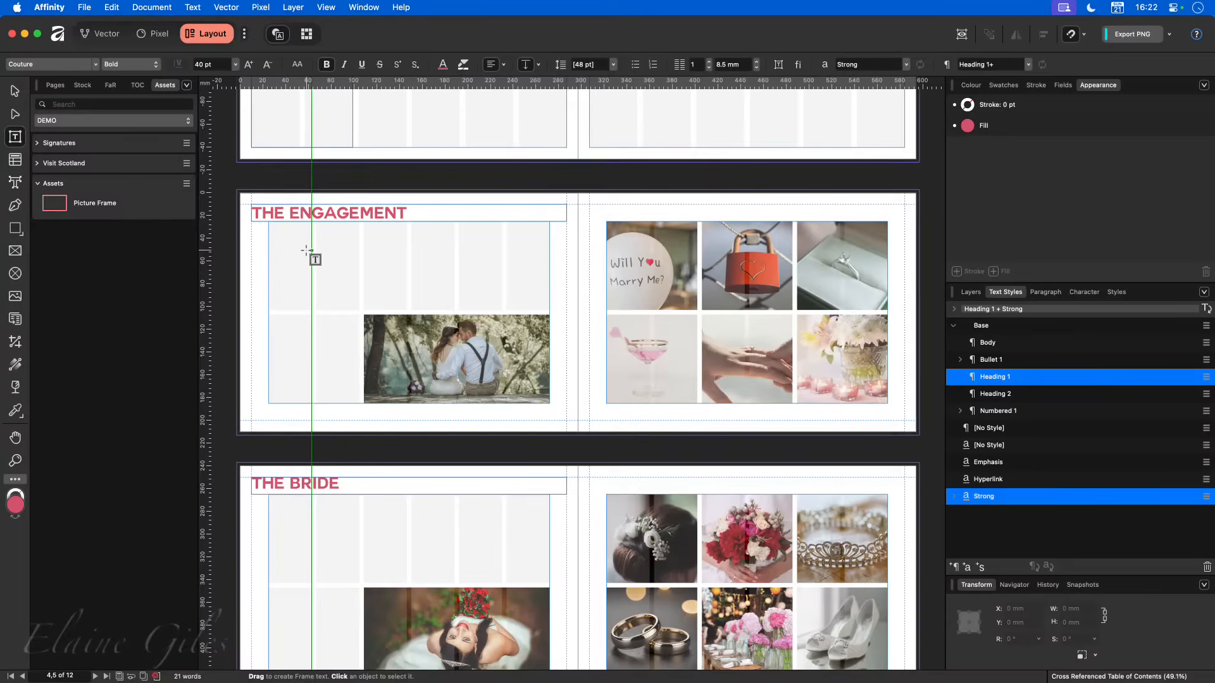
triple_click(336, 214)
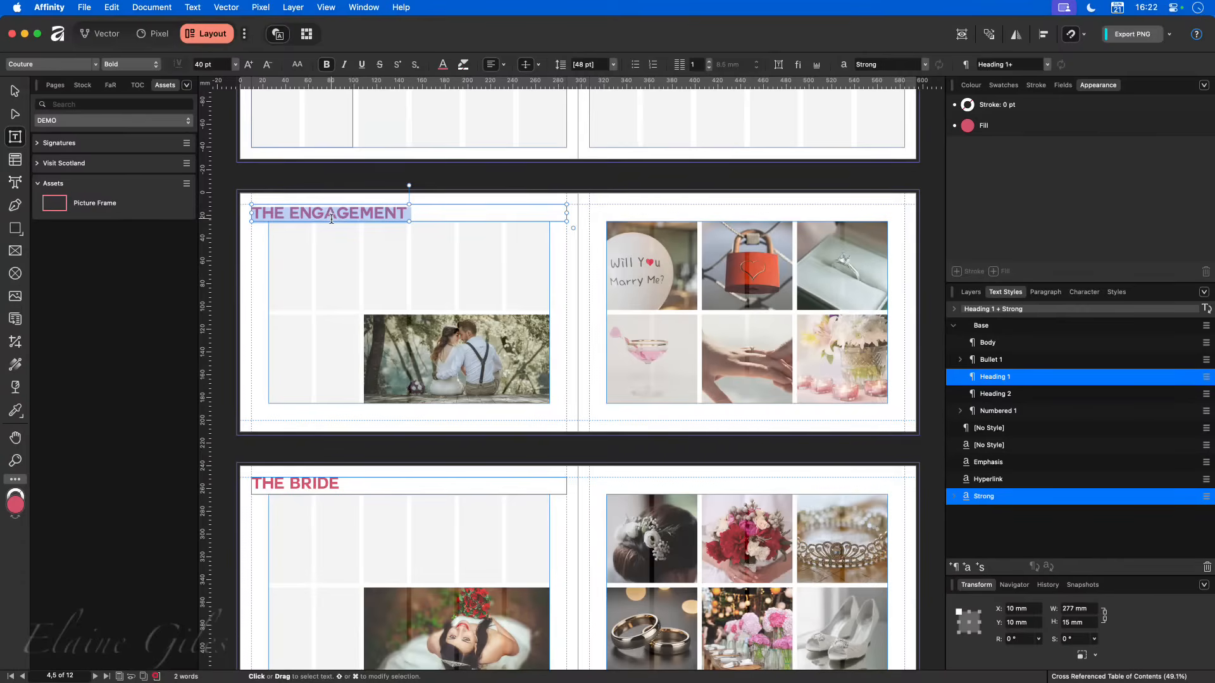
- Insert a table of contents into the empty text frame beneath the CONTENTS heading and deselect its entries
scroll(330, 218, "up", 5)
left_click(272, 250)
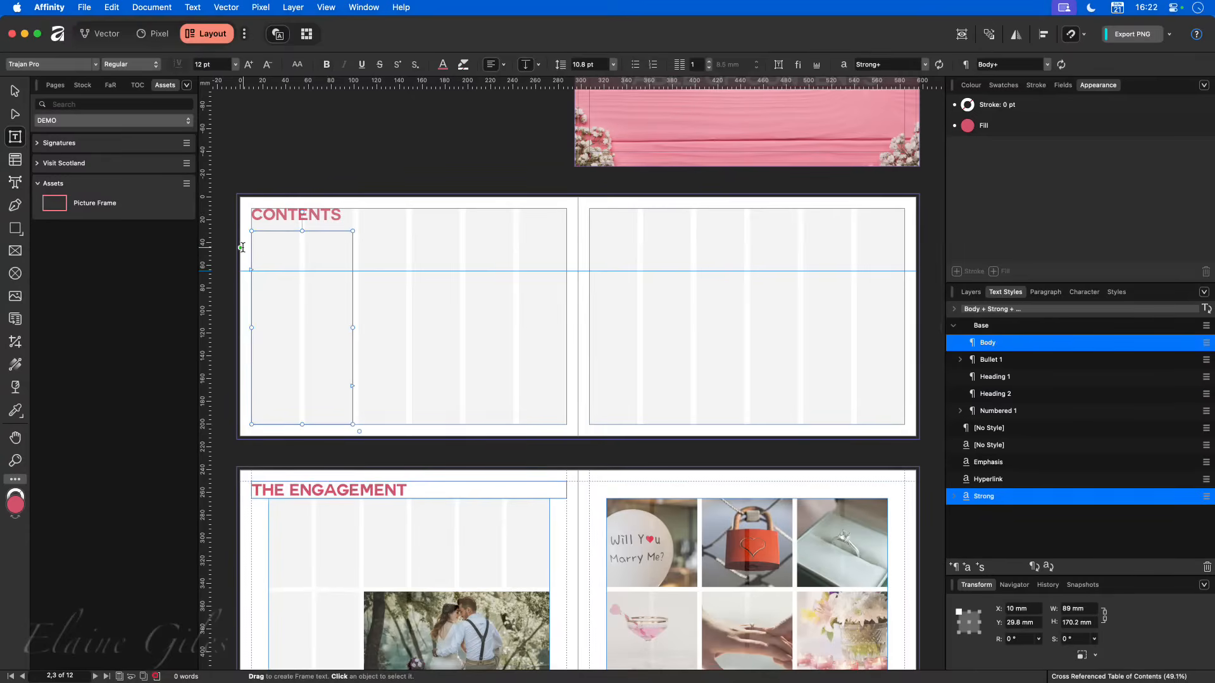
scroll(246, 248, "up", 5)
scroll(243, 246, "up", 3)
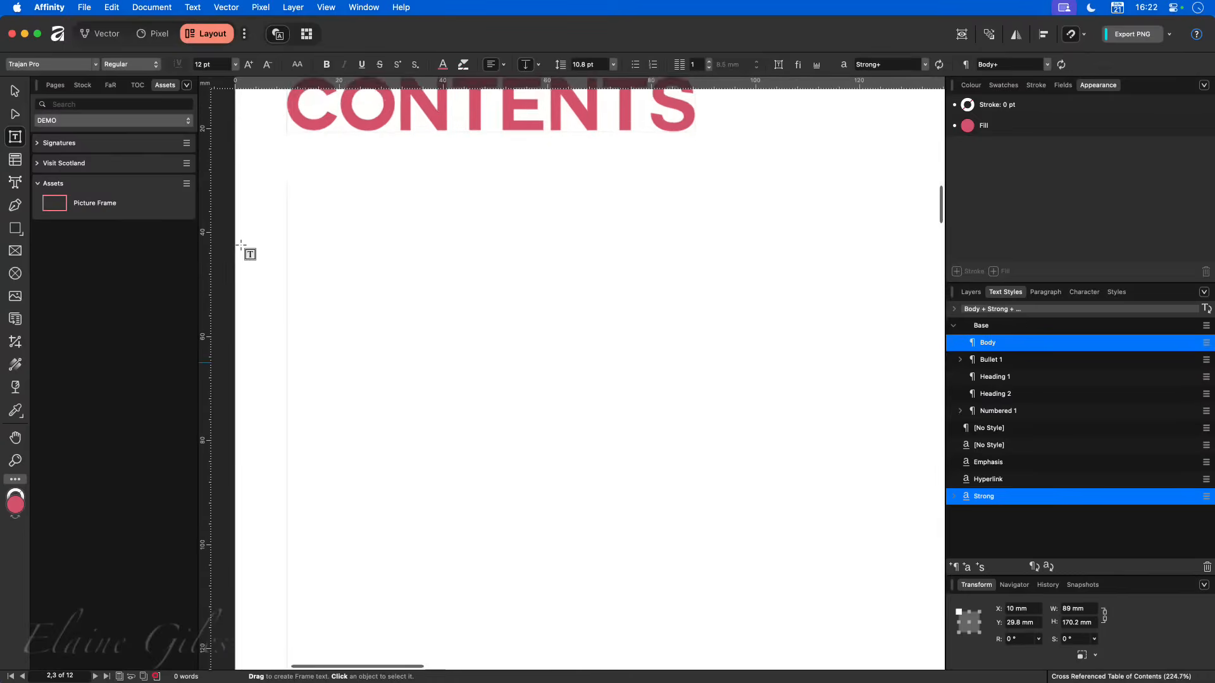
scroll(275, 243, "up", 2)
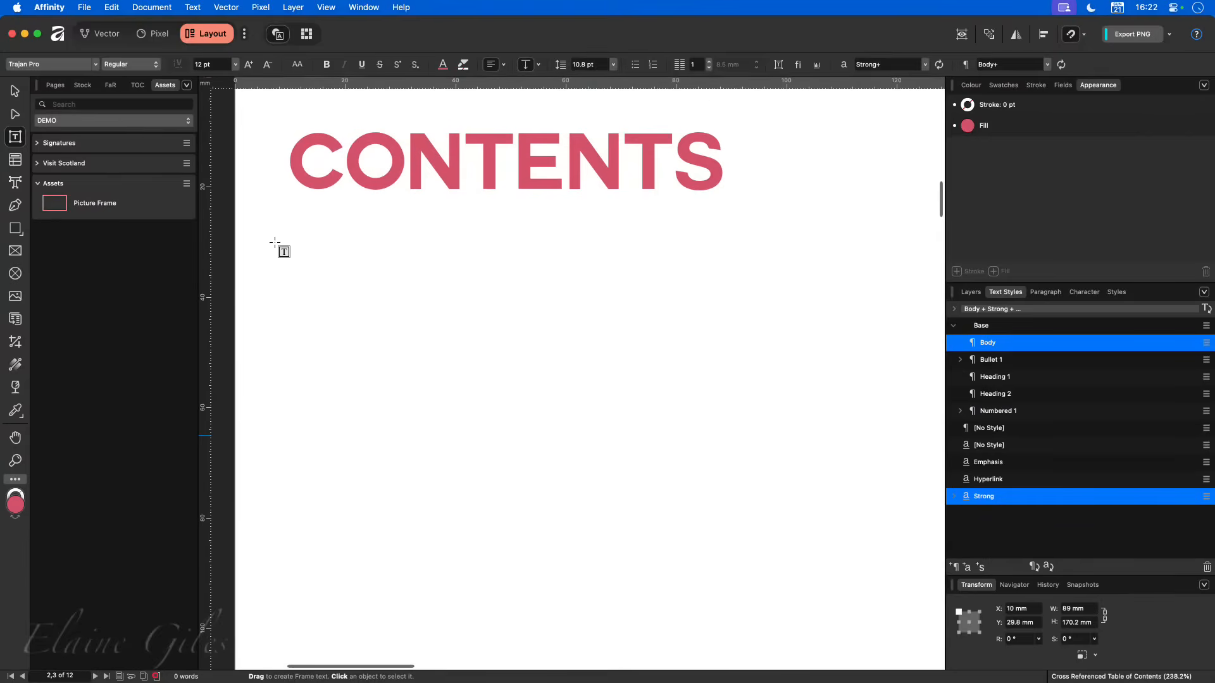
left_click(138, 85)
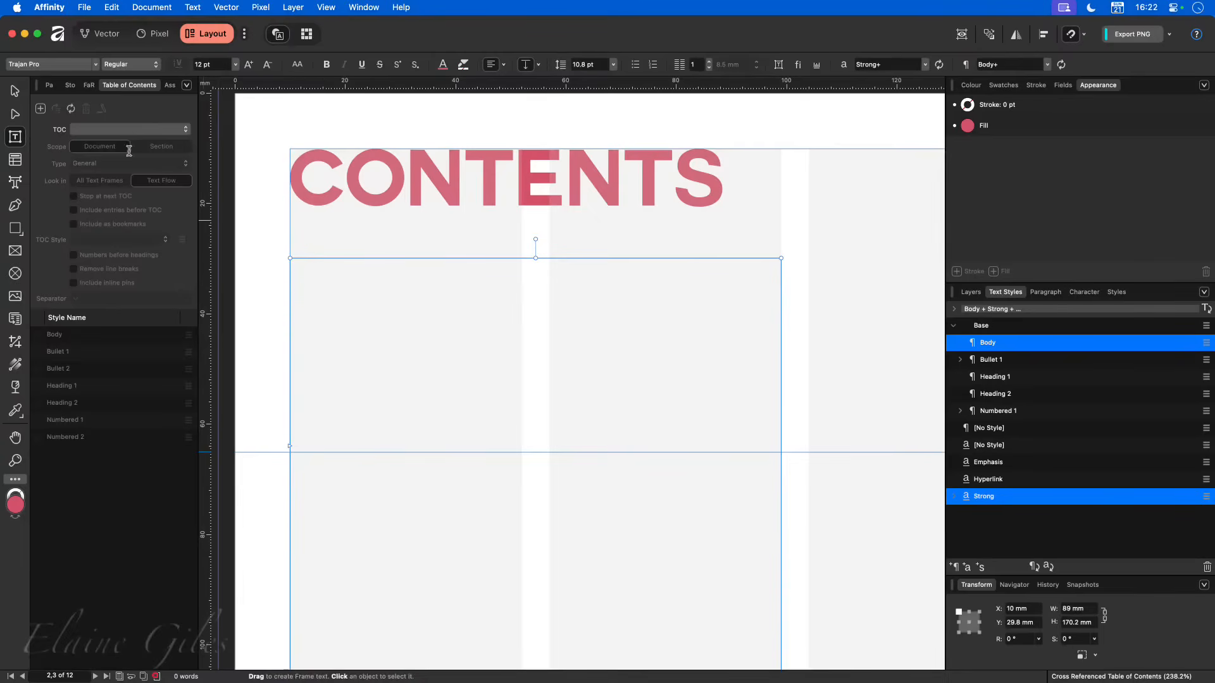
left_click(40, 109)
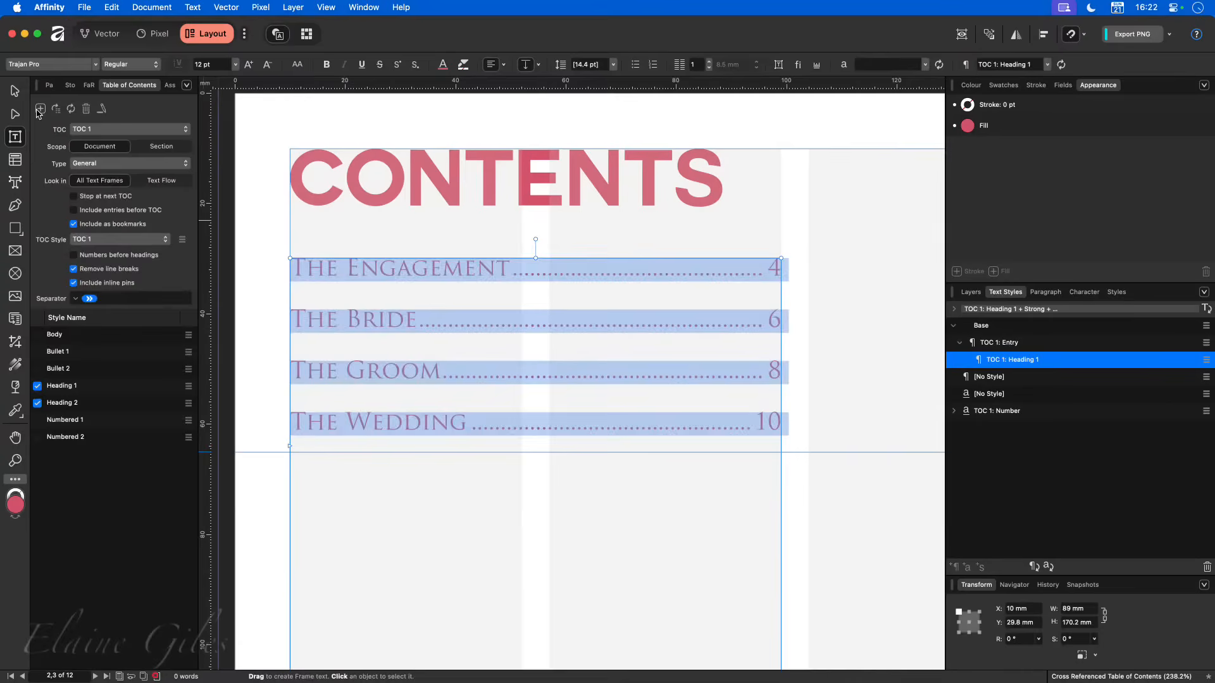
left_click(450, 478)
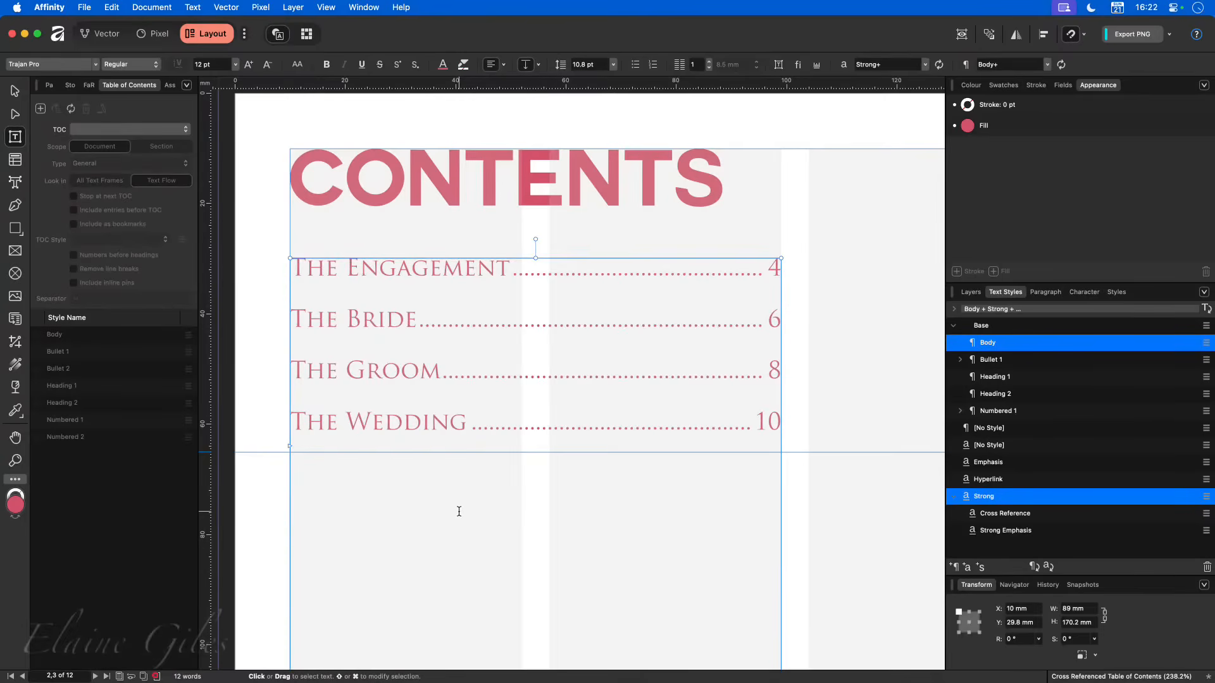
- Place the text cursor in the table of contents' last entry and examine which heading styles feed the table
left_click(482, 421)
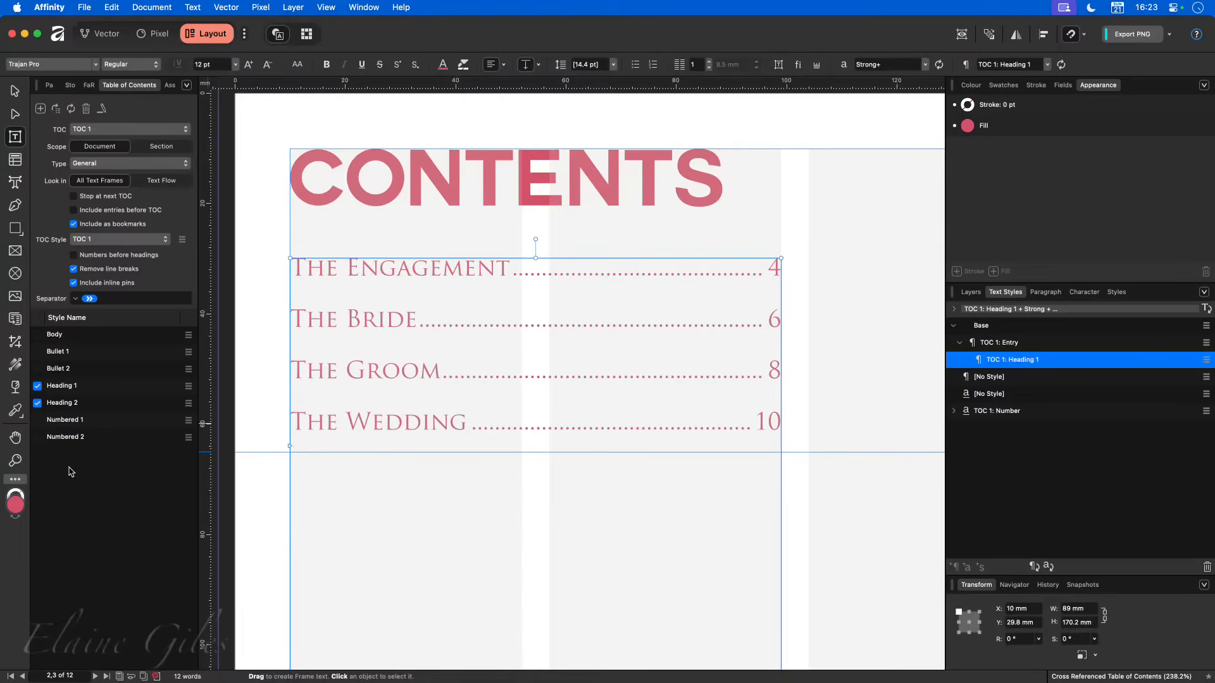
left_click_drag(30, 306, 209, 613)
left_click(614, 445)
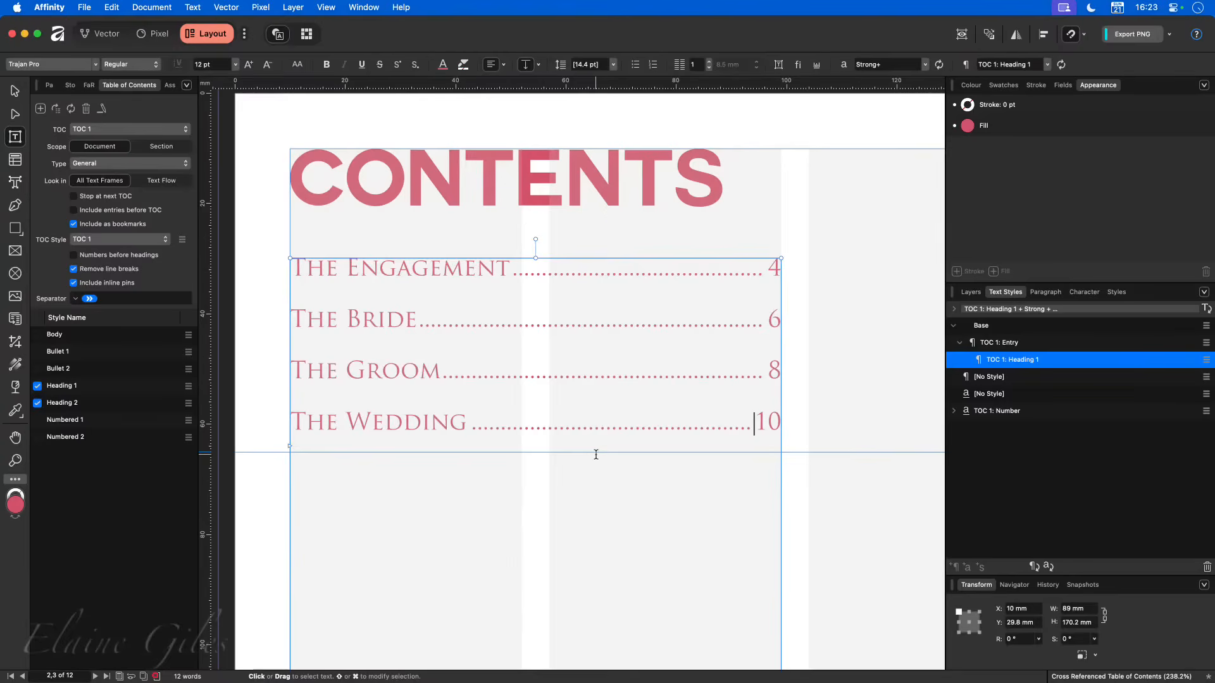
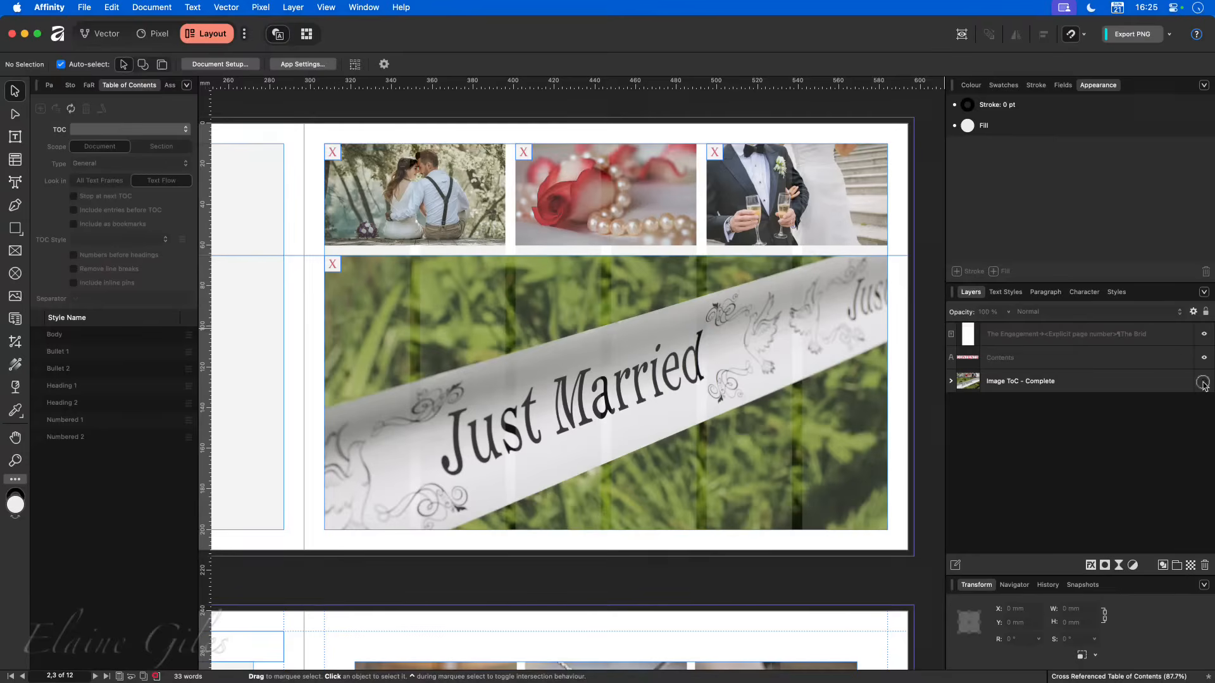
- Hide the Image ToC - Complete layer and draw a picture frame about 277 × 135 mm beneath the horizontal guide on the blank page
left_click(1204, 383)
left_click(15, 252)
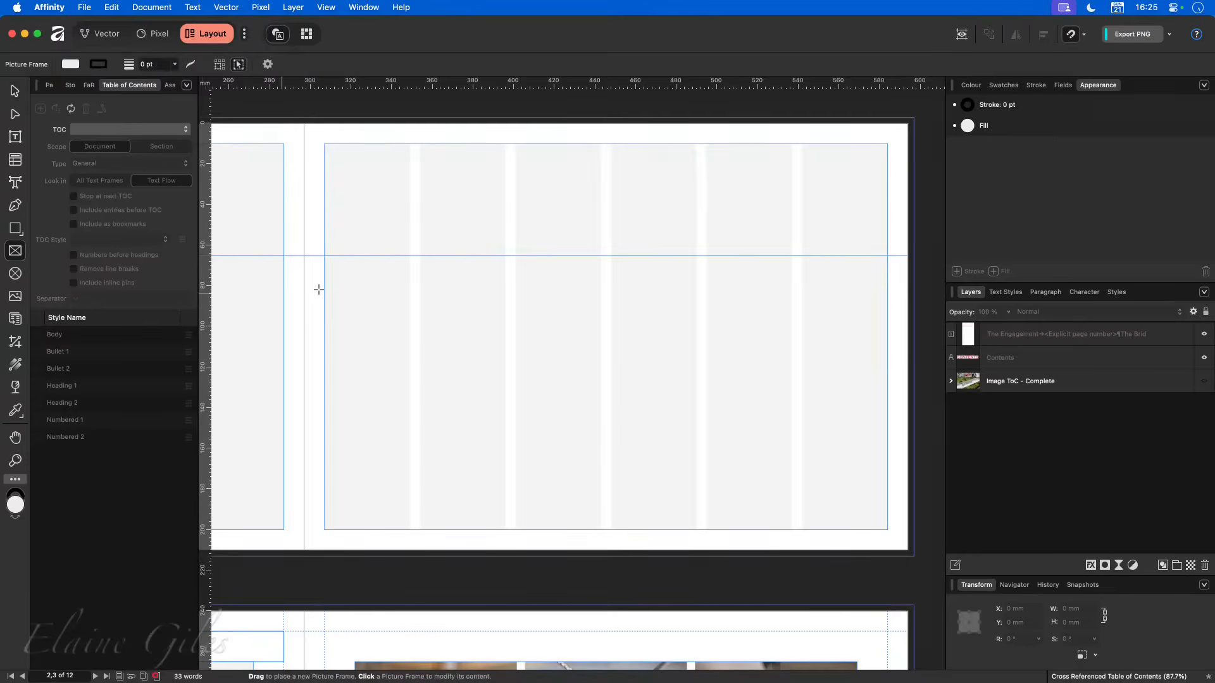
left_click_drag(325, 256, 888, 530)
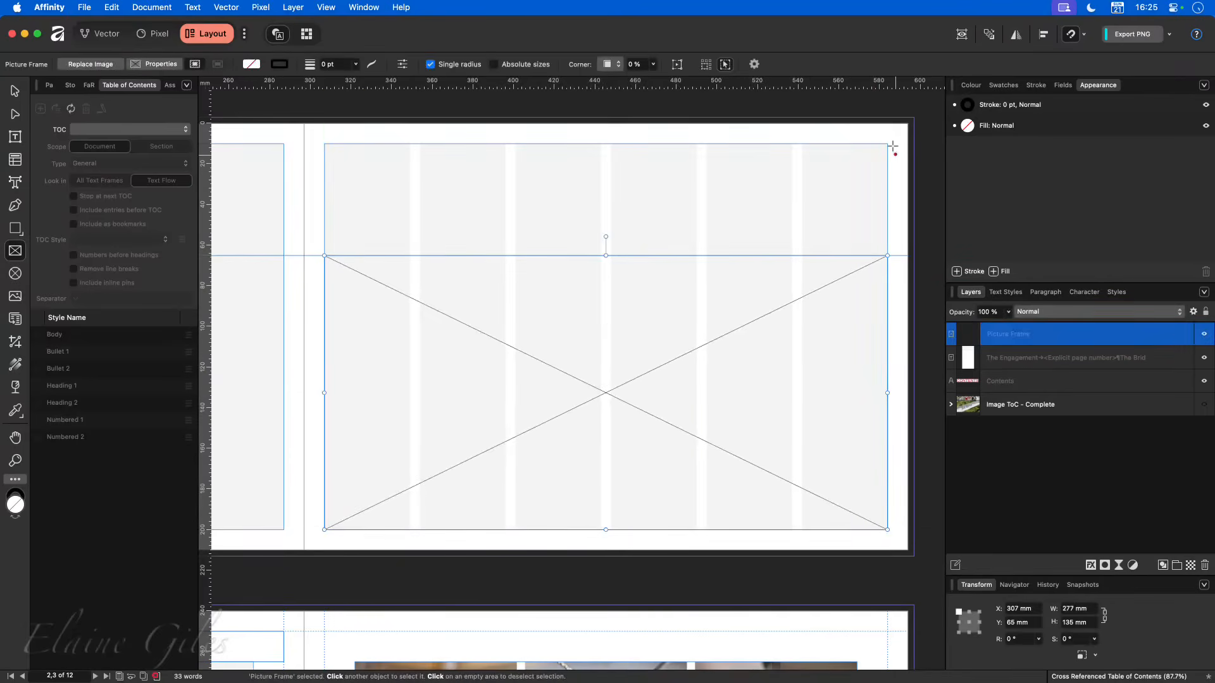
- Draw a row of three equal picture frames, each about 89 × 47 mm, across the page above the large frame
left_click_drag(888, 143, 706, 240)
left_click_drag(516, 144, 696, 239)
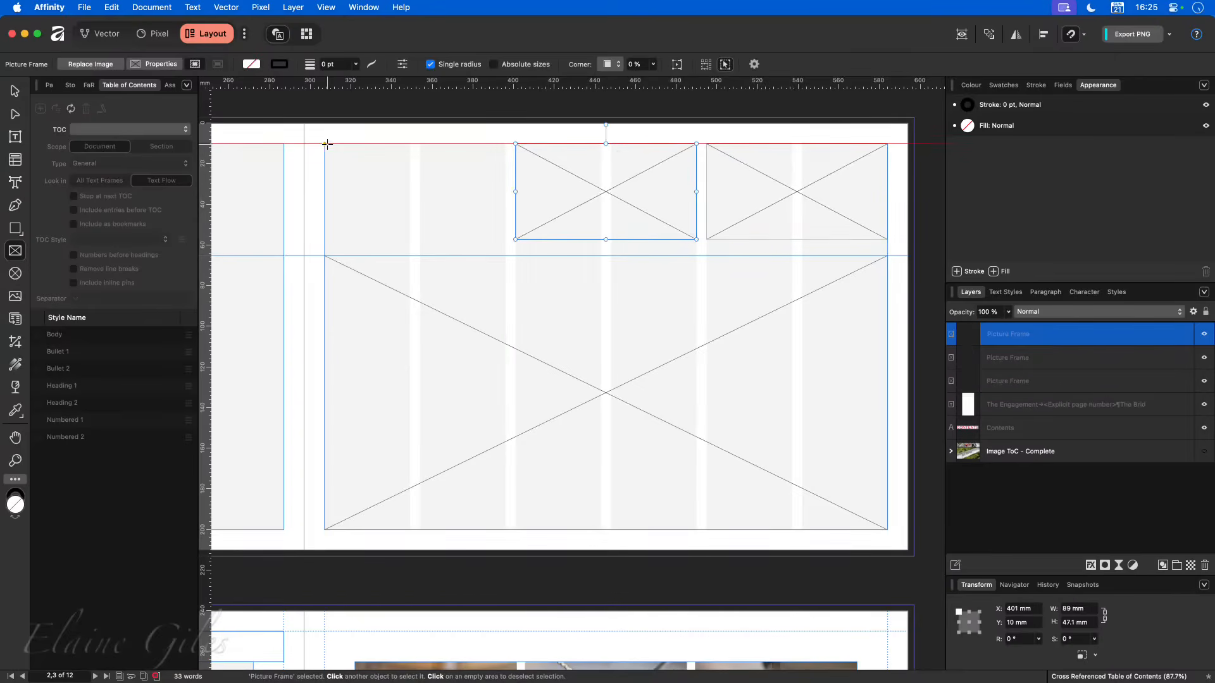
left_click_drag(324, 143, 505, 239)
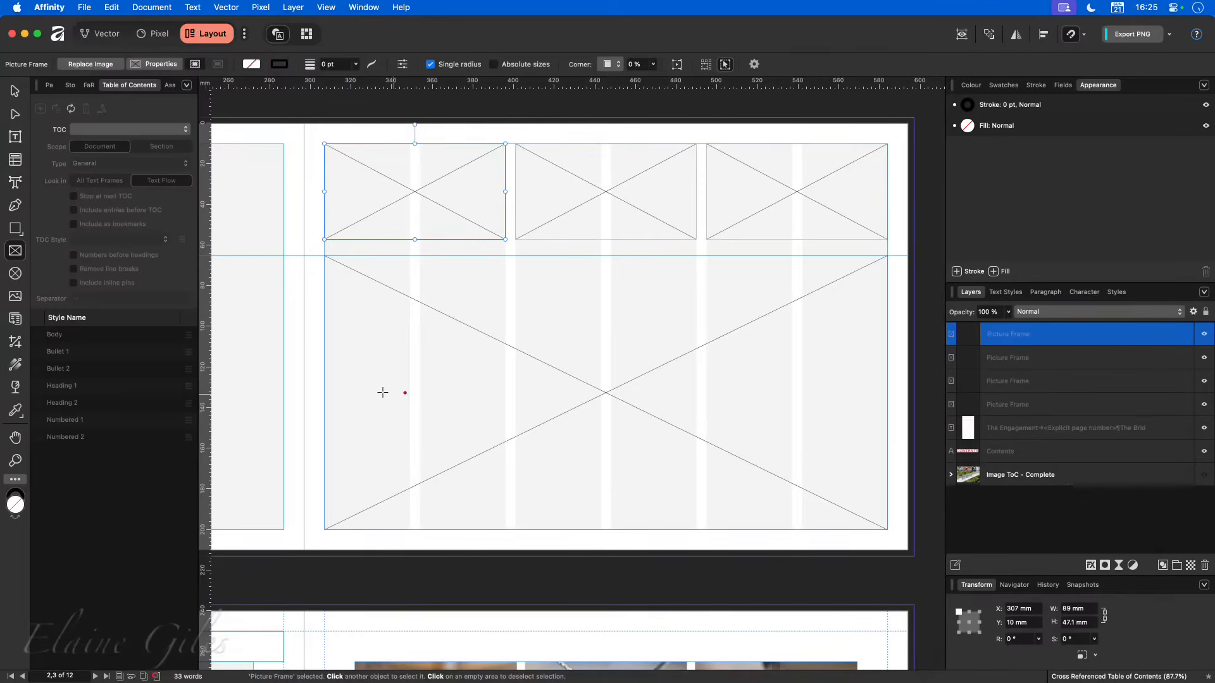
- Switch to the Eagle image library and place the Just Married photo wedding-4289093.jpg in the large picture frame
key("alt+space")
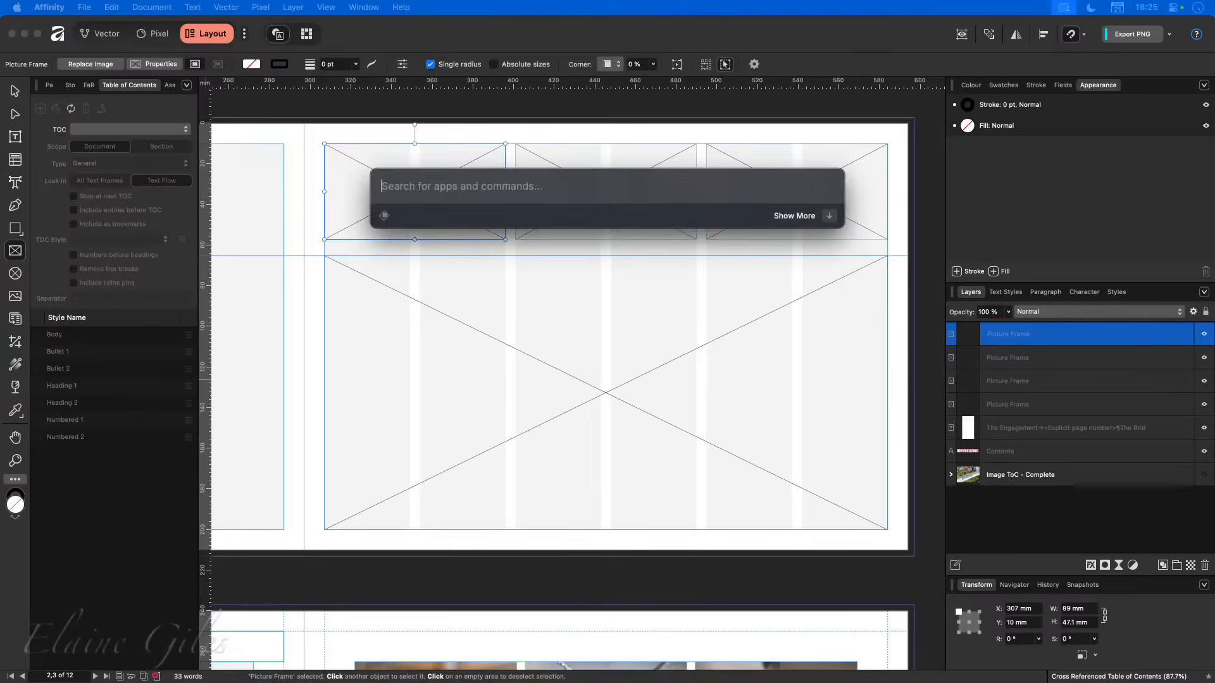
type("snag")
key("Return")
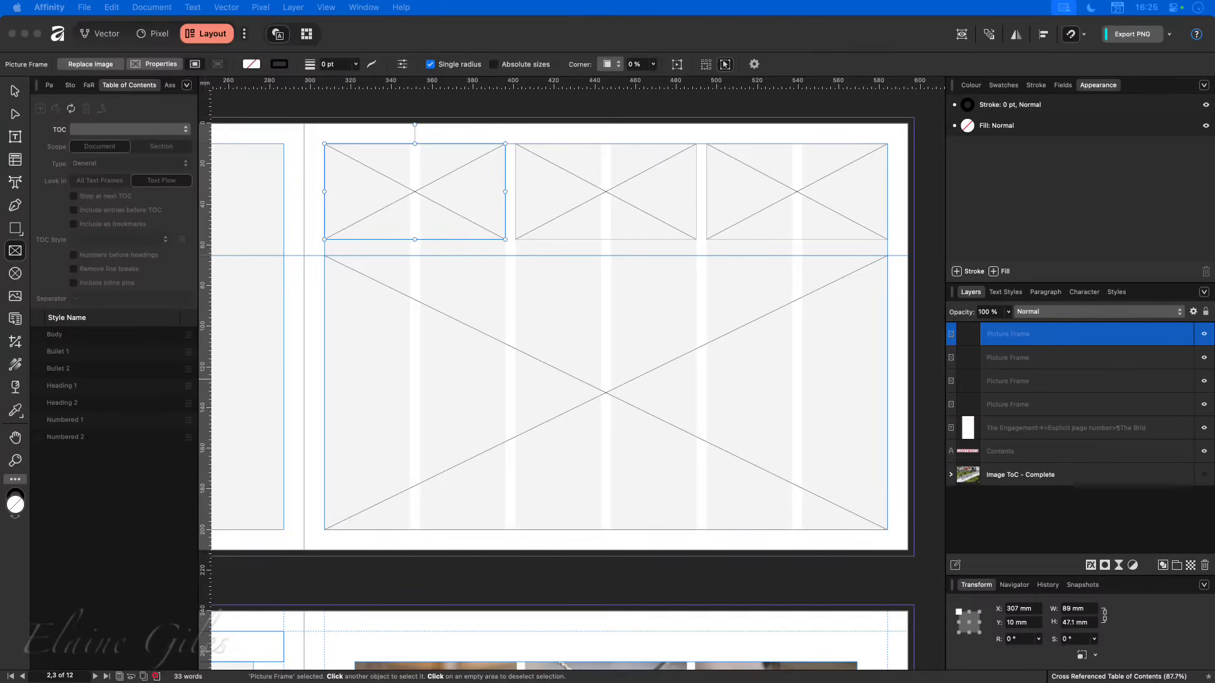
left_click_drag(426, 502, 469, 439)
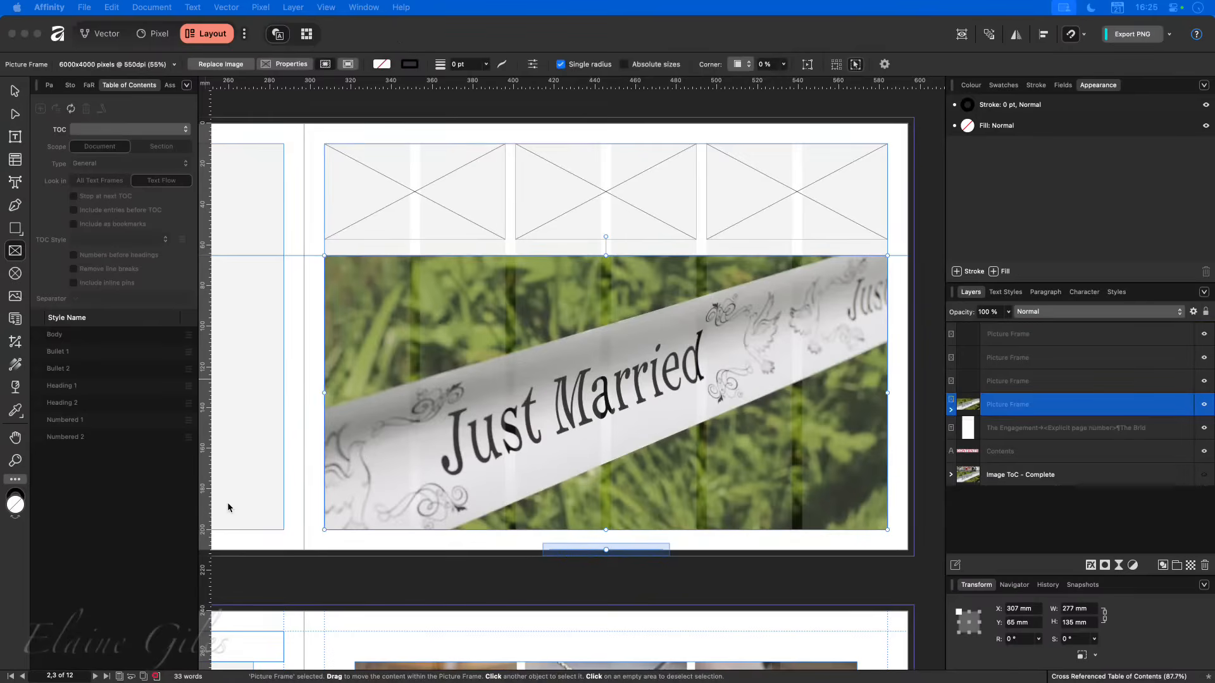
- Check the completed reference layer, then fill the left small frame with the seated couple photo and the middle one with the rose and pearls photo
left_click(1204, 476)
left_click(1205, 476)
left_click_drag(284, 253, 412, 193)
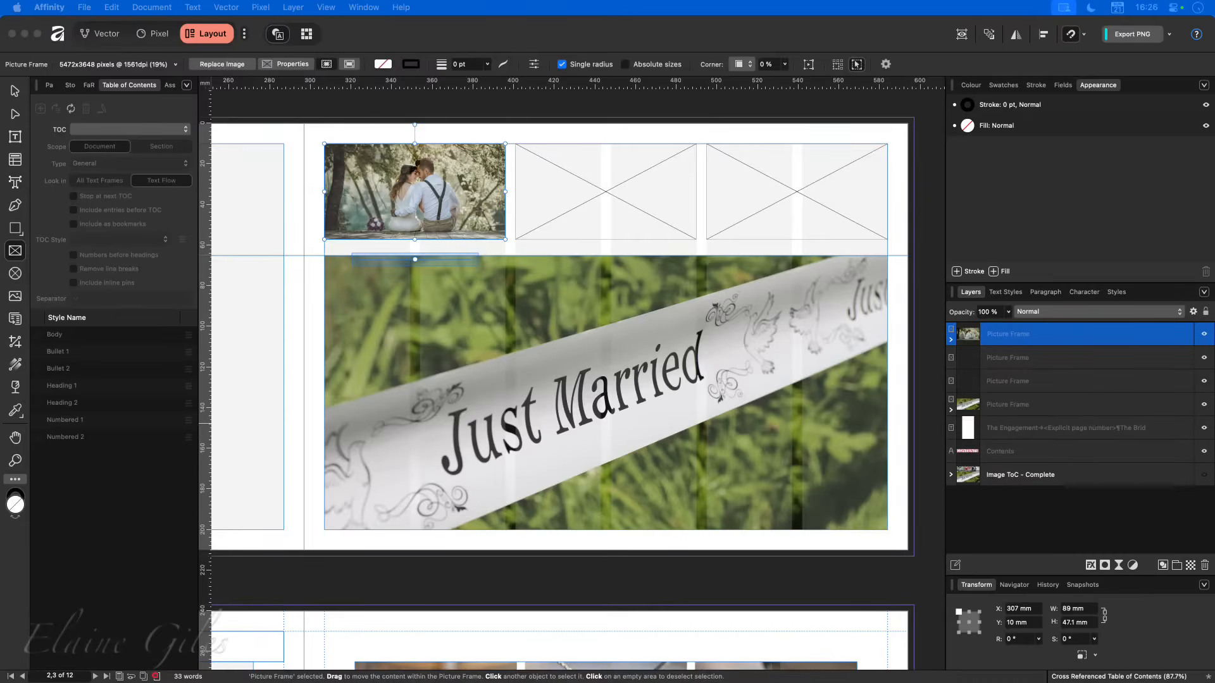
left_click_drag(317, 342, 602, 203)
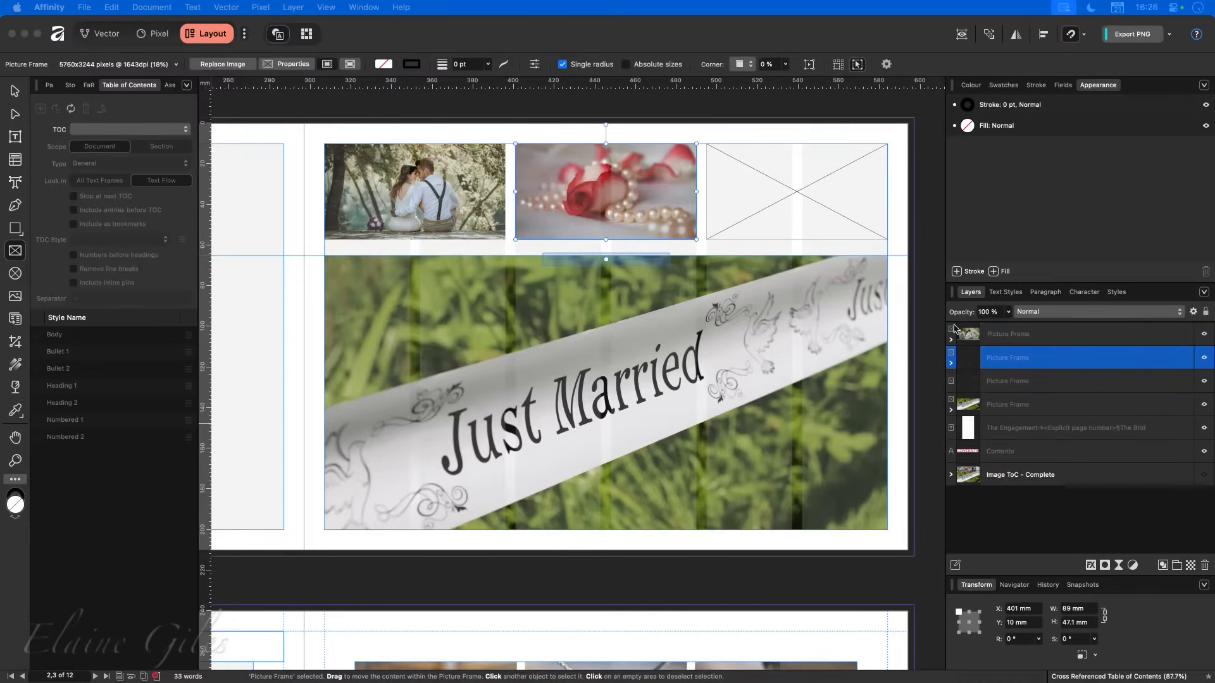
- Find the photo of a couple holding a bouquet in Eagle's Weddings folder, place it in the right small frame and deselect it
left_click(1205, 475)
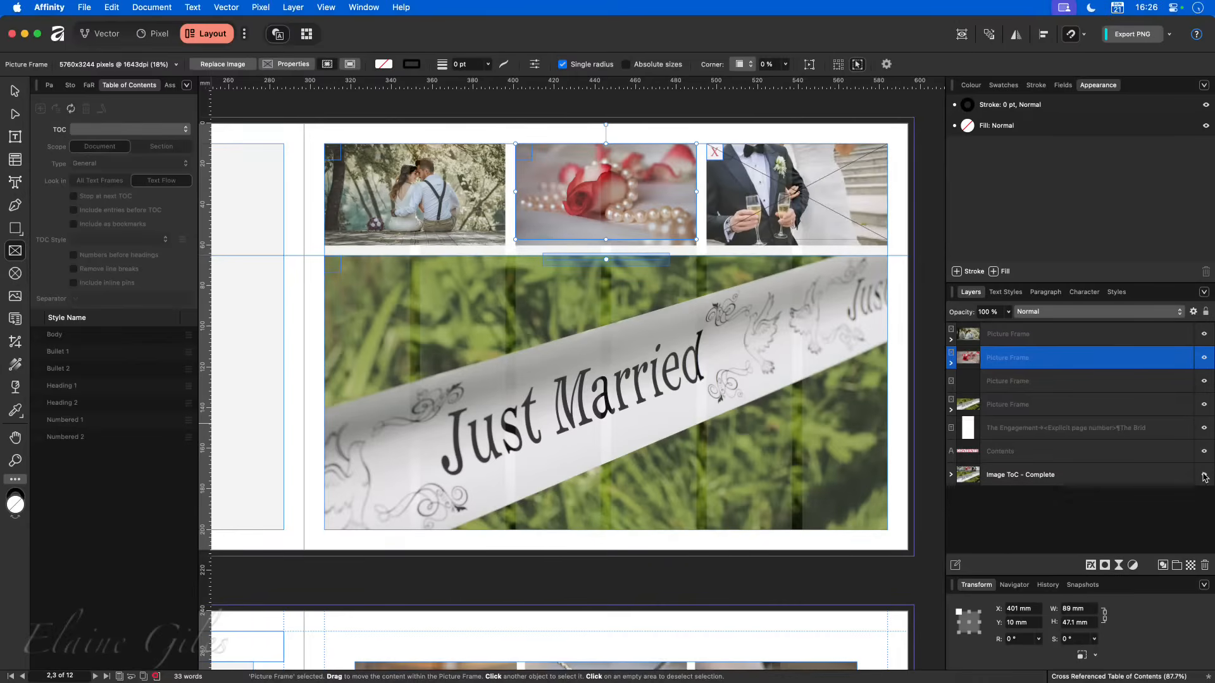
left_click(1204, 476)
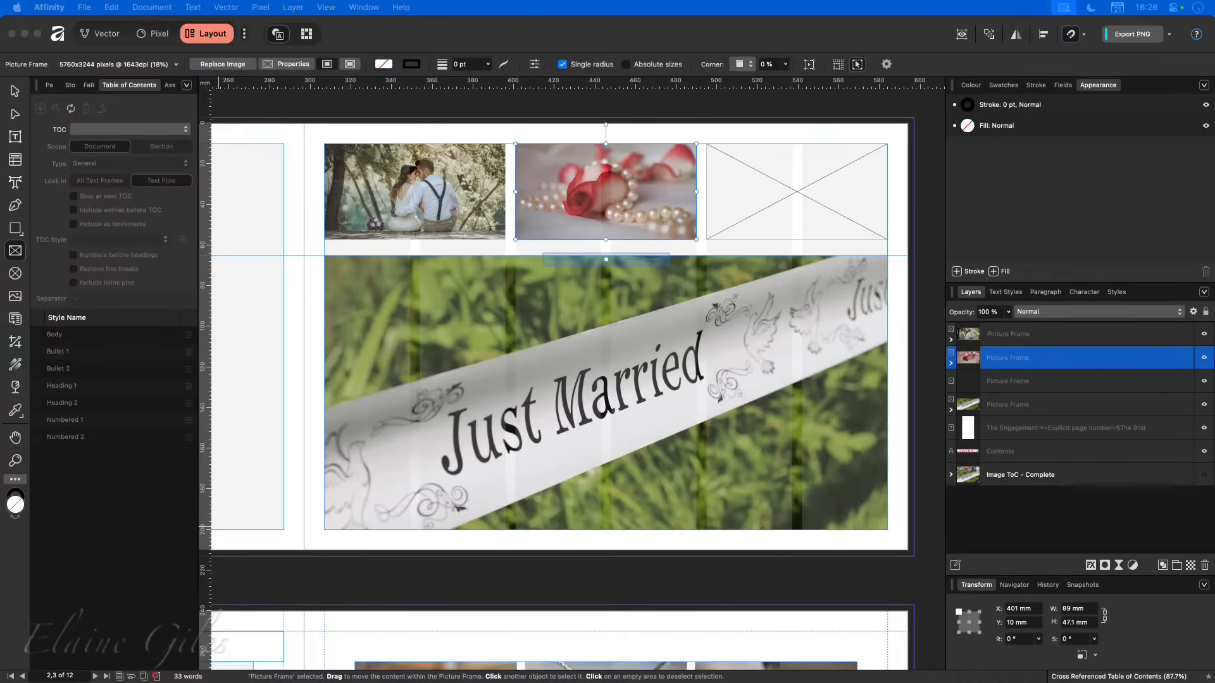
key("super+Tab")
scroll(593, 159, "up", 3)
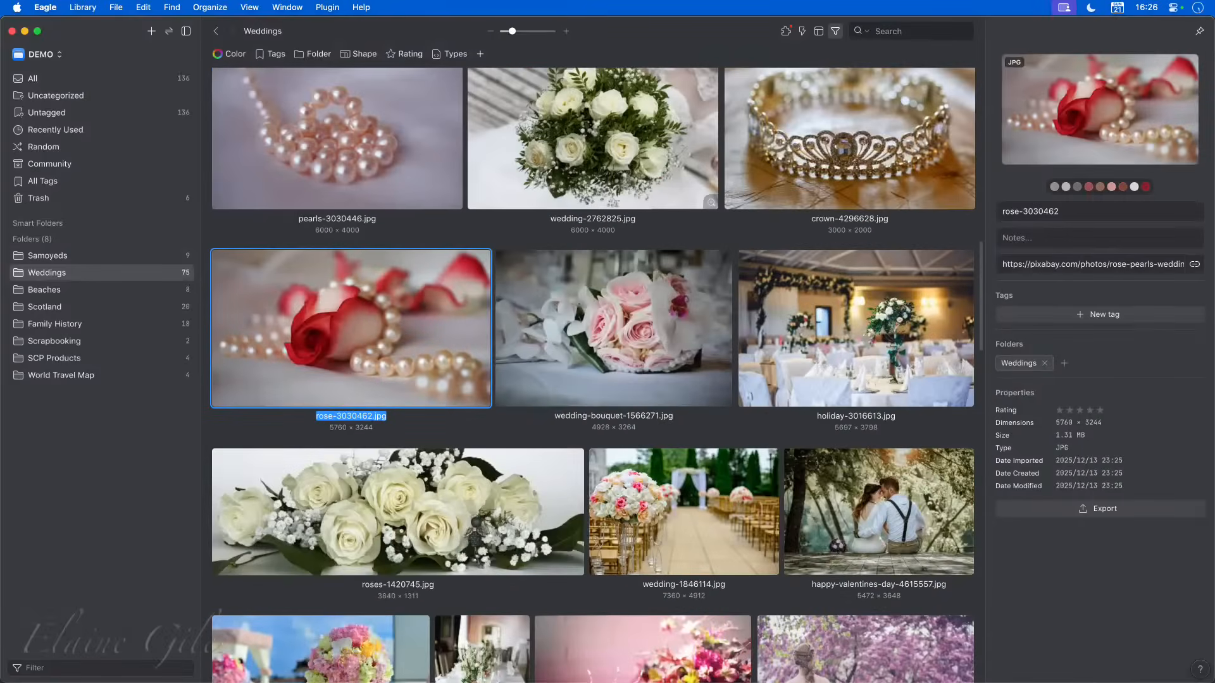
scroll(559, 399, "down", 4)
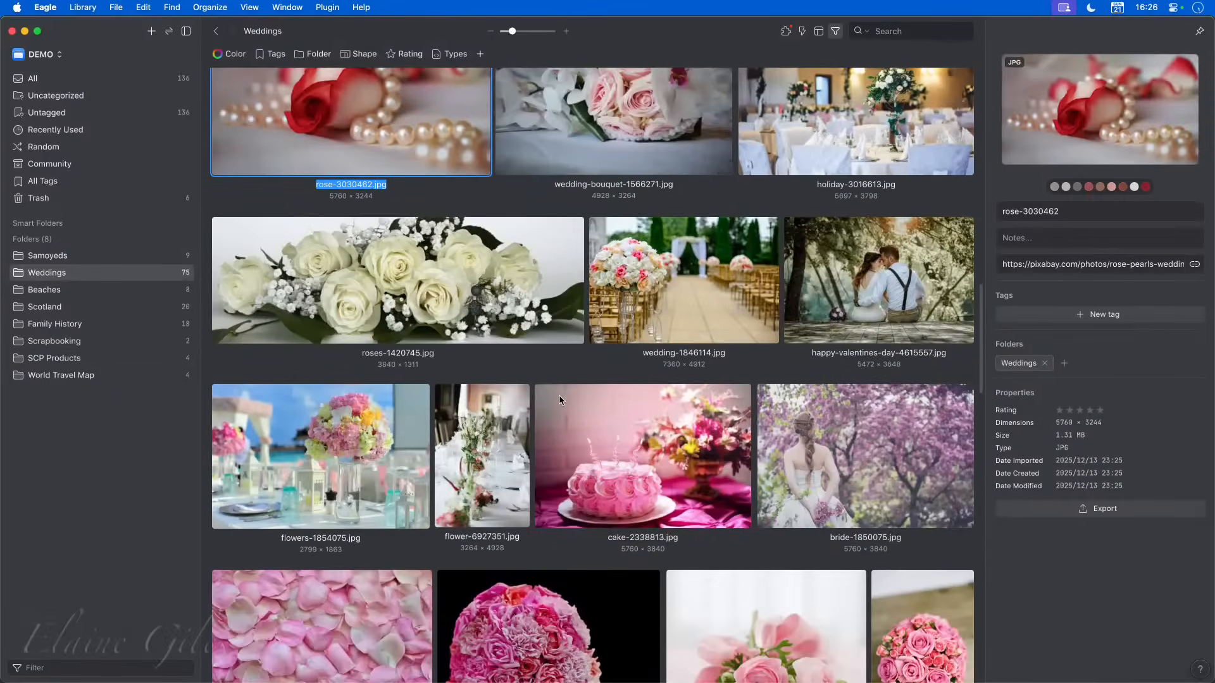
scroll(560, 395, "down", 12)
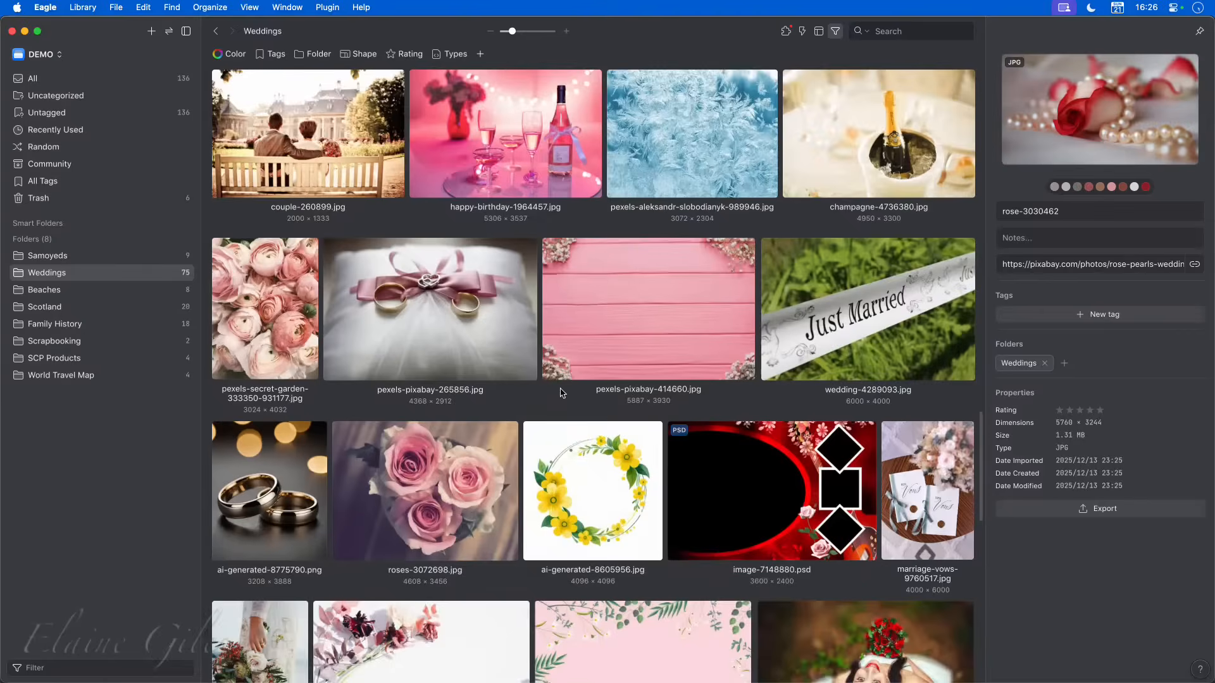
scroll(561, 393, "down", 9)
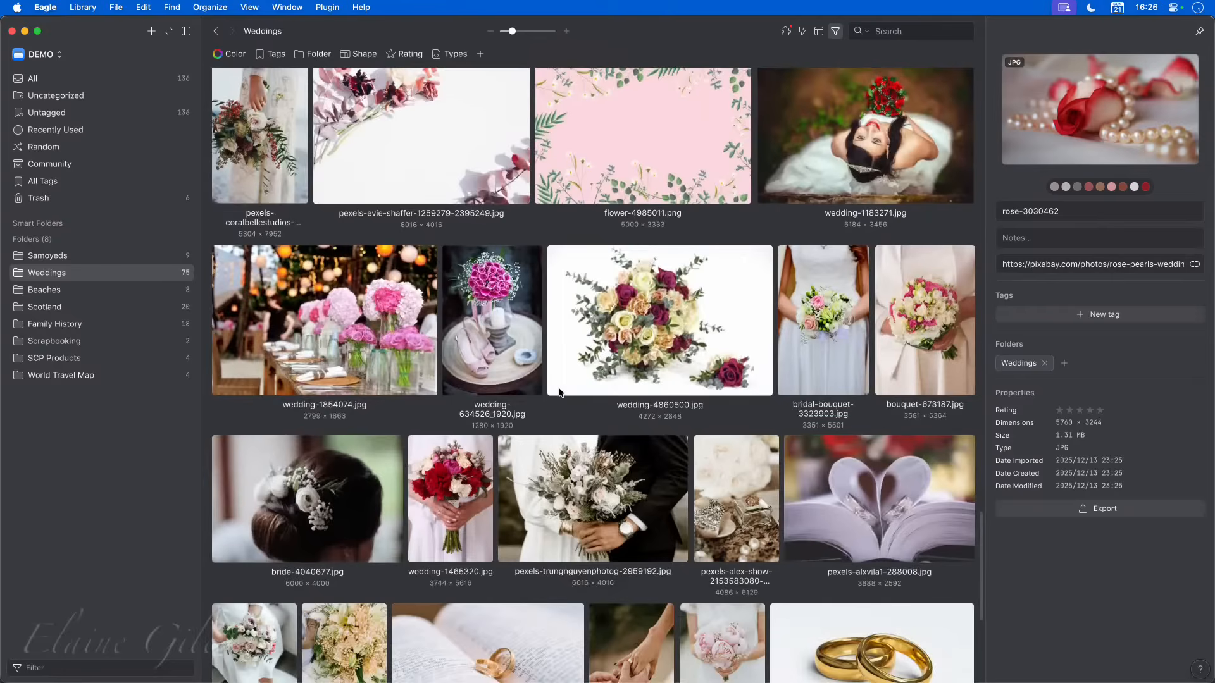
scroll(559, 393, "down", 5)
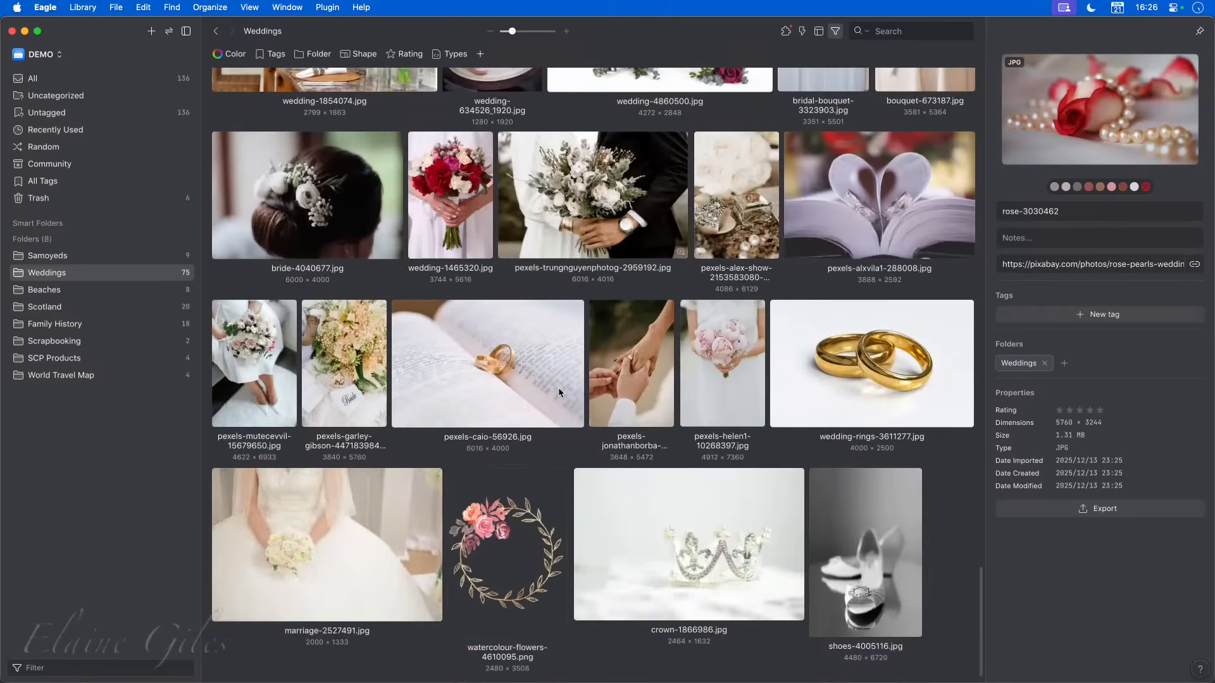
scroll(559, 393, "down", 1)
scroll(559, 394, "up", 1)
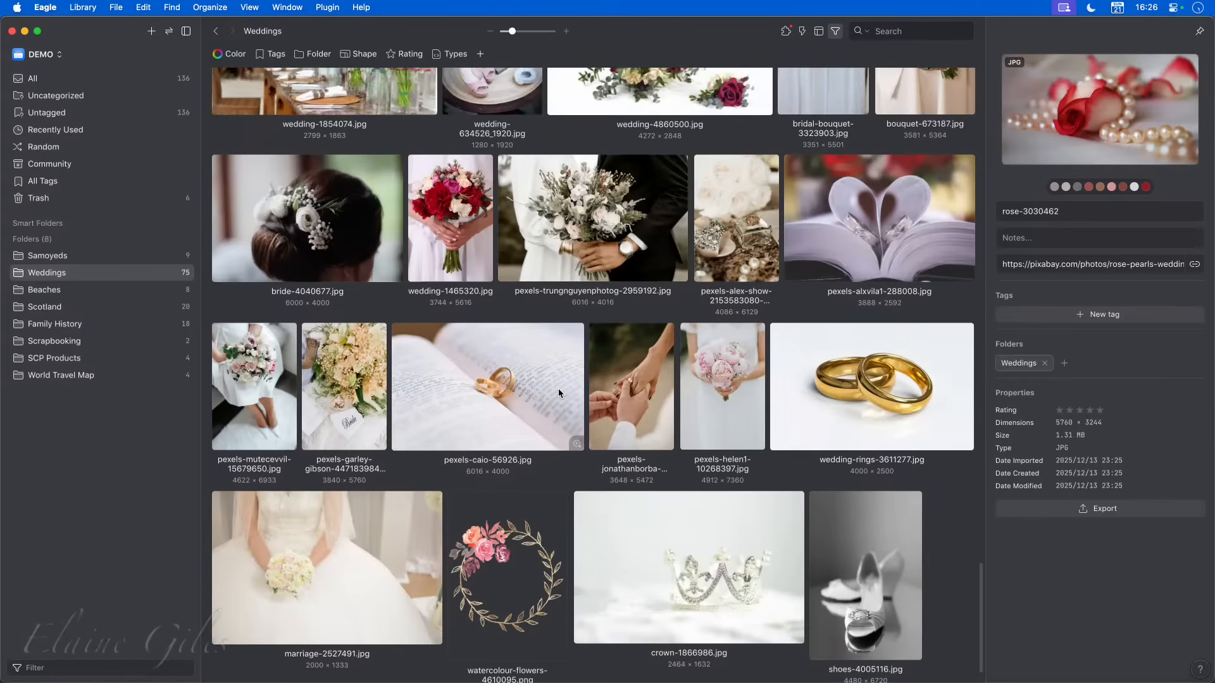
scroll(558, 388, "up", 5)
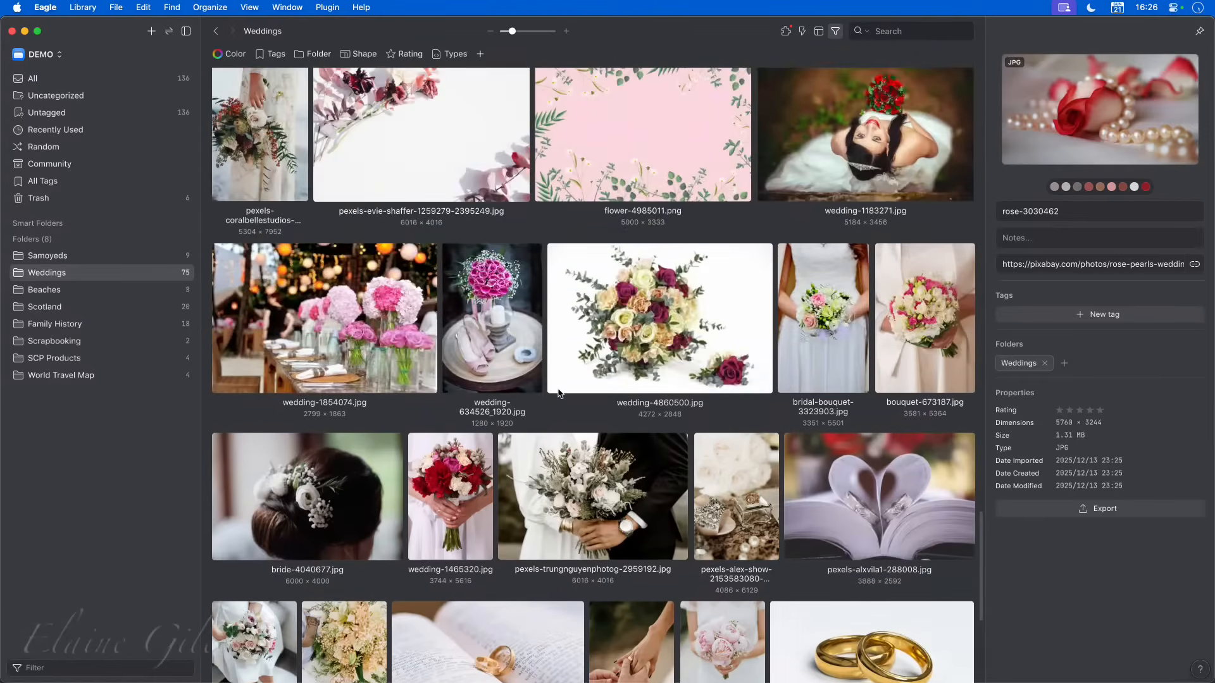
scroll(560, 393, "up", 5)
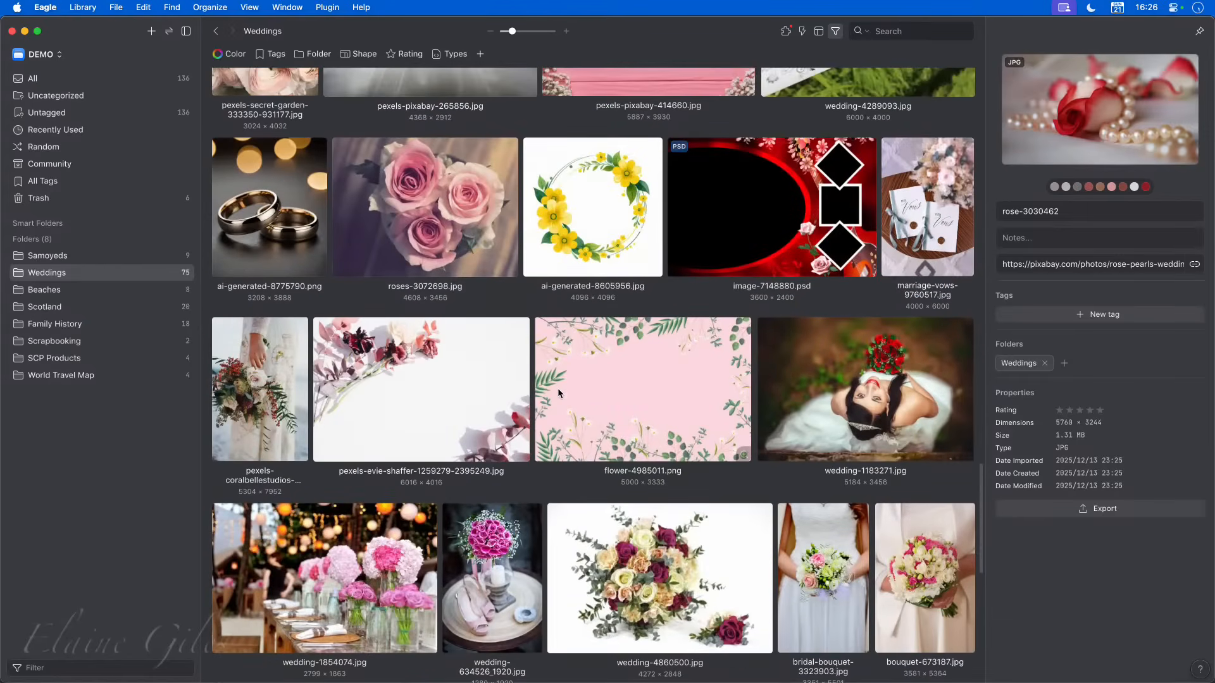
scroll(558, 393, "down", 6)
left_click(581, 428)
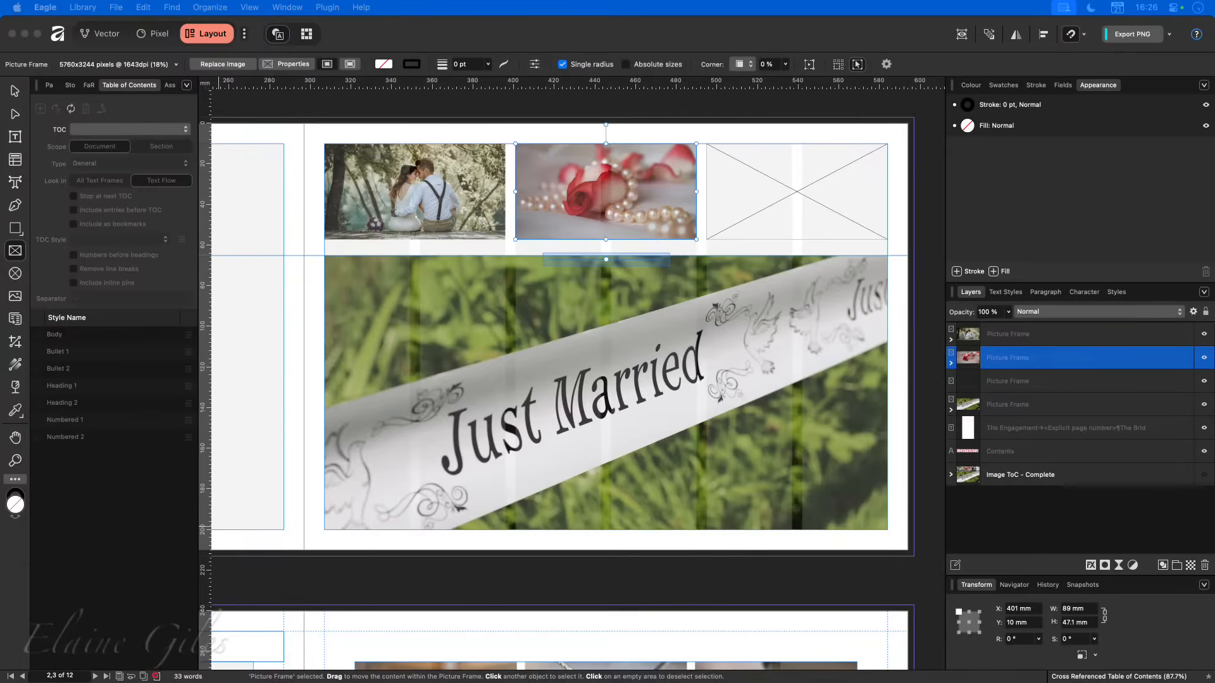
left_click_drag(582, 428, 792, 192)
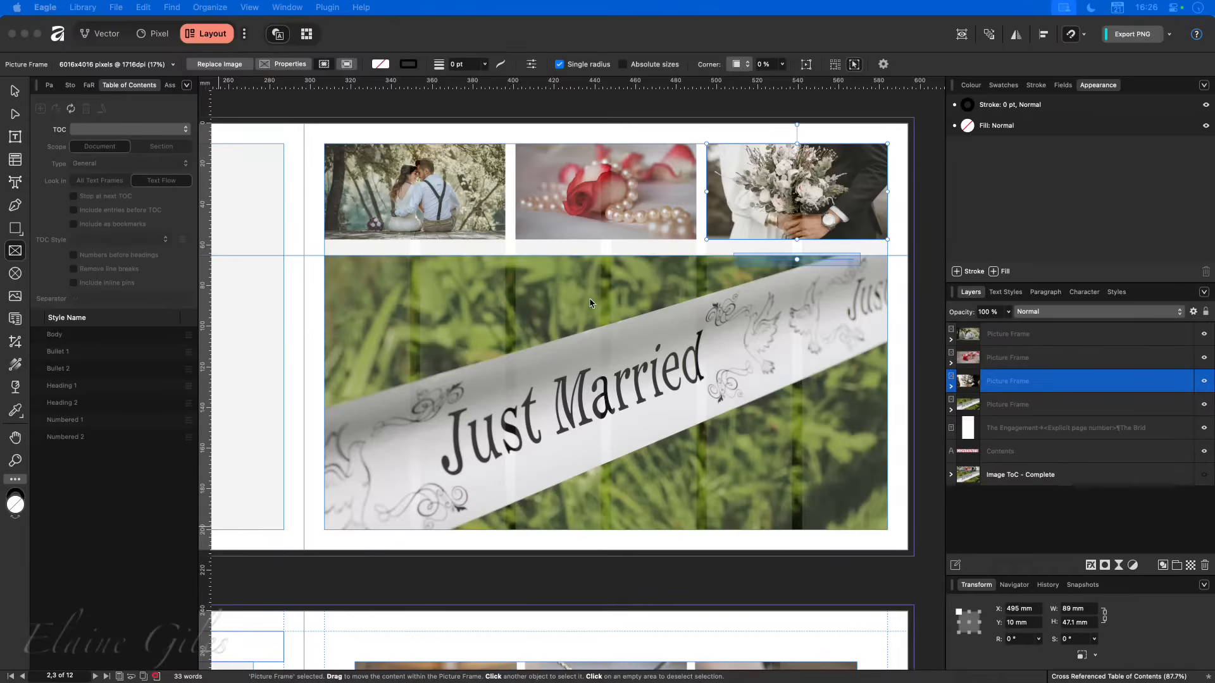
left_click(925, 399)
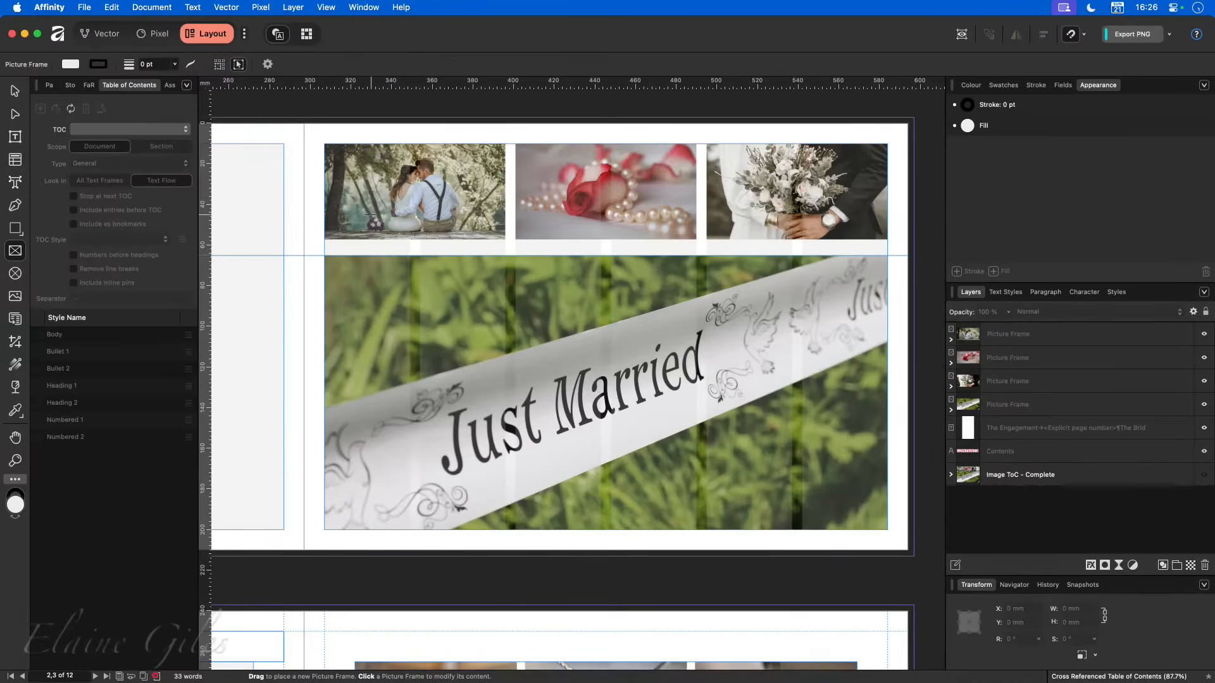
- Draw a small text frame at the upper edge beside the photos and set its width and height to 8 mm
left_click(14, 136)
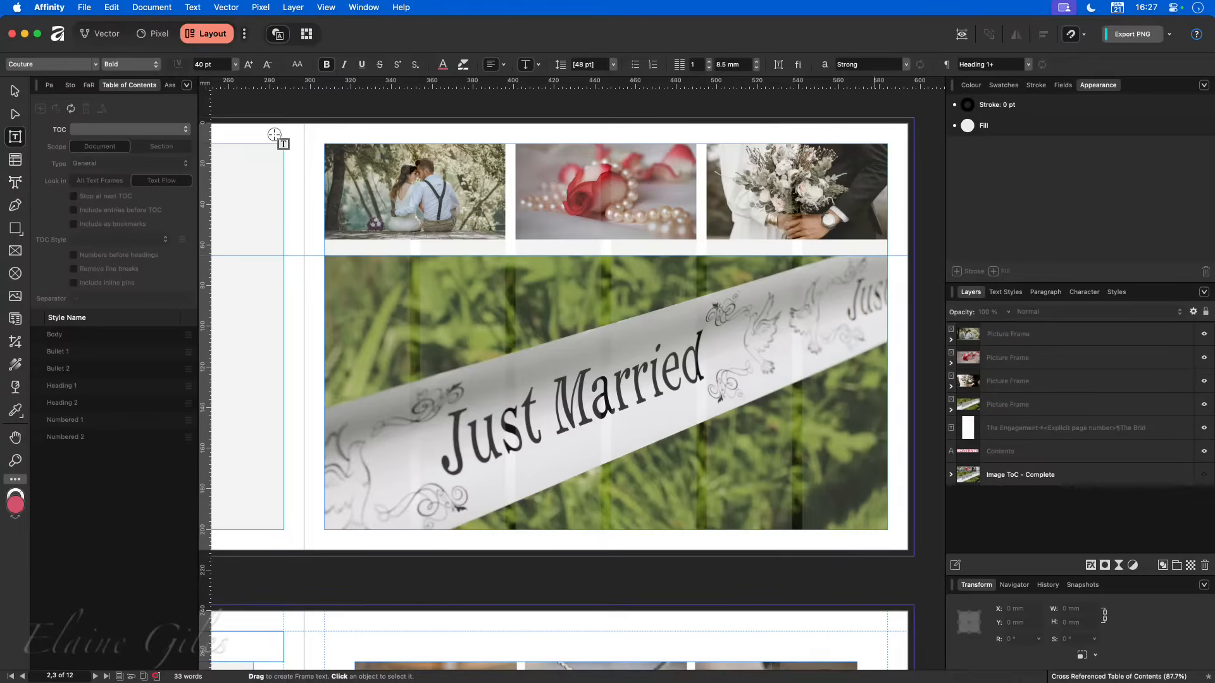
left_click_drag(274, 134, 292, 151)
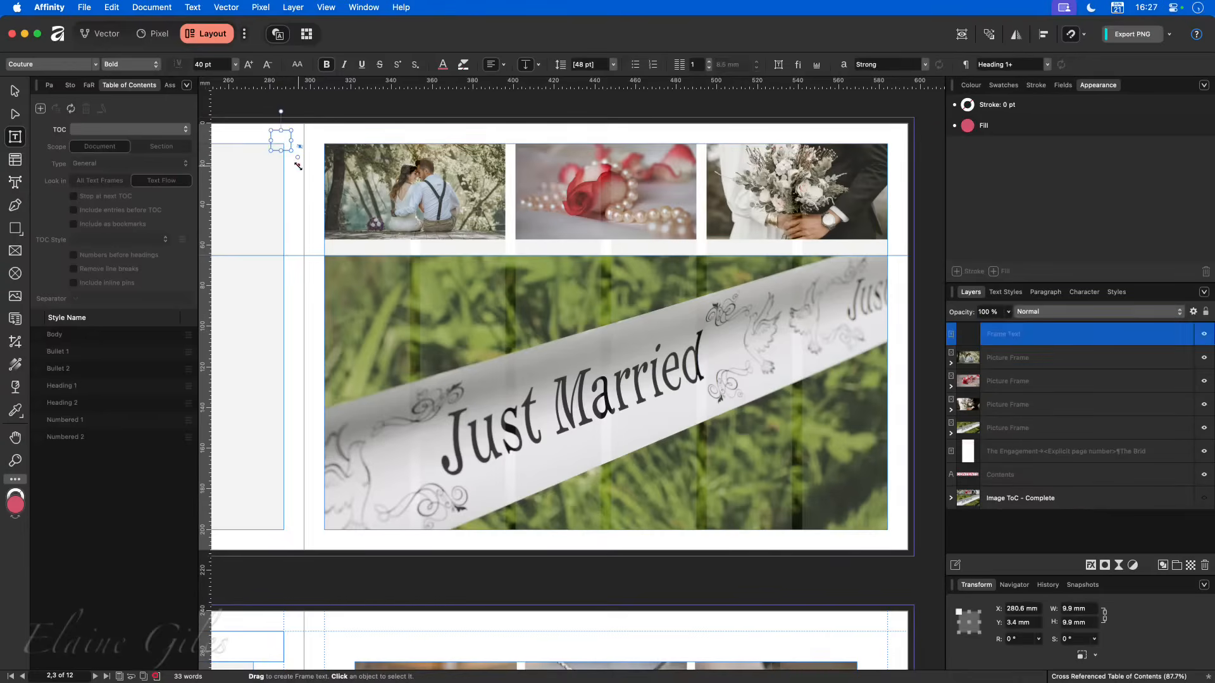
left_click(1068, 611)
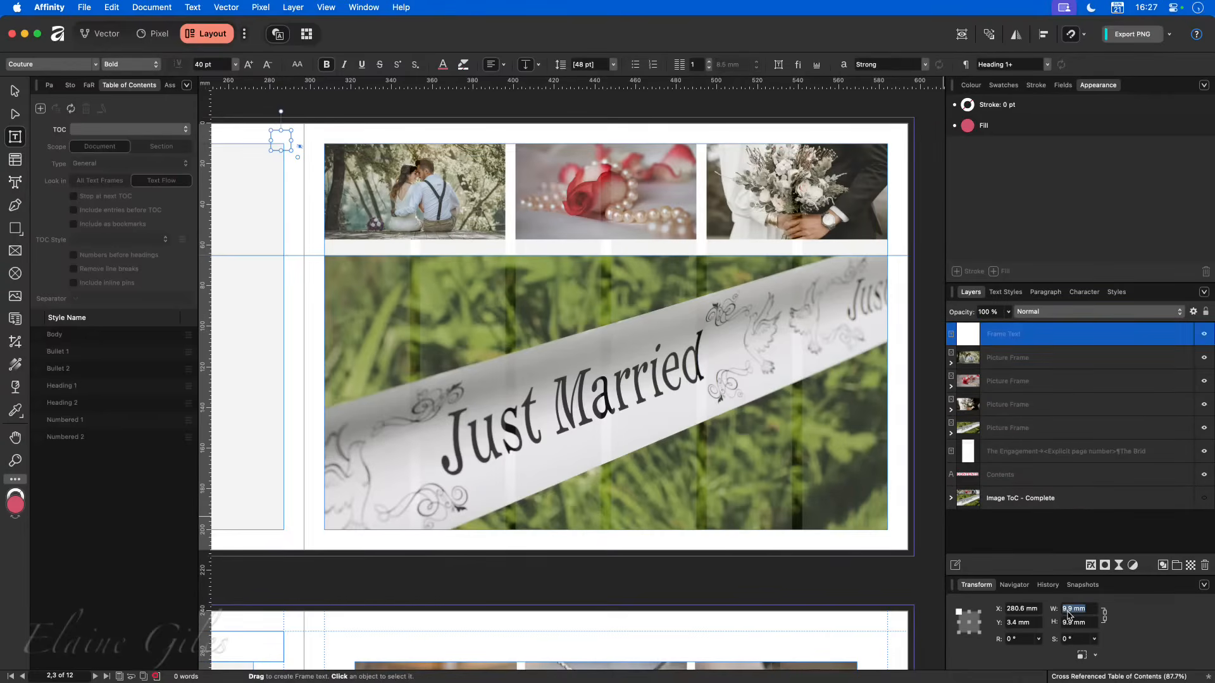
type("8")
key("Tab")
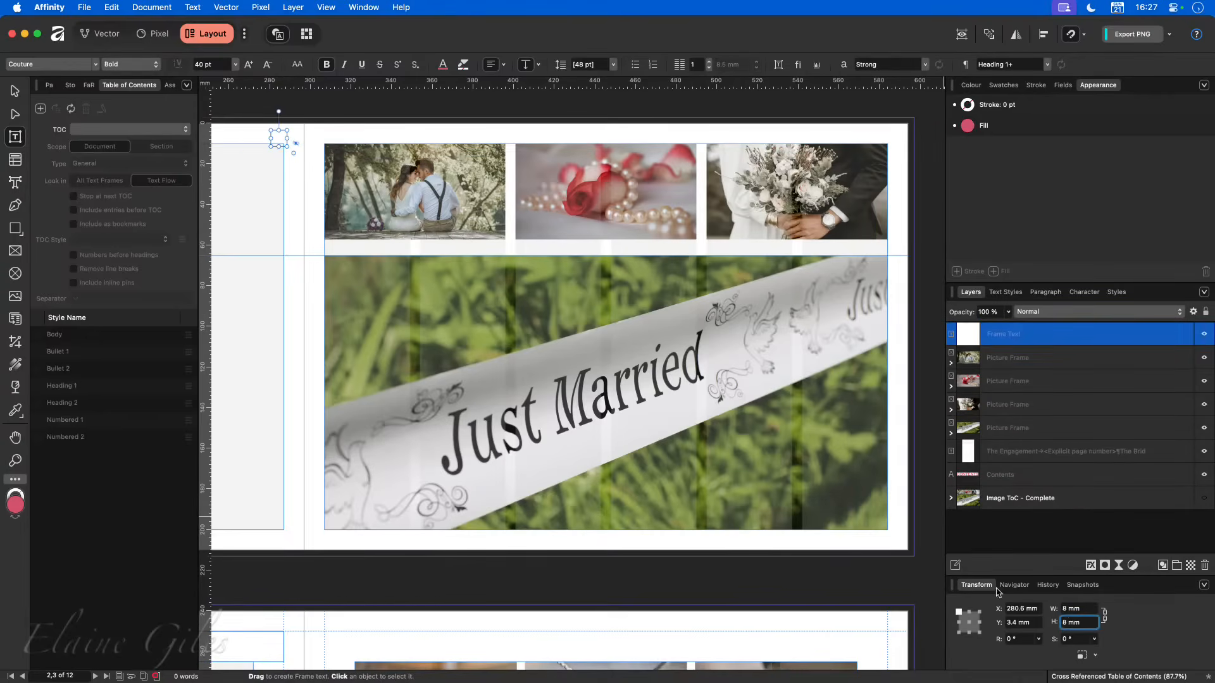
- Move the 8 mm text frame to the top-left corner of the couple photo, at X 307 mm and Y 10 mm
left_click(16, 92)
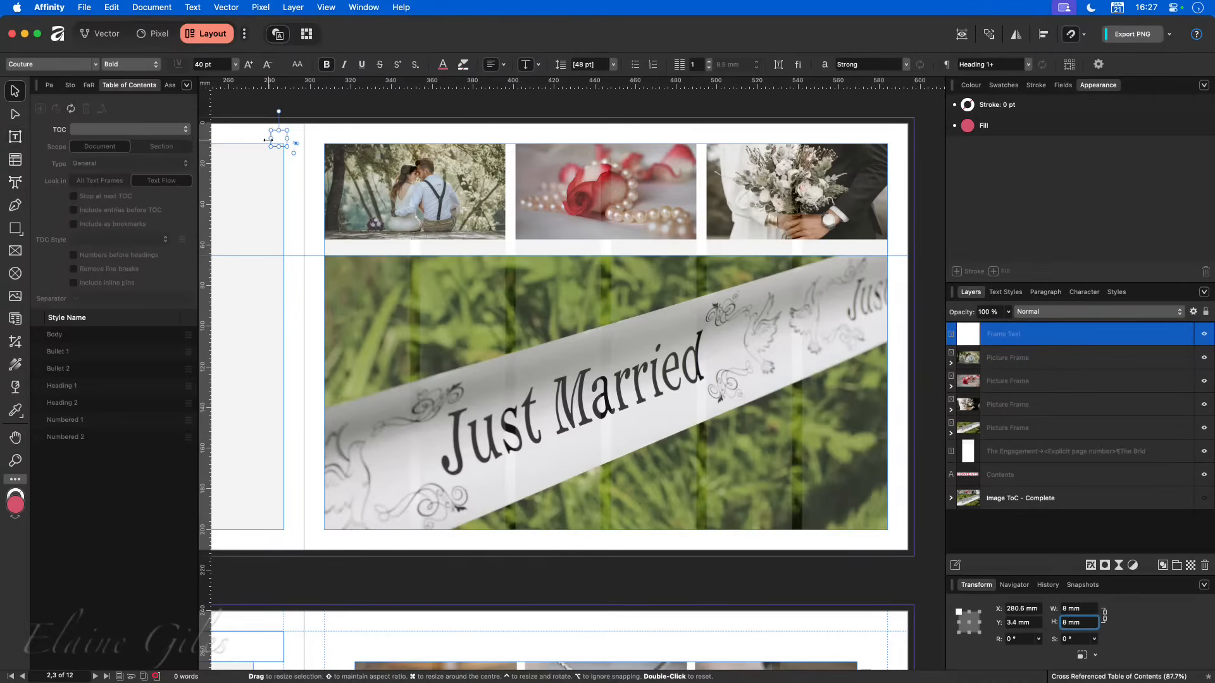
left_click_drag(278, 136, 334, 153)
scroll(329, 158, "up", 10)
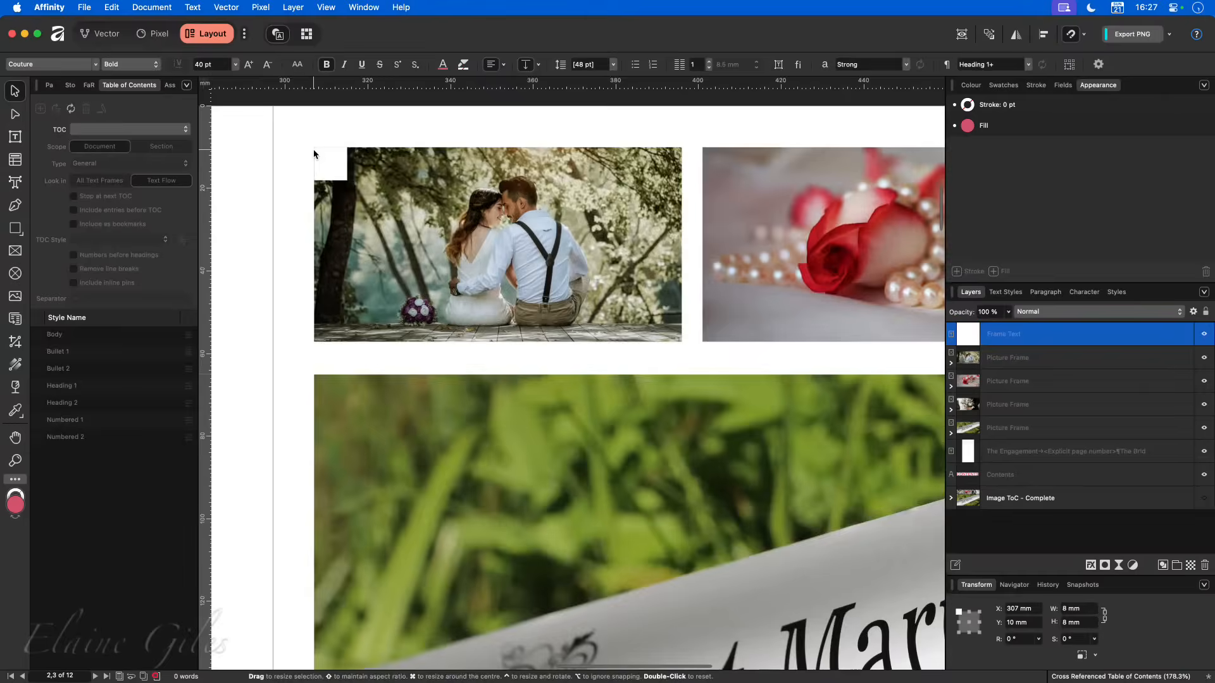
scroll(317, 162, "up", 4)
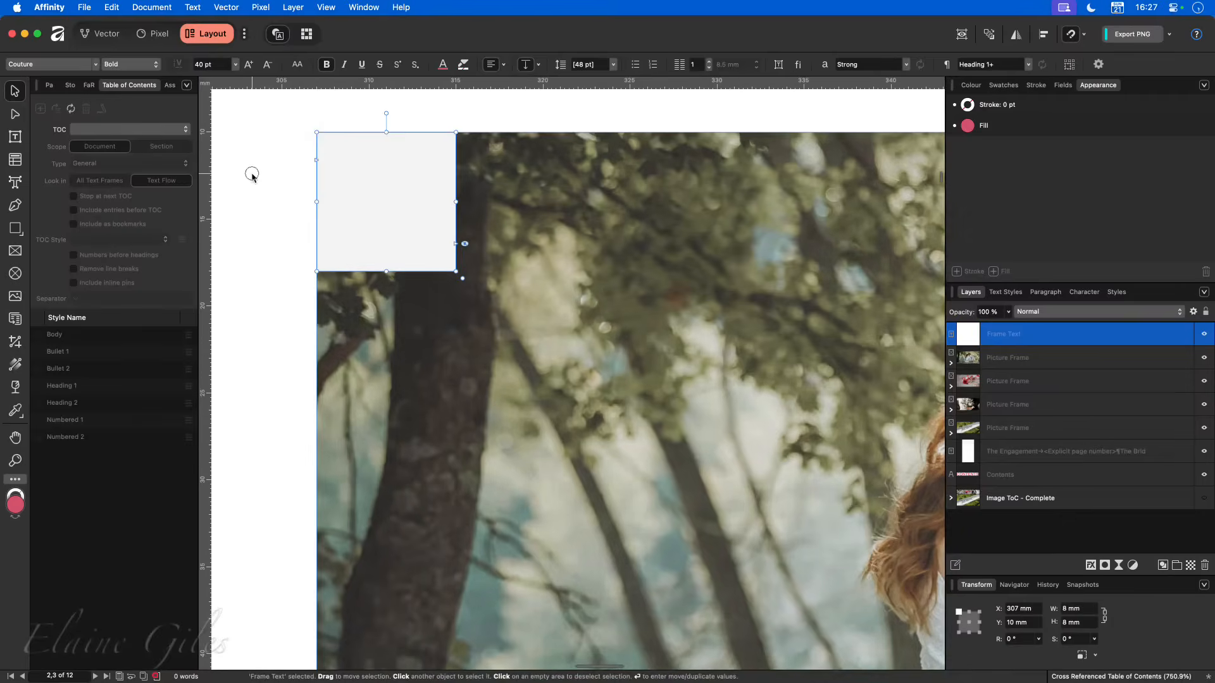
left_click(252, 176)
- Apply white from the colour swatches to the small text frame and deselect it
left_click(394, 211)
left_click(1035, 84)
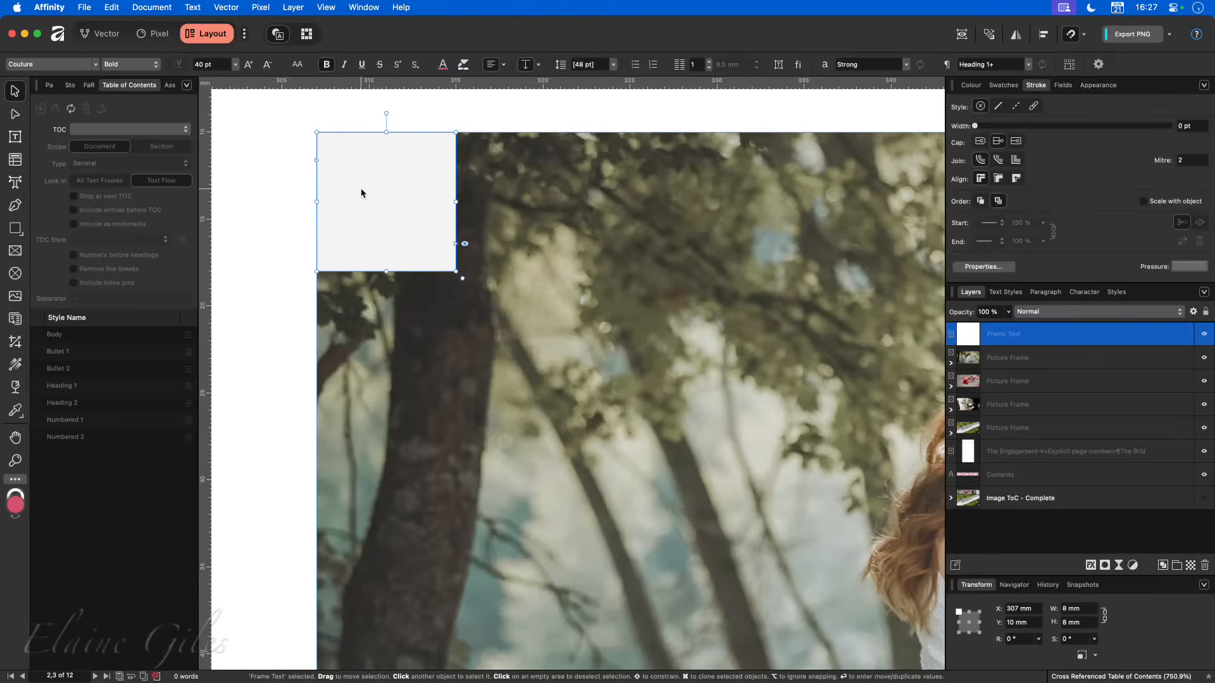
left_click(266, 163)
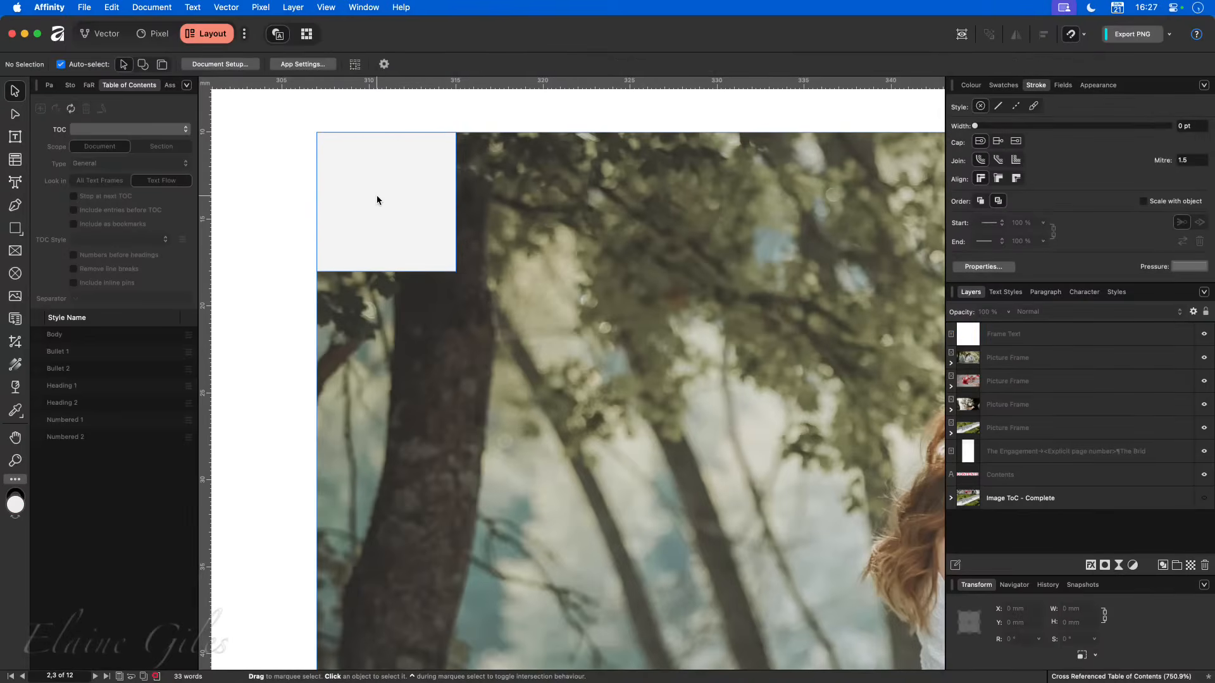
left_click(377, 200)
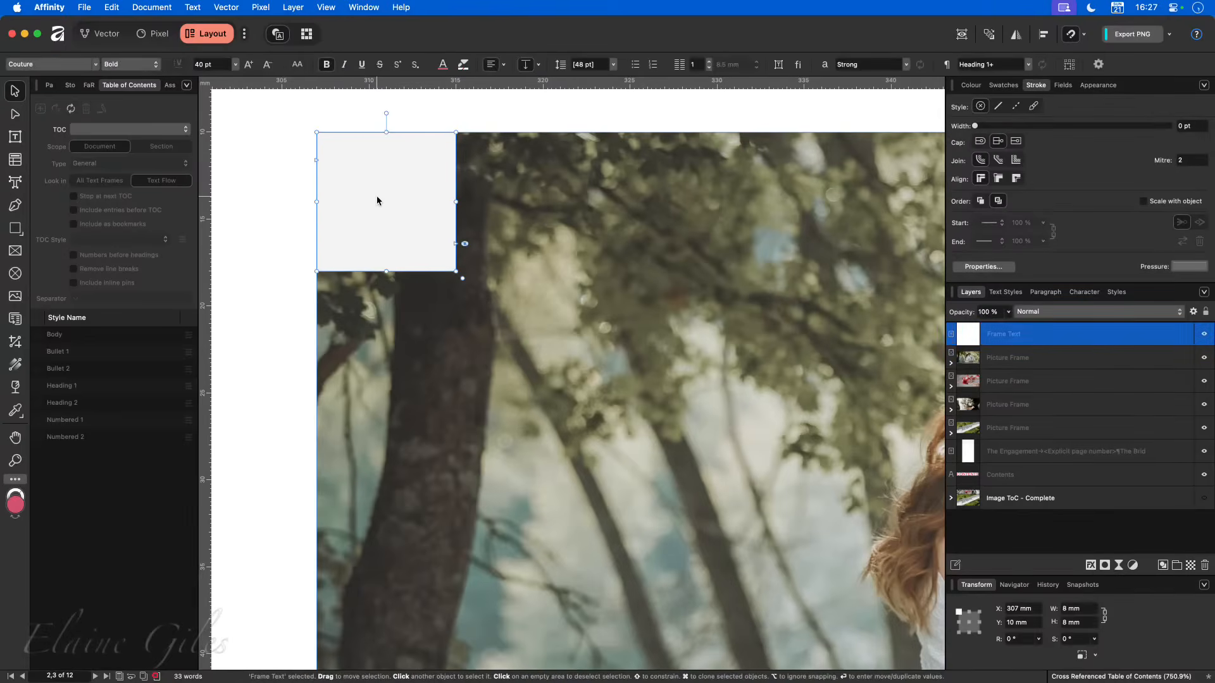
left_click(1003, 85)
left_click(1204, 156)
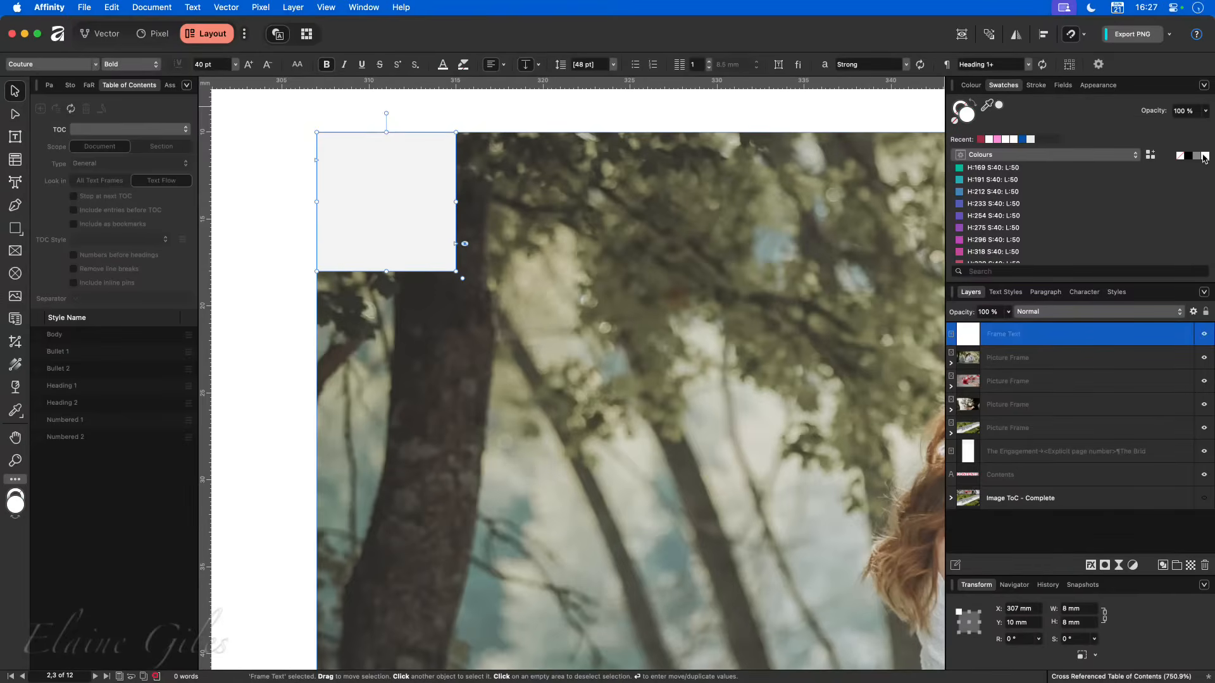
double_click(382, 177)
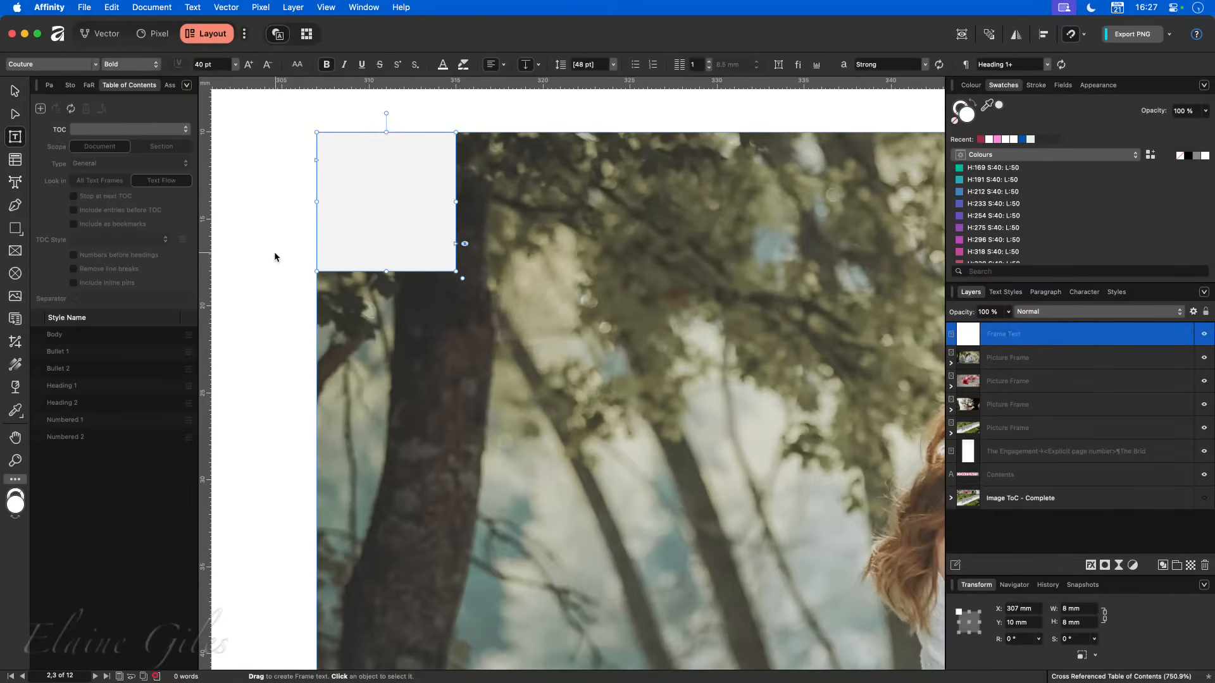
left_click(270, 275)
key("v")
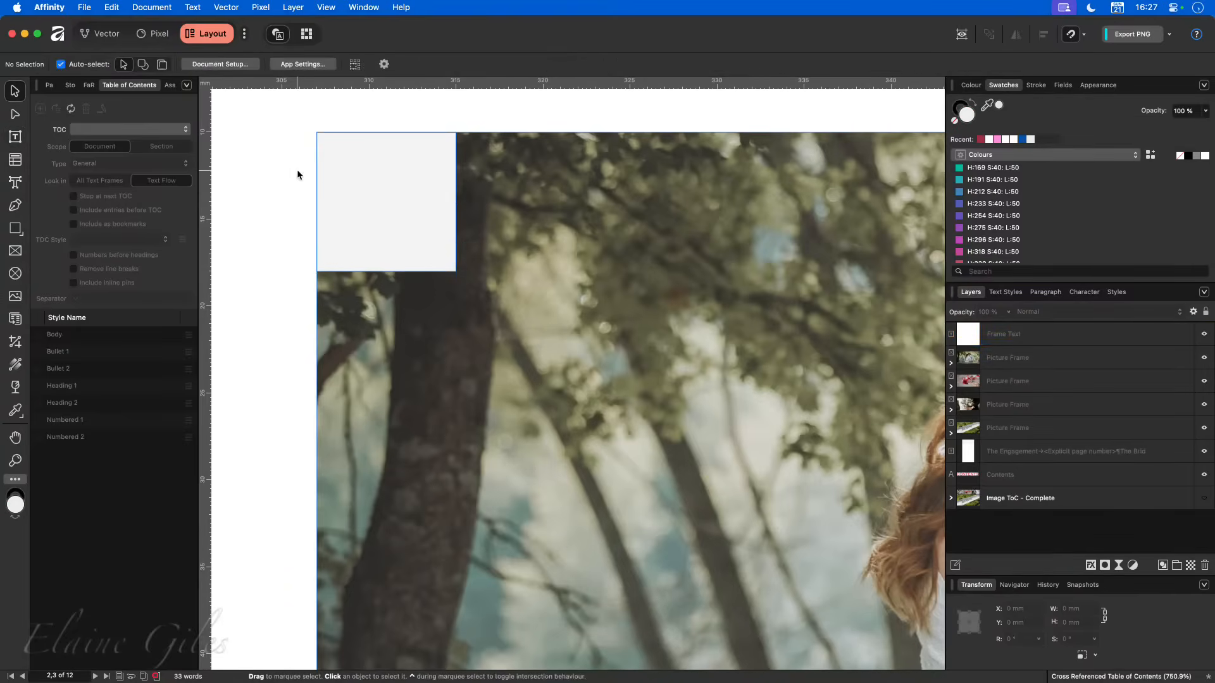
- Set the fill of the small text frame on the couple photo to white (FFFFFF) and close its frame settings
left_click(347, 178)
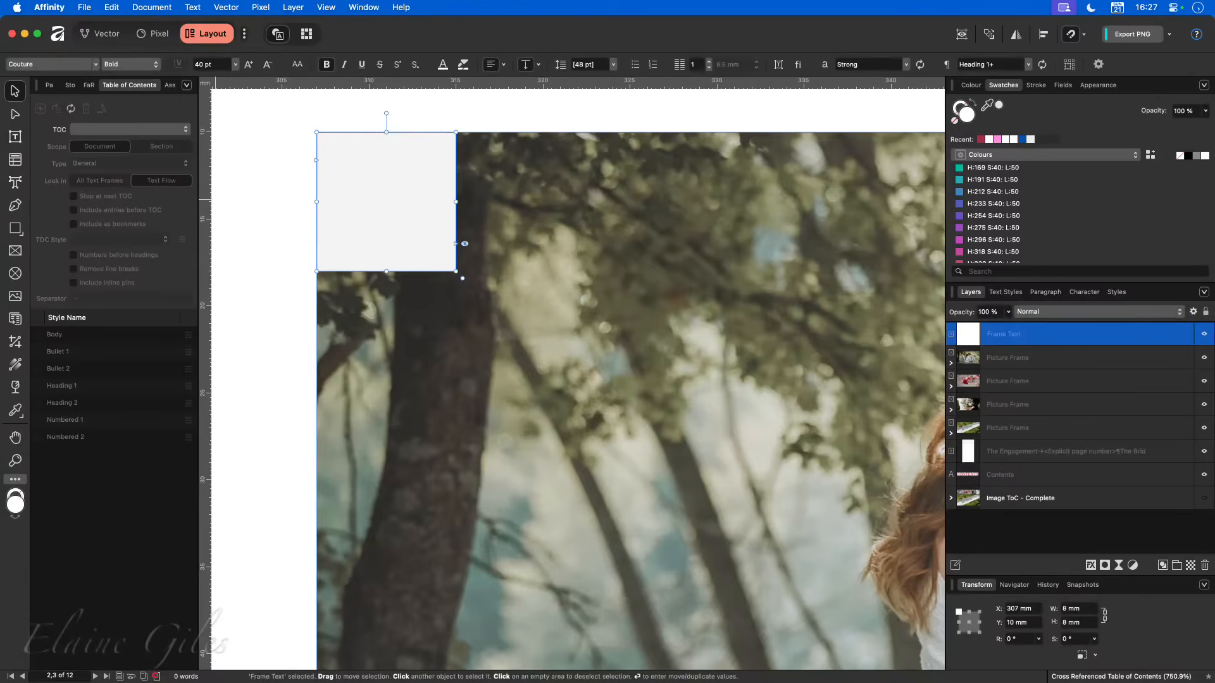
left_click_drag(498, 329, 562, 160)
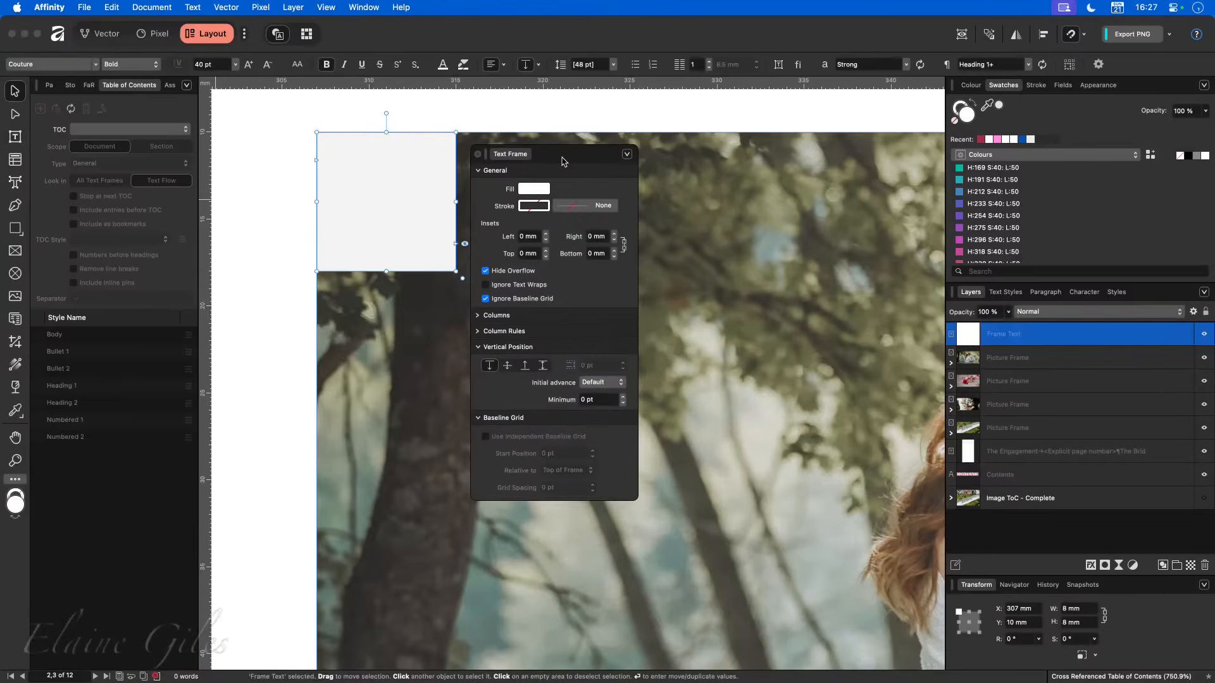
left_click(534, 188)
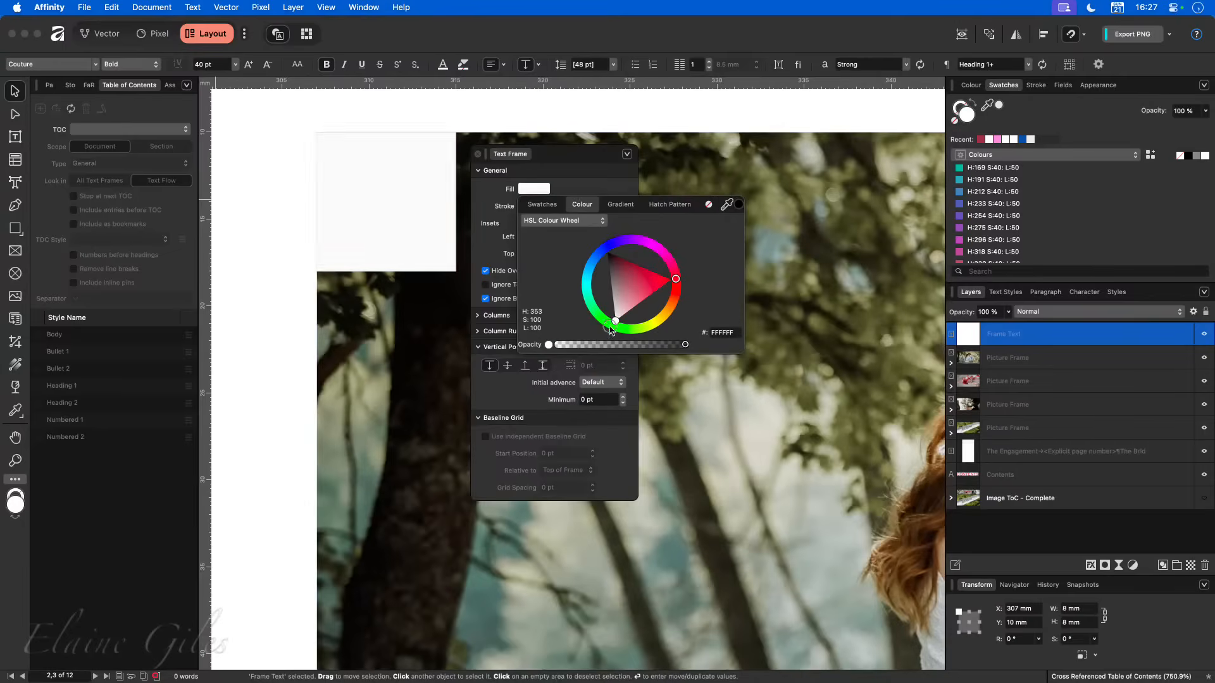
left_click_drag(609, 327, 603, 335)
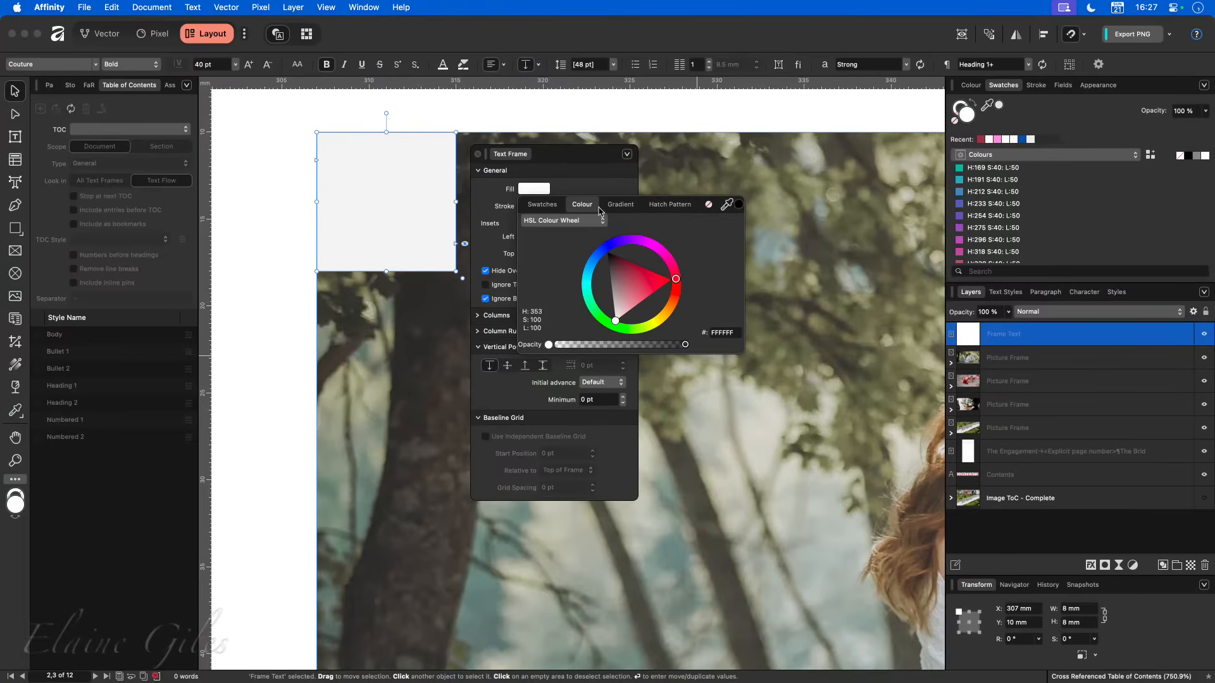
left_click(572, 170)
left_click_drag(556, 155, 630, 143)
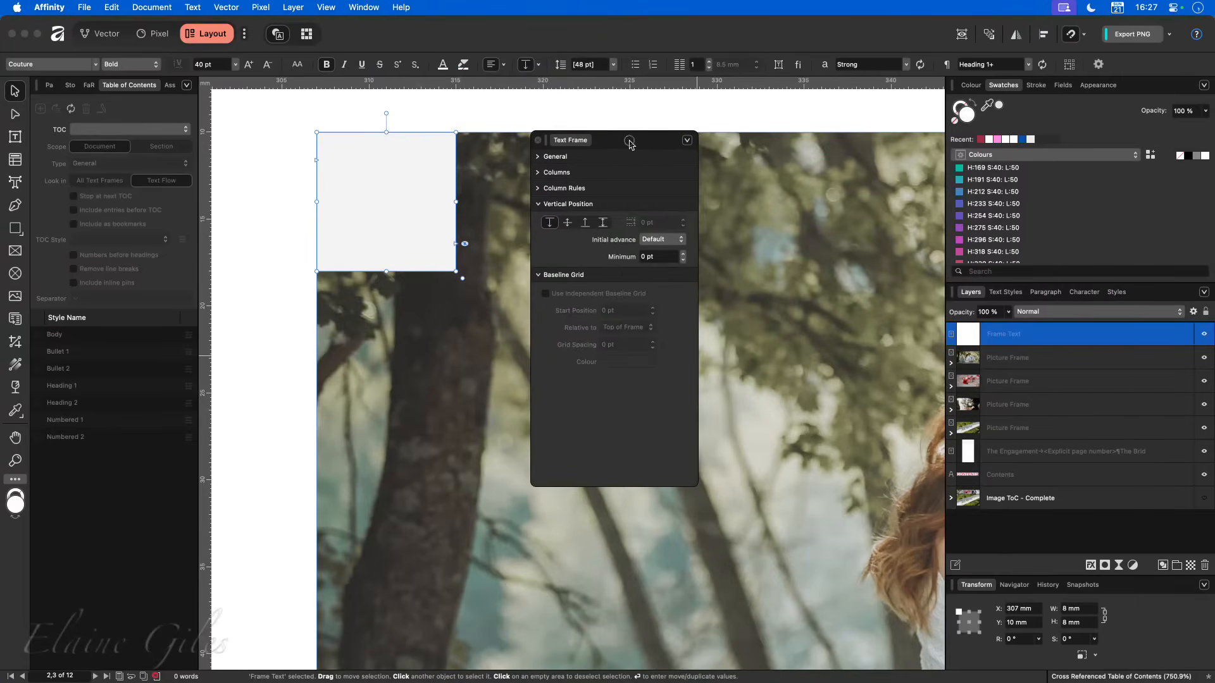
left_click(539, 156)
left_click(399, 188)
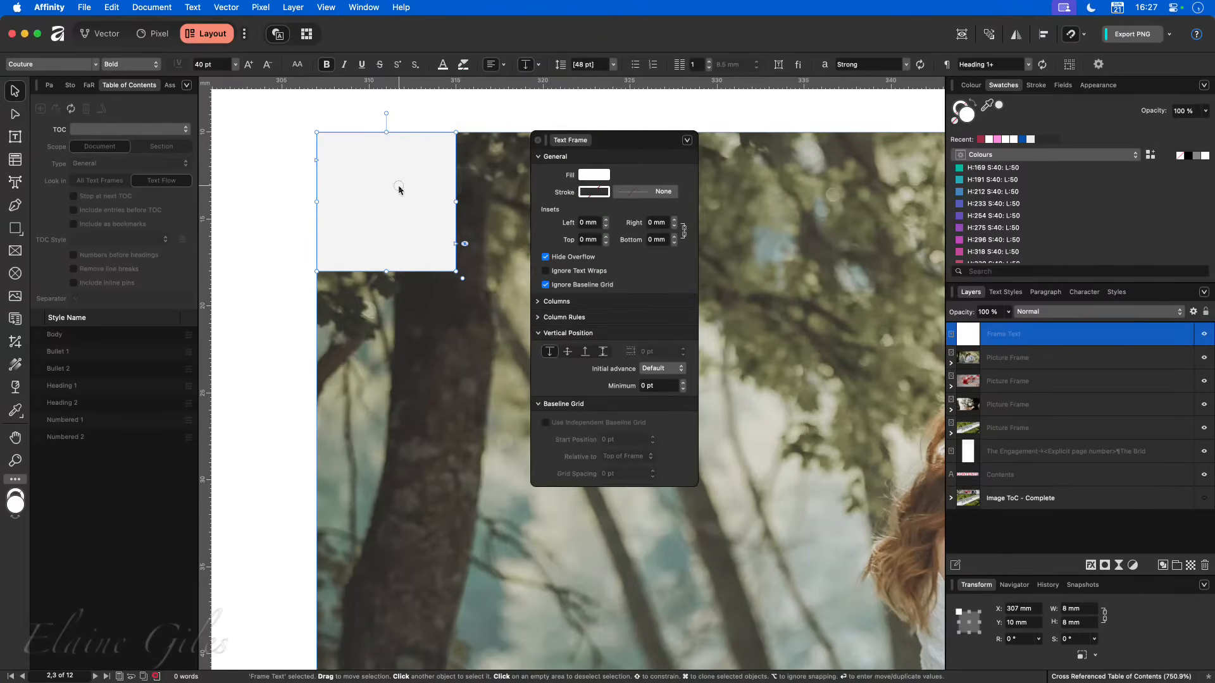
key("t")
left_click_drag(632, 140, 377, 195)
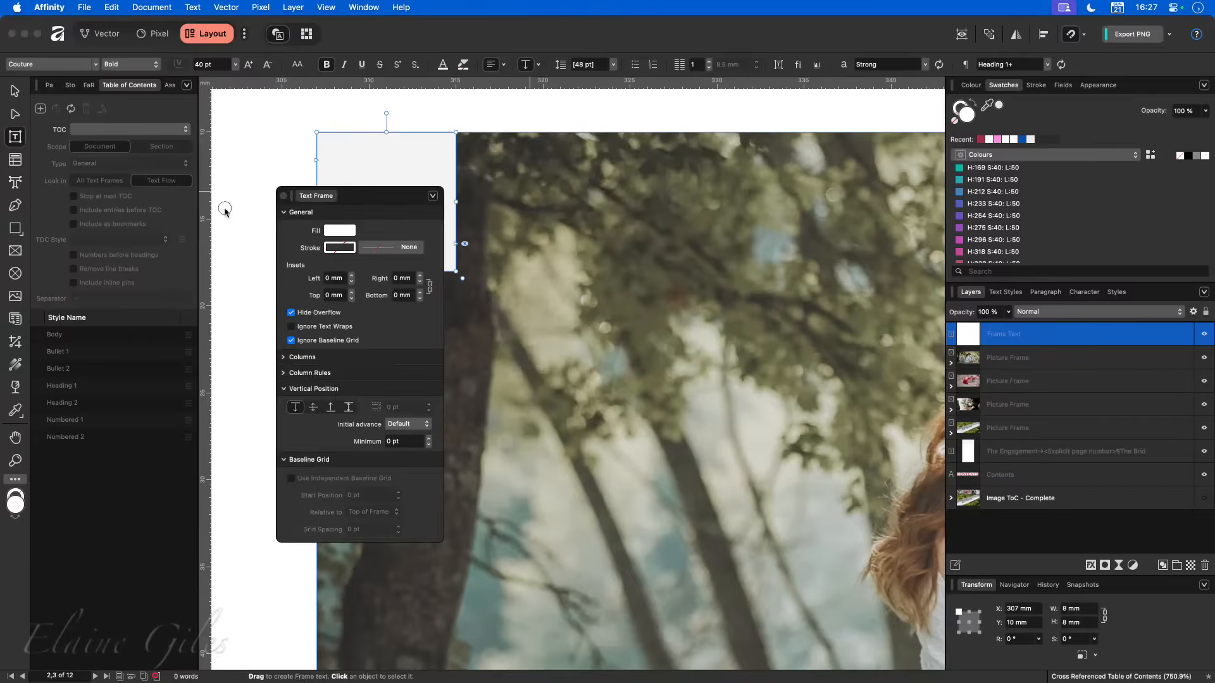
left_click(224, 209)
left_click(289, 196)
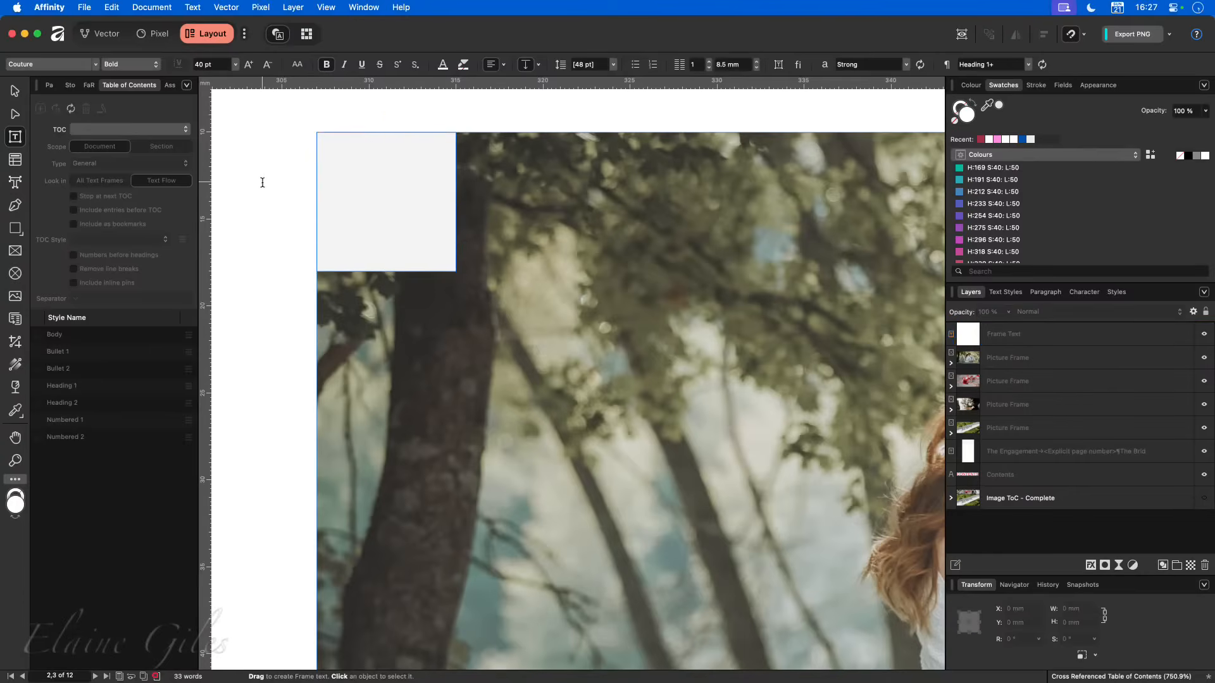
- Enter a placeholder X in the small text frame, select it and make the overflowing text visible
key("v")
left_click(354, 206)
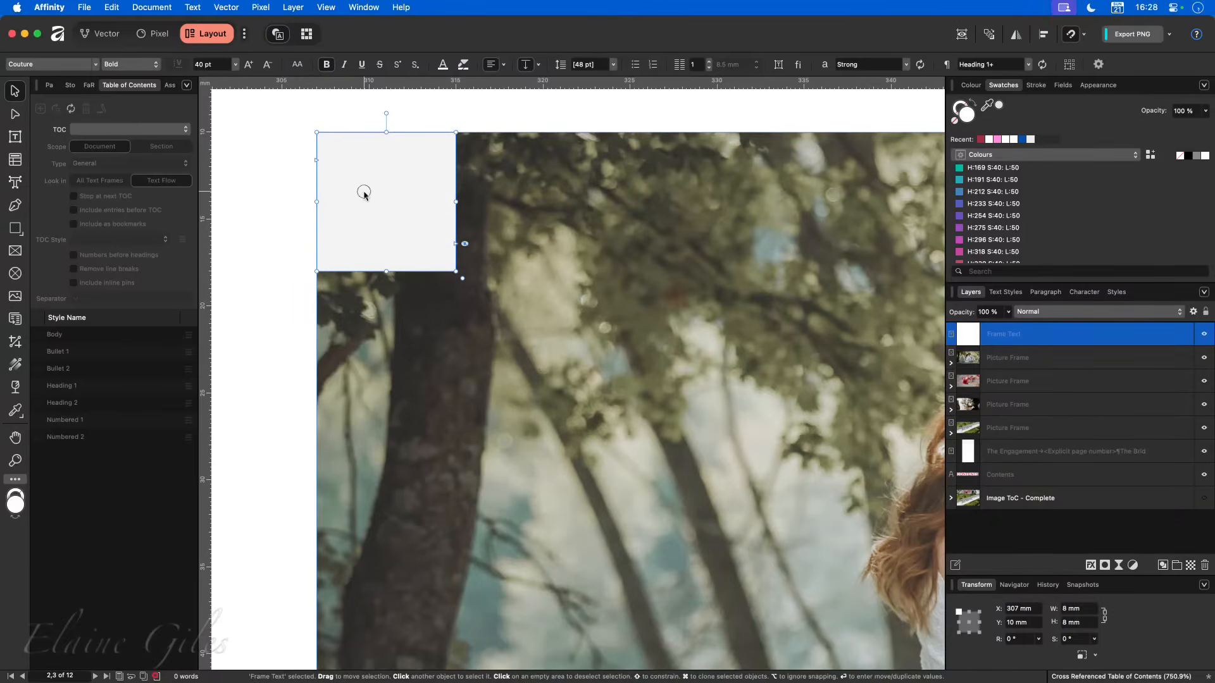
key("t")
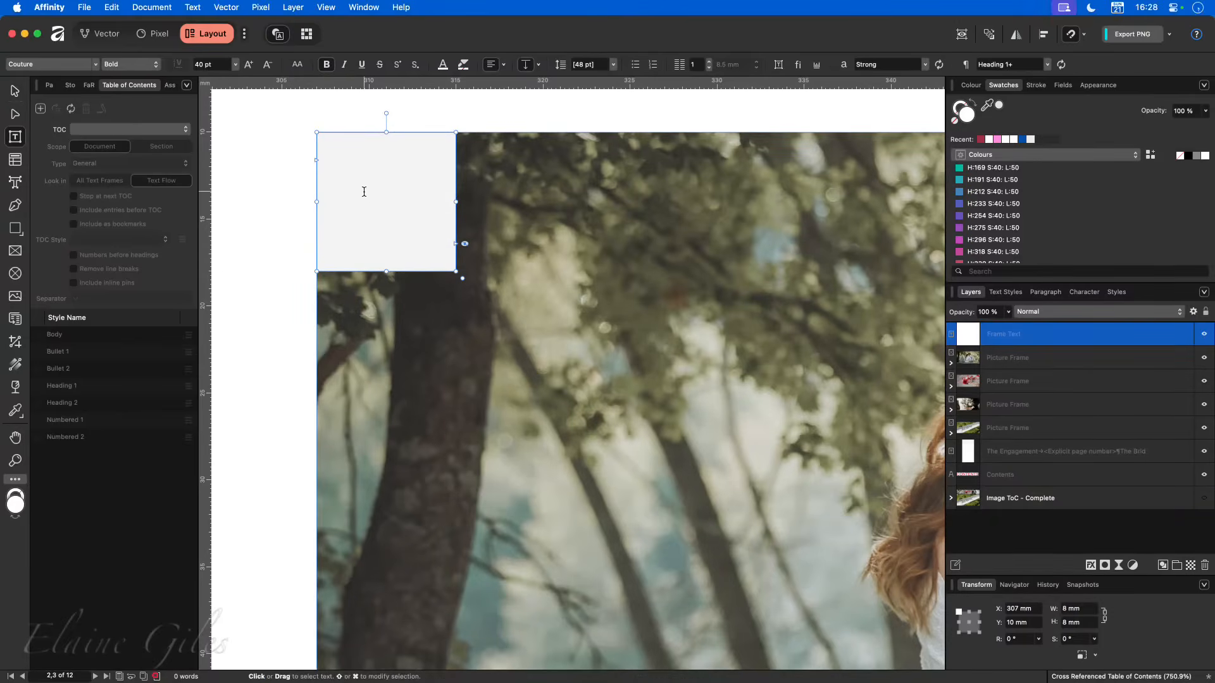
left_click(364, 192)
type("X")
left_click(364, 192)
left_click(456, 243)
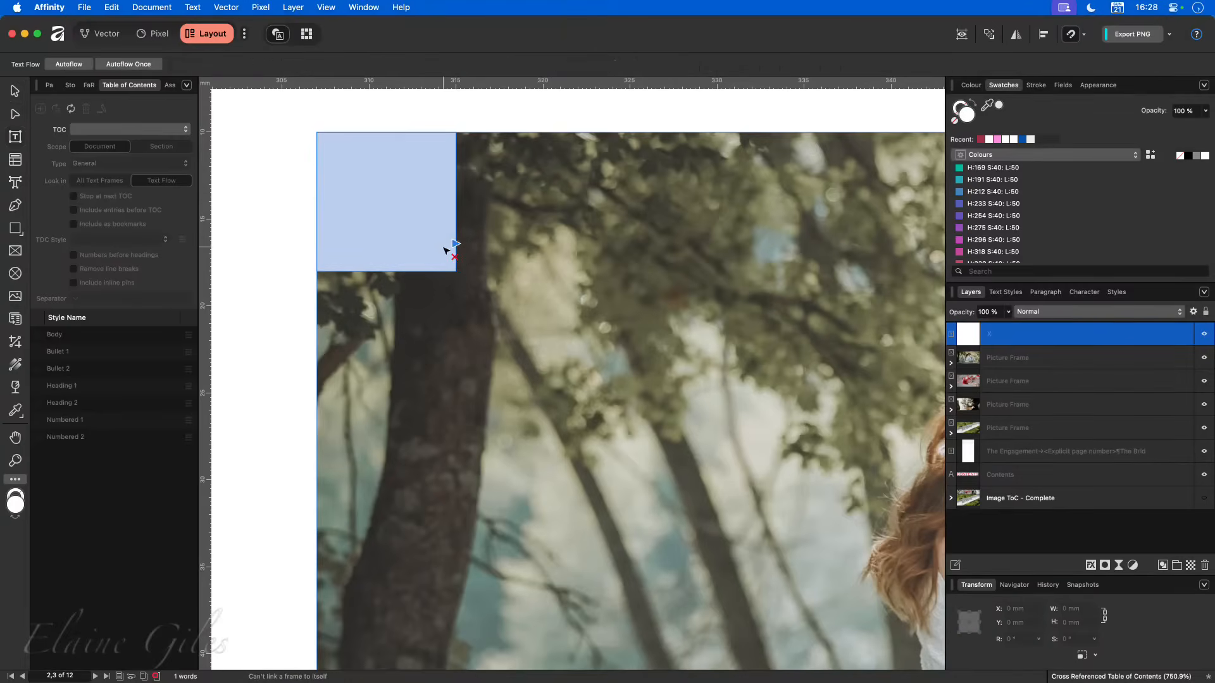
key("Escape")
left_click(466, 244)
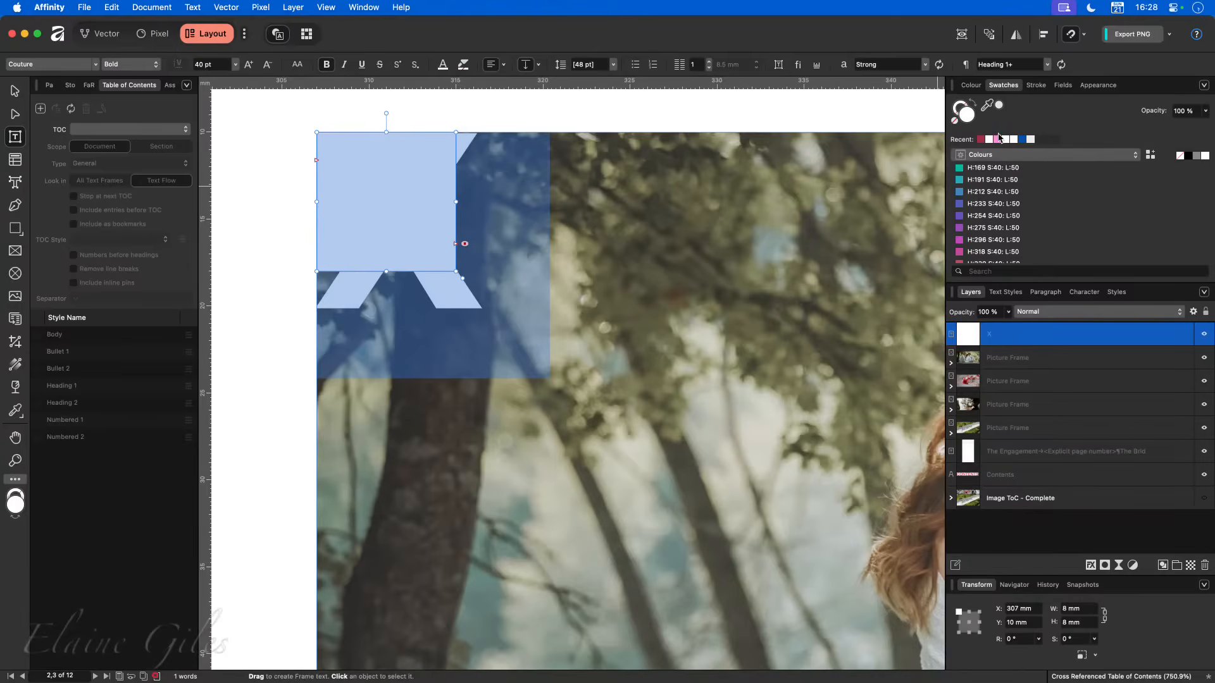
- Colour the placeholder X with the recent pink swatch and set its font to Trajan Pro
left_click(998, 139)
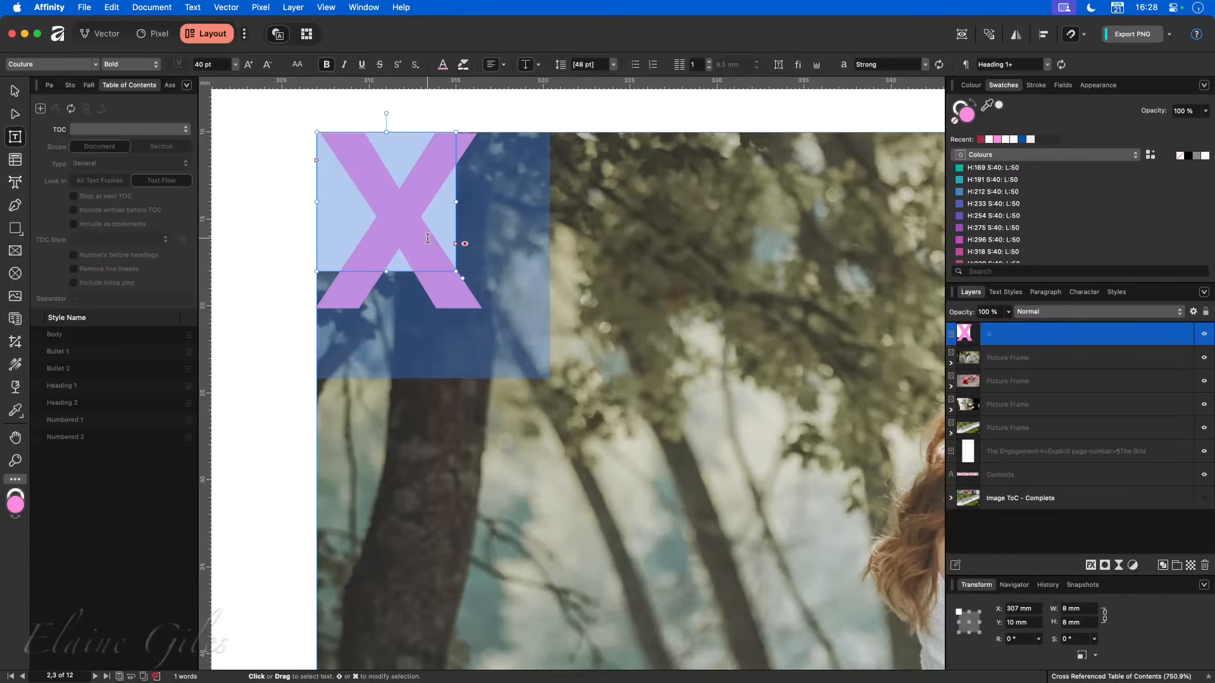
left_click(96, 65)
left_click(39, 83)
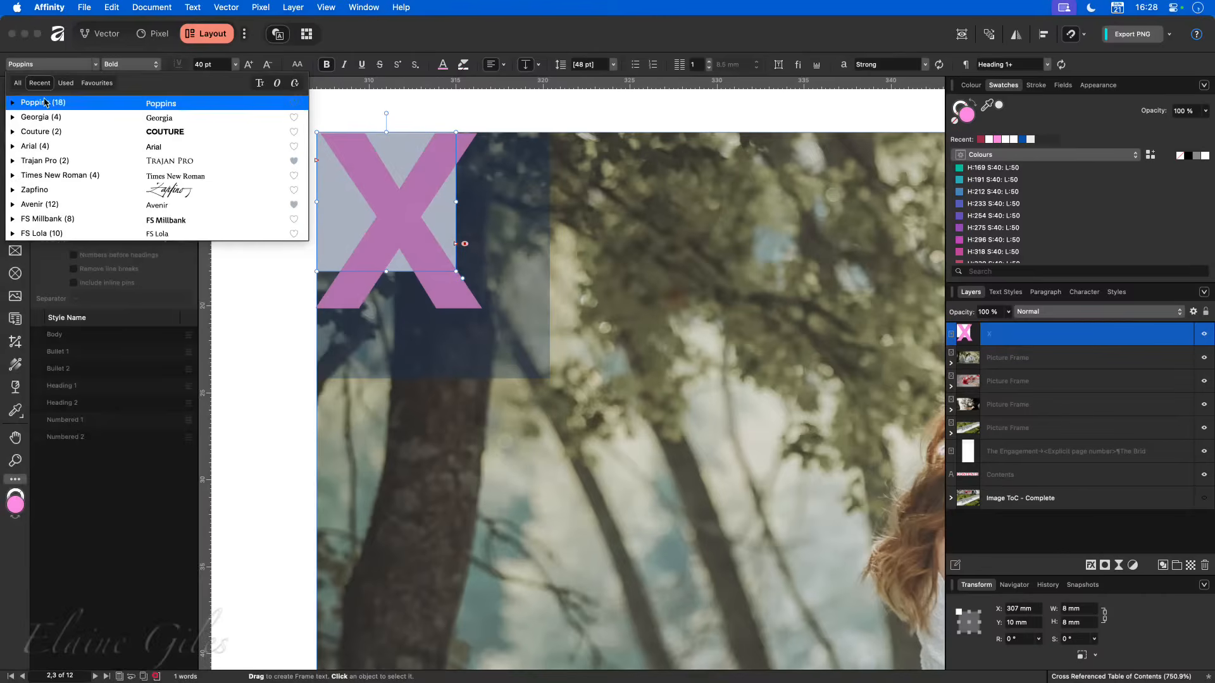
left_click(49, 162)
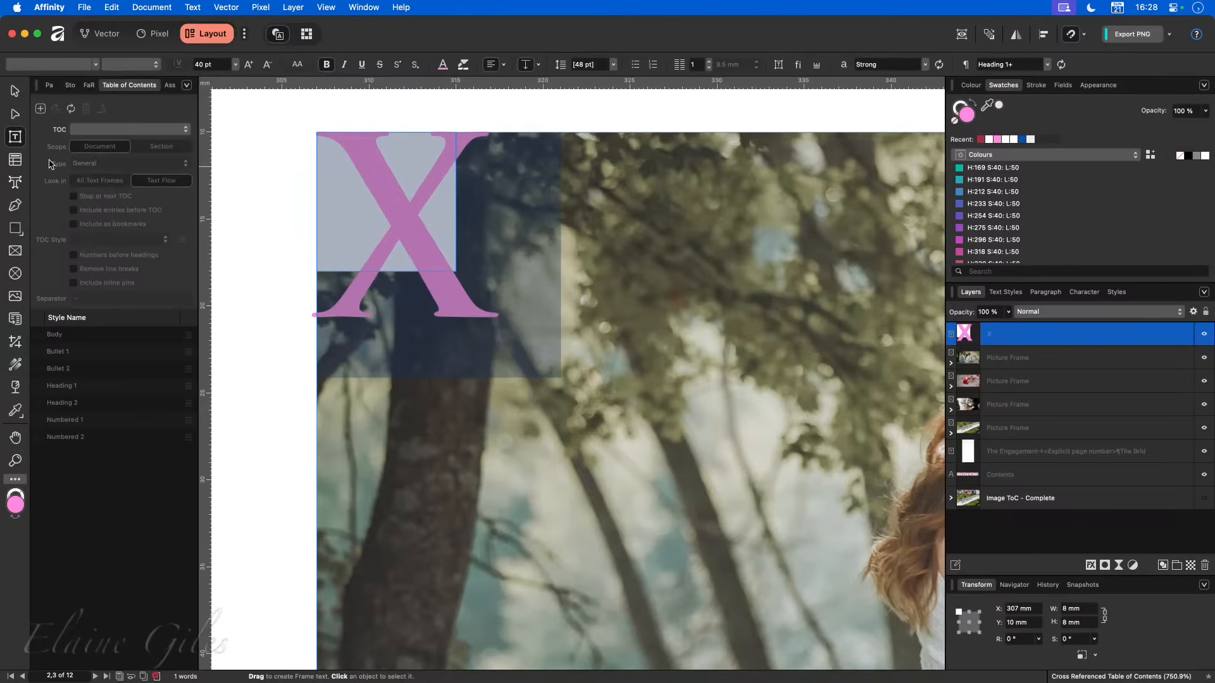
- Reduce the font size of the X to 30 pt and then to 20 pt
left_click(210, 66)
type("30")
key("Return")
left_click(209, 66)
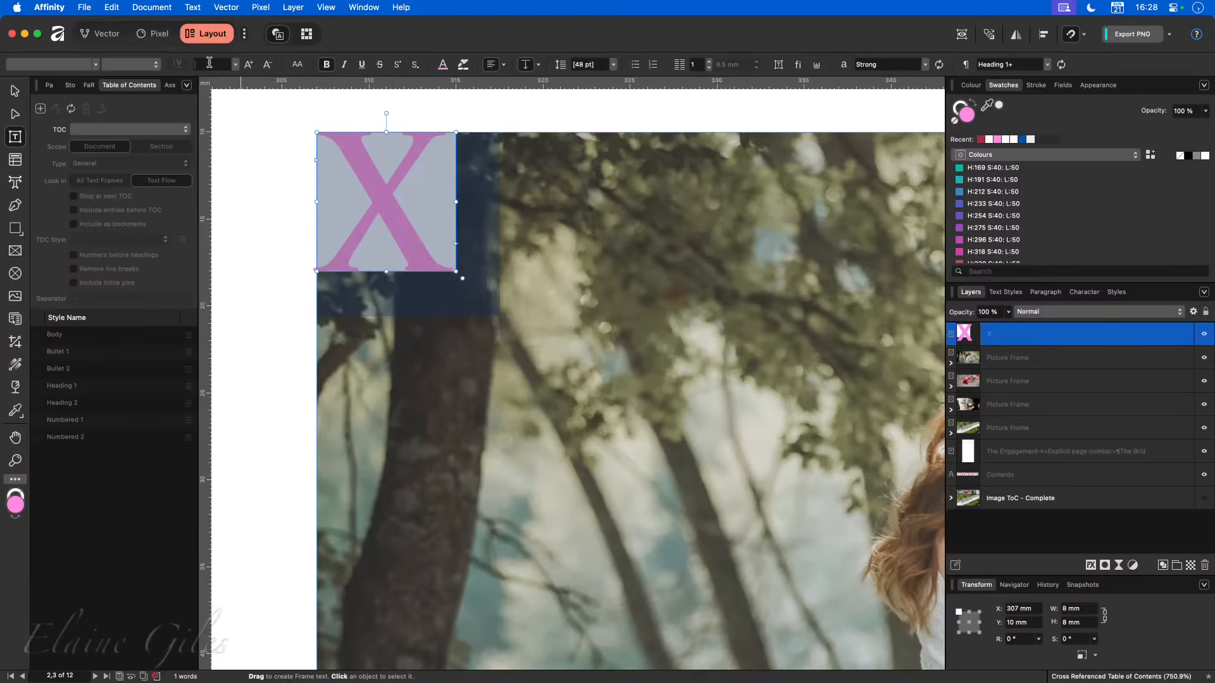
type("20")
key("Return")
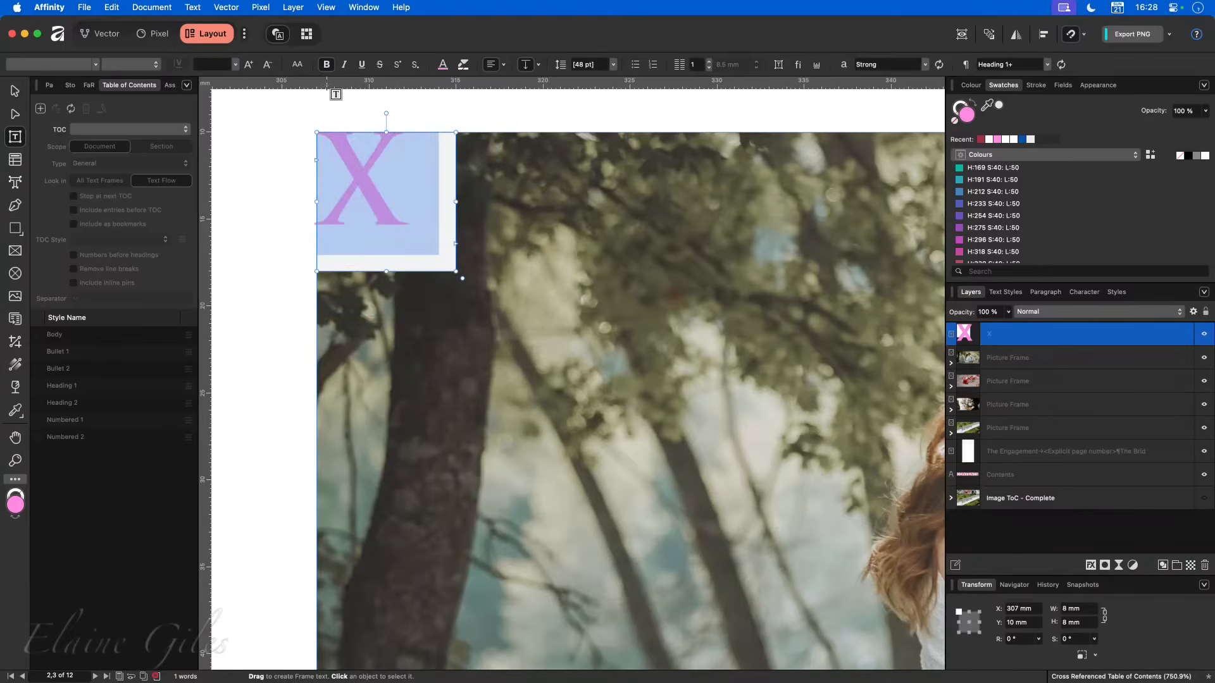
- Remove the bold formatting from the placeholder X
left_click(327, 64)
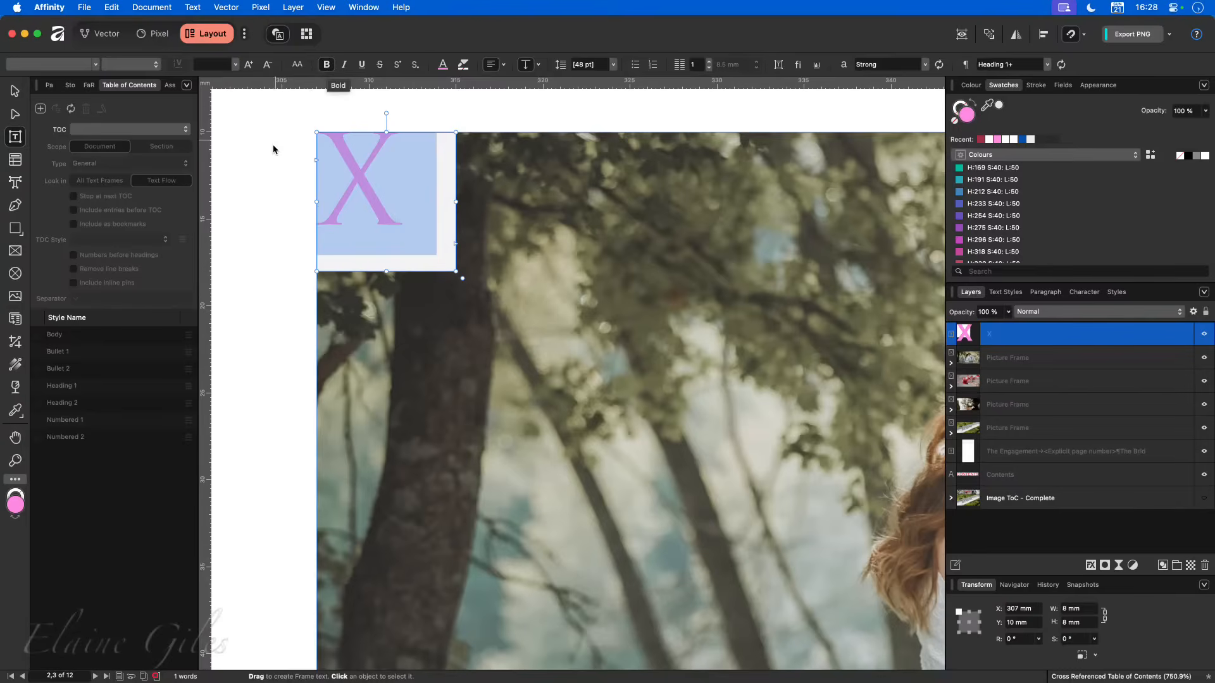
left_click(397, 189)
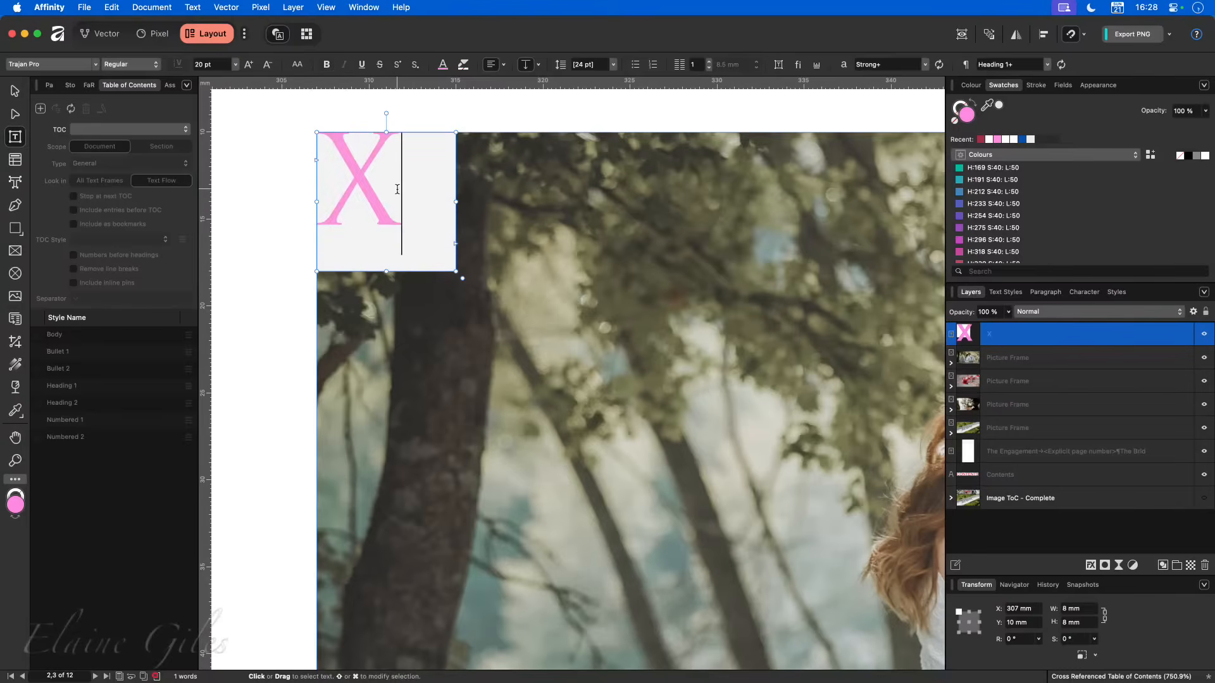
double_click(398, 189)
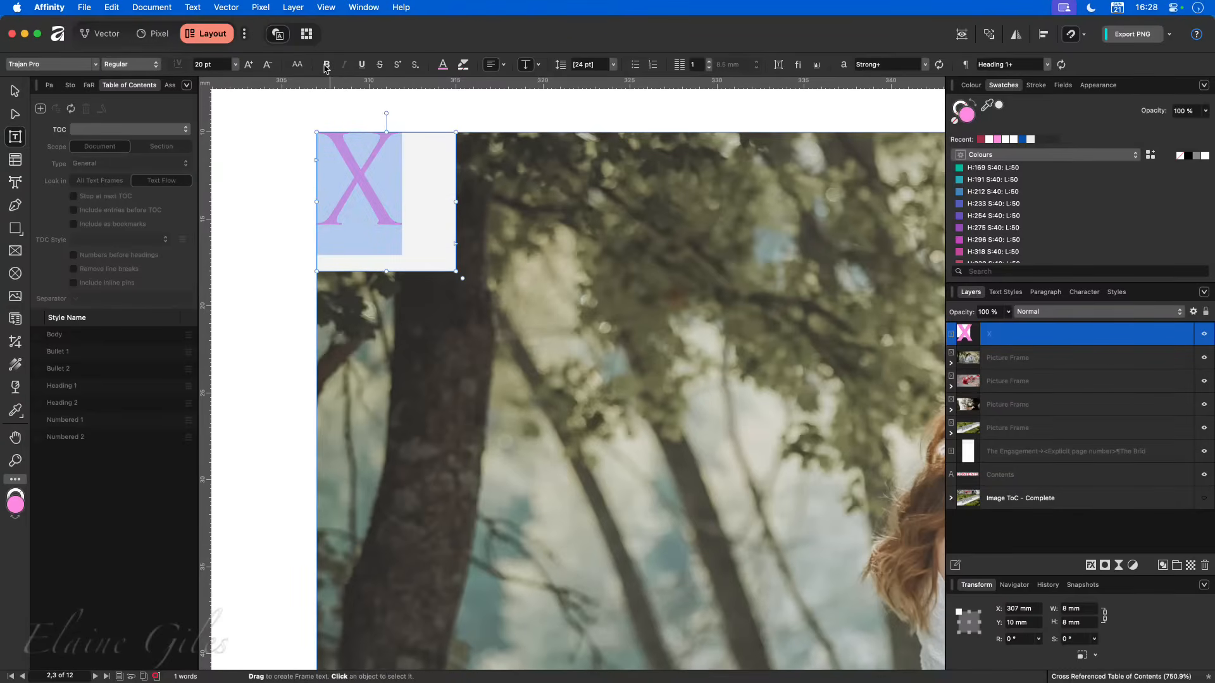
left_click(408, 195)
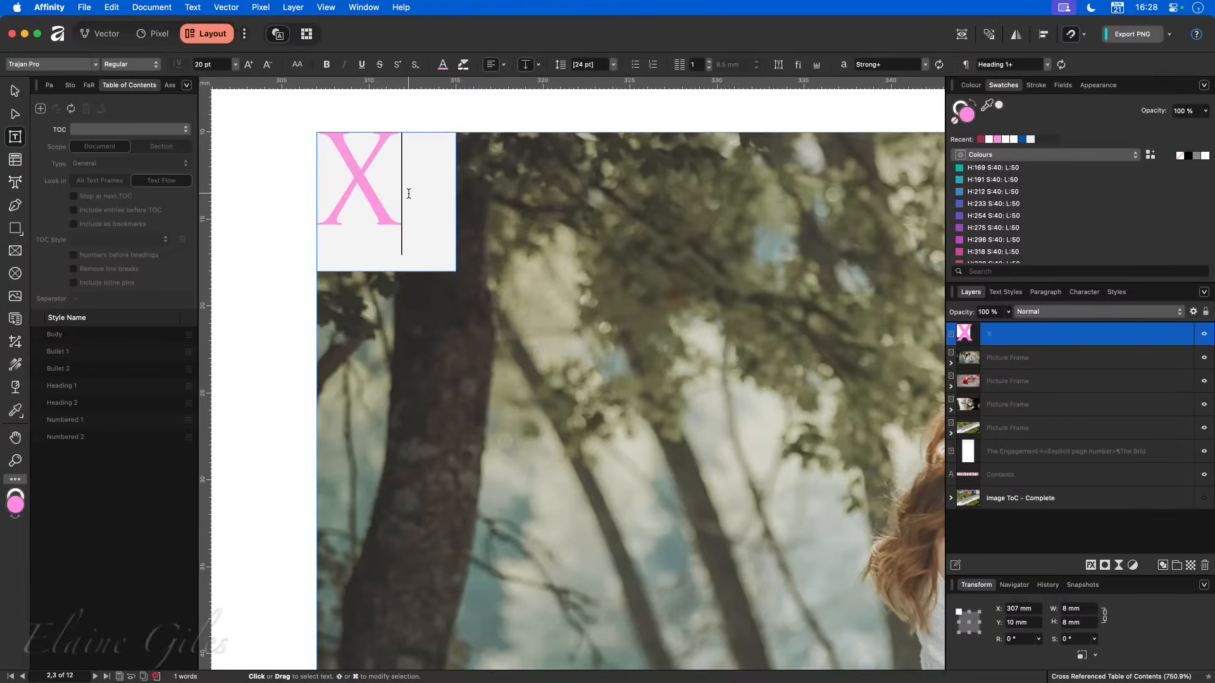
- Centre the X horizontally and vertically within its text frame and leave text editing
double_click(345, 194)
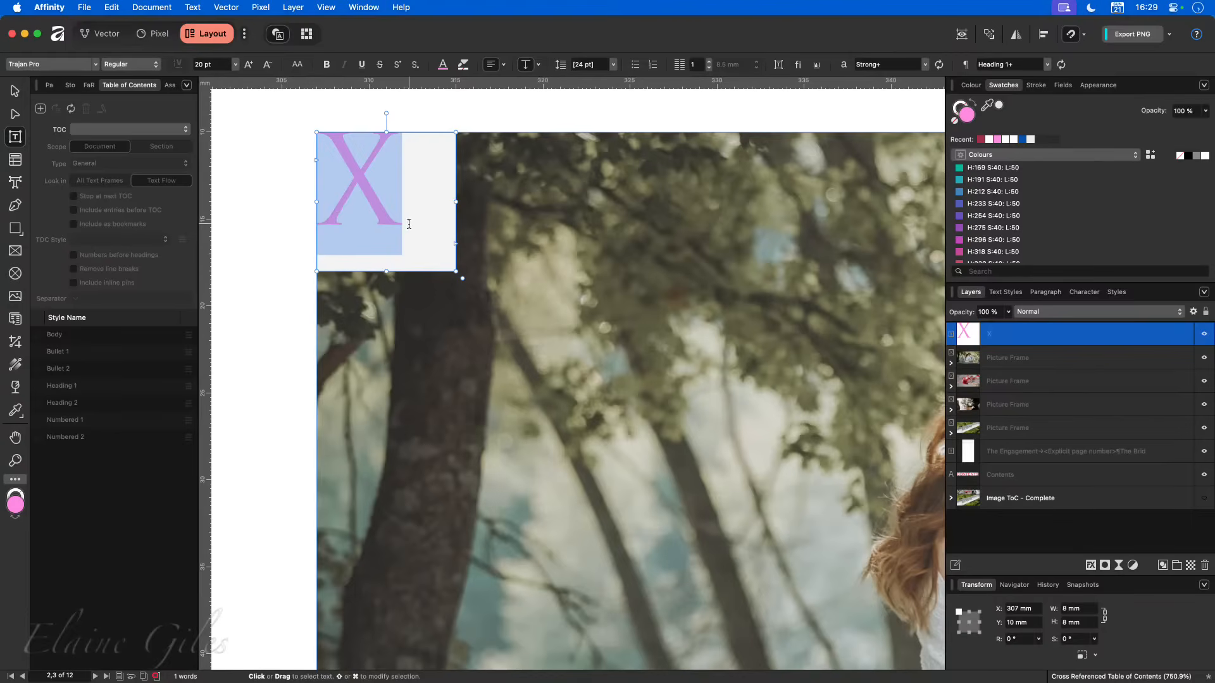
left_click(491, 66)
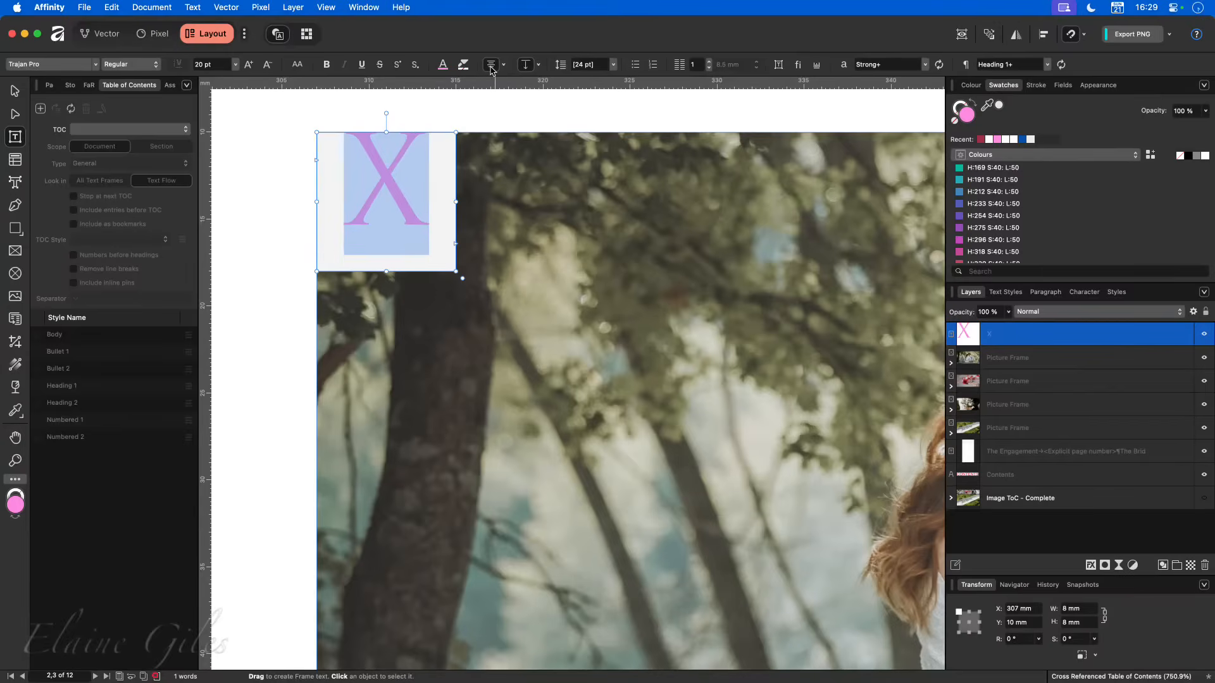
left_click(526, 66)
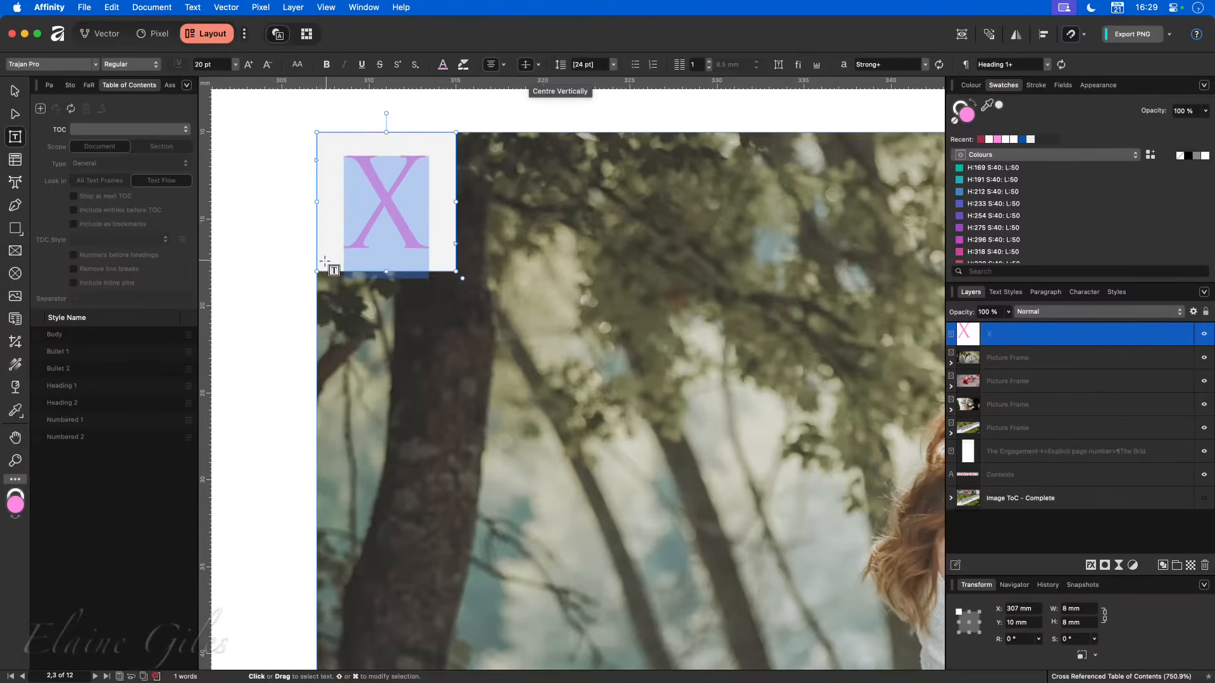
left_click(15, 92)
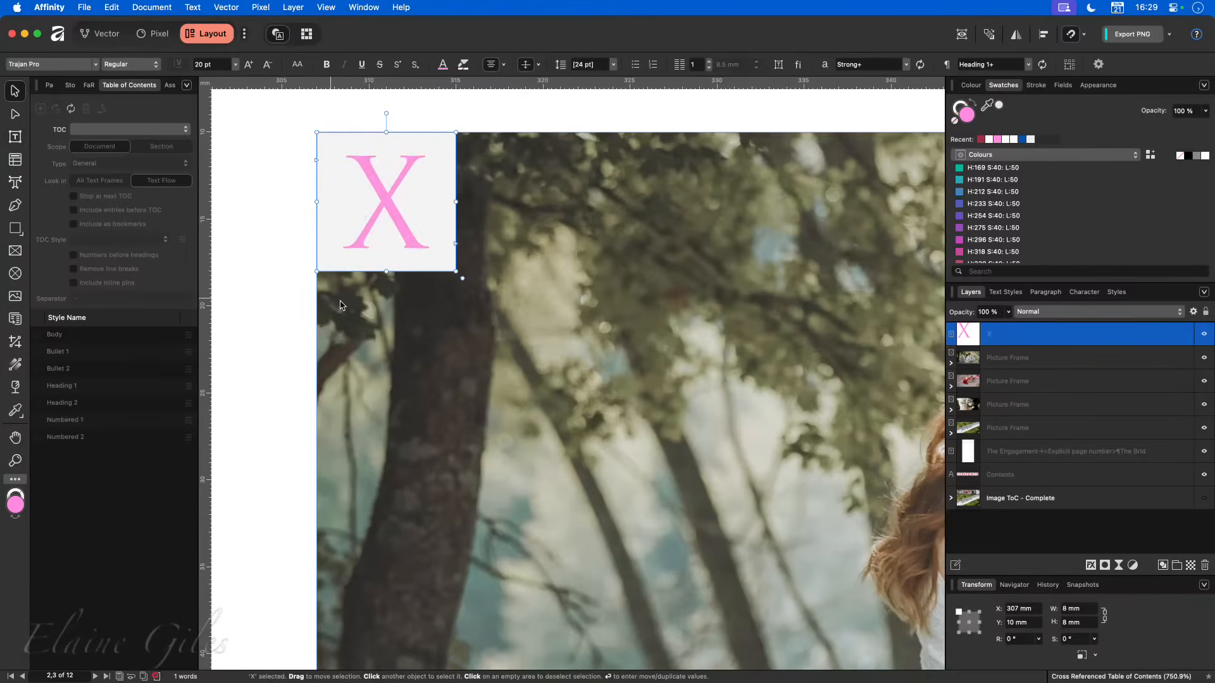
- Duplicate the X frame into the lower-right corner of the bouquet photo, at X 576 mm and Y 49.1 mm
scroll(340, 306, "down", 10)
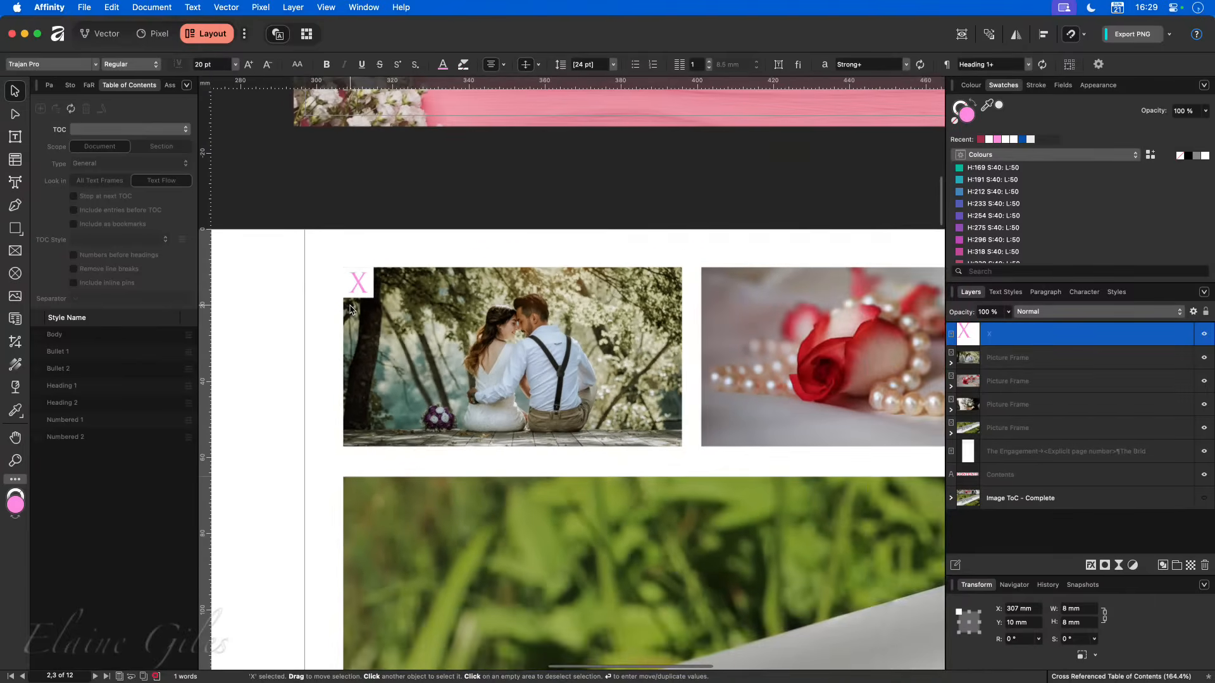
scroll(351, 310, "down", 8)
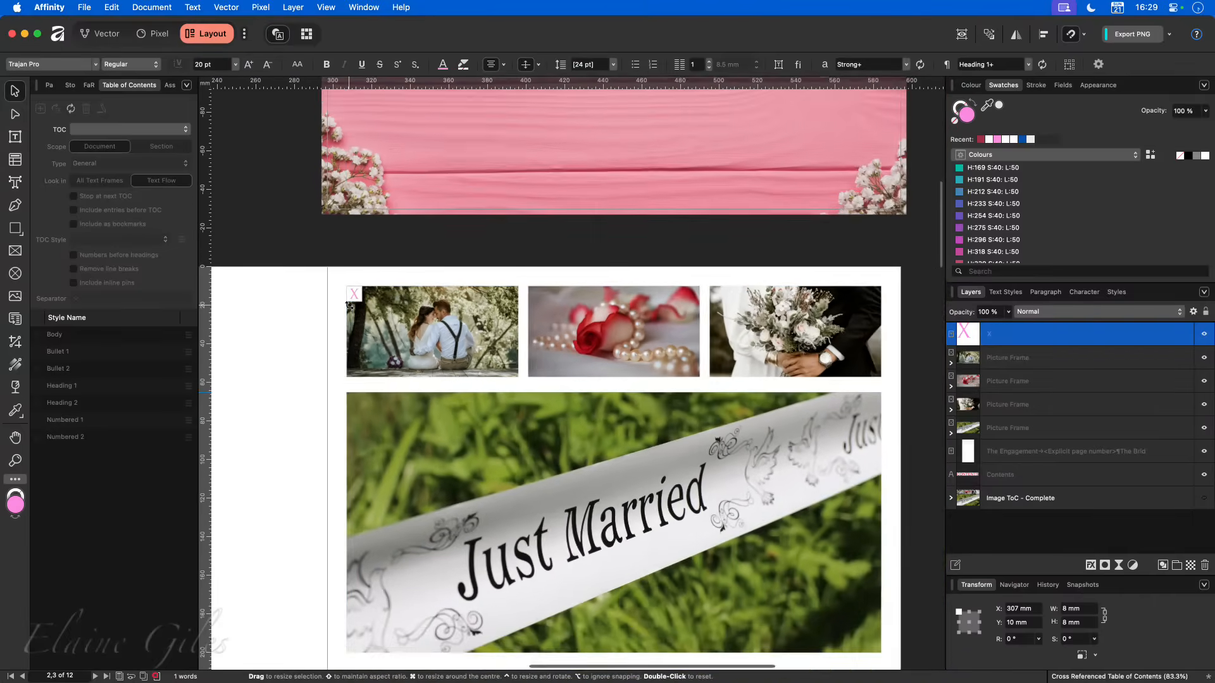
scroll(348, 306, "down", 2)
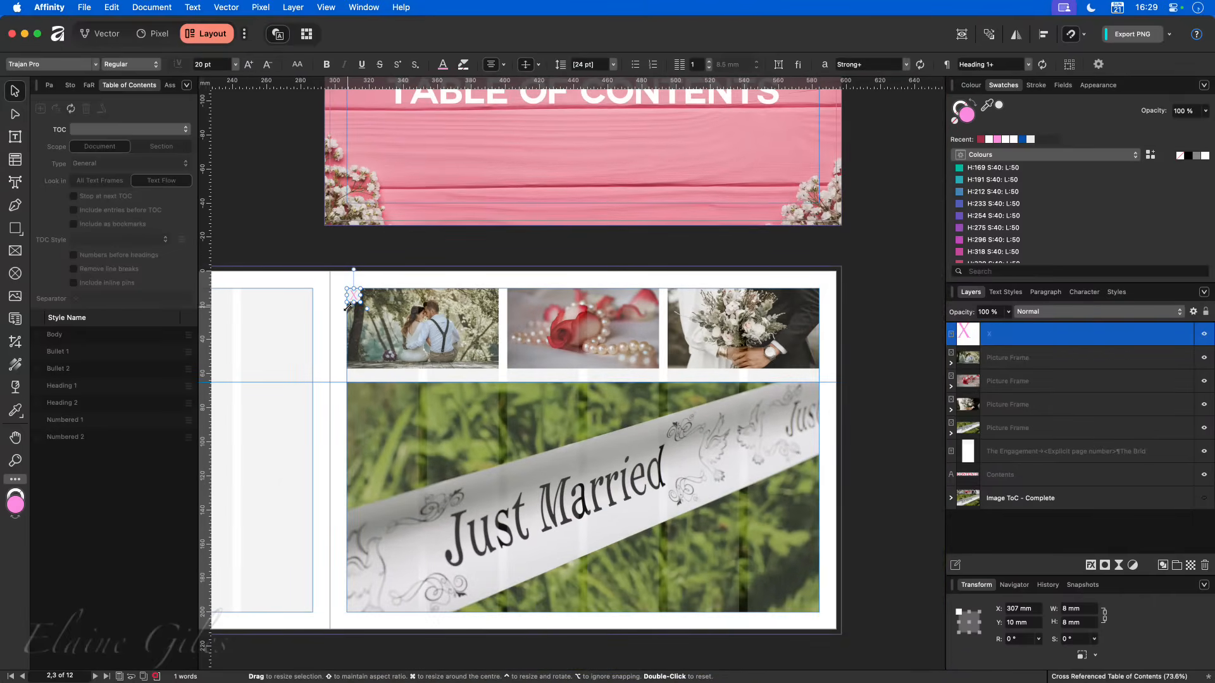
mouse_move(355, 296)
left_mouse_down()
mouse_move(435, 340)
mouse_move(813, 362)
left_mouse_up()
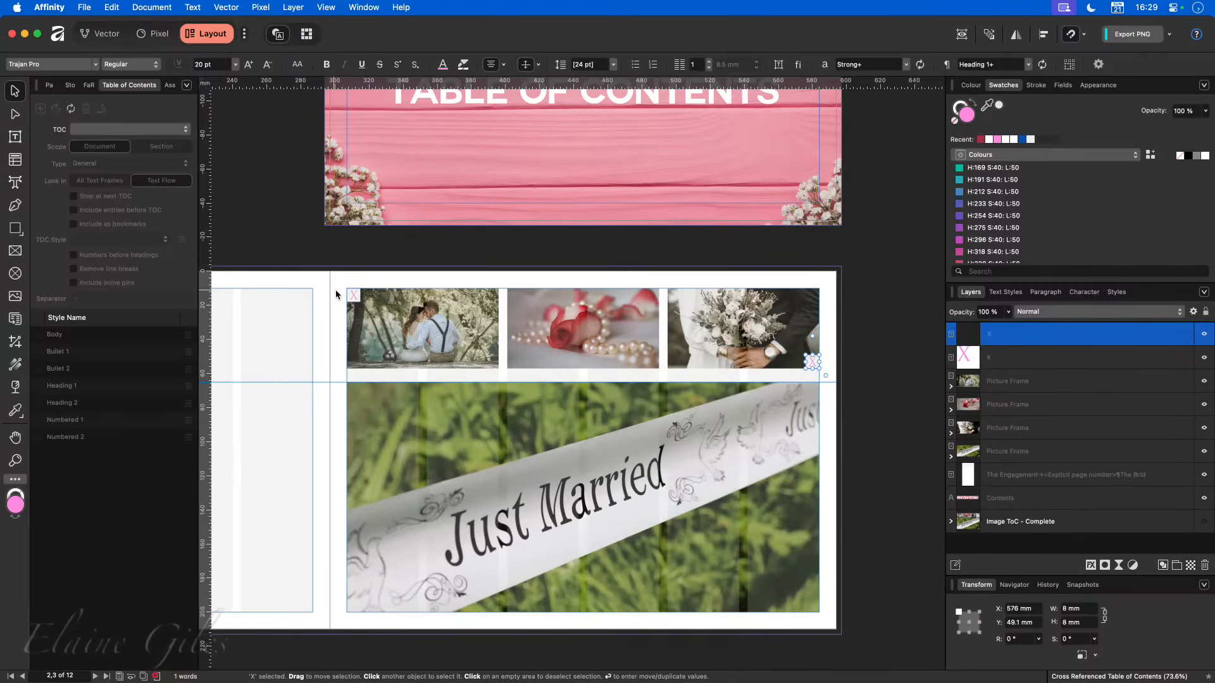
- Duplicate the X frame from the couple photo to the top-left corner of the rose photo, at X 401 mm and Y 10 mm
left_click_drag(347, 289, 506, 304)
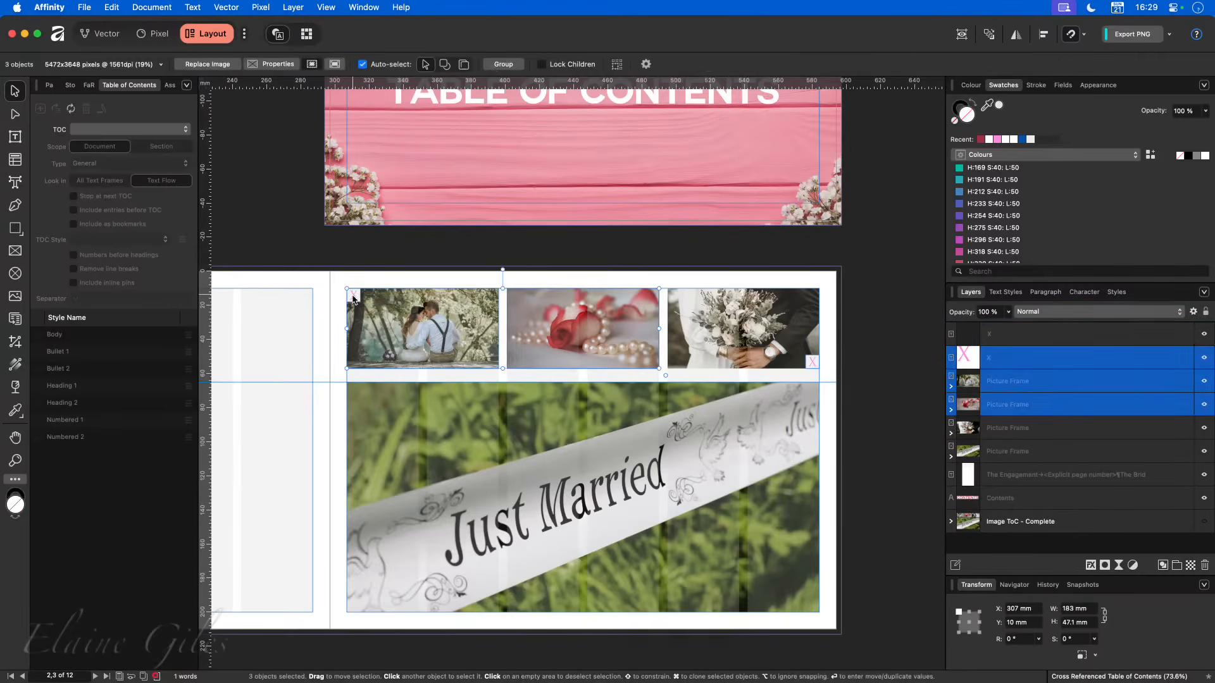
left_click(354, 295)
mouse_move(354, 295)
left_mouse_down()
mouse_move(535, 299)
mouse_move(516, 296)
left_mouse_up()
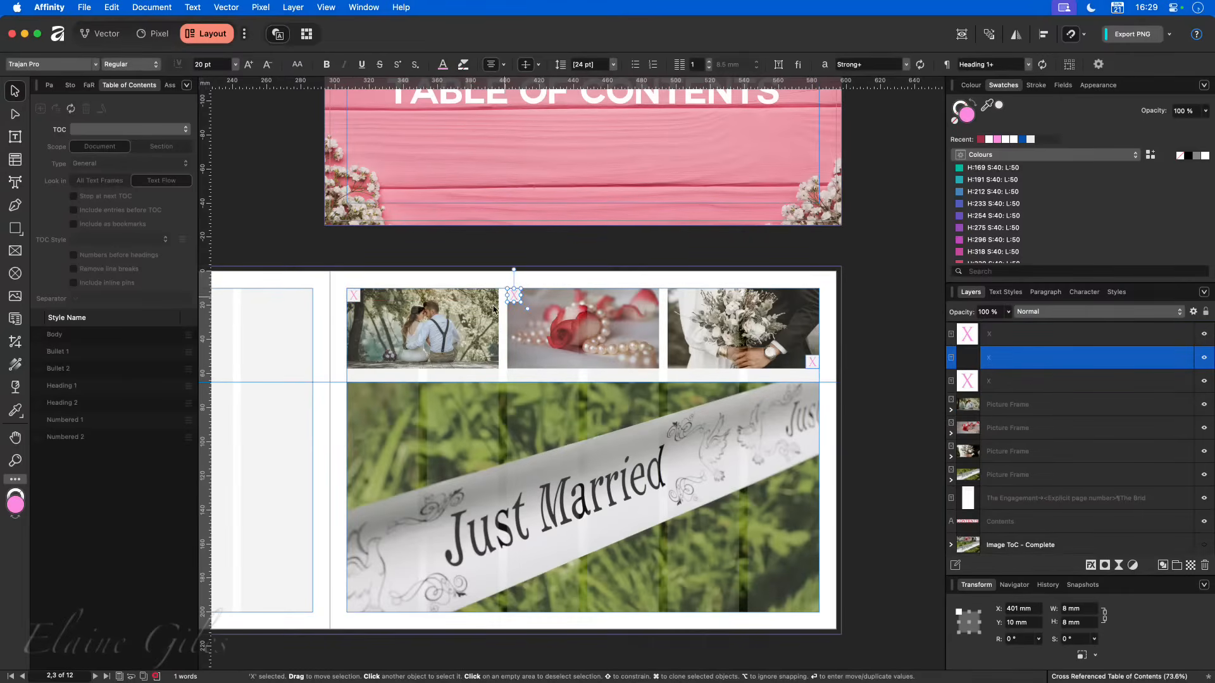
- Duplicate the X frame to the top-left corner of the large Just Married photo, at X 307 mm and Y 65 mm, and deselect it
left_click(355, 296)
mouse_move(355, 297)
left_mouse_down()
mouse_move(366, 356)
mouse_move(361, 398)
mouse_move(355, 390)
left_mouse_up()
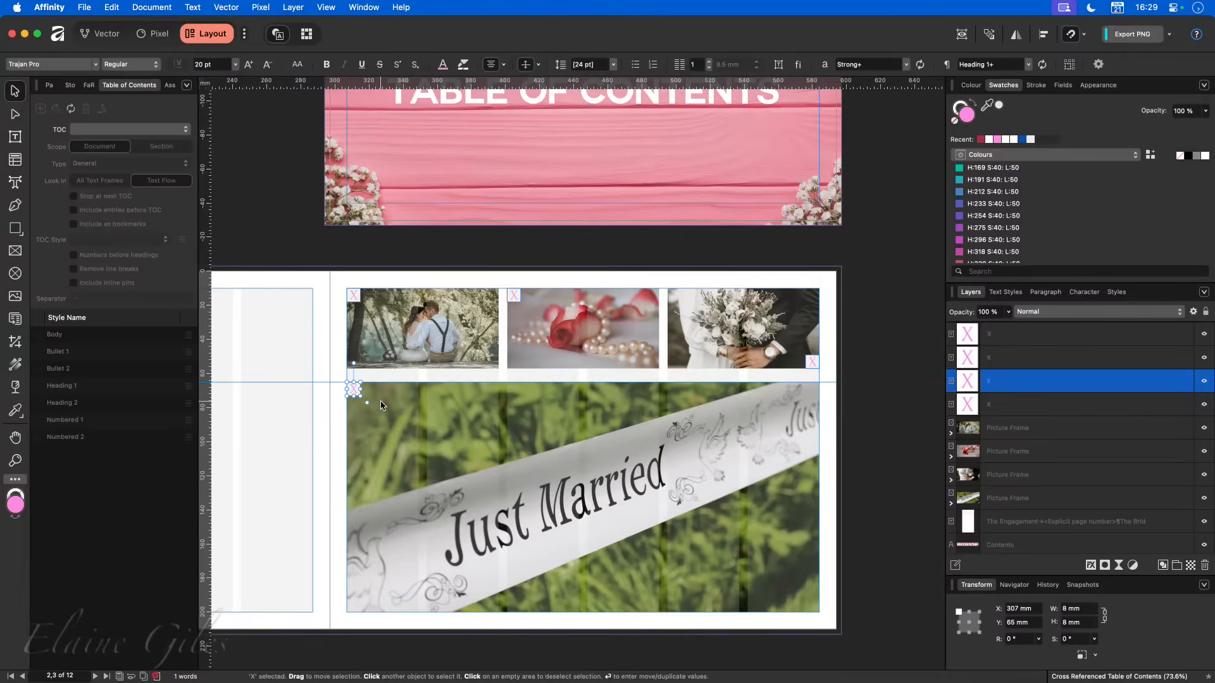
left_click(315, 355)
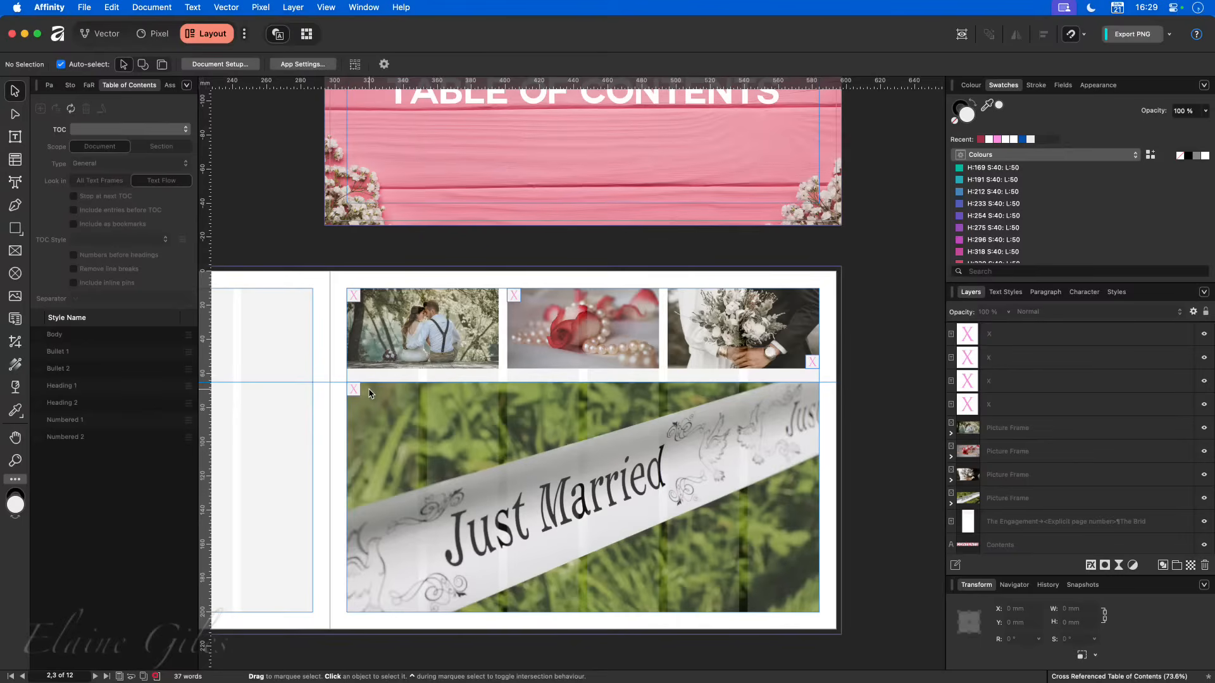
scroll(342, 320, "up", 6)
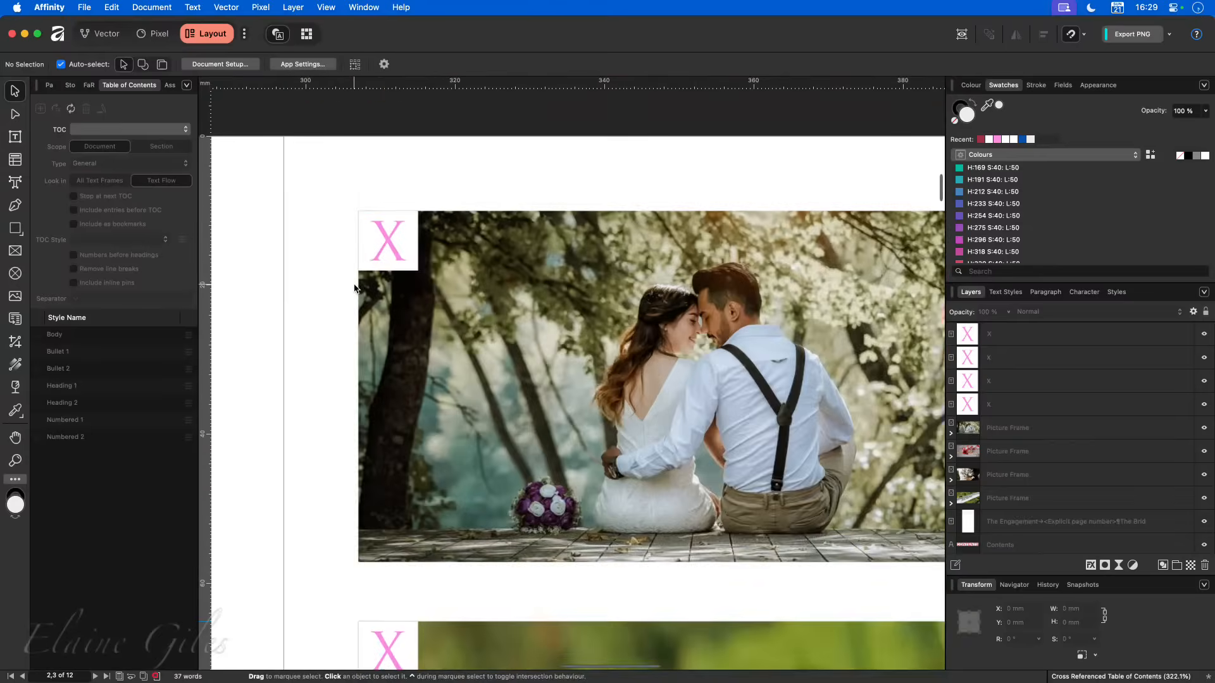
- Delete the X from the small text frame on the couple photo, keeping the empty frame ready for text
double_click(382, 234)
double_click(383, 240)
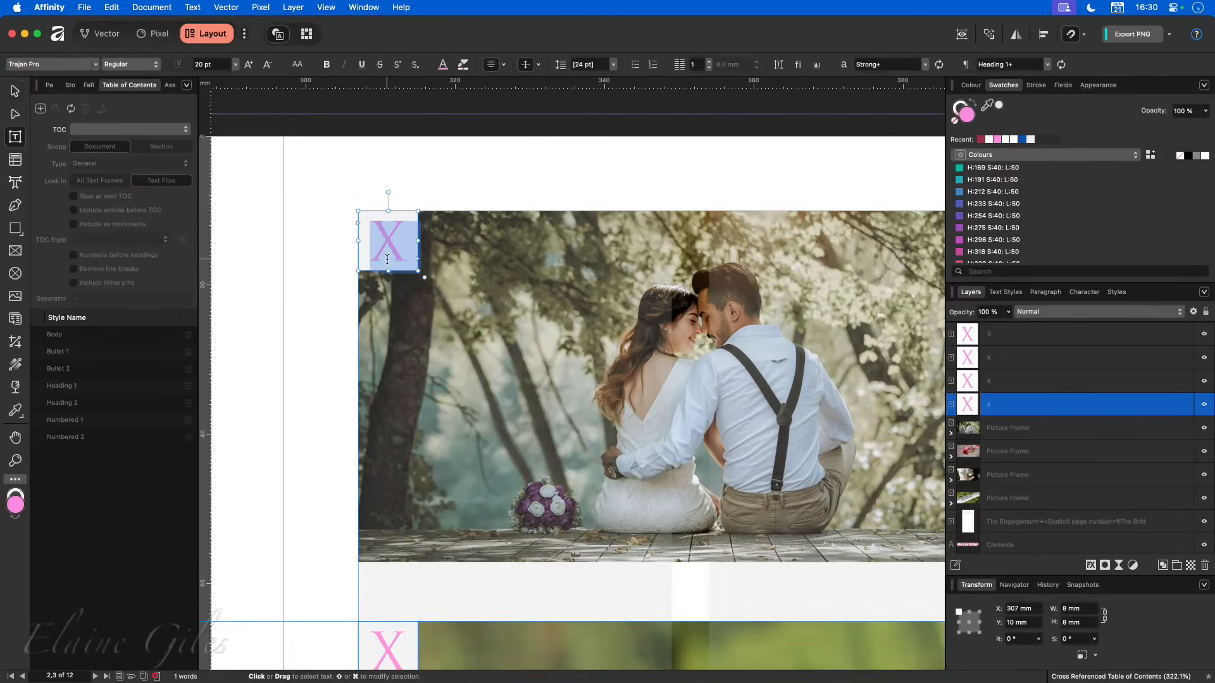
key("BackSpace")
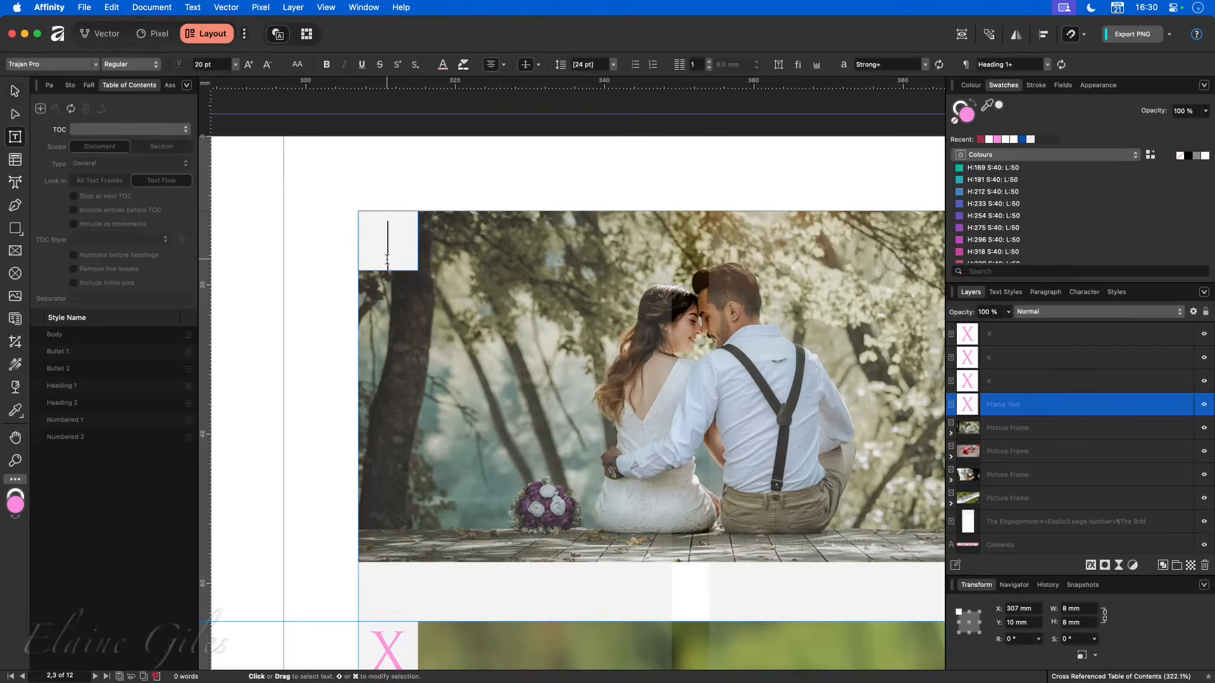
key("Escape")
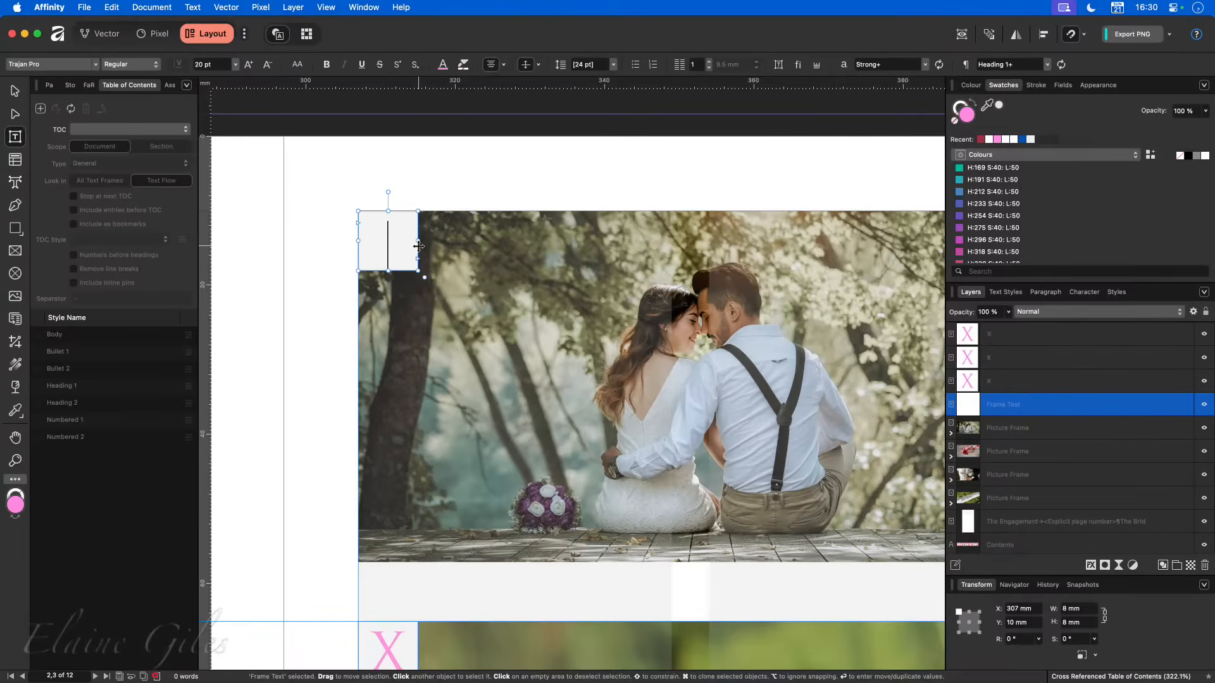
left_click(417, 246)
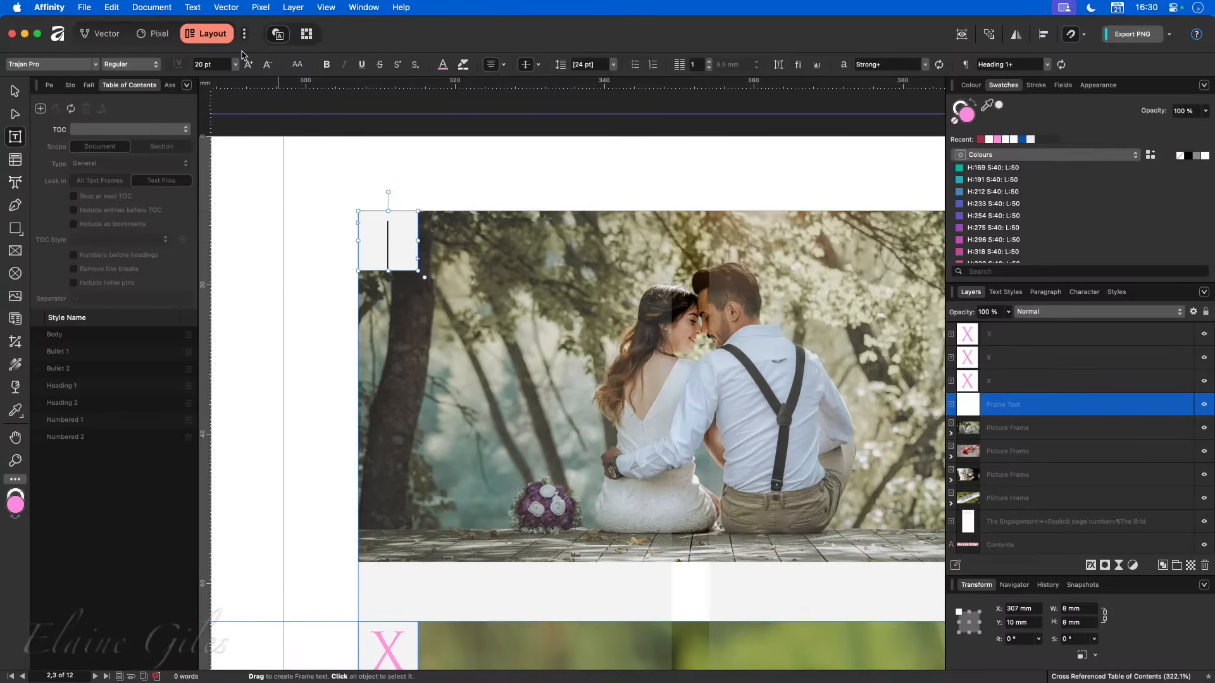
- Start inserting a cross-reference in the empty frame and set it to link to Paragraph
left_click(192, 7)
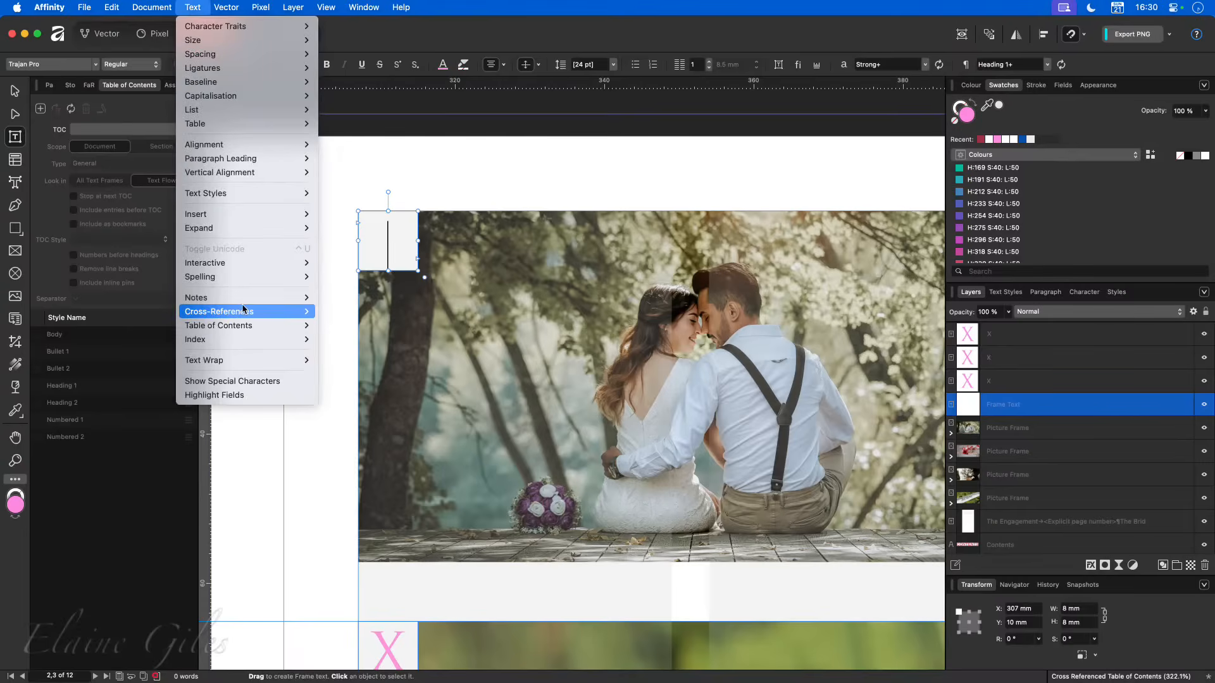
mouse_move(244, 314)
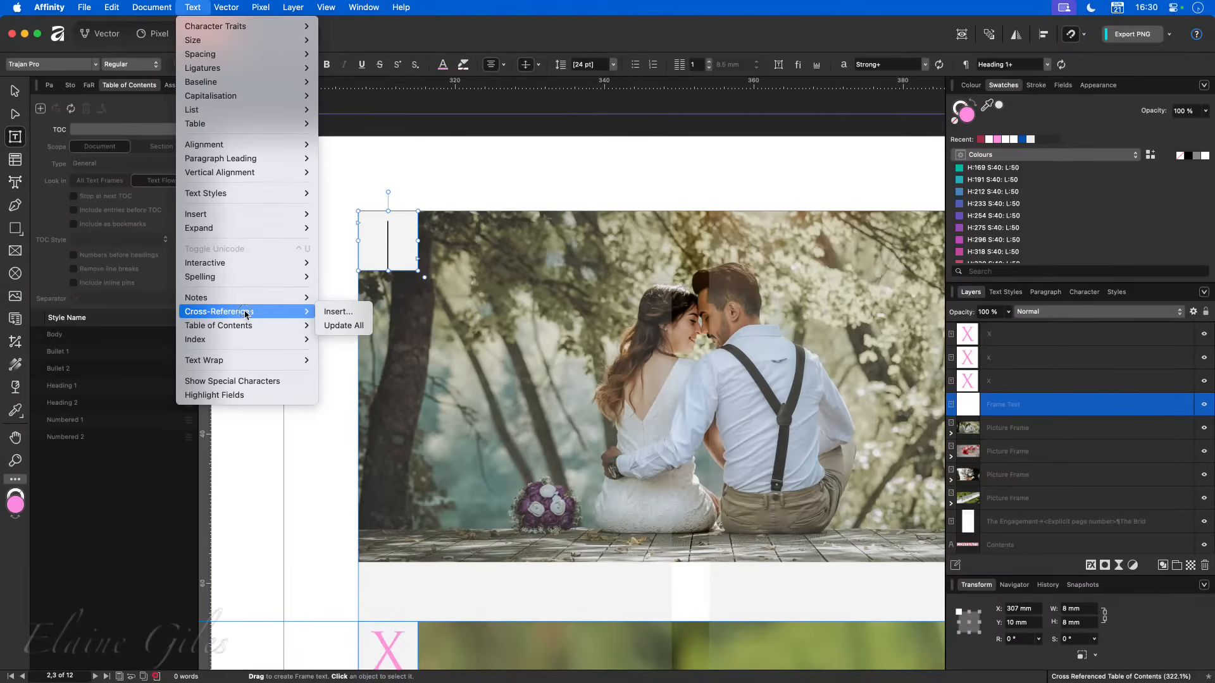
left_click(348, 316)
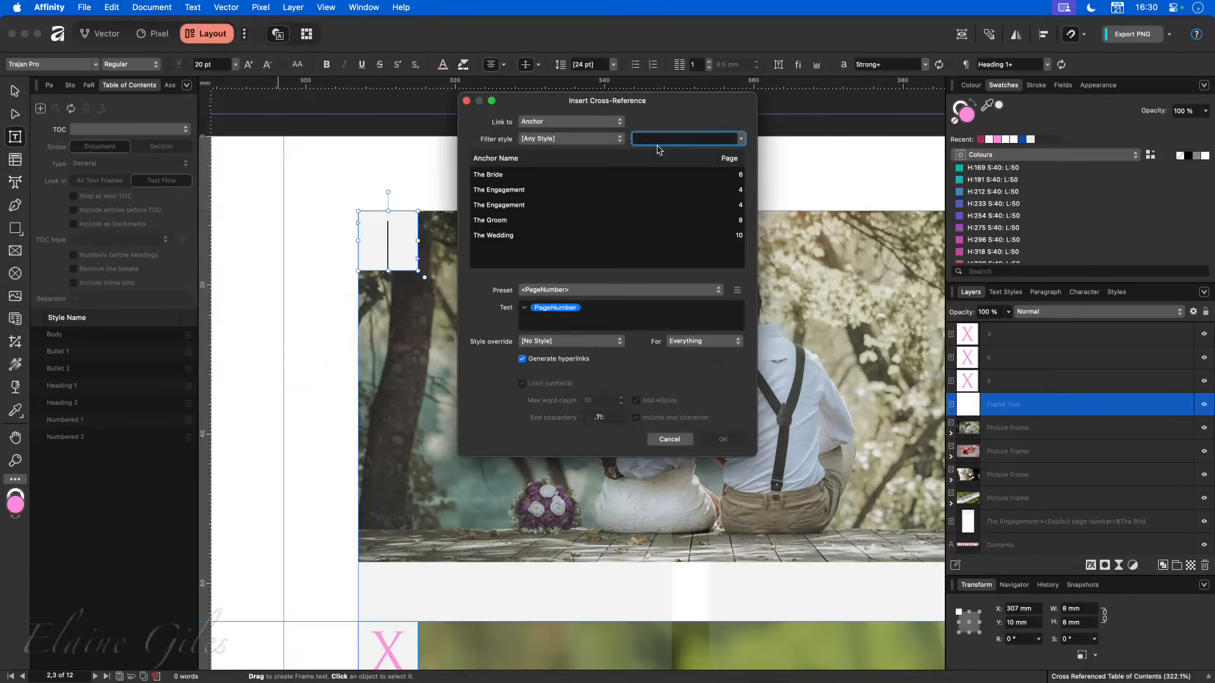
left_click_drag(663, 107, 652, 162)
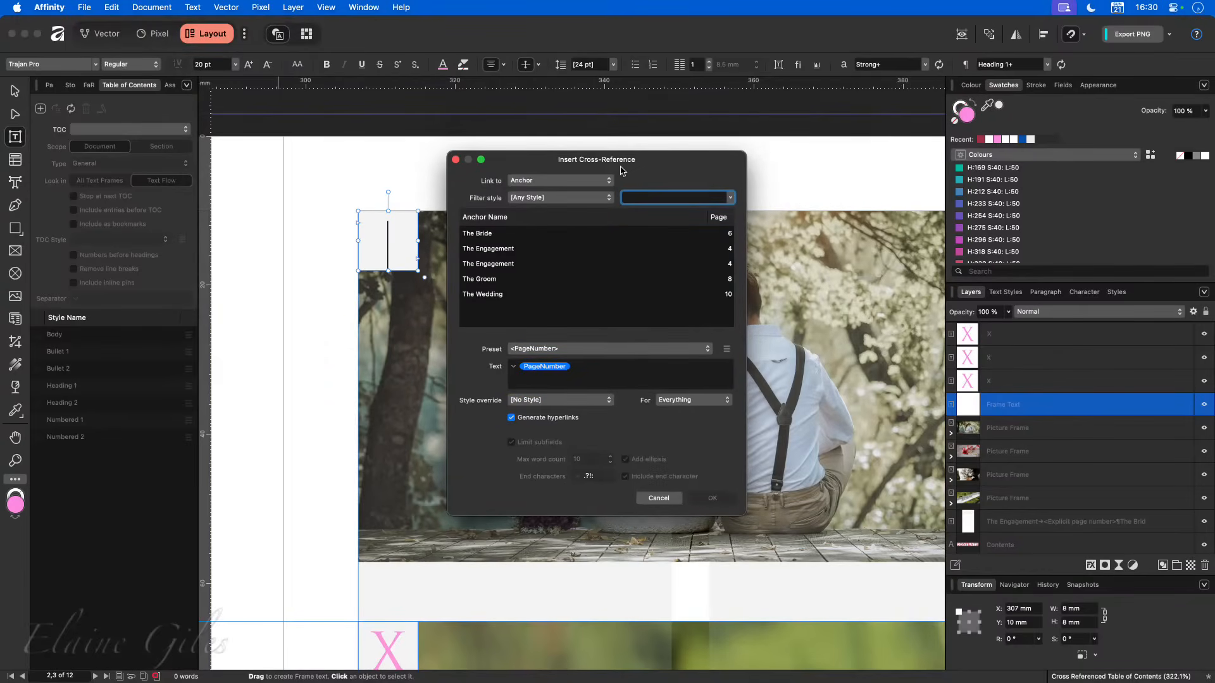
left_click(593, 183)
left_click(579, 193)
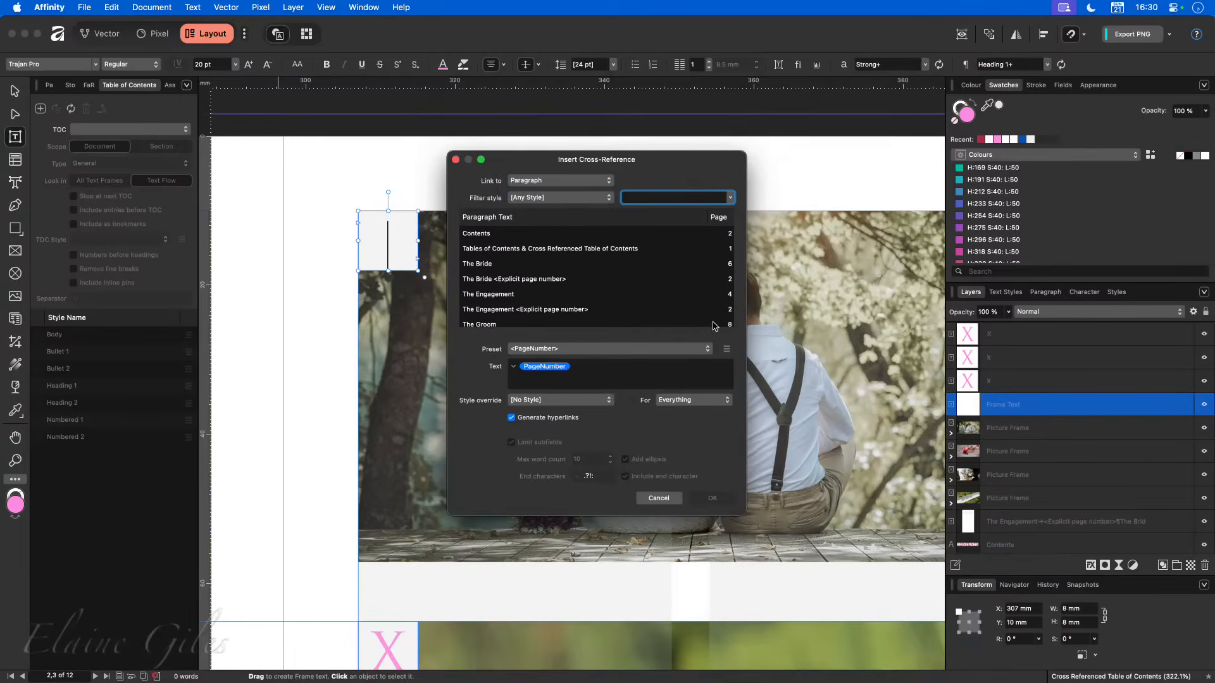
- Delete the <PageNumber> cross-reference preset and close the Insert Cross-Reference dialog without inserting anything
left_click(727, 351)
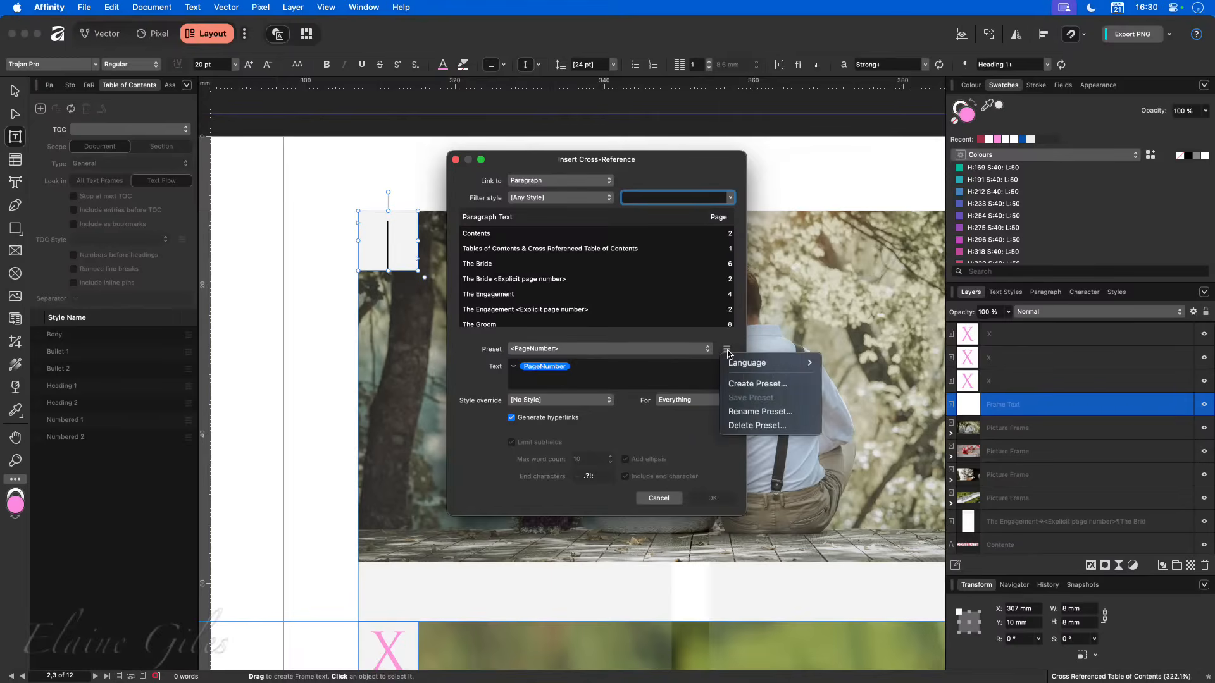
left_click(739, 426)
left_click(611, 323)
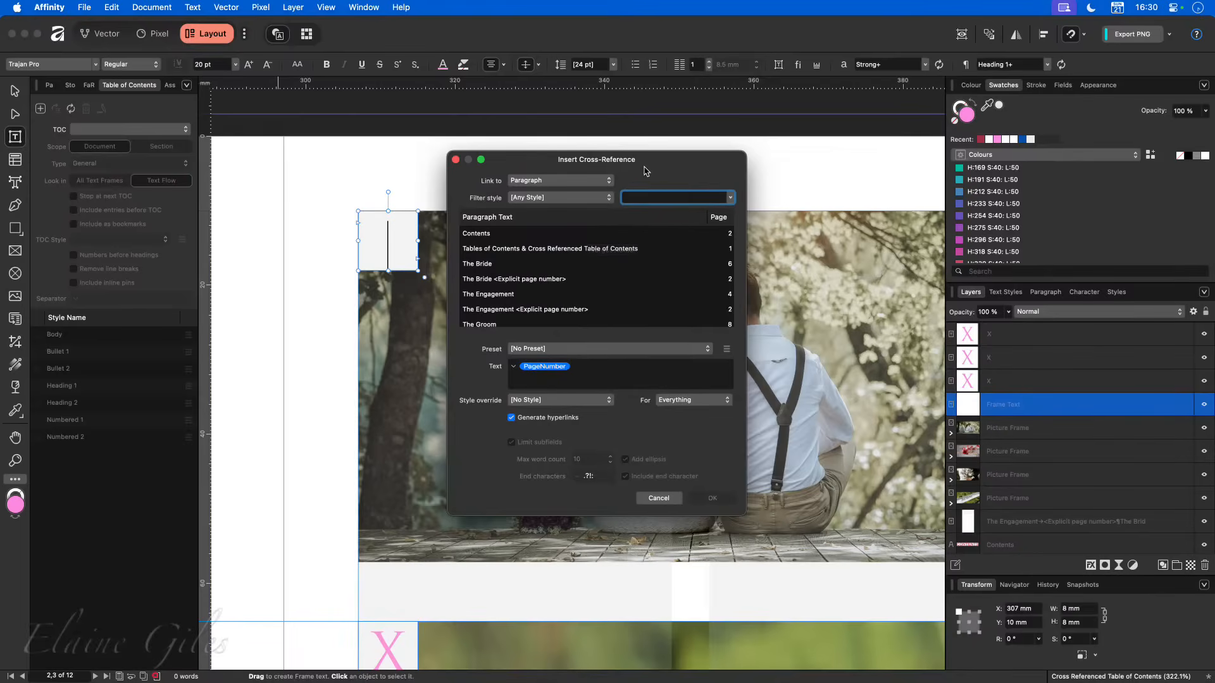
left_click_drag(650, 164, 708, 157)
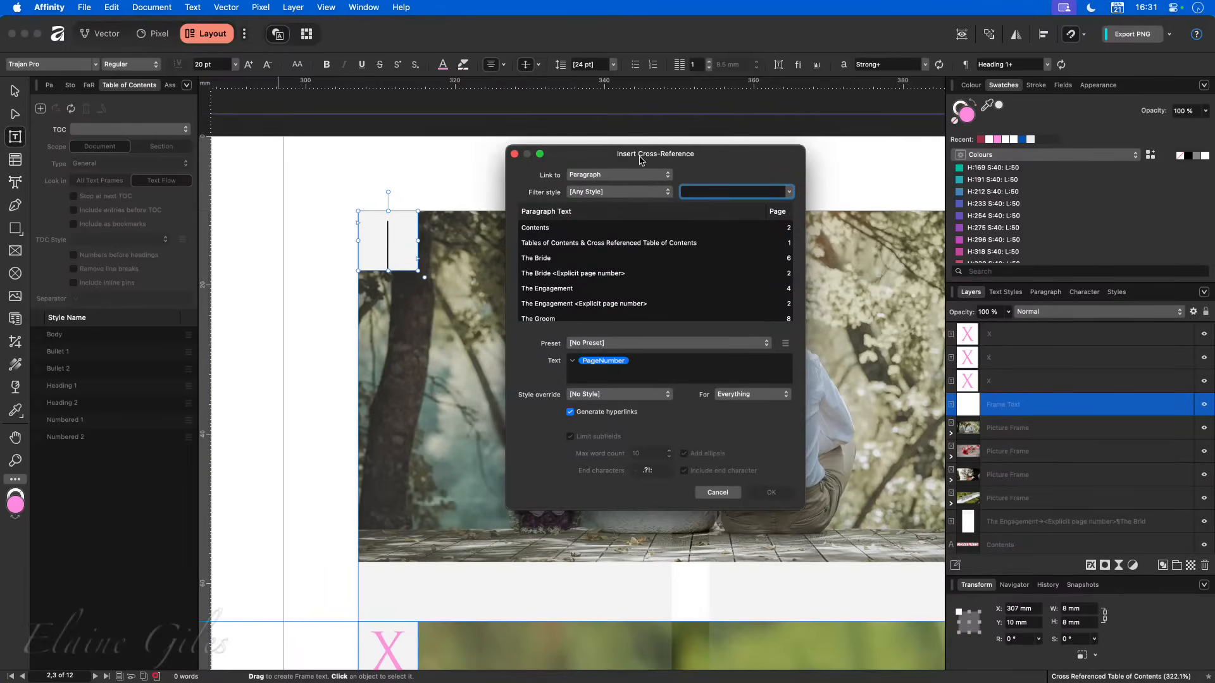
left_click(708, 494)
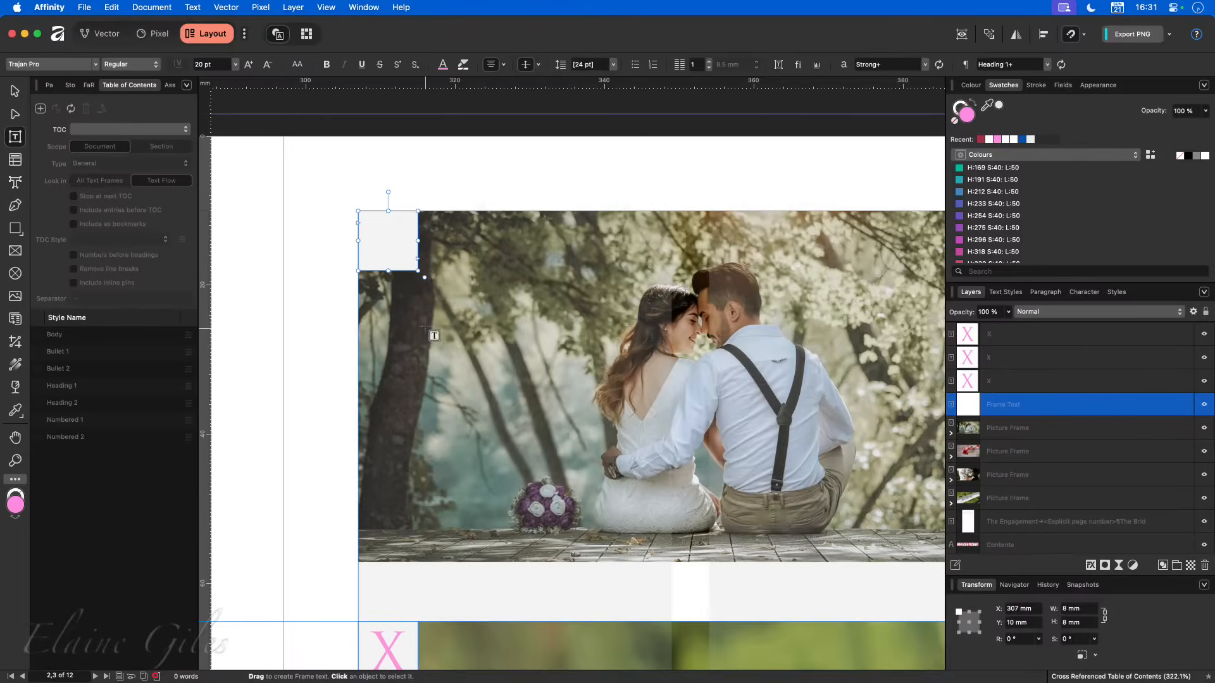
- Find the Cross-References window command by searching for "cross", show the window and place it beside the couple photo
key("alt+space")
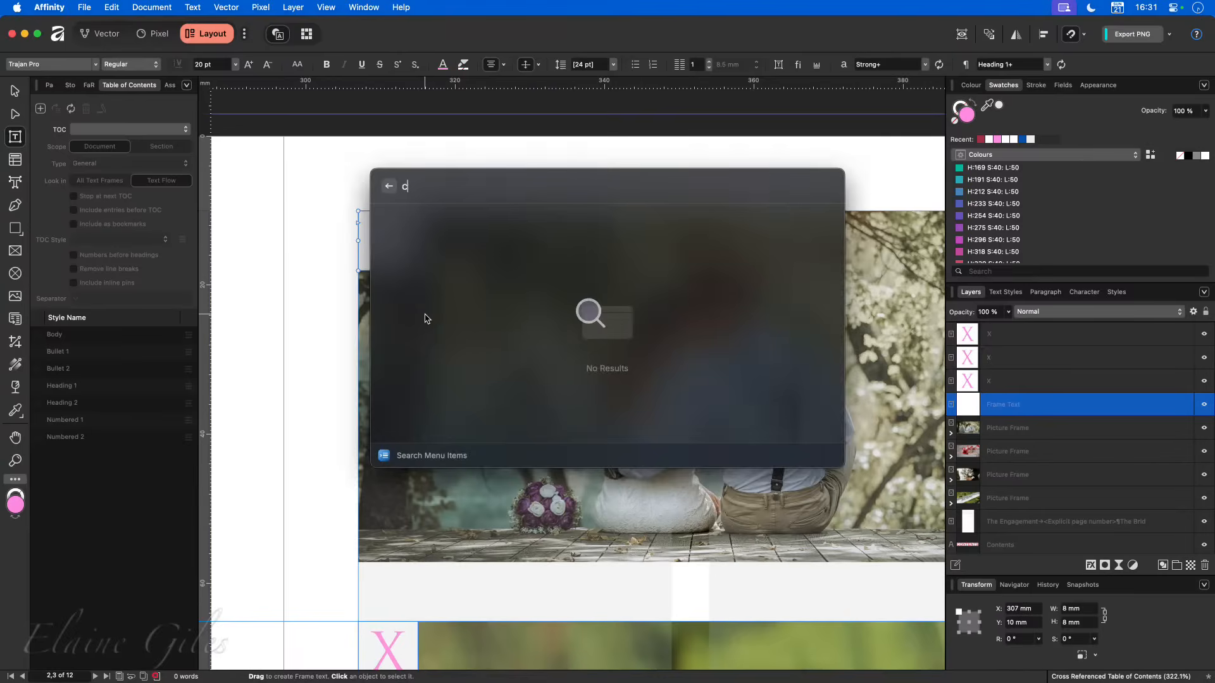
type("cross")
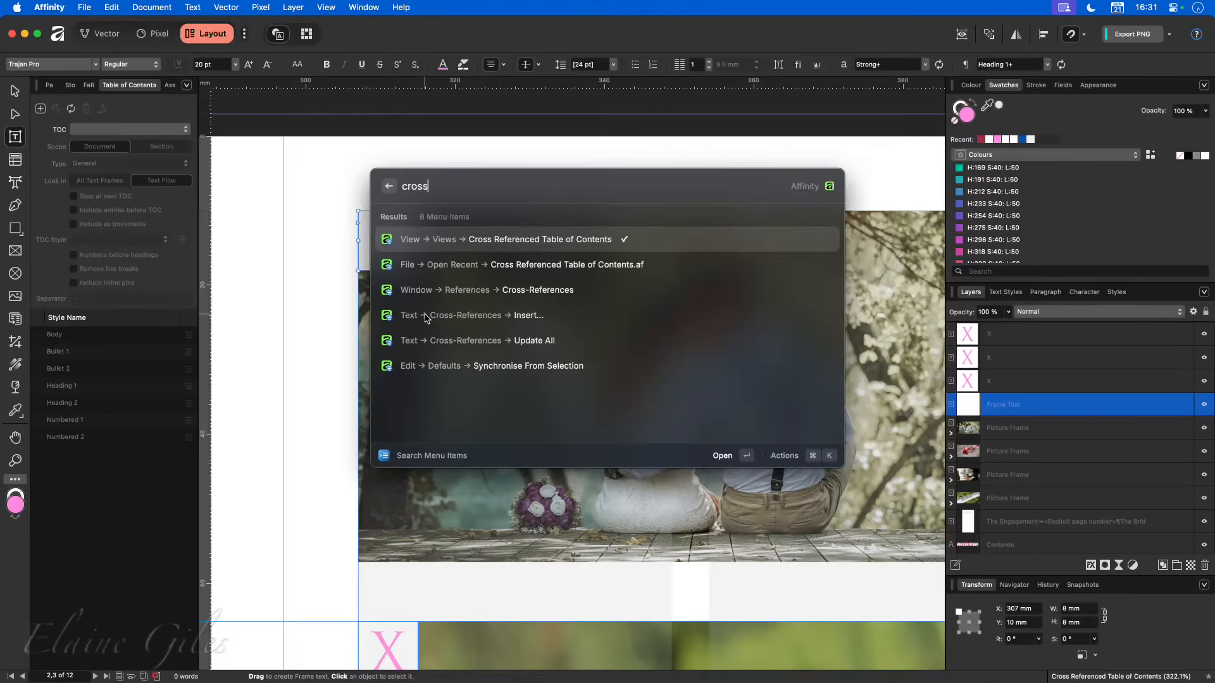
key("Down")
key("Down")
key("Return")
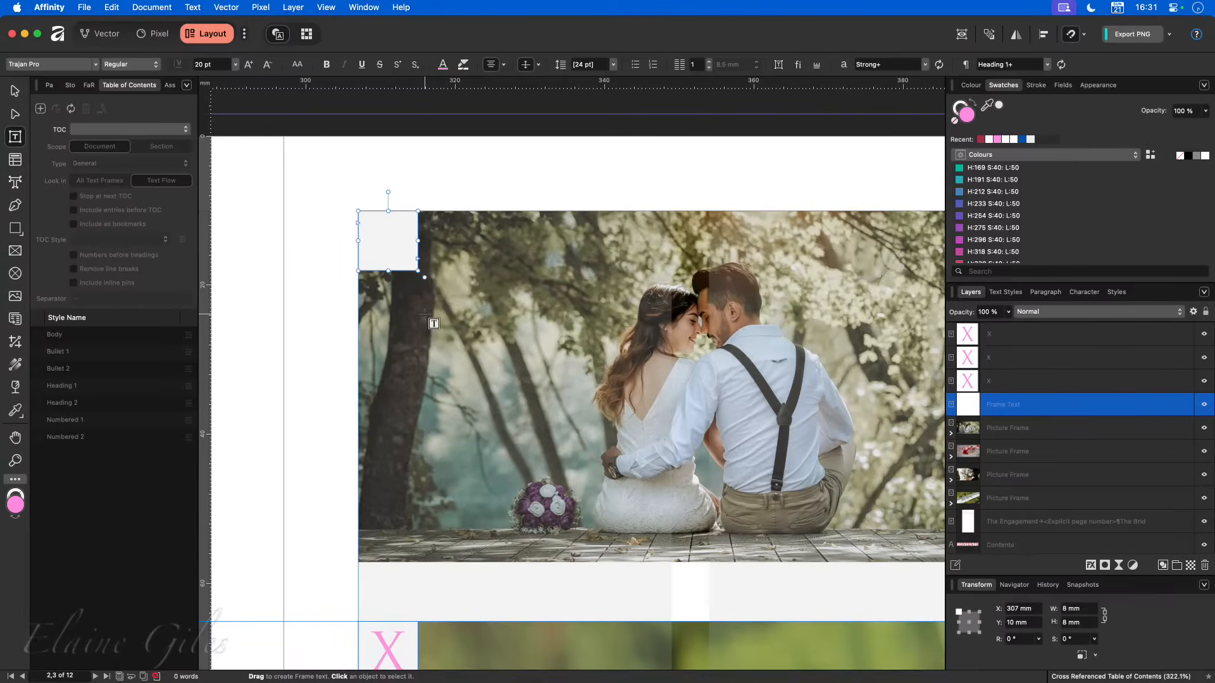
left_click_drag(279, 399, 289, 162)
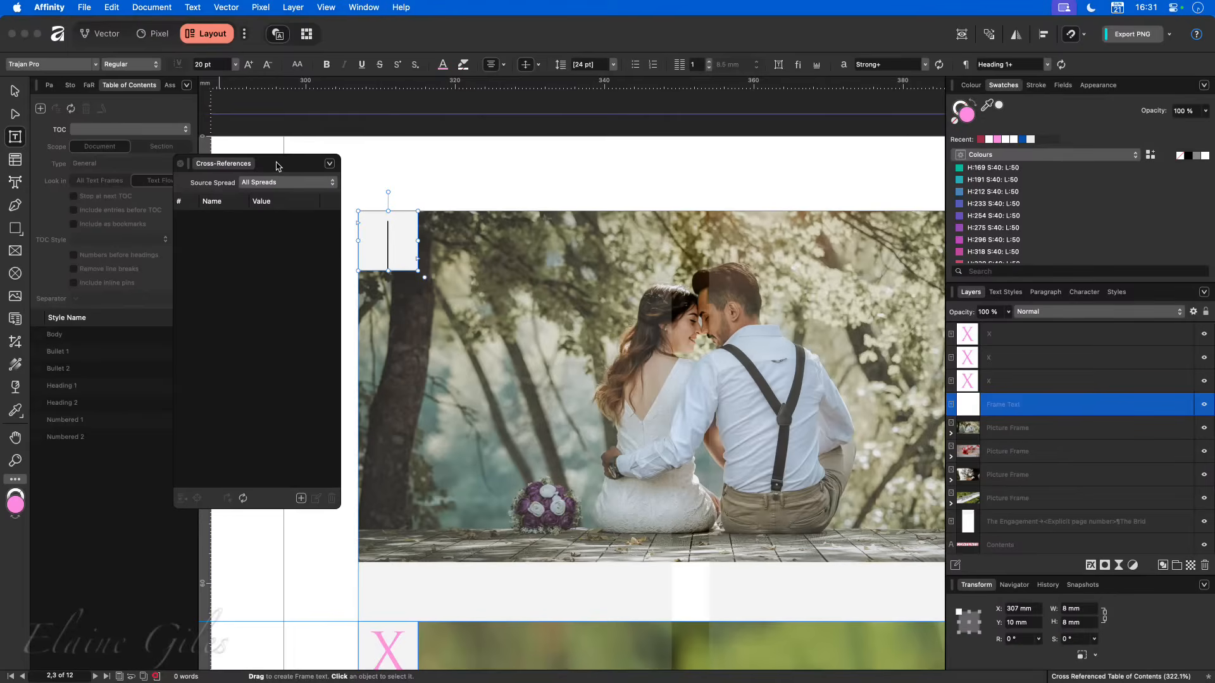
left_click_drag(276, 166, 217, 245)
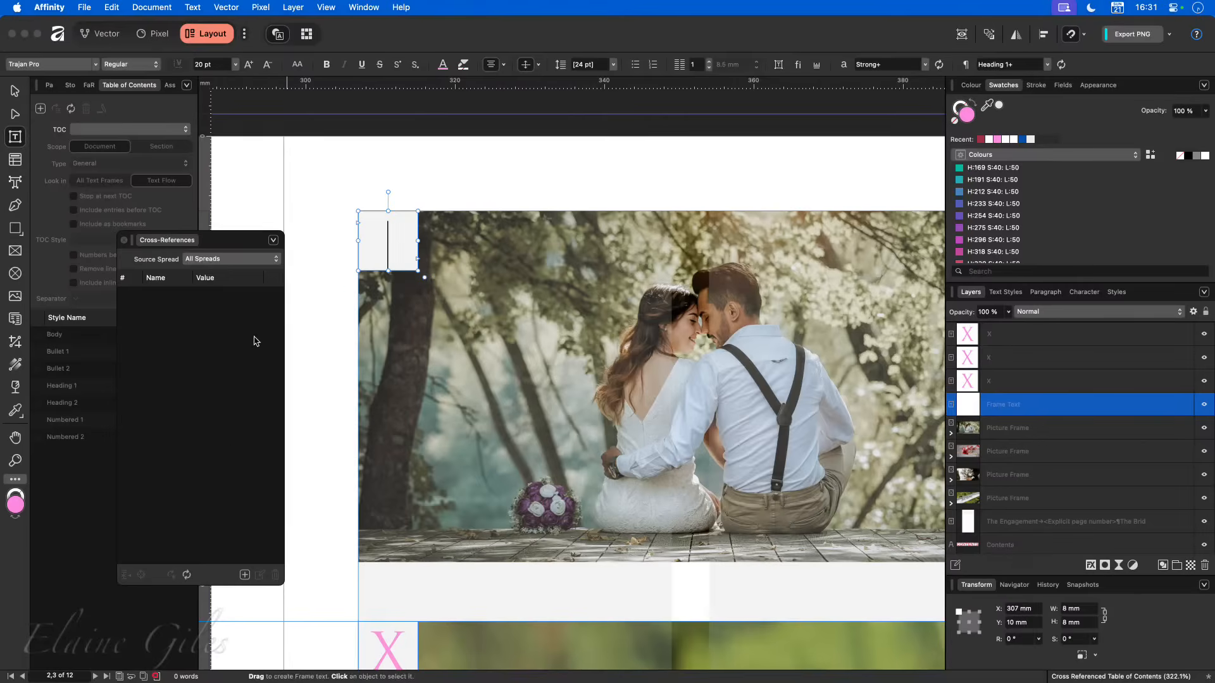
- Start a new cross-reference from the Cross-References list and filter its paragraph targets to the Heading 1 style
left_click(244, 575)
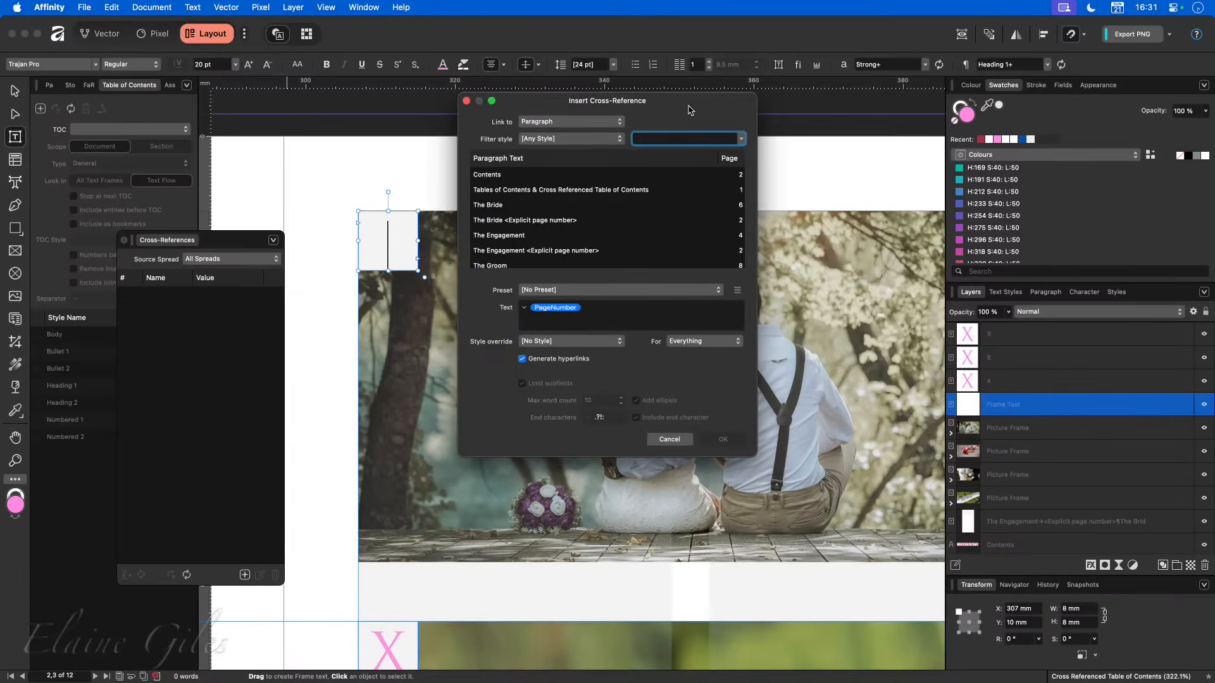
left_click_drag(689, 110, 714, 144)
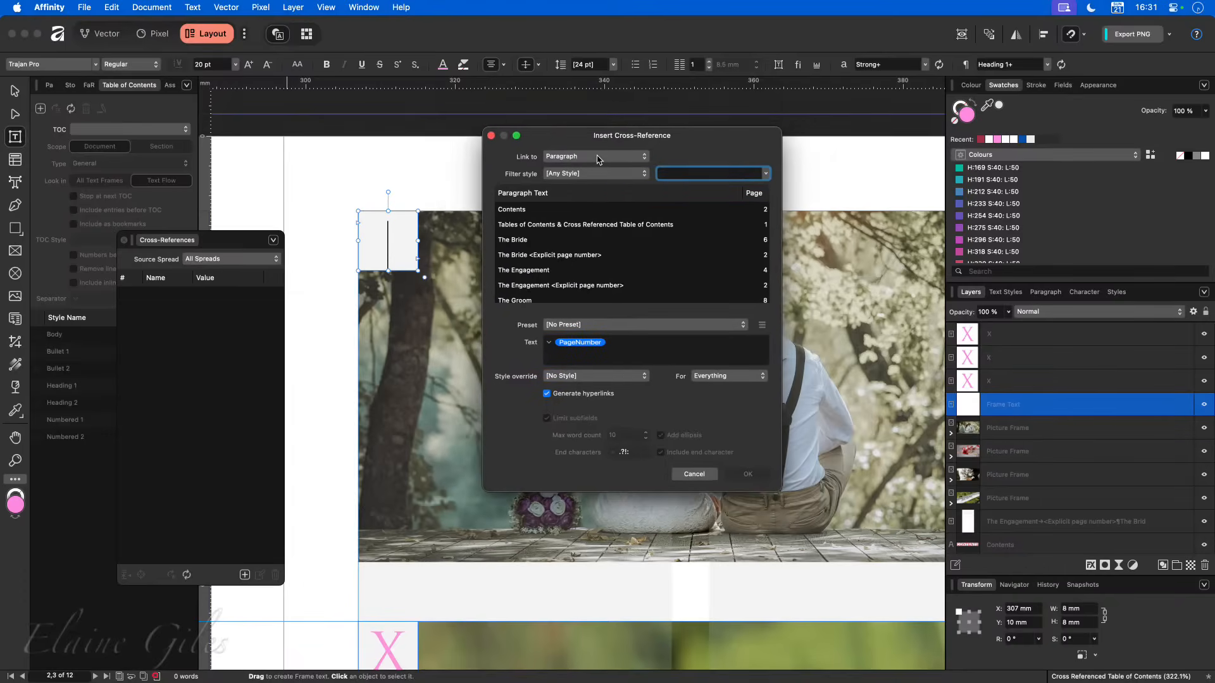
scroll(568, 259, "down", 5)
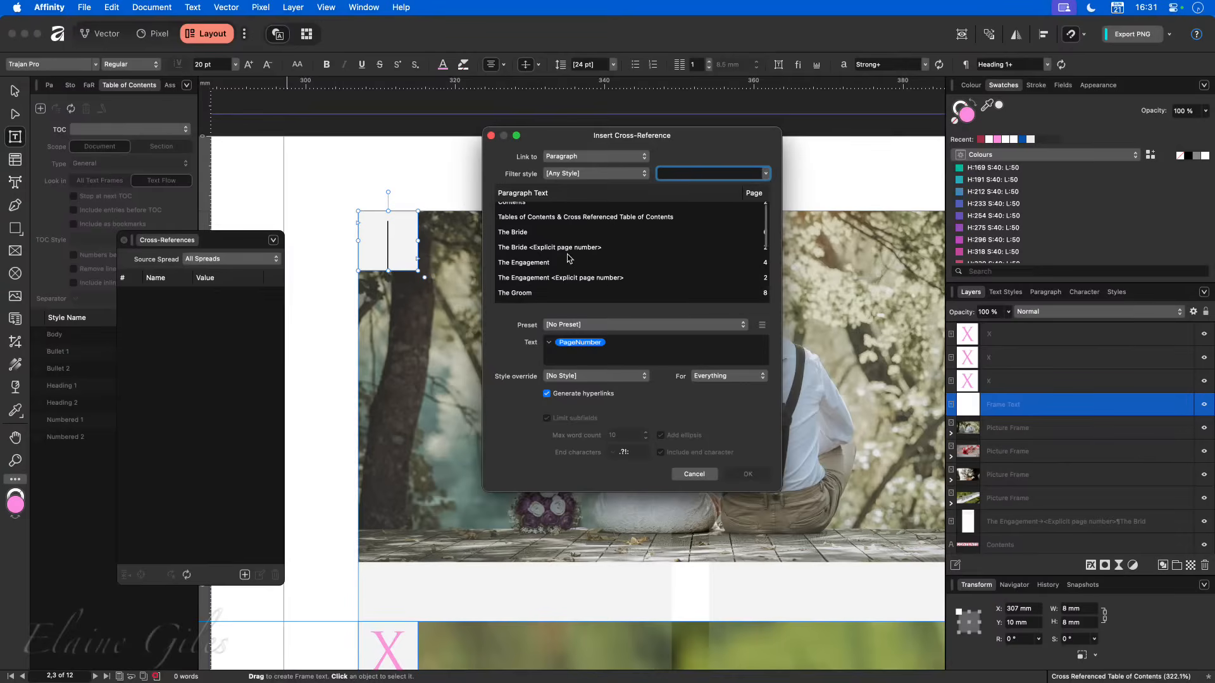
scroll(568, 259, "down", 3)
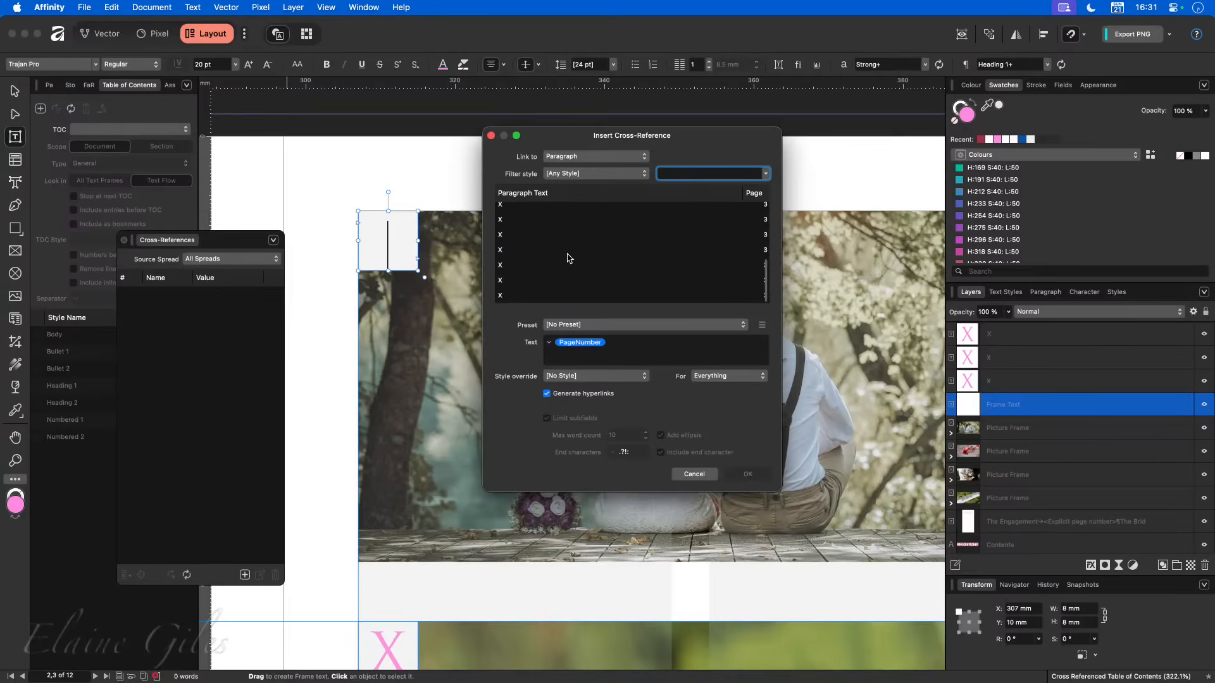
scroll(568, 257, "up", 8)
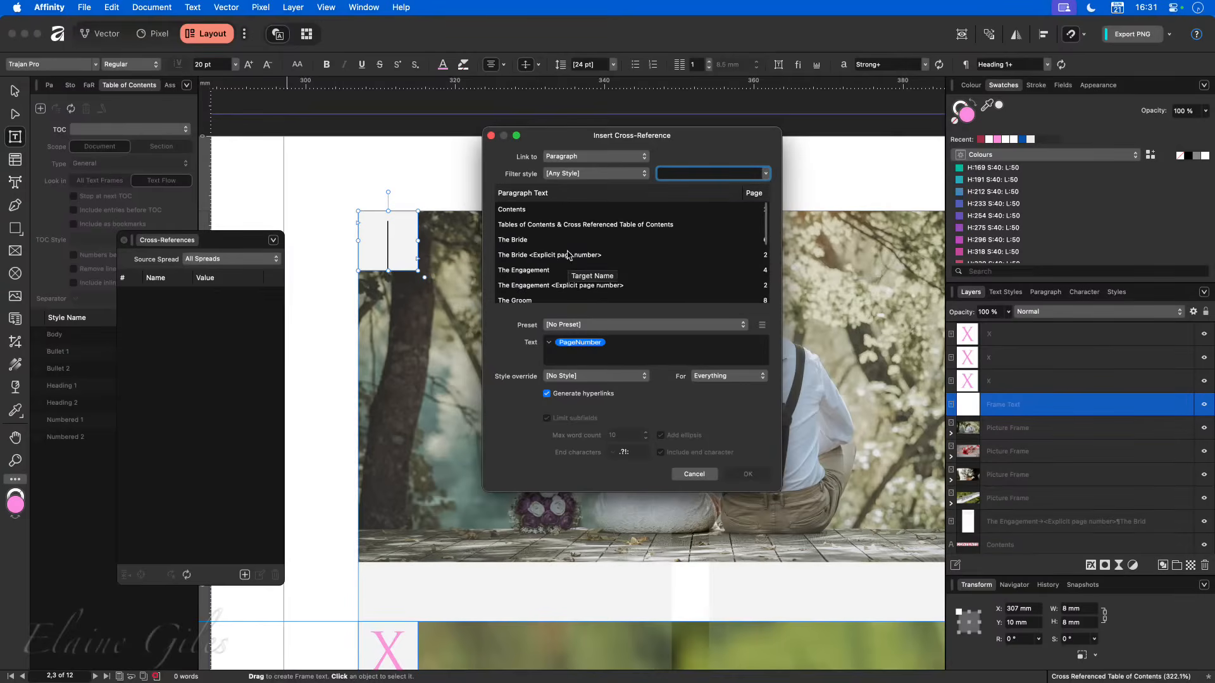
left_click(592, 180)
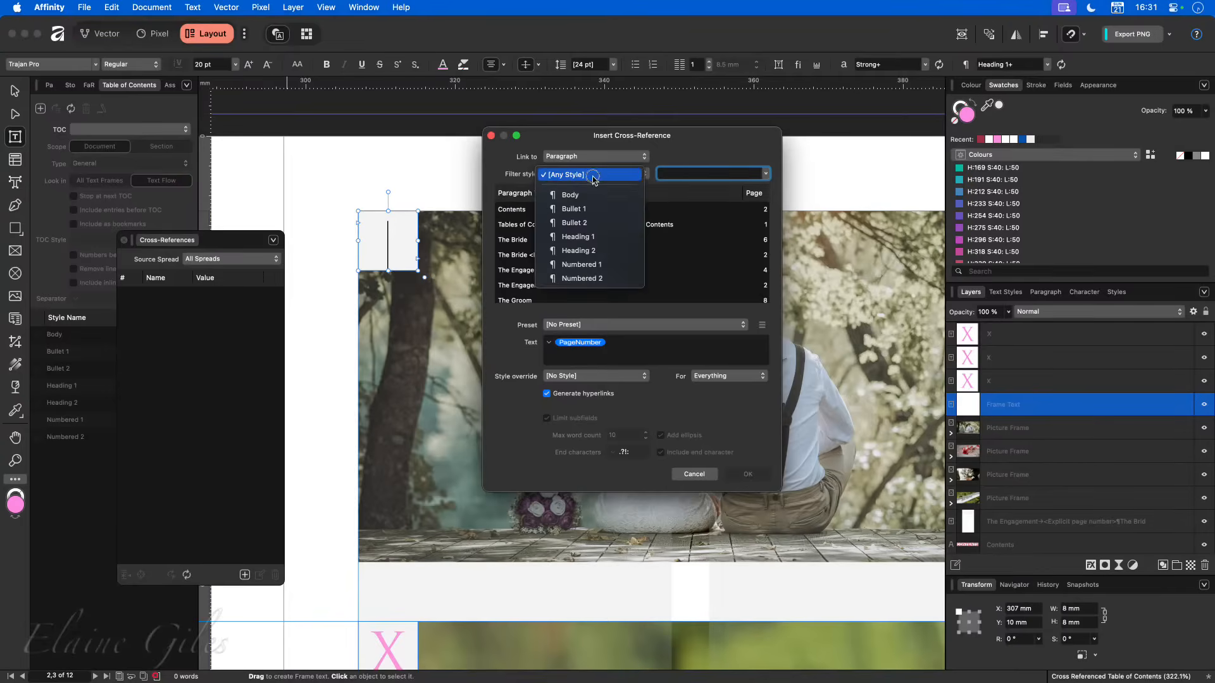
left_click(599, 236)
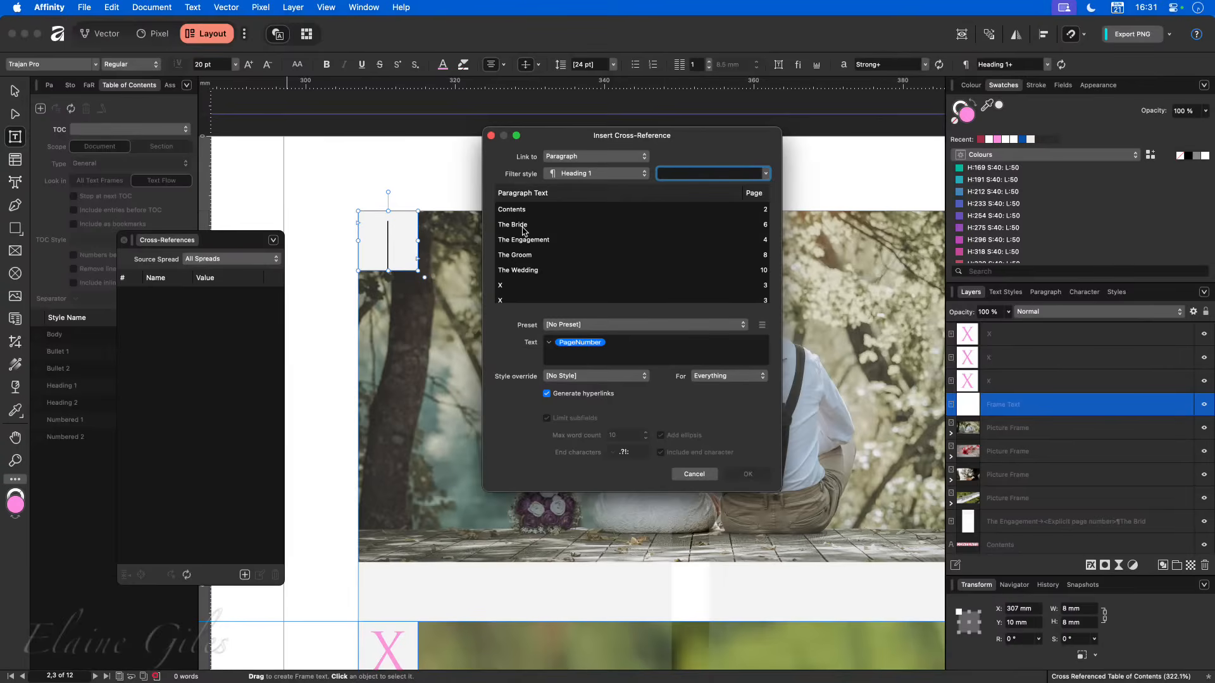
- Narrow the paragraph targets with the text "The Eng" so that The Engagement heading is the link target
left_click(696, 173)
type("The Br")
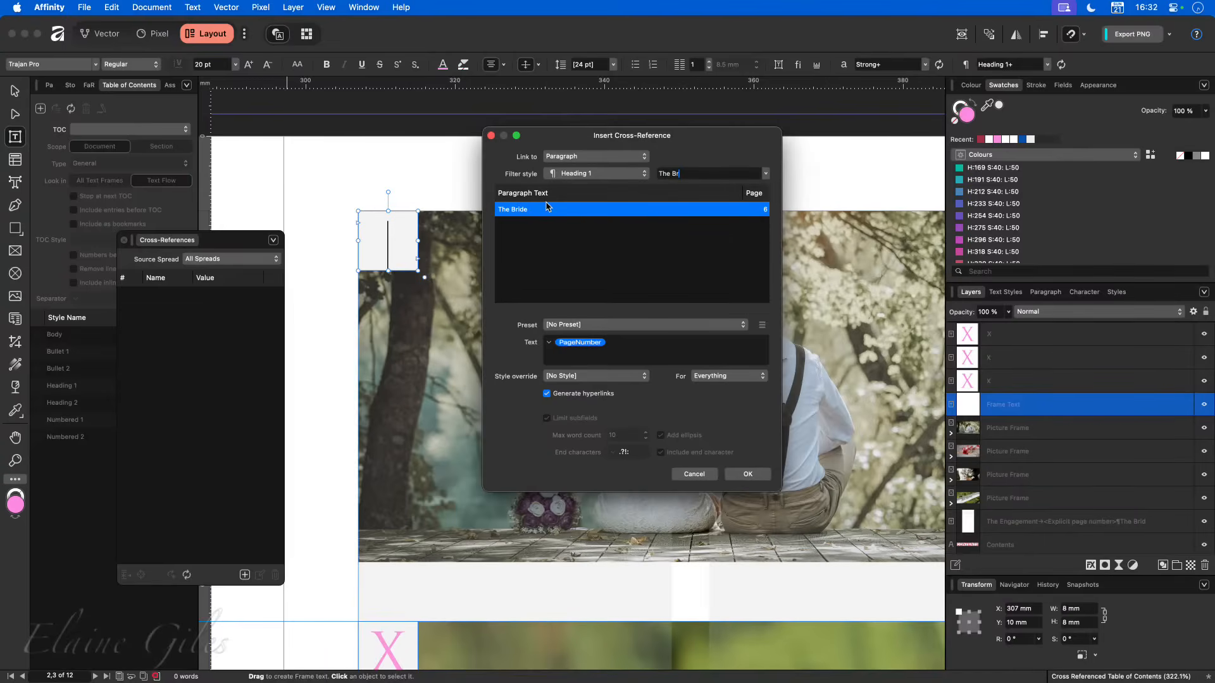
mouse_move(489, 185)
left_mouse_down()
mouse_move(700, 315)
mouse_move(777, 318)
left_mouse_up()
key("BackSpace")
key("BackSpace")
type("Eng")
left_click(619, 325)
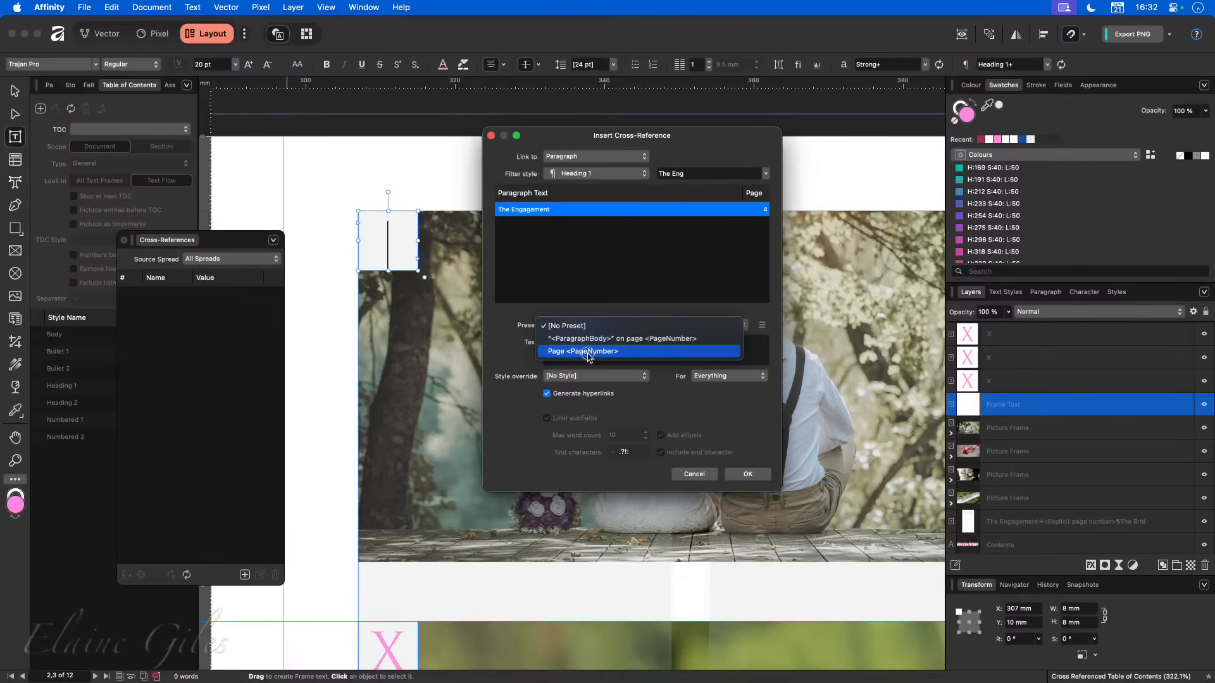
left_click(617, 282)
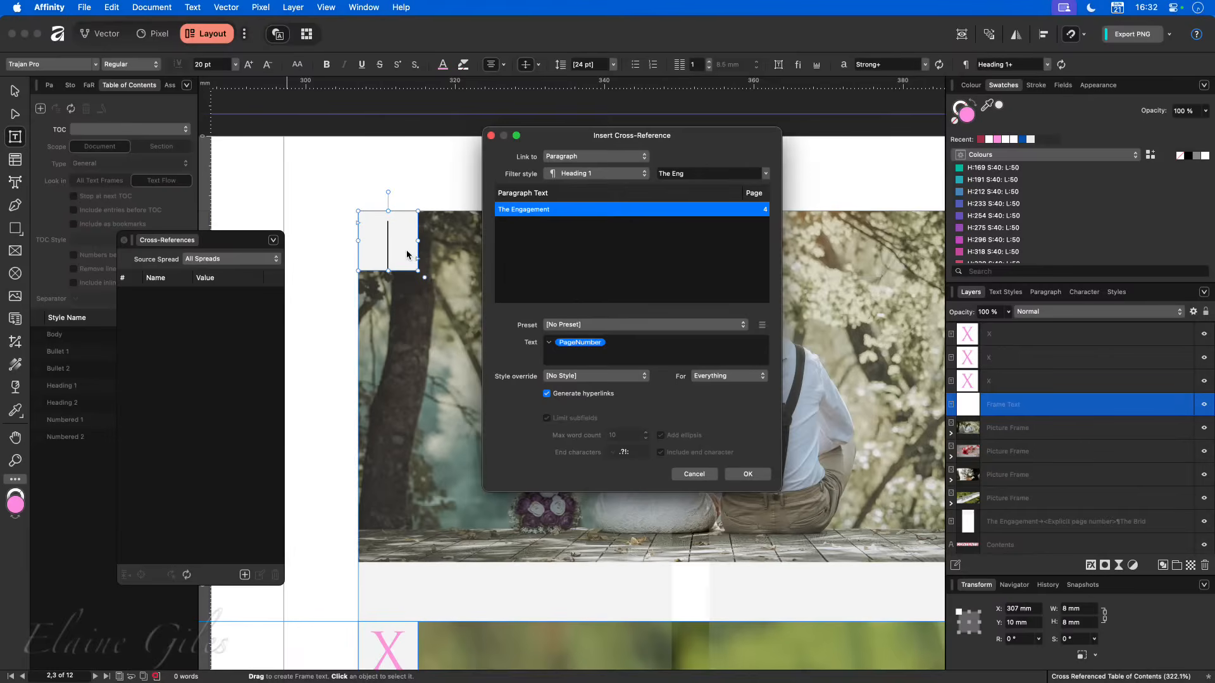
- Clear the cross-reference text and rebuild it with only the Page Number field, leaving the preset at [No Preset]
left_click(639, 342)
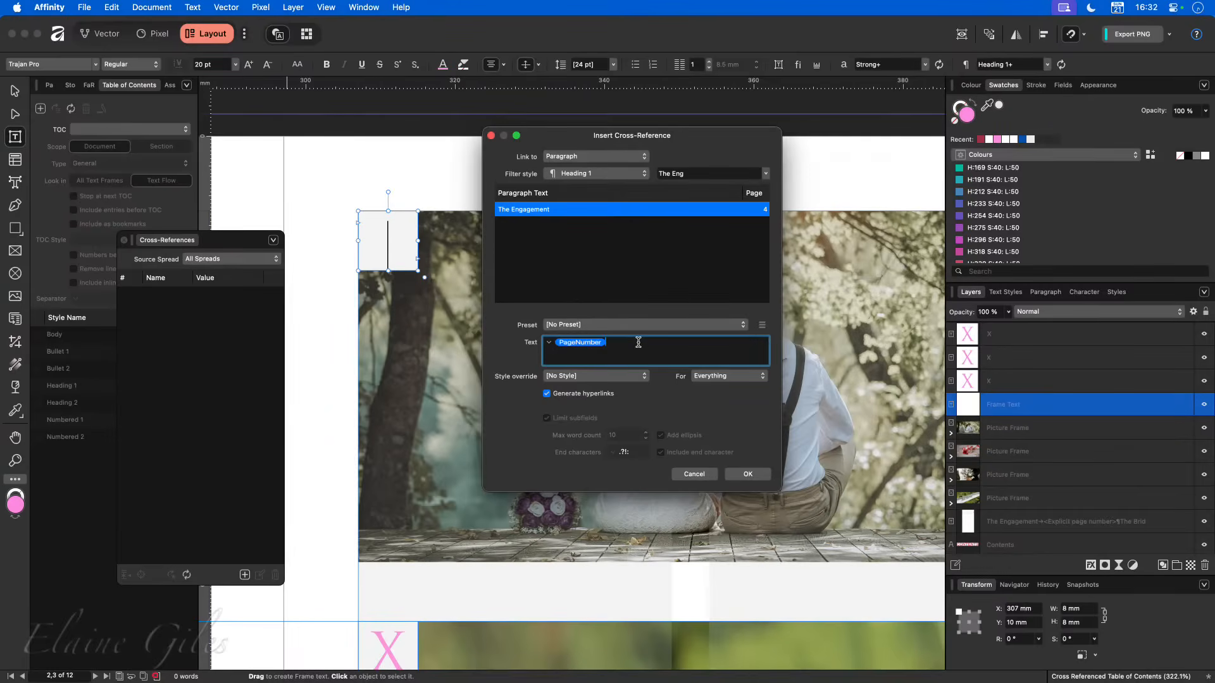
key("BackSpace")
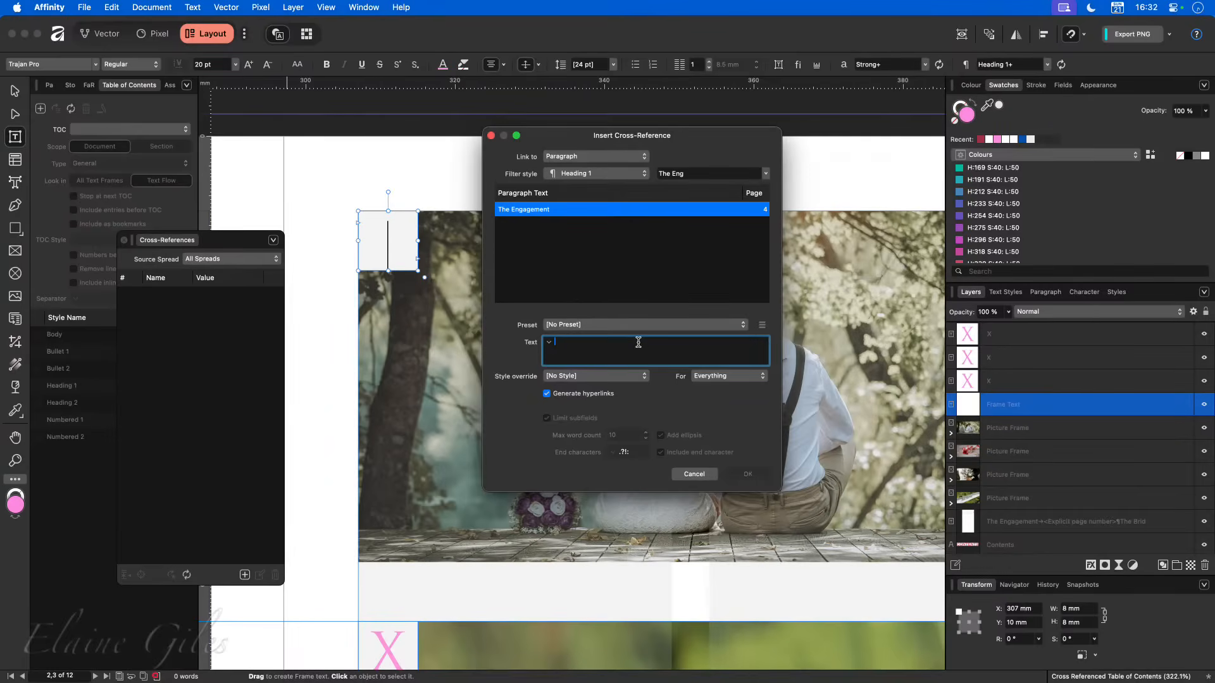
left_click(548, 344)
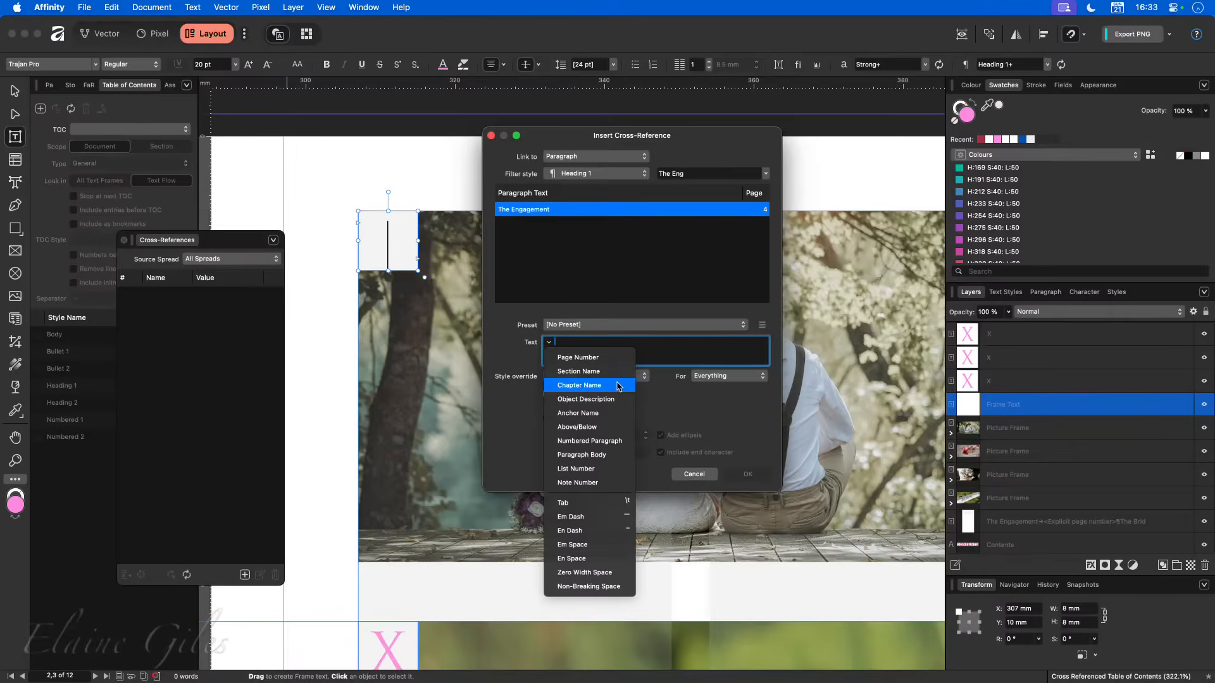
left_click(619, 362)
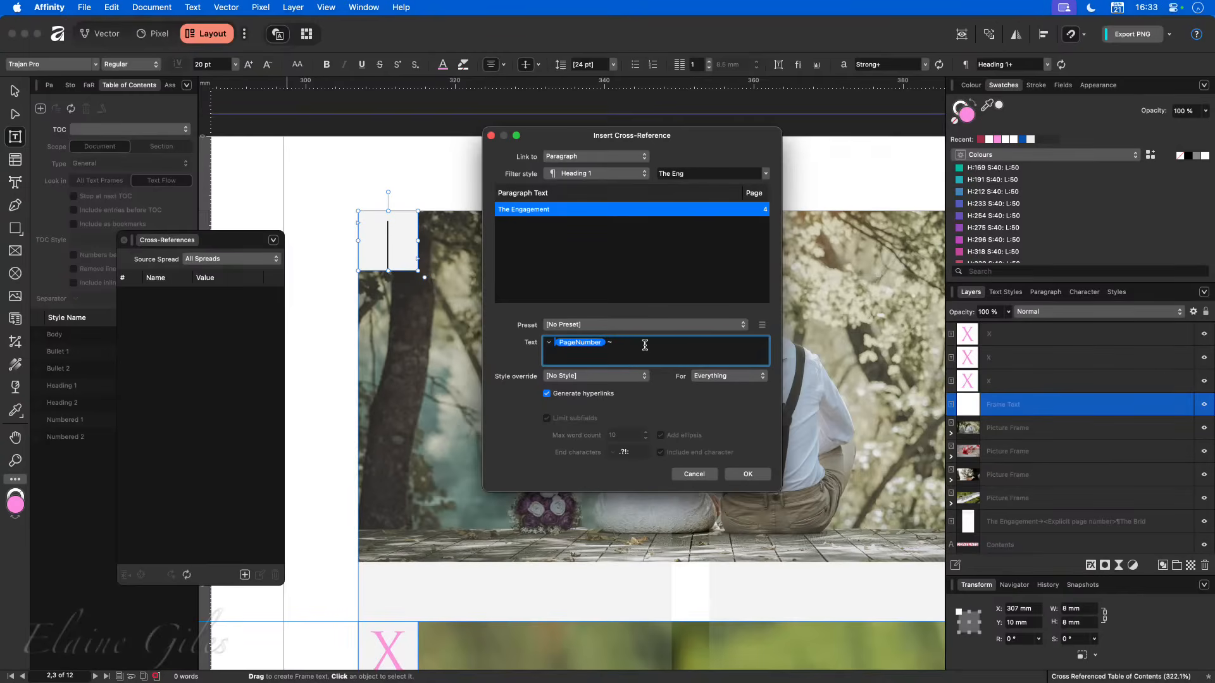
type("~")
key("BackSpace")
key("BackSpace")
left_click(743, 325)
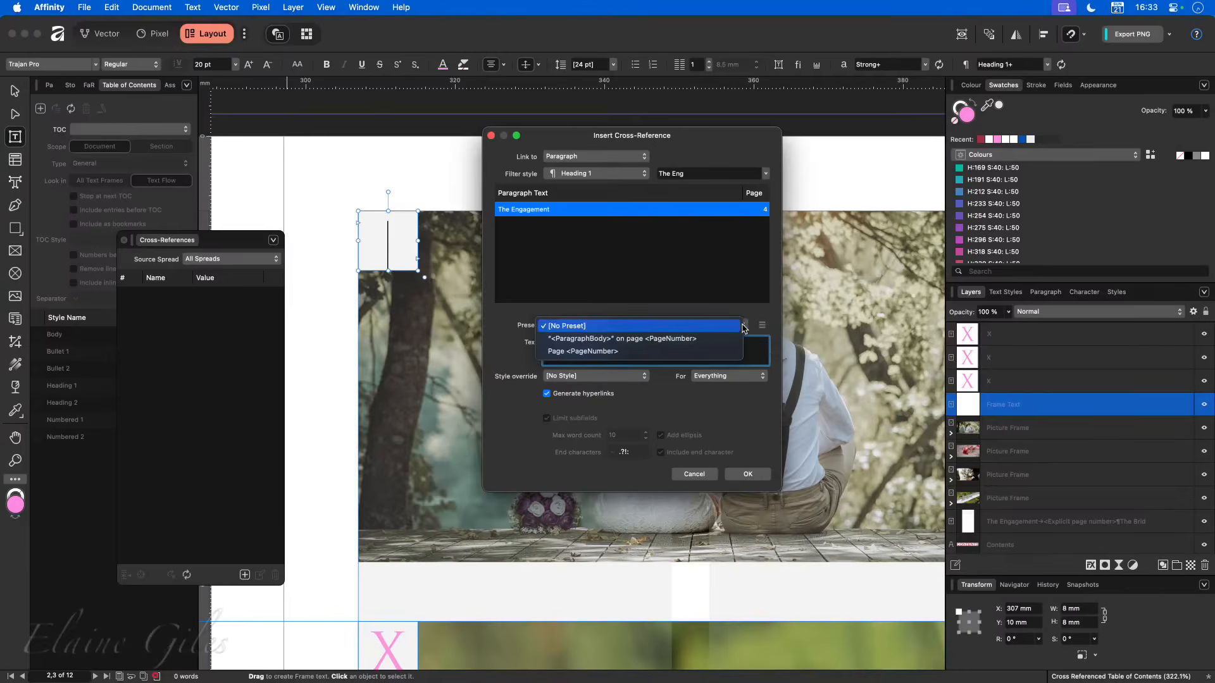
left_click(688, 352)
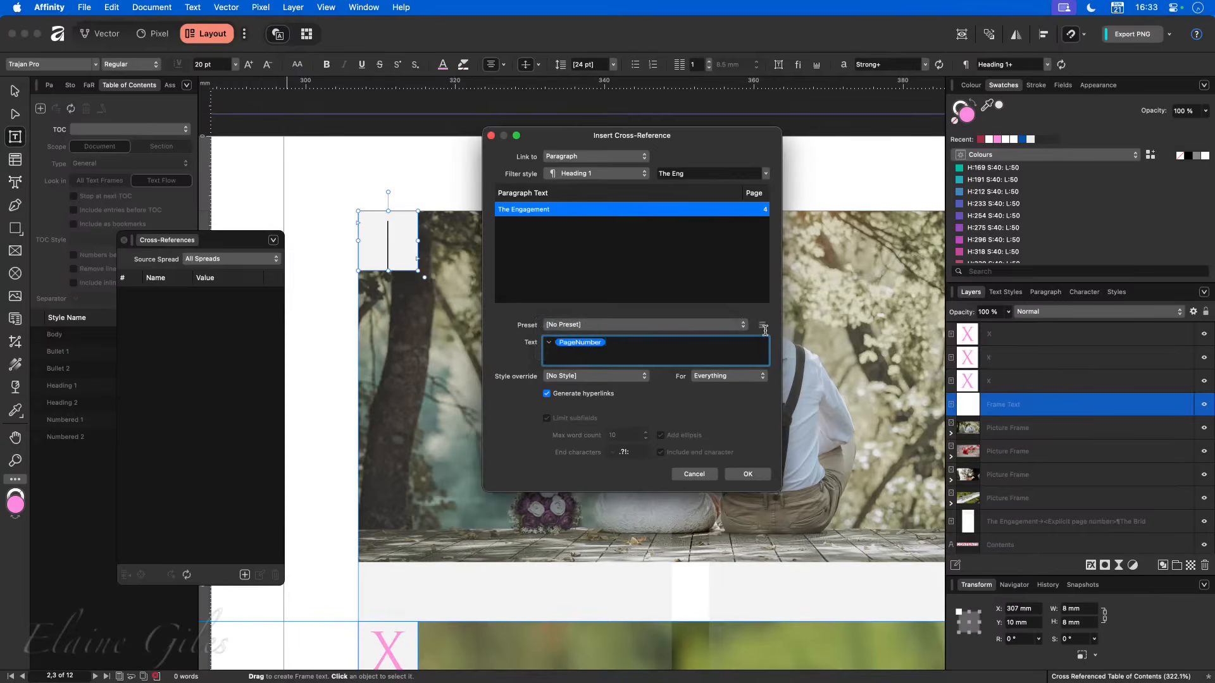
- Save the page-number-only cross-reference text as a new preset named <PageNumber>
left_click(762, 325)
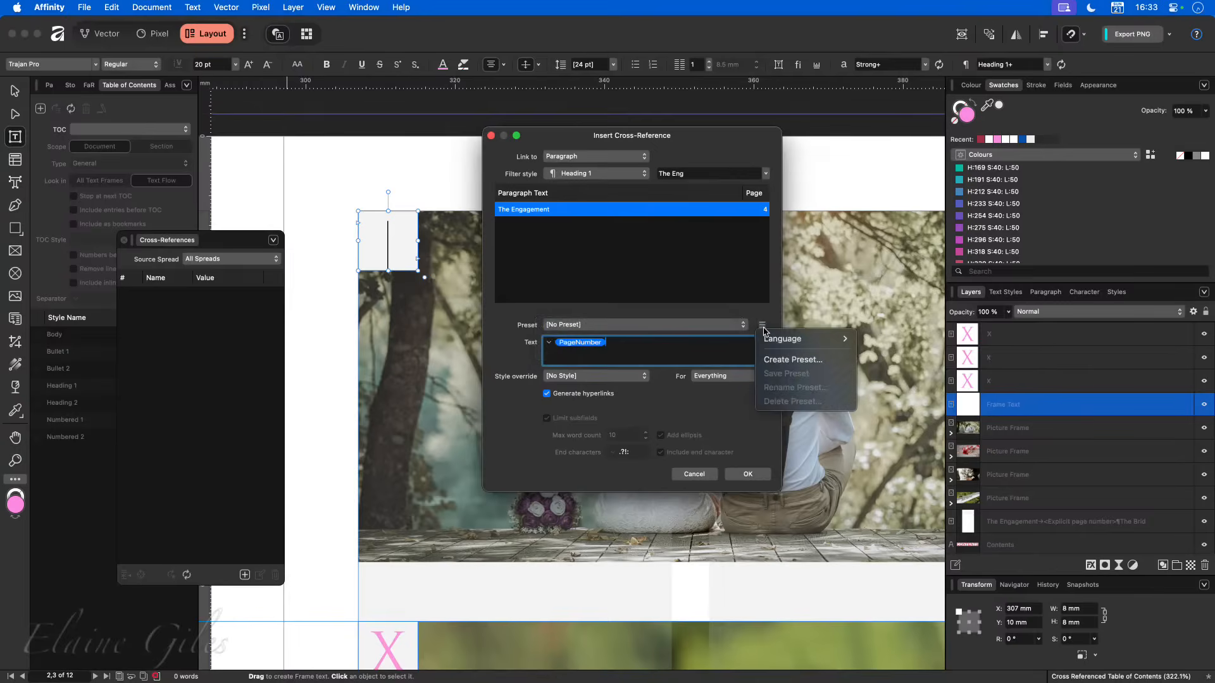
left_click(776, 360)
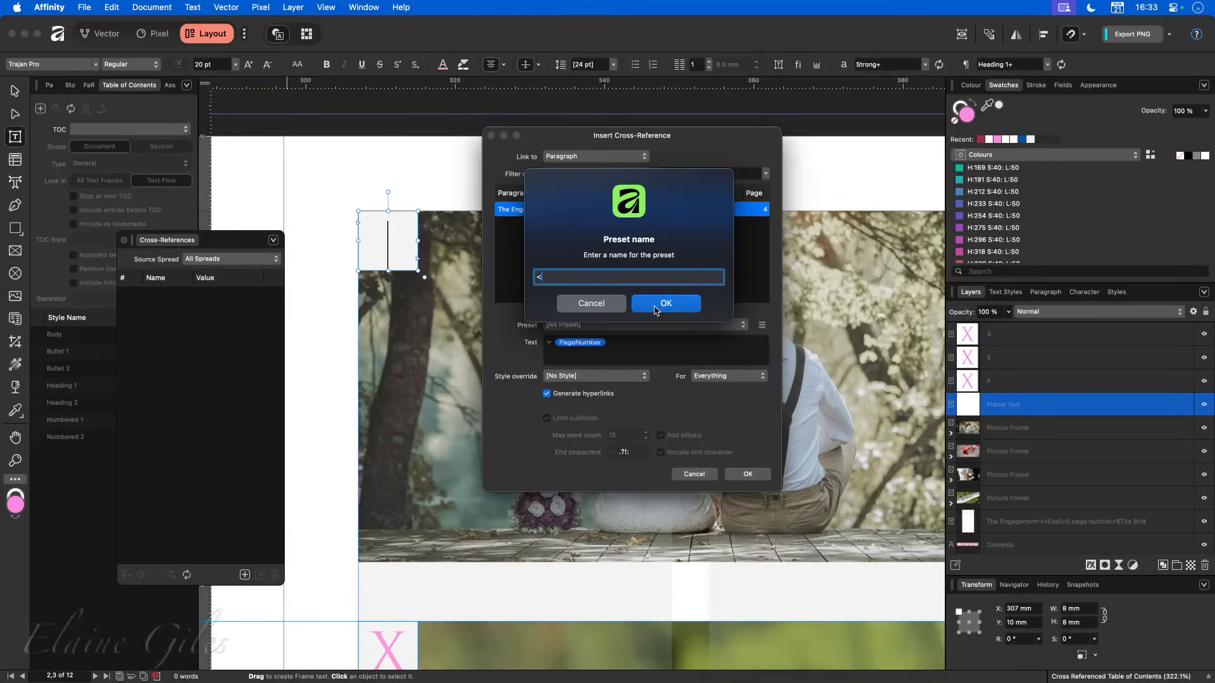
type("ageNumbe")
type("r>")
left_click(659, 302)
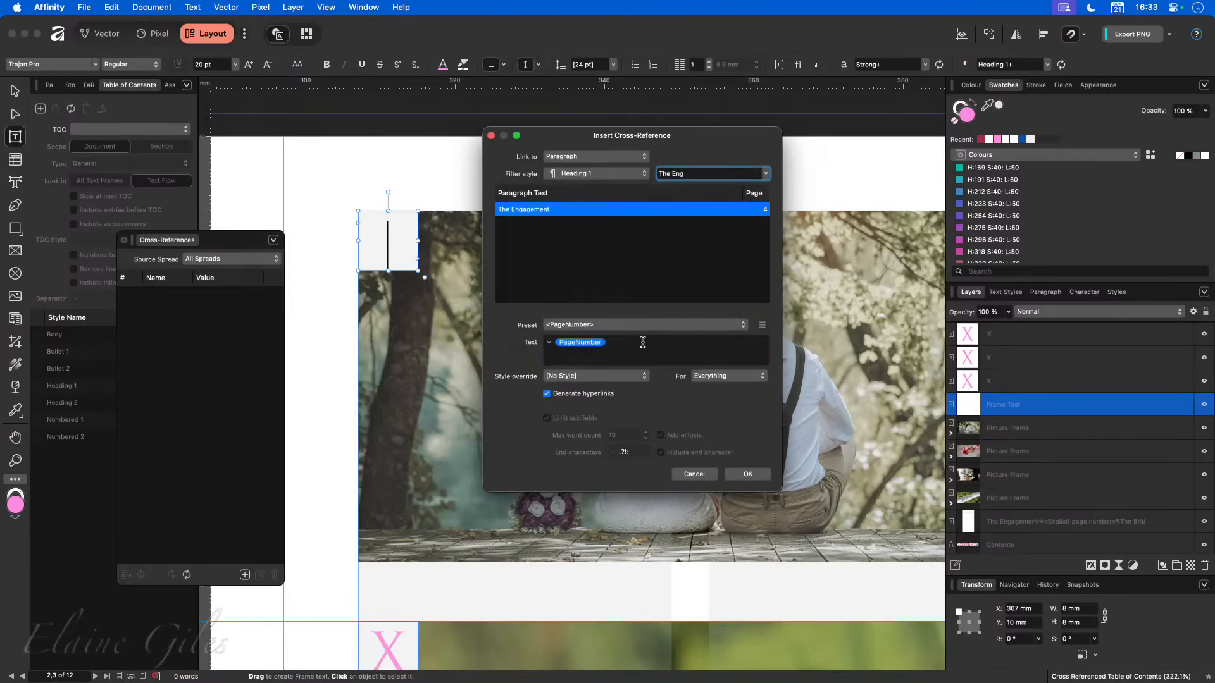
- Keep the style override at [No Style] and insert The Engagement's page-number cross-reference into the couple photo's frame
left_click(645, 377)
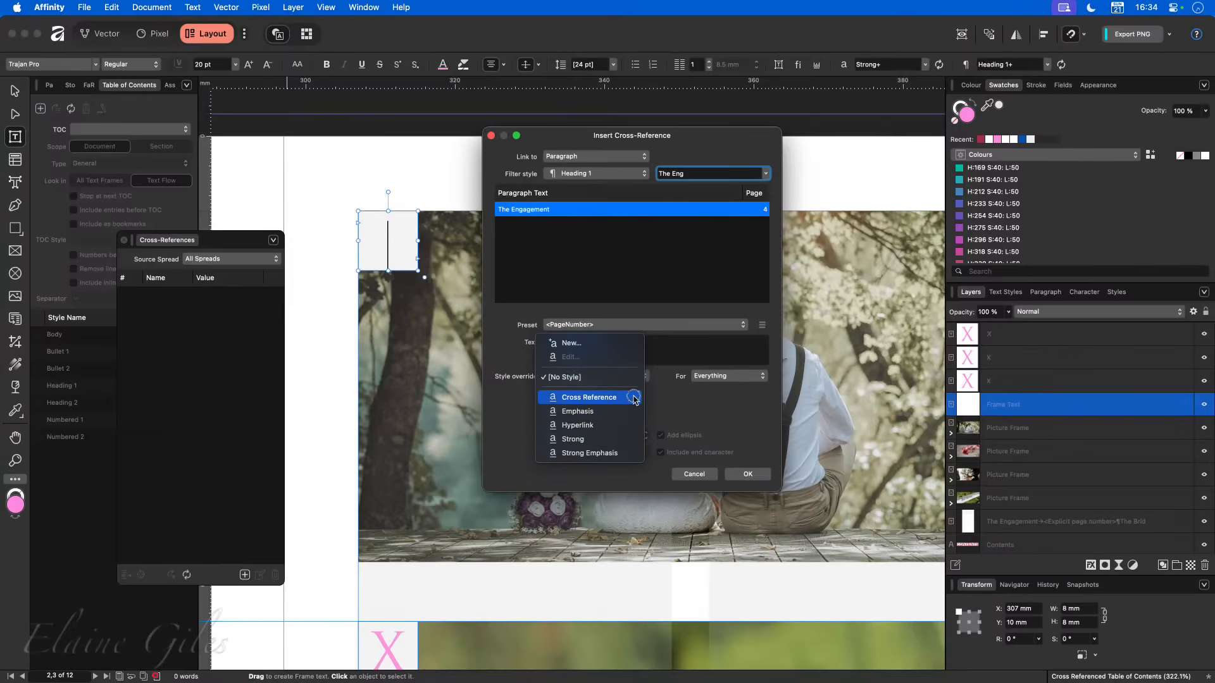
left_click(690, 406)
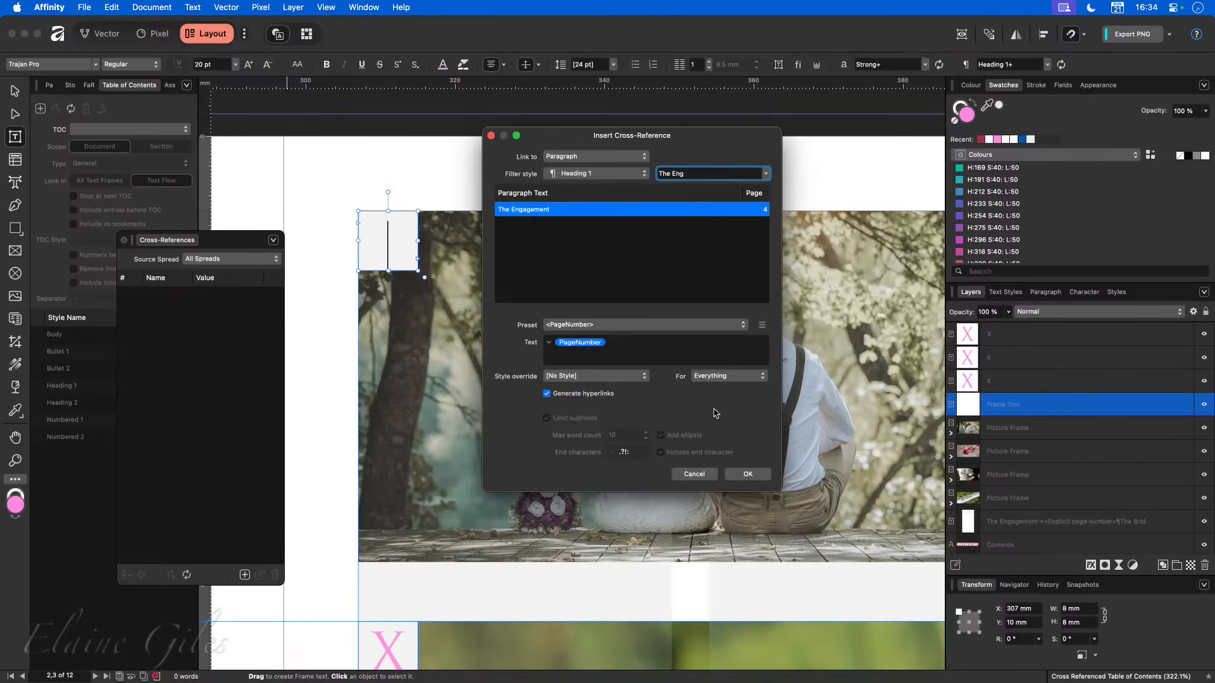
left_click(744, 474)
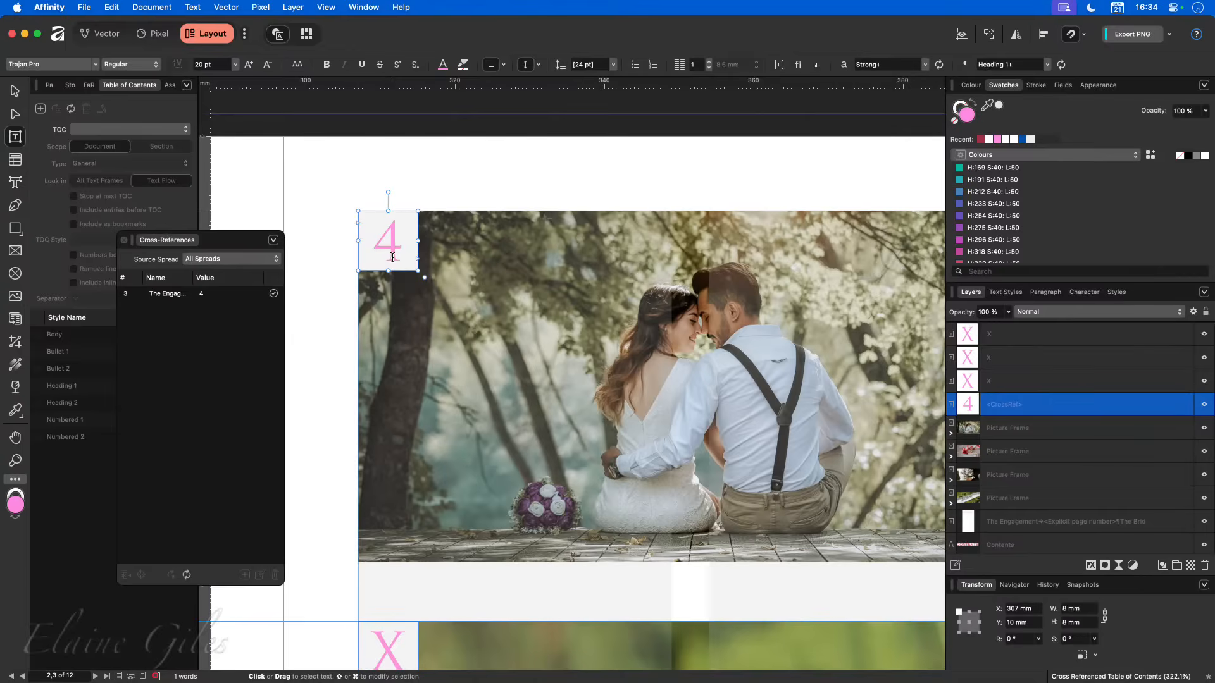
- Move the Cross-References window clear of the page thumbnails and check The Engagement heading on pages 4,5
left_click(51, 86)
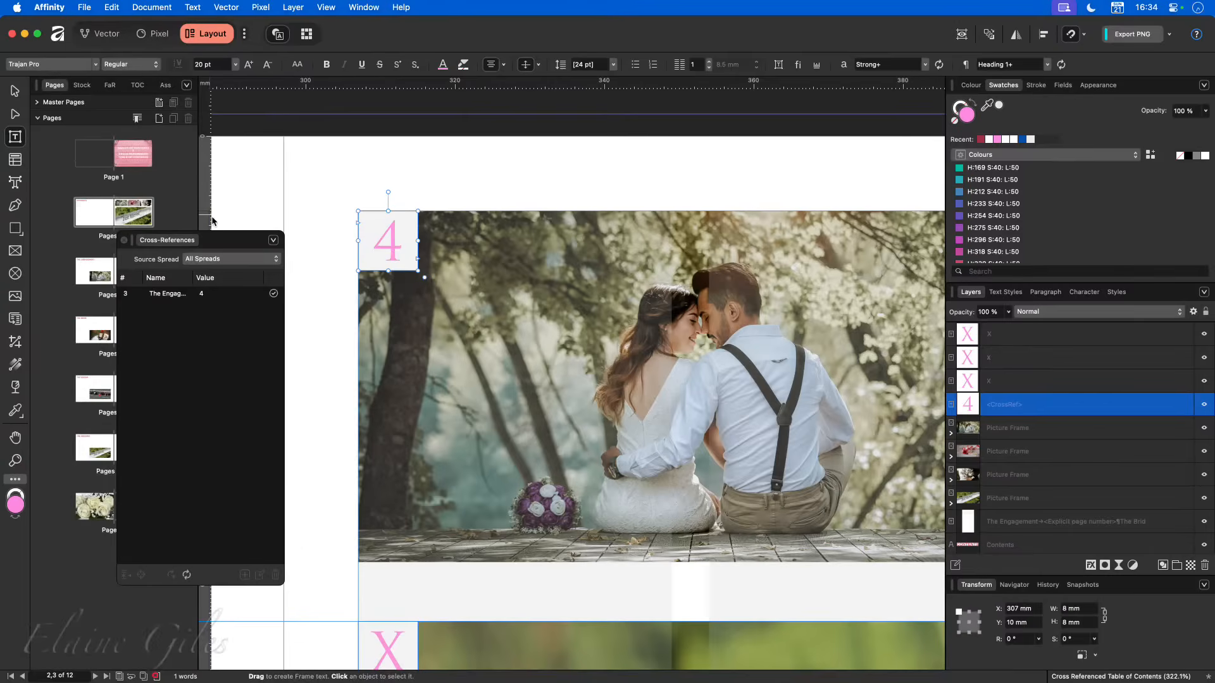
left_click_drag(232, 237, 278, 171)
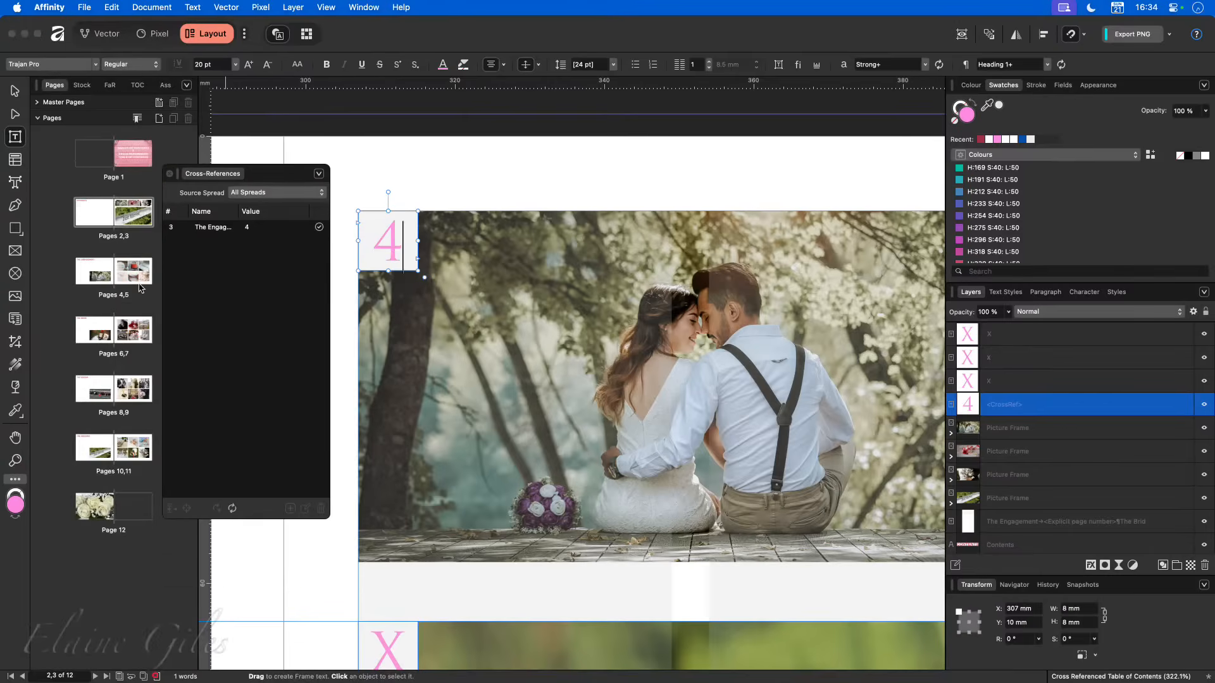
double_click(90, 277)
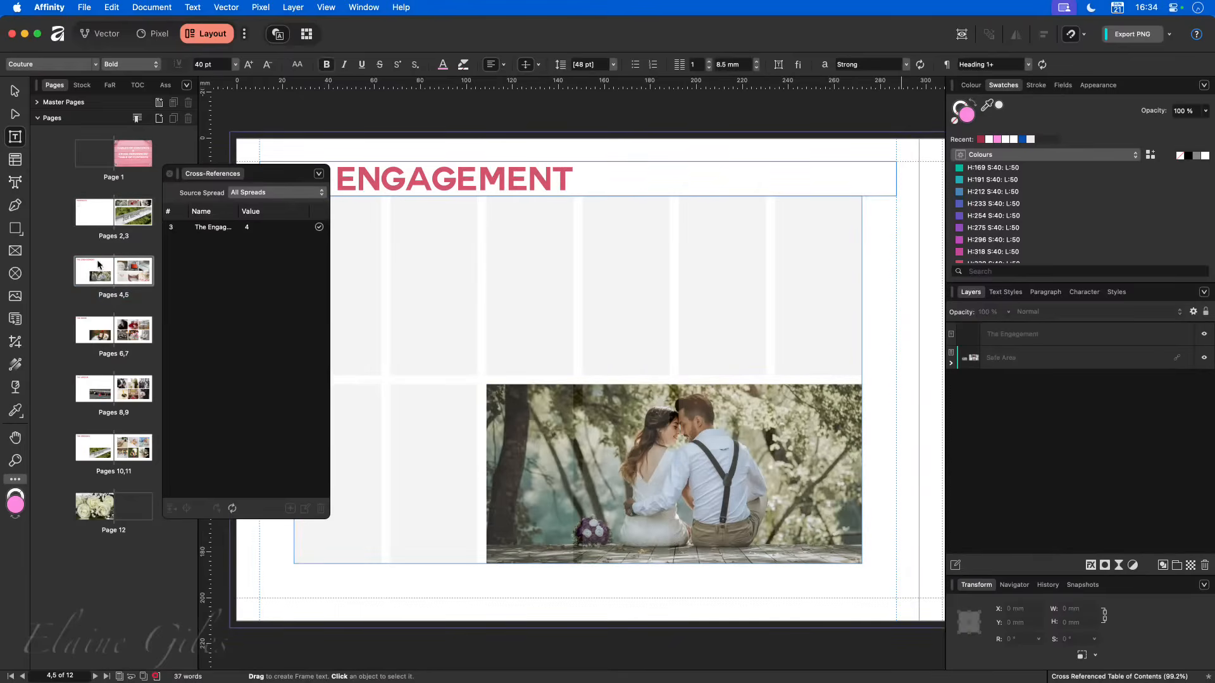
- On pages 2,3, replace the X on the red rose photo with a cross-reference to The Bride, using the <PageNumber> preset
double_click(131, 213)
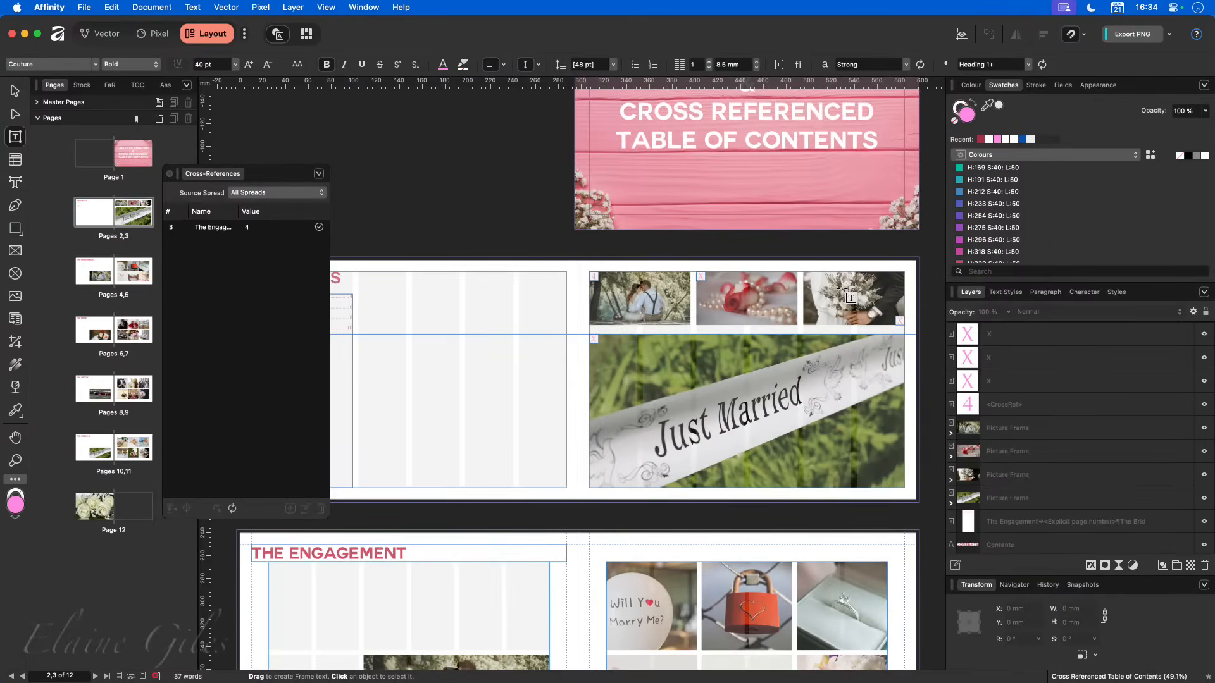
scroll(848, 298, "up", 5)
scroll(895, 291, "up", 3)
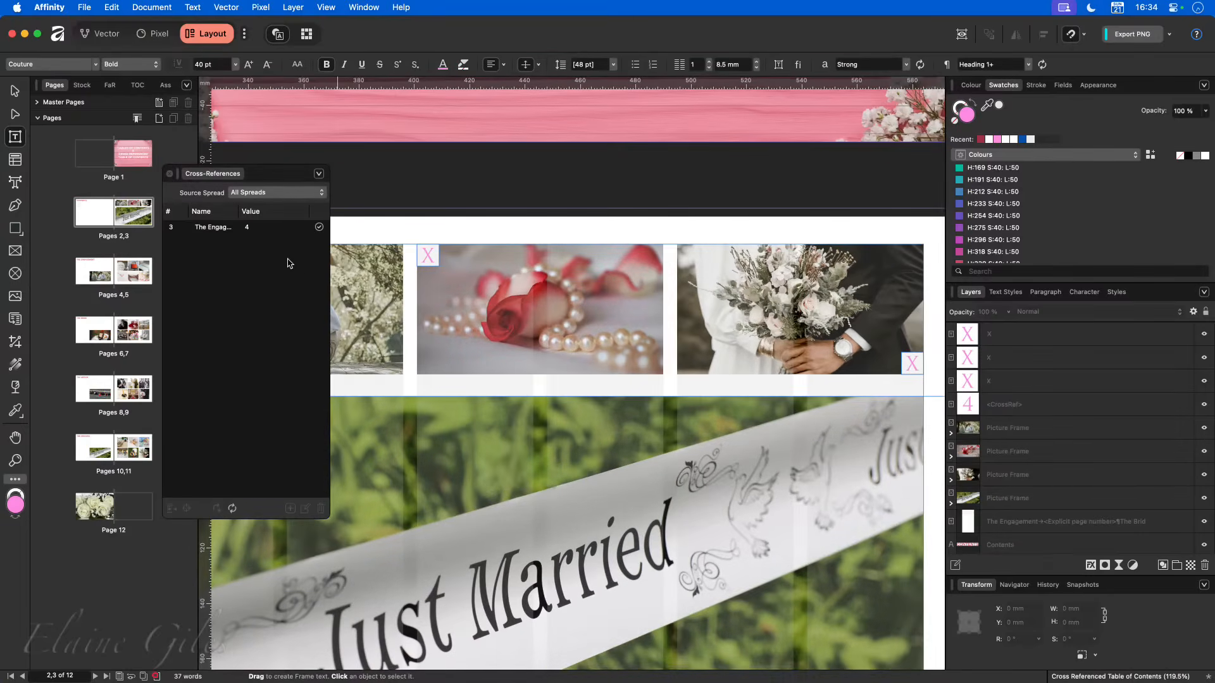
double_click(428, 256)
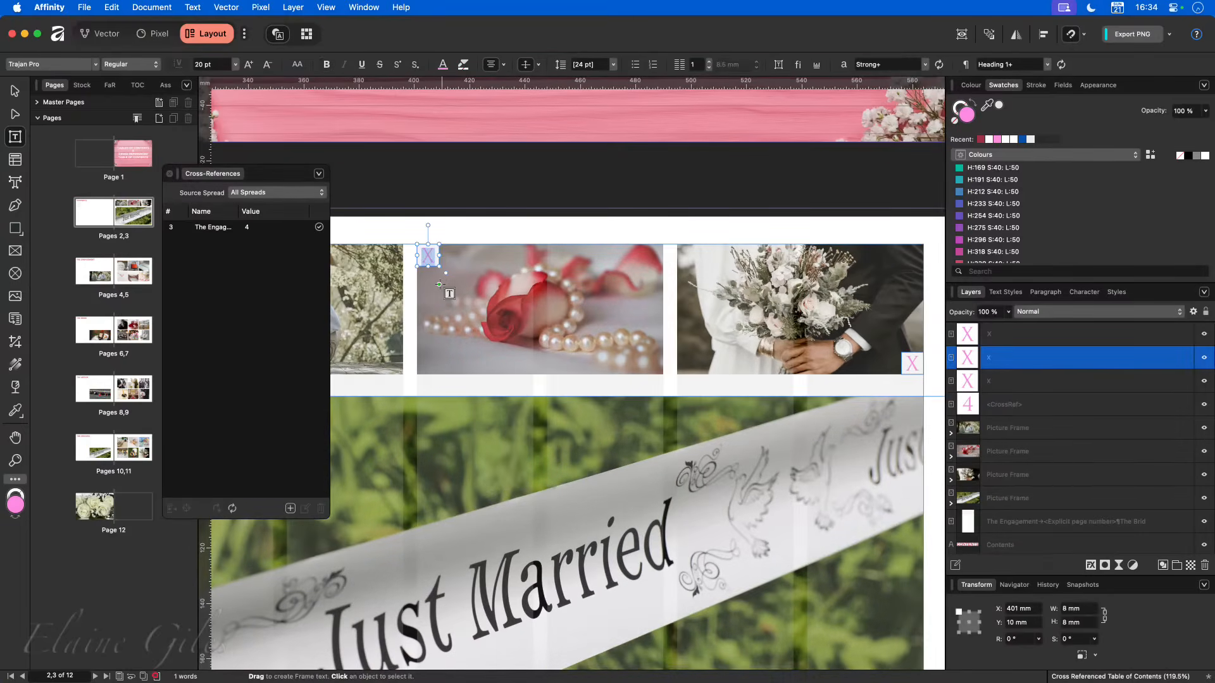
key("super+x")
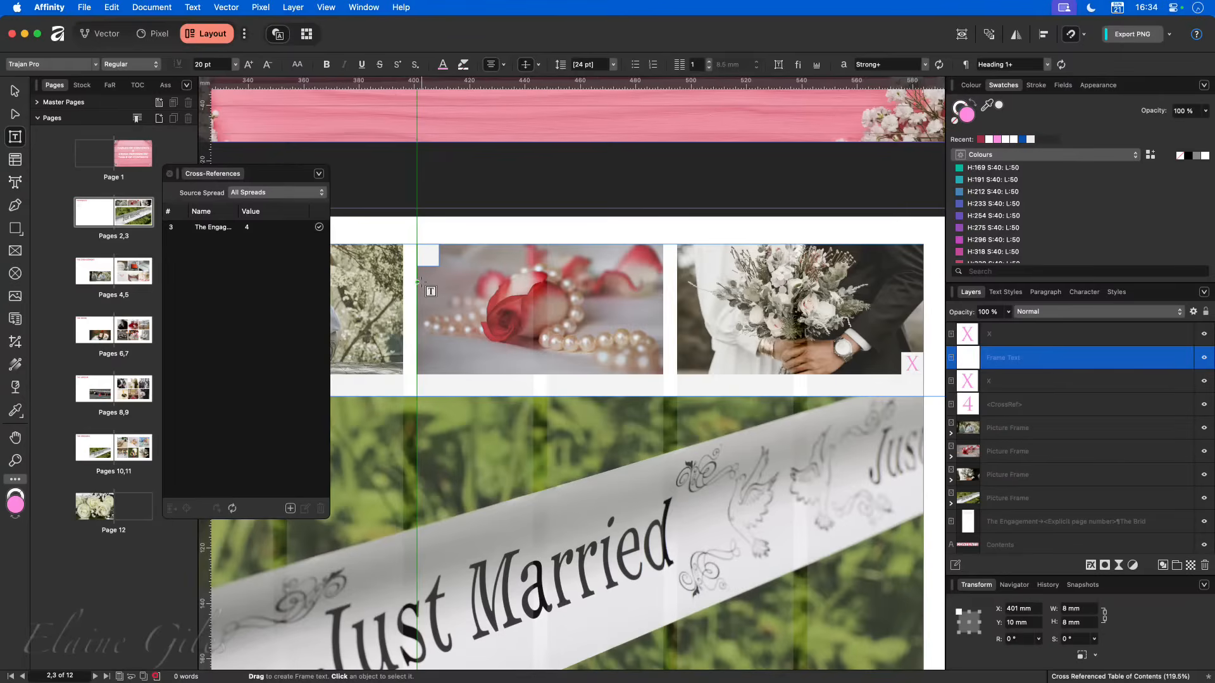
key("Escape")
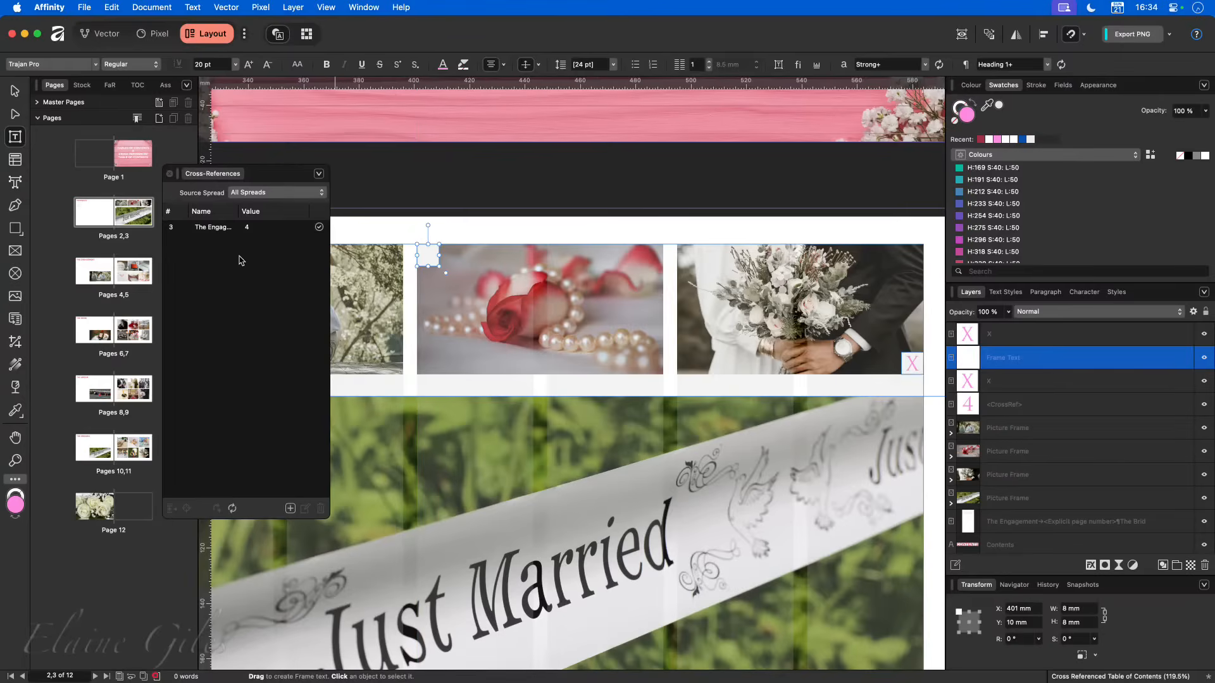
left_click(291, 509)
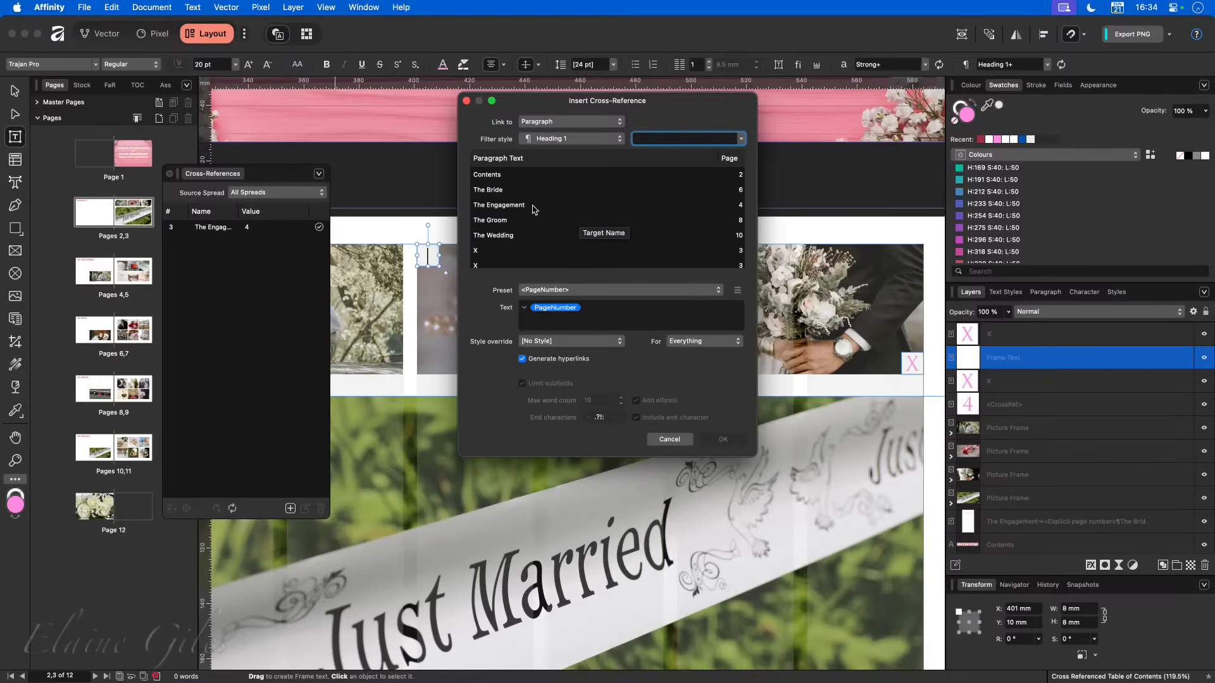
left_click(732, 191)
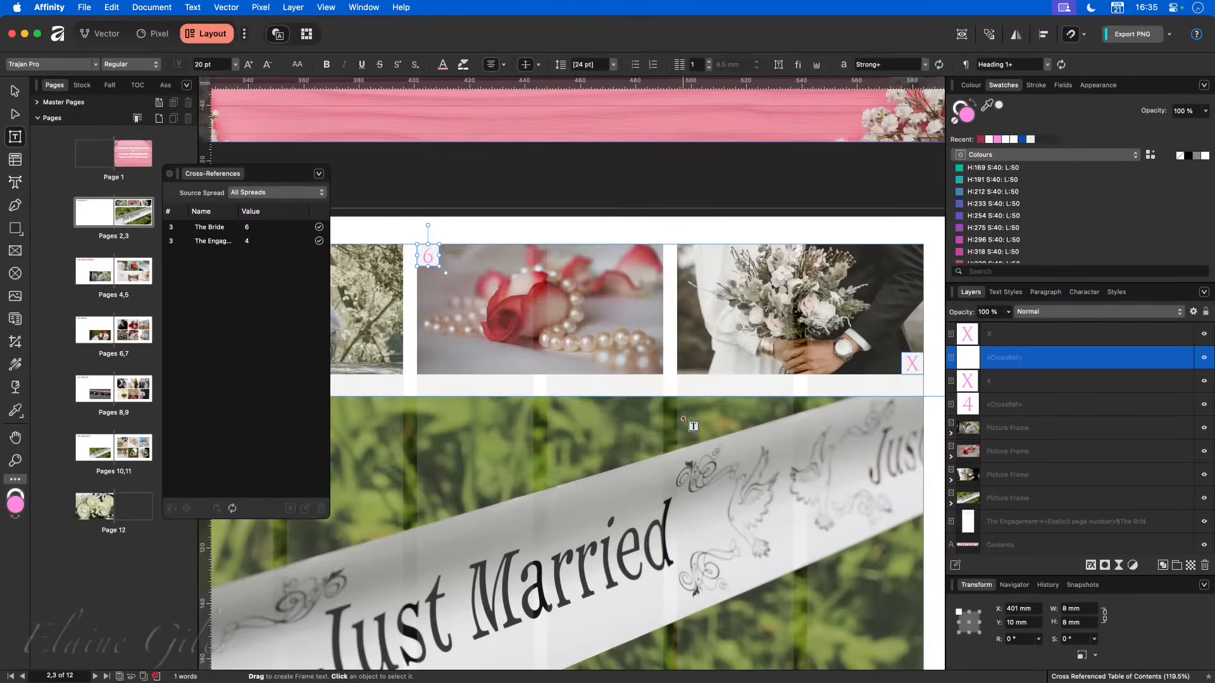
- Replace the X on the bouquet photo with a <PageNumber> cross-reference to The Groom heading
left_click(910, 361)
double_click(910, 361)
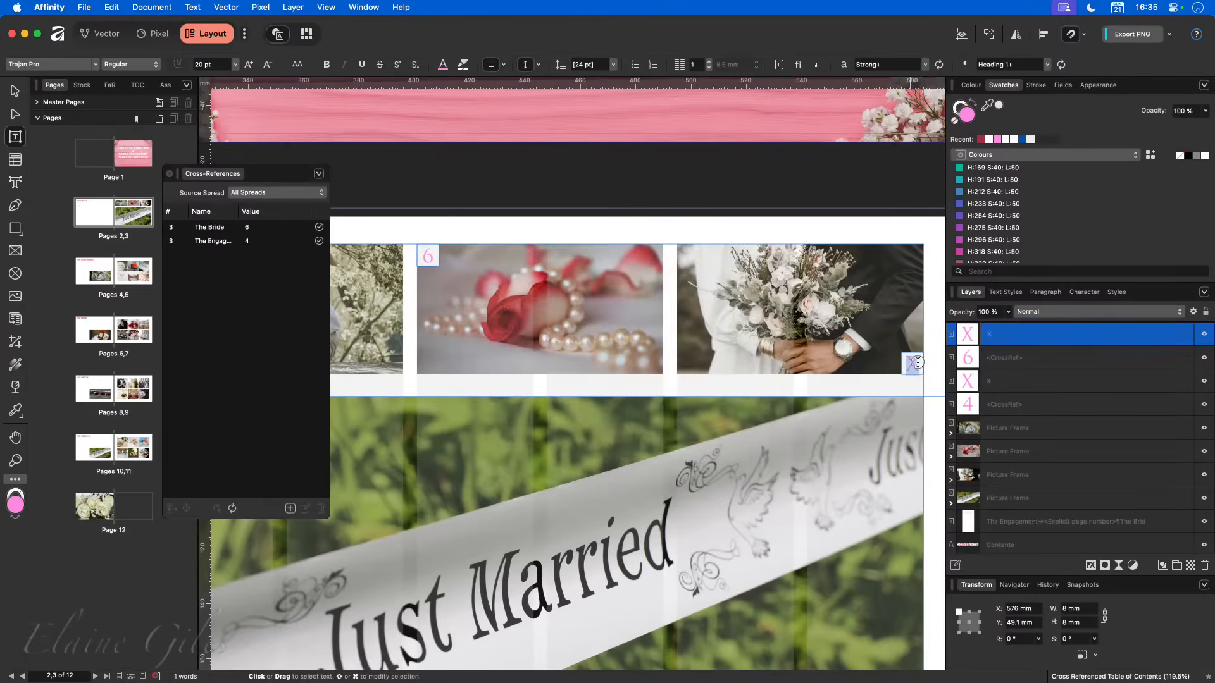
left_click(290, 510)
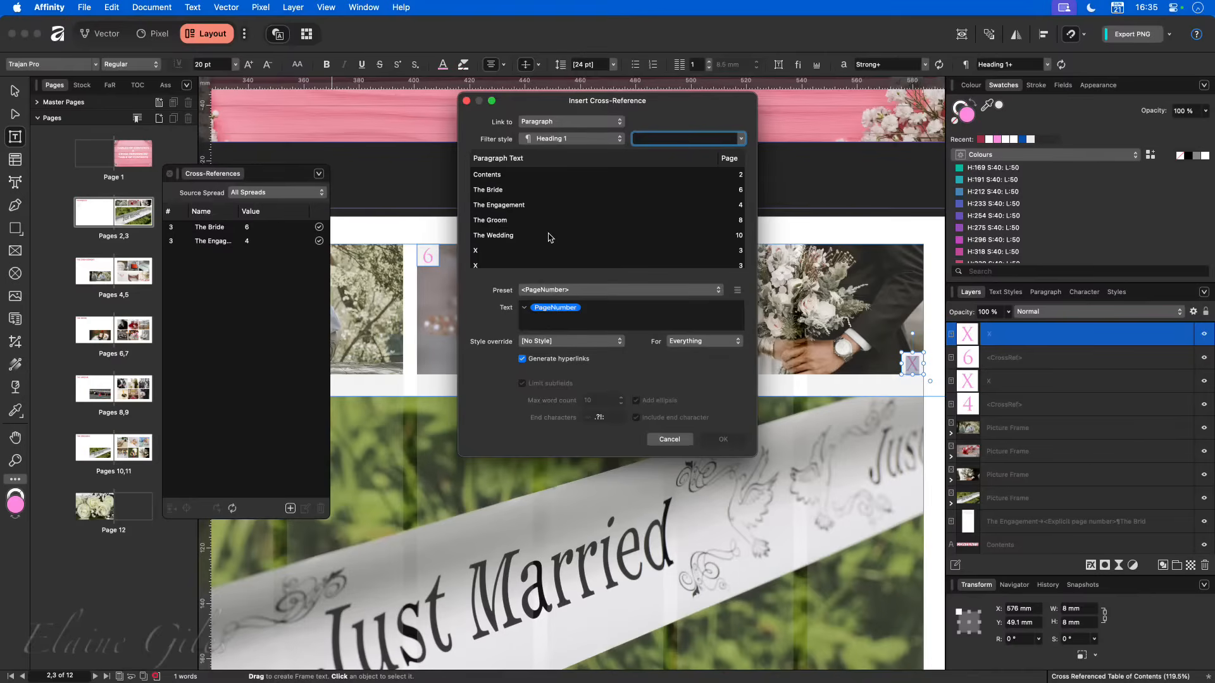
left_click(511, 226)
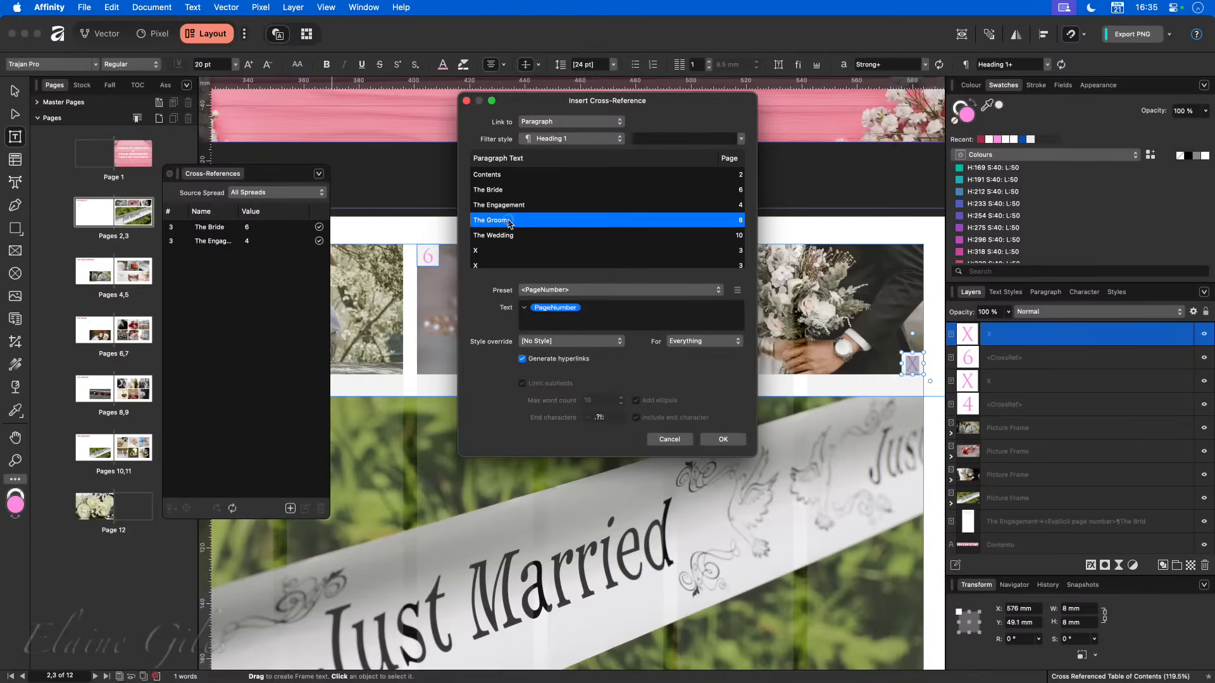
left_click(723, 439)
- Replace the X on the Just Married photo with a <PageNumber> cross-reference to The Wedding heading
scroll(612, 462, "left", 5)
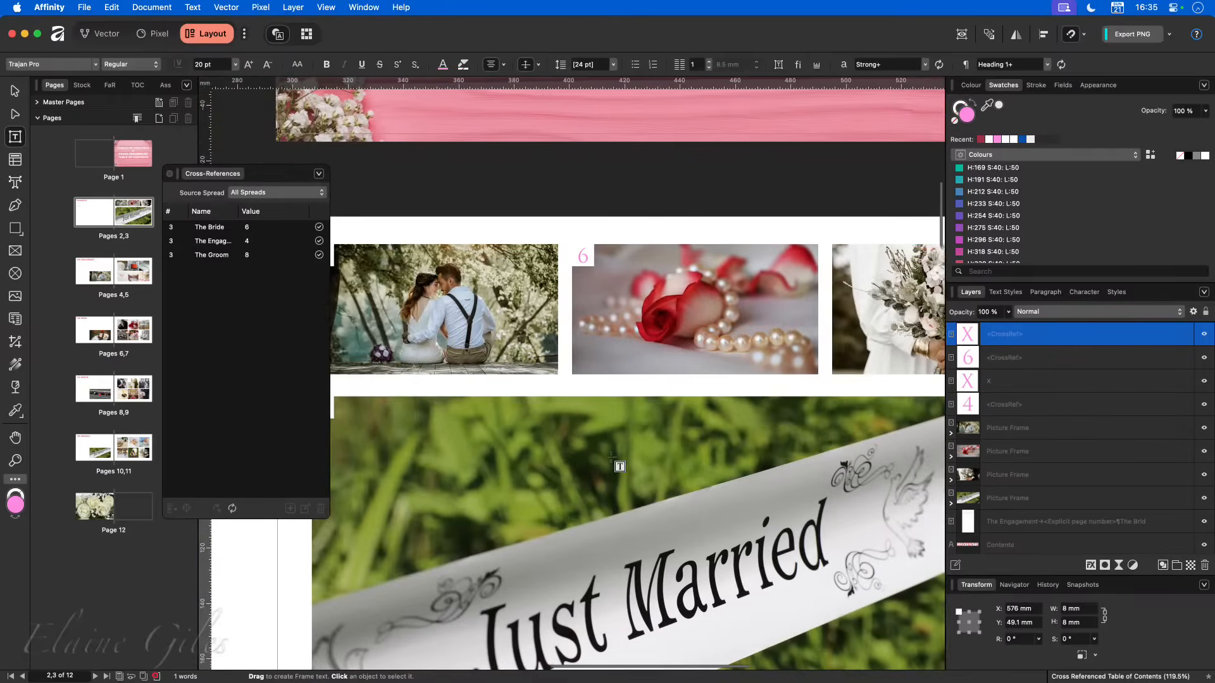
left_click_drag(408, 405, 418, 407)
key("BackSpace")
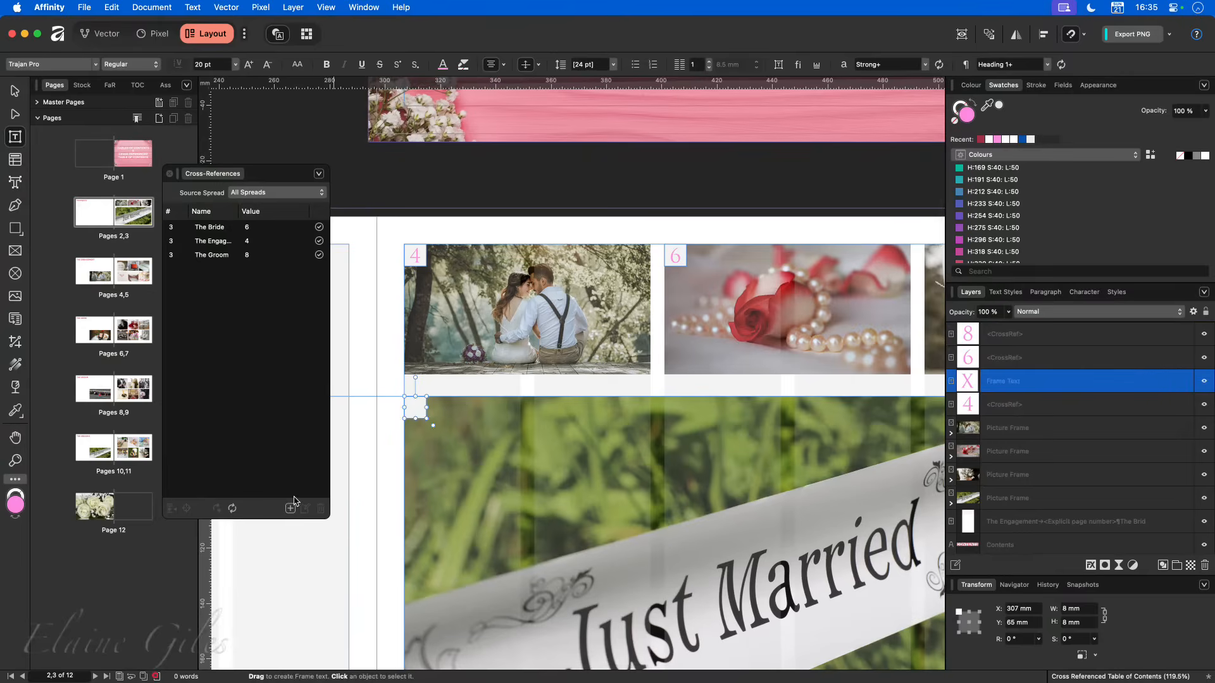
left_click(290, 509)
left_click(526, 237)
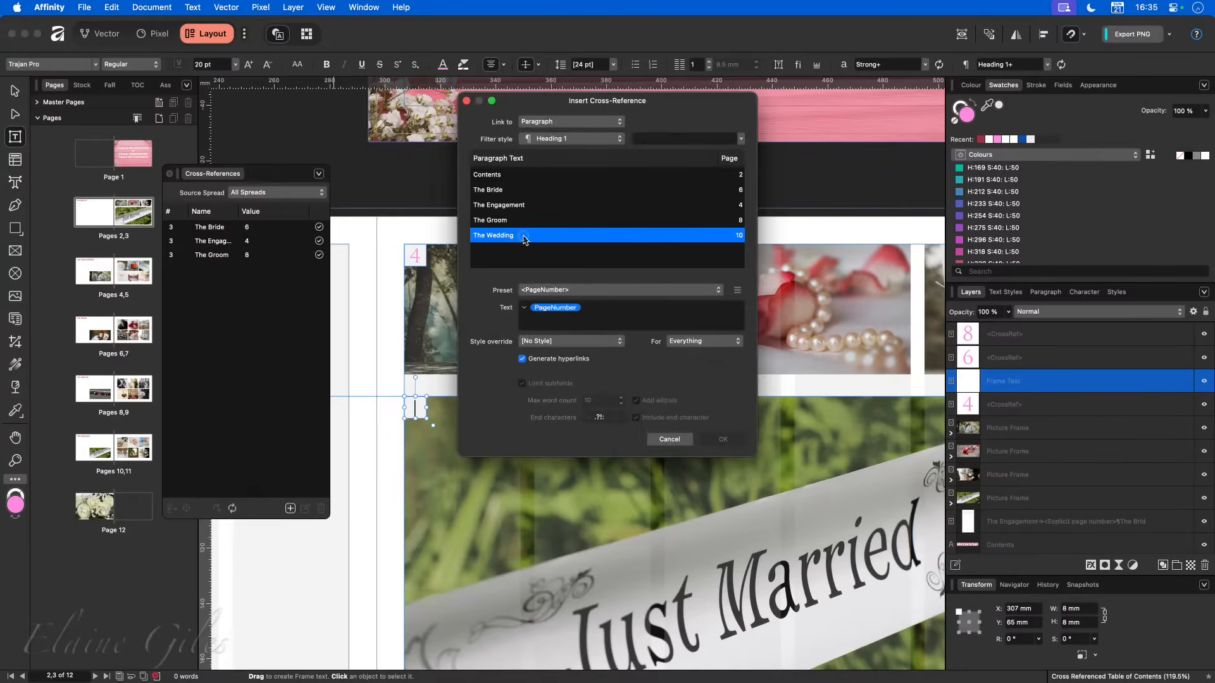
left_click(724, 440)
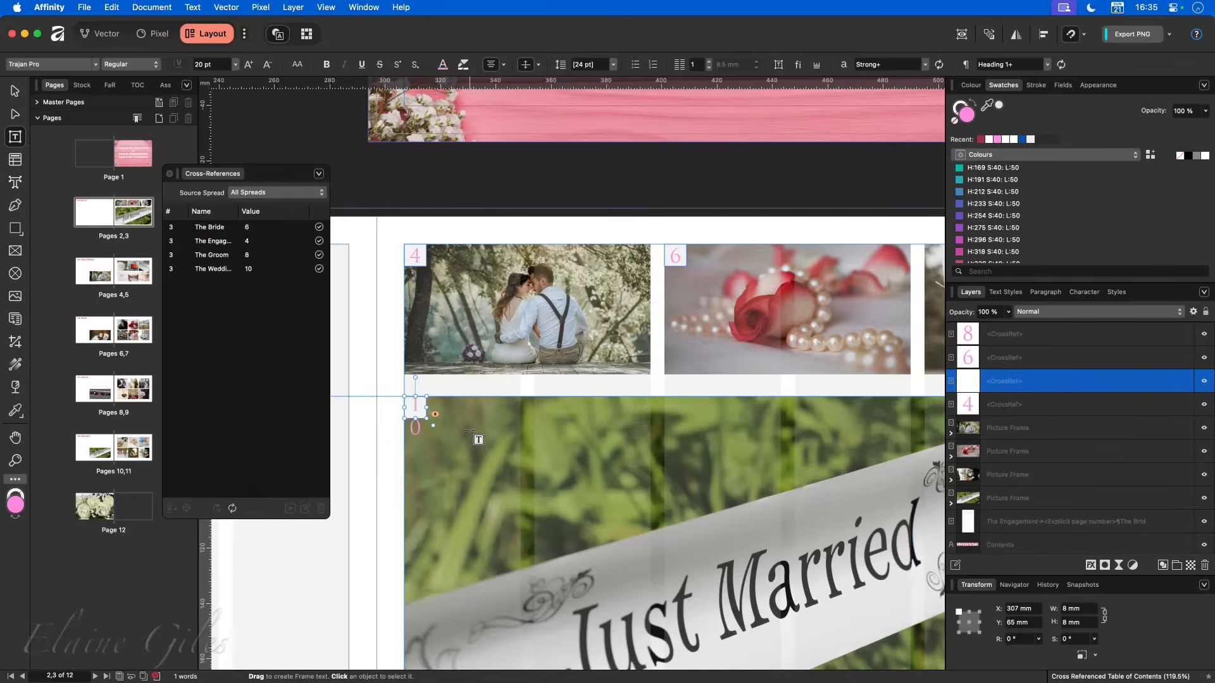
- Try reducing the page number on the Just Married photo to 19 pt
scroll(478, 439, "right", 2)
scroll(478, 439, "right", 1)
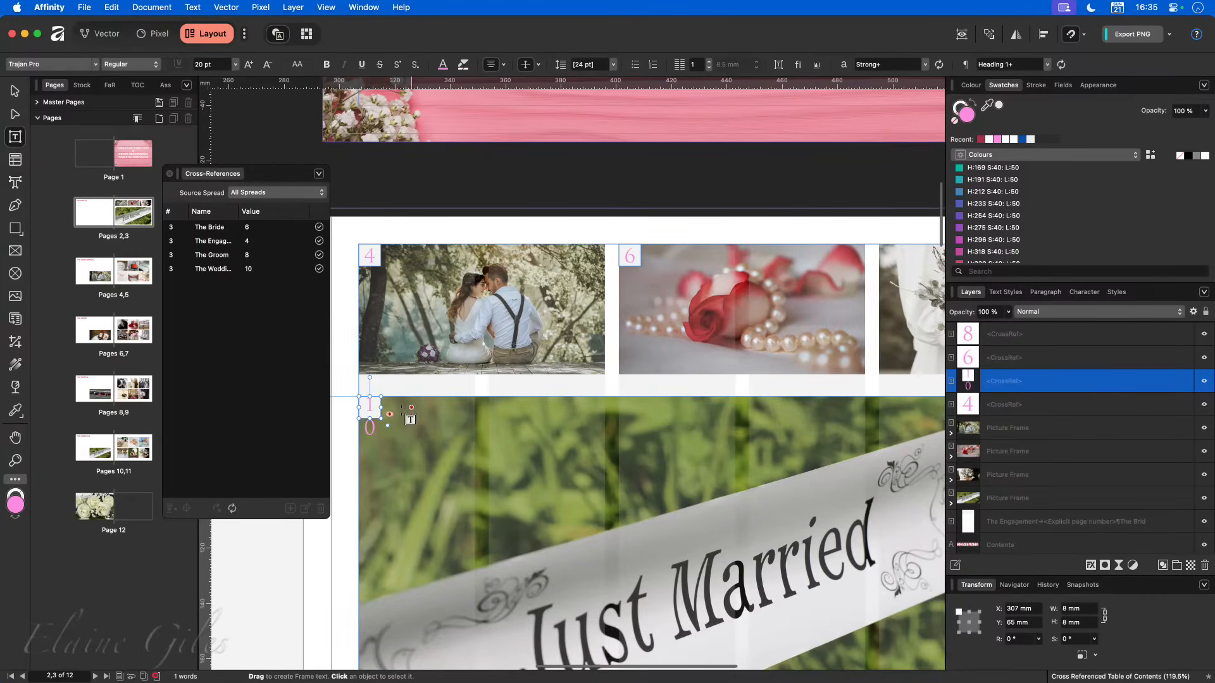
double_click(374, 425)
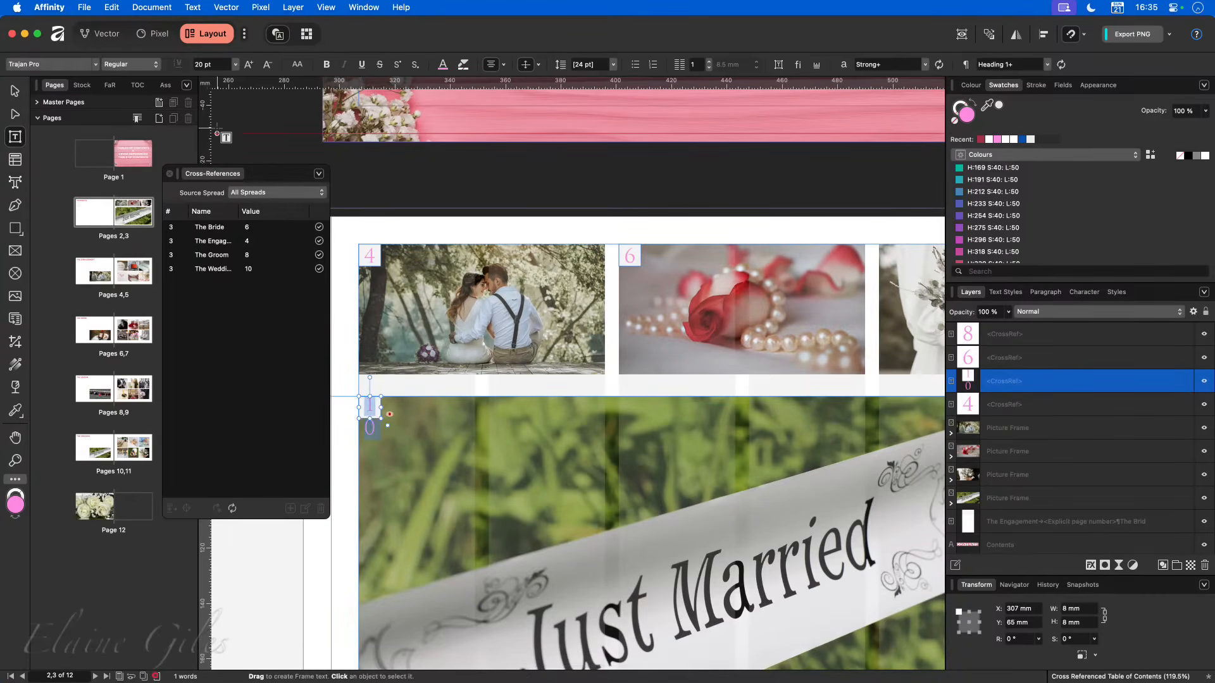
left_click(267, 65)
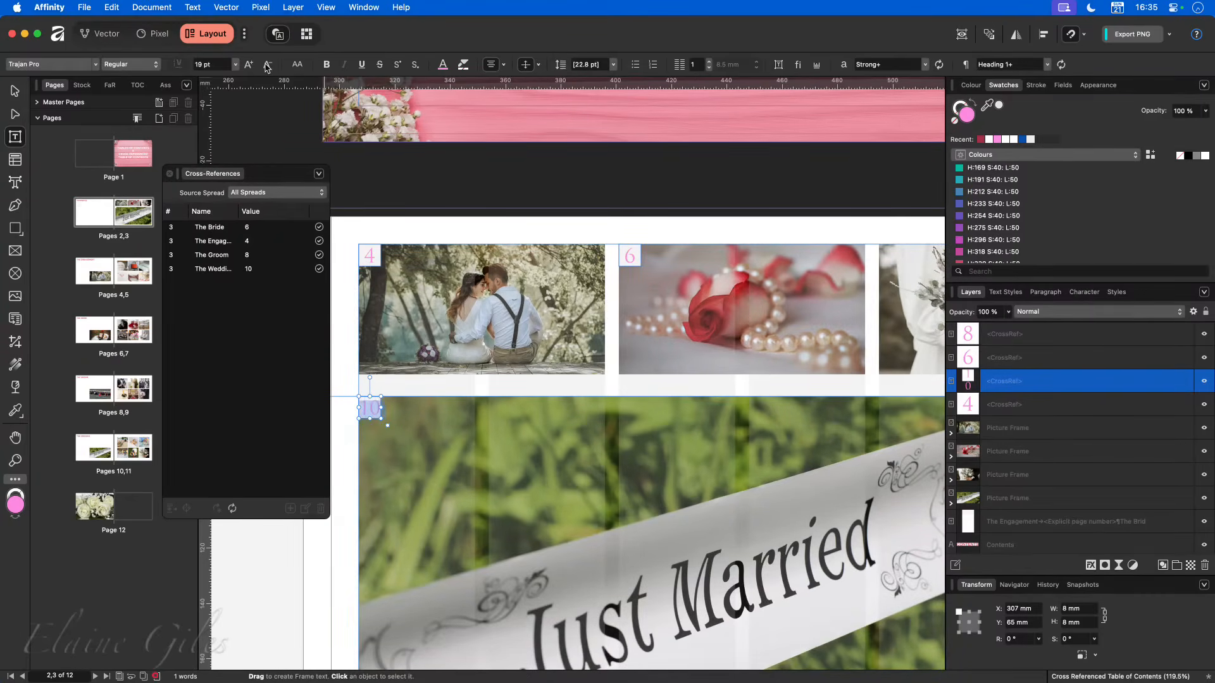
left_click(12, 93)
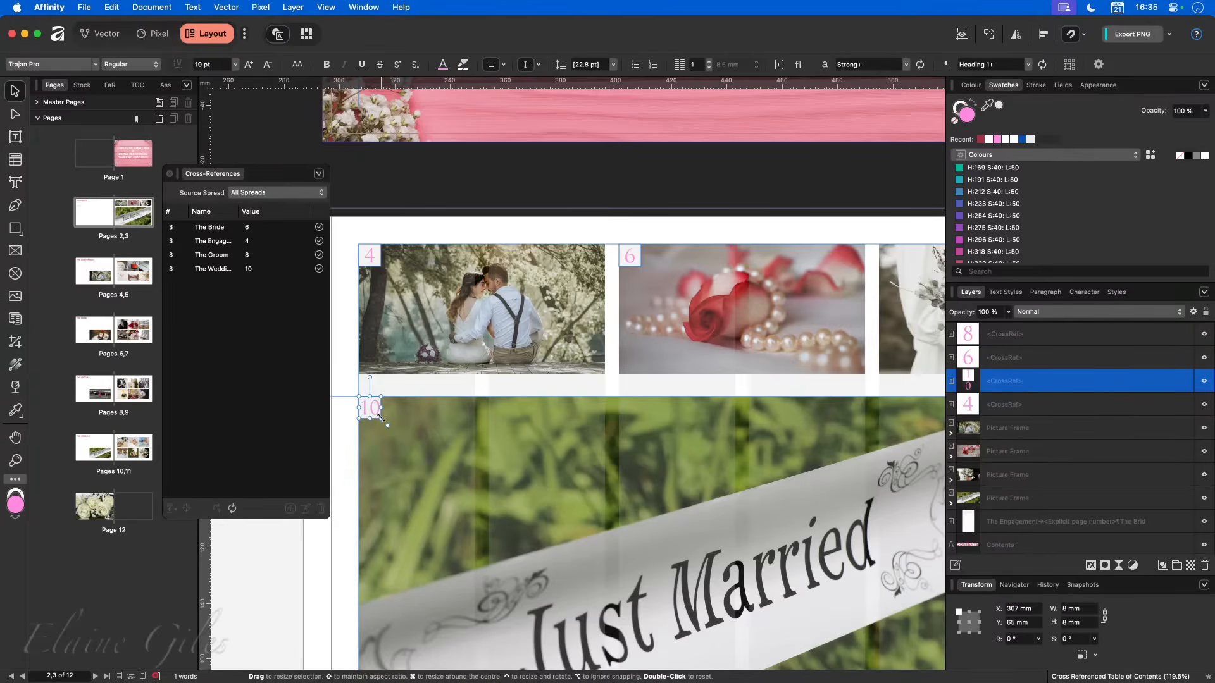
key("super+z")
- Enlarge the page-number frame on the Just Married photo to about 21.1 mm square and set its text to 40 pt
left_click_drag(382, 421, 417, 455)
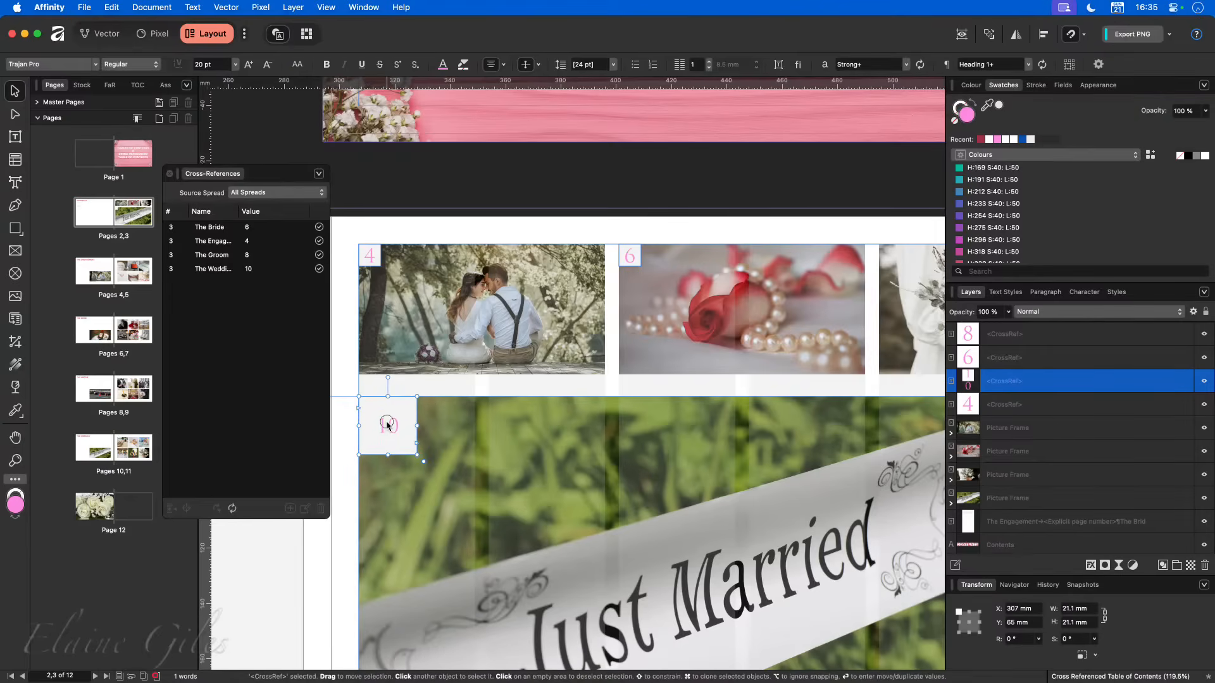
double_click(388, 426)
double_click(388, 426)
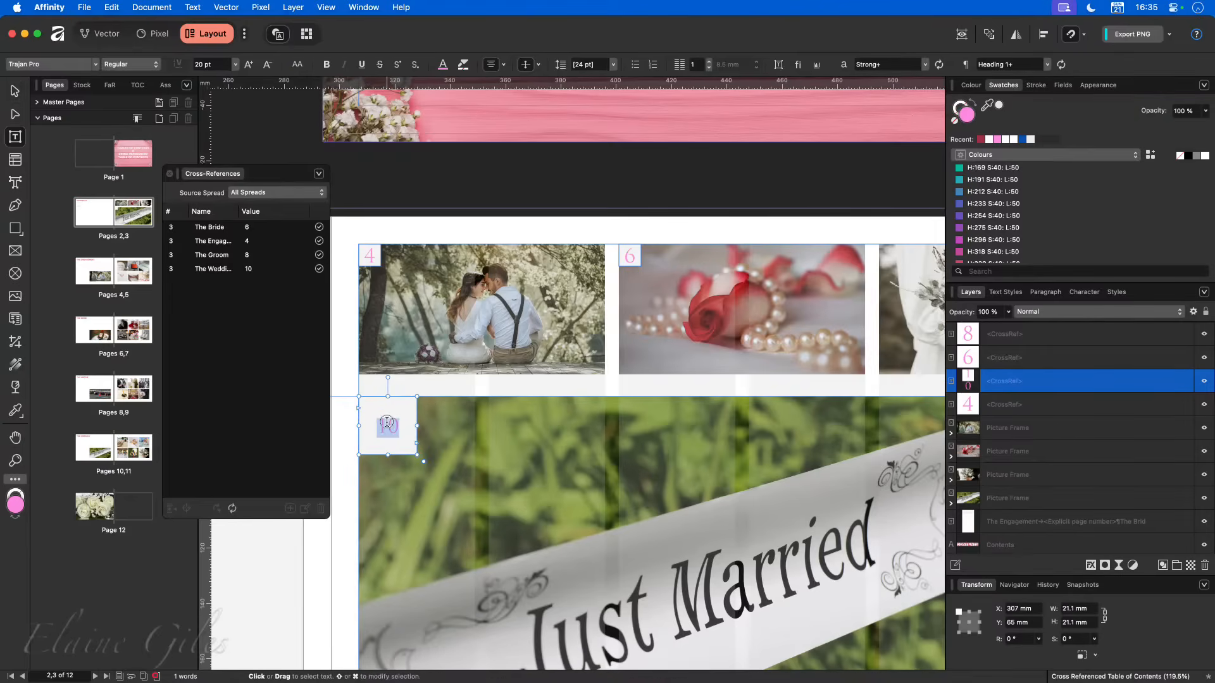
left_click(250, 64)
left_click(250, 64)
left_click(250, 64)
left_click(250, 65)
left_click(250, 65)
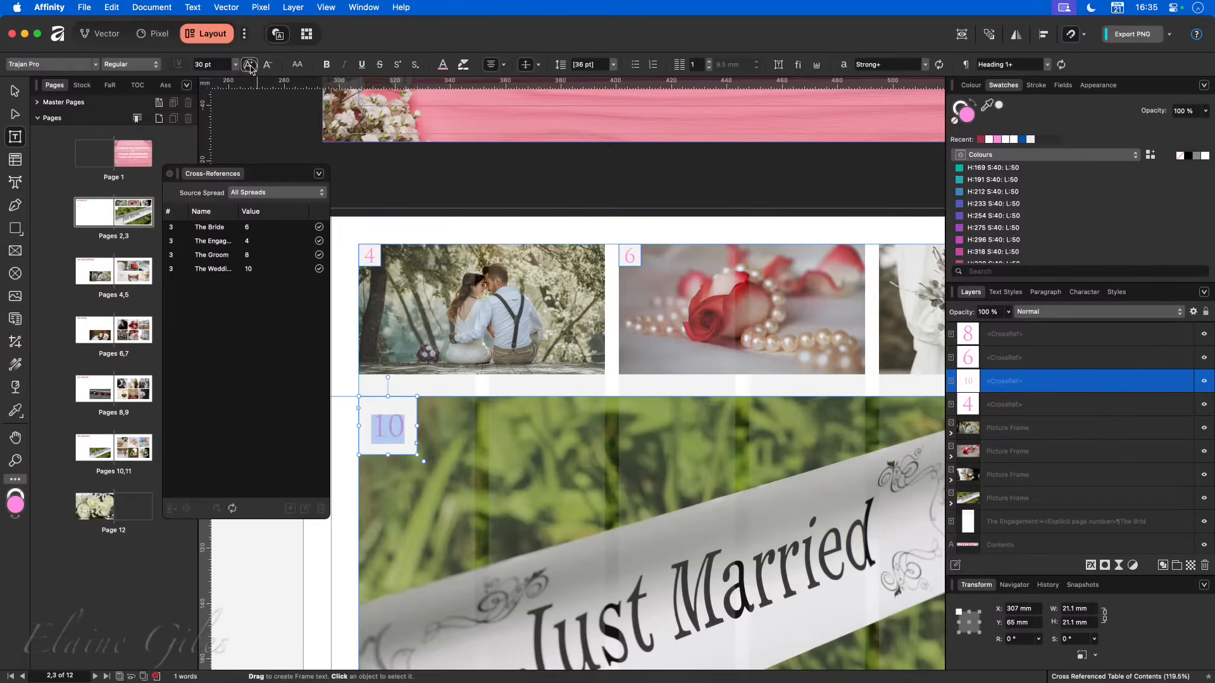
left_click(250, 64)
left_click(250, 65)
left_click(250, 64)
left_click(250, 65)
left_click(250, 64)
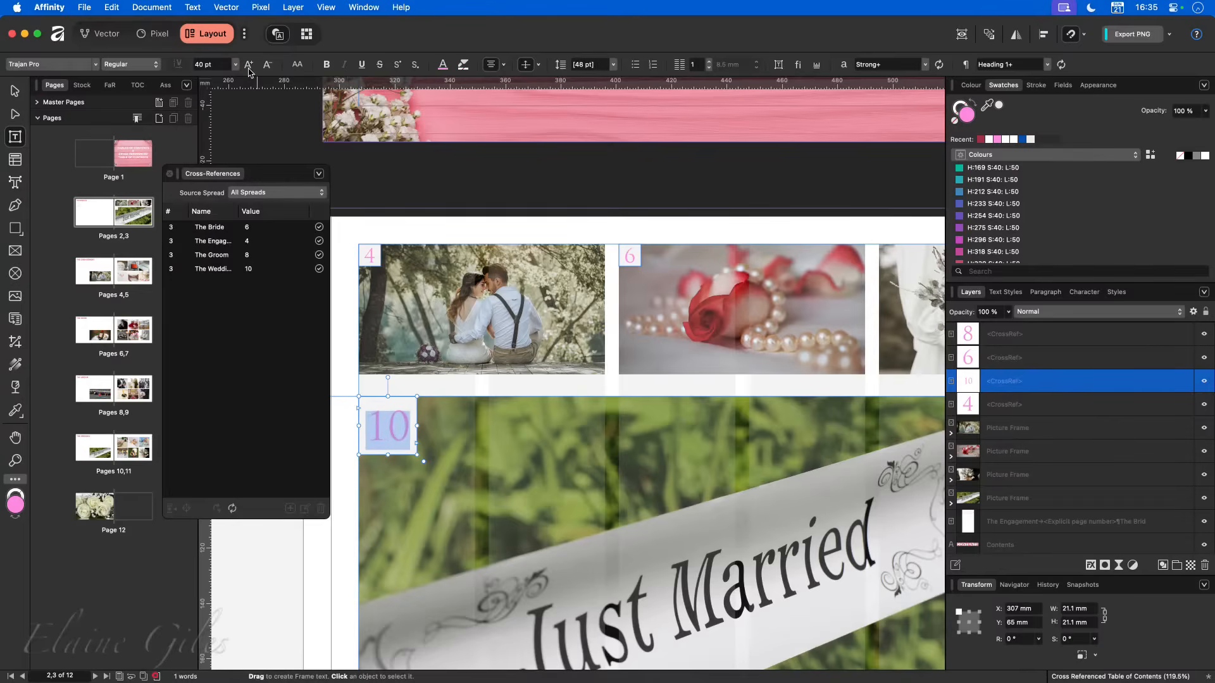
left_click(15, 91)
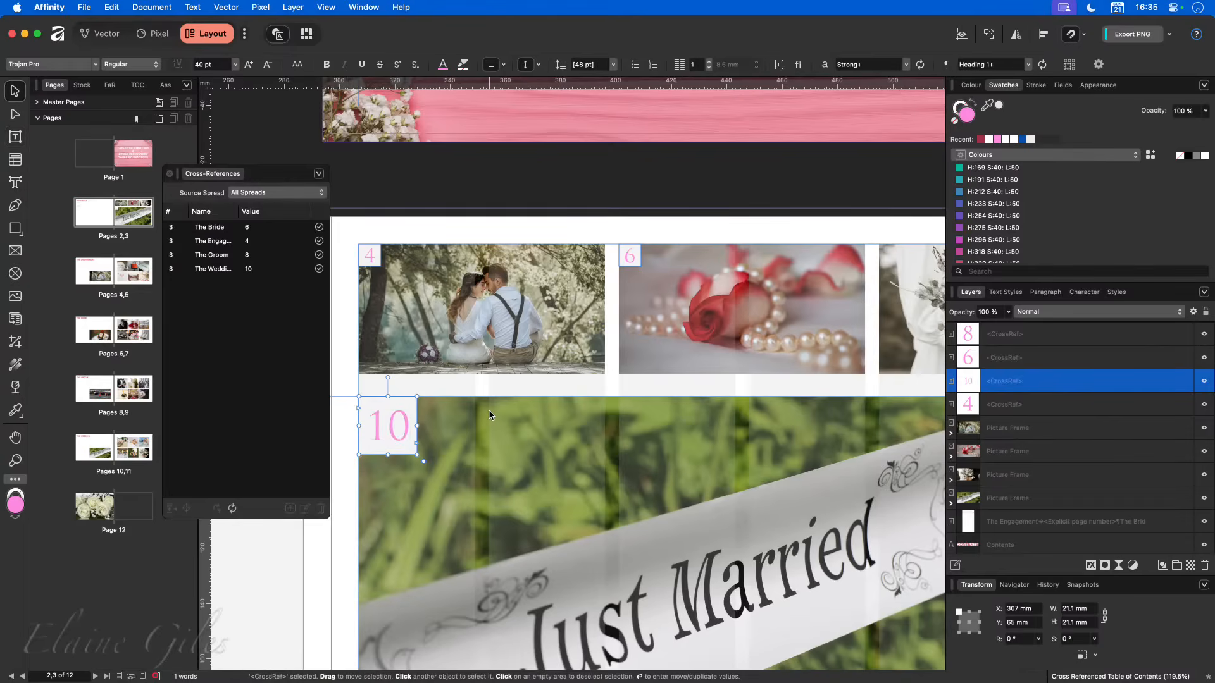
- Review the page numbers on the four photos against the text entries on the Contents page
scroll(516, 429, "down", 5)
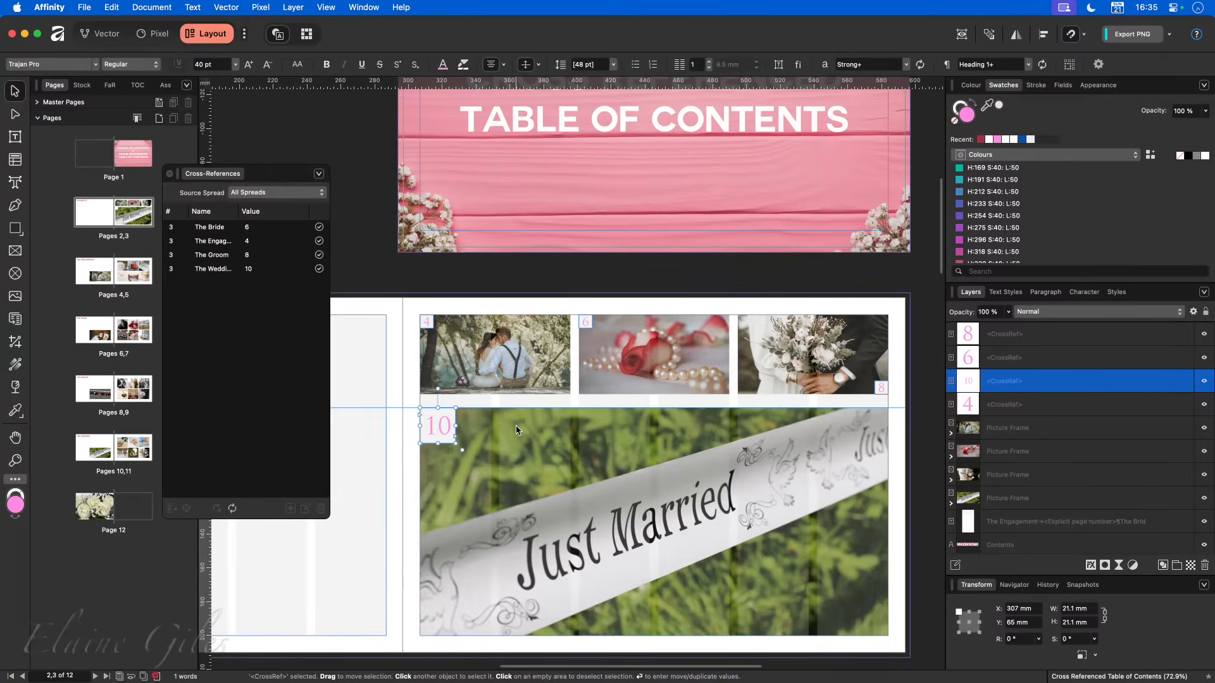
scroll(517, 430, "down", 3)
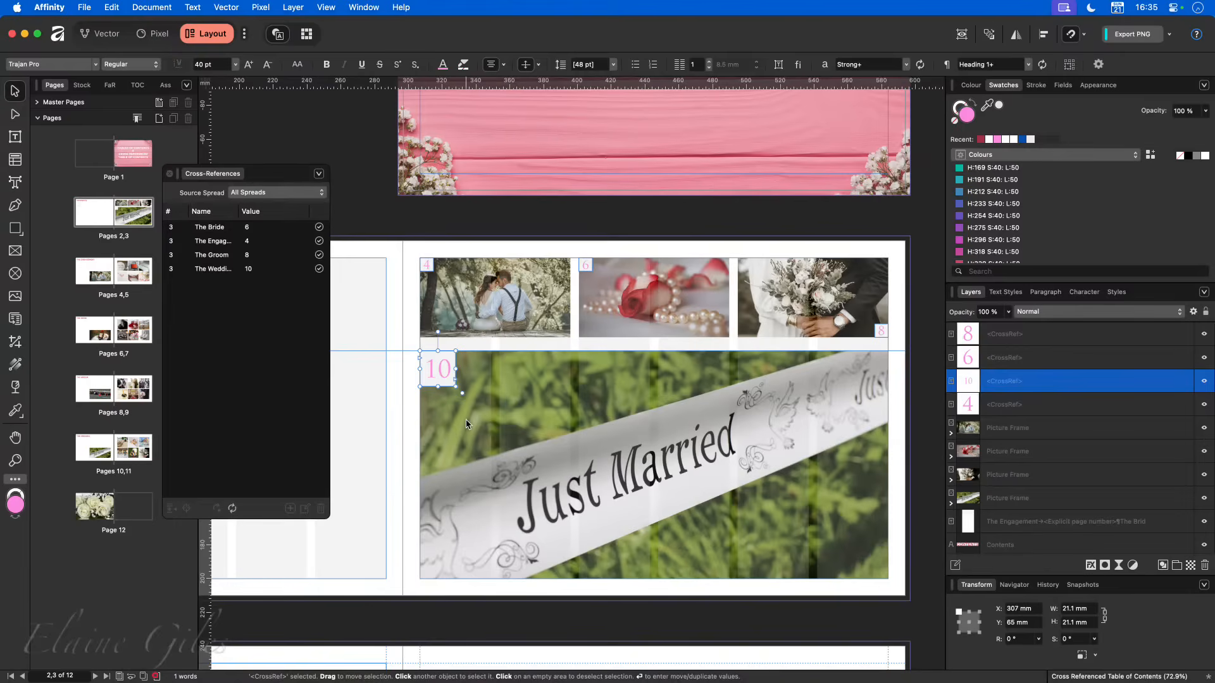
scroll(467, 424, "left", 10)
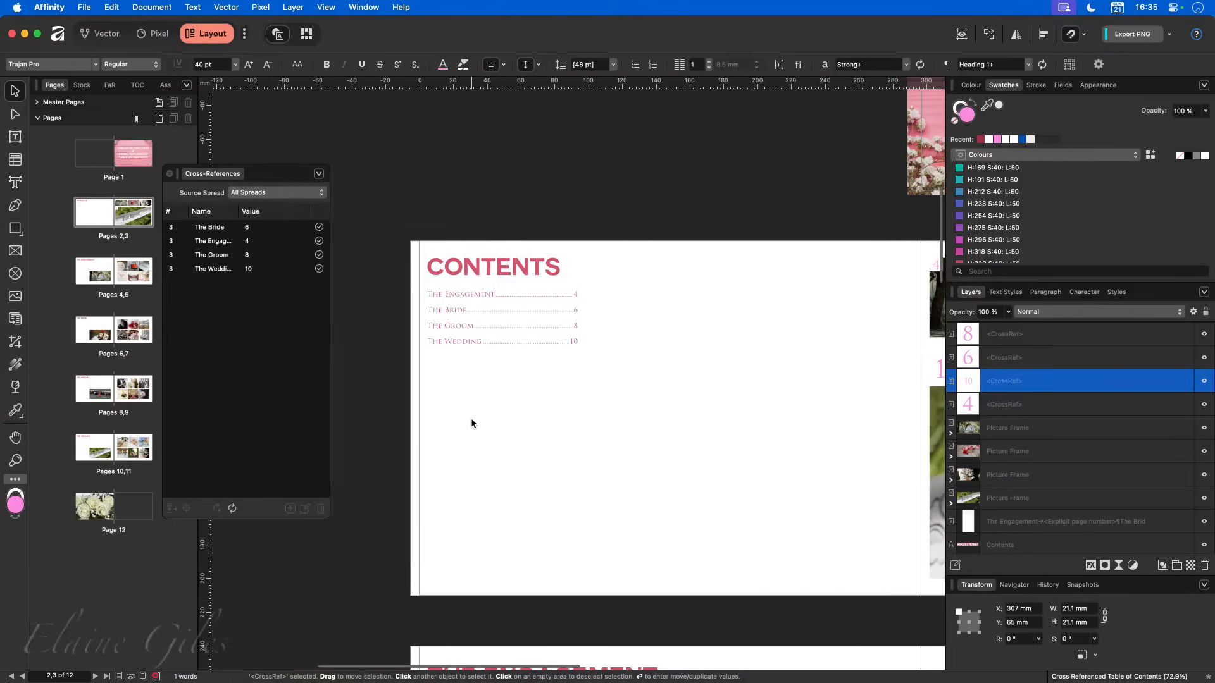
- Move the Cross-References panel clear of the Contents spread and deselect the contents text frame
left_click(529, 371)
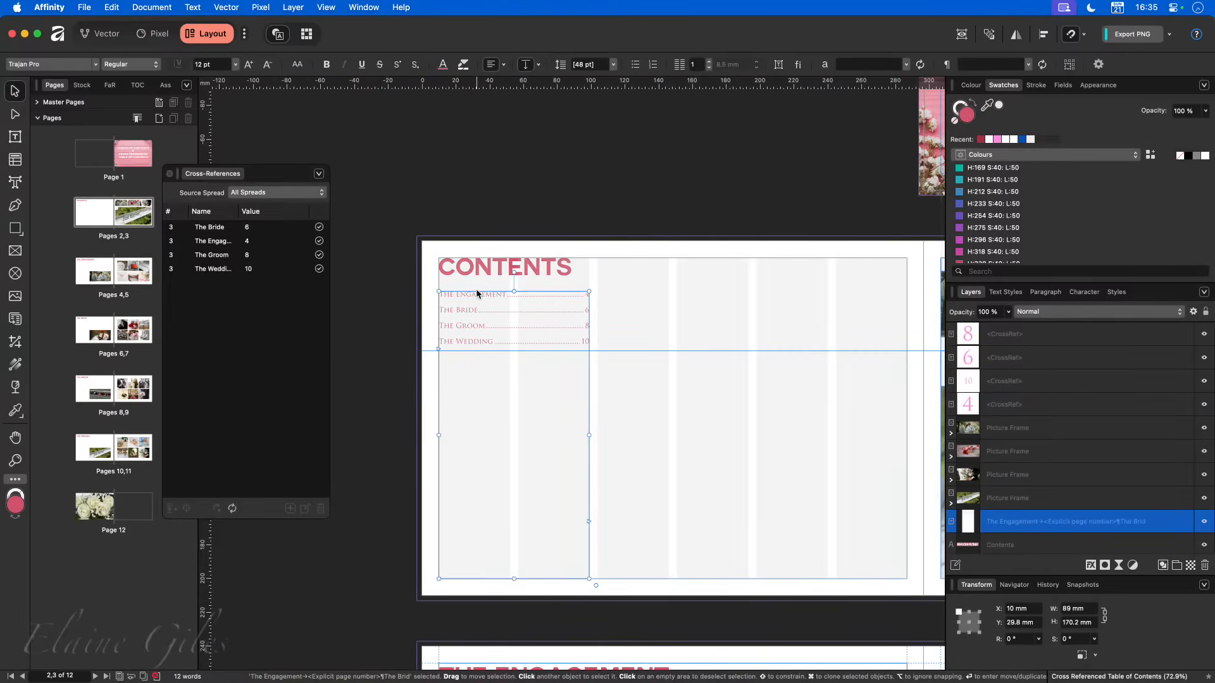
scroll(482, 491, "right", 10)
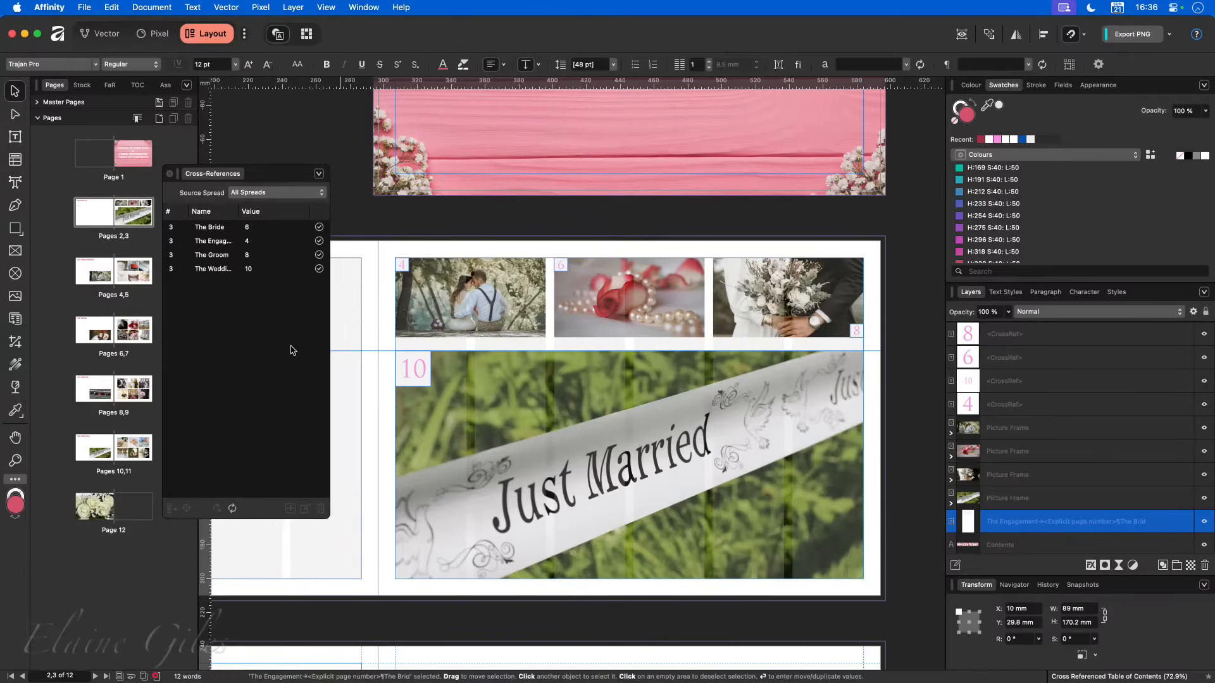
left_click_drag(280, 172, 190, 682)
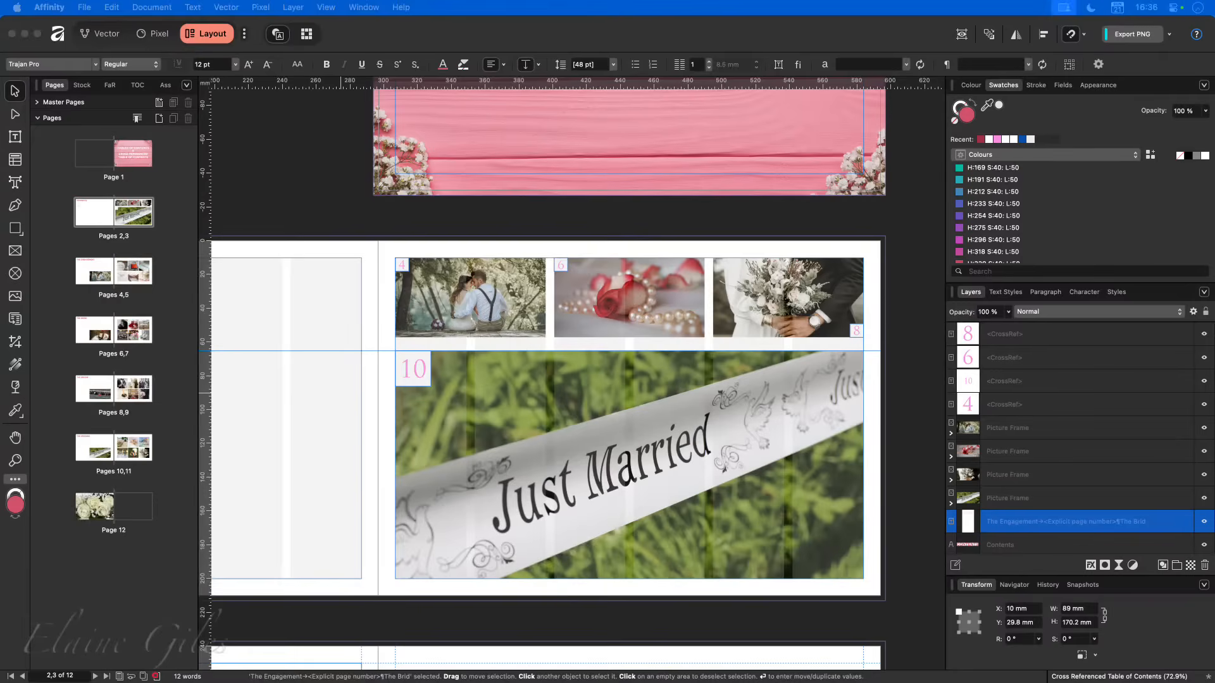
left_click(298, 175)
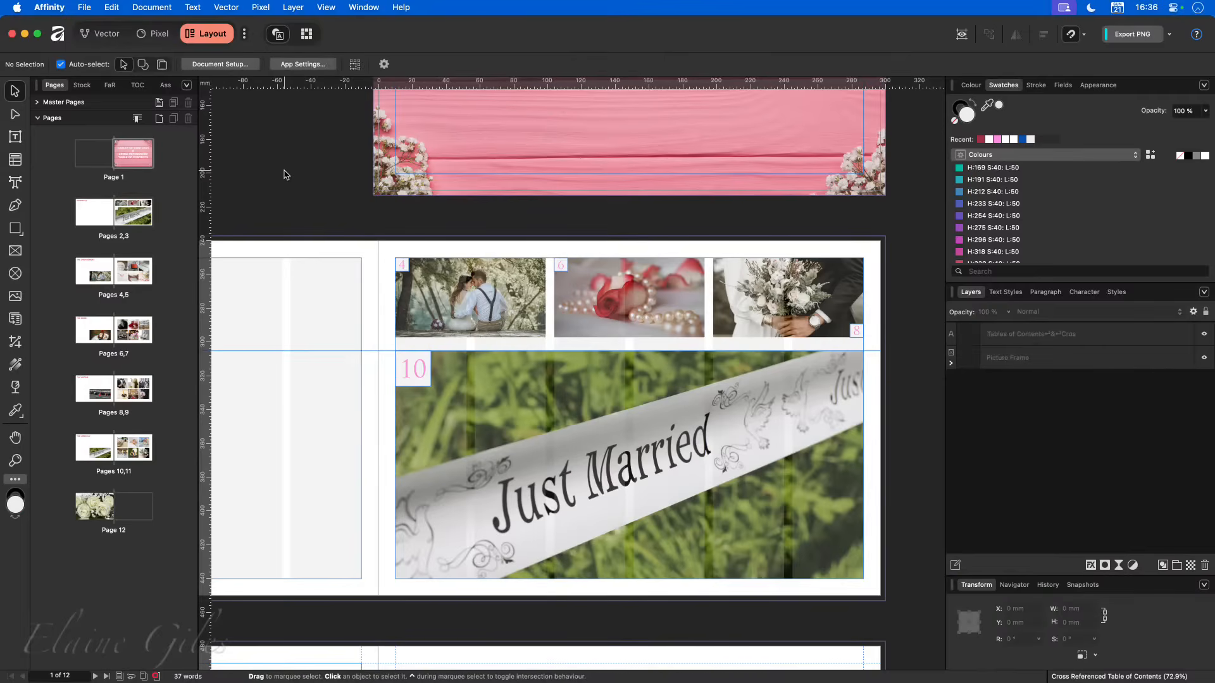
- Export the album with the PDF (digital - high quality) preset as Cross Referenced Table of Contents, ignoring the preflight warnings
key("alt+shift+super+s")
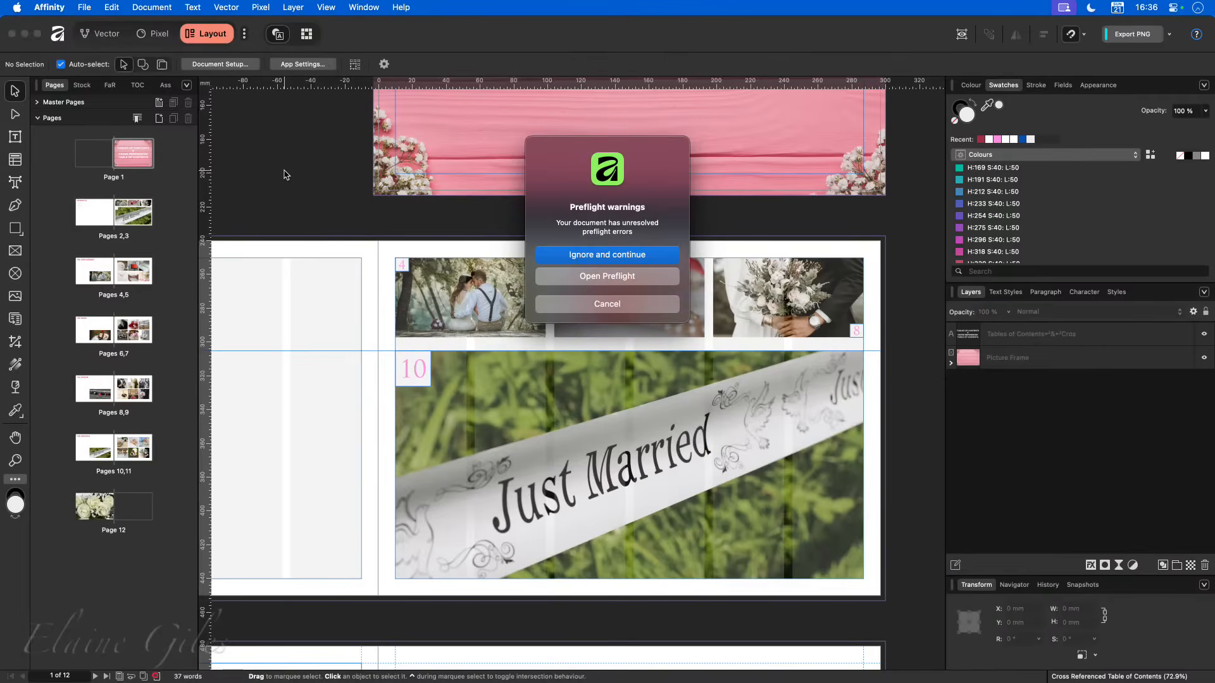
left_click(603, 256)
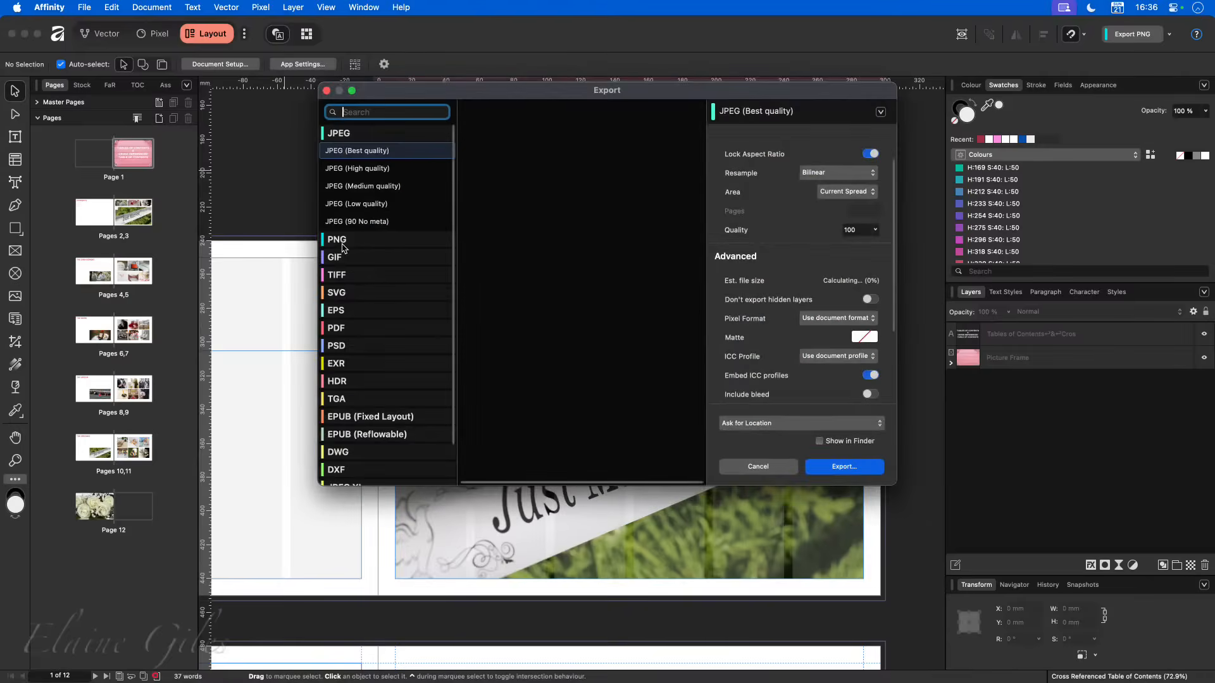
left_click(365, 328)
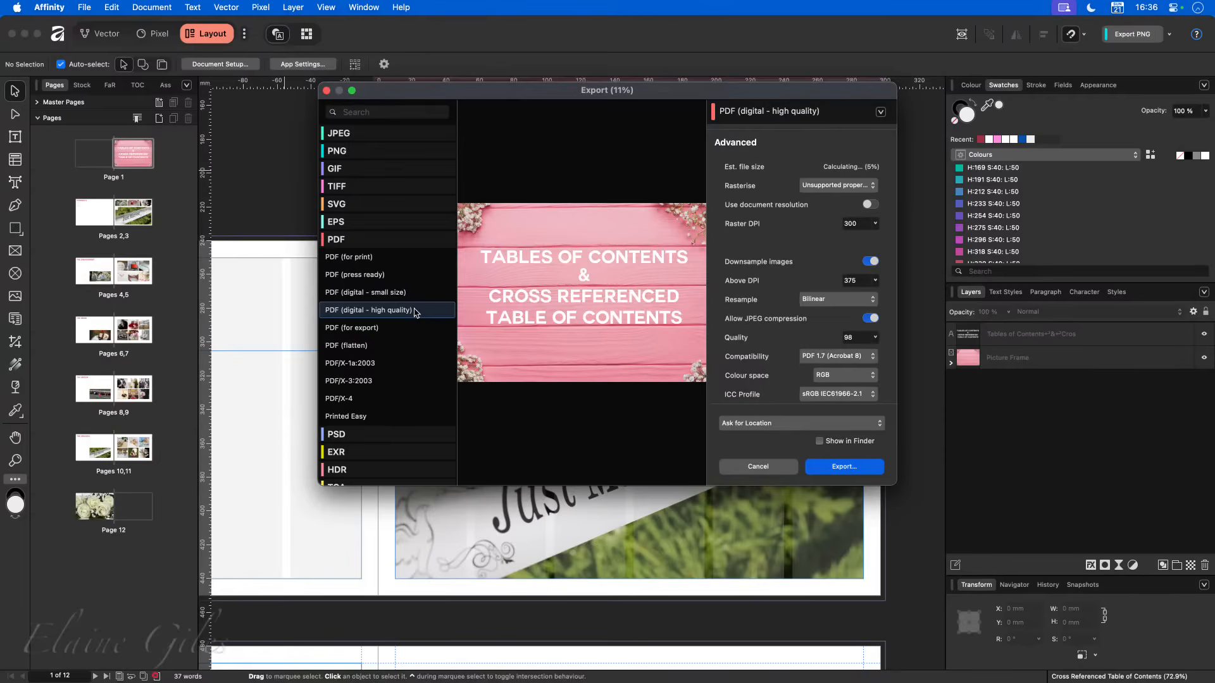
left_click(840, 467)
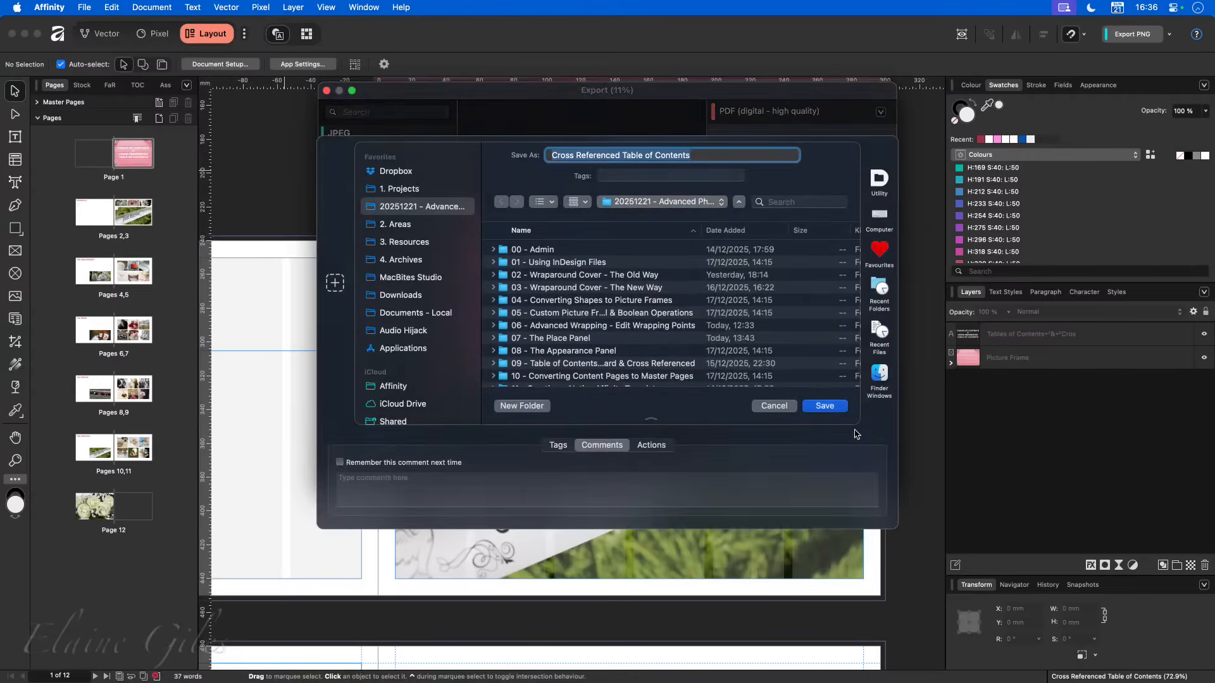
left_click(832, 409)
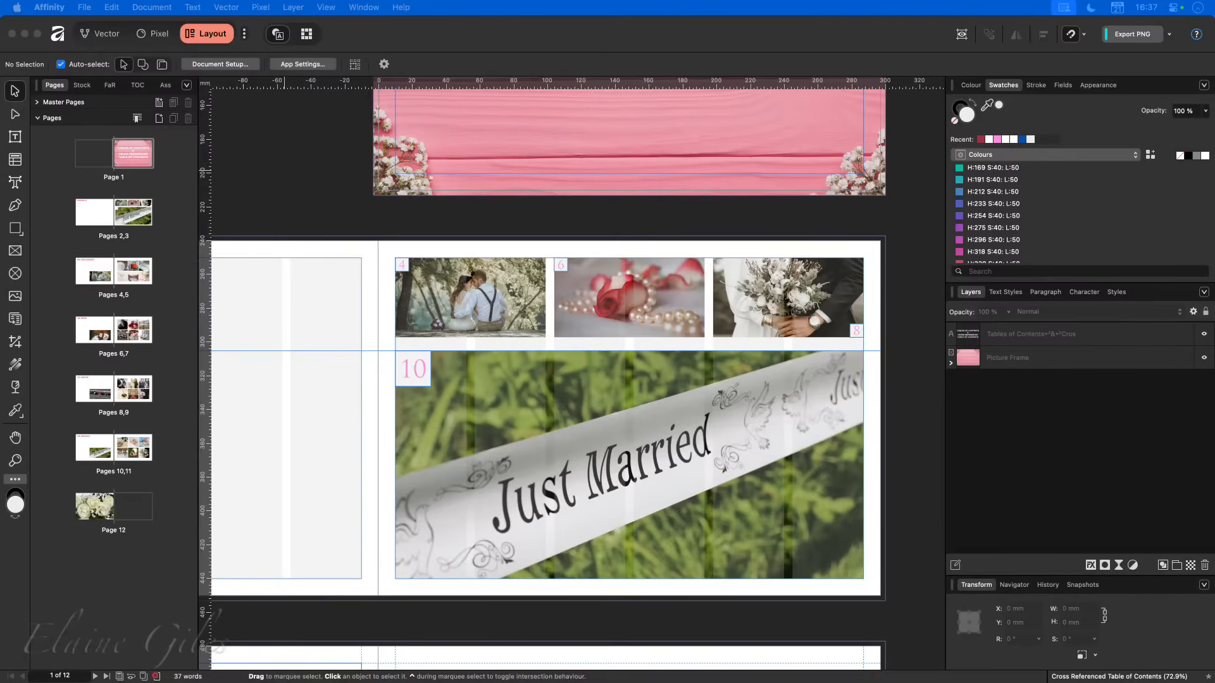
- Export the high-quality digital PDF again with the area set to All Spreads, replacing the existing Cross Referenced Table of Contents file
left_click_drag(0, 367, 469, 180)
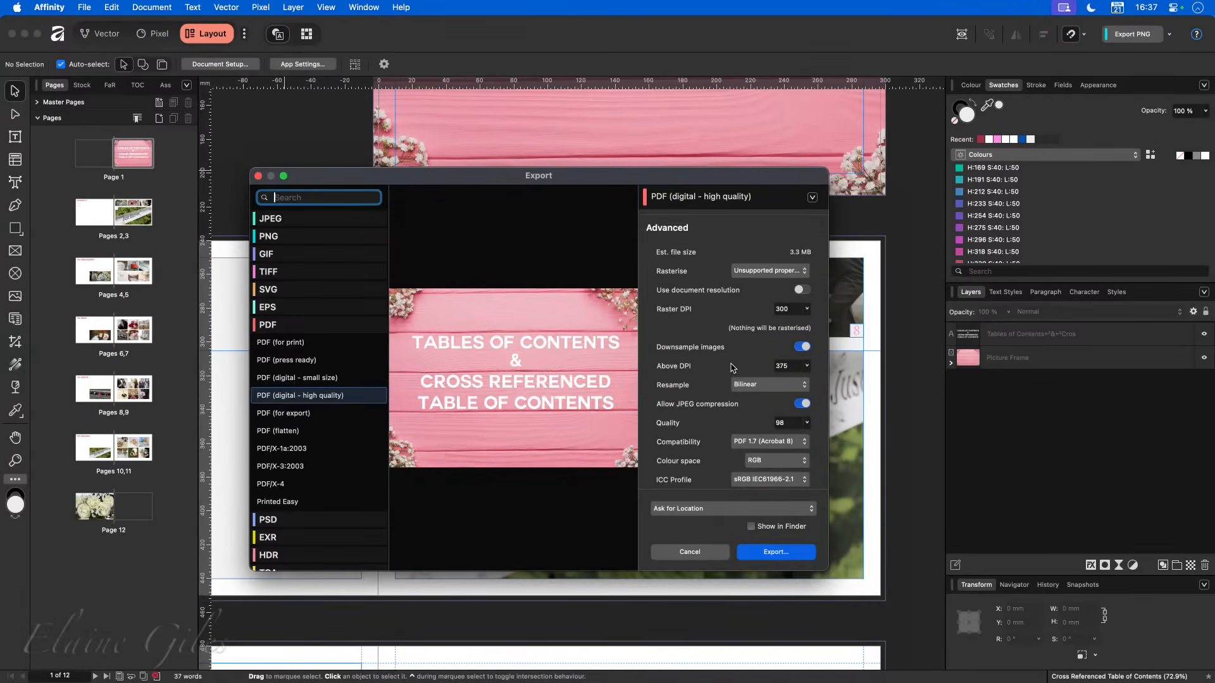
scroll(732, 367, "up", 2)
left_click(803, 219)
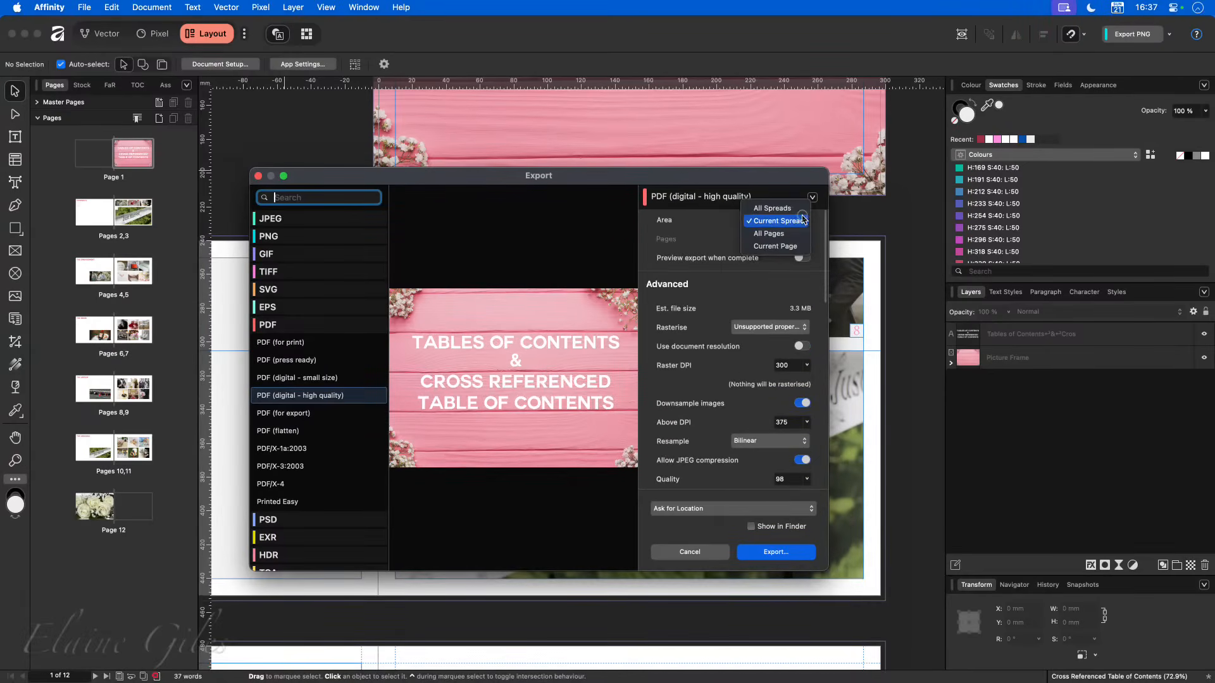
left_click(793, 212)
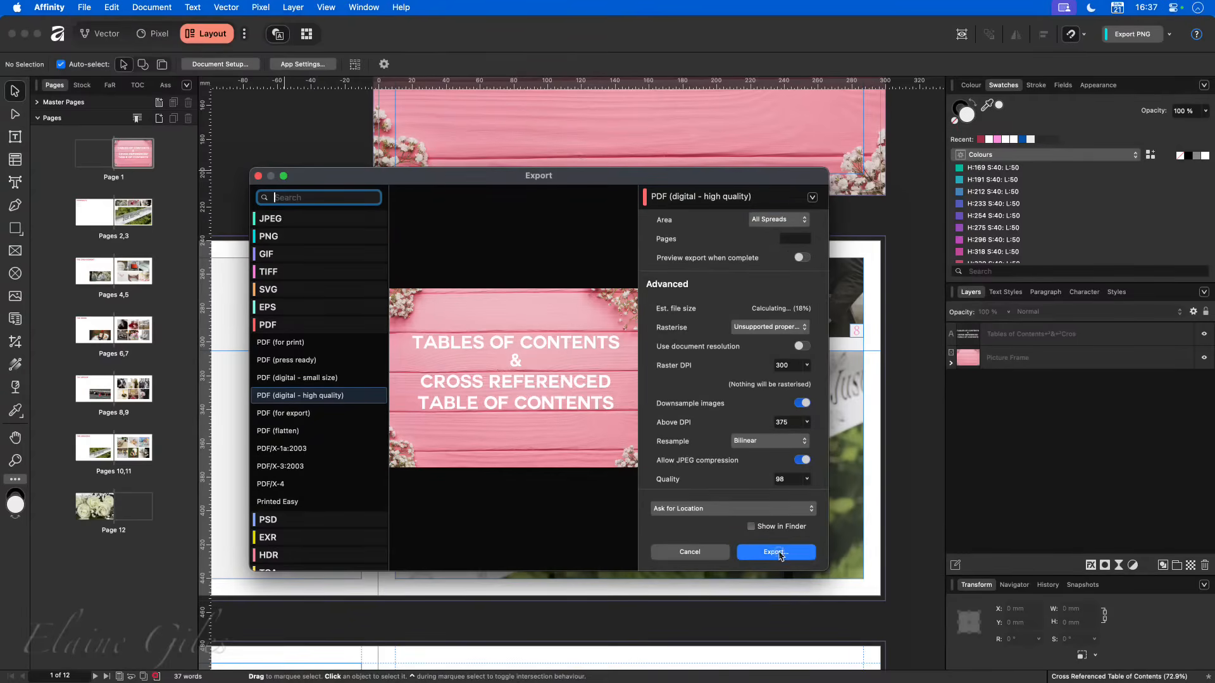
left_click(778, 553)
left_click(758, 491)
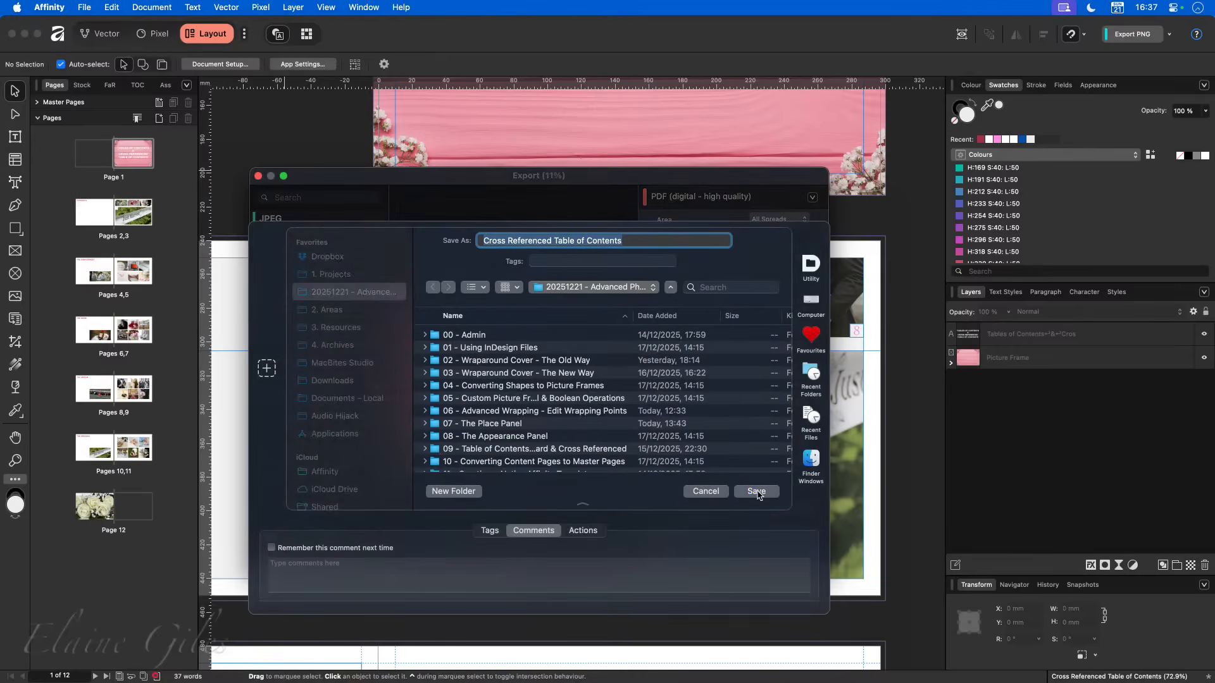
left_click(568, 438)
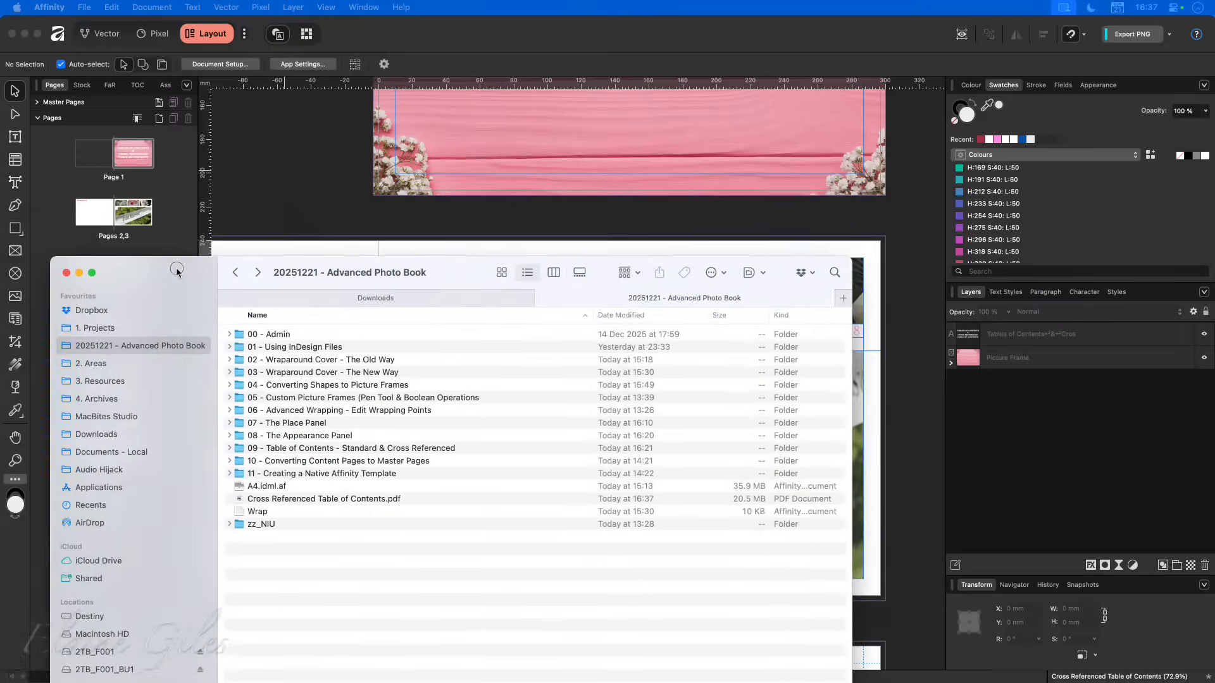
- Open Cross Referenced Table of Contents.pdf from the 20251221 - Advanced Photo Book folder in Preview and look over its first spreads
left_click_drag(179, 270, 257, 268)
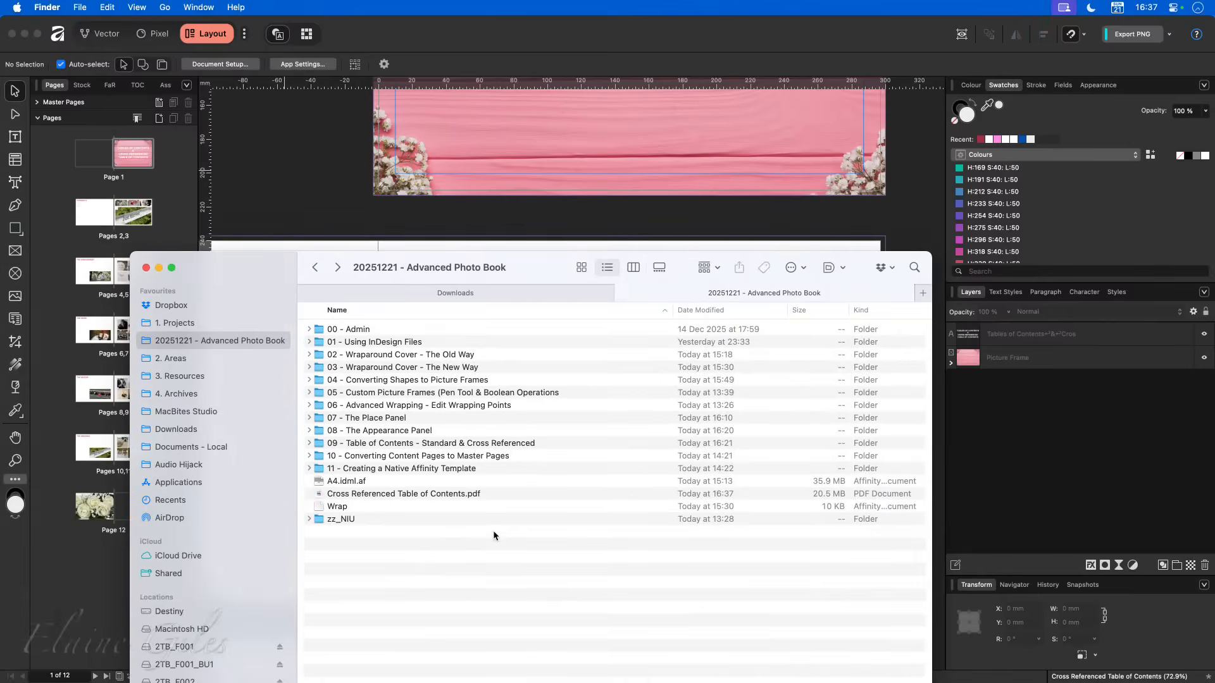
left_click(495, 494)
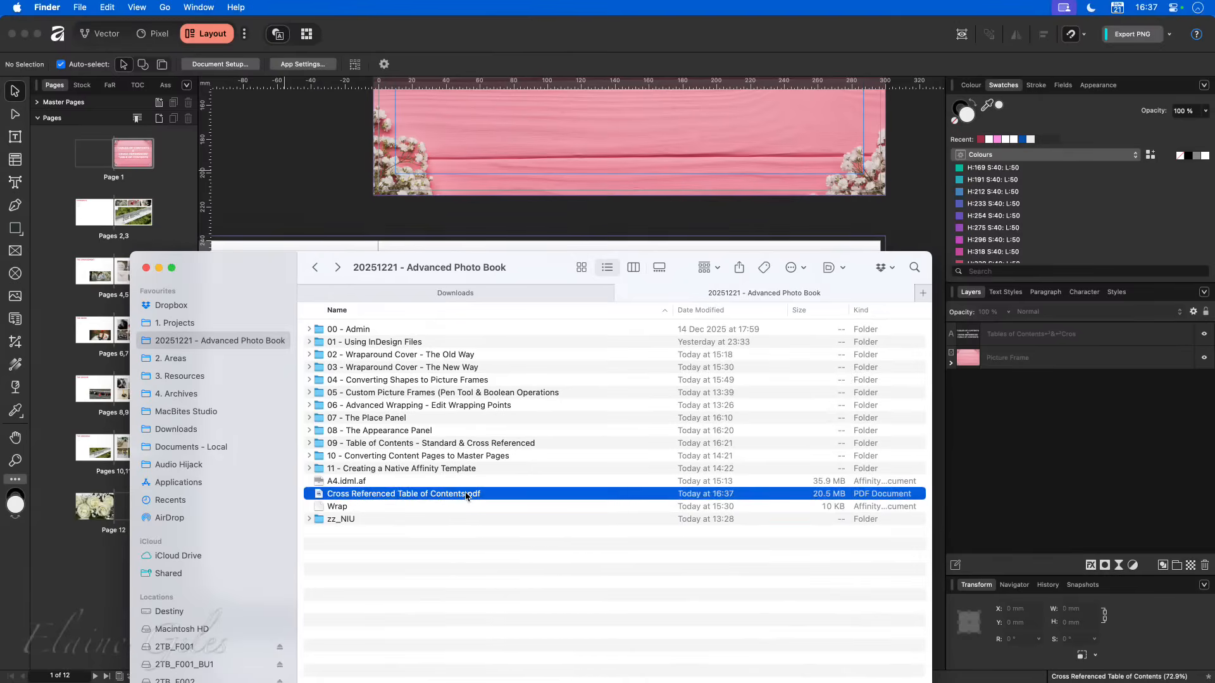
double_click(467, 494)
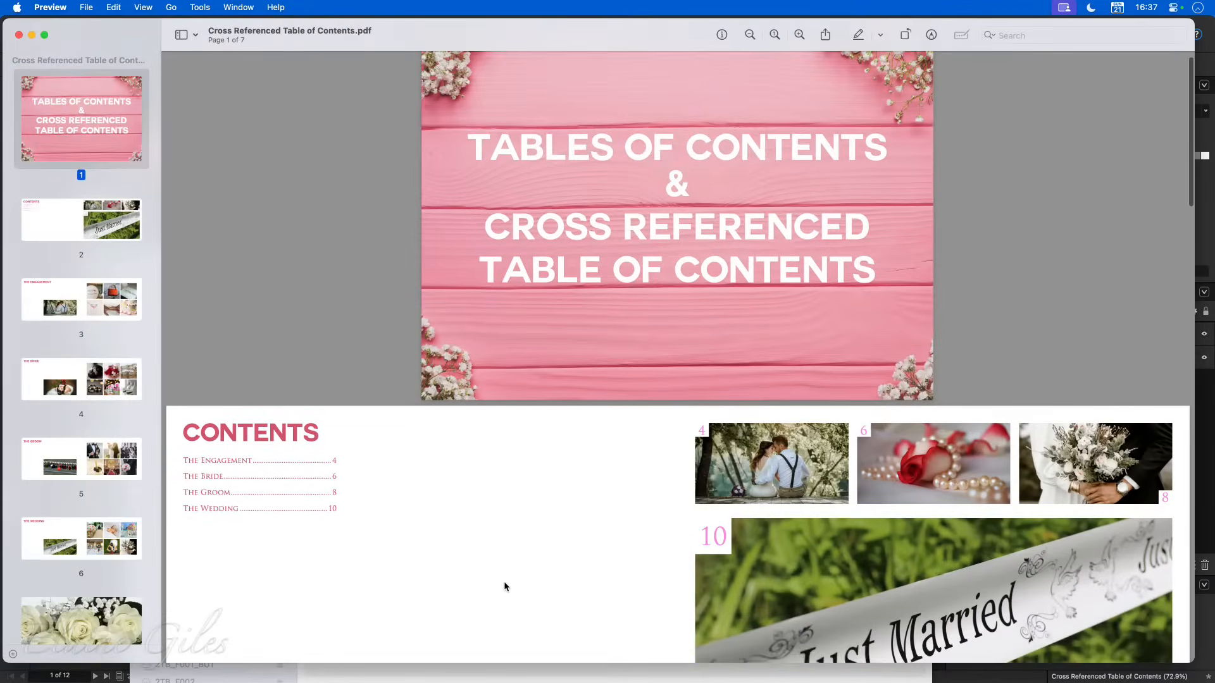
scroll(505, 585, "down", 5)
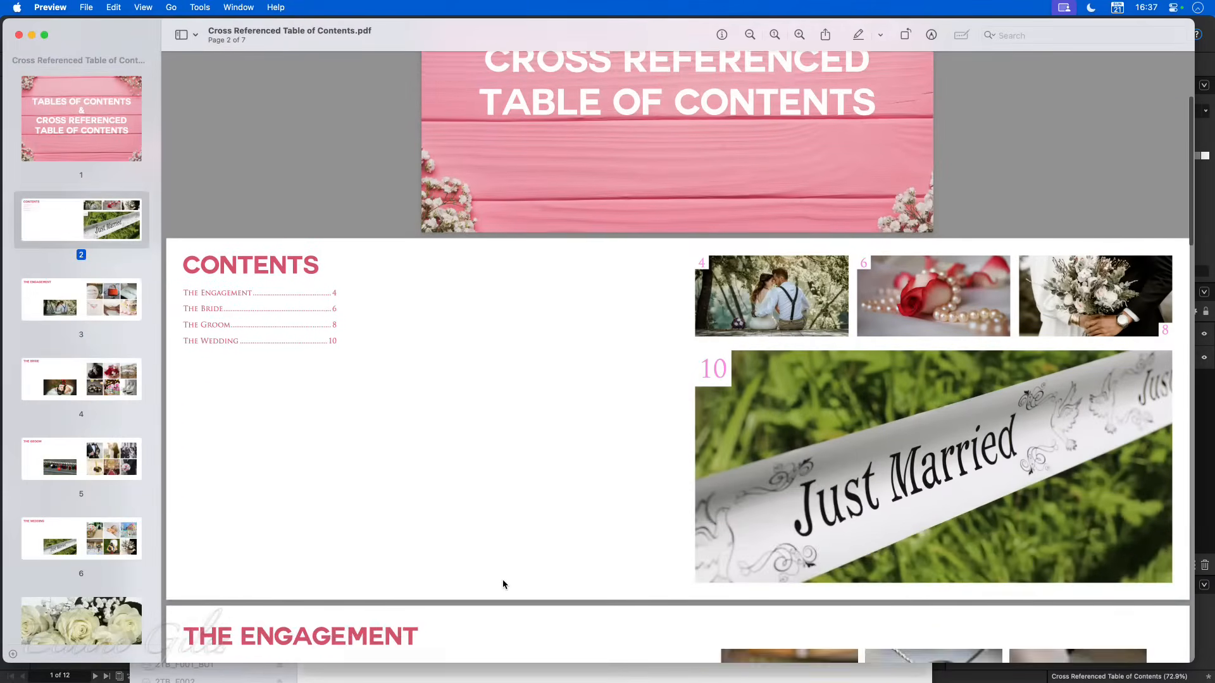
scroll(504, 584, "down", 12)
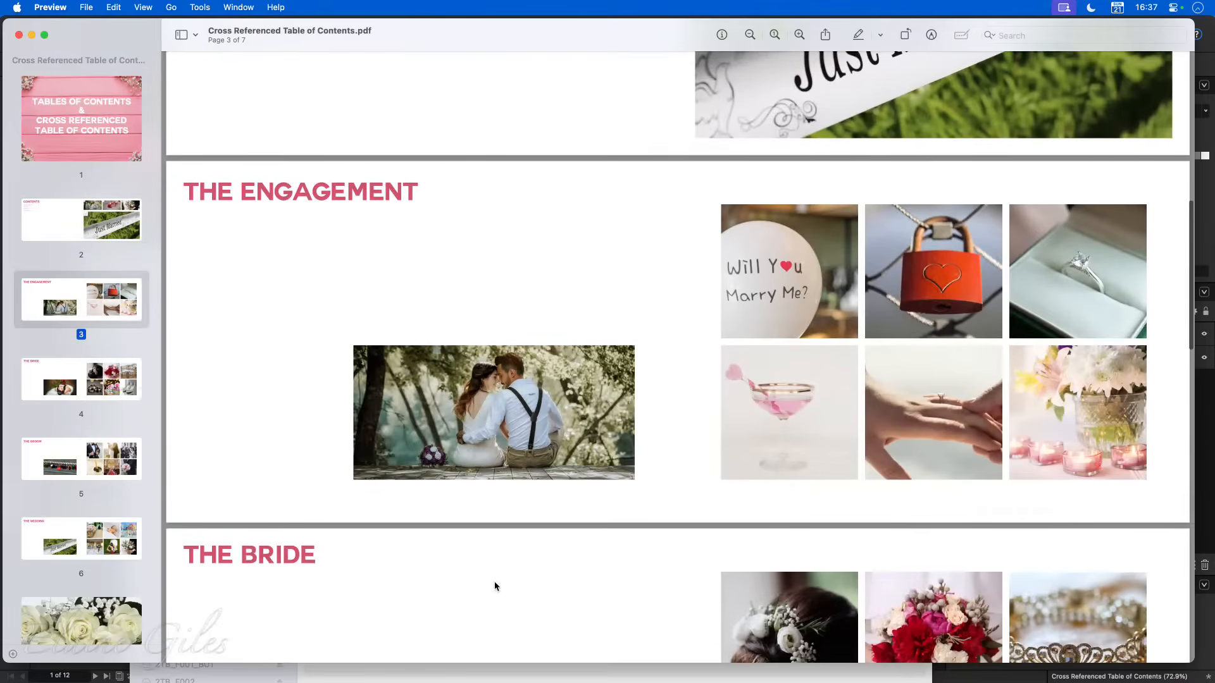
scroll(494, 583, "up", 14)
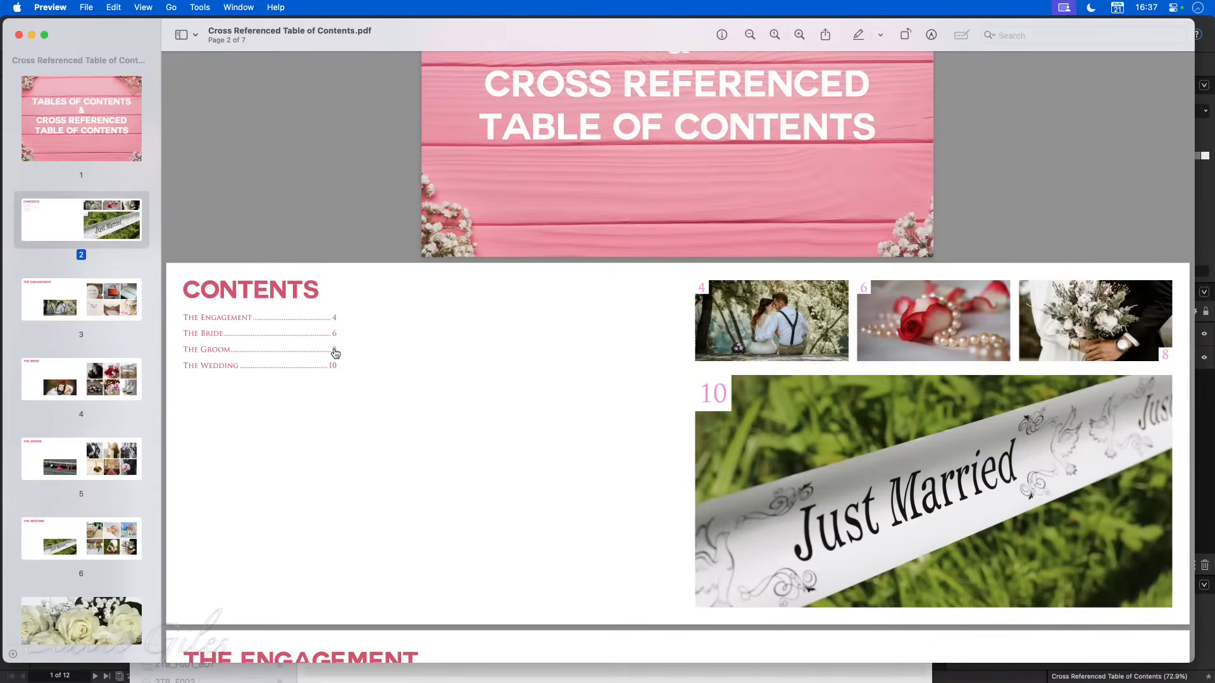
- Test the link of The Groom's text entry in the PDF and return to the Contents spread
left_click(335, 353)
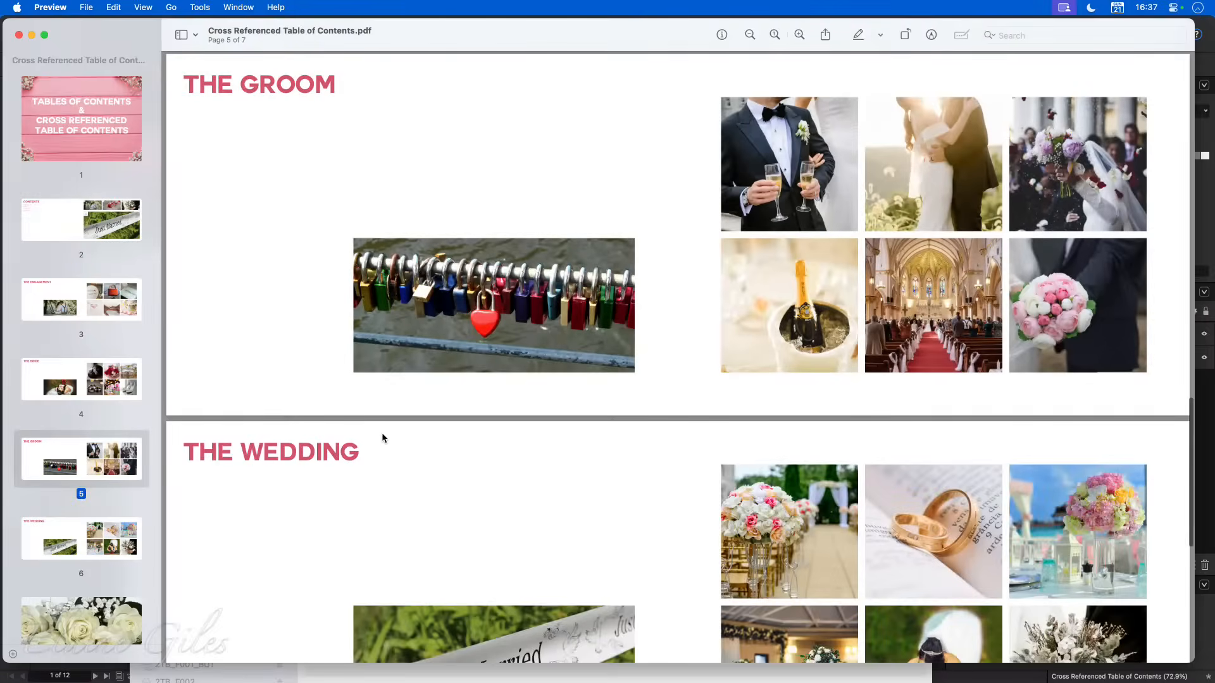
scroll(382, 438, "up", 20)
scroll(382, 436, "down", 5)
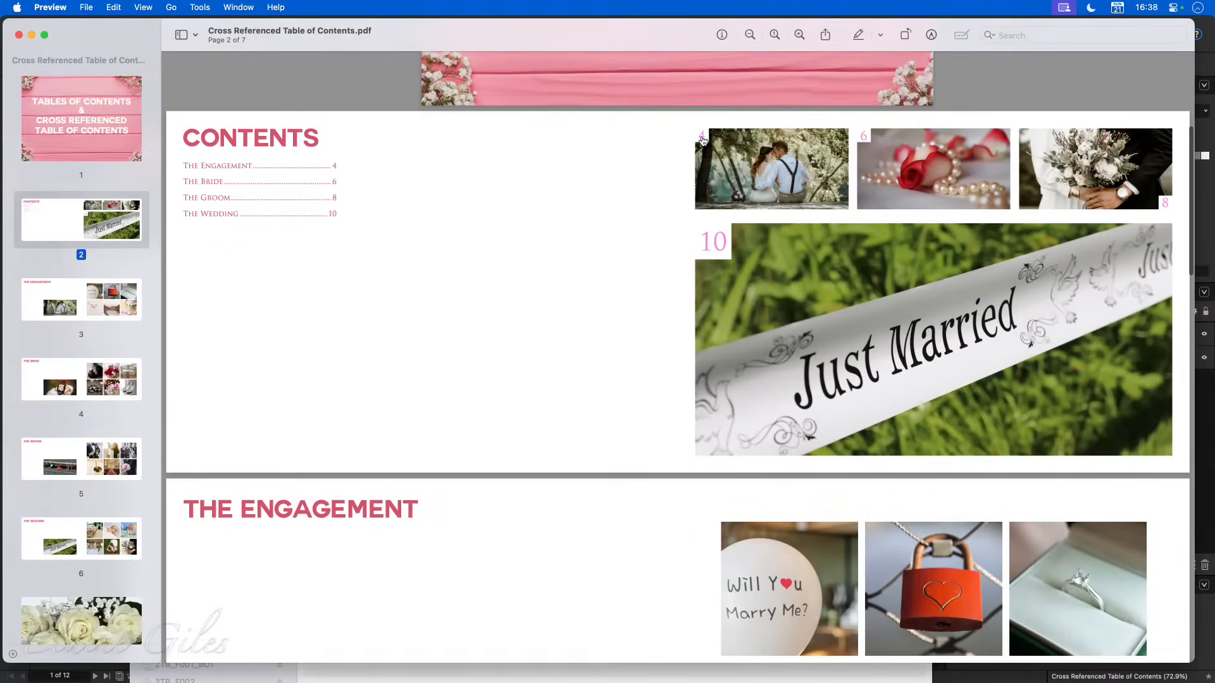
- Test the page-number links 10, 6 and 8 on the Contents photos, returning to Contents each time, and close the PDF
left_click(711, 243)
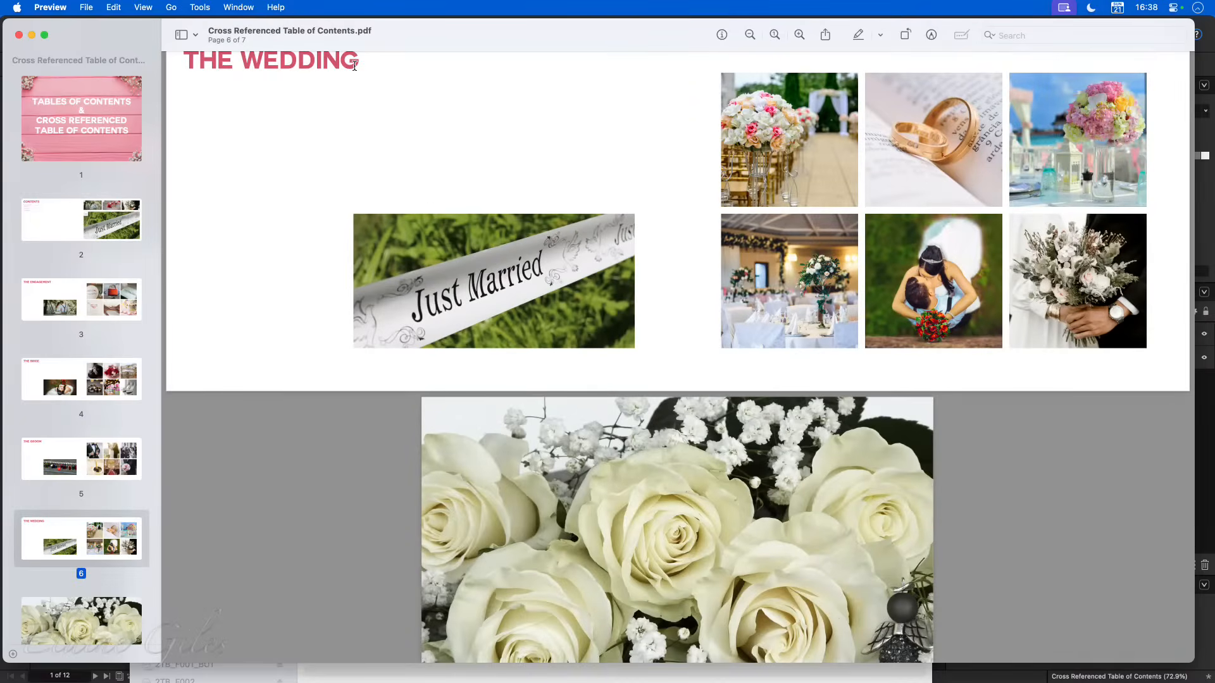
left_click(83, 227)
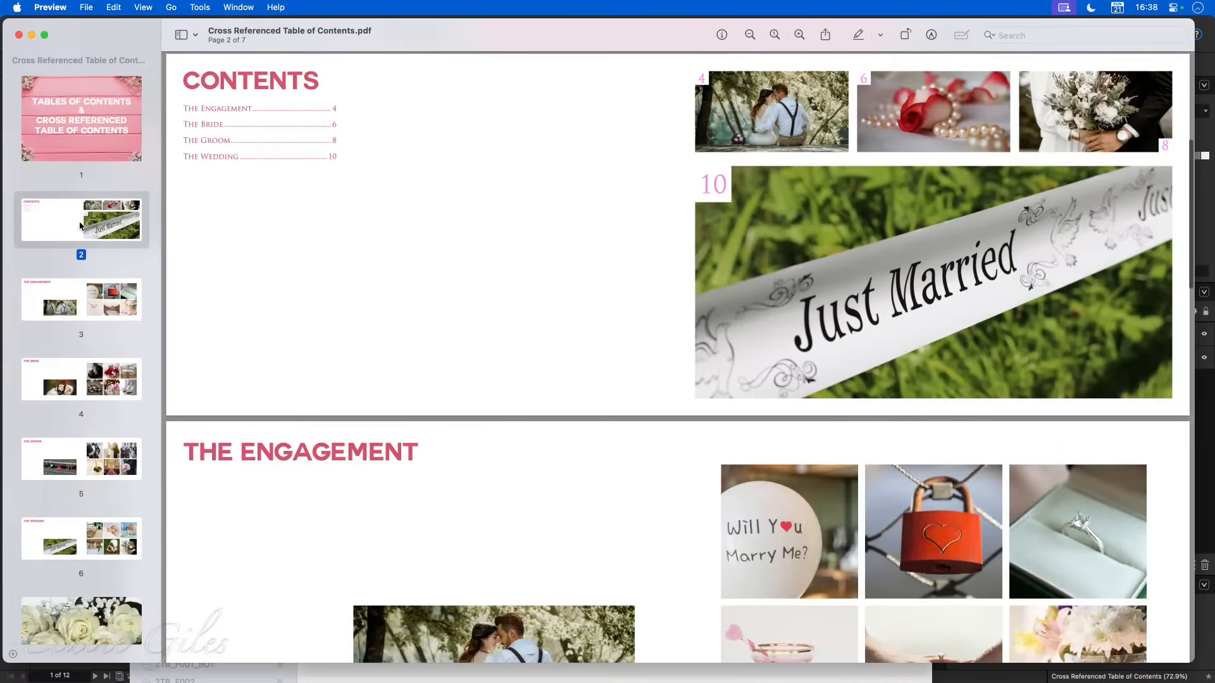
left_click(863, 79)
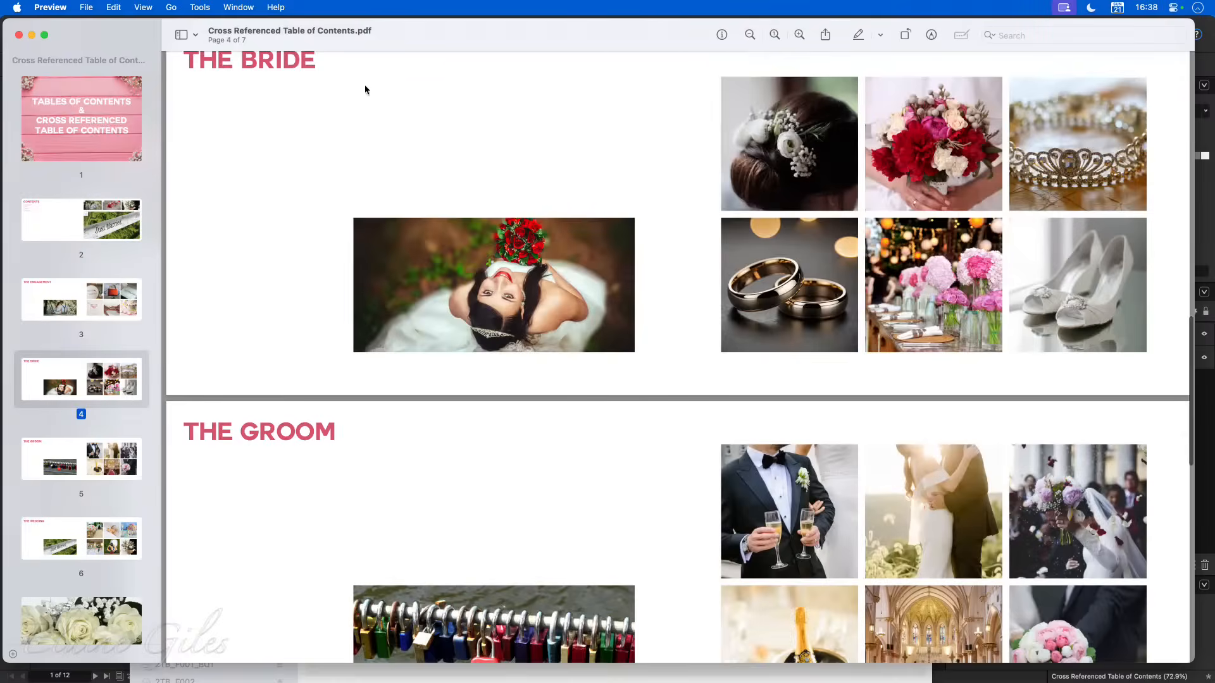
left_click(74, 209)
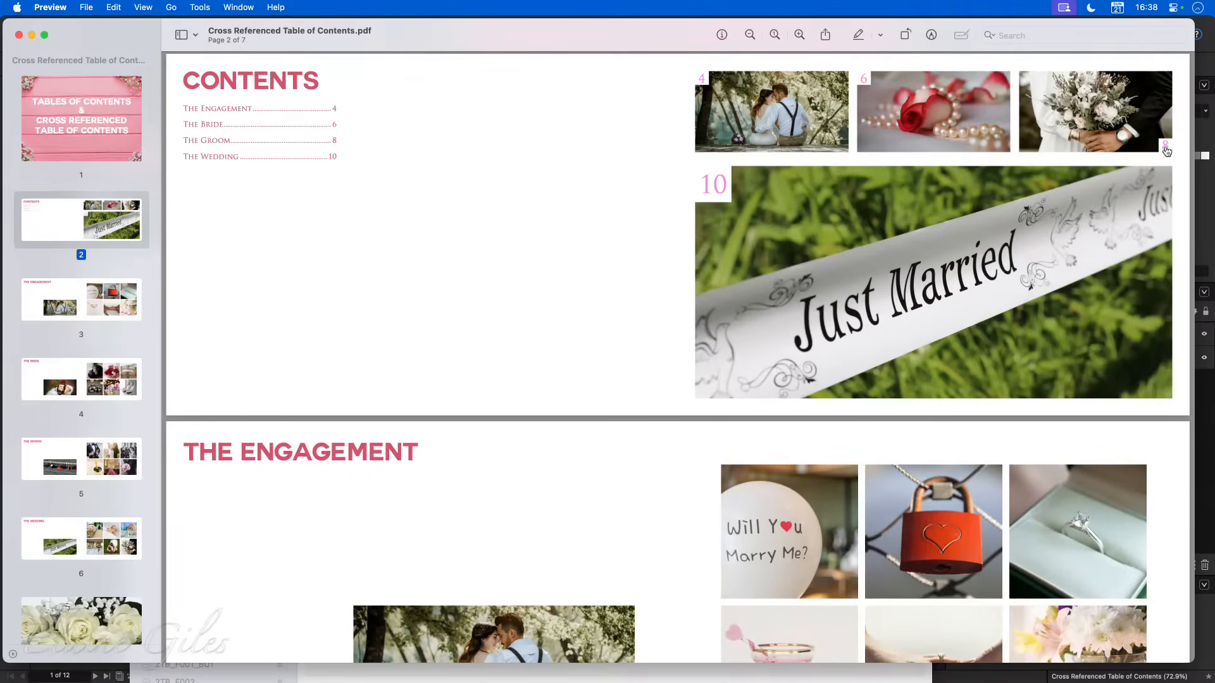
left_click(1165, 146)
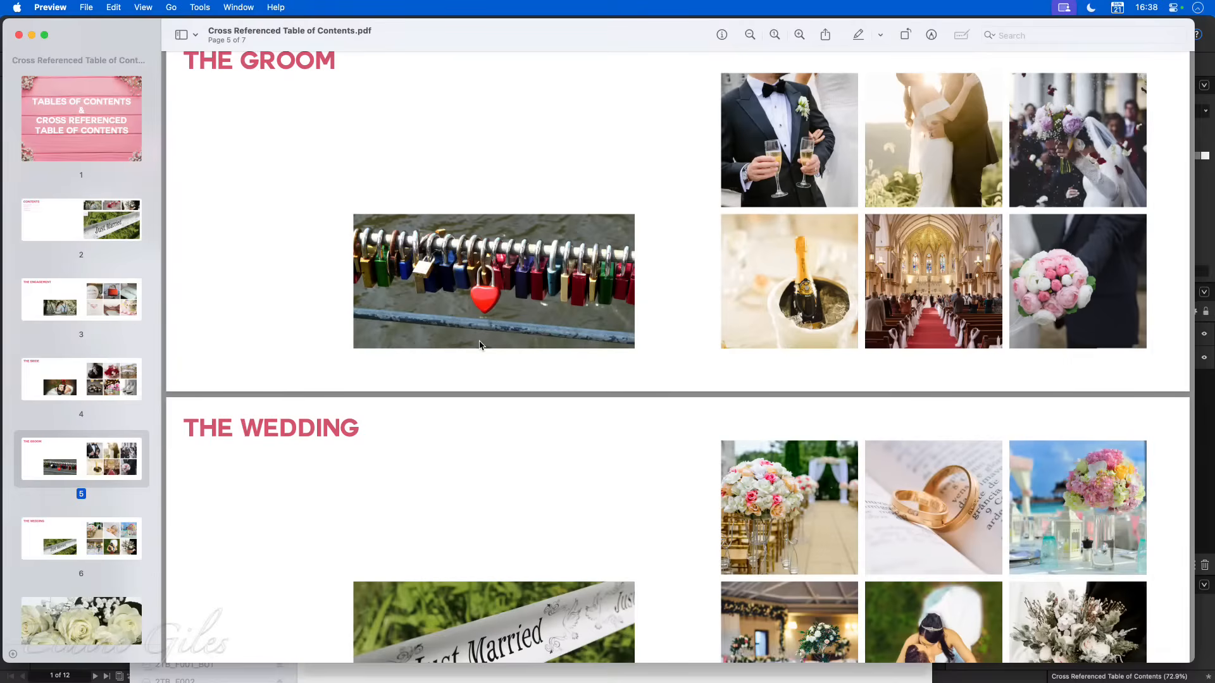
left_click(79, 225)
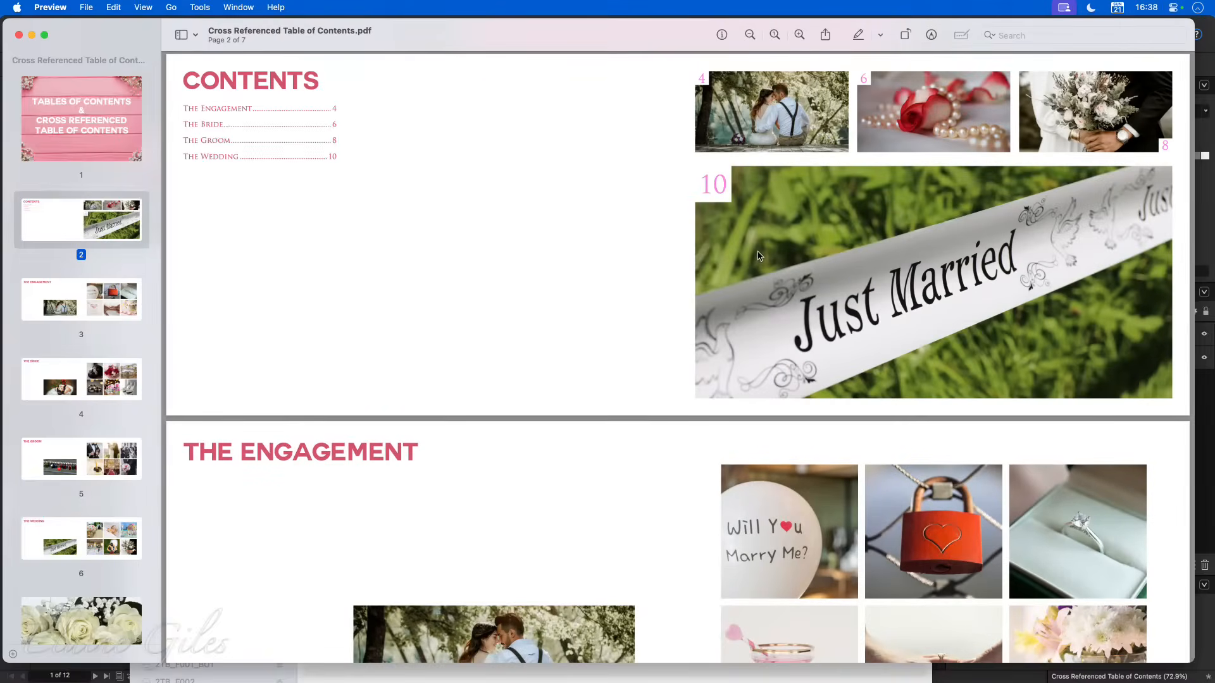
scroll(760, 256, "up", 1)
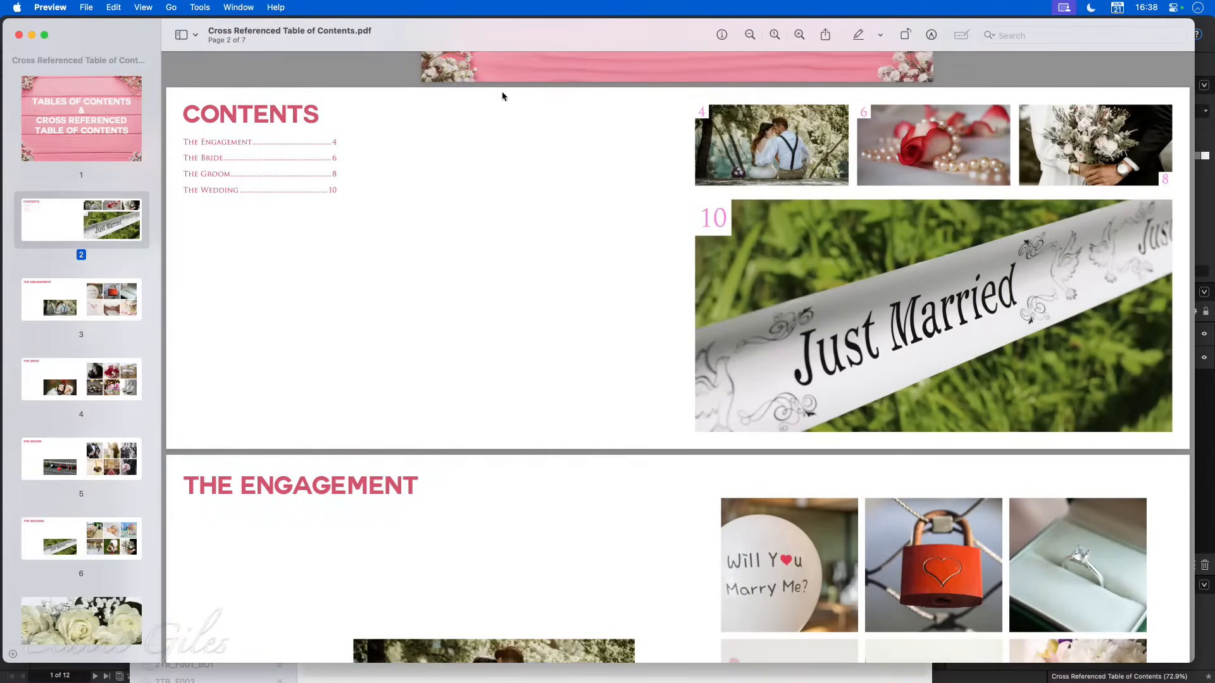
left_click_drag(477, 32, 482, 308)
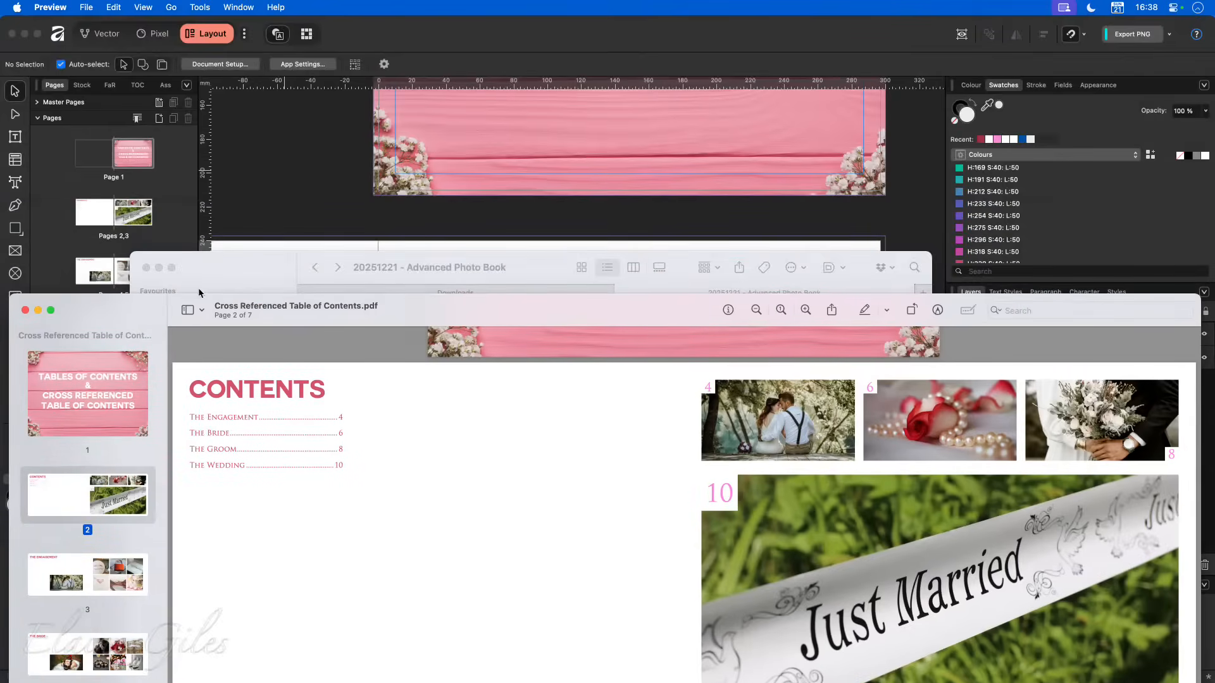
left_click(25, 310)
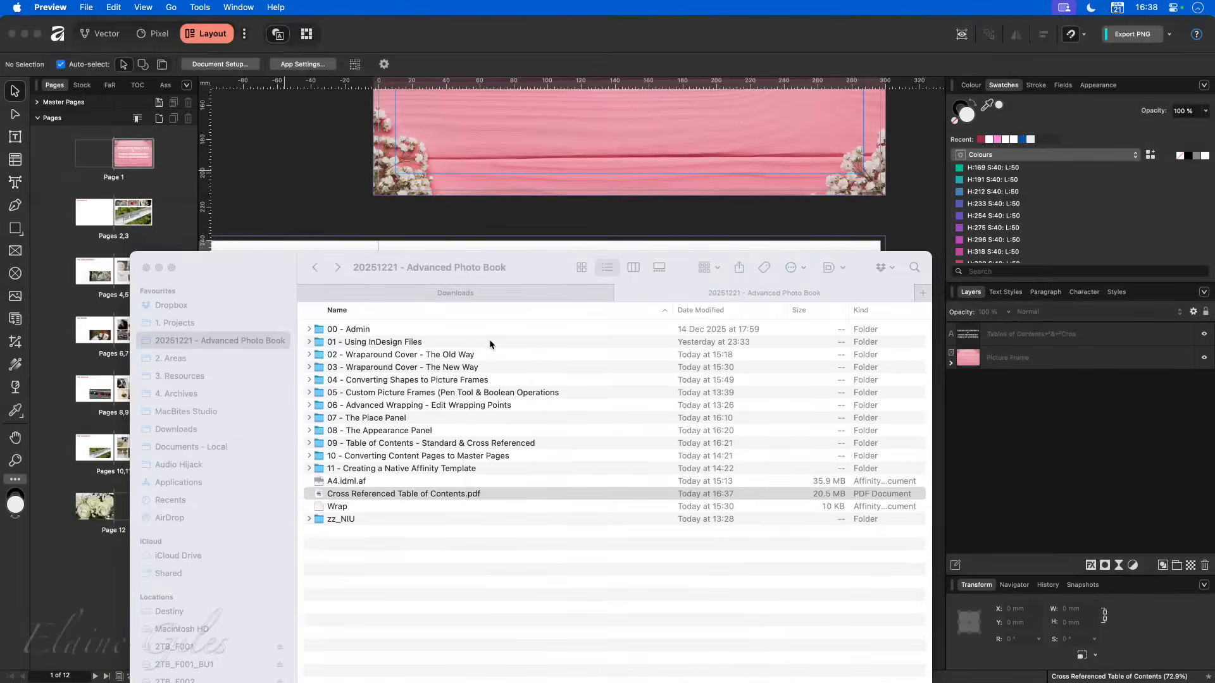
- Duplicate Cross Referenced Table of Contents.pdf in Finder and rename the copy Cross Referenced Table of Contents - Original.pdf
left_click(512, 494)
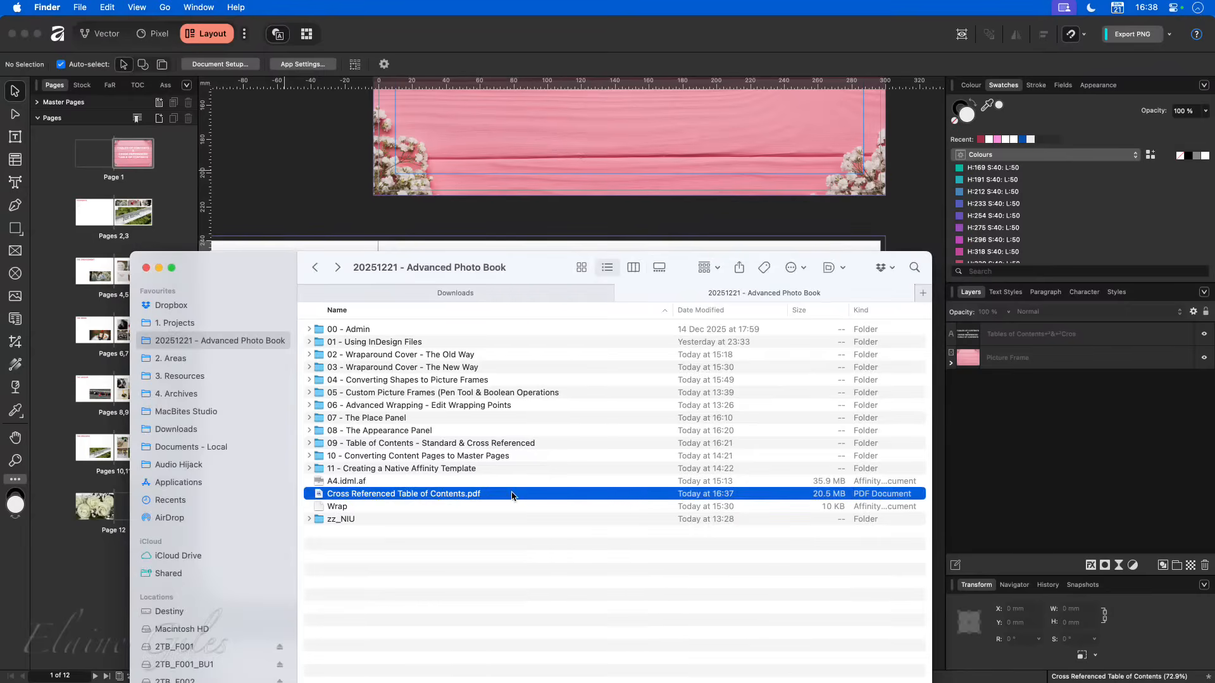
key("super+d")
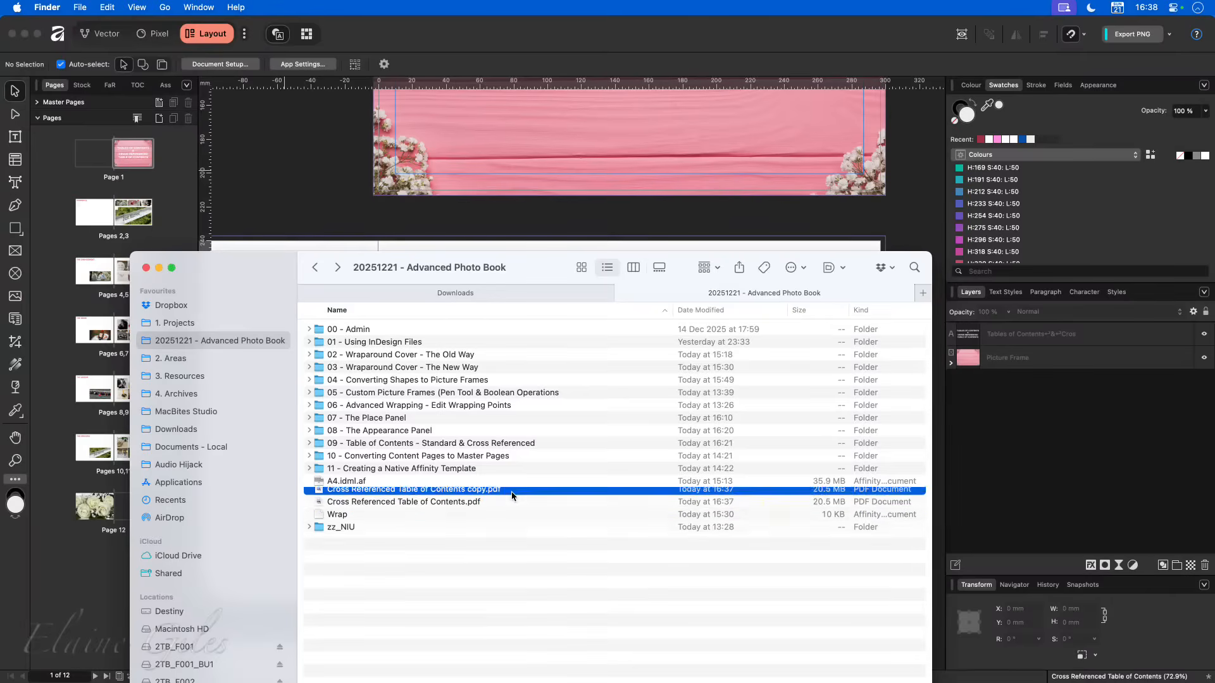
key("Return")
key("Right")
key("alt+shift+Left")
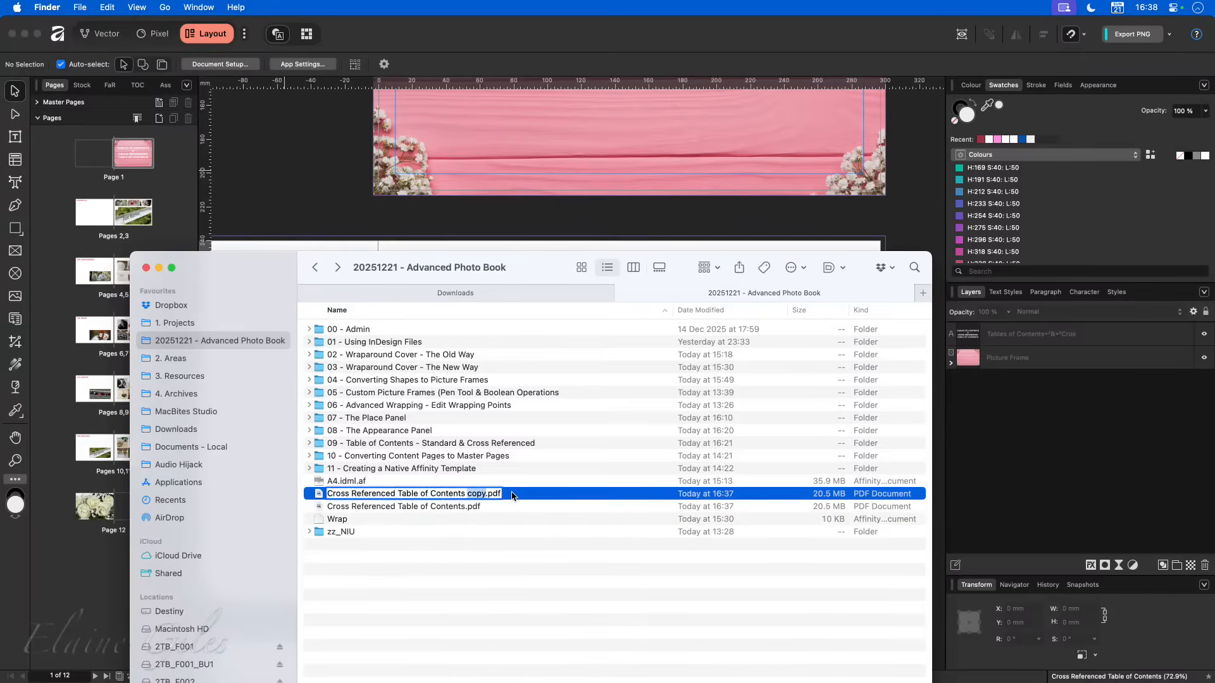
type("- Original")
key("Return")
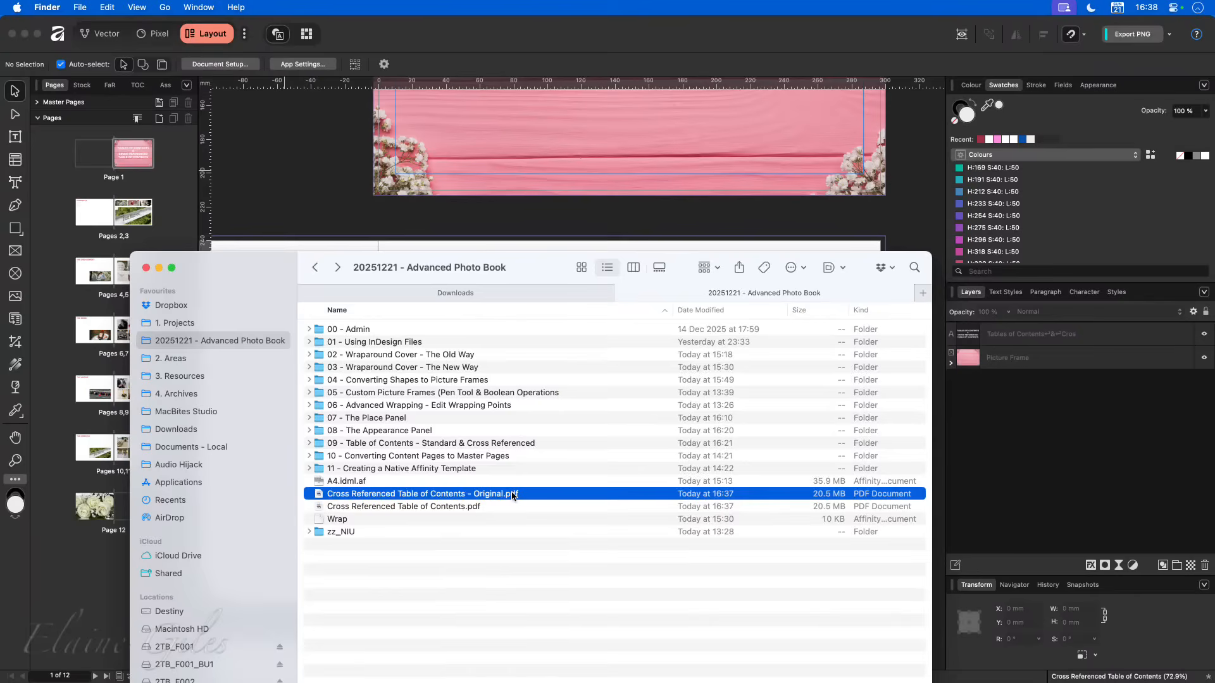
- Open Cross Referenced Table of Contents.pdf from the 20251221 - Advanced Photo Book folder in PDFOptim
key("Down")
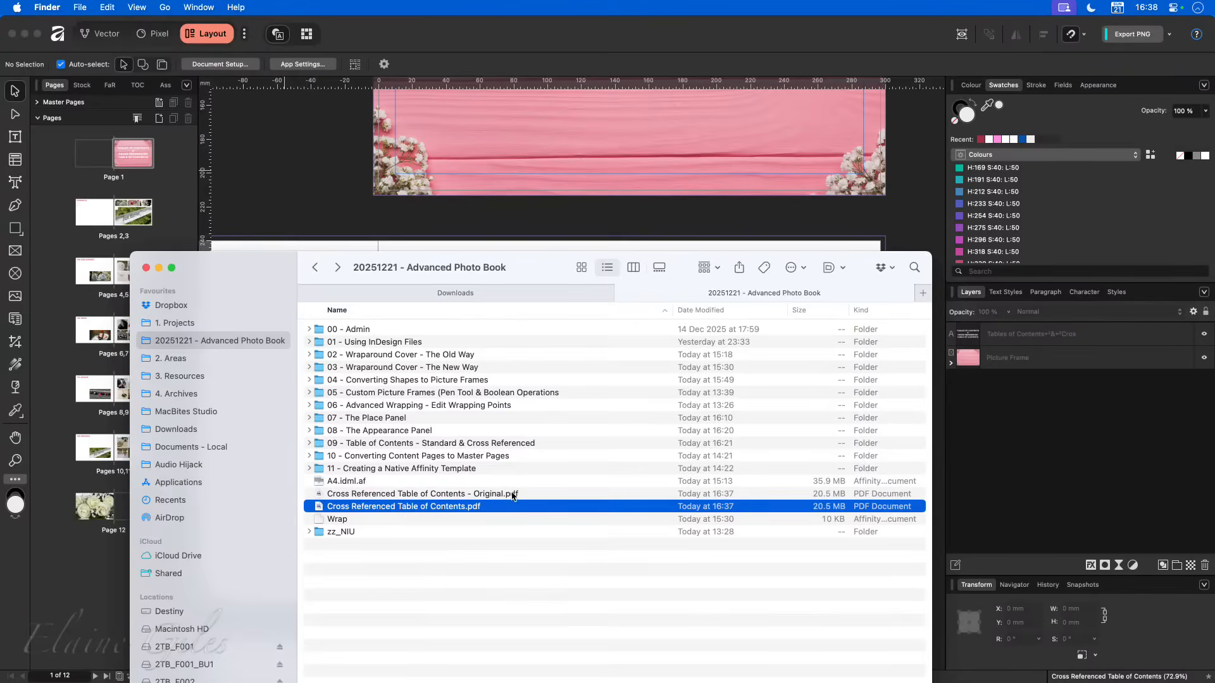
key("super+shift+o")
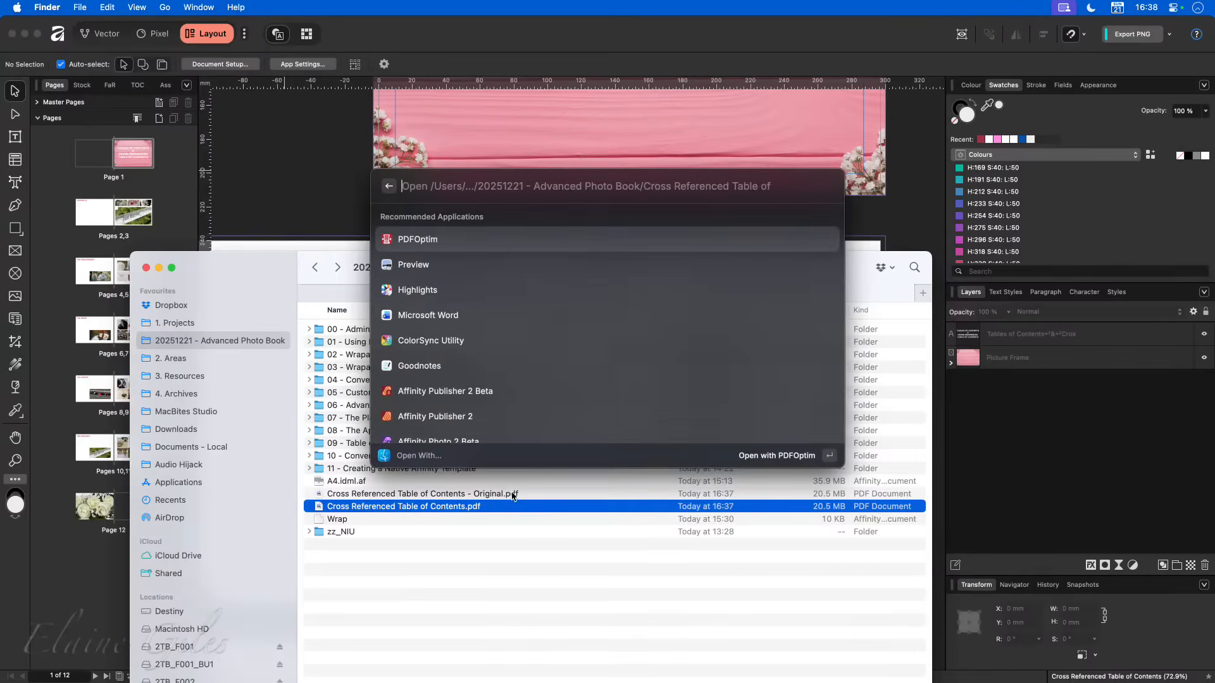
key("Escape")
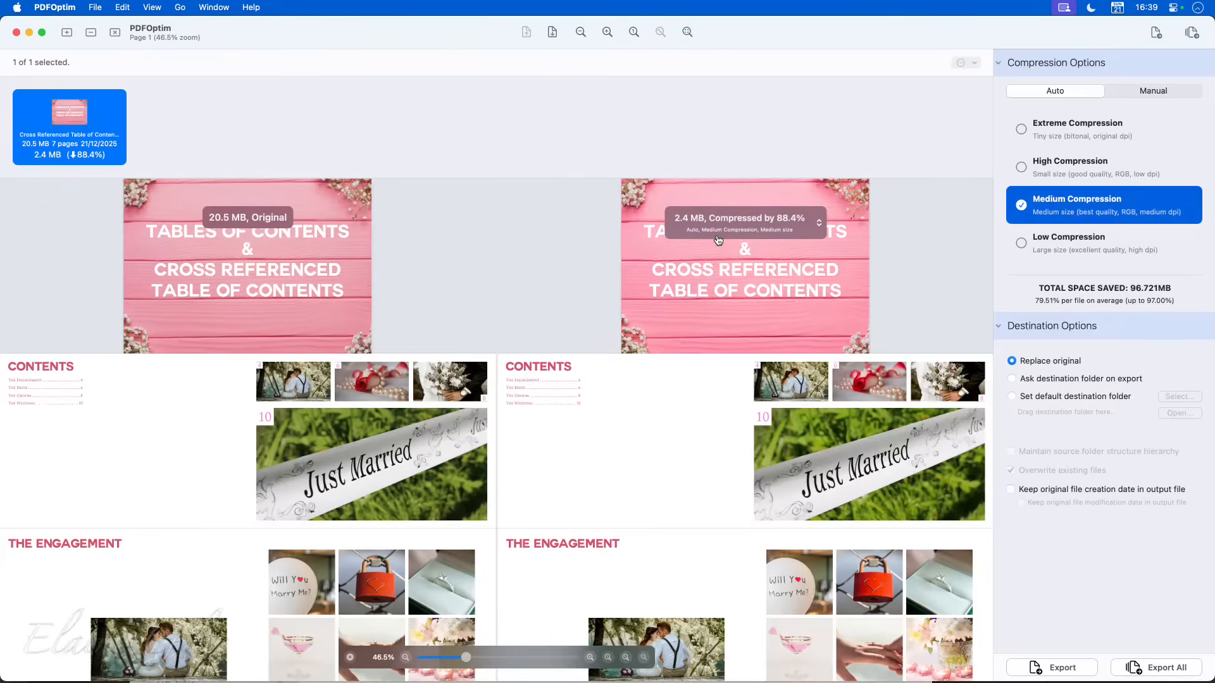
- Compare the original and compressed previews through to the last page, examining the Just Married photo on The Wedding spread at 173.4% zoom
scroll(699, 534, "down", 10)
scroll(701, 538, "down", 6)
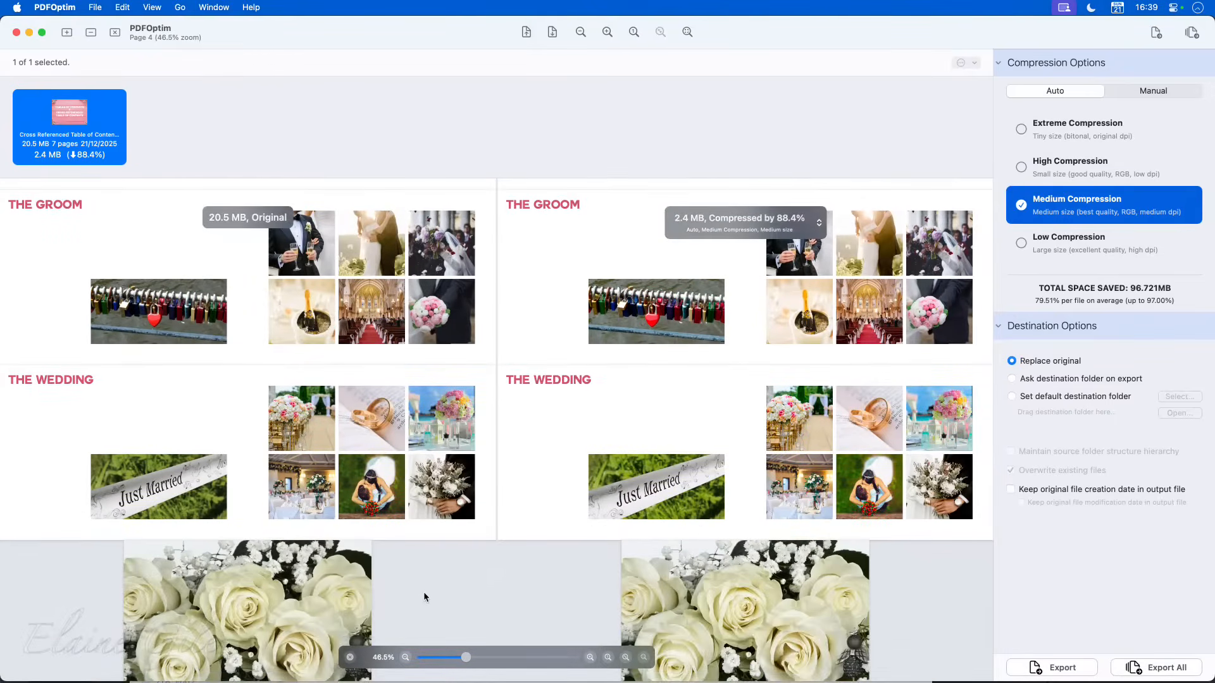
left_click_drag(465, 658, 502, 664)
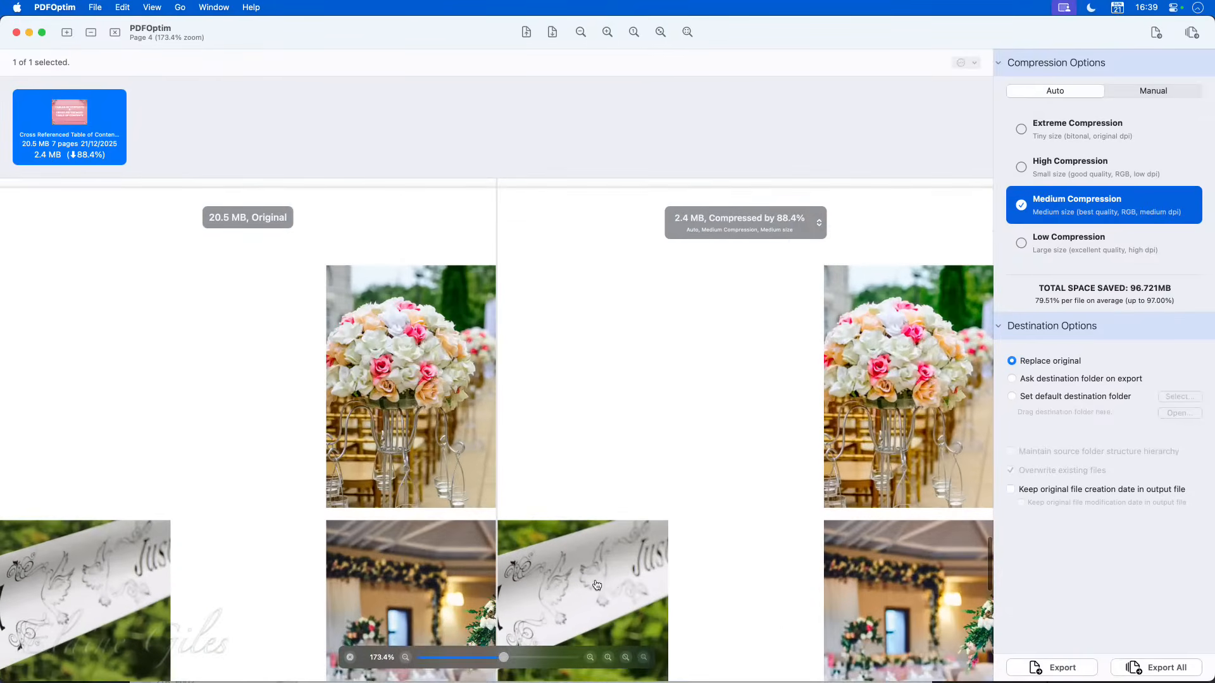
scroll(560, 591, "left", 3)
scroll(560, 592, "left", 3)
scroll(560, 592, "down", 5)
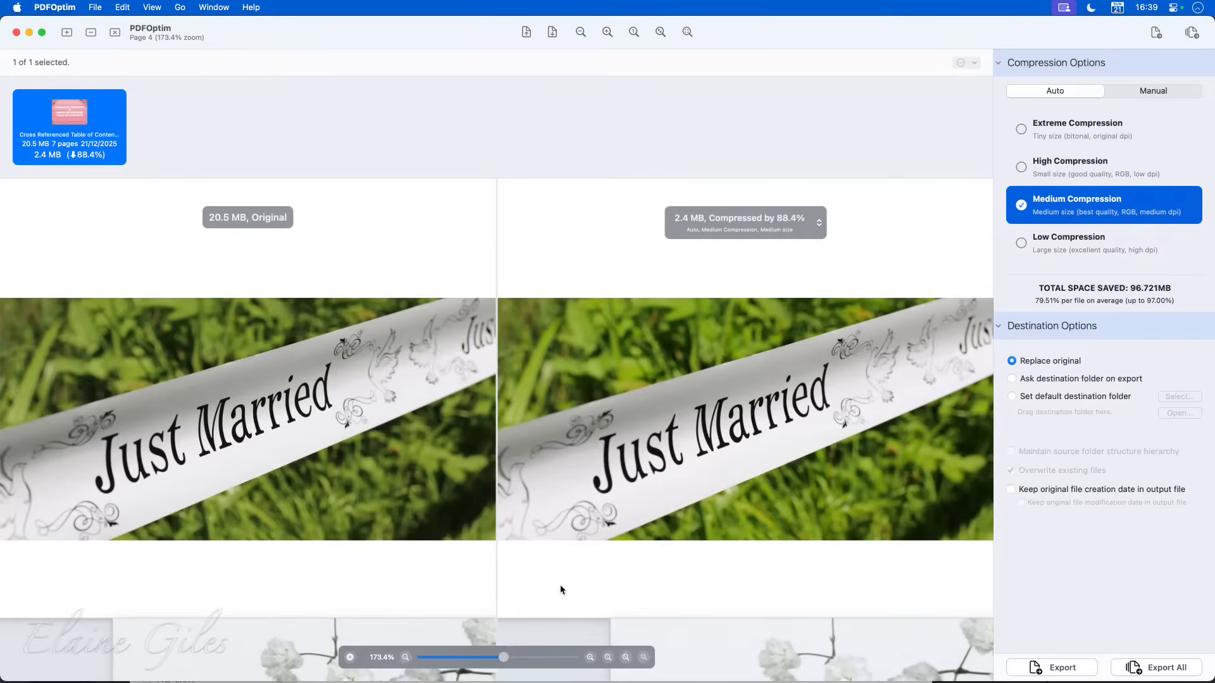
scroll(562, 588, "left", 3)
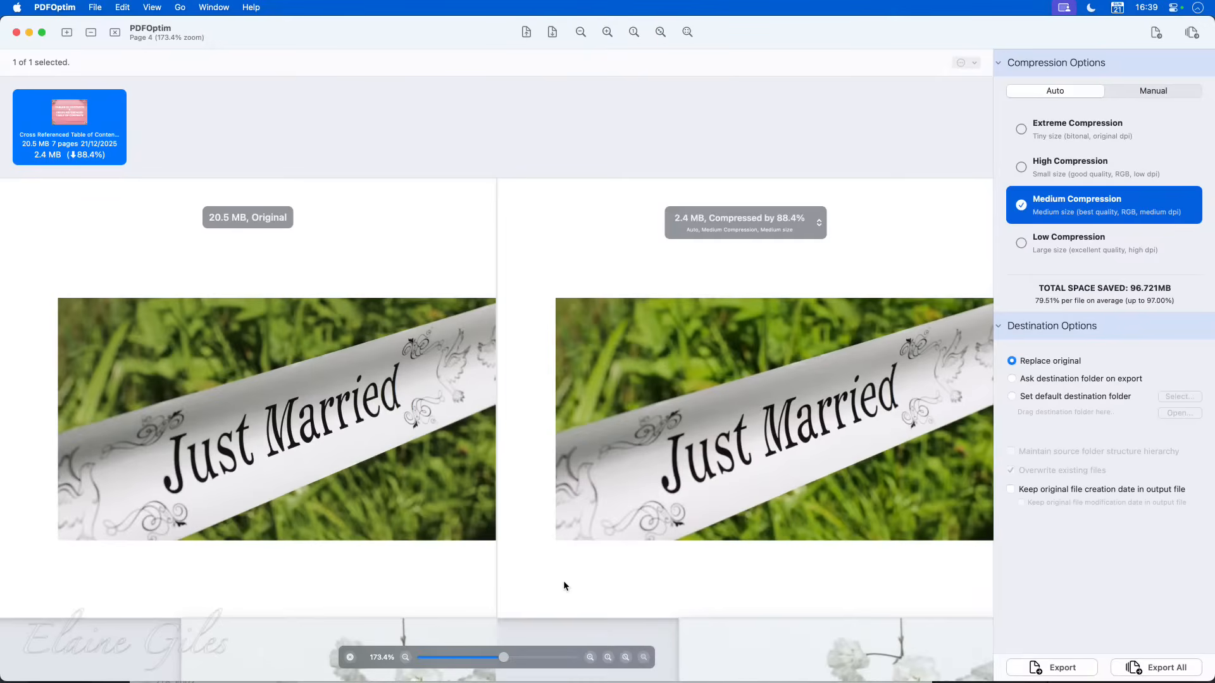
- Export the PDF with Medium Compression, replacing the original file, and quit PDFOptim
left_click(1038, 669)
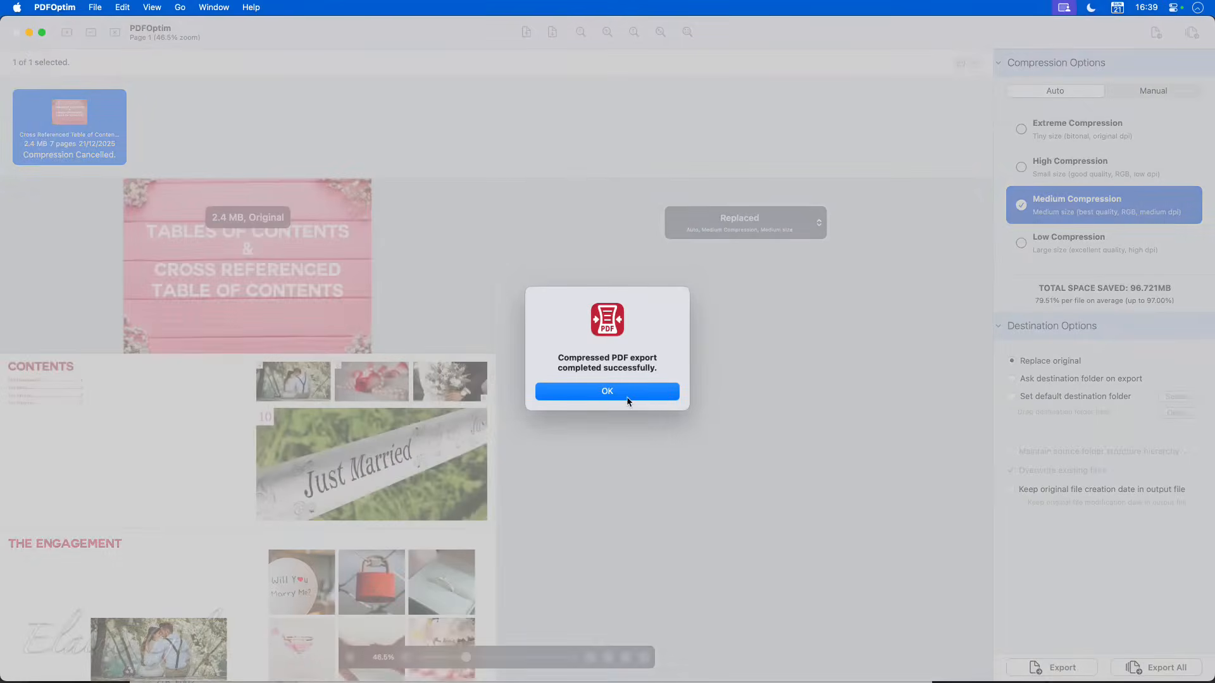
left_click(626, 390)
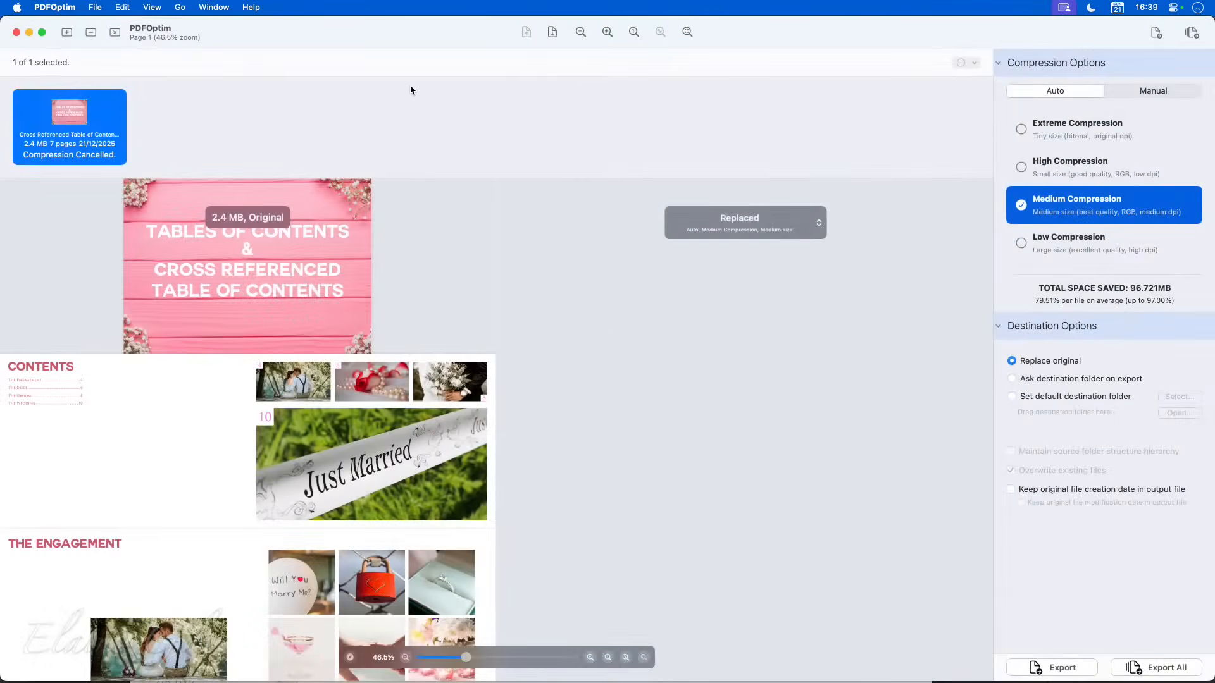
key("super+q")
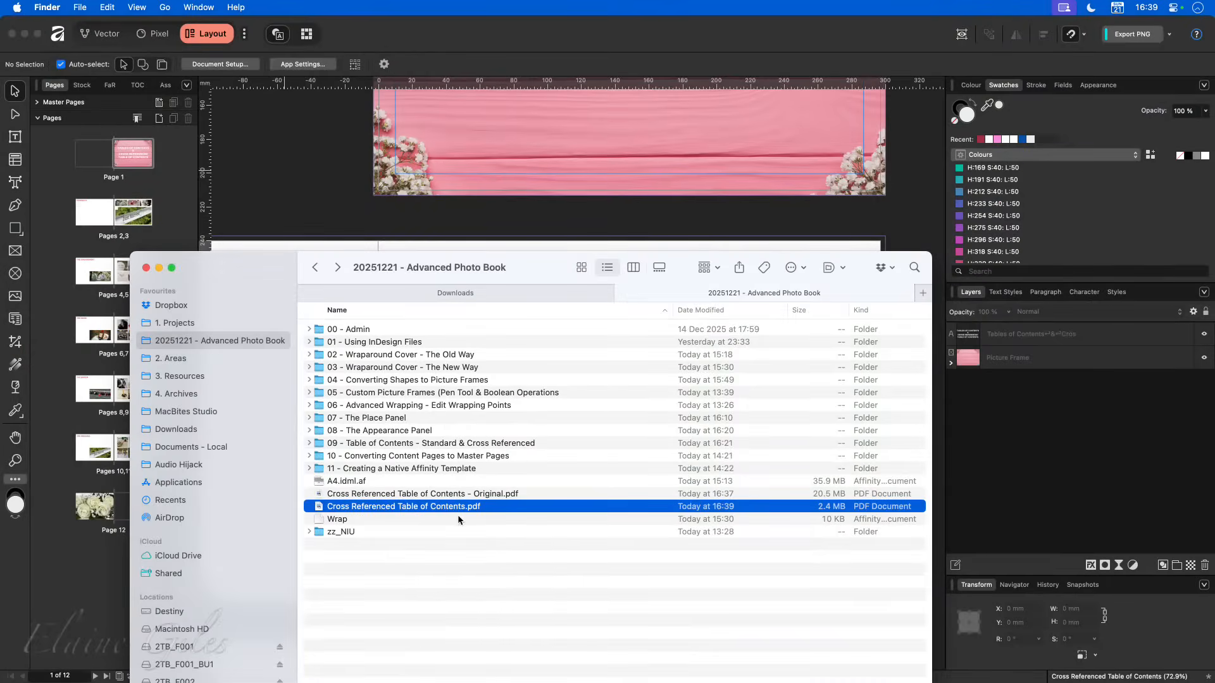
- Compare the file sizes of Cross Referenced Table of Contents - Original.pdf and the compressed Cross Referenced Table of Contents.pdf in Finder
left_click(469, 566)
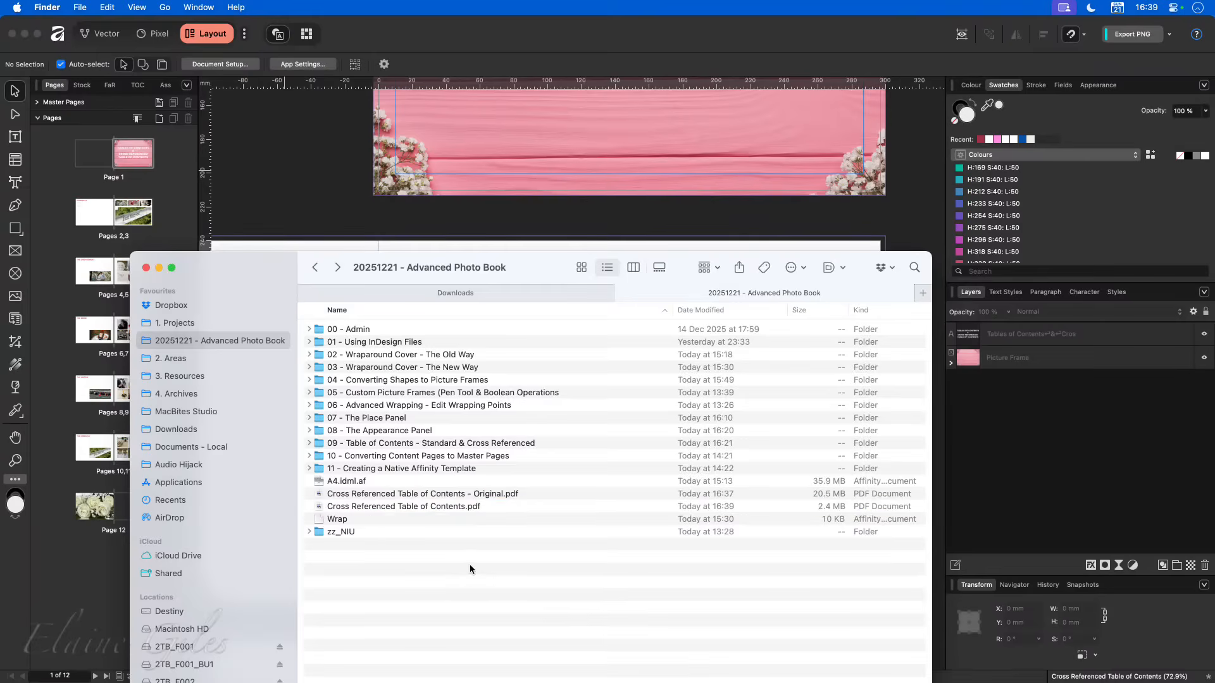
left_click(784, 494)
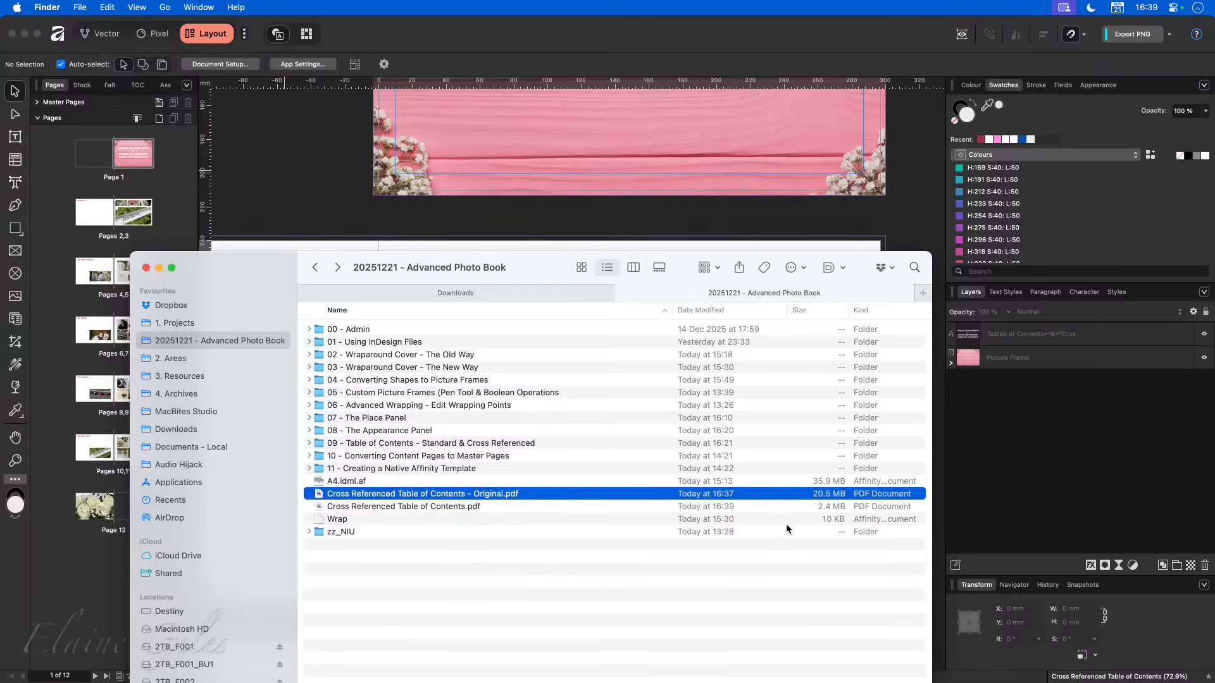
left_click(791, 509)
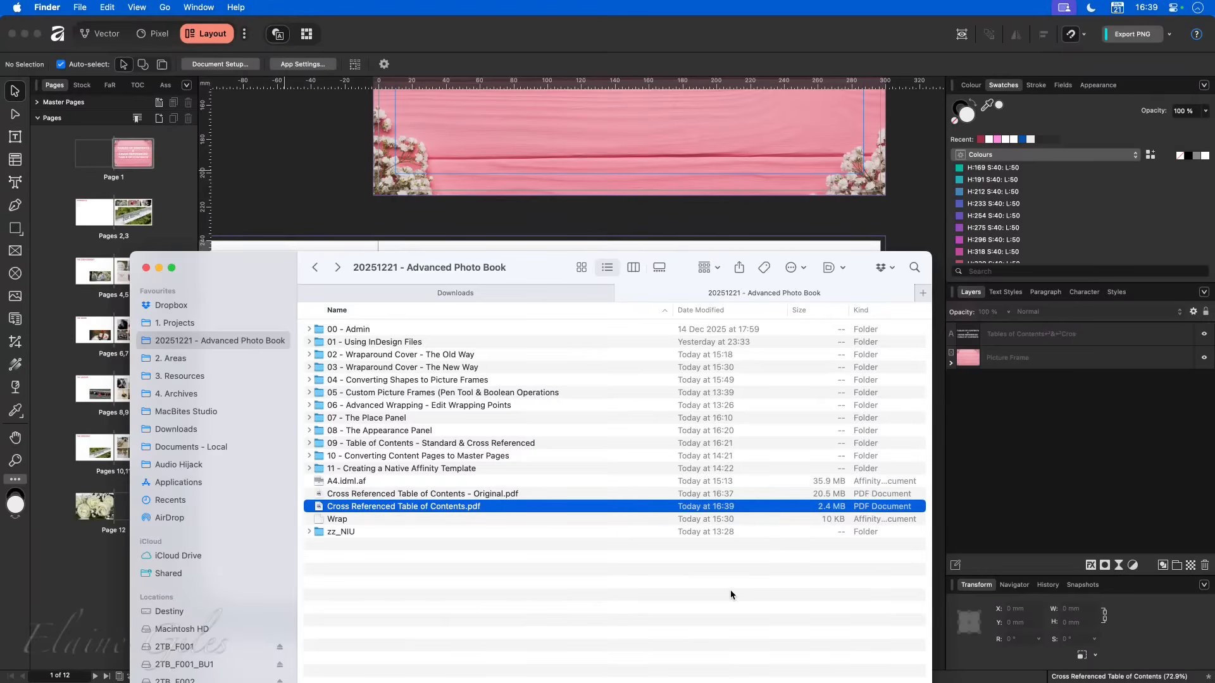
- Open the compressed Cross Referenced Table of Contents.pdf in Preview, test the page-number link 10 on the Contents photo and return to Contents
double_click(450, 505)
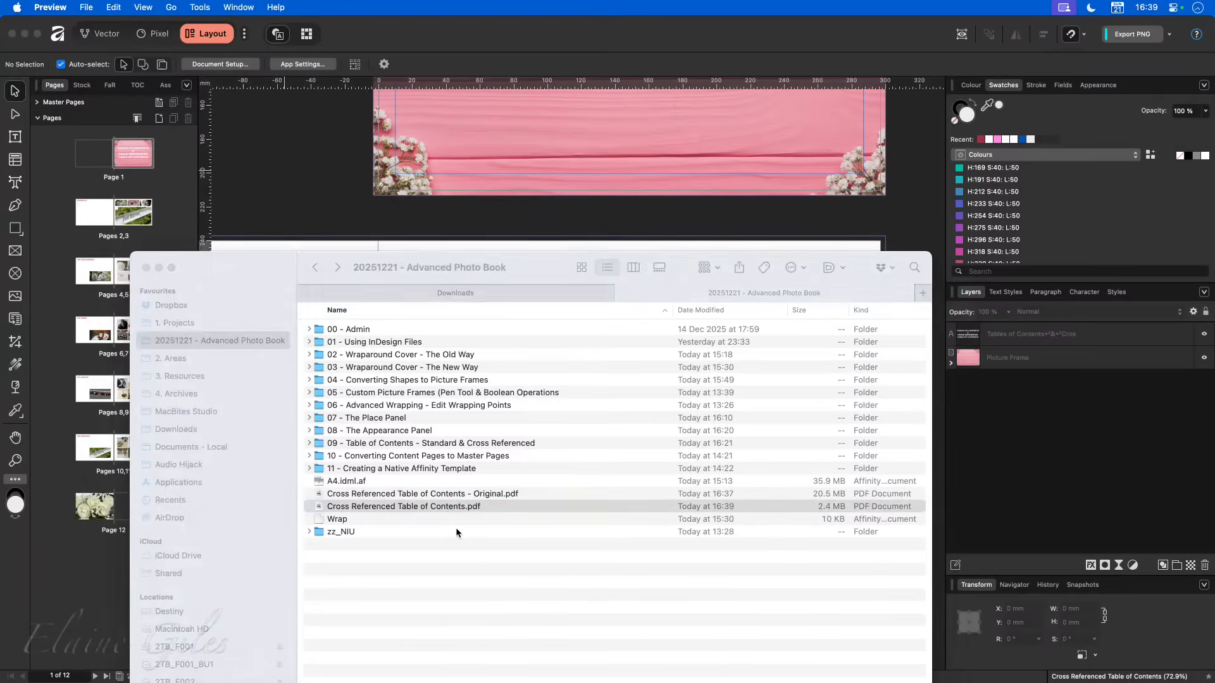
scroll(487, 555, "down", 5)
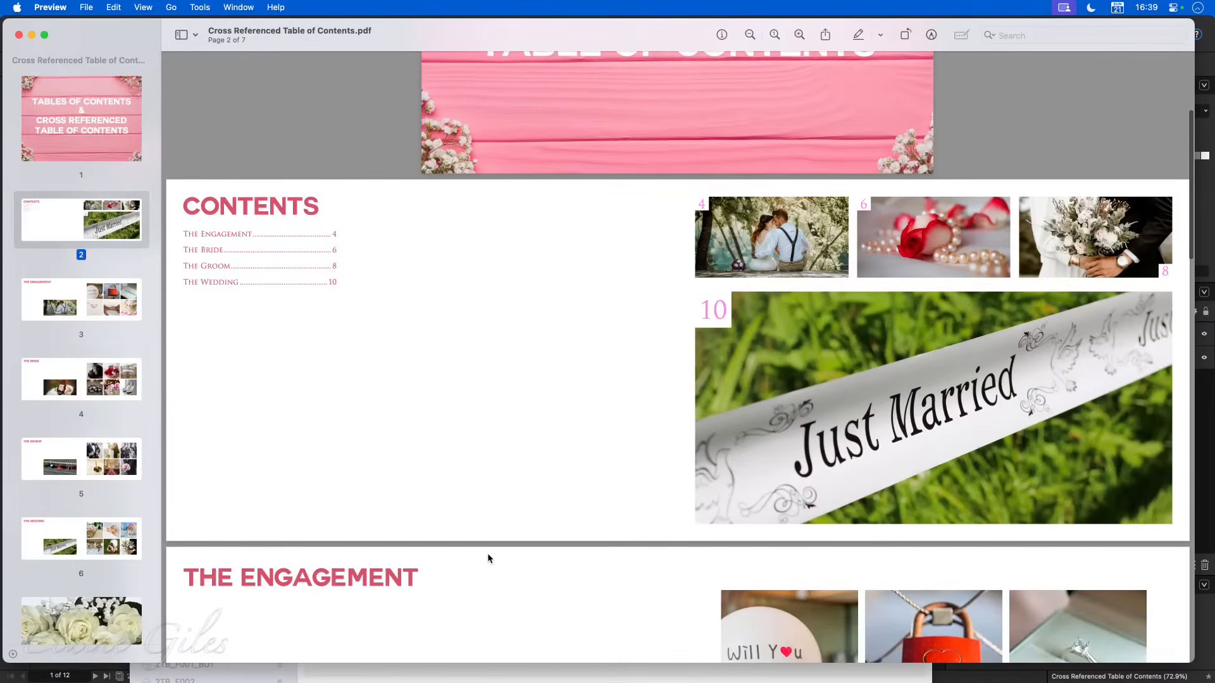
left_click(713, 302)
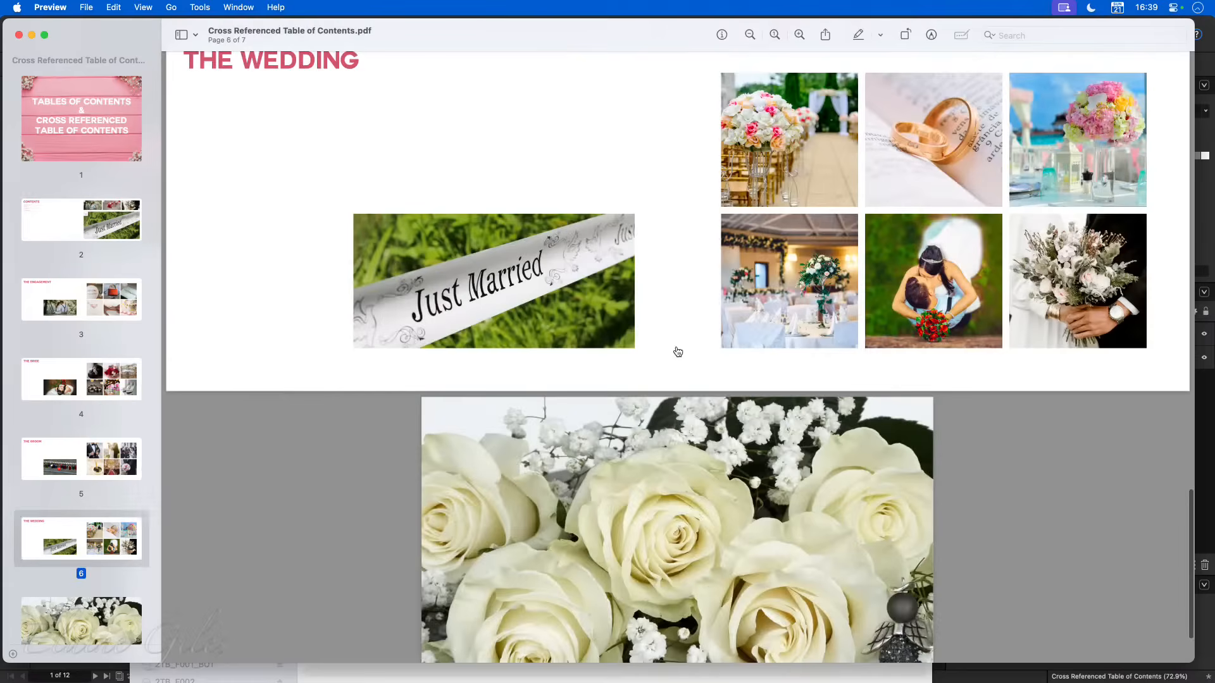
left_click(82, 222)
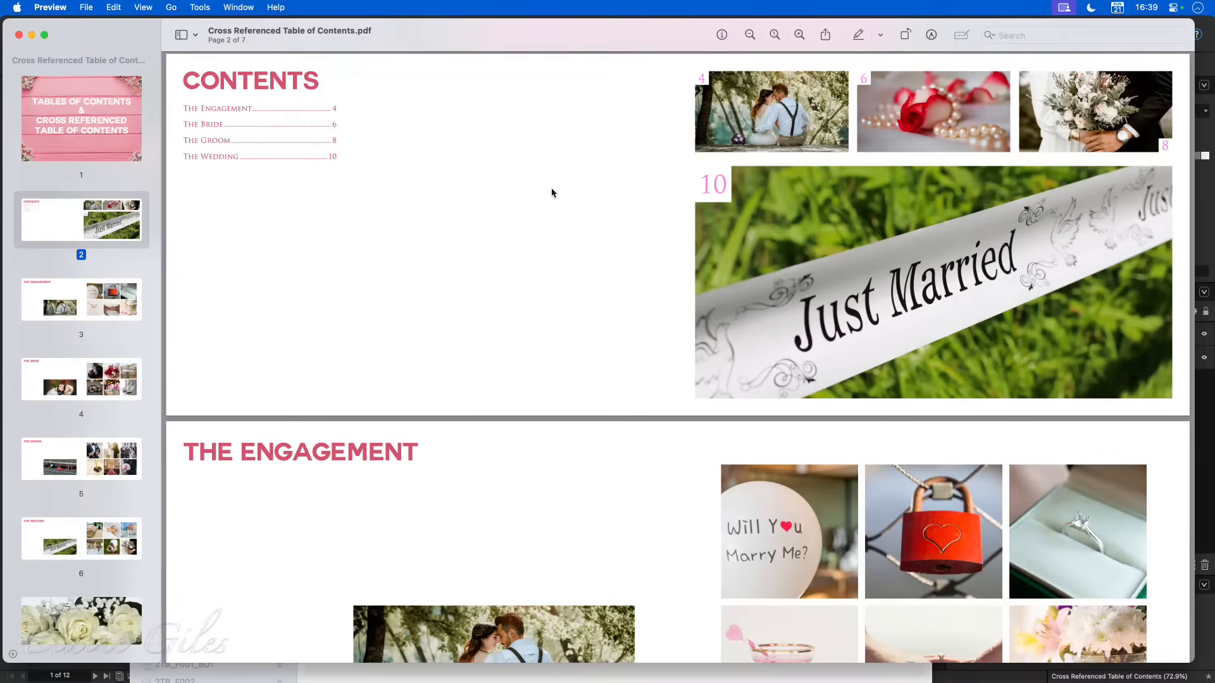
- Close the compressed PDF and the 20251221 - Advanced Photo Book Finder window to return to the album layout in Affinity
key("super+w")
left_click(531, 259)
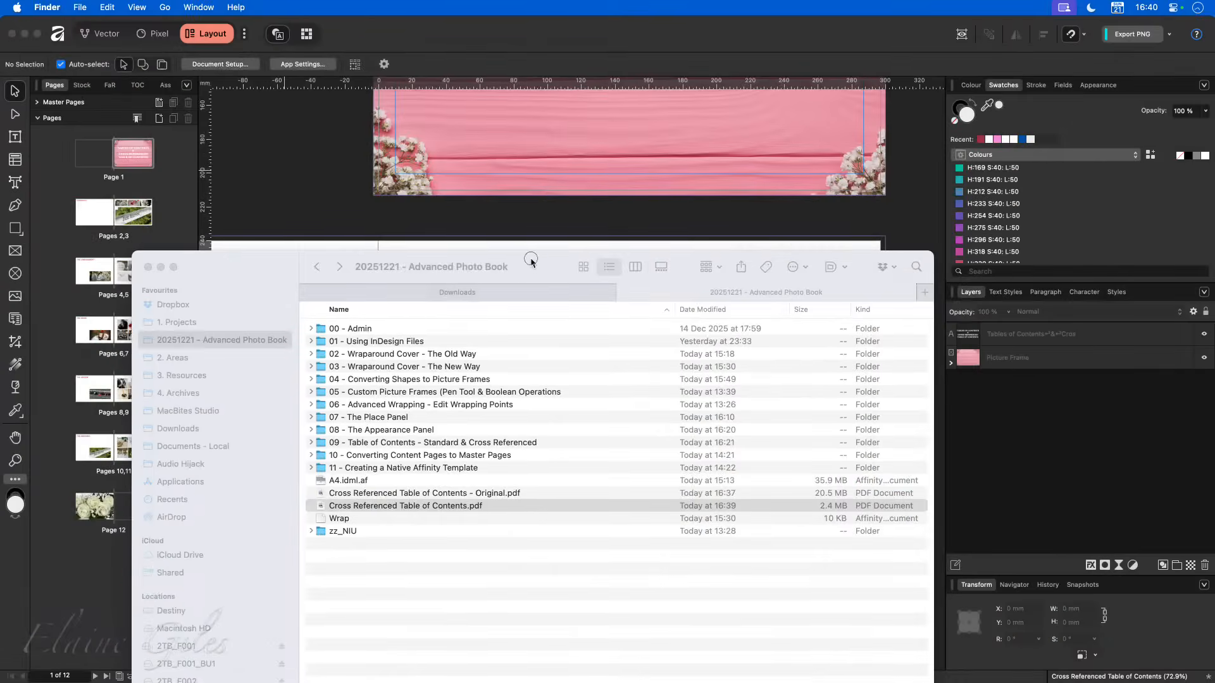
key("super+w")
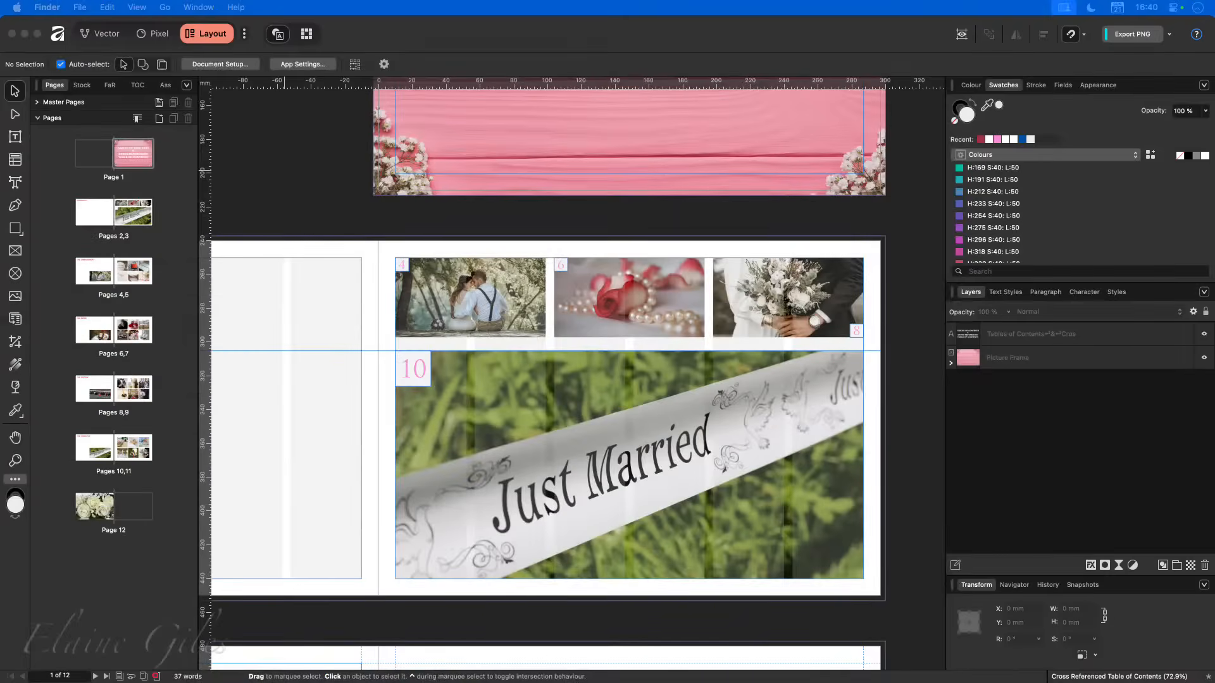
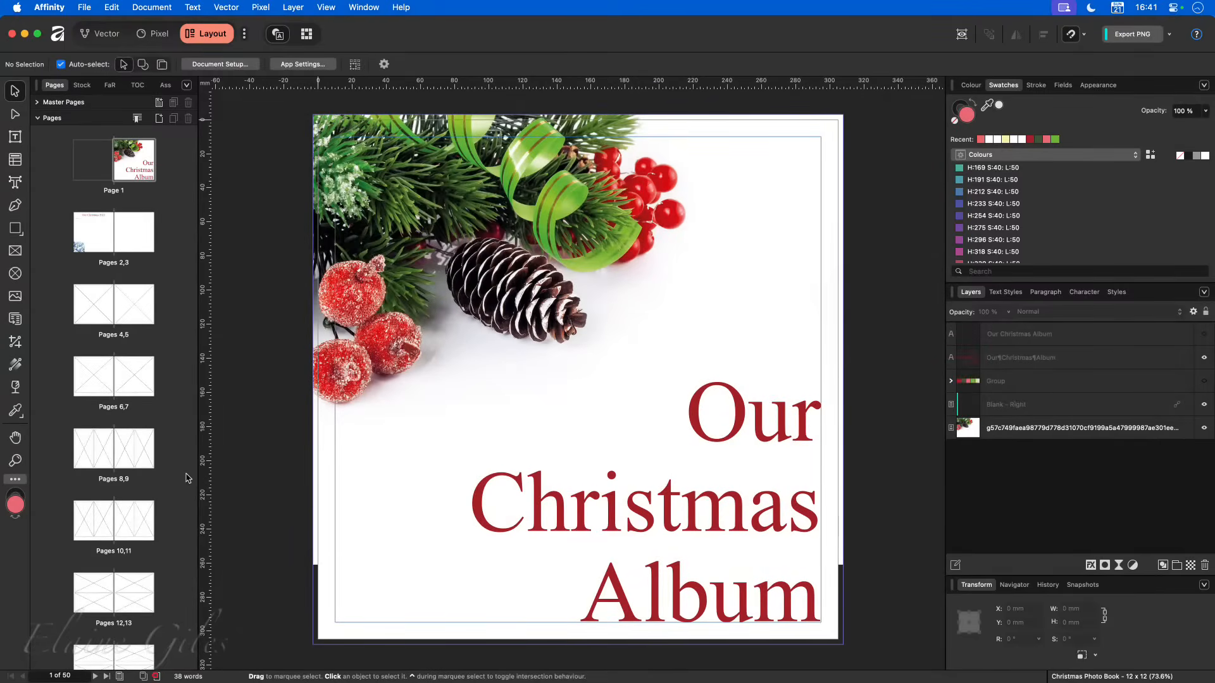
- Look through the album's page spreads and the Blank, Primary and Accent master pages
scroll(127, 490, "down", 6)
scroll(124, 487, "down", 3)
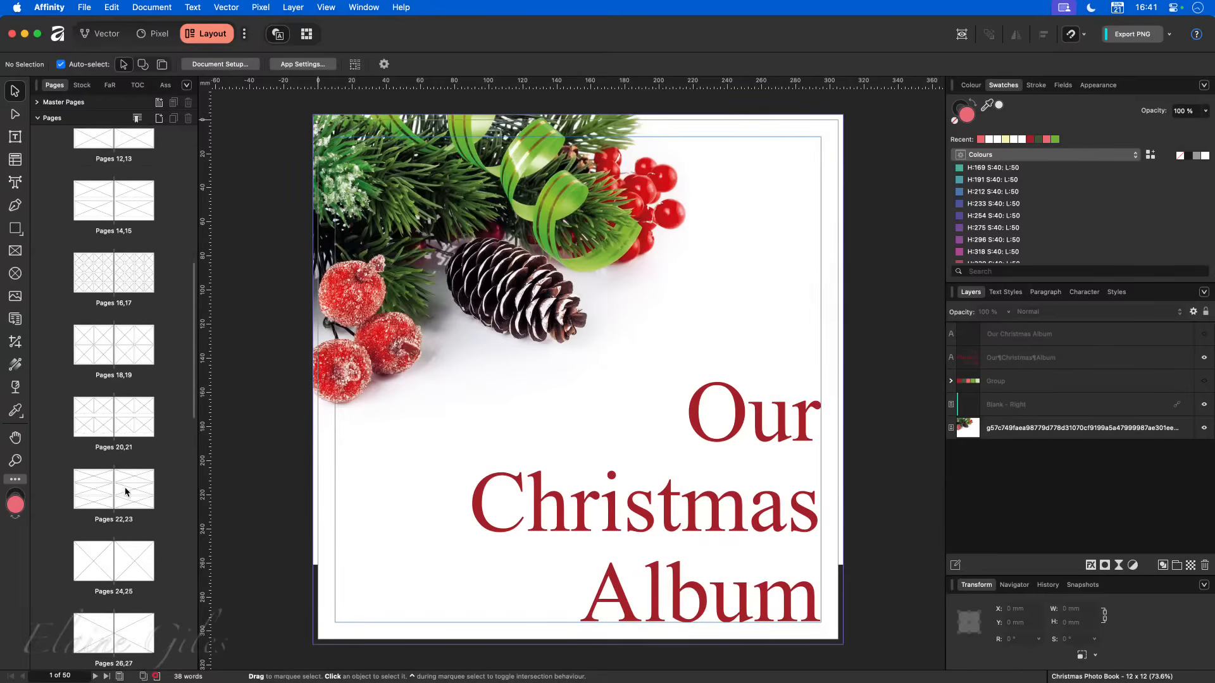
scroll(122, 491, "down", 2)
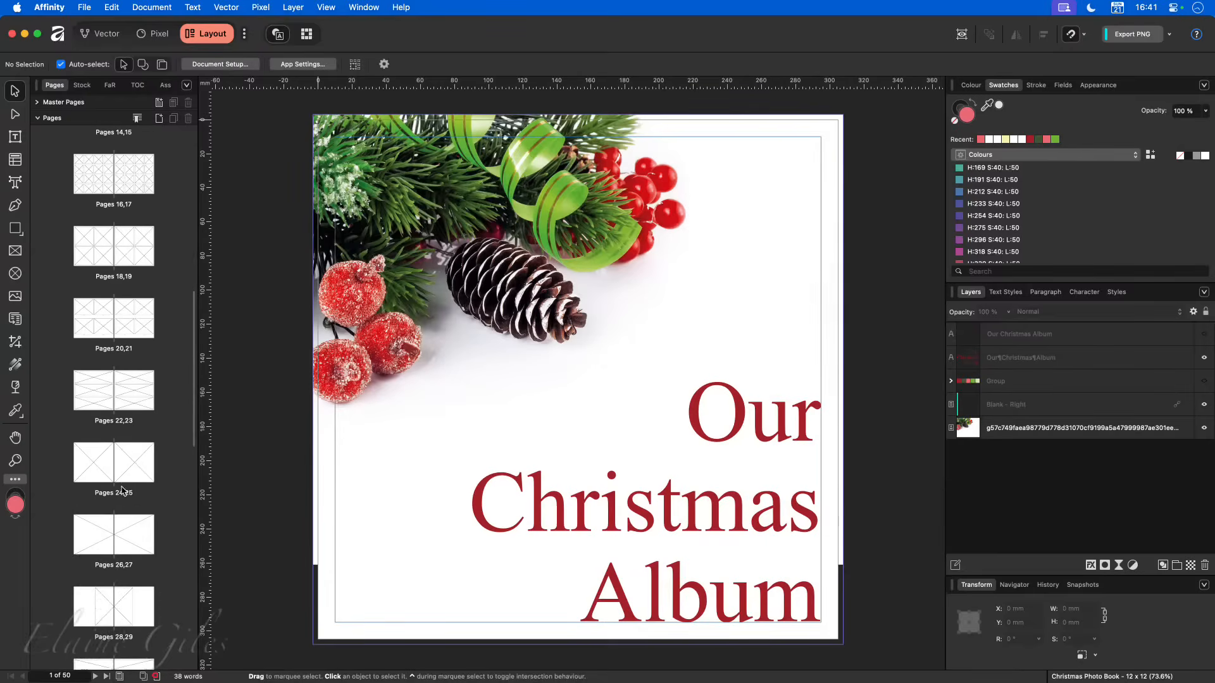
scroll(122, 491, "up", 11)
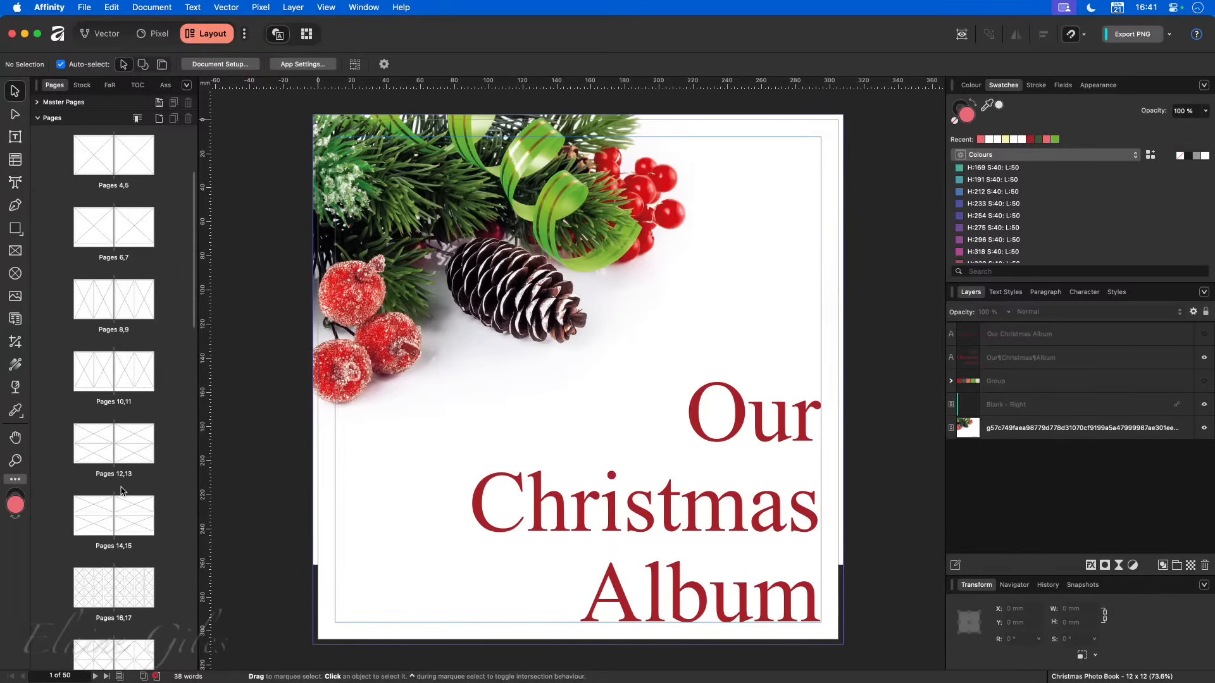
left_click(37, 102)
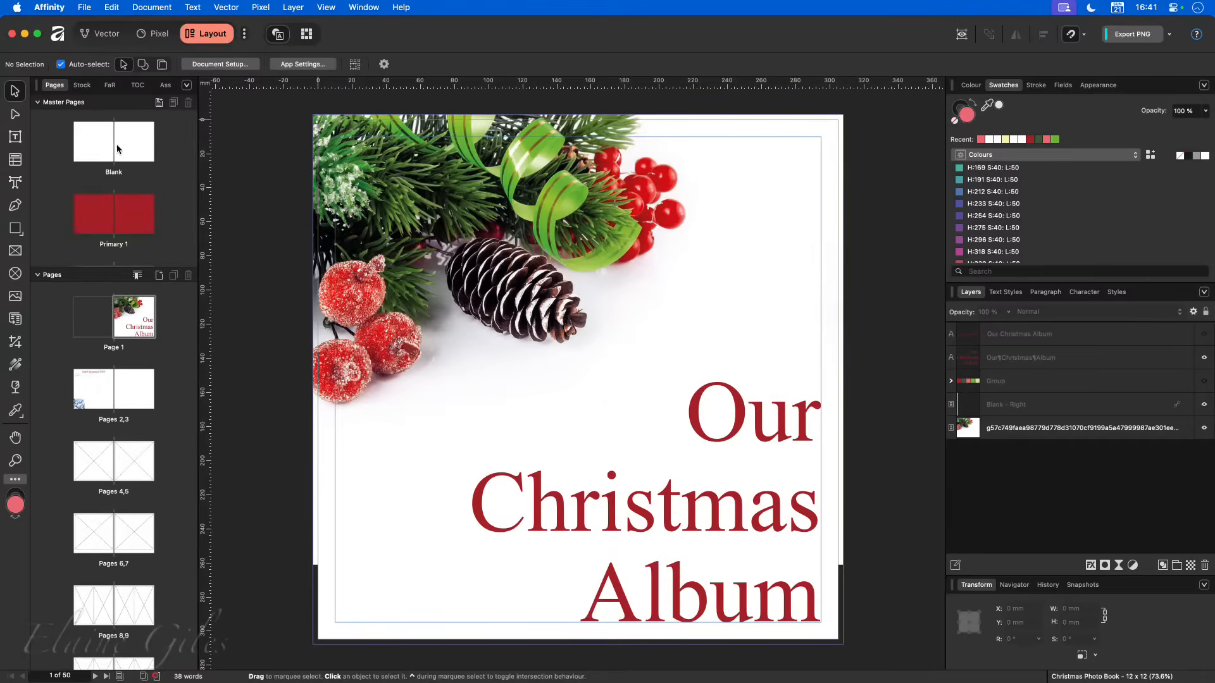
scroll(140, 222, "down", 2)
scroll(140, 222, "down", 3)
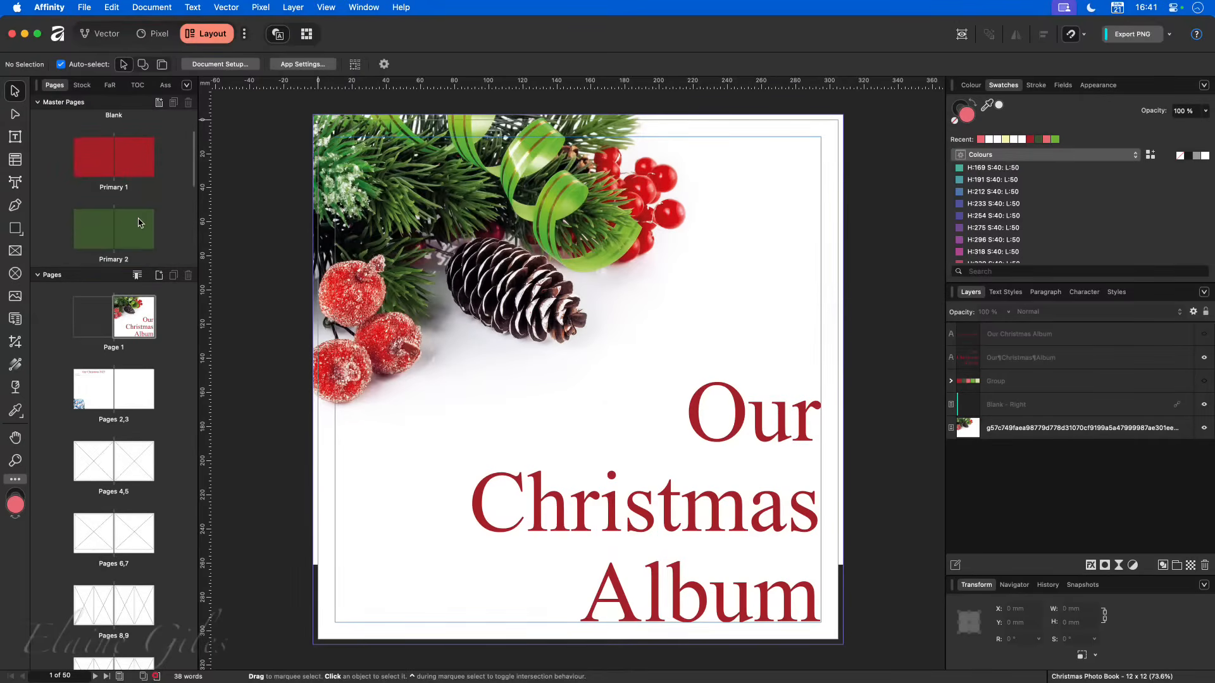
scroll(138, 223, "down", 2)
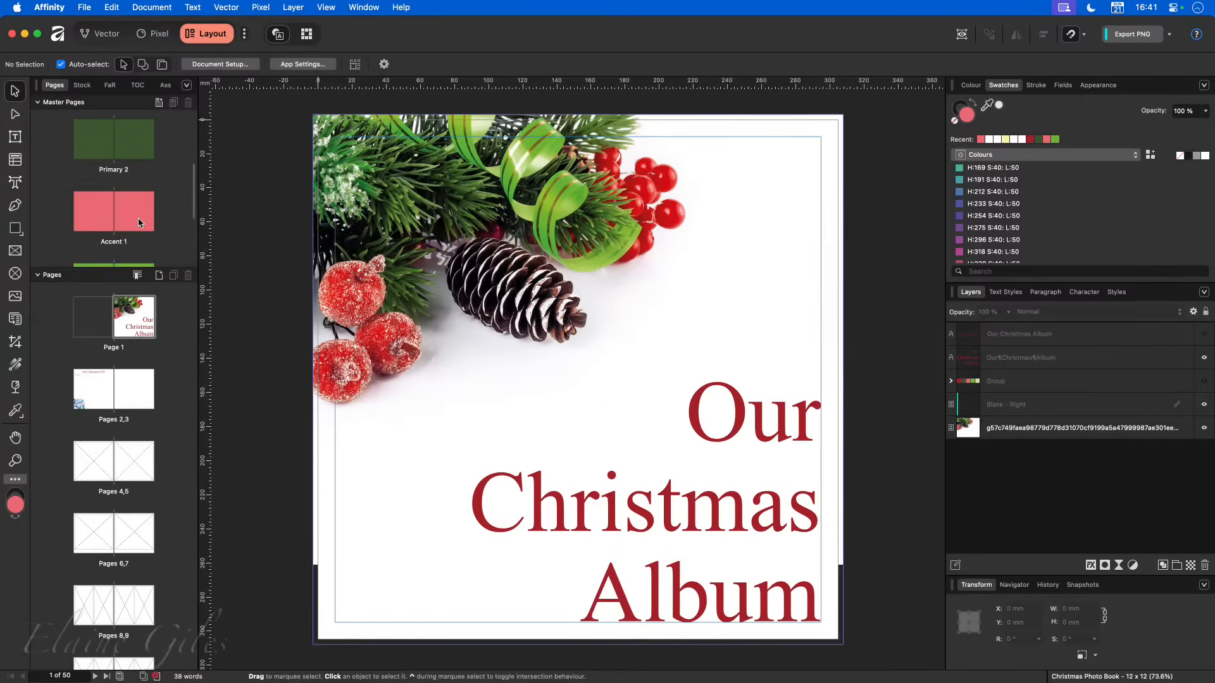
scroll(112, 245, "down", 3)
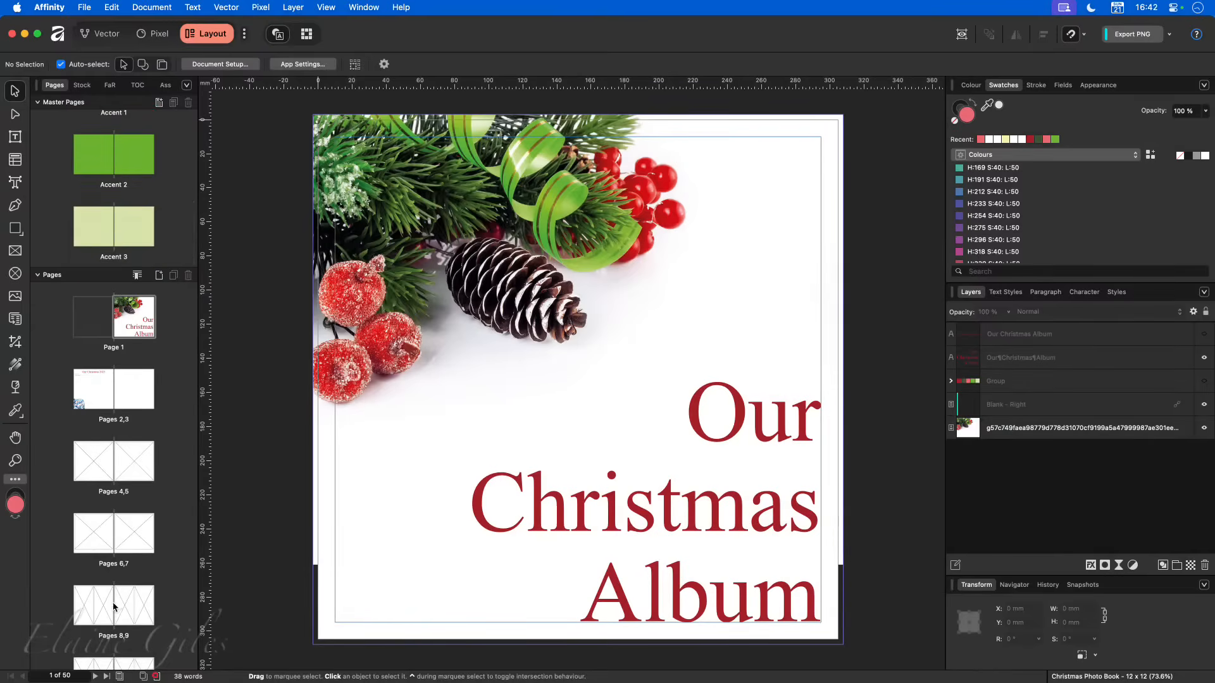
- Open the spread for pages 28,29 and inspect its central picture frame and the text frames on either side
scroll(114, 608, "down", 5)
scroll(113, 605, "down", 6)
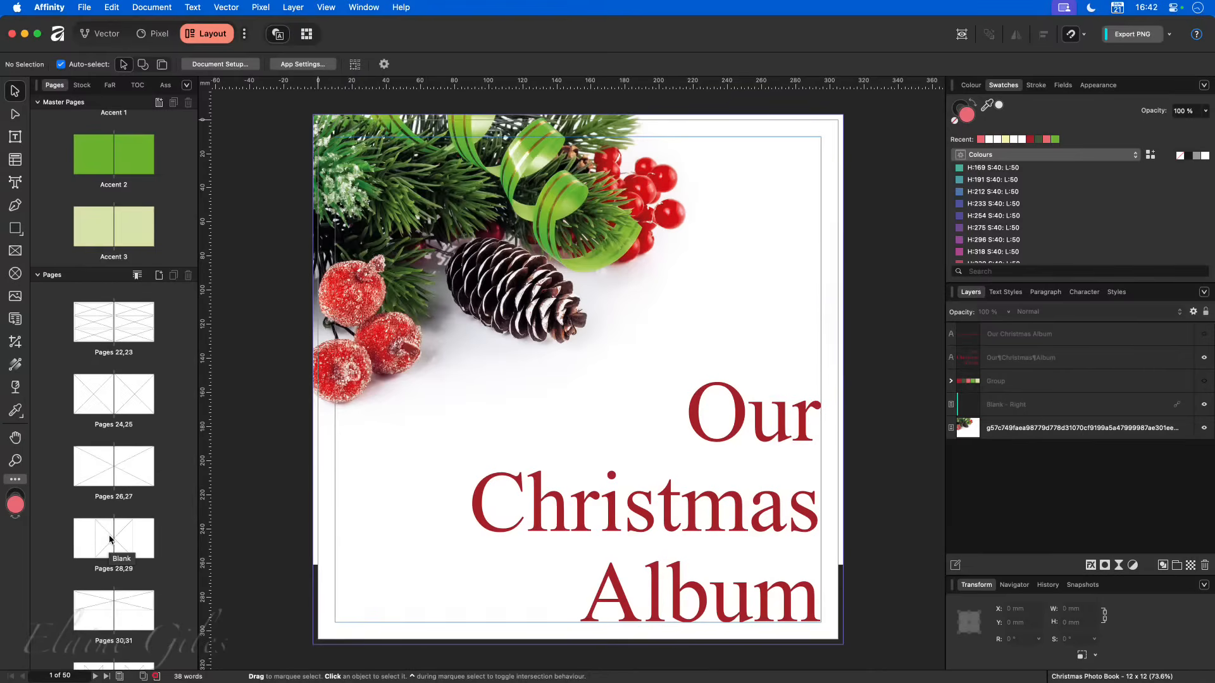
double_click(115, 542)
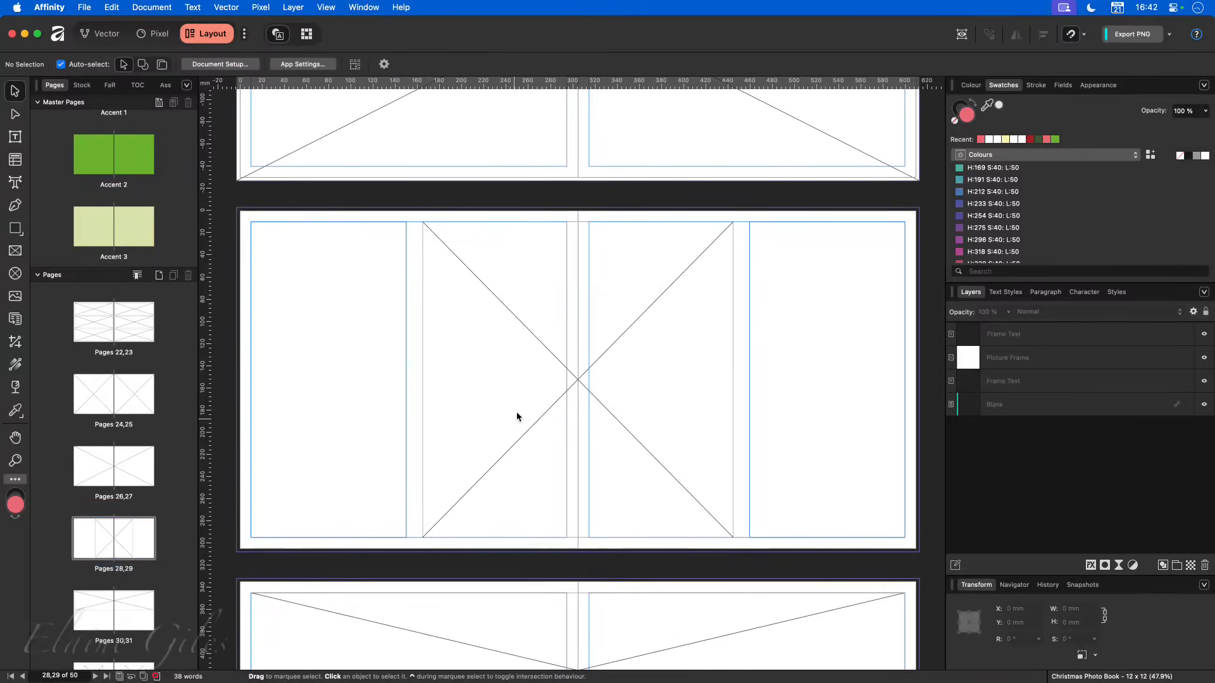
left_click(573, 359)
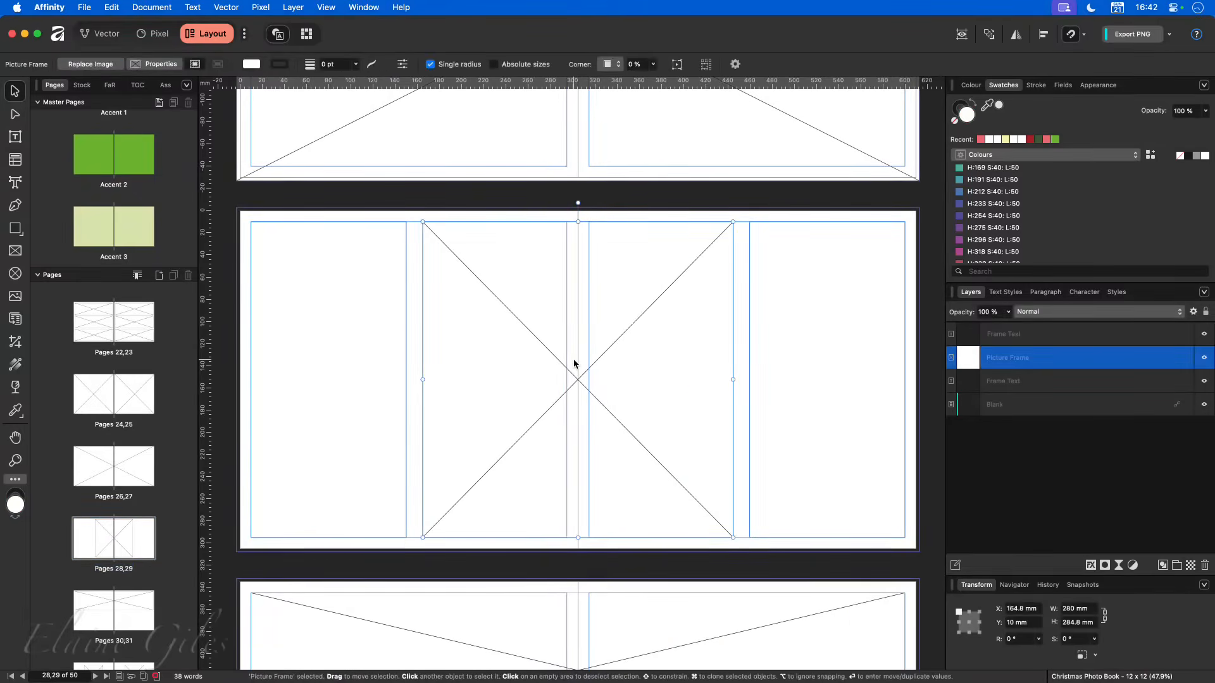
left_click(367, 356)
left_click(791, 339)
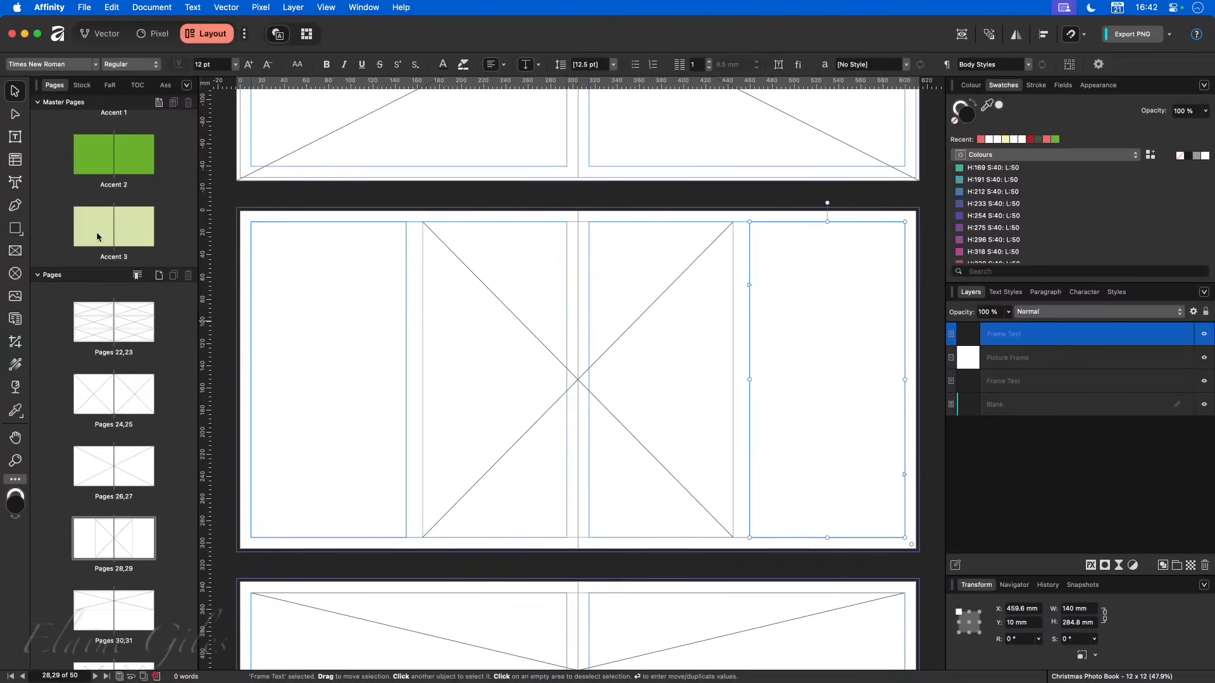
- Apply the Accent 3 master page to the spread for pages 28,29
left_click_drag(117, 231, 111, 480)
left_click_drag(115, 225, 126, 541)
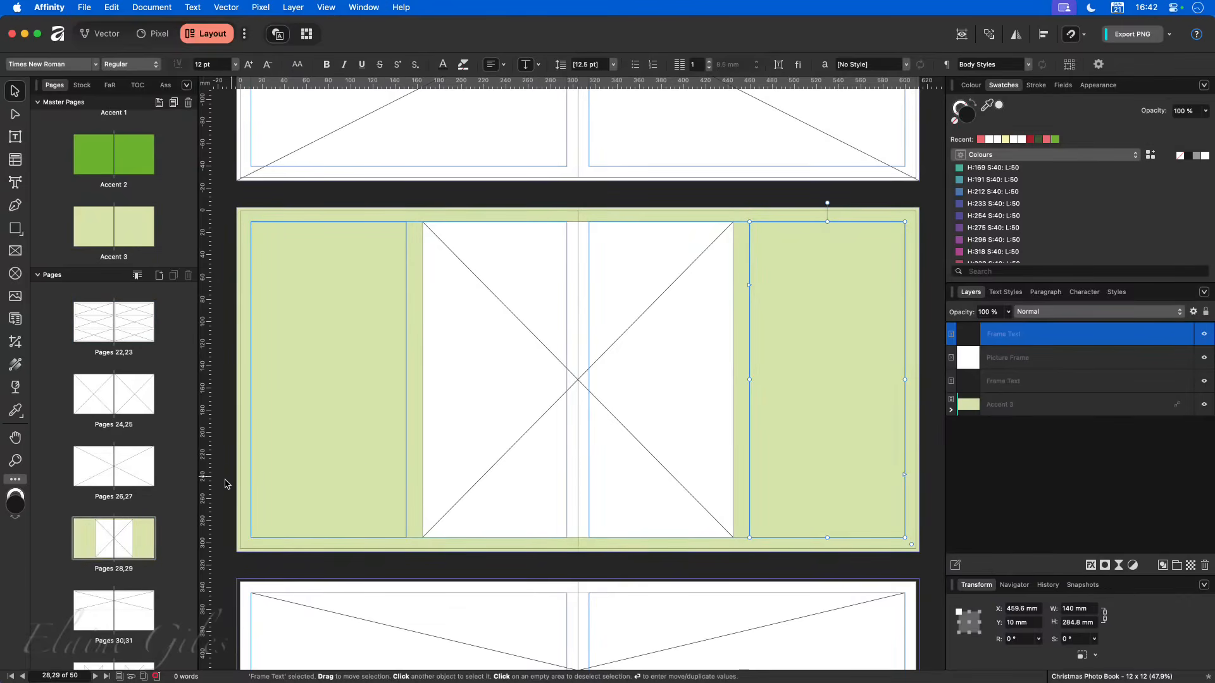
- Review the coloured master pages and switch the swatches to the Document palette
scroll(119, 199, "up", 4)
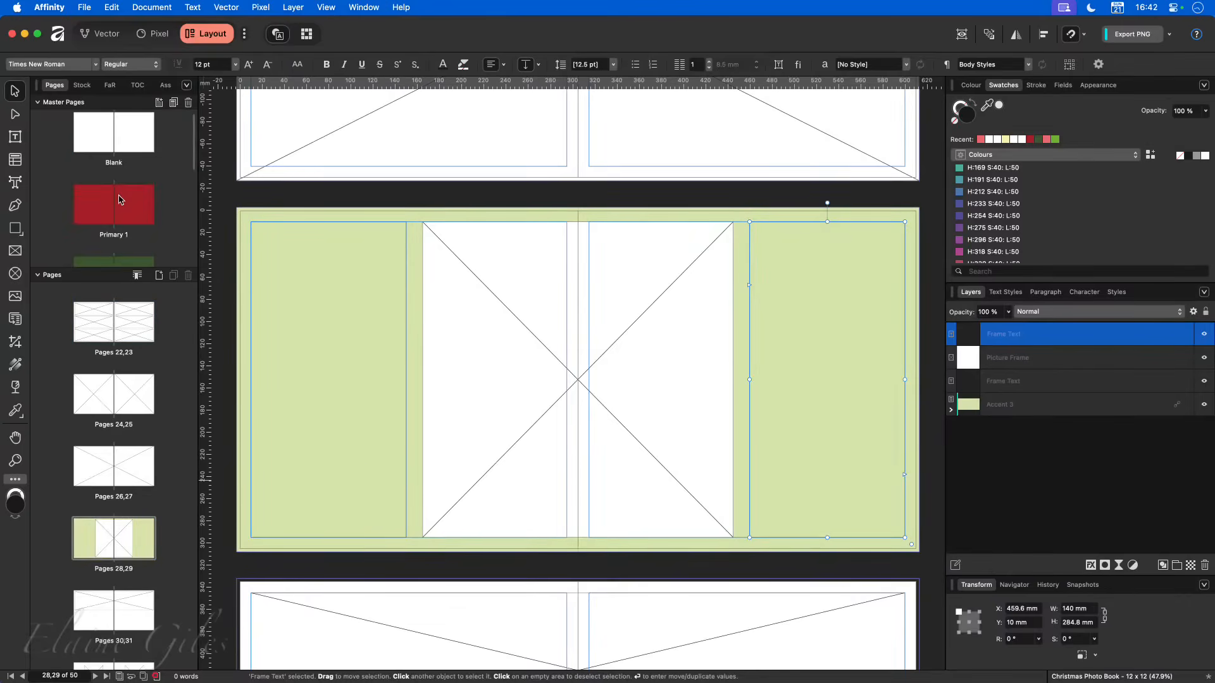
scroll(118, 199, "down", 5)
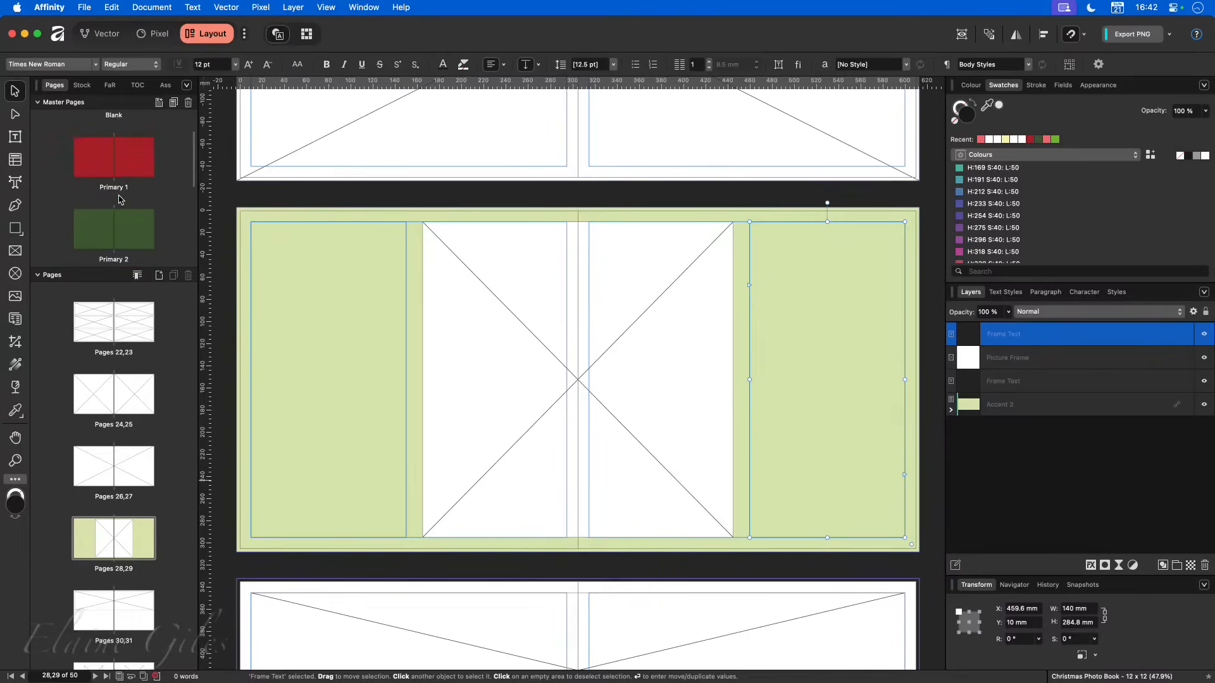
scroll(119, 200, "down", 4)
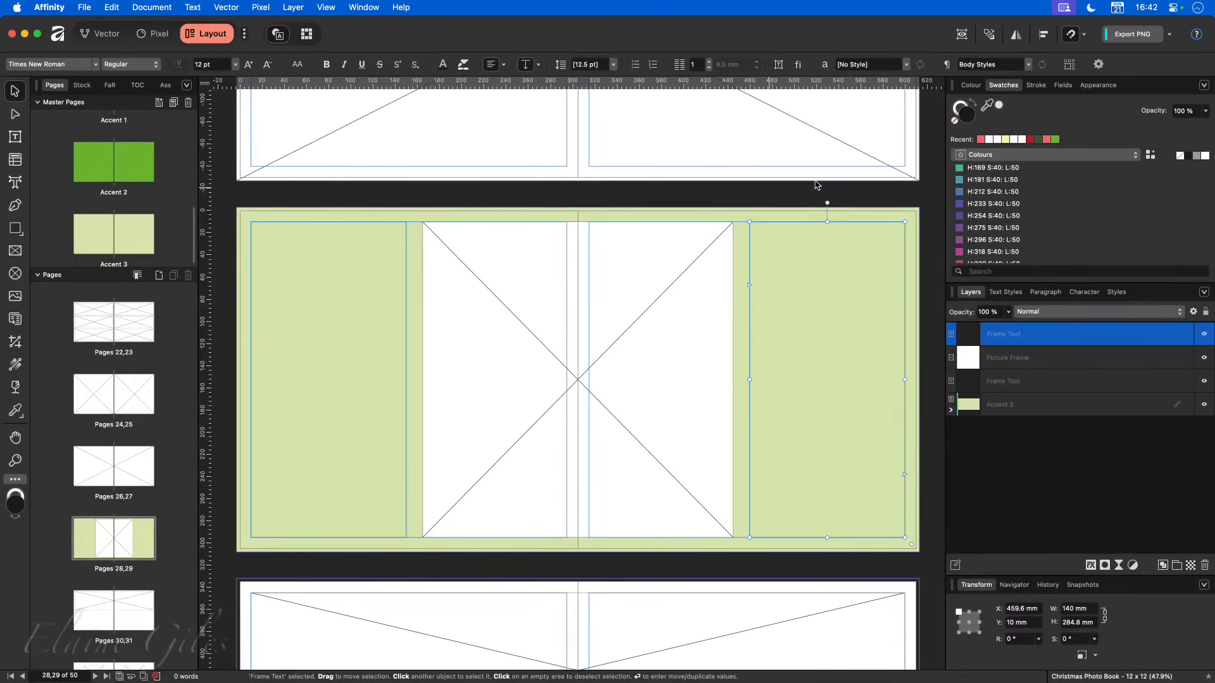
left_click(1084, 153)
left_click(1046, 138)
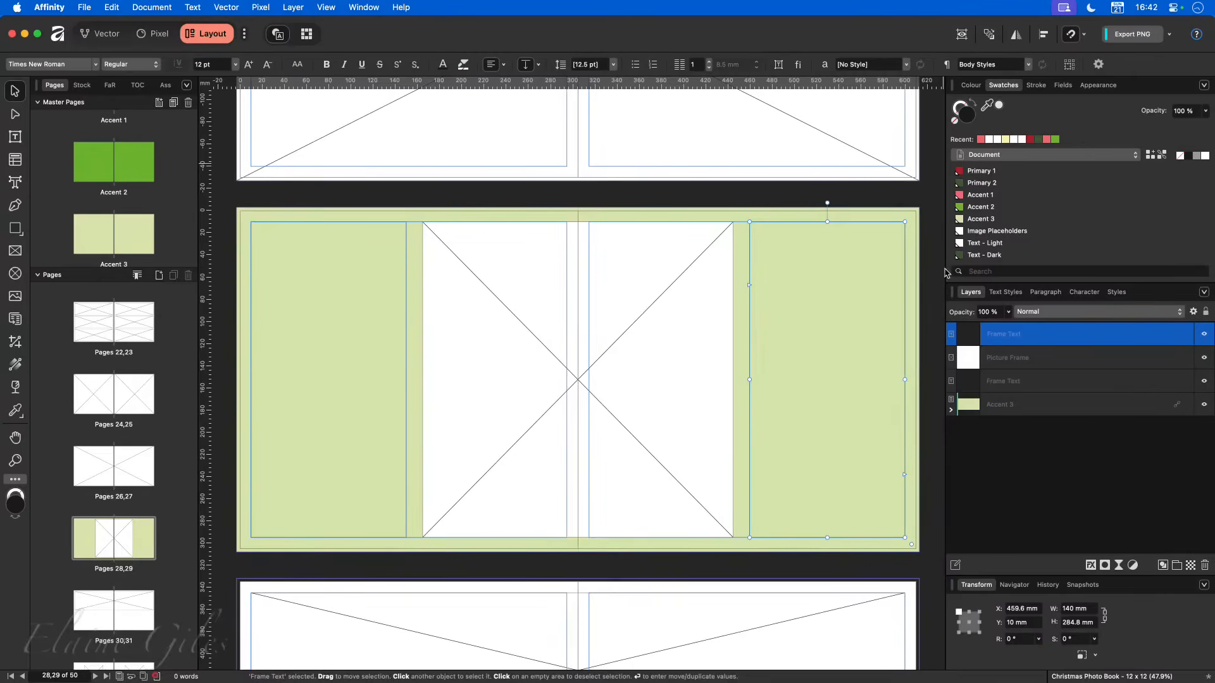
- Apply the Accent 3 master page to the spread for pages 32,33
scroll(331, 348, "down", 5)
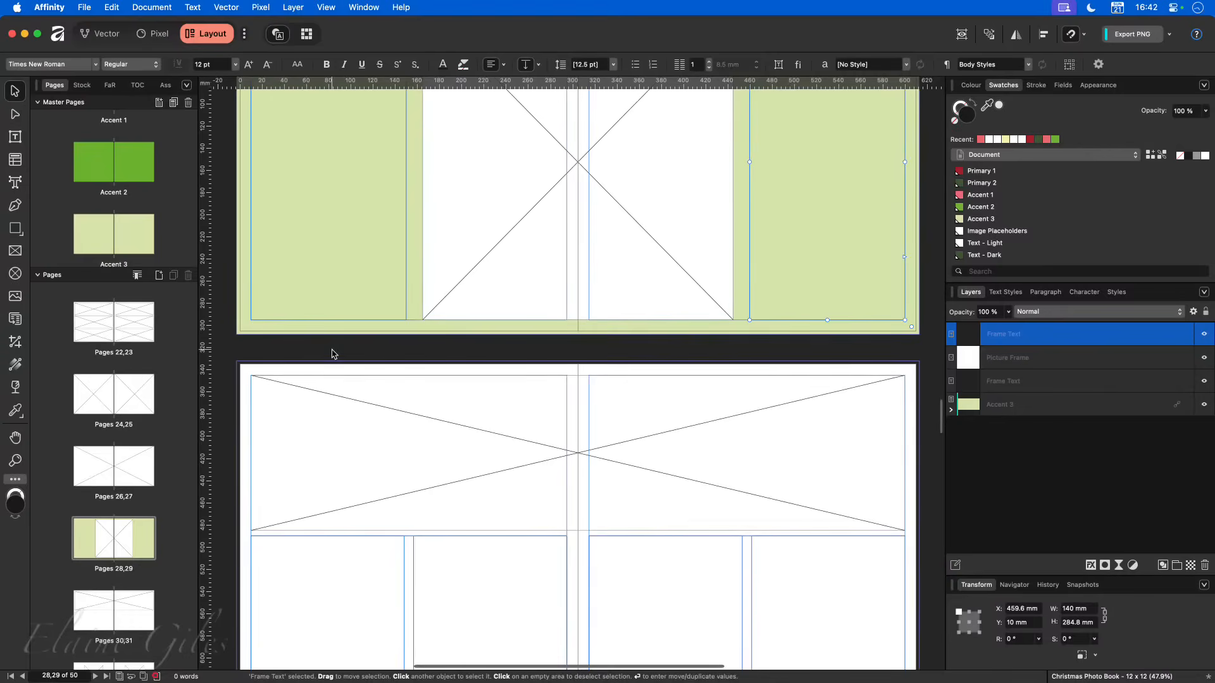
scroll(120, 481, "down", 3)
scroll(122, 474, "up", 1)
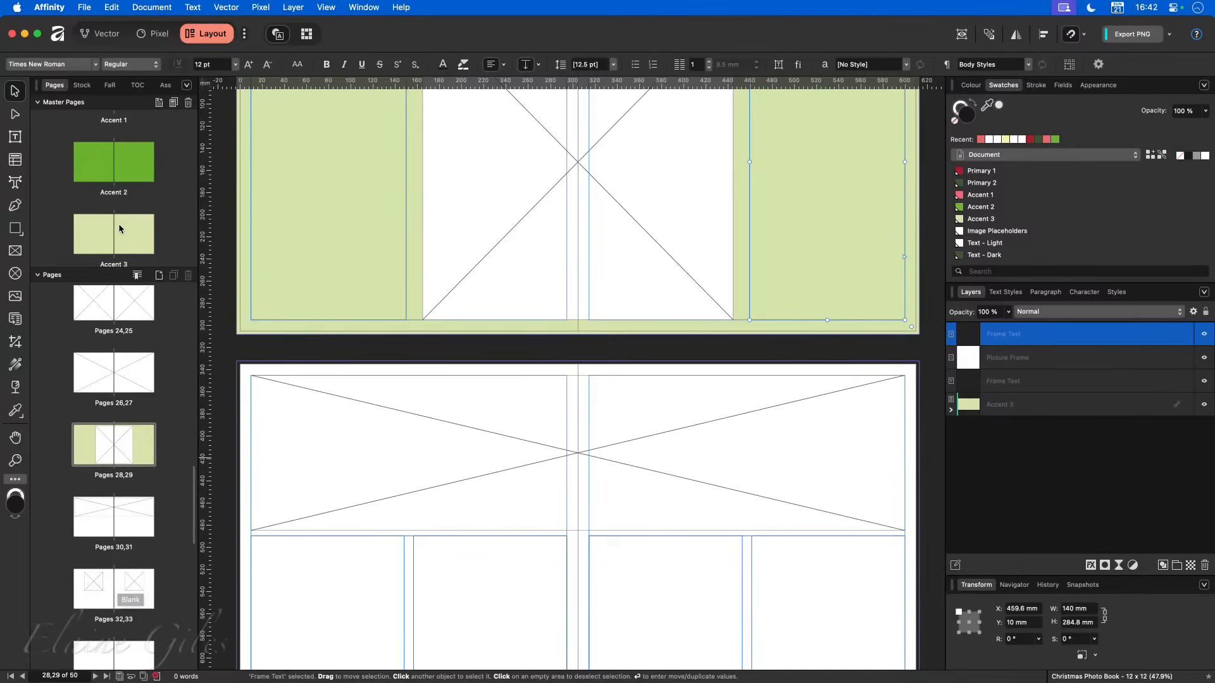
left_click_drag(117, 235, 114, 595)
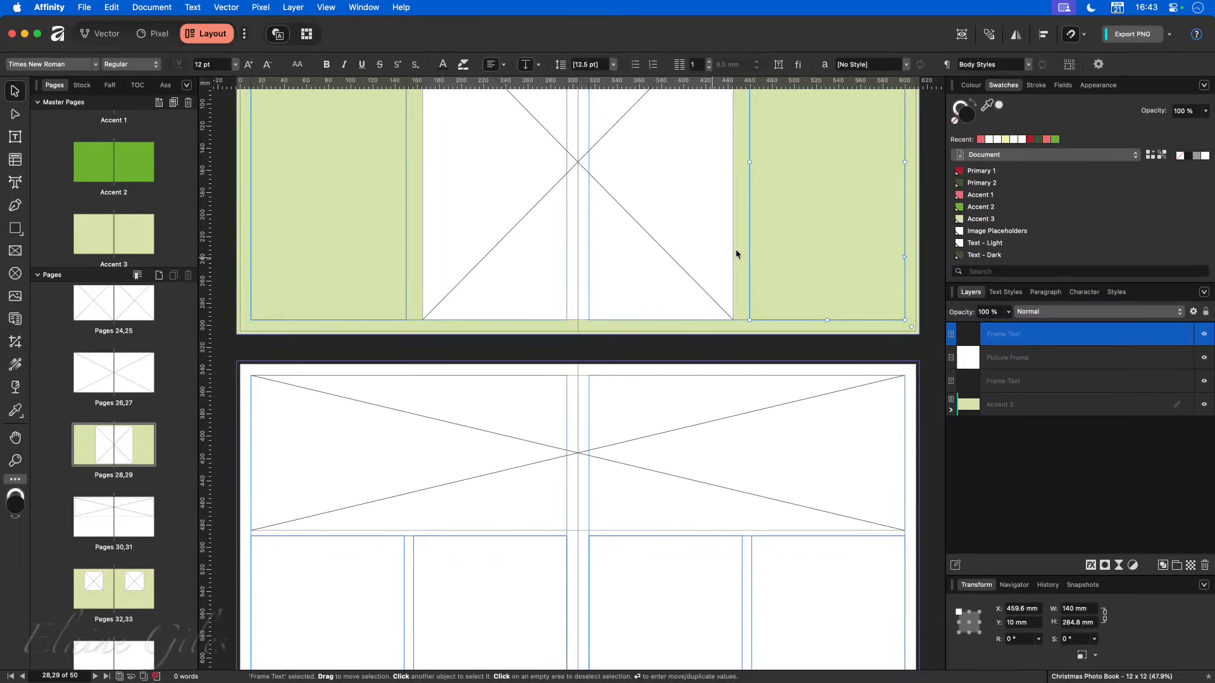
- Change the global Accent 3 swatch to pink, hex D77FAD, by setting its green value to 7F
right_click(998, 219)
left_click(1020, 222)
left_click_drag(1051, 266, 1012, 267)
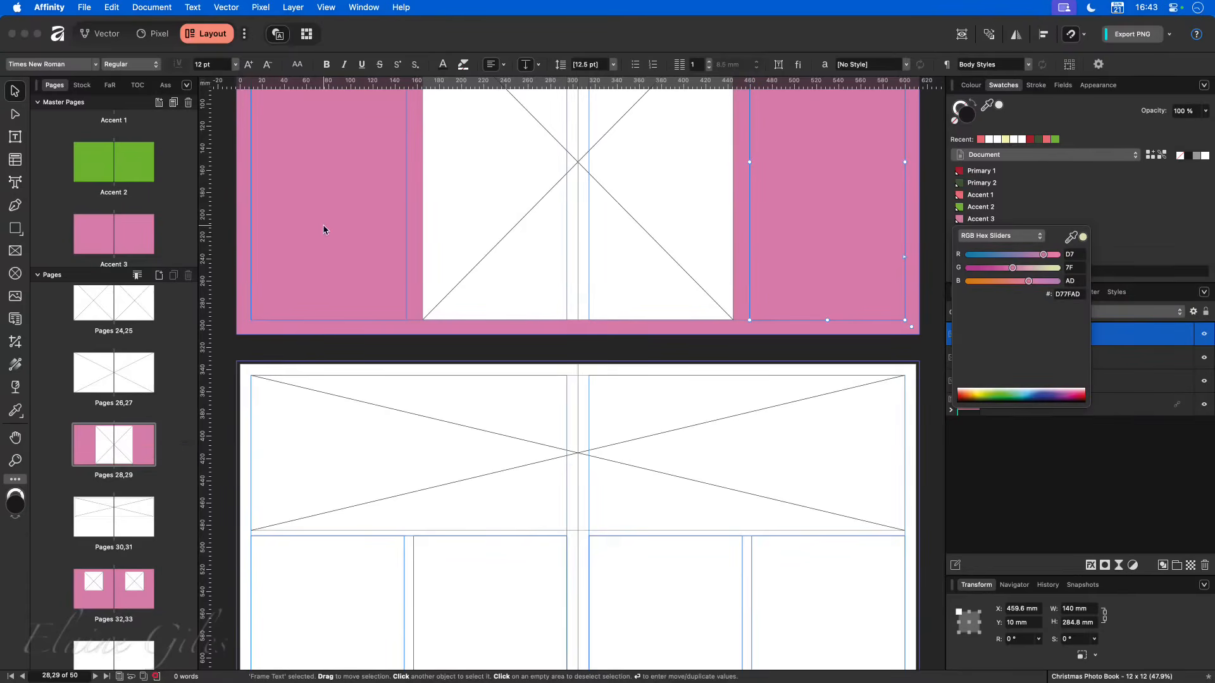
left_click(759, 347)
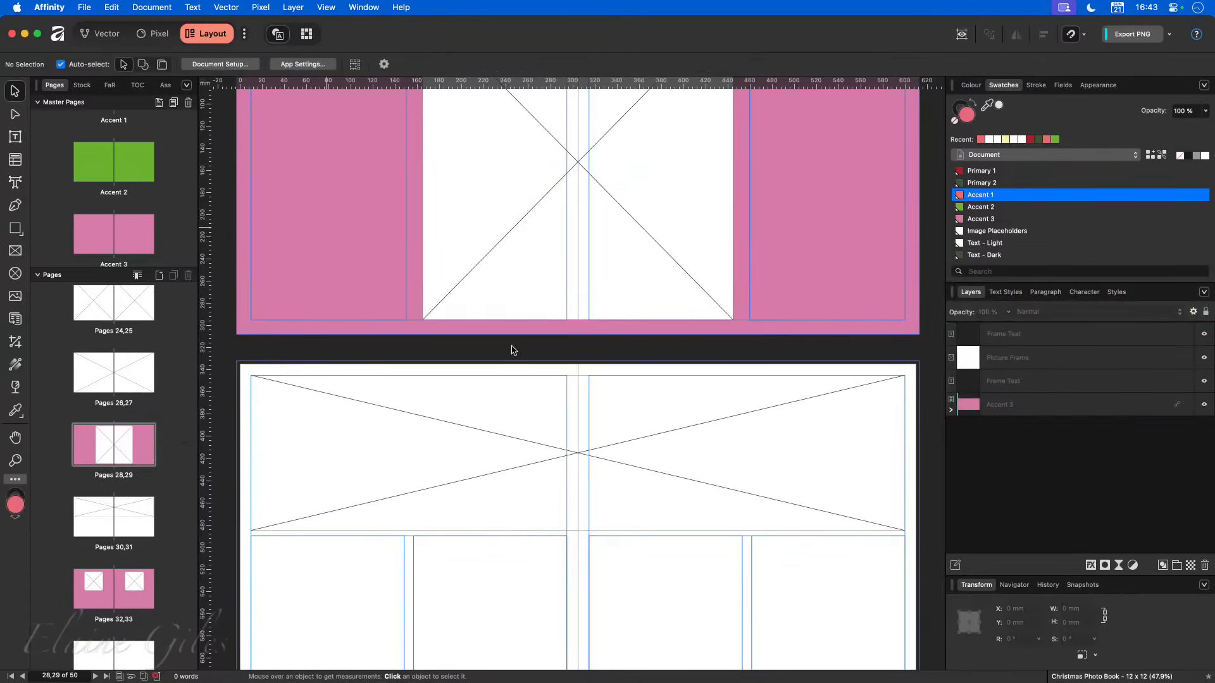
- Undo the Accent 3 colour change and the Accent 3 master assignments on the page spreads
key("super+z")
key("super+z")
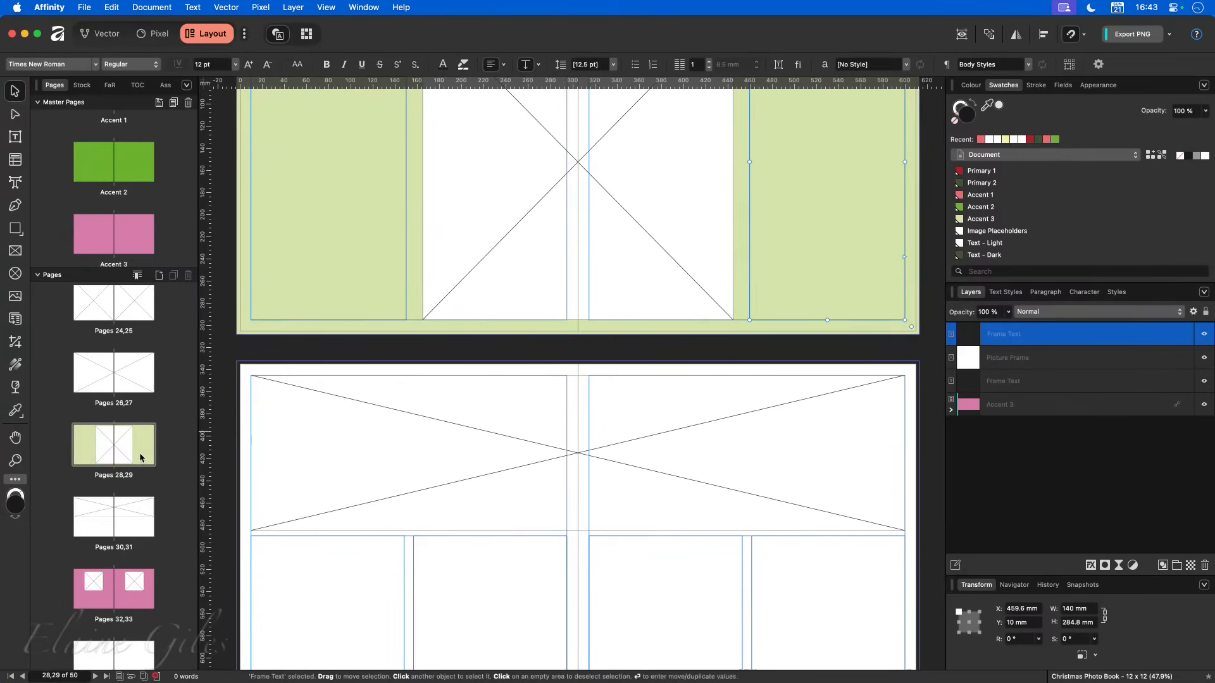
key("super+z")
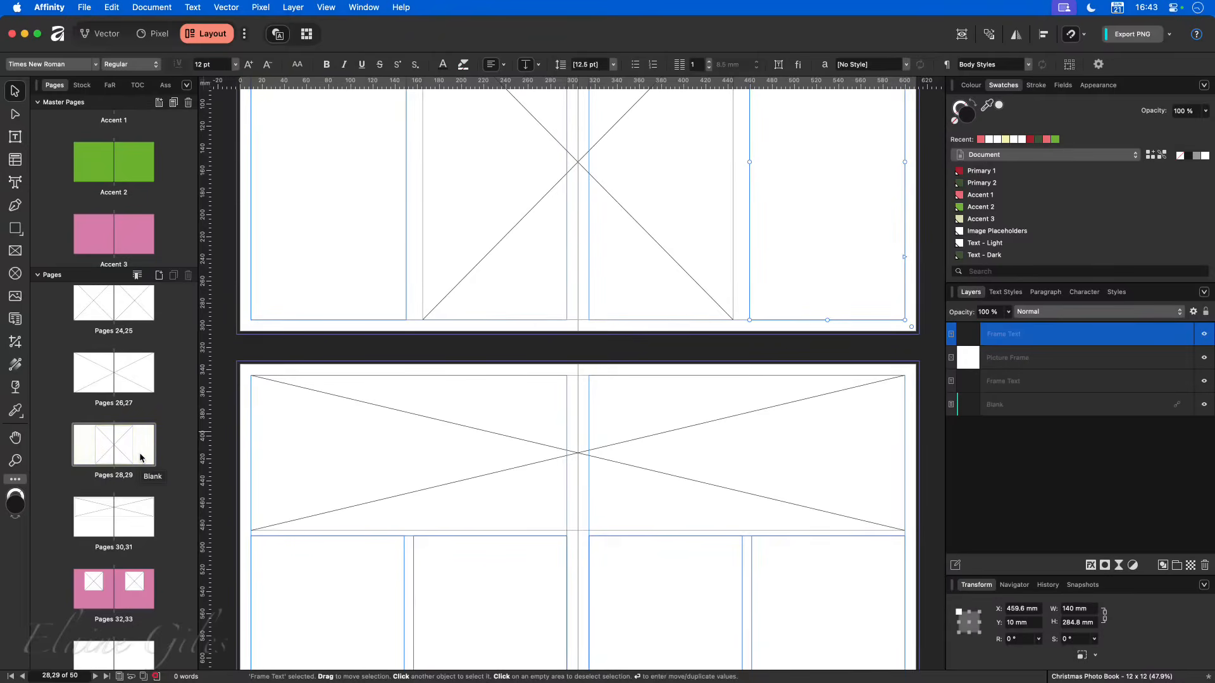
- Look through the page spreads and masters, and compare the picture frame layouts of pages 16,17 and 18,19
scroll(123, 412, "up", 15)
scroll(126, 405, "down", 1)
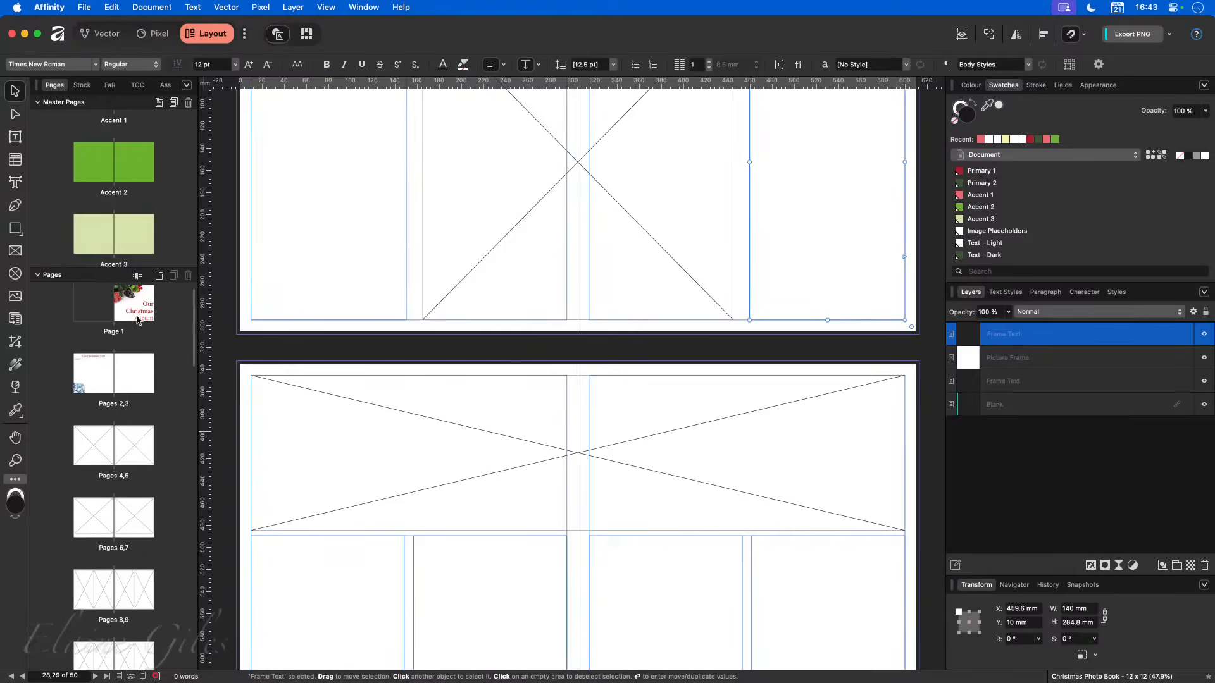
scroll(137, 226, "down", 1)
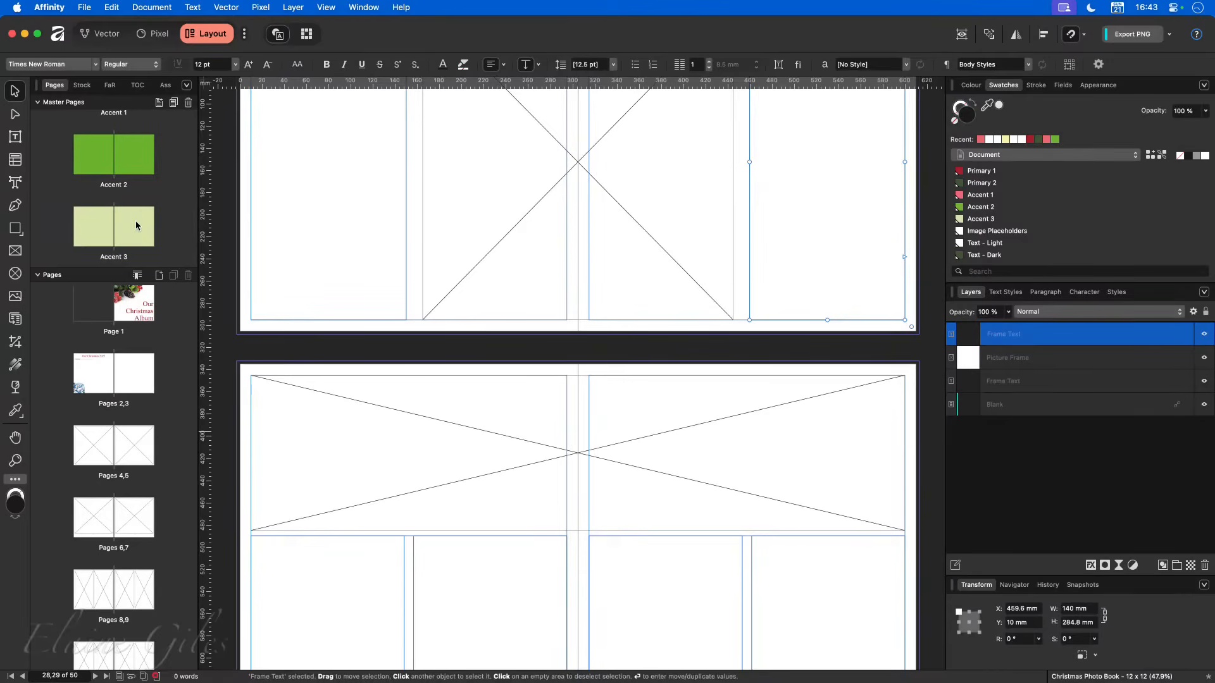
scroll(132, 229, "up", 5)
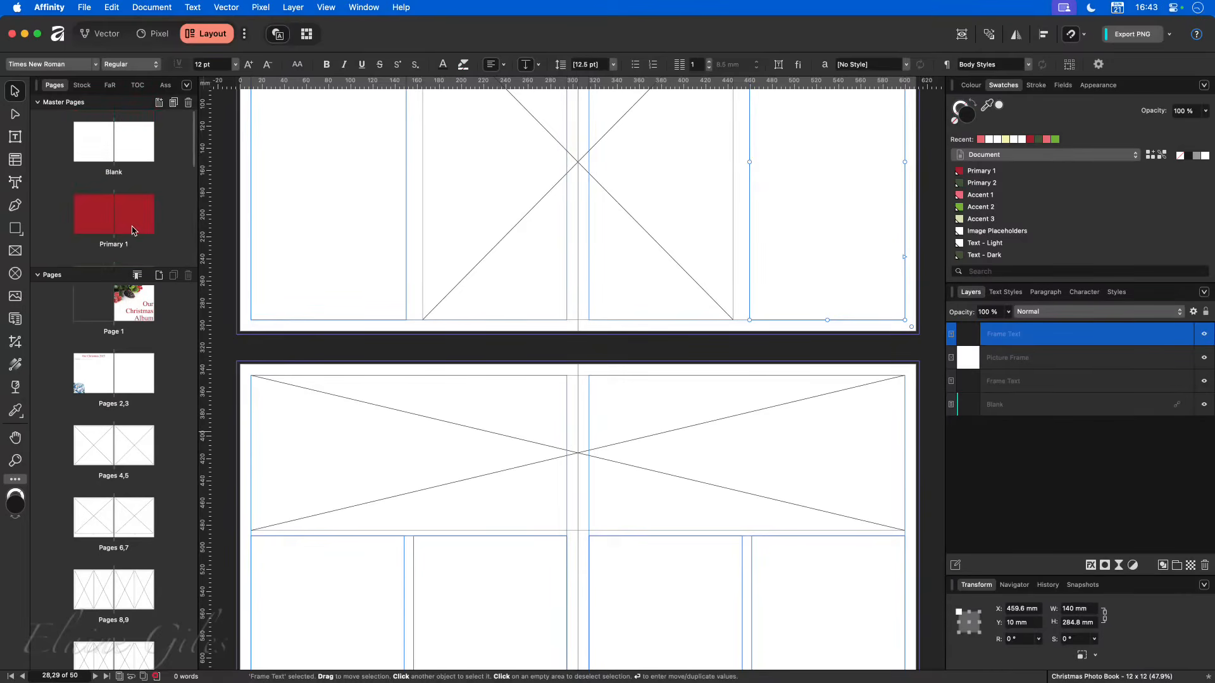
scroll(132, 228, "down", 5)
scroll(134, 546, "down", 10)
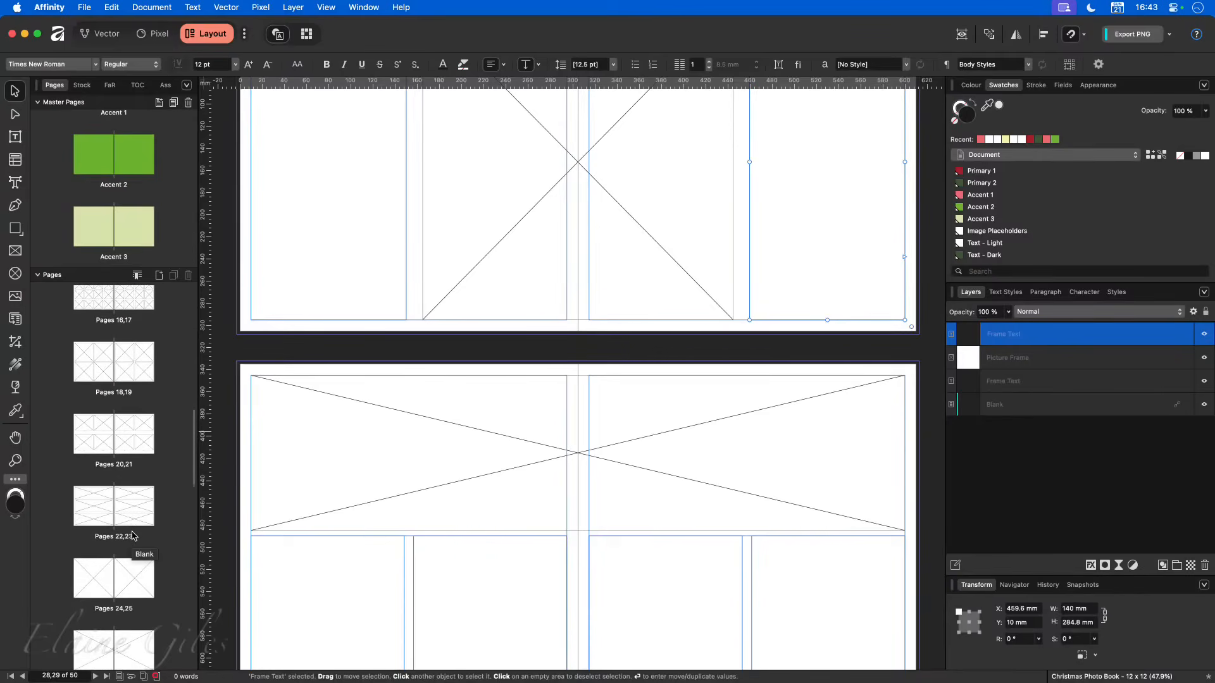
scroll(131, 535, "up", 3)
left_click(116, 334)
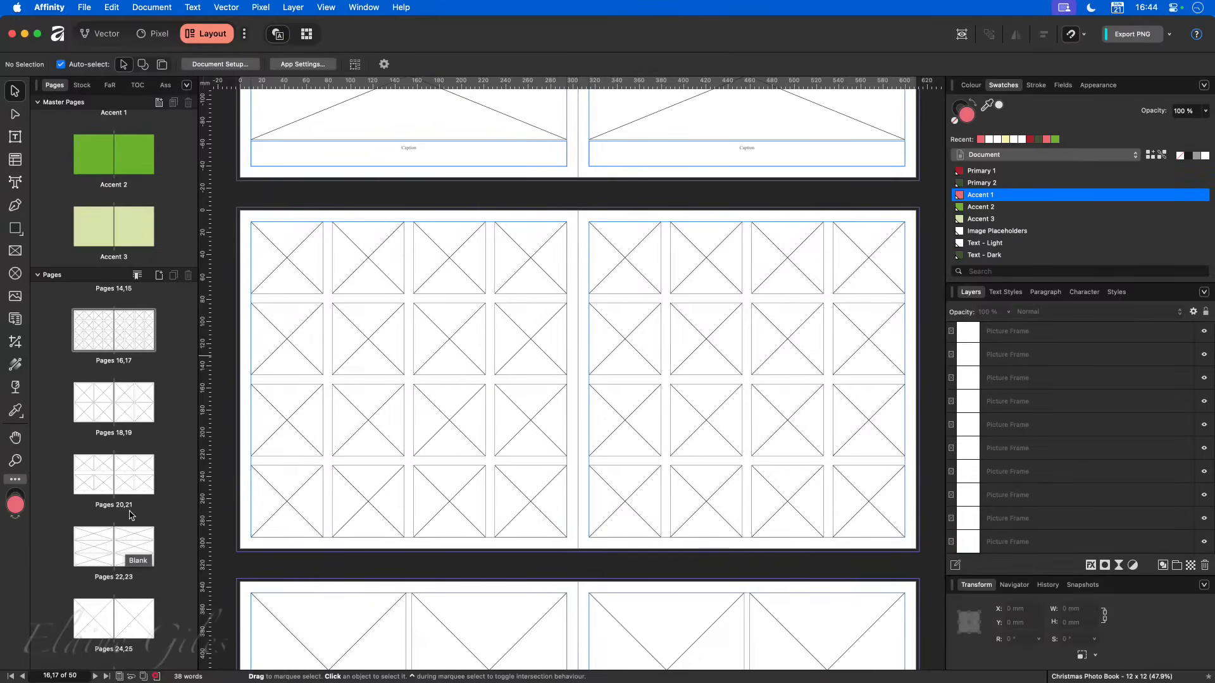
left_click(113, 410)
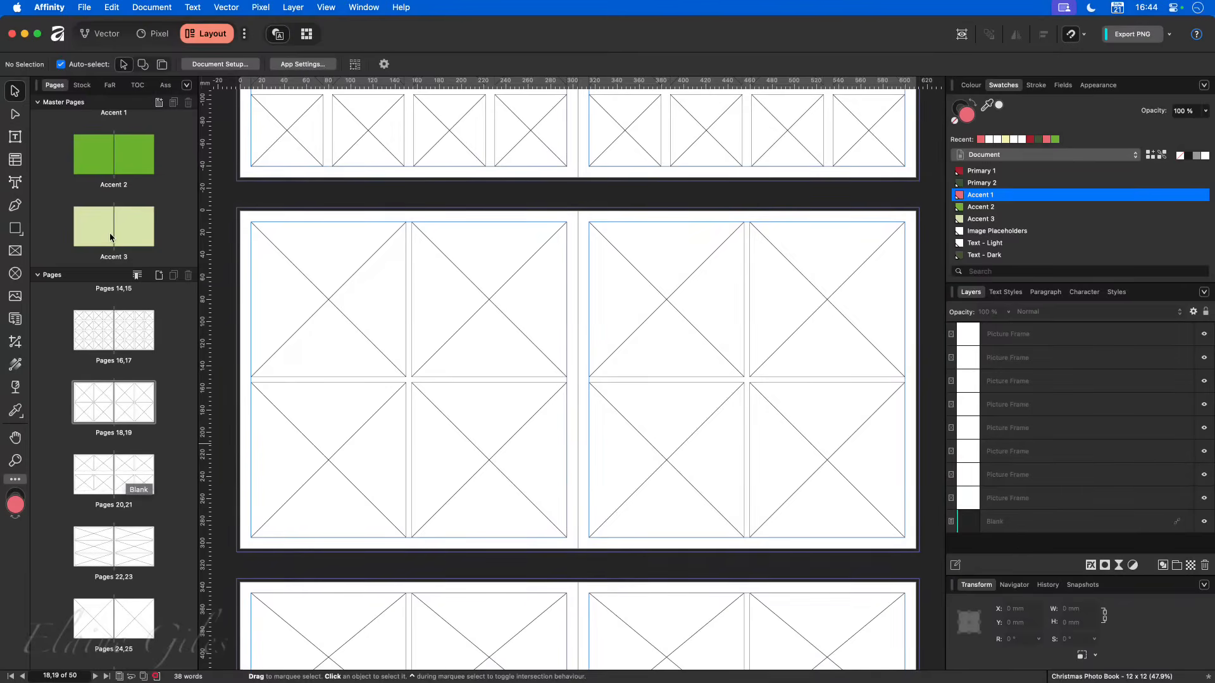
scroll(338, 361, "up", 5)
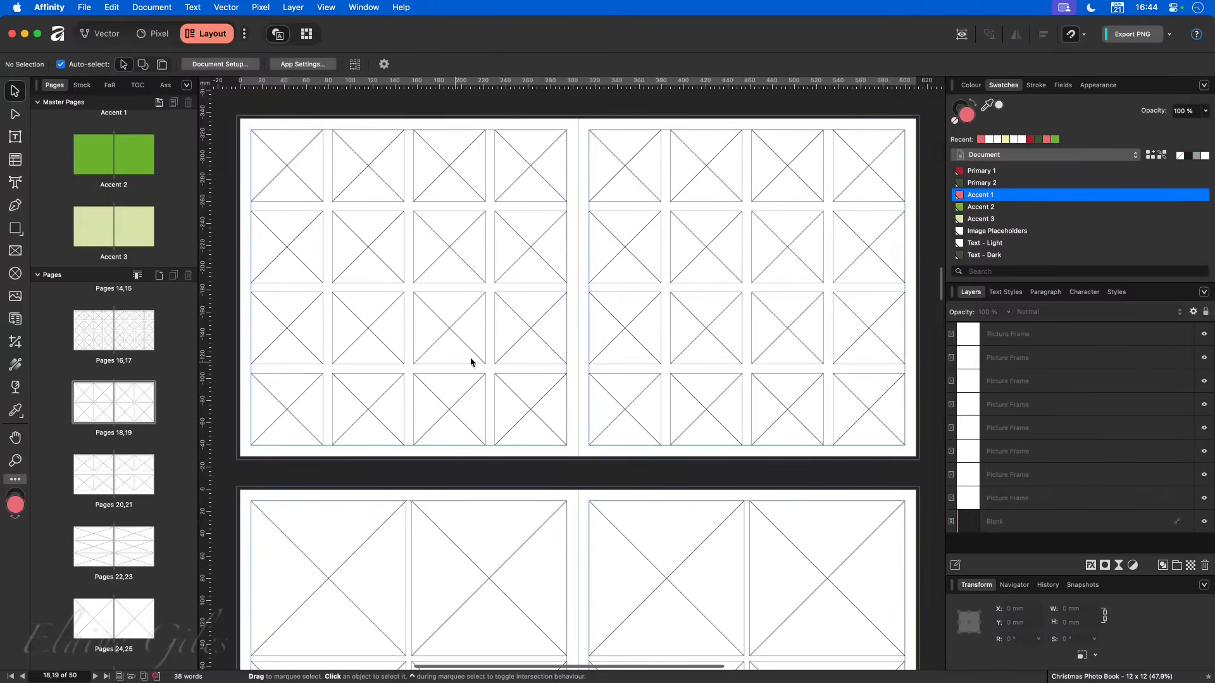
scroll(490, 346, "down", 10)
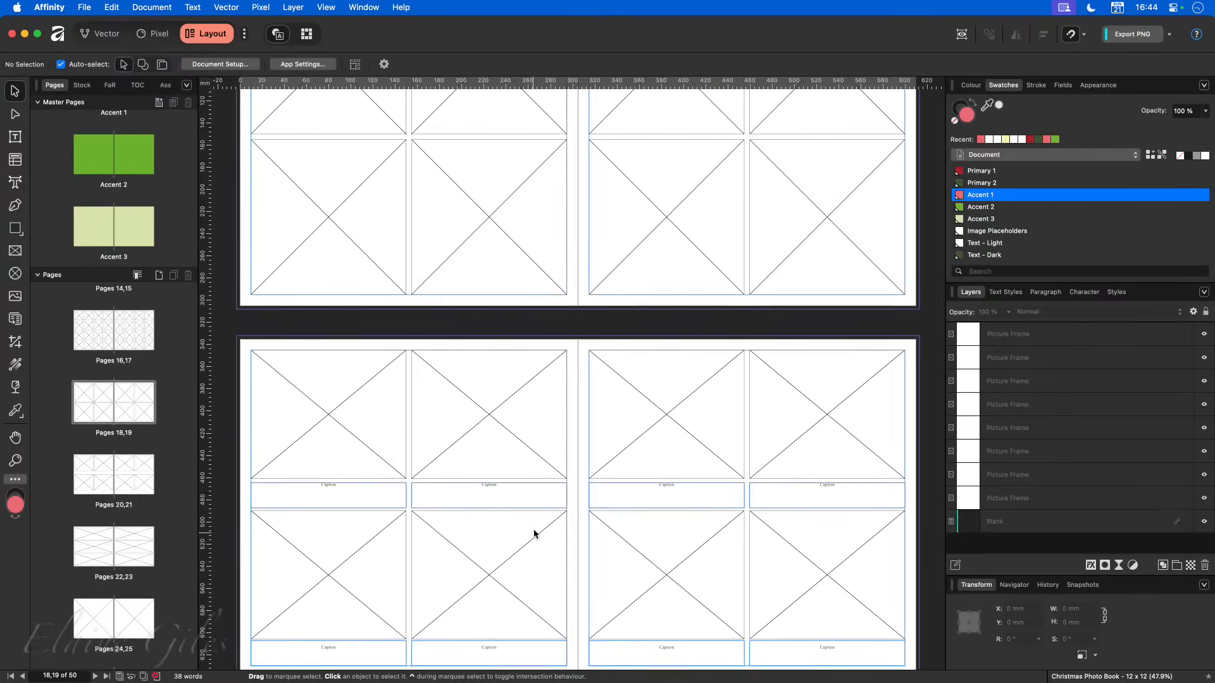
scroll(537, 521, "up", 2)
scroll(536, 520, "up", 10)
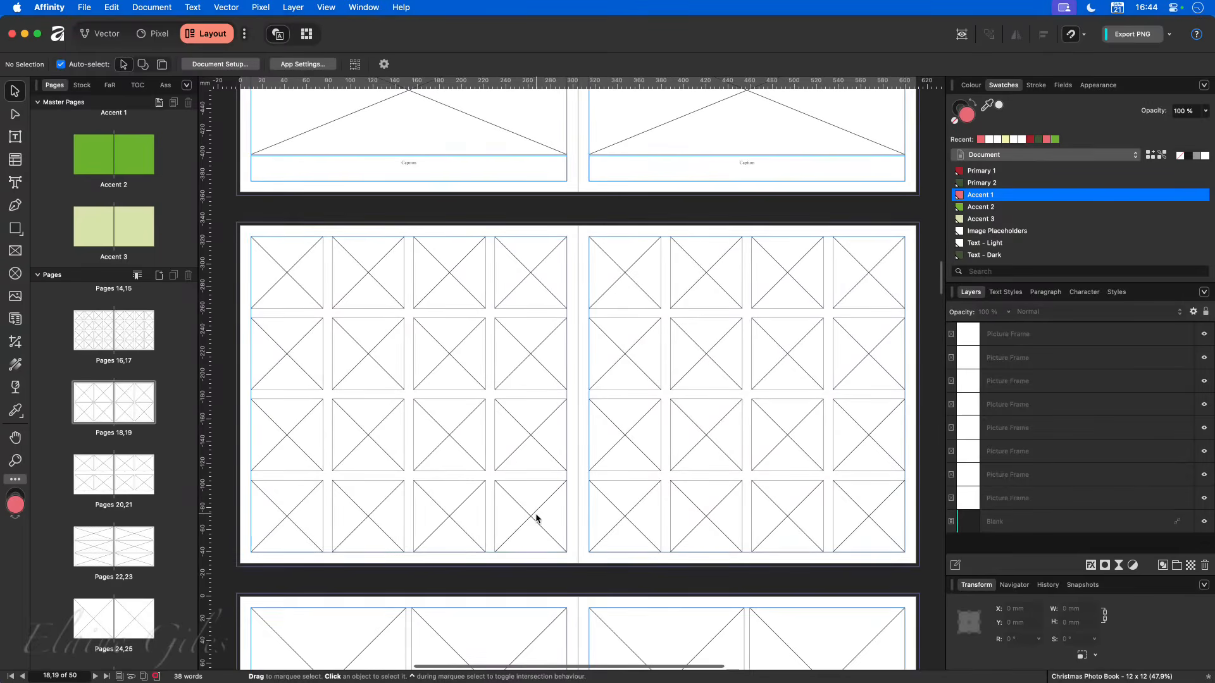
- Add a facing-page master named "32 Images" with a green tag, keeping the 304.8 mm page size and 10 mm margins
left_click(159, 103)
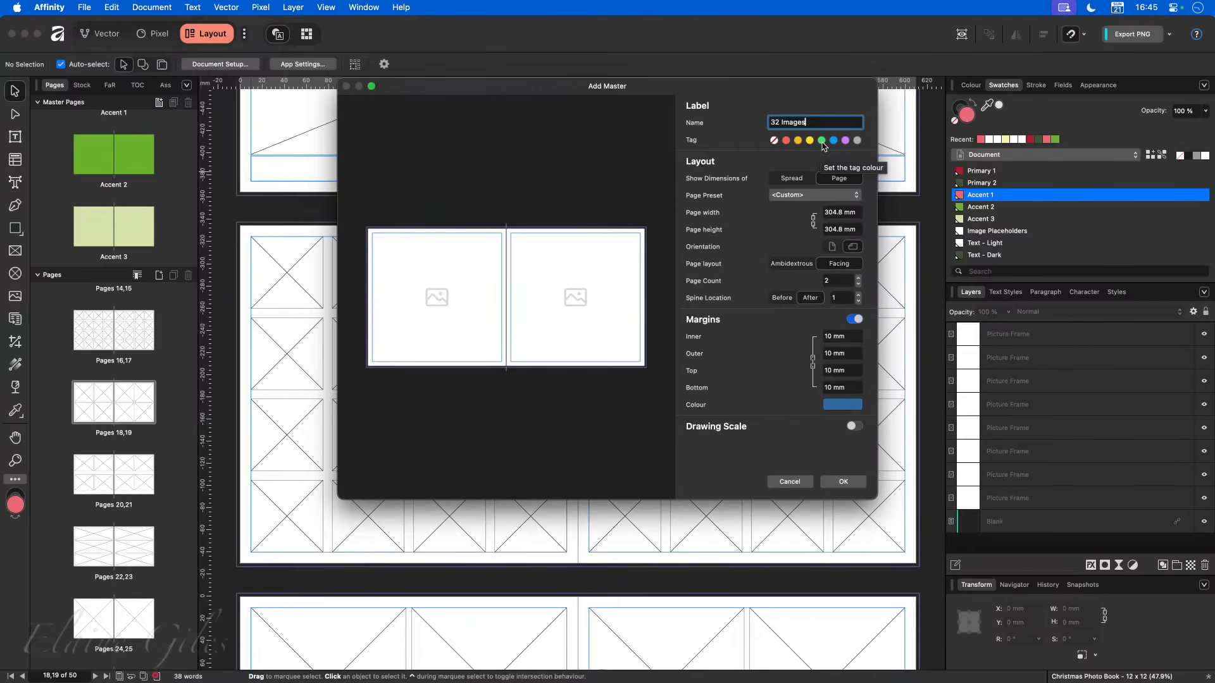
left_click(822, 141)
left_click(844, 482)
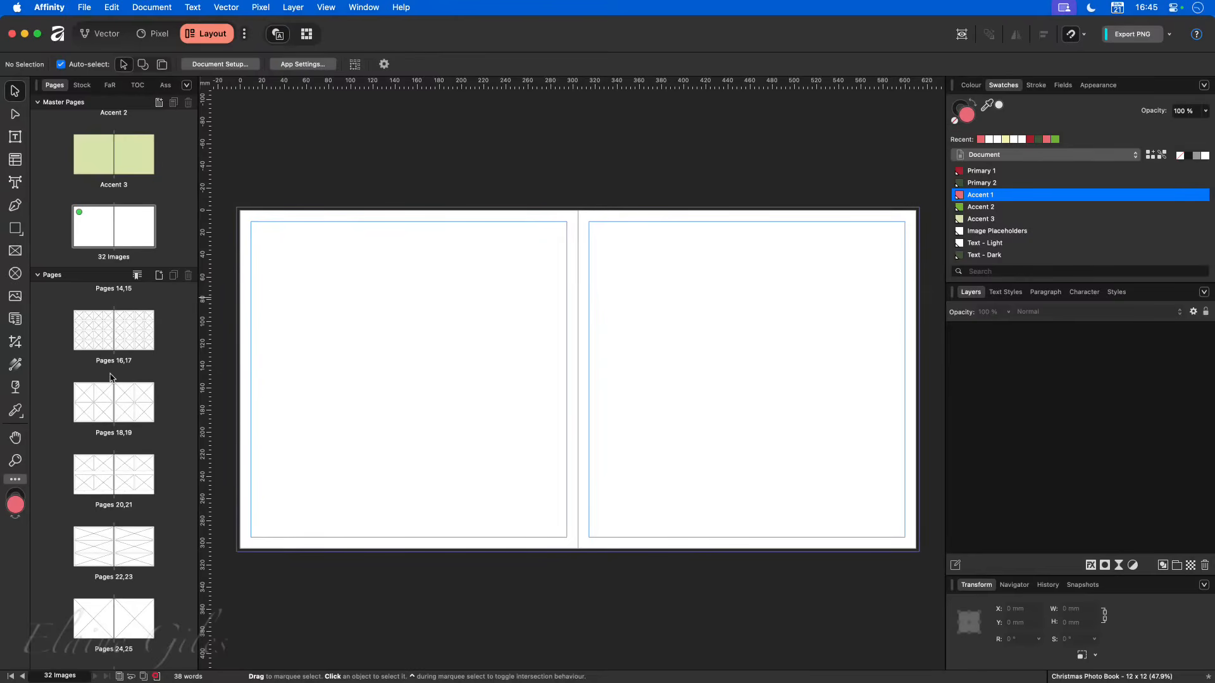
- Copy all the picture frames from pages 16,17 into the "32 Images" master
left_click(108, 330)
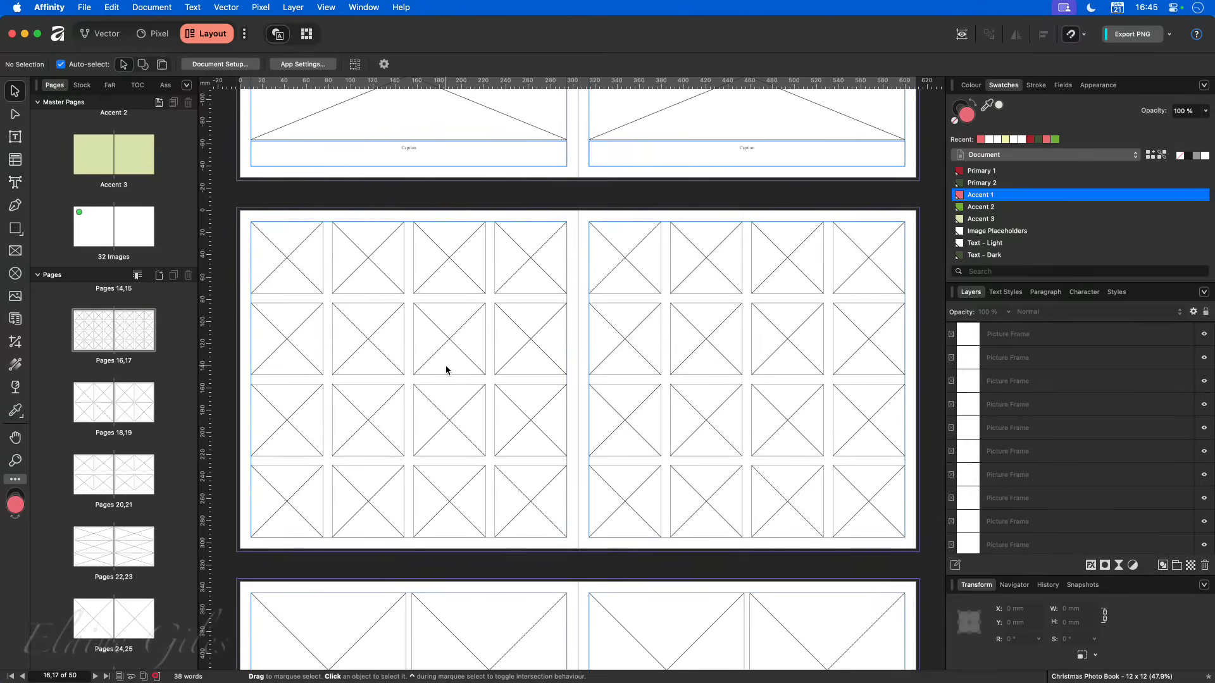
left_click_drag(223, 192, 935, 567)
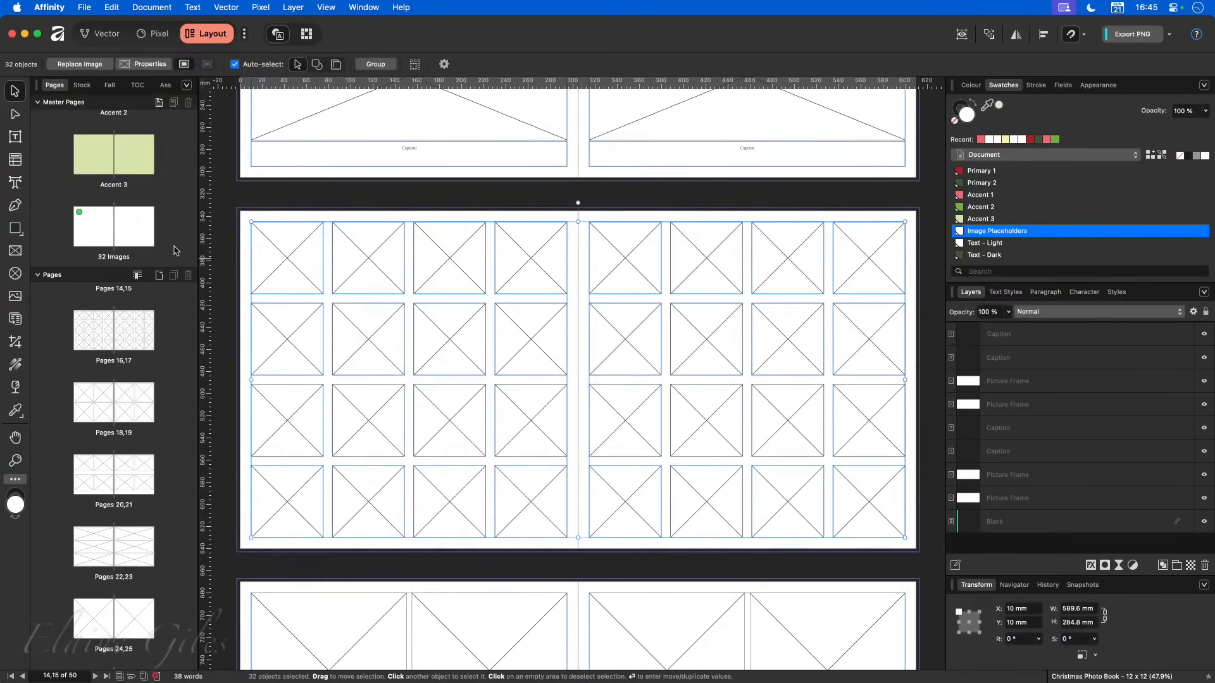
double_click(116, 223)
key("super+v")
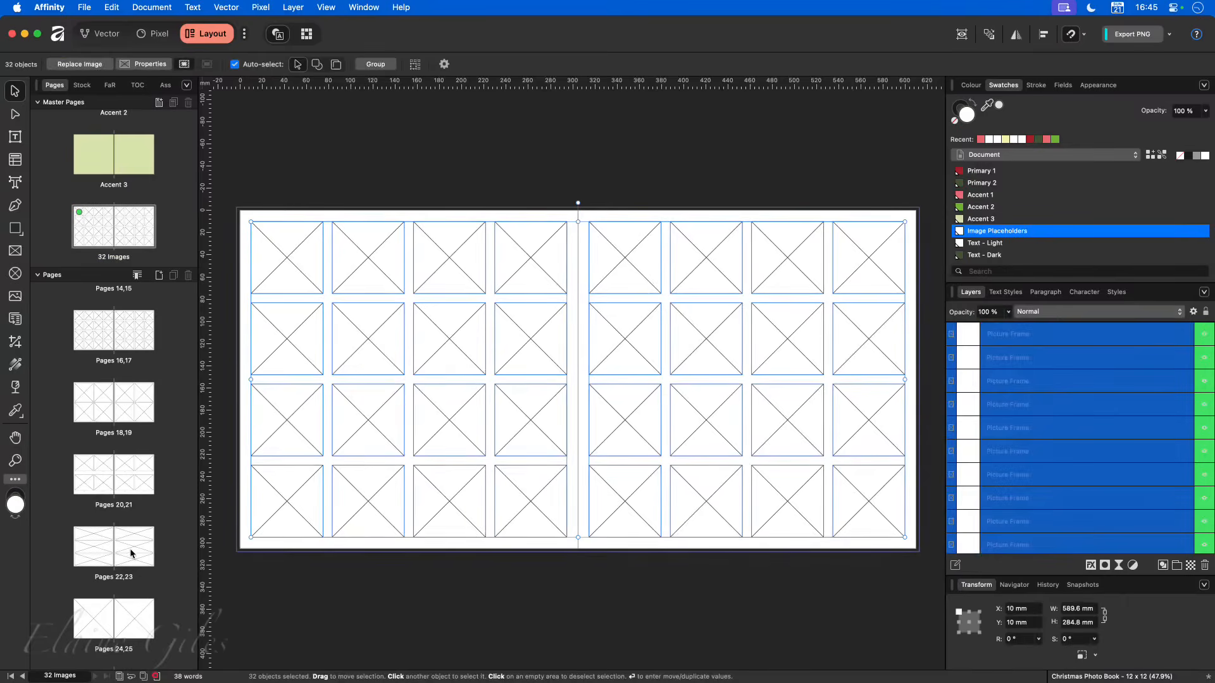
- Delete all picture frames from pages 16,17 and apply the "32 Images" master to that spread
left_click(113, 337)
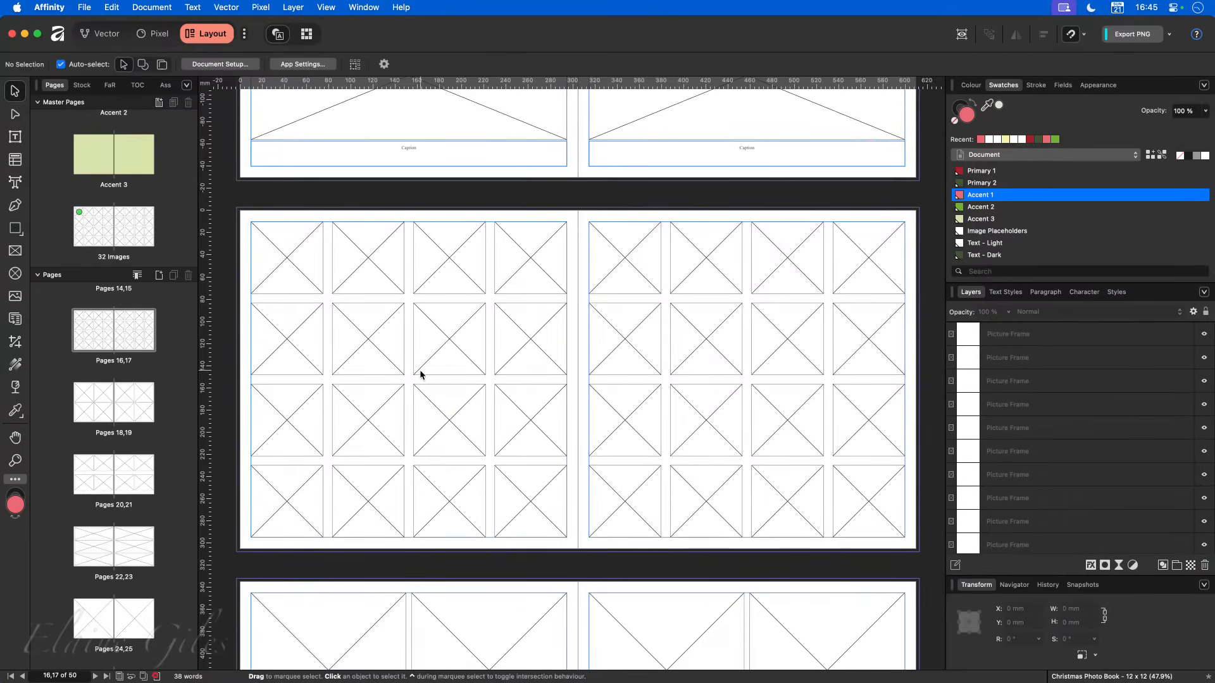
left_click_drag(225, 190, 938, 566)
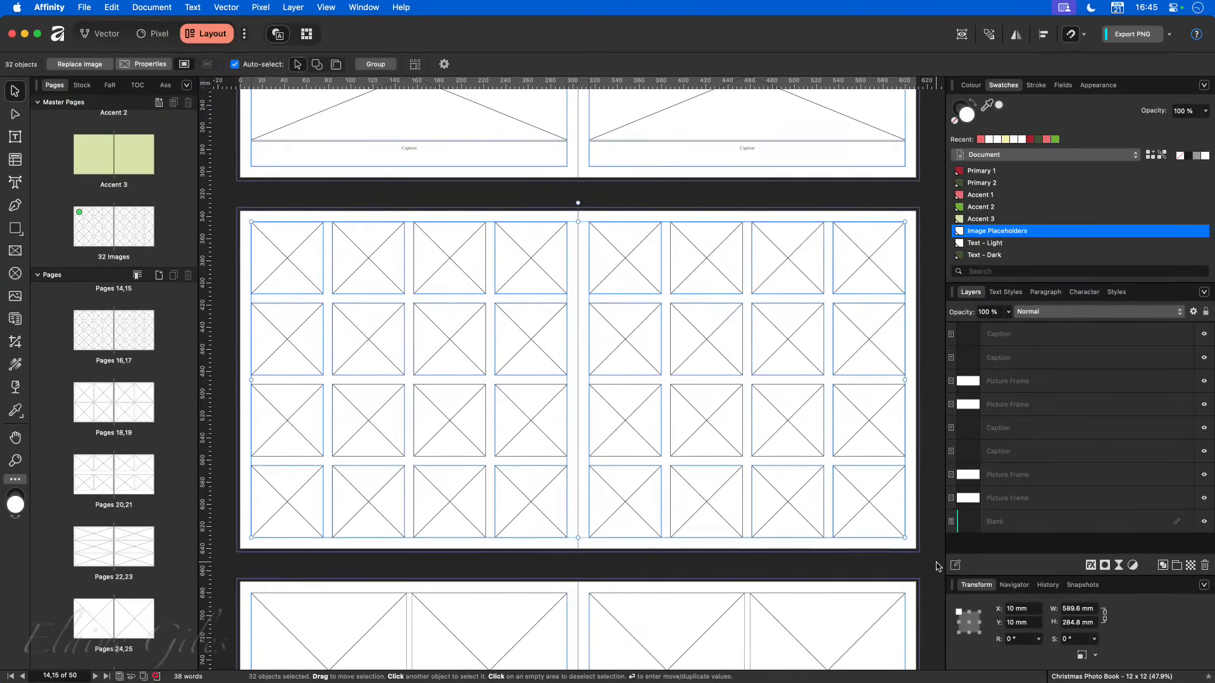
key("Delete")
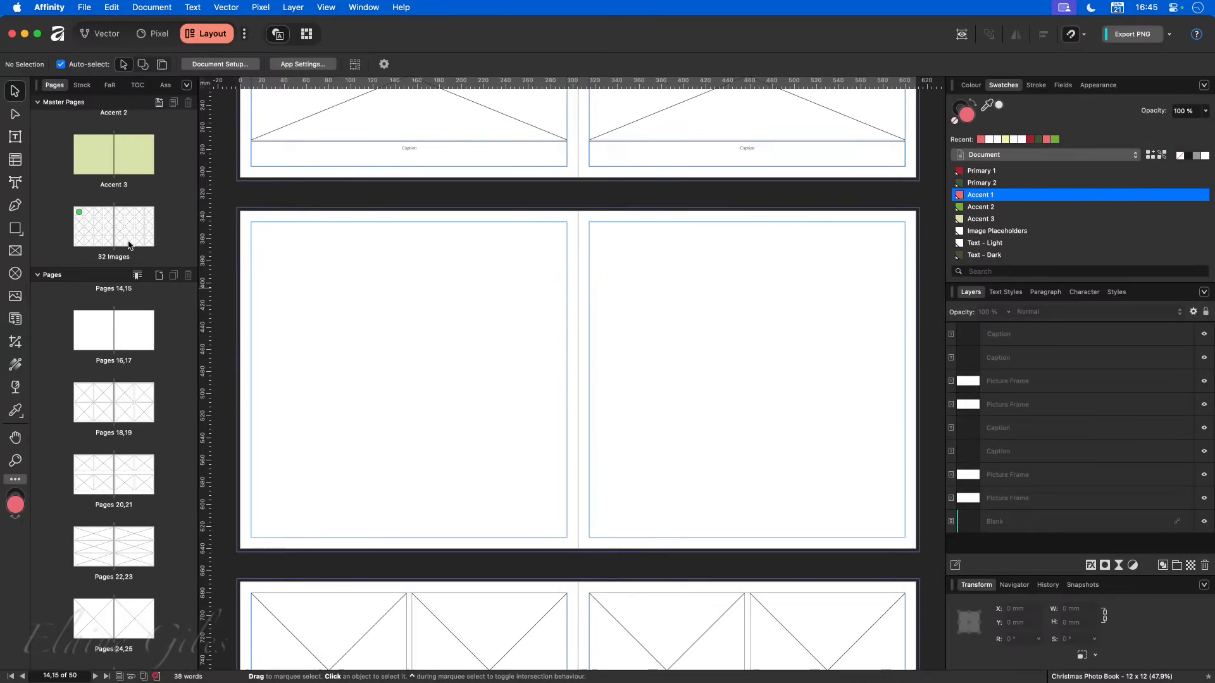
left_click(113, 224)
left_click_drag(113, 225, 113, 332)
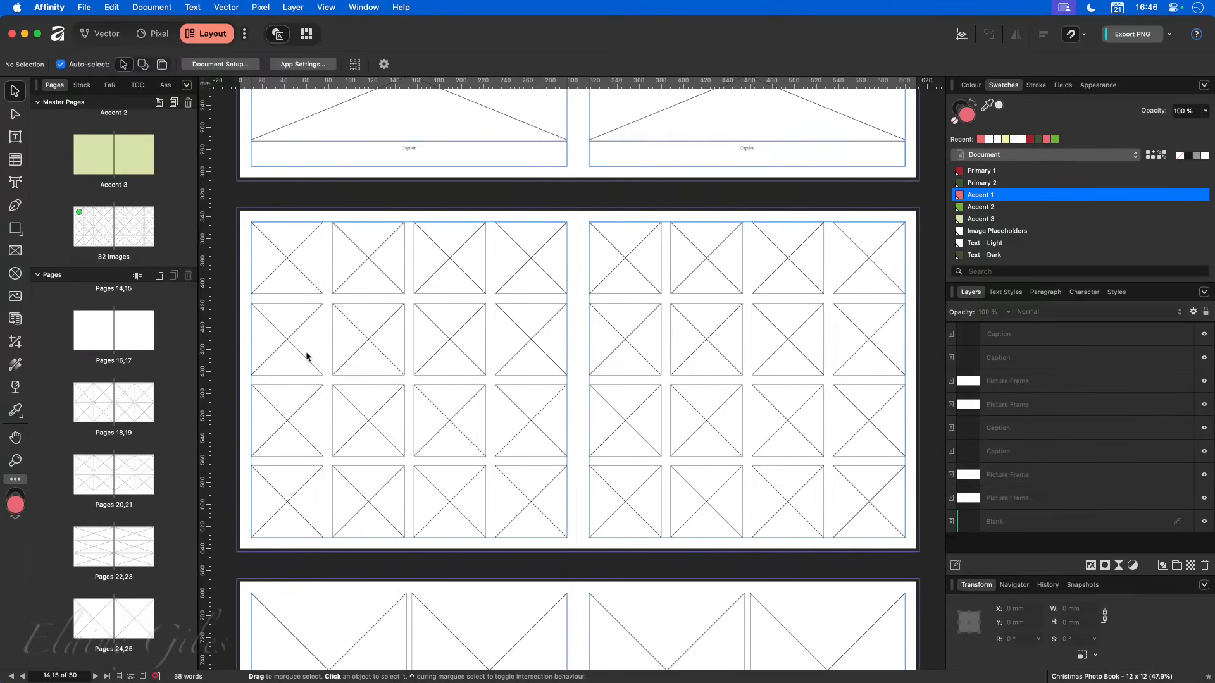
scroll(112, 347, "up", 1)
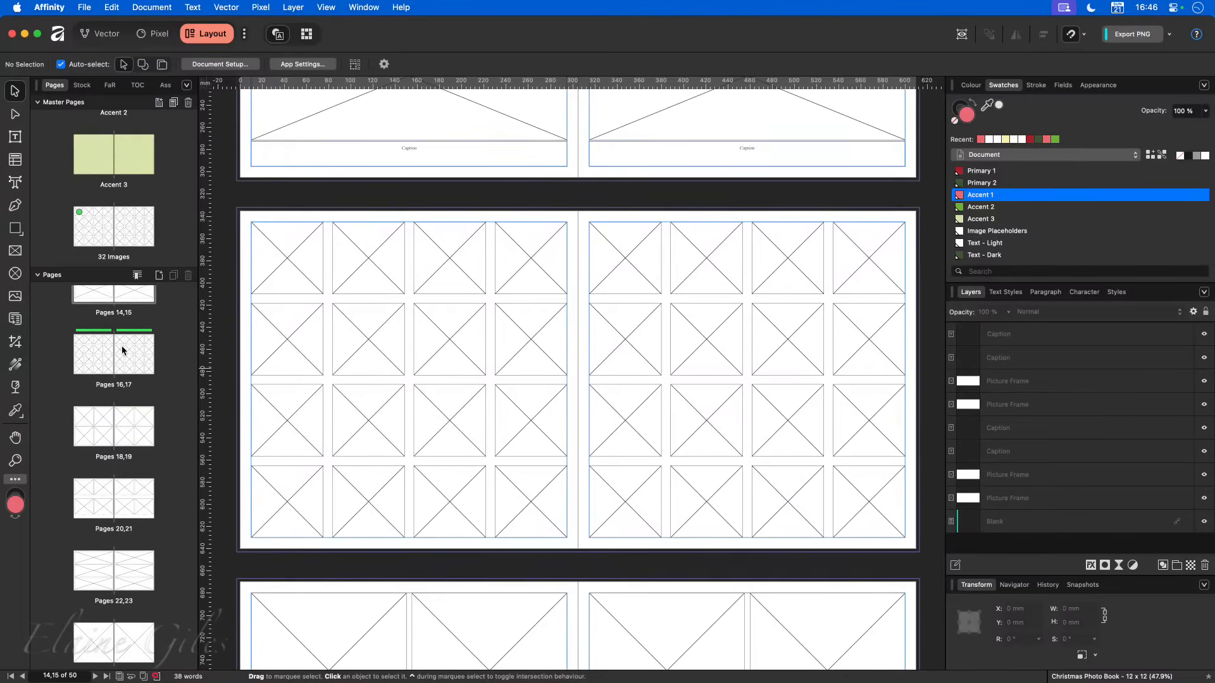
- Fill the first three frames in page 16's top row with Pixabay flower photos: green seed head, purple bloom and orange lily
left_click(277, 259)
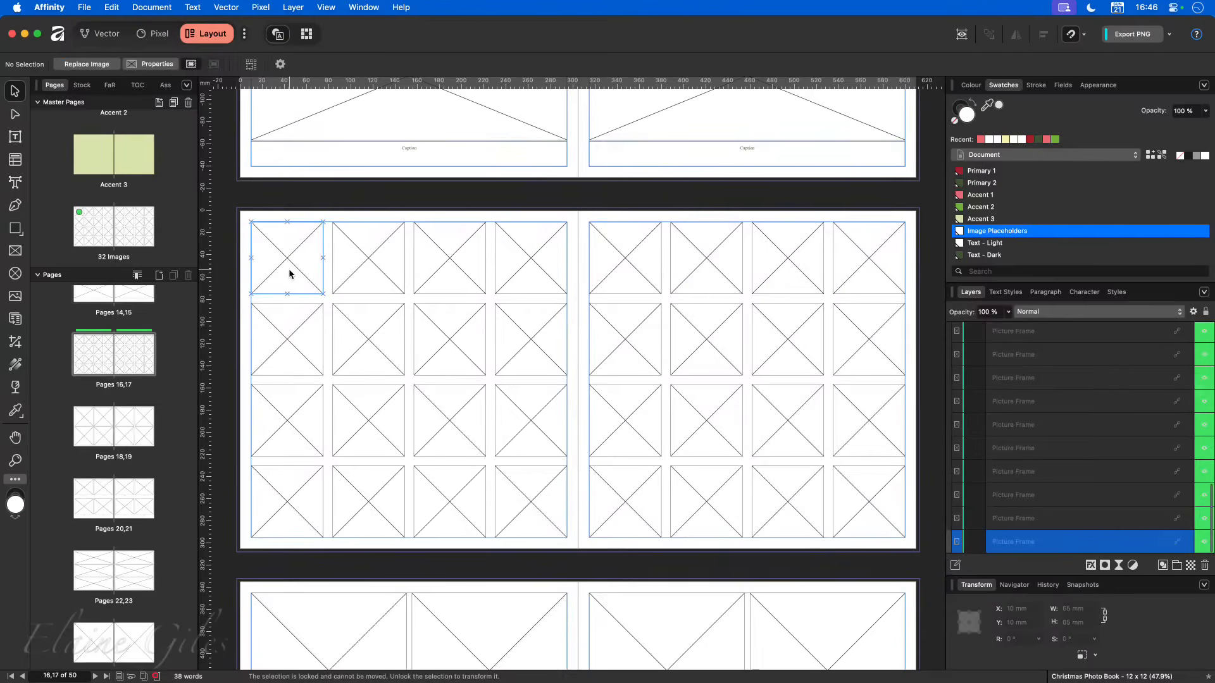
left_click(83, 85)
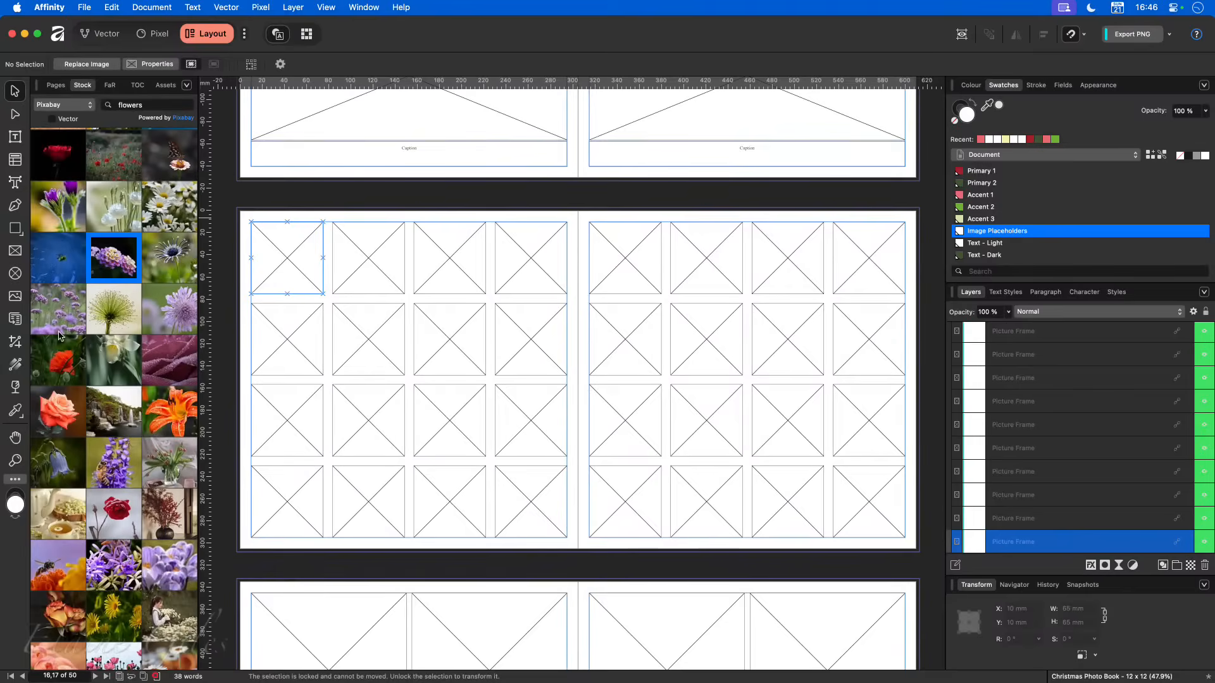
left_click_drag(109, 309, 279, 269)
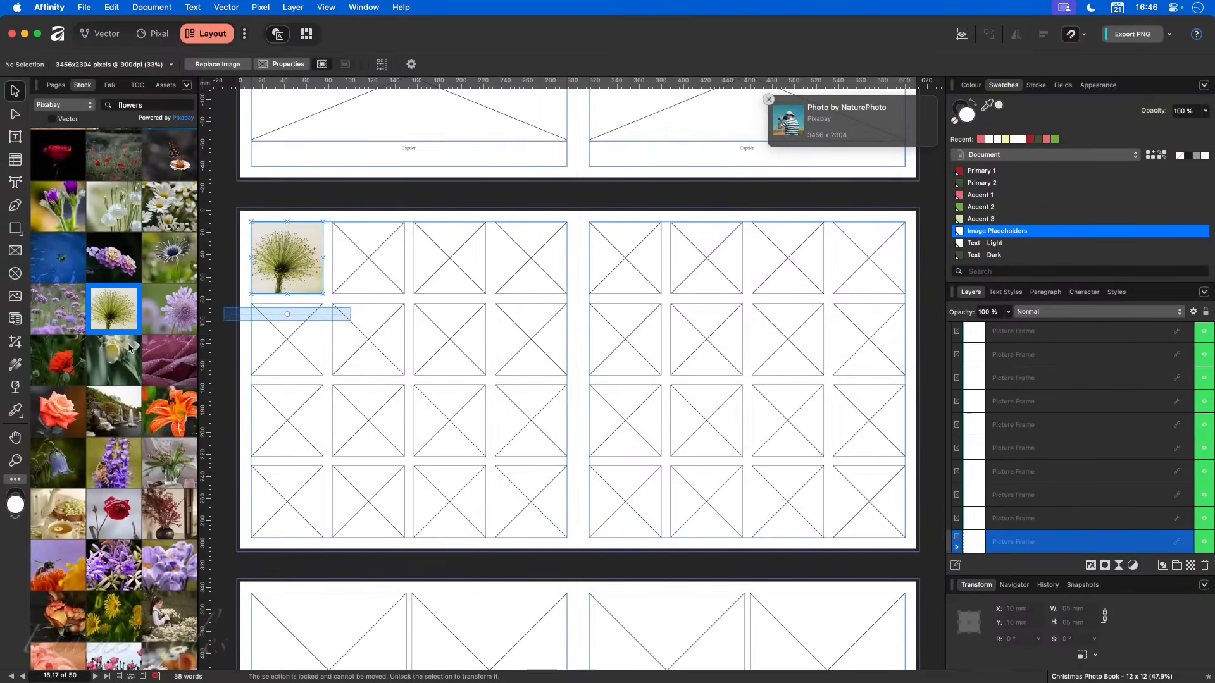
left_click_drag(176, 313, 368, 269)
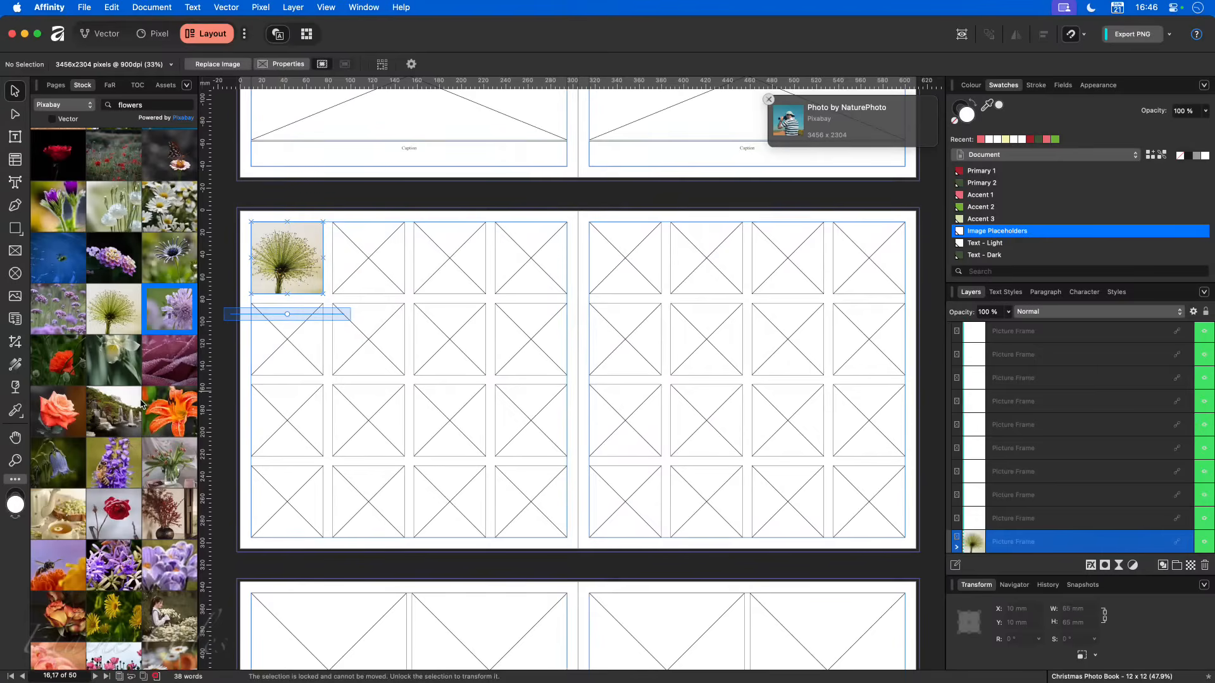
left_click_drag(169, 412, 465, 265)
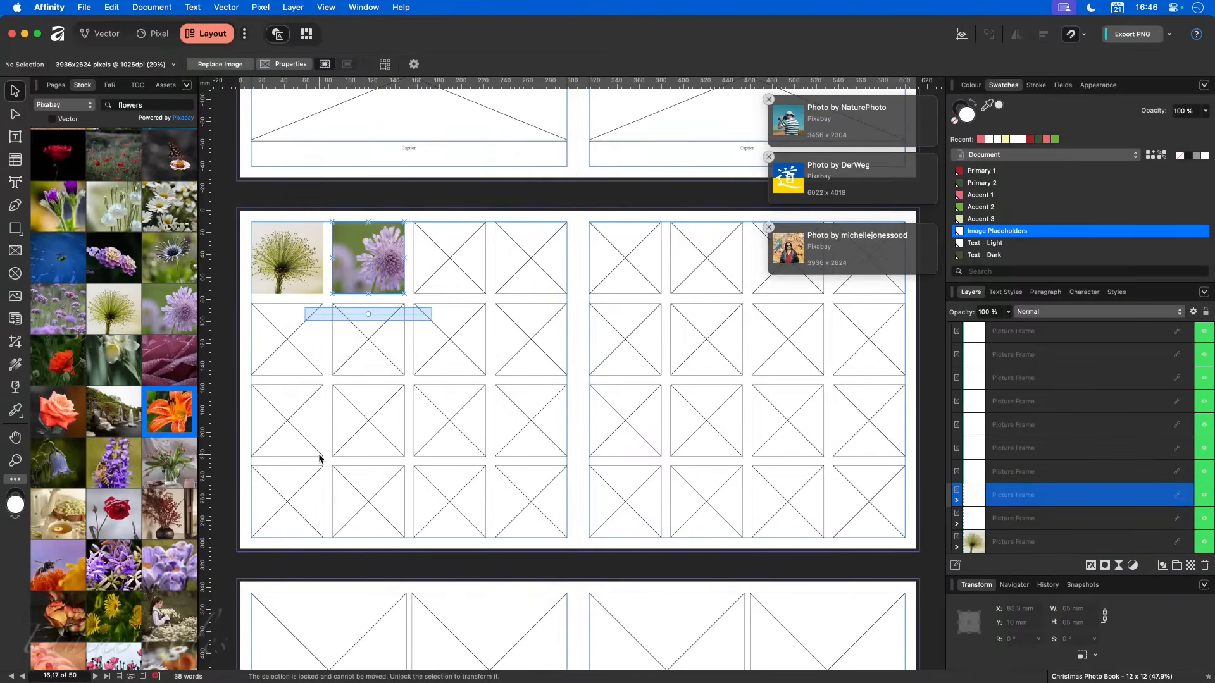
- Add 2 pages based on the "32 Images" master after page 17, with Flow Pages wrapping, and return to pages 16,17
left_click(60, 85)
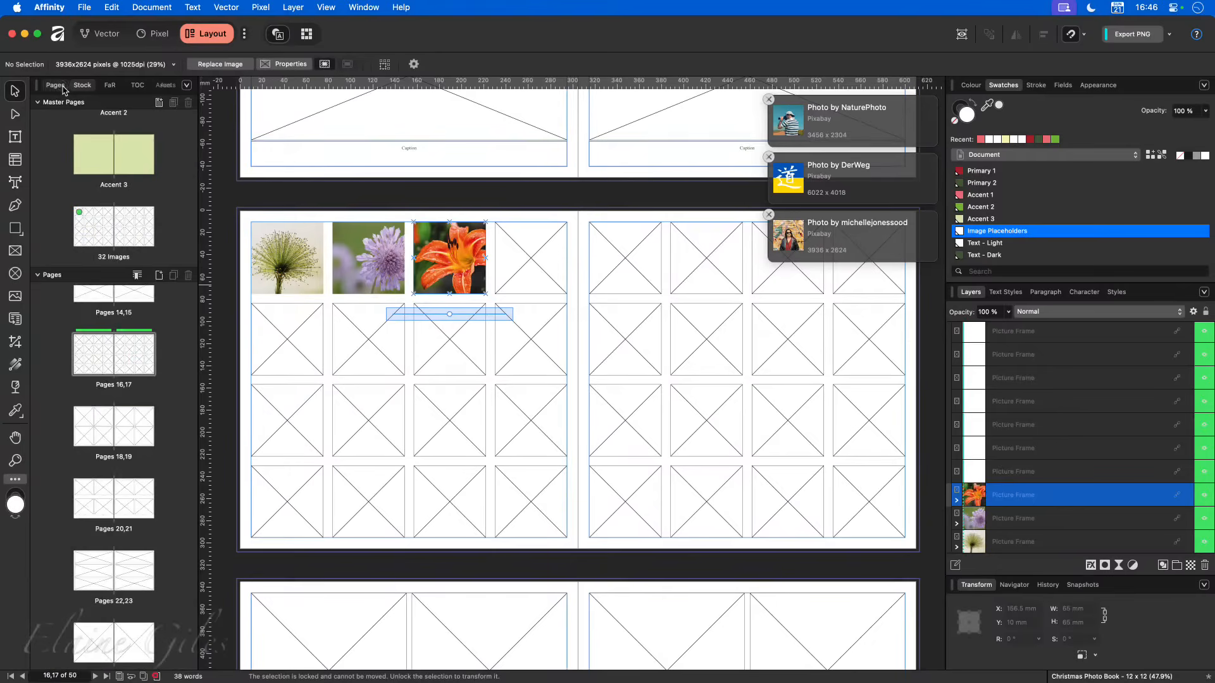
left_click(114, 360)
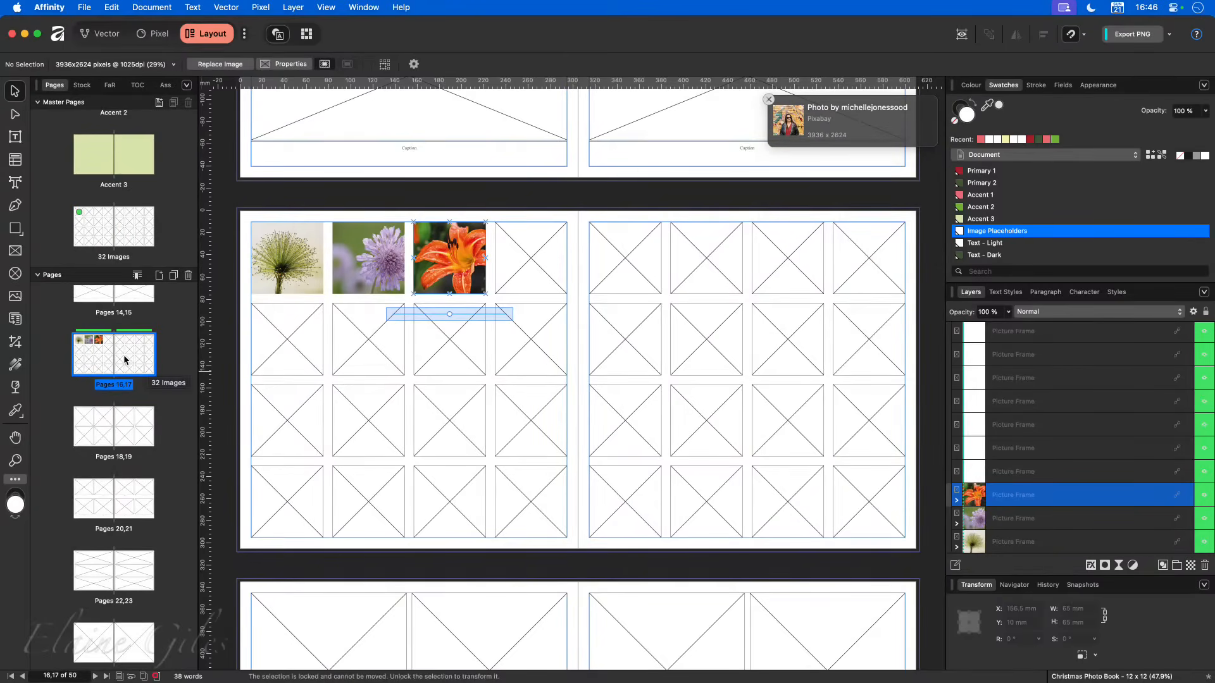
left_click(384, 282)
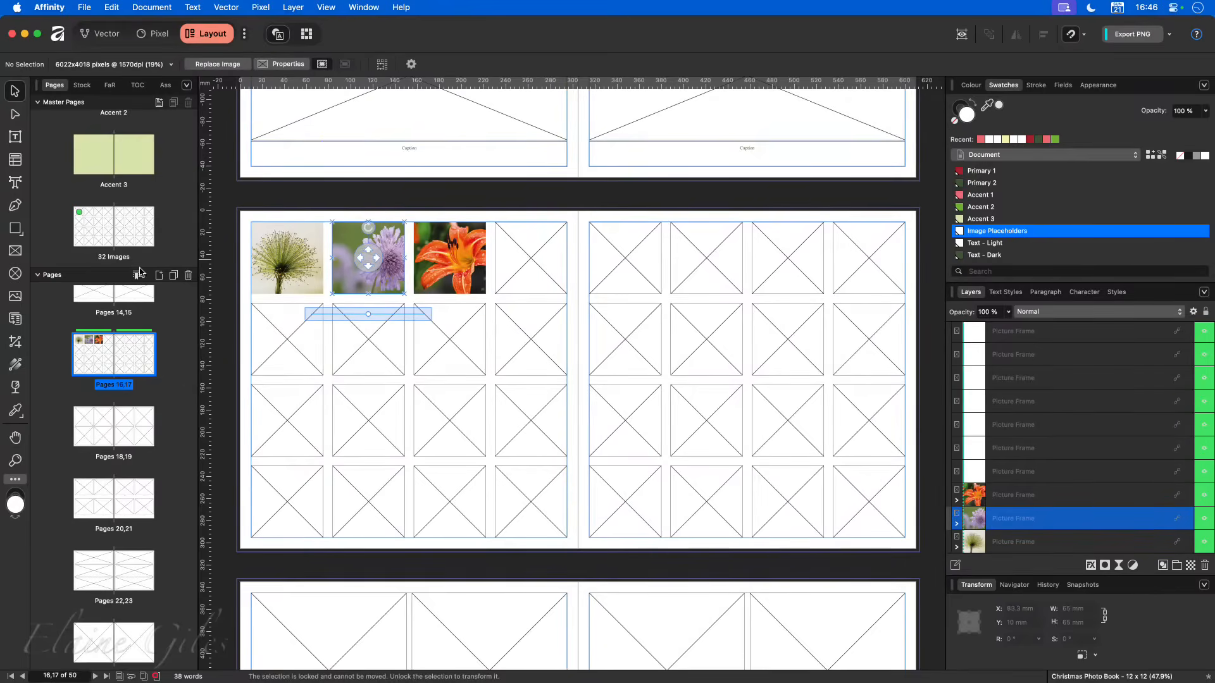
left_click(159, 276)
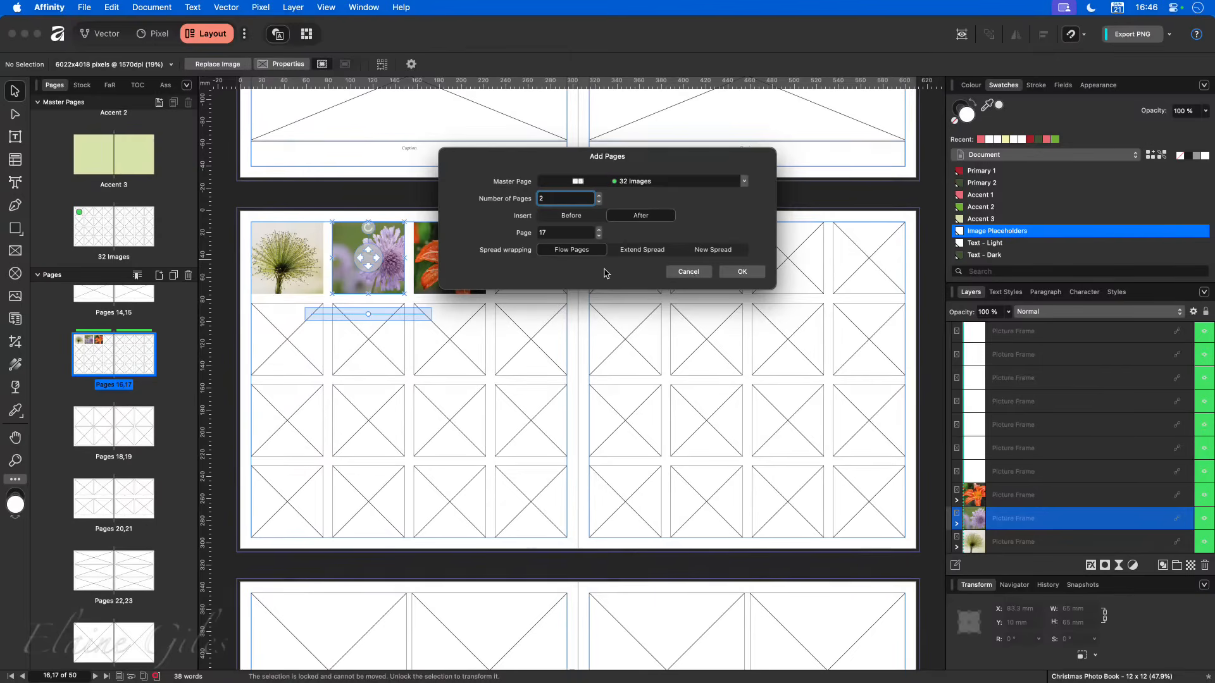
left_click(742, 272)
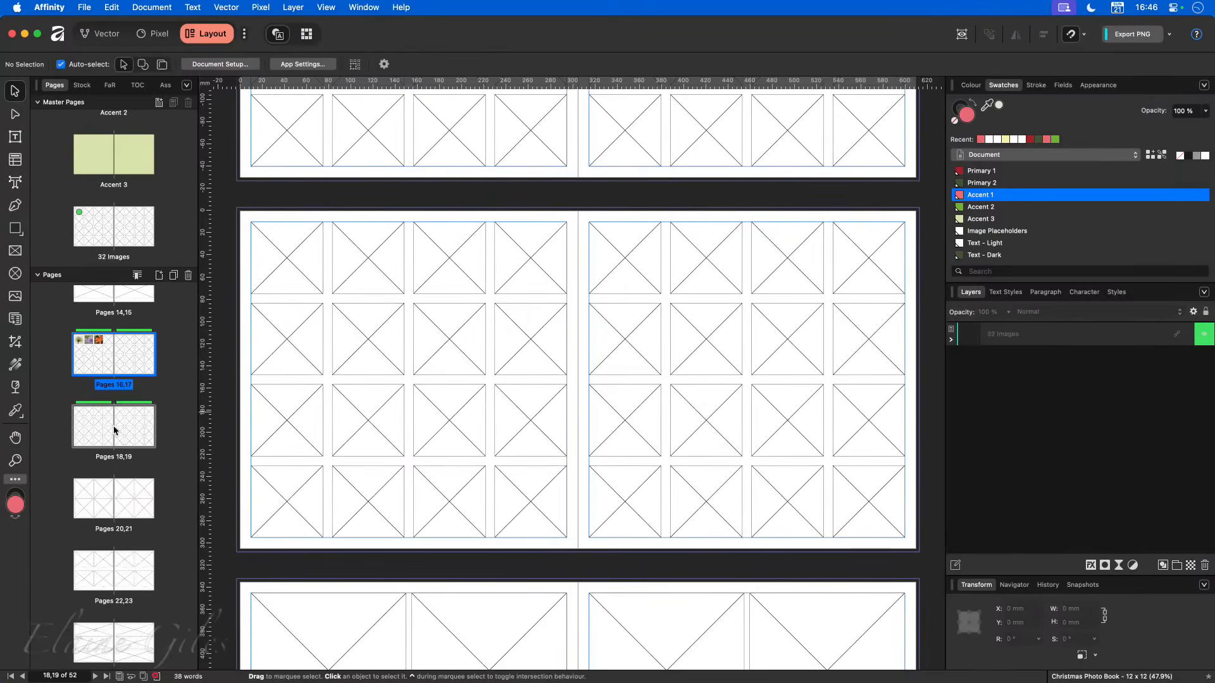
left_click(117, 365)
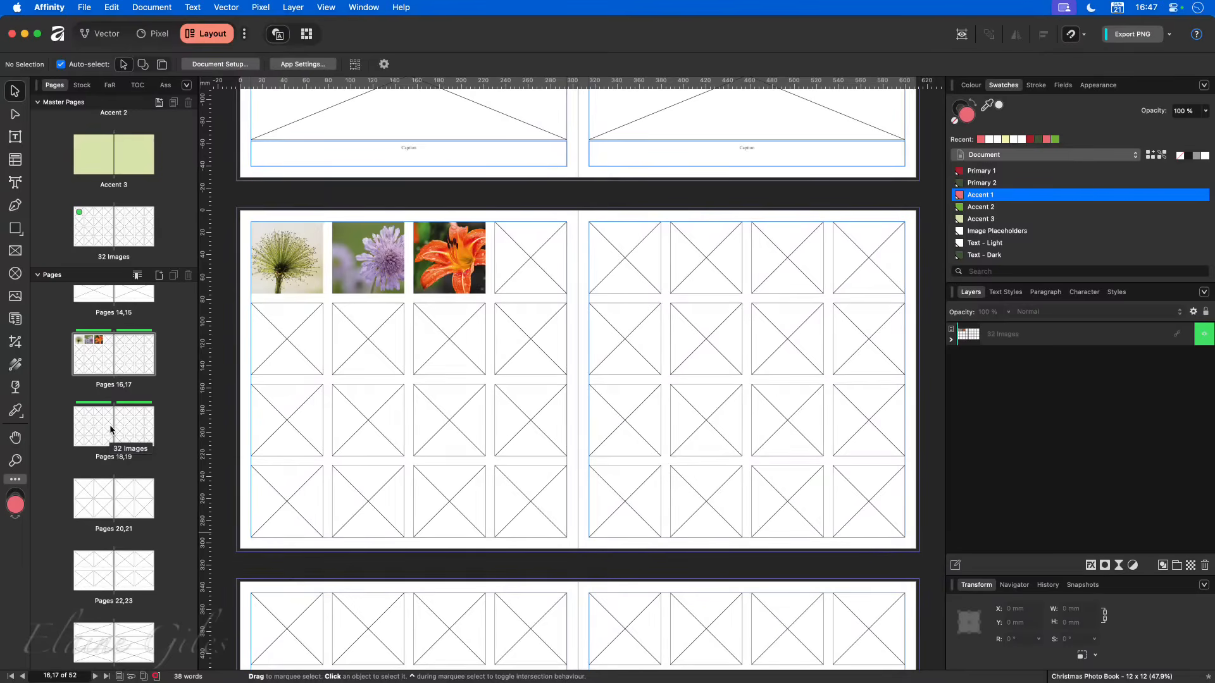
- Add a facing-page master named "8 Images with Captions" with a purple tag, keeping the 304.8 mm page size and 10 mm margins
left_click(159, 102)
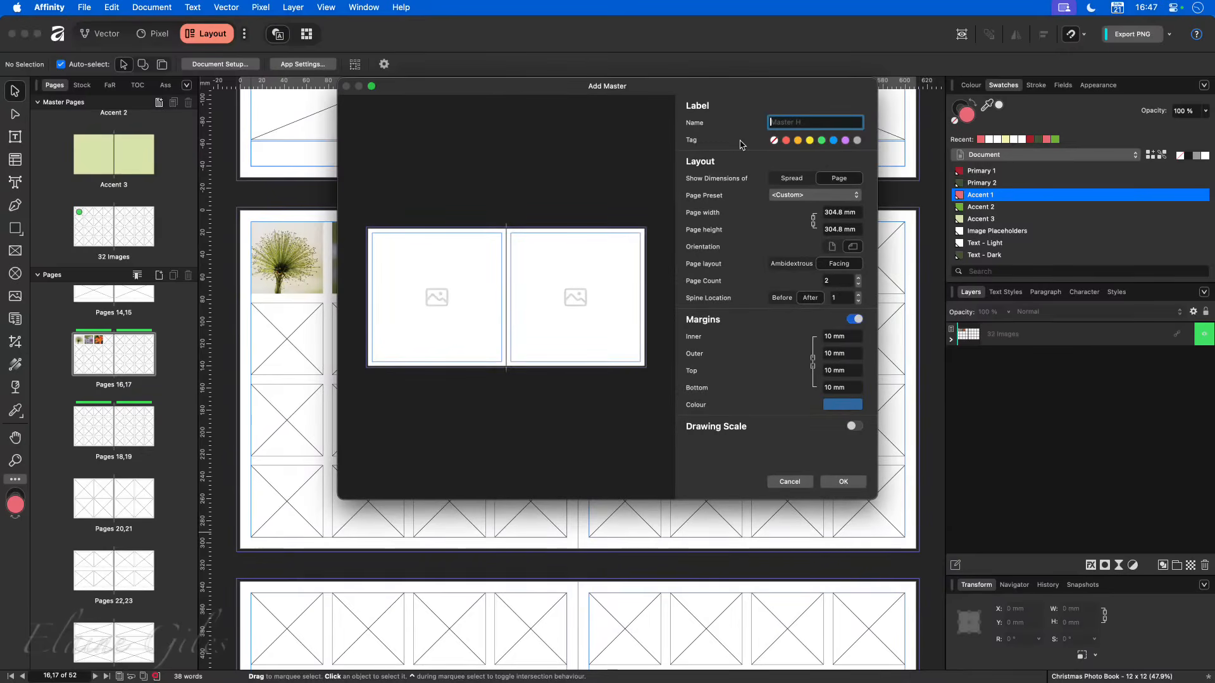
type("8")
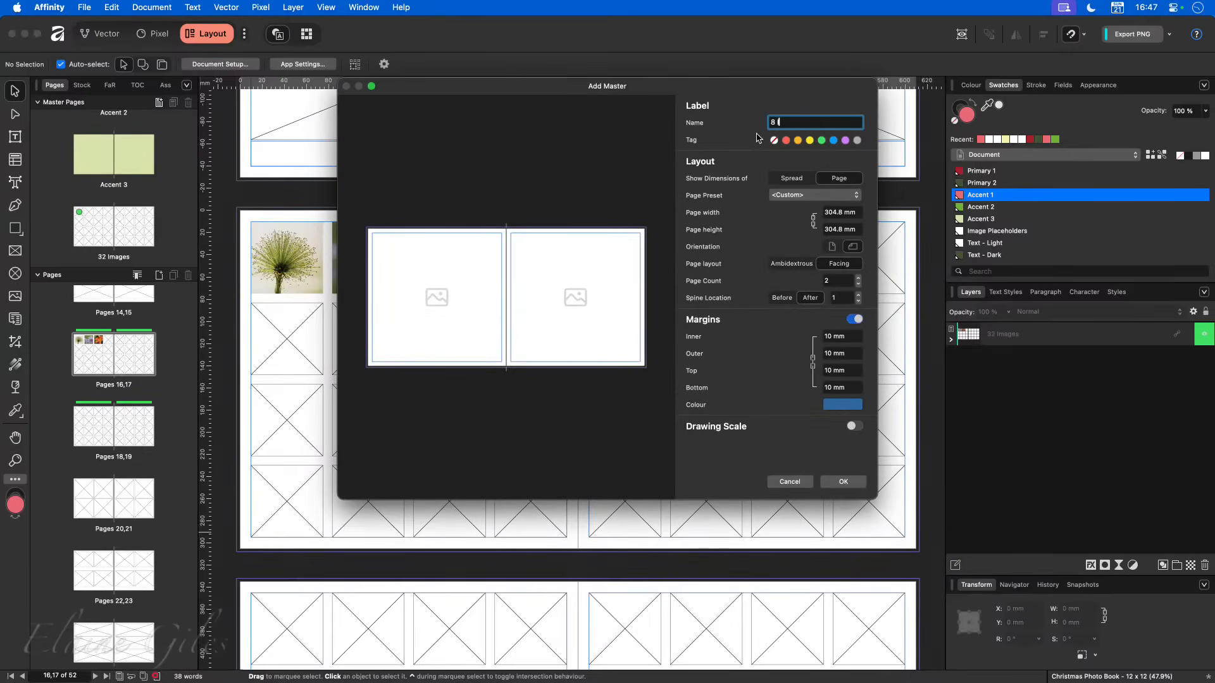
type(" Images with Captions")
left_click(821, 141)
left_click(846, 141)
left_click(845, 482)
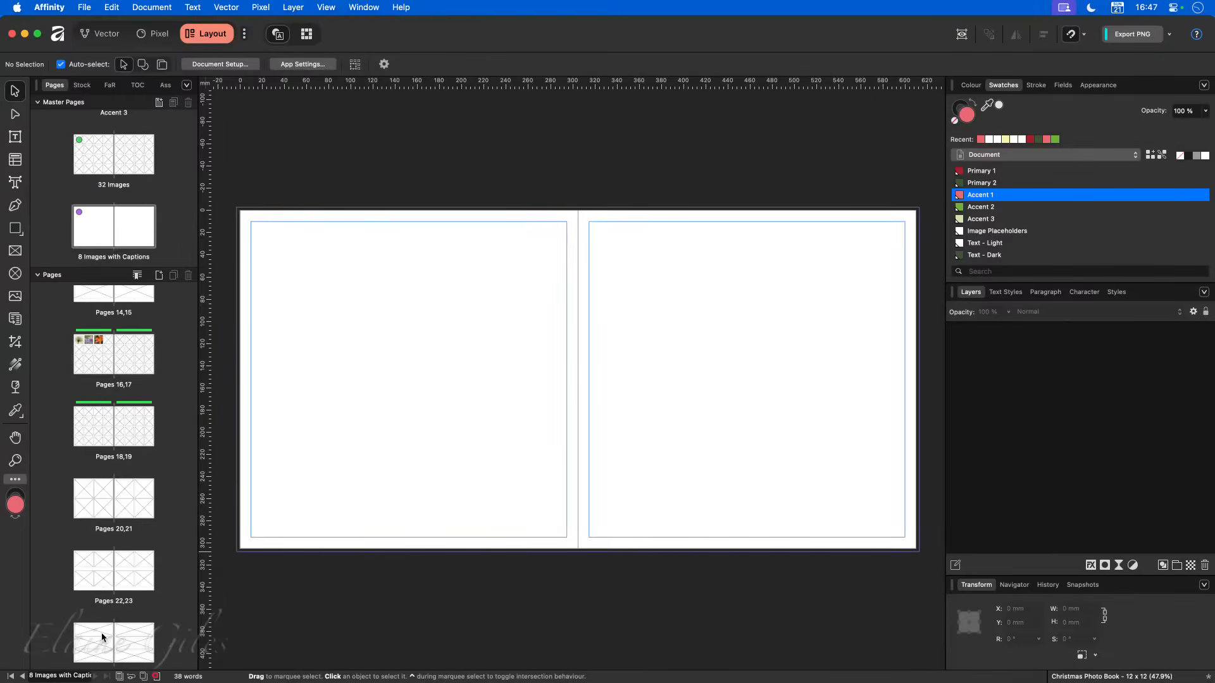
- Copy all the picture frames and captions from pages 22,23 into the "8 Images with Captions" master
left_click(113, 573)
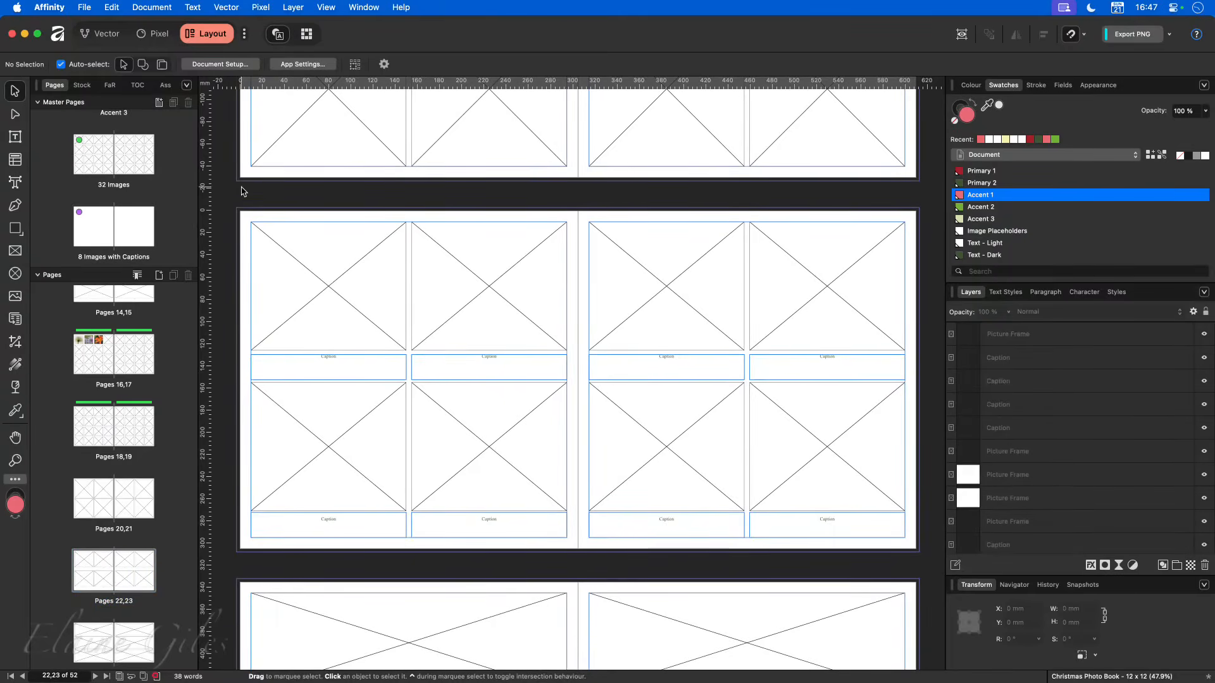
left_click_drag(230, 199, 932, 562)
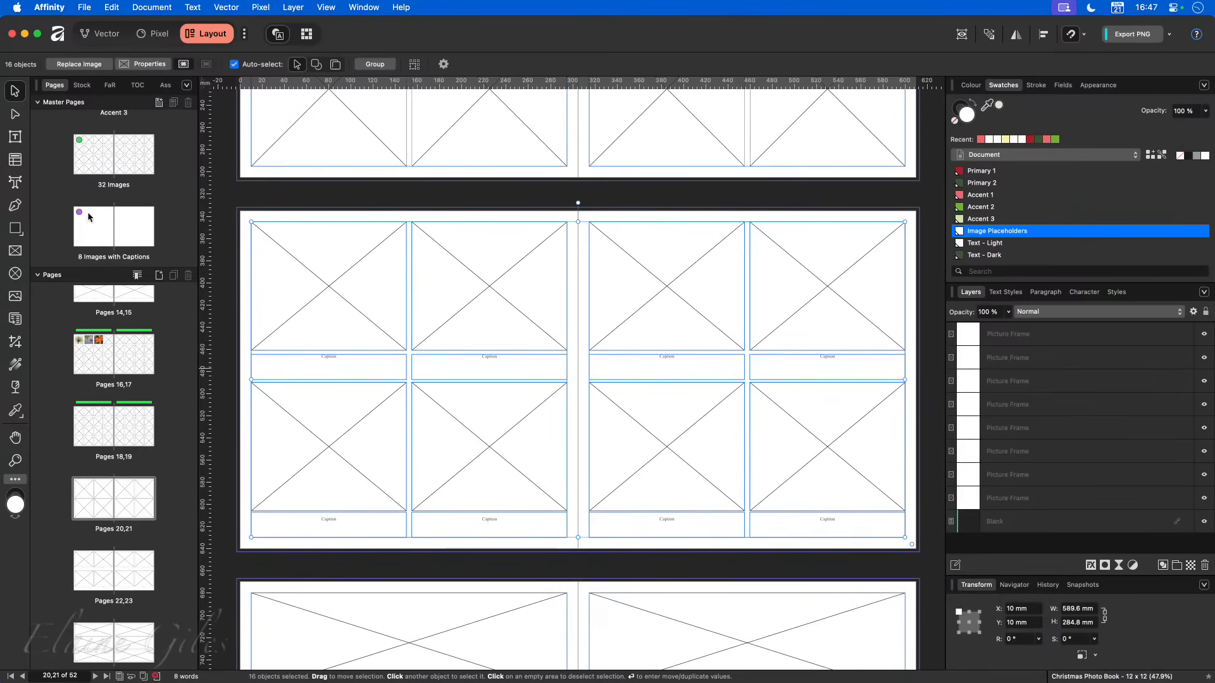
double_click(114, 228)
key("super+a")
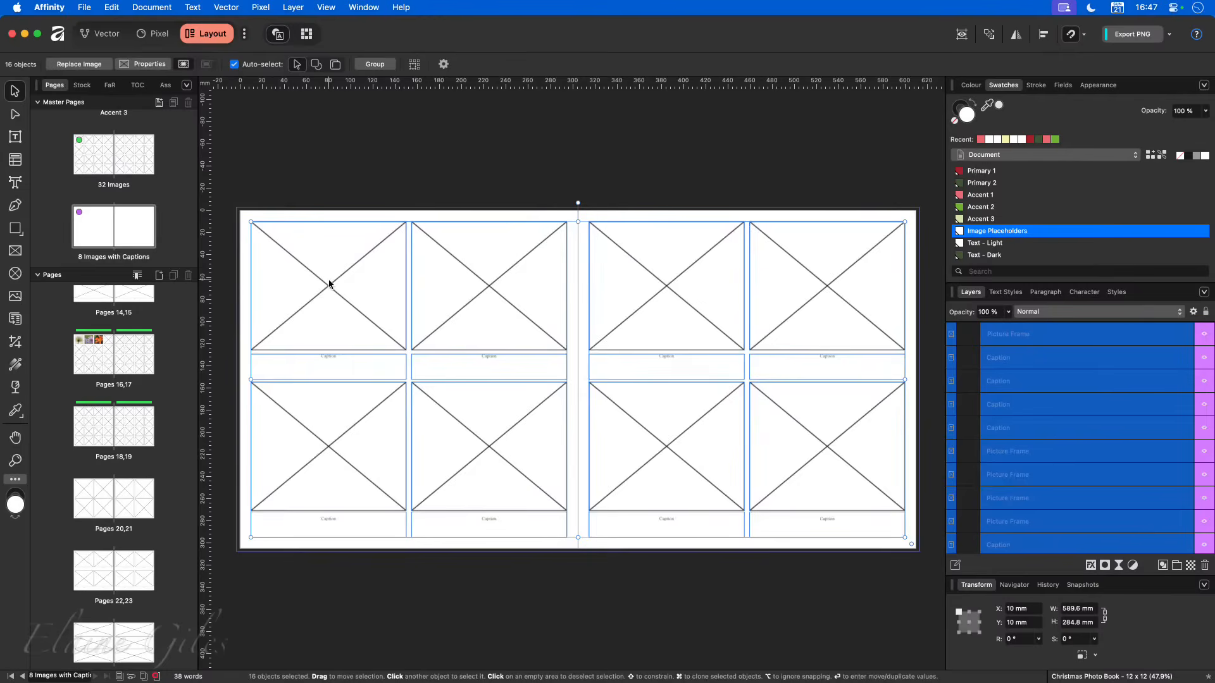
- Delete all frames and captions from pages 22,23 and apply the "8 Images with Captions" master to that spread
double_click(115, 575)
left_click_drag(226, 198, 932, 573)
key("Delete")
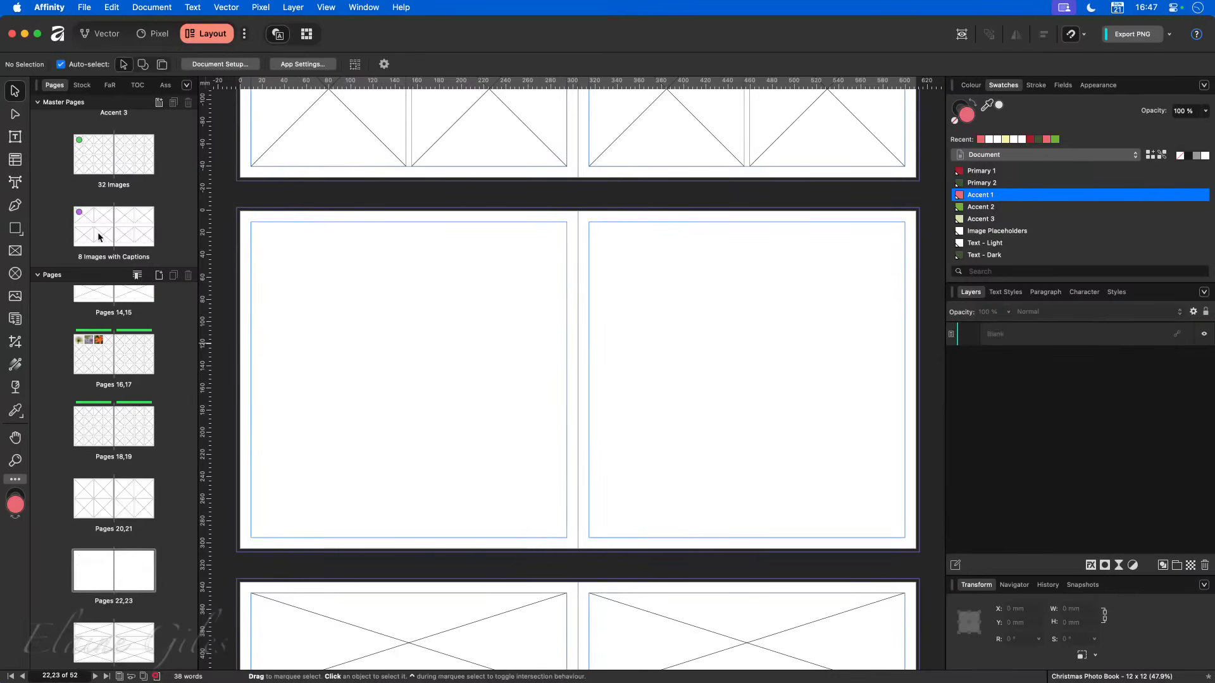
left_click_drag(112, 232, 122, 583)
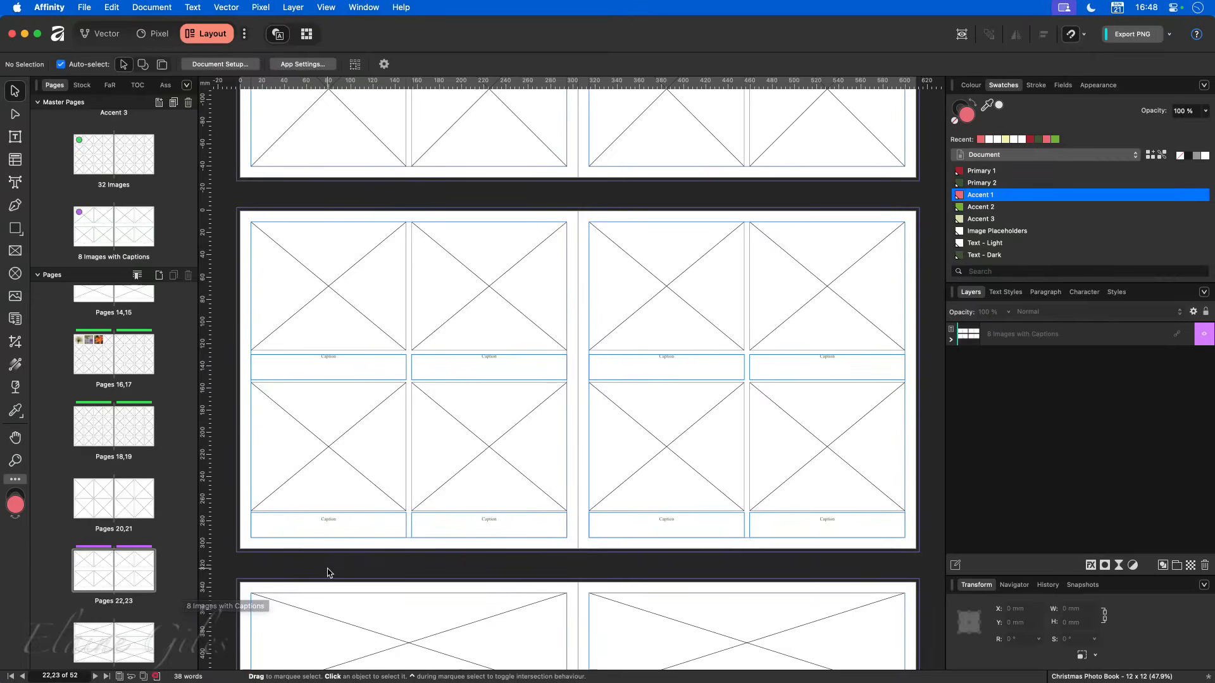
- Look through the page spreads up to page 52 and back, reviewing their frame layouts and master assignment markers
scroll(328, 573, "down", 1)
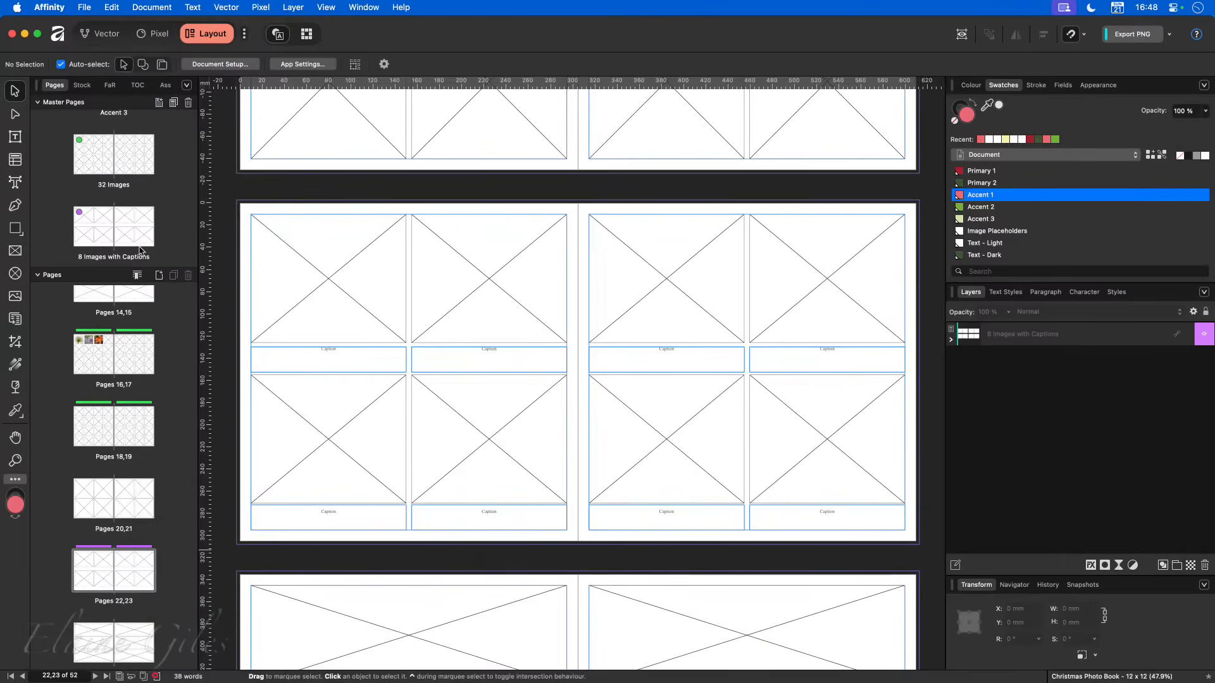
scroll(131, 561, "down", 10)
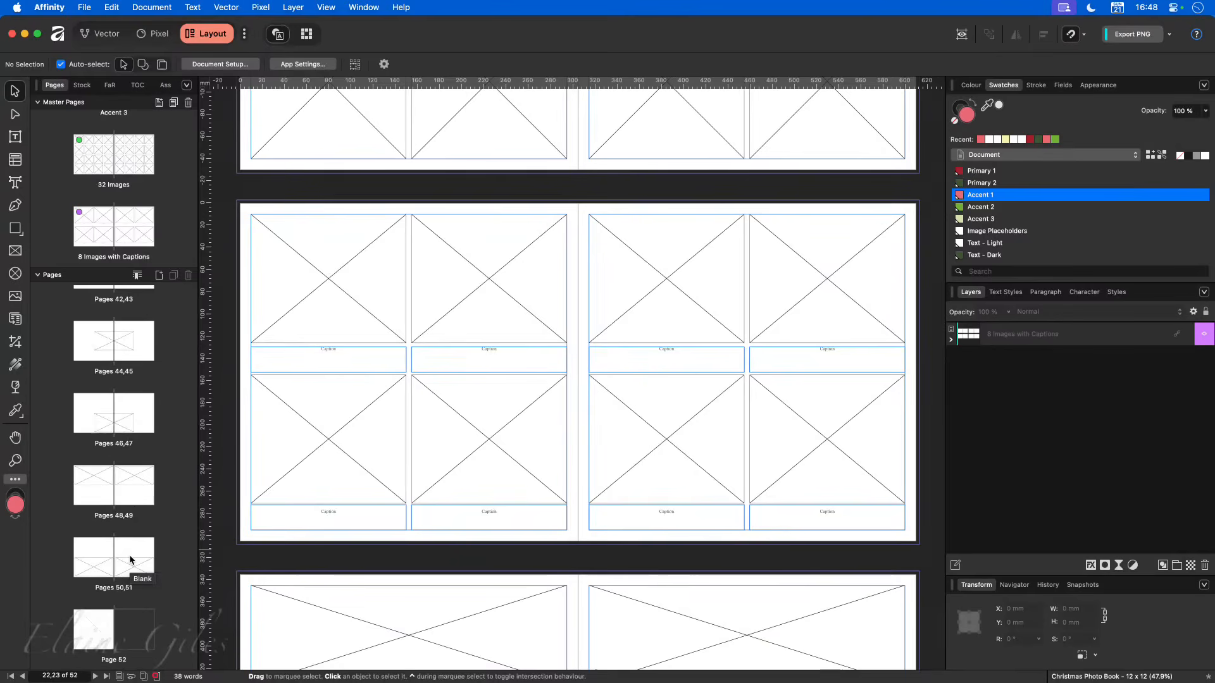
scroll(129, 559, "up", 10)
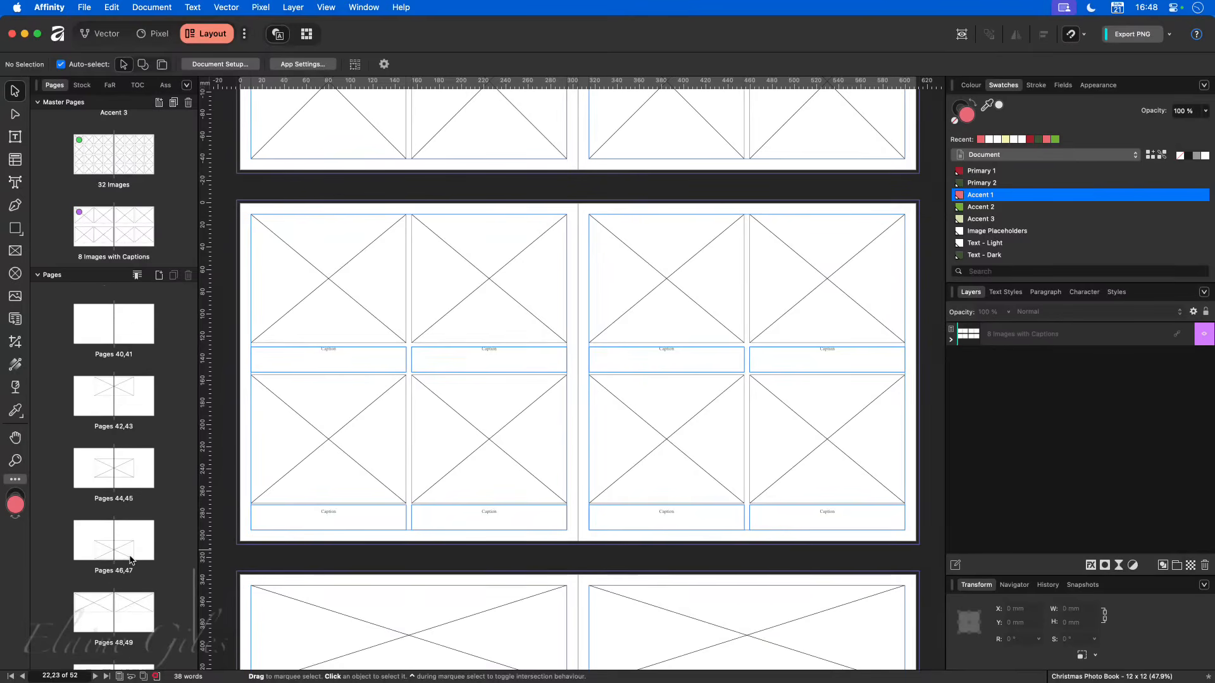
scroll(130, 559, "up", 8)
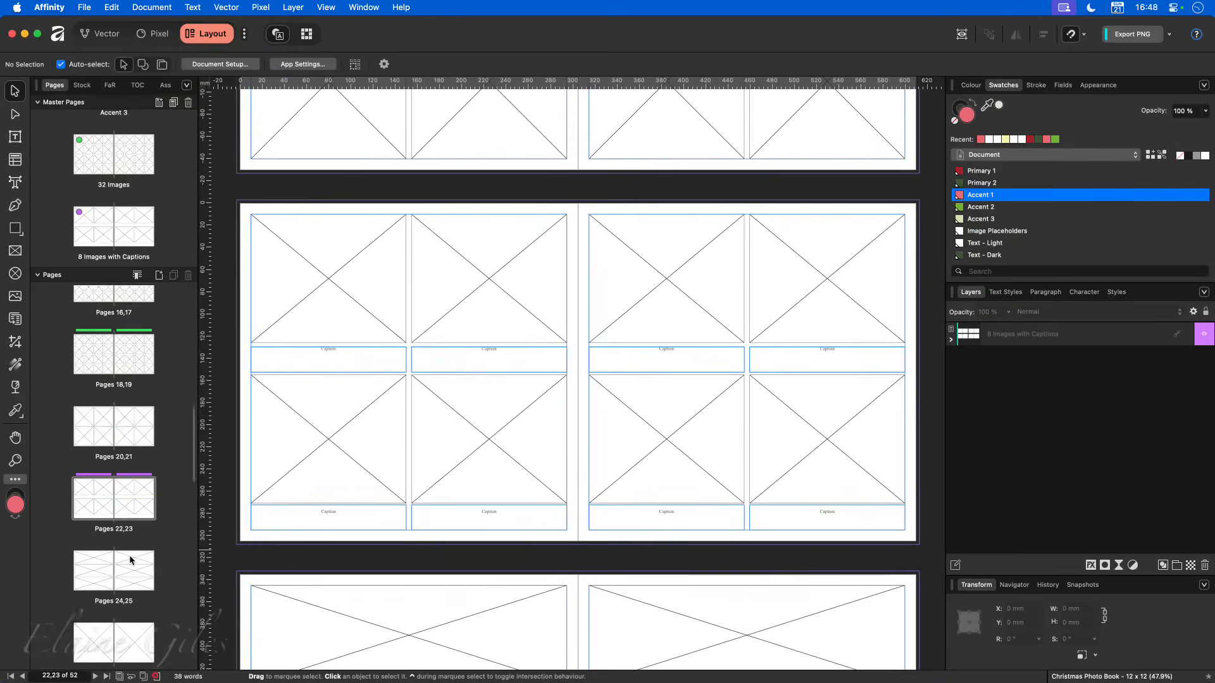
scroll(129, 559, "down", 8)
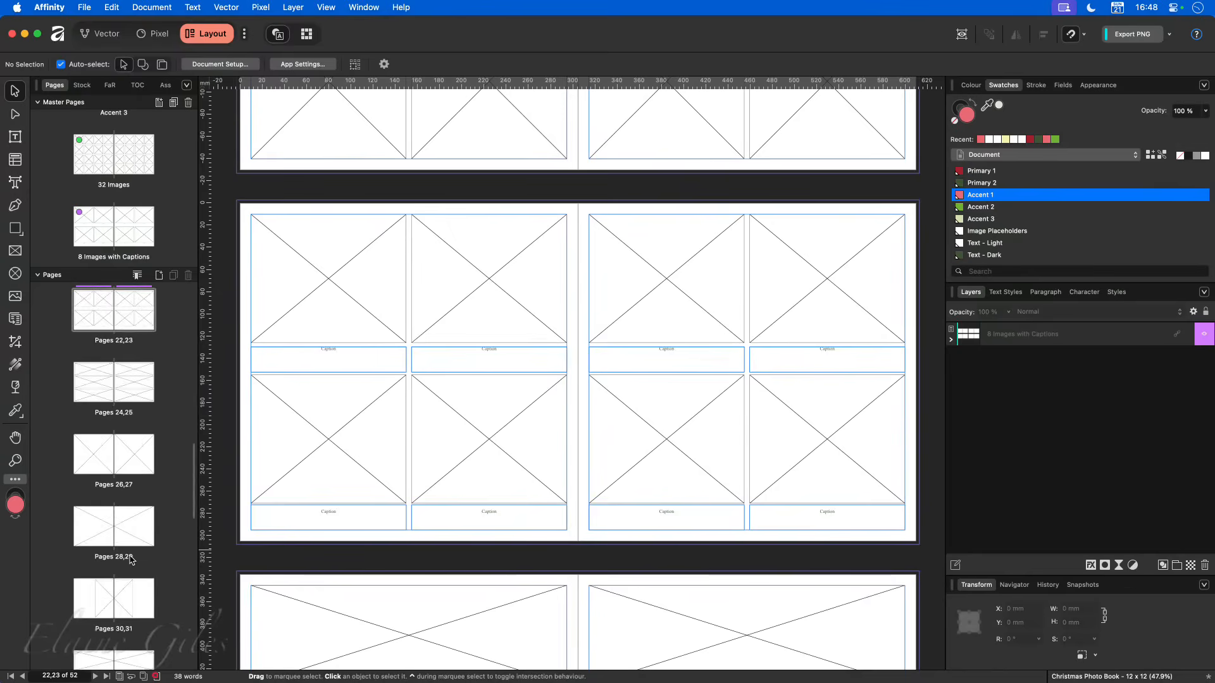
scroll(132, 558, "down", 3)
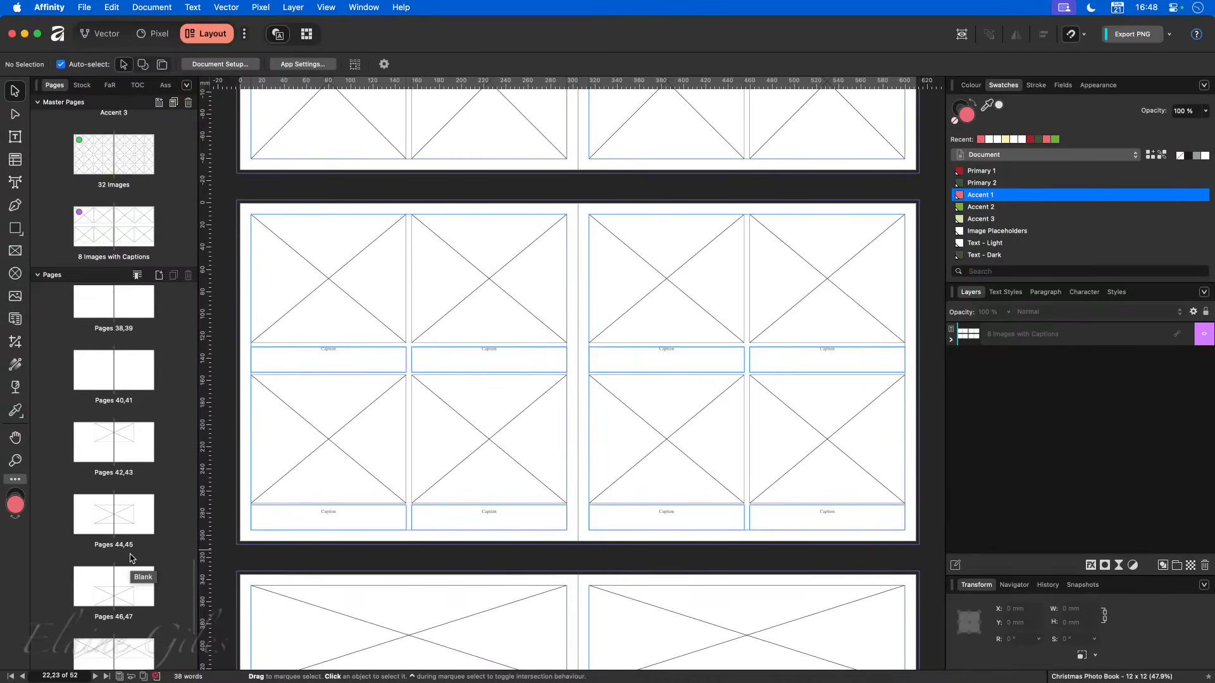
scroll(132, 558, "up", 10)
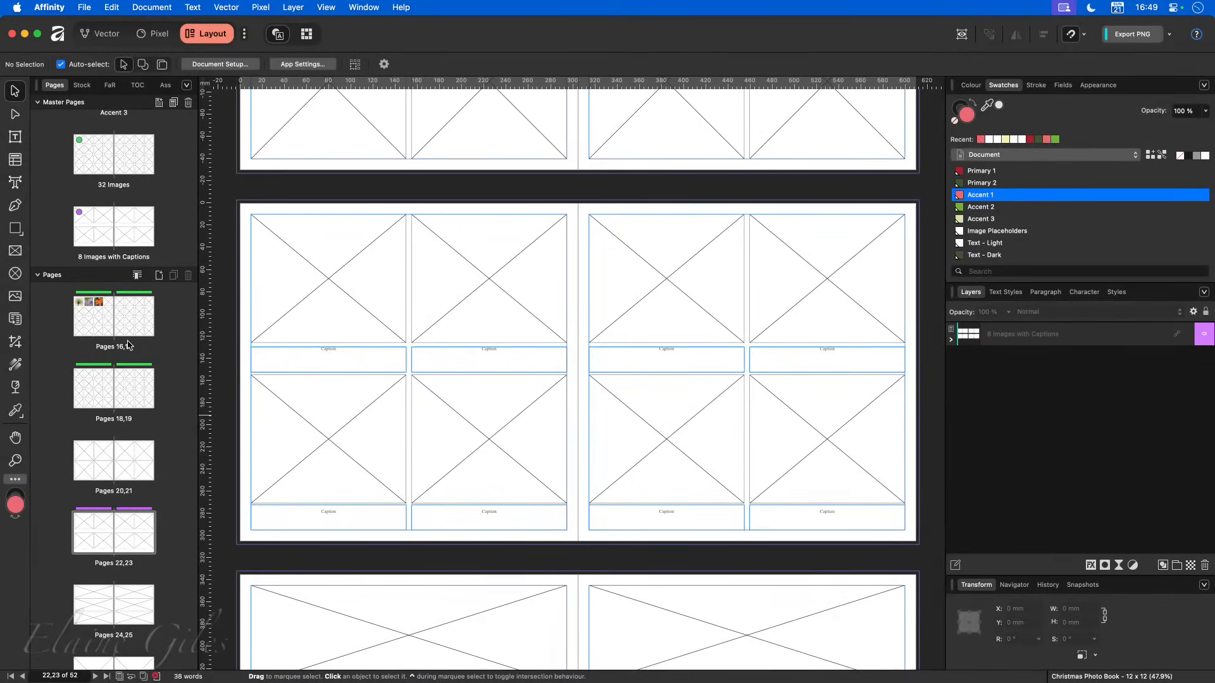
scroll(178, 446, "up", 3)
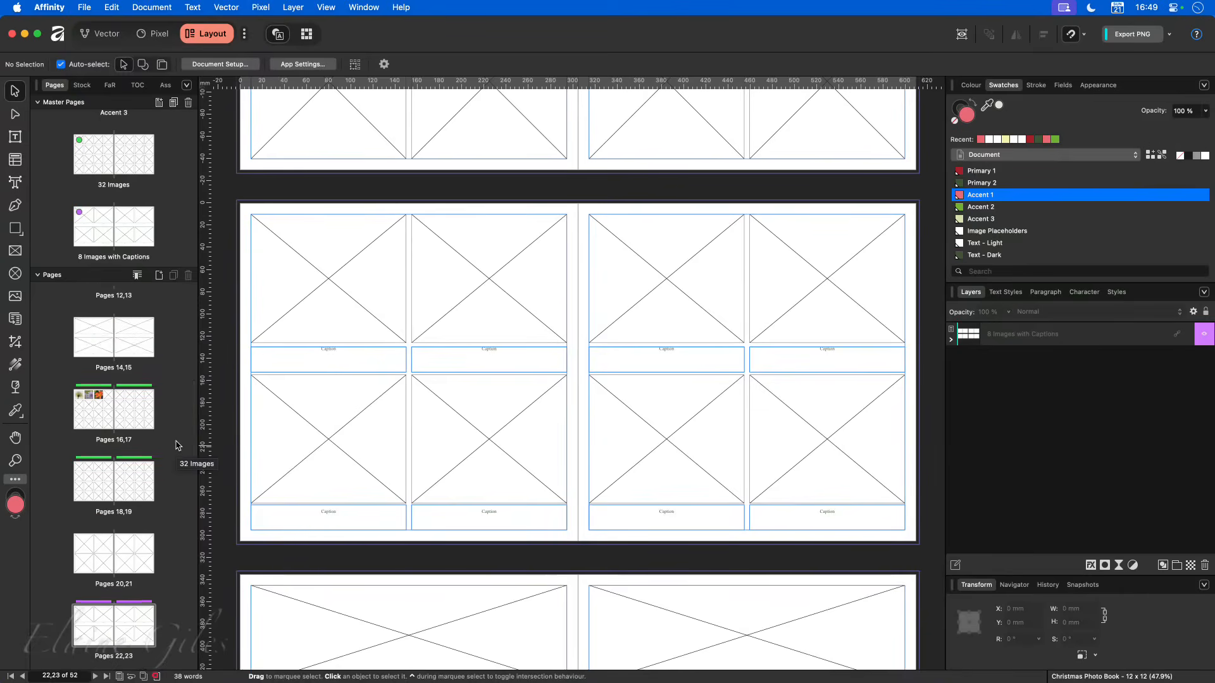
- Review the photo book from the cover on page 1 to the circular picture frame on page 52, returning to page 1
scroll(101, 230, "up", 10)
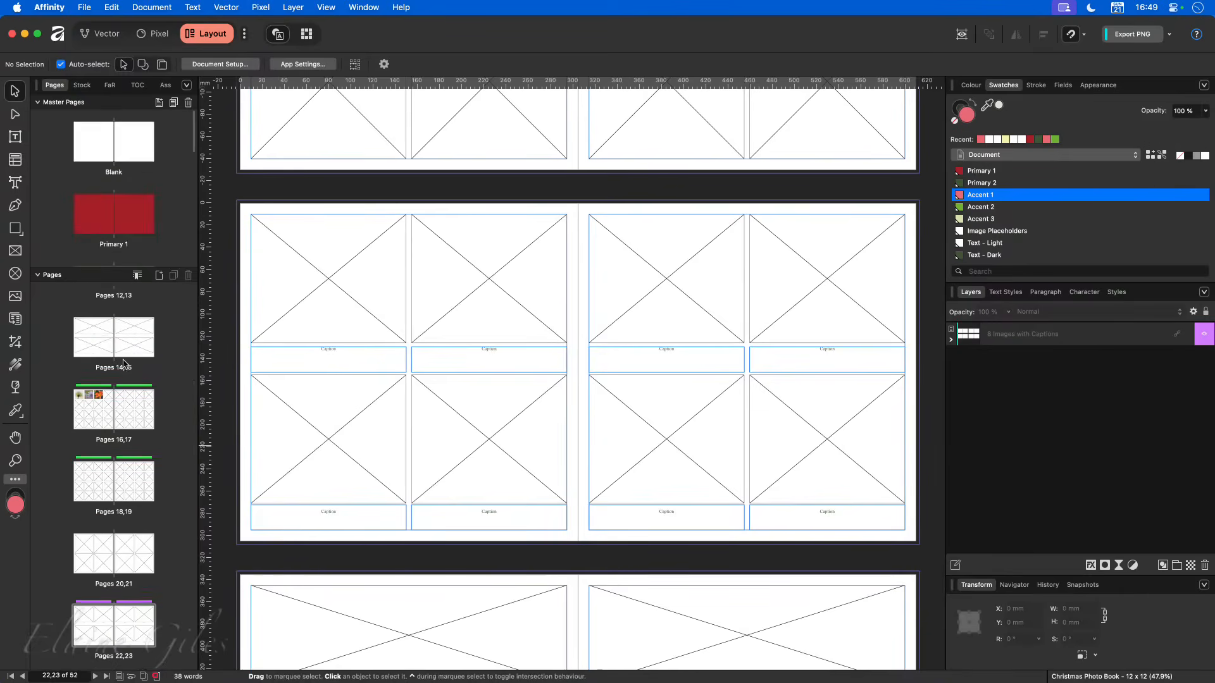
scroll(123, 362, "up", 15)
double_click(133, 324)
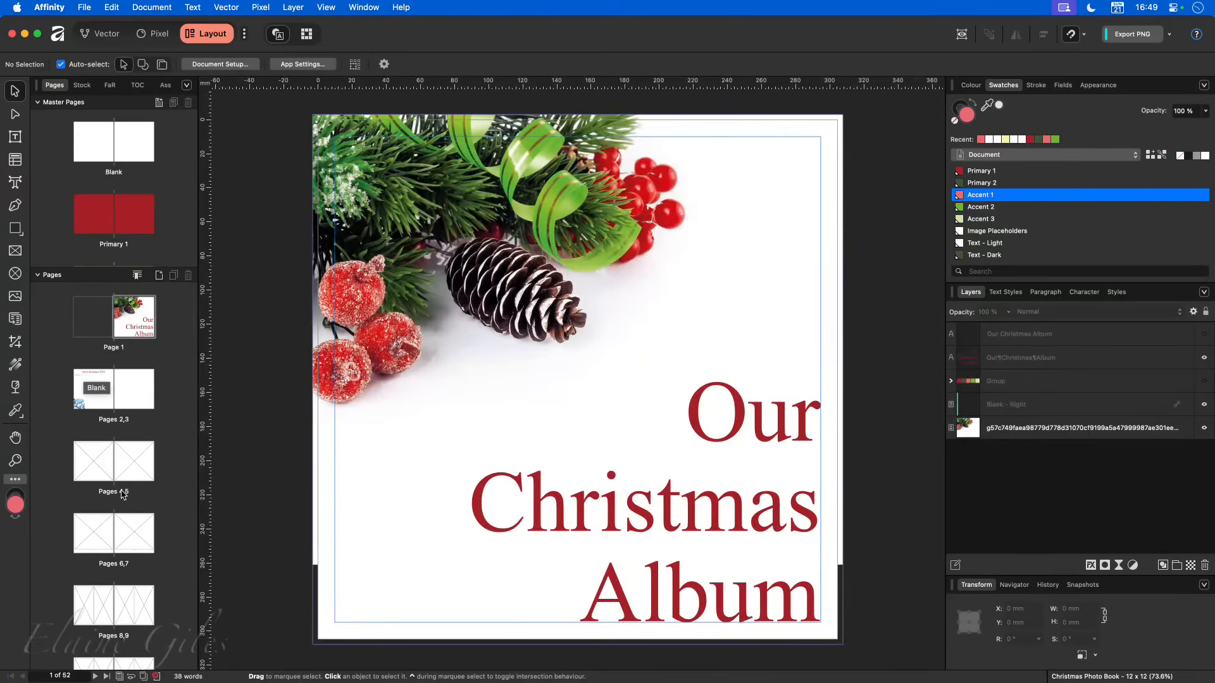
scroll(122, 491, "down", 20)
double_click(94, 625)
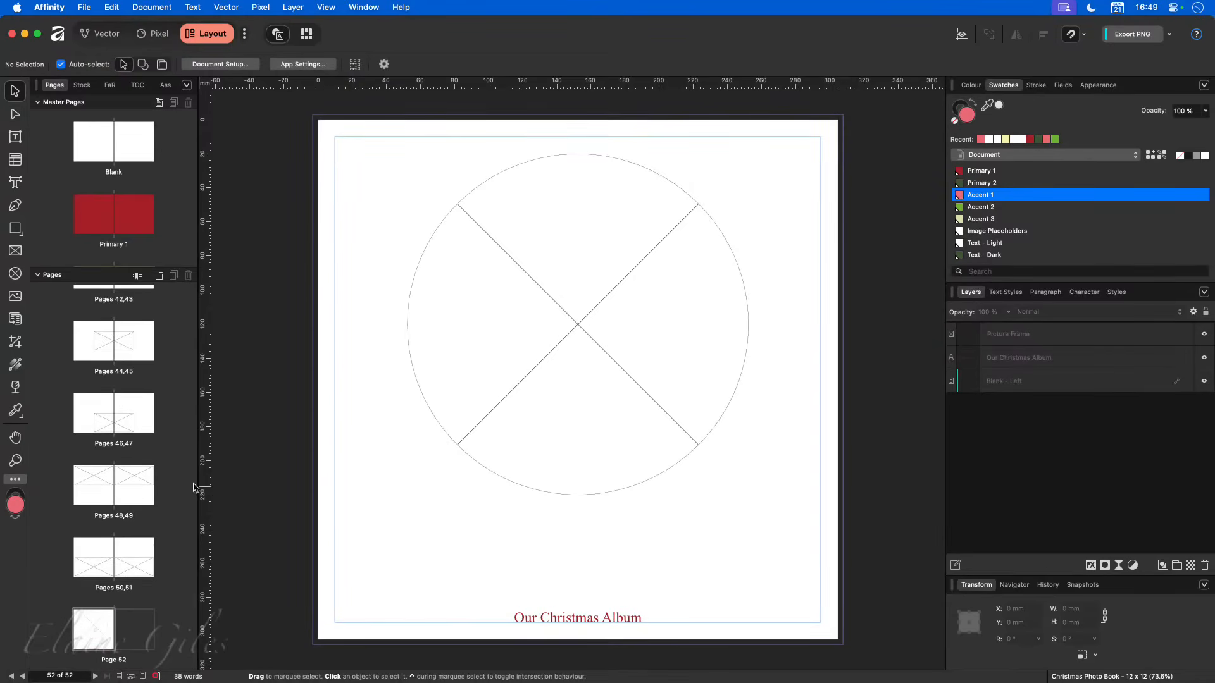
scroll(161, 454, "up", 20)
double_click(123, 321)
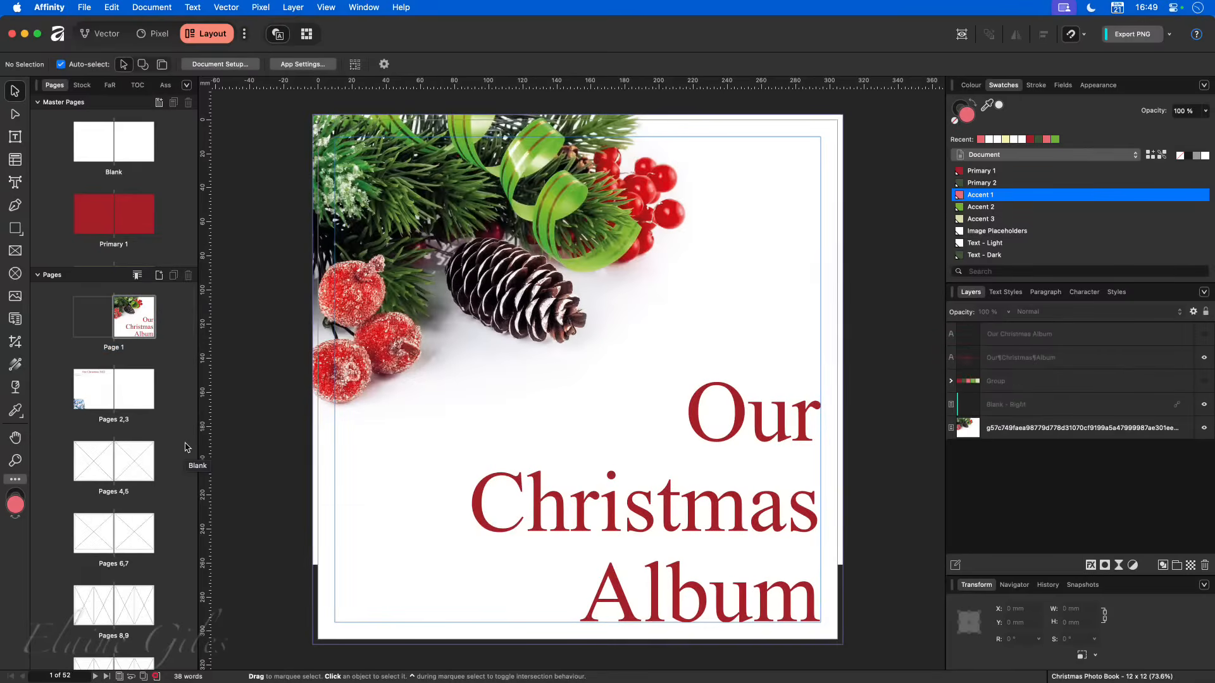
- Start exporting the Christmas Photo Book document as a template
left_click(89, 7)
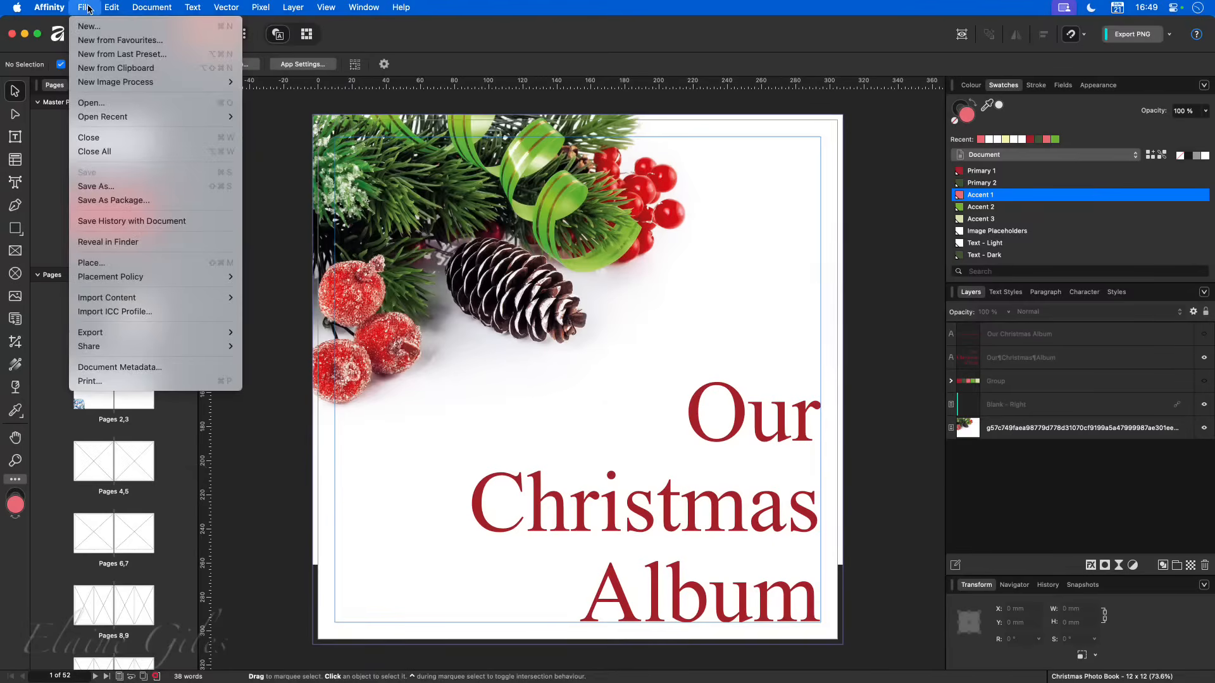
mouse_move(123, 336)
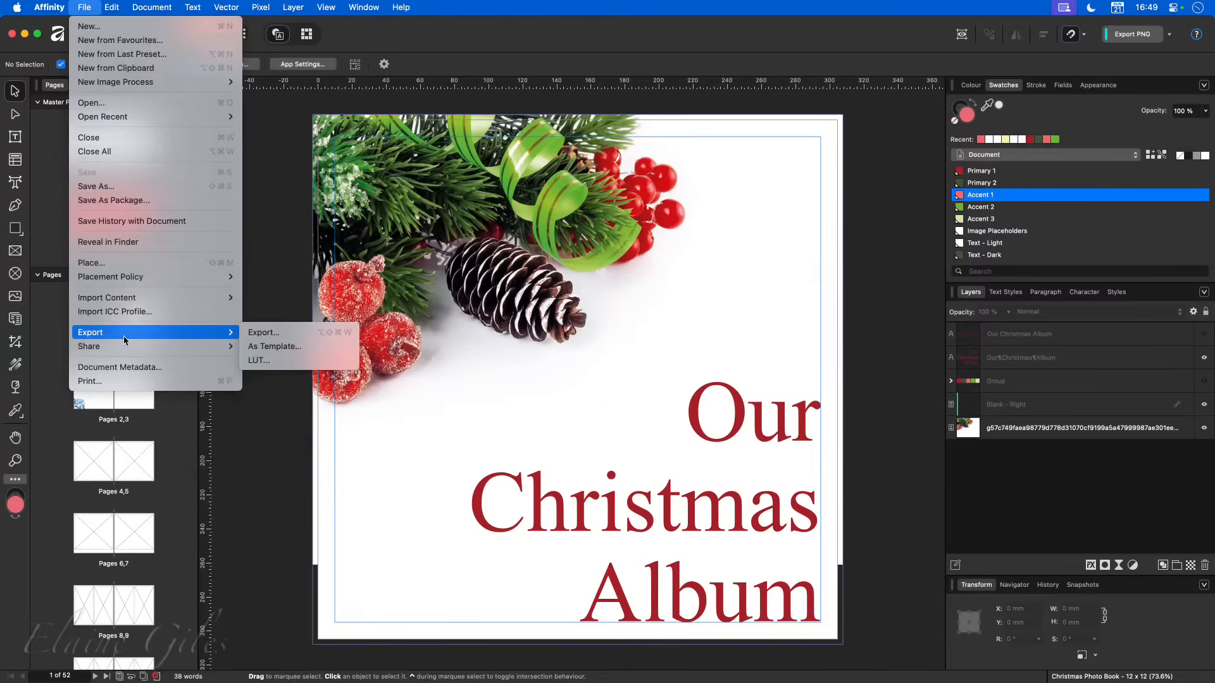
left_click(273, 347)
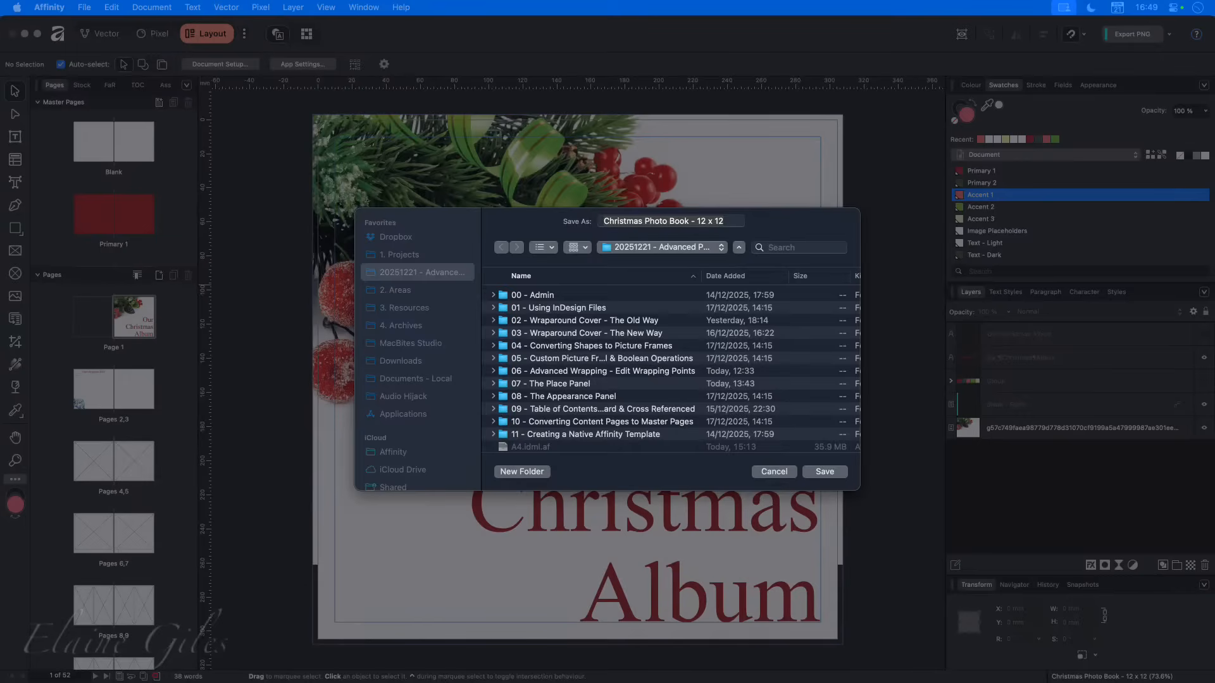
- Switch to Finder and open the Affinity folder inside Dropbox's Application Support folder
left_click_drag(2, 414, 488, 175)
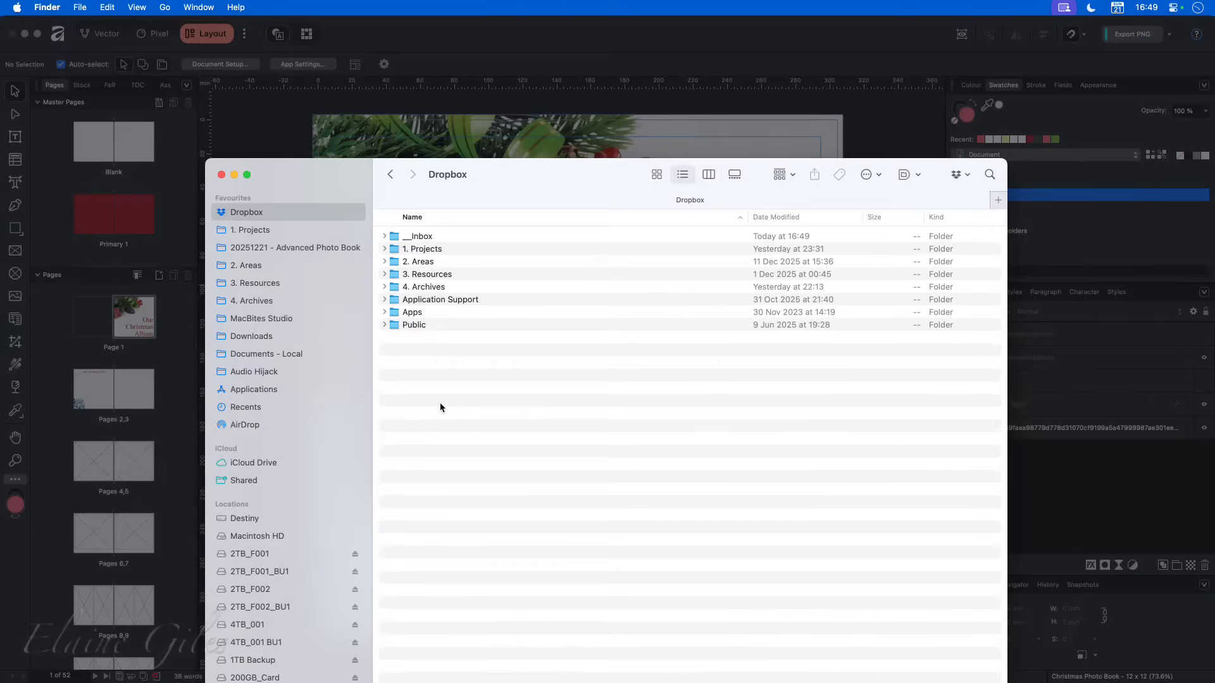
left_click(425, 357)
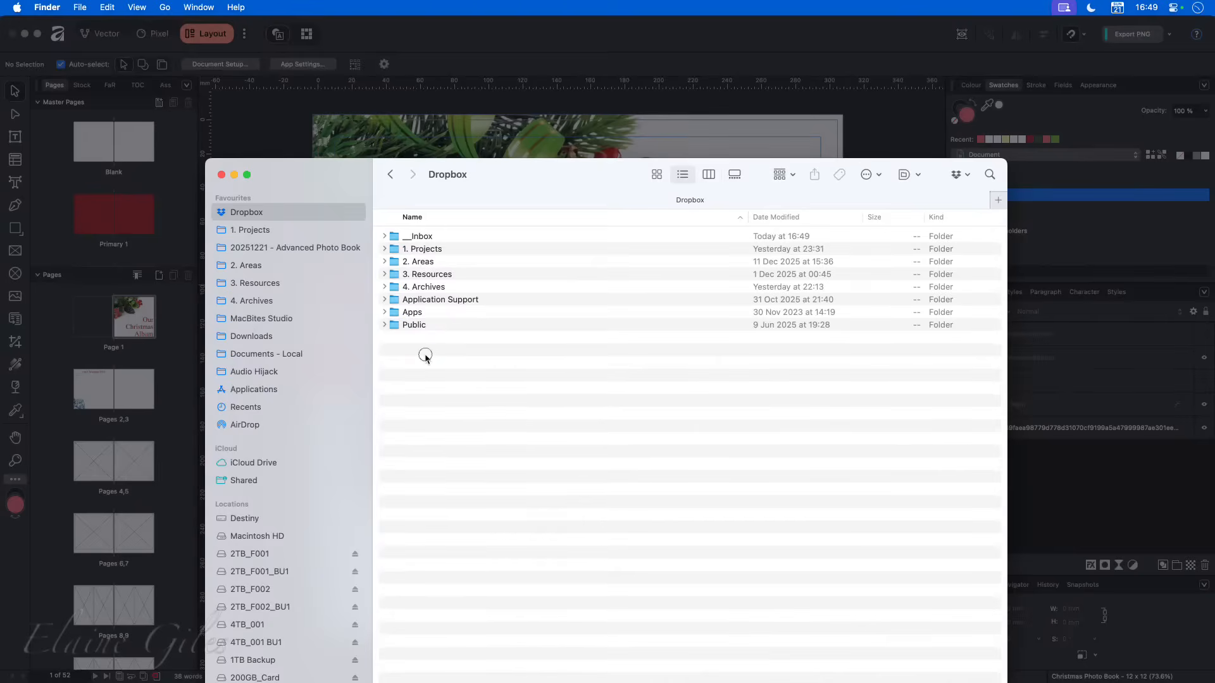
left_click(482, 301)
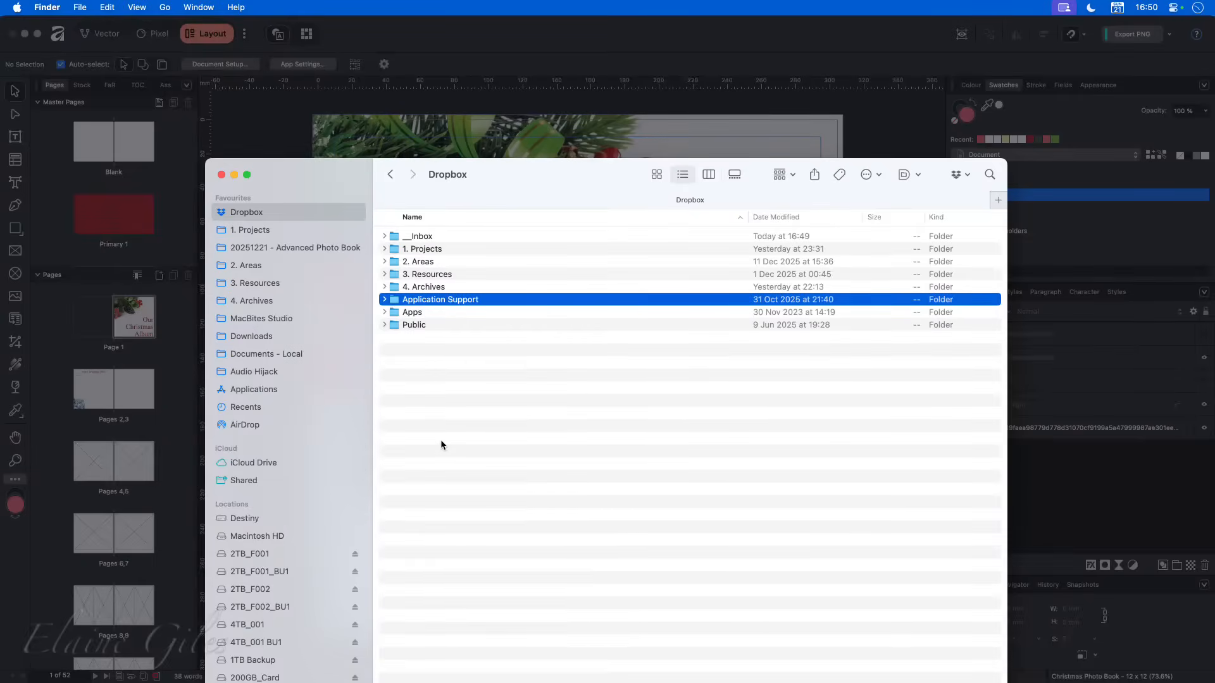
left_click(457, 301)
double_click(457, 301)
scroll(515, 482, "down", 15)
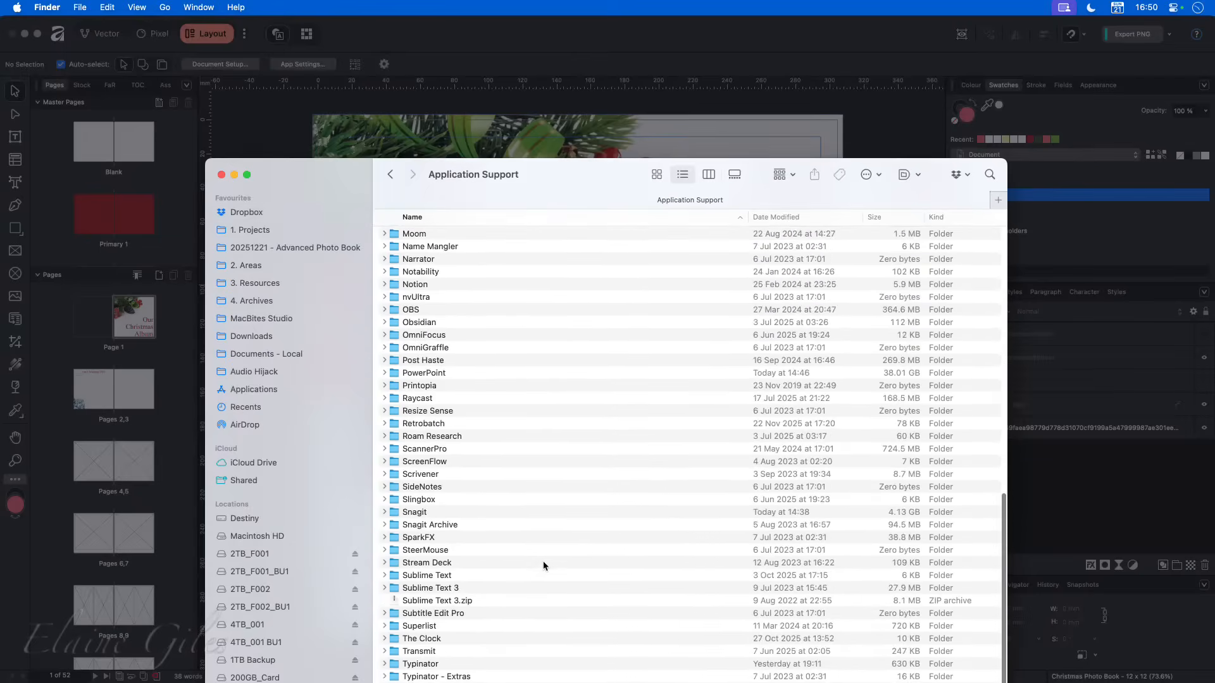
scroll(543, 565, "up", 15)
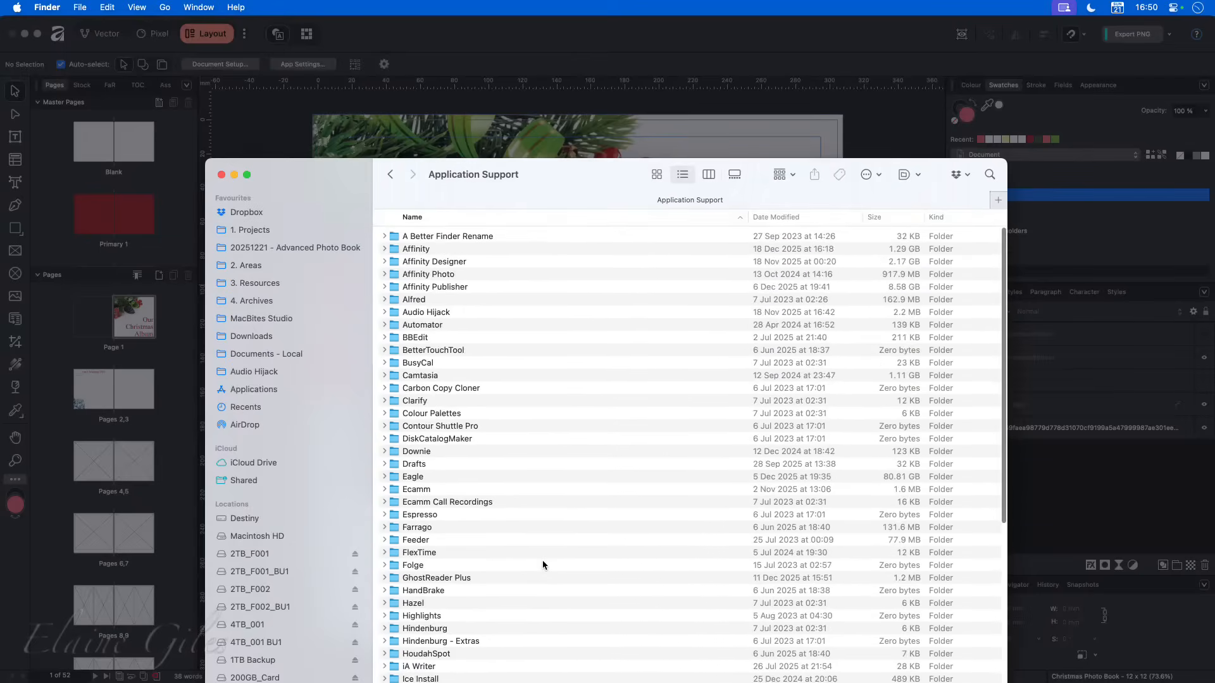
double_click(421, 249)
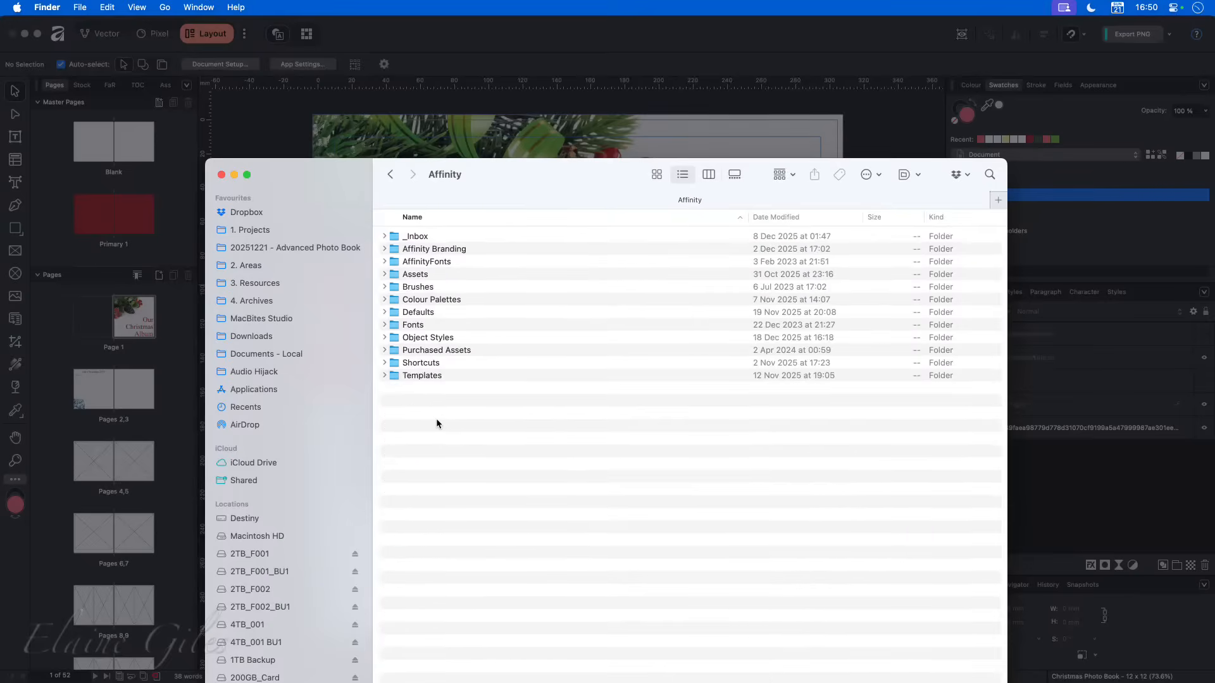
- Go through the Affinity resource folders, such as Assets, Brushes and Colour Palettes, and open the Templates folder
left_click(473, 261)
left_click(466, 274)
left_click(466, 288)
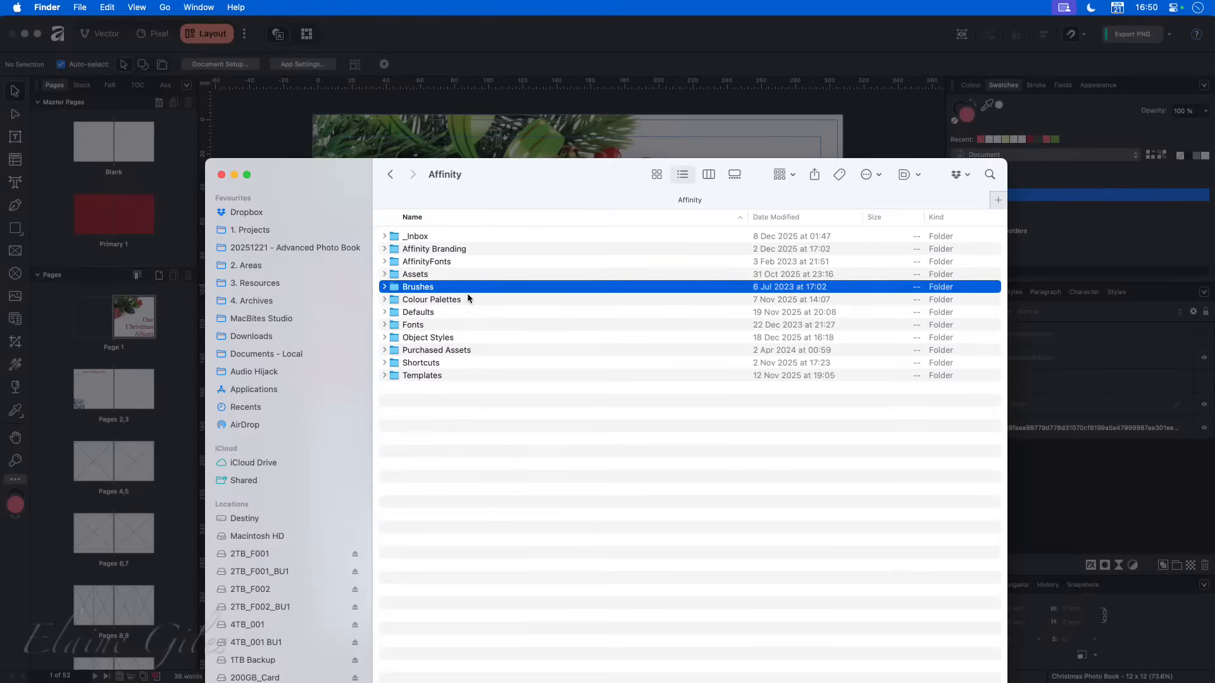
left_click(469, 299)
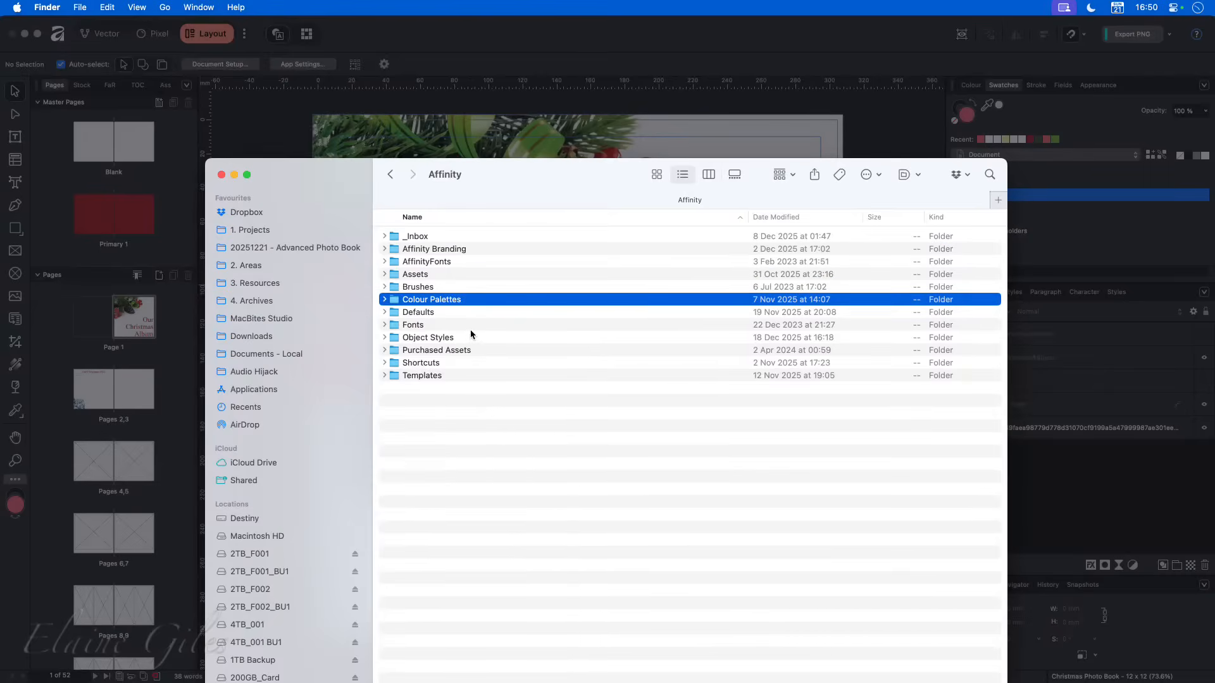
left_click(425, 376)
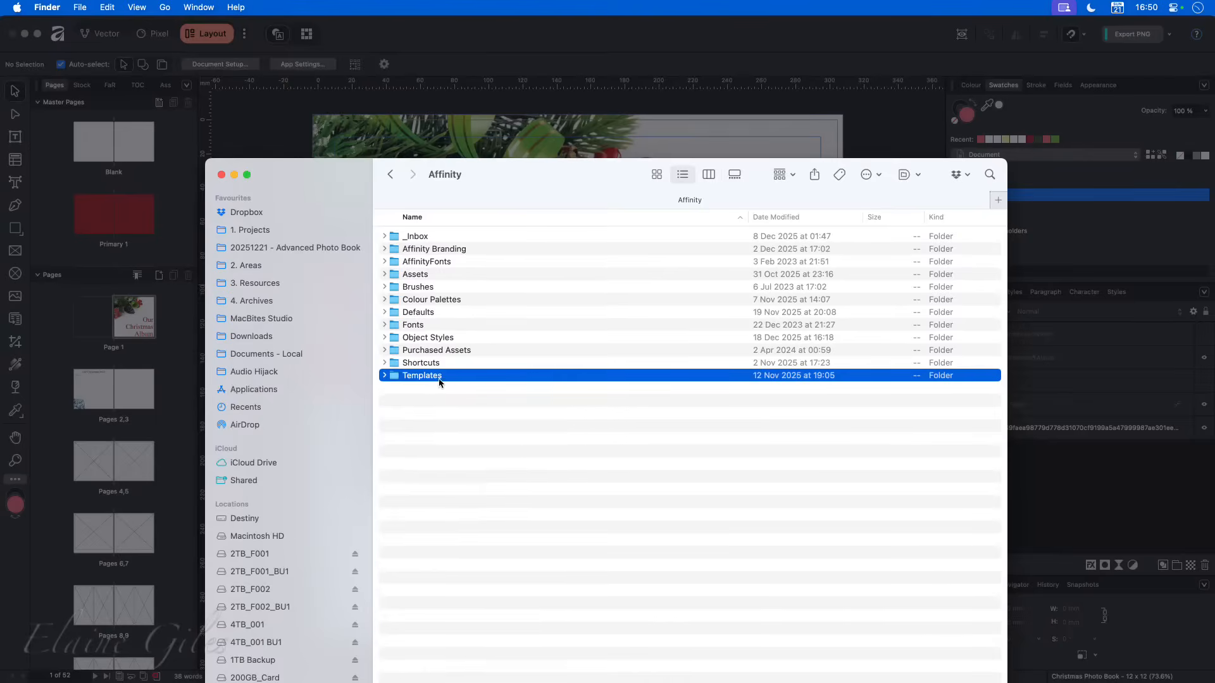
double_click(422, 376)
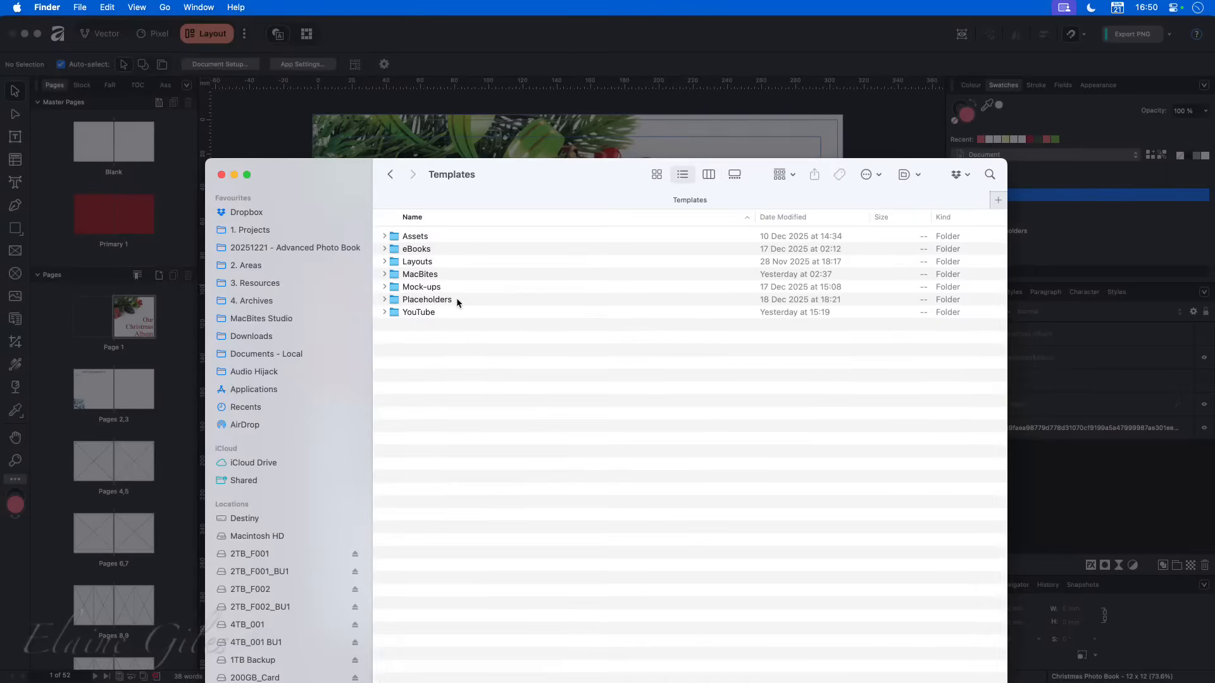
- Go through the template category folders one by one, from Assets down to YouTube
left_click(439, 239)
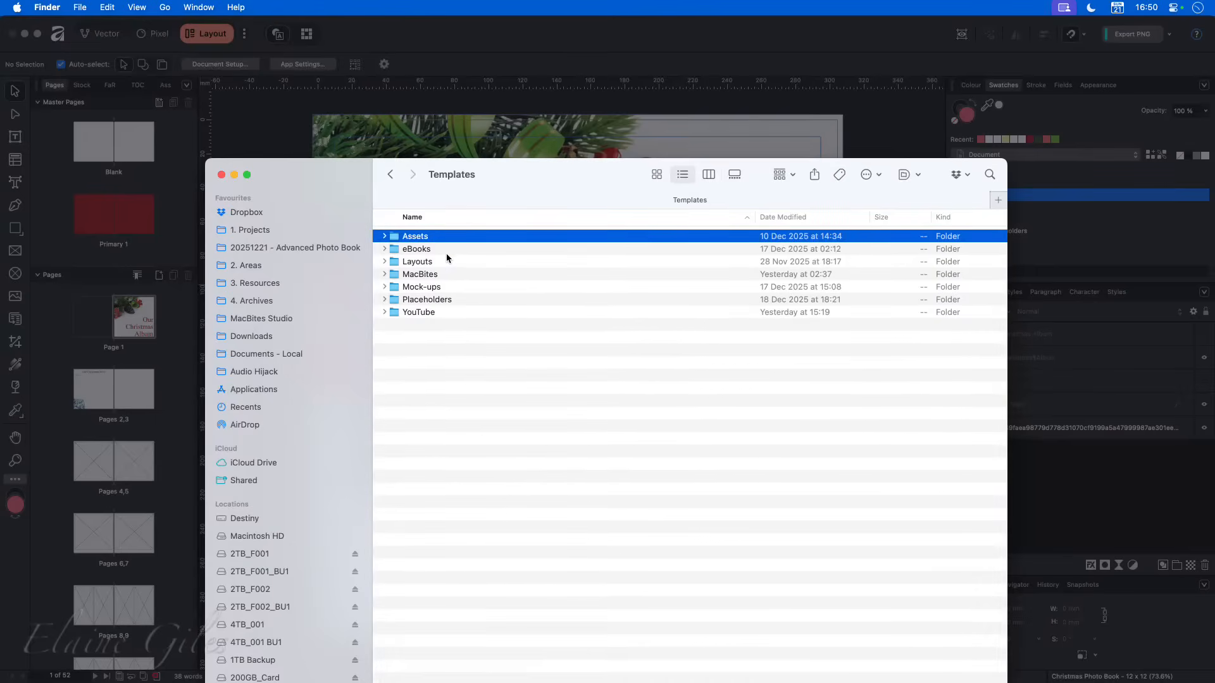
left_click(447, 250)
left_click(448, 262)
left_click(448, 274)
left_click(450, 287)
left_click(454, 300)
left_click(453, 312)
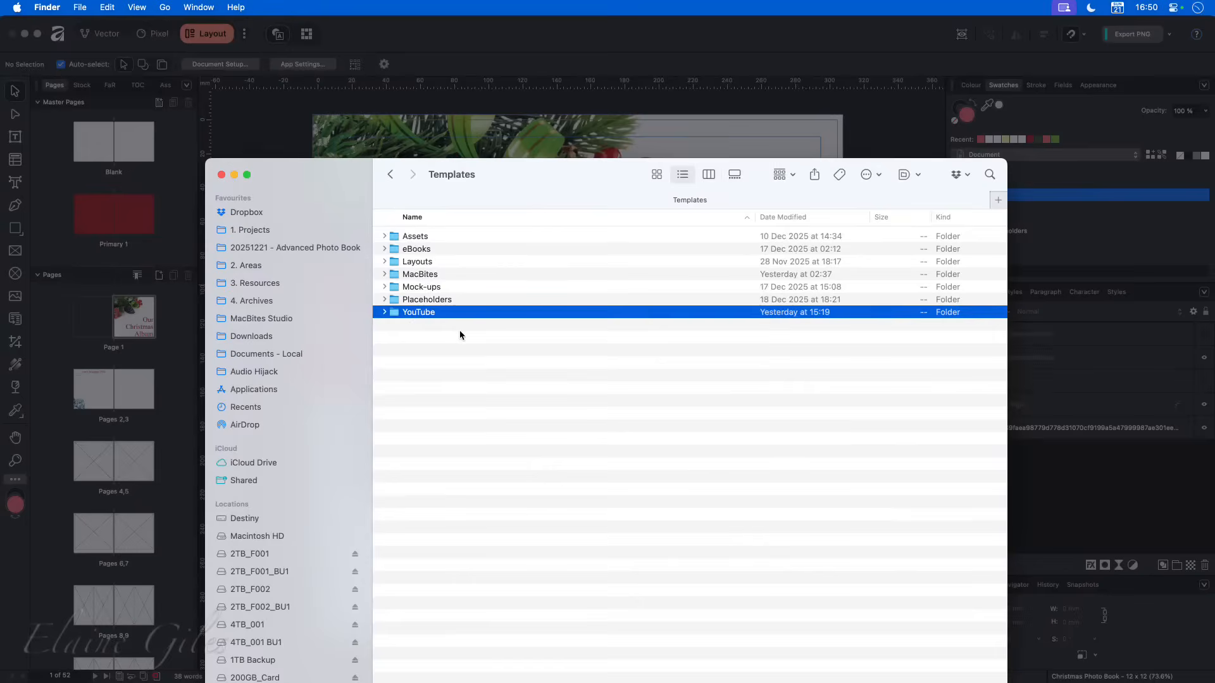
- Create a new folder named "DEMO" inside the Templates folder
right_click(423, 353)
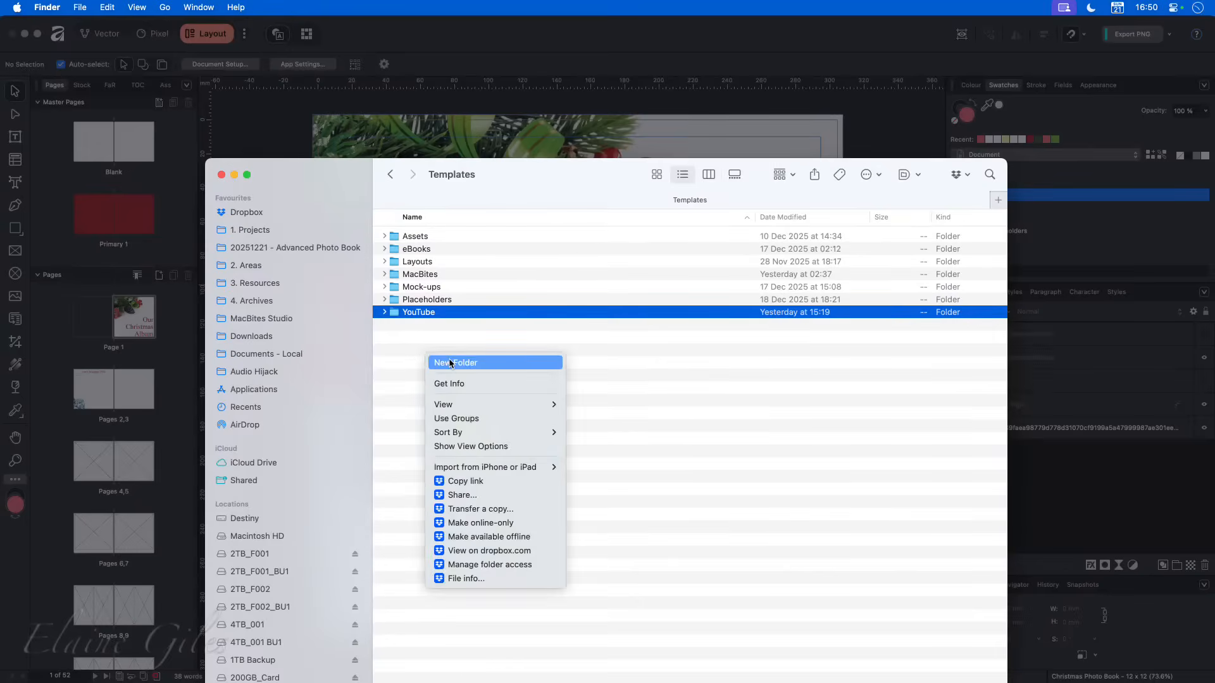
left_click(450, 363)
type("DEMO")
key("Return")
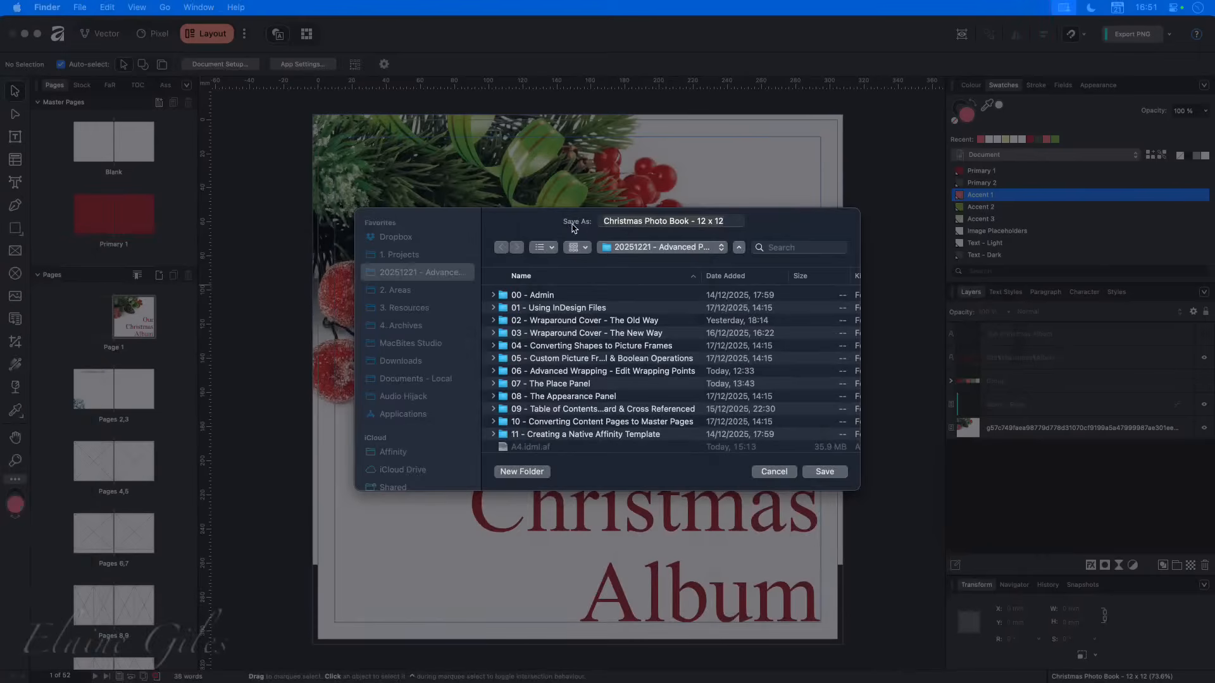
- Return to Affinity's template save dialog and browse to Dropbox > Application Support > Affinity > Templates
left_click(436, 245)
left_click(436, 244)
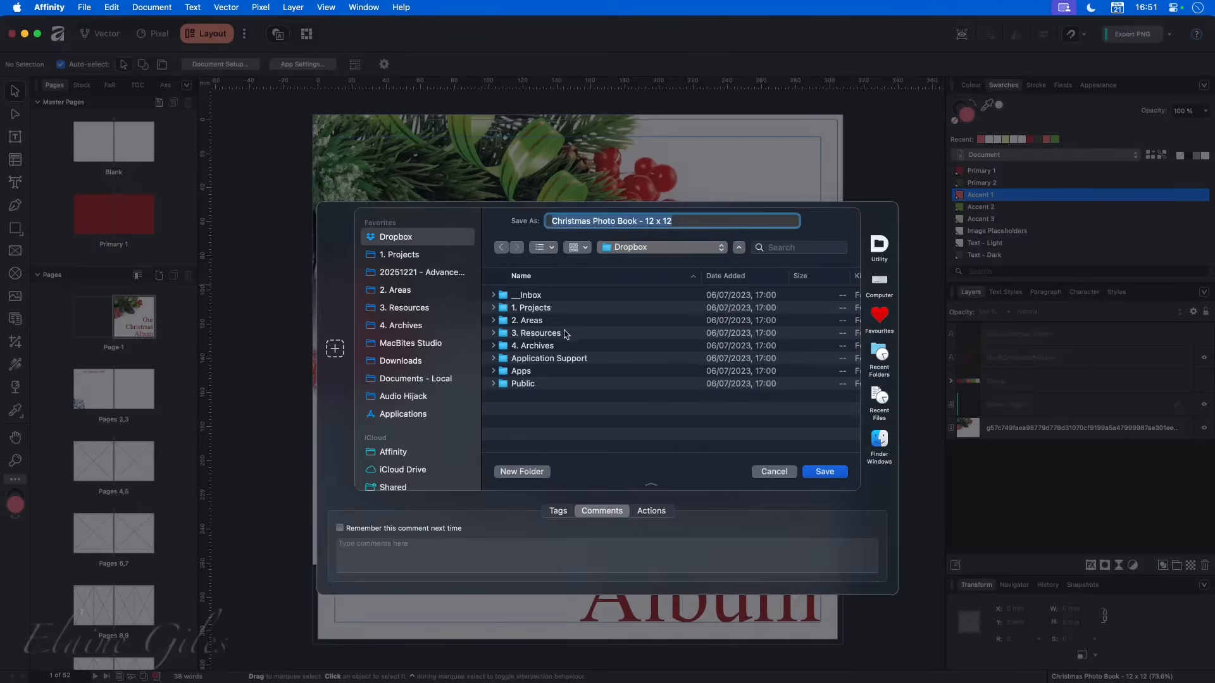
double_click(545, 358)
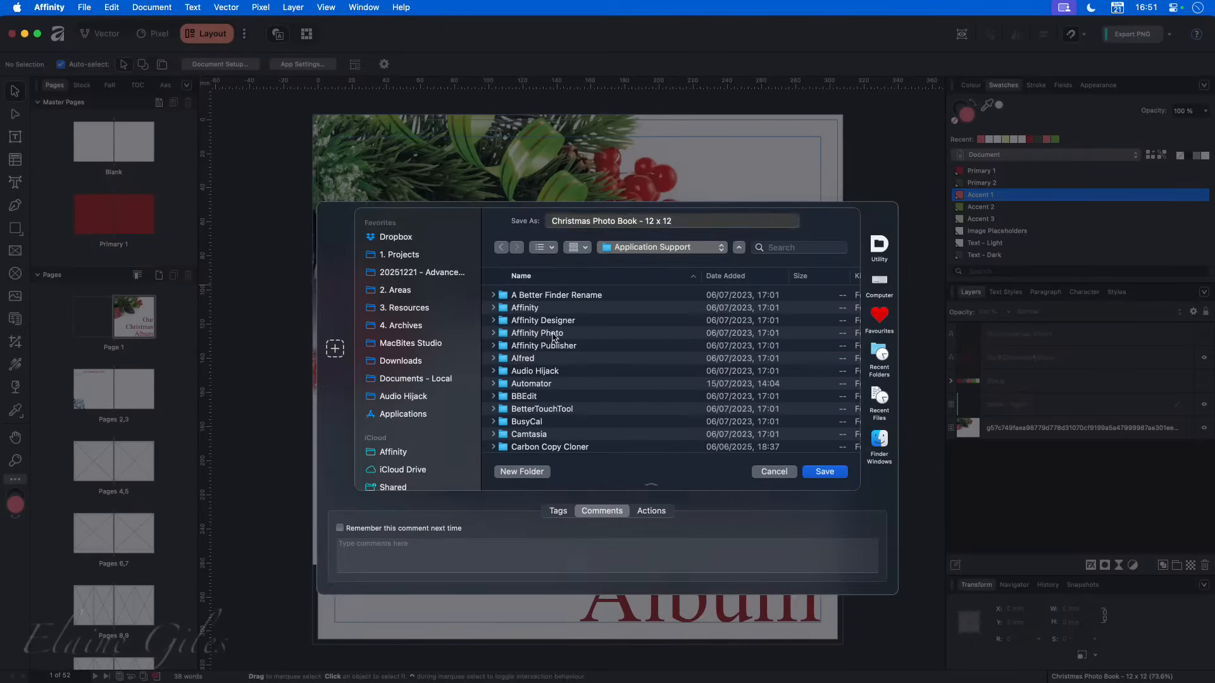
left_click(544, 311)
double_click(544, 310)
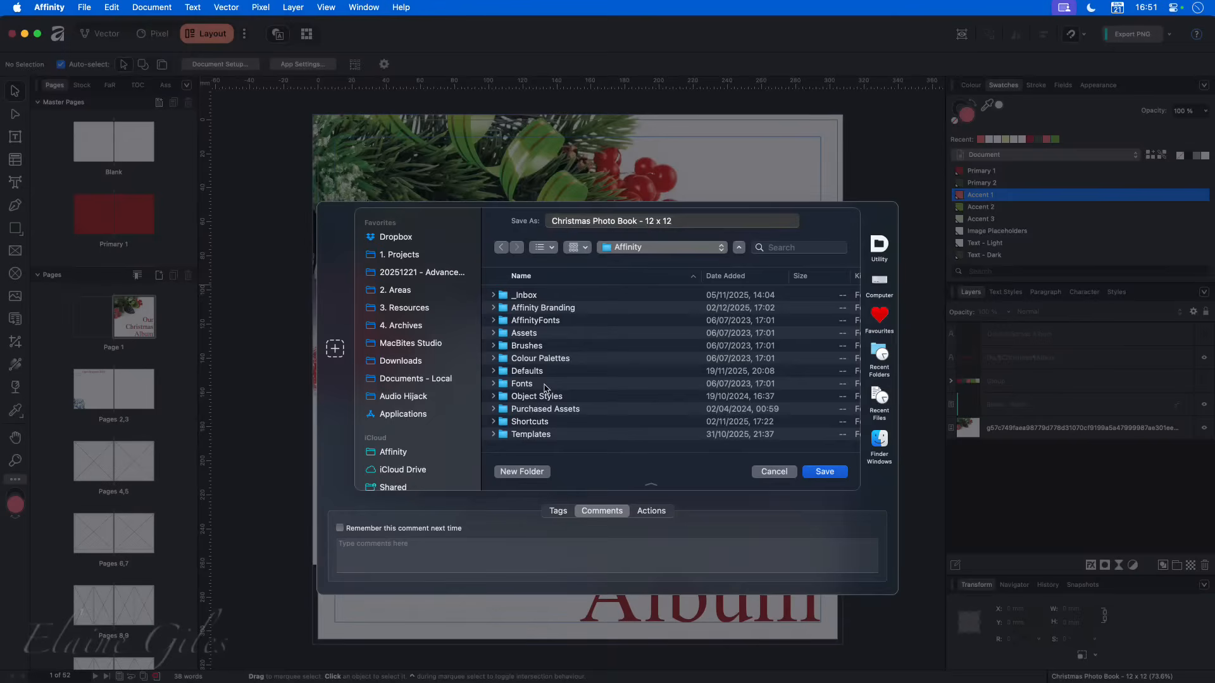
left_click(540, 435)
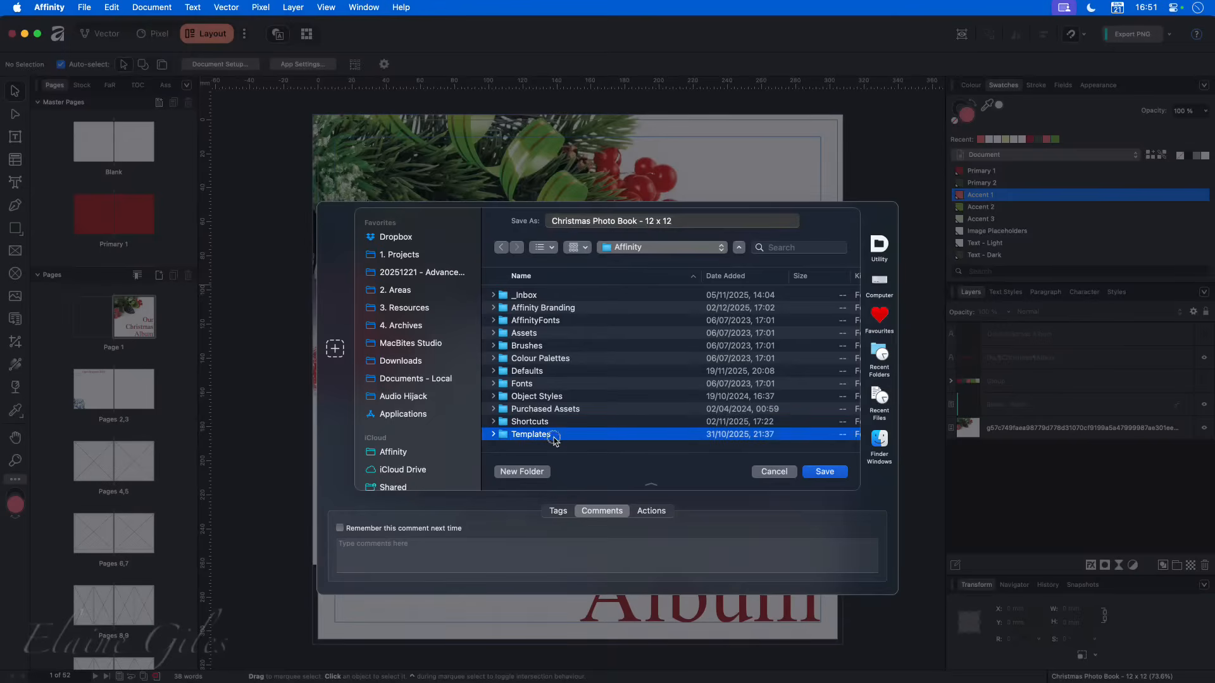
double_click(541, 436)
- Save the template as "Christmas Photo Book - 12 x 12" in the DEMO folder
left_click(543, 310)
double_click(544, 309)
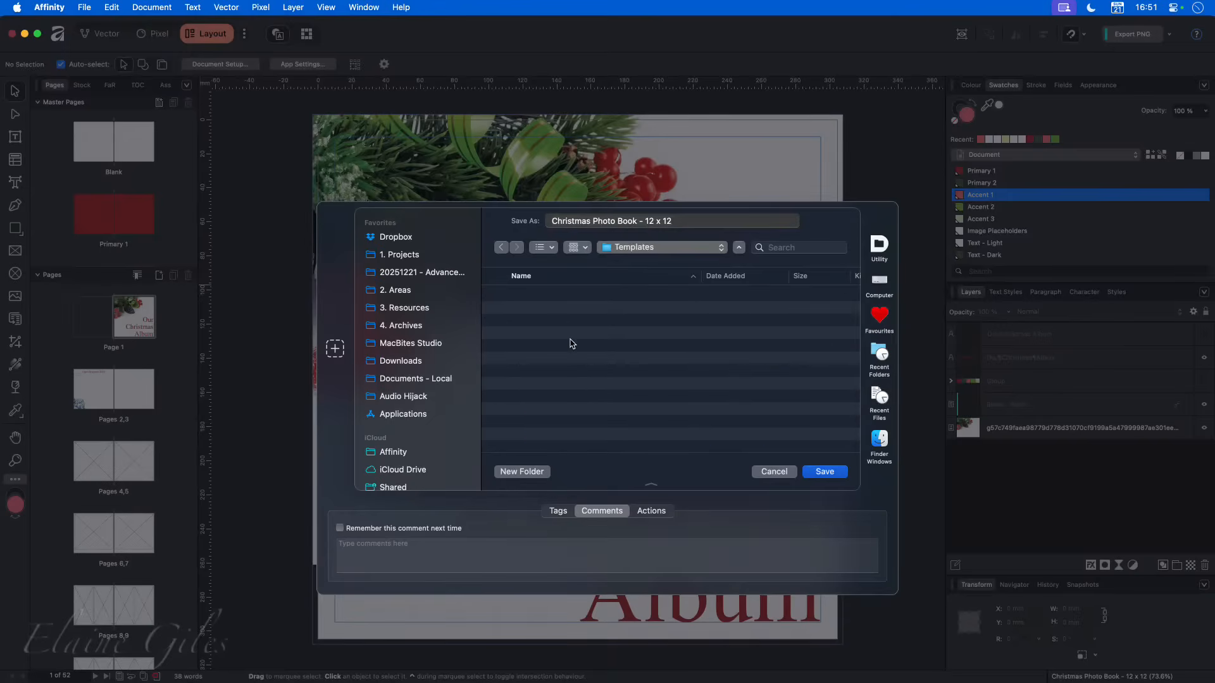
left_click(832, 480)
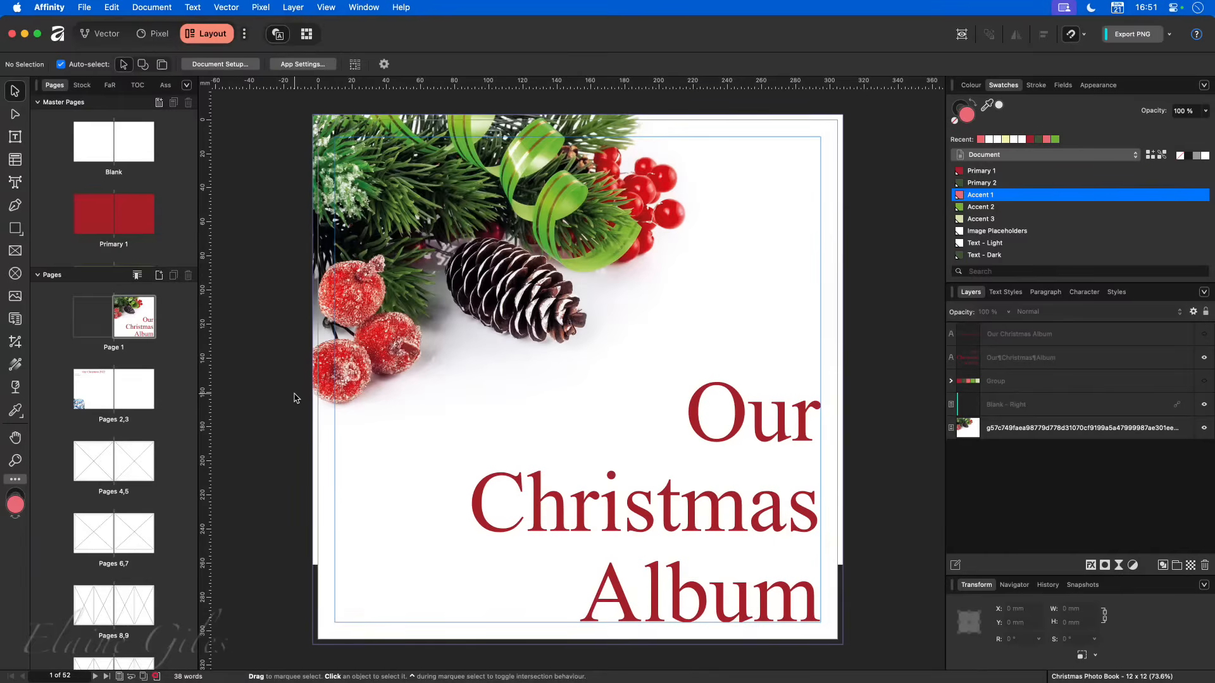
- Close the photo book document and display My Templates in the new document window
key("super+w")
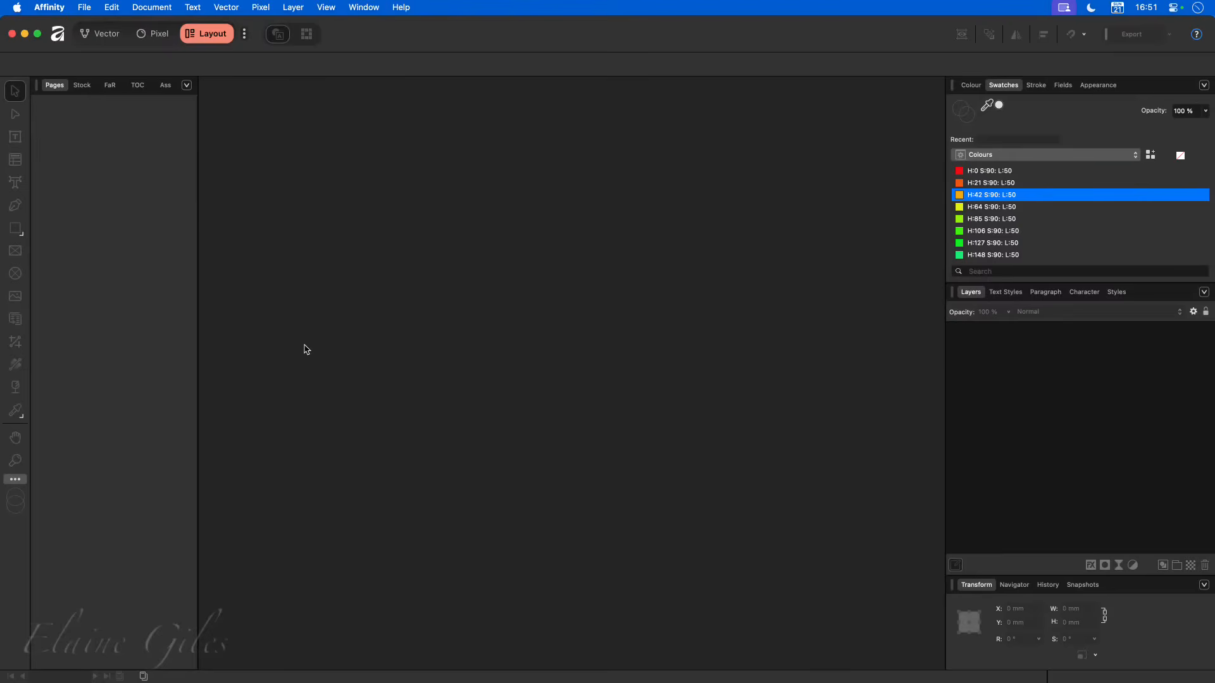
key("super+n")
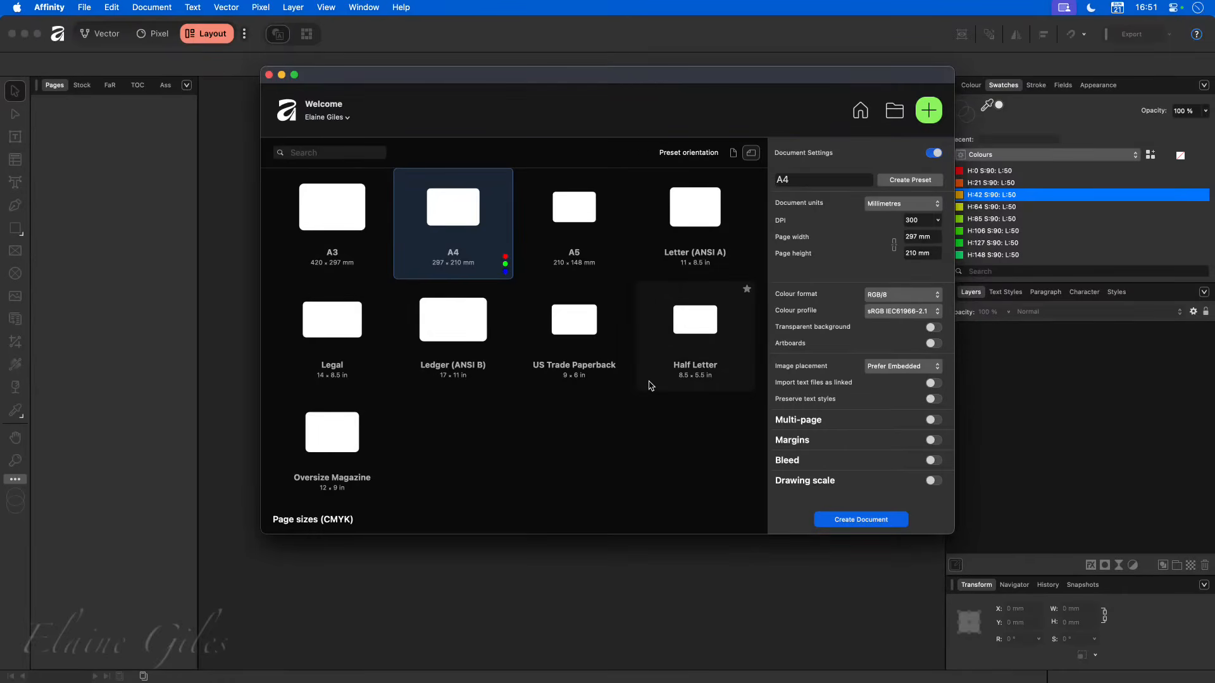
left_click(860, 112)
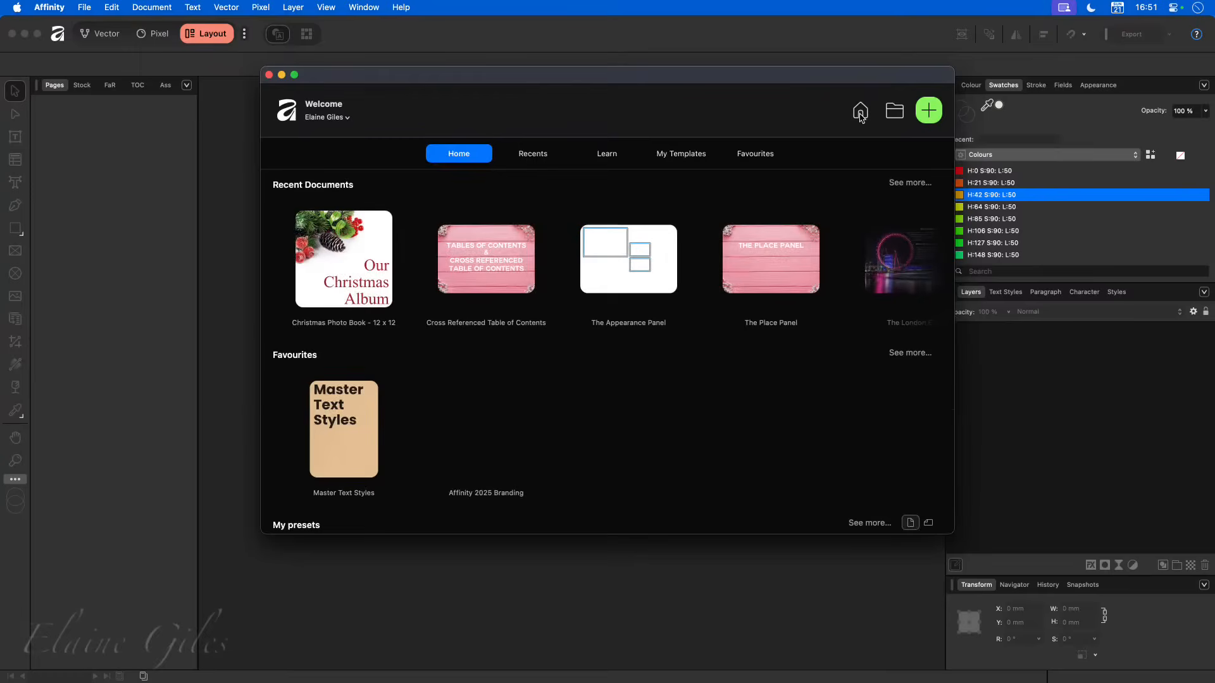
left_click(672, 158)
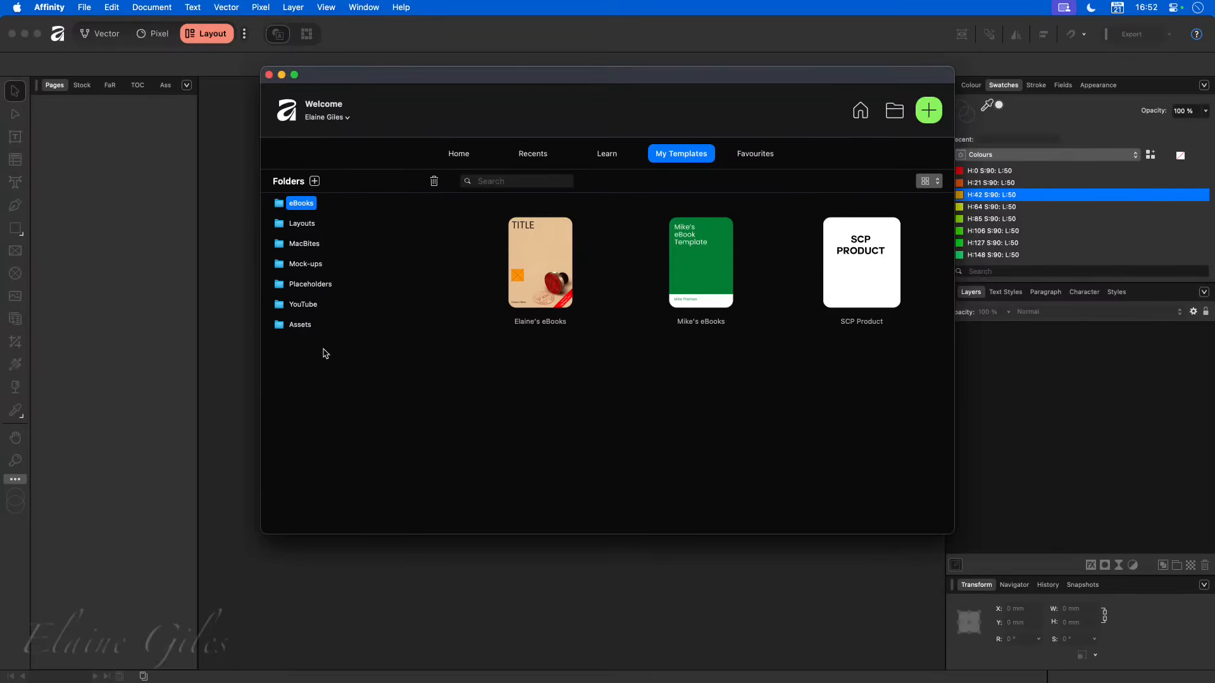
- Add the DEMO folder to the template folders and show the templates it contains
left_click(315, 182)
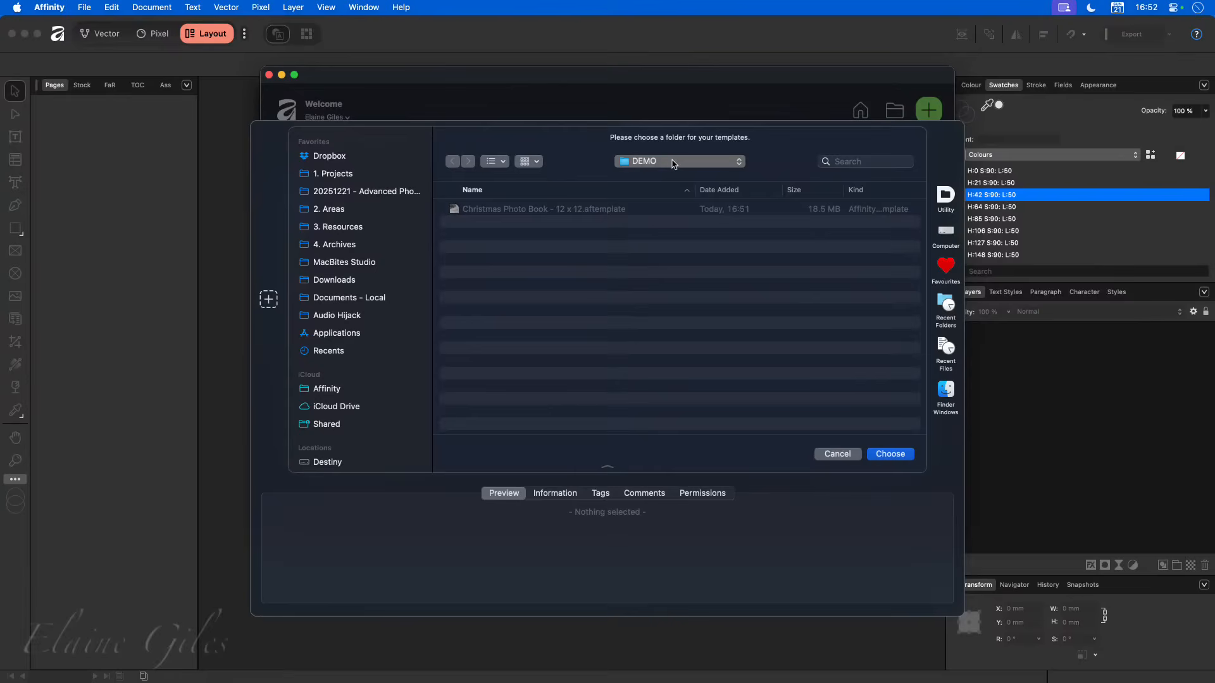
left_click(898, 455)
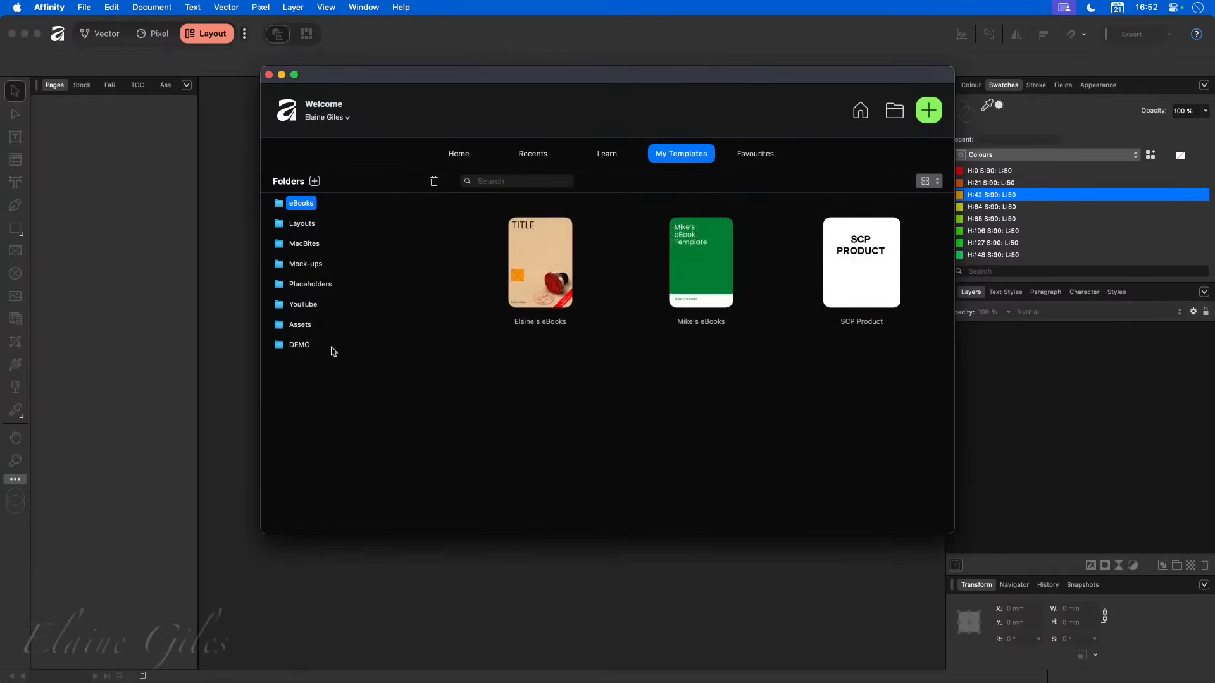
left_click(299, 345)
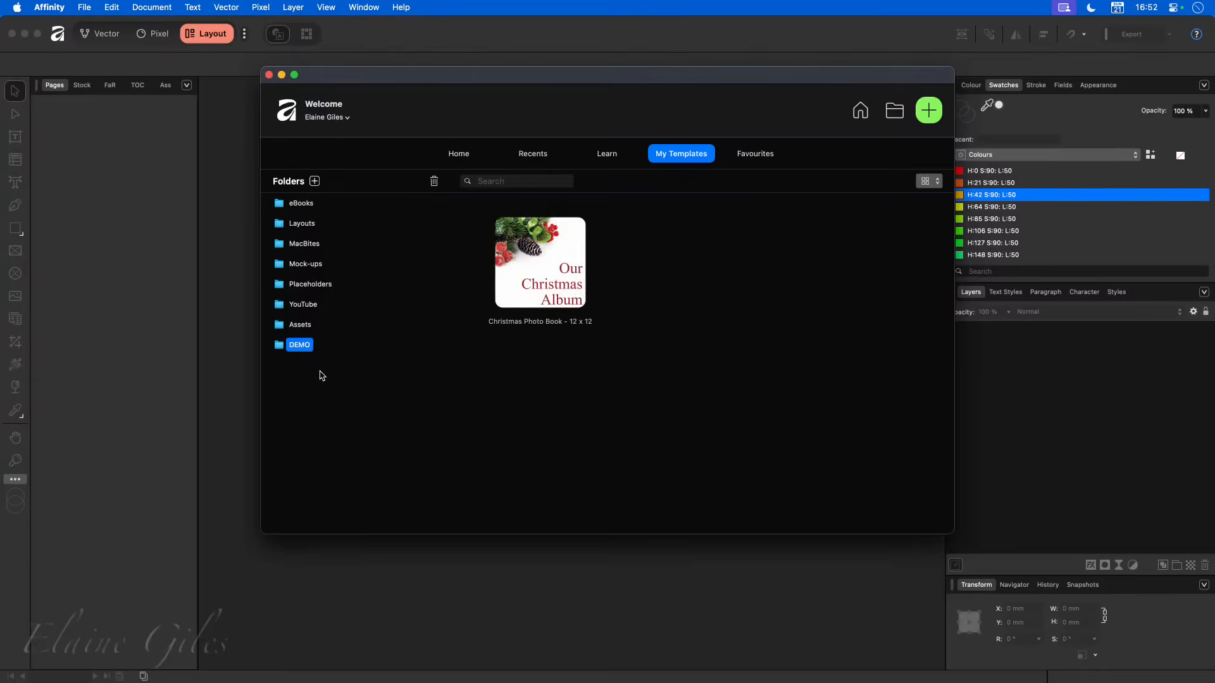
- Browse the templates in the eBooks, Layouts and MacBites folders and return to the DEMO folder
left_click(300, 206)
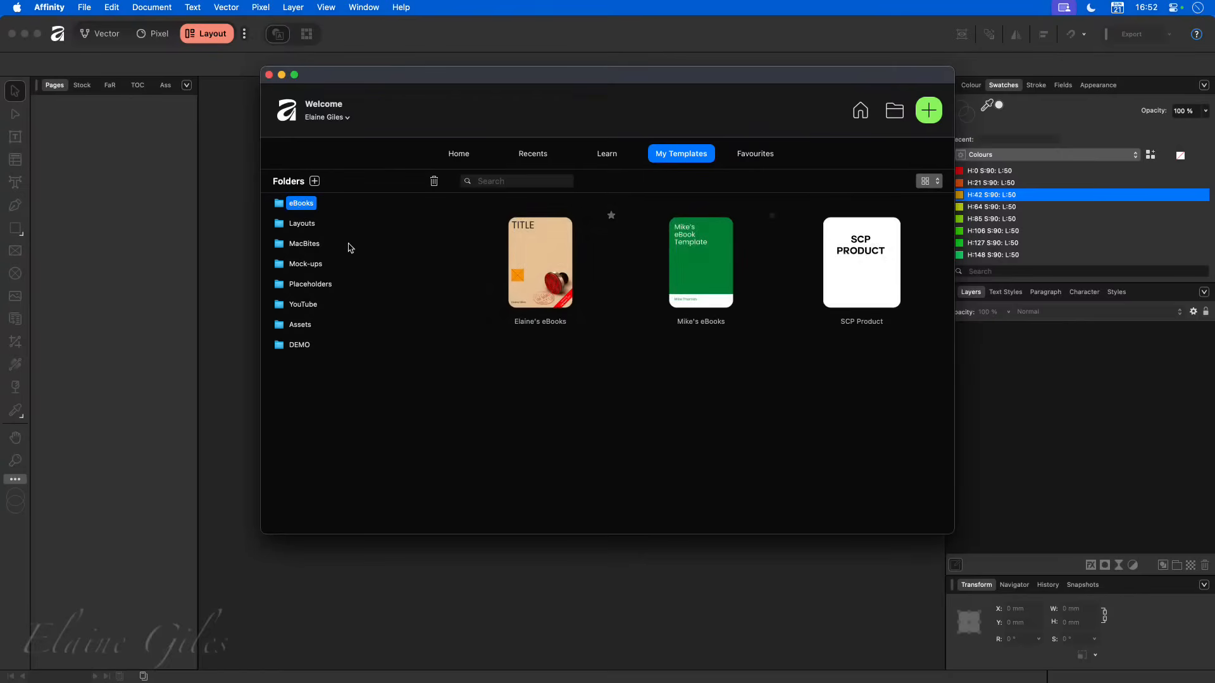
left_click(305, 226)
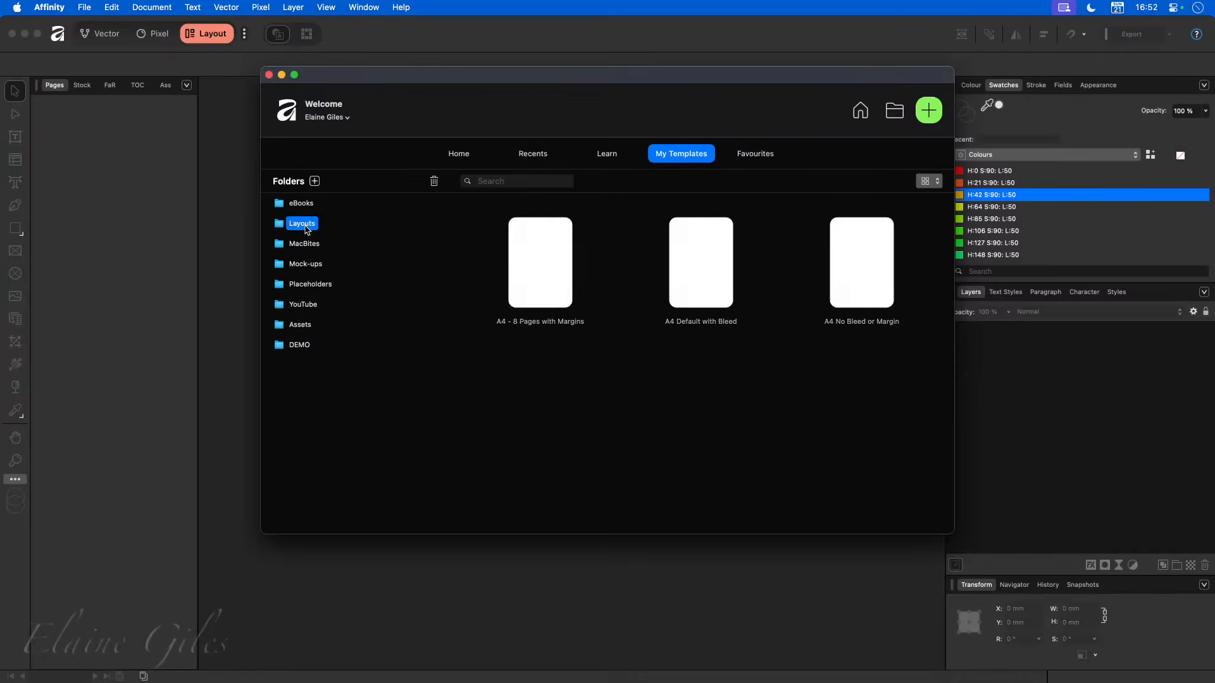
left_click(305, 246)
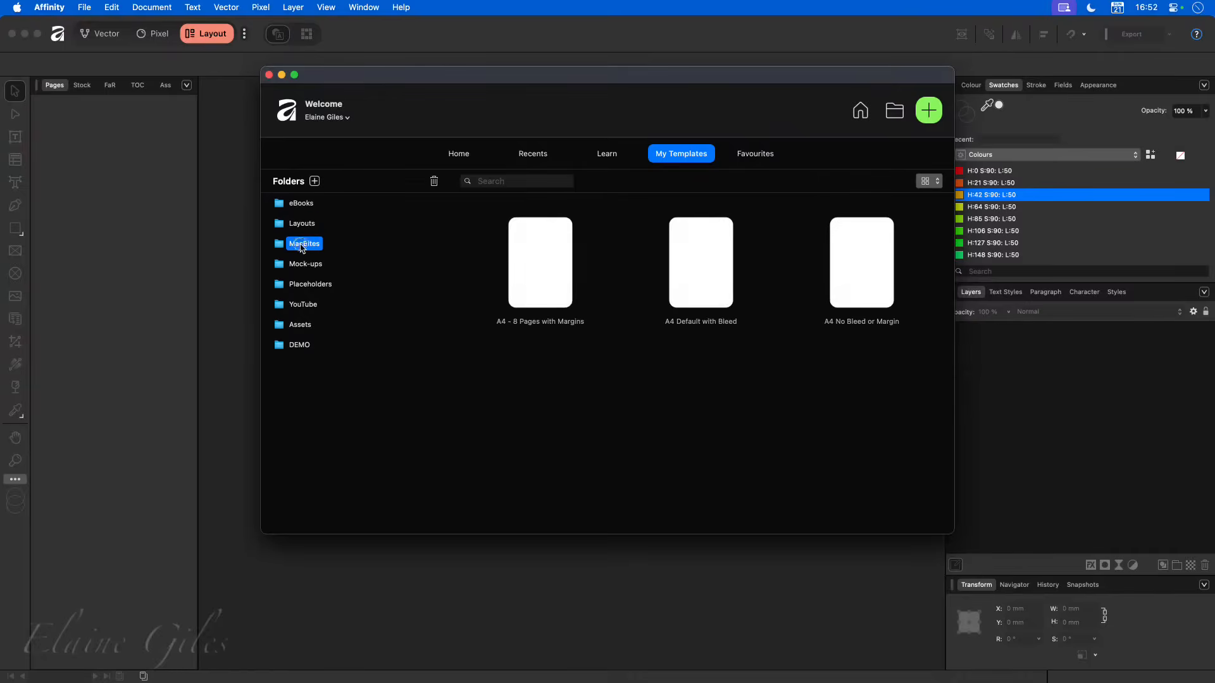
left_click(300, 345)
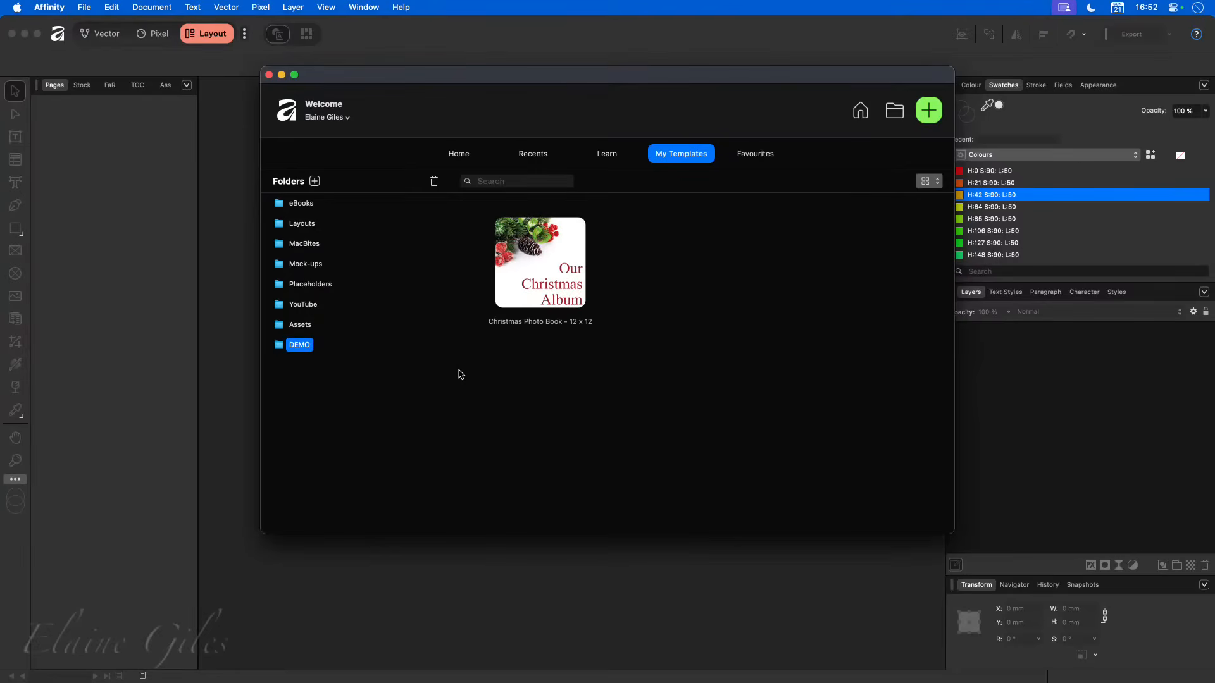
- Create a new document from the "Christmas Photo Book - 12 x 12" template and look through its master pages and page spreads
double_click(537, 260)
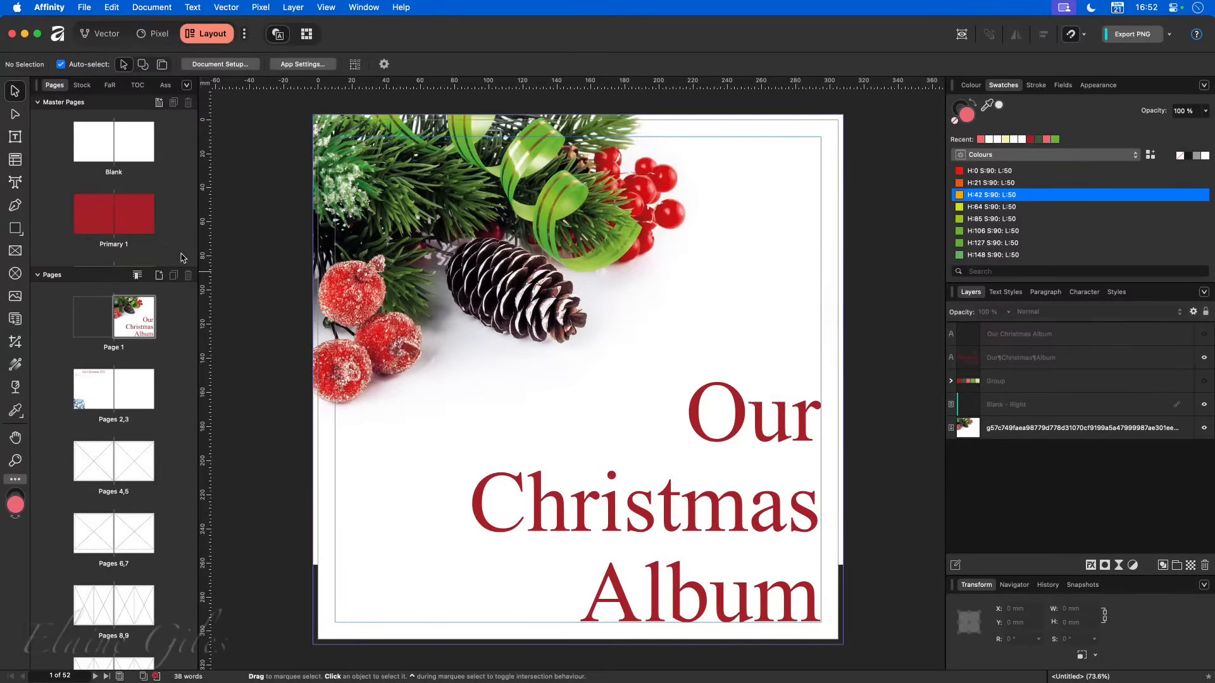
scroll(156, 233, "down", 10)
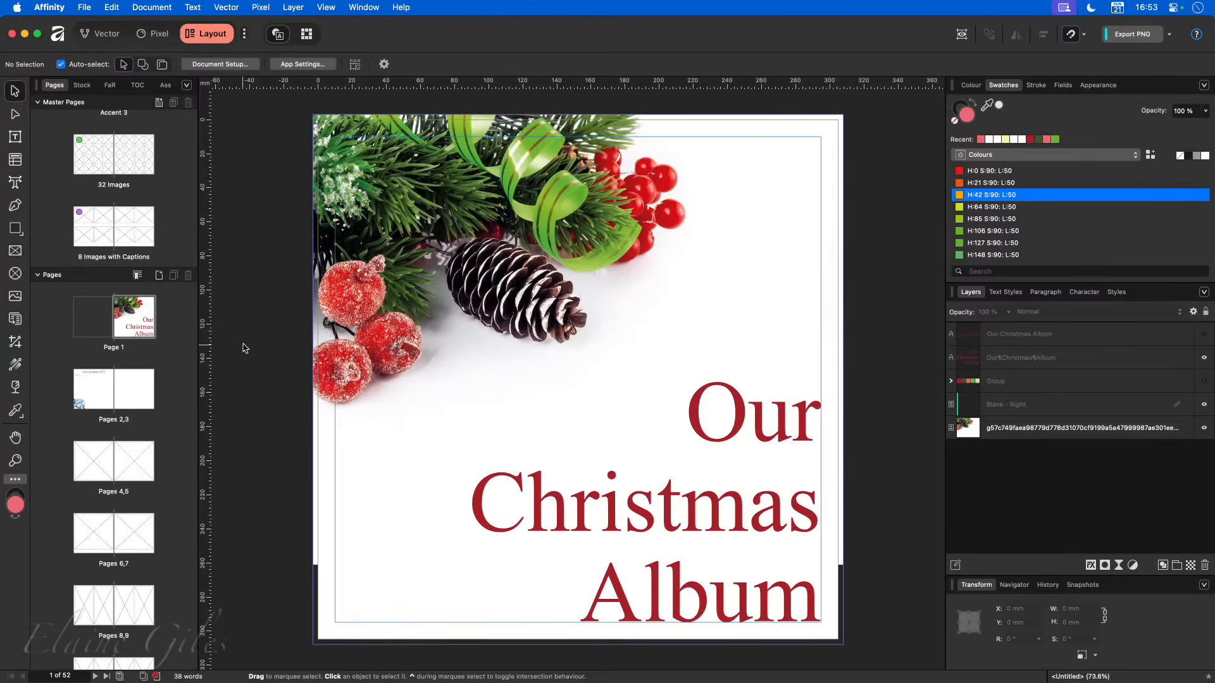
scroll(185, 387, "down", 10)
scroll(185, 388, "down", 3)
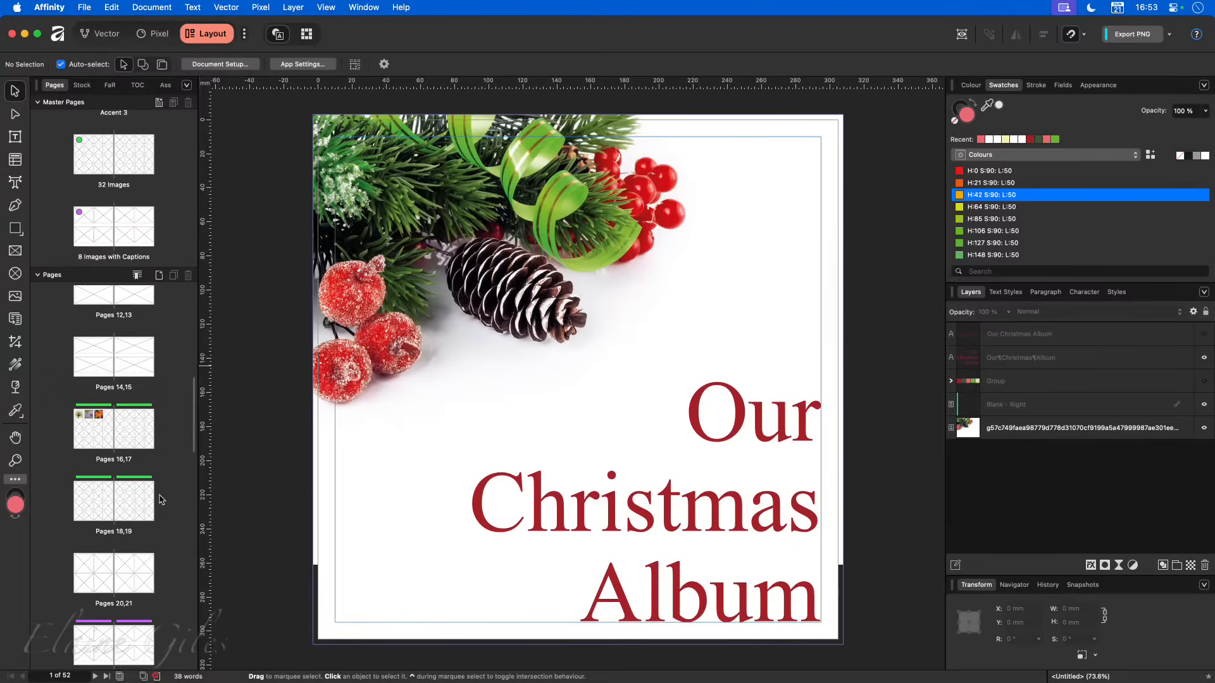
- Select the spreads for pages 16,17 and 18,19, and close the untitled photo book document
left_click(89, 492)
left_click(94, 440)
left_click(130, 510, "shift")
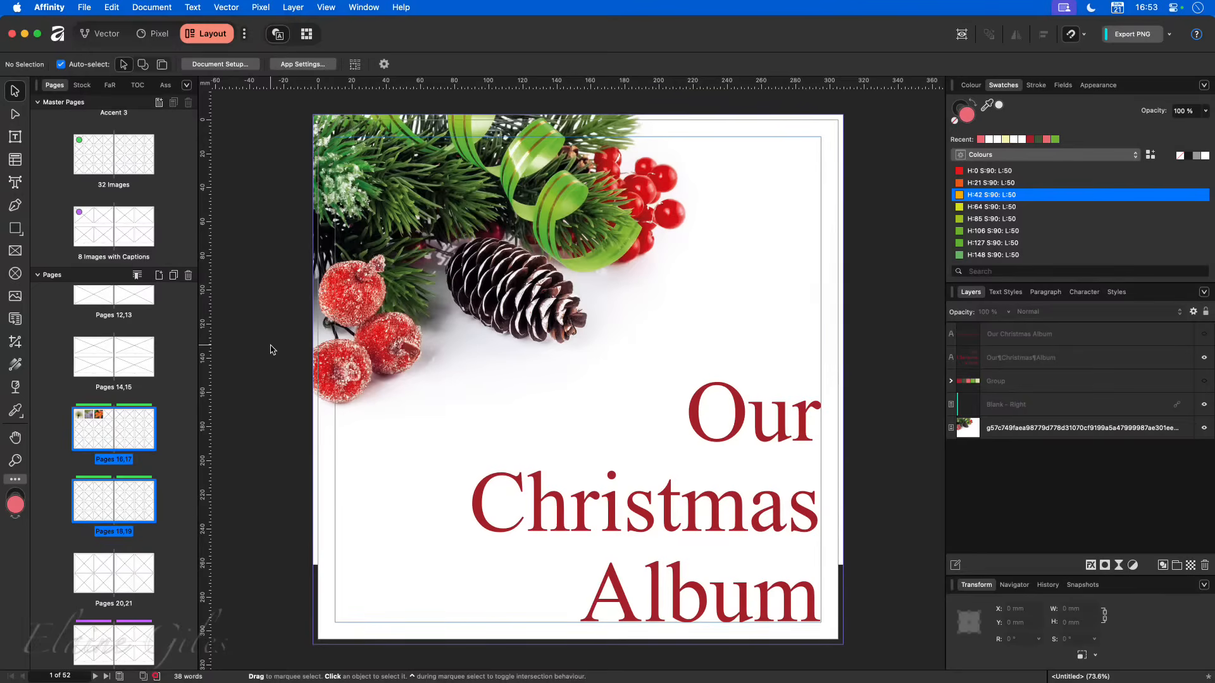
key("super+w")
left_click(536, 273)
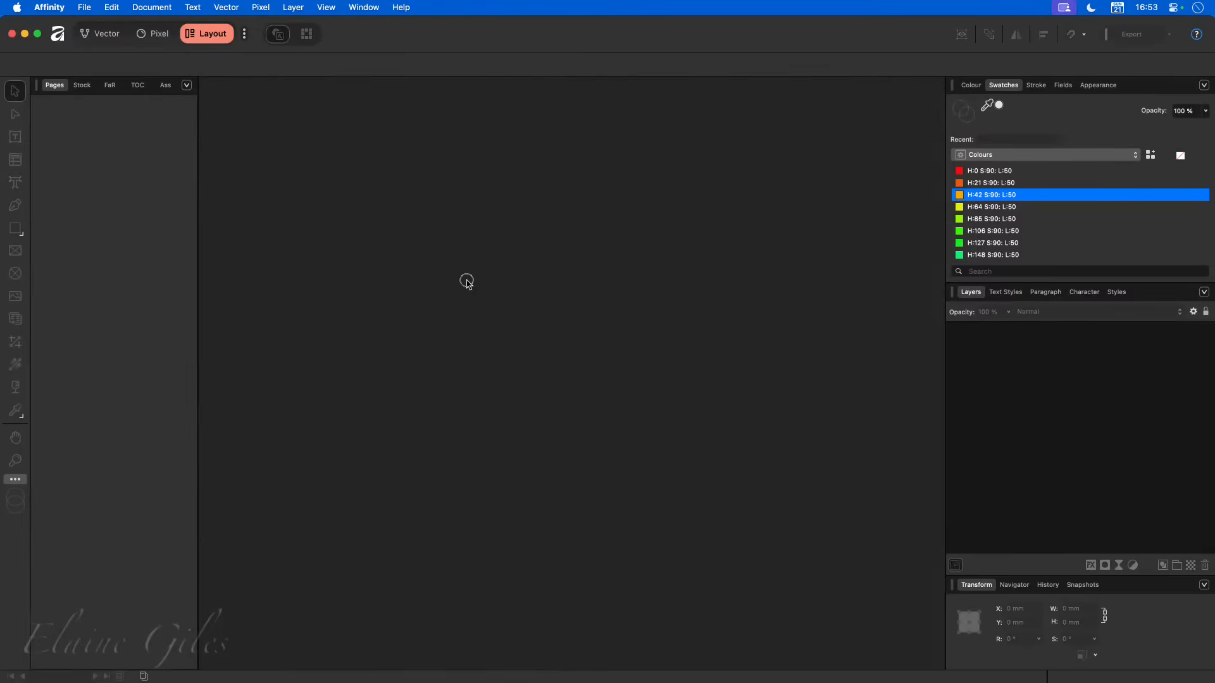
- Open the original "Christmas Photo Book - 12 x 12" template for editing from My Templates, and close it
key("super+n")
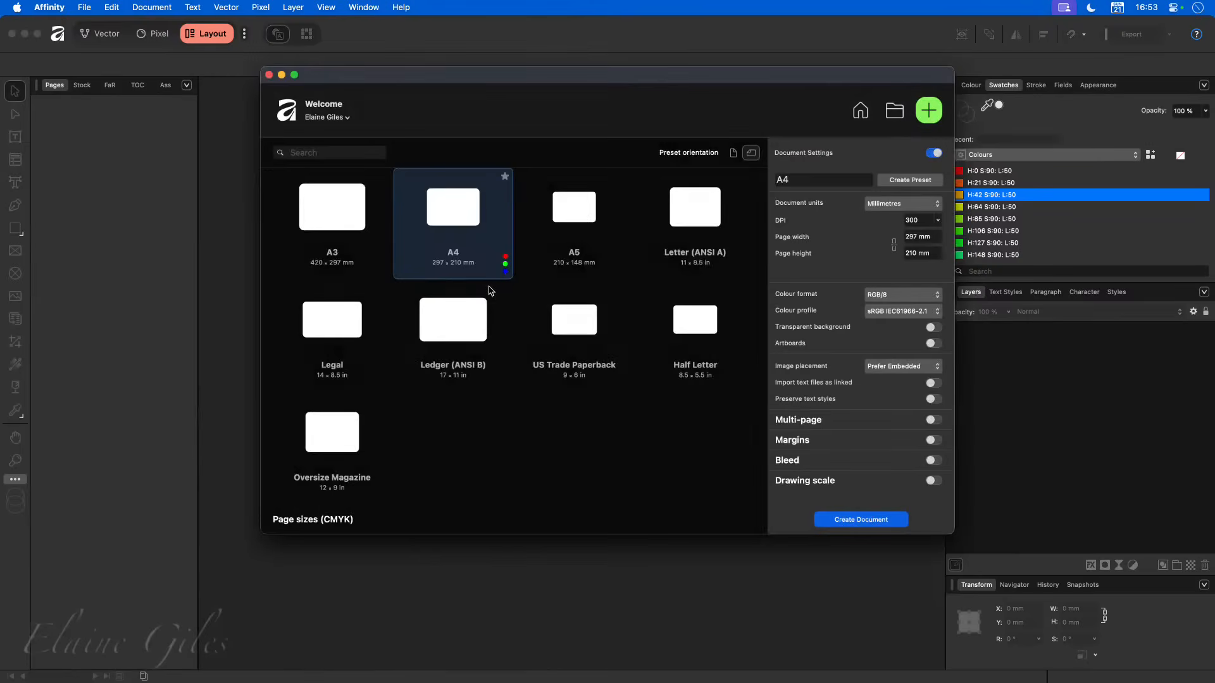
left_click(858, 113)
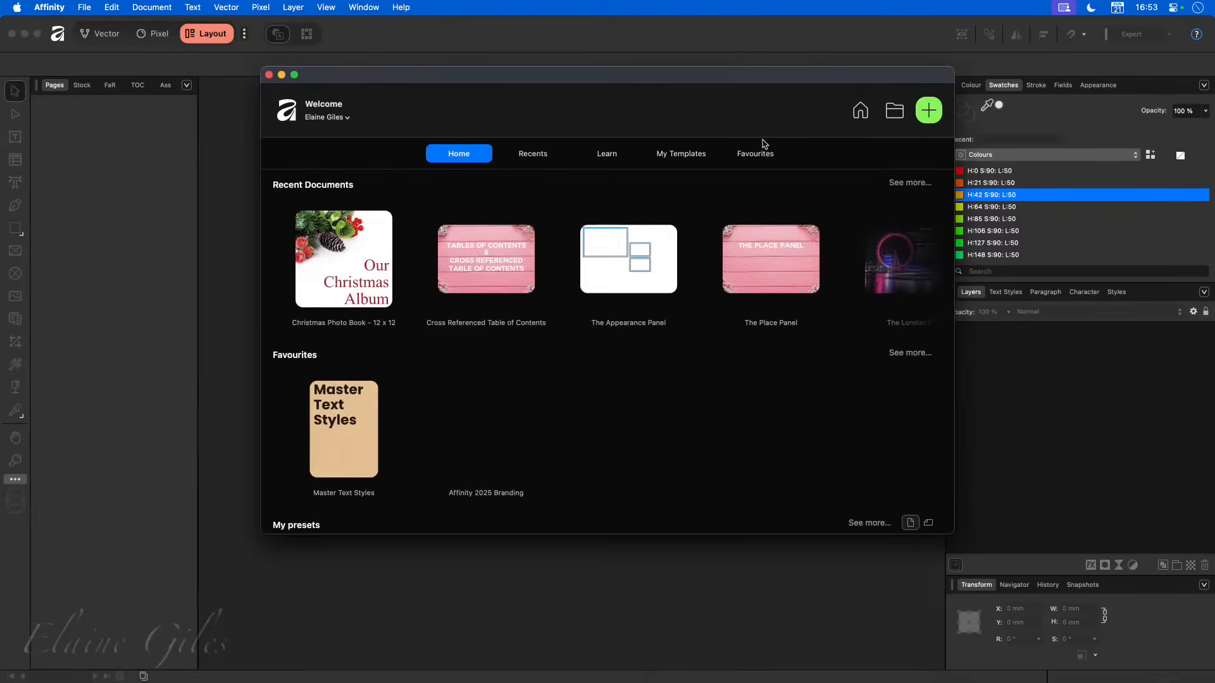
left_click(675, 157)
right_click(538, 246)
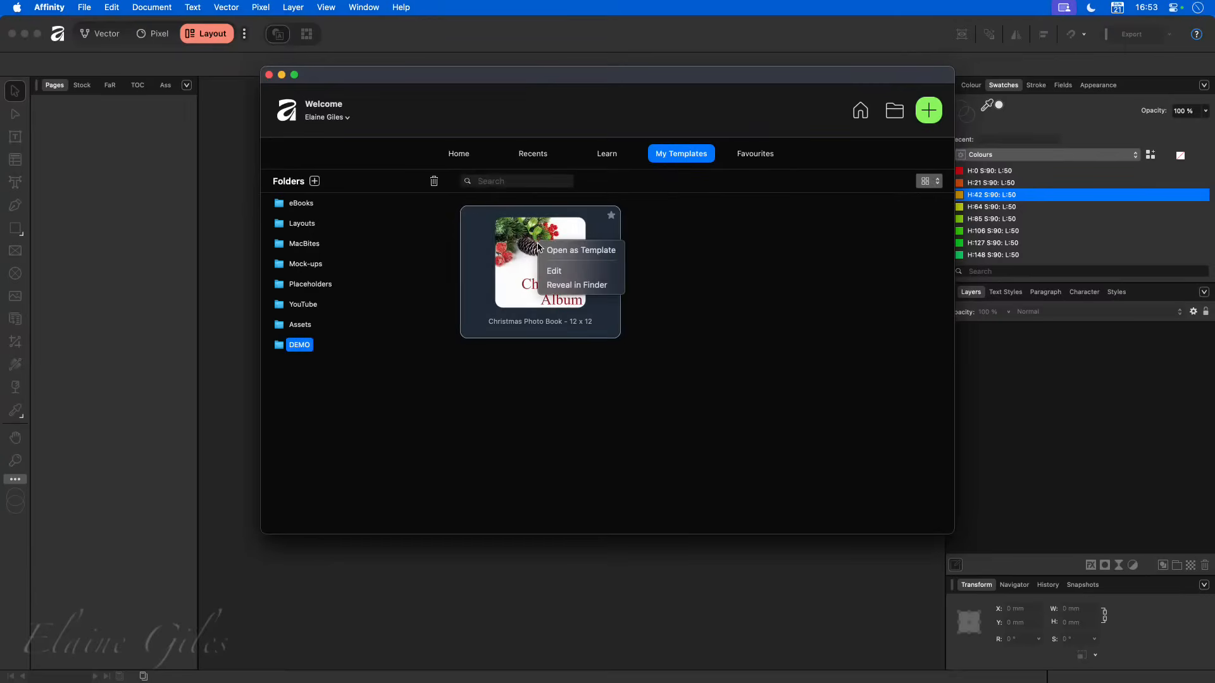
left_click(568, 272)
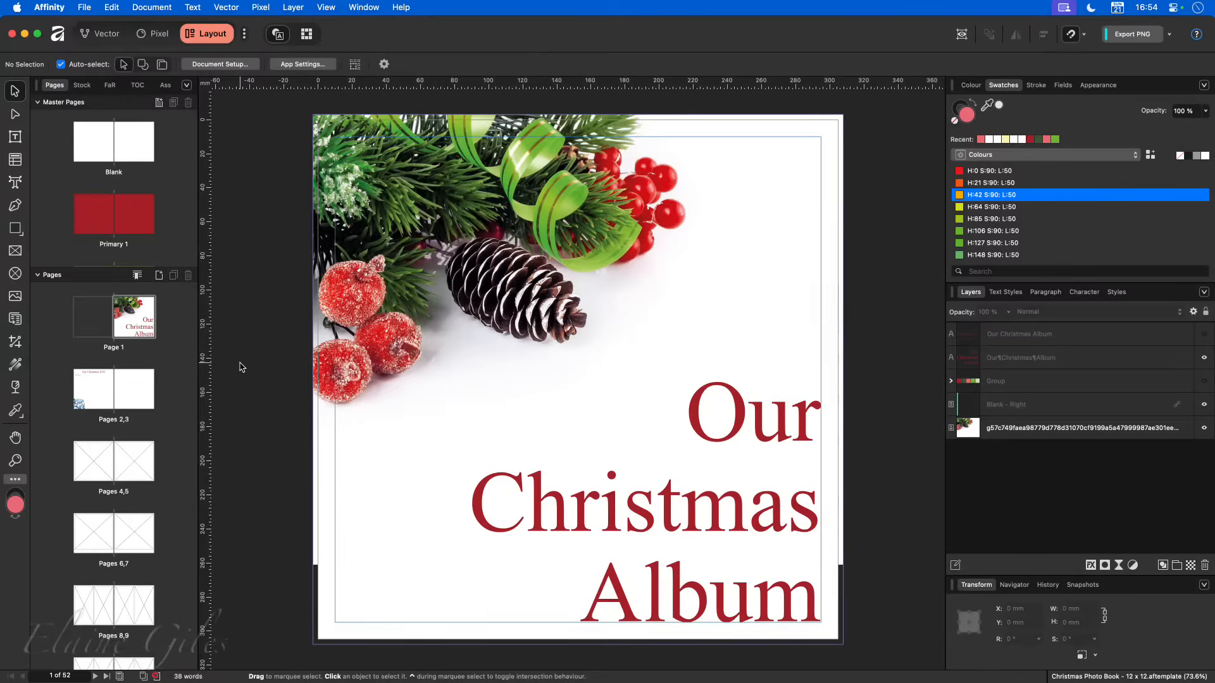
key("super+w")
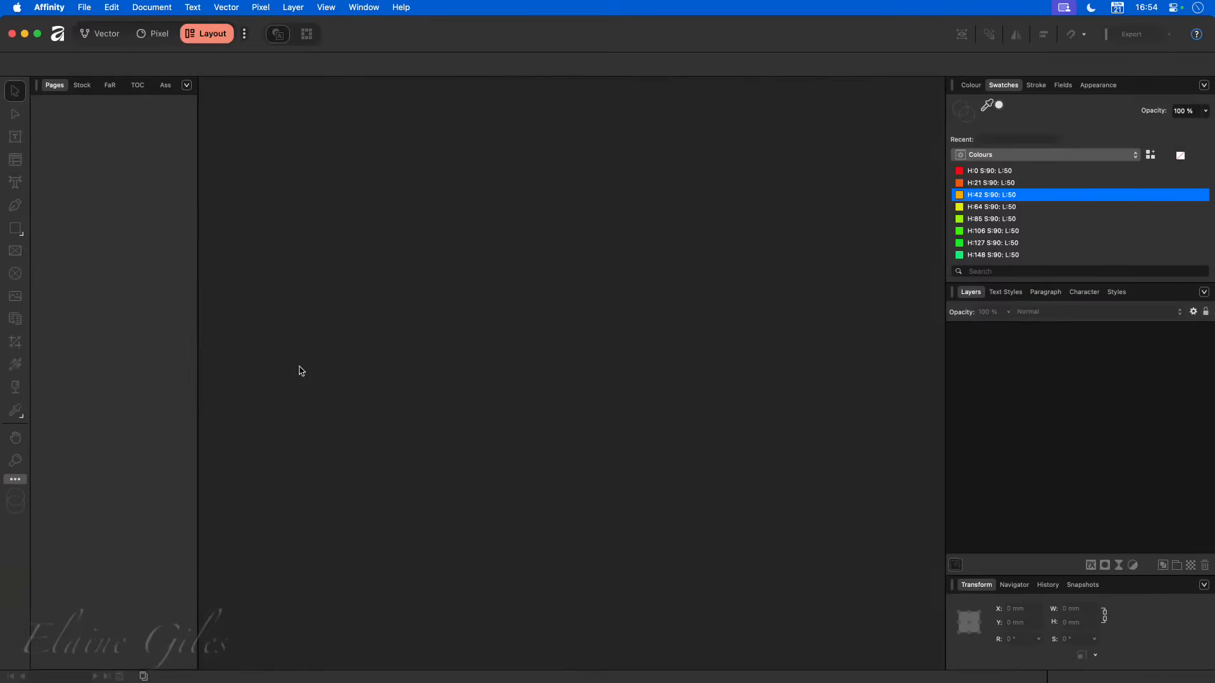
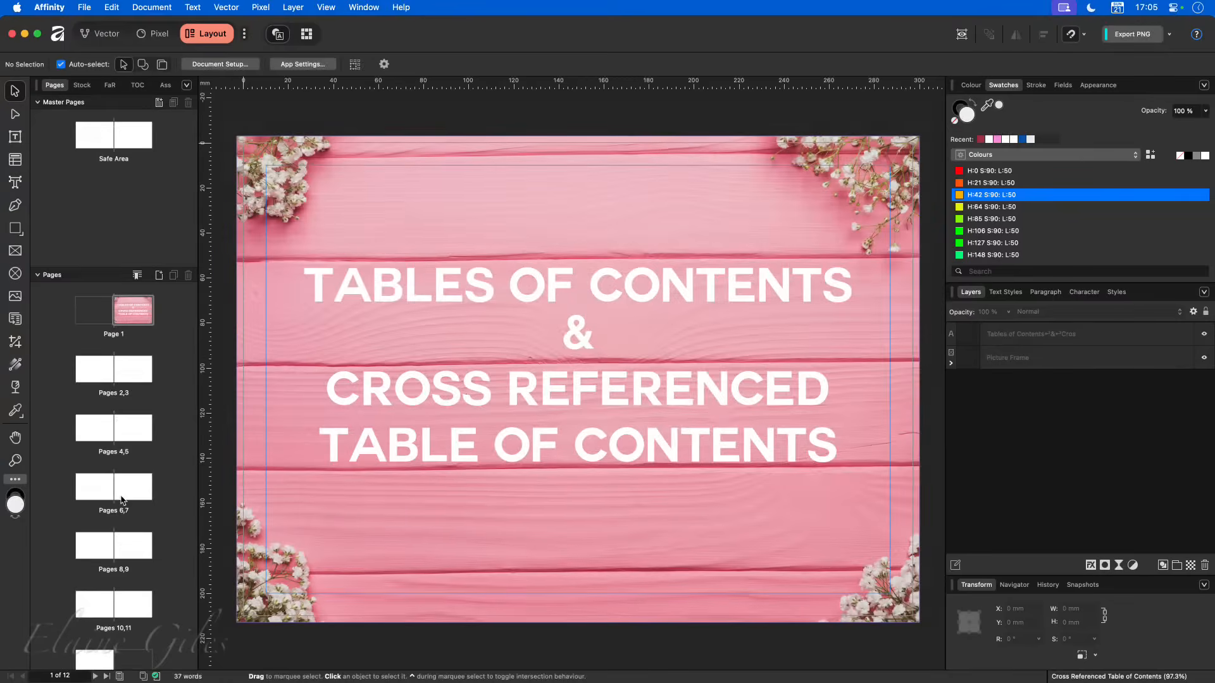
- Go to the pages 2,3 spread, place the cursor in the contents list and show its table of contents settings
left_click(123, 356)
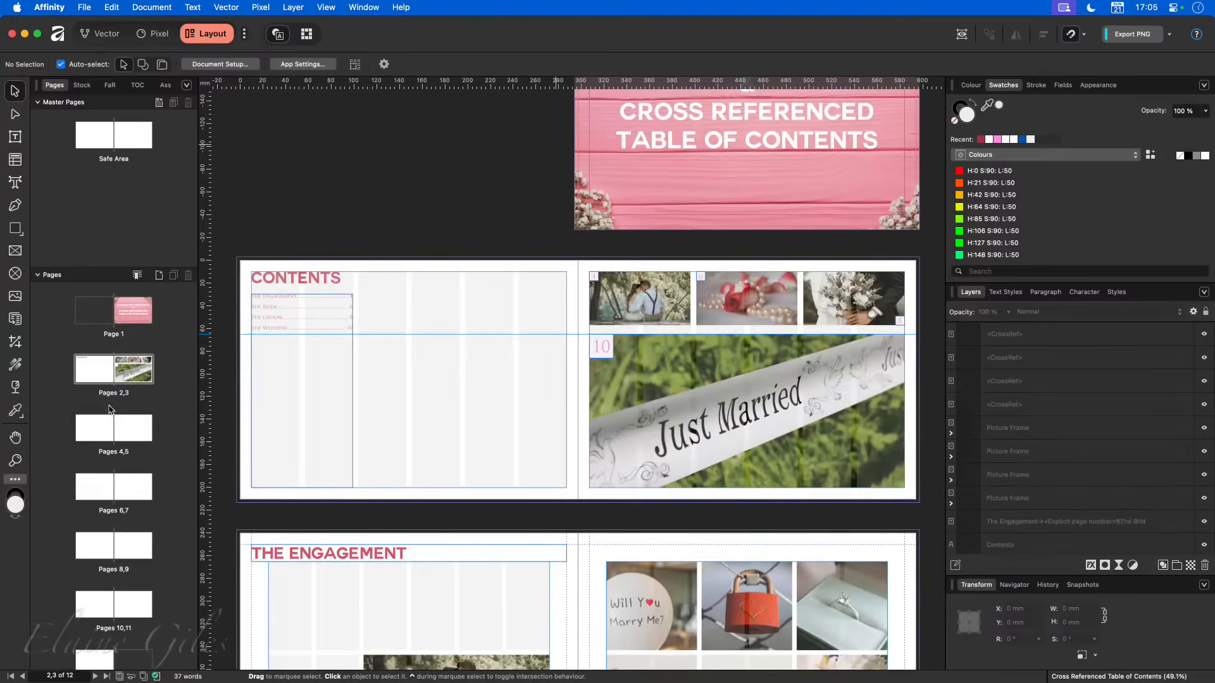
scroll(273, 332, "up", 10)
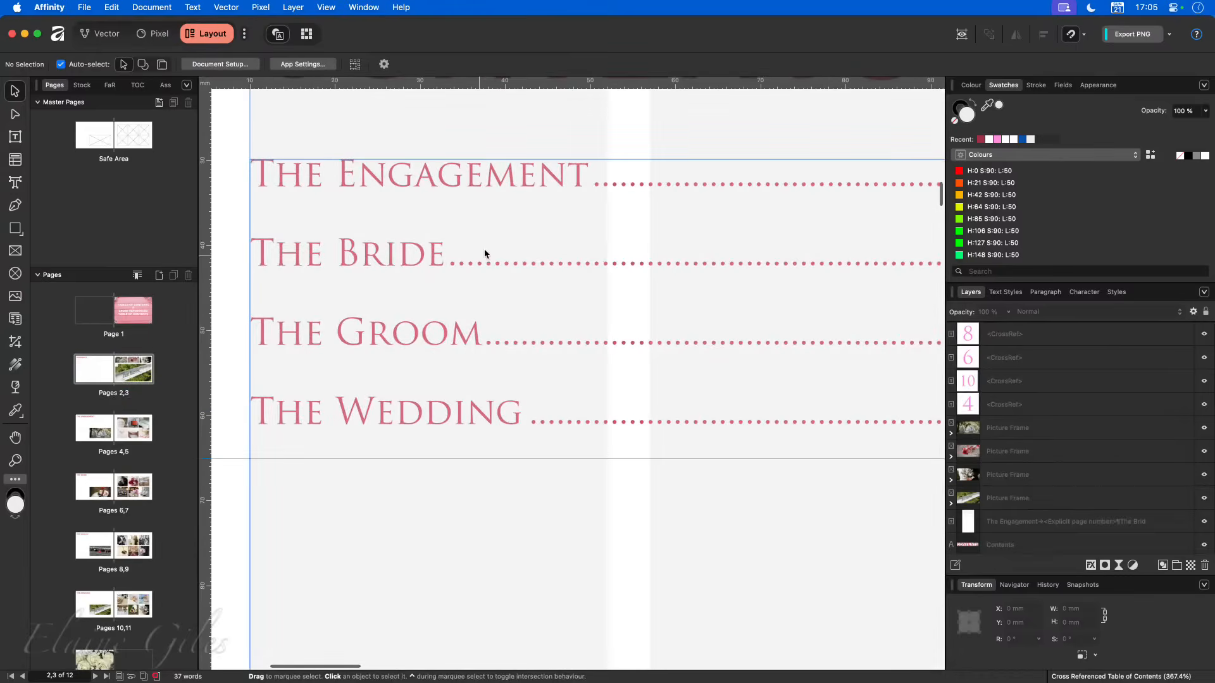
double_click(443, 258)
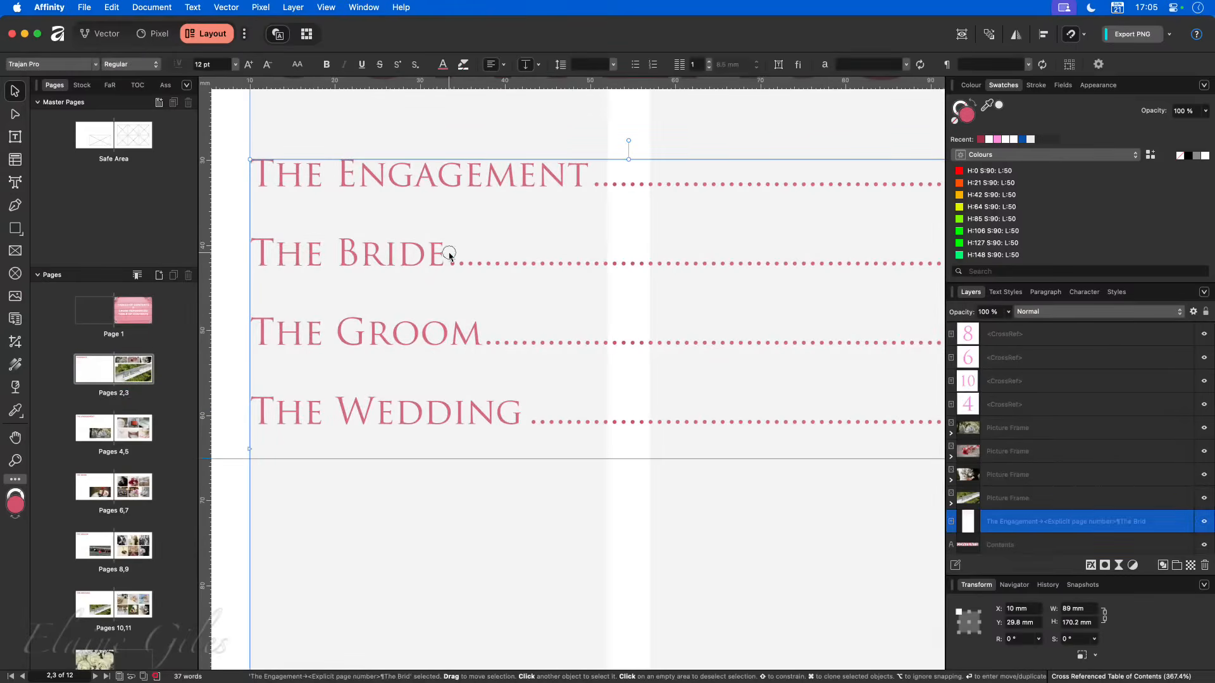
scroll(521, 435, "down", 5)
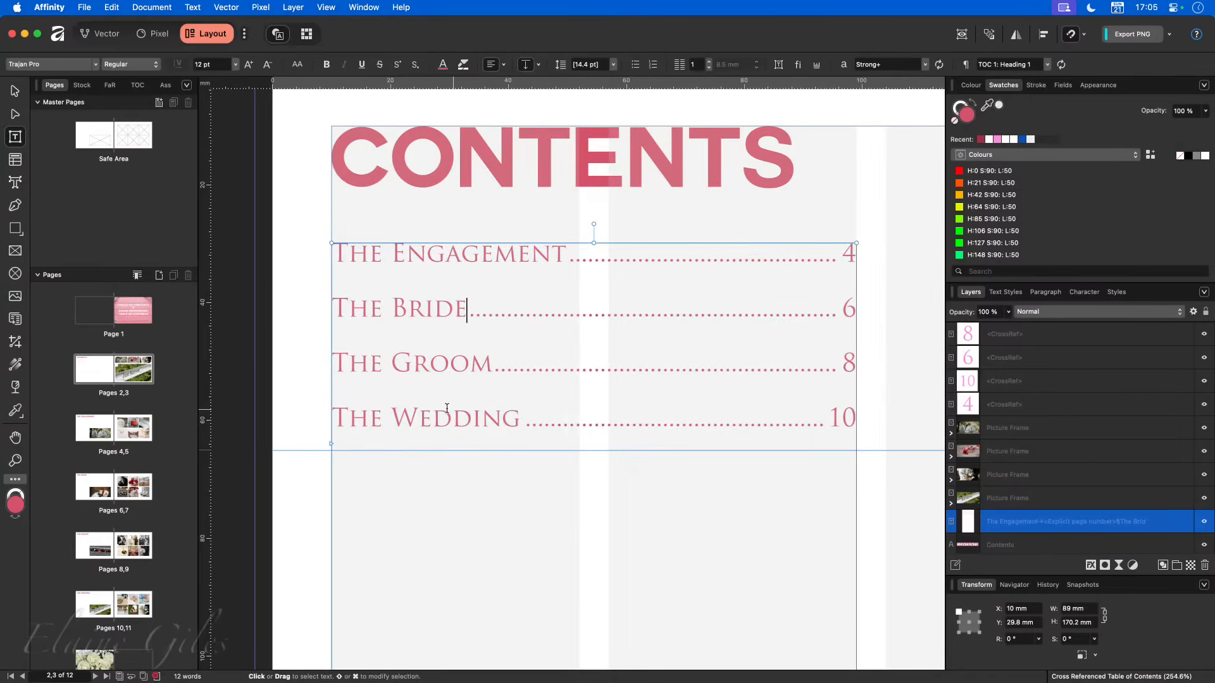
left_click(135, 88)
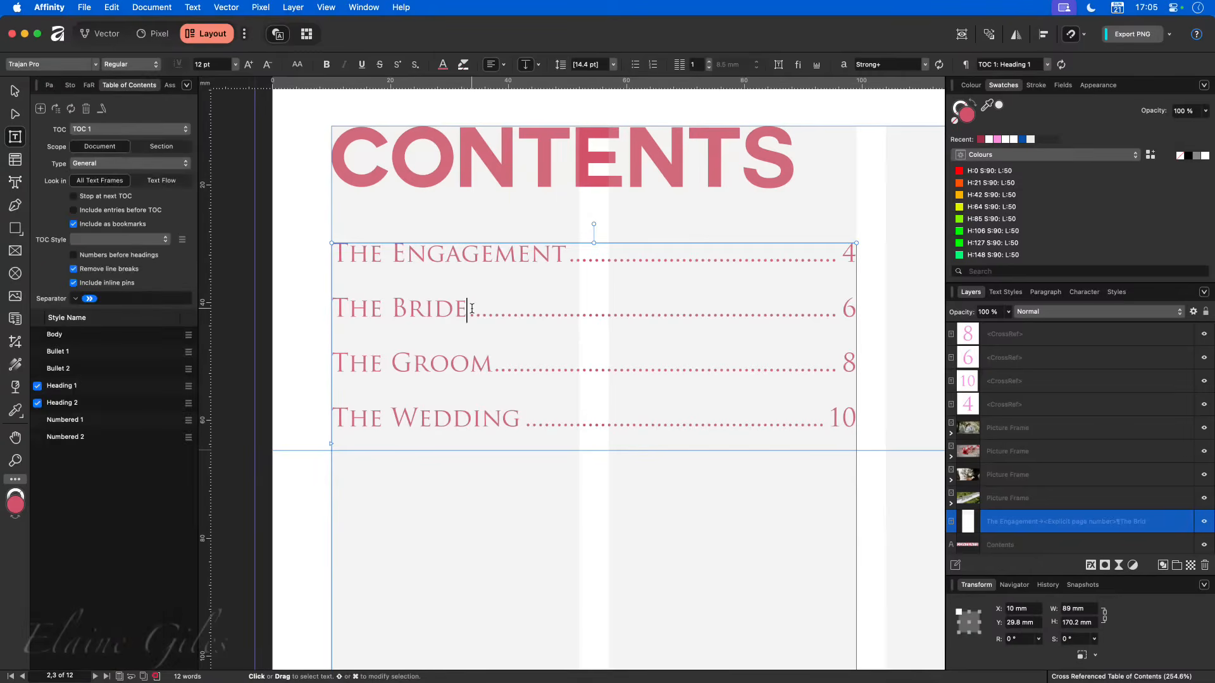
- Compare the text styles listed with no text selected against those listed inside the table of contents
left_click(293, 199)
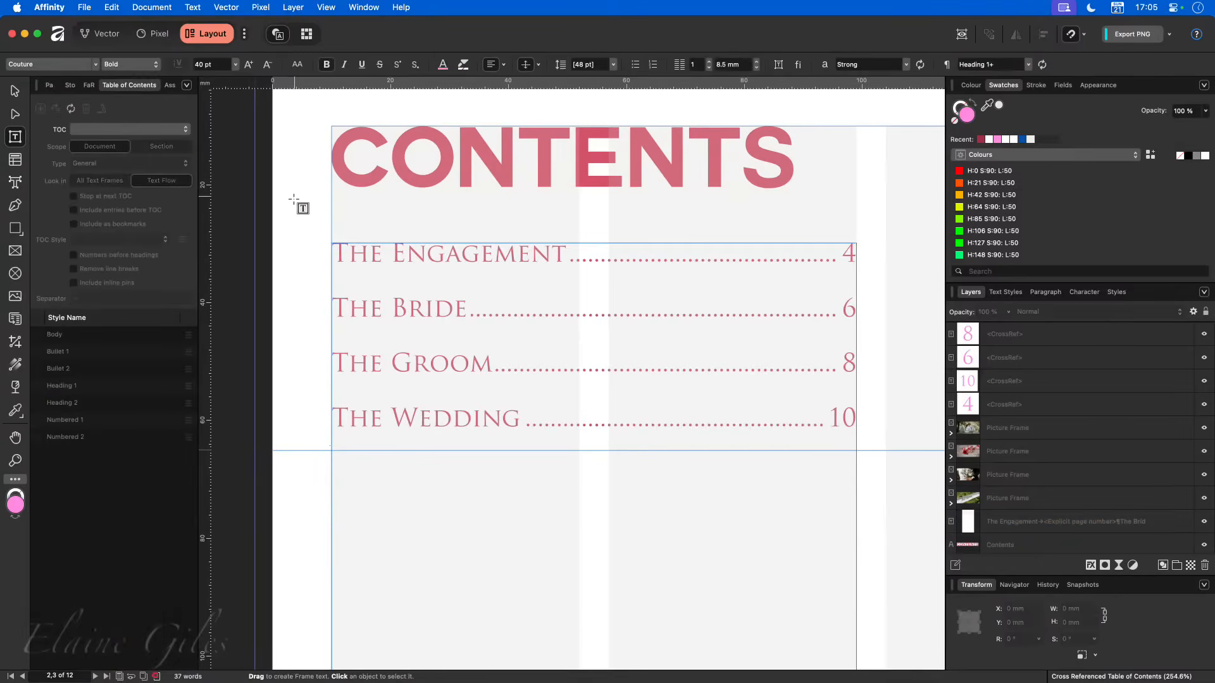
left_click(1005, 293)
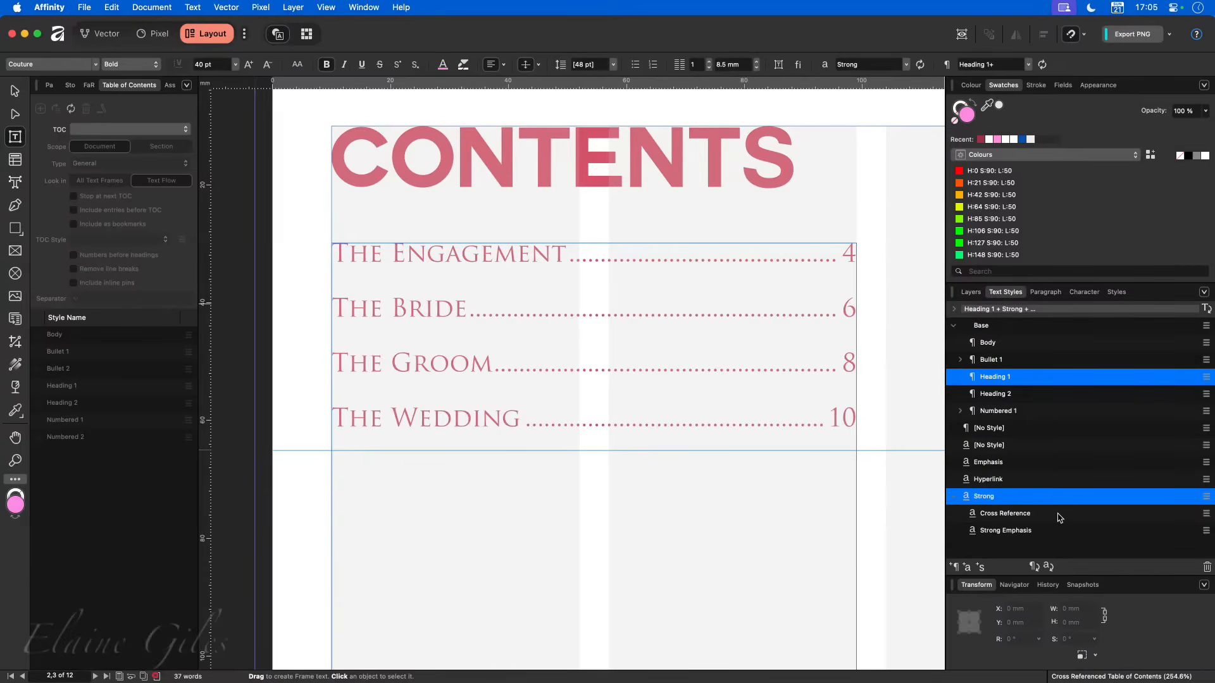
left_click(474, 305)
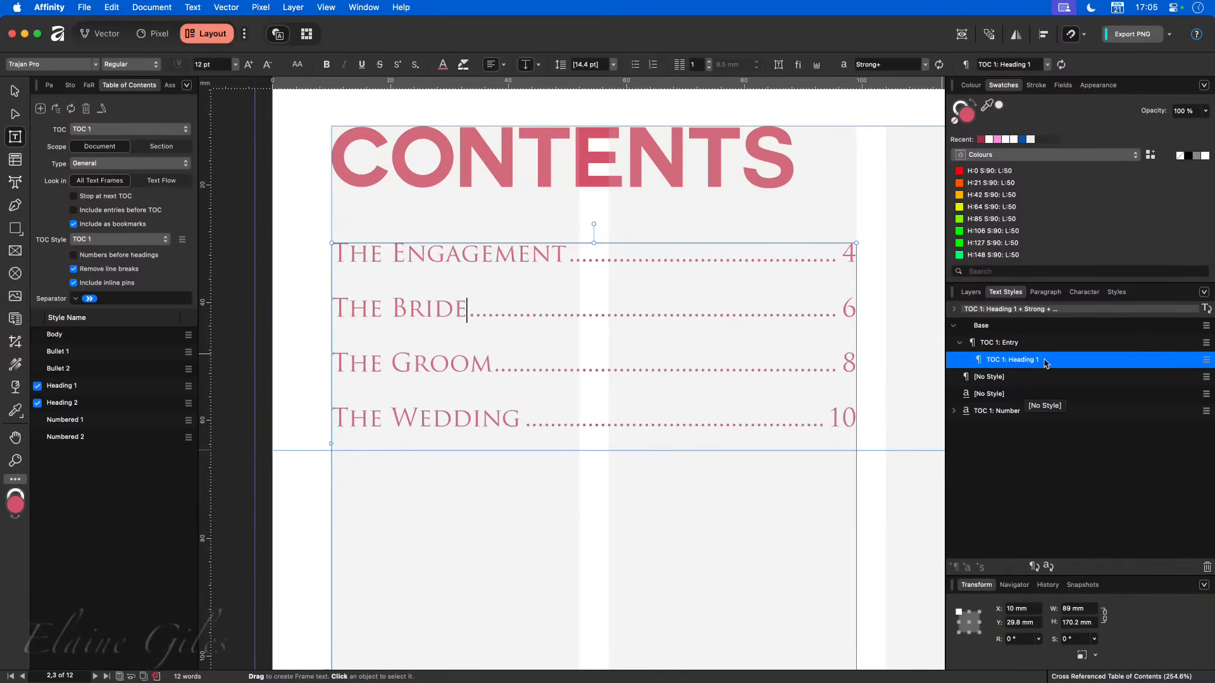
- Open the "TOC 1: Entry" style for editing, check its tab stops, and cancel without changes
right_click(1009, 347)
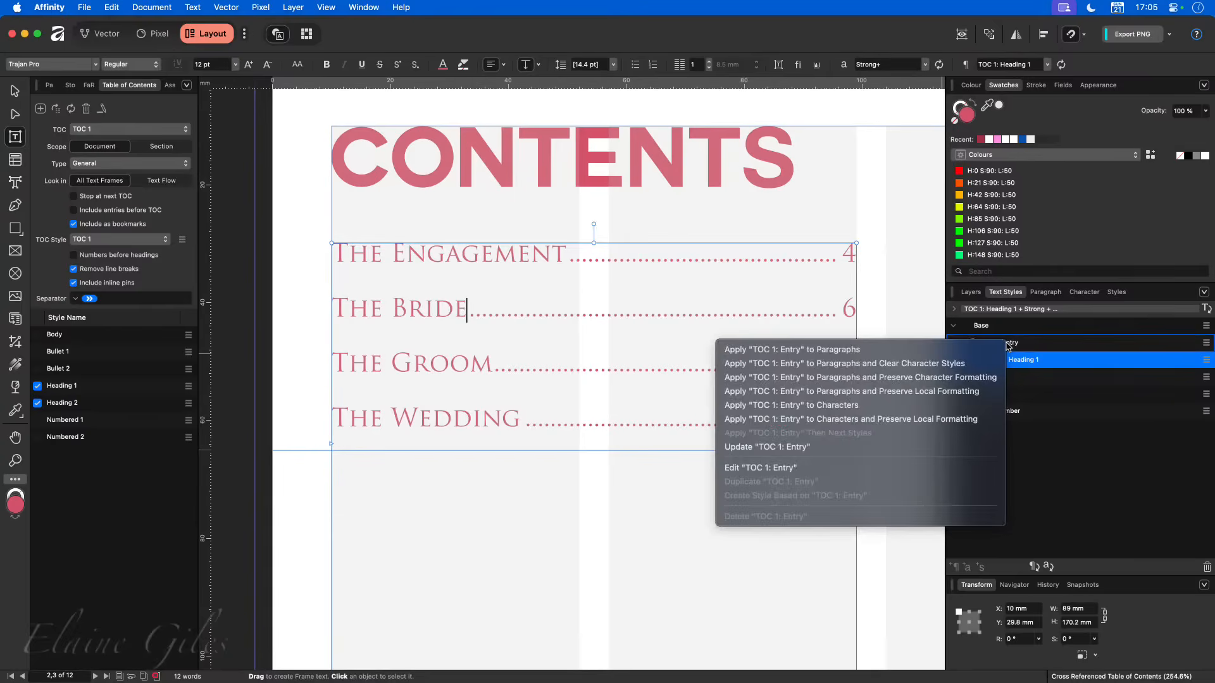
left_click(734, 468)
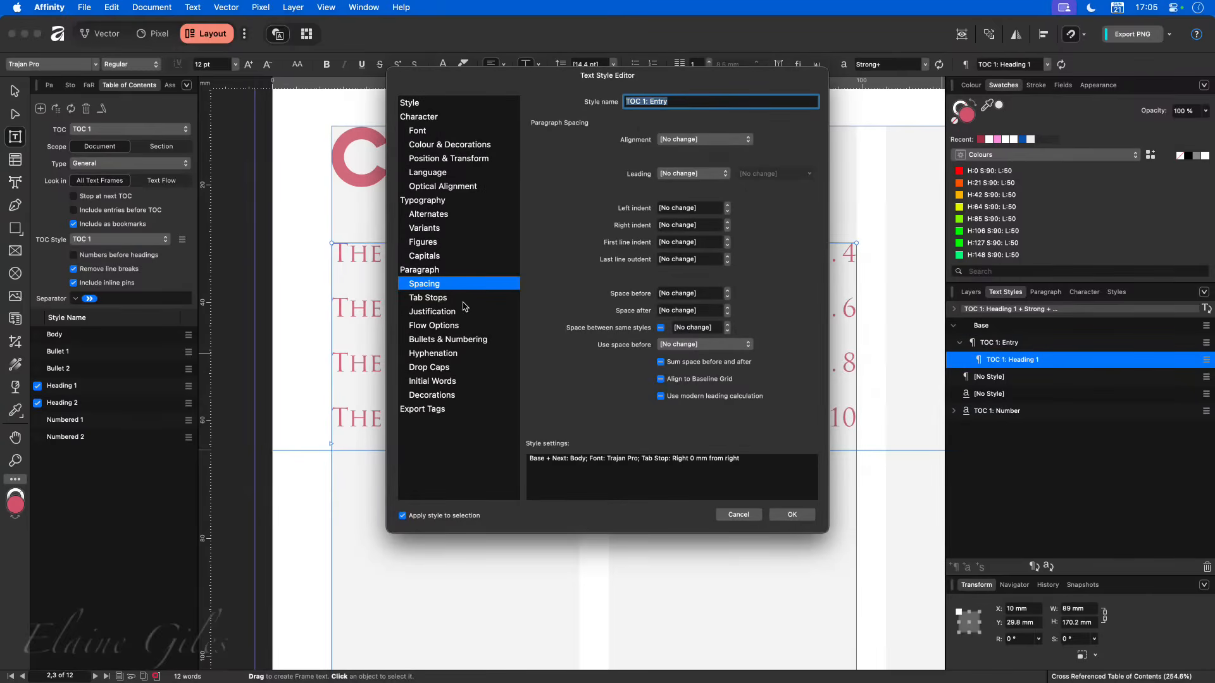
left_click(465, 305)
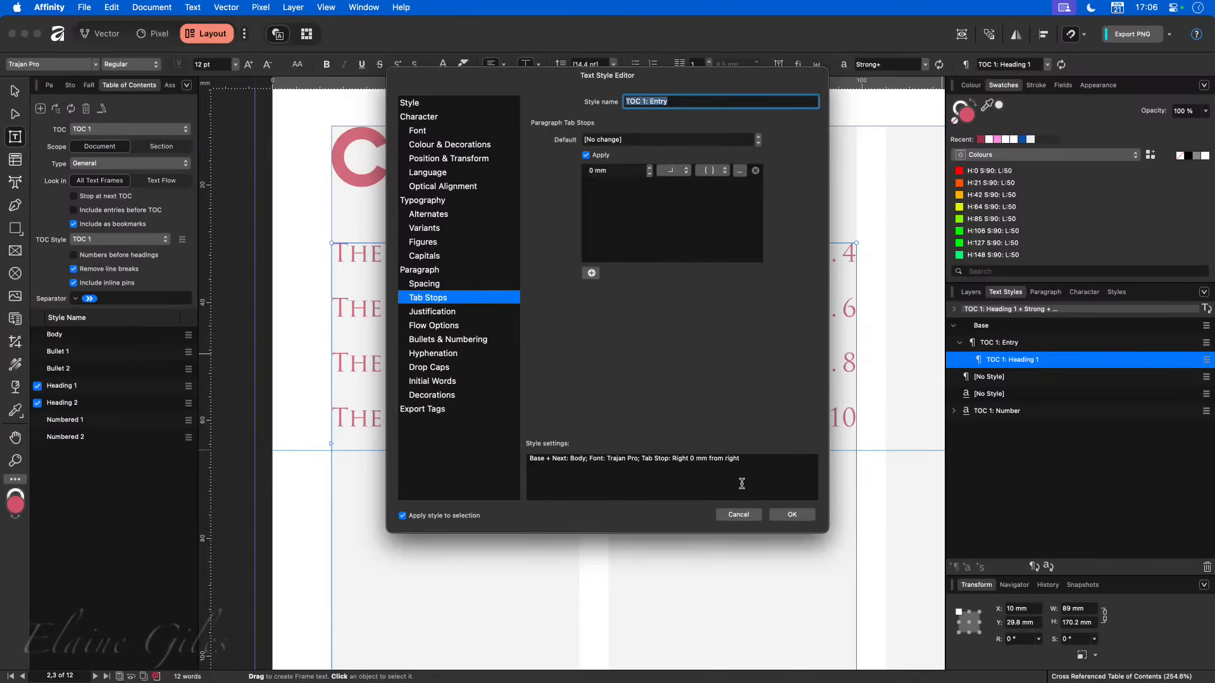
left_click(738, 515)
- Open the "TOC 1: Heading 1" style for editing, examine its tab stop leader, alignment and character options, and cancel
right_click(992, 358)
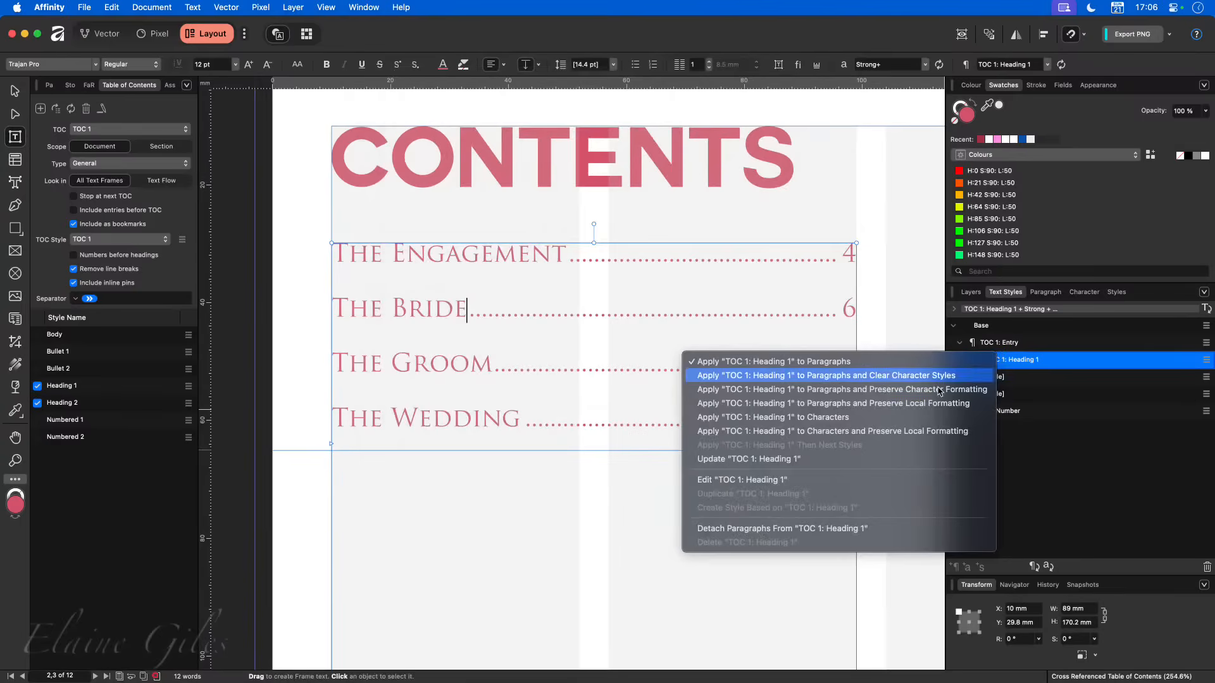
left_click(742, 479)
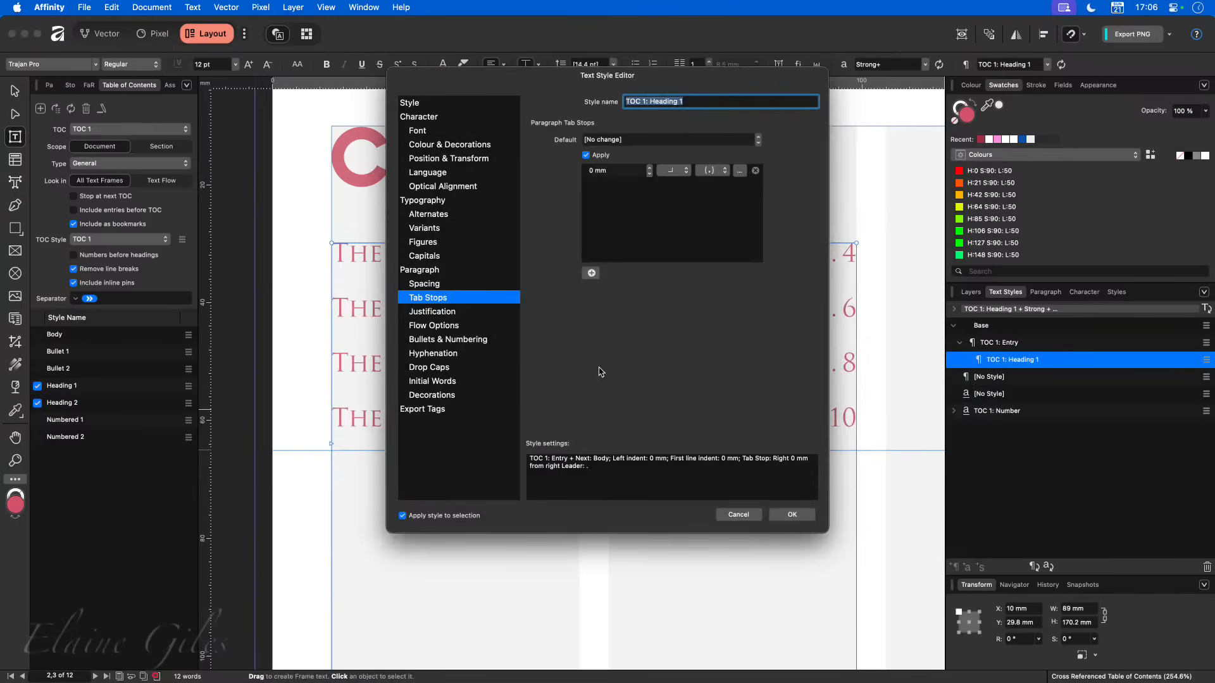
left_click(723, 172)
left_click(725, 172)
left_click(725, 173)
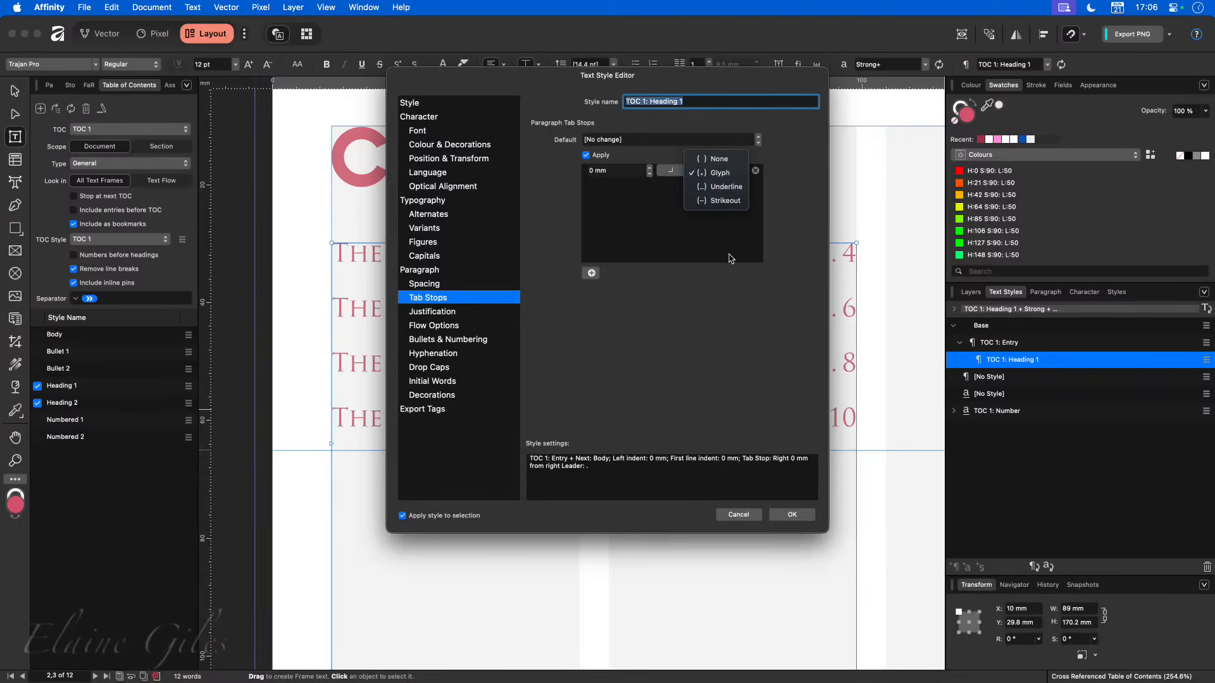
left_click(738, 320)
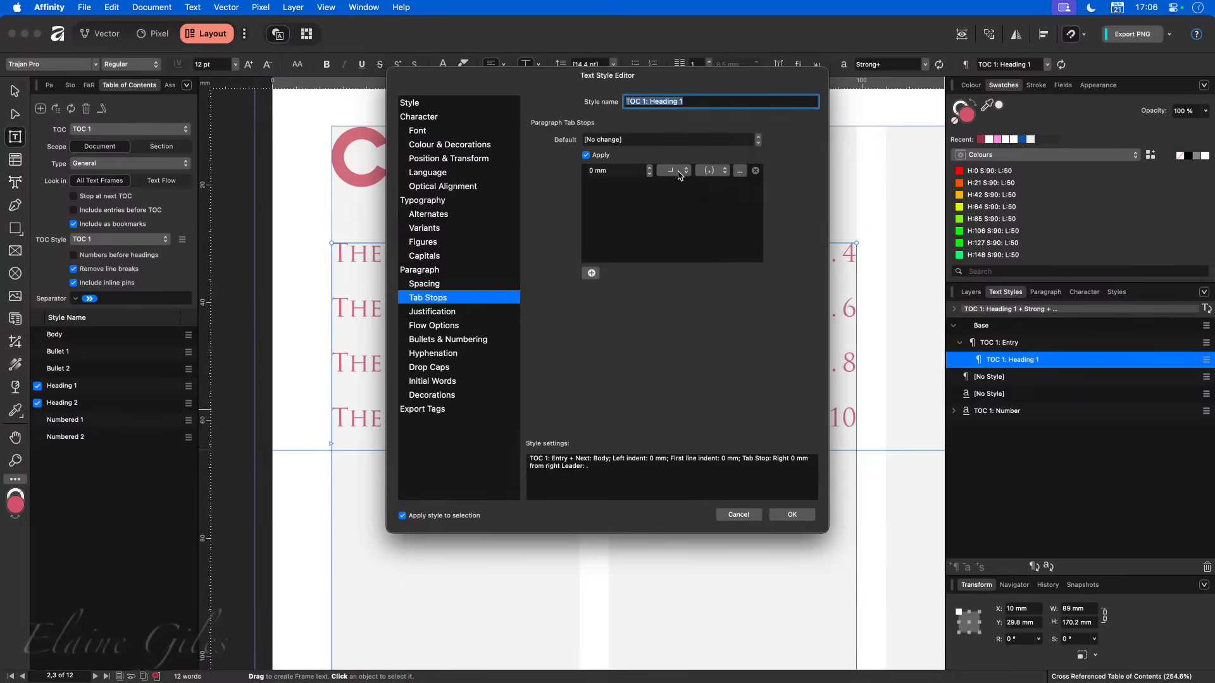
left_click(740, 172)
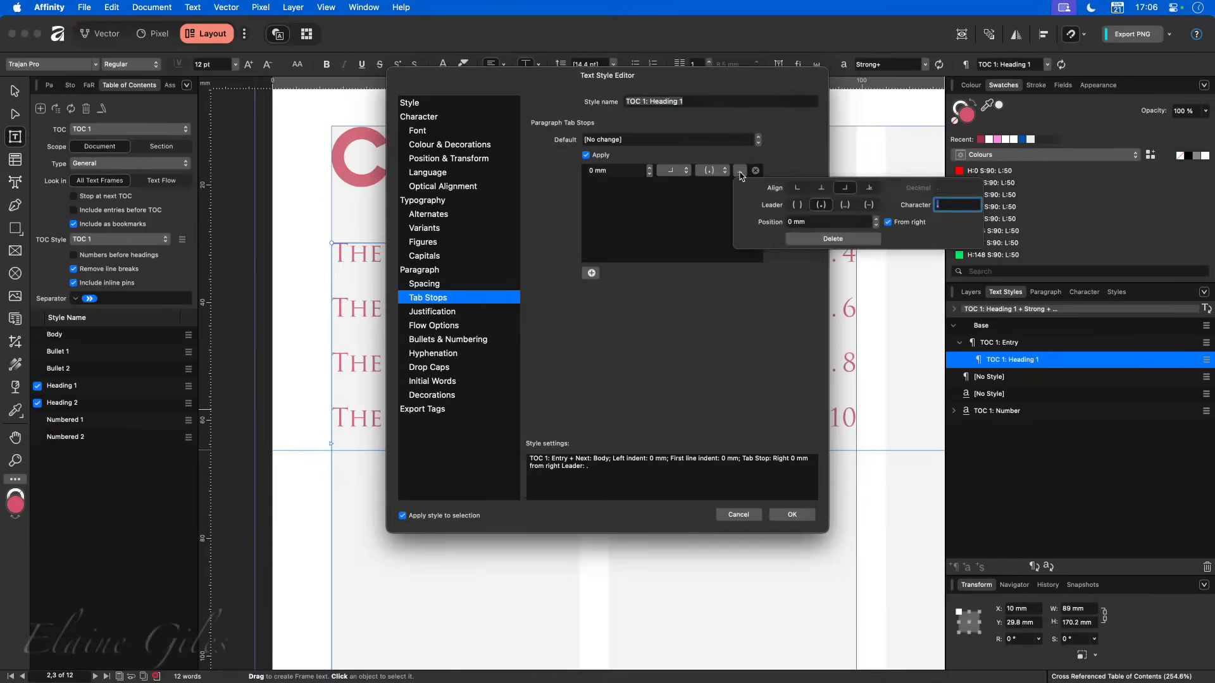
left_click(742, 312)
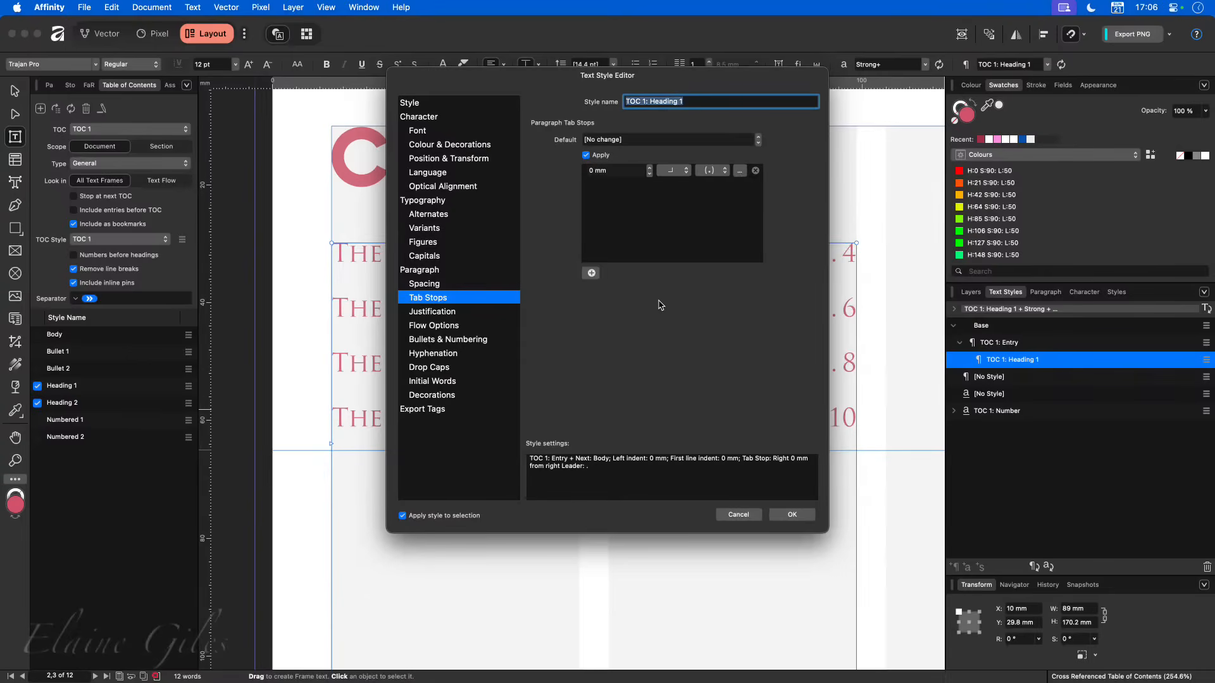
left_click(738, 515)
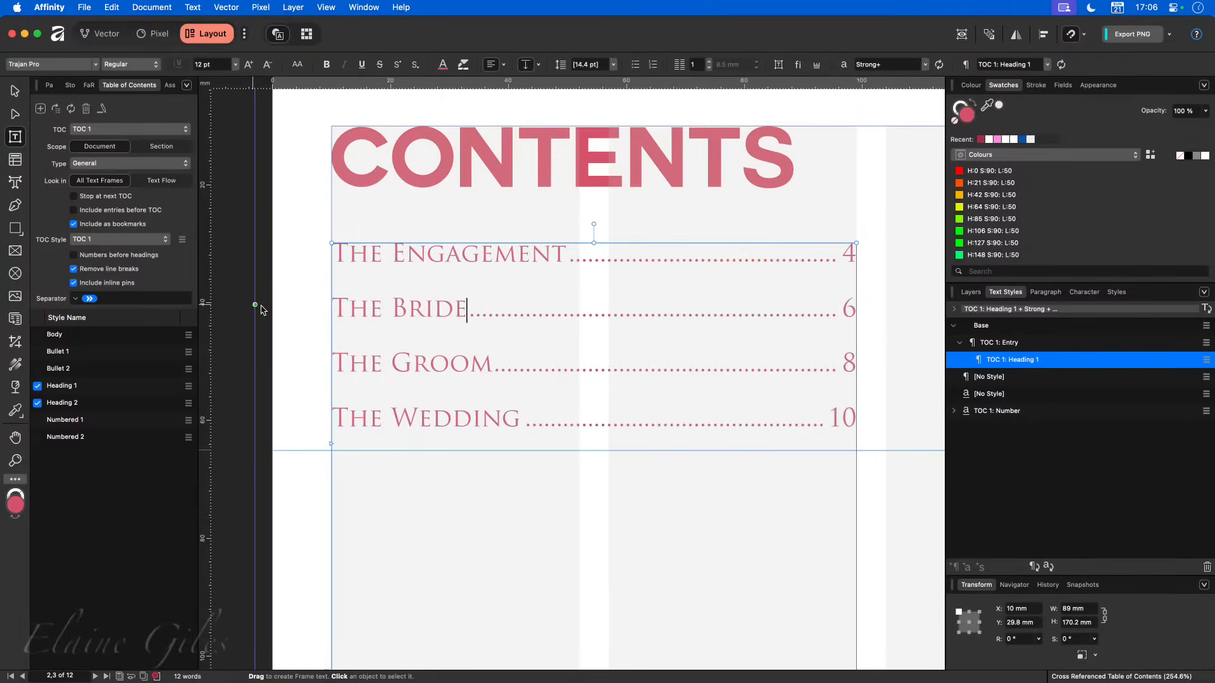
- Turn on numbers before headings for TOC 1, check the rebuilt list and deselect its entries
left_click(463, 320)
left_click(74, 255)
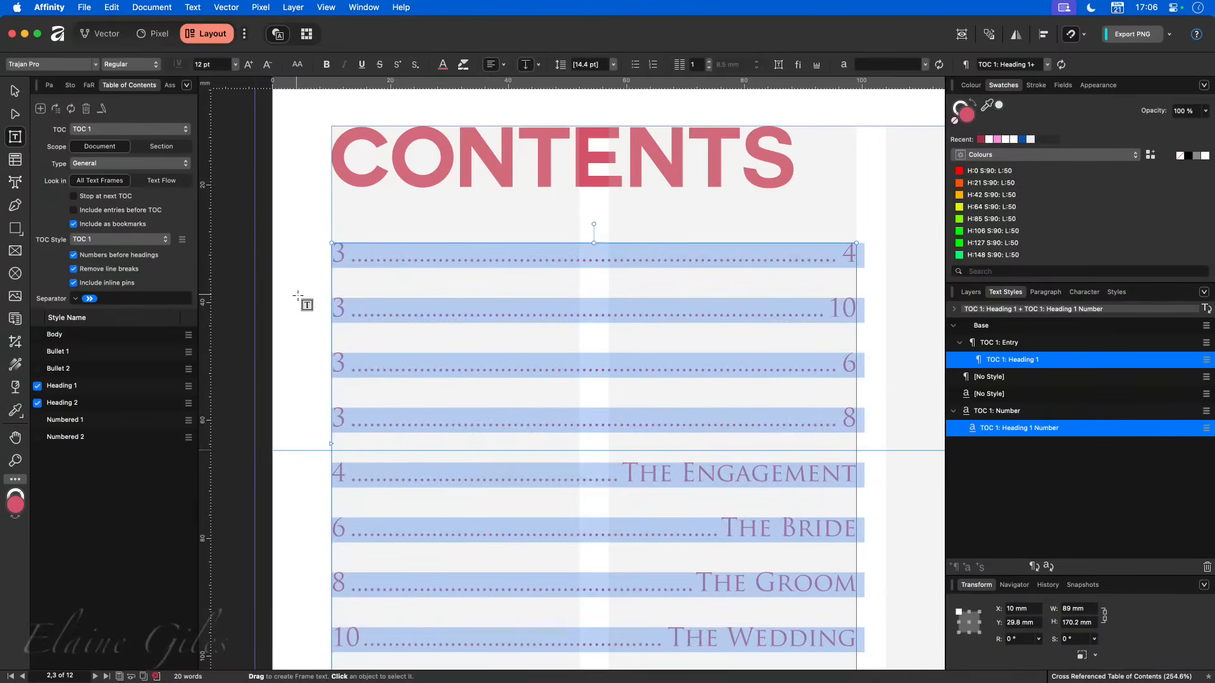
scroll(772, 356, "down", 2)
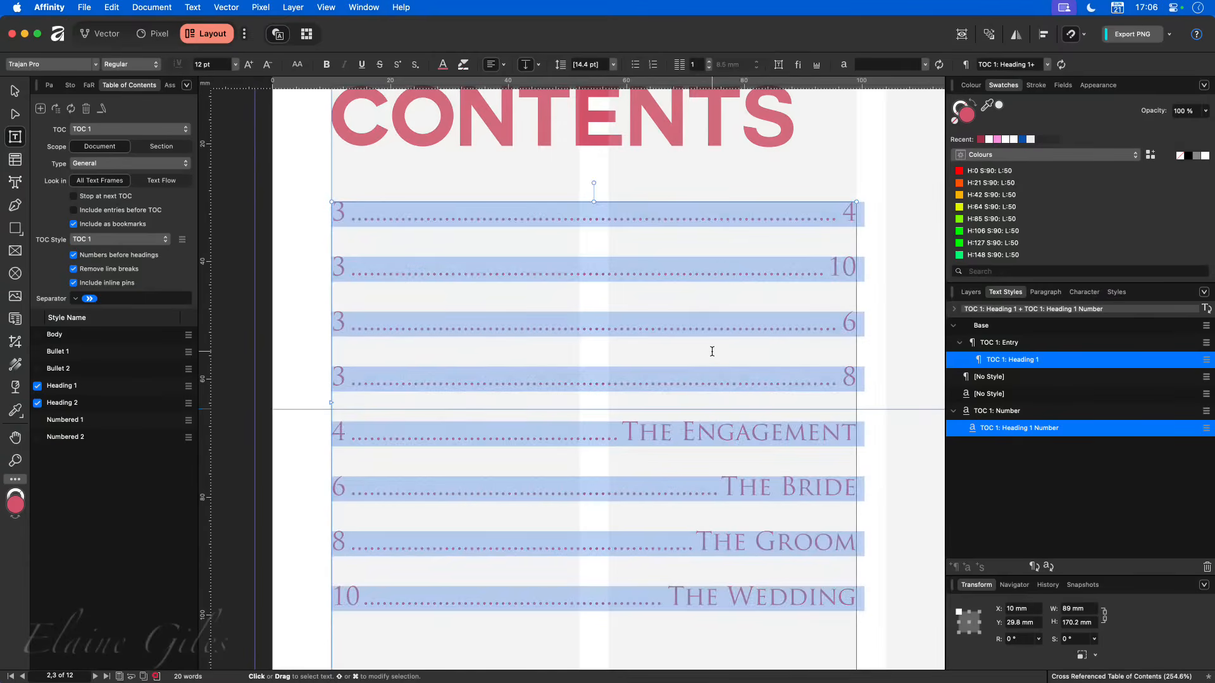
scroll(711, 349, "down", 6)
scroll(711, 350, "down", 9)
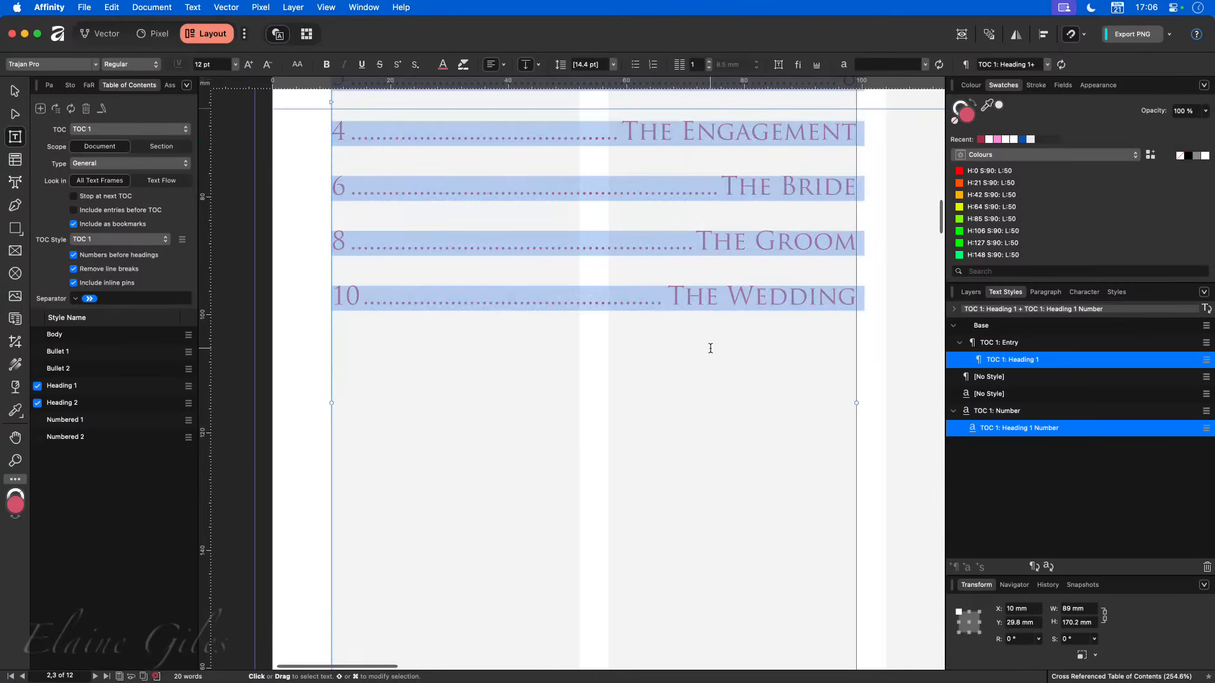
left_click(633, 415)
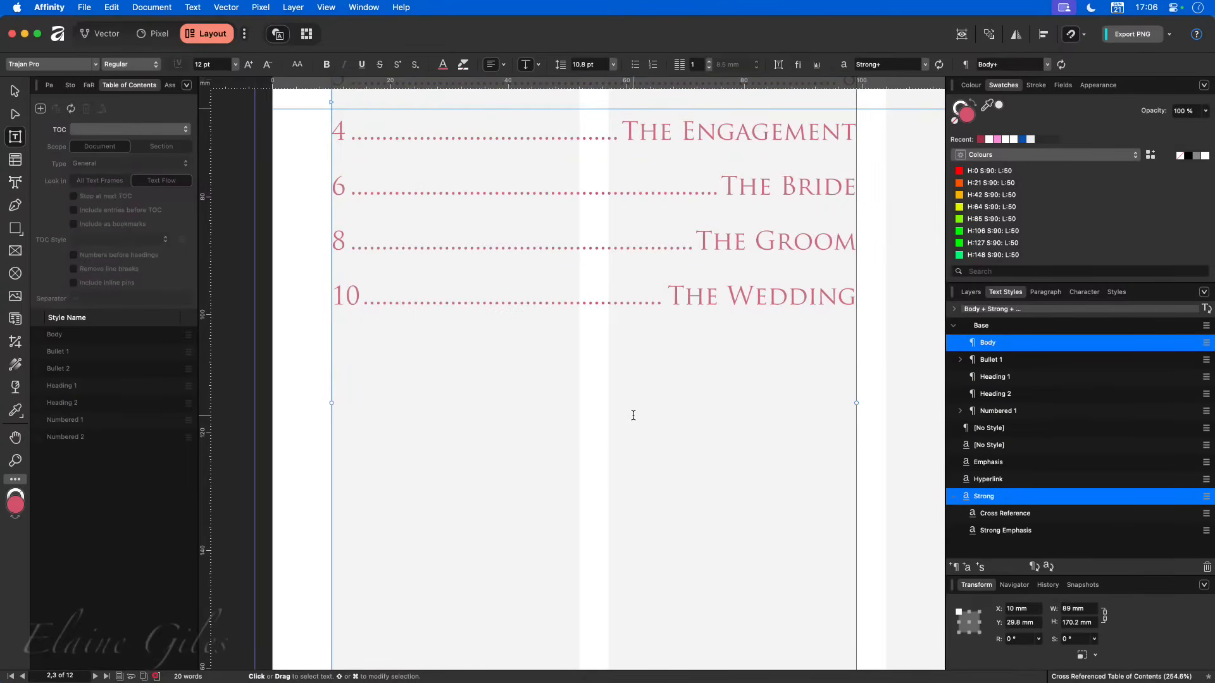
key("super+h")
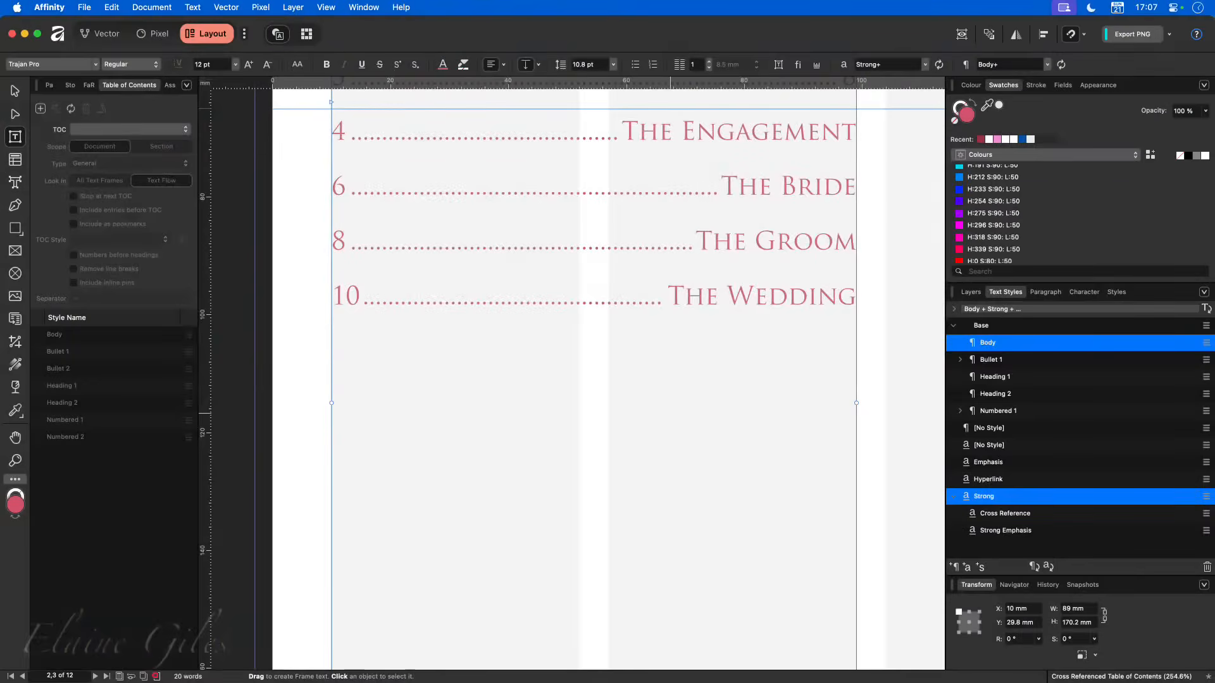
- Look through the document's master page and page spreads, and examine the whole Contents spread
left_click(50, 85)
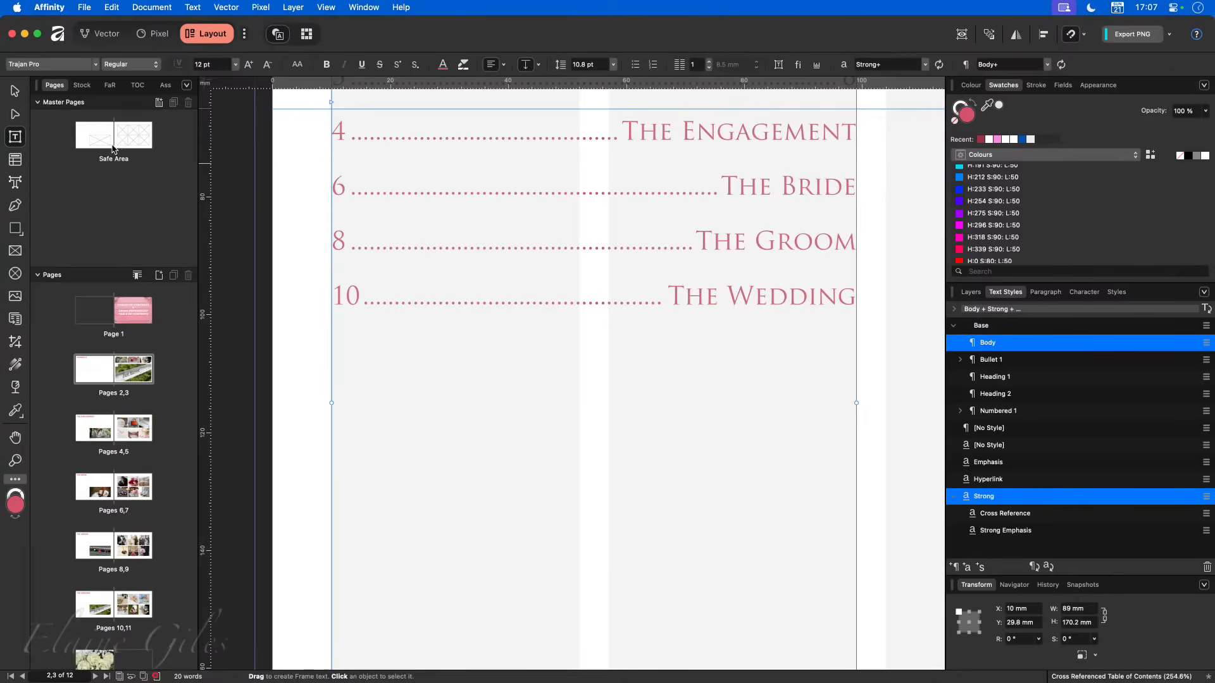
scroll(161, 459, "down", 1)
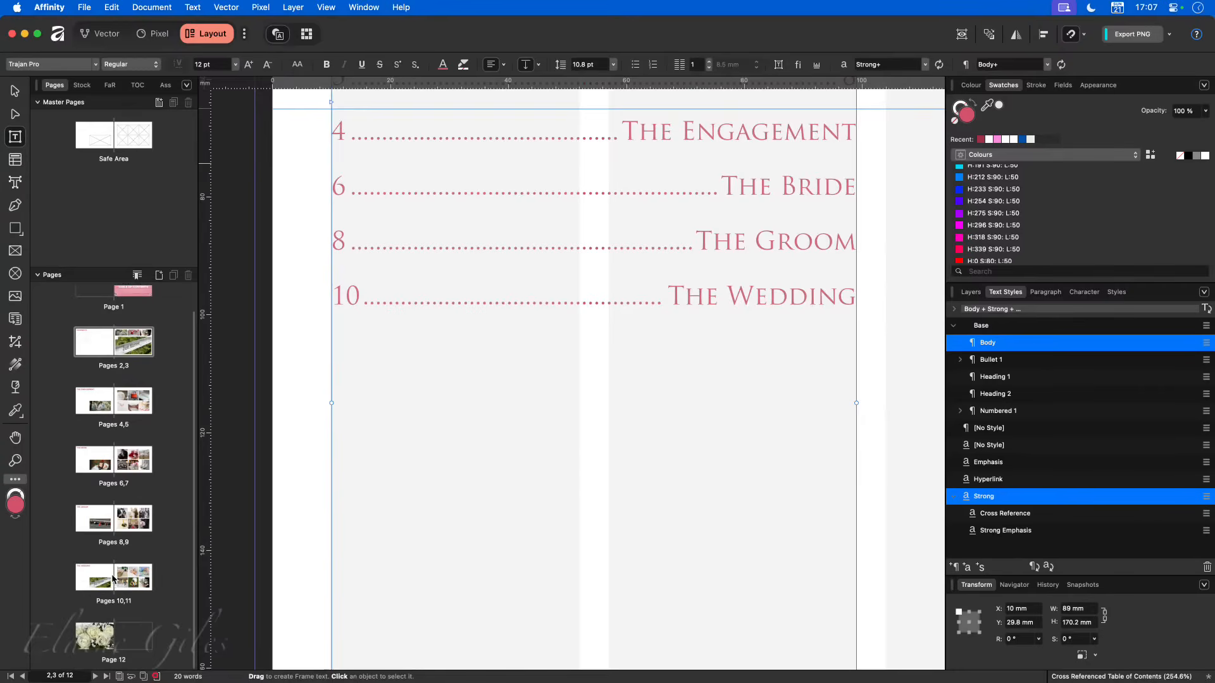
scroll(188, 514, "up", 1)
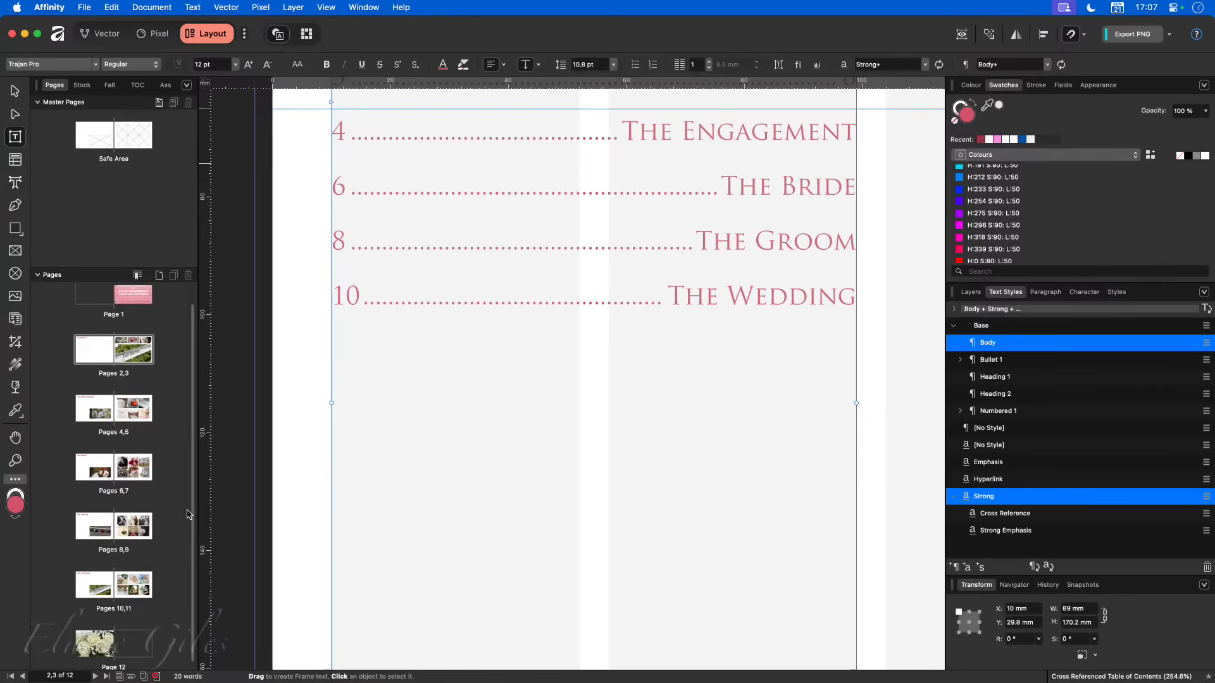
scroll(187, 513, "up", 2)
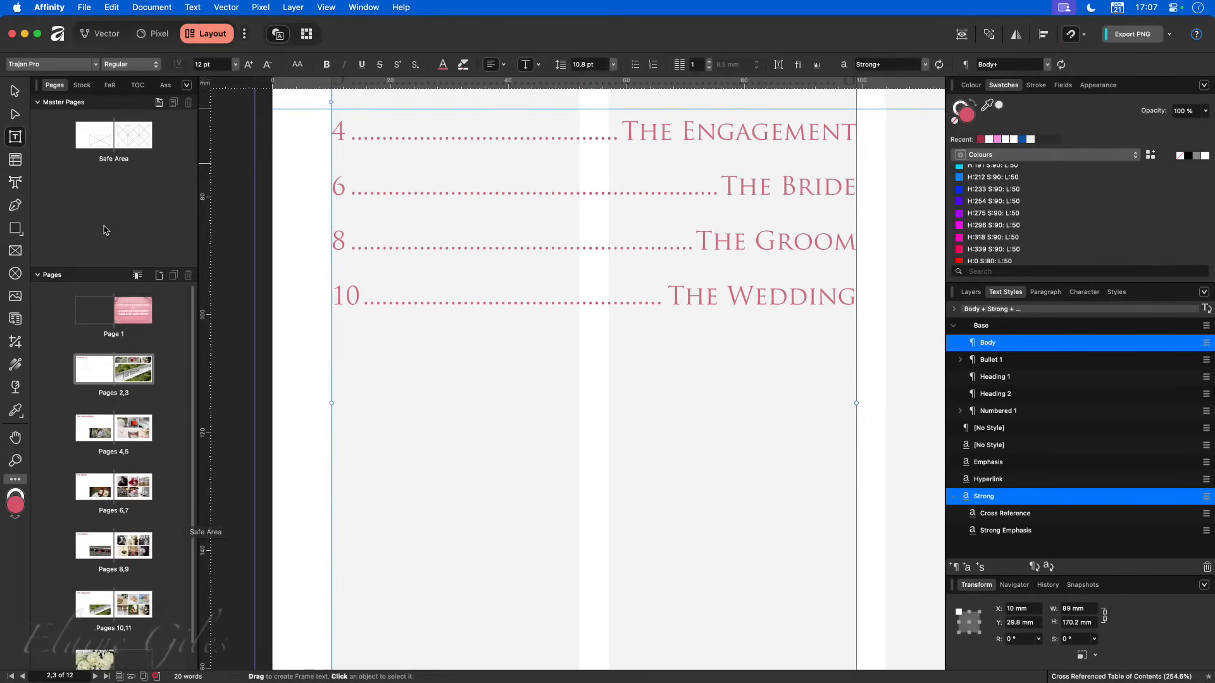
scroll(428, 363, "down", 10)
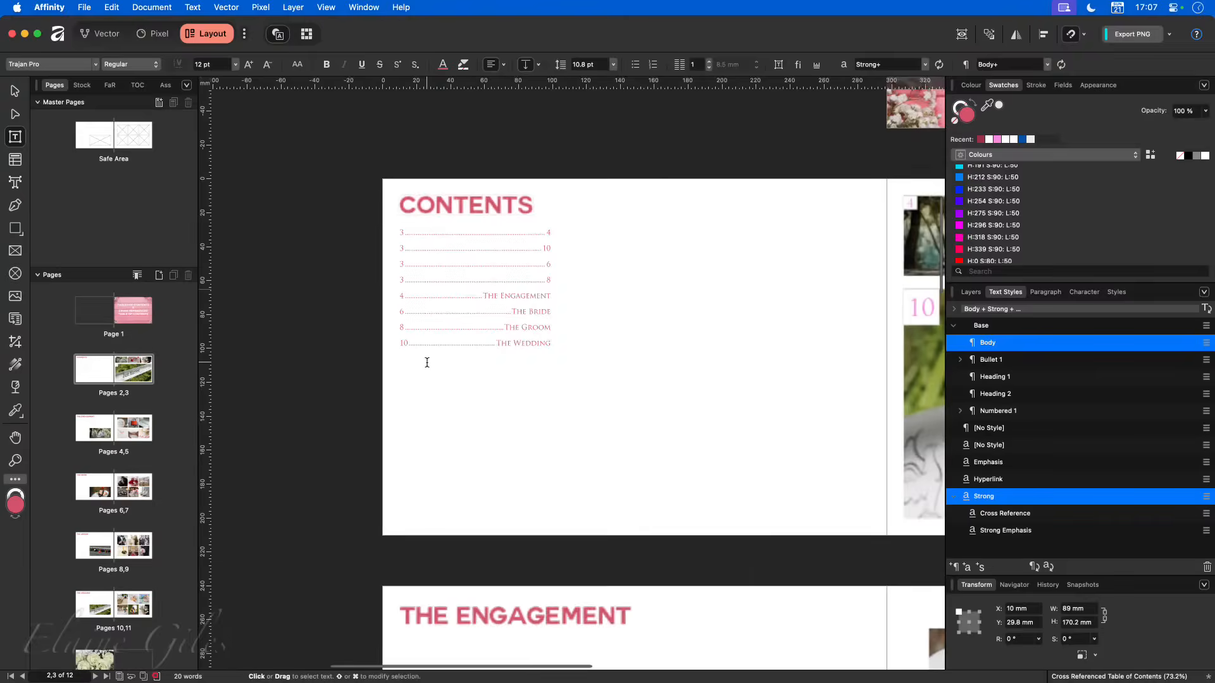
scroll(427, 360, "right", 2)
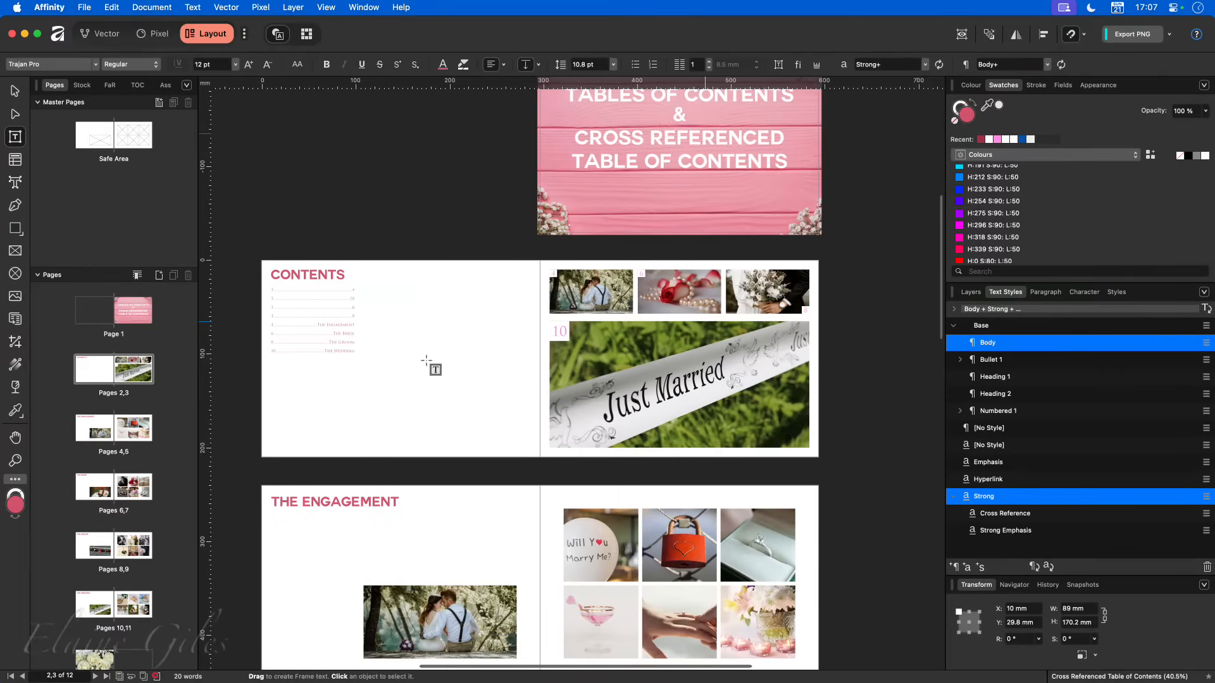
- Open the Safe Area master page to inspect its lower margin, and compare it with the pages 4,5 spread
left_click(114, 135)
double_click(114, 146)
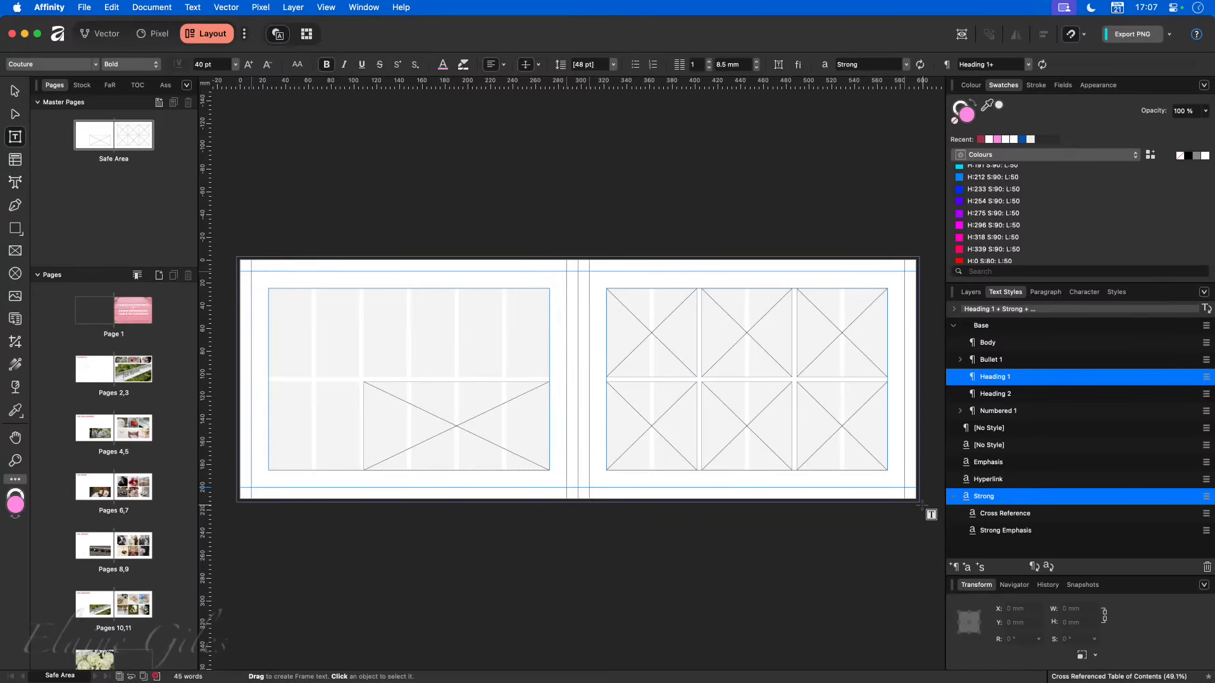
scroll(921, 503, "up", 5)
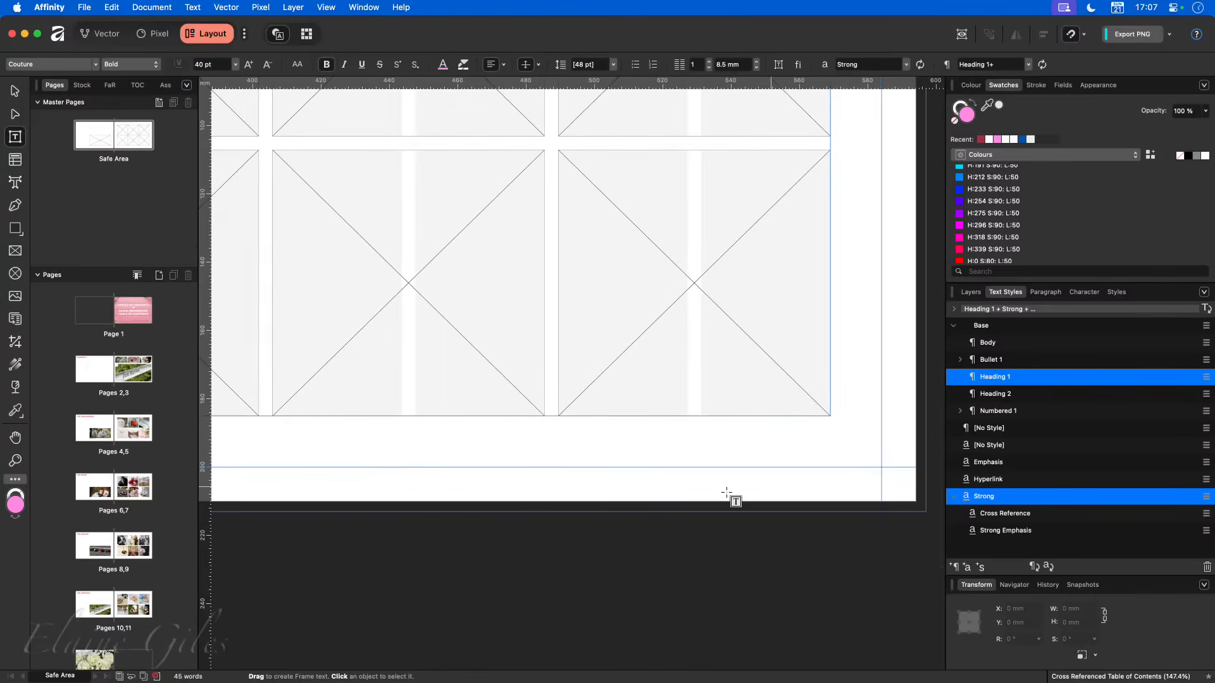
double_click(122, 428)
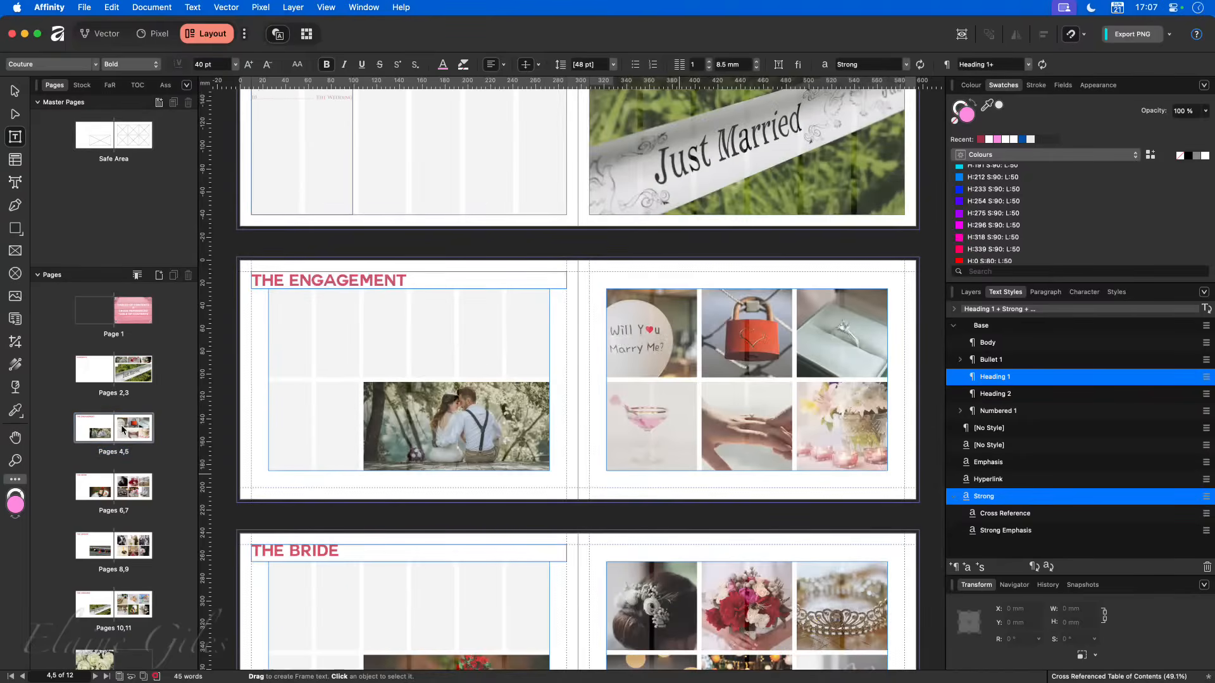
- Add the art text "CONTENTS" in the lower margin of the Safe Area master's right-hand page, replacing the initially typed "TABLE"
double_click(115, 135)
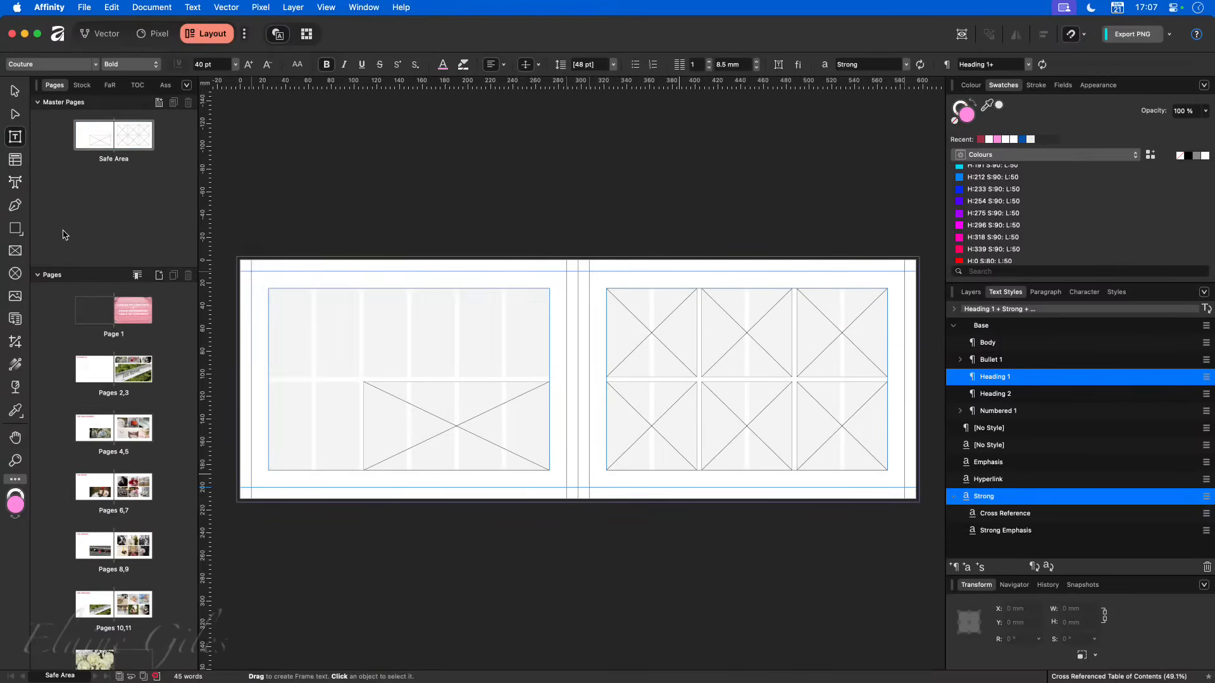
left_click(16, 183)
left_click_drag(845, 488, 867, 488)
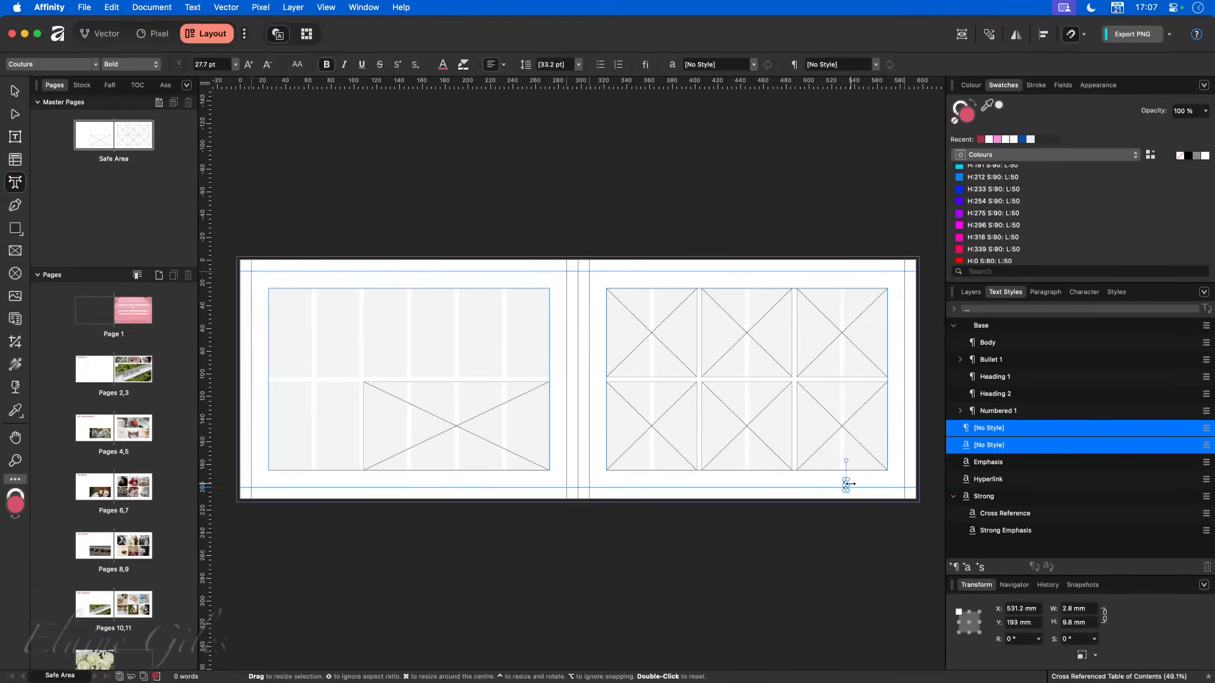
type("TABLE")
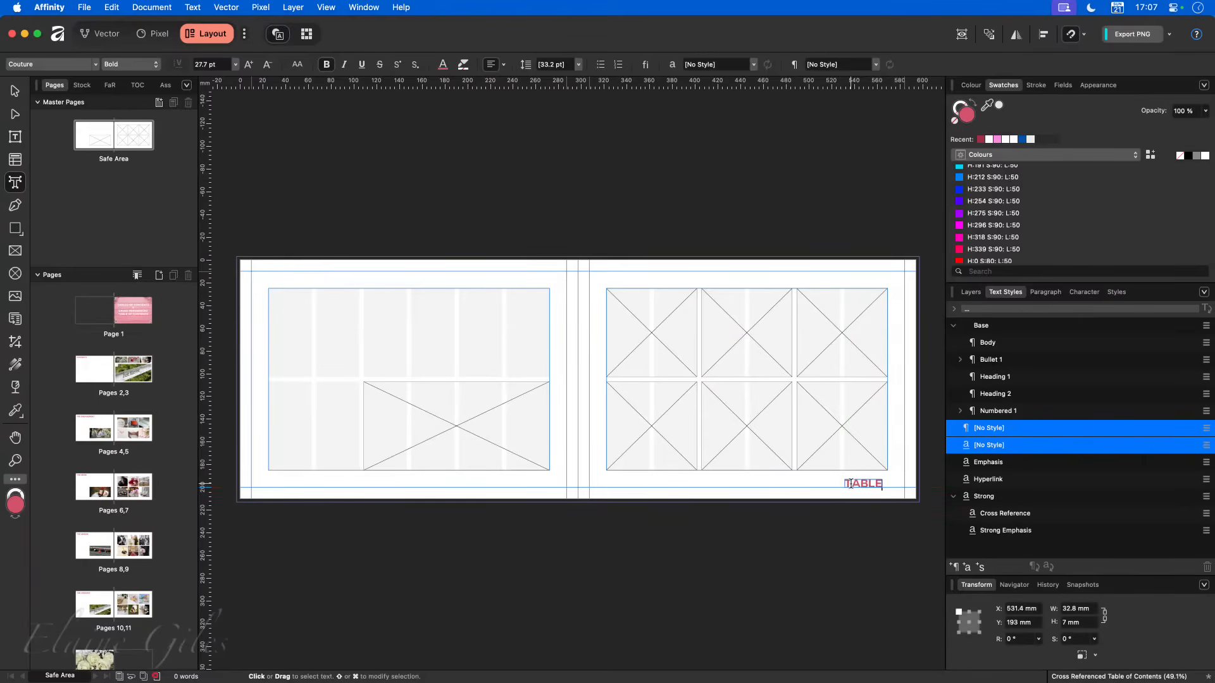
key("super+a")
type("CONTENTS")
left_click(18, 93)
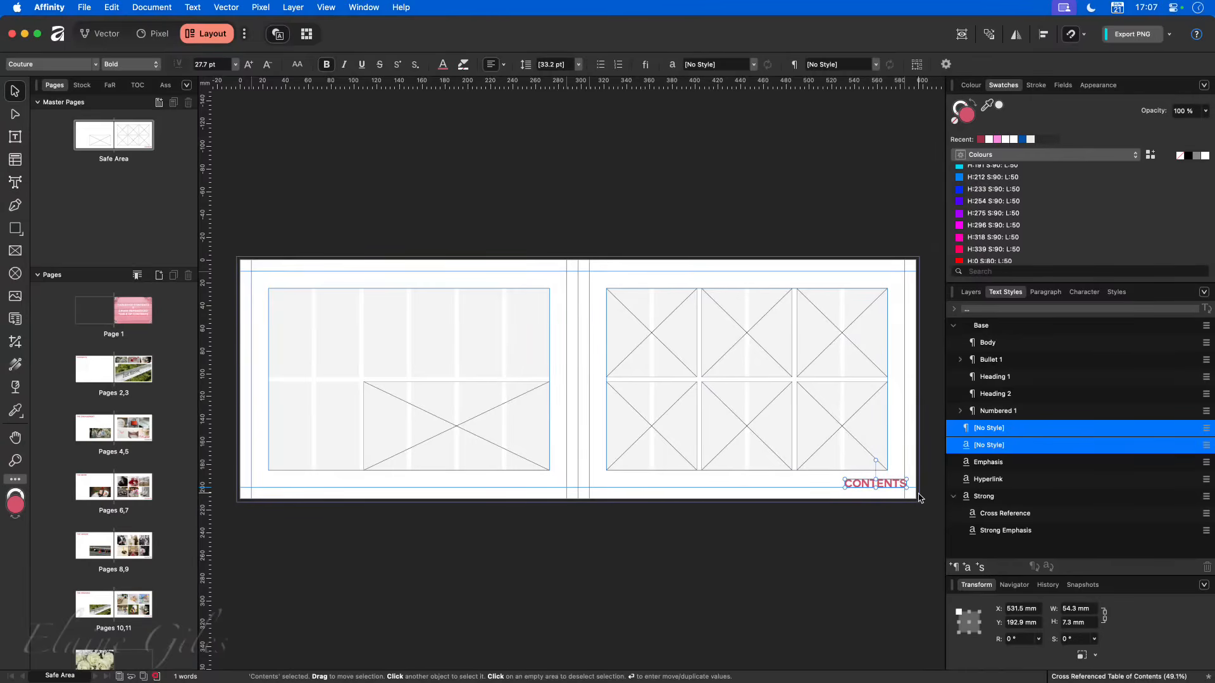
- Set the master page's CONTENTS text to 20 pt and align it with the right-hand and lower margin guides
scroll(912, 496, "up", 5)
left_click_drag(844, 448, 834, 449)
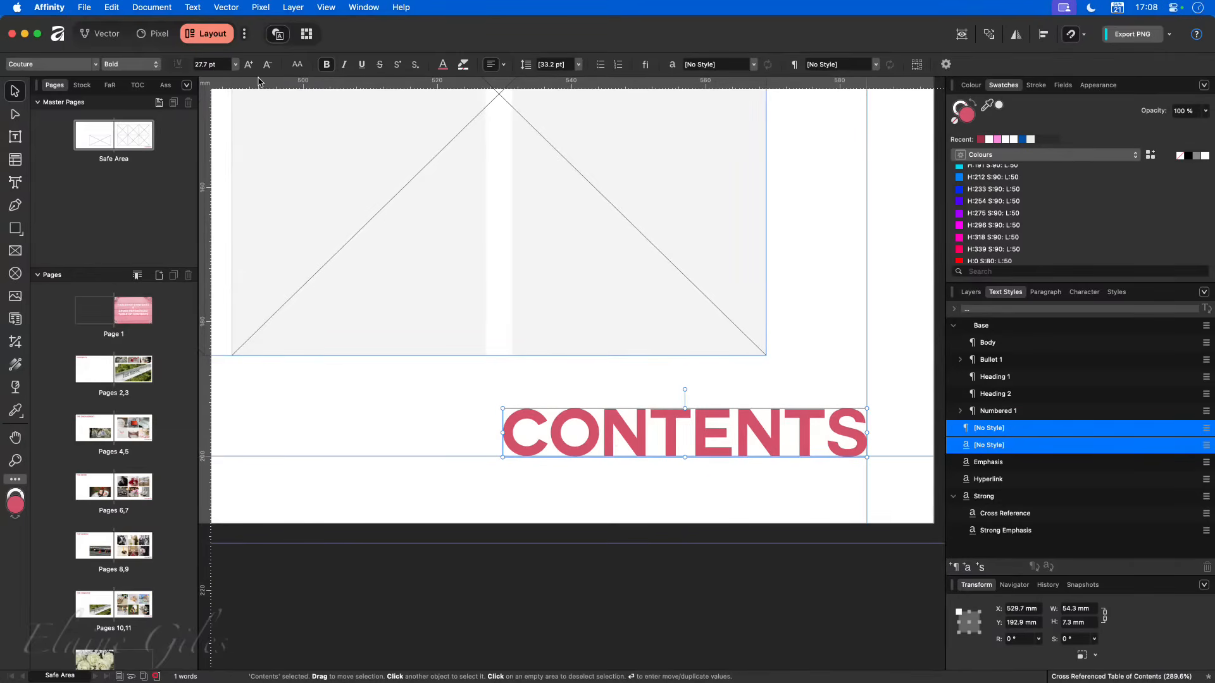
left_click(204, 63)
type("20")
left_click_drag(603, 438, 705, 438)
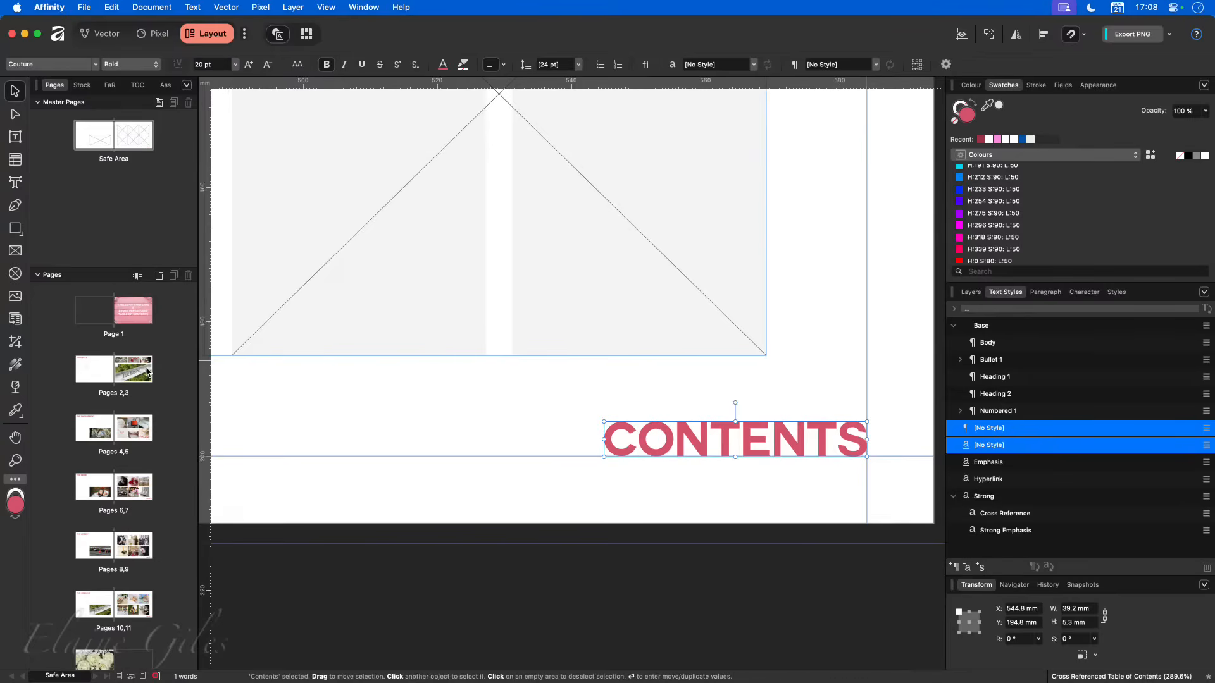
- Examine the Contents heading on the pages 2,3 spread as the link target, and return to the Safe Area master page
double_click(113, 369)
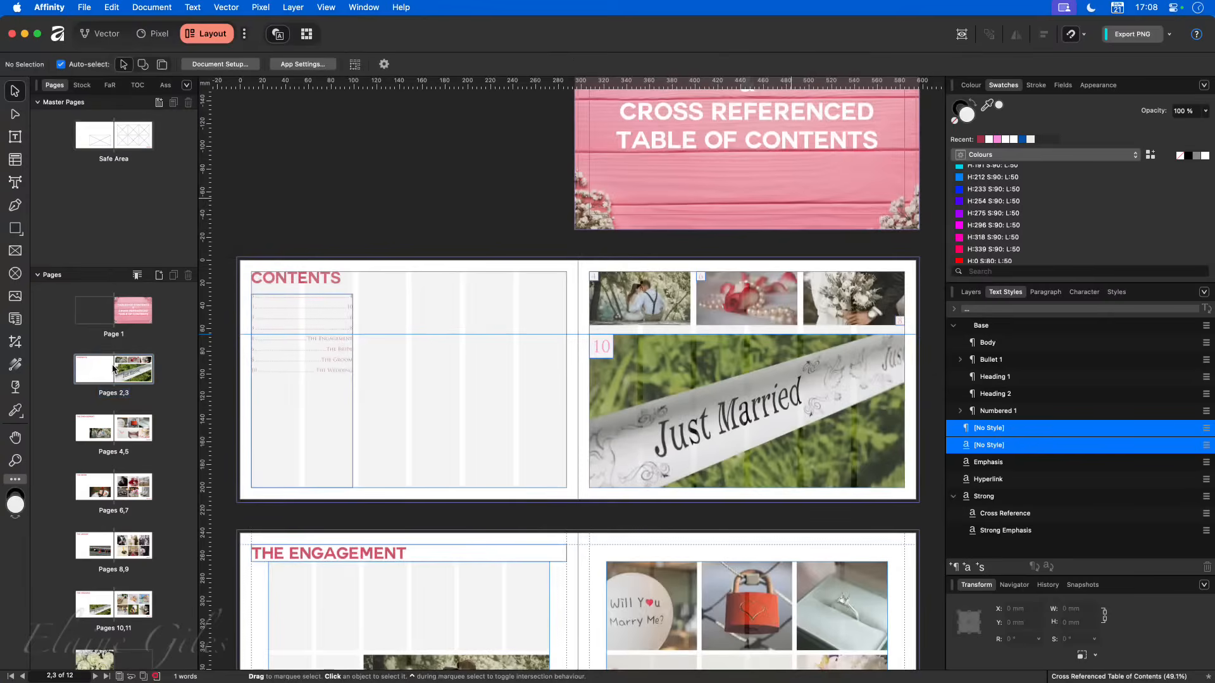
double_click(316, 282)
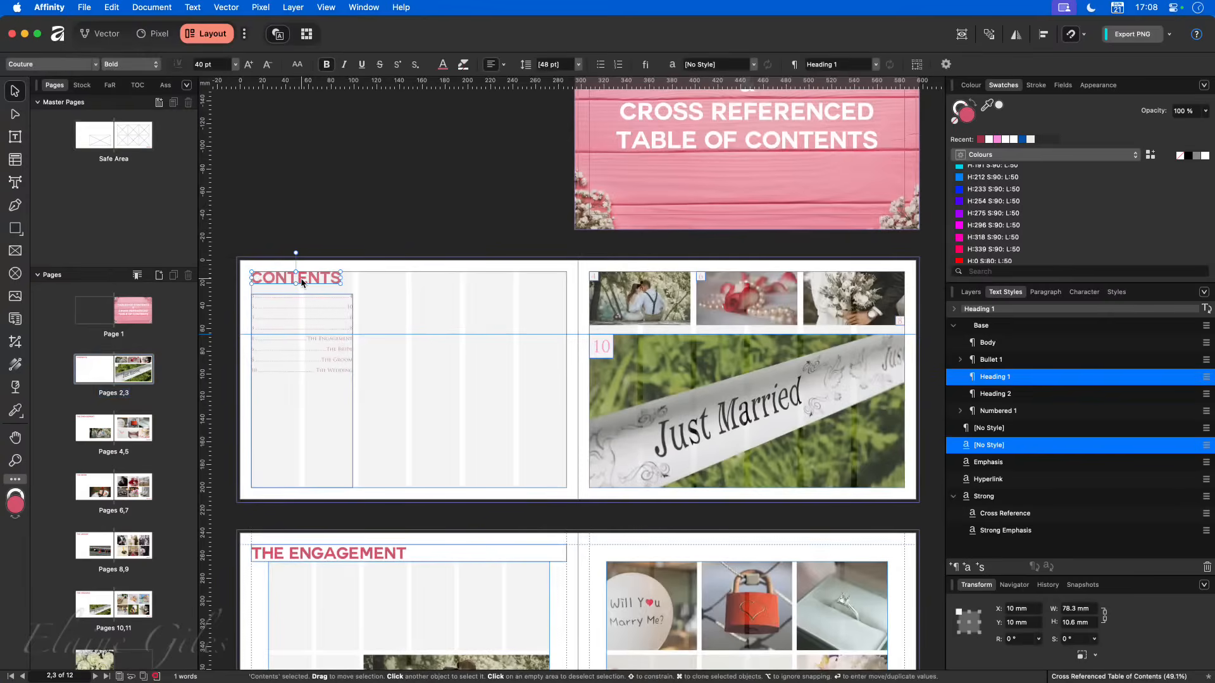
double_click(301, 279)
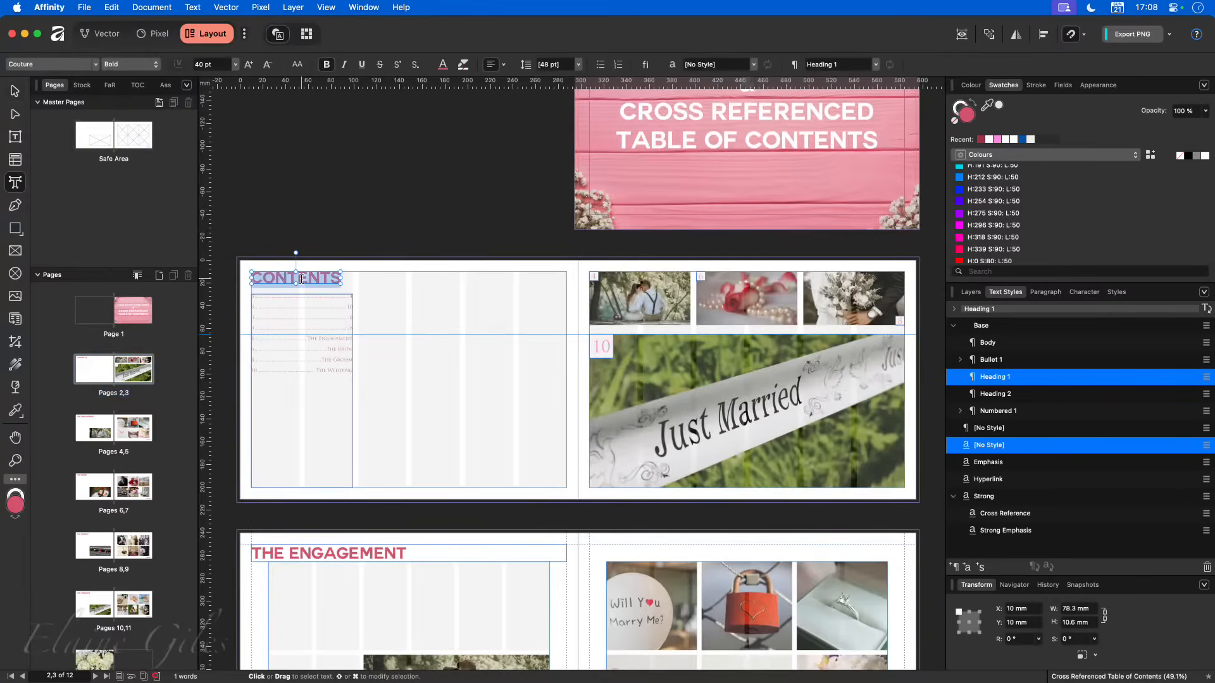
left_click(114, 146)
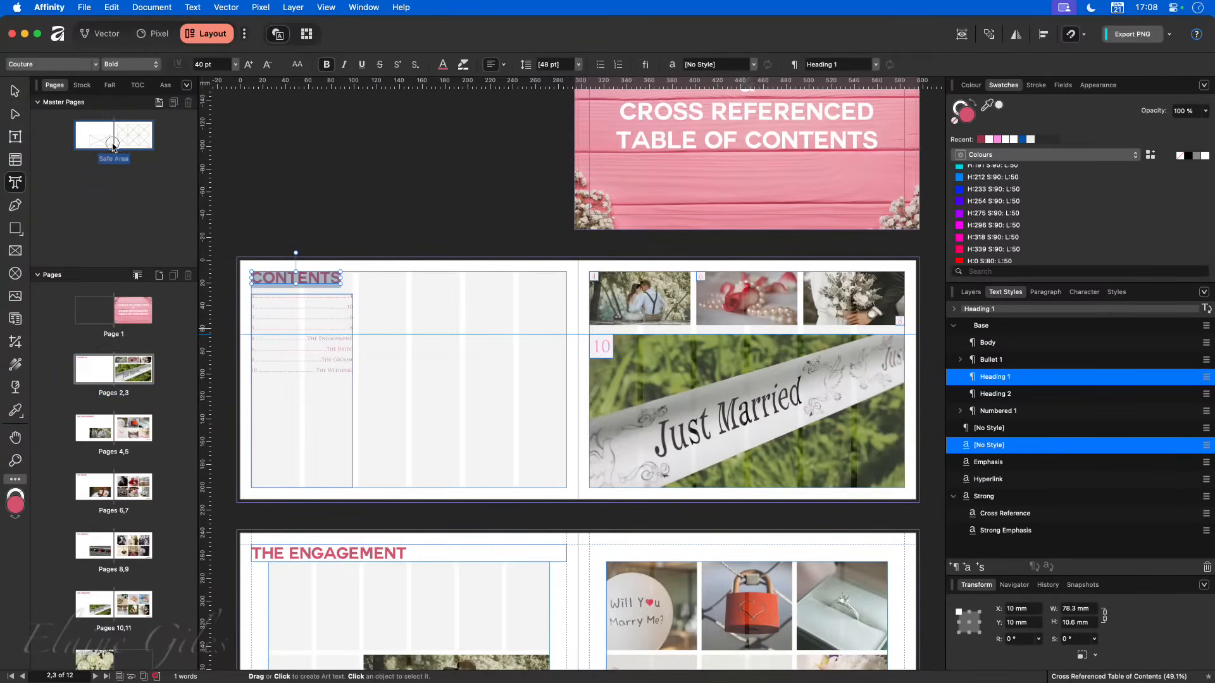
double_click(114, 147)
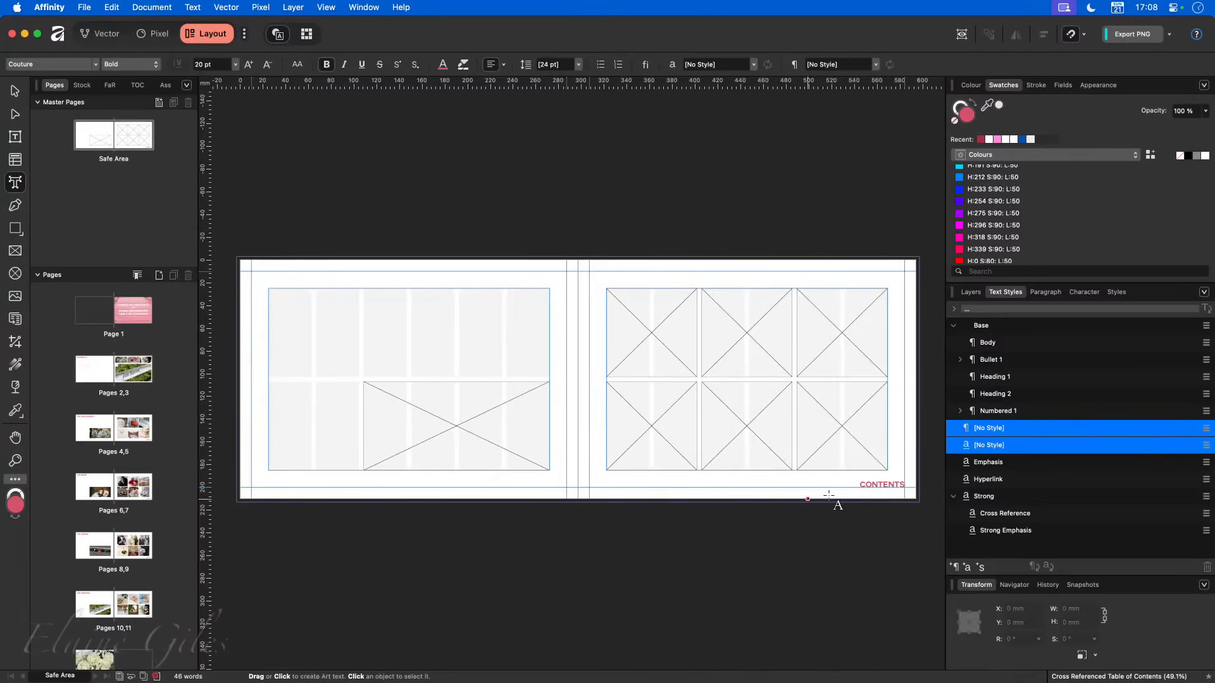
- Select the CONTENTS text on the Safe Area master page and display the document's hyperlinks list
left_click(878, 484)
double_click(878, 484)
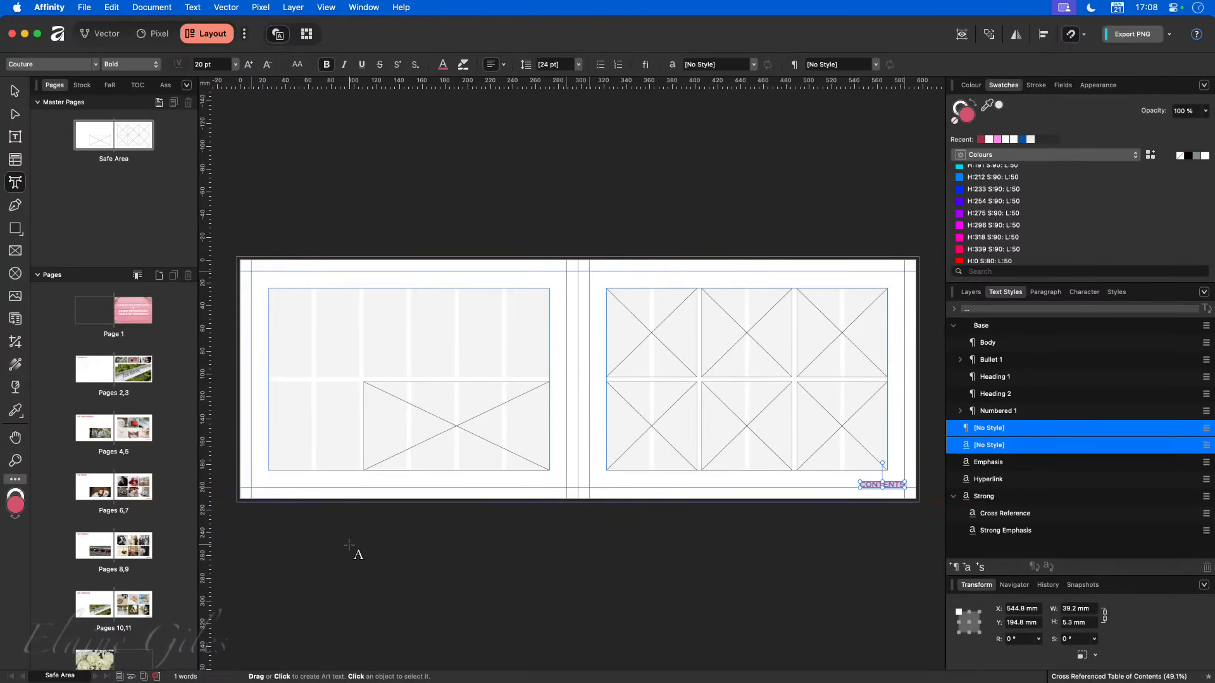
key("super+shift+slash")
type("hyper")
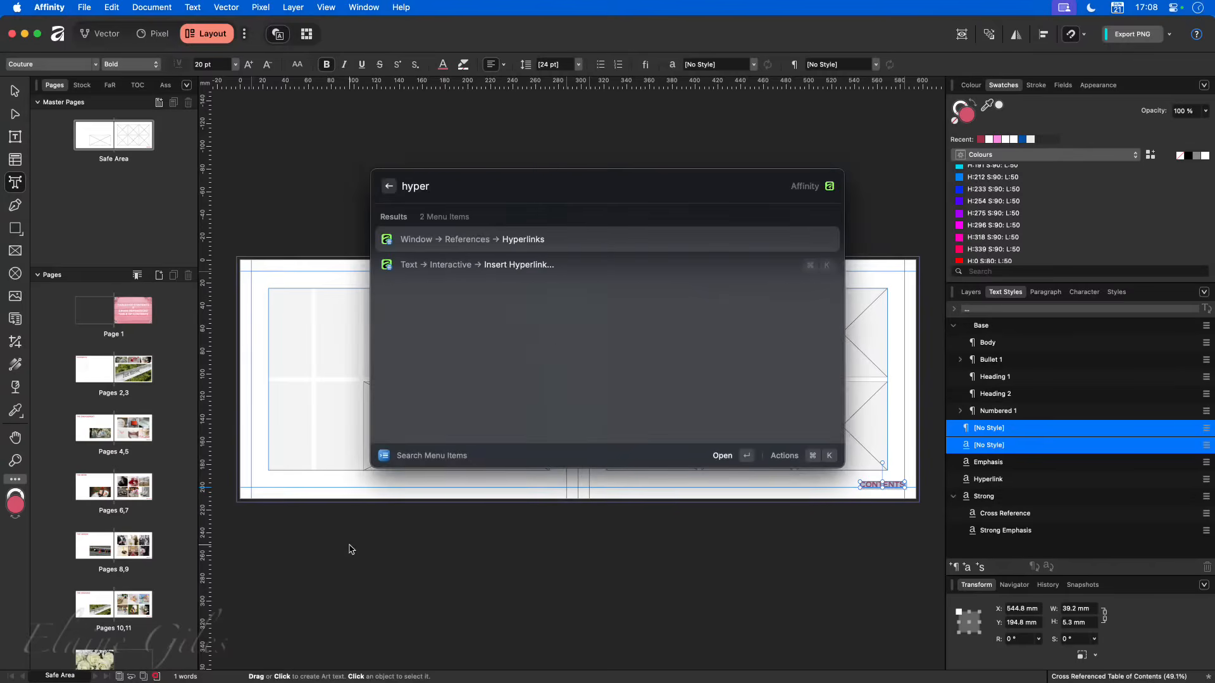
key("Escape")
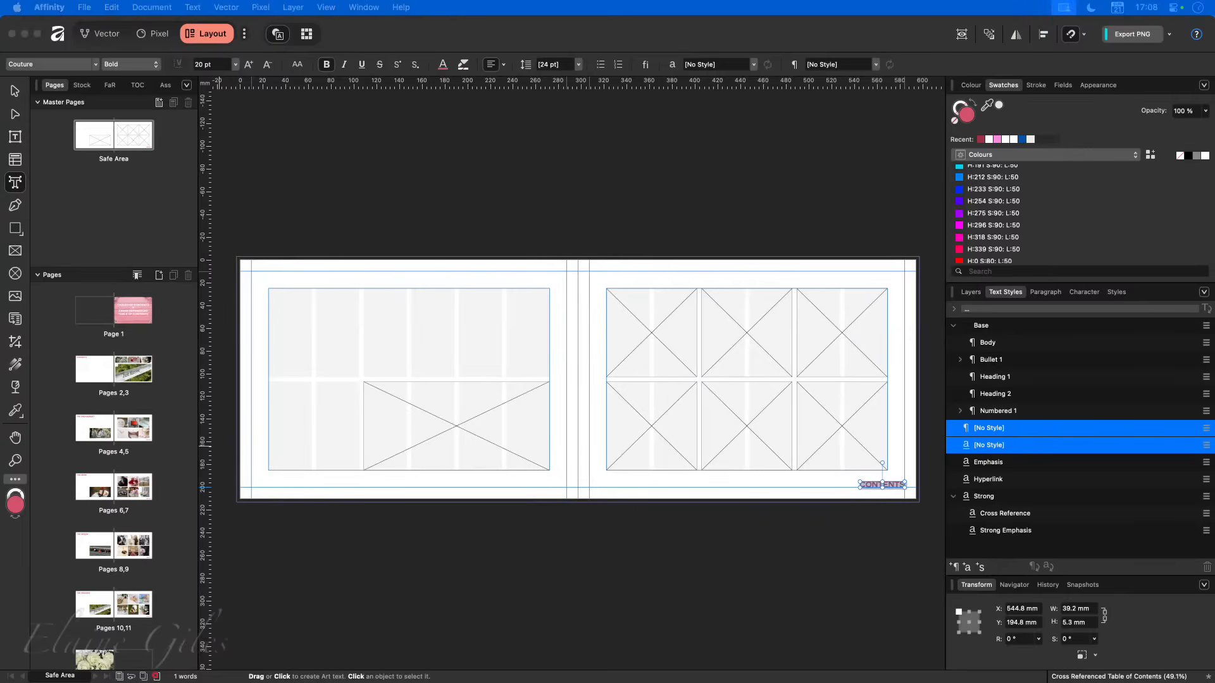
left_click_drag(1, 538, 398, 225)
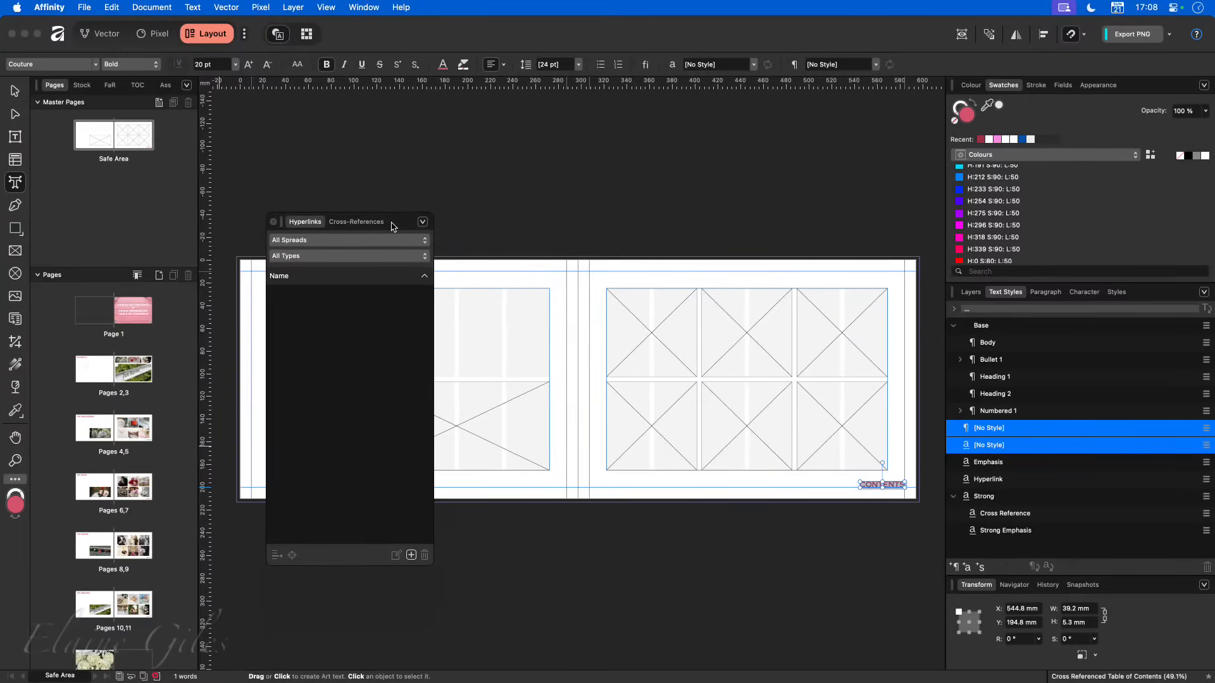
- Start a hyperlink on the CONTENTS text, examine the available link types and anchors, and cancel
left_click(412, 555)
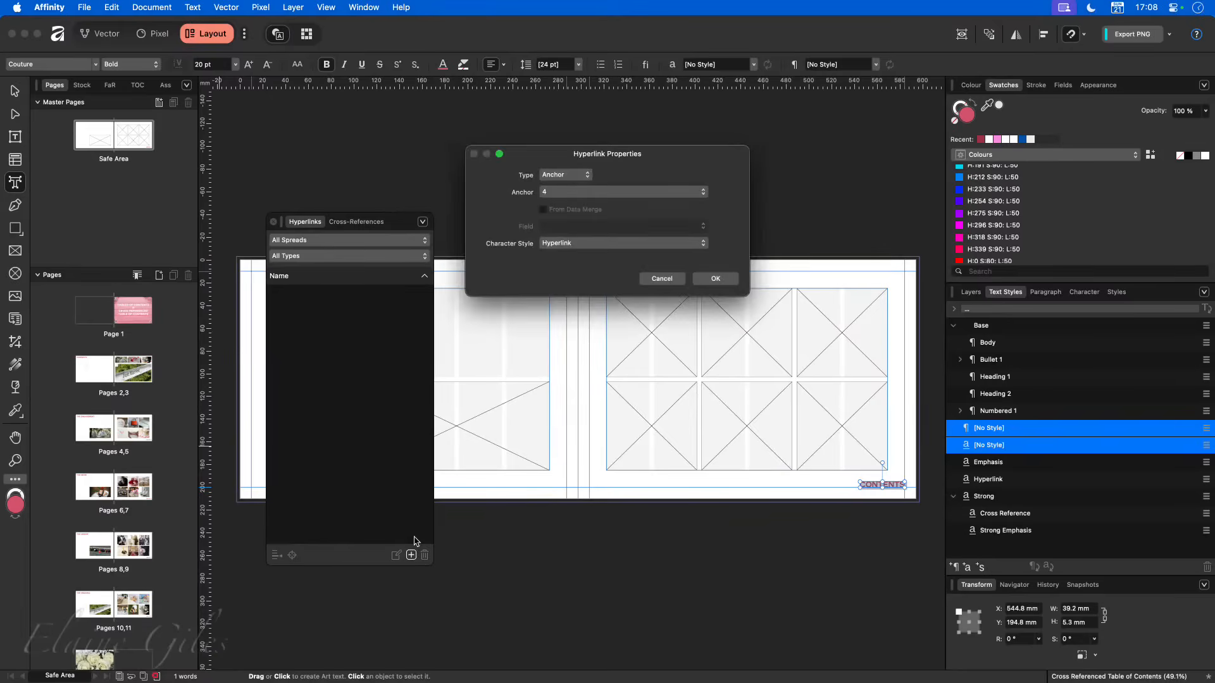
left_click(590, 175)
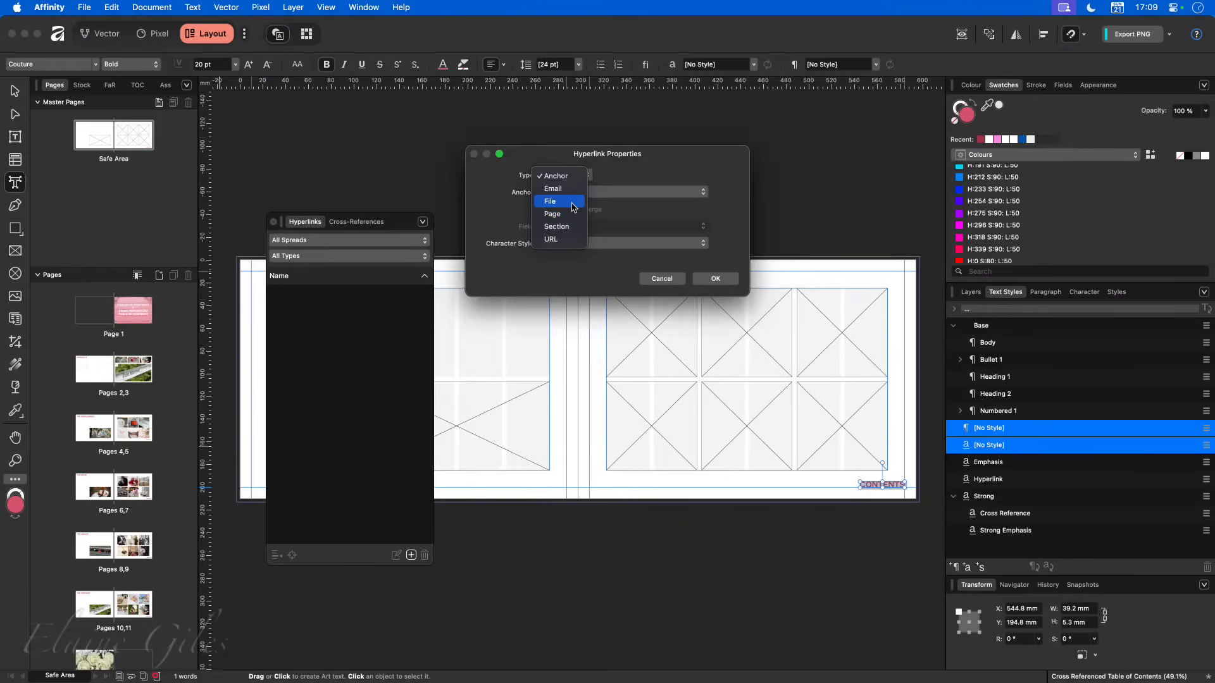
left_click(574, 183)
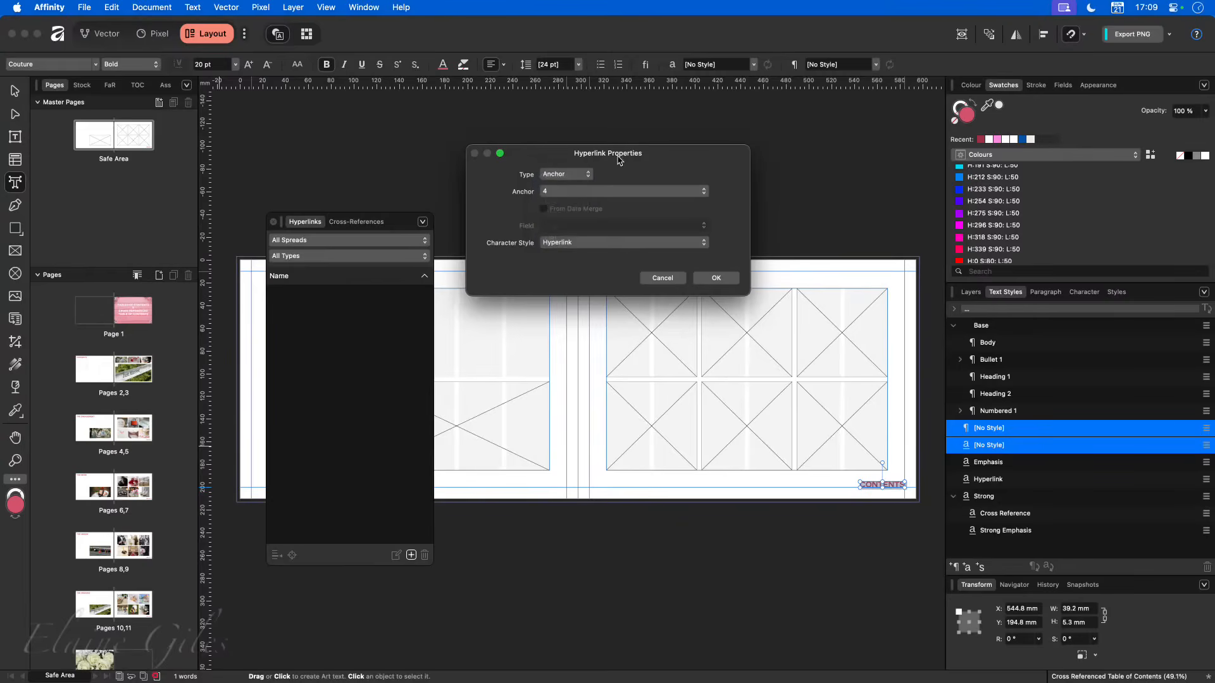
left_click(607, 193)
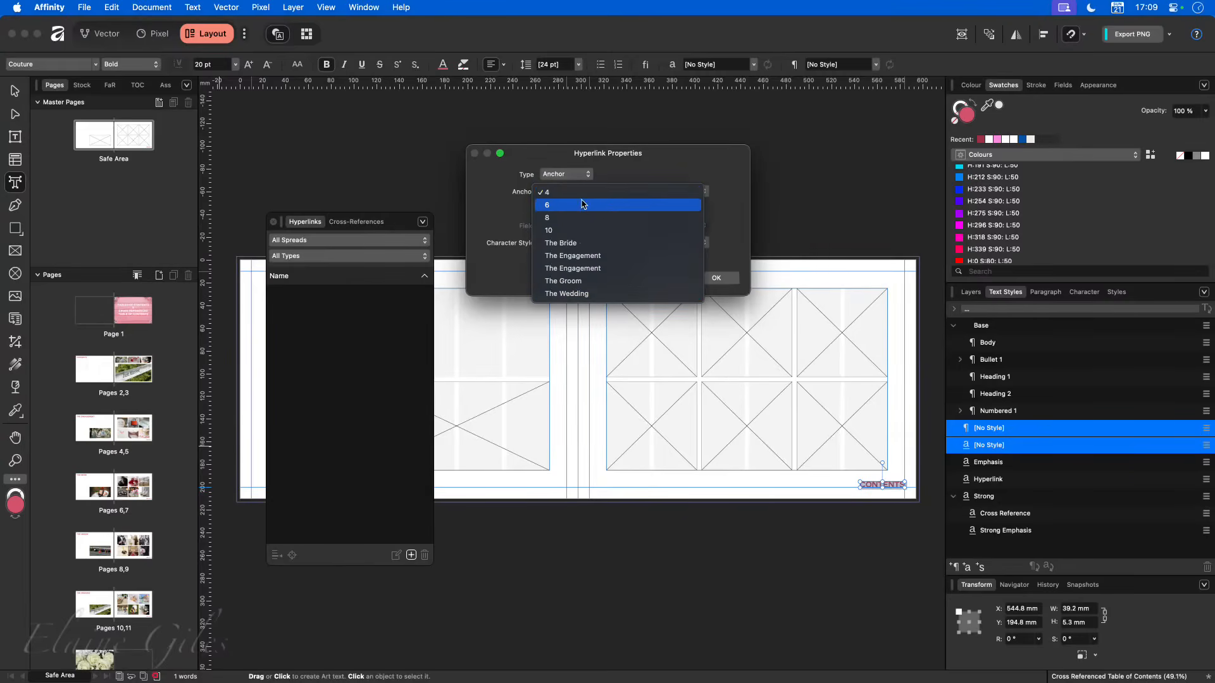
left_click(648, 218)
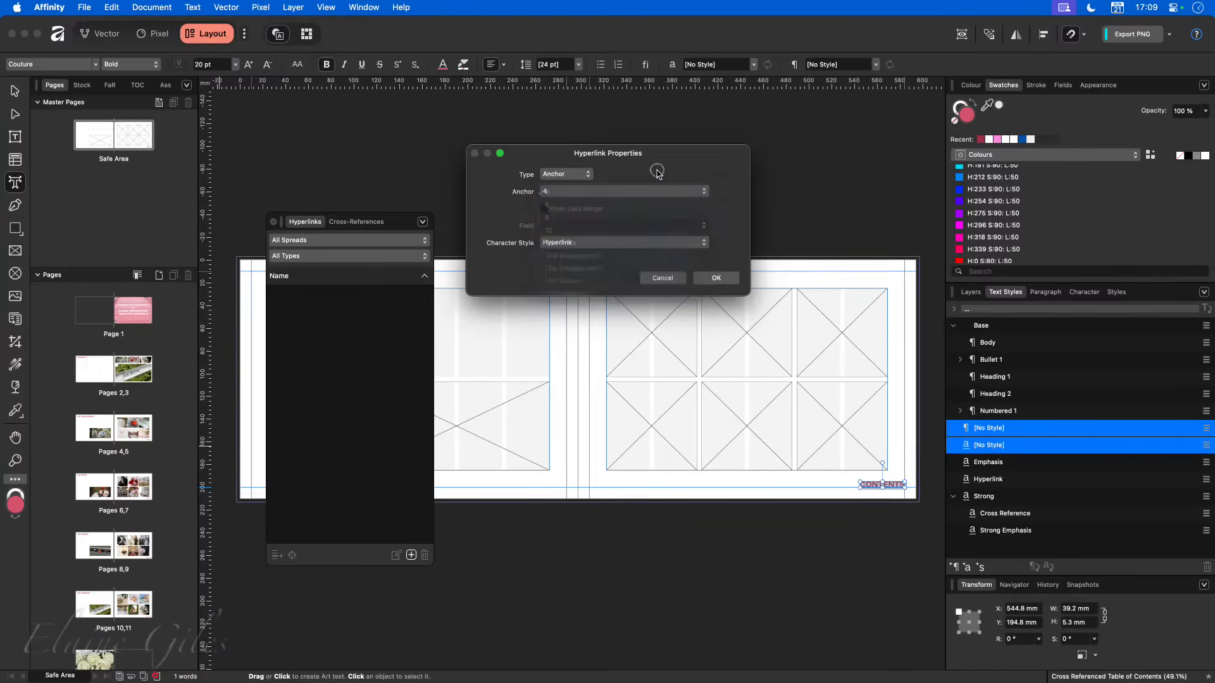
left_click(659, 279)
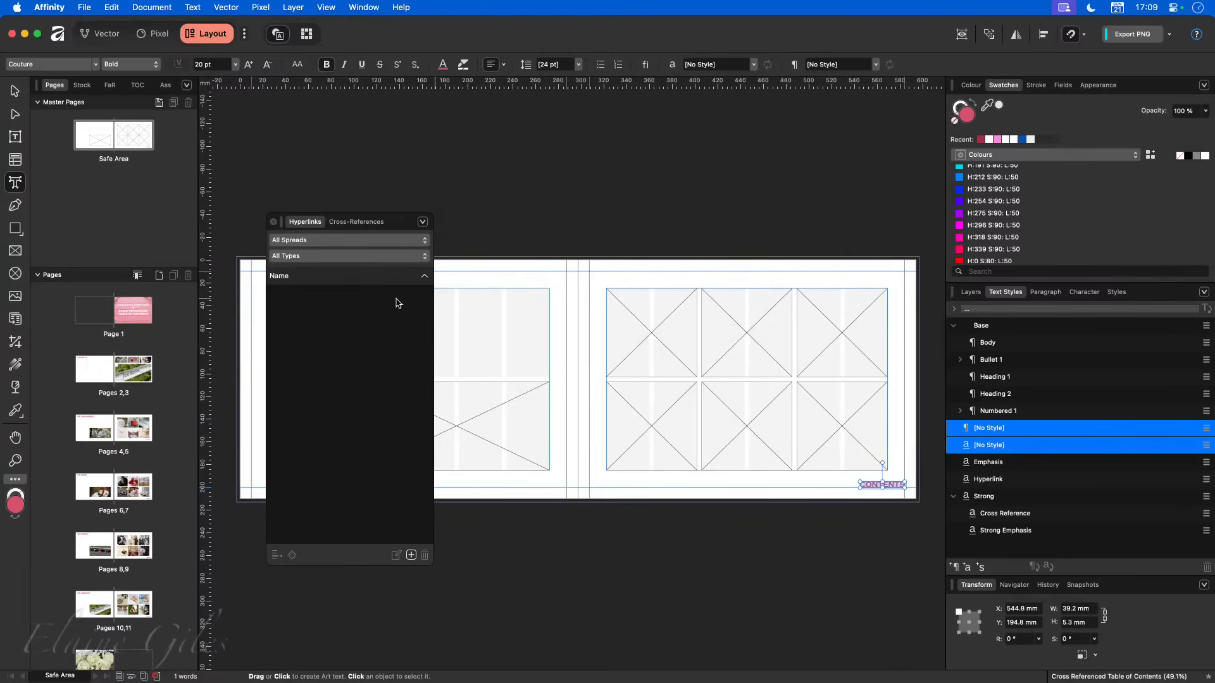
- Display the document's anchors and insert one named "Contents", exported as a bookmark, on the Contents heading of pages 2,3
left_click(112, 374)
left_click_drag(400, 229, 526, 166)
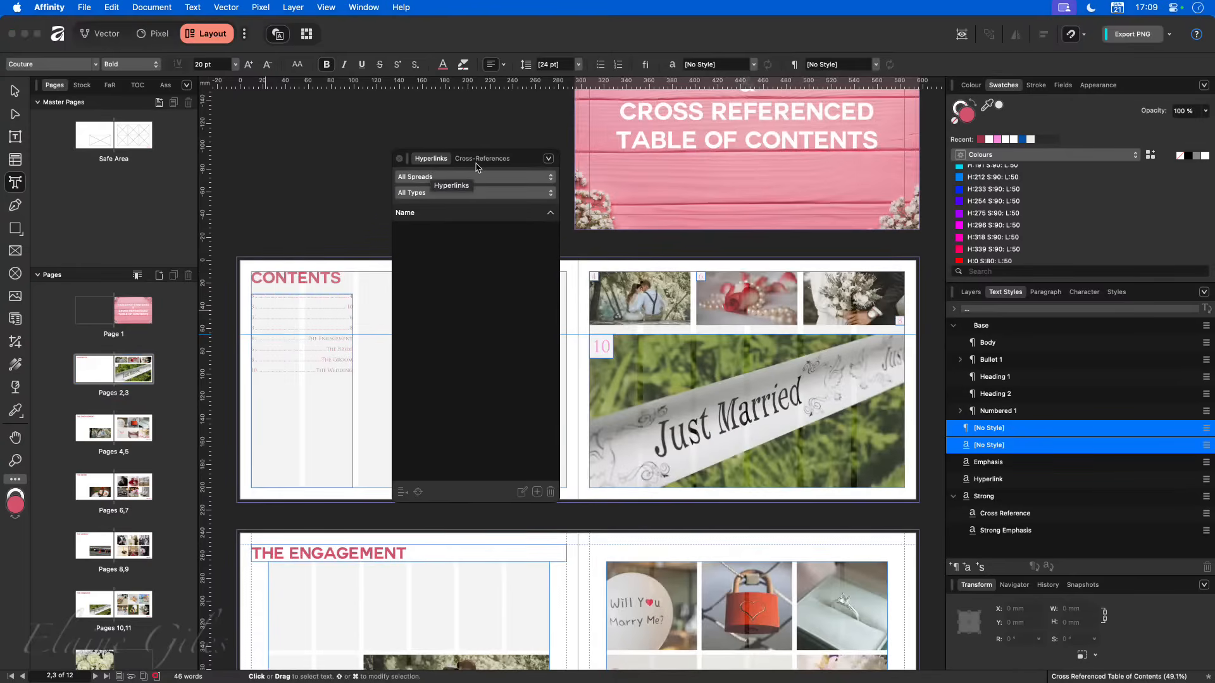
key("super+shift+slash")
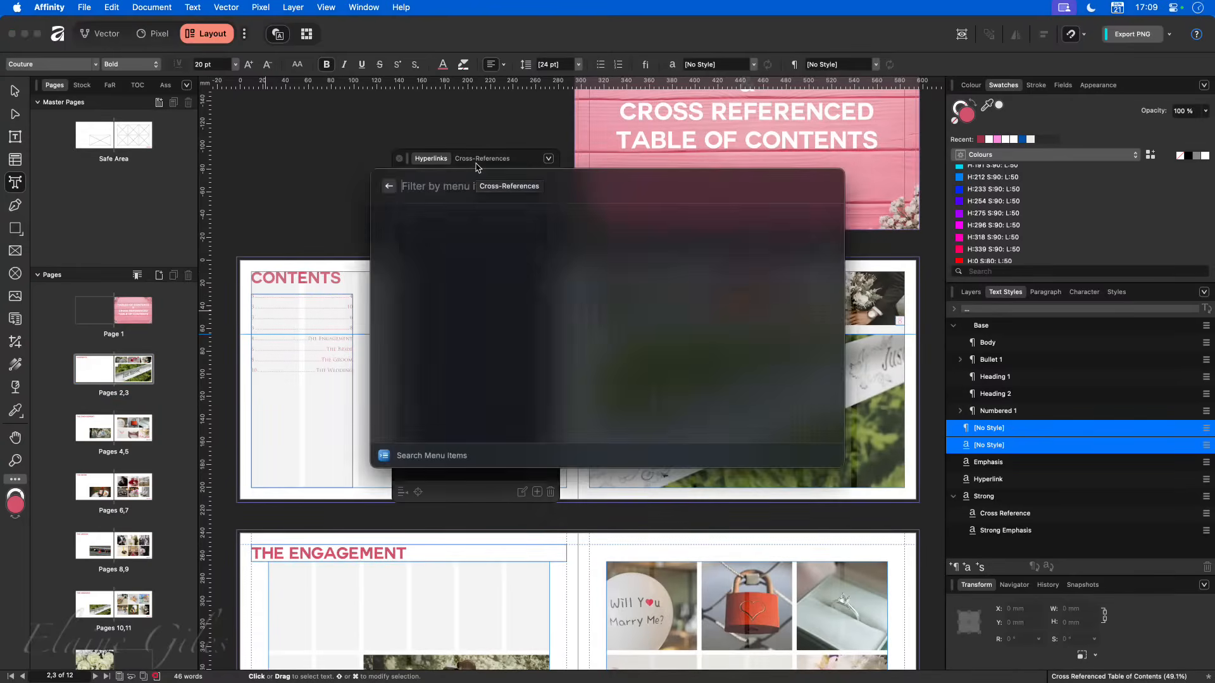
type("anchor")
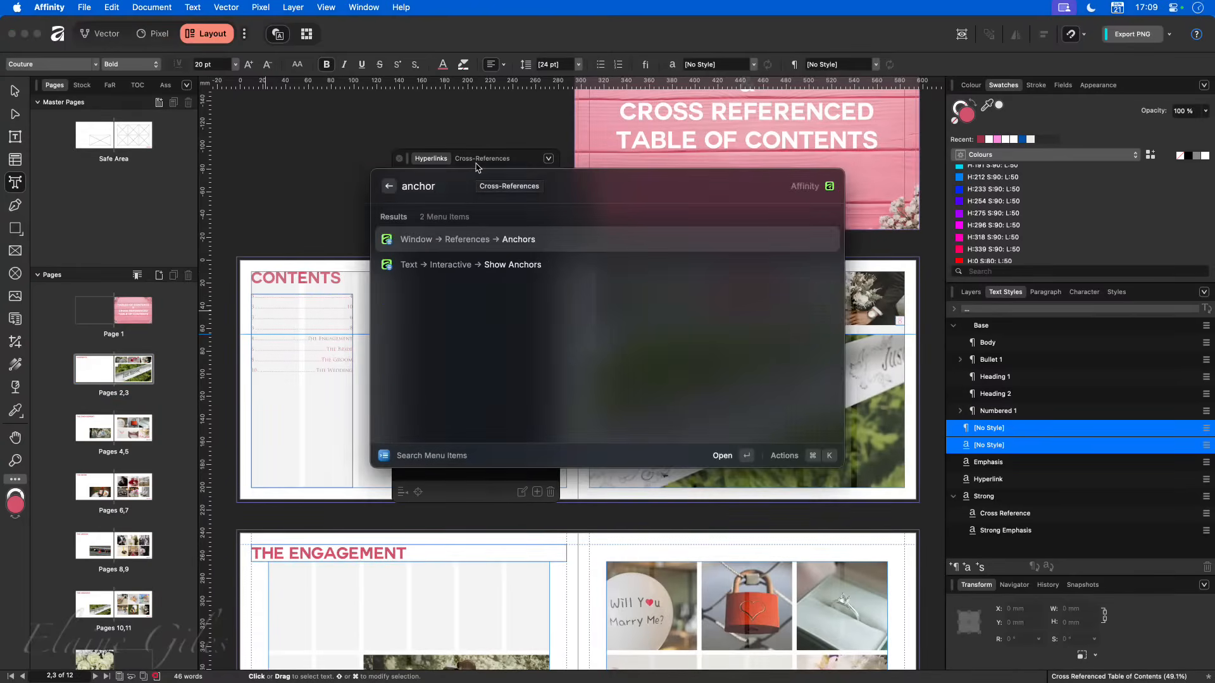
key("Return")
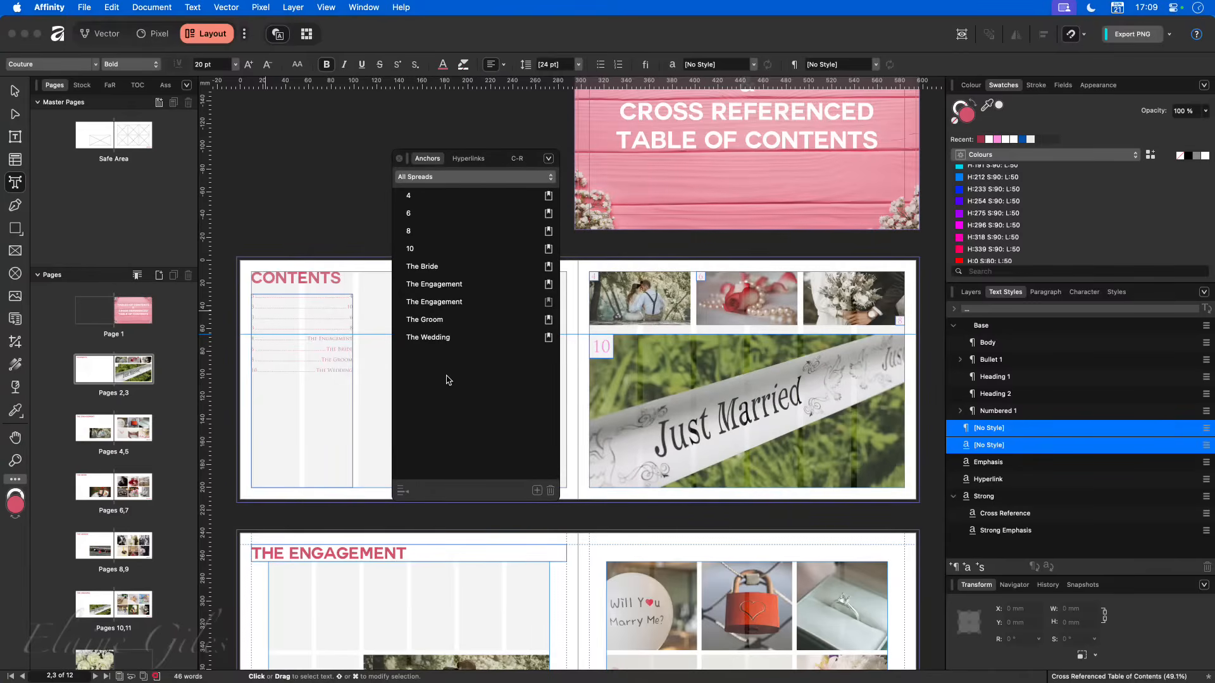
double_click(300, 279)
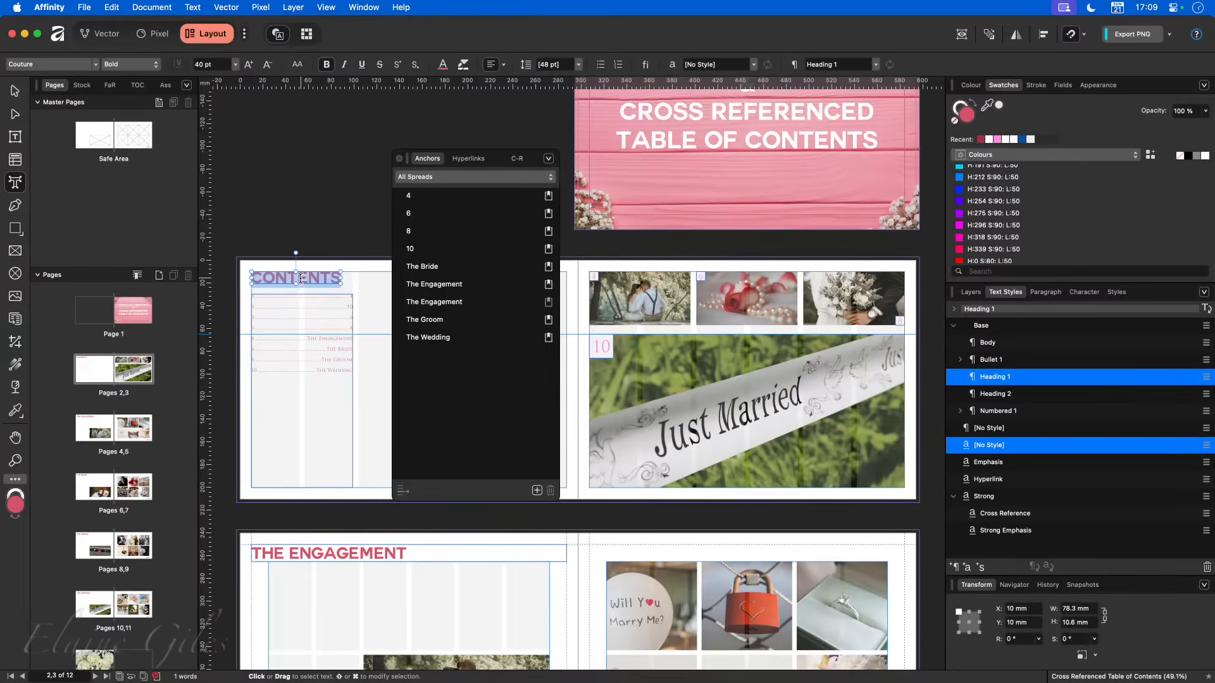
left_click(536, 492)
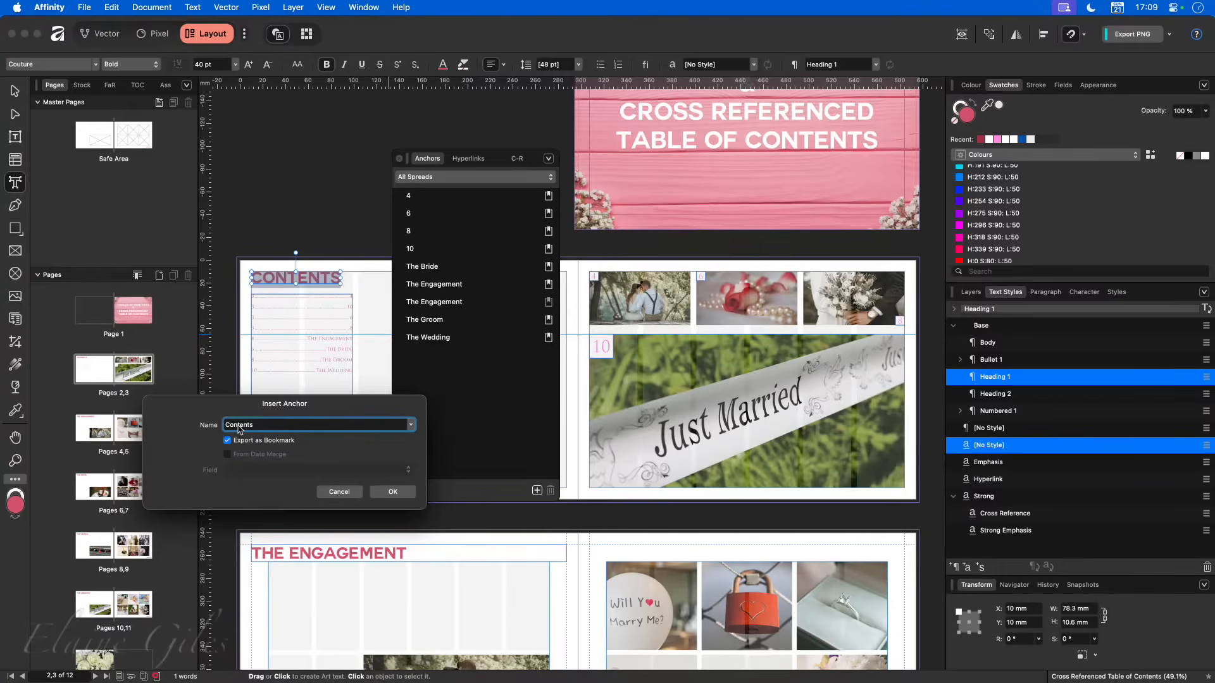
left_click(392, 492)
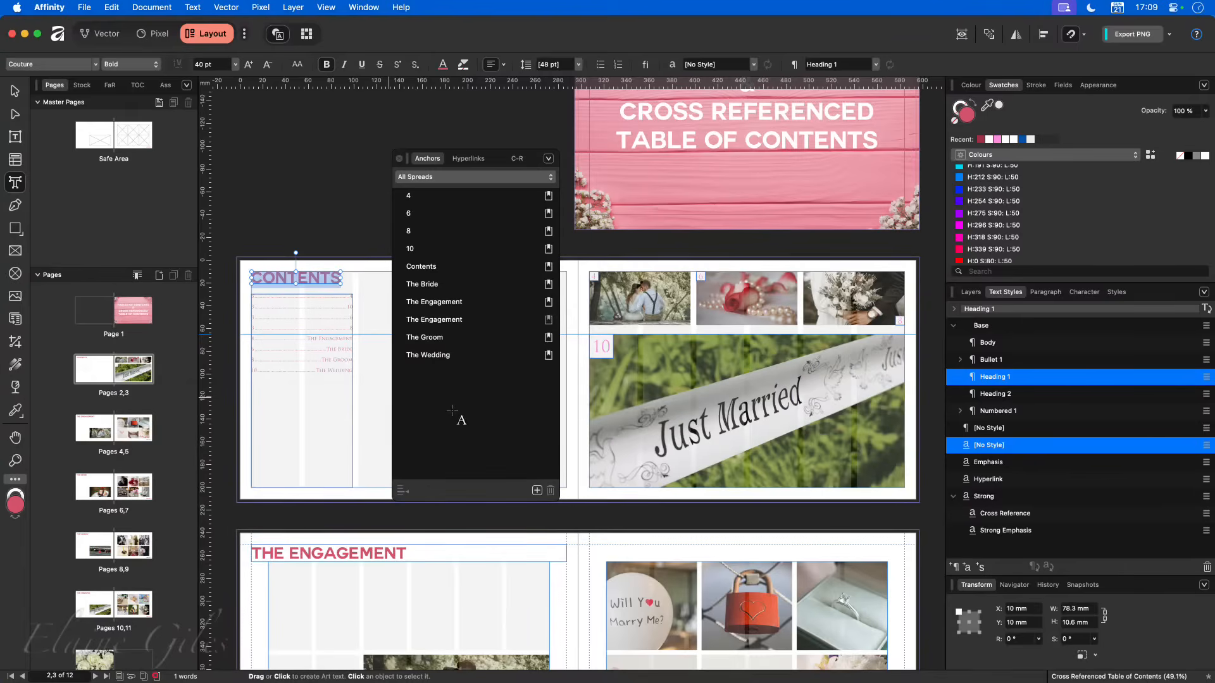
- Link the CONTENTS text on the Safe Area master page to the Contents anchor, using the Hyperlink character style
double_click(114, 139)
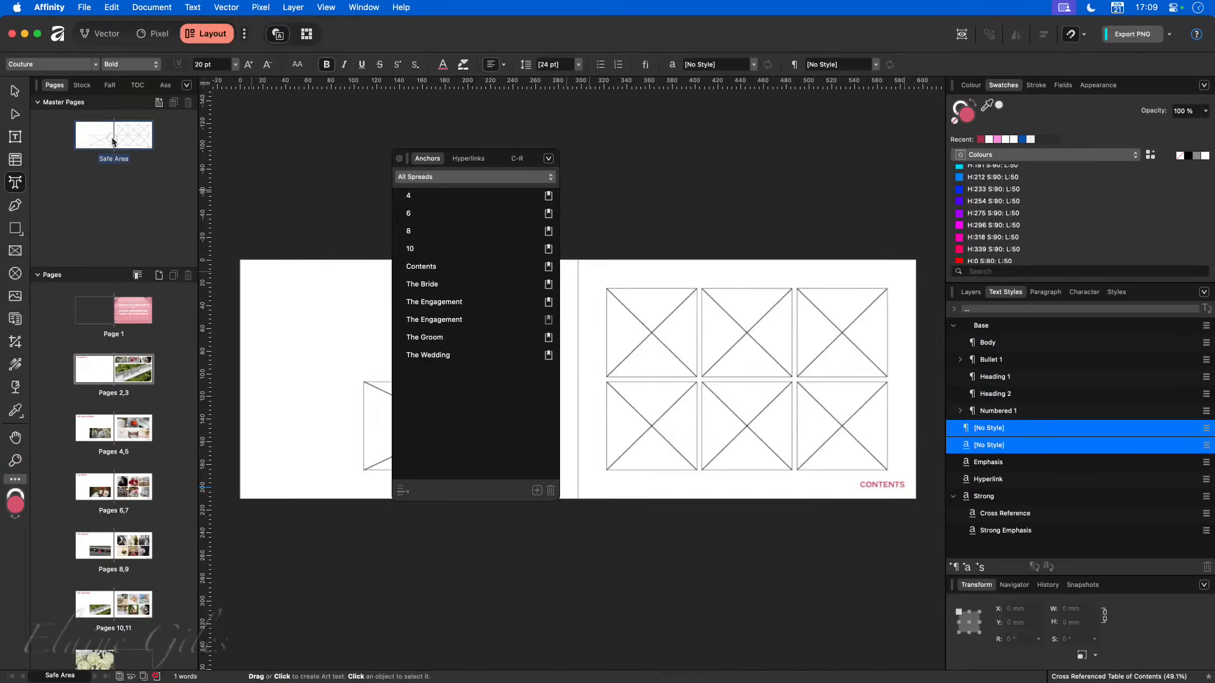
double_click(882, 485)
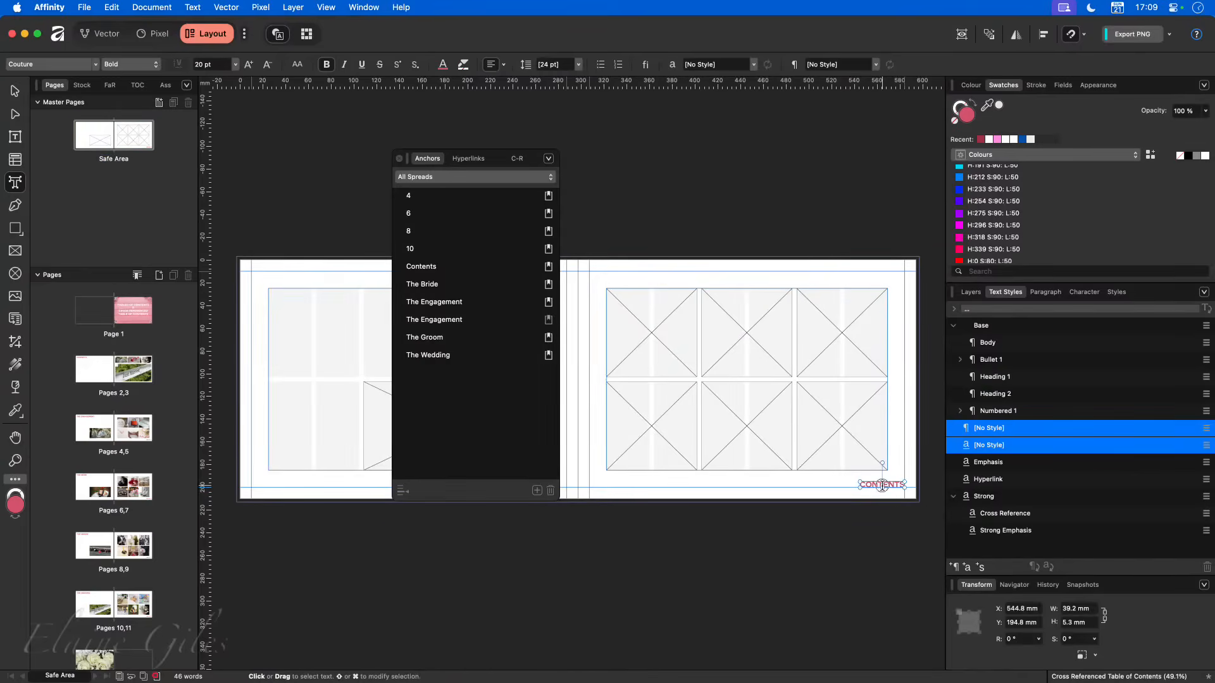
left_click(469, 159)
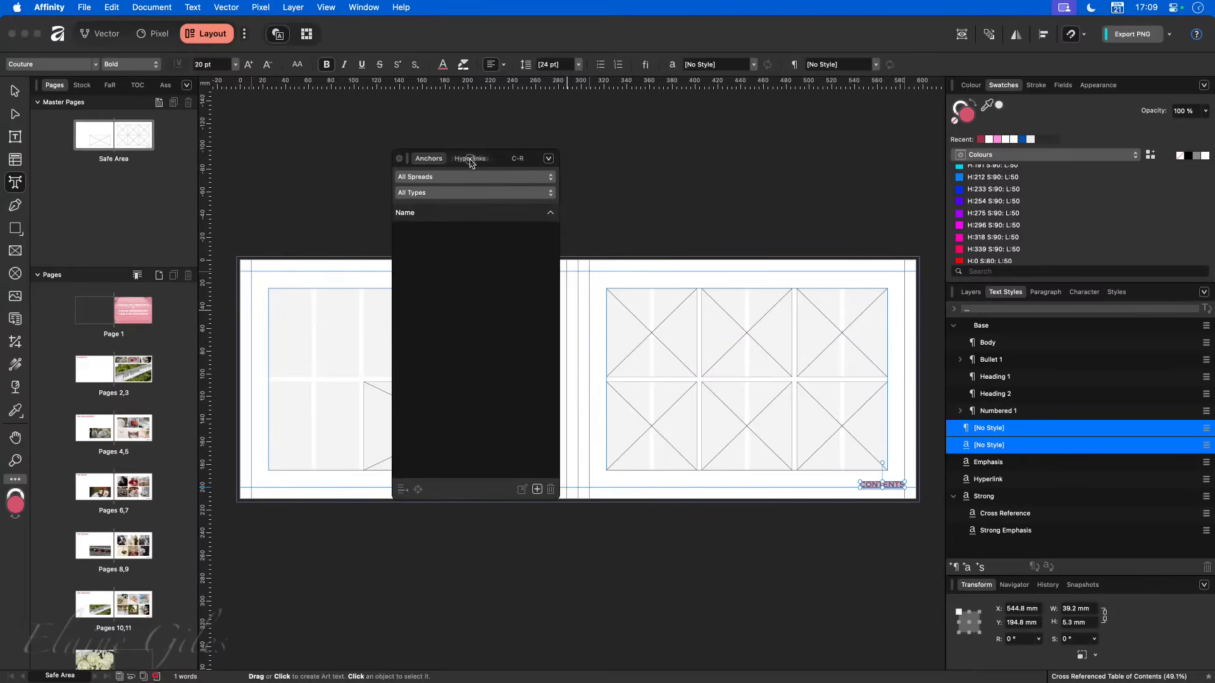
left_click(537, 490)
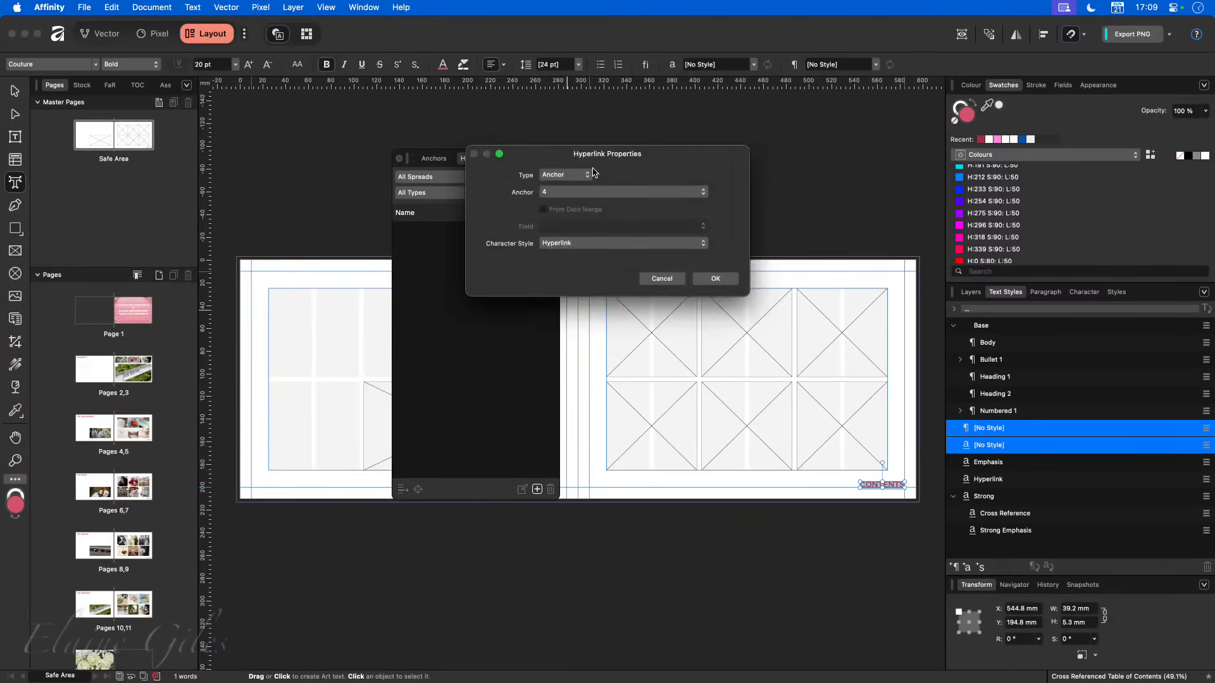
left_click(593, 194)
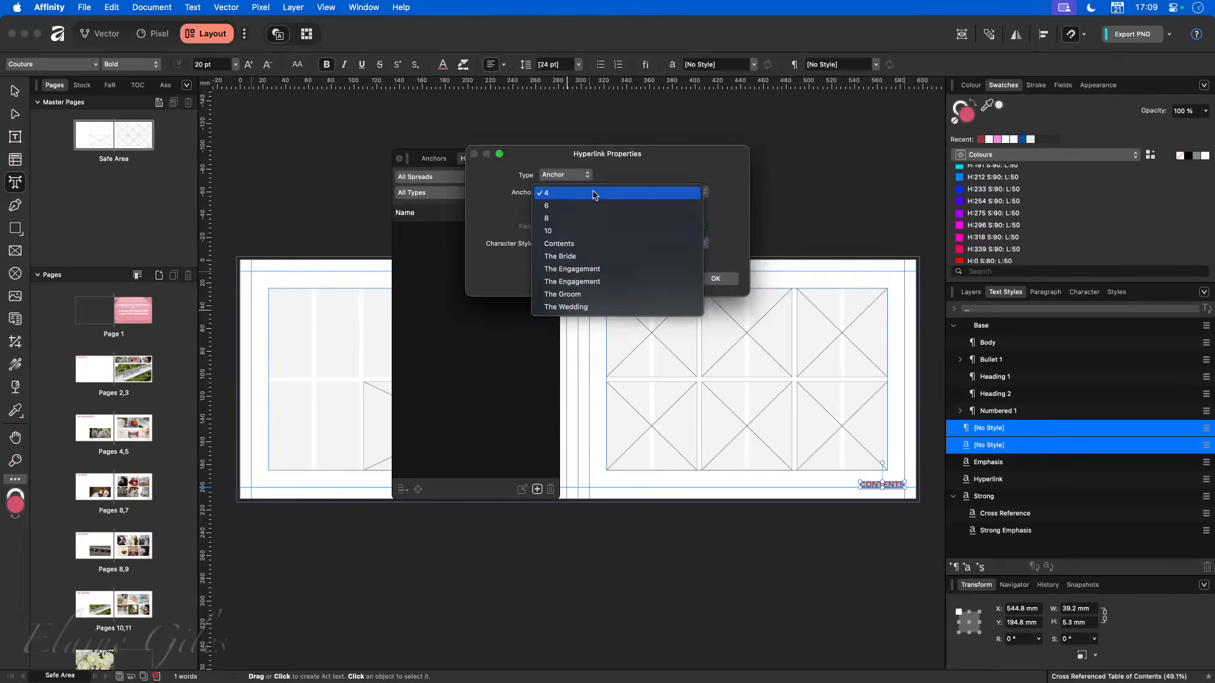
left_click(580, 245)
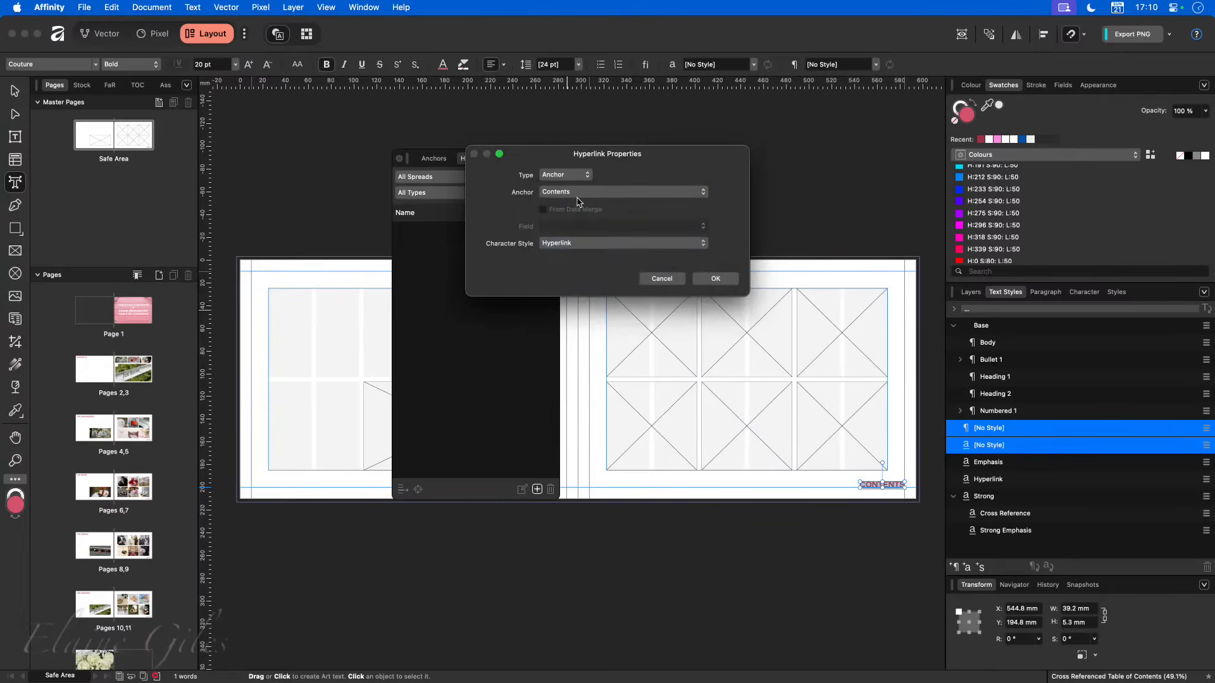
left_click(714, 278)
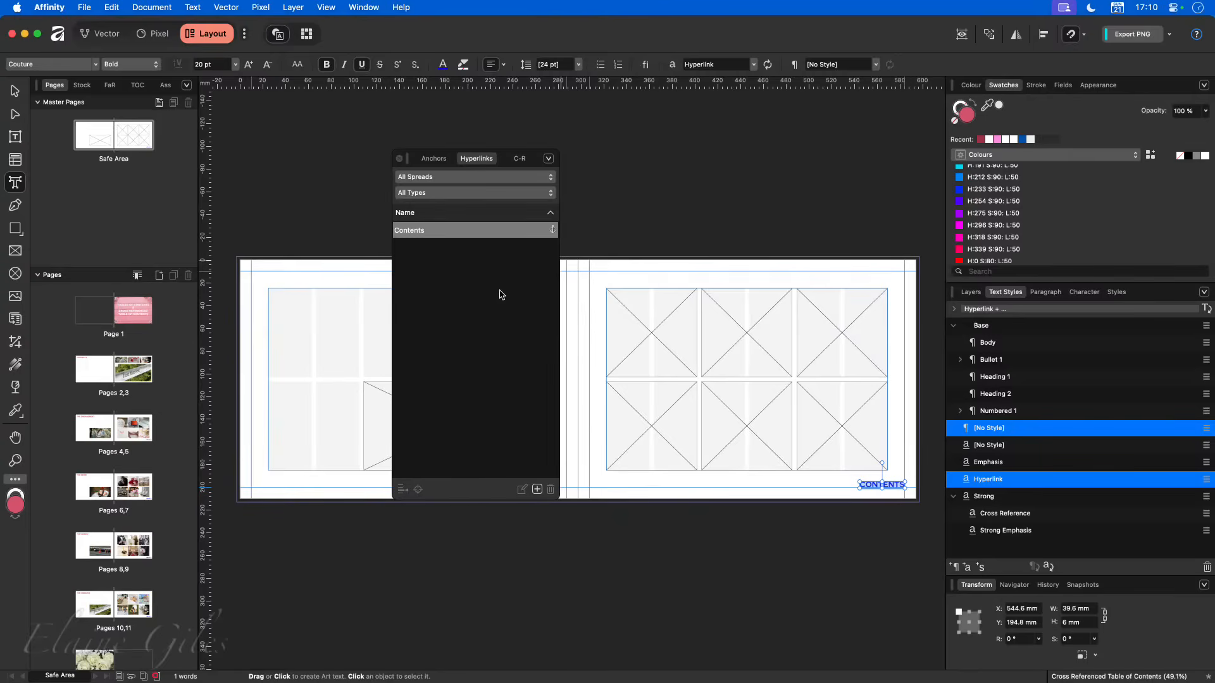
left_click(399, 159)
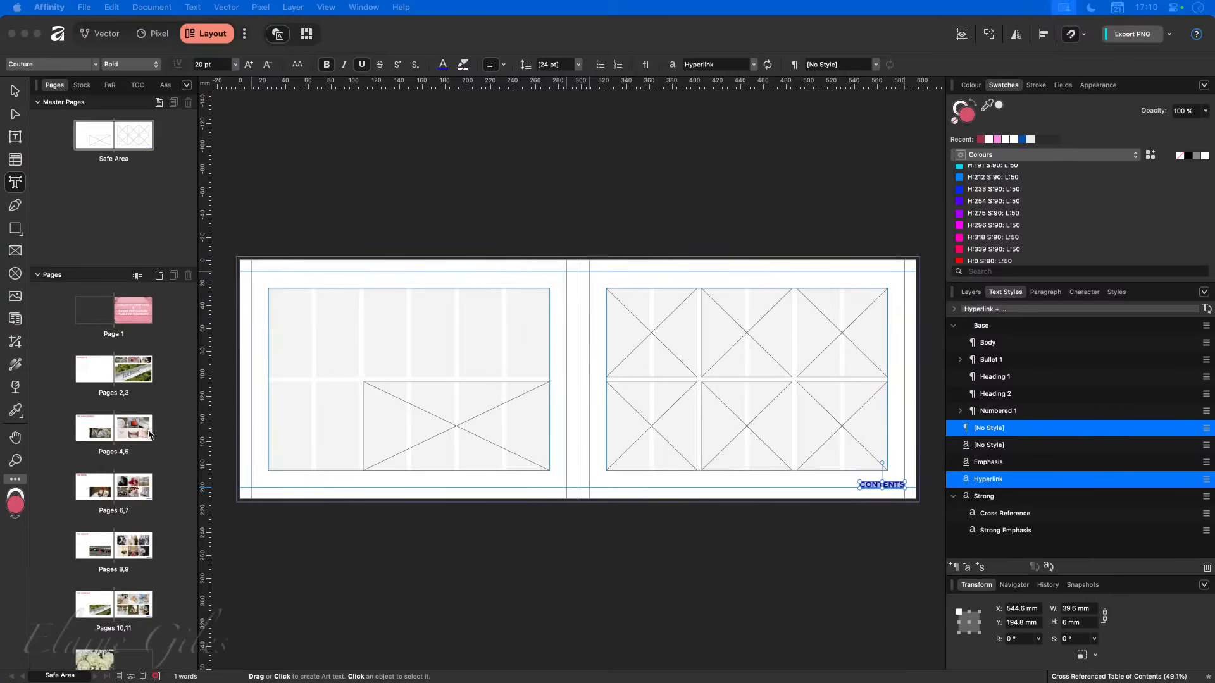
- Examine the CONTENTS link on the document's spreads from pages 2,3 through The Wedding
left_click(117, 374)
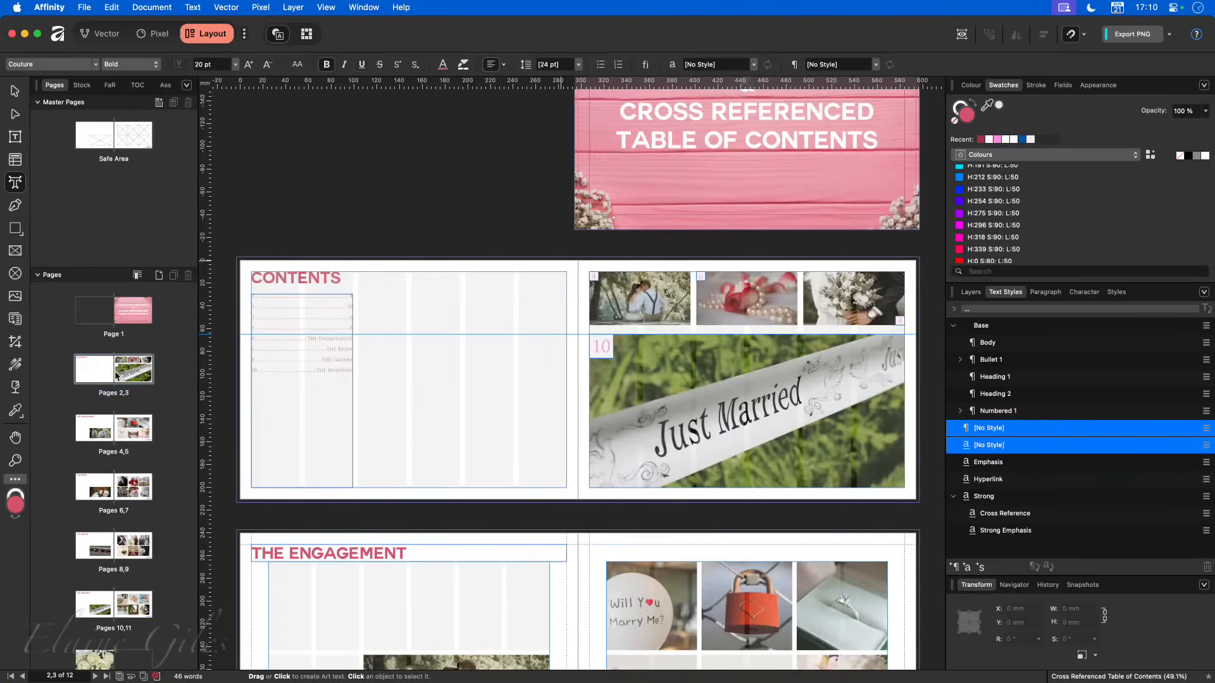
scroll(360, 481, "down", 5)
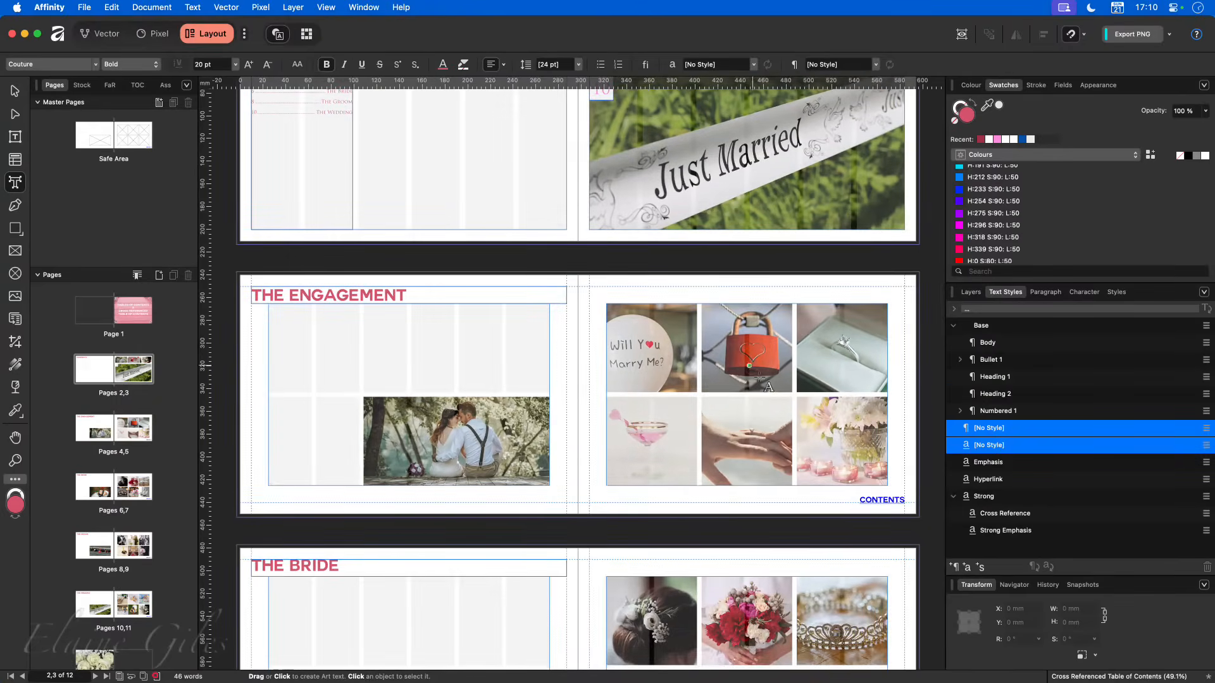
scroll(766, 393, "down", 5)
scroll(842, 515, "down", 5)
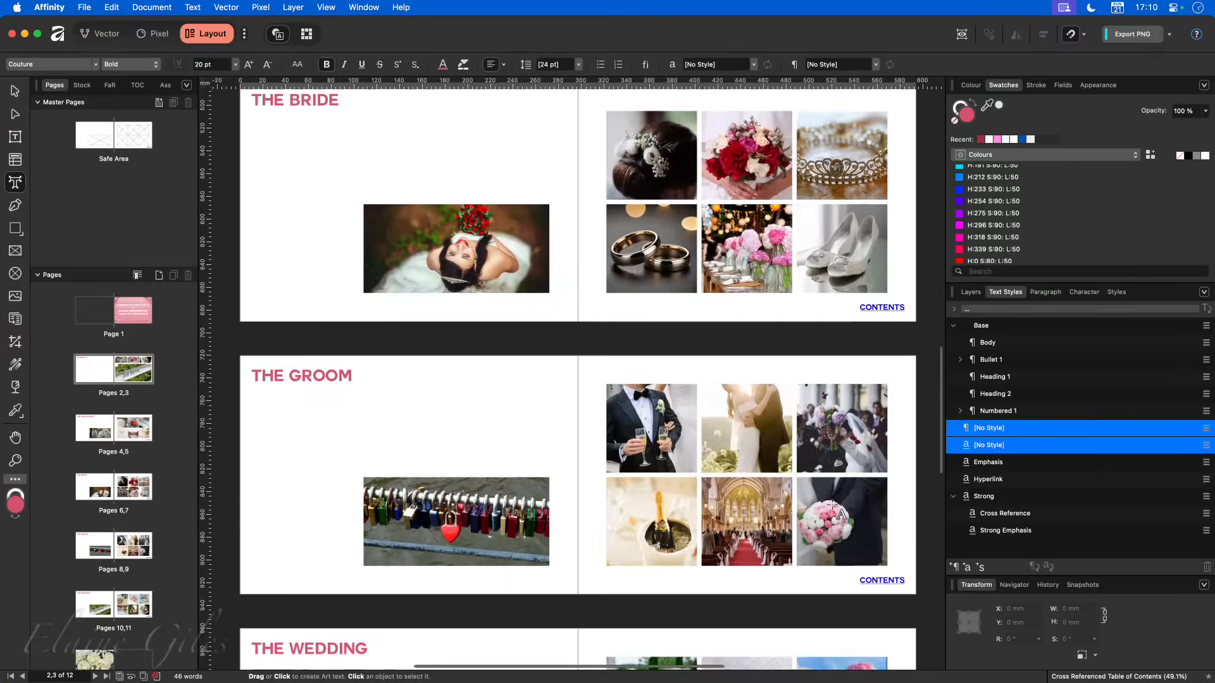
scroll(851, 535, "down", 5)
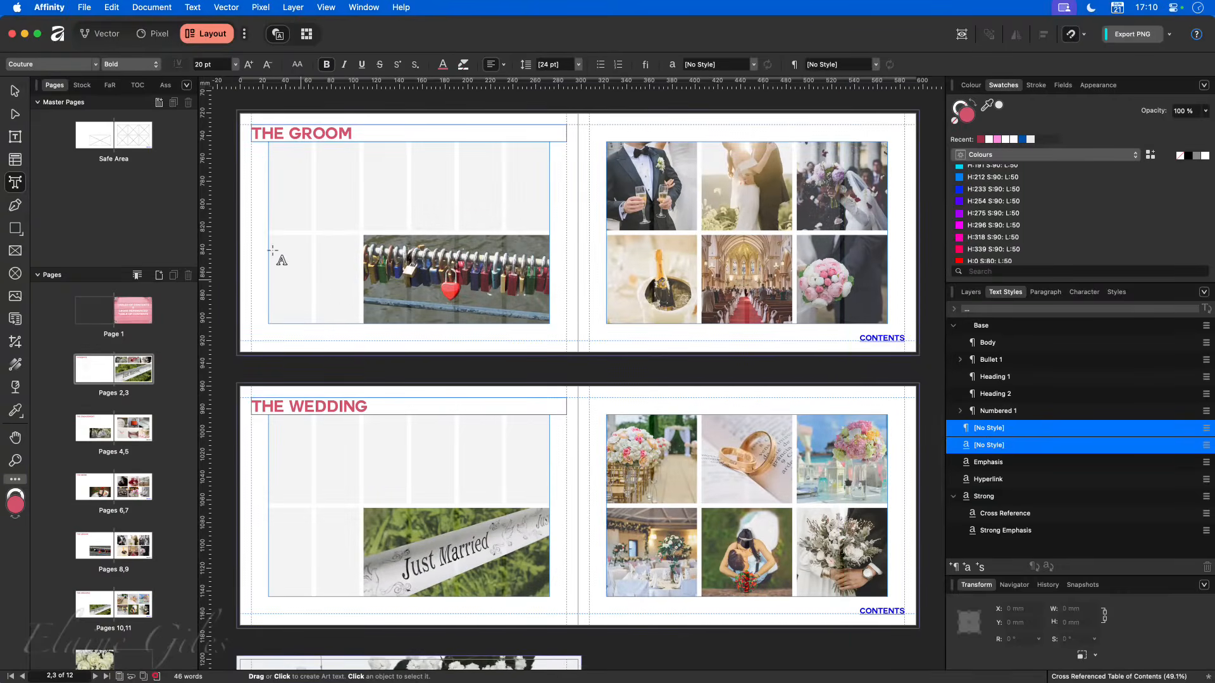
- Duplicate the CONTENTS link on the Safe Area master page to the left page's bottom-left margin corner, level with the original
double_click(116, 151)
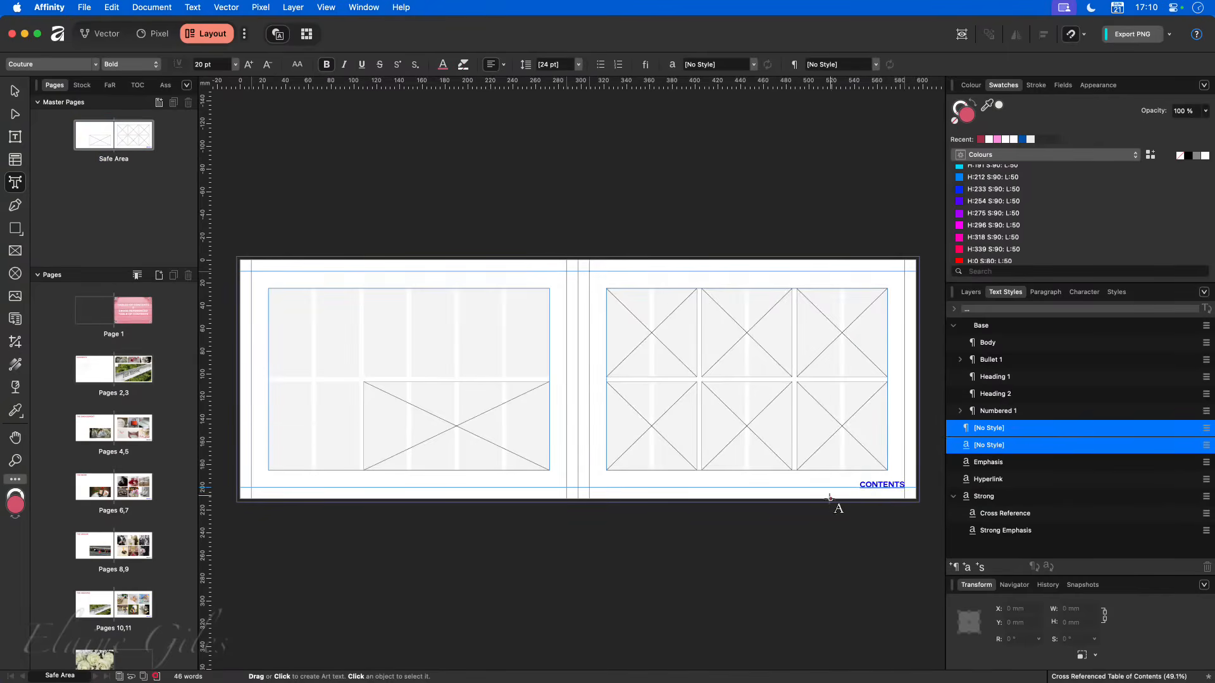
left_click(841, 516)
key("Escape")
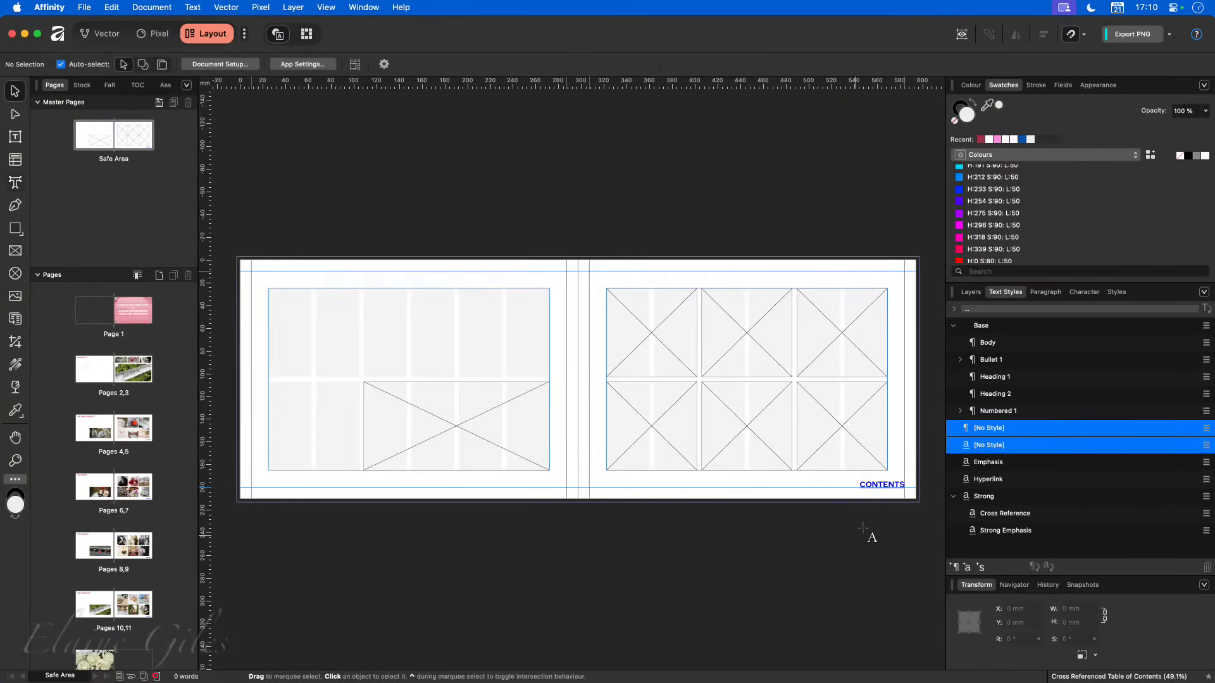
left_click(870, 488)
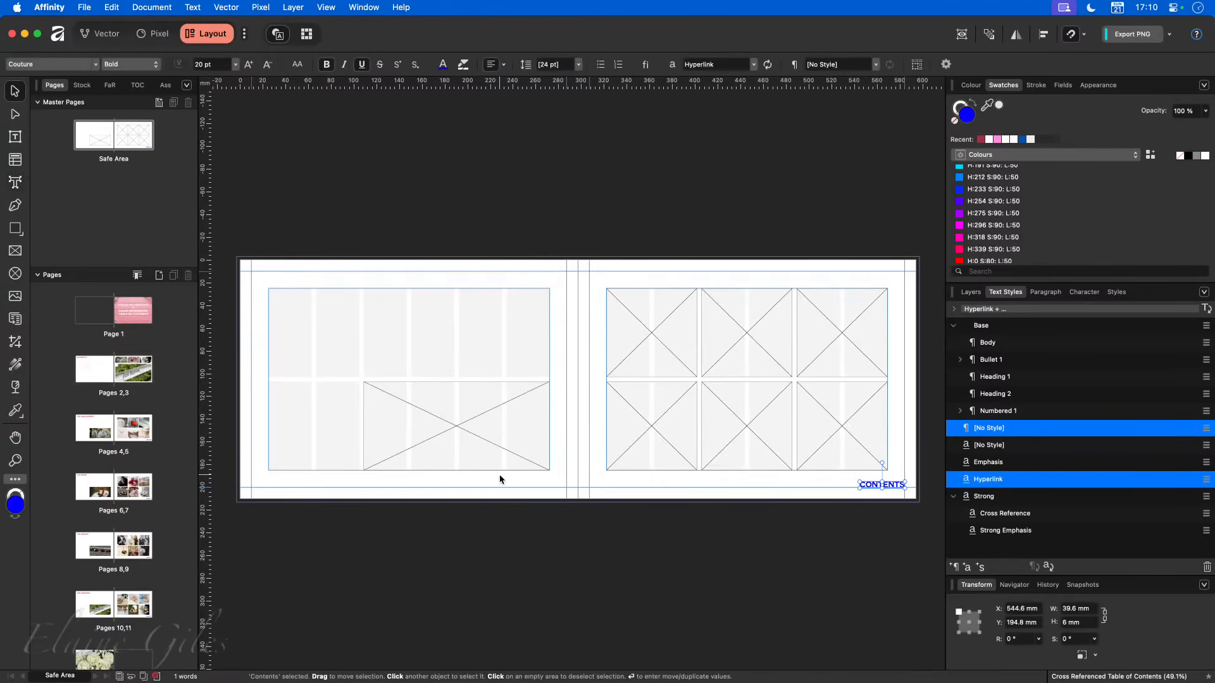
mouse_move(872, 487)
left_mouse_down()
mouse_move(696, 498)
mouse_move(260, 488)
left_mouse_up()
left_click(514, 559)
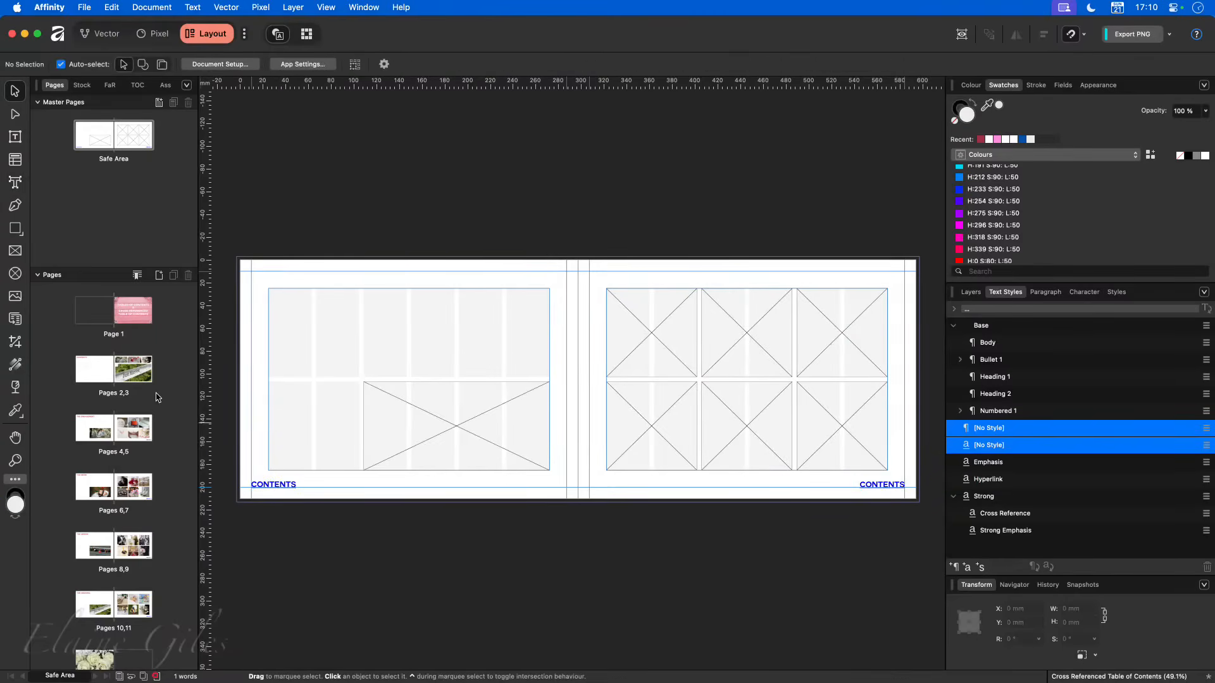
- Check both CONTENTS links on the pages 4,5 spread and display the document's hyperlinks list
left_click(117, 438)
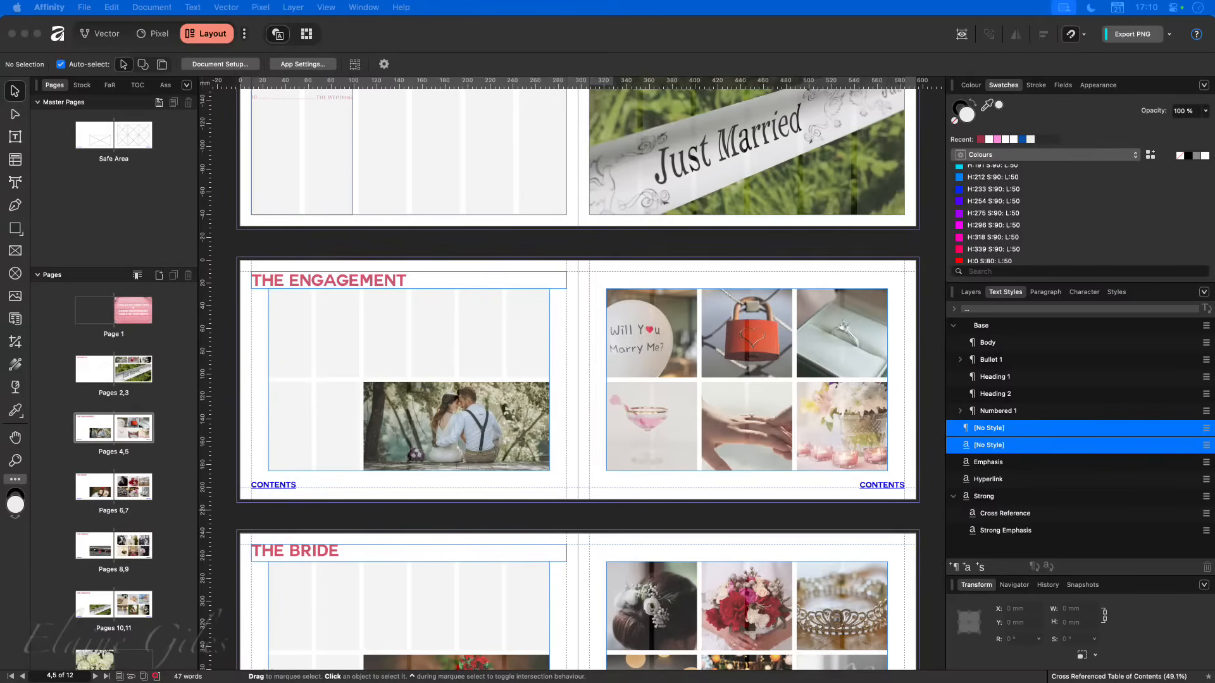
left_click_drag(0, 497, 0, 474)
left_click_drag(0, 518, 406, 253)
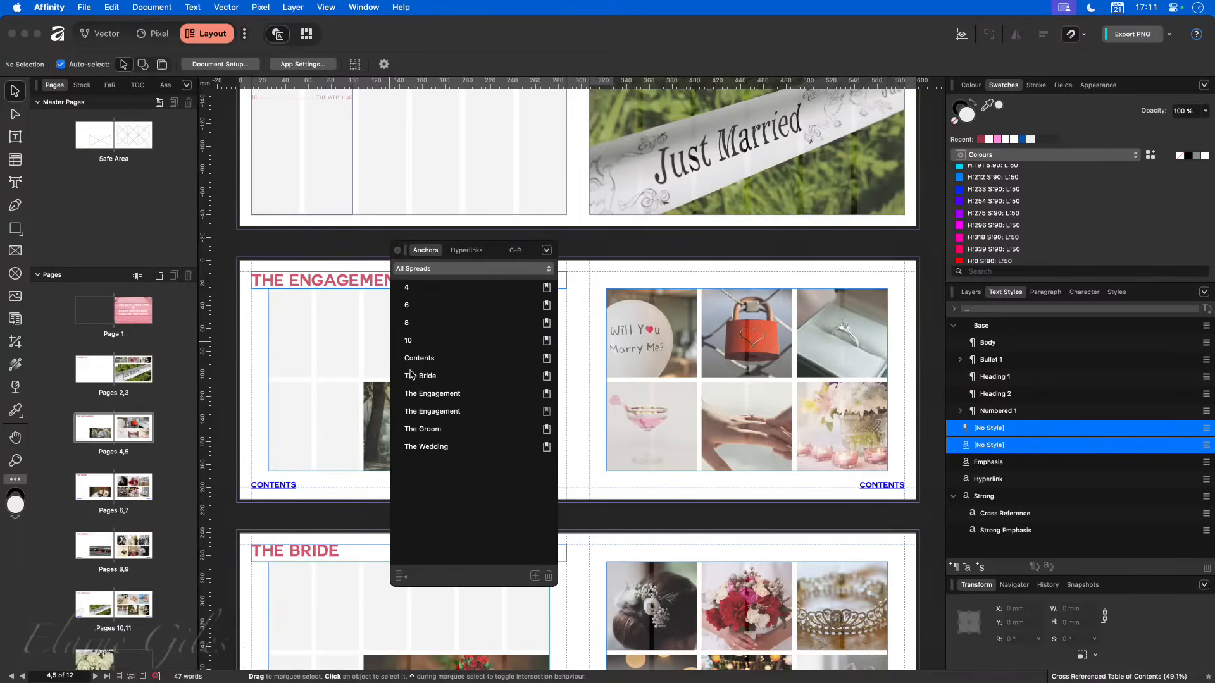
left_click(467, 250)
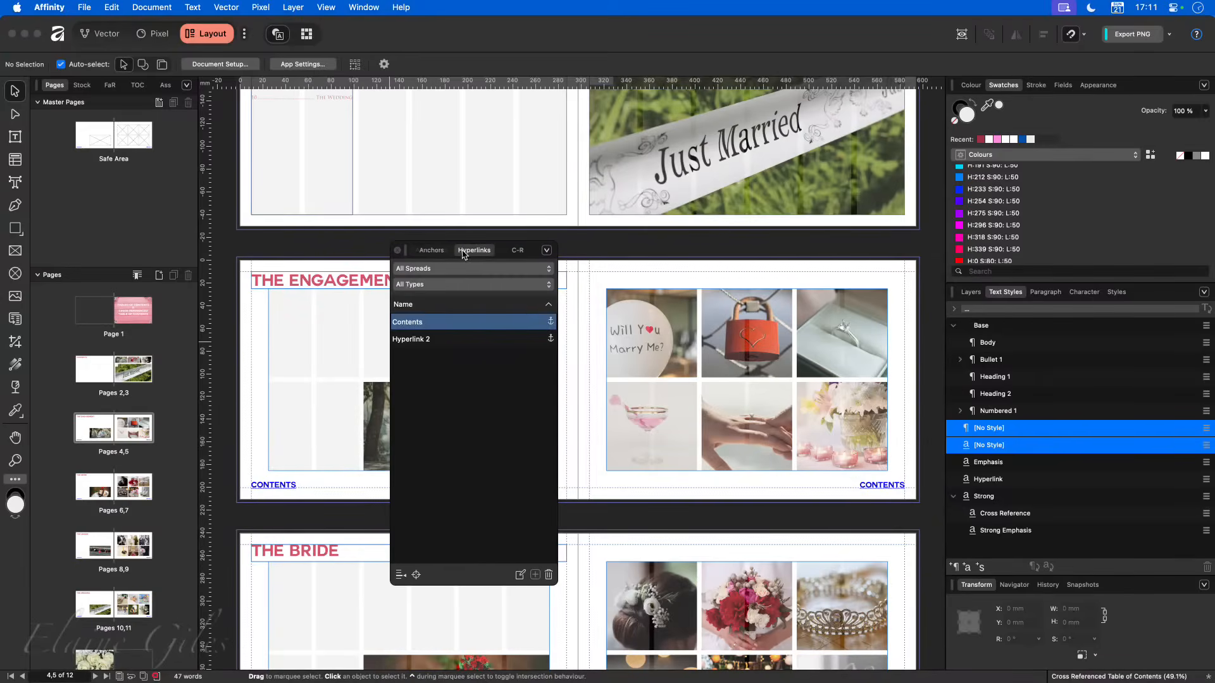
- Test the Contents hyperlink by going to its target from the pages 4,5 spread
left_click(437, 327)
left_click(447, 353)
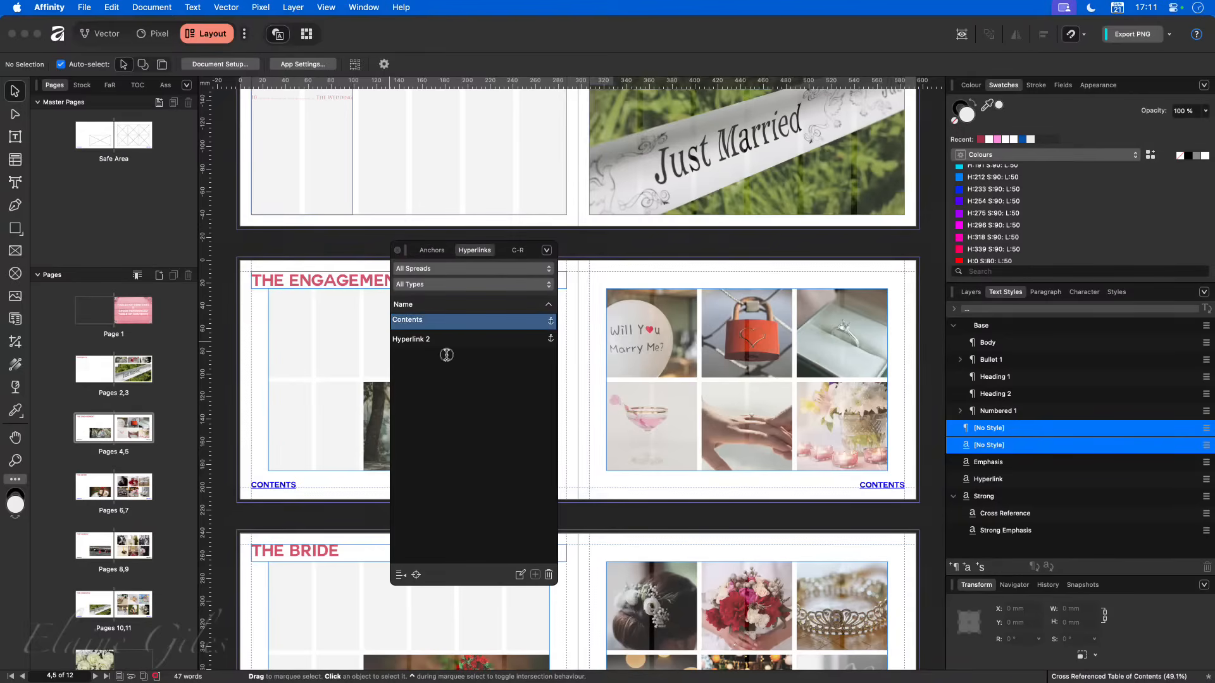
left_click(464, 323)
key("Escape")
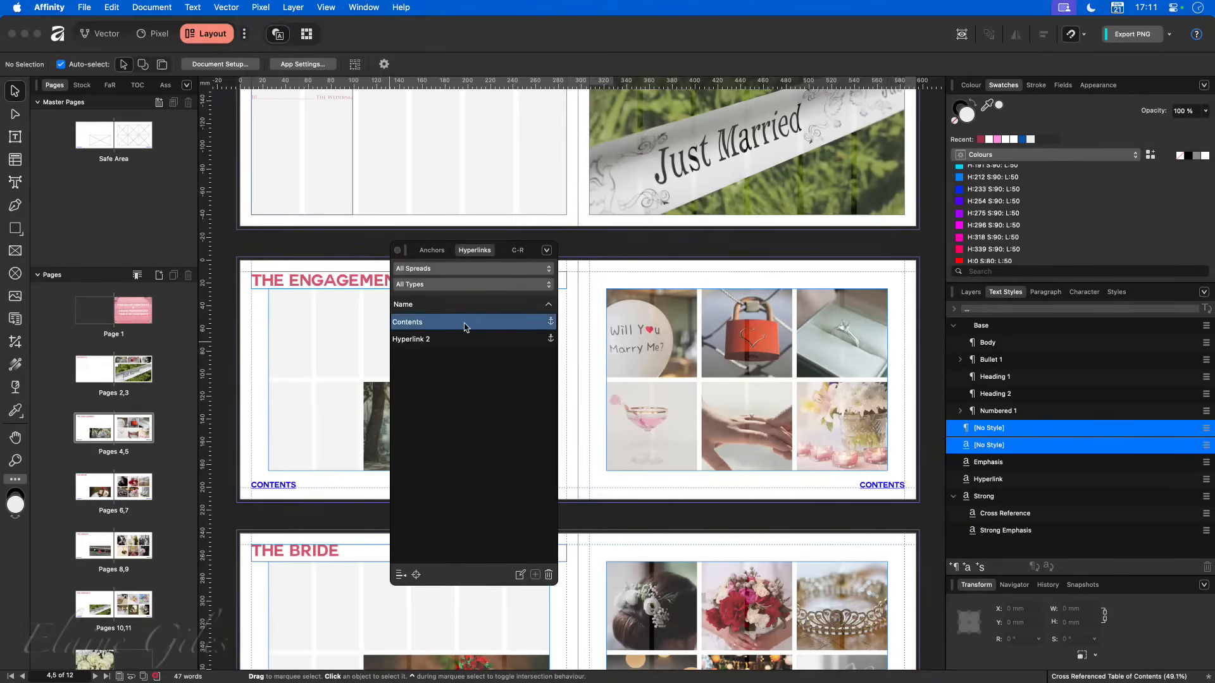
left_click(417, 576)
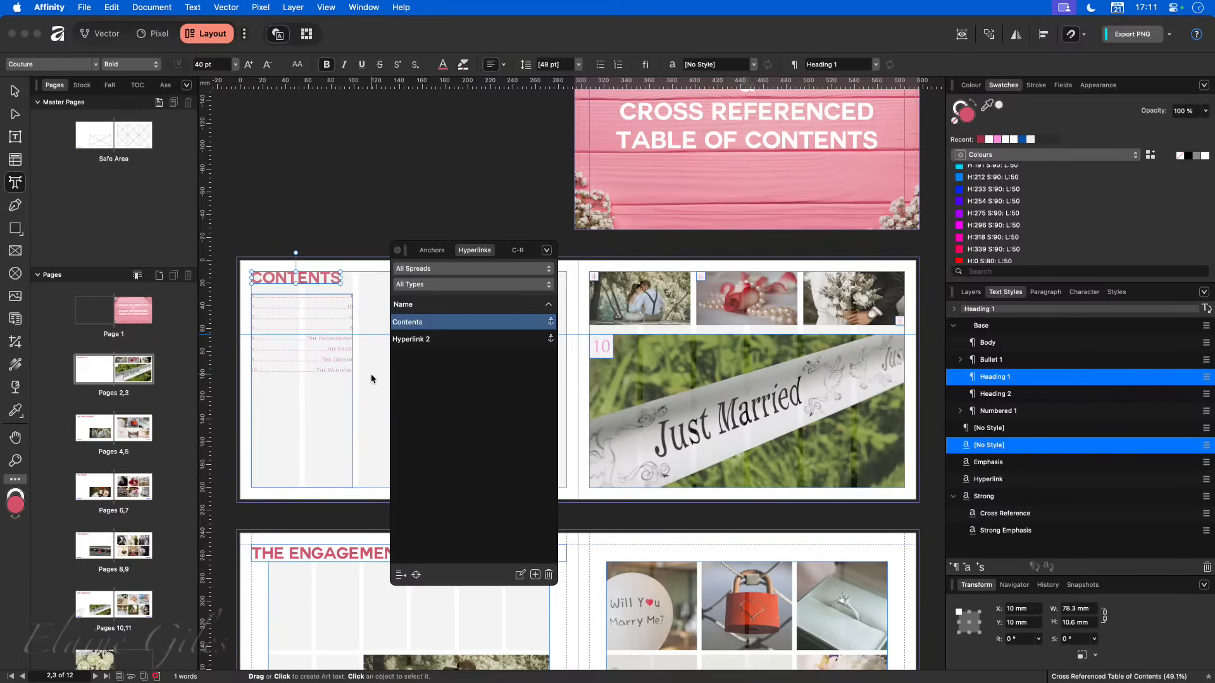
left_click(420, 381)
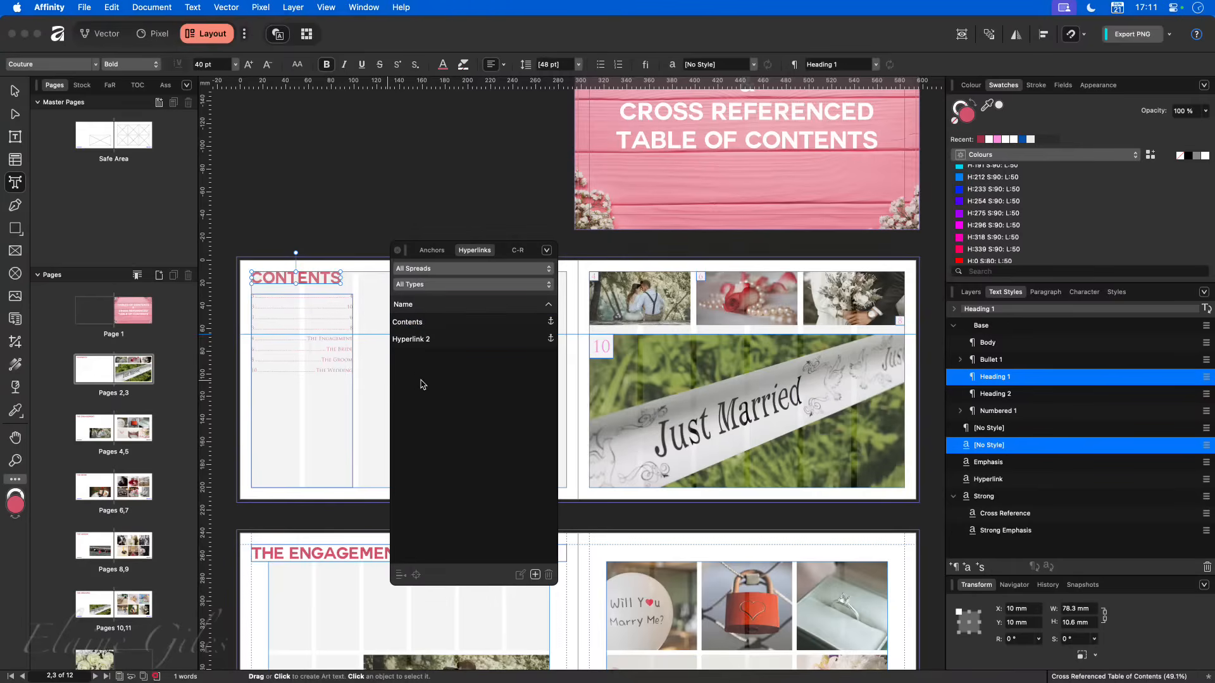